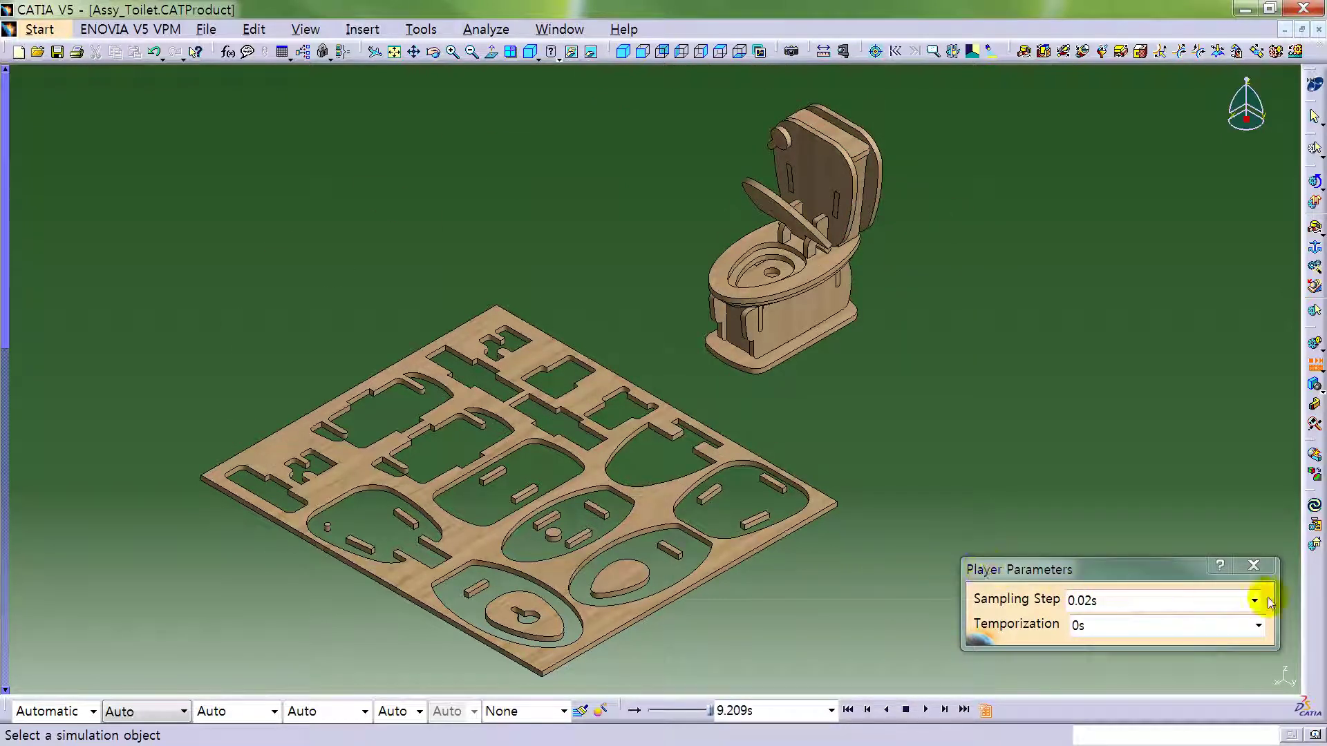
- Exit the simulation player and examine the assembled wooden toilet and its cut-out panel from several angles
click(1254, 565)
click(1317, 368)
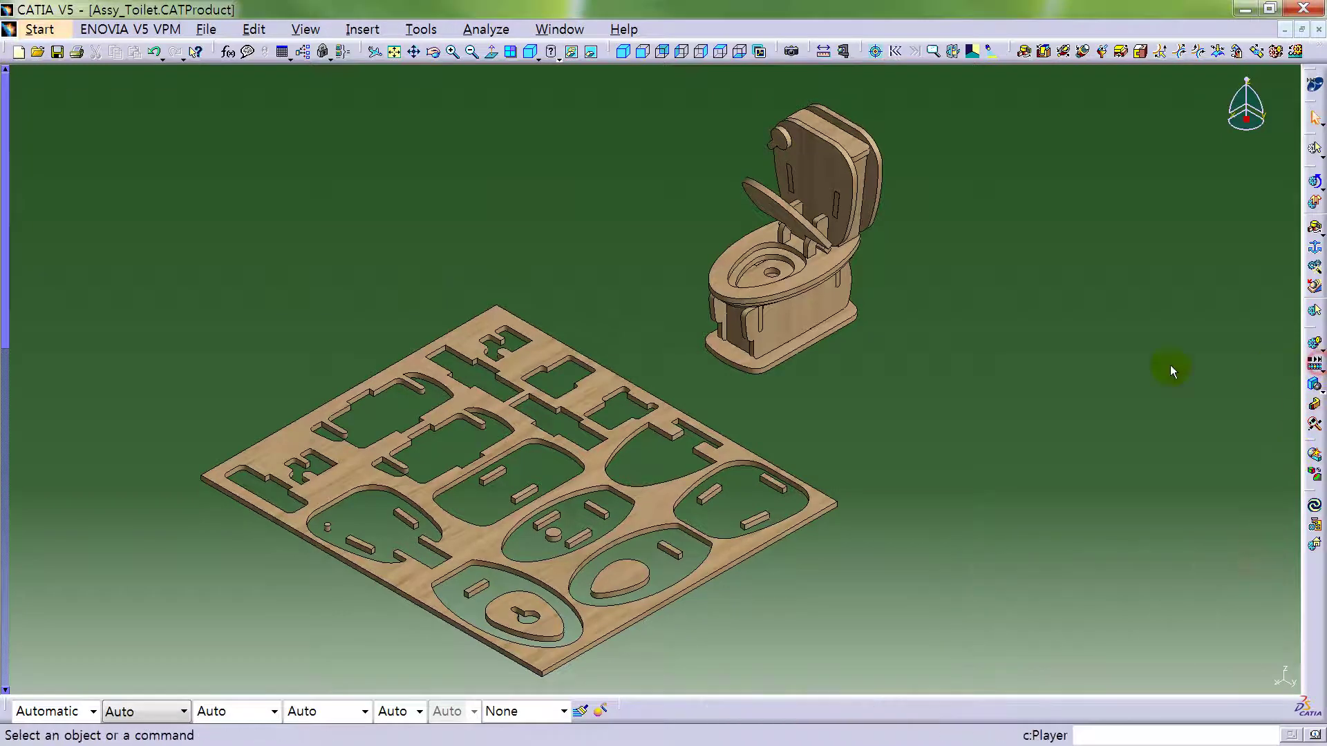
mouse_move(572, 254)
middle_down()
mouse_move(569, 237)
mouse_move(572, 272)
mouse_move(593, 239)
mouse_move(570, 261)
mouse_move(573, 243)
middle_up()
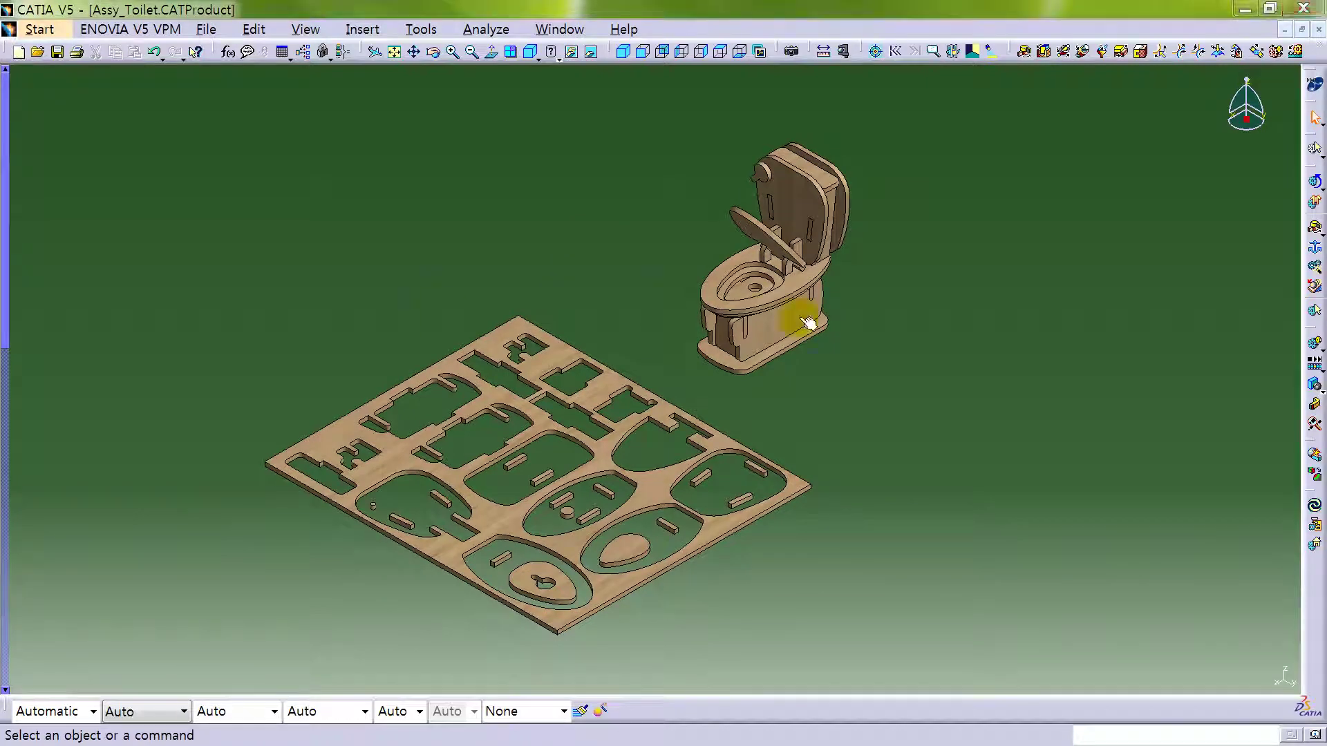
middle_drag(874, 370, 897, 493)
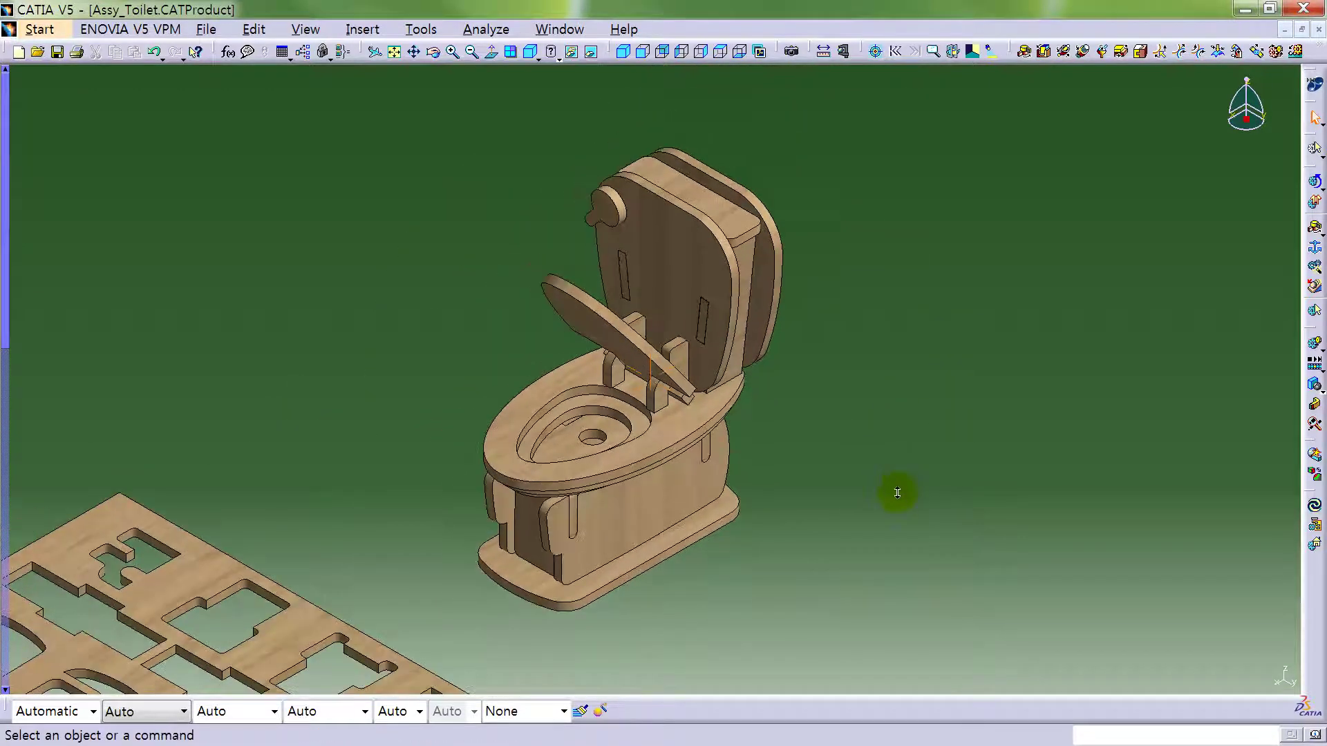
middle_drag(446, 482, 927, 394)
middle_drag(703, 243, 601, 237)
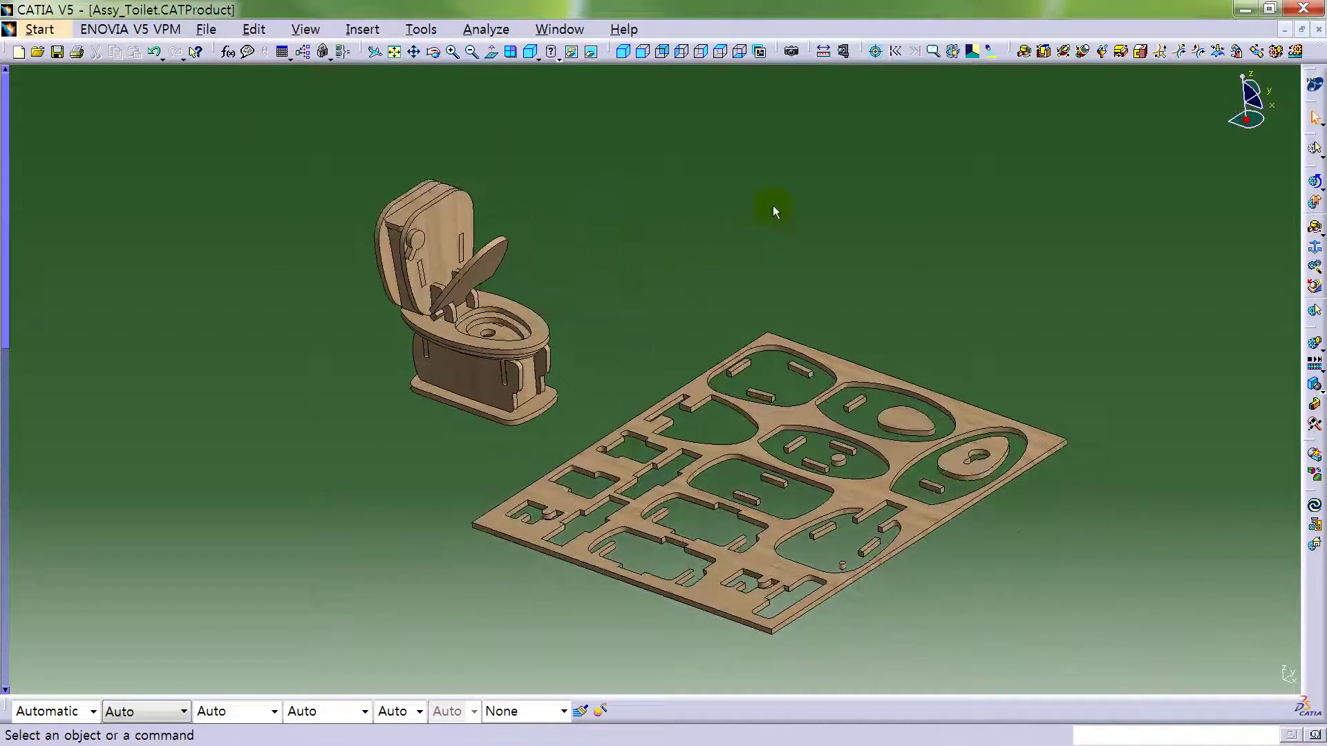
- Create a new part in the Generative Shape Design workbench and enlarge its specification tree
click(41, 29)
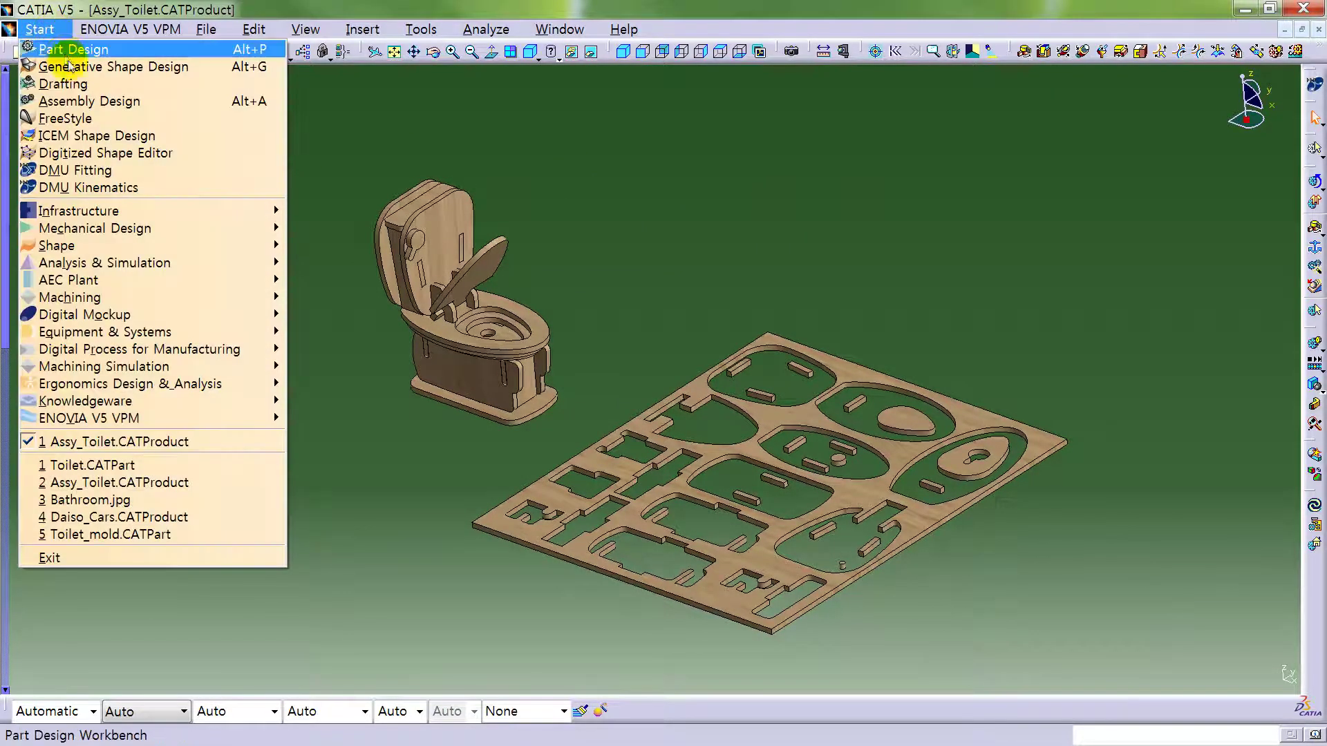
click(74, 68)
click(1037, 561)
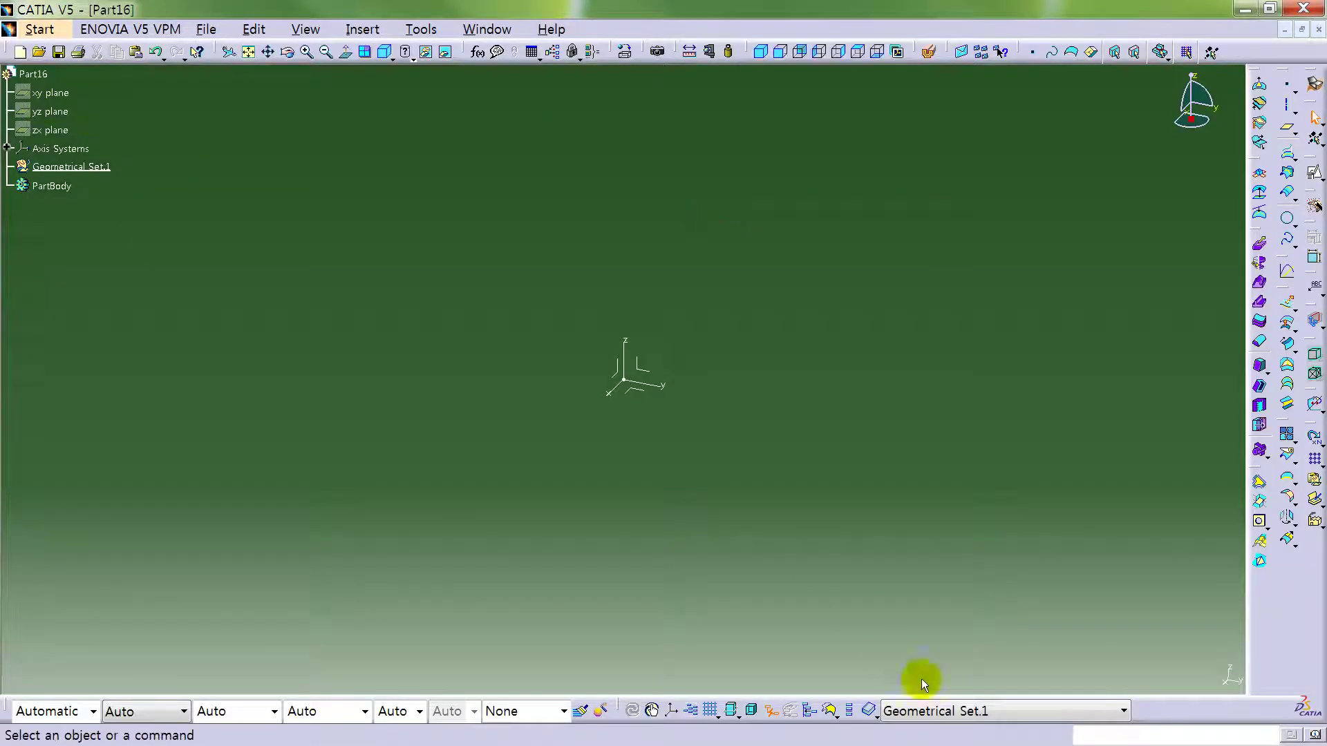
click(1230, 680)
ctrl+middle_drag(859, 498, 830, 206)
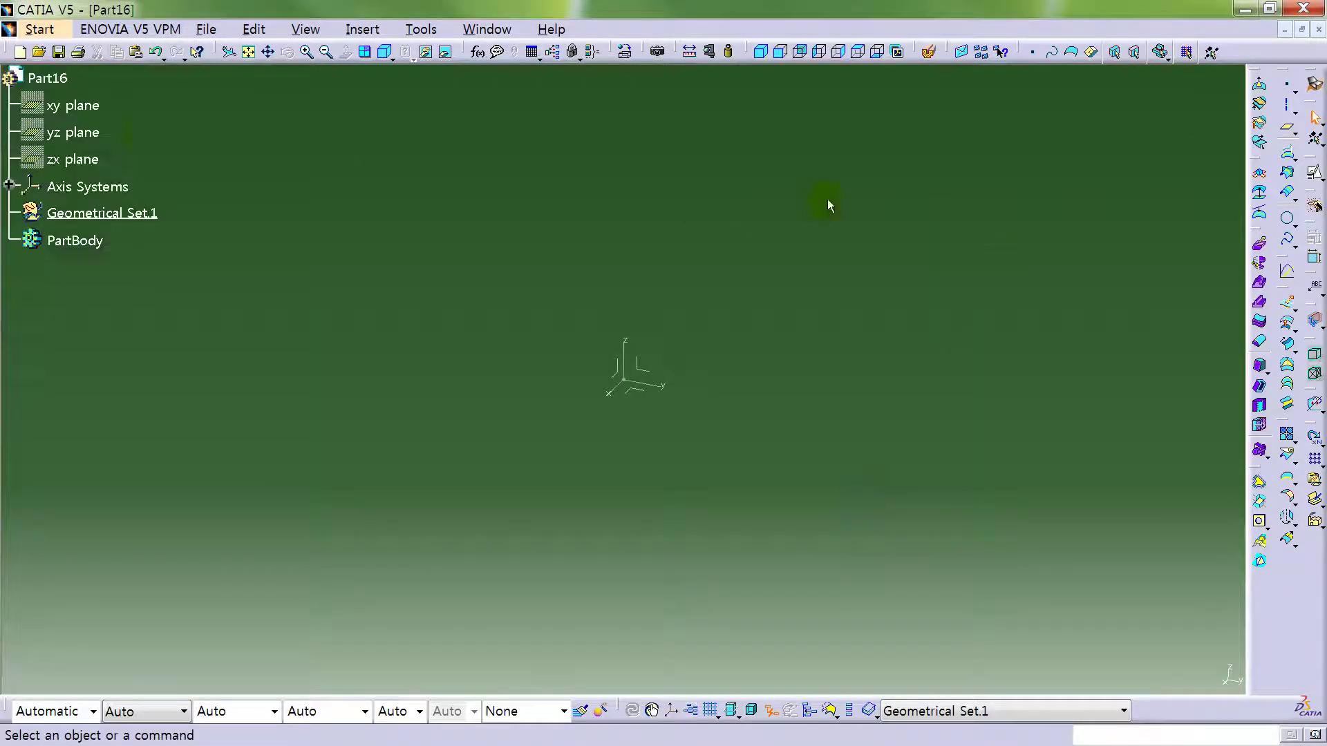
- Set the new part's part number to "Wood Puzzl Toilet - Diaso"
click(66, 79)
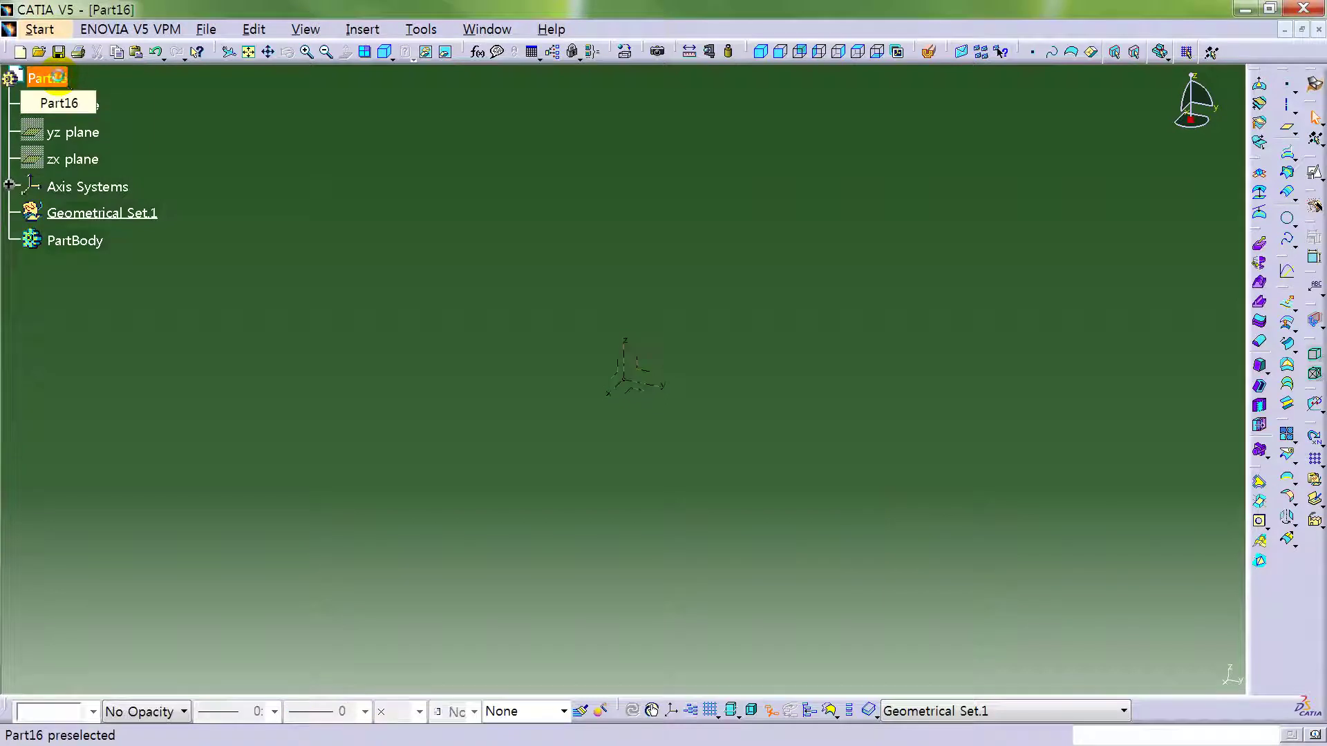
key(alt+Return)
double_click(921, 345)
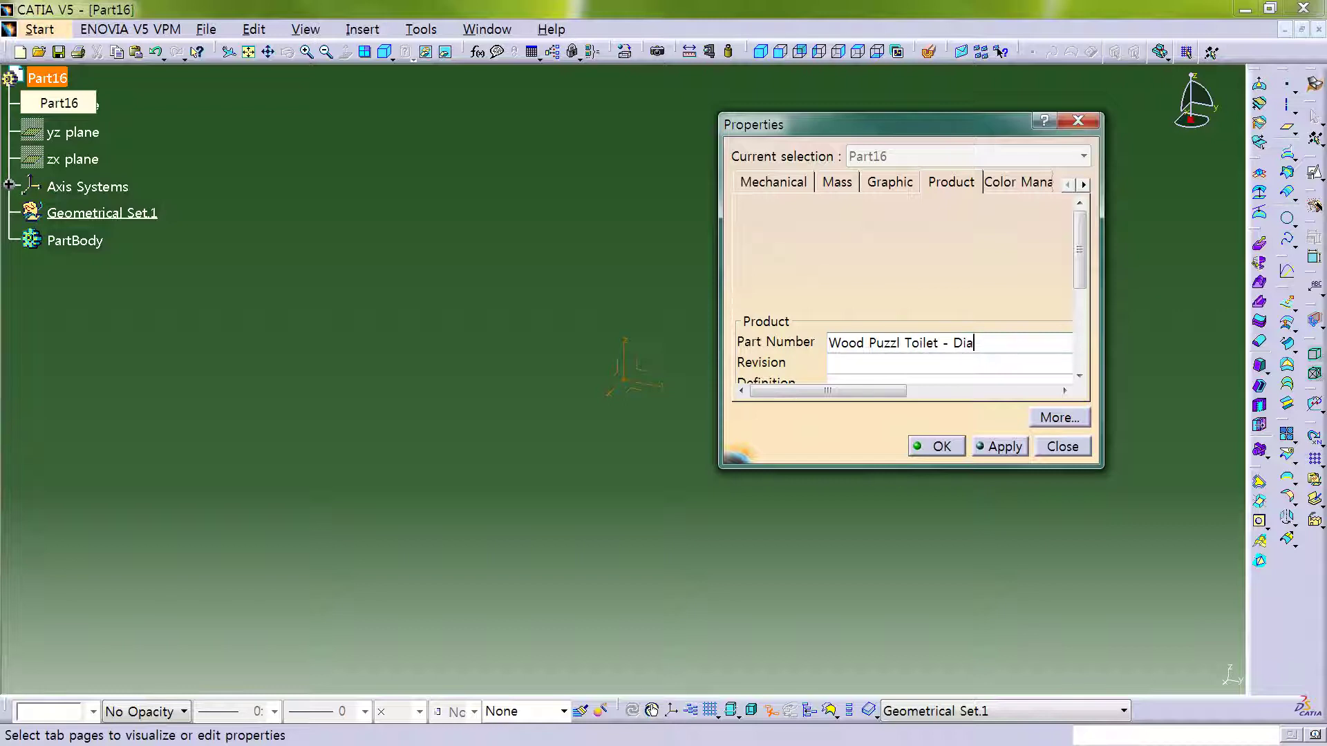
key(Return)
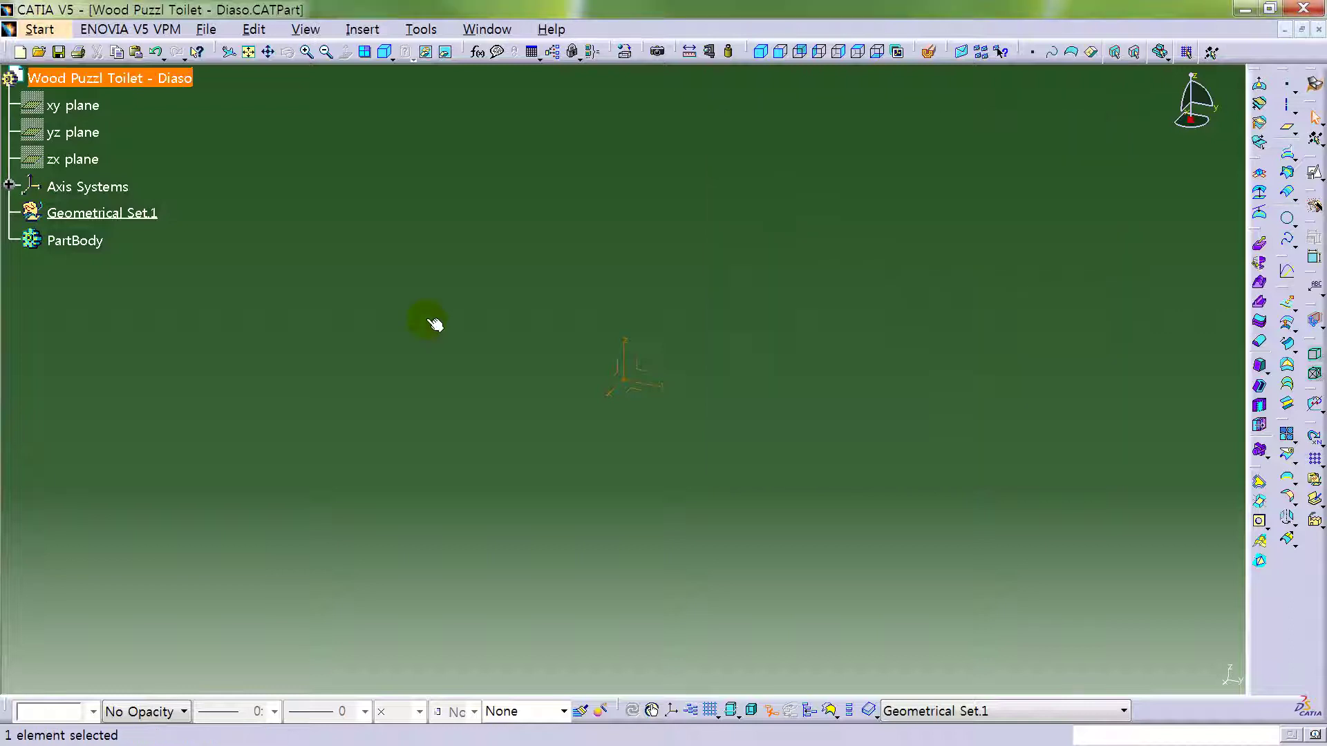
click(338, 350)
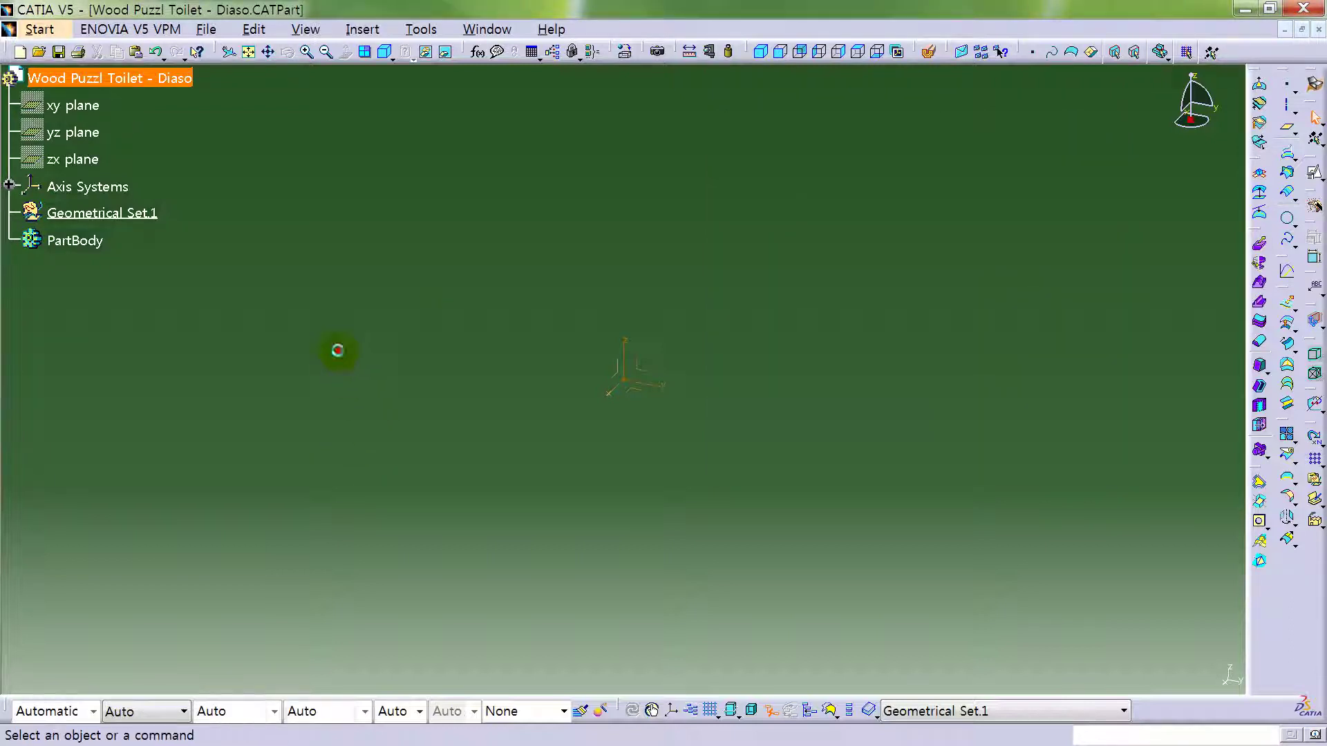
- Correct the last word of the part number so it reads "Wood Puzzl Toilet - Daiso"
click(177, 83)
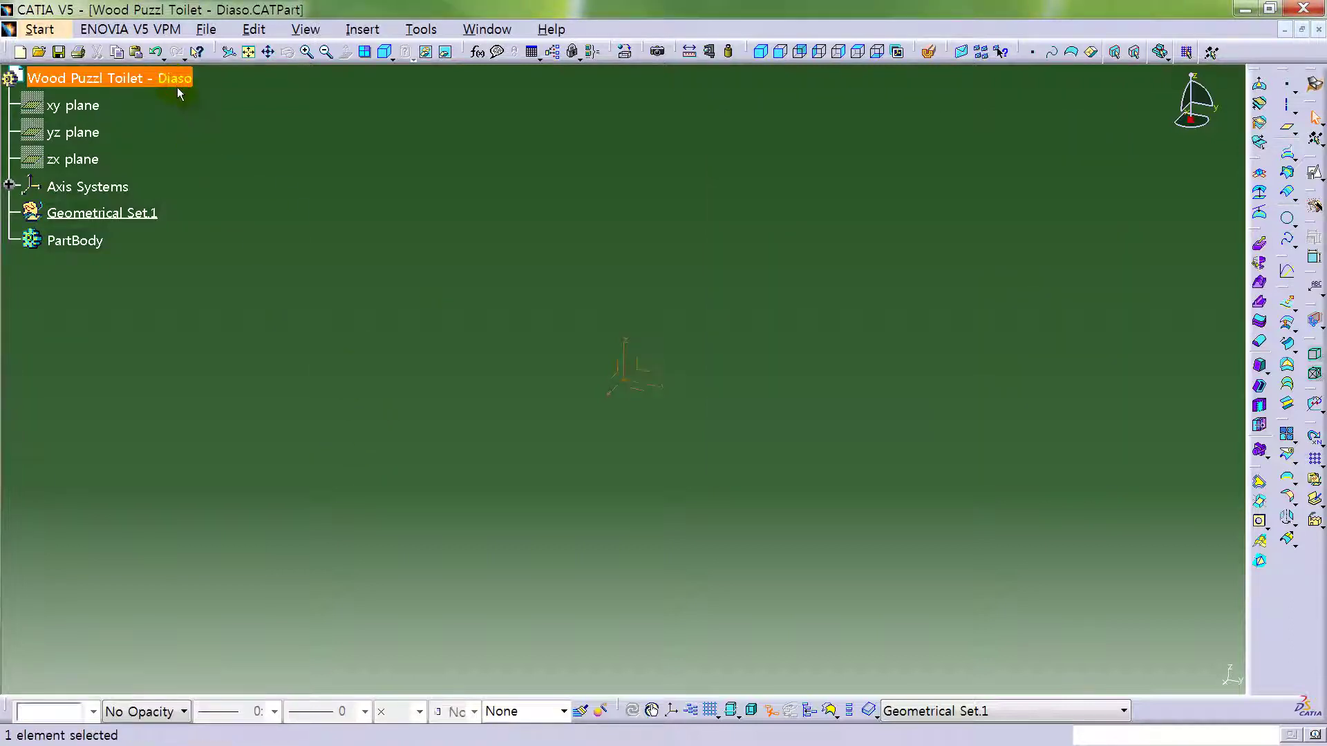
key(alt+Return)
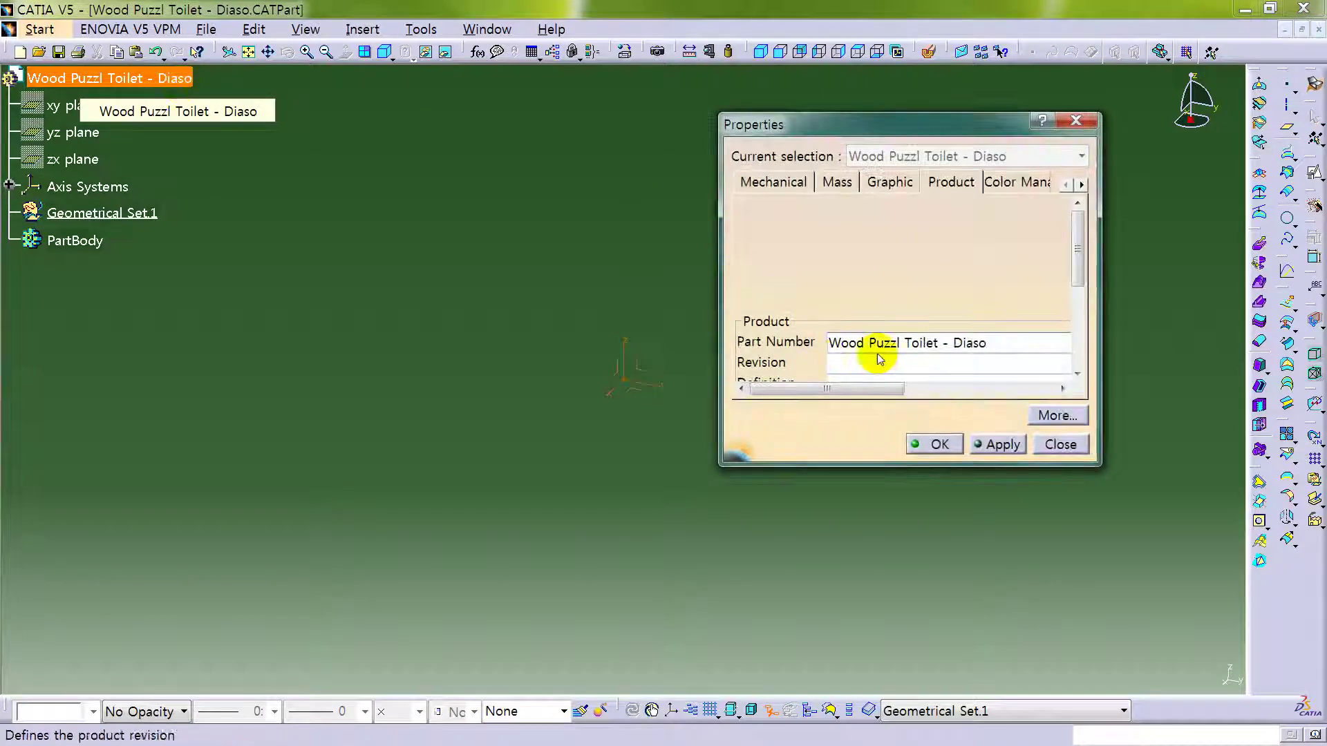
click(965, 343)
key(BackSpace)
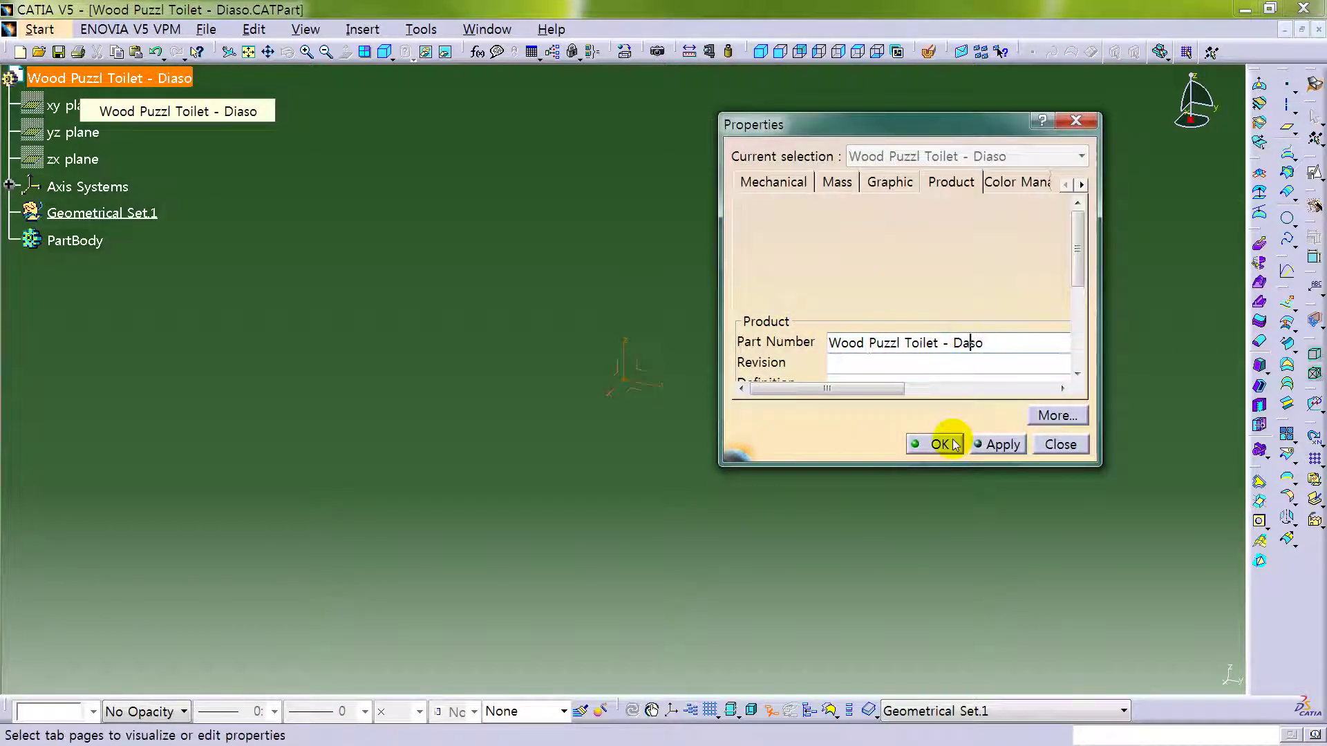
text(i)
click(954, 442)
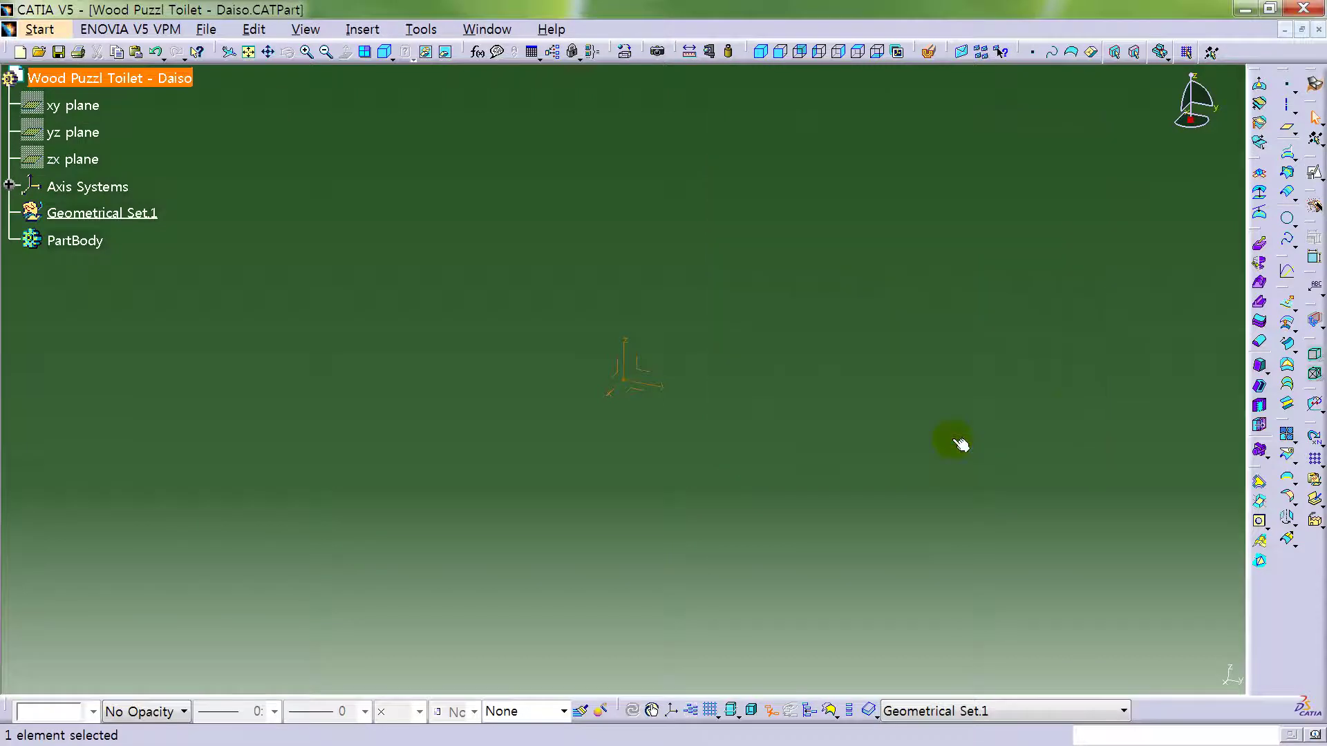
click(373, 291)
- Reorder Geometrical Set.1 below PartBody in the specification tree and check its properties
middle_drag(801, 356, 688, 275)
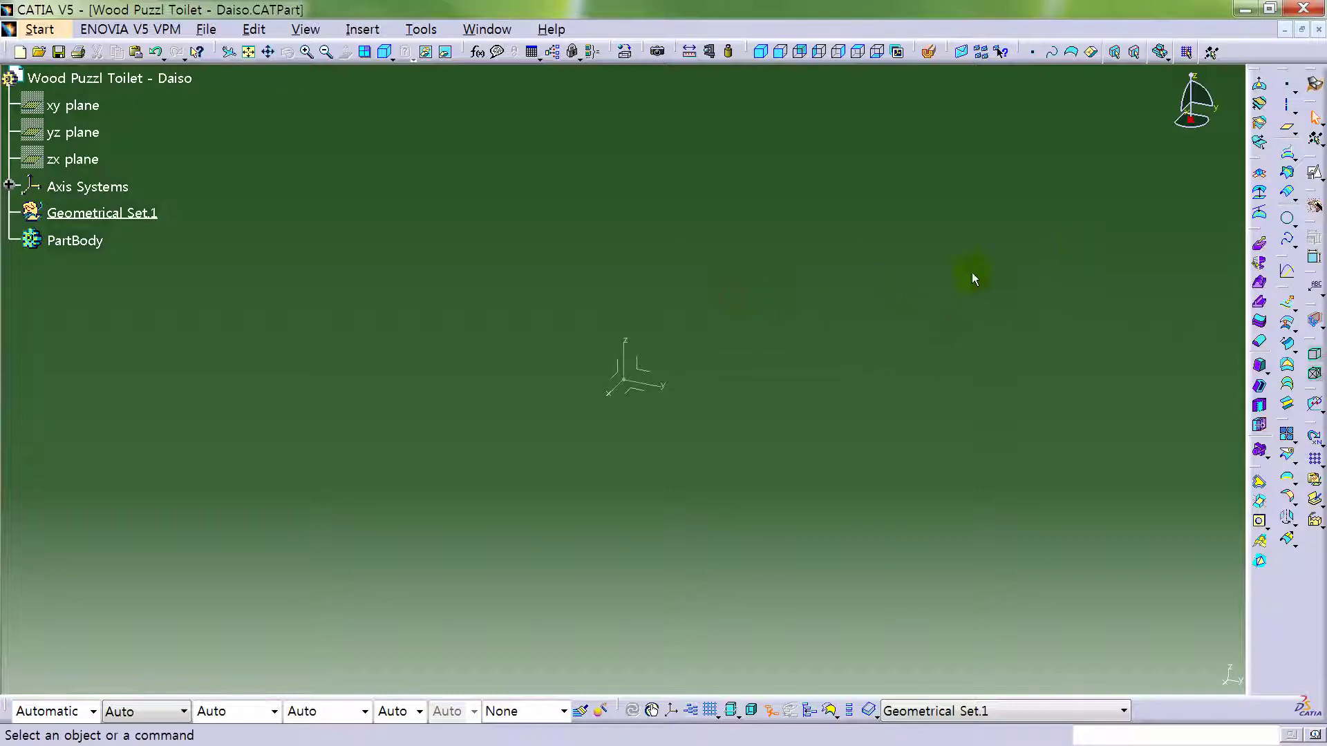
drag(130, 216, 148, 82)
click(223, 168)
click(156, 240)
key(alt+Return)
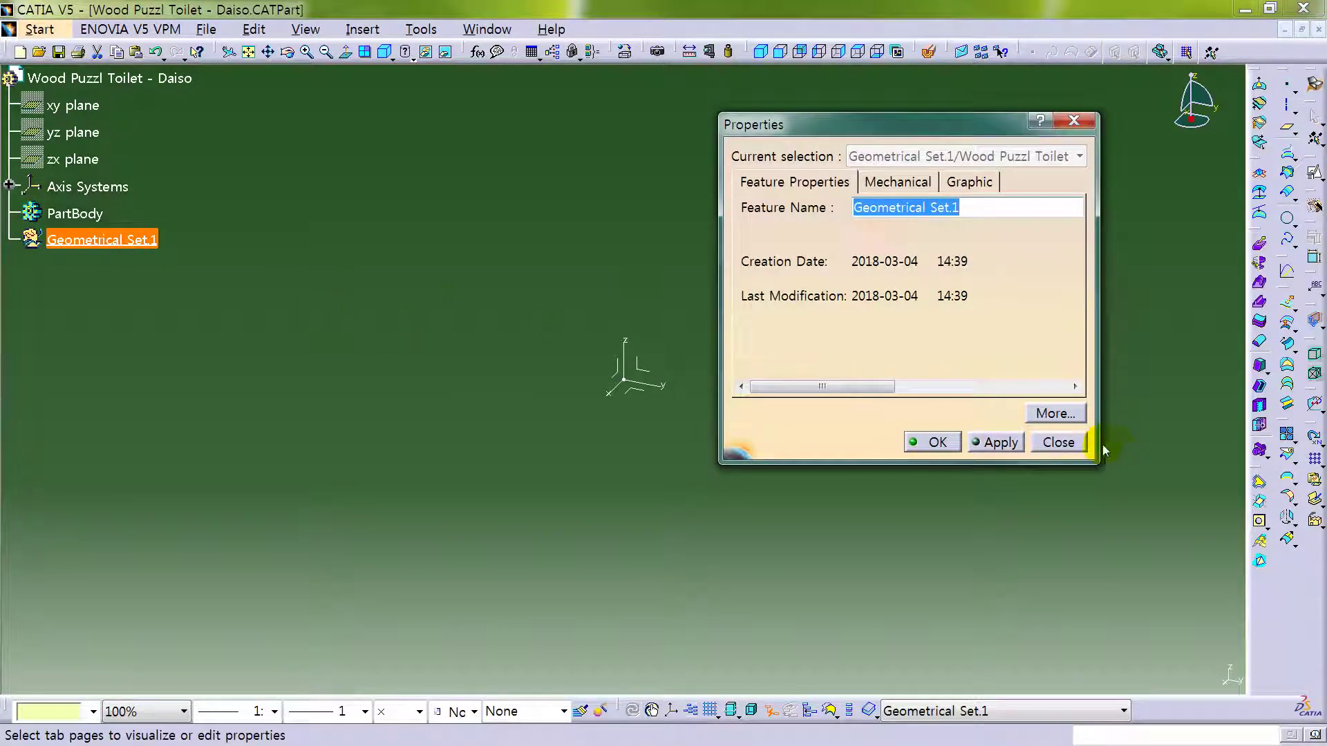
click(1075, 442)
click(752, 318)
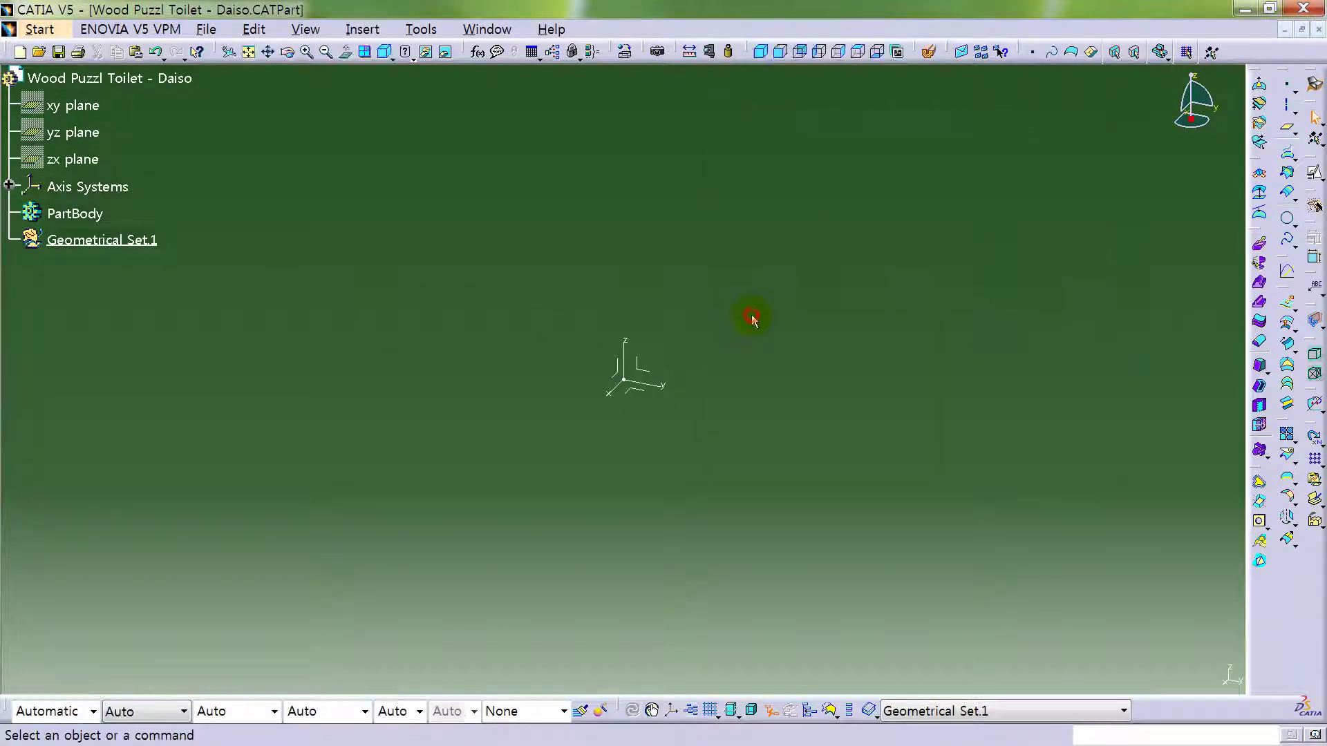
- Create a positioned sketch on the absolute XY plane with both the H and V directions reversed
click(652, 396)
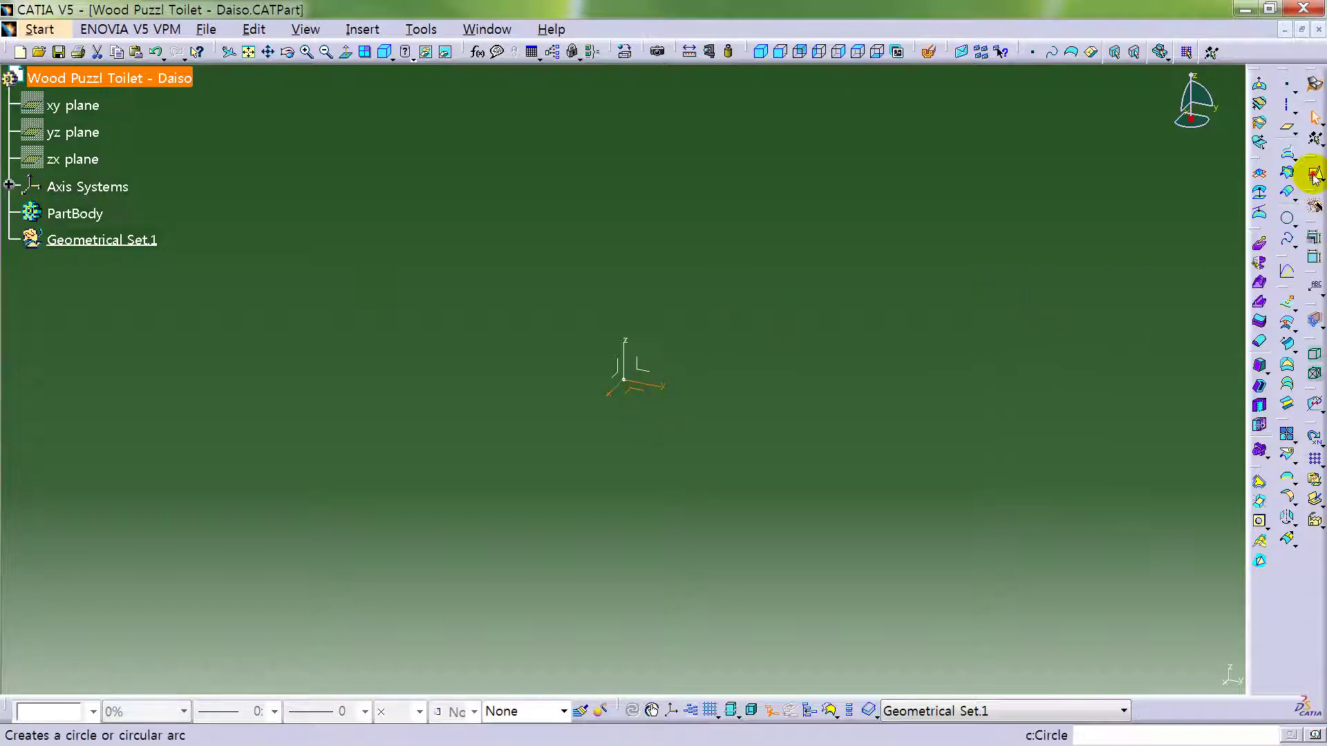
click(1315, 172)
click(1137, 629)
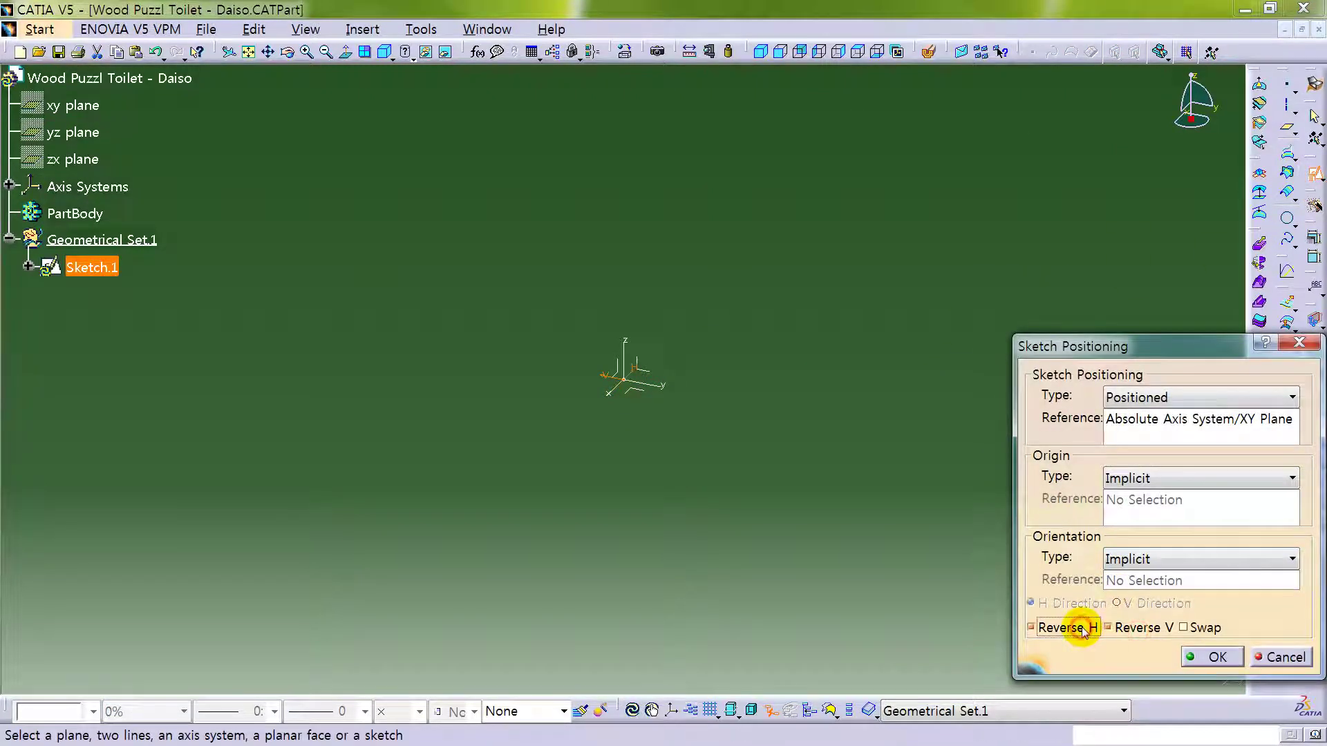
click(1211, 657)
click(1002, 296)
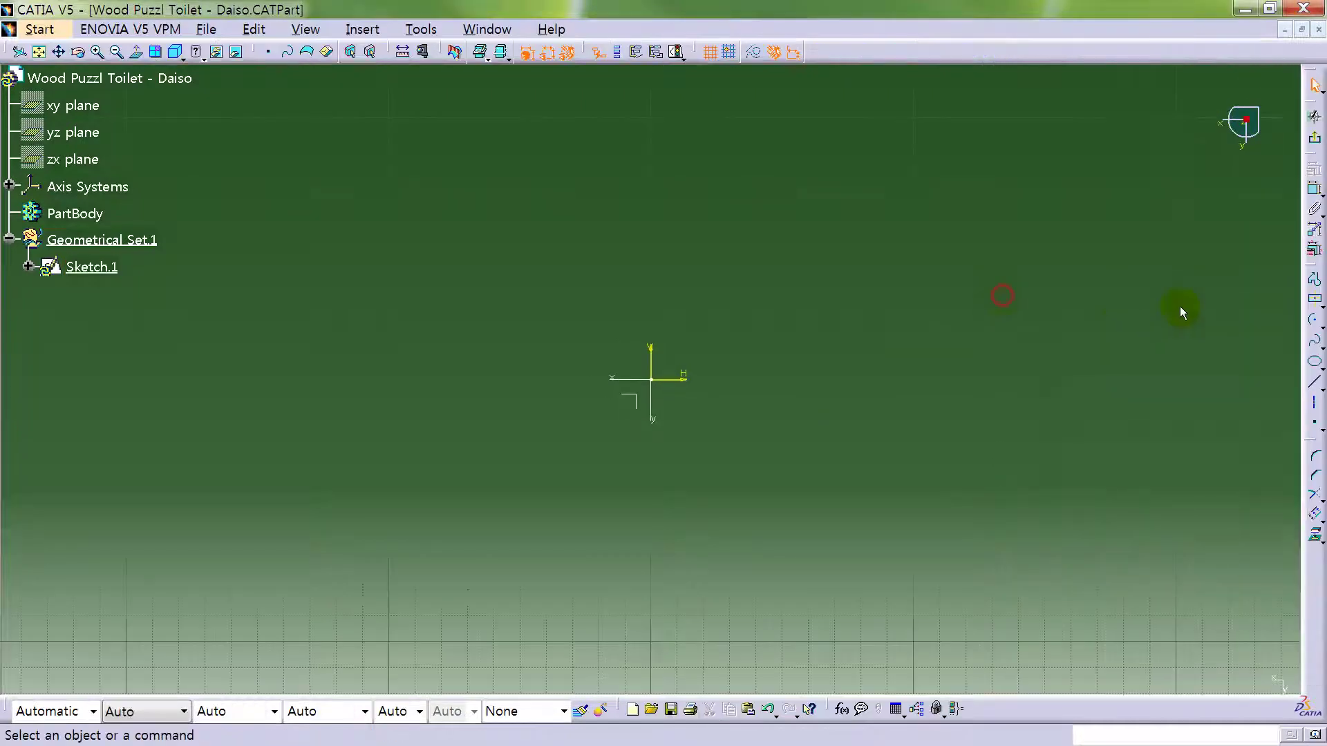
- Sketch a horizontal line above the origin ending at about H -47.4, V 55 mm, continued by a three-point arc going down
click(1314, 280)
click(713, 236)
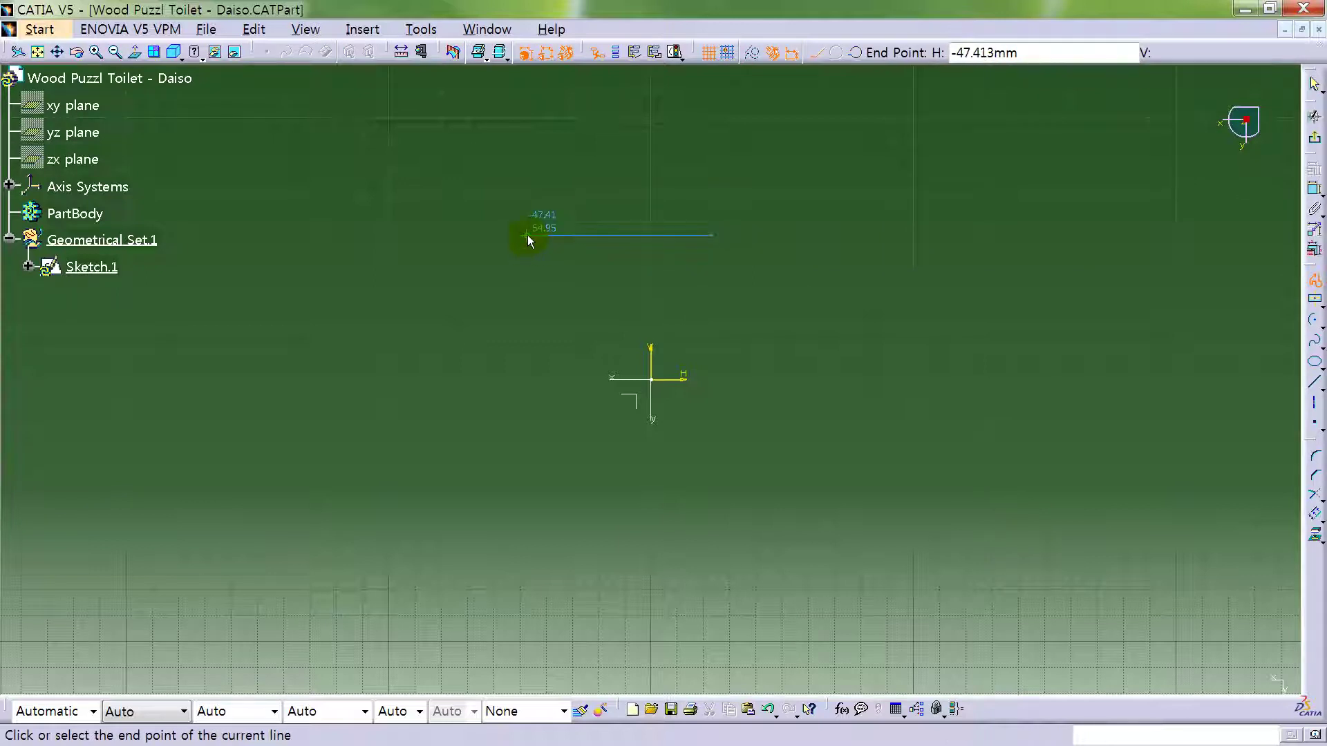
click(856, 52)
click(508, 309)
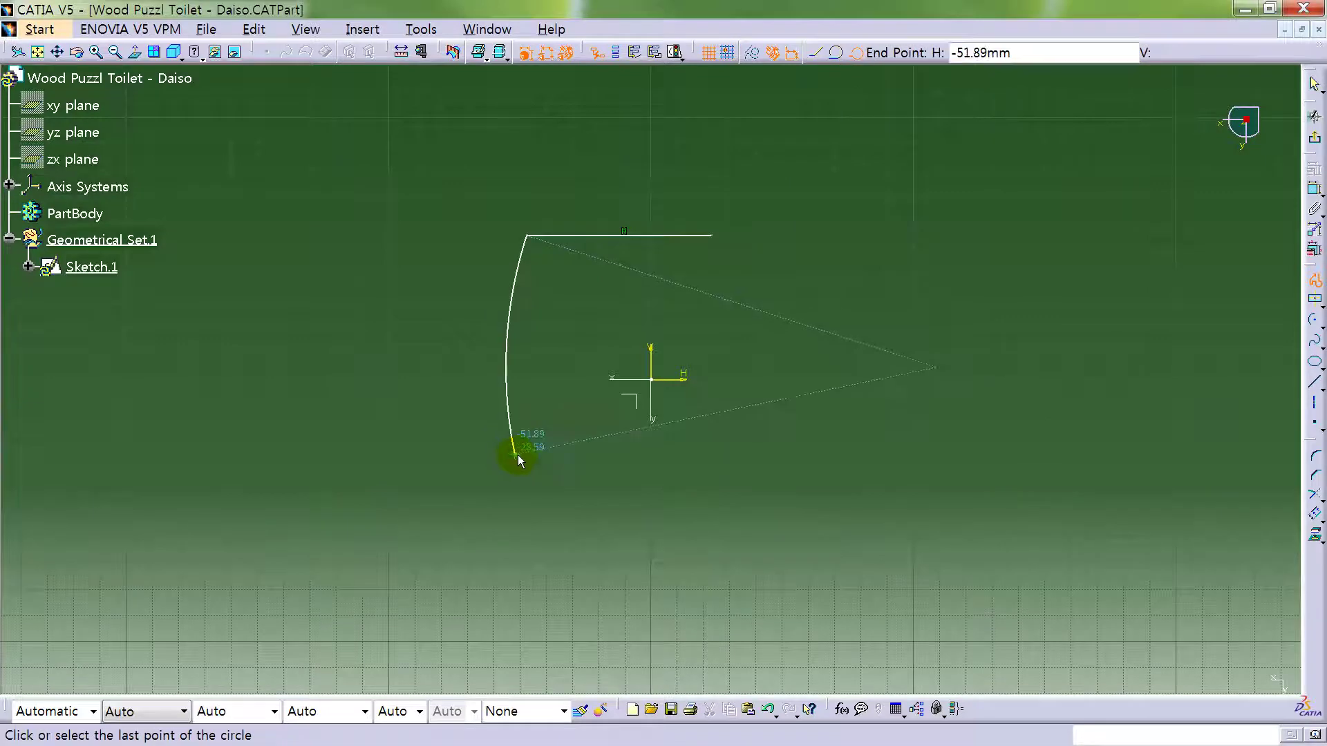
double_click(516, 455)
click(845, 439)
- Reshape the arc by moving its lower endpoint roughly beneath its upper endpoint
mouse_move(780, 368)
middle_down()
mouse_move(824, 400)
mouse_move(897, 315)
mouse_move(948, 354)
middle_up()
drag(856, 199, 891, 394)
mouse_move(892, 394)
middle_down()
mouse_move(827, 372)
mouse_move(779, 276)
mouse_move(511, 476)
middle_up()
drag(512, 459, 585, 476)
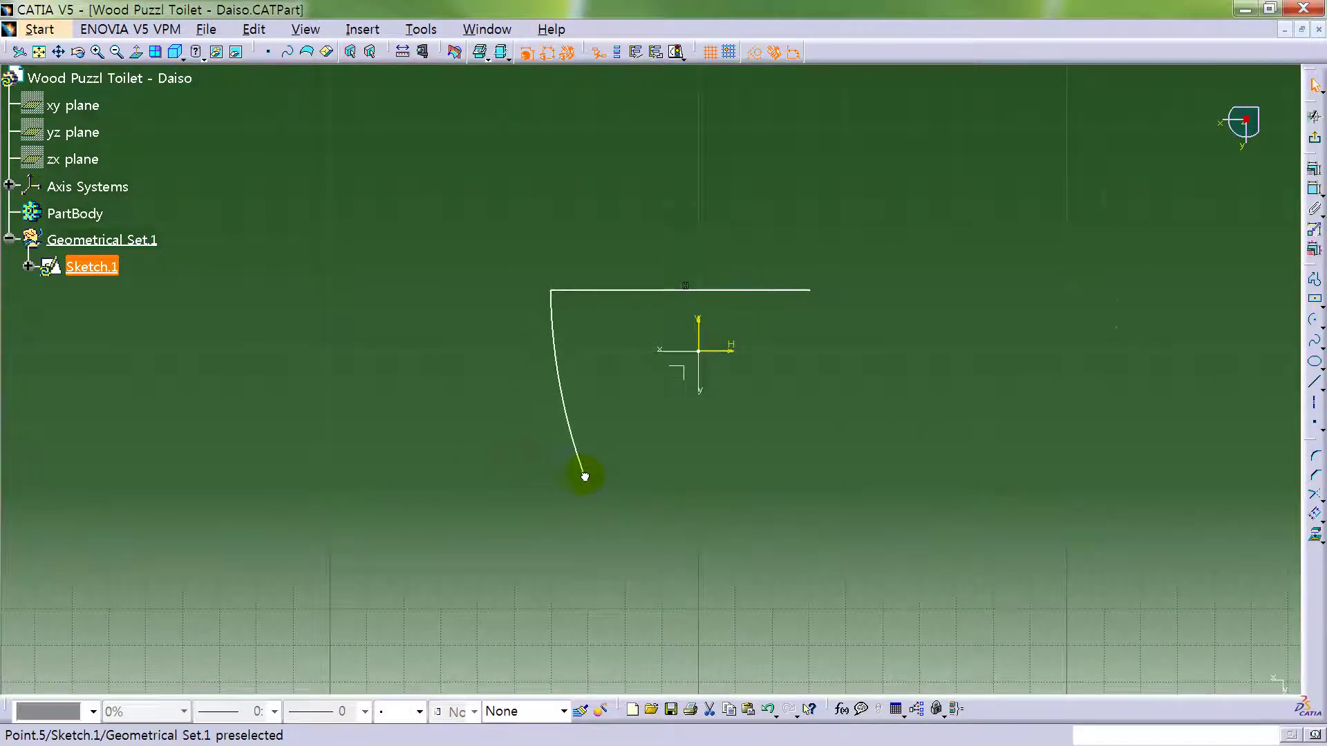
click(863, 427)
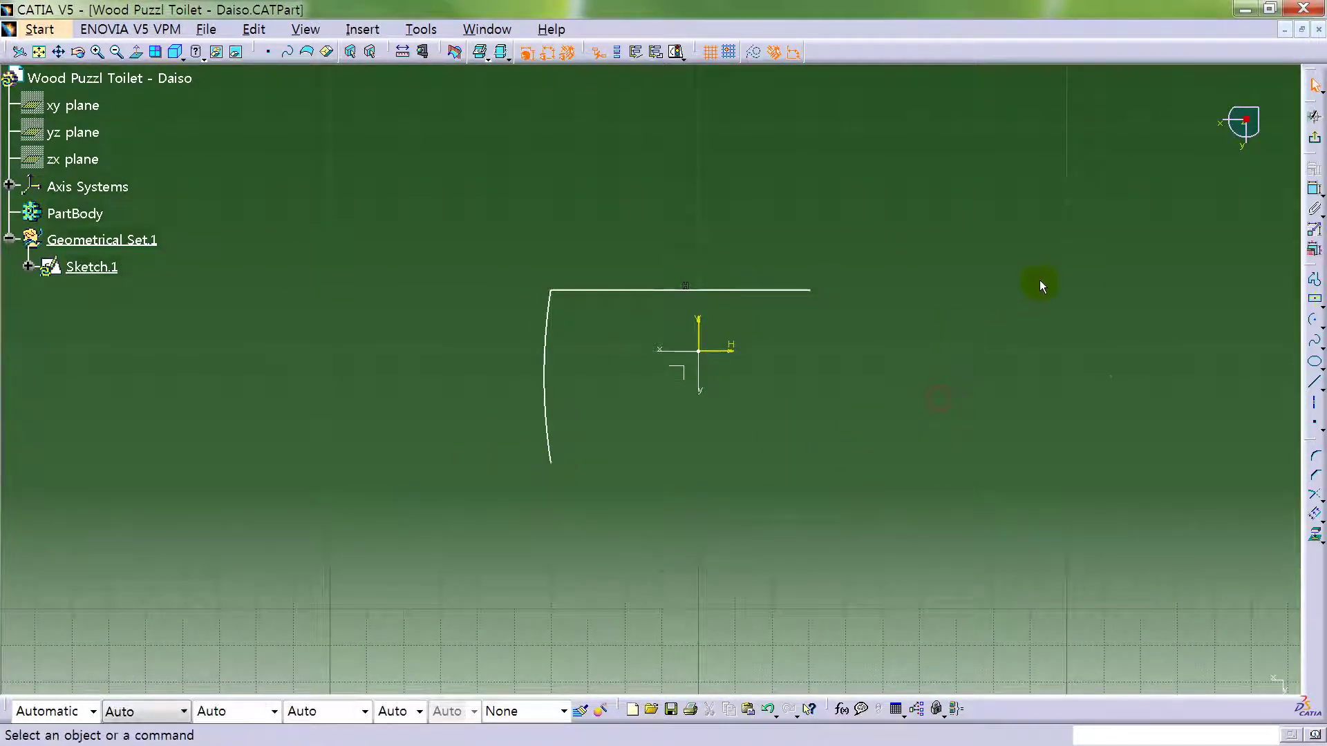
- Mirror the horizontal line about the H axis and the side arc about the V axis
click(1315, 188)
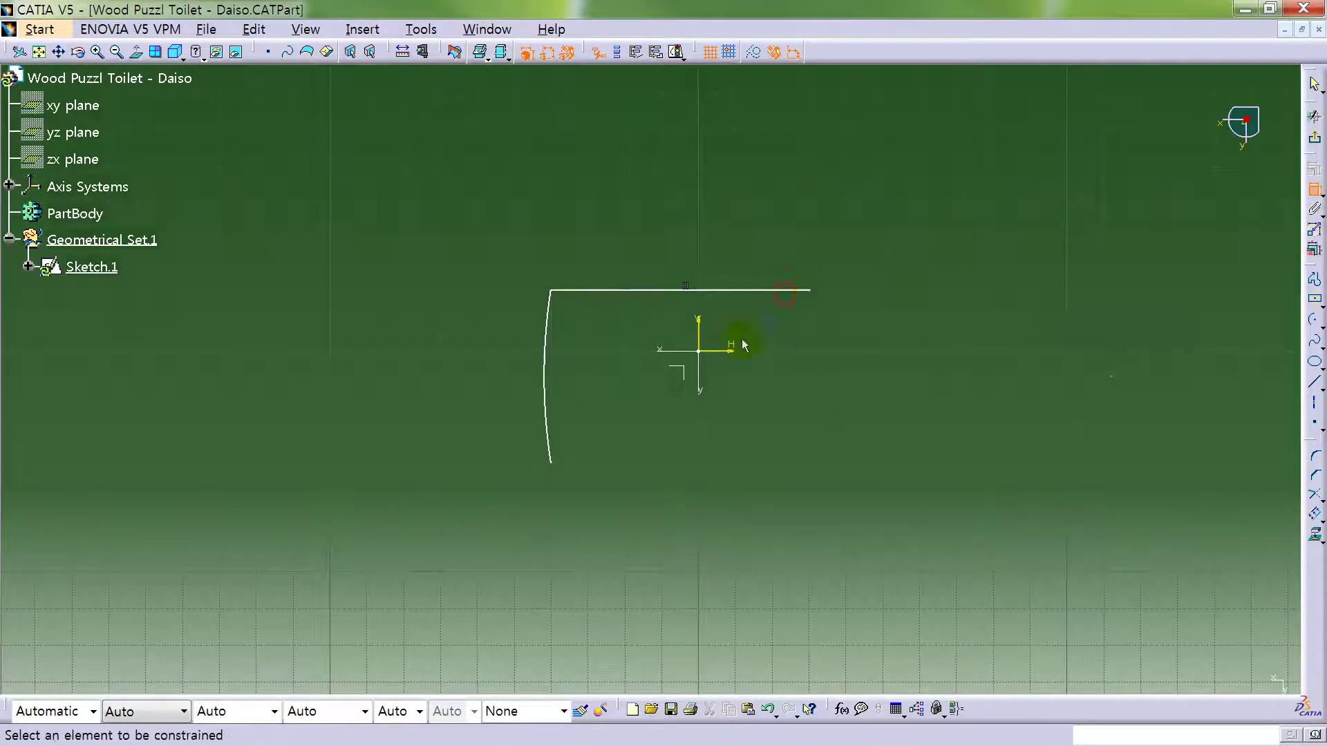
click(1317, 517)
click(1215, 528)
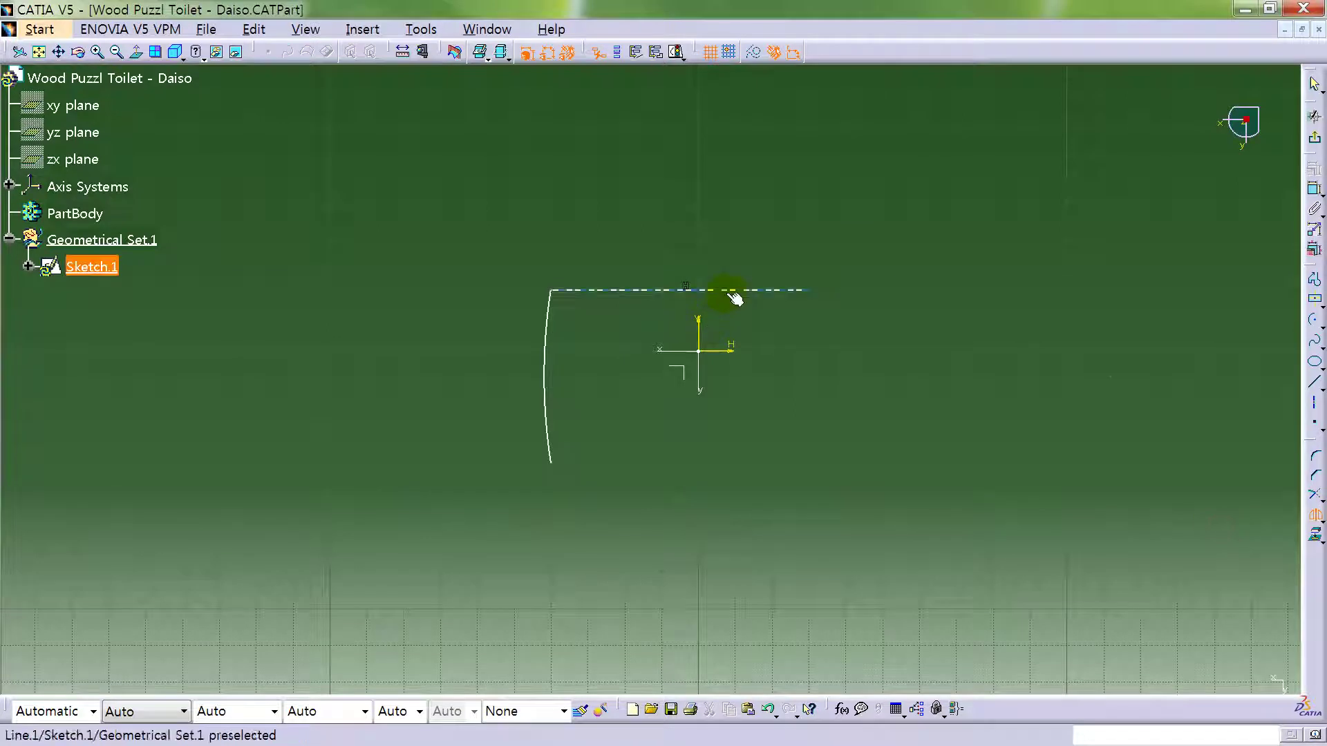
click(730, 291)
click(729, 351)
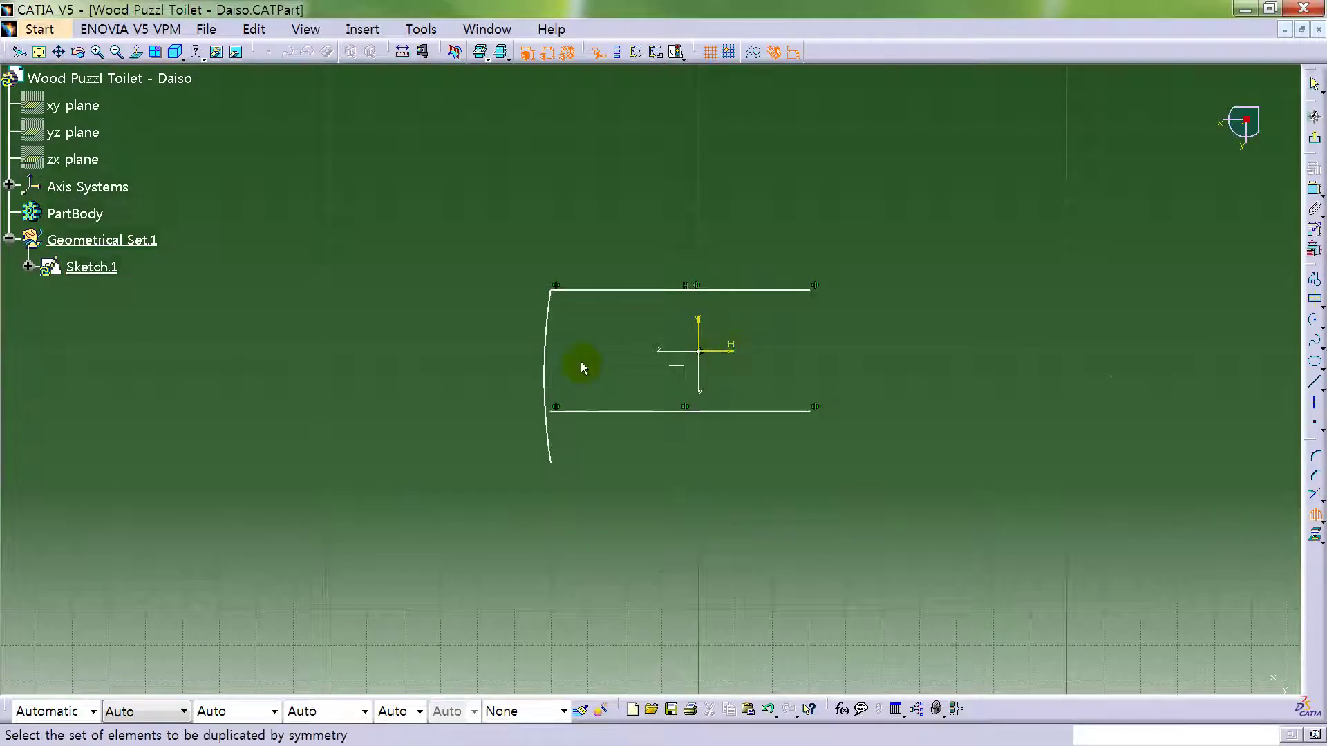
click(545, 335)
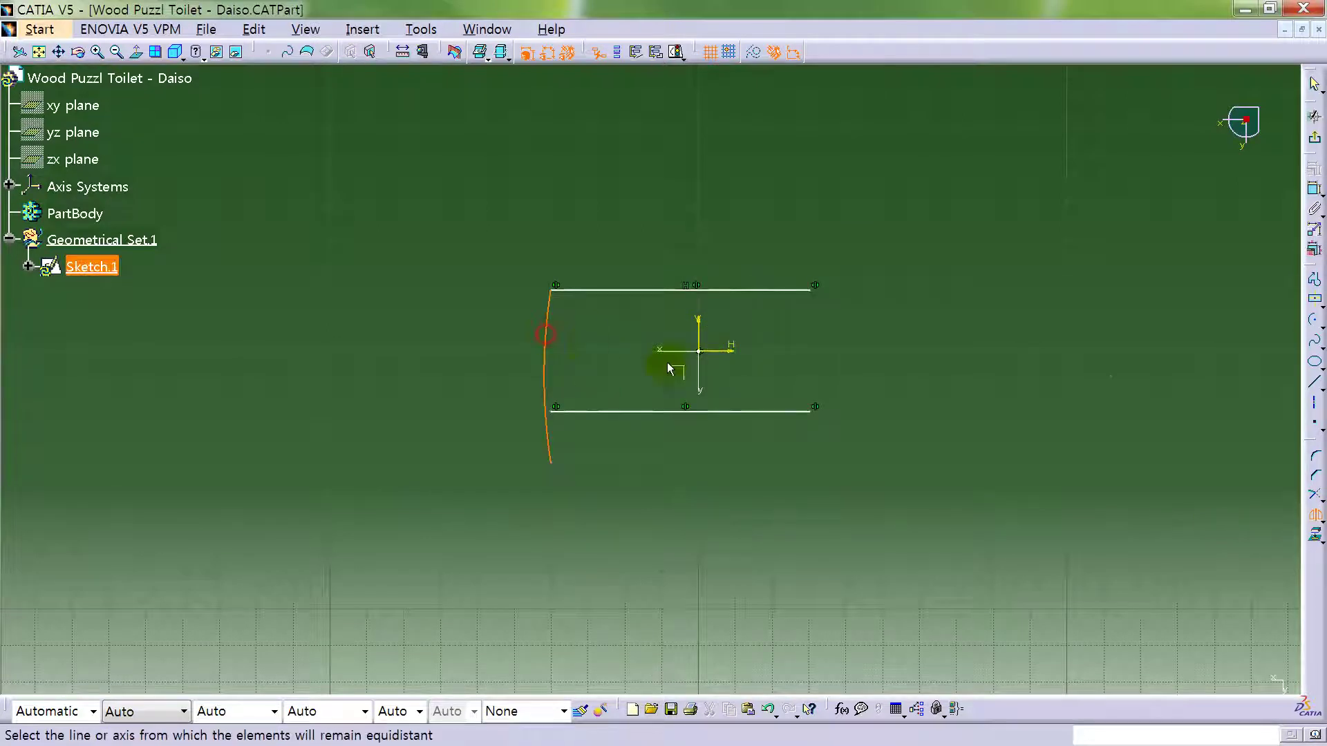
click(697, 332)
- Constrain the mirrored arc's centre point to be coincident with the H axis
click(1314, 188)
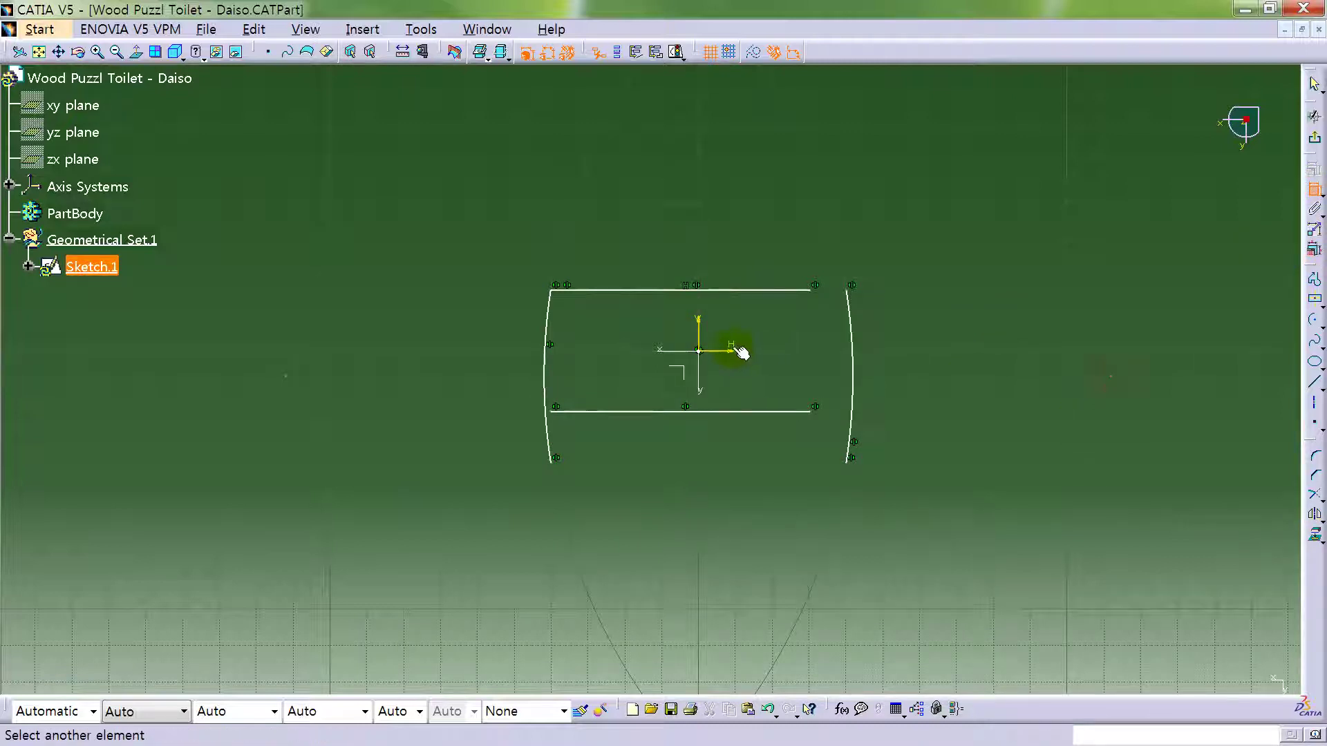
right_click(1015, 340)
click(1092, 405)
mouse_move(815, 347)
middle_down()
mouse_move(850, 308)
mouse_move(852, 349)
middle_up()
click(954, 332)
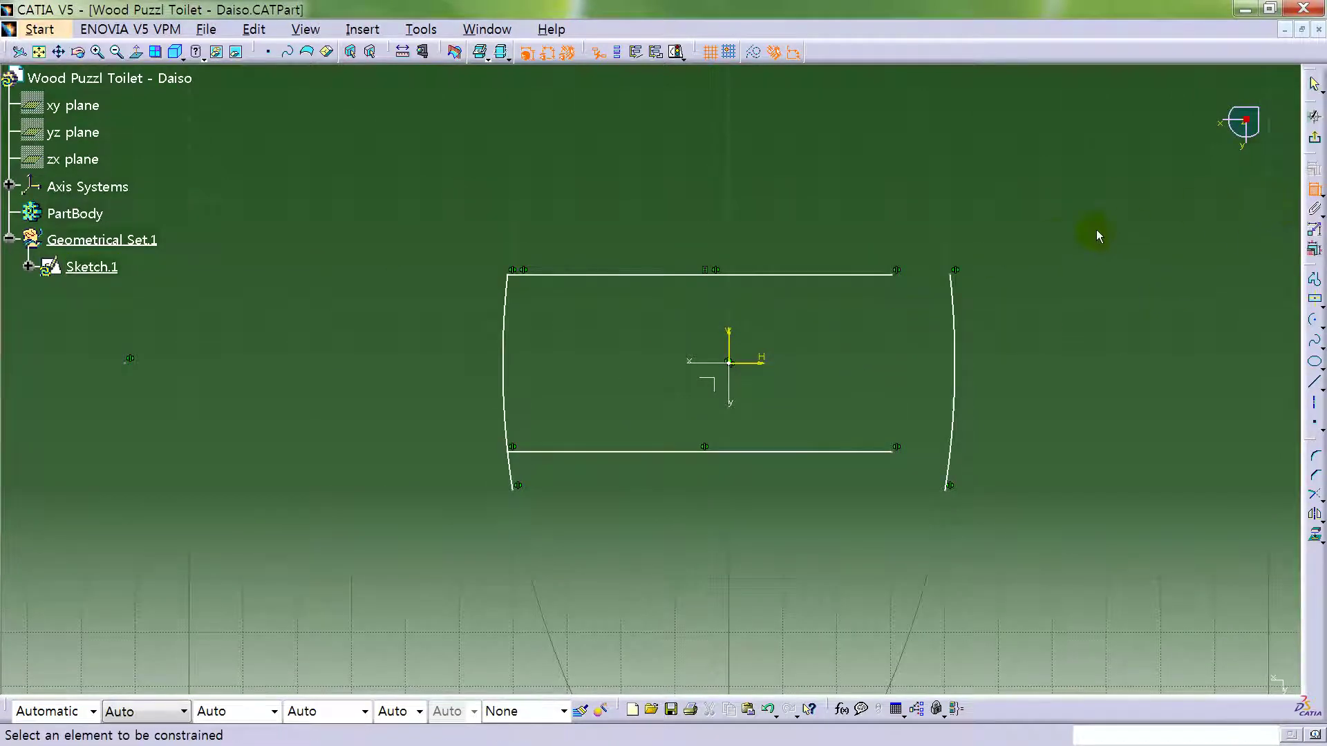
- Trim the two horizontal lines against both side arcs so the outline closes at its corners
click(1314, 495)
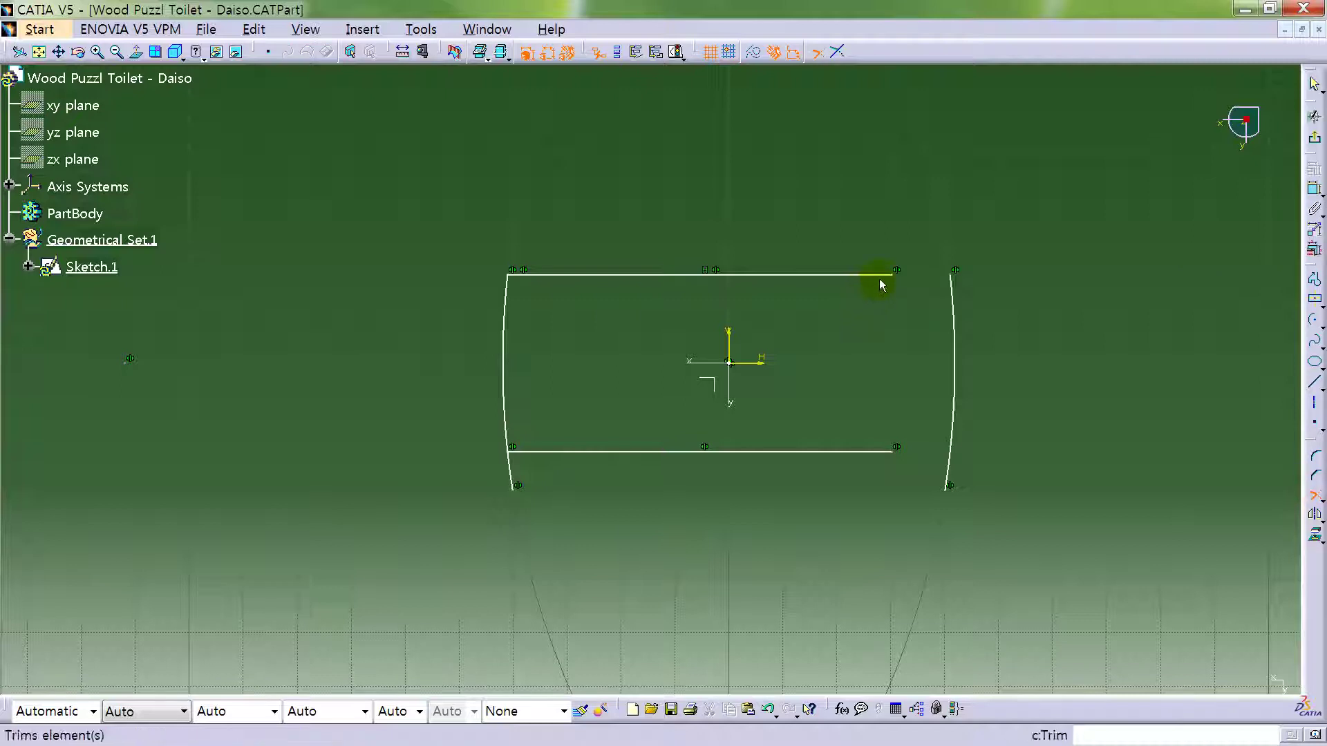
click(888, 277)
click(954, 299)
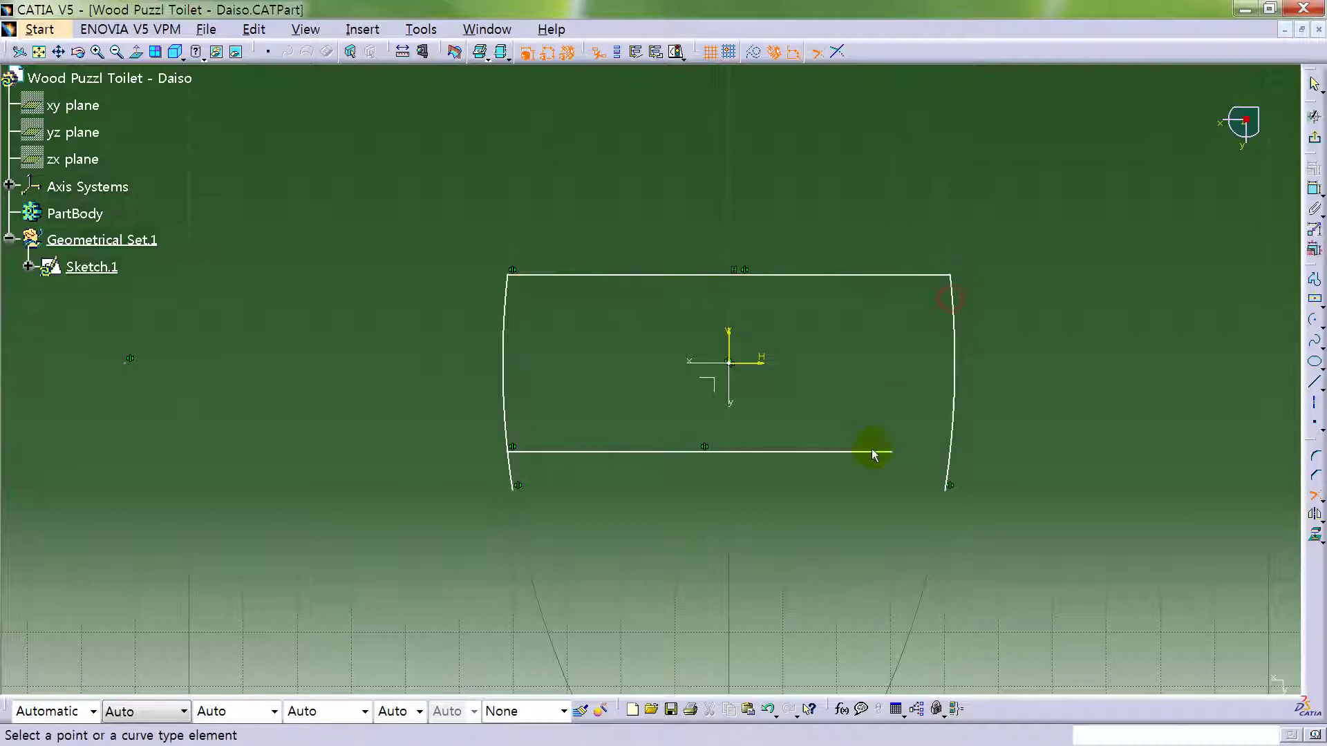
click(883, 454)
click(953, 414)
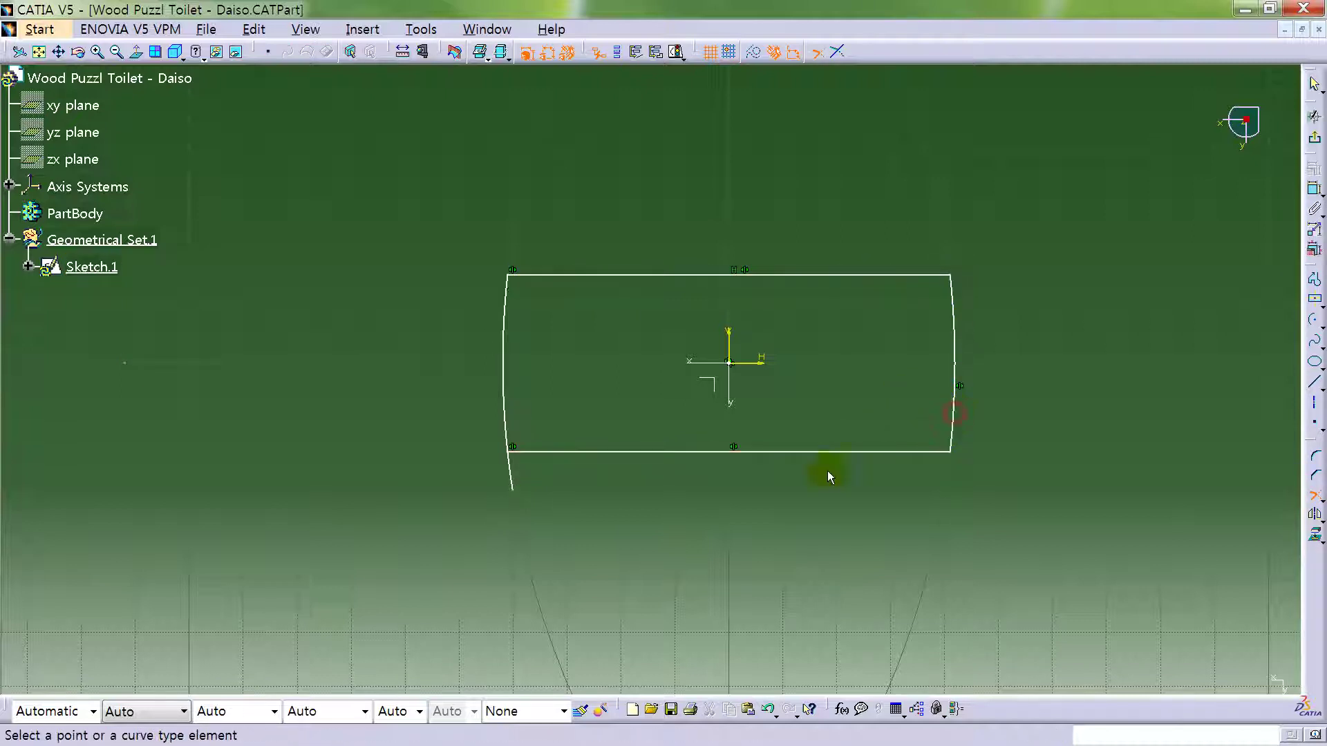
click(651, 453)
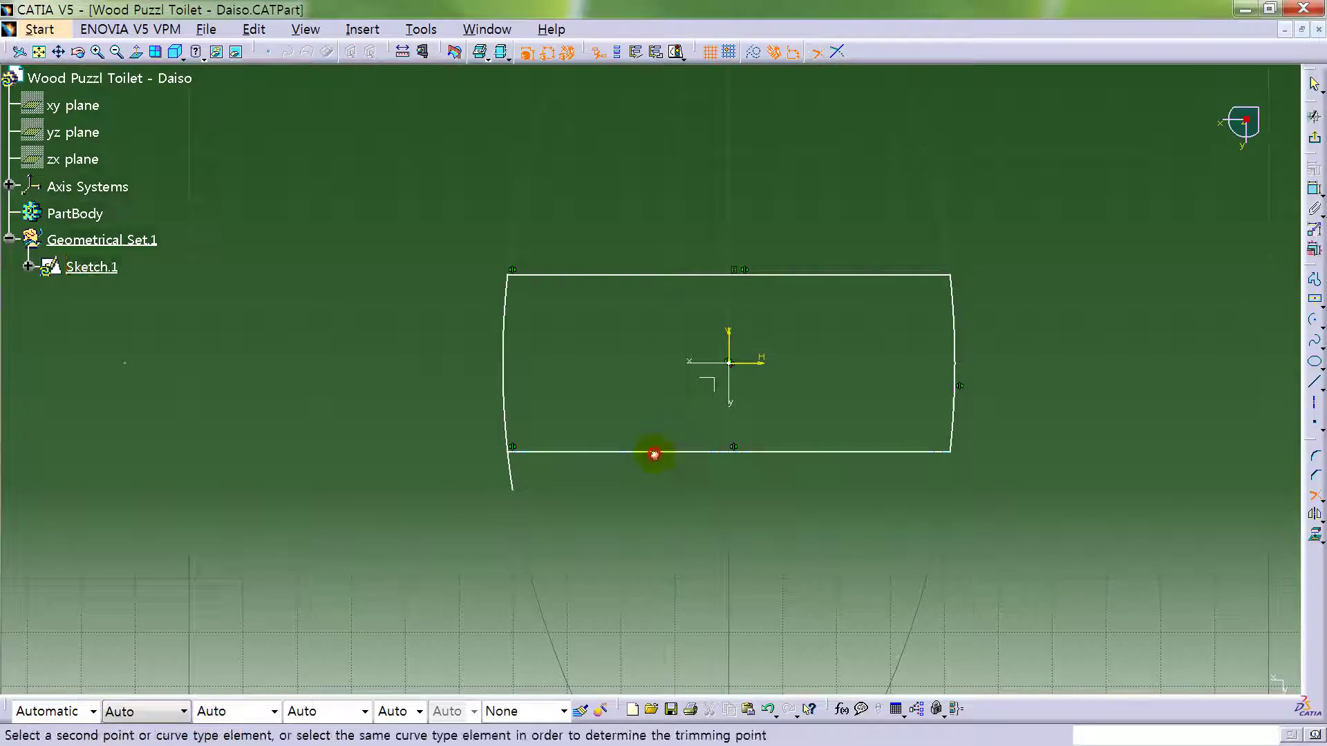
click(510, 415)
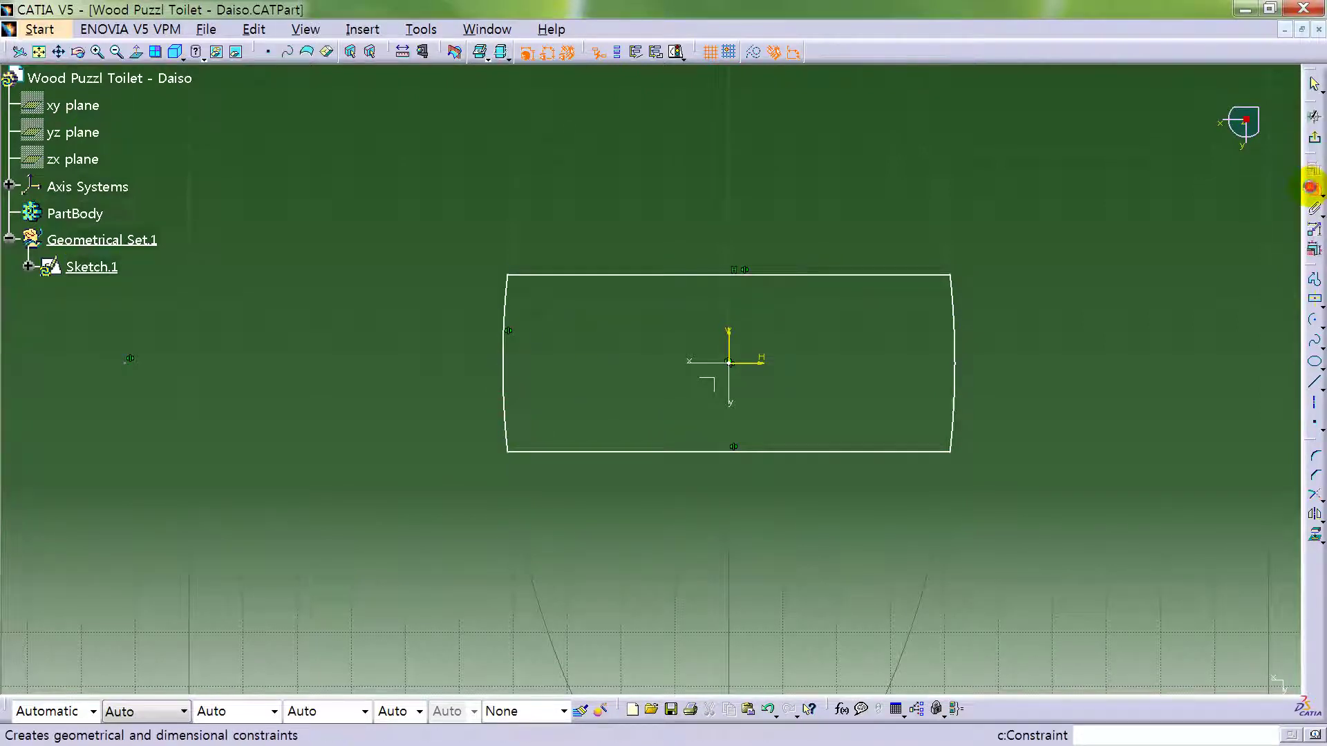
- Dimension the overall width between the two side arcs and set it to 50 mm
click(1311, 187)
click(505, 346)
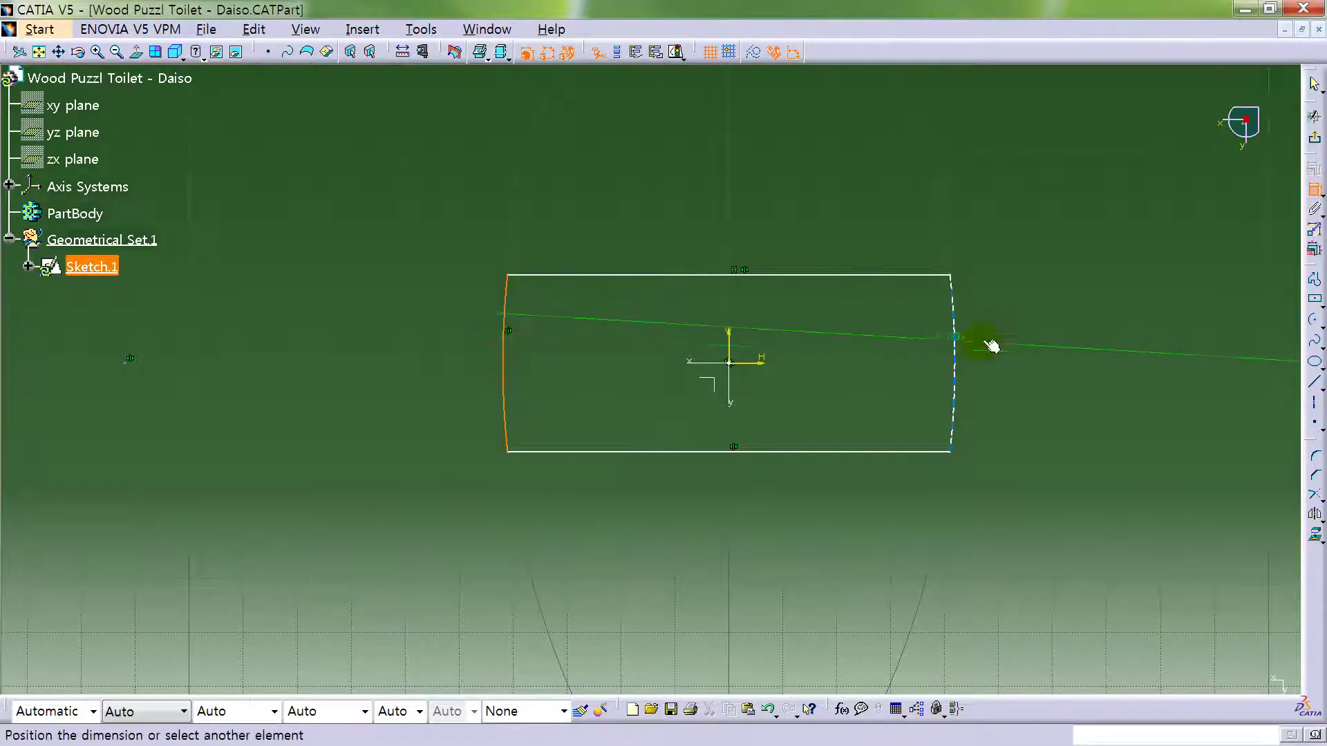
click(958, 373)
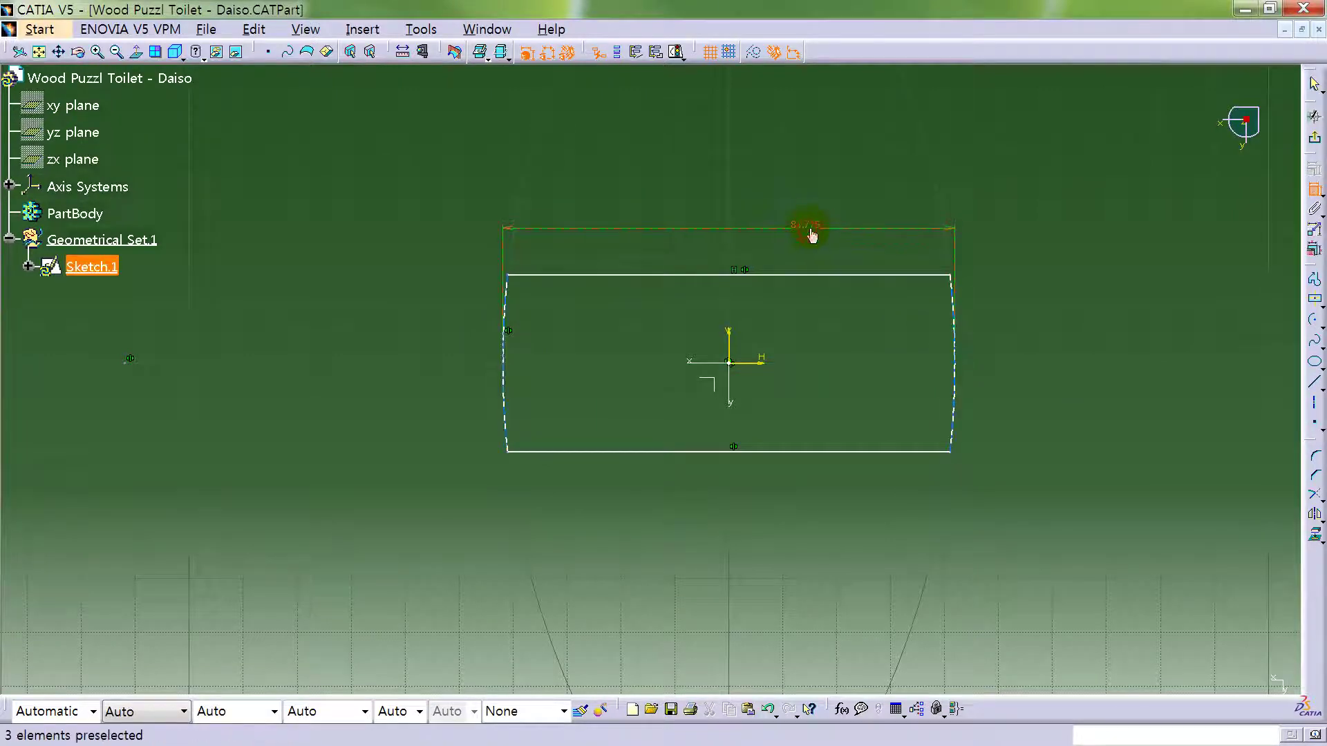
mouse_move(809, 225)
middle_down()
mouse_move(729, 290)
mouse_move(800, 262)
mouse_move(739, 239)
middle_up()
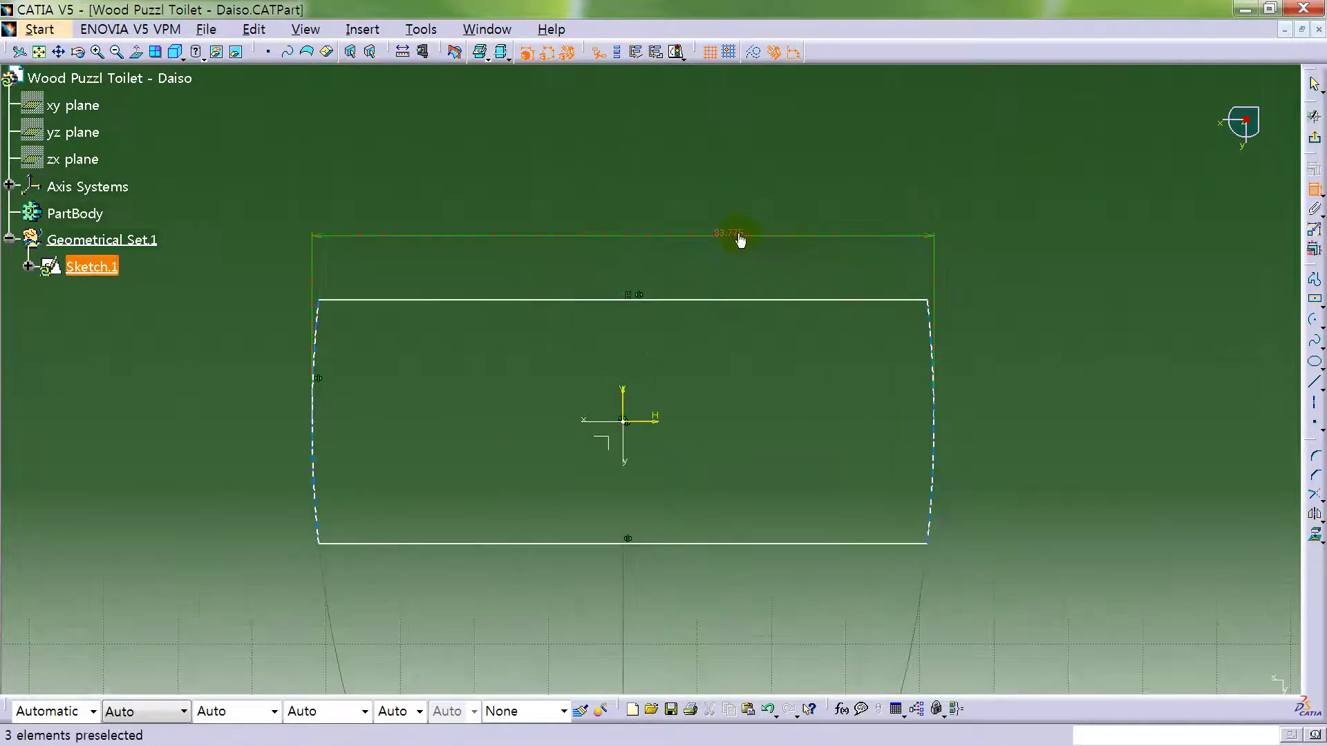
double_click(739, 239)
text(50)
key(Return)
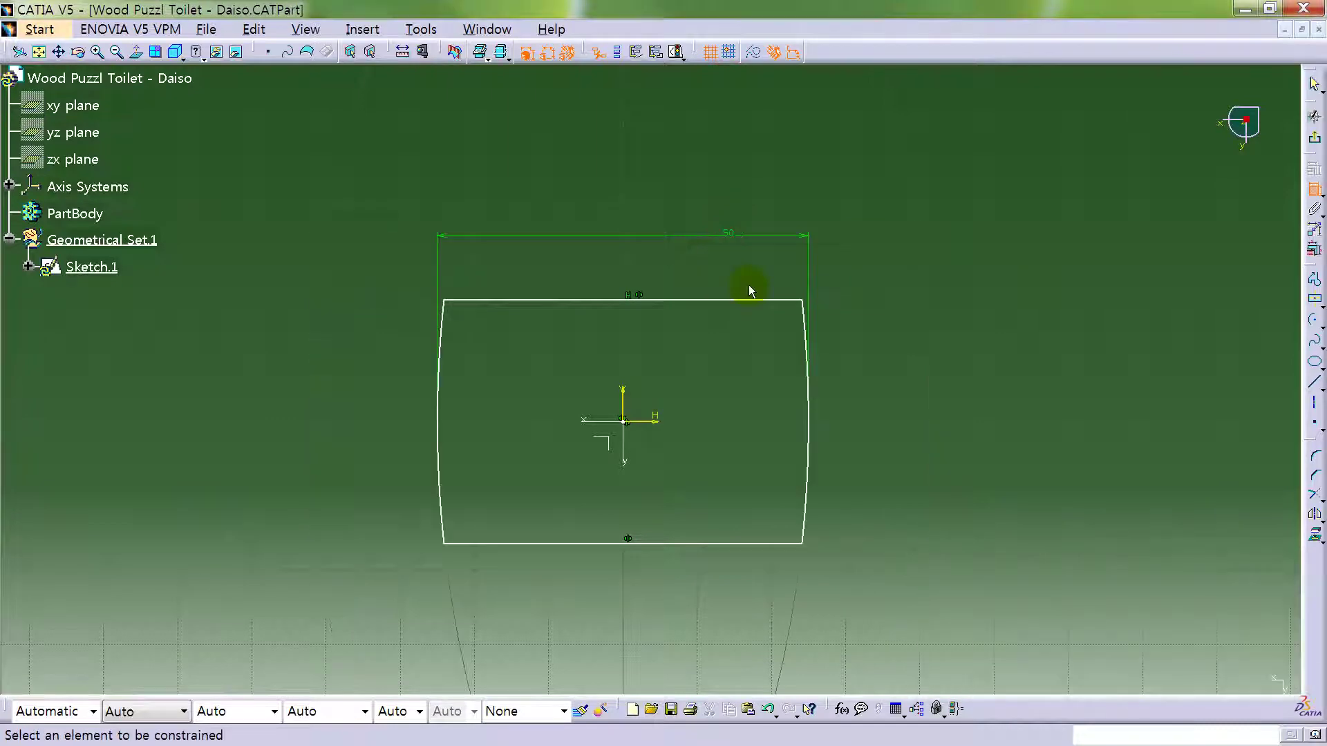
- Constrain the distance between the upper and lower horizontal lines to 25 mm
click(745, 300)
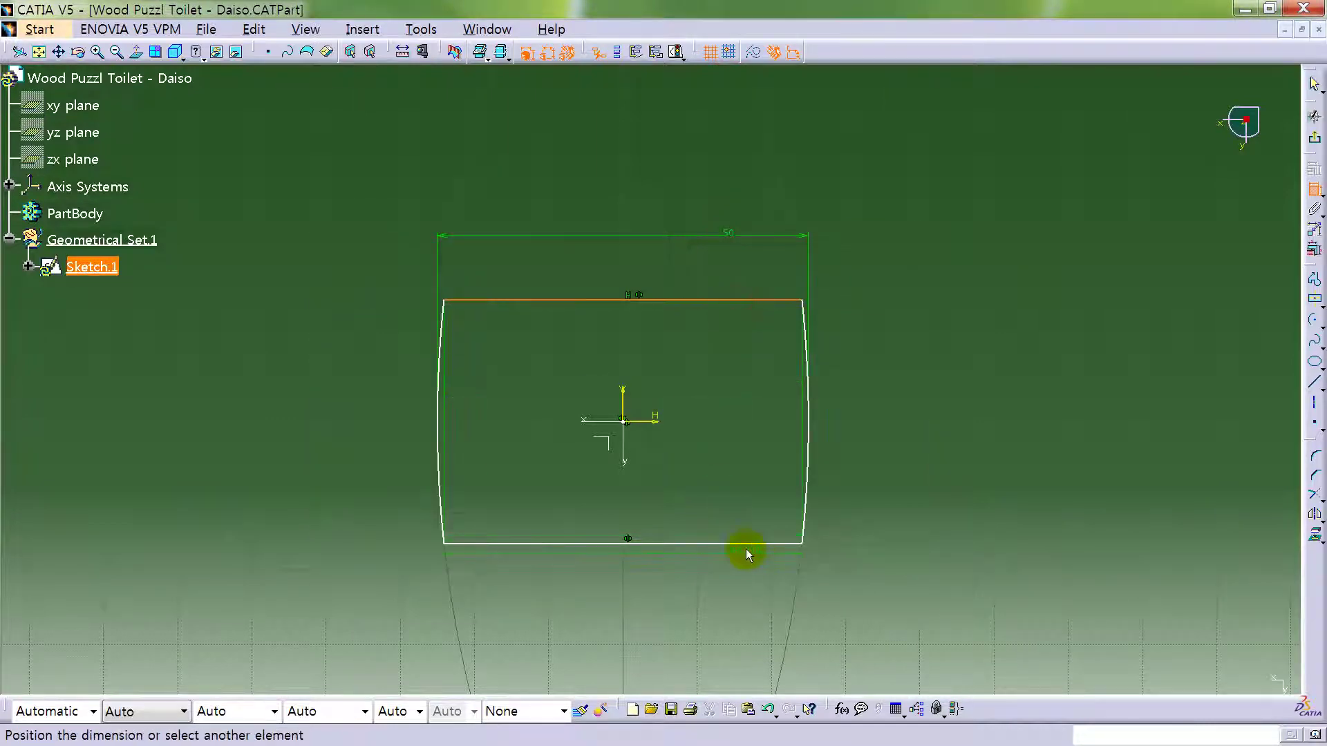
click(747, 544)
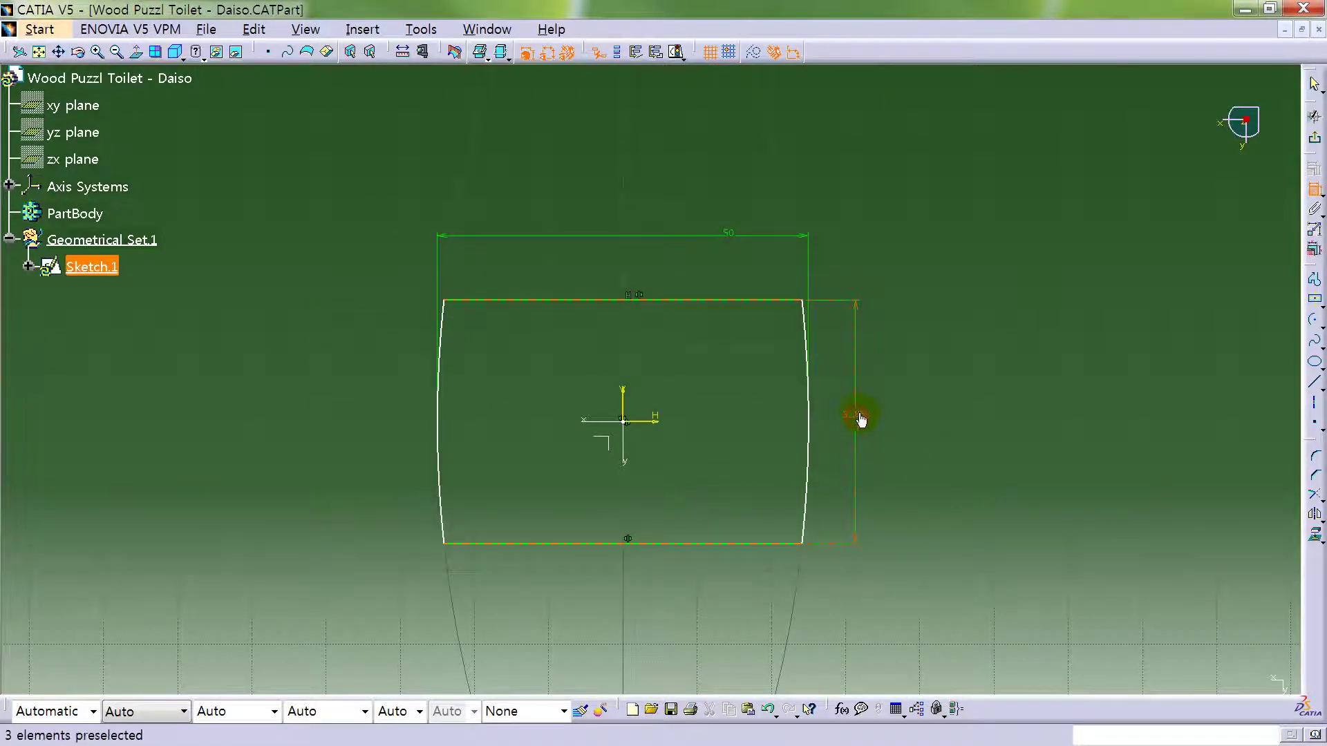
double_click(854, 419)
text(25)
key(Return)
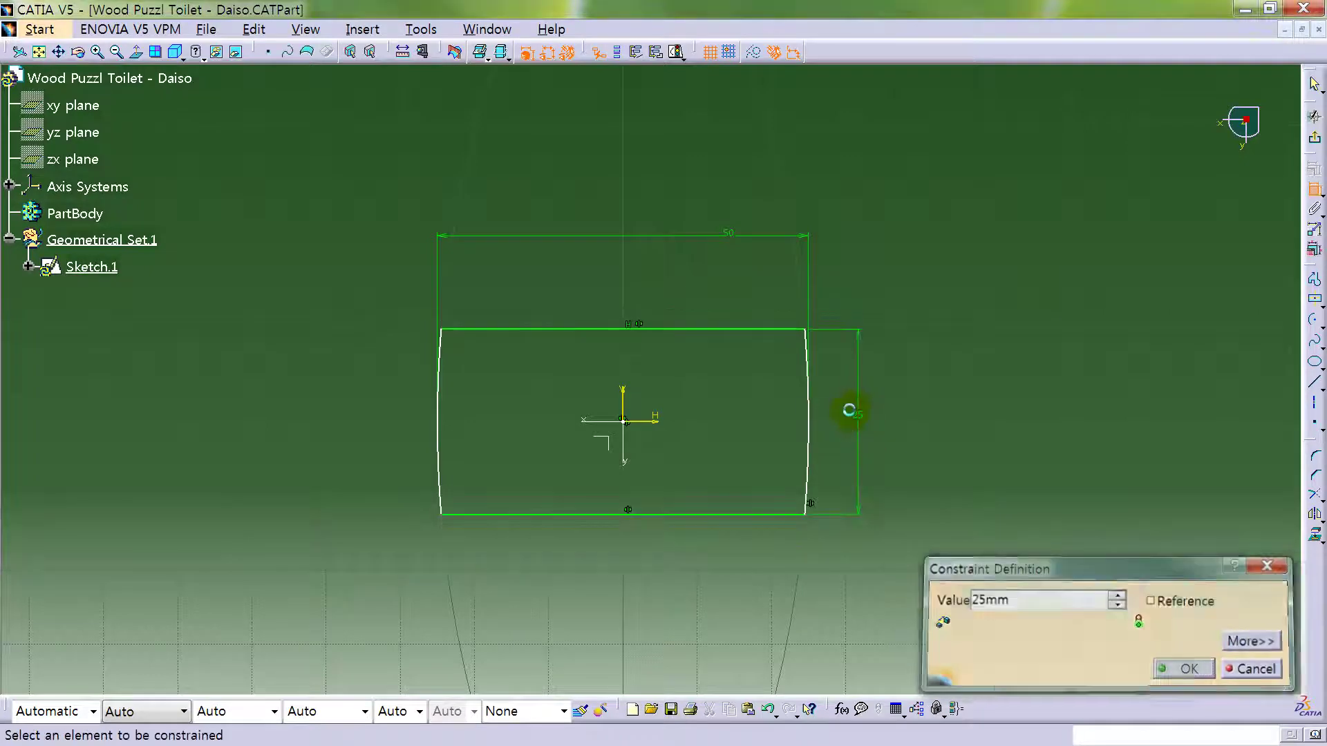
- Add a radius dimension to the left side arc and set it to 30 mm
click(495, 338)
click(443, 321)
double_click(422, 330)
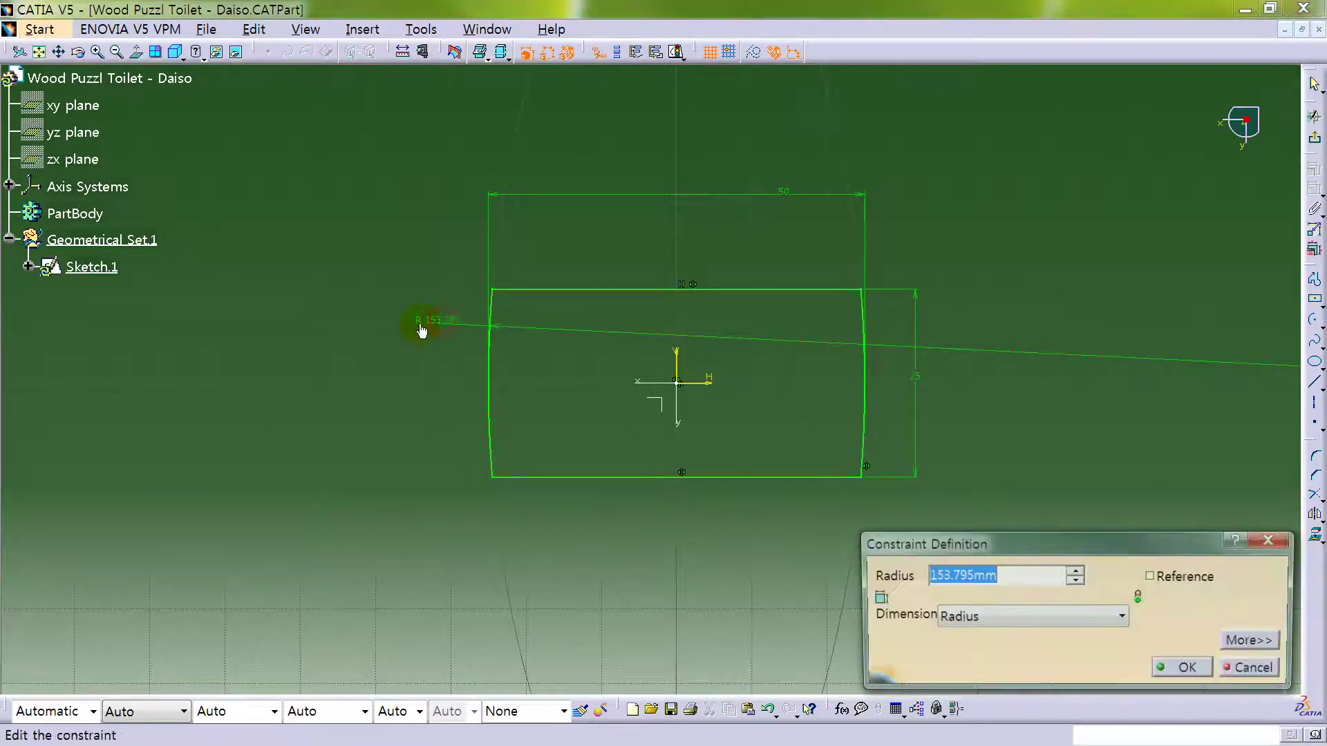
text(30)
key(Return)
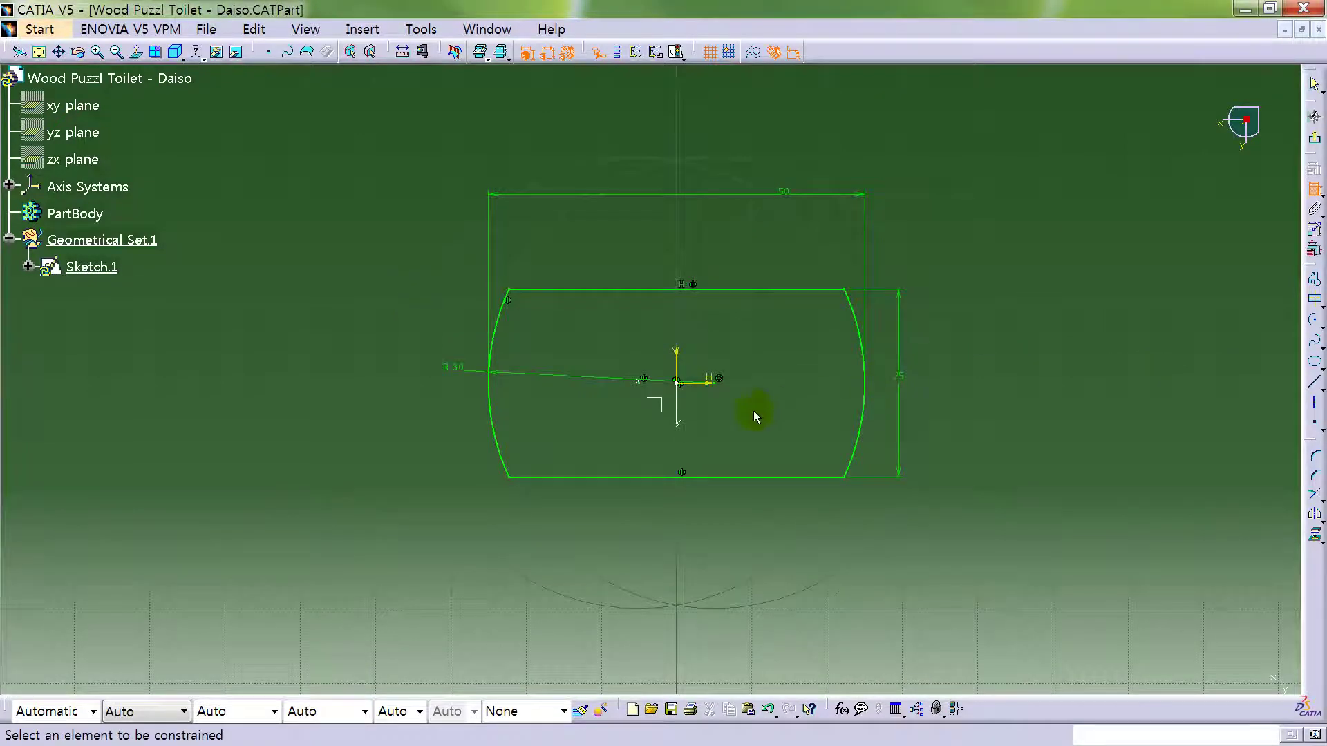
- Sketch a centered rectangle about 16.3 mm wide on the V axis, between the origin and the upper outline edge
mouse_move(760, 407)
ctrl+middle_down()
mouse_move(840, 343)
mouse_move(1007, 335)
ctrl+middle_up()
click(1315, 299)
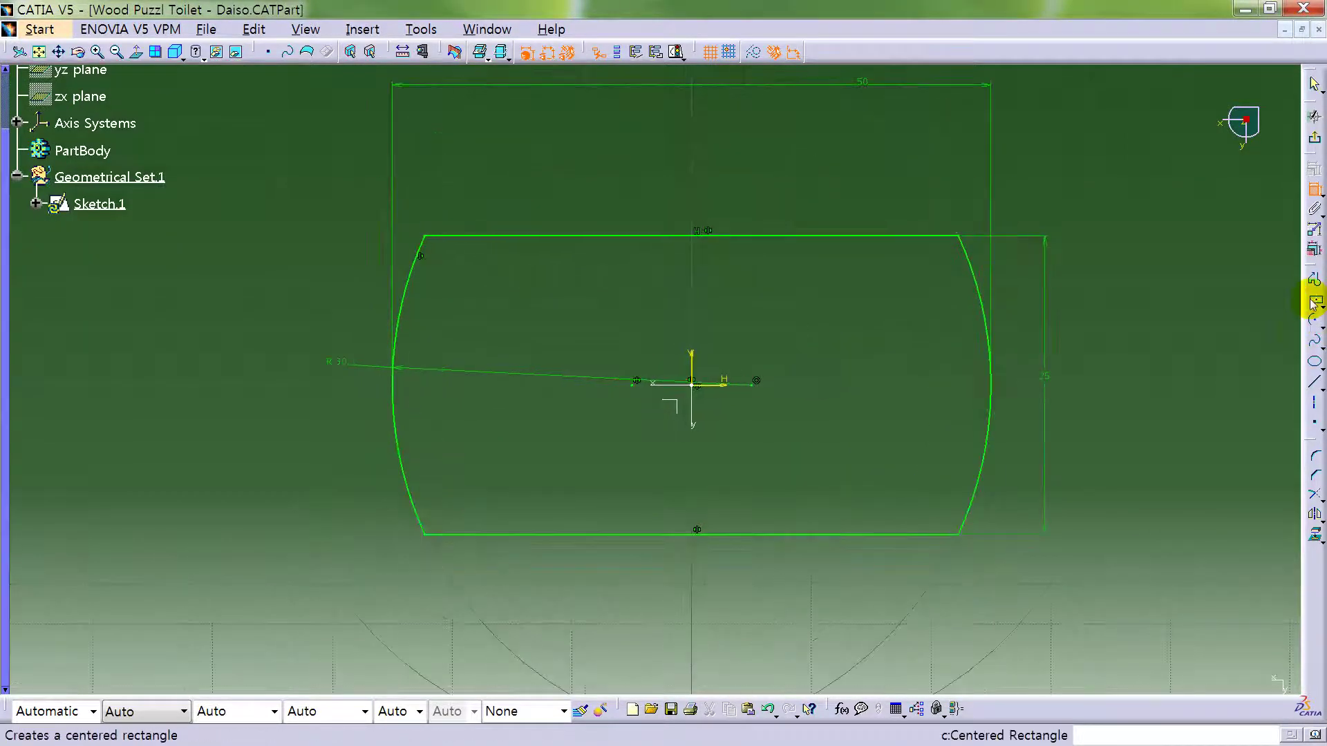
click(689, 297)
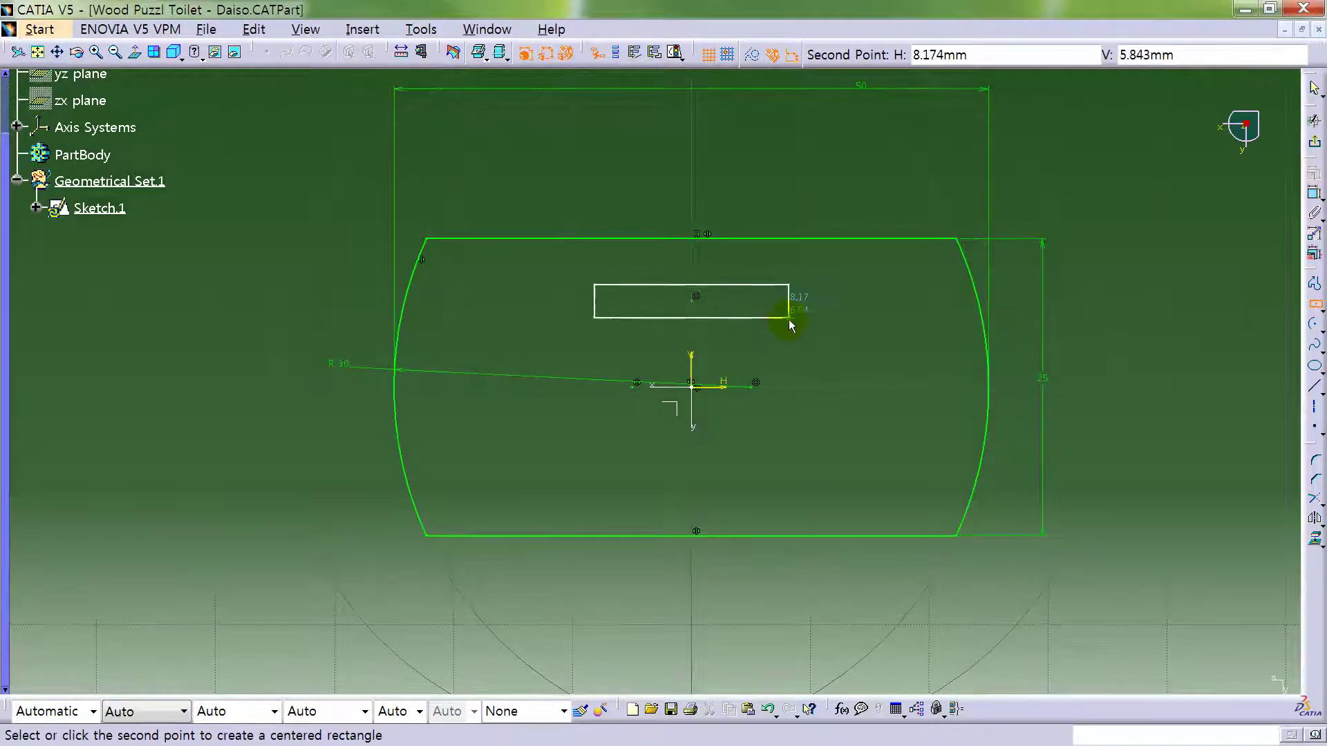
click(790, 318)
- Select the whole rectangle profile and mirror it about the H axis
right_click(769, 316)
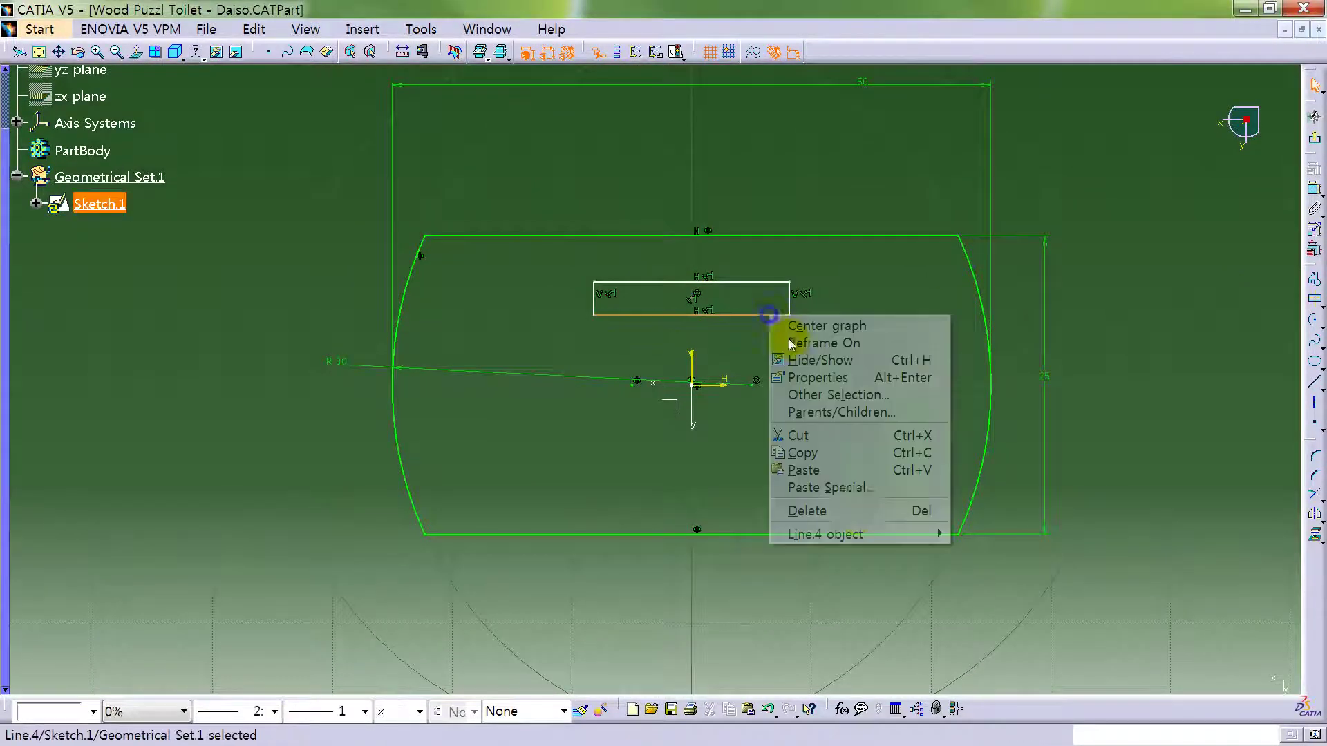
mouse_move(899, 534)
click(1009, 627)
click(1314, 513)
click(698, 388)
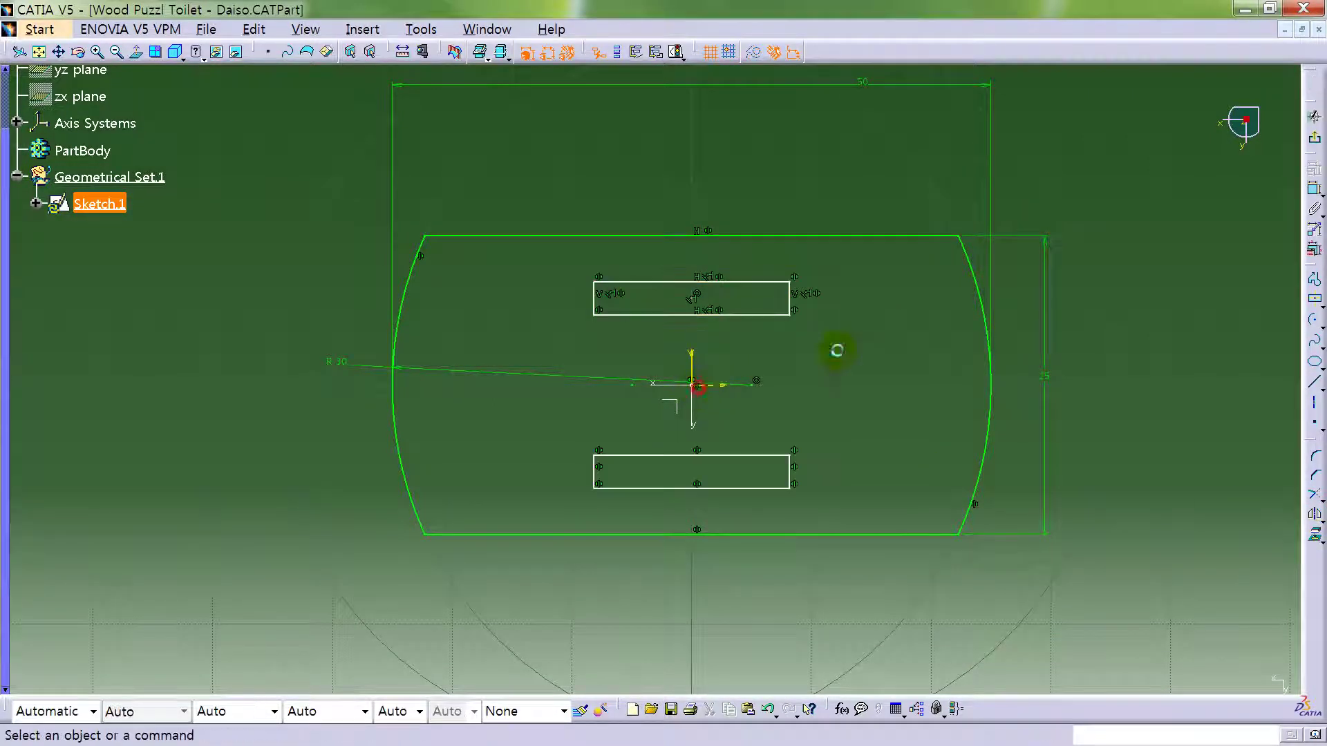
- Constrain the distance between the outer long edges of the two rectangular slots to 16 mm
click(1314, 188)
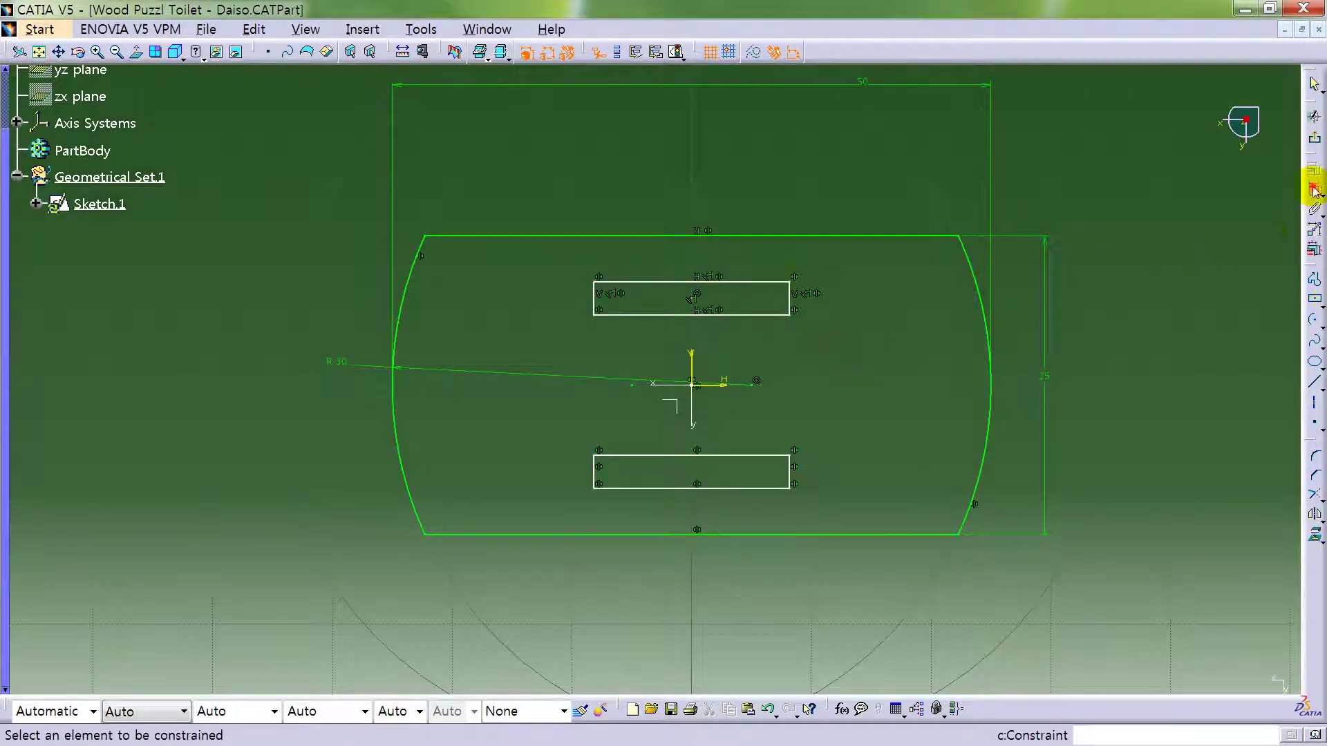
click(743, 282)
click(767, 494)
click(859, 417)
double_click(859, 413)
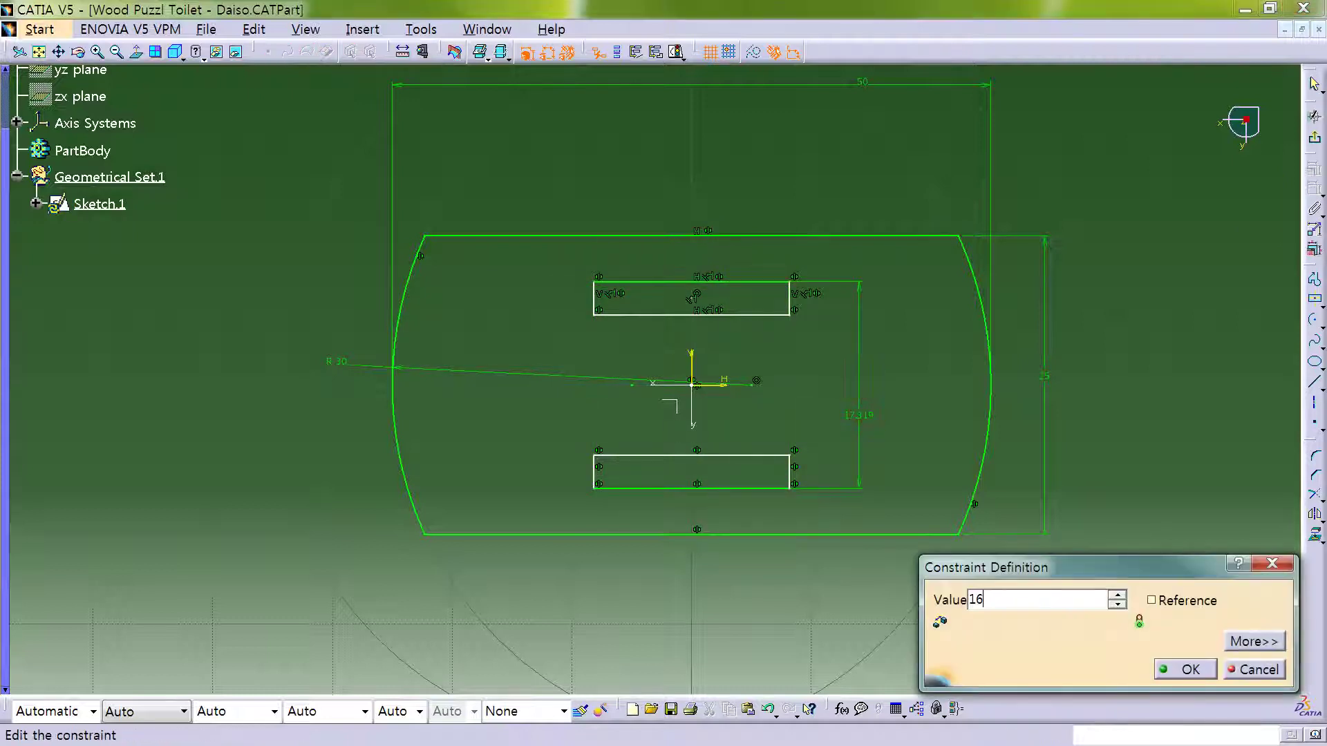
key(Return)
- Dimension the short side of the upper slot and set it to 2 mm
click(792, 297)
click(853, 183)
double_click(854, 182)
text(2)
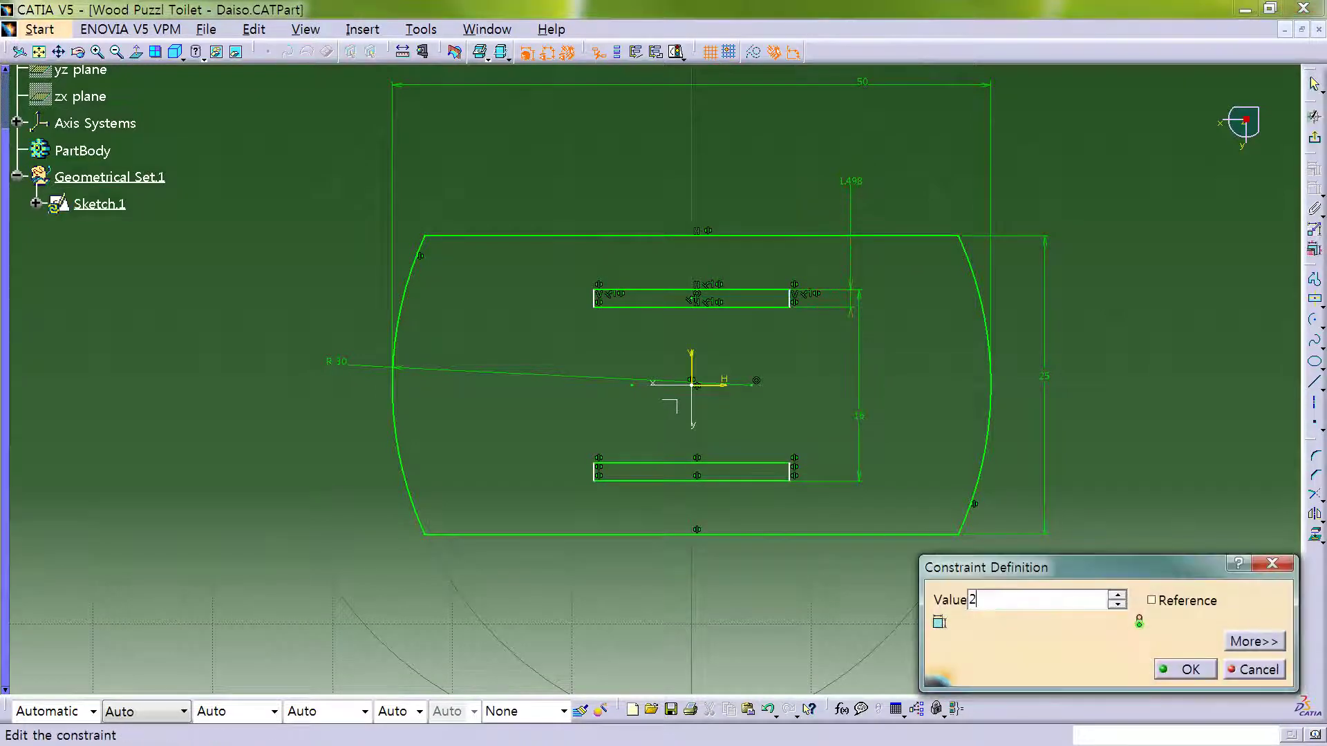
key(Return)
- Dimension the long side of the upper slot, set it to 10 mm, and exit the sketch
click(770, 290)
click(753, 191)
double_click(747, 189)
text(10mm)
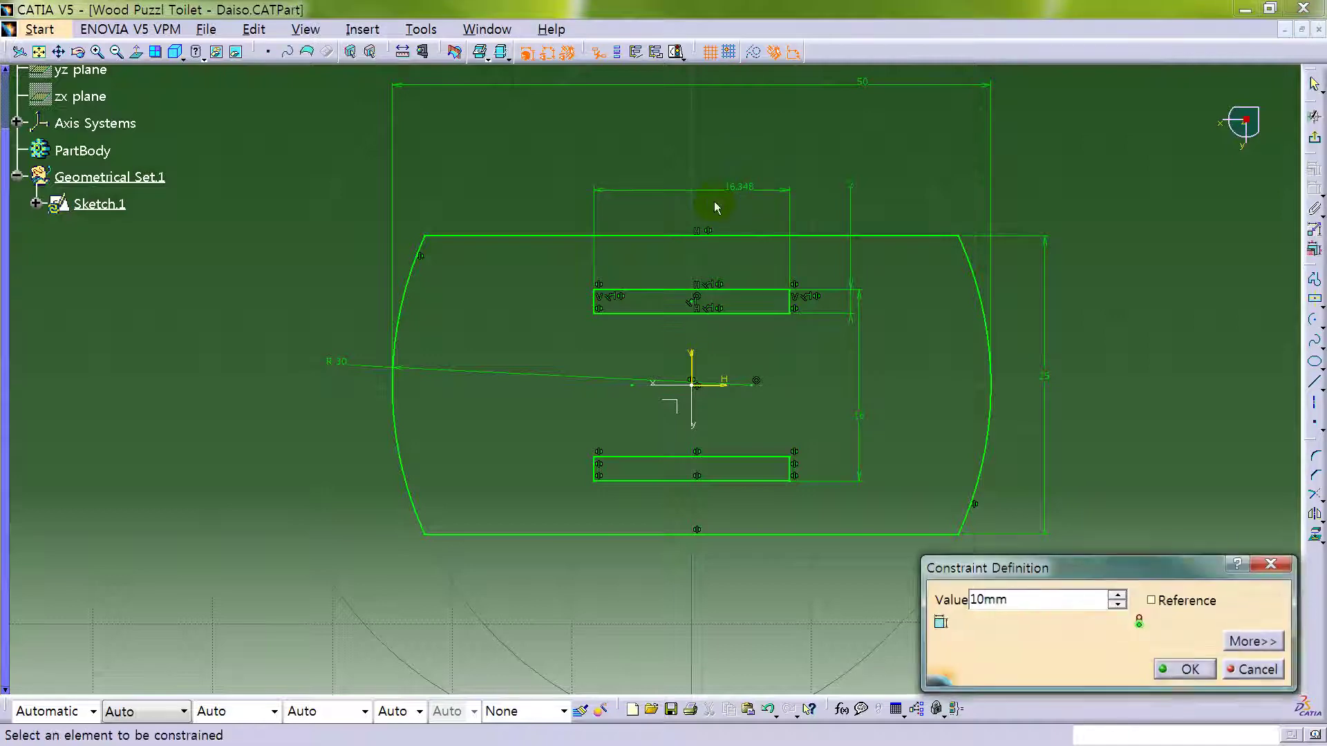
key(Return)
click(1317, 173)
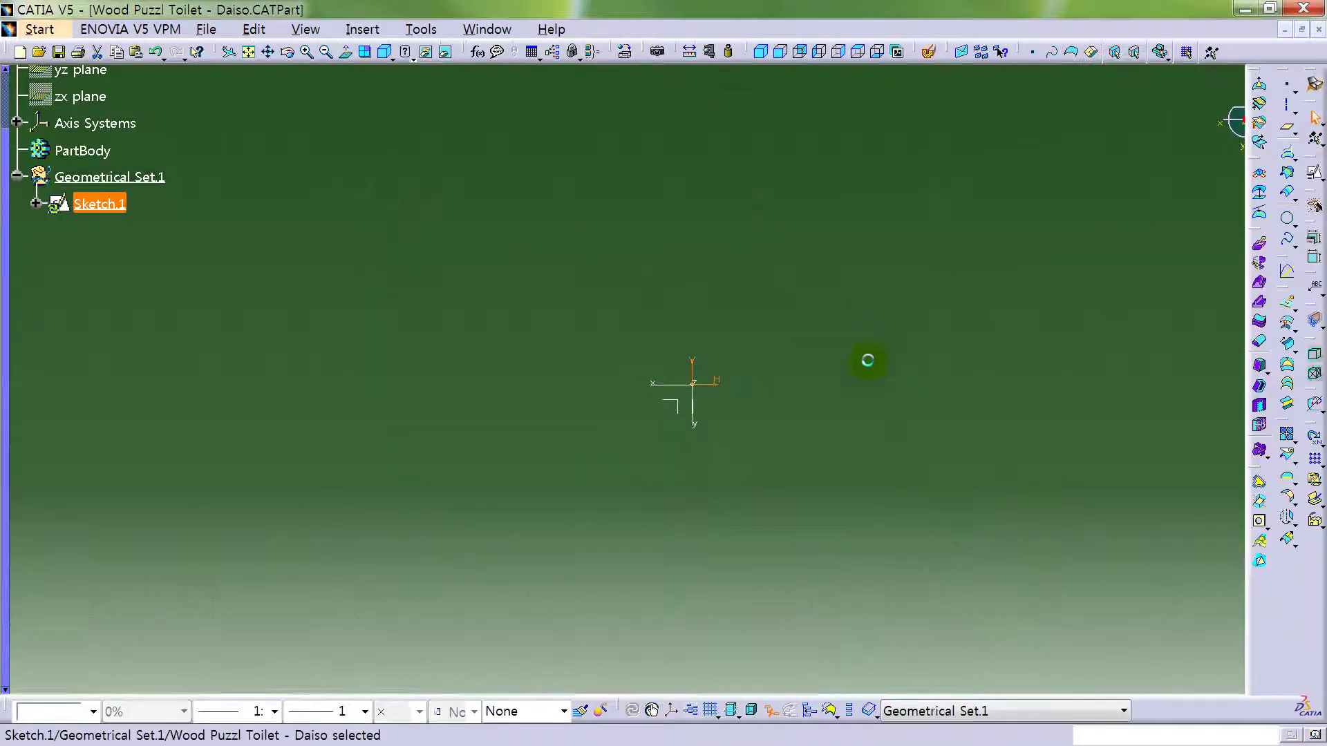
- Extrude the slotted outline sketch into a 2 mm thick volume
click(1257, 261)
double_click(1051, 520)
text(2mm)
key(Return)
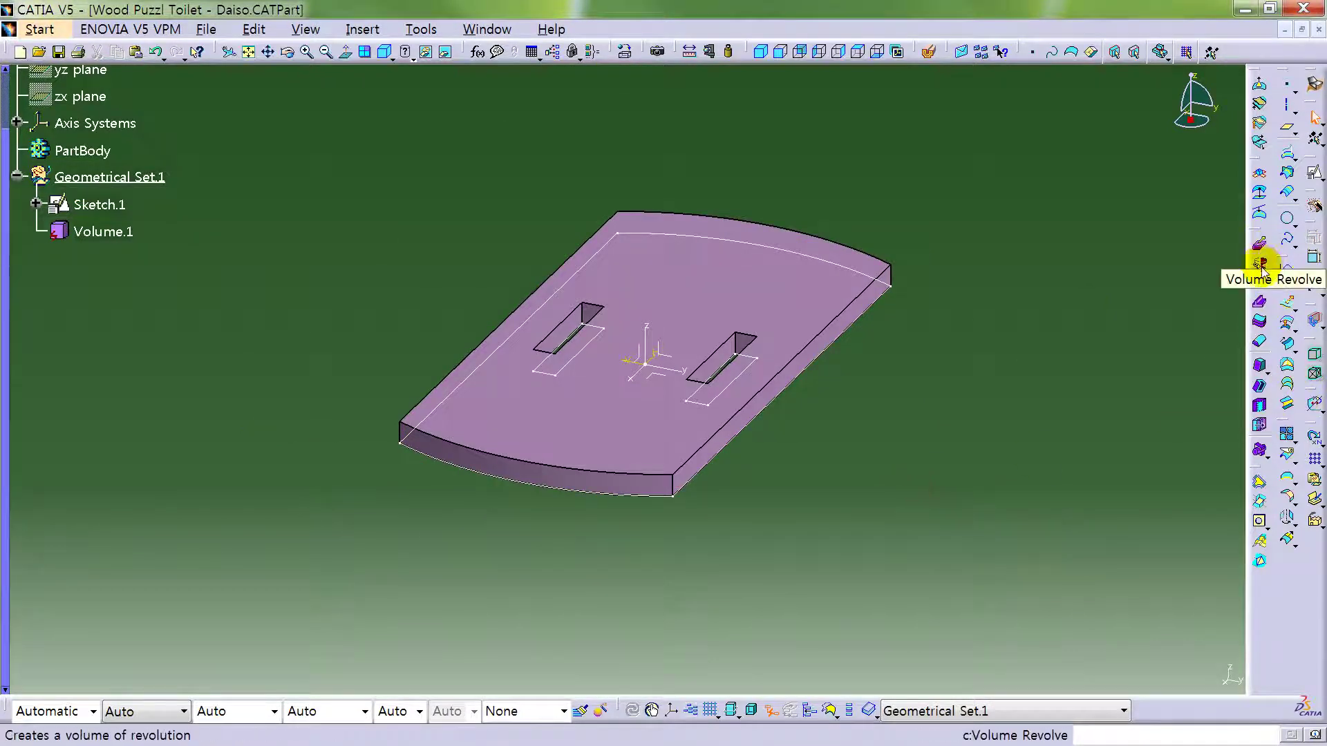
- Apply a 3 mm edge fillet to the four outer corner edges of the extruded plate
click(1293, 485)
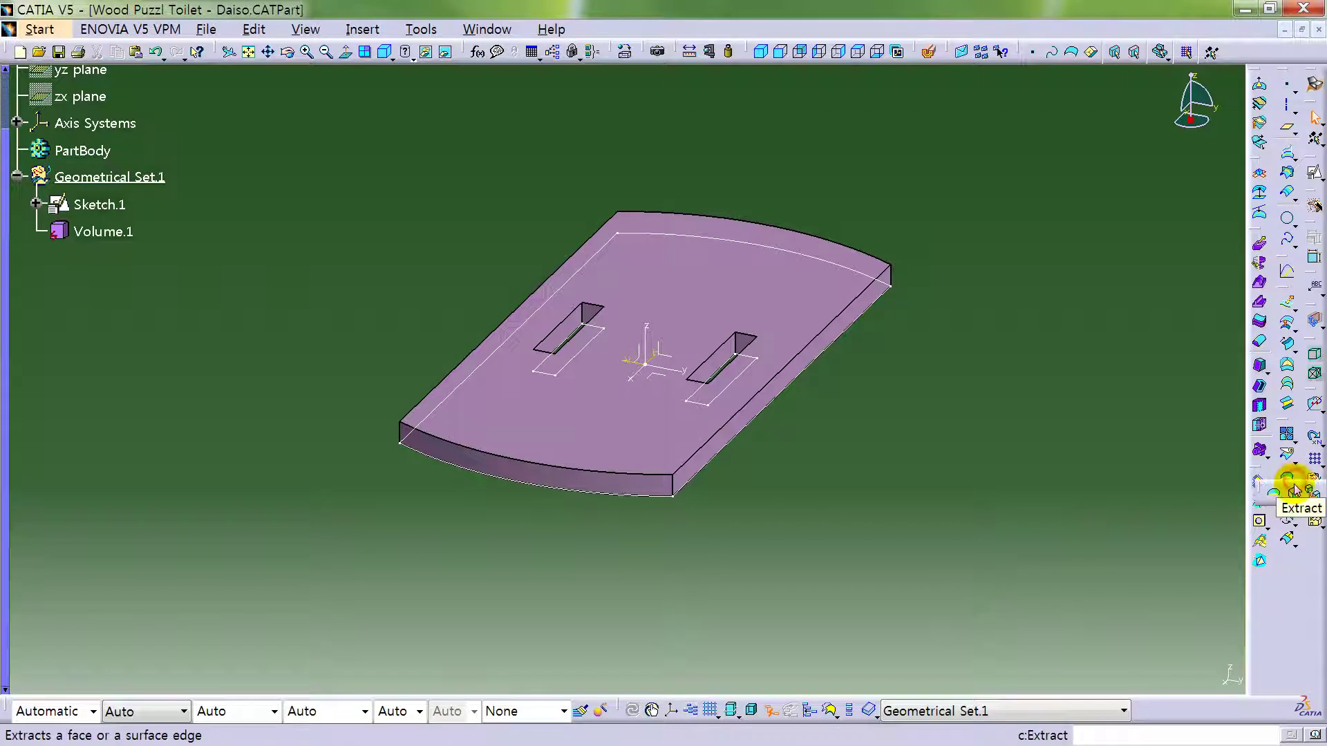
click(1288, 478)
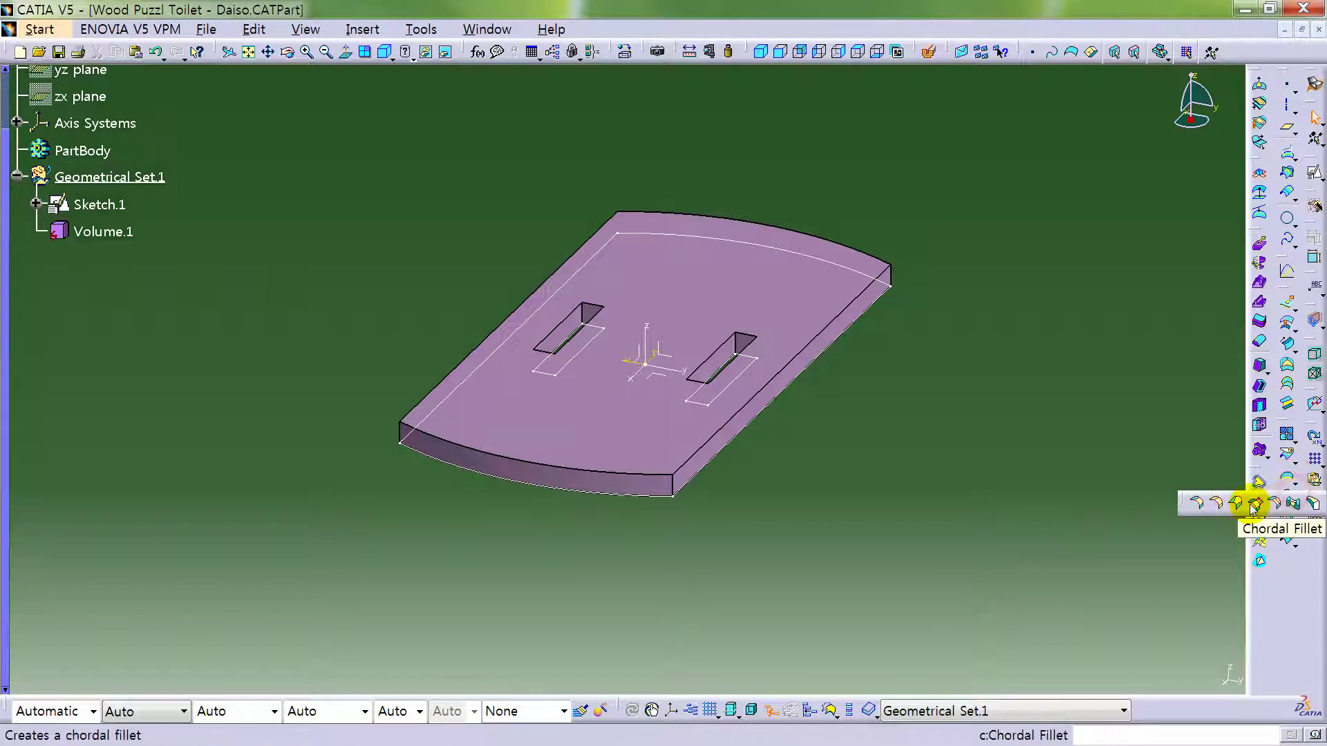
click(1216, 505)
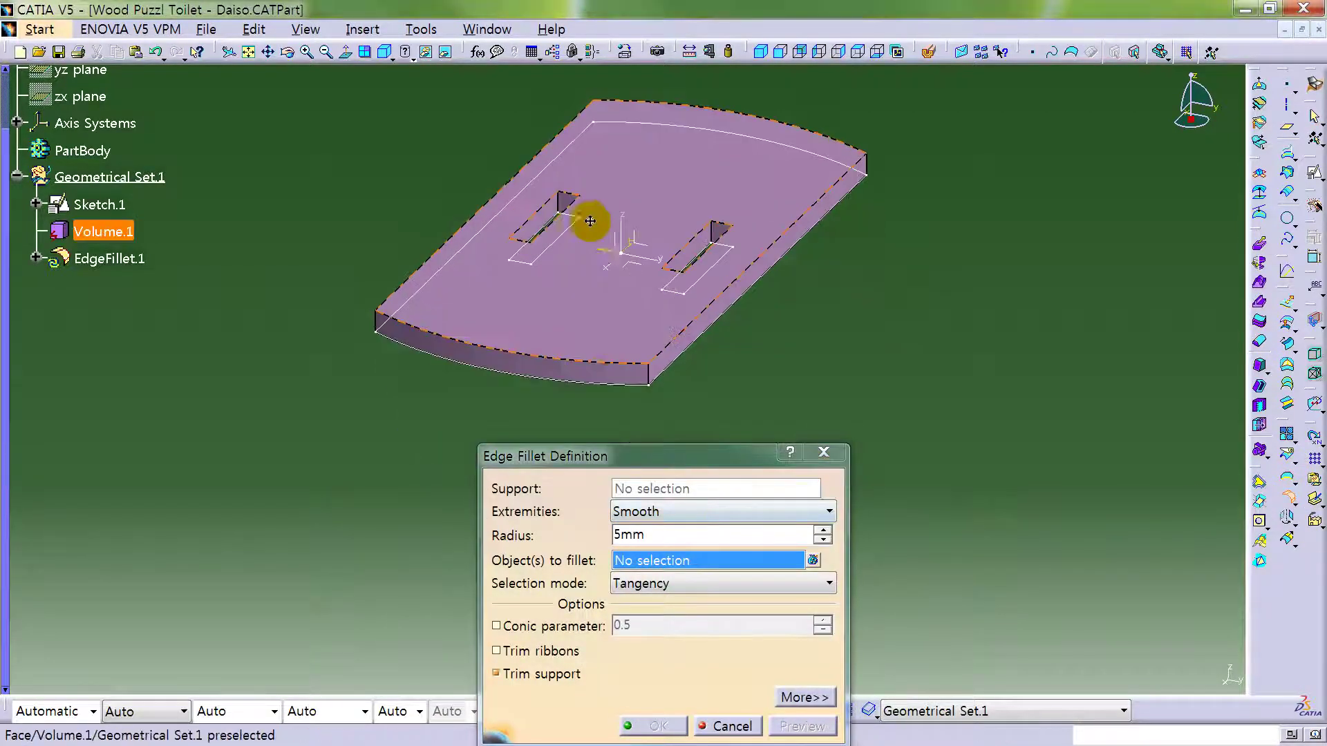
click(637, 358)
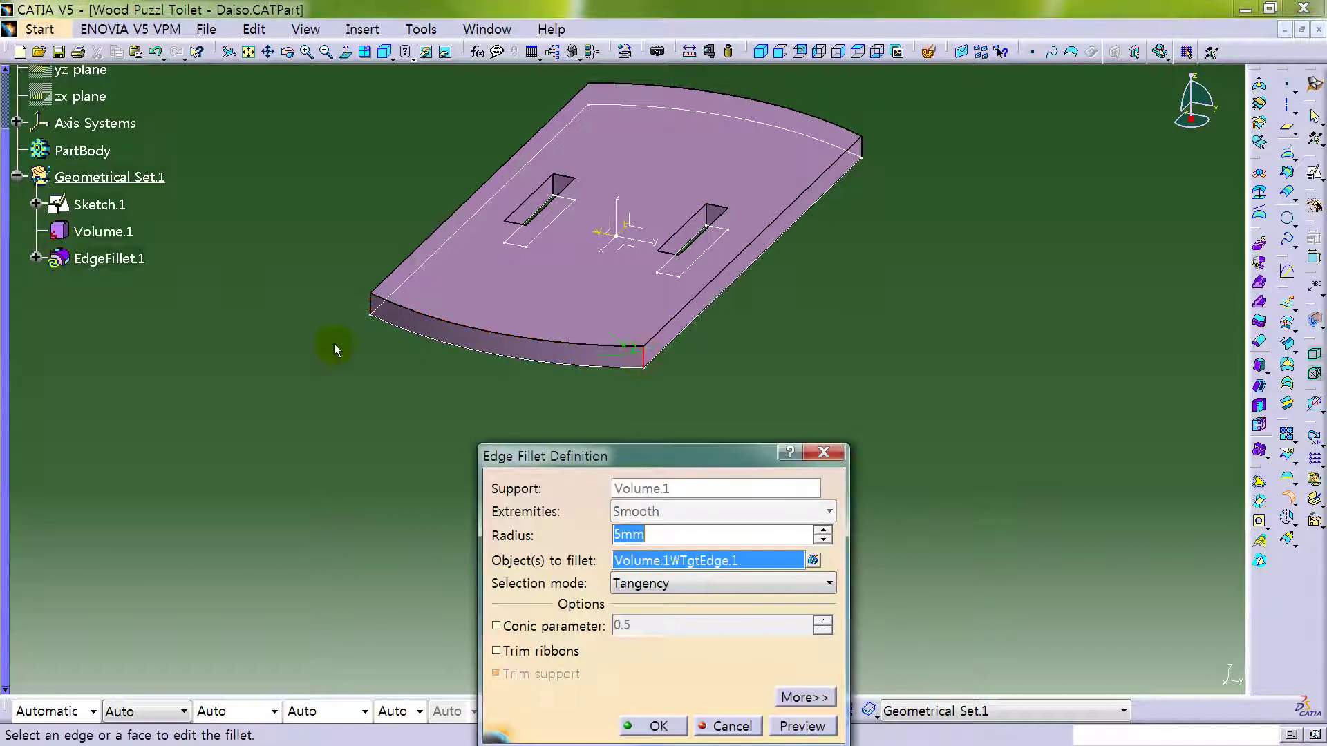
click(377, 311)
click(864, 146)
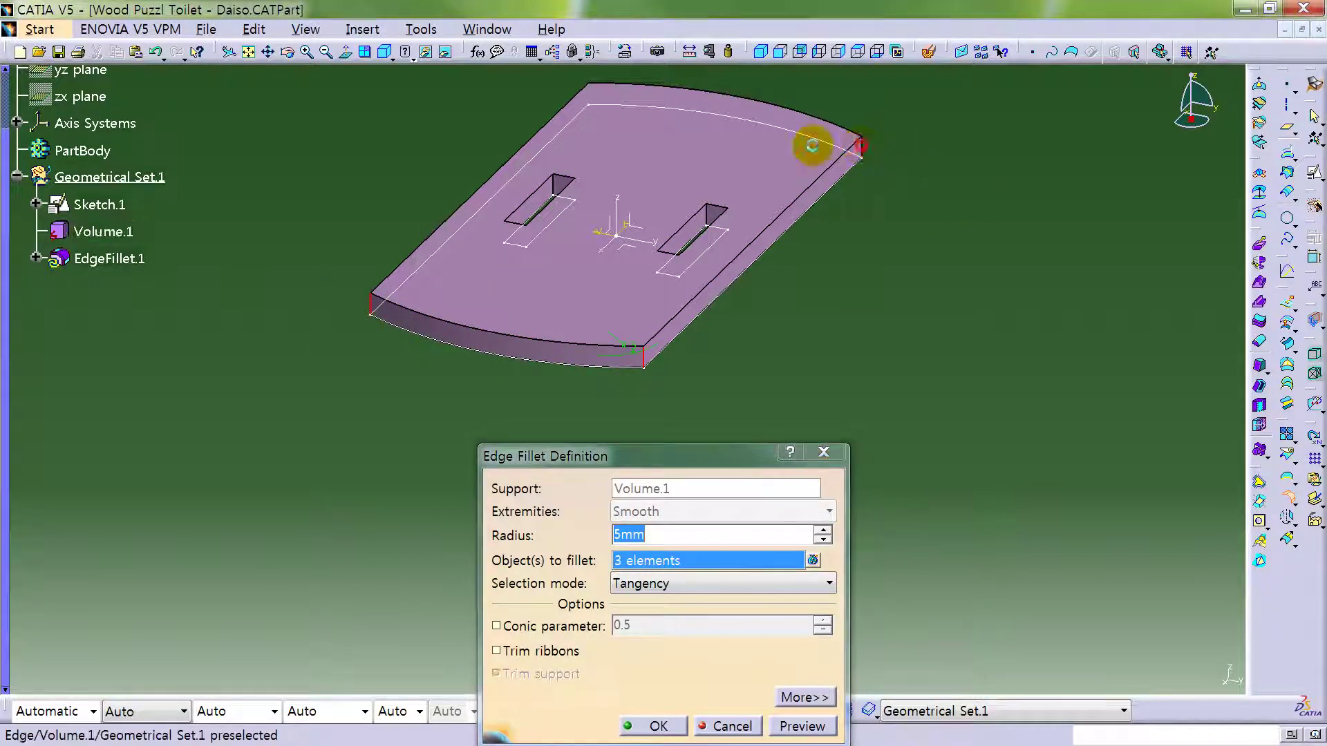
middle_drag(424, 251, 489, 208)
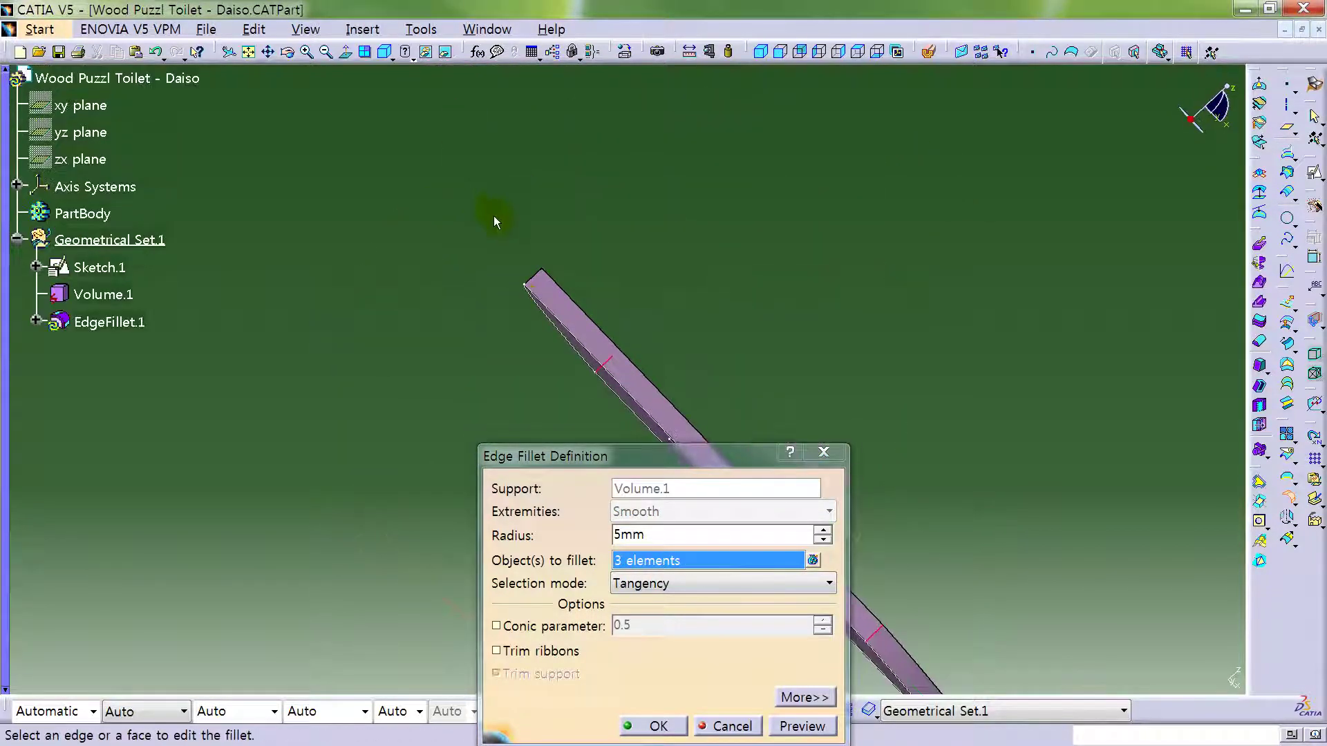
click(537, 278)
key(Return)
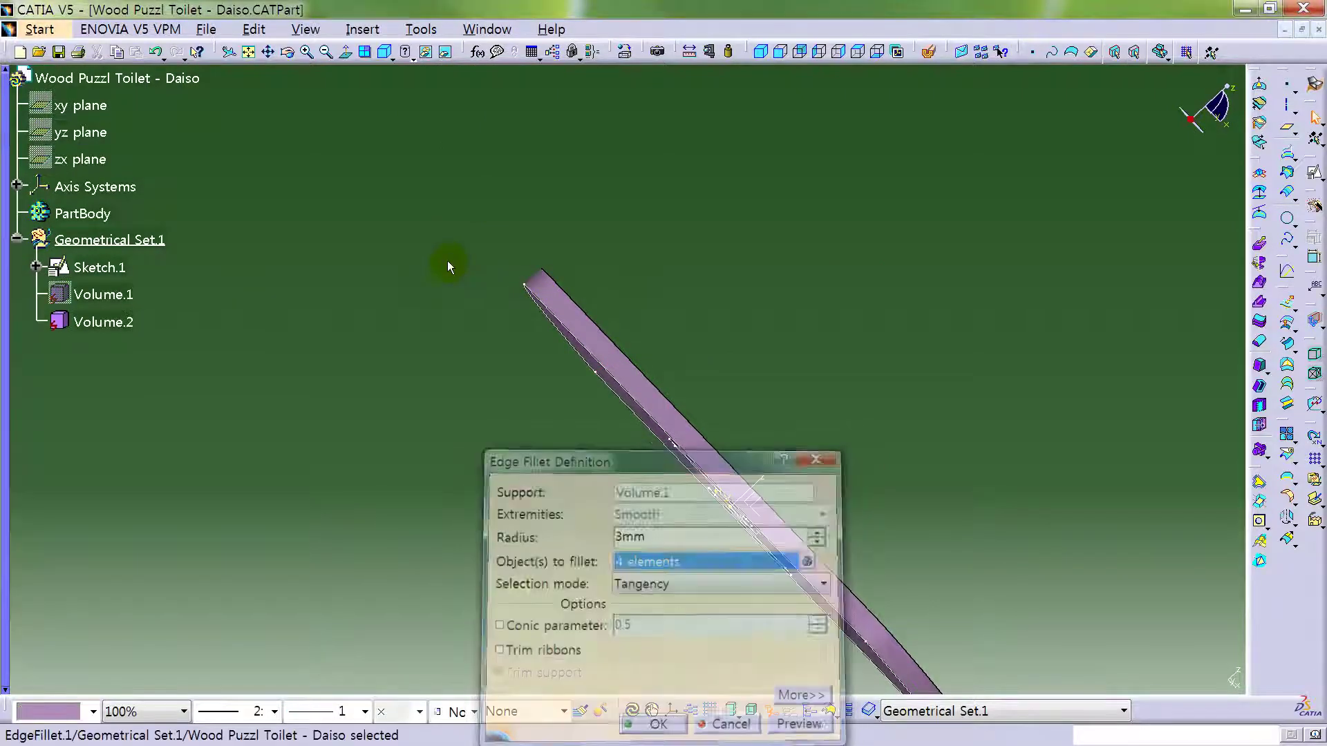
- Delete both the extruded volume and the filleted volume from Geometrical Set.1
middle_drag(835, 288, 785, 509)
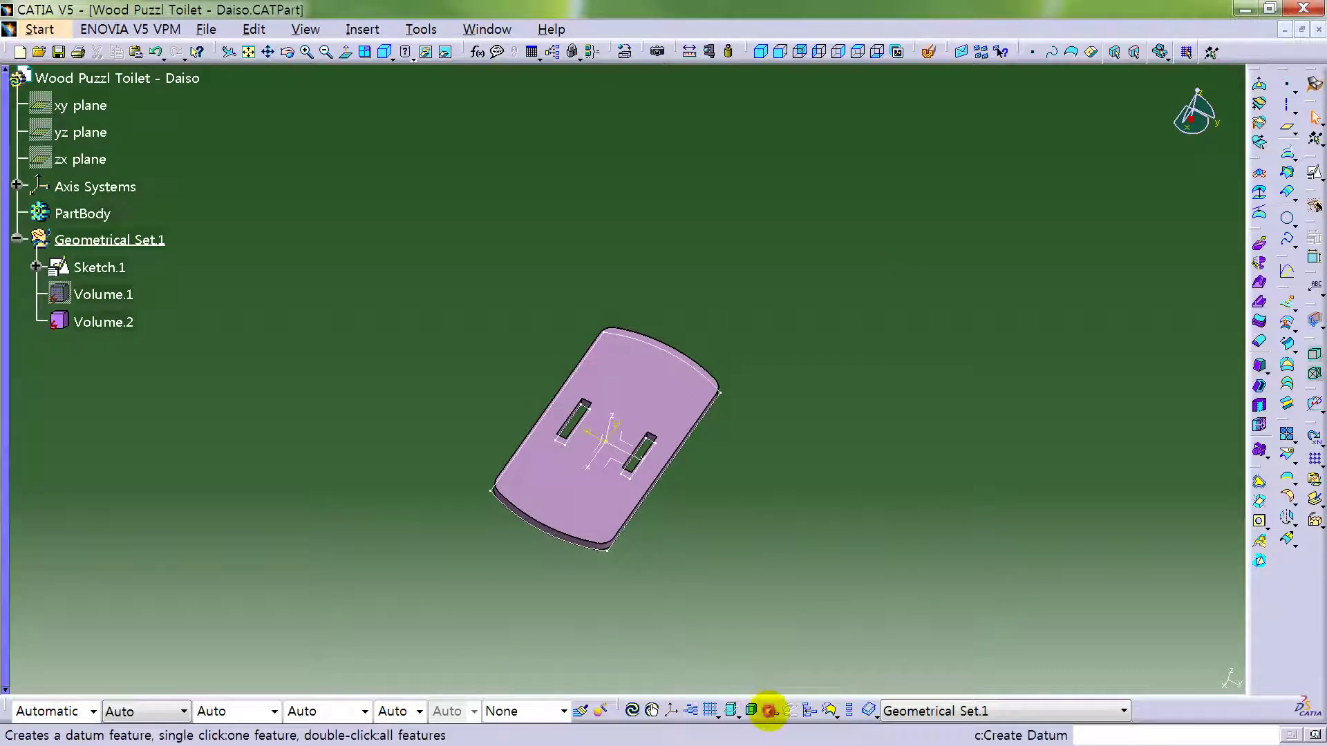
middle_drag(711, 474, 173, 333)
click(103, 294)
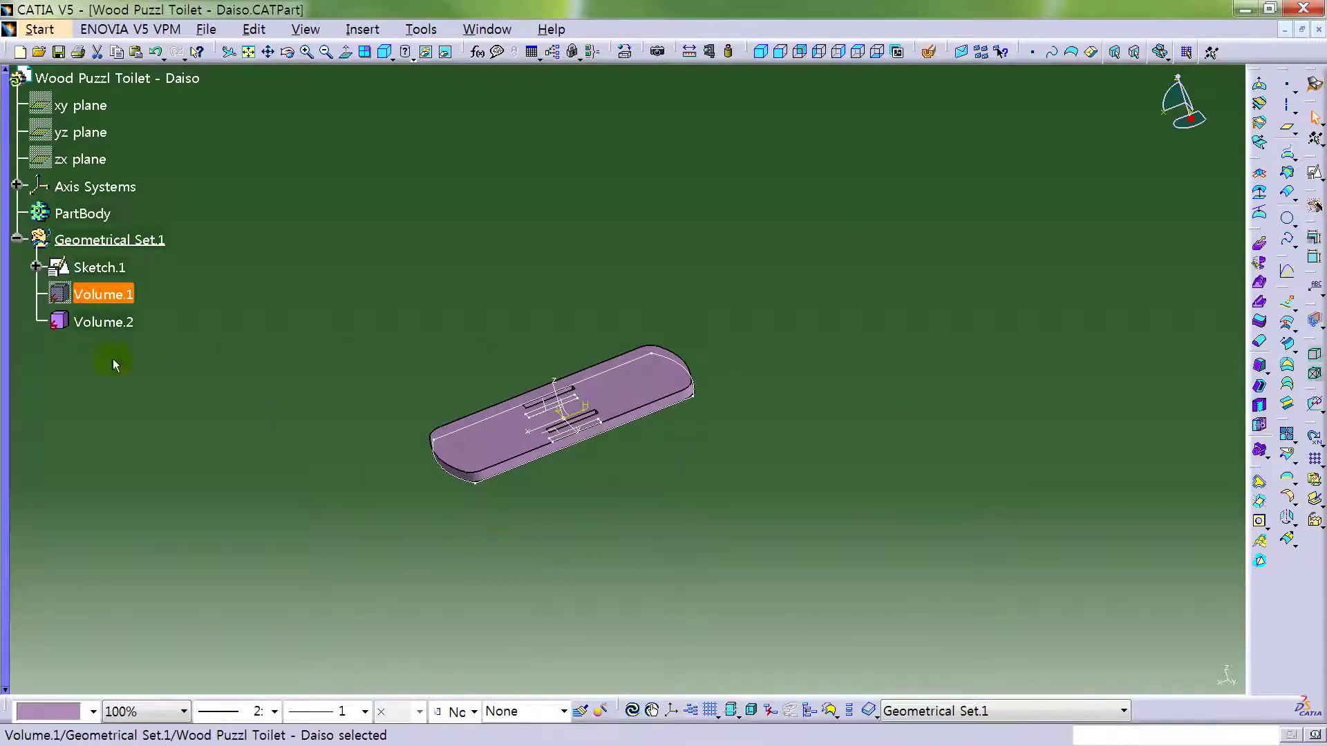
ctrl+click(104, 321)
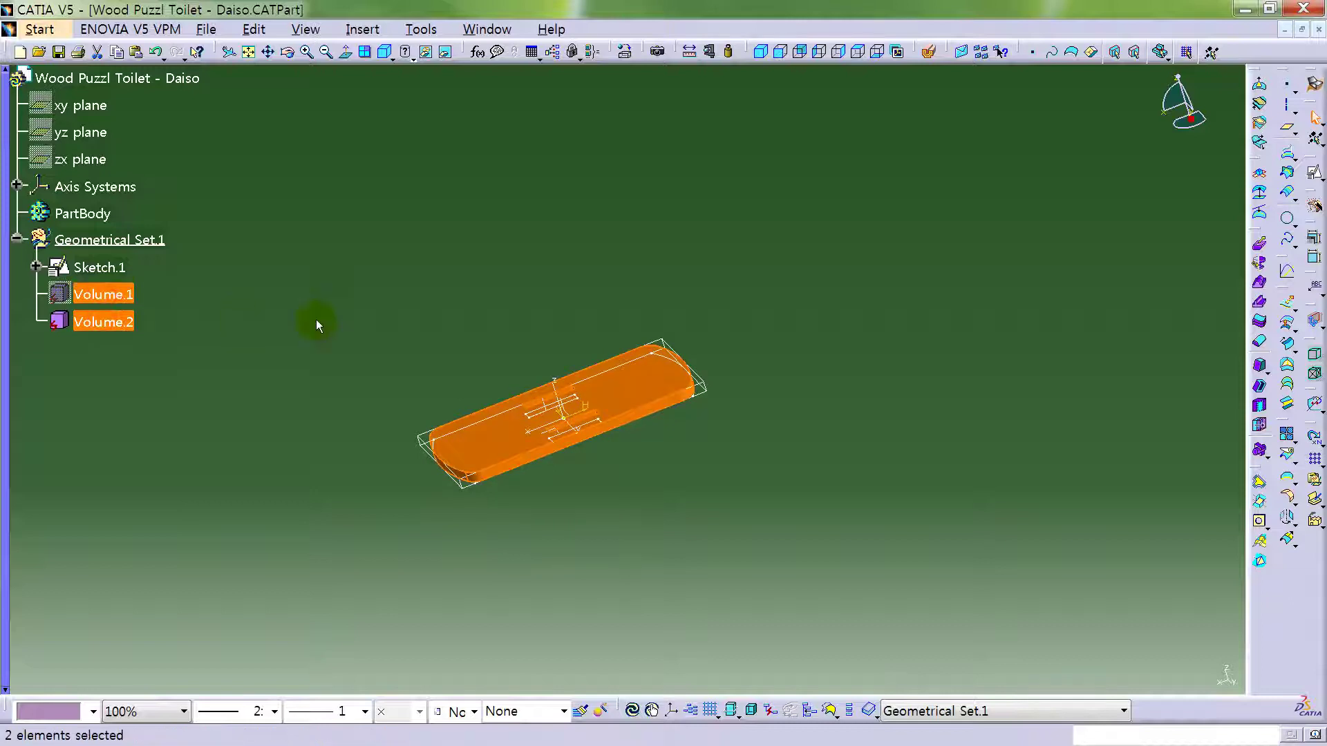
key(Delete)
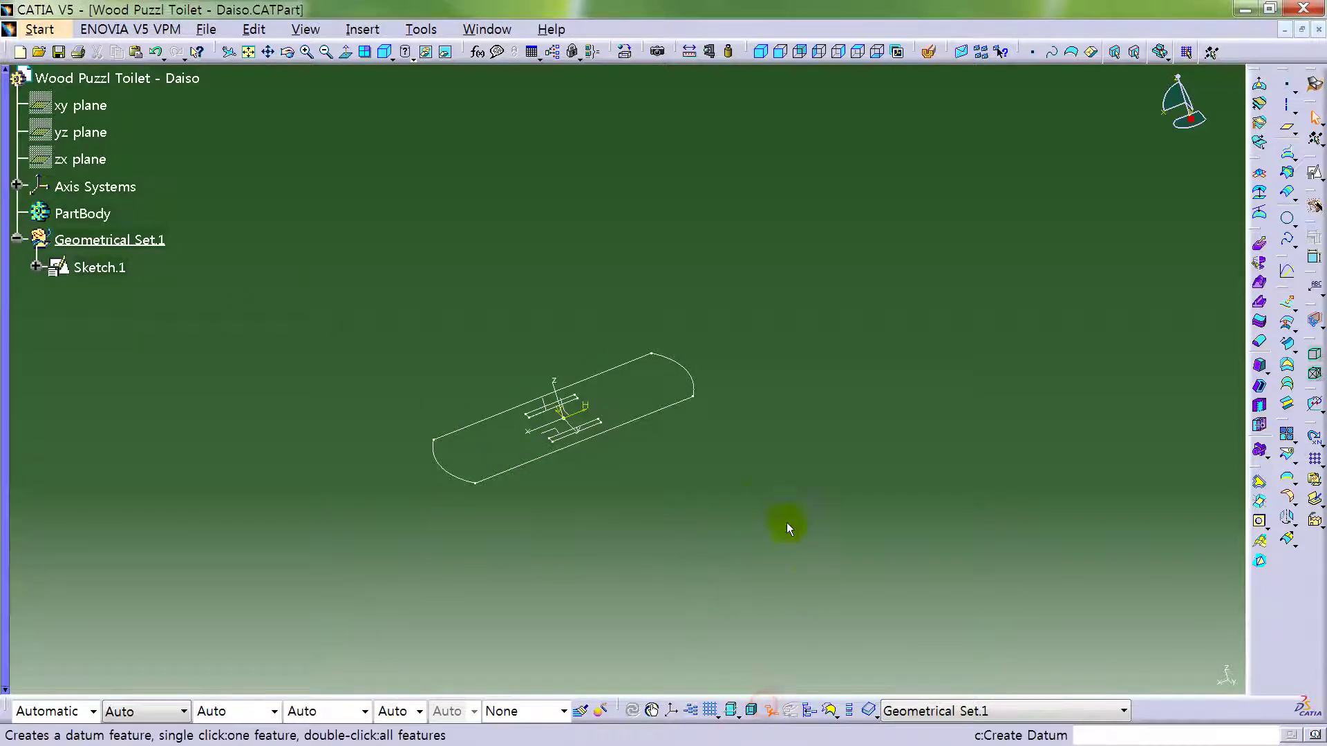
- Extrude the slotted outline sketch again along its normal into a 2 mm thick datum volume
mouse_move(681, 465)
ctrl+middle_down()
mouse_move(785, 349)
mouse_move(1025, 225)
mouse_move(864, 346)
mouse_move(1244, 245)
ctrl+middle_up()
click(1257, 240)
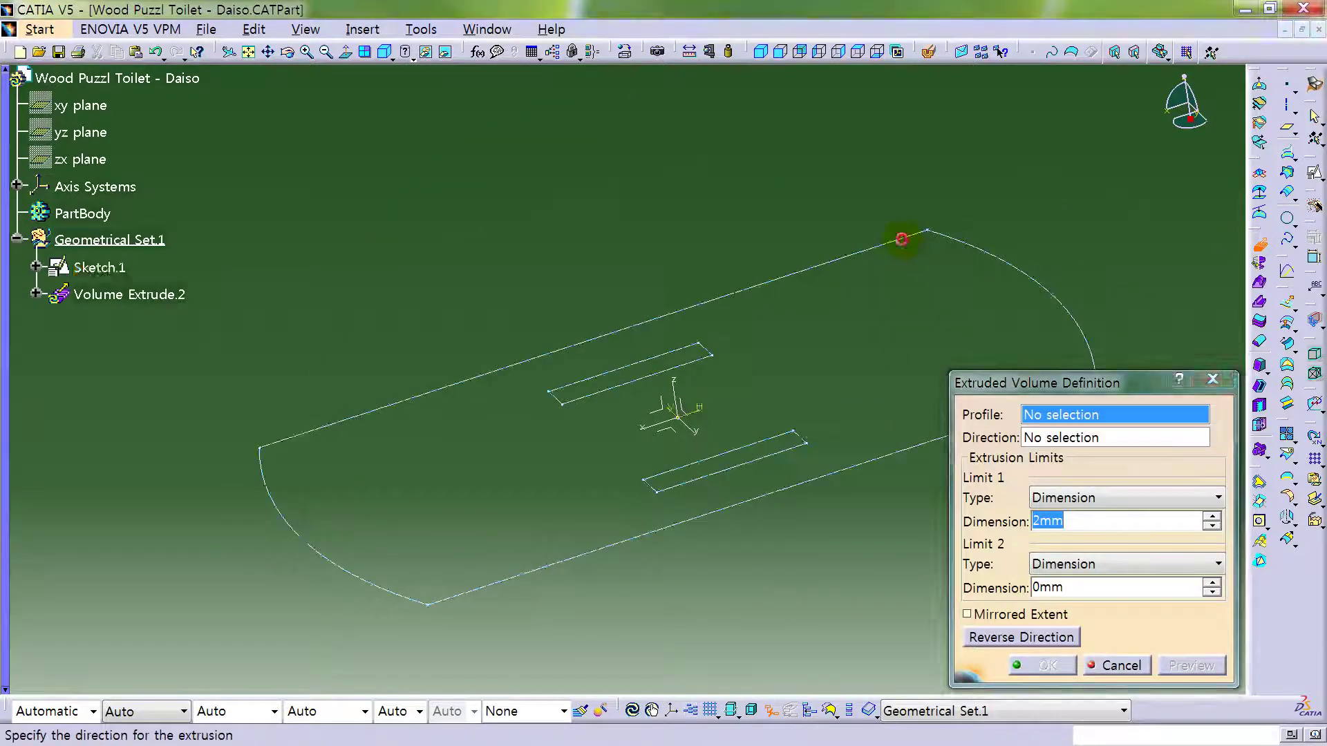
click(904, 237)
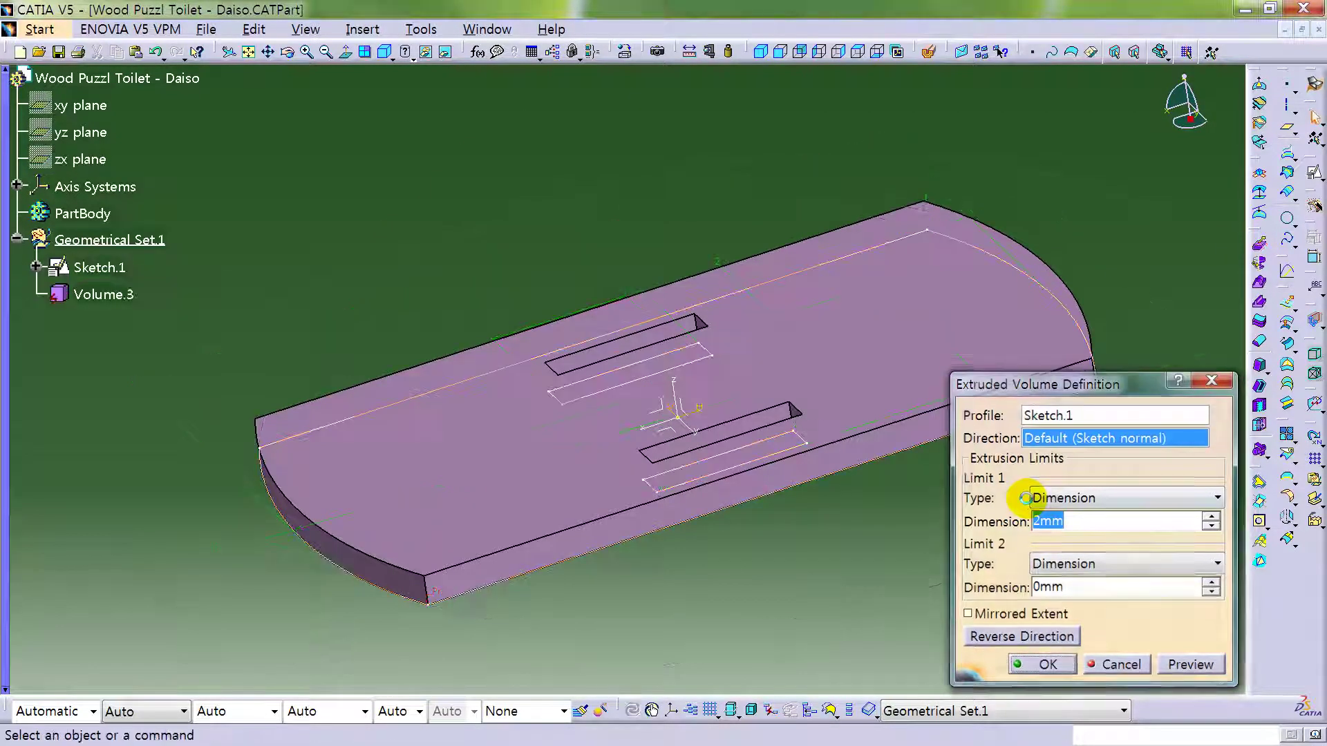
key(Return)
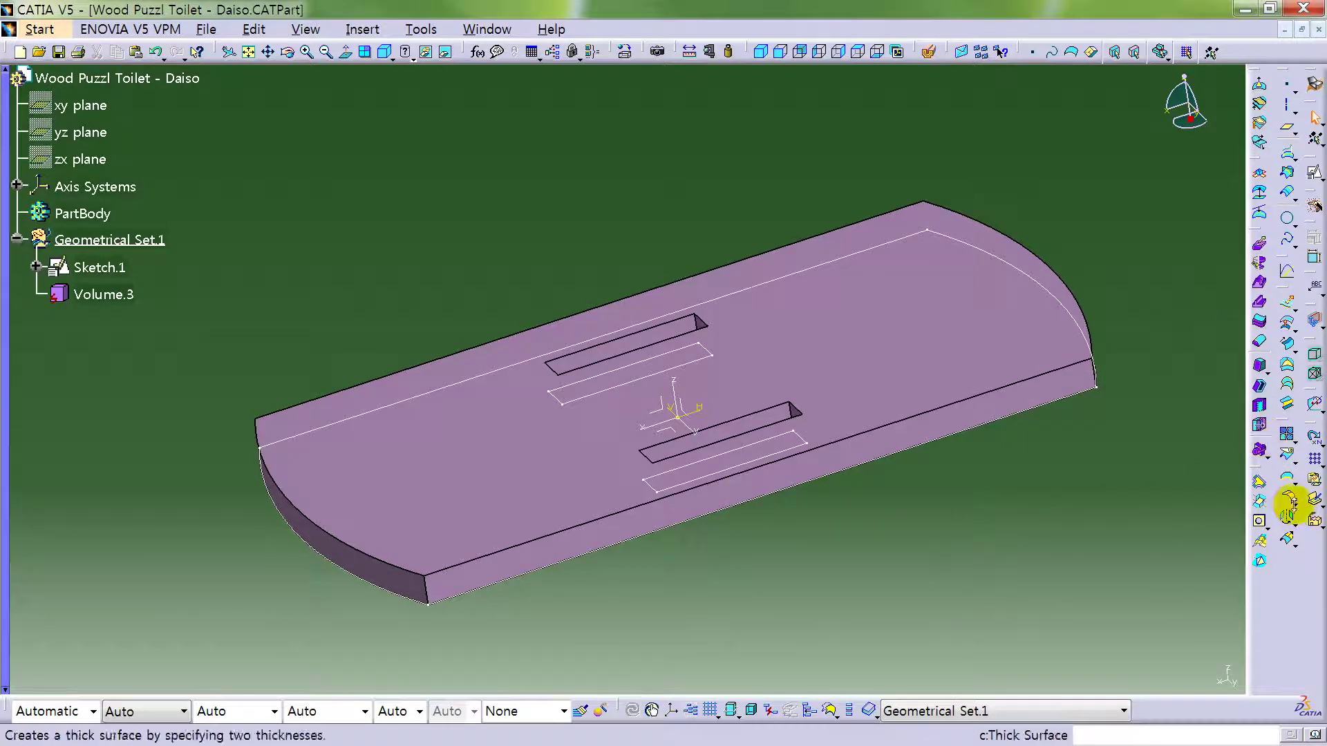
- Round the four vertical corner edges of the new plate volume with a 3 mm edge fillet
click(1289, 499)
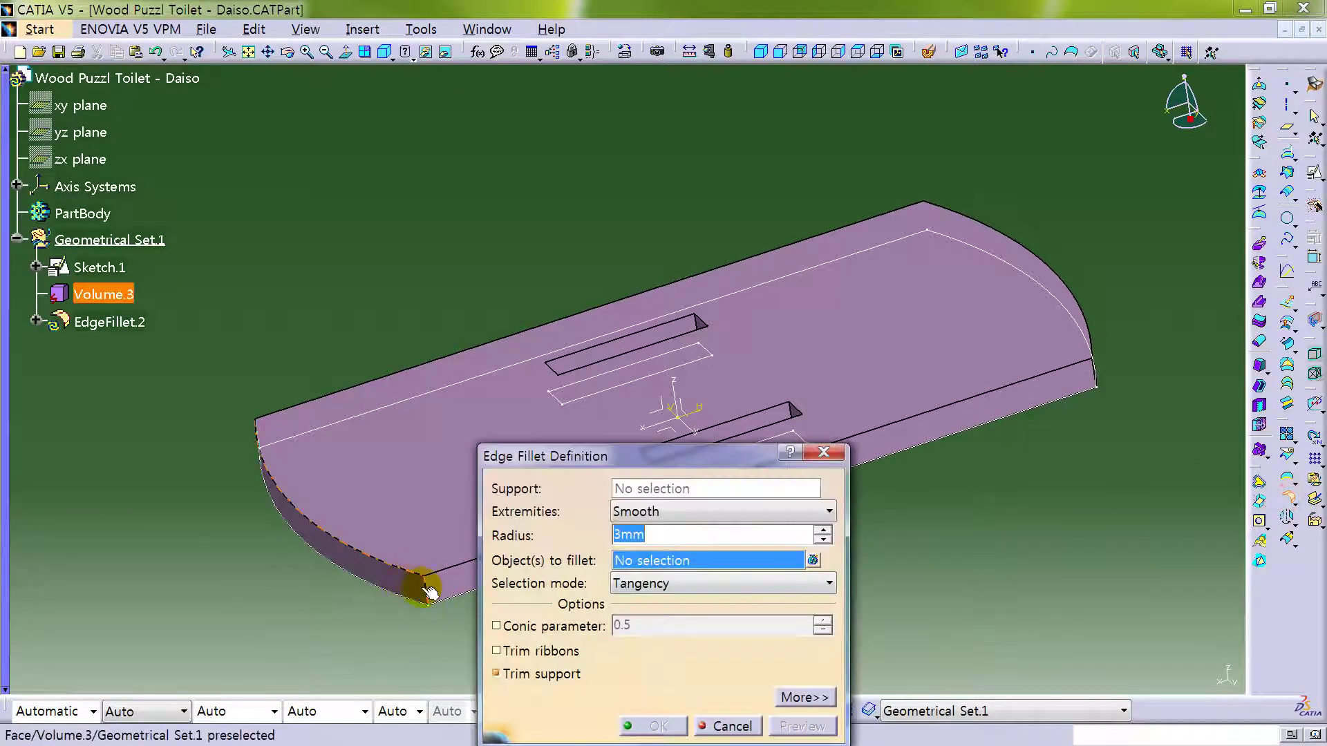
click(430, 593)
middle_drag(217, 454, 299, 483)
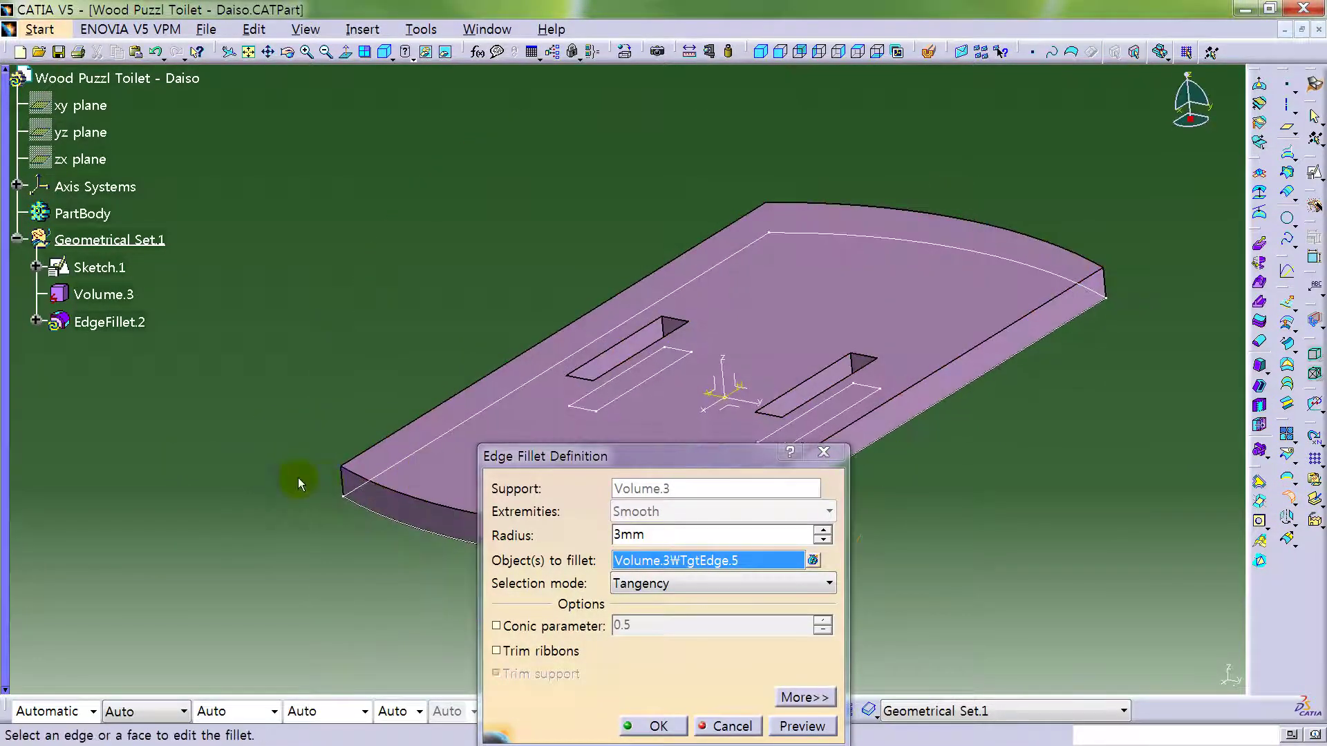
click(342, 484)
click(1104, 287)
middle_drag(605, 261, 572, 252)
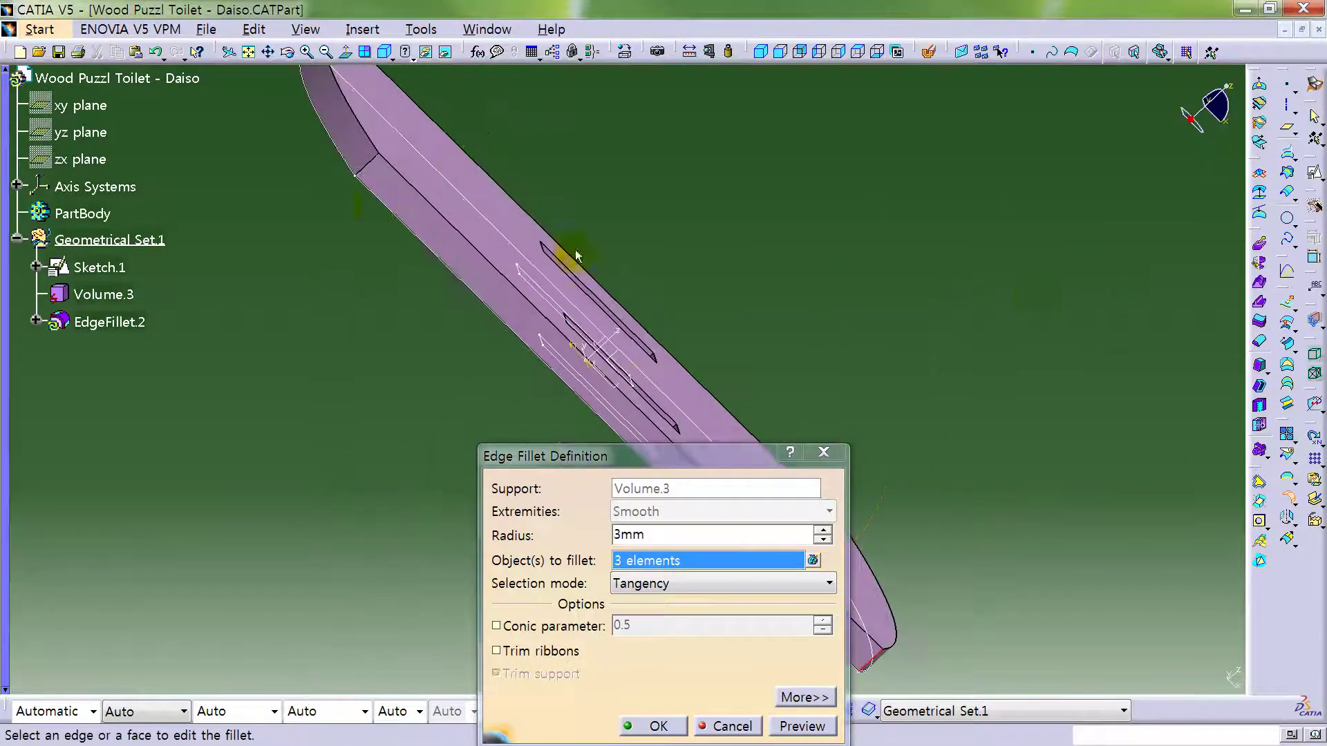
click(367, 166)
click(653, 726)
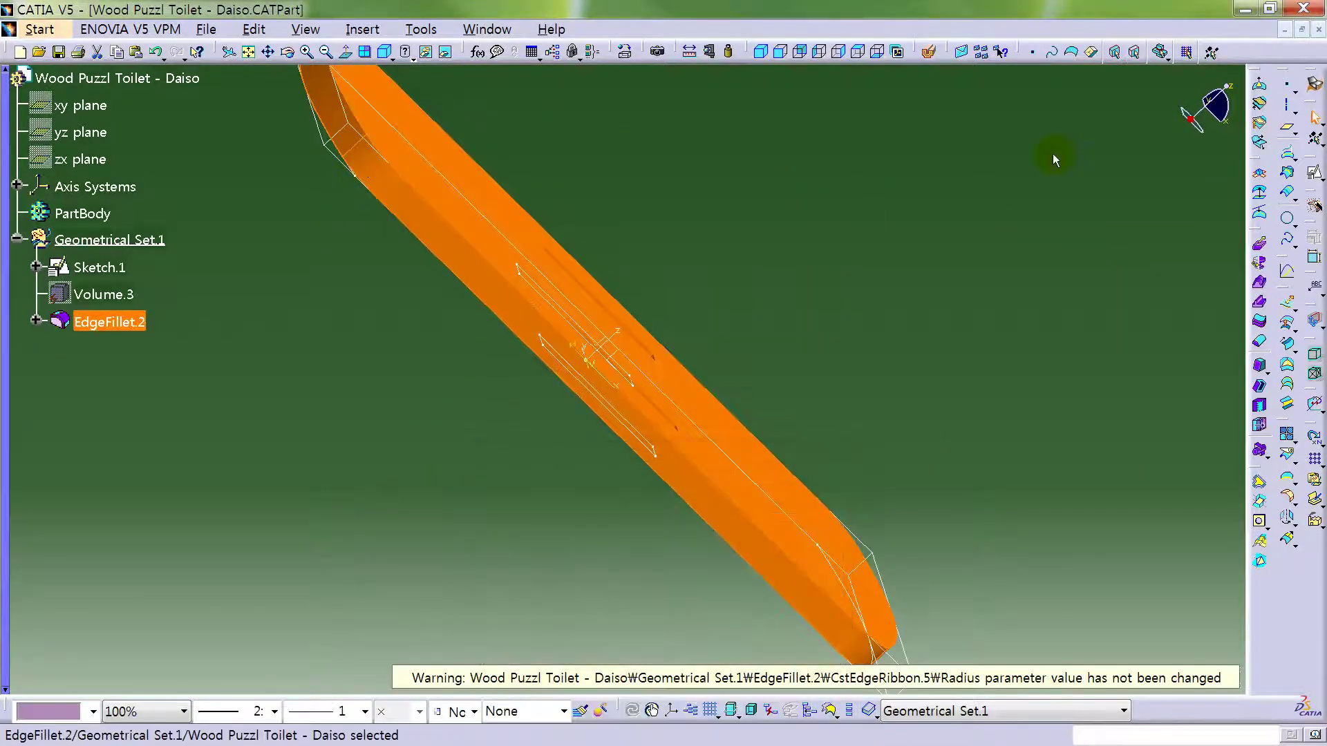
- Apply a 2 mm edge fillet around the plate's upper outer edge
middle_drag(919, 340, 616, 334)
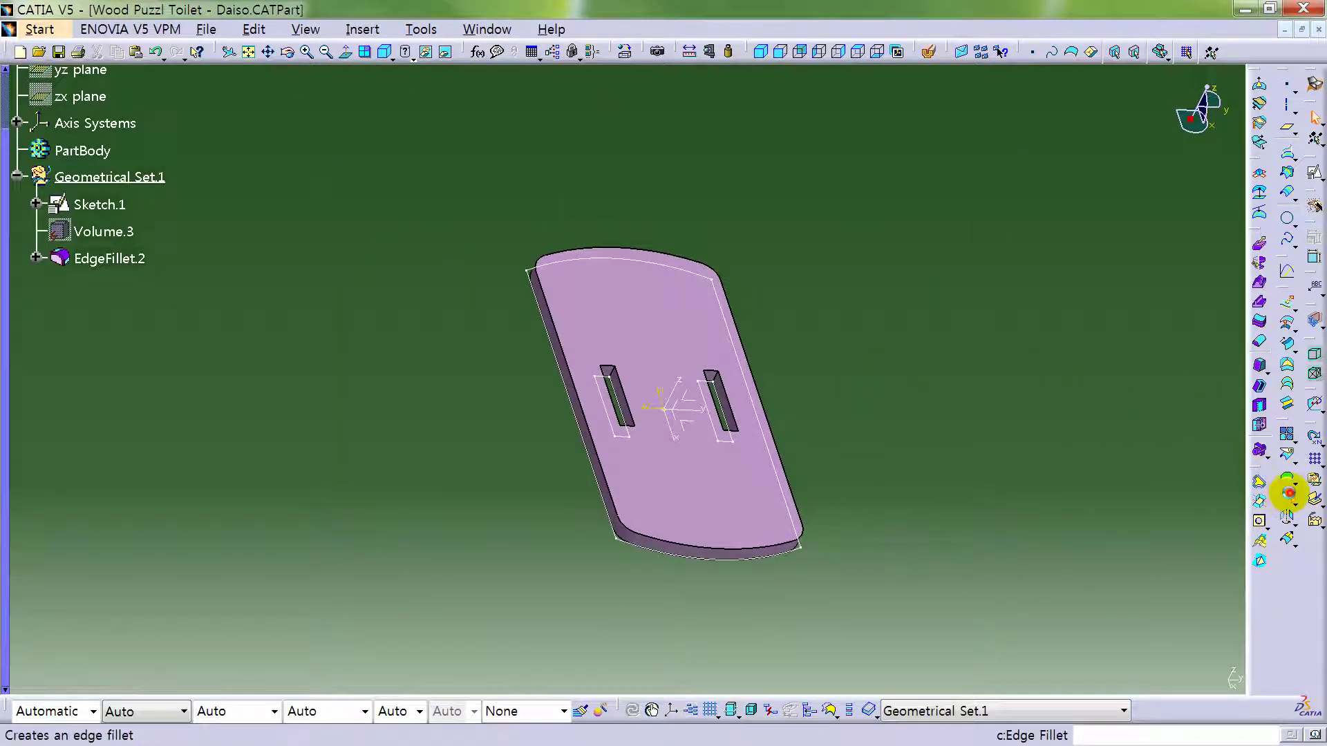
click(1289, 493)
click(593, 248)
text(2)
key(Return)
click(919, 461)
- Hide the outline sketch so only the filleted plate is displayed
mouse_move(919, 460)
middle_down()
mouse_move(777, 504)
mouse_move(795, 459)
middle_up()
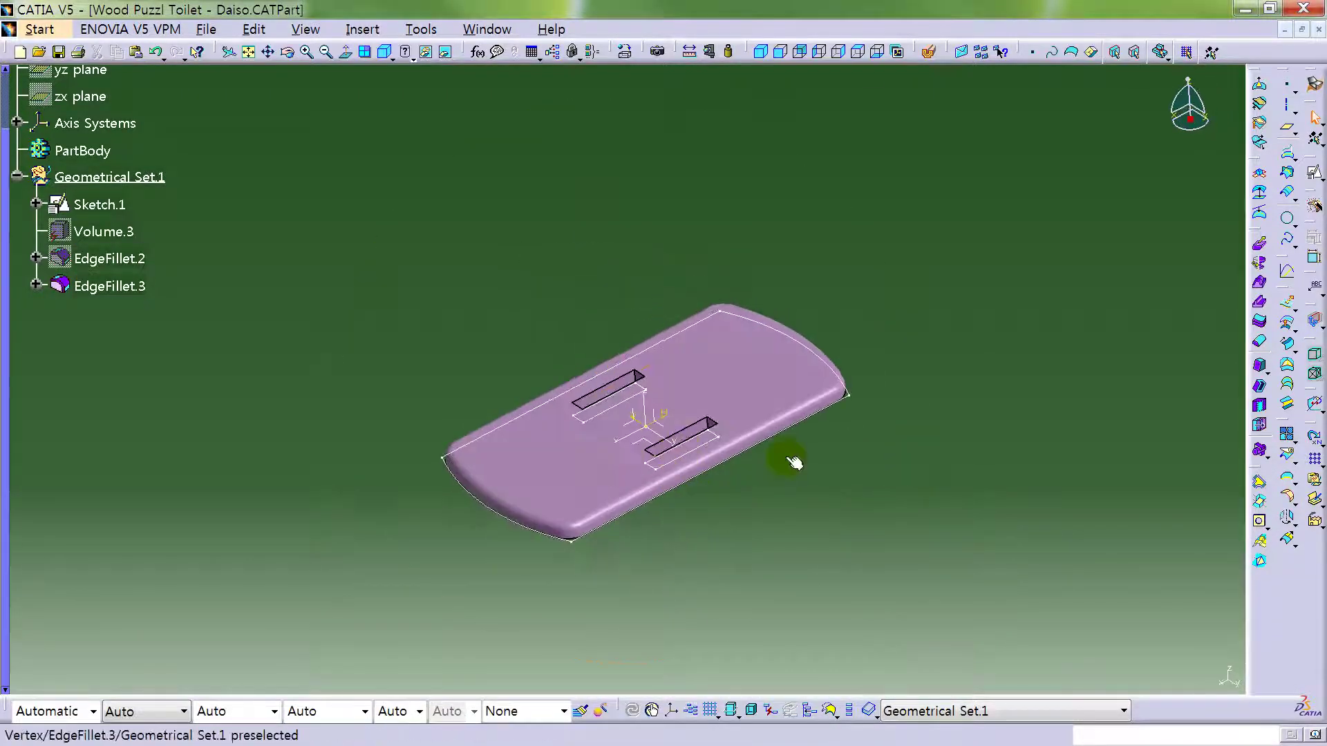
right_click(832, 413)
click(892, 449)
mouse_move(681, 465)
middle_down()
mouse_move(714, 341)
mouse_move(779, 450)
mouse_move(723, 563)
mouse_move(740, 576)
mouse_move(793, 572)
middle_up()
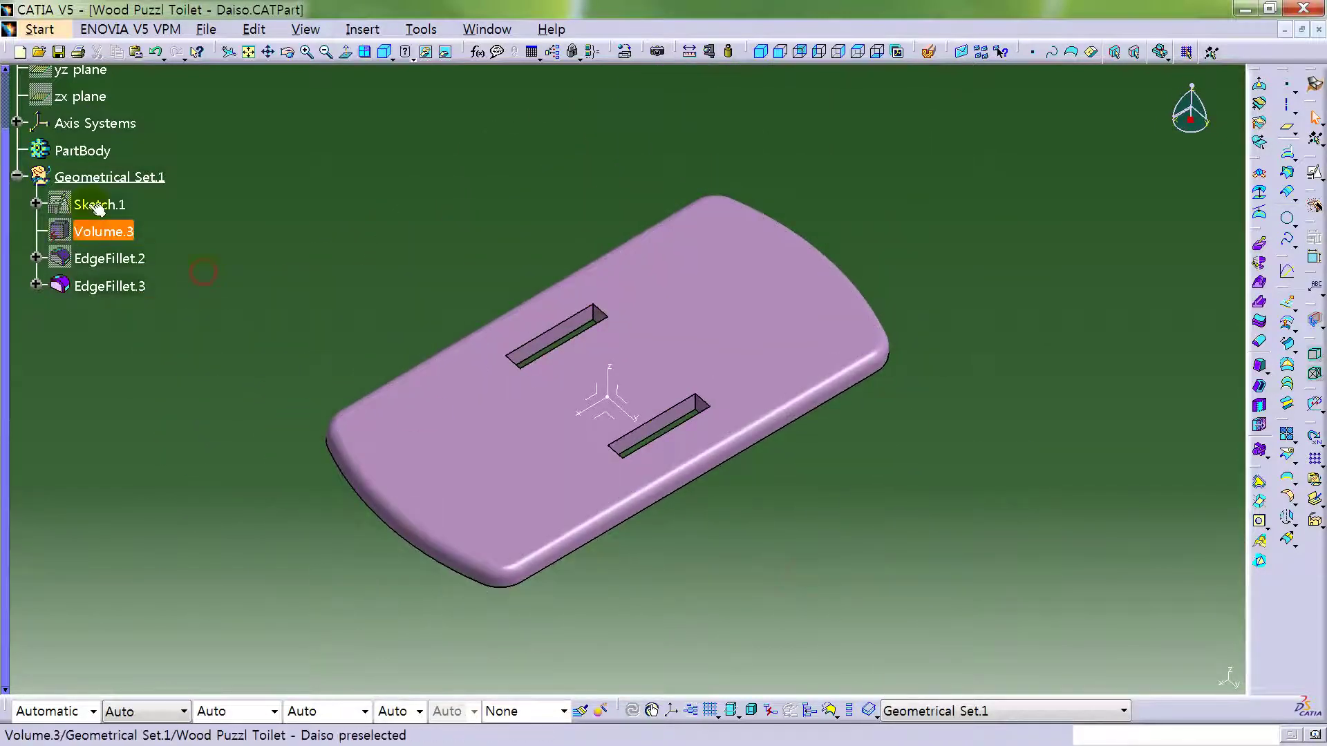
- Insert a second geometrical set under the Wood Puzzl Toilet - Daiso part and collapse Geometrical Set.1 in the tree
click(373, 31)
click(373, 81)
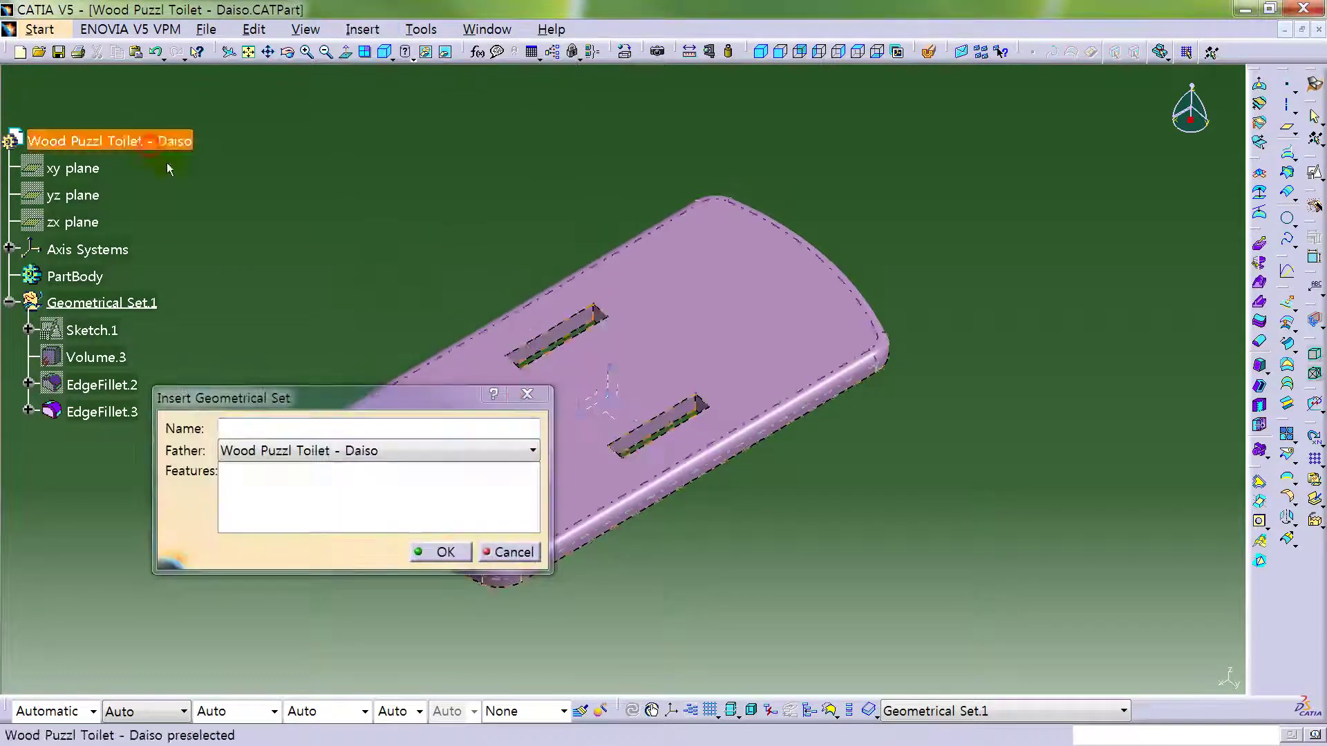
click(443, 552)
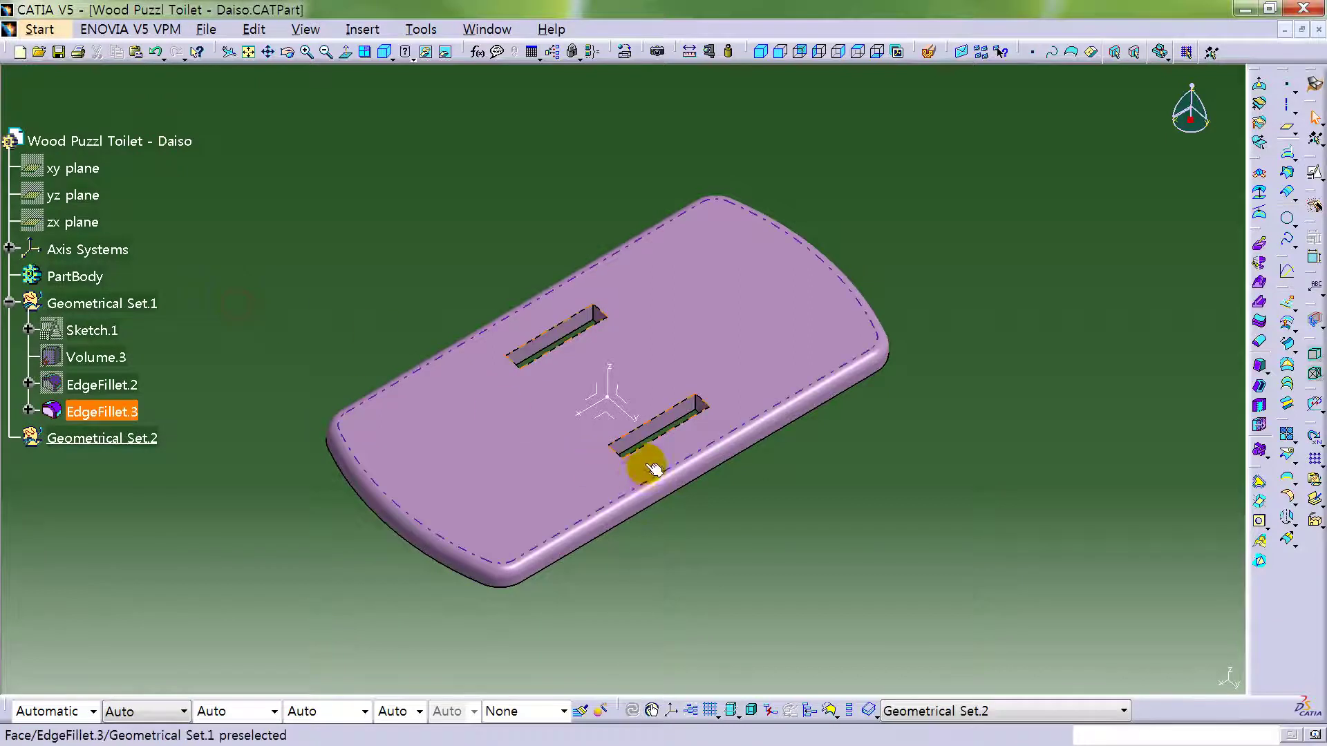
click(9, 303)
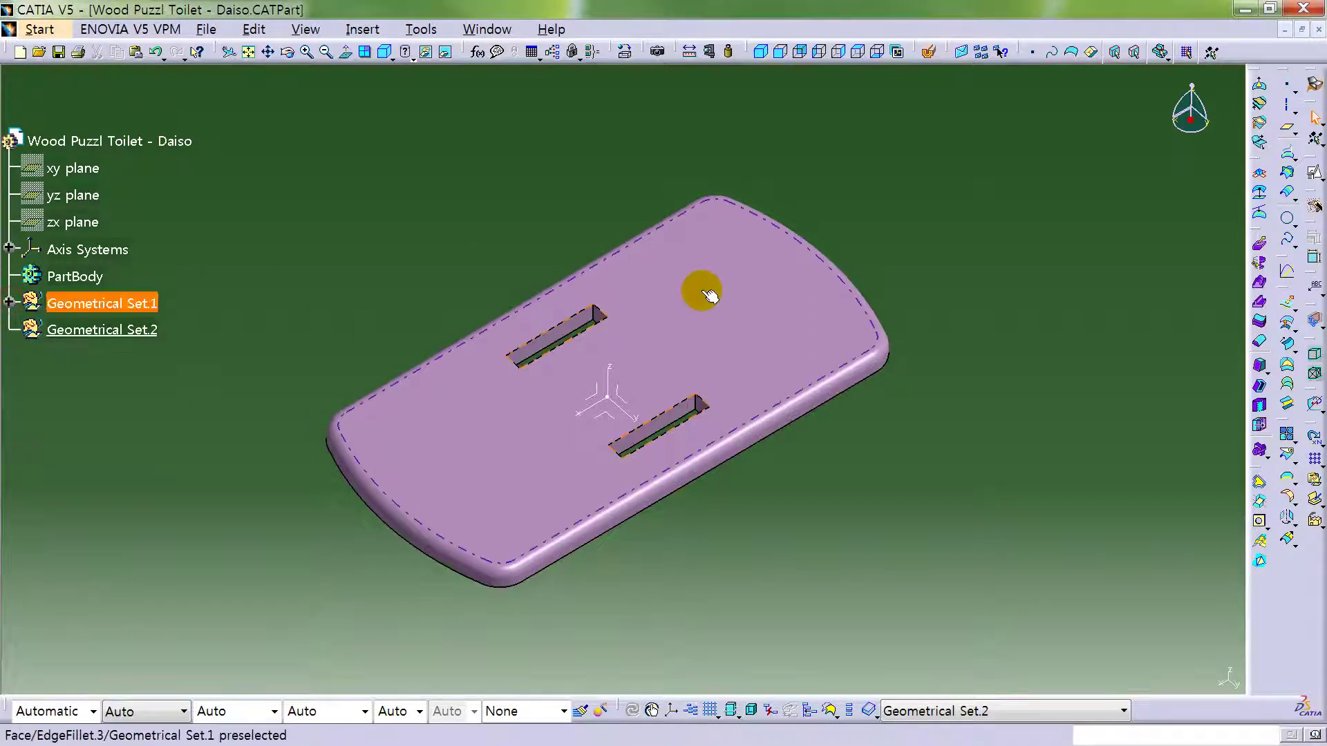
click(343, 253)
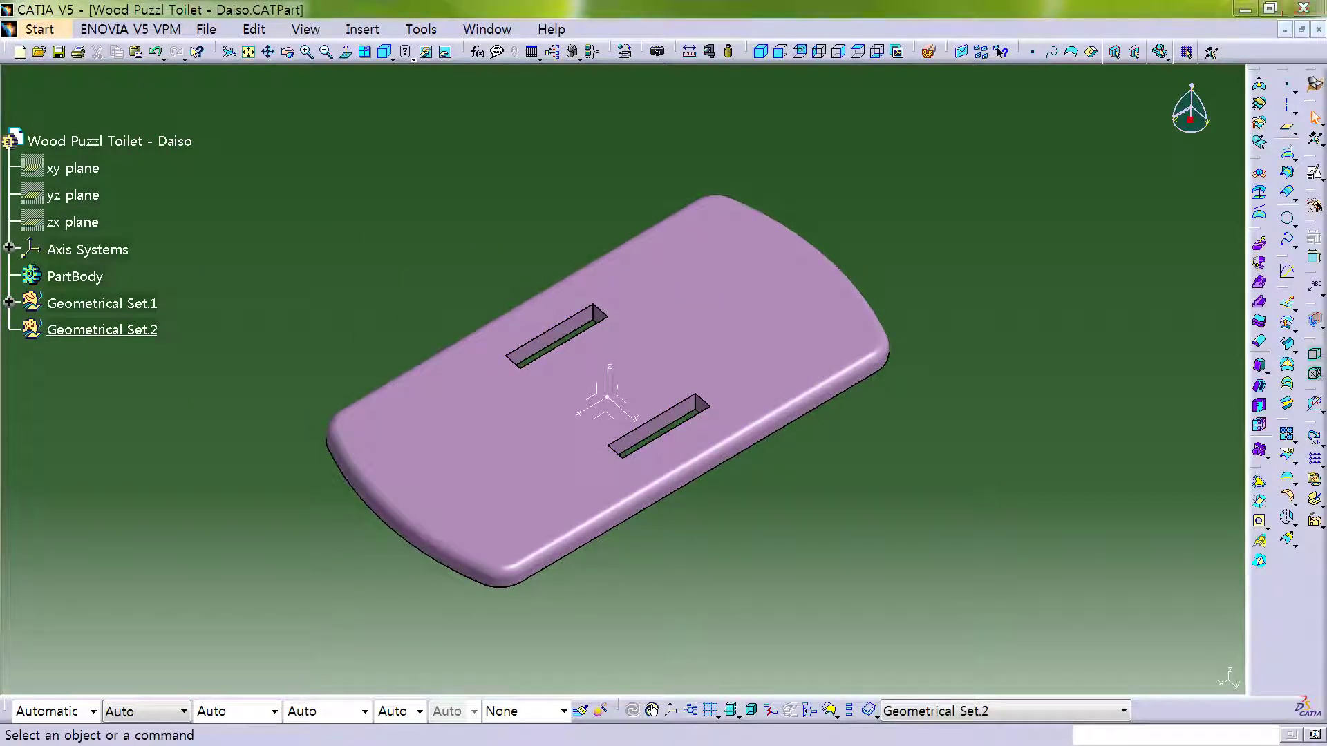
- Create a positioned sketch on the ZX plane of the absolute axis system with implicit origin and orientation
middle_drag(829, 613, 592, 374)
click(585, 362)
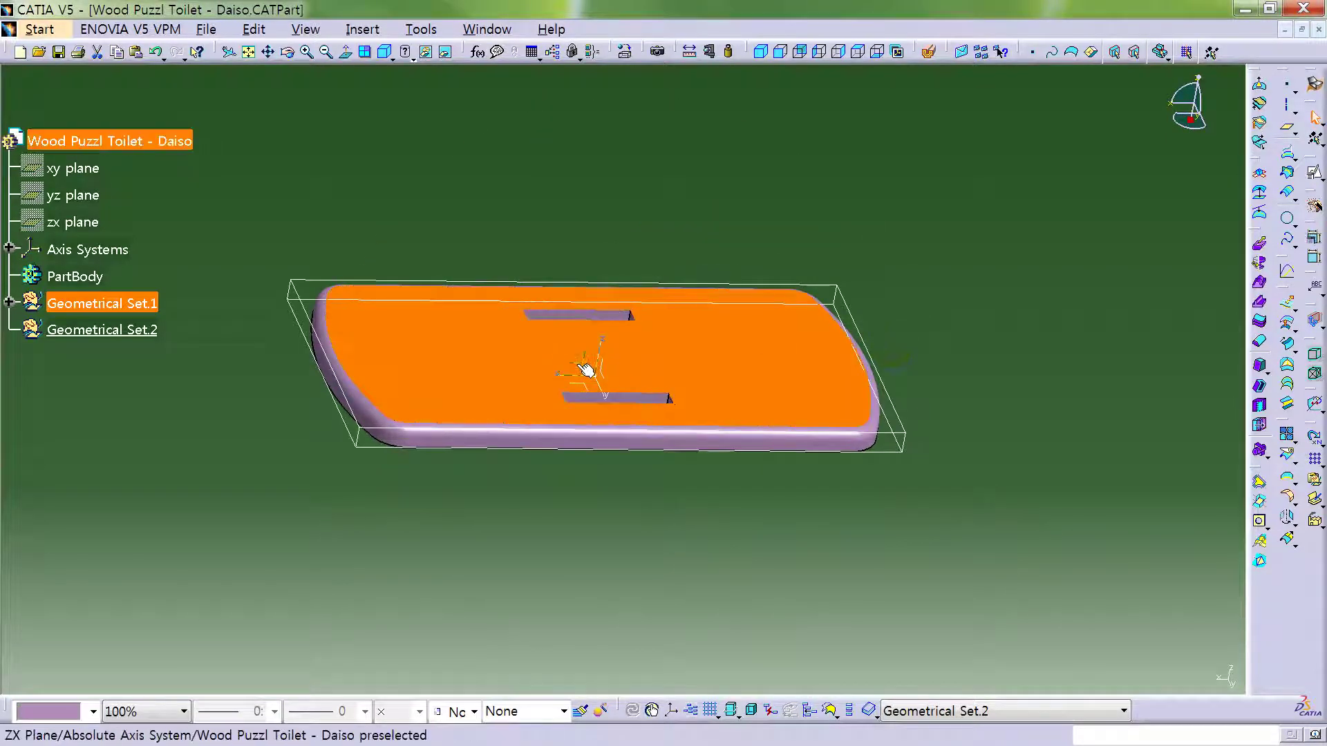
click(577, 365)
click(1315, 176)
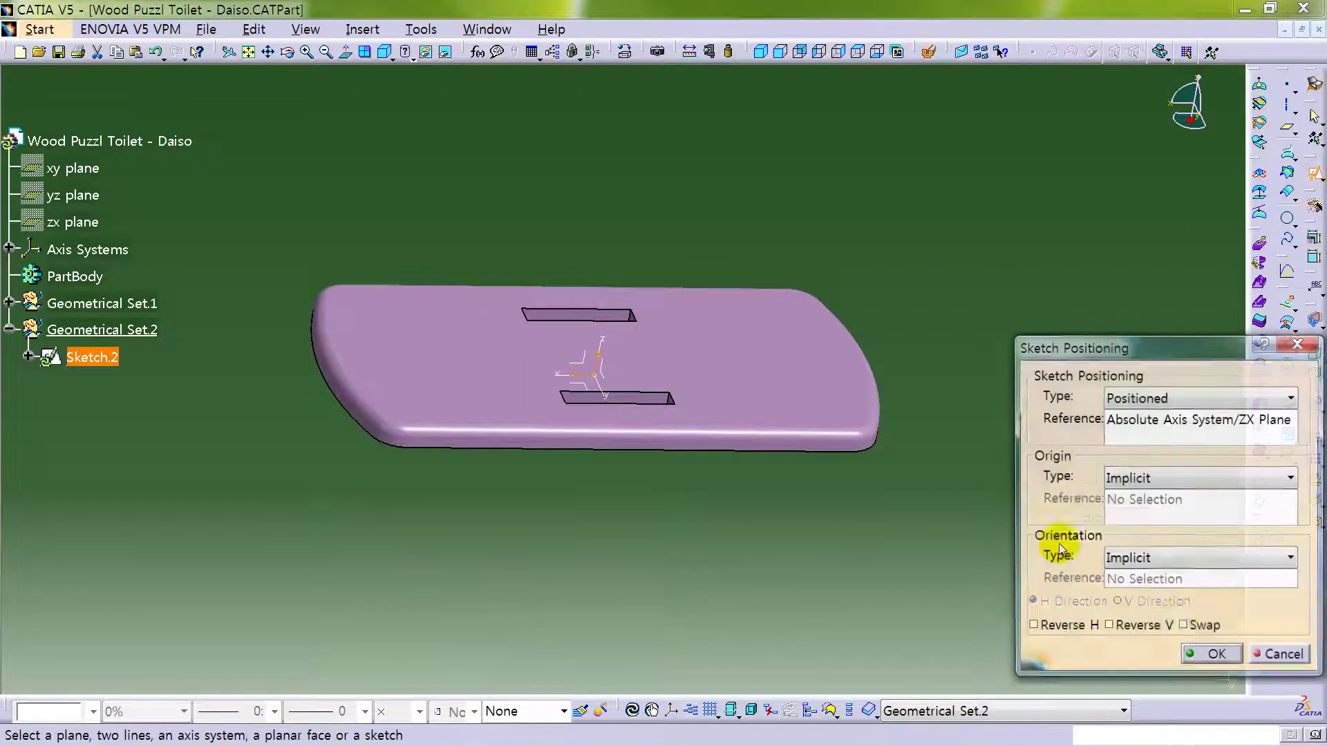
click(1203, 657)
middle_drag(715, 331, 758, 335)
click(637, 269)
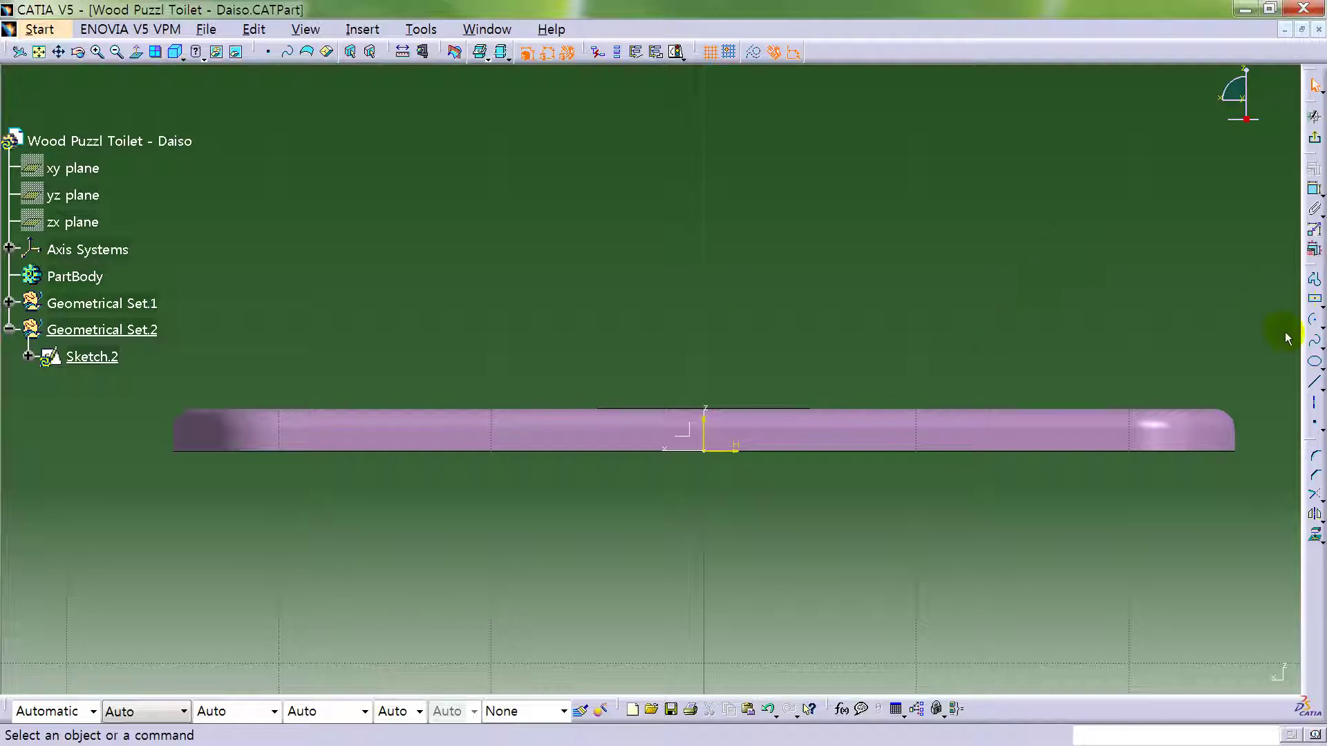
- Draw an upward-opening arc centred on the vertical axis about 17 mm above the origin, and raise it clear of the plate
click(1314, 320)
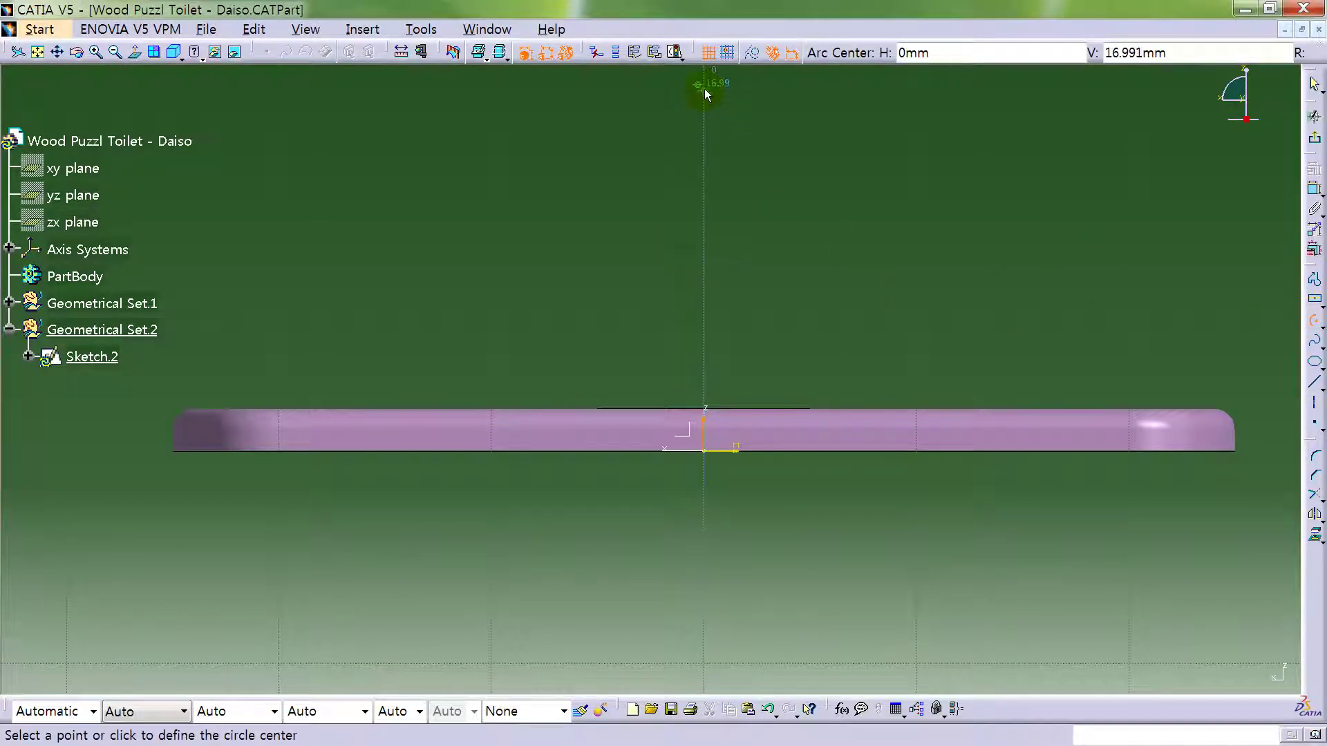
click(703, 89)
click(342, 250)
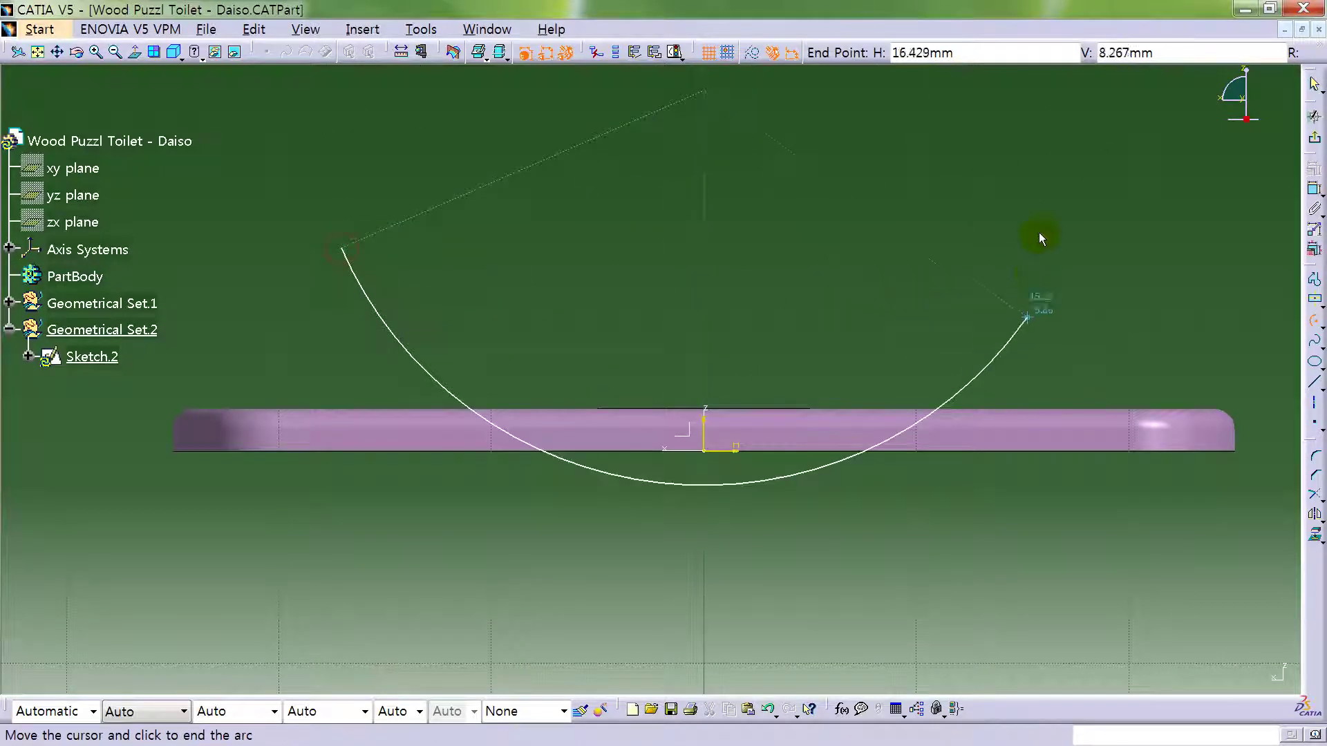
click(1046, 211)
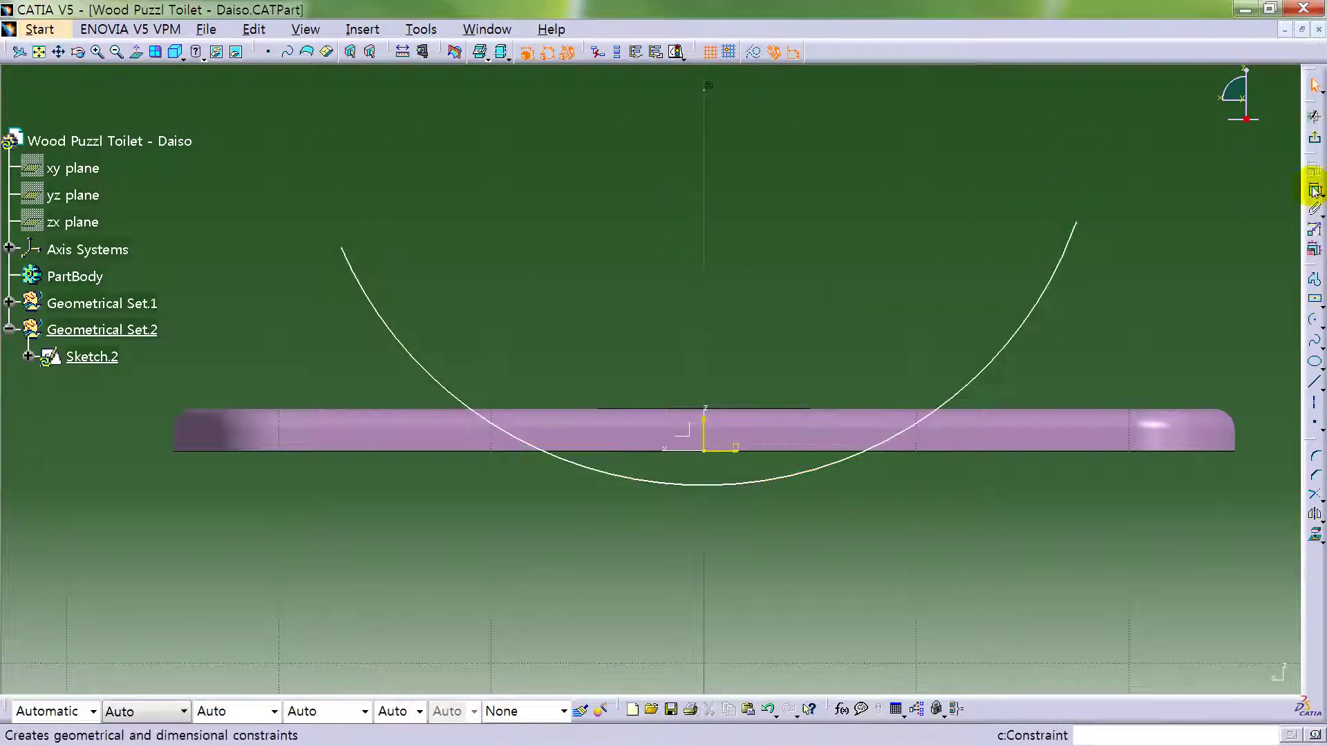
drag(802, 475, 802, 377)
click(1068, 330)
middle_drag(1072, 329, 1041, 347)
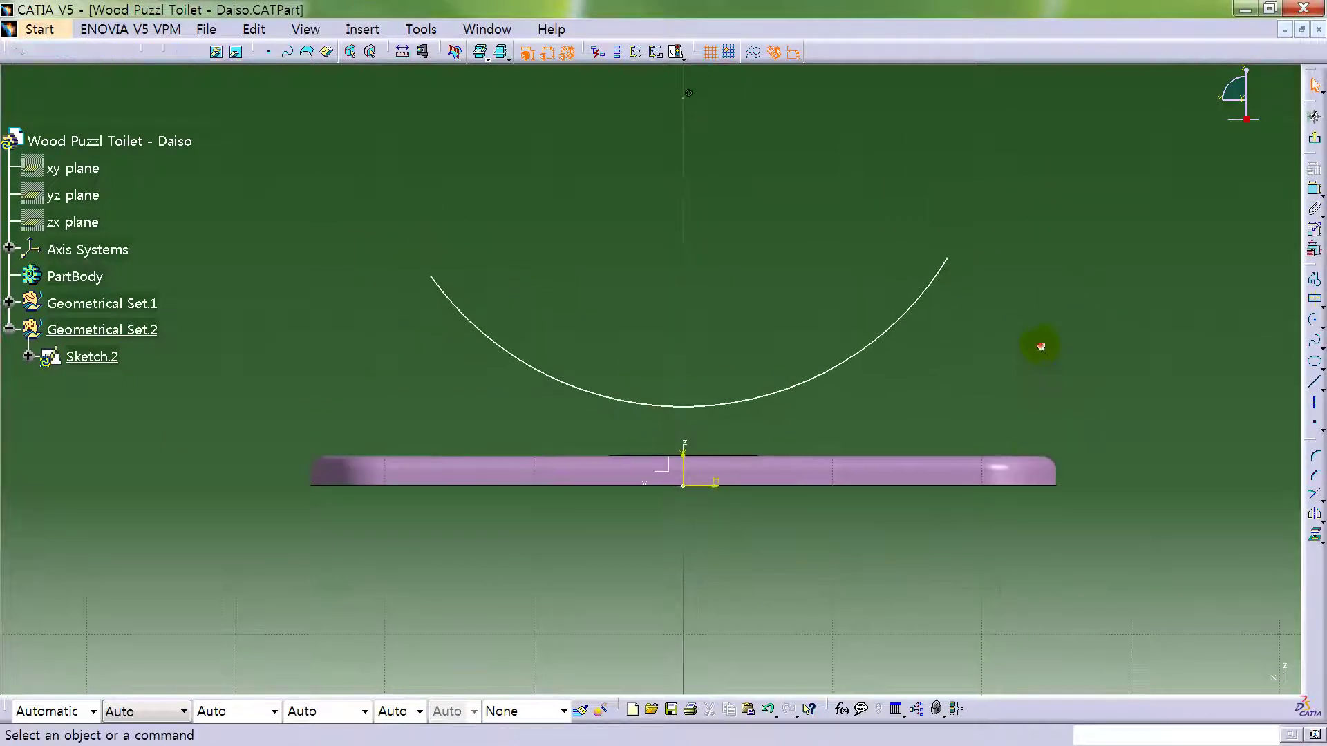
- Draw a centred rectangle on the vertical axis across the arc's lowest point and make its bottom edge coincident with the horizontal axis
click(1315, 298)
click(683, 417)
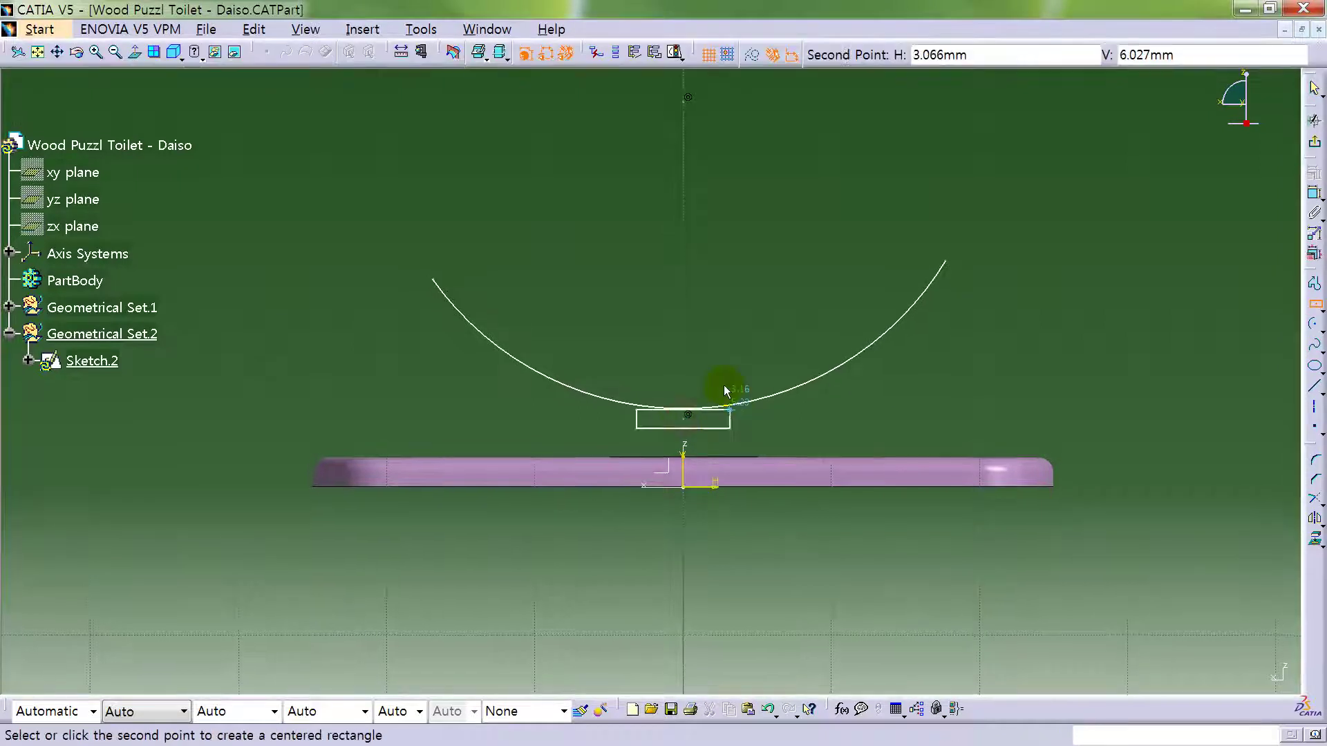
click(724, 370)
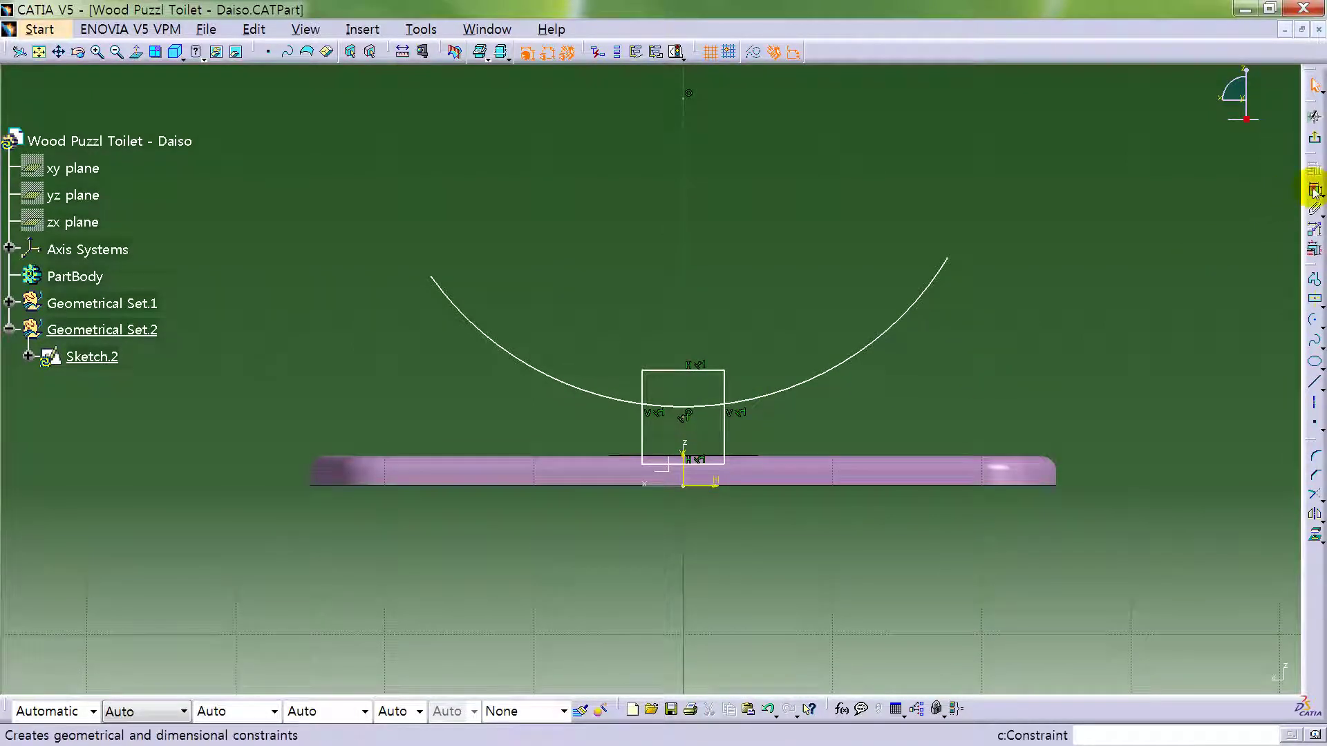
click(709, 463)
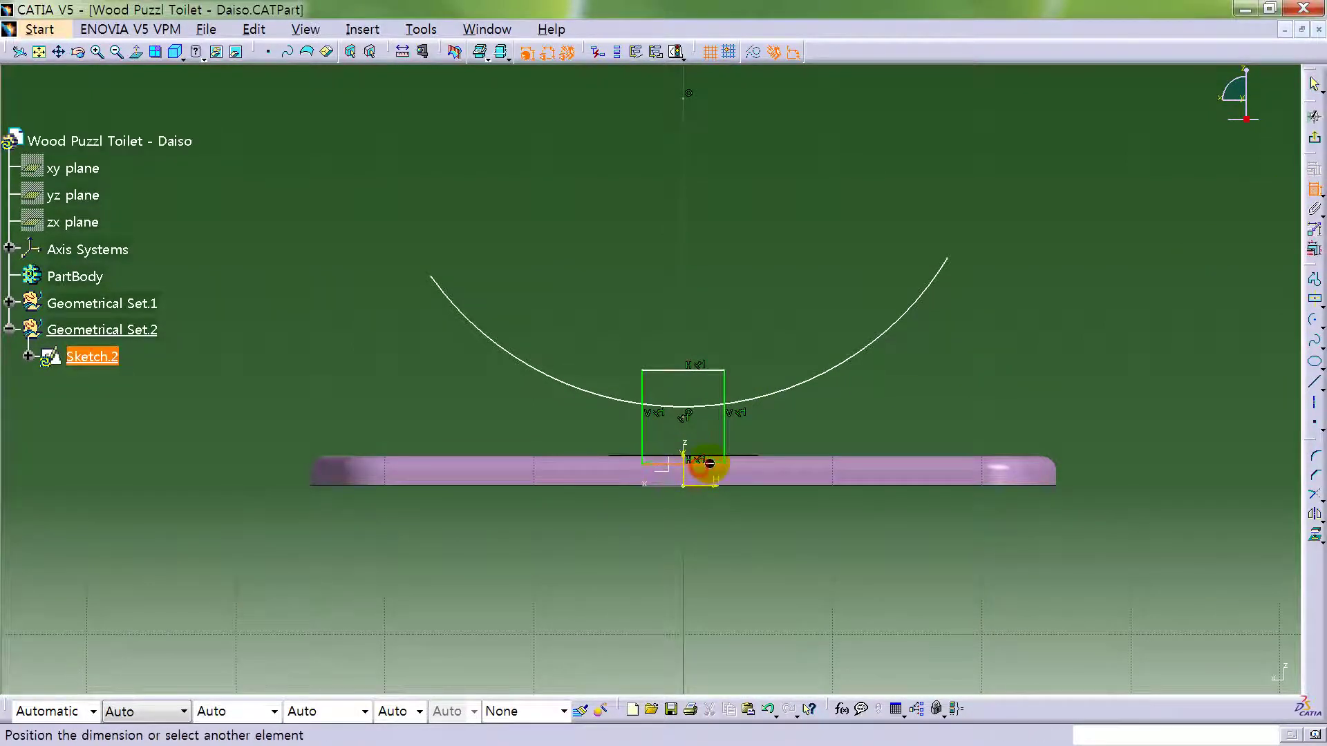
right_click(892, 450)
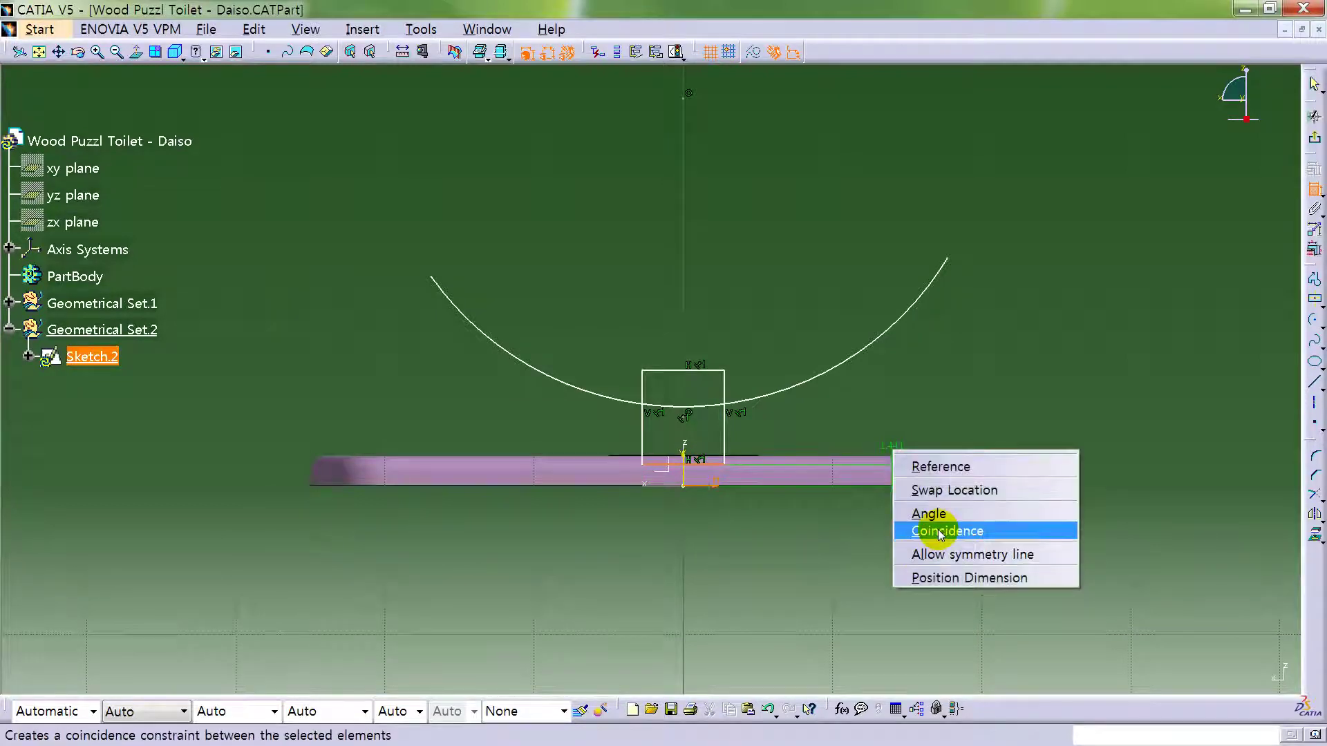
click(928, 525)
- Dimension the rectangle's bottom edge and set its width to 10 mm to match the plate's slot
middle_drag(846, 396, 843, 394)
middle_drag(557, 93, 639, 93)
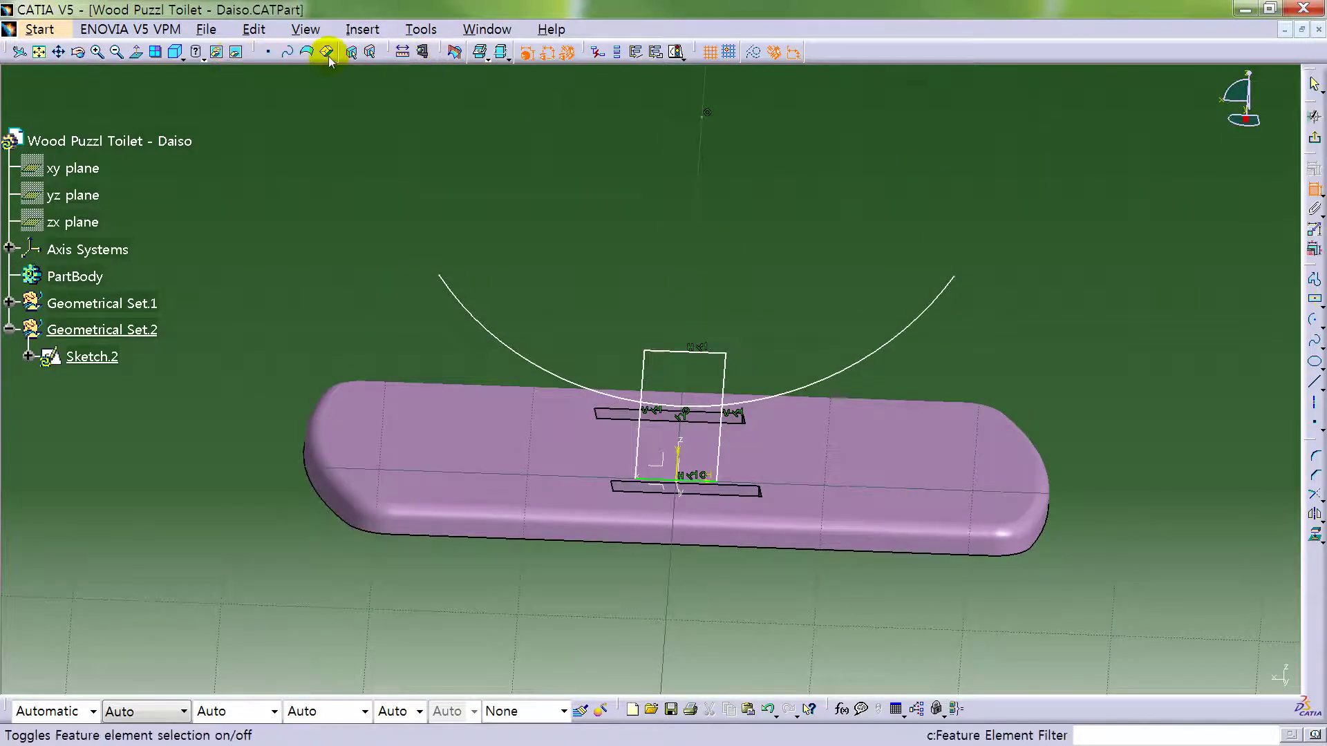
click(137, 54)
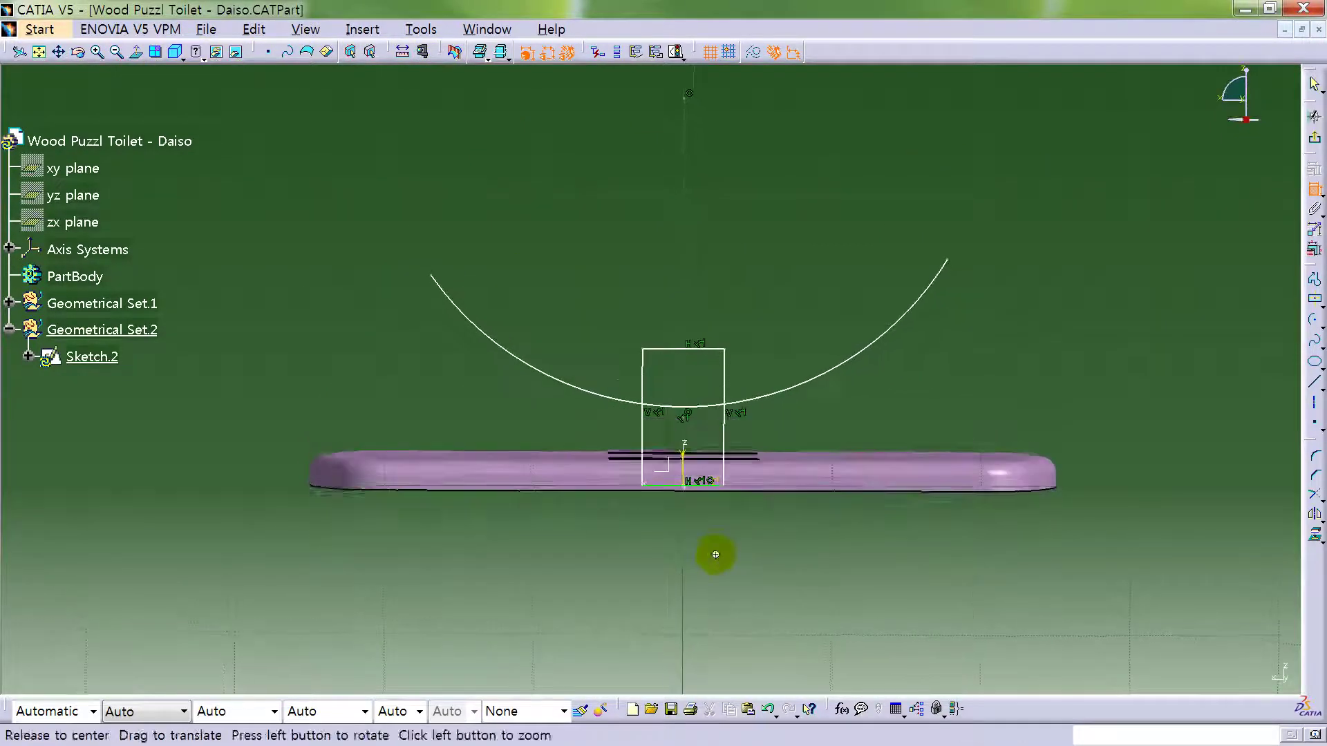
click(1313, 250)
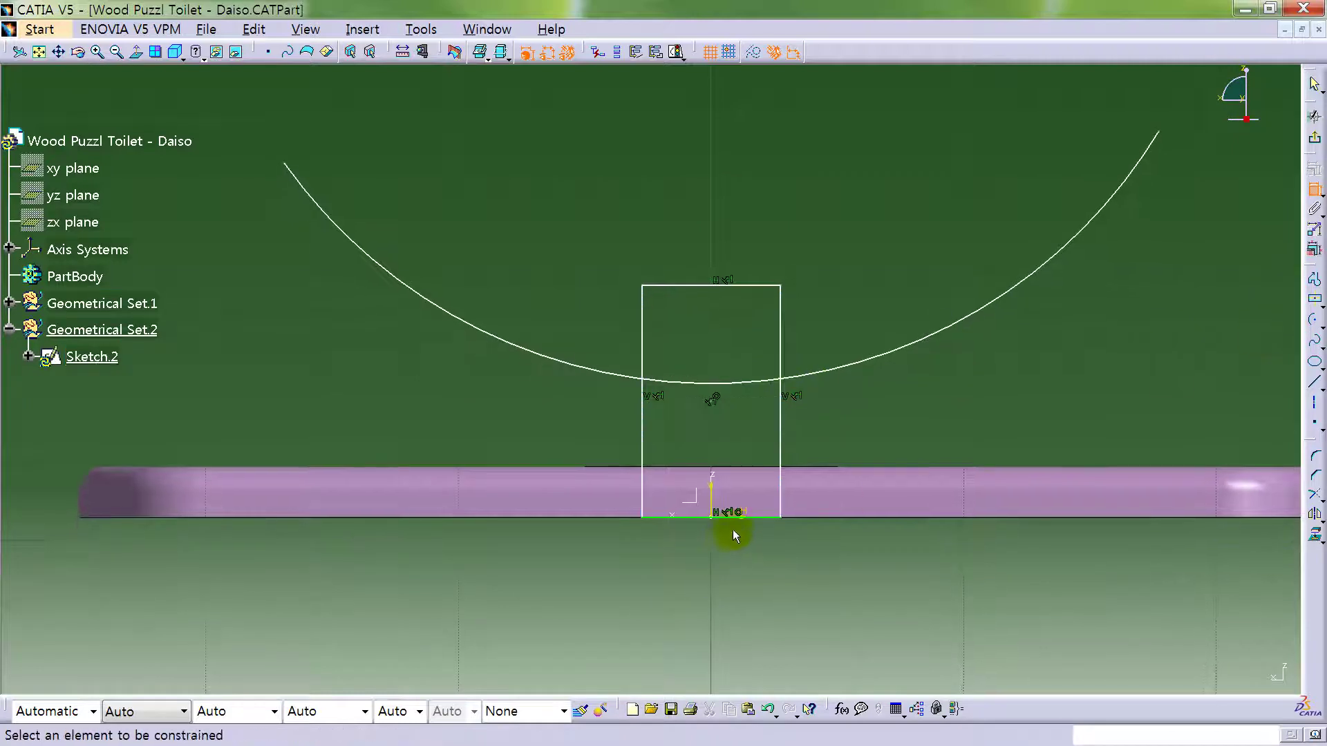
click(753, 518)
click(750, 545)
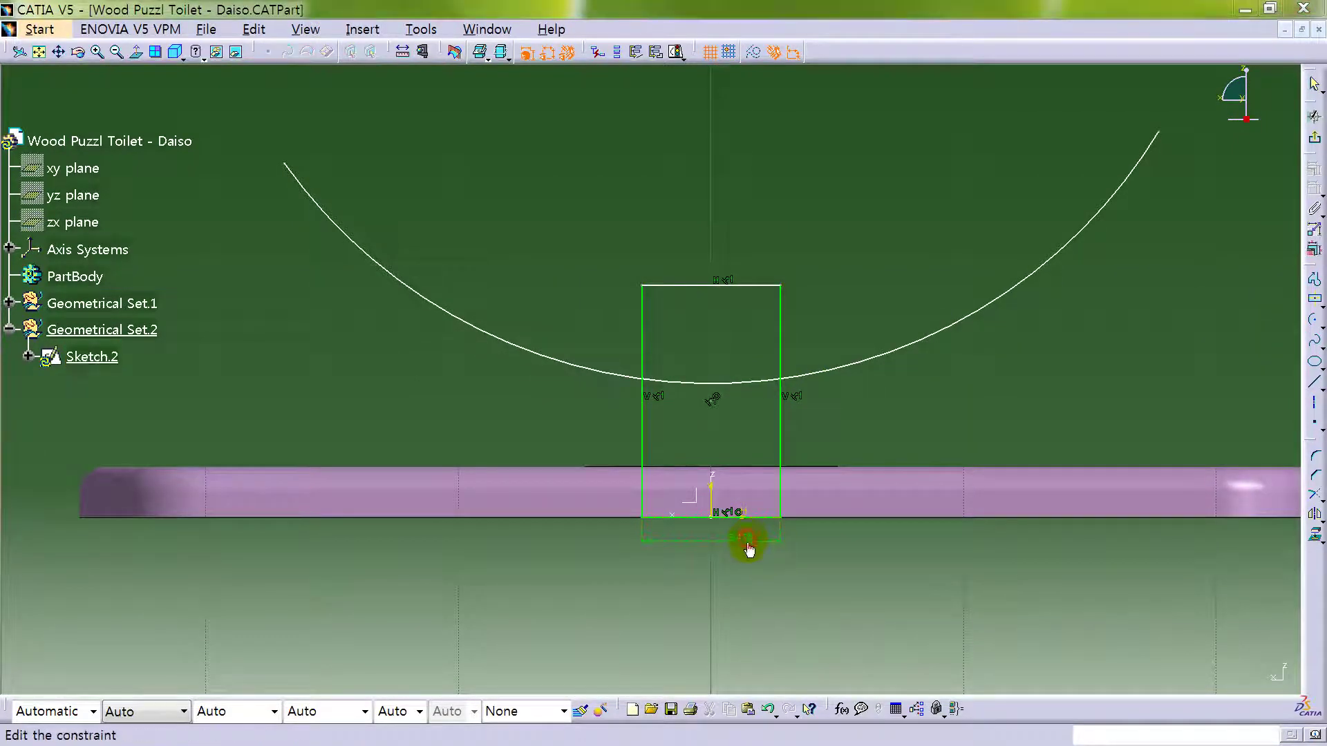
double_click(746, 540)
text(60)
key(Return)
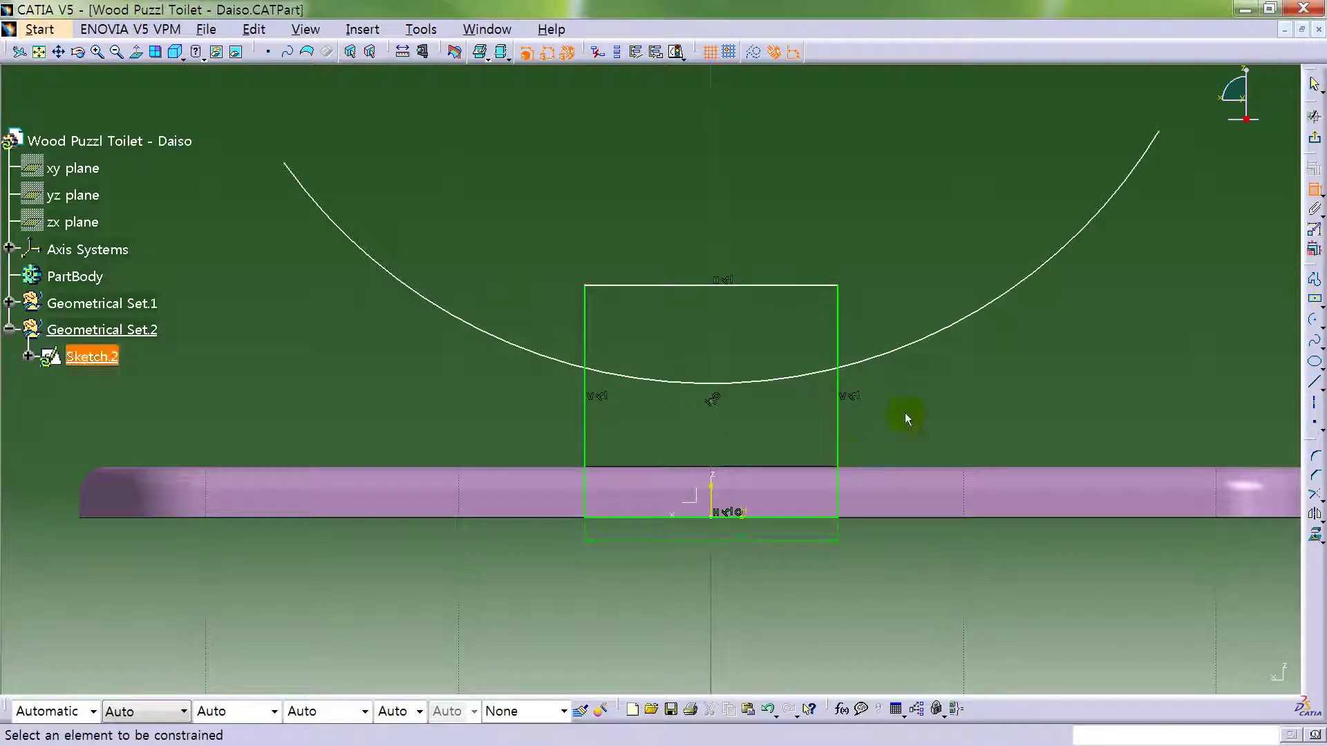
- Quick-trim away the arc portion inside the rectangle and remove the rectangle's top edge
click(1317, 496)
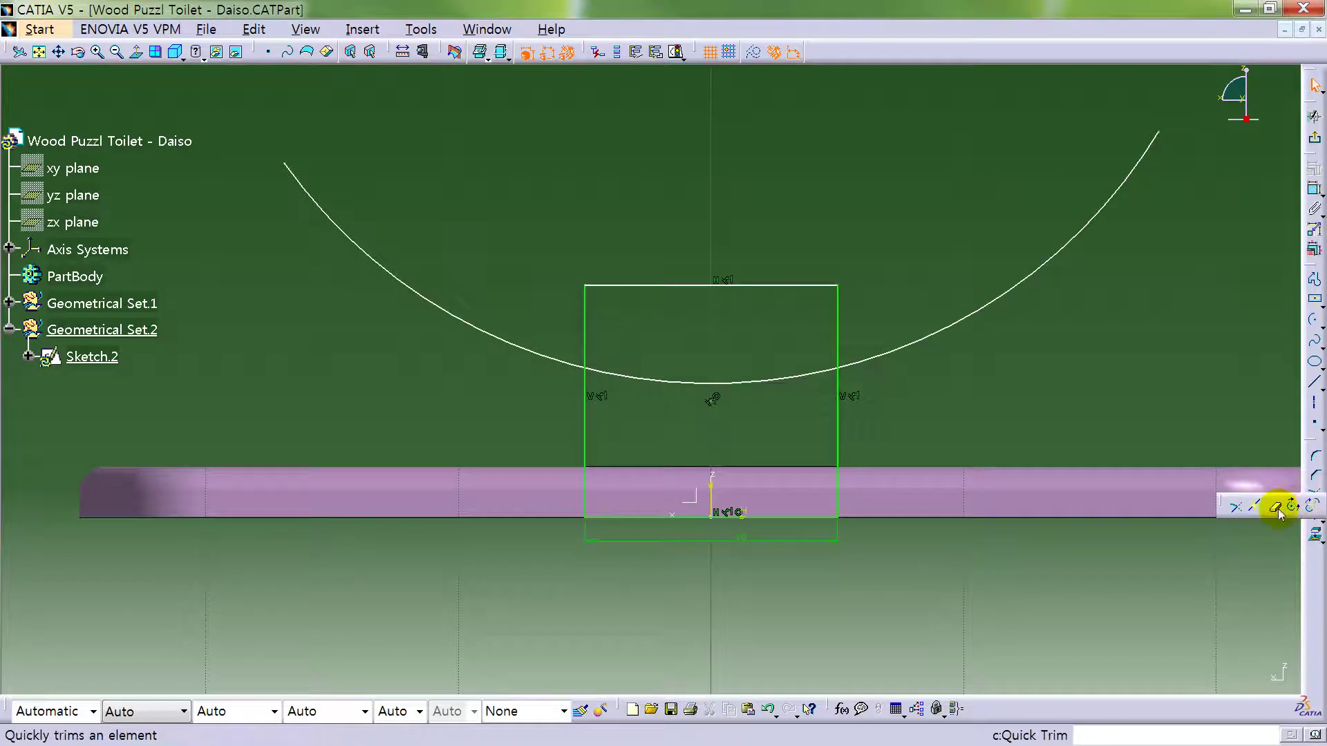
click(1274, 509)
click(778, 379)
click(772, 280)
click(1051, 400)
click(1313, 495)
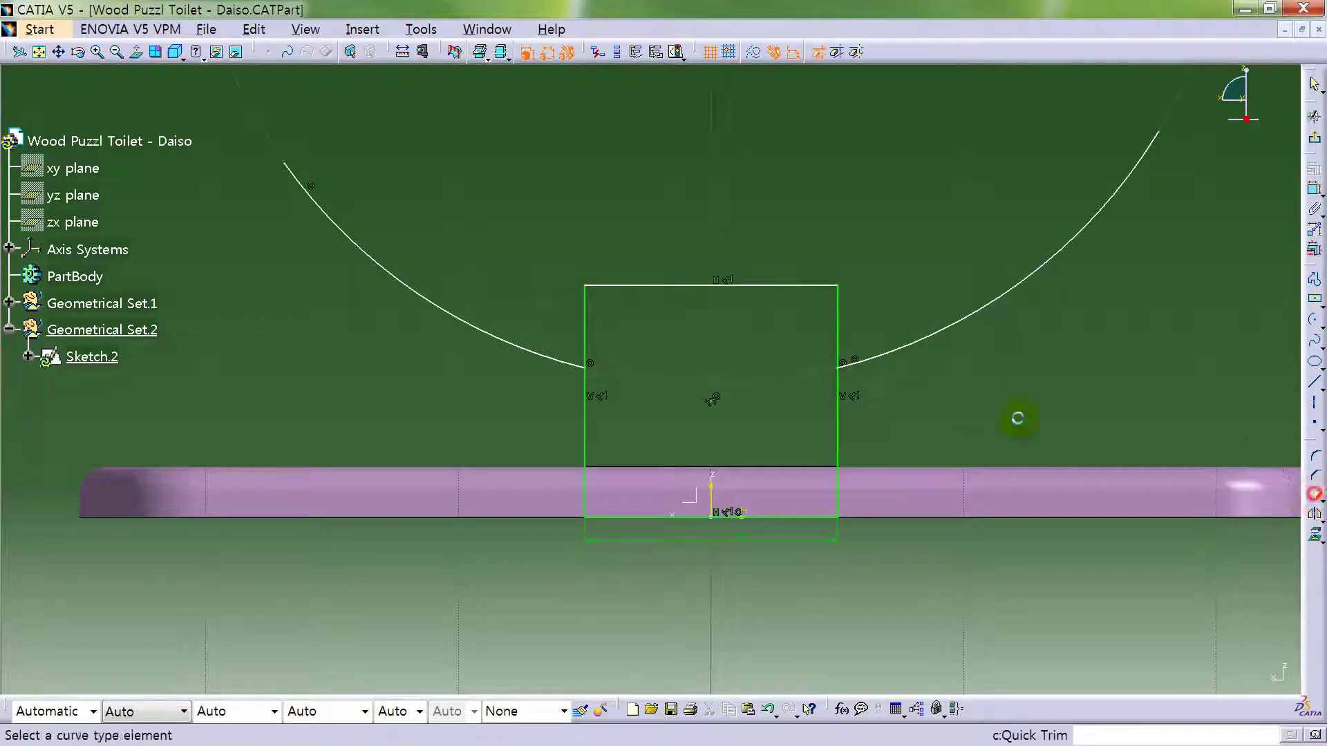
click(757, 285)
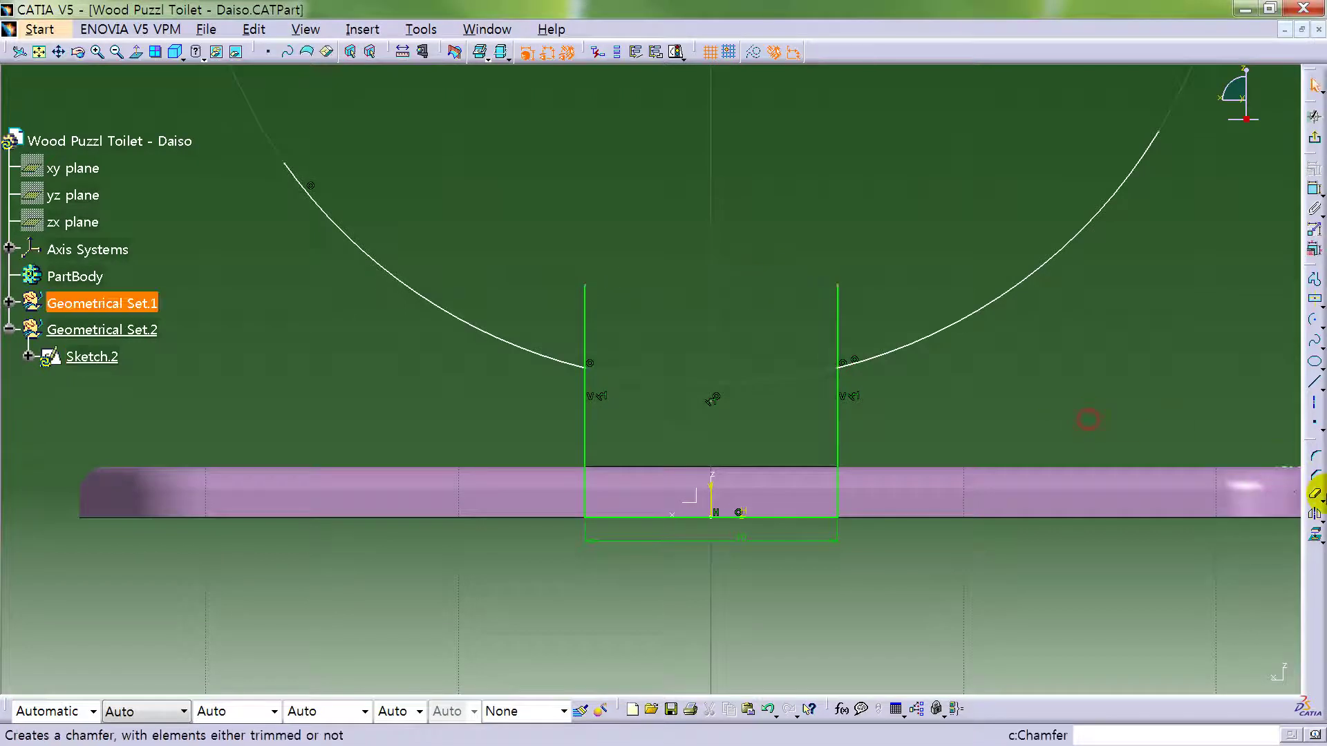
- Quick-trim away the portions of the rectangle's two vertical sides that extend above the arc segments
click(1317, 499)
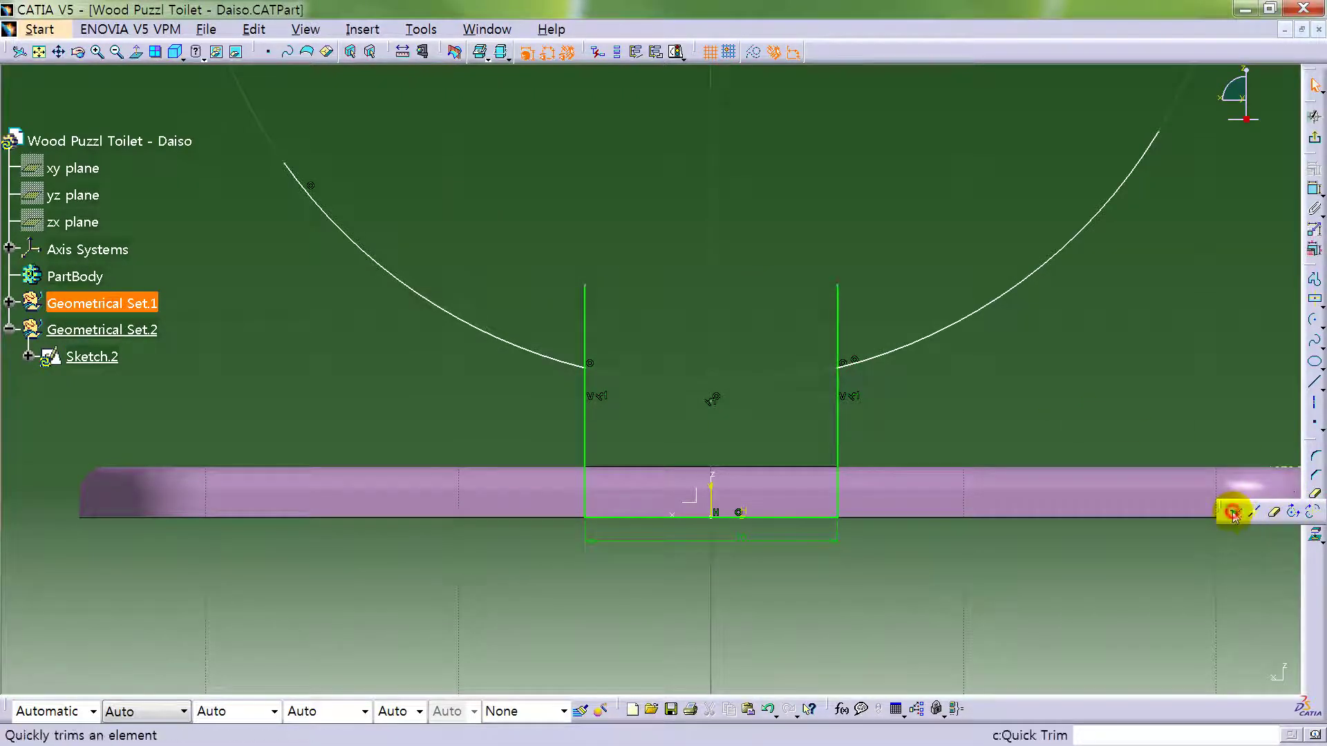
click(1229, 509)
click(584, 368)
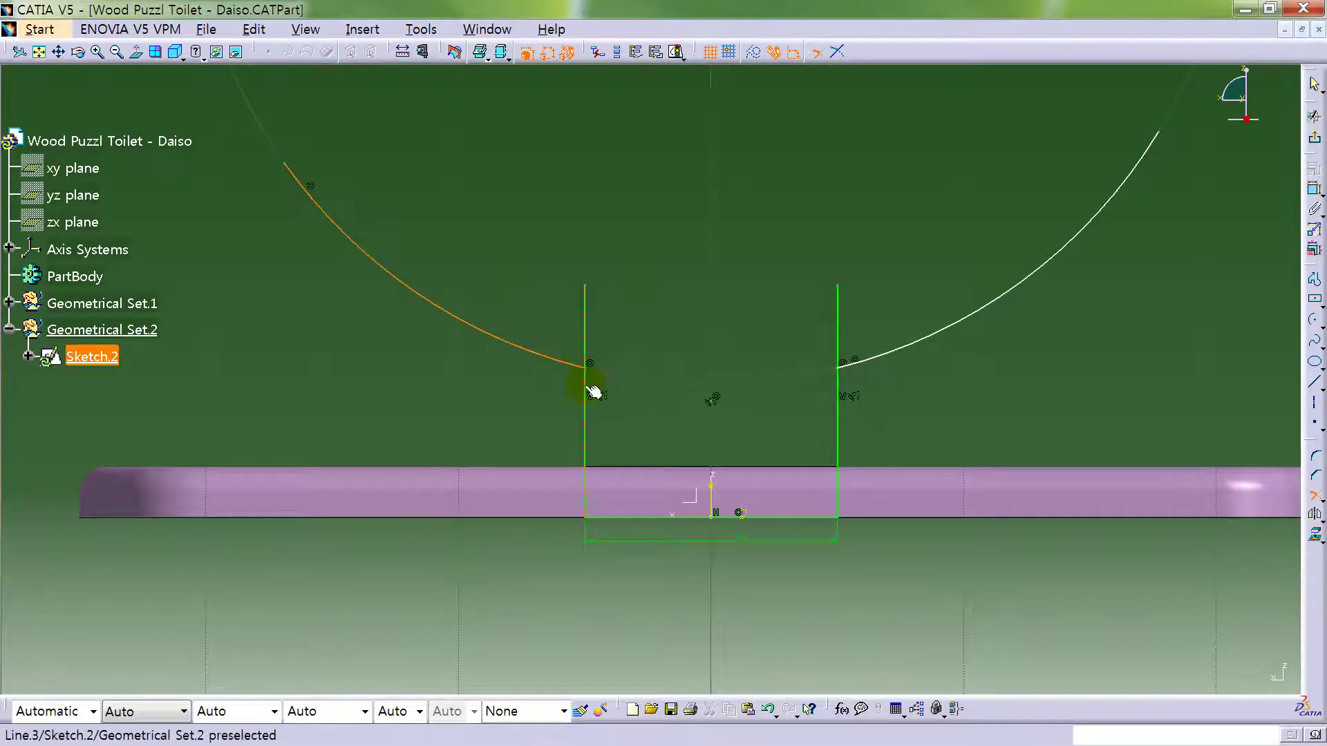
click(879, 354)
click(840, 389)
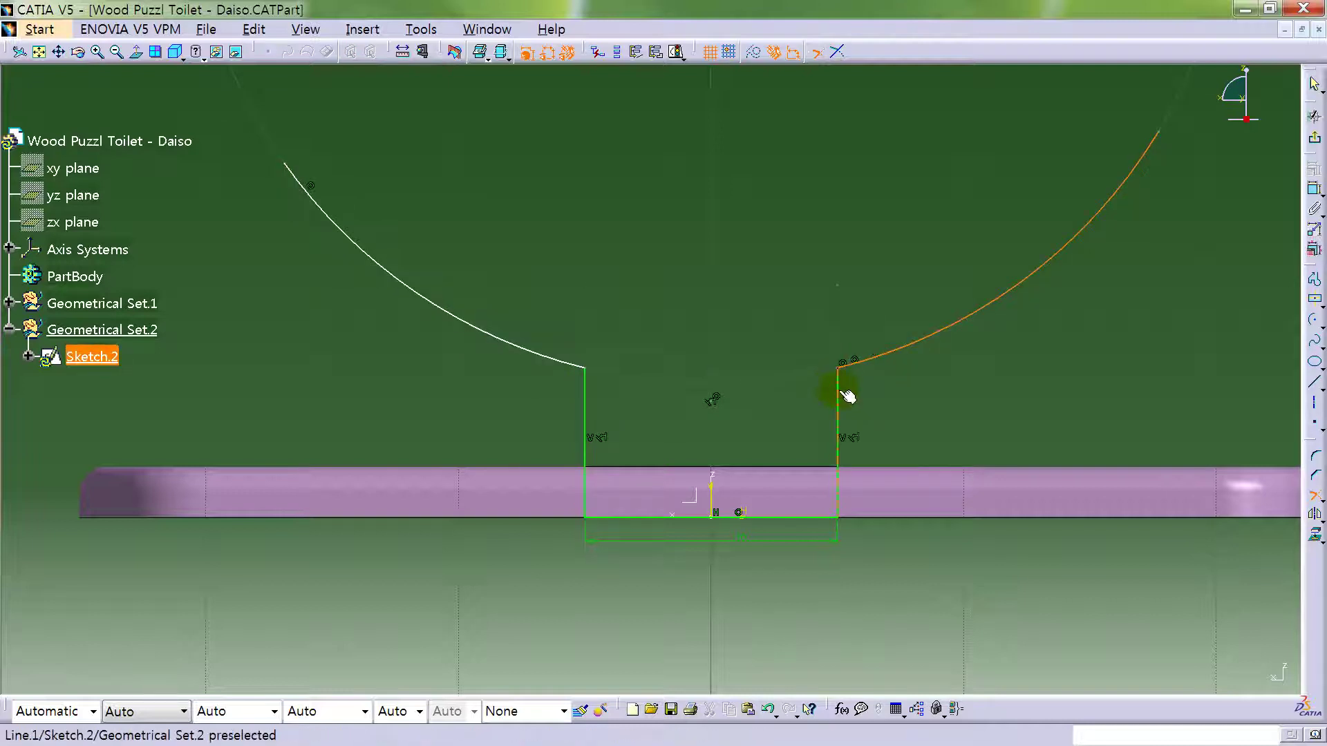
- Dimension the tab's vertical side and set its height to match the plate's thickness
mouse_move(942, 412)
ctrl+middle_down()
mouse_move(877, 403)
mouse_move(877, 417)
ctrl+middle_up()
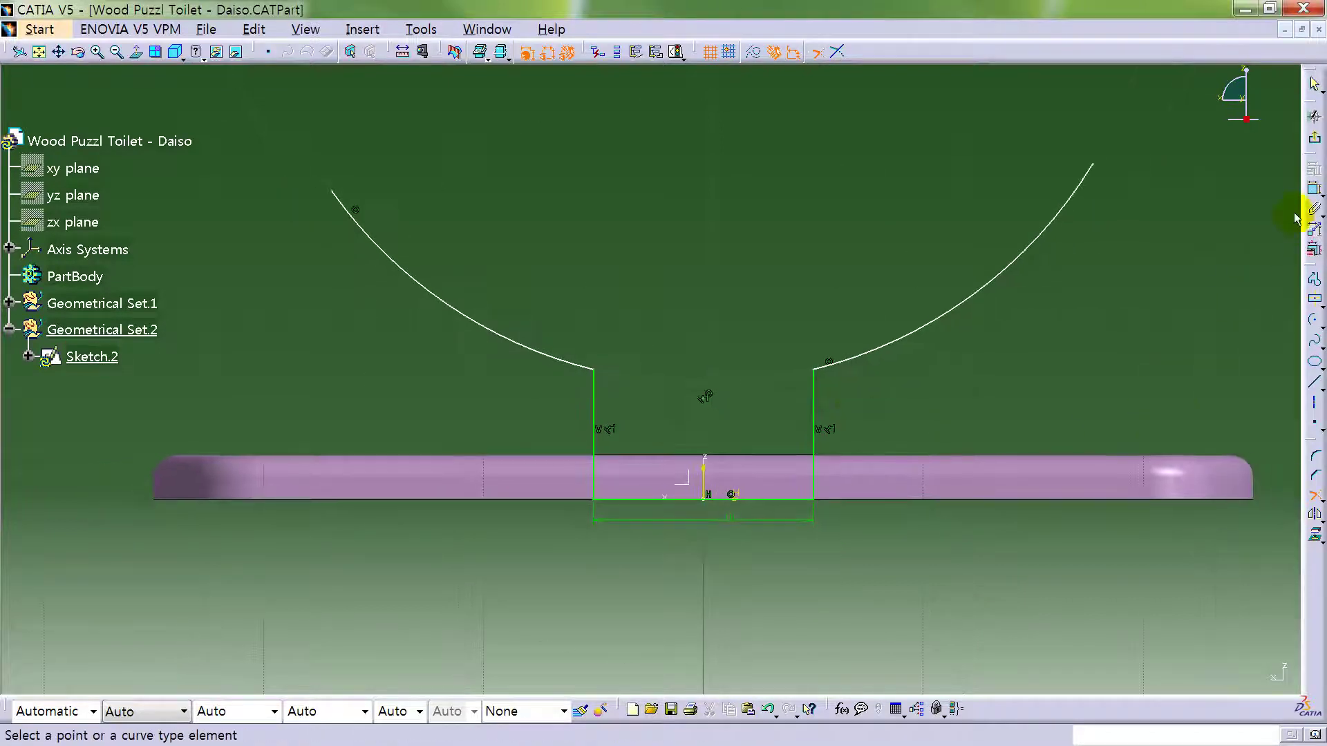
click(1311, 187)
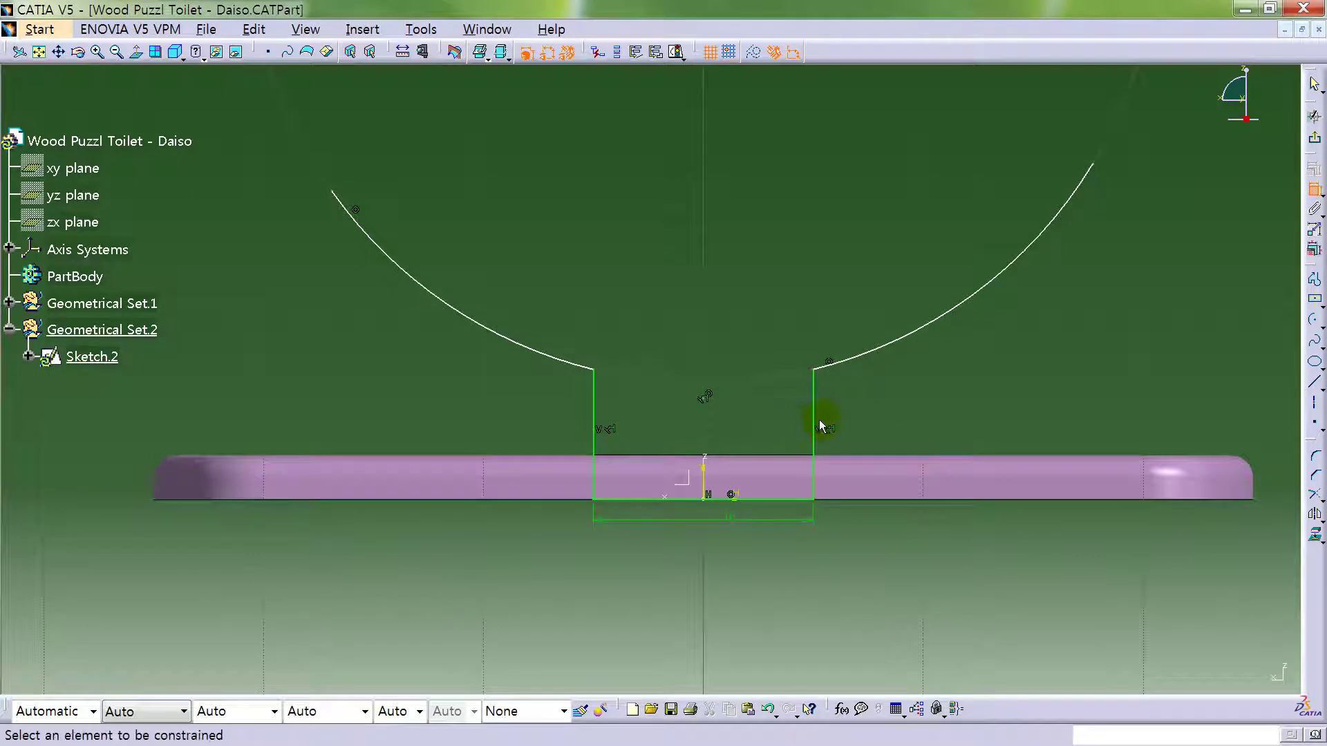
click(818, 418)
click(880, 416)
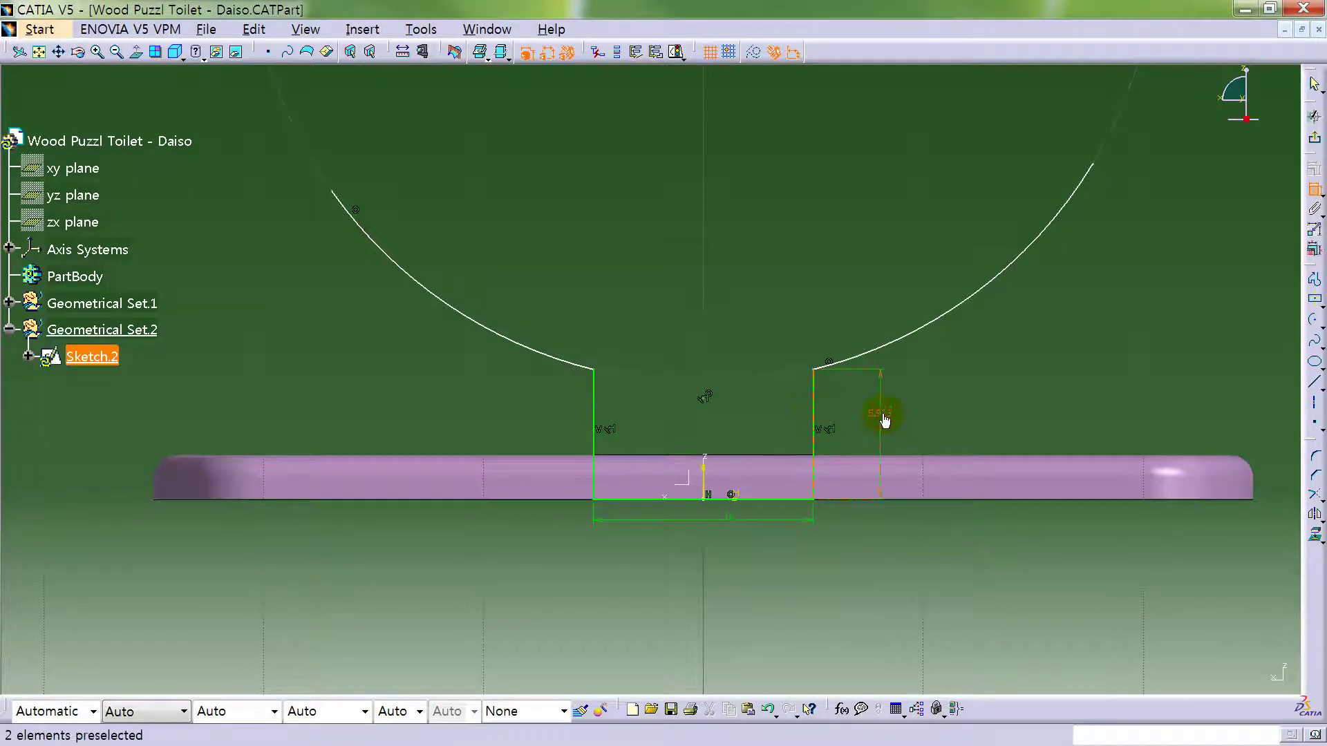
double_click(880, 414)
text(1.8)
key(Return)
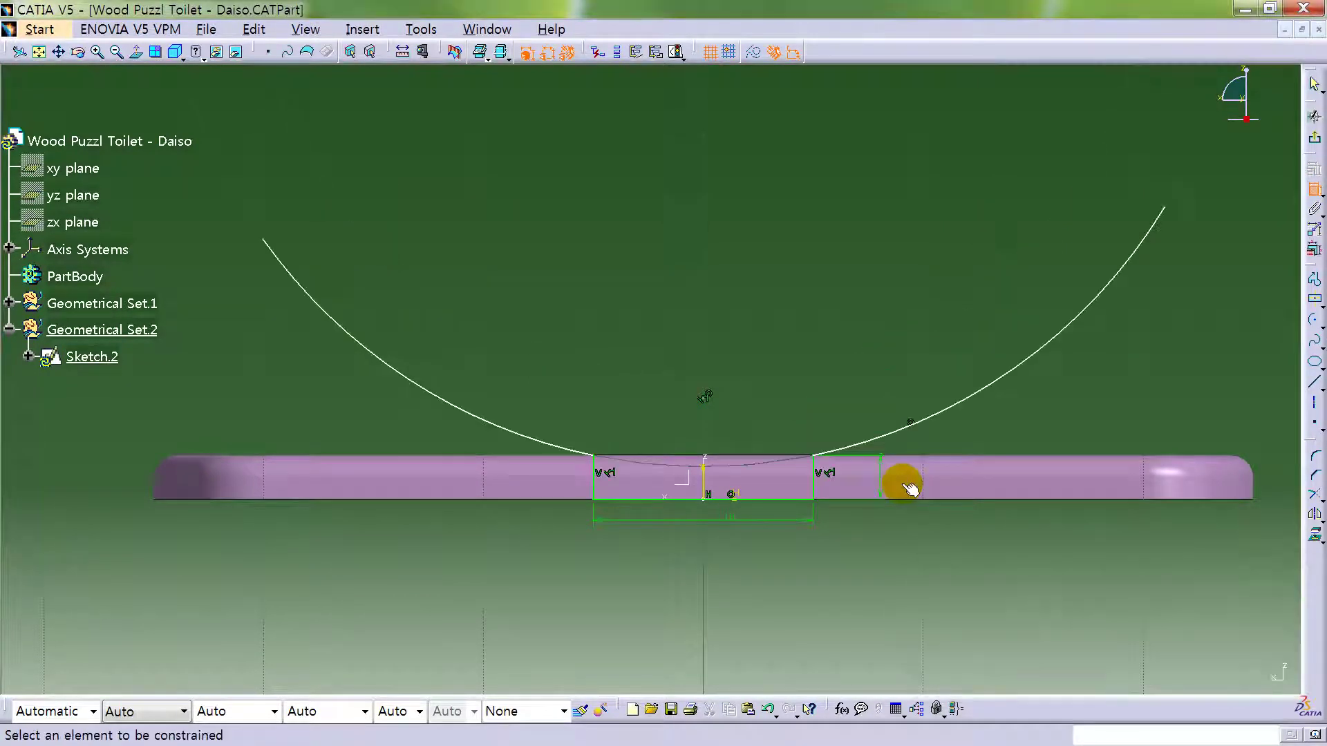
- Dimension the arc beside the tab and set its radius to 500 mm
middle_drag(687, 305, 713, 318)
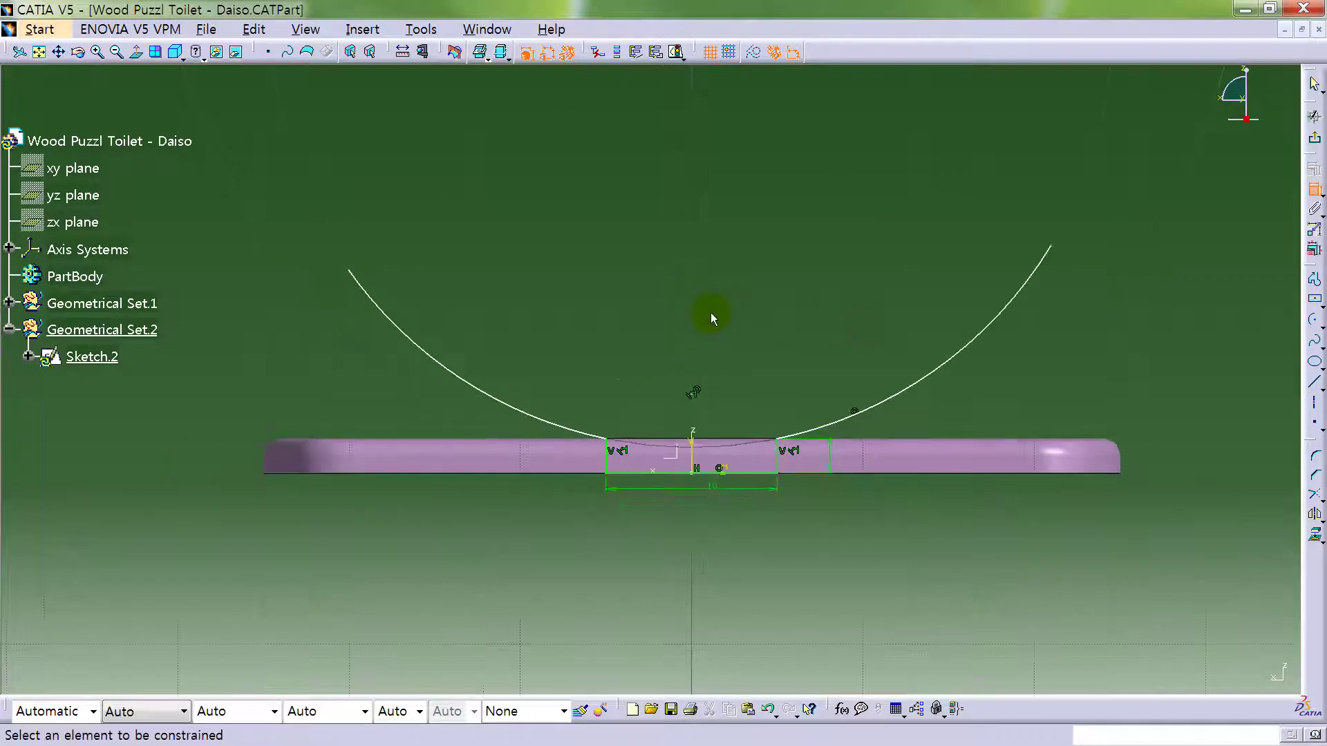
click(563, 425)
click(569, 379)
double_click(568, 379)
text(500mm)
key(Return)
- Start a profile on the arc with a vertical line about 8 mm long, continued by a three-point arc and a tangent arc ending about 32.7 mm high
mouse_move(658, 477)
middle_down()
mouse_move(687, 388)
mouse_move(679, 416)
mouse_move(761, 291)
mouse_move(744, 299)
mouse_move(744, 320)
mouse_move(826, 327)
middle_up()
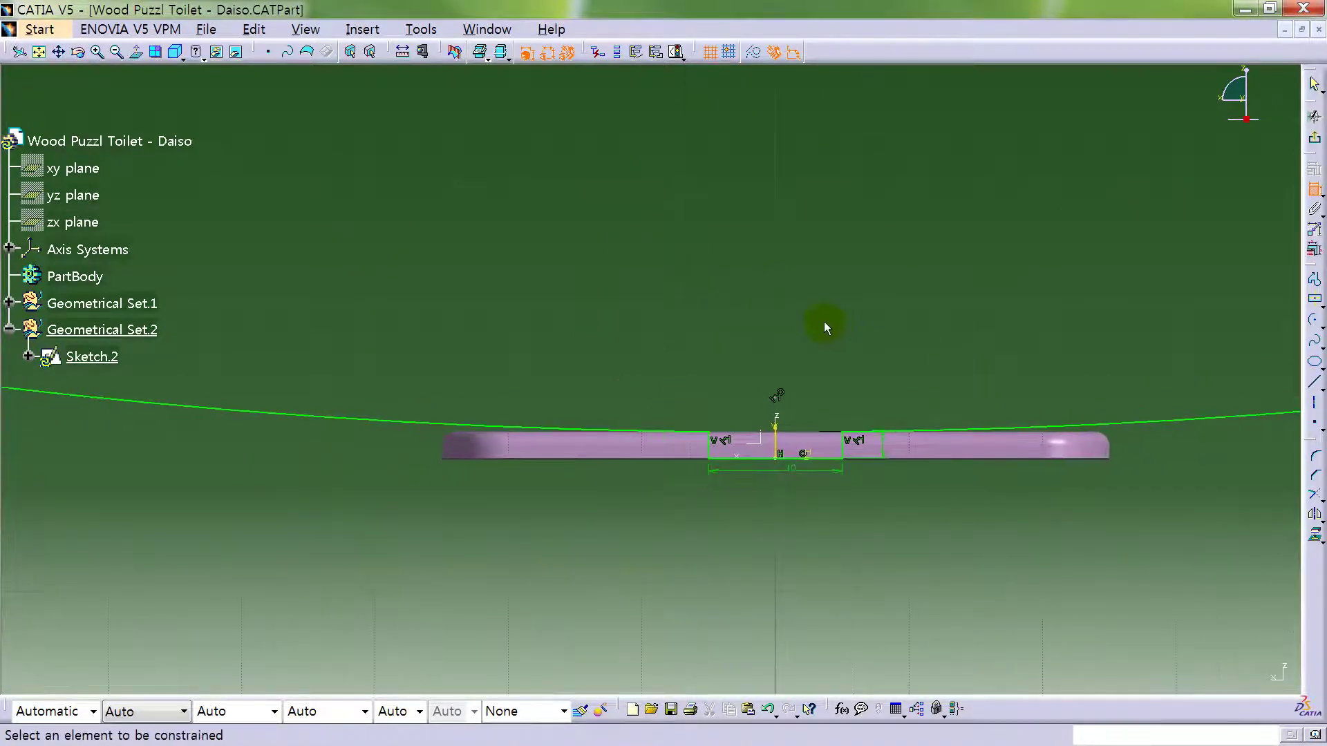
click(1314, 280)
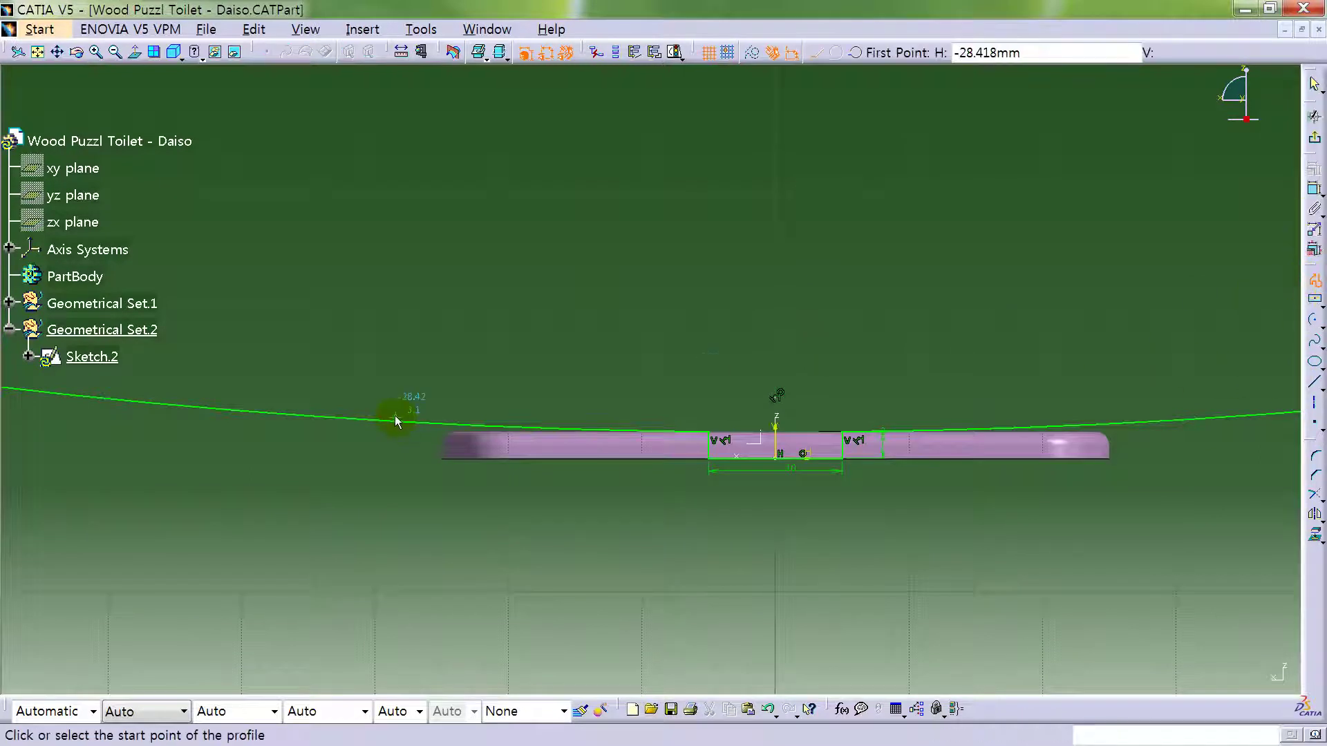
click(483, 423)
click(478, 313)
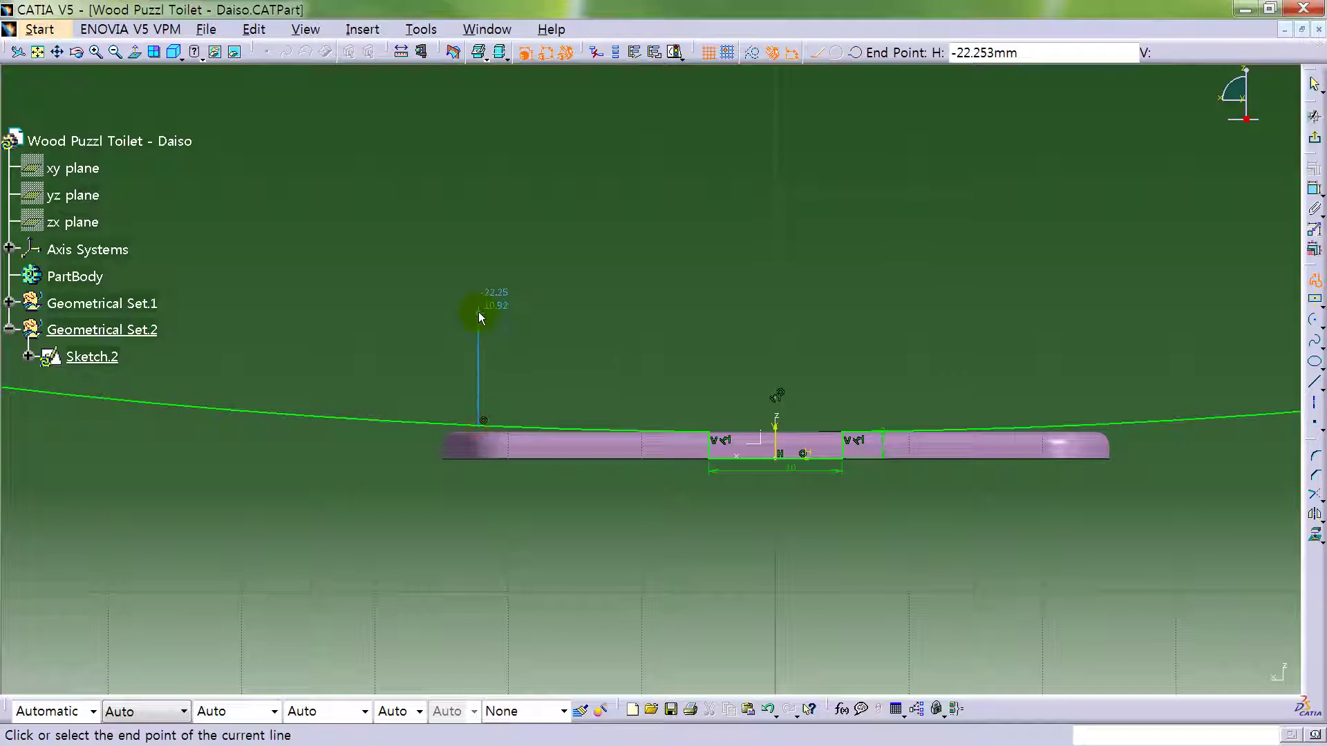
click(857, 54)
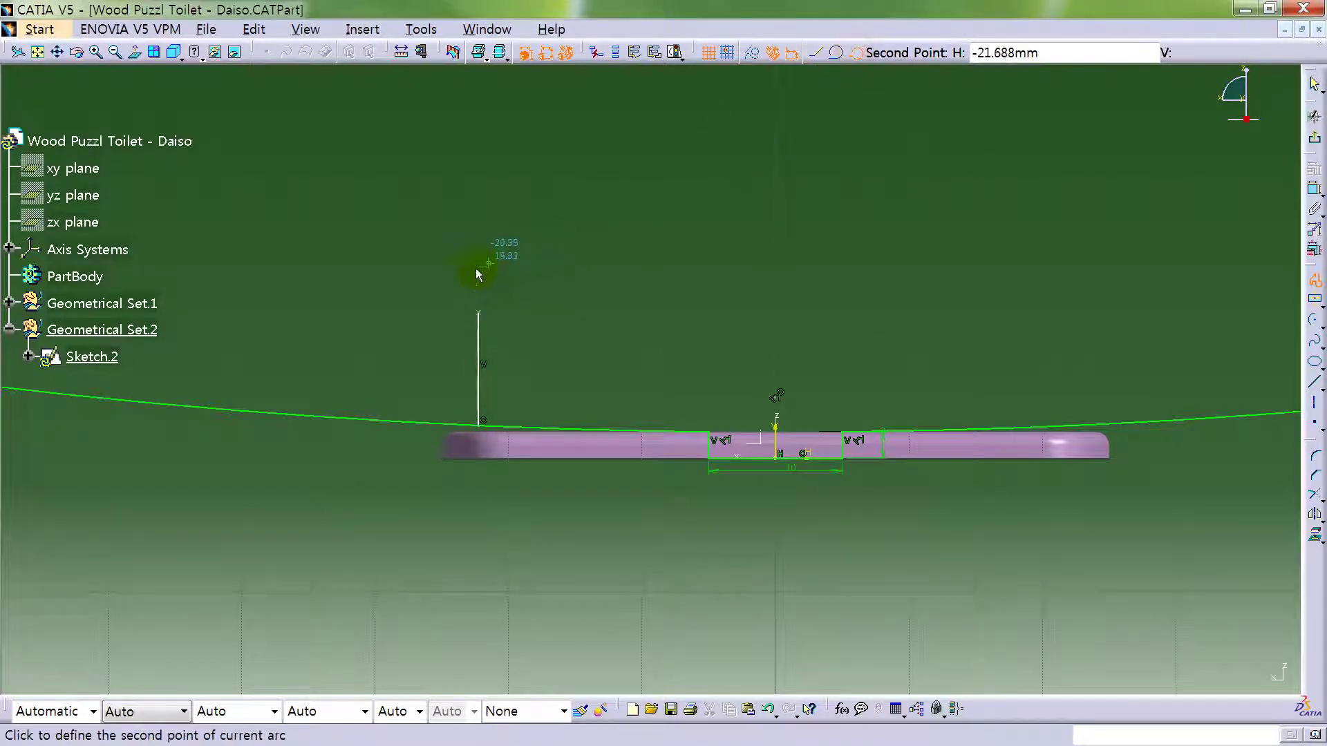
click(454, 280)
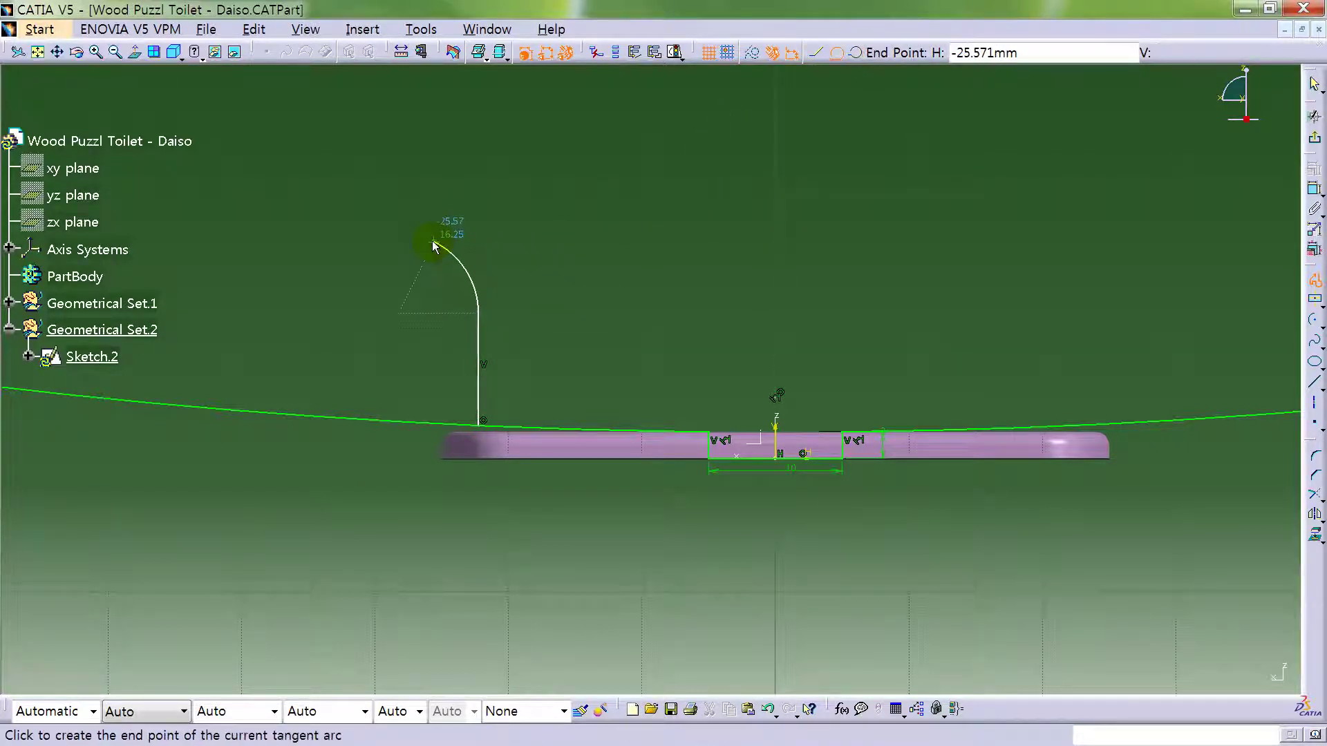
click(856, 54)
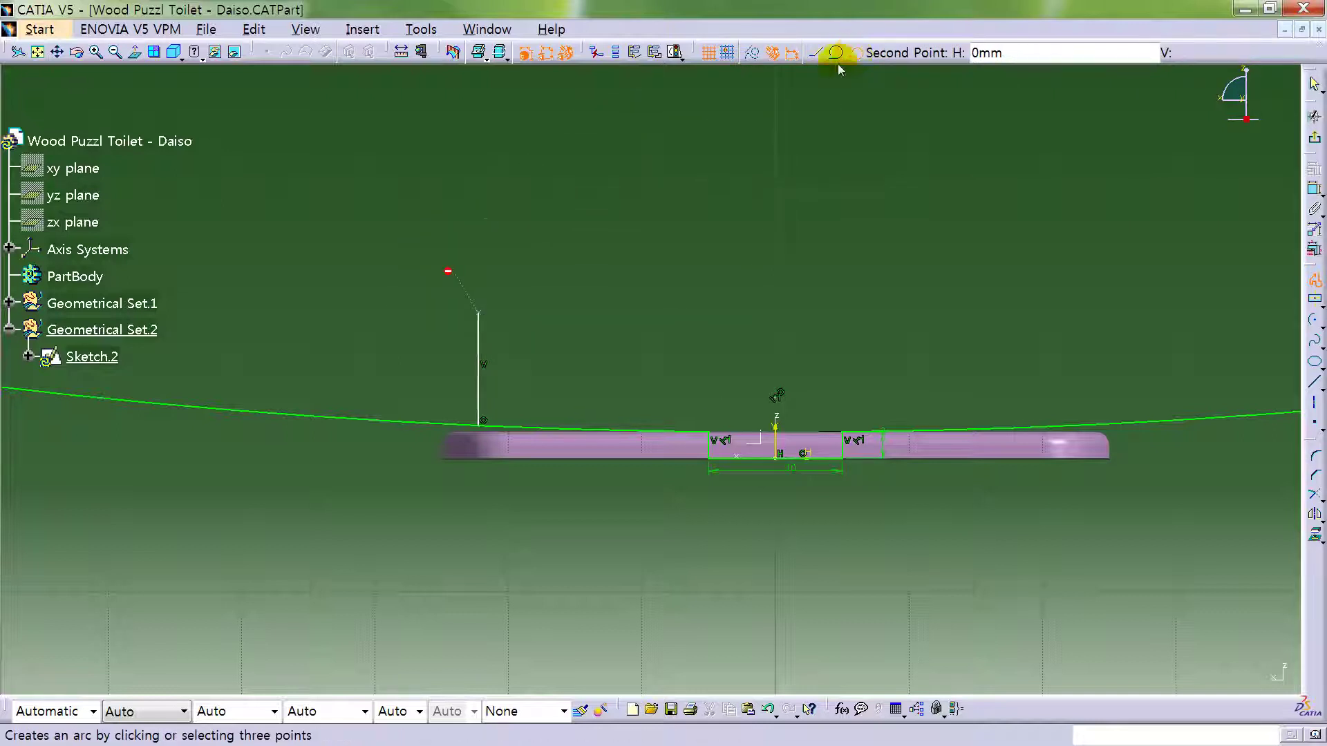
click(433, 264)
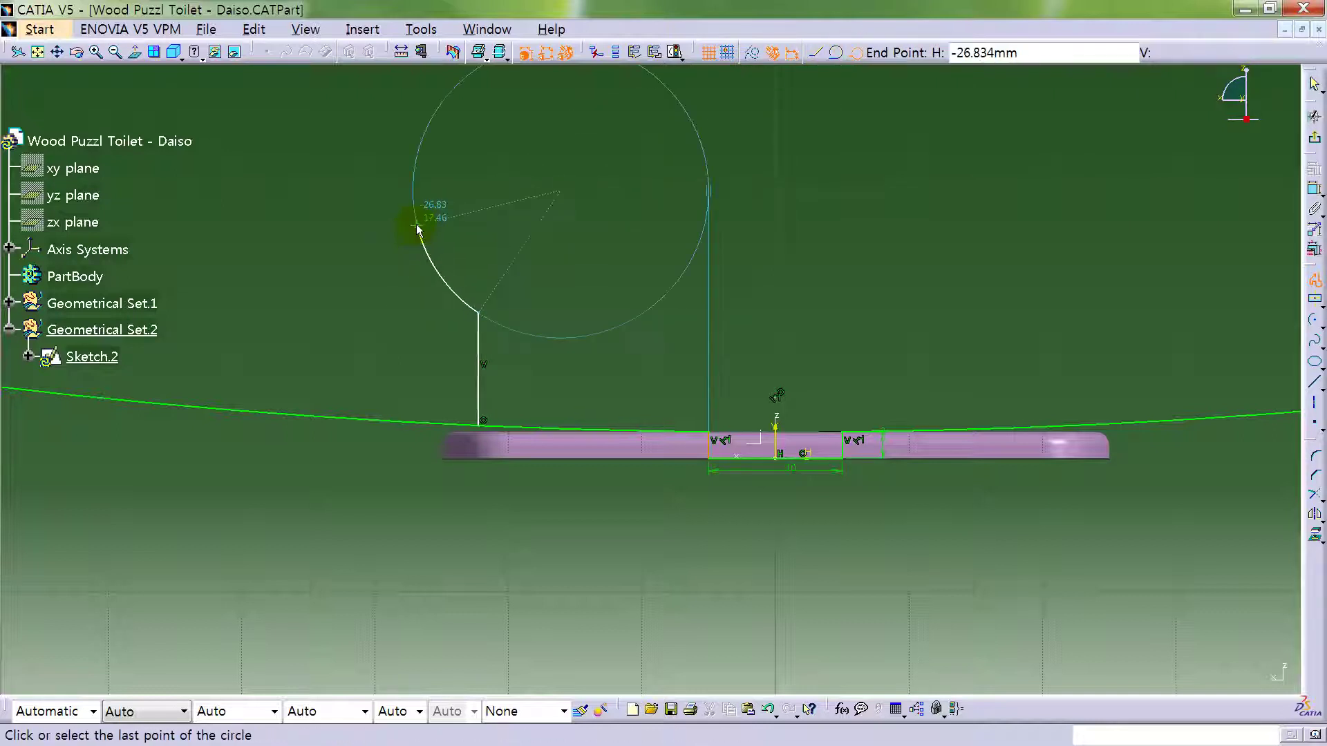
click(416, 224)
drag(415, 224, 406, 113)
middle_drag(415, 225, 446, 391)
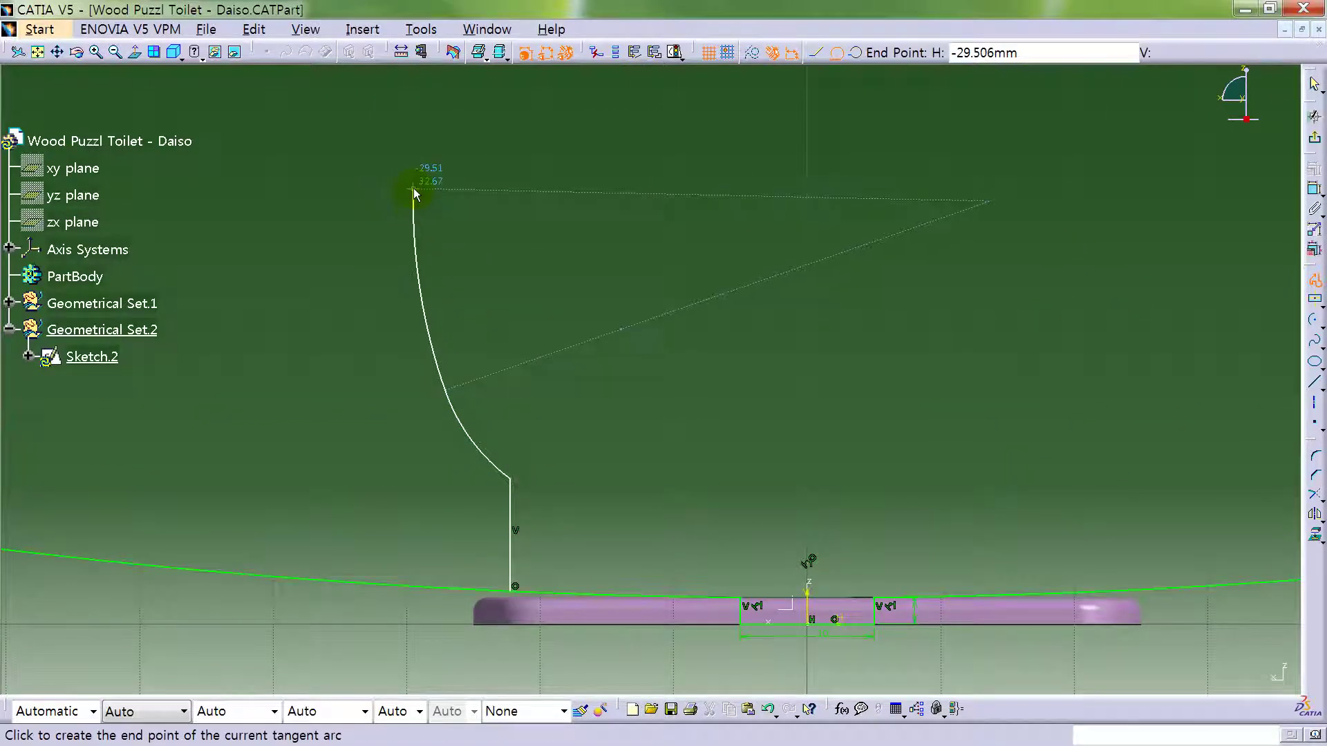
click(415, 192)
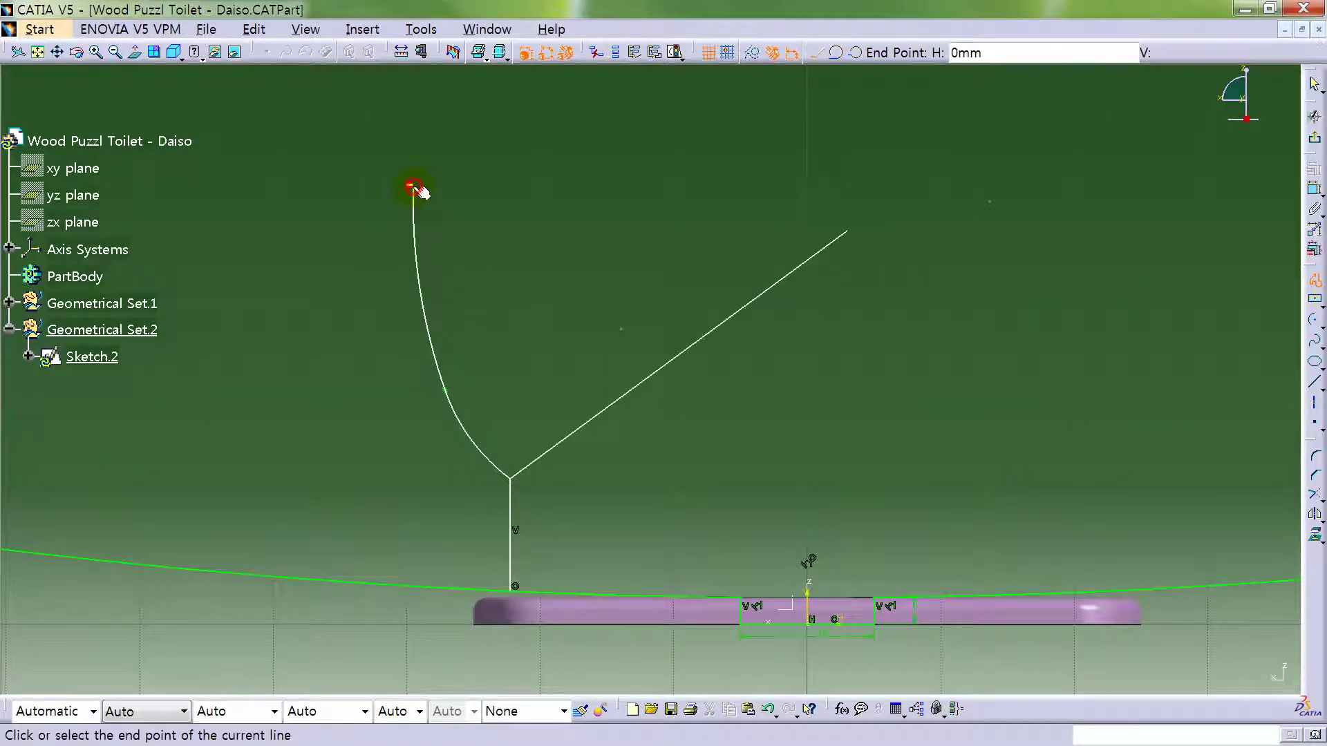
- Continue the profile with a horizontal top edge, a U-shaped slot about 9 mm deep and a raised rectangular tab about 10 mm wide across the vertical axis
click(533, 186)
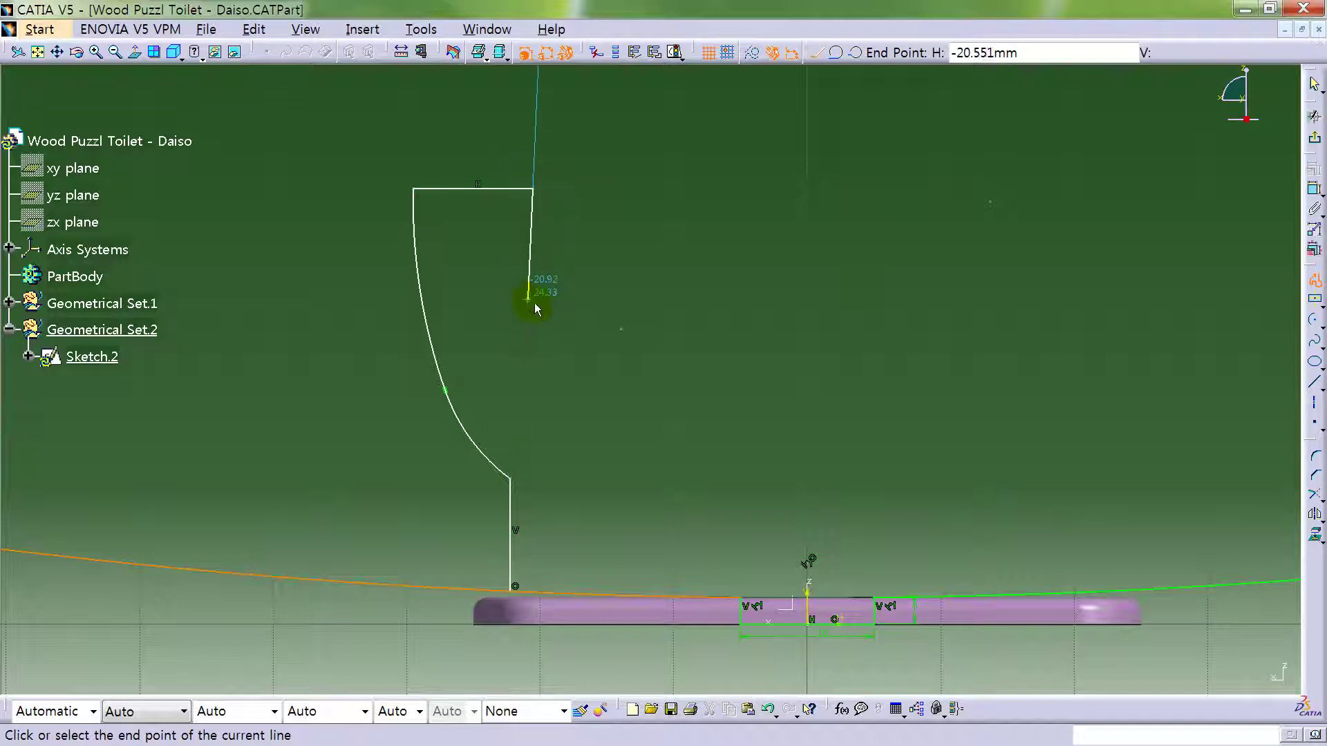
click(536, 304)
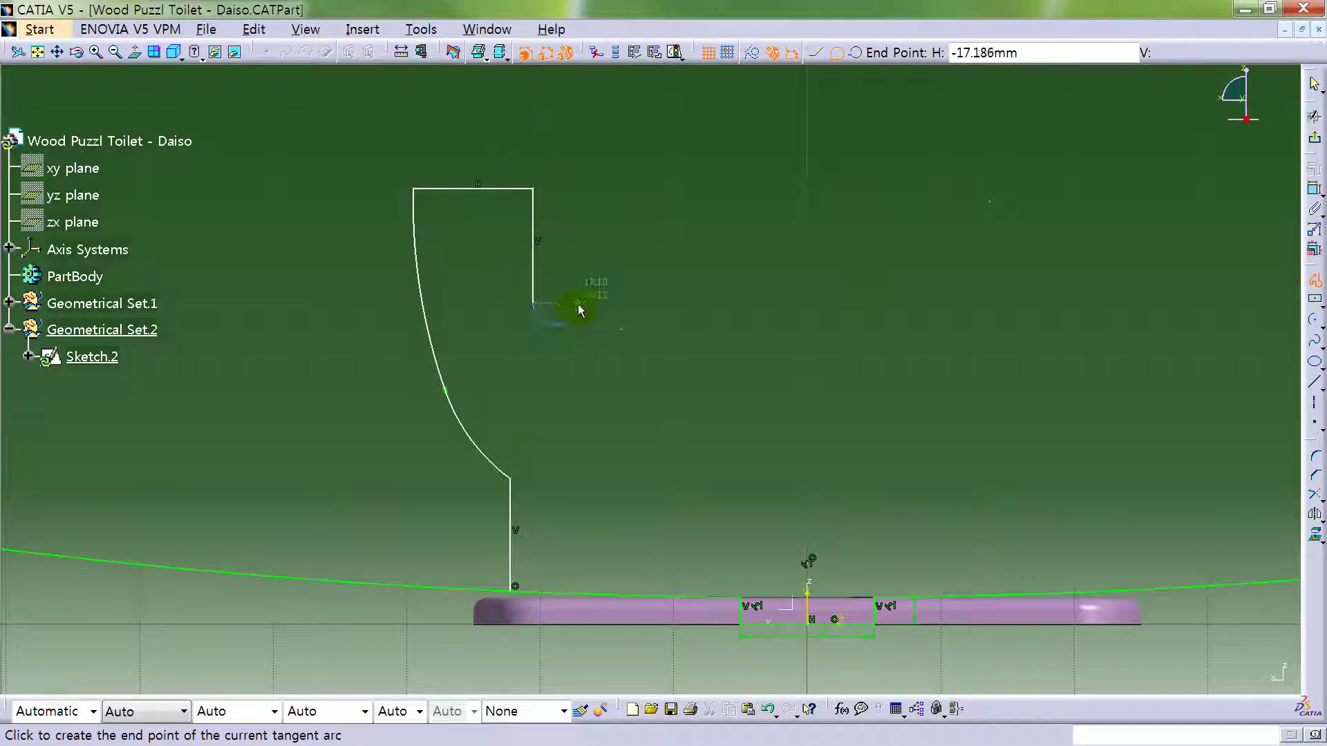
click(576, 311)
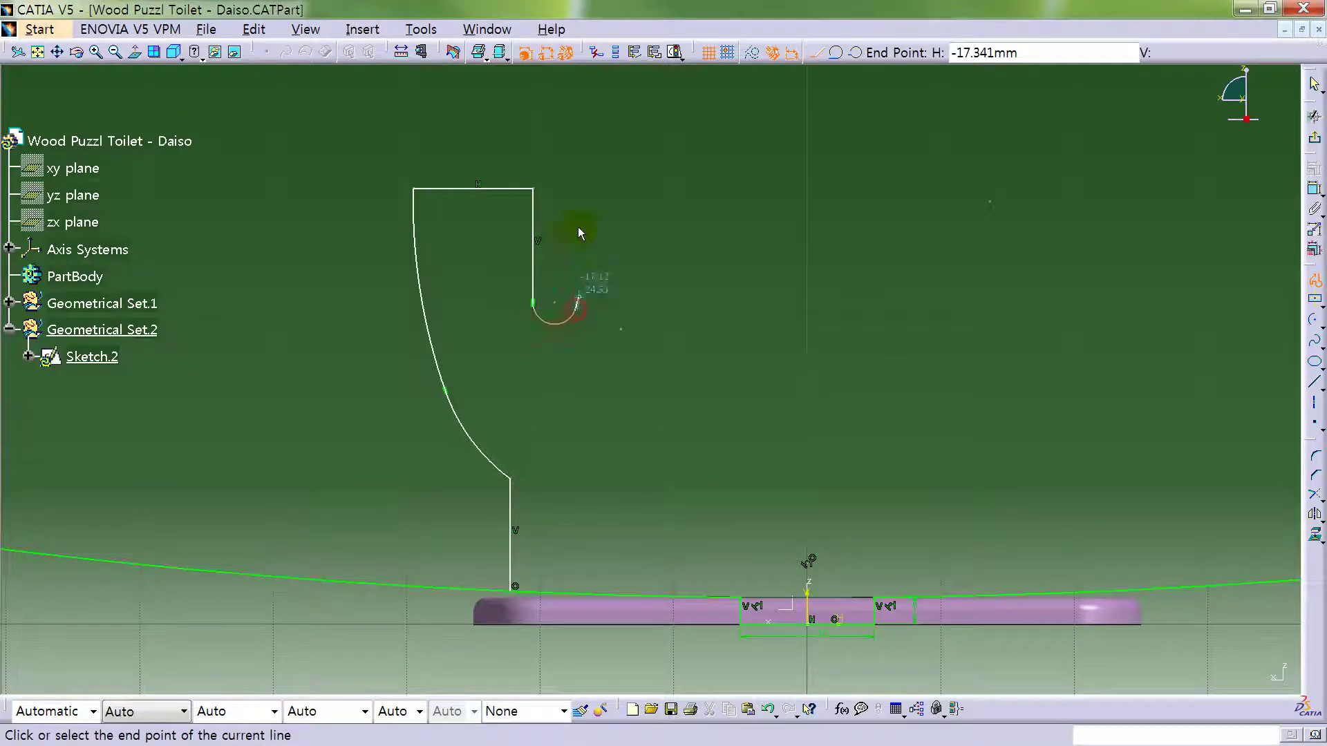
click(576, 183)
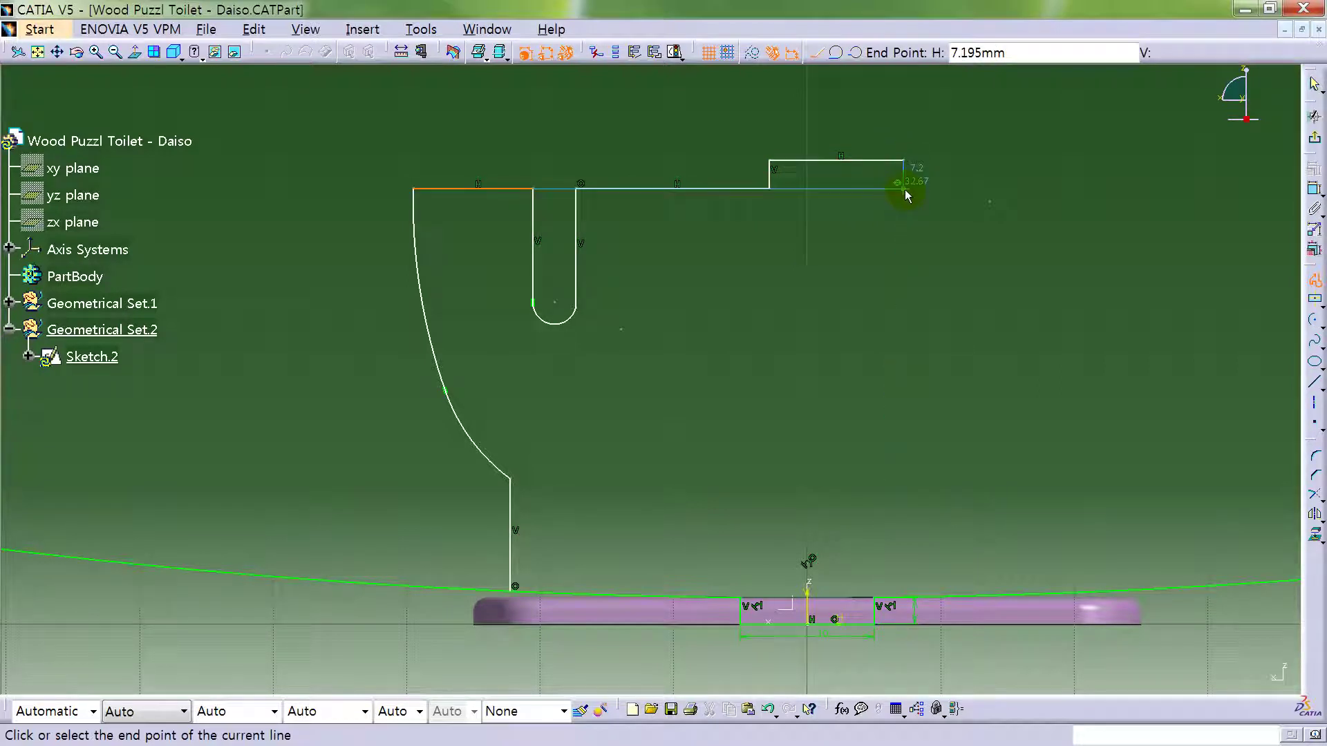
double_click(906, 187)
click(887, 306)
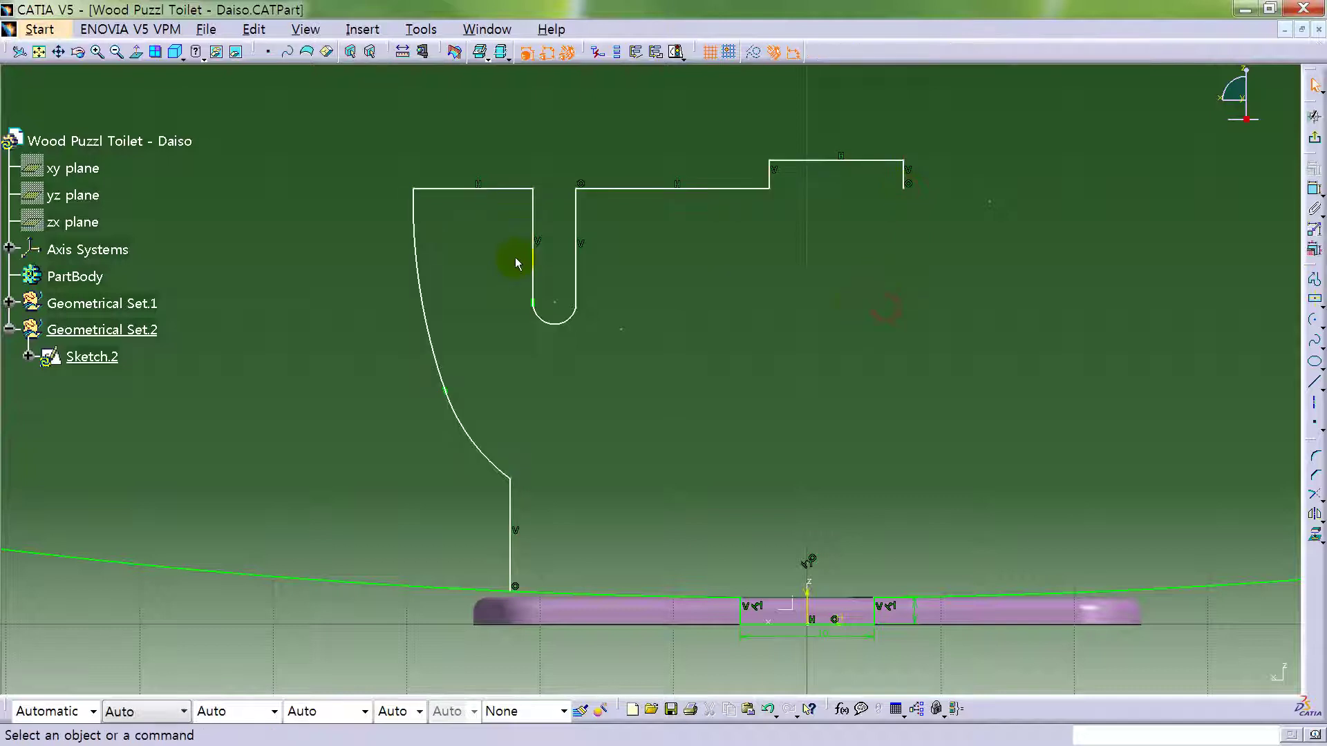
click(517, 194)
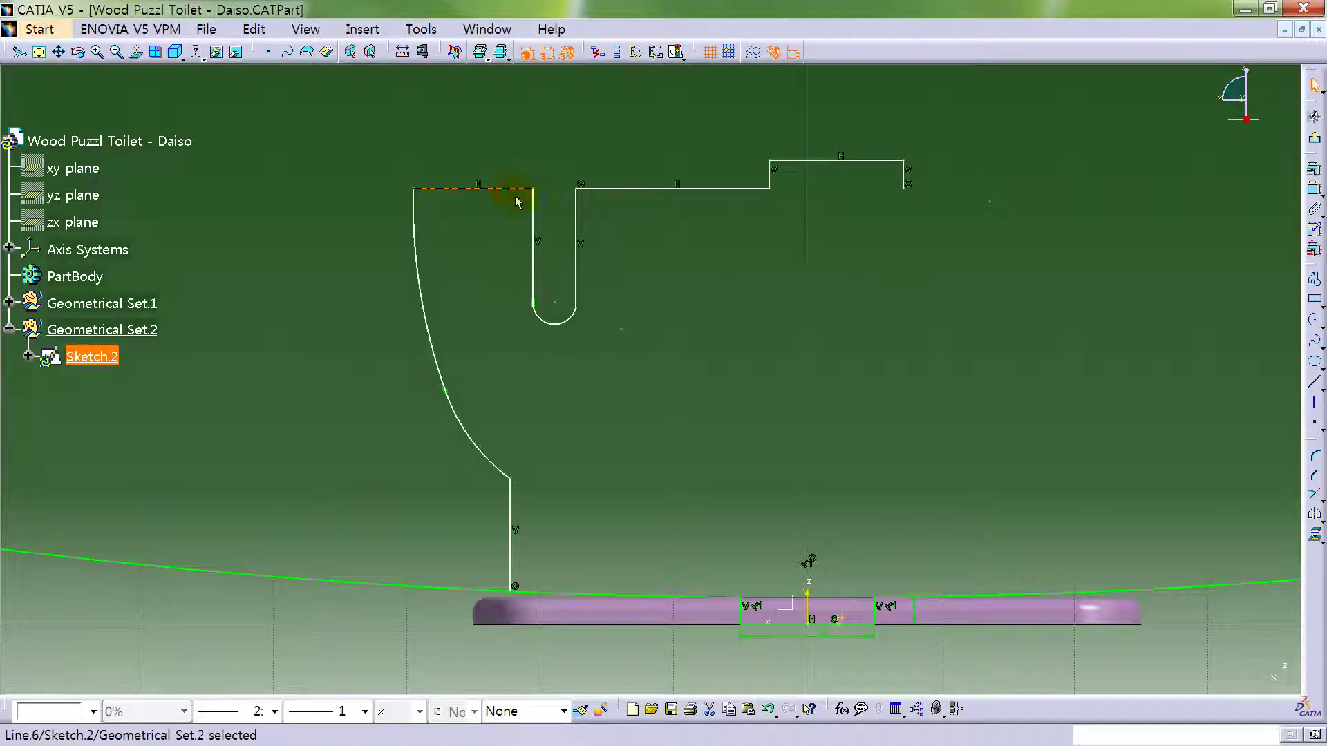
ctrl+click(569, 321)
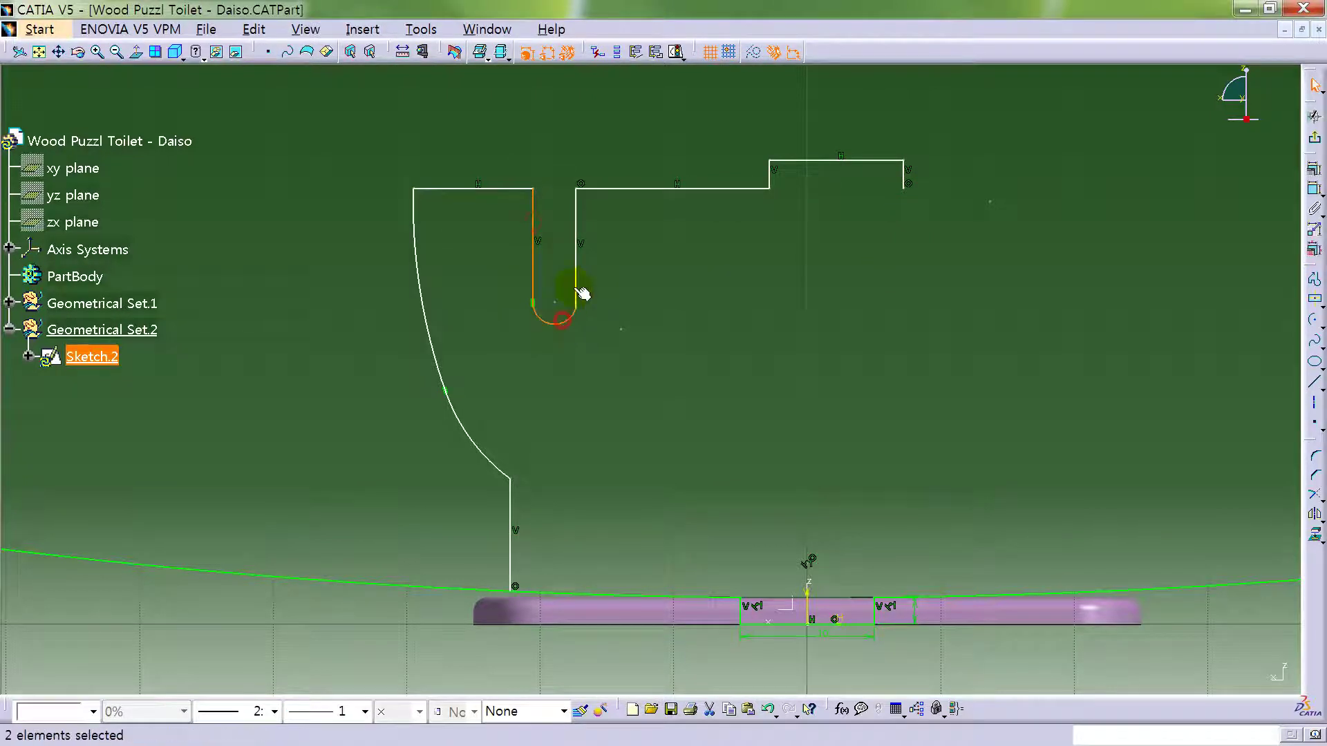
ctrl+click(579, 279)
click(681, 266)
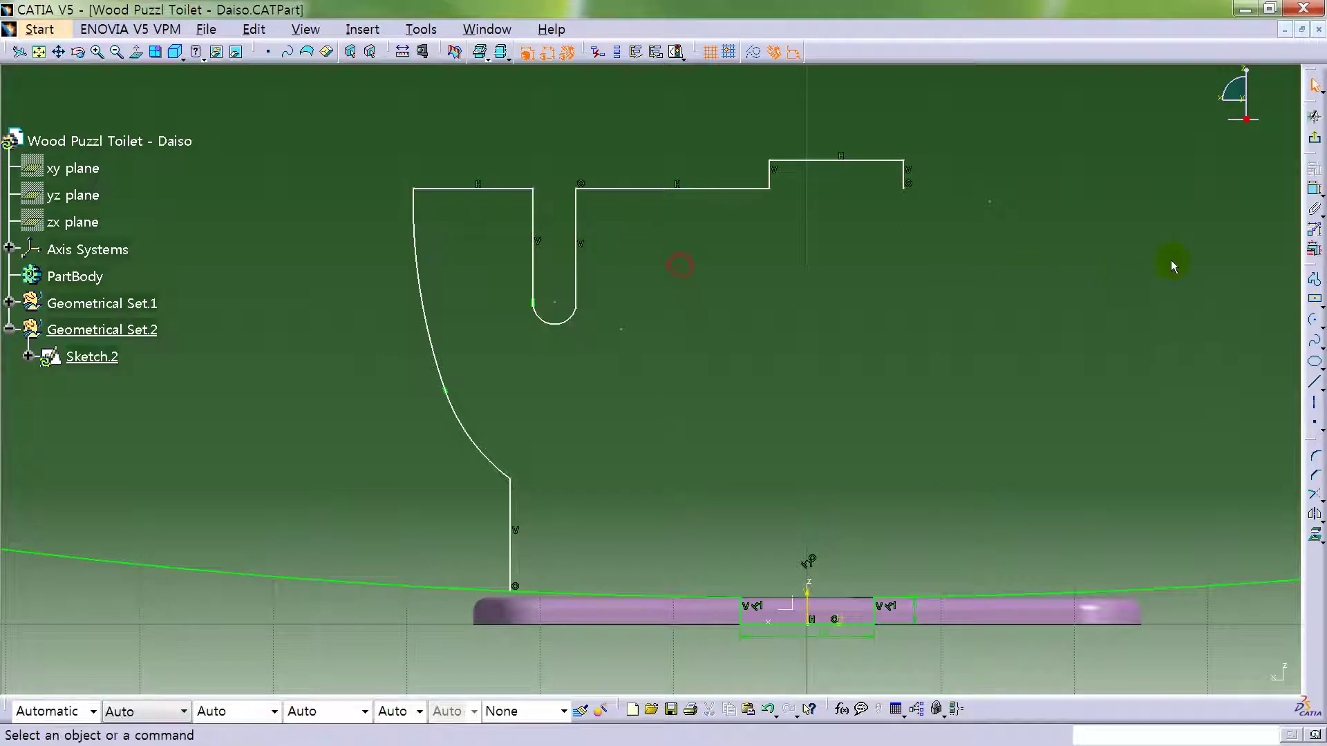
- Constrain the slot's inner vertical wall, nearer the vertical axis, tangent to its rounded bottom
click(1311, 190)
click(573, 281)
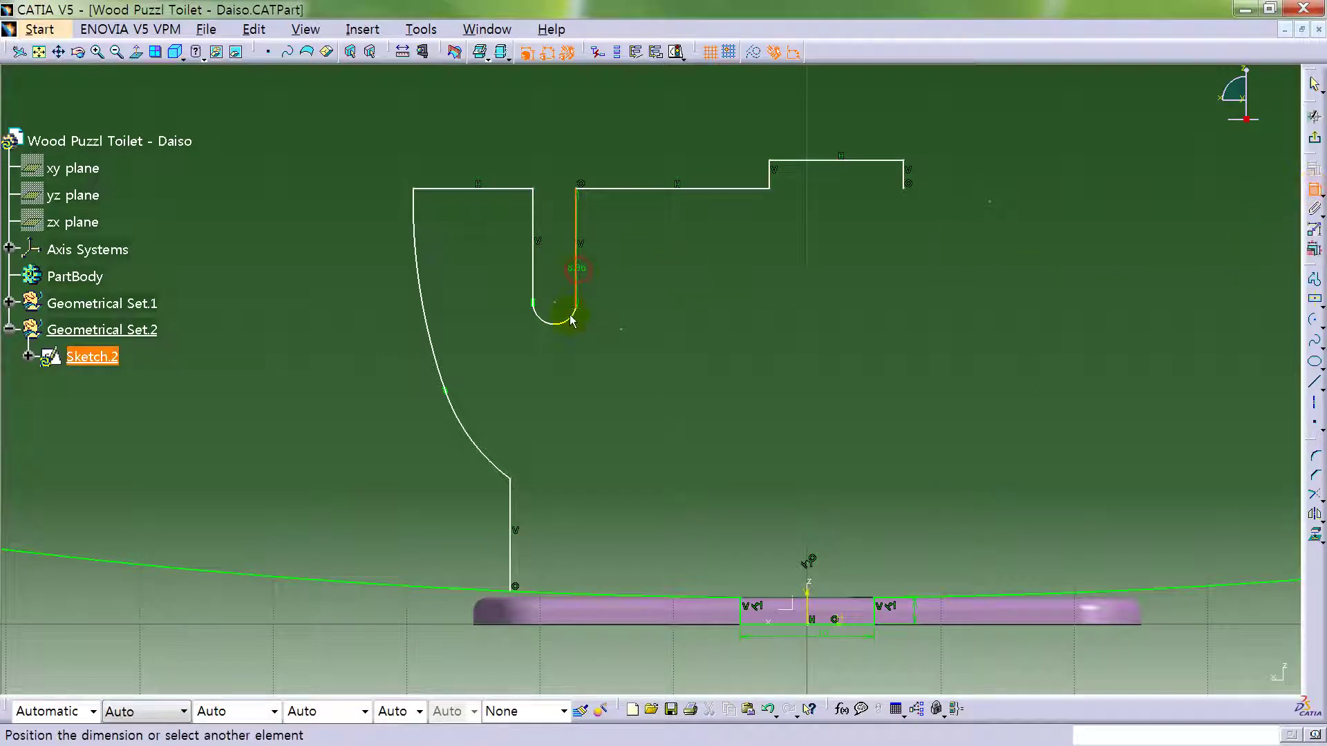
click(577, 324)
right_click(607, 297)
click(688, 364)
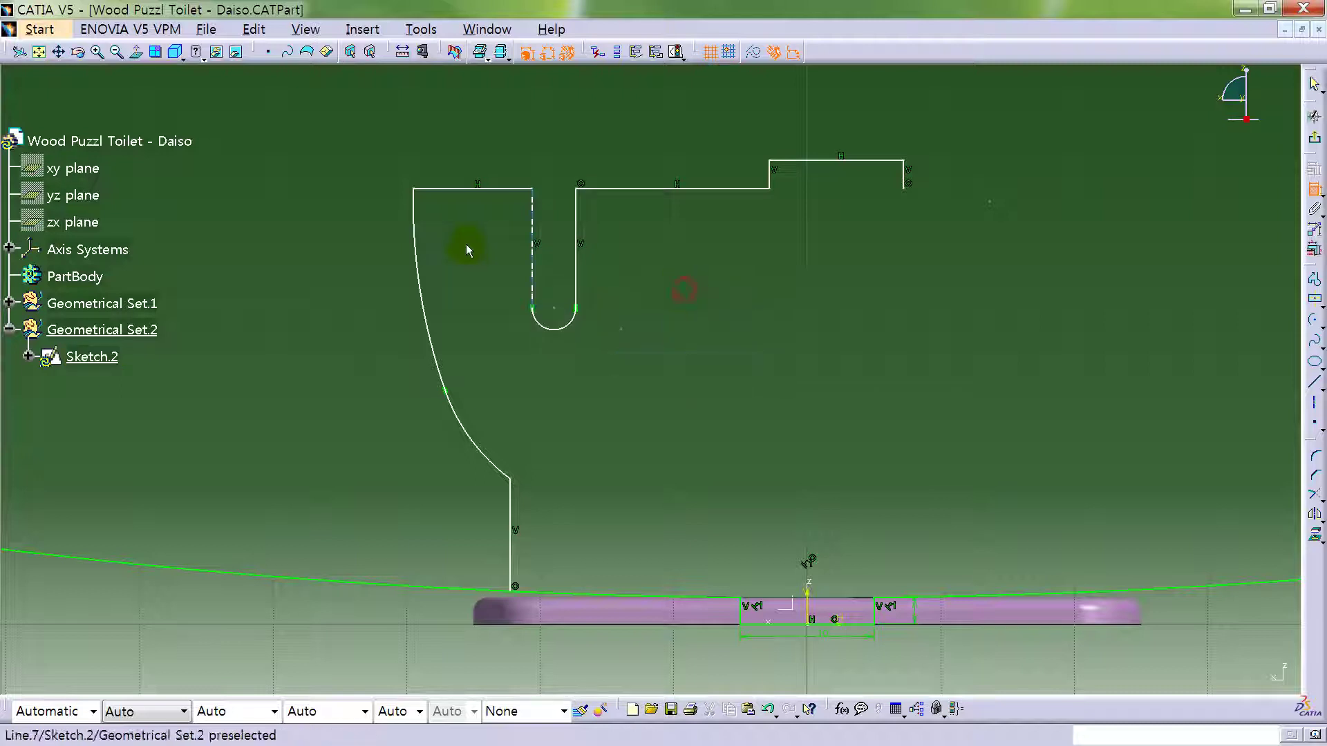
click(532, 208)
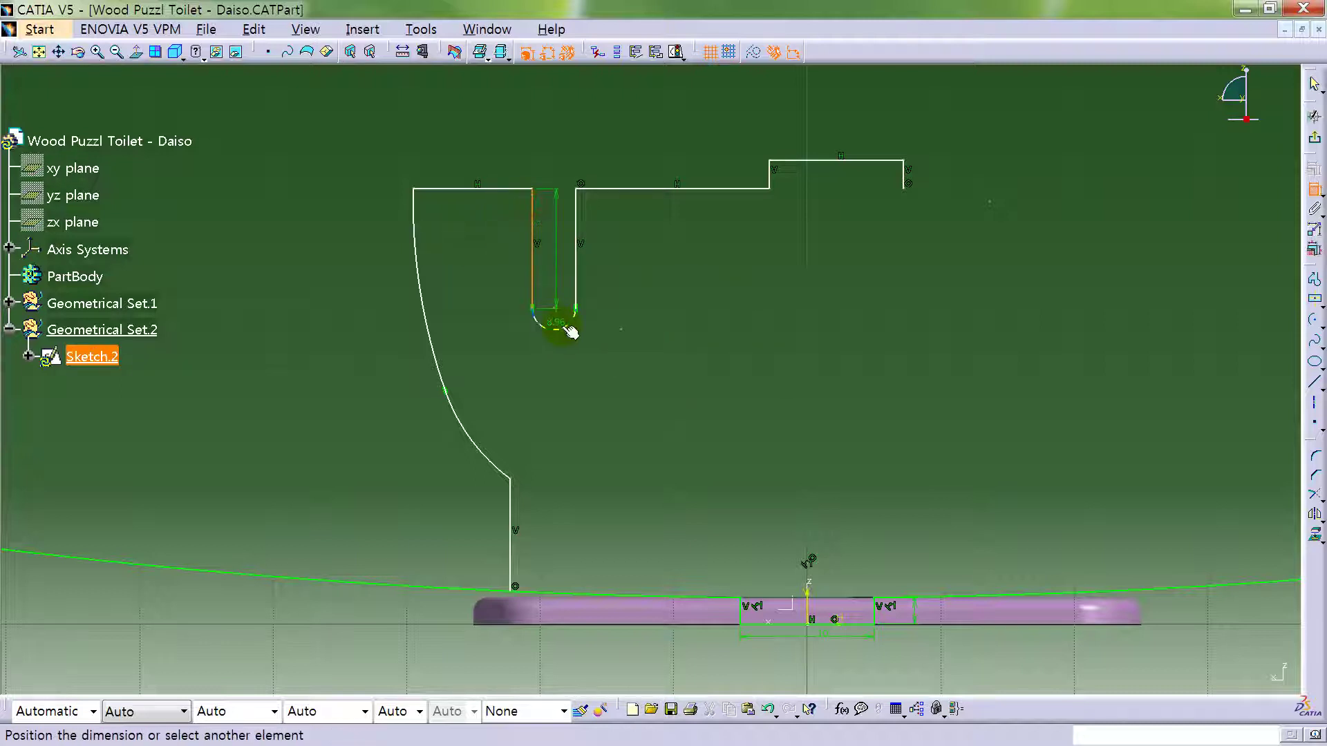
click(1106, 280)
click(1315, 197)
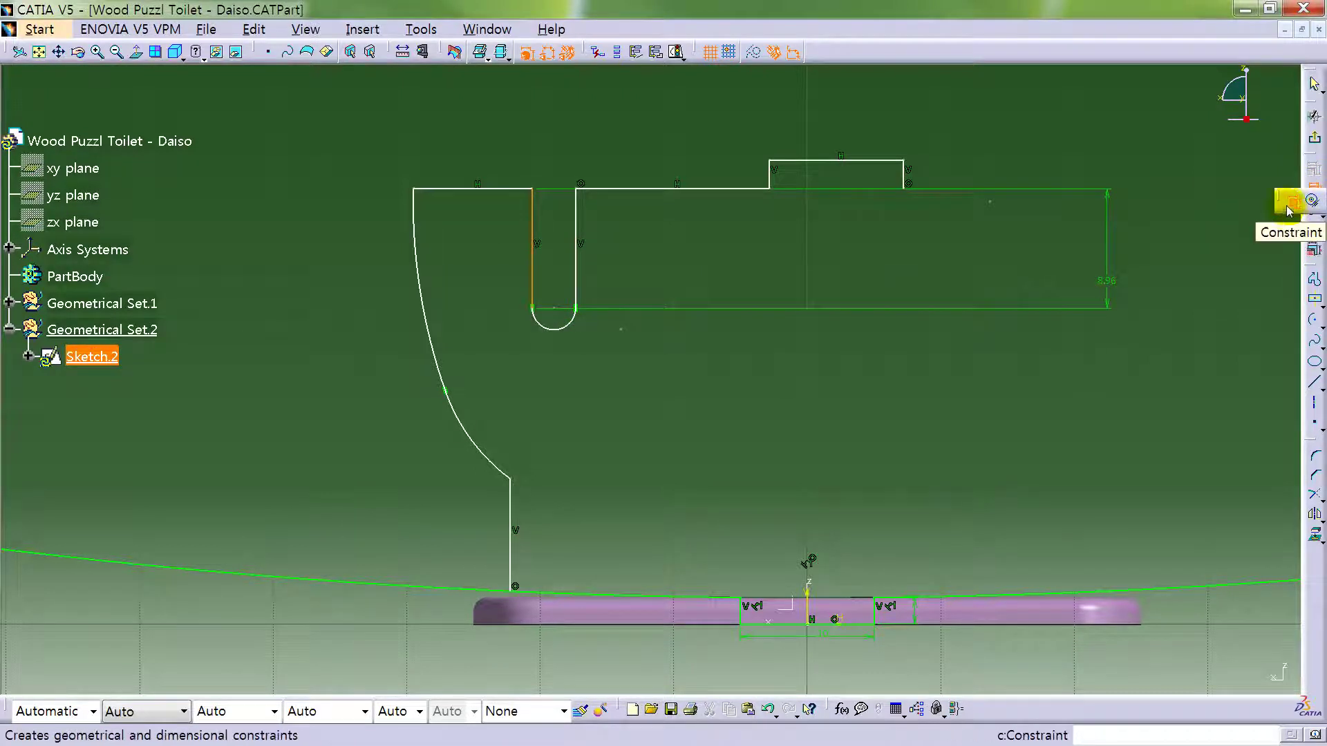
click(1291, 206)
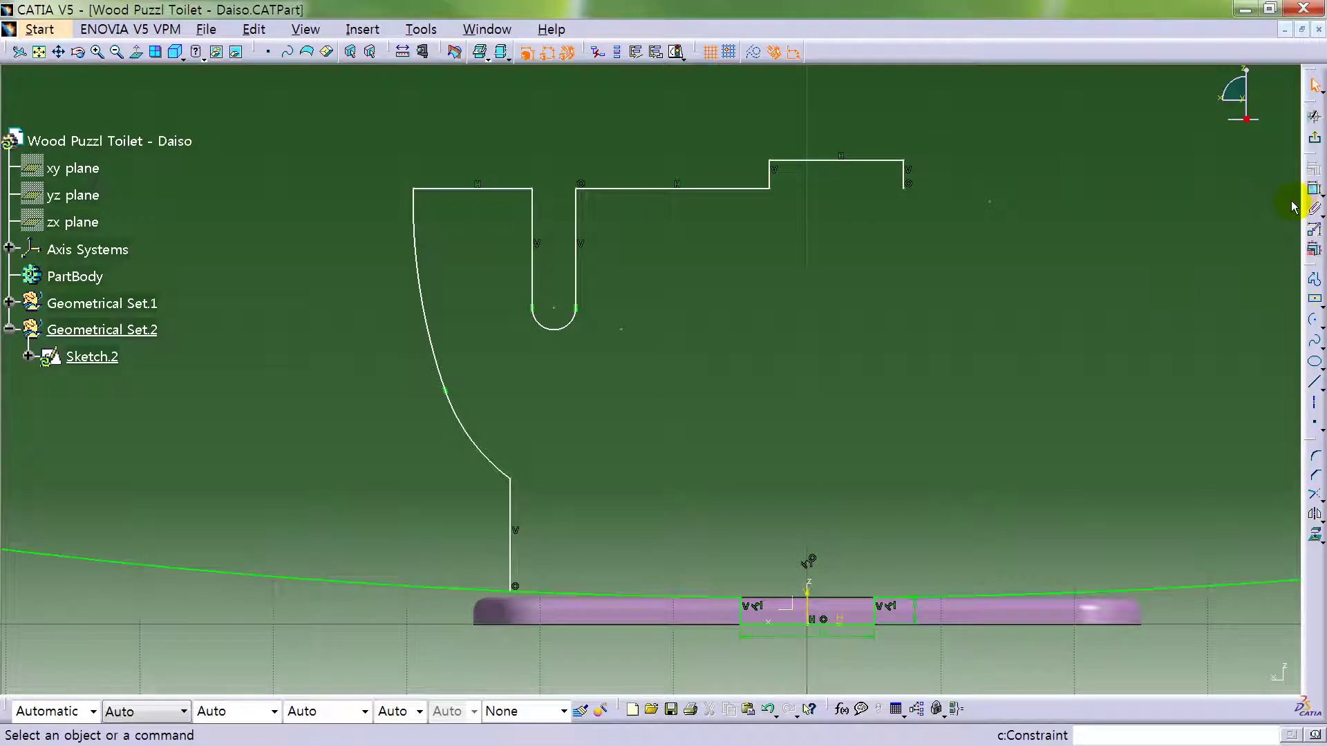
- Mirror the U-shaped slot's walls and rounded bottom, together with the adjoining horizontal top edge, about the vertical axis
click(691, 188)
ctrl+click(577, 216)
ctrl+click(570, 329)
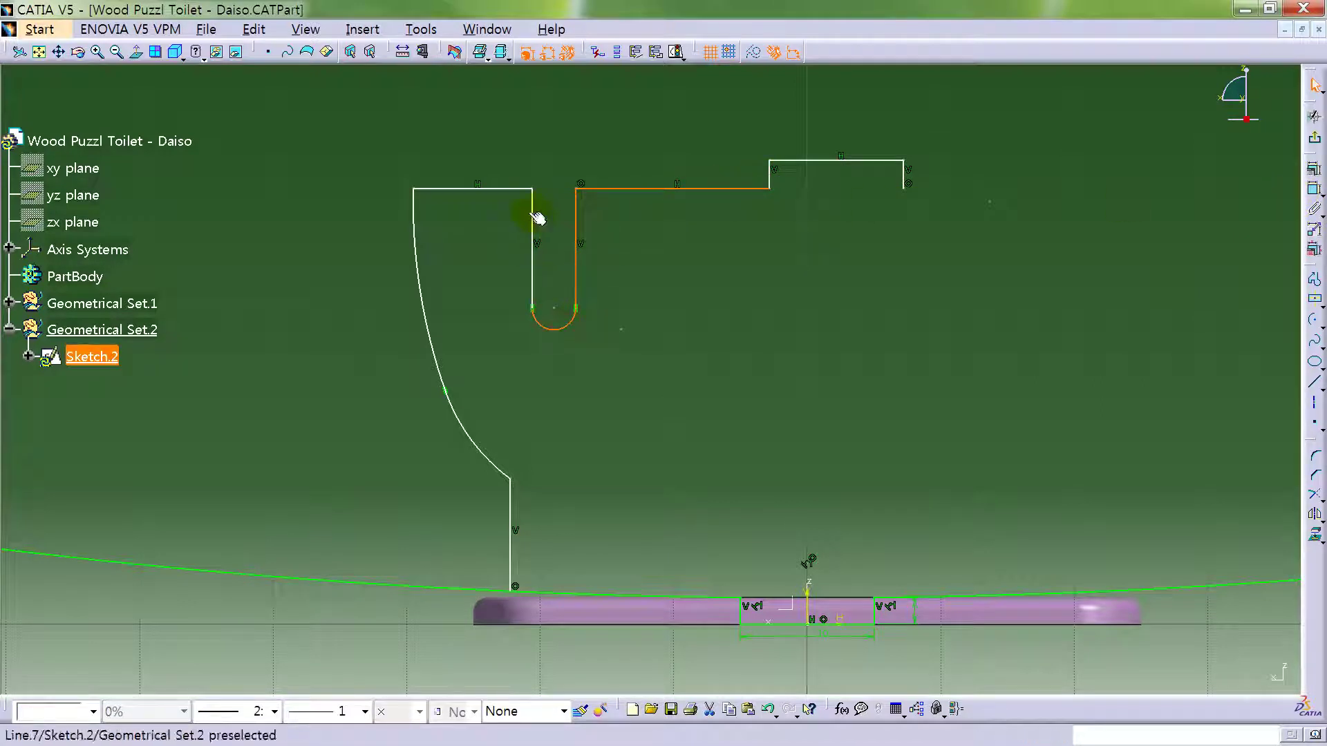
ctrl+click(533, 213)
click(1315, 517)
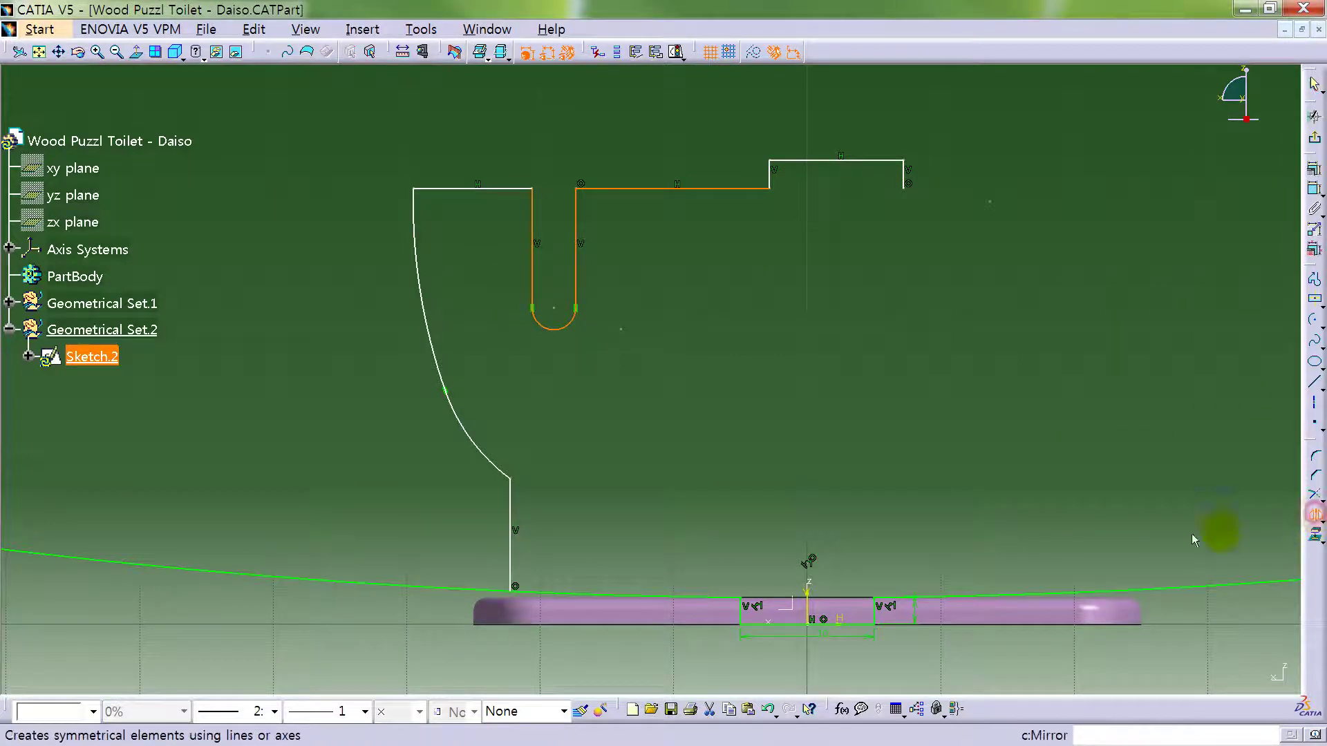
click(807, 604)
- Constrain the two vertical walls of the raised top tab symmetric about the vertical axis
mouse_move(925, 421)
middle_down()
mouse_move(859, 377)
mouse_move(894, 428)
middle_up()
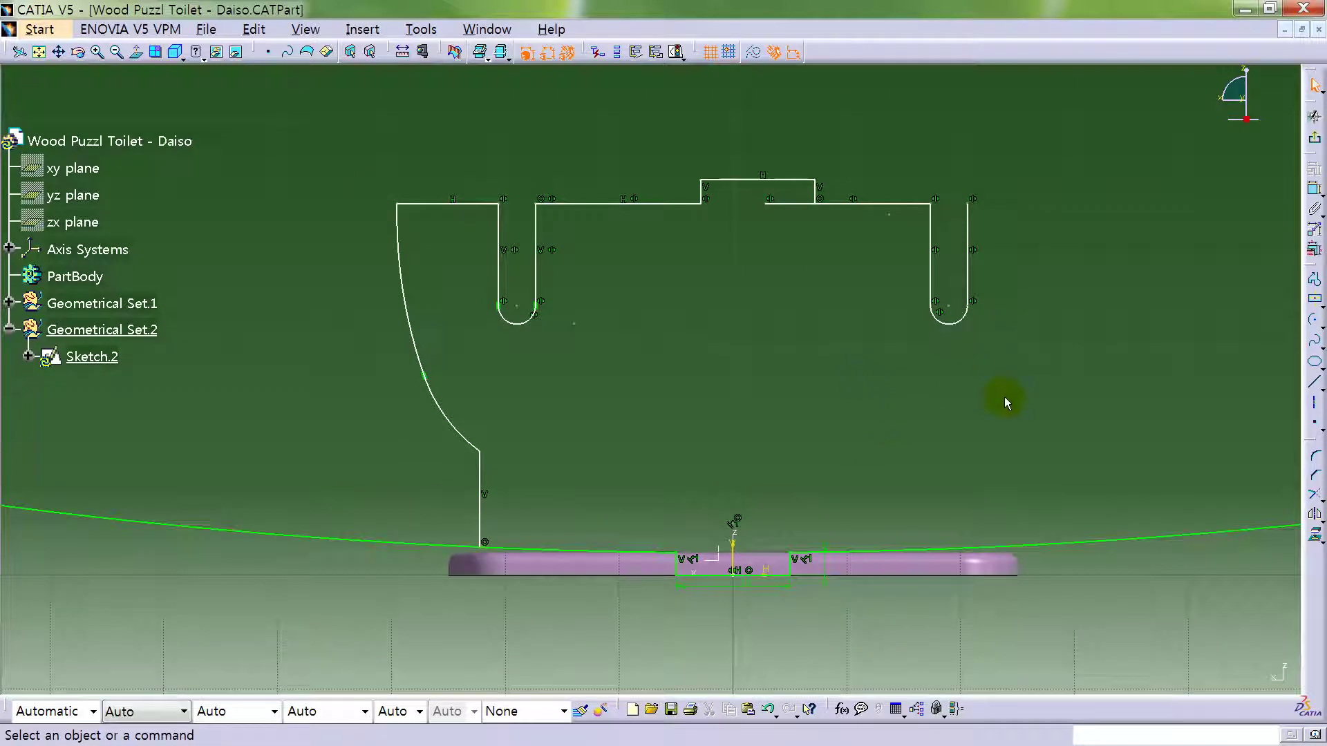
click(1314, 188)
click(816, 197)
click(706, 194)
right_click(781, 139)
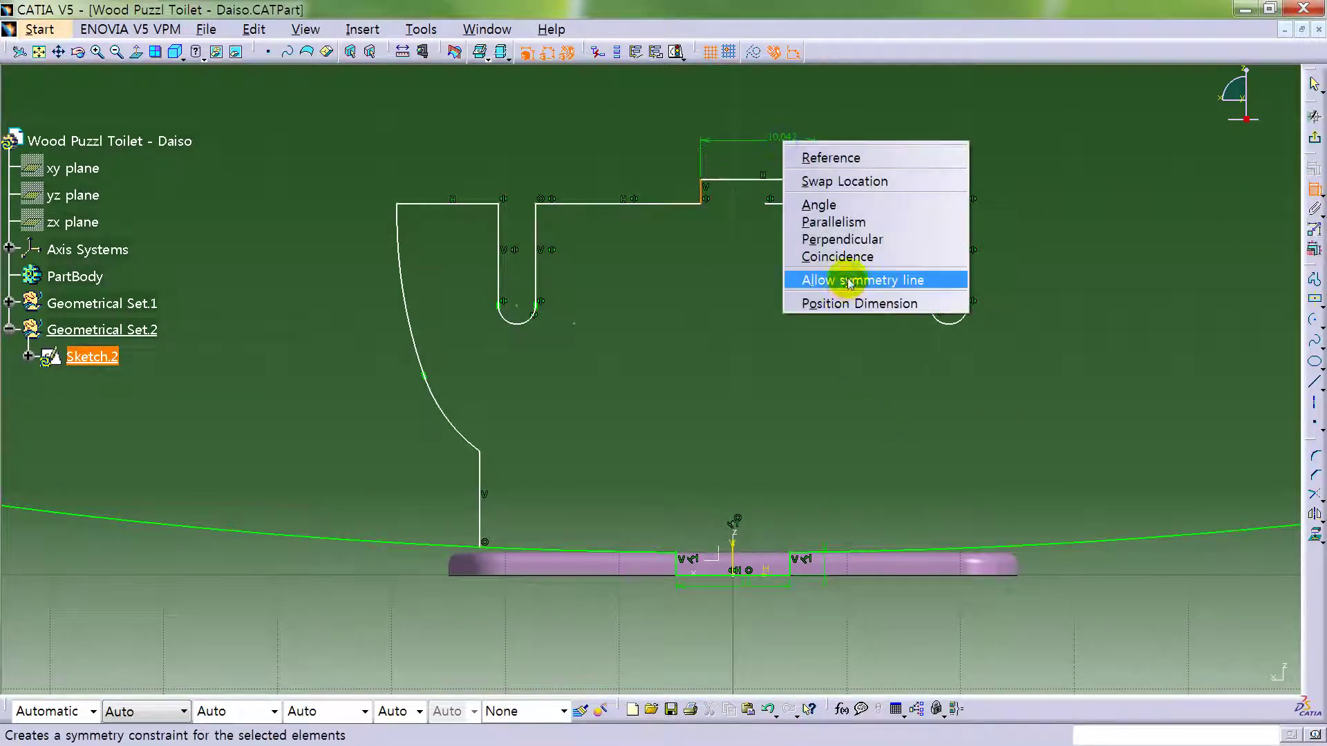
click(853, 281)
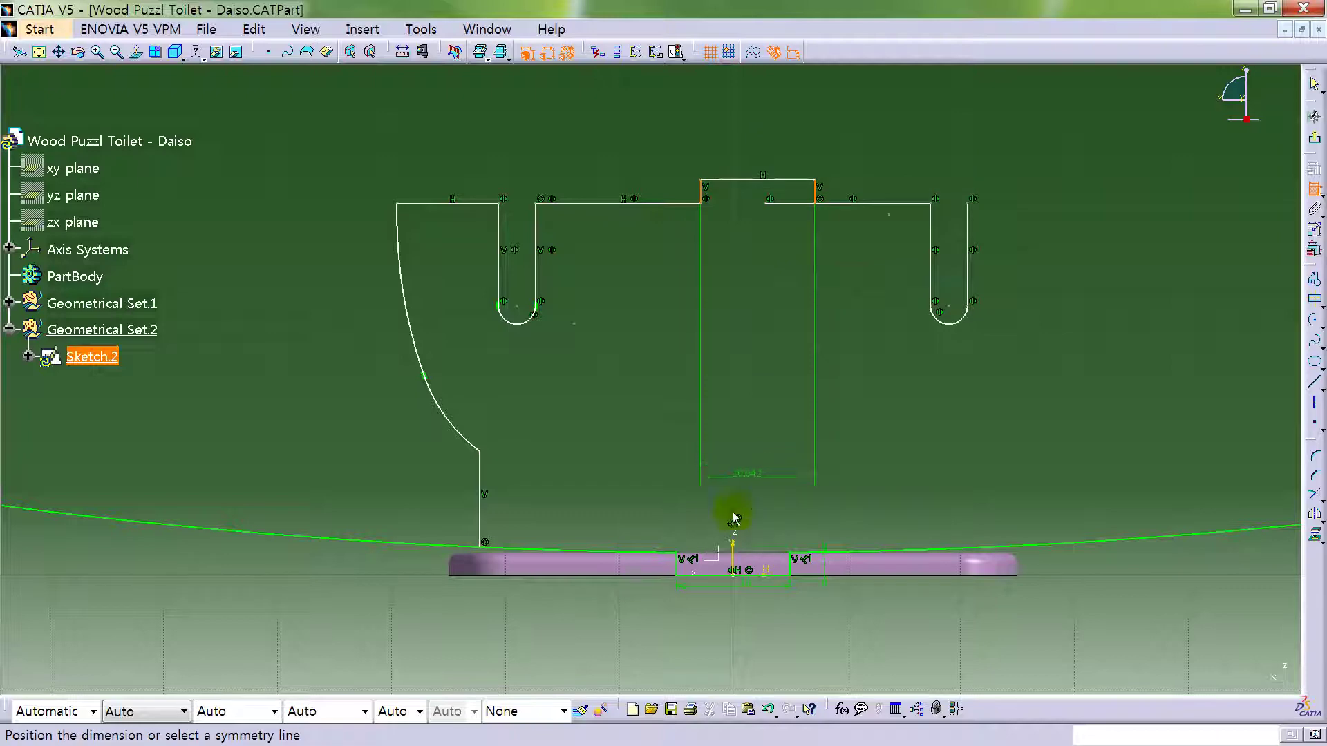
click(737, 550)
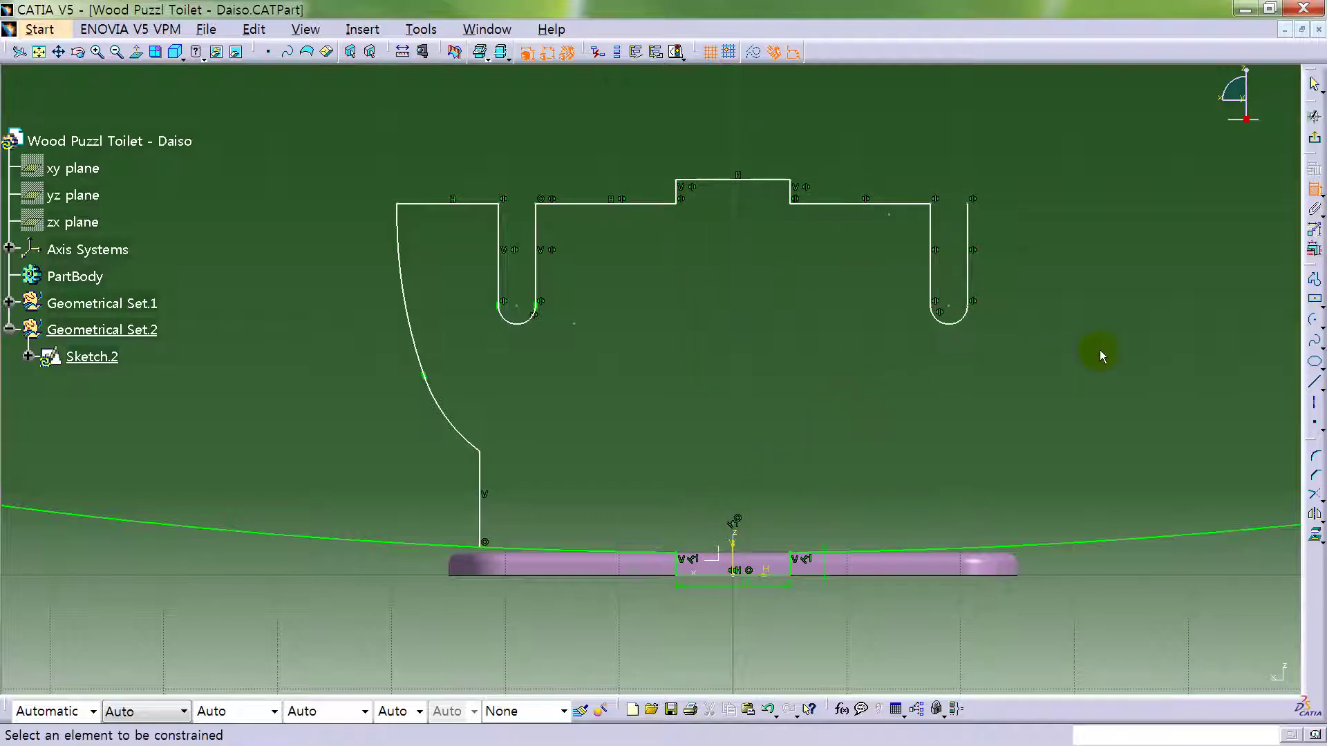
click(1313, 493)
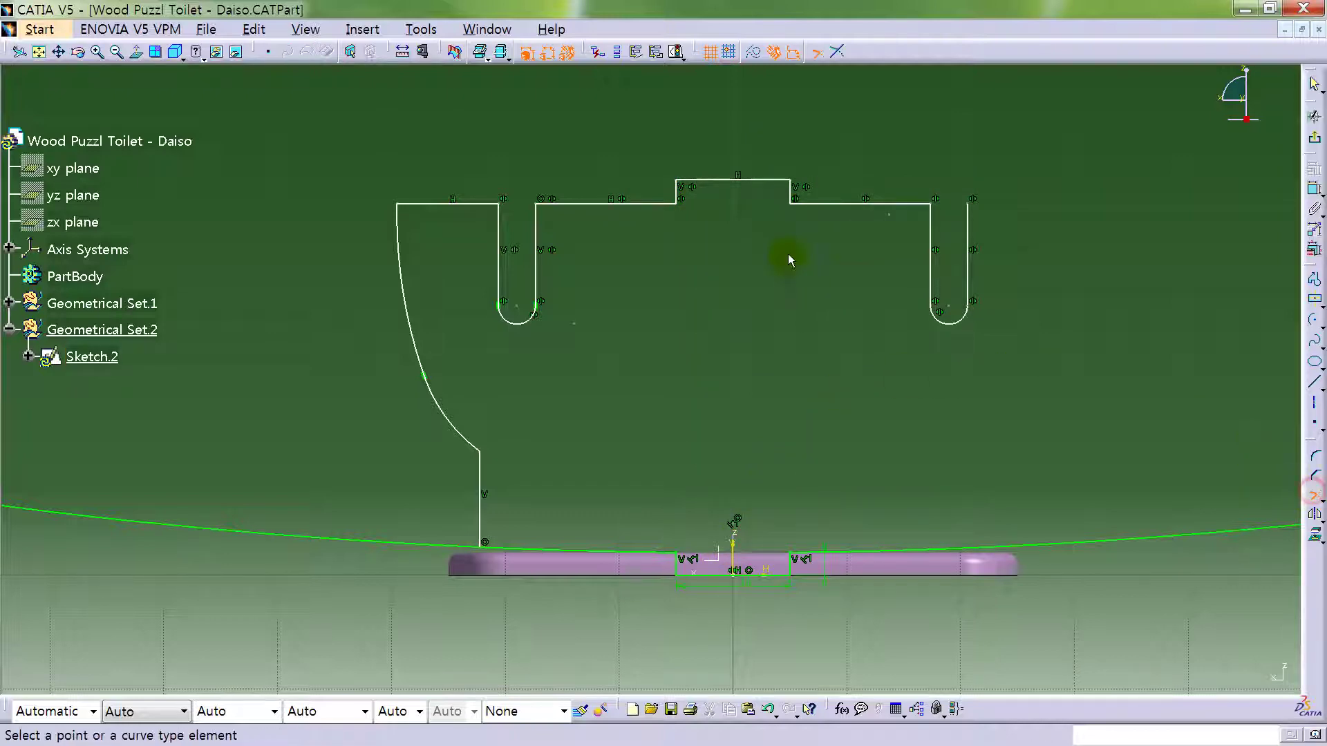
click(1125, 154)
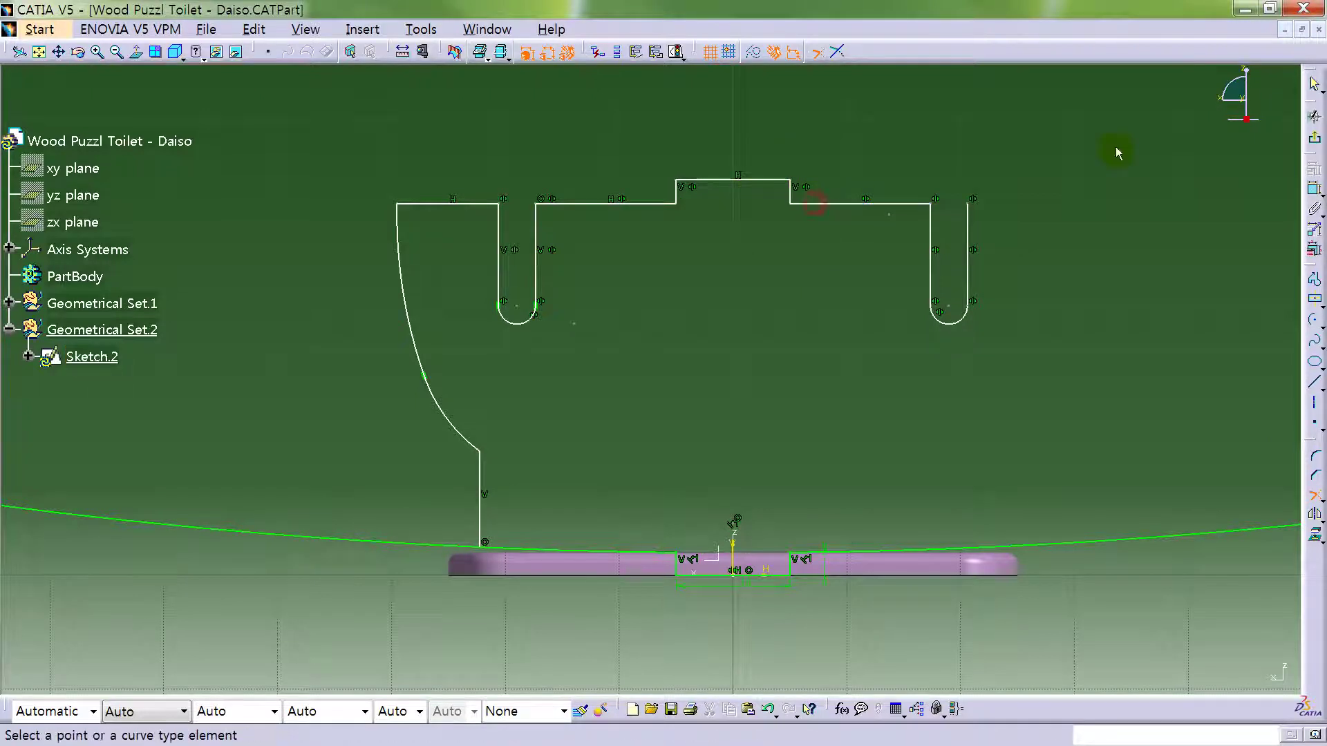
- Draw an arc from the mirrored slot's outer wall to about H 27.8, V 24 mm, continued by a tangent arc down to the bottom arc
click(1314, 279)
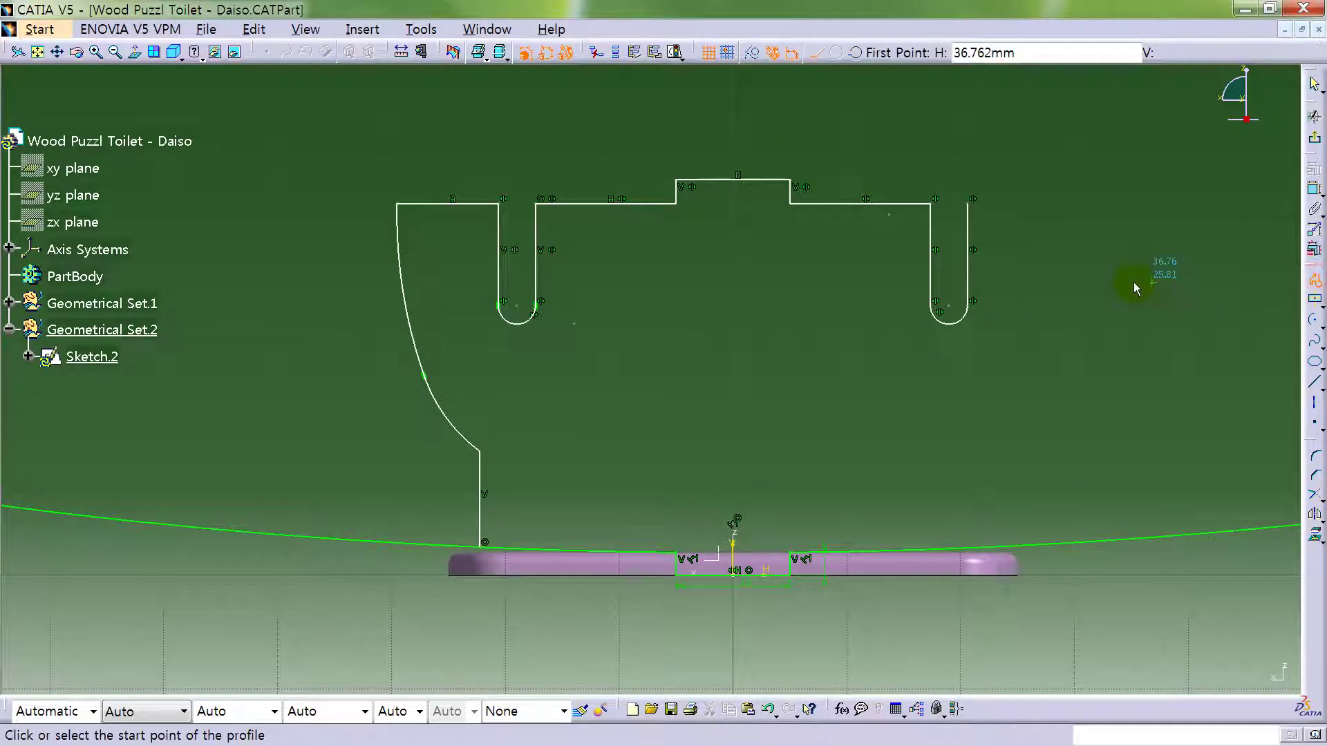
click(972, 205)
click(1005, 216)
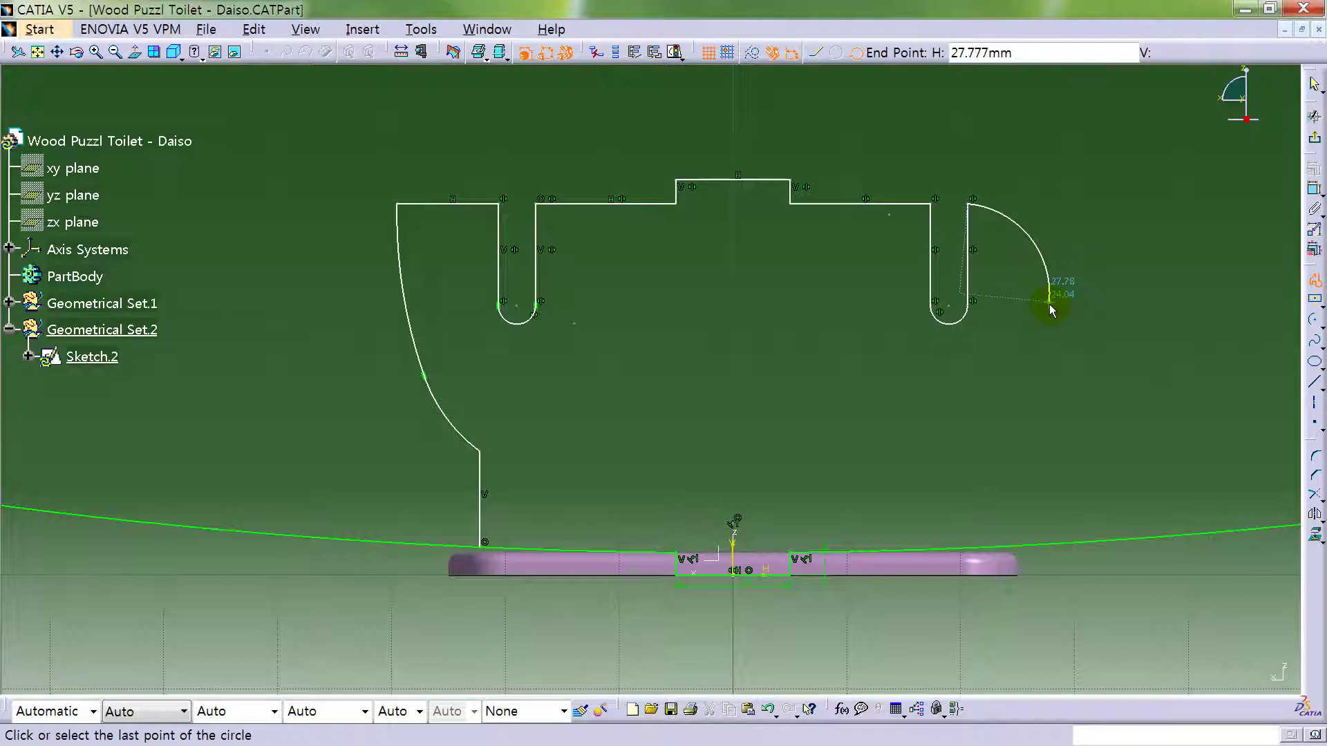
click(1048, 296)
drag(1048, 295, 1031, 447)
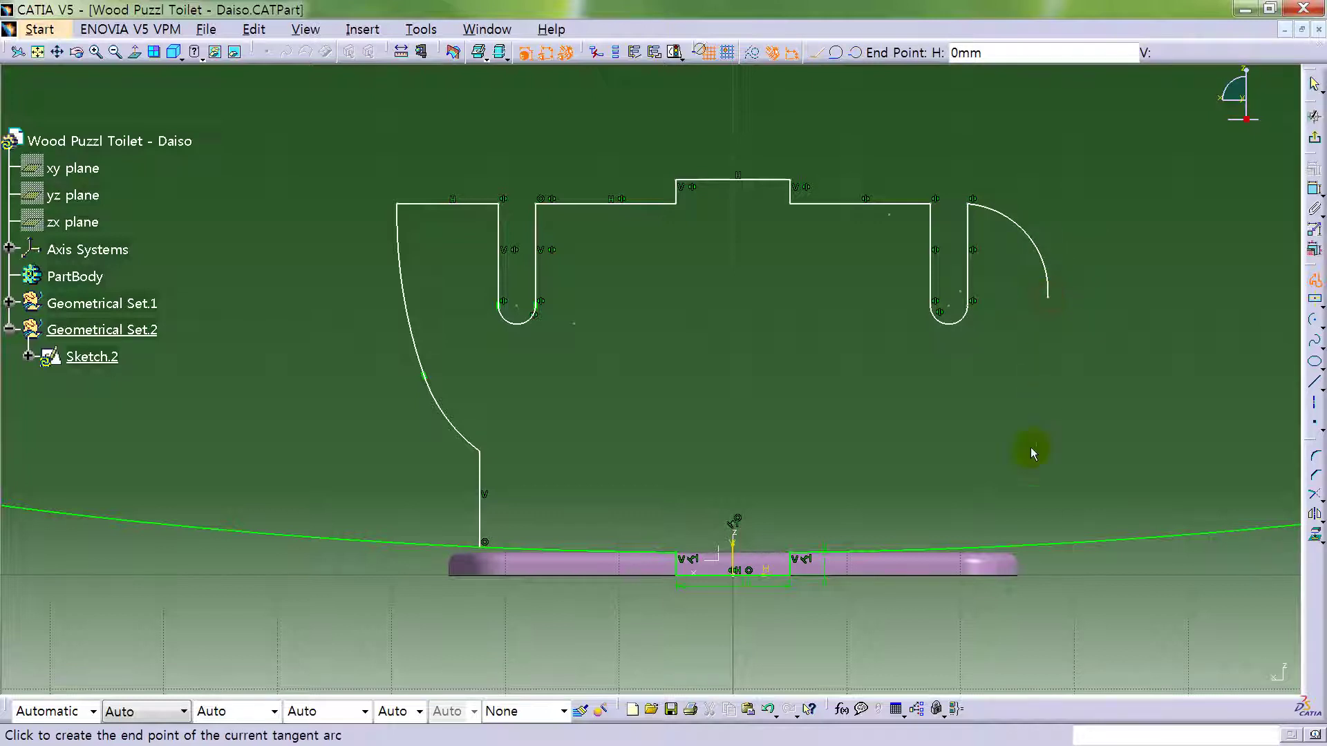
click(1010, 545)
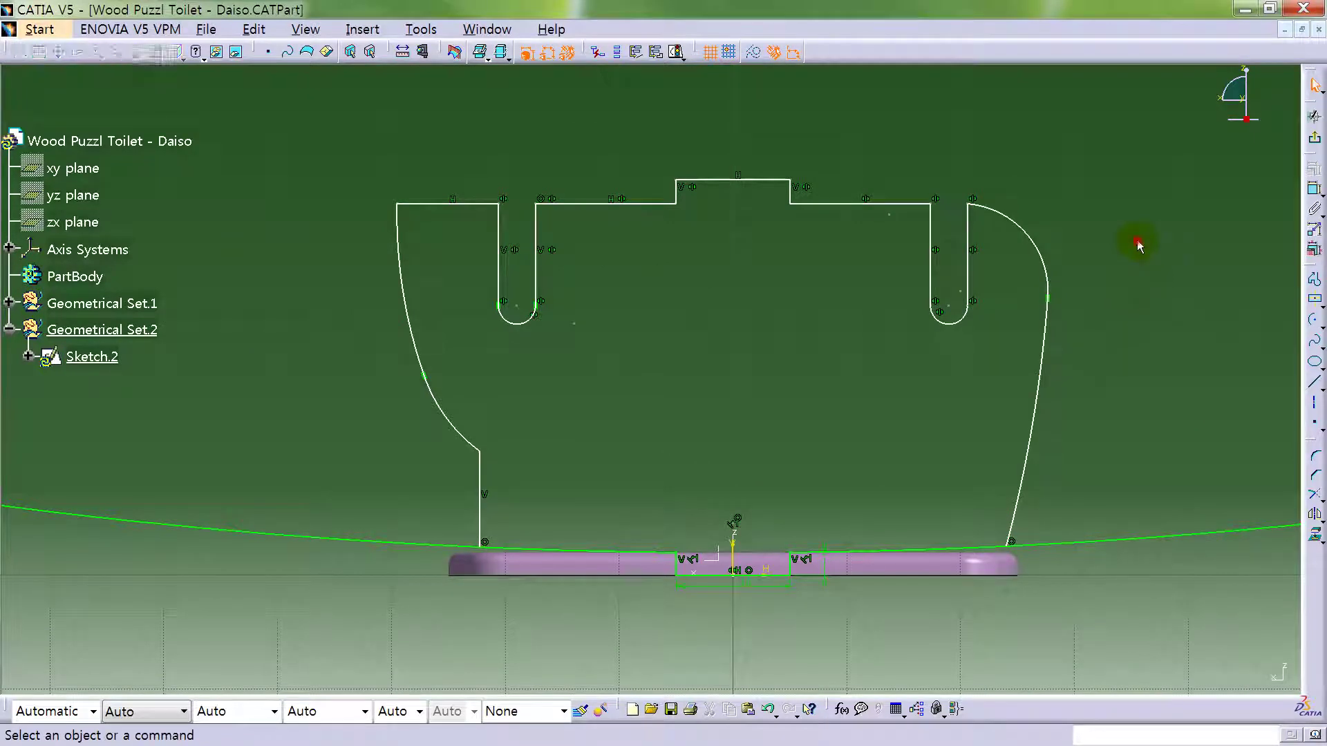
- Constrain the rounded bottom of the original U-slot to a 1 mm radius
click(1314, 188)
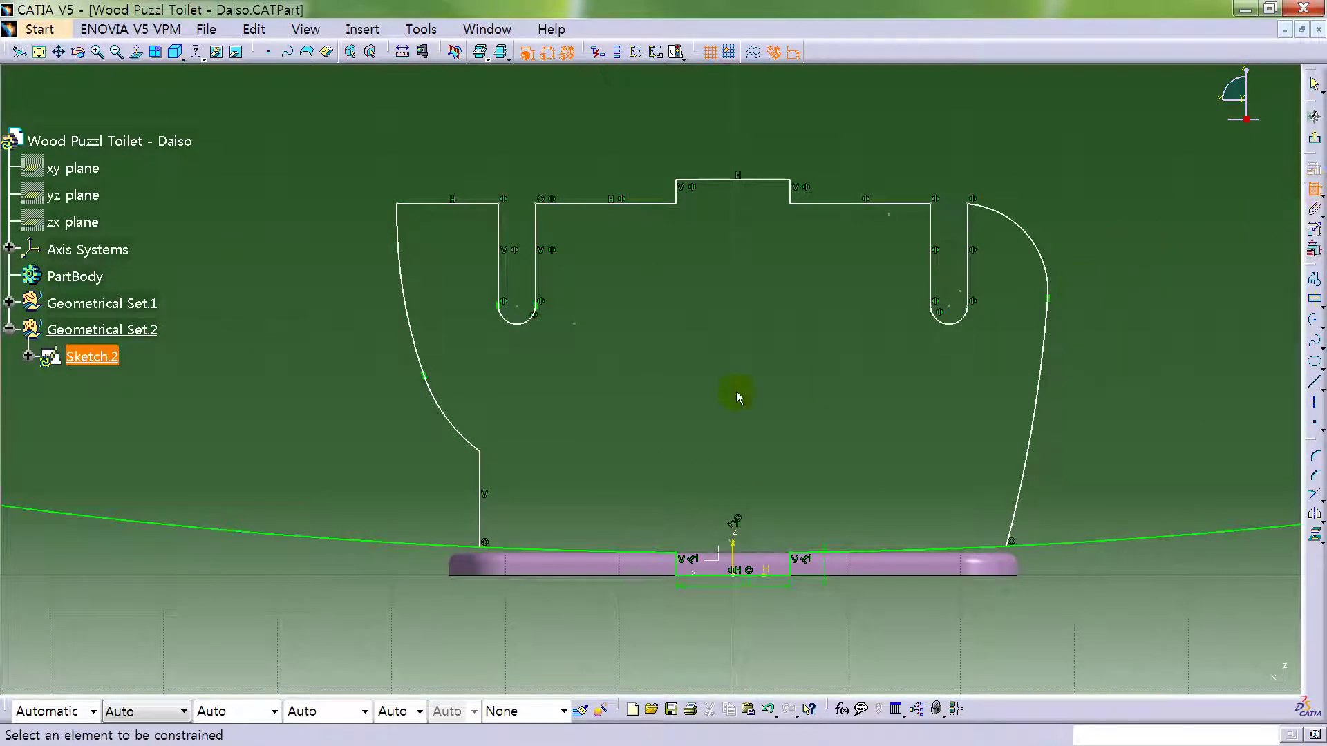
click(531, 328)
click(542, 335)
double_click(541, 332)
text(1.631mm)
key(Return)
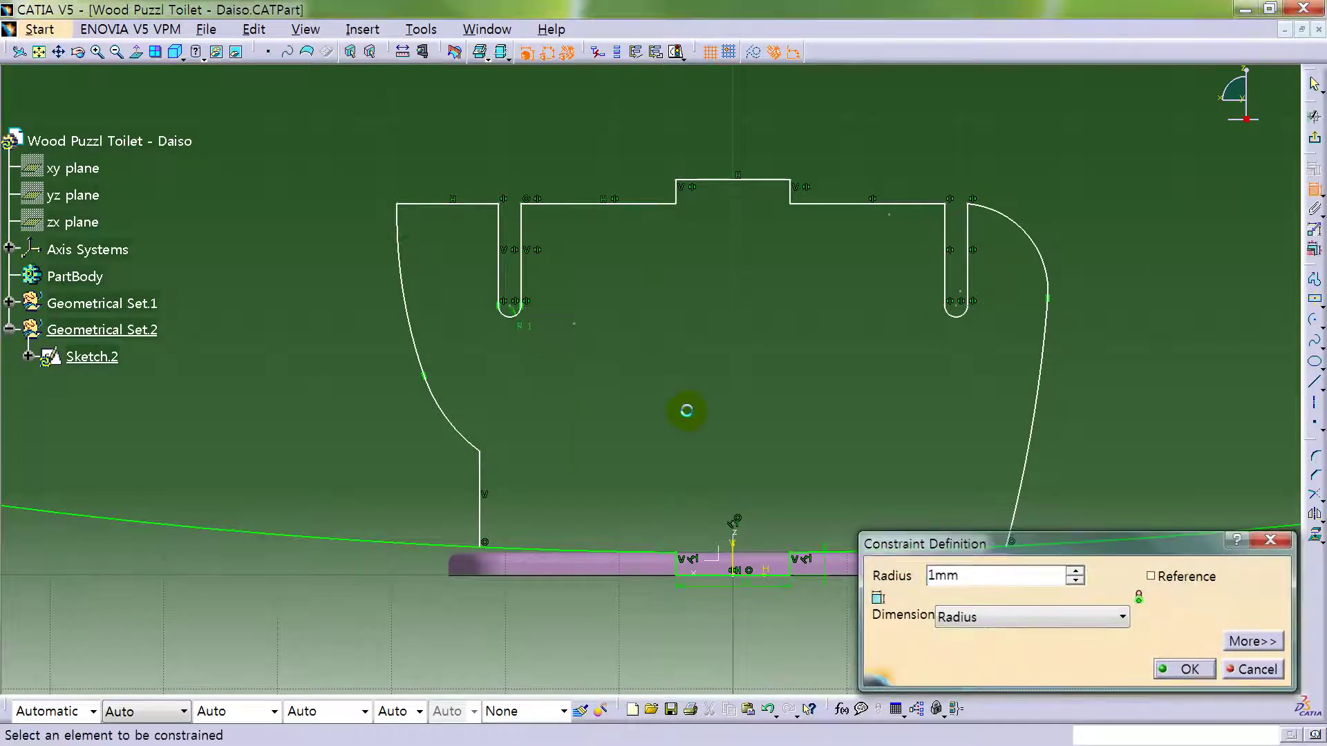
- Dimension the distance between the outer walls of the two U-slots and set it to 36 mm
click(497, 229)
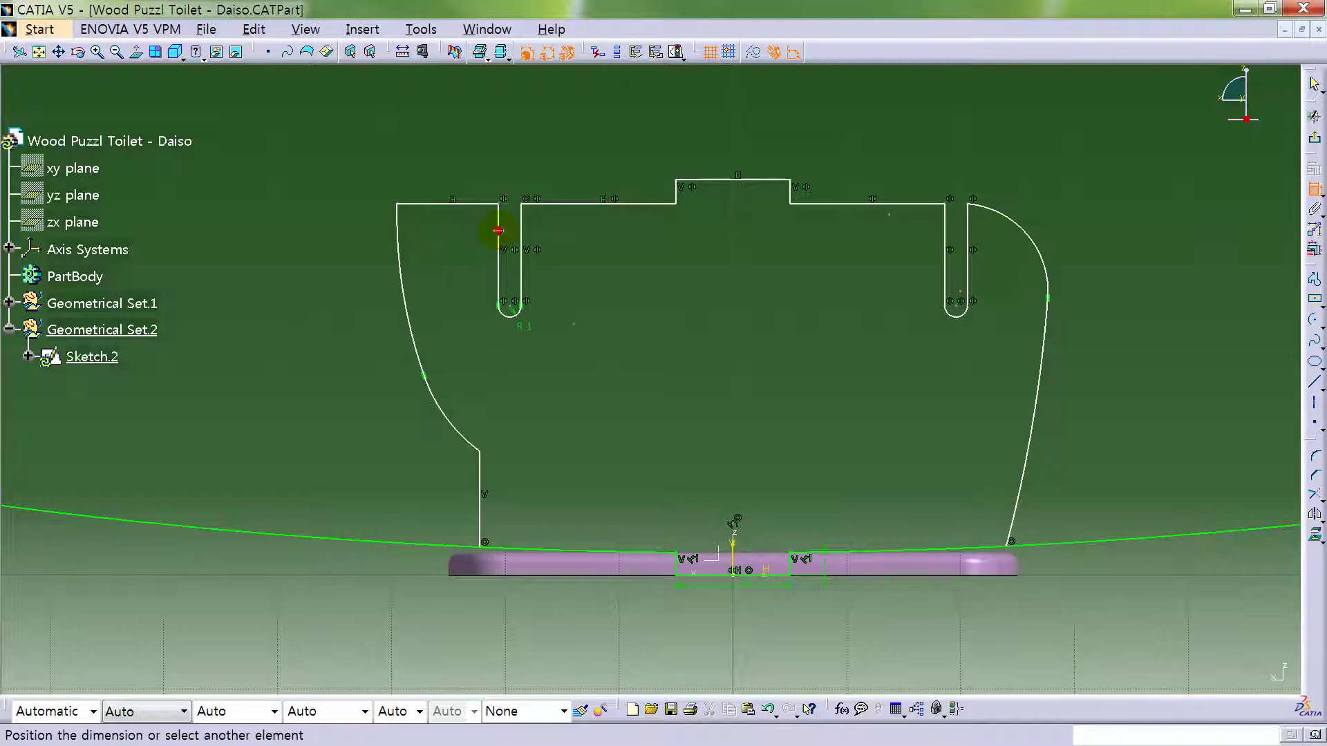
click(969, 221)
click(773, 126)
double_click(775, 125)
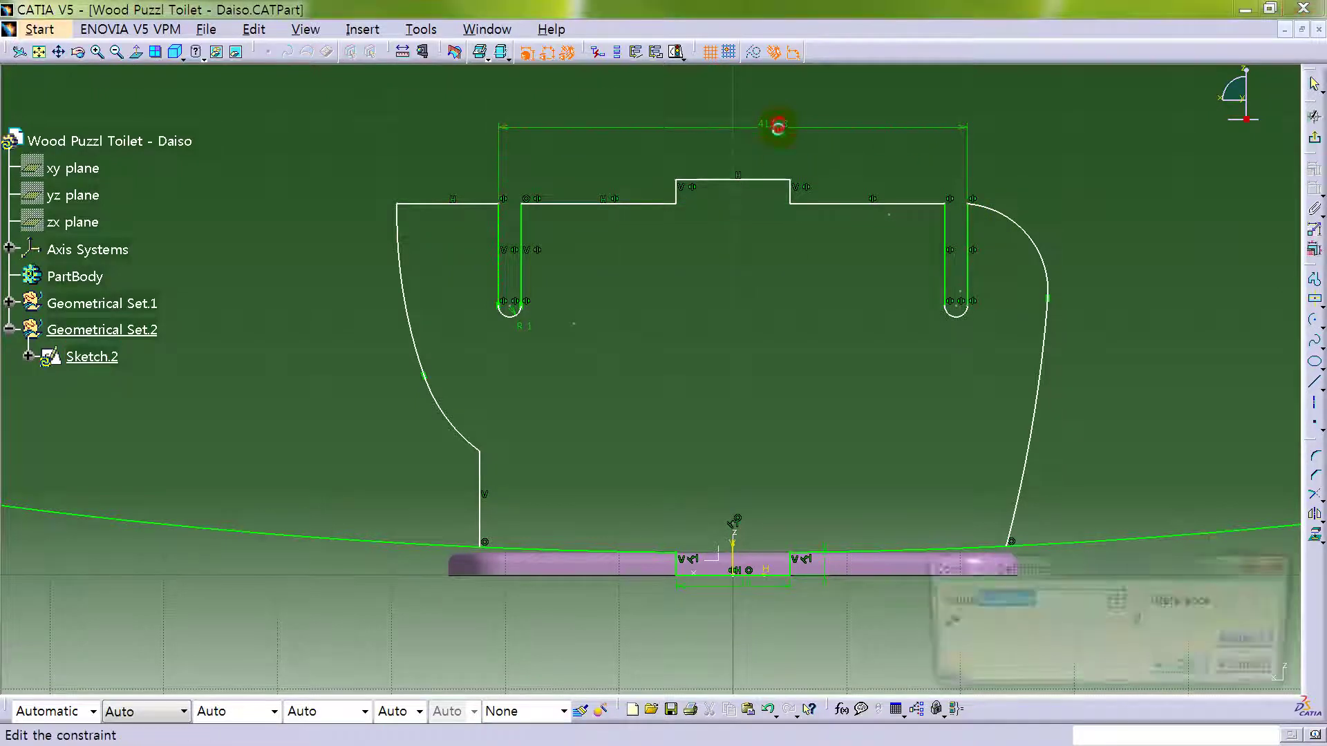
text(36)
key(Return)
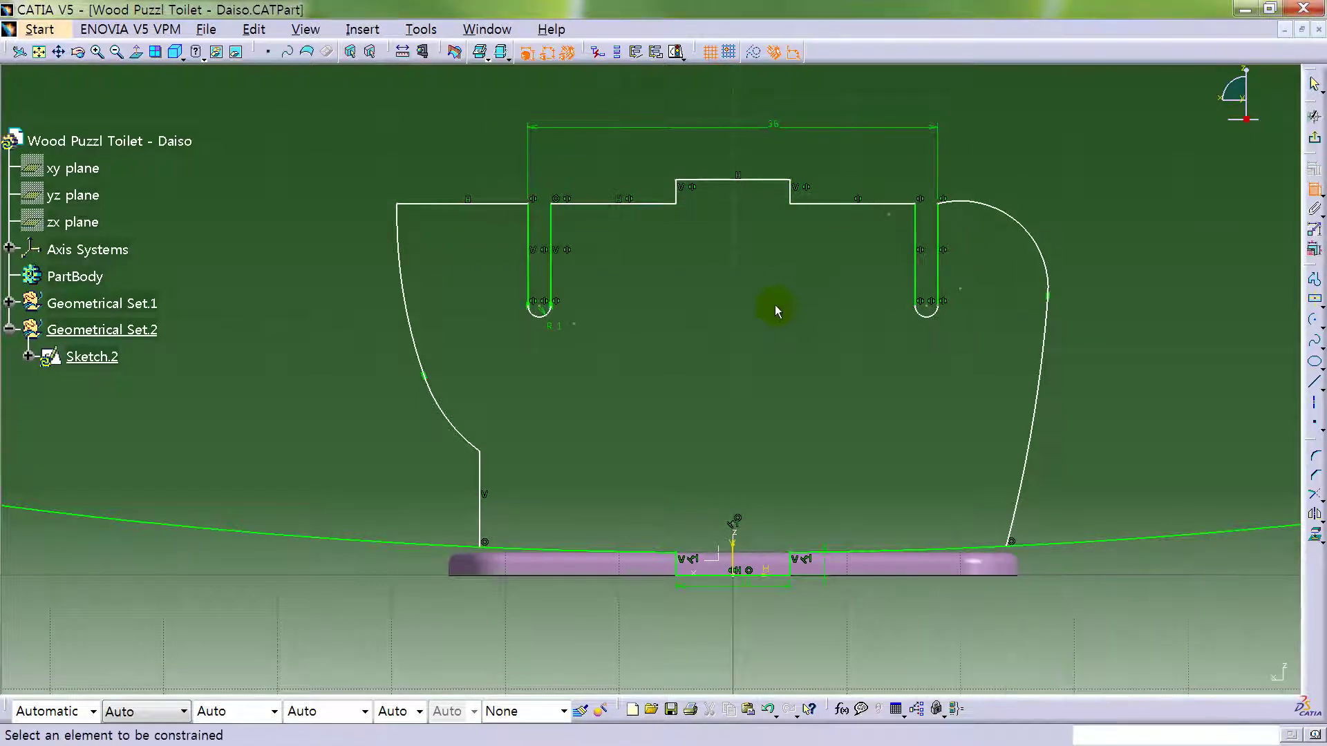
- Dimension the mirrored slot's depth from the horizontal top edge to its rounded bottom and set it to 10 mm
click(537, 316)
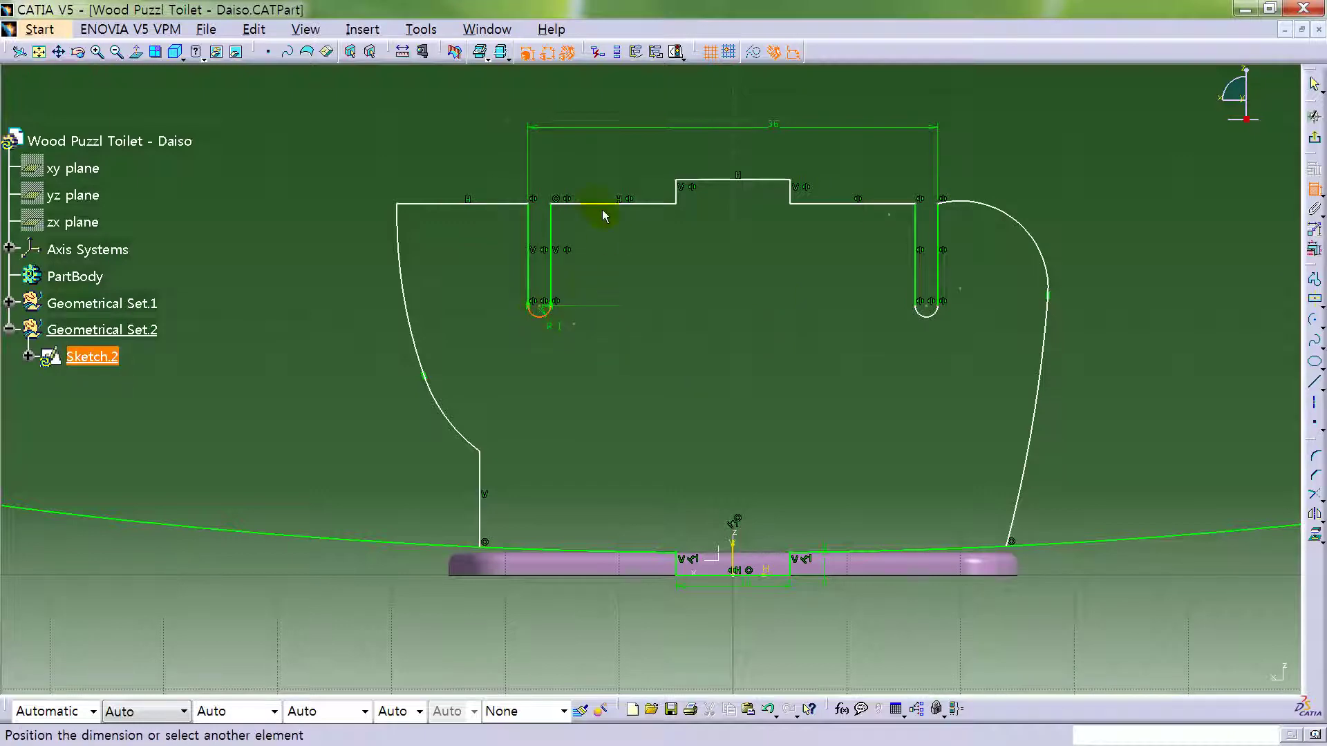
click(601, 205)
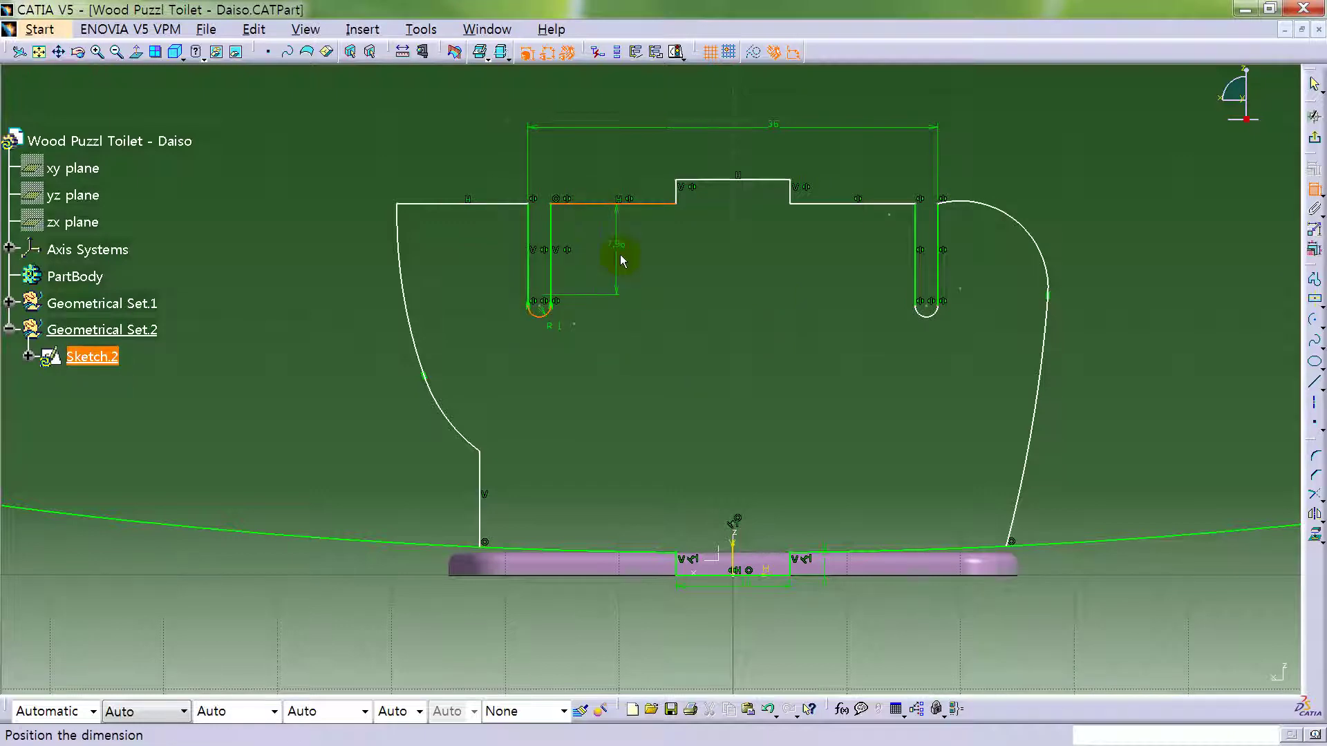
click(1314, 192)
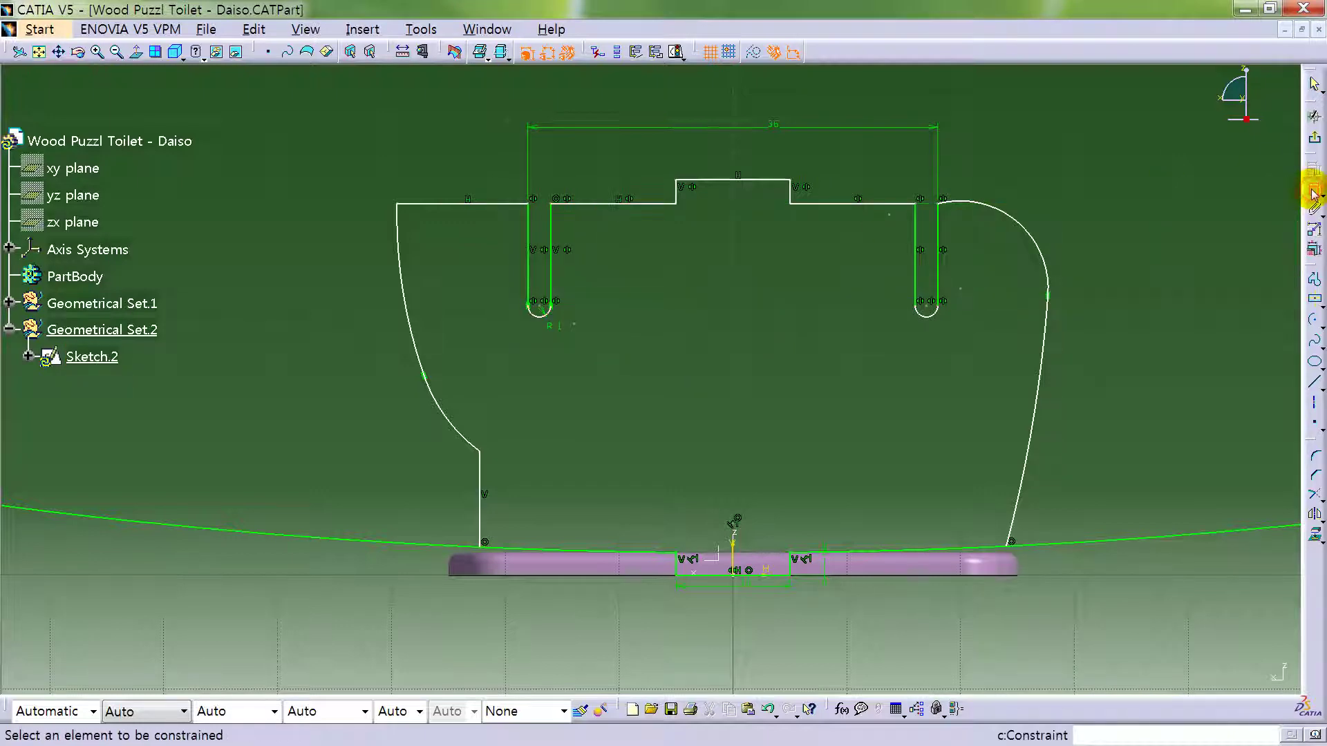
click(932, 319)
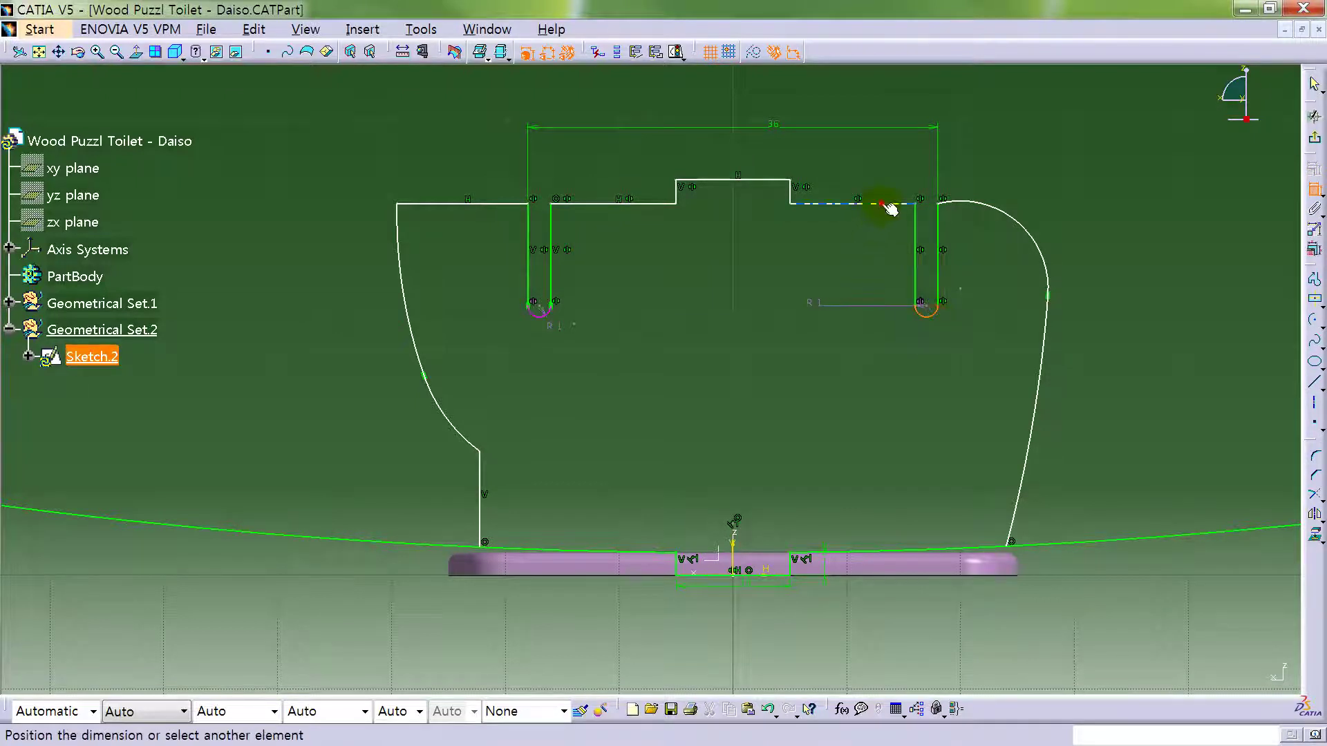
click(889, 208)
click(868, 283)
double_click(870, 276)
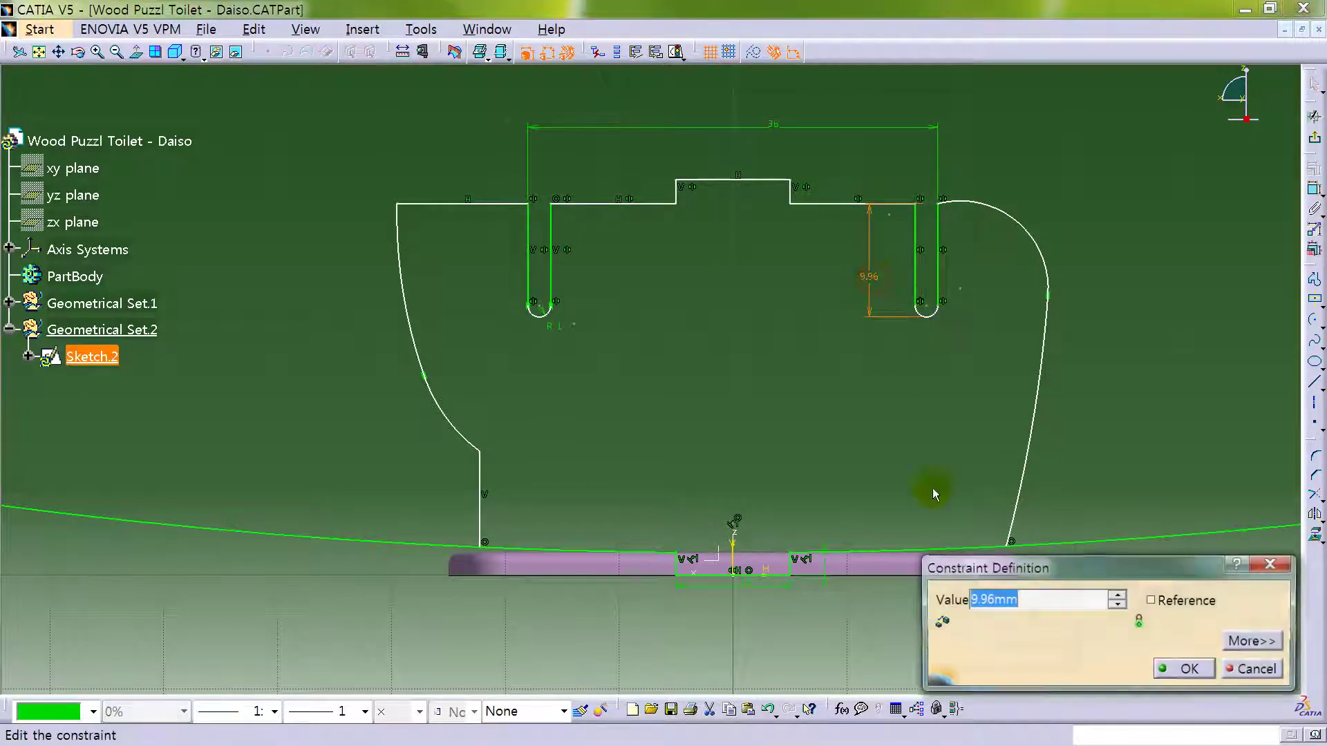
text(10)
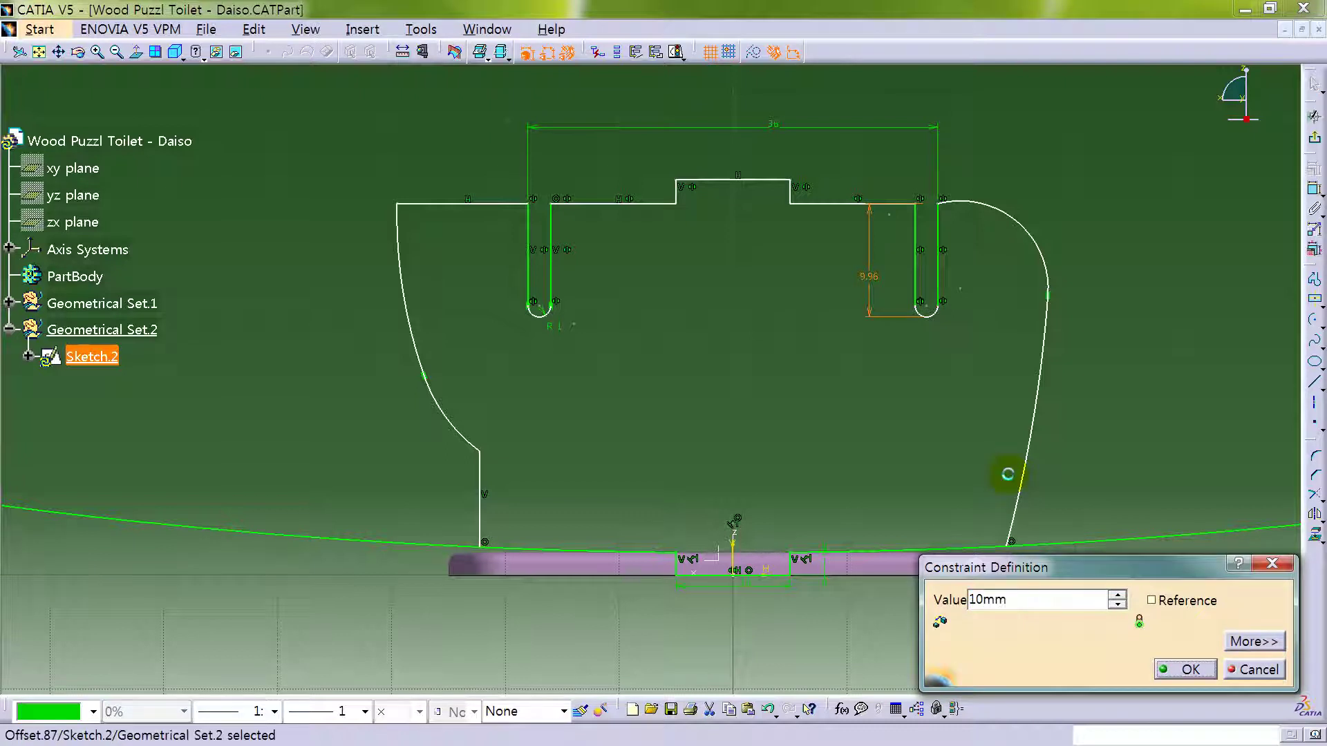
key(Return)
- Dimension the upper corner arc beside the mirrored slot with a 5 mm radius
click(1025, 222)
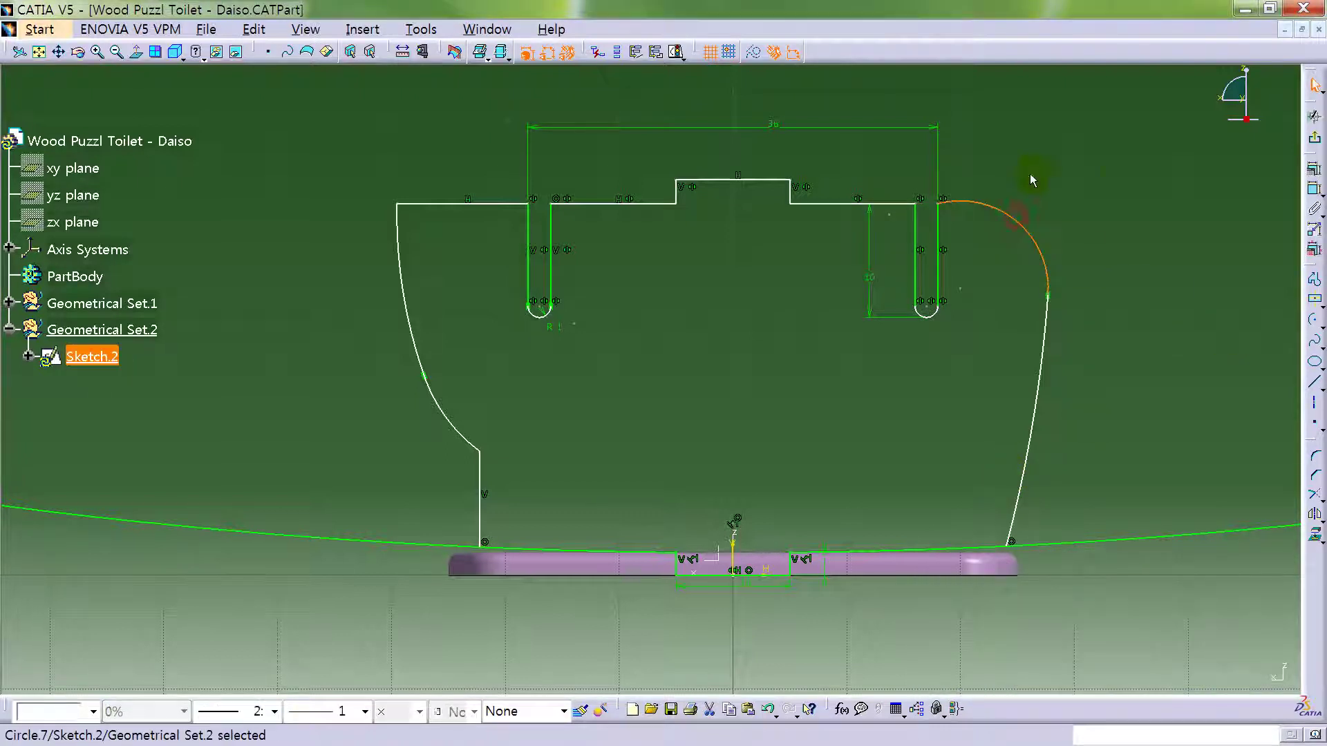
click(1311, 171)
click(1022, 172)
double_click(1016, 173)
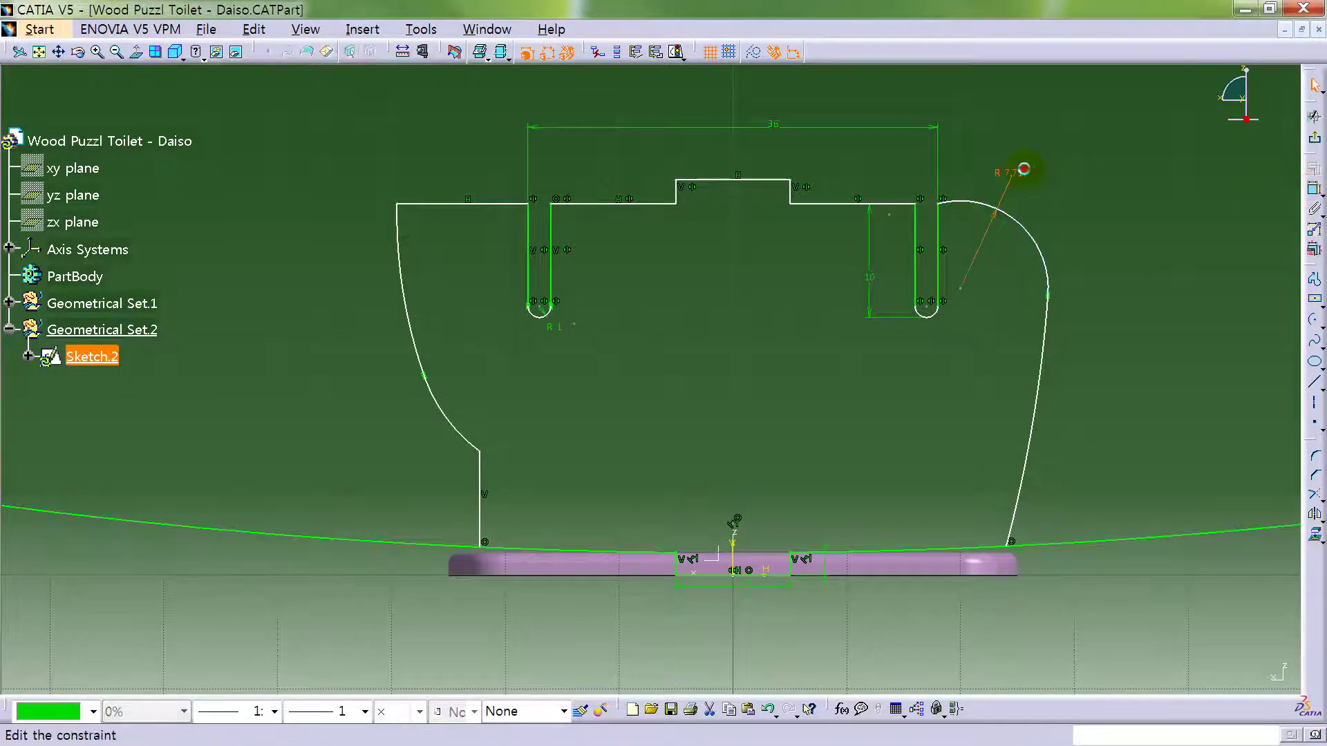
text(5)
key(Return)
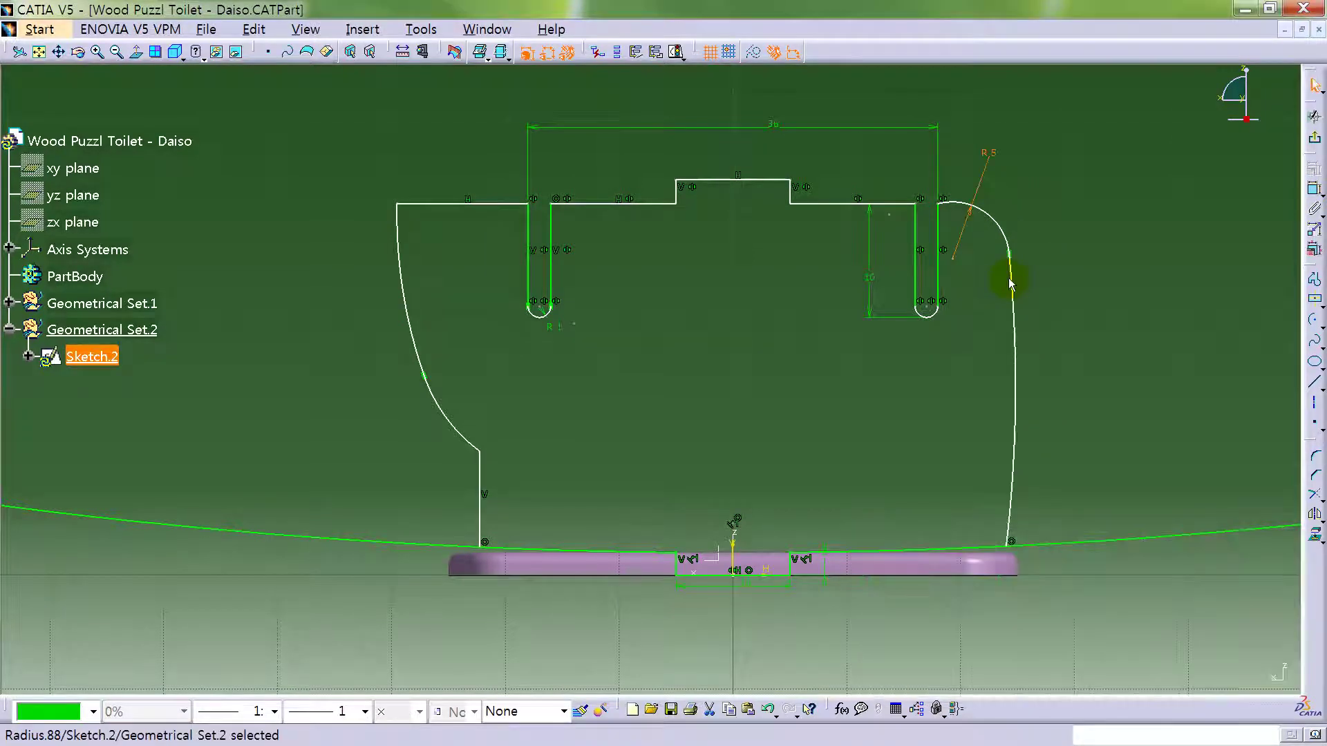
- Trim the bottom arc to the curved side and the opposite vertical line, and reposition the R 500 and bottom-tab width dimensions
click(1091, 391)
click(1315, 494)
click(1009, 488)
click(1009, 551)
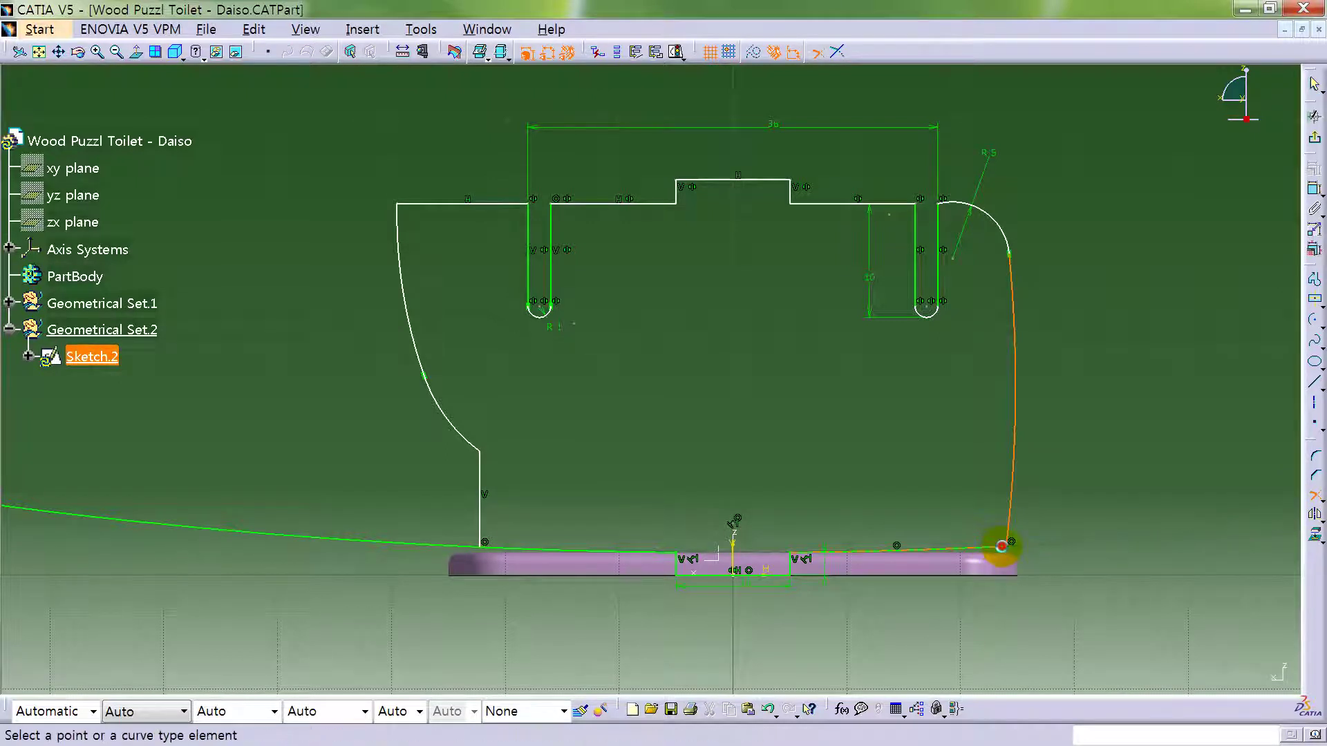
click(491, 542)
click(508, 545)
mouse_move(678, 519)
mouse_down()
mouse_move(607, 524)
mouse_move(607, 542)
mouse_up()
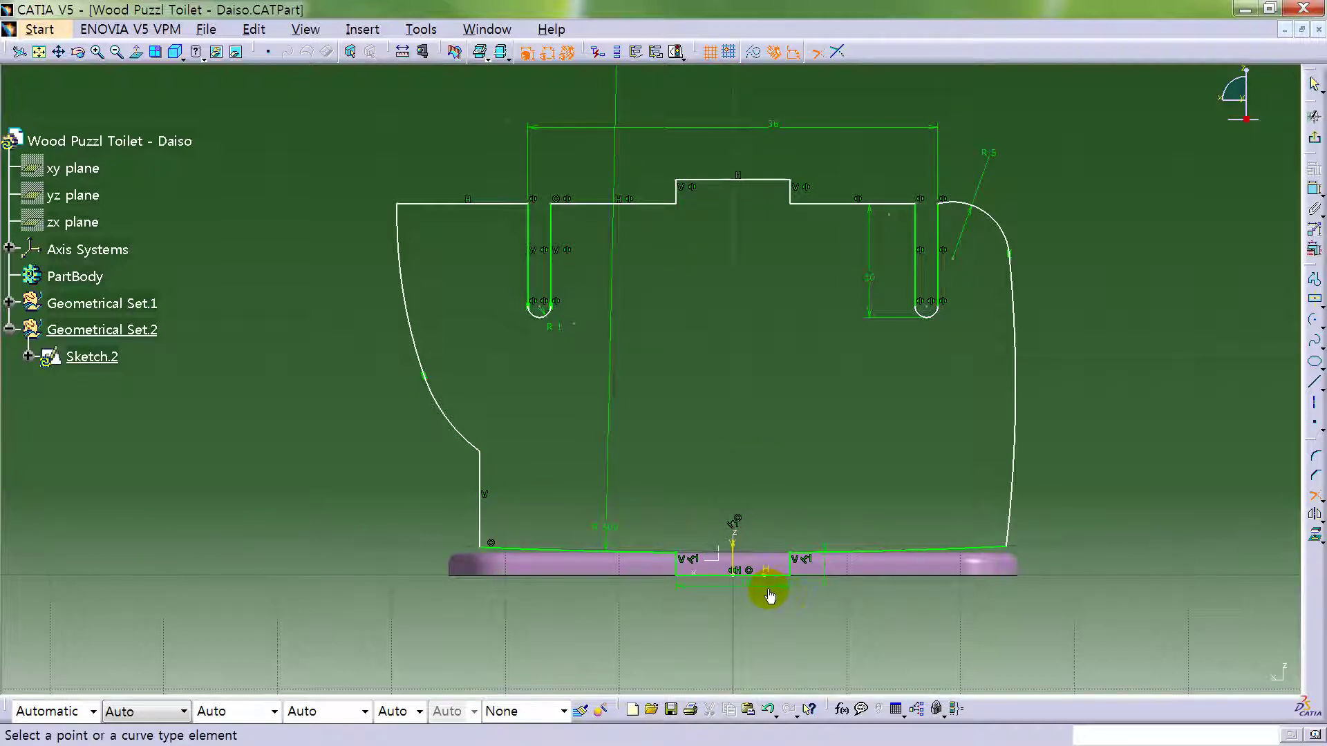
drag(767, 591, 765, 617)
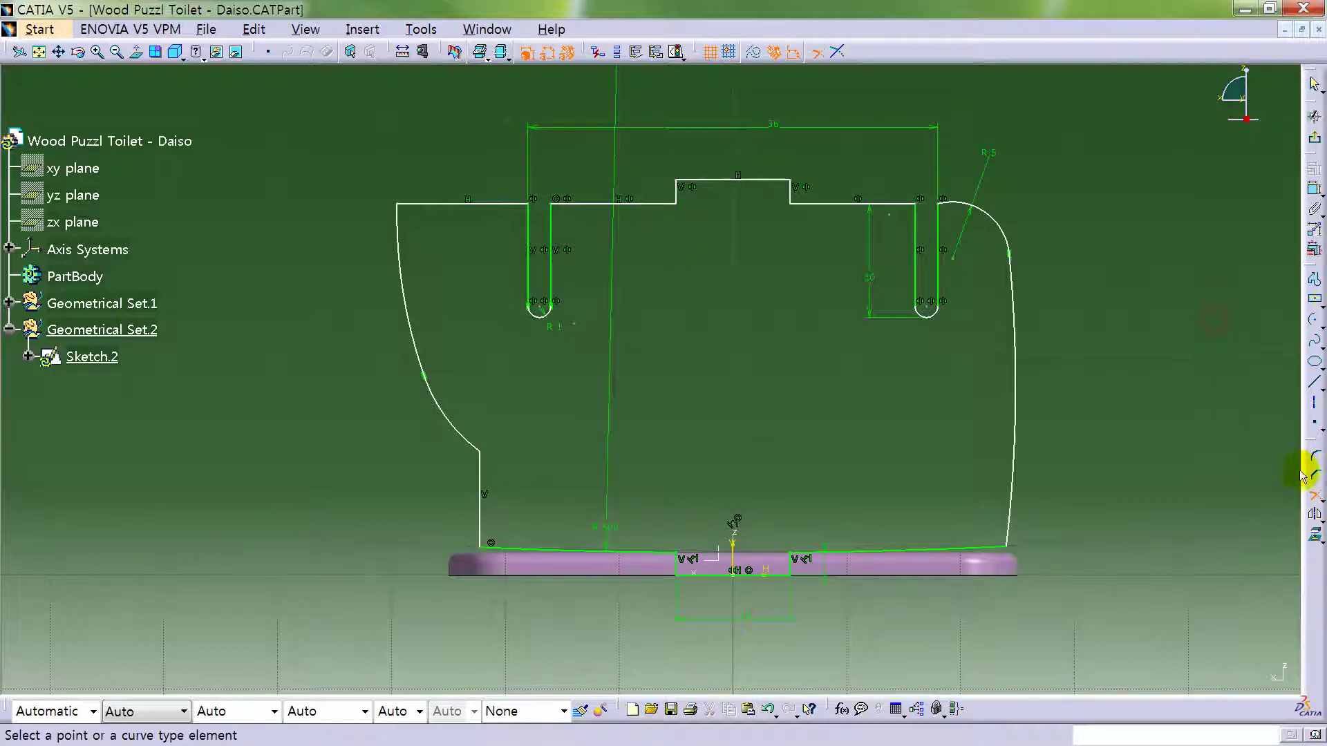
- Dimension the distance from the bottom tab's wall to the curved side's lower end and set it to 16 mm
click(1313, 185)
middle_drag(894, 261, 871, 193)
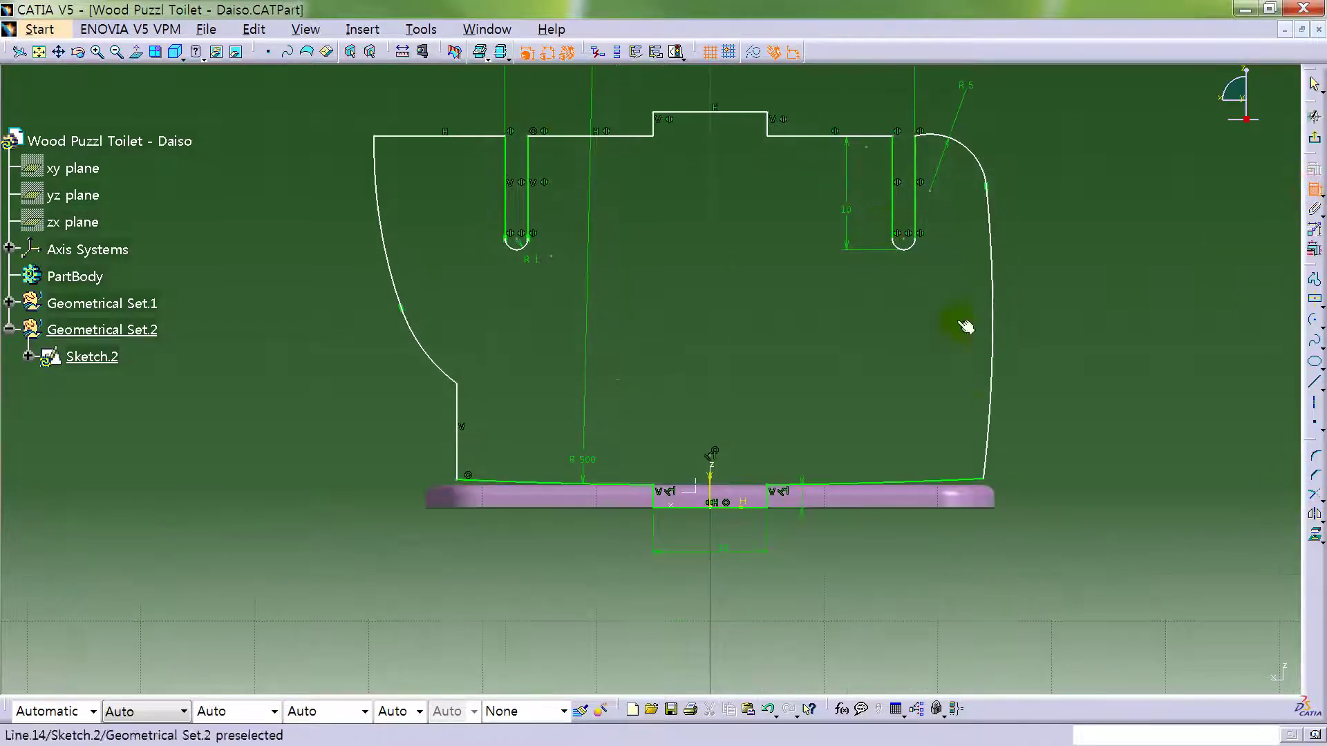
click(986, 481)
click(772, 495)
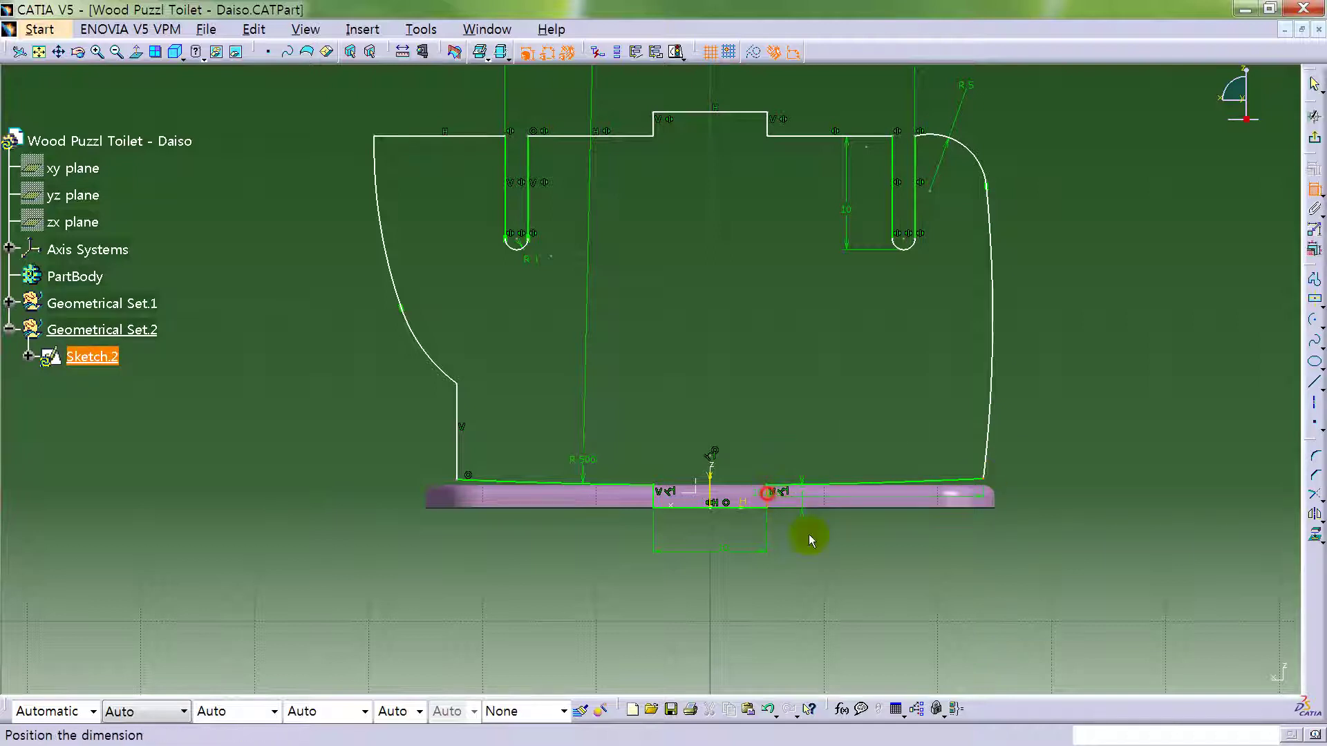
click(822, 549)
double_click(832, 542)
text(18)
key(Return)
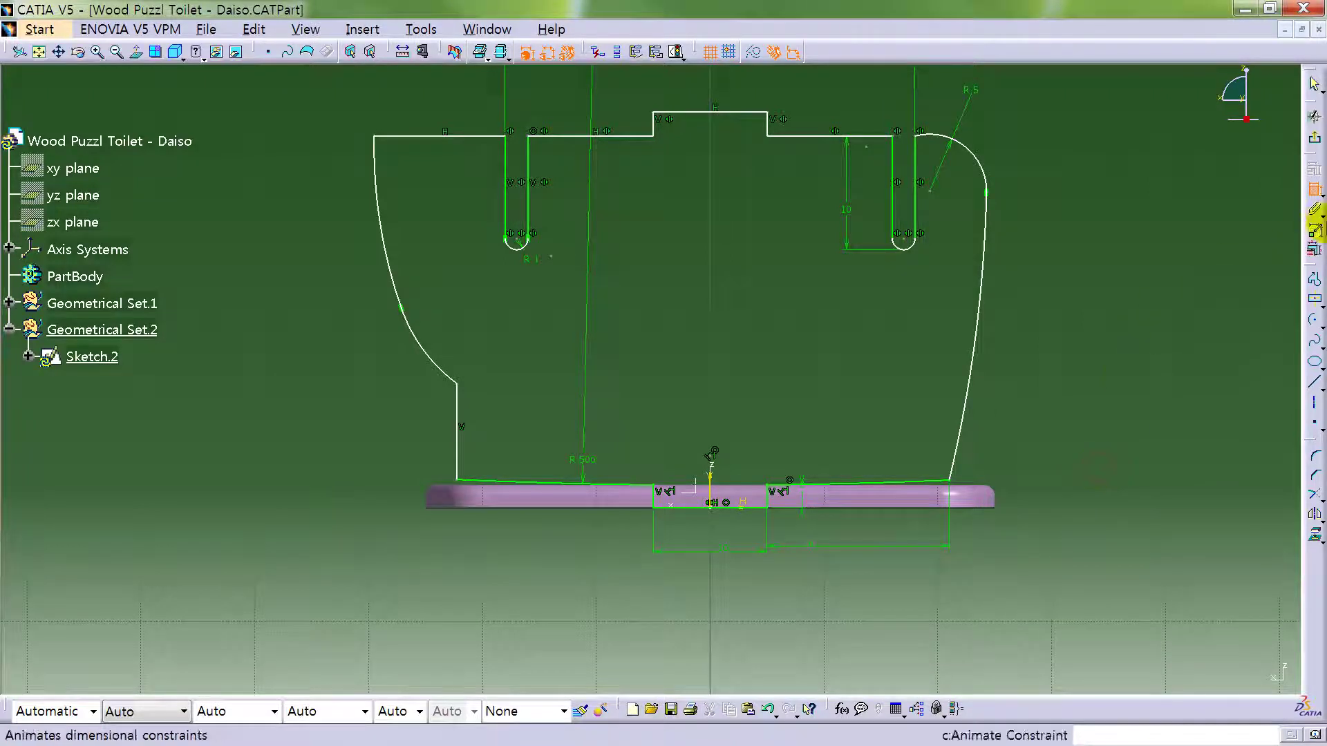
- Dimension the distance from the vertical axis to the long side arc below the 5 mm corner and set it to 23 mm
click(983, 284)
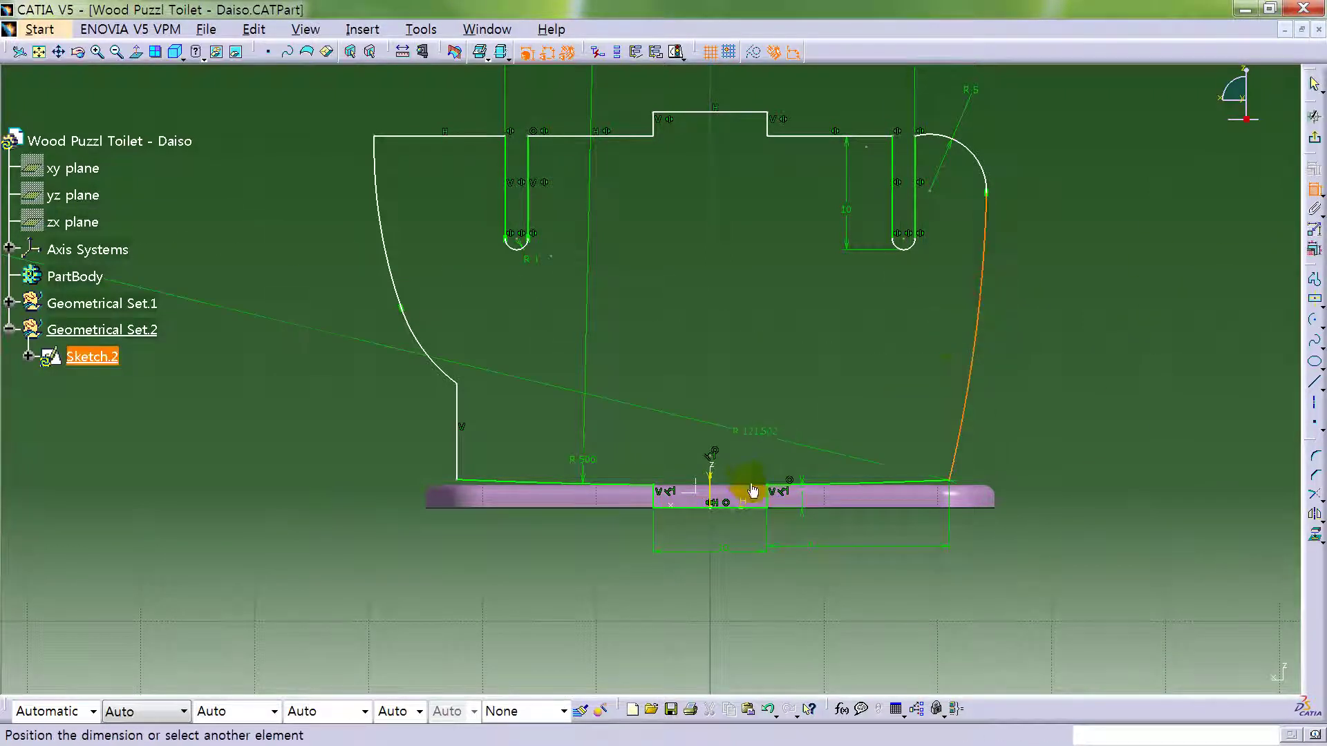
click(713, 479)
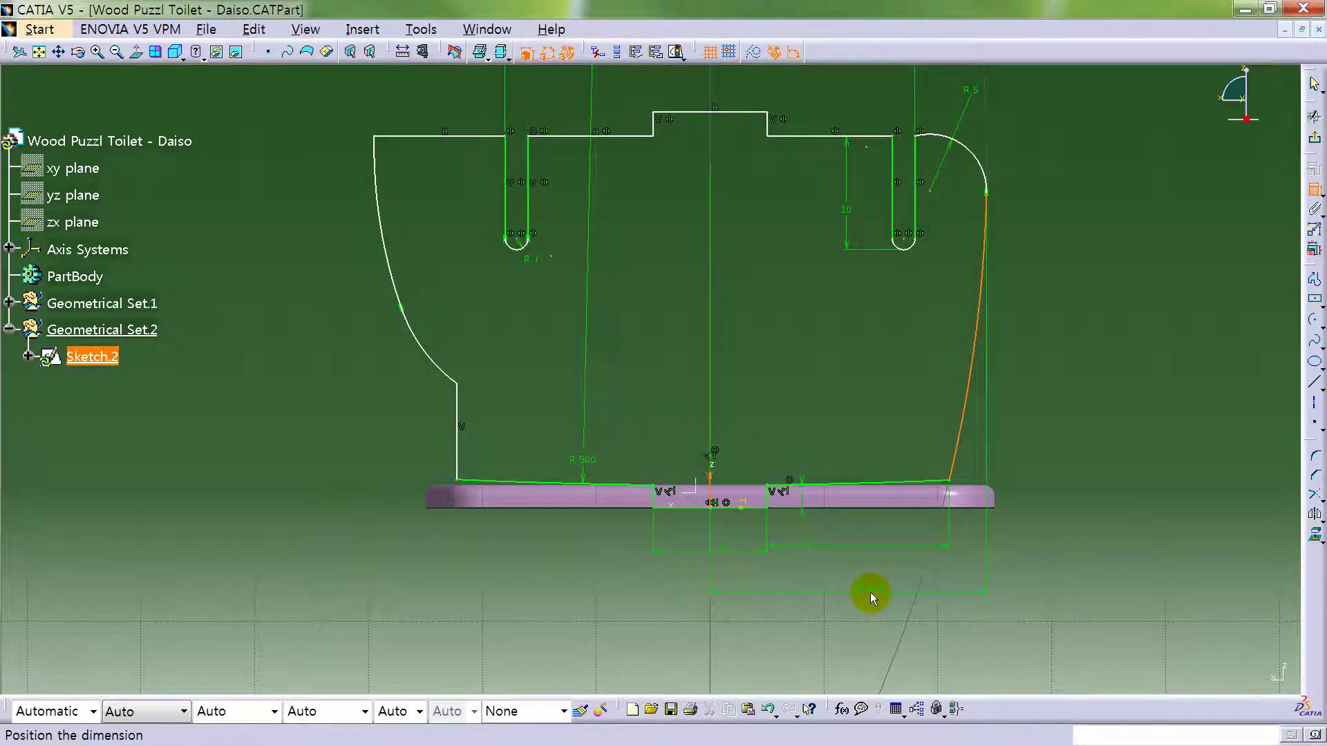
click(871, 591)
double_click(871, 591)
text(23)
key(Return)
- Dimension the overall height from the bottom tab's base to the top tab's upper edge and set it to 24 mm
mouse_move(1088, 381)
middle_down()
mouse_move(1034, 414)
mouse_move(1067, 376)
middle_up()
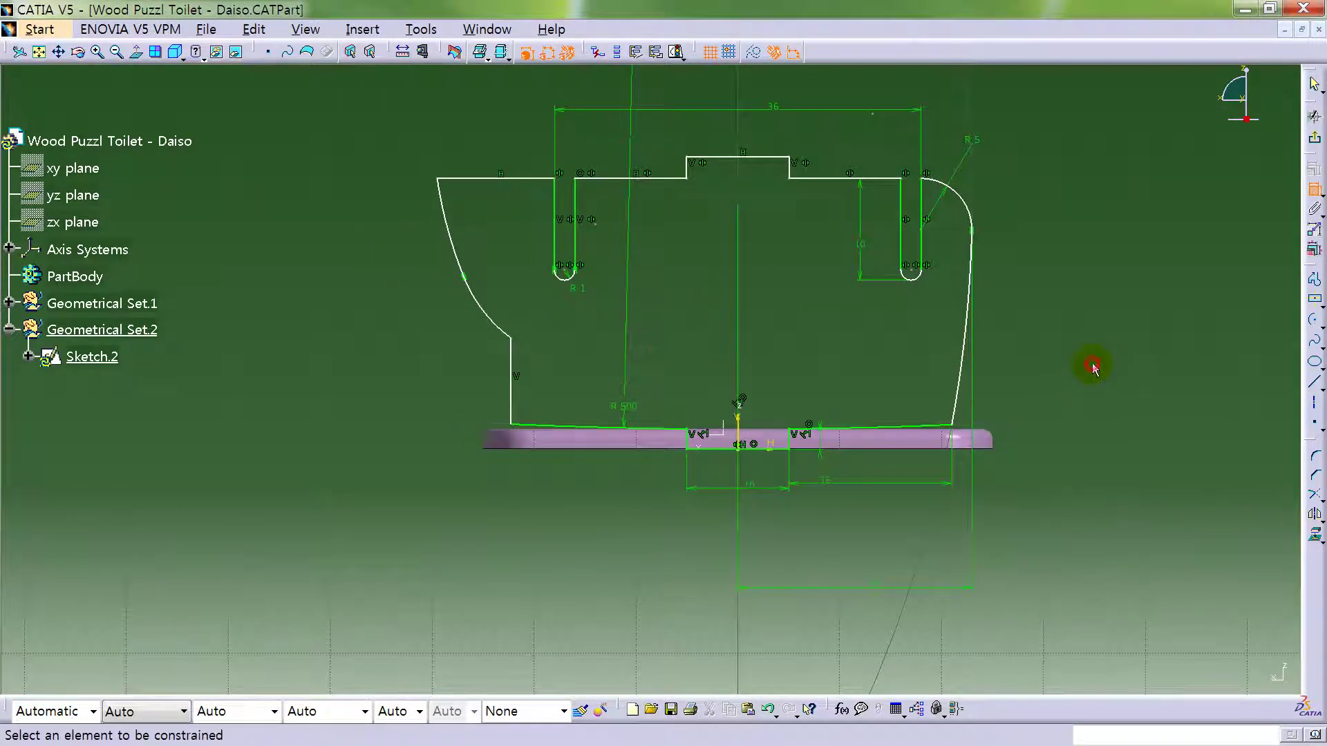
click(1313, 188)
click(1313, 188)
click(744, 157)
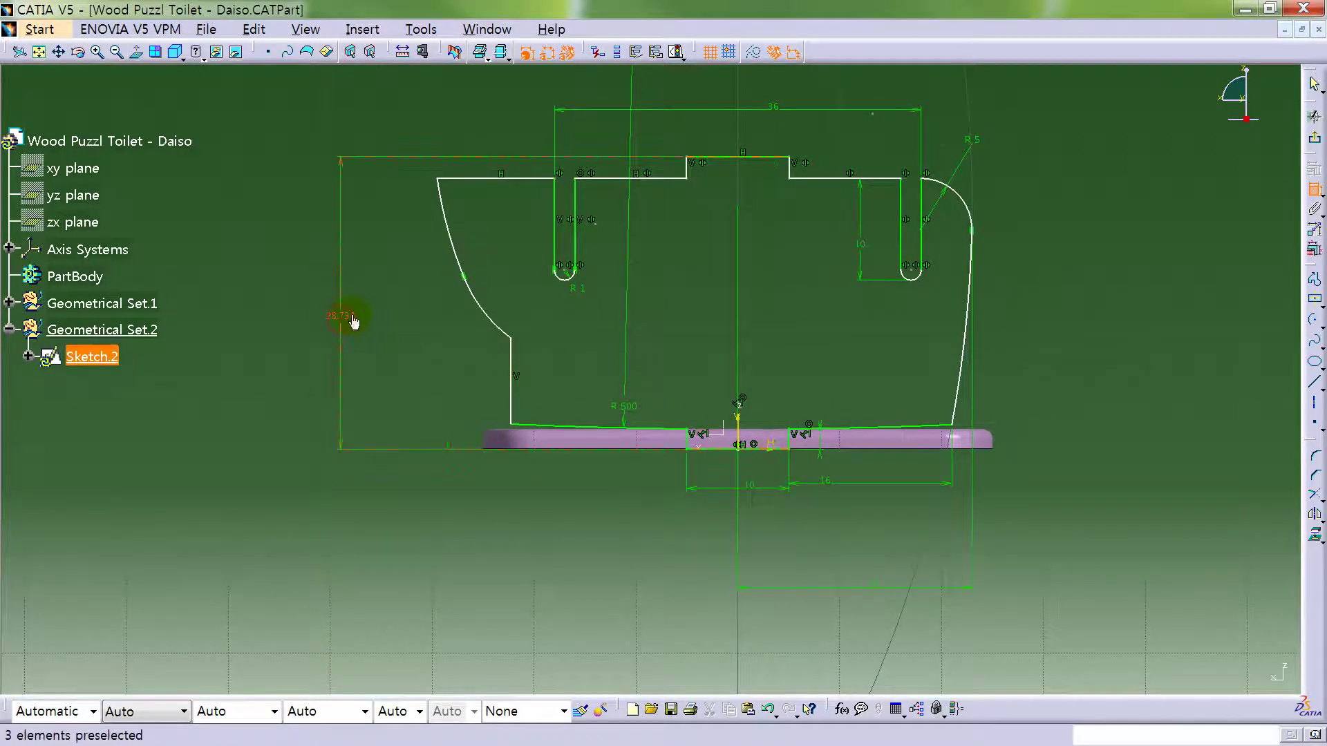
double_click(351, 345)
text(24)
key(Return)
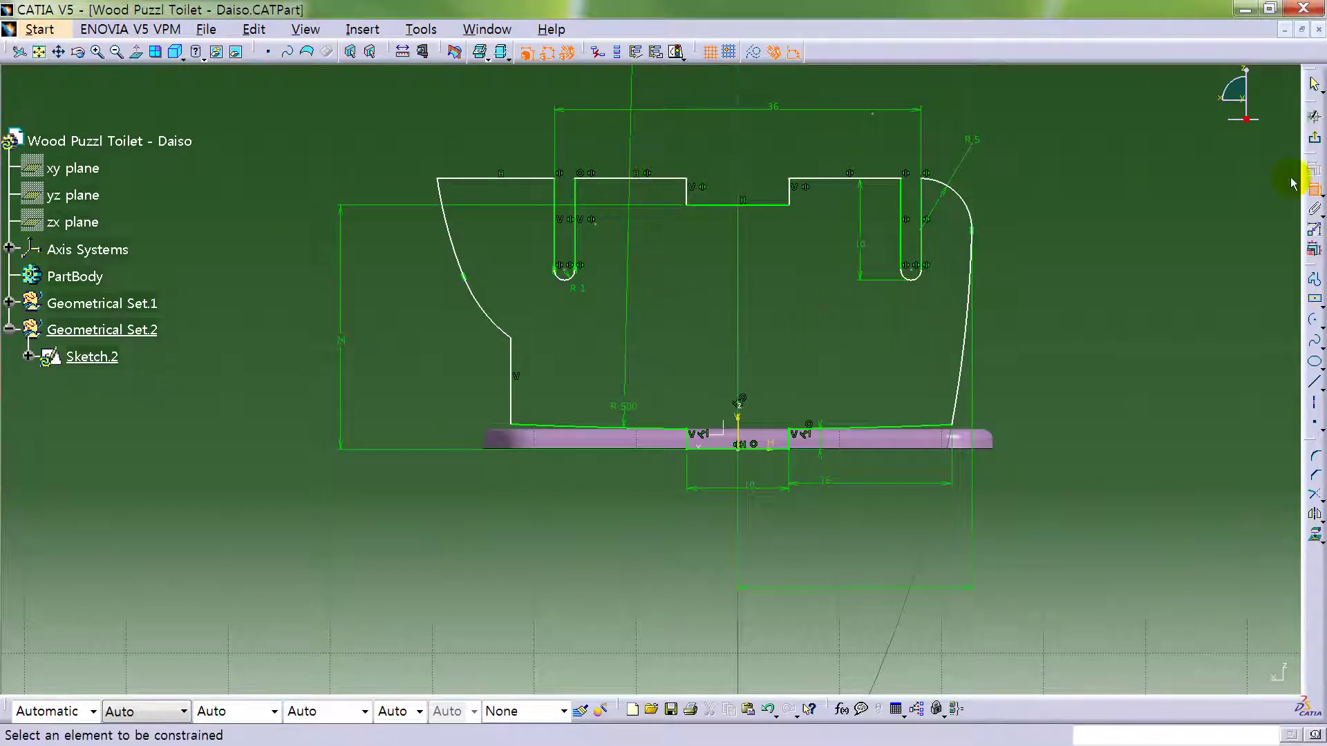
- Move the slotted upper edge below the top tab's upper line, dimension the tab's height and set it to 2 mm
click(1315, 188)
drag(646, 178, 646, 236)
click(1096, 246)
click(1317, 197)
click(790, 218)
click(827, 216)
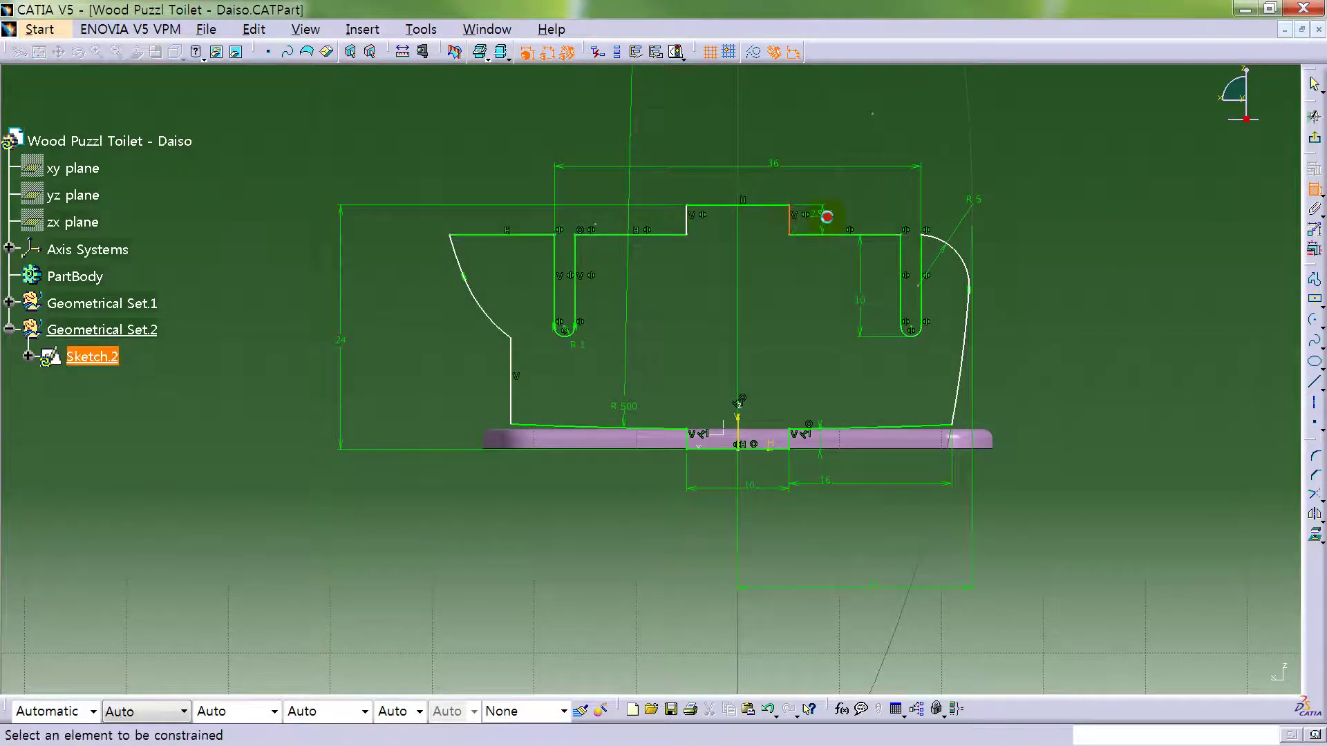
double_click(838, 213)
text(2)
key(Return)
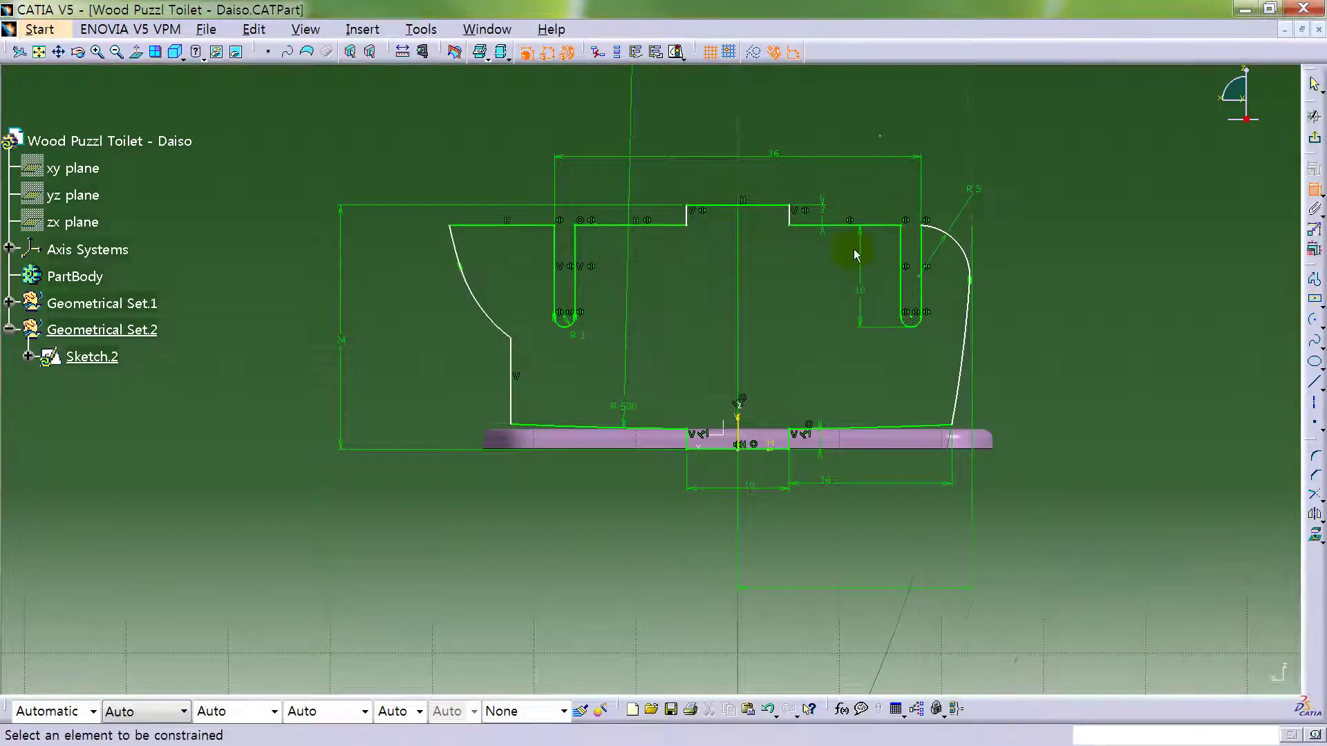
- Hide the geometric constraints, dimension the top tab's width and set it to 10 mm
click(568, 53)
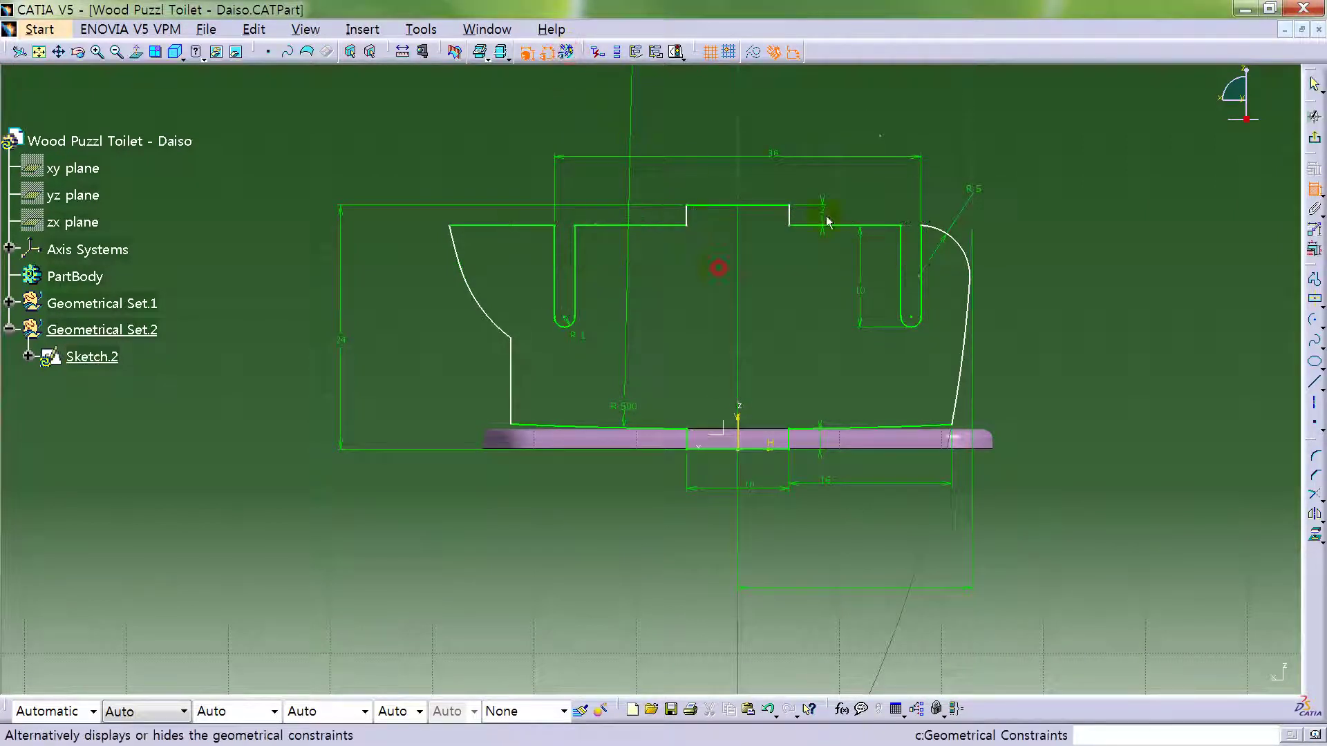
click(783, 207)
click(757, 185)
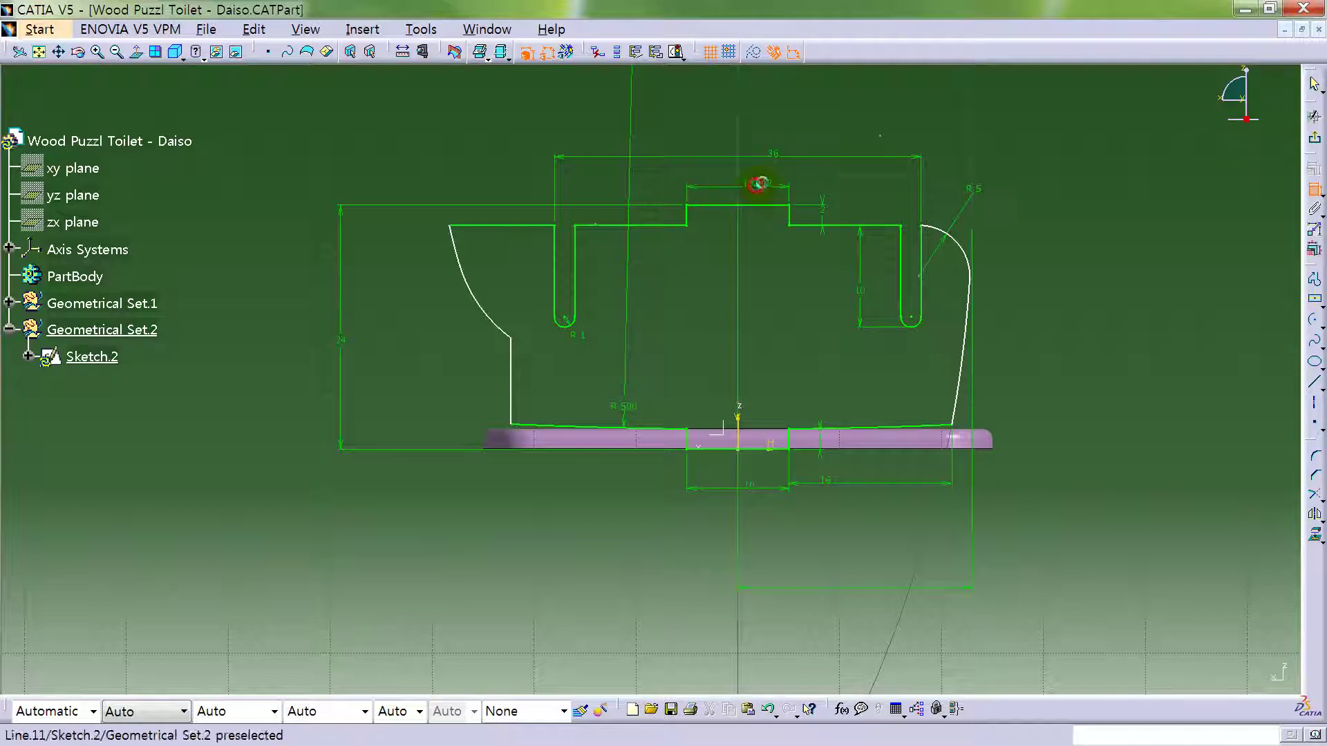
double_click(766, 187)
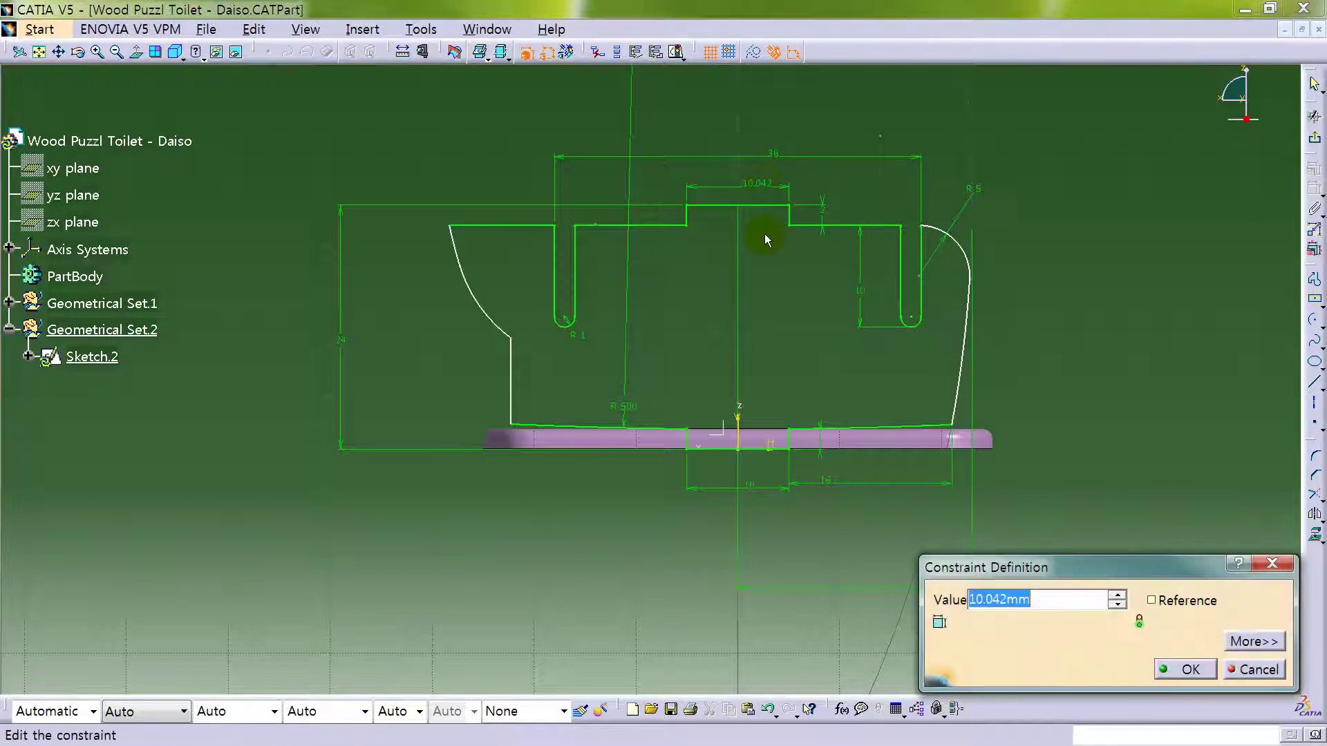
text(10)
key(Return)
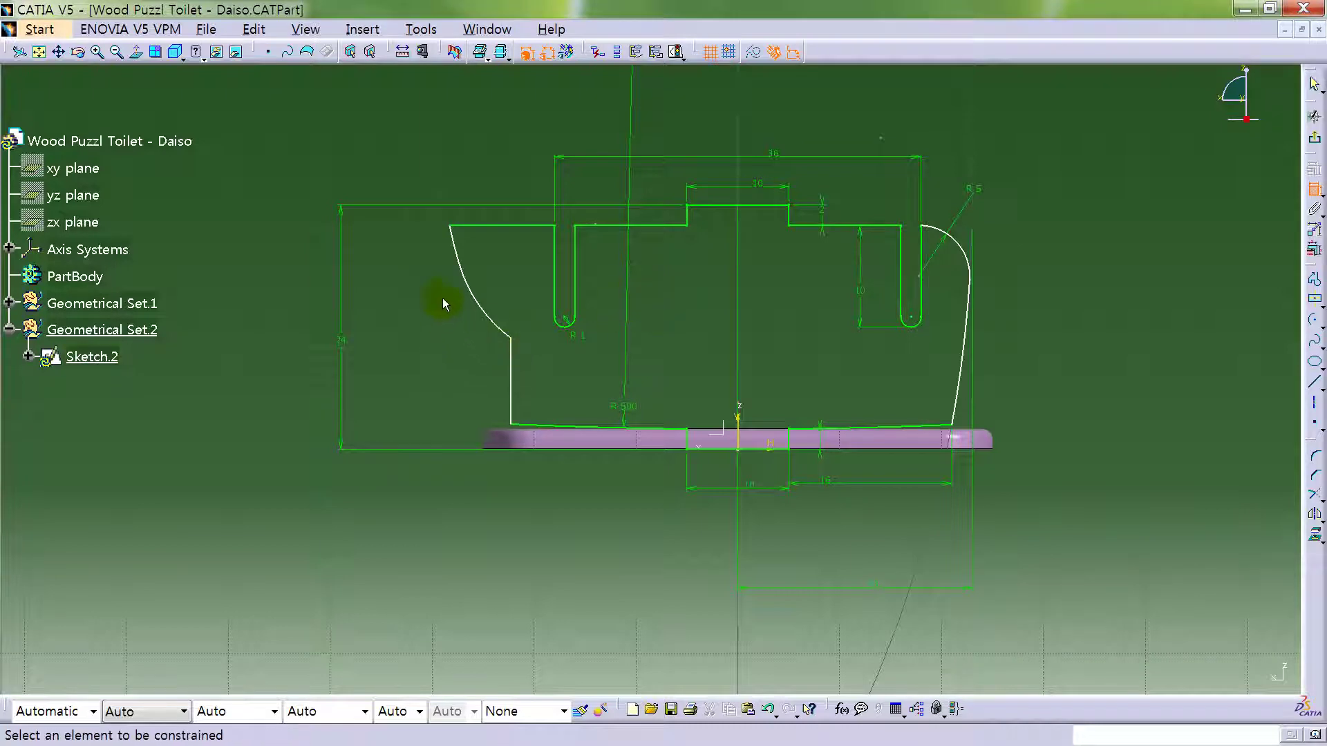
- Dimension the radii of the curved side opposite the R 5 corner, setting its lower arc to 3 mm and its long arc to 100 mm
click(466, 281)
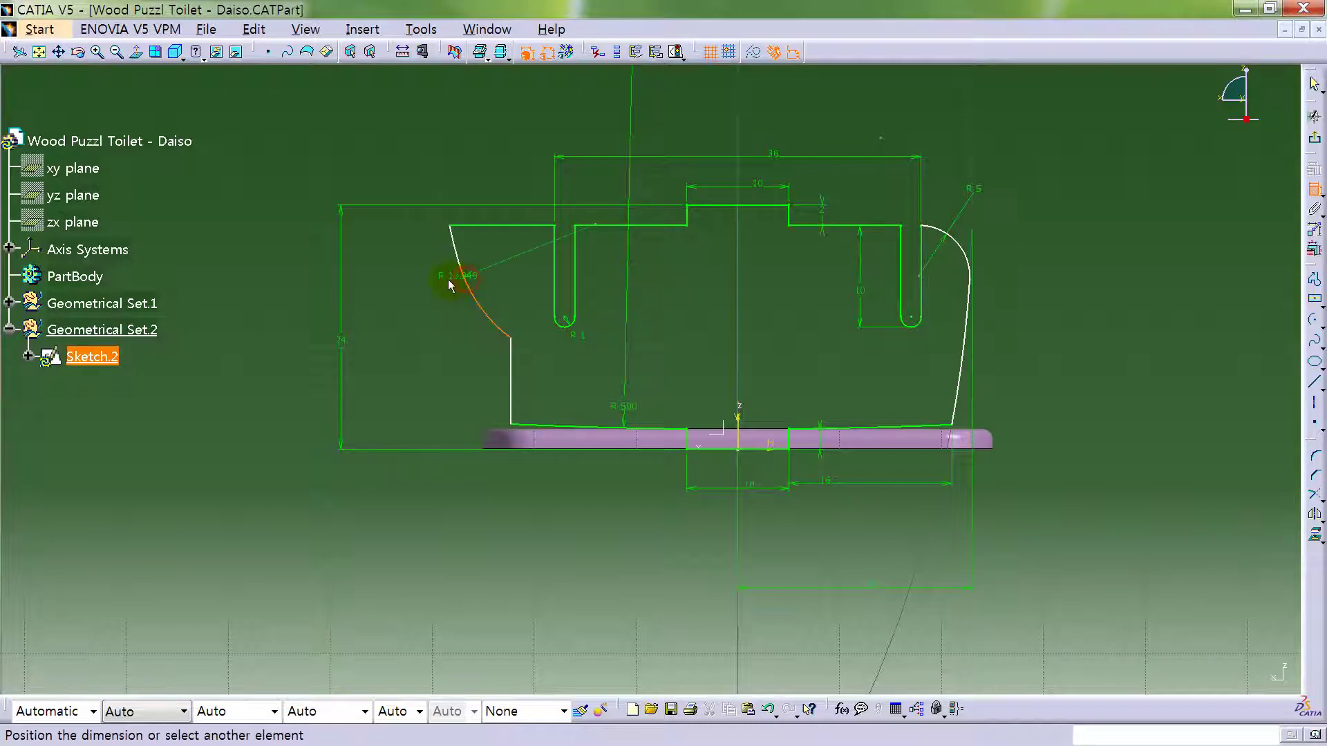
click(461, 330)
double_click(473, 338)
text(4)
key(Return)
click(489, 302)
click(408, 287)
double_click(415, 297)
text(100)
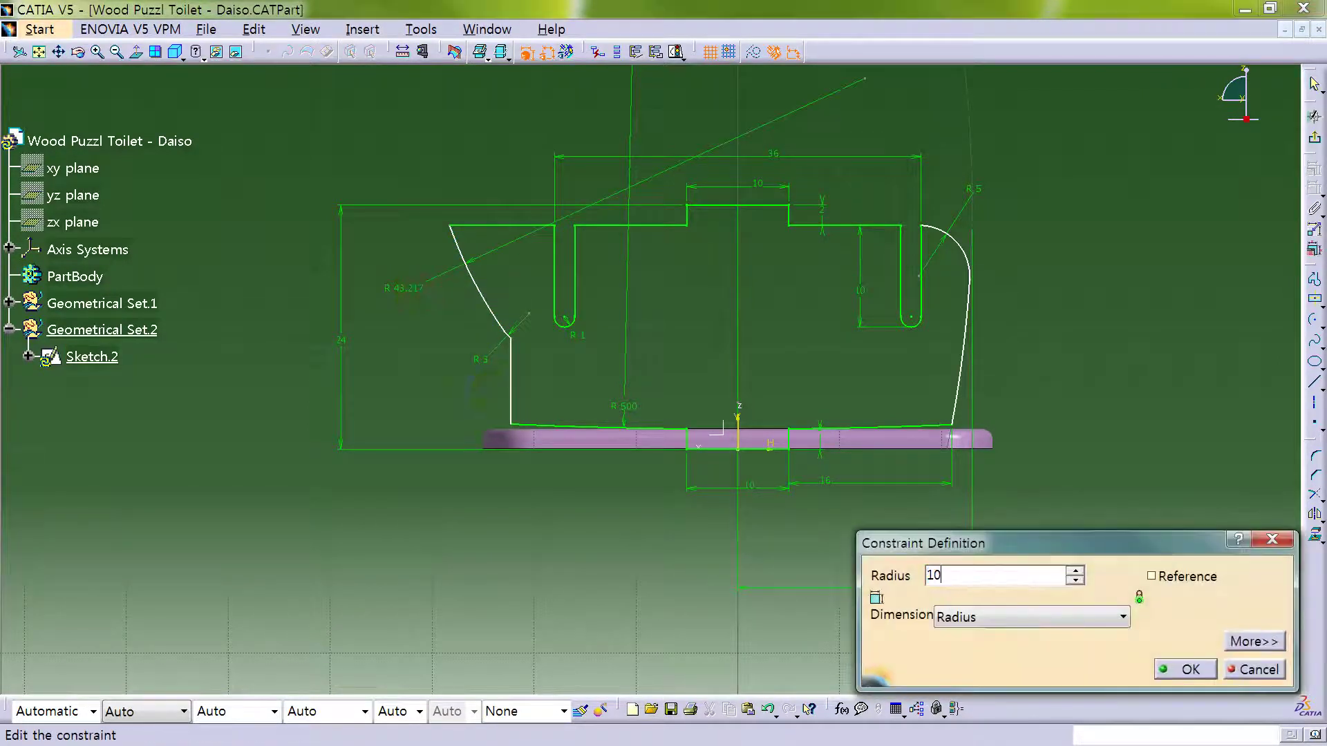
key(Return)
- Pull the short vertical edge's upper endpoint down and inward, then dimension that edge's distance to the vertical axis as 20 mm
click(1315, 188)
mouse_move(586, 479)
mouse_down()
mouse_move(554, 446)
mouse_move(547, 391)
mouse_up()
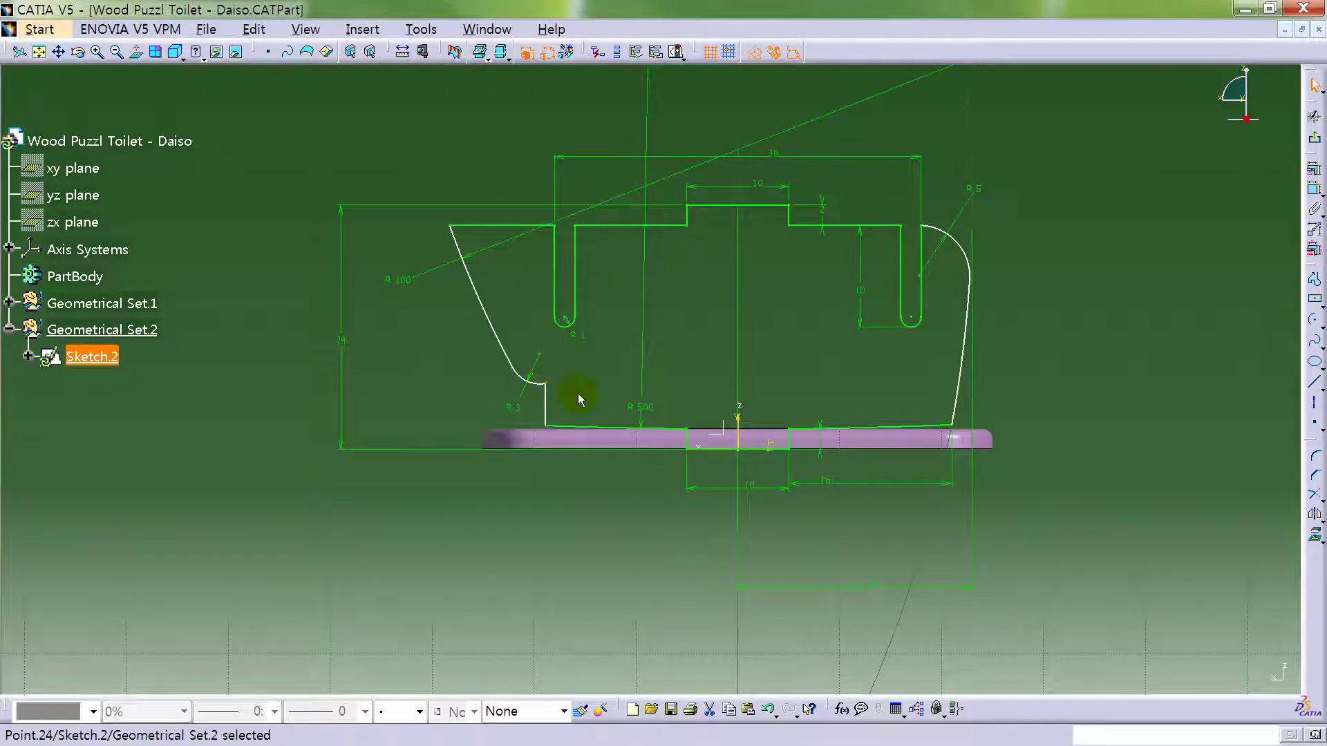
click(1315, 188)
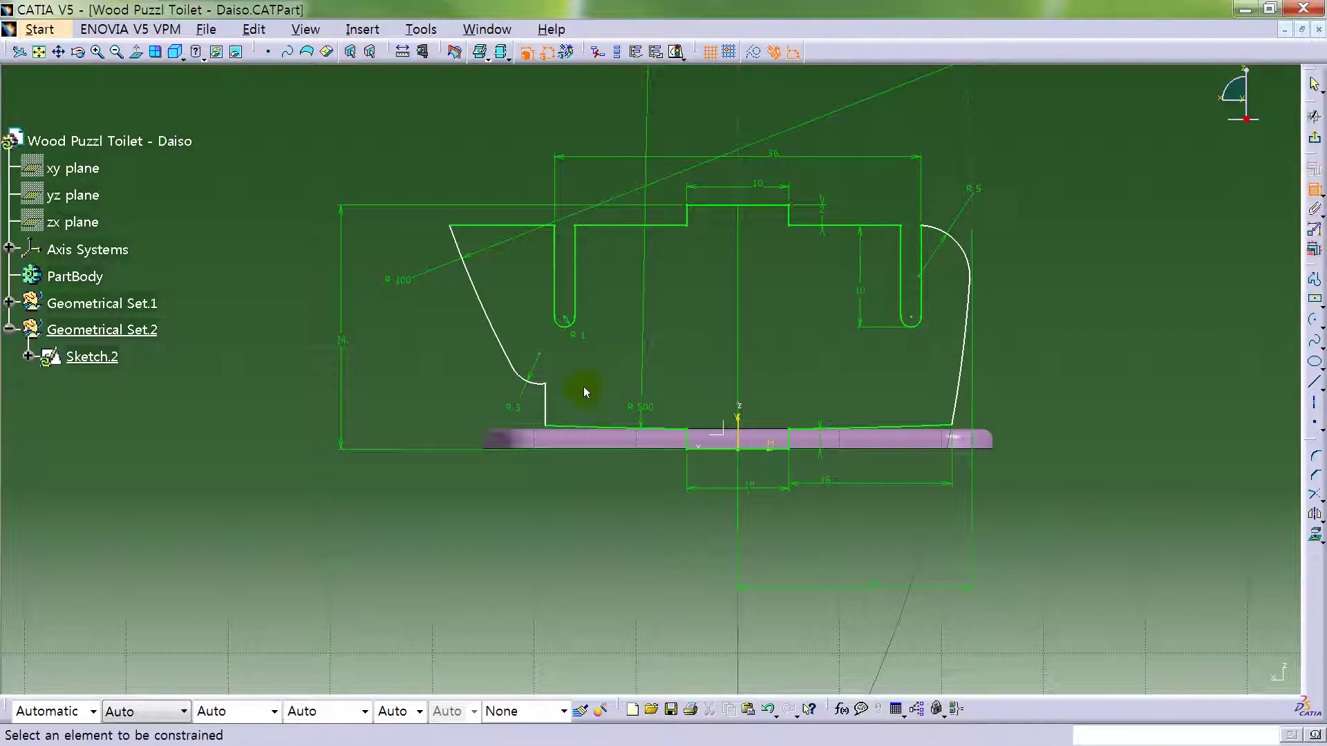
click(545, 402)
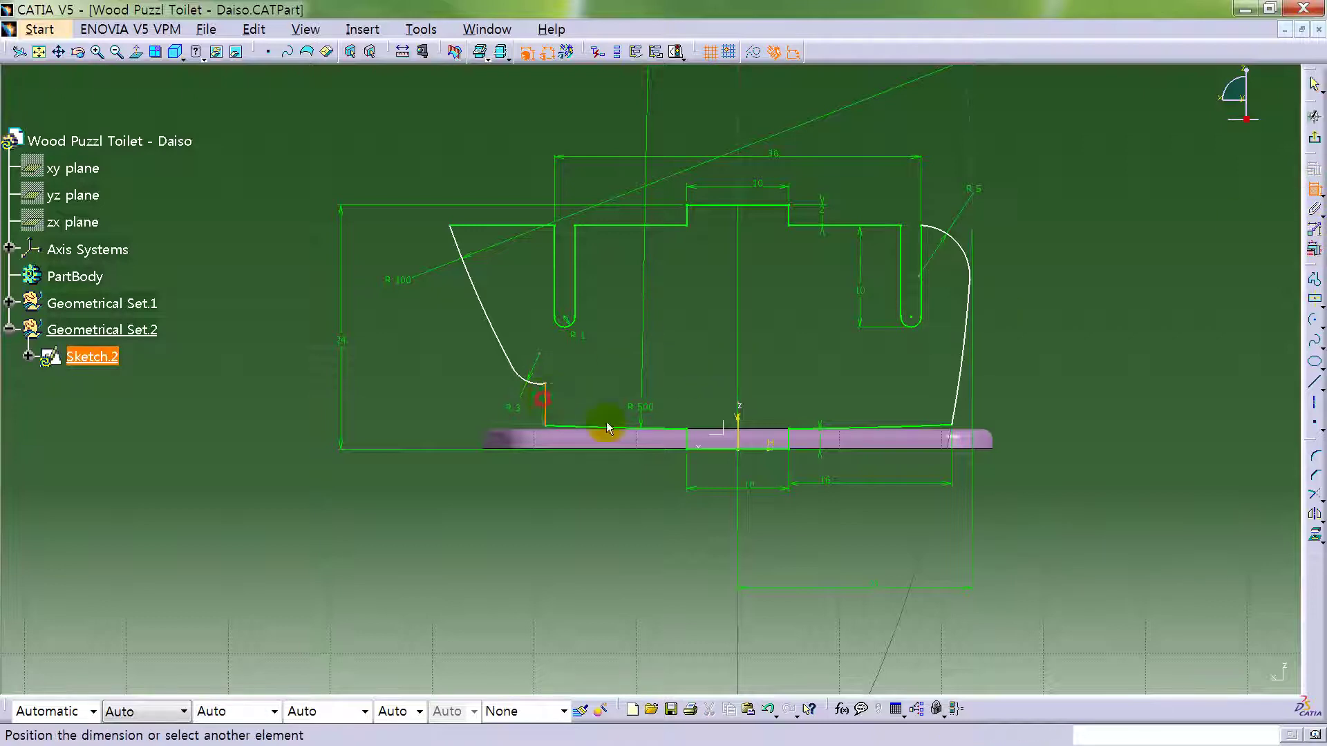
click(739, 422)
double_click(660, 530)
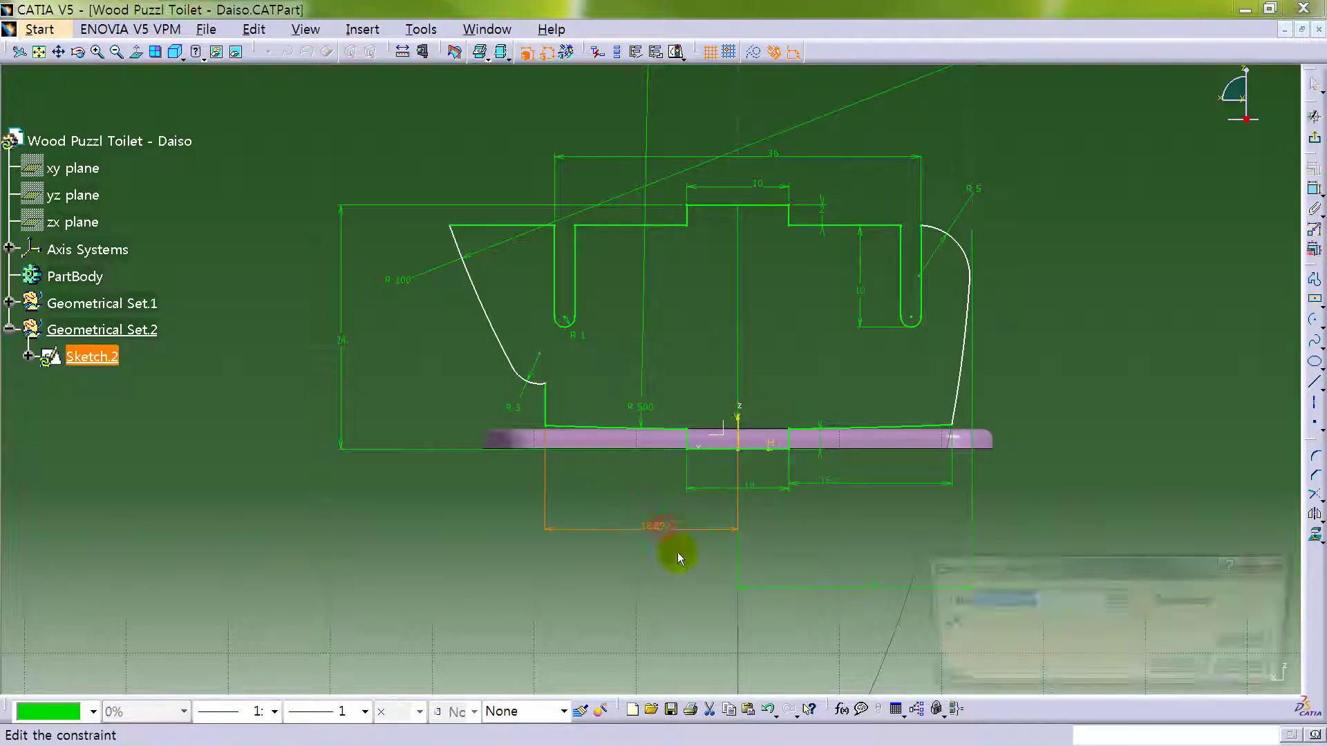
key(Return)
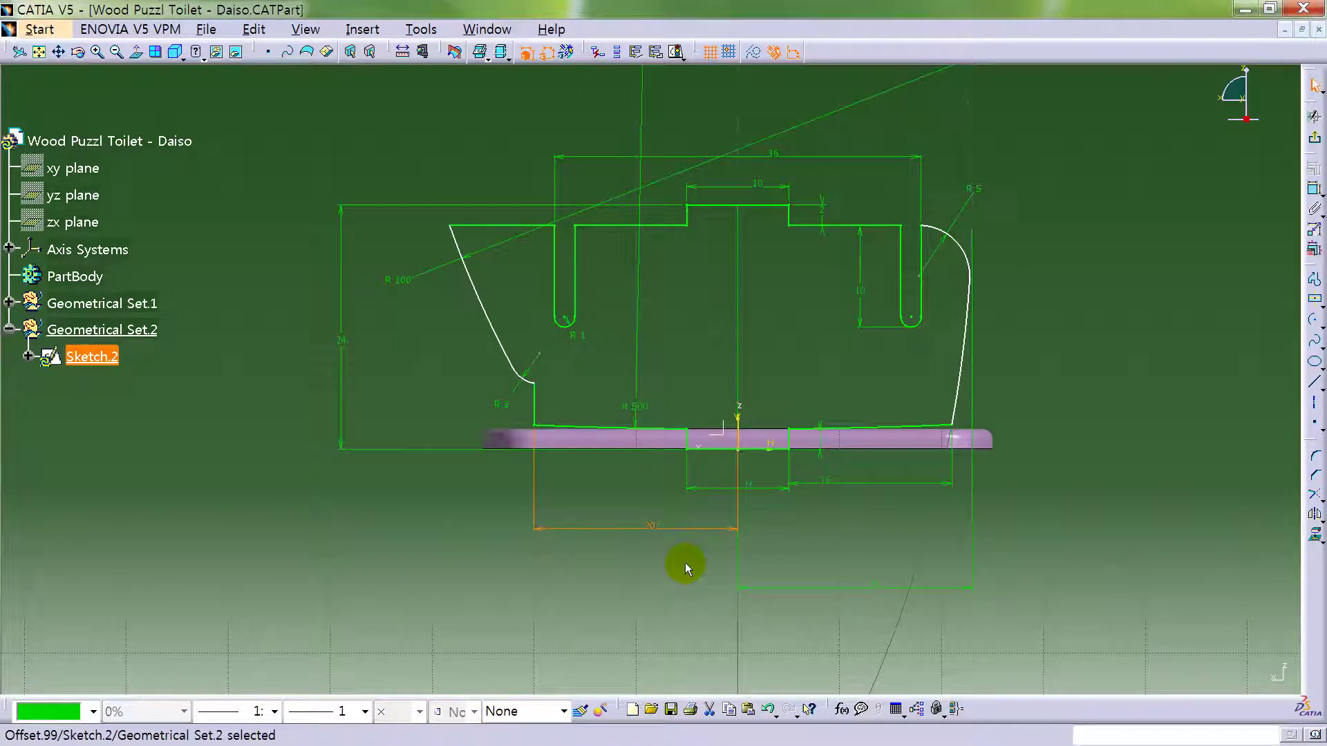
- Dimension the short upper edge between the R 100 side and the nearest slot in the horizontal measure direction and set it to 6 mm
click(506, 226)
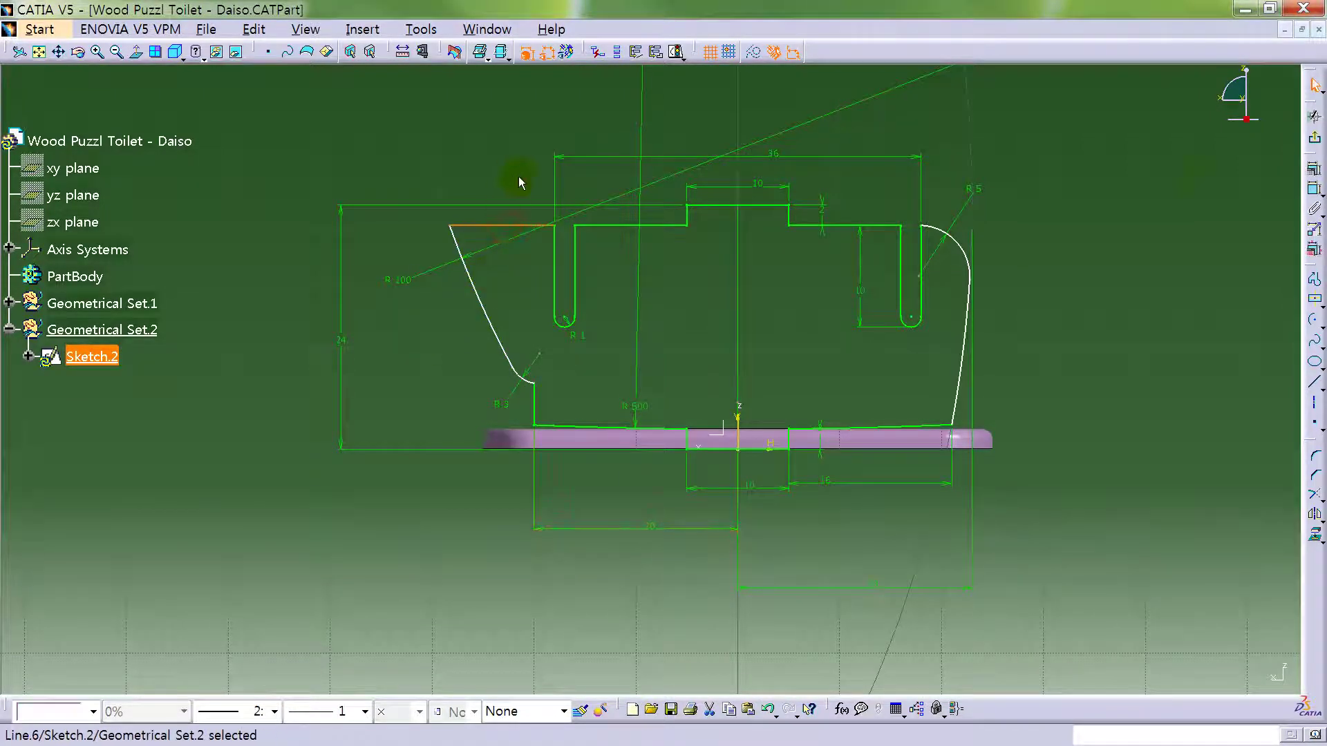
click(1315, 188)
right_click(527, 148)
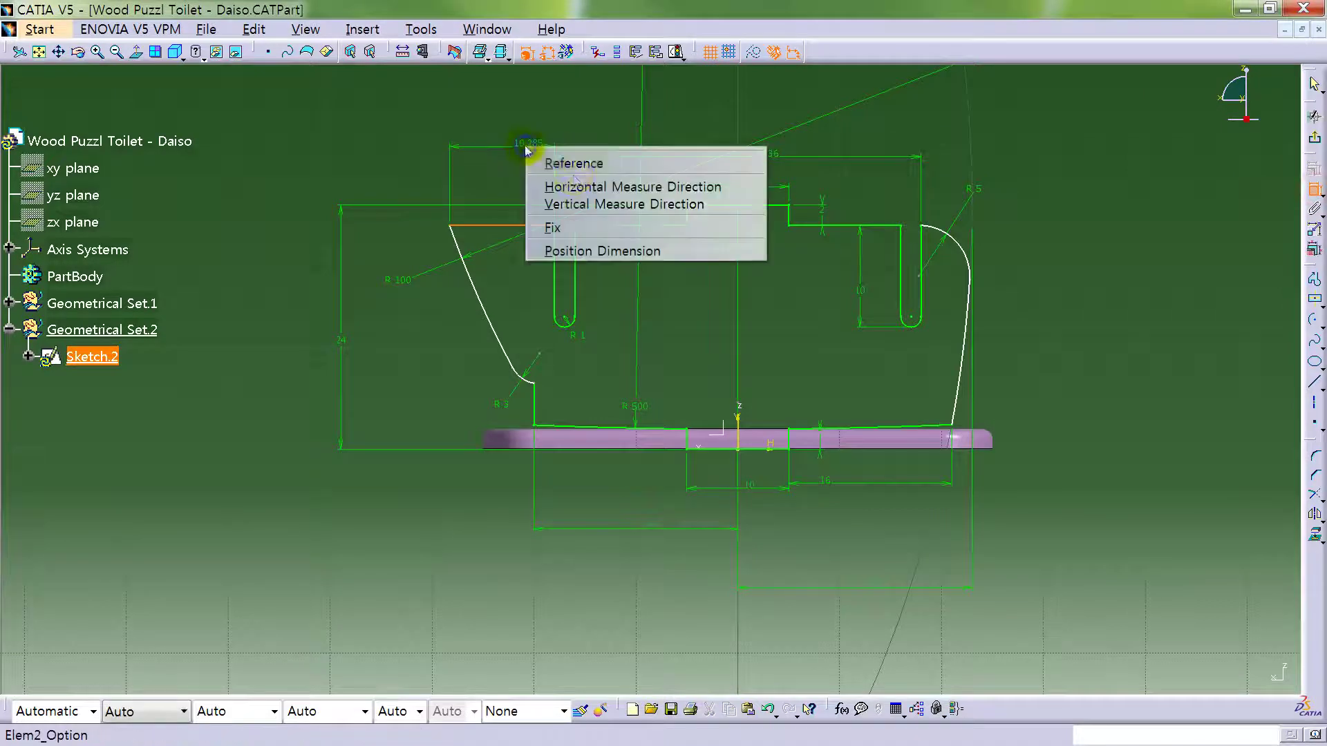
click(580, 187)
click(509, 154)
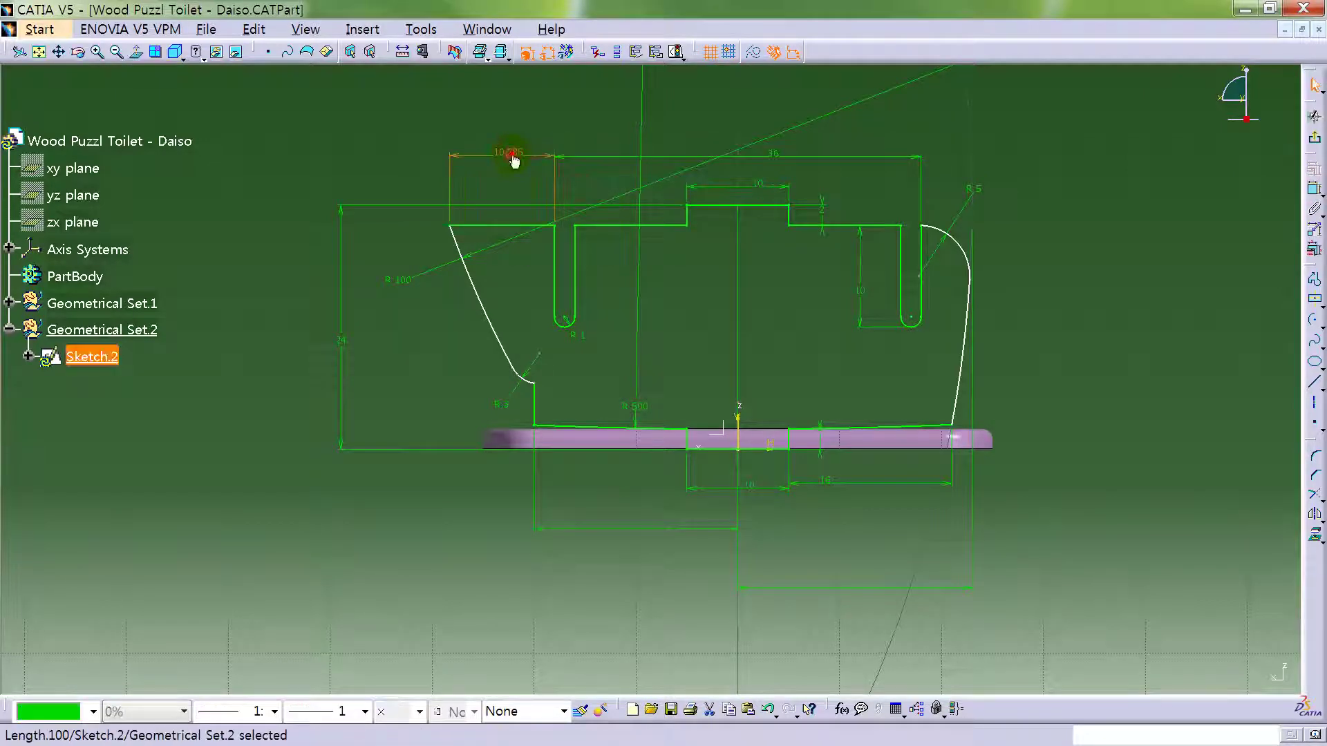
double_click(509, 149)
text(6)
key(Return)
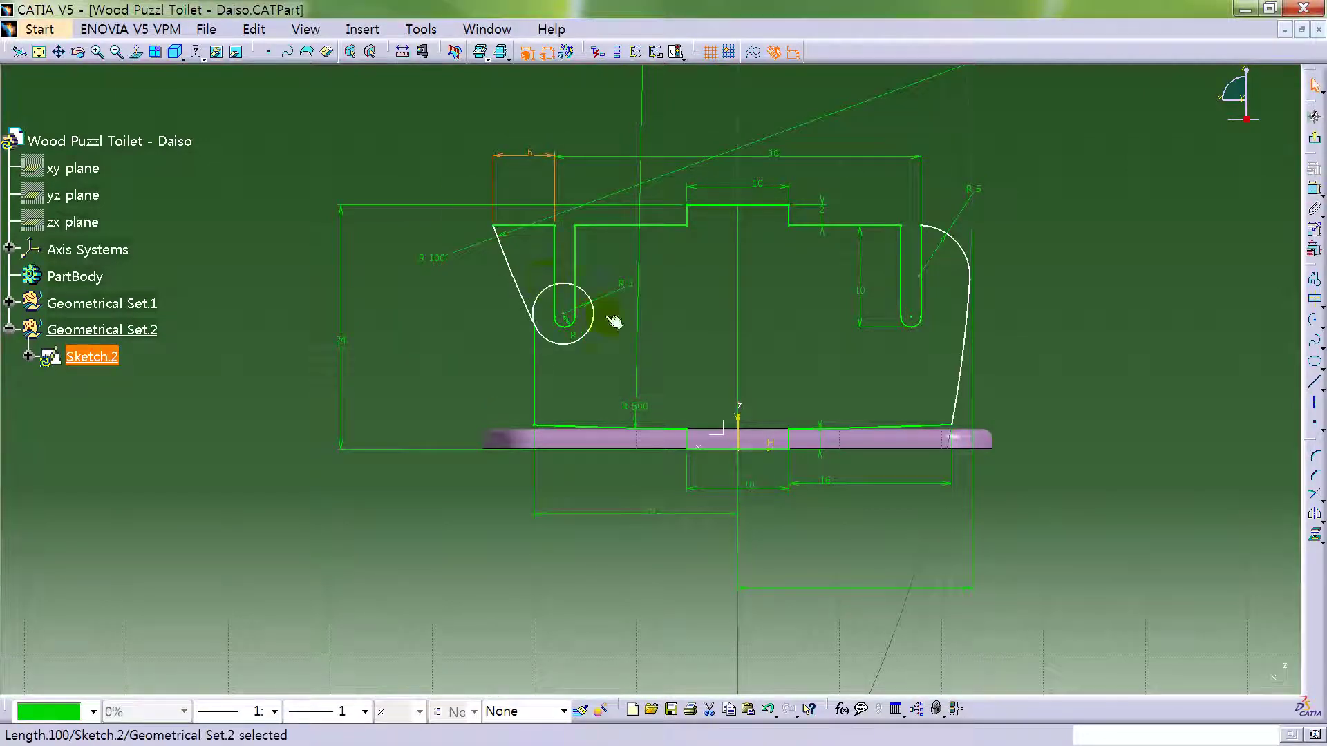
- Pull the full-circle R 3 arc down until it forms a short corner arc between the R 100 side and the vertical edge
click(599, 360)
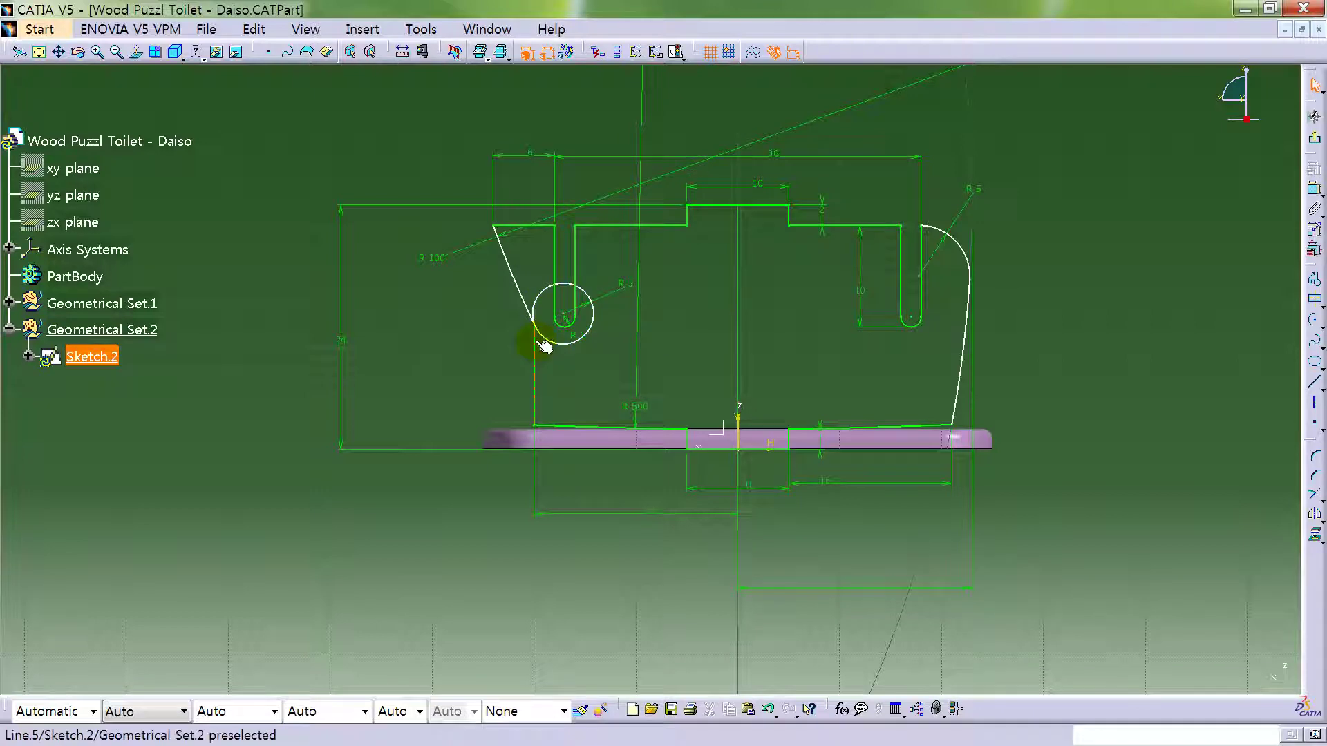
click(576, 367)
mouse_move(562, 337)
mouse_down()
mouse_move(578, 361)
mouse_move(543, 423)
mouse_move(527, 400)
mouse_move(549, 399)
mouse_up()
click(586, 380)
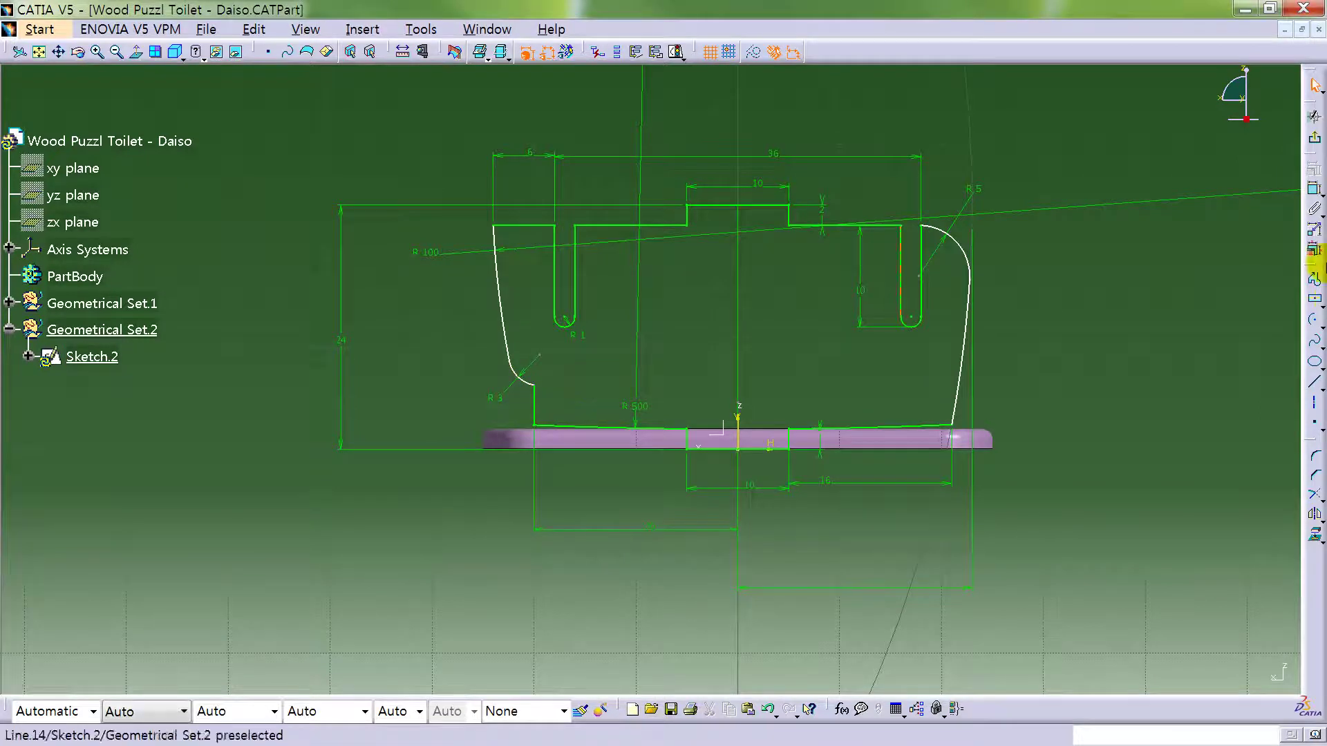
- Dimension the length of the vertical edge below the R 3 arc as 10 mm and reposition the R 100 dimension
click(1313, 187)
click(541, 407)
click(423, 395)
double_click(427, 404)
text(10)
key(Return)
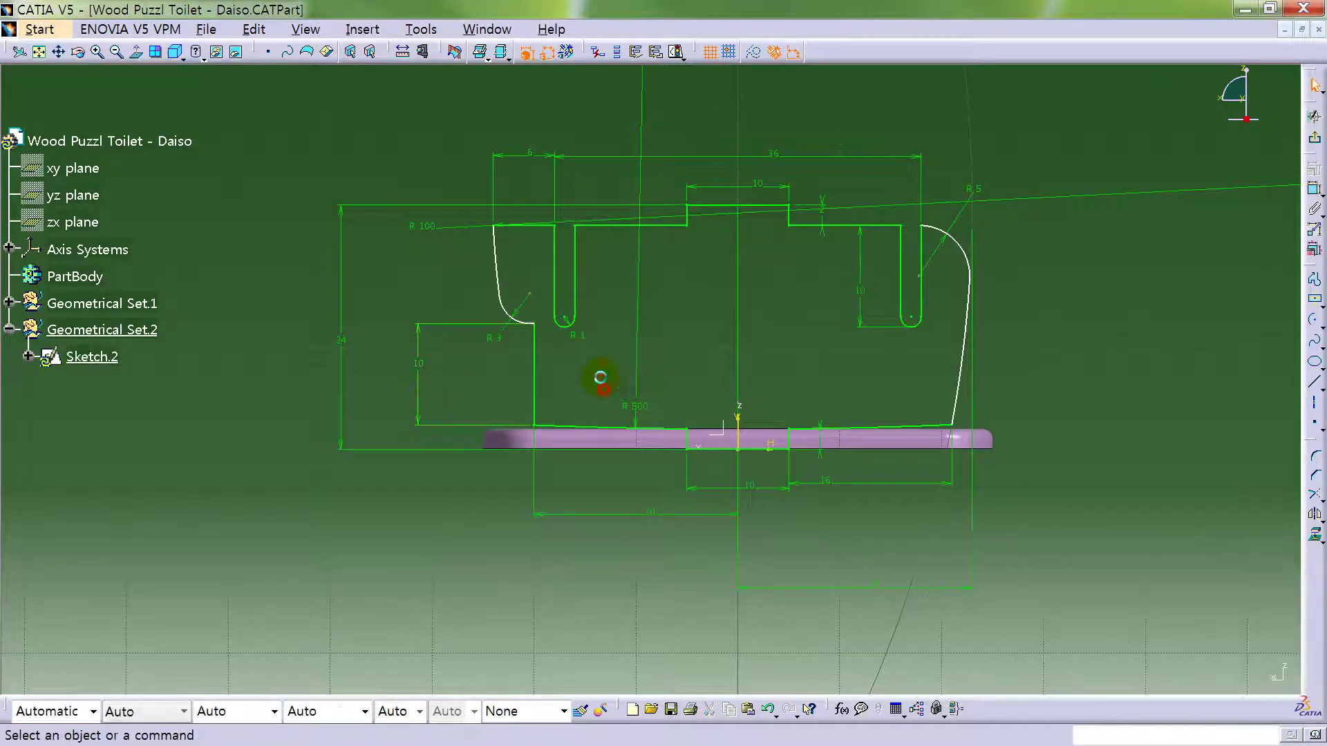
click(601, 220)
drag(601, 216, 592, 251)
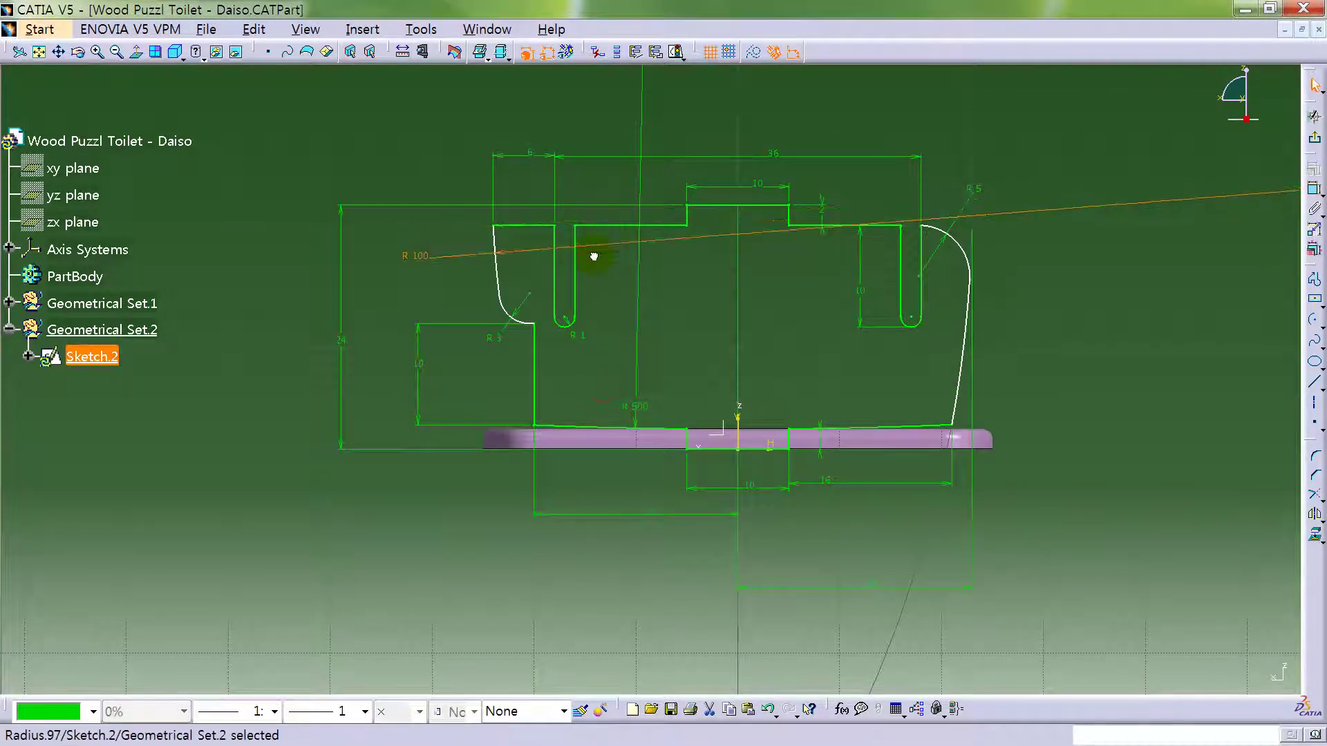
click(1100, 294)
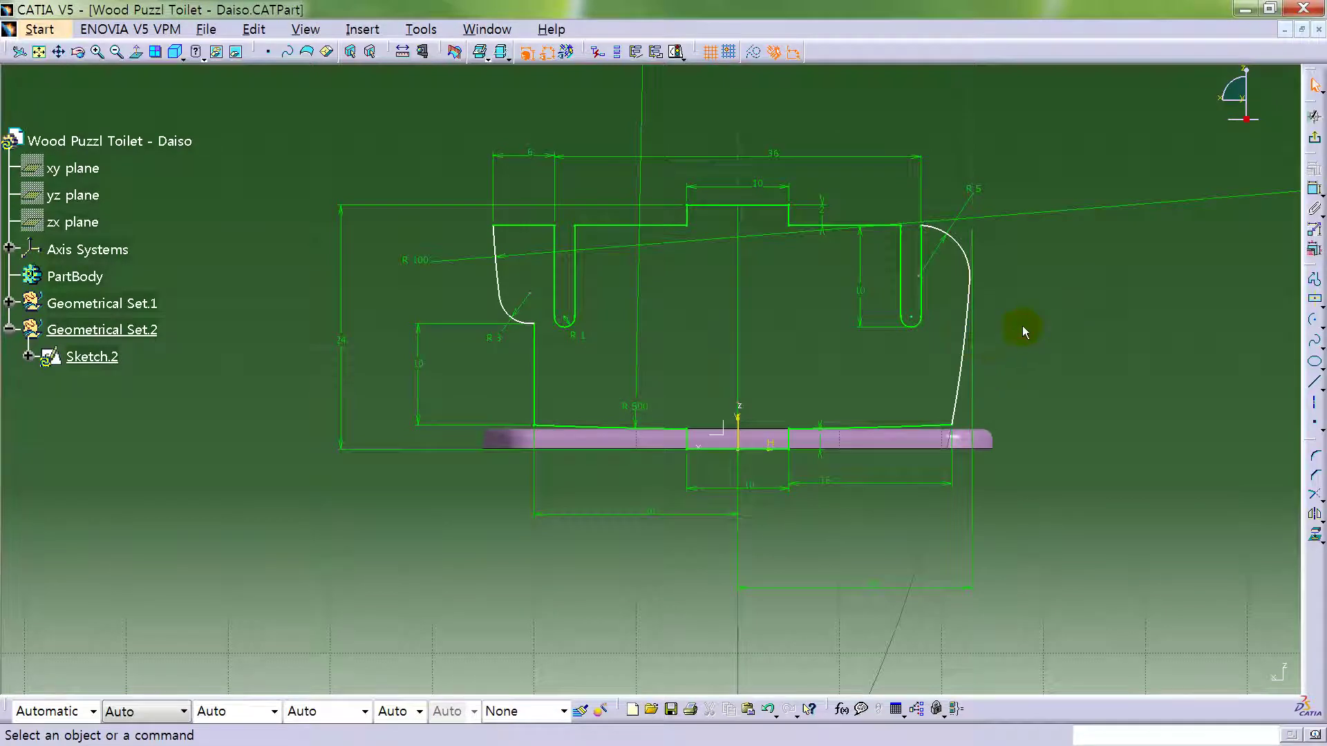
- Delete the 23 mm dimension between the vertical axis and the long side arc and recreate it closer to the sketch
drag(971, 257, 960, 245)
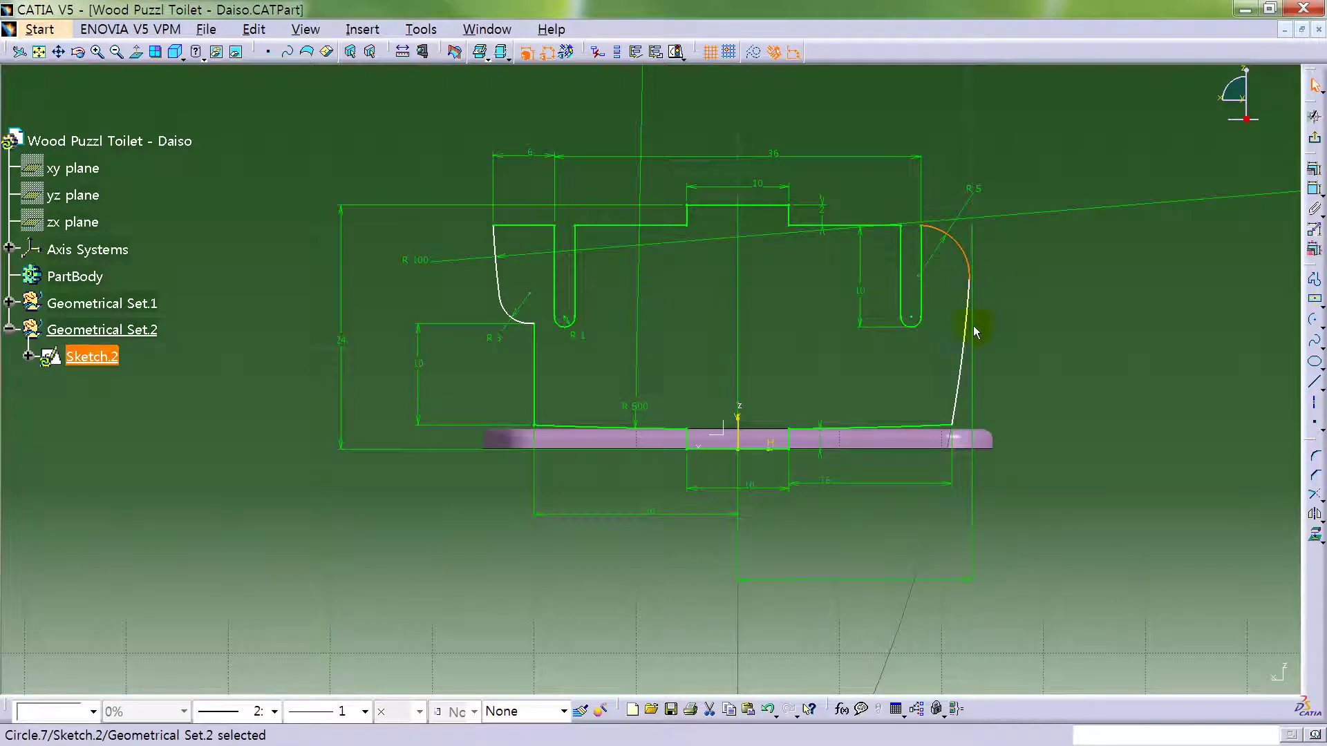
click(879, 580)
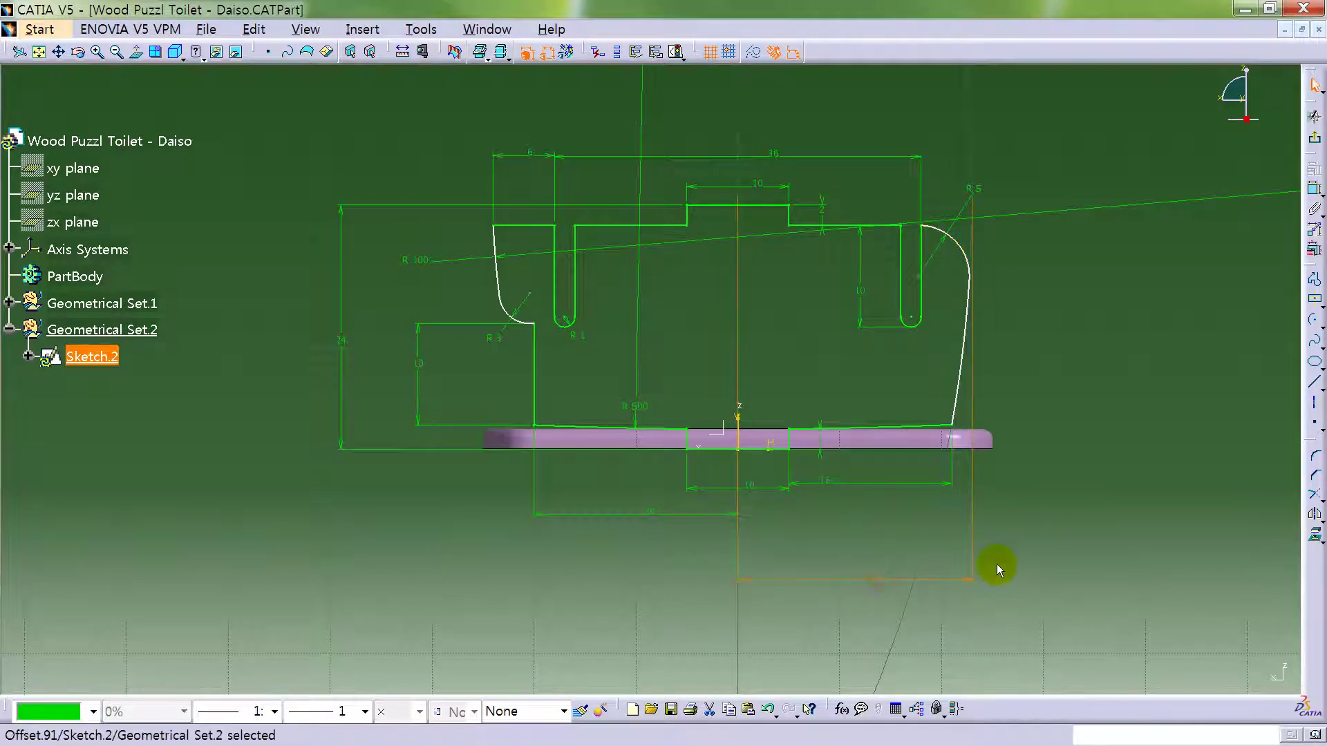
key(Delete)
click(1314, 192)
click(963, 349)
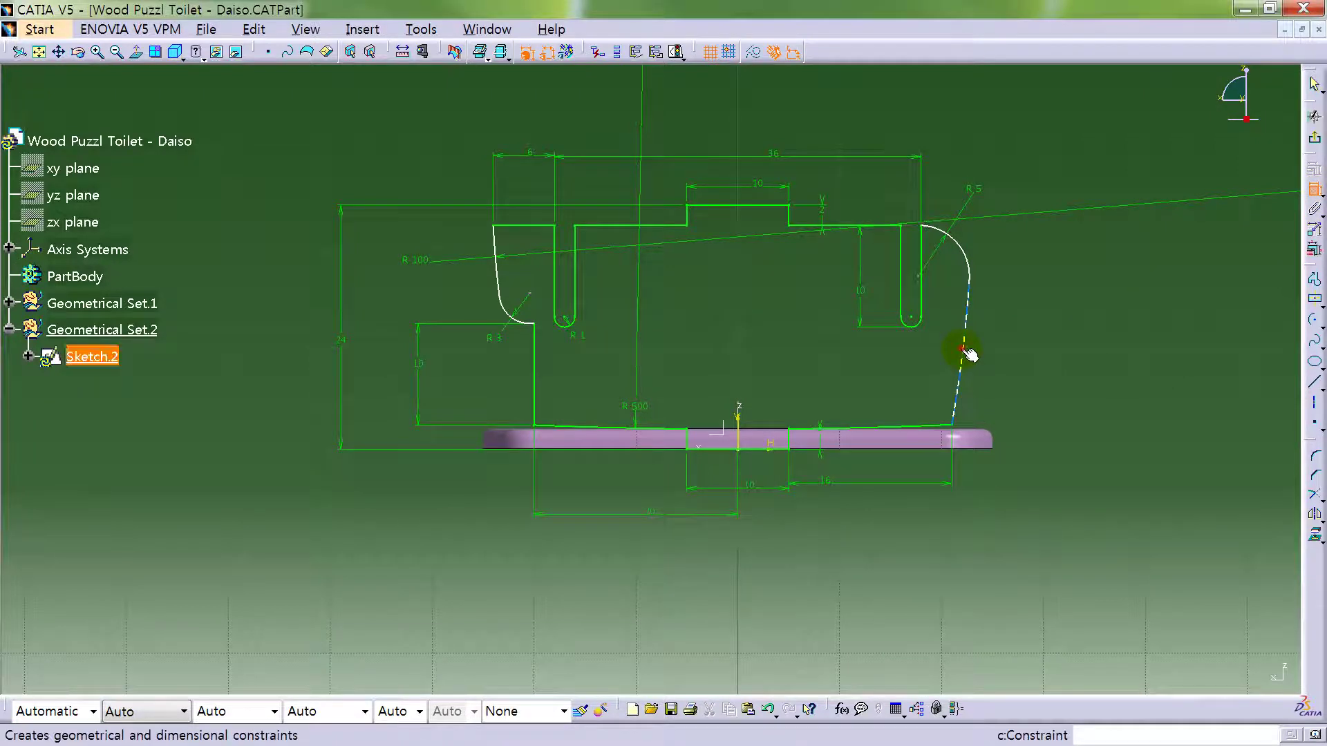
click(738, 419)
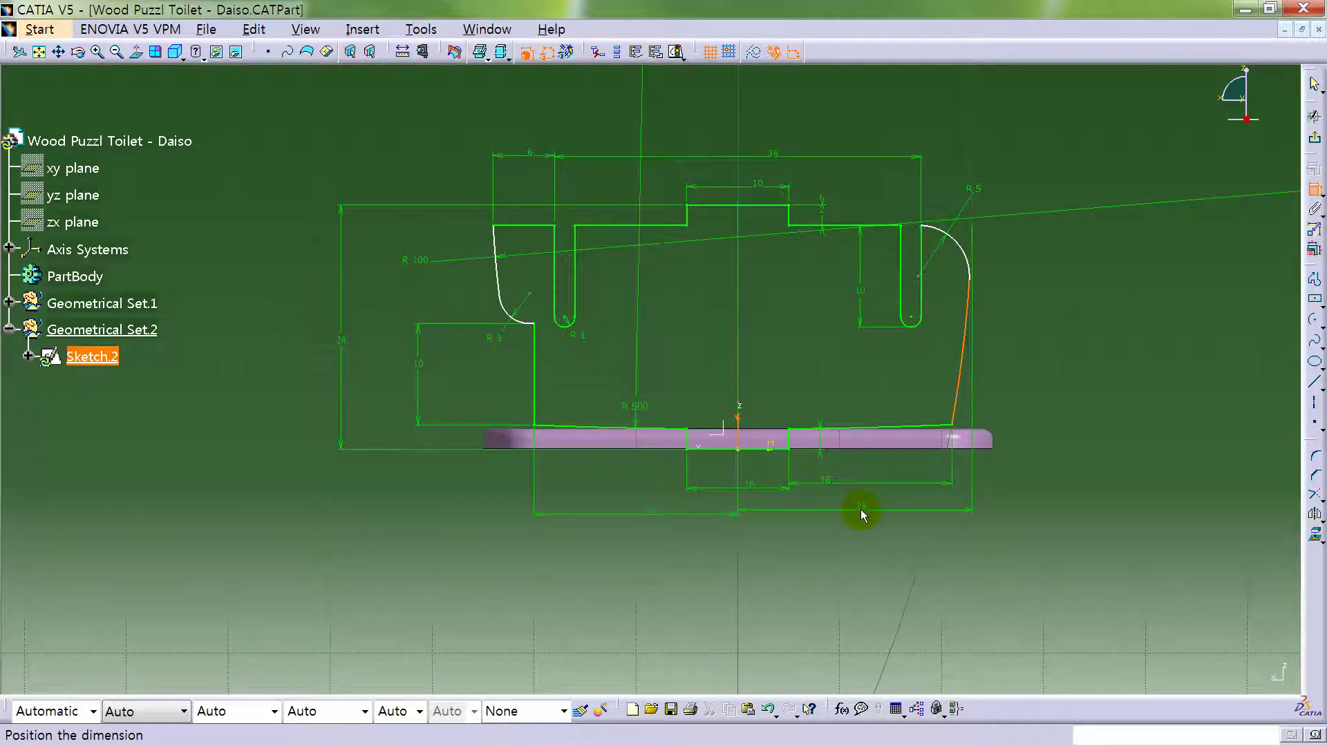
click(861, 511)
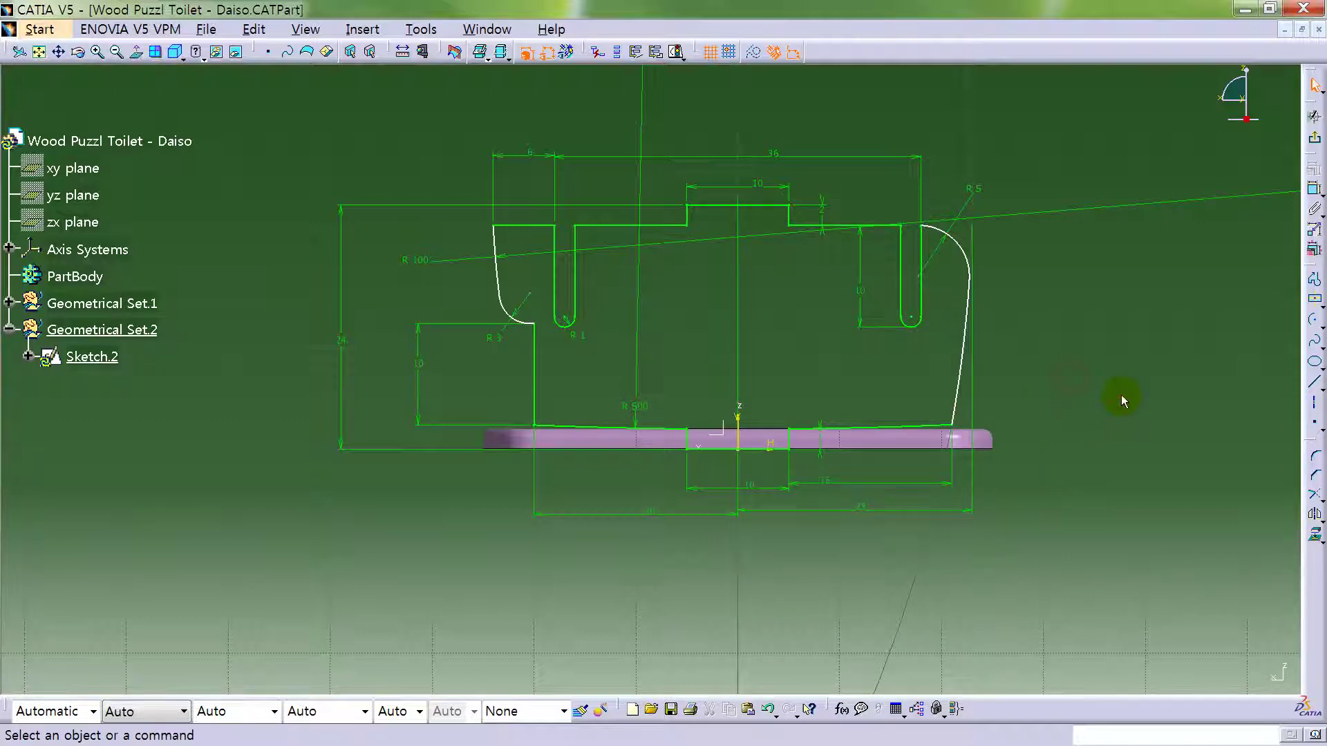
- Dimension the horizontal distance from the R 5 arc's center to the adjacent slot wall and set it to 1 mm
click(1315, 188)
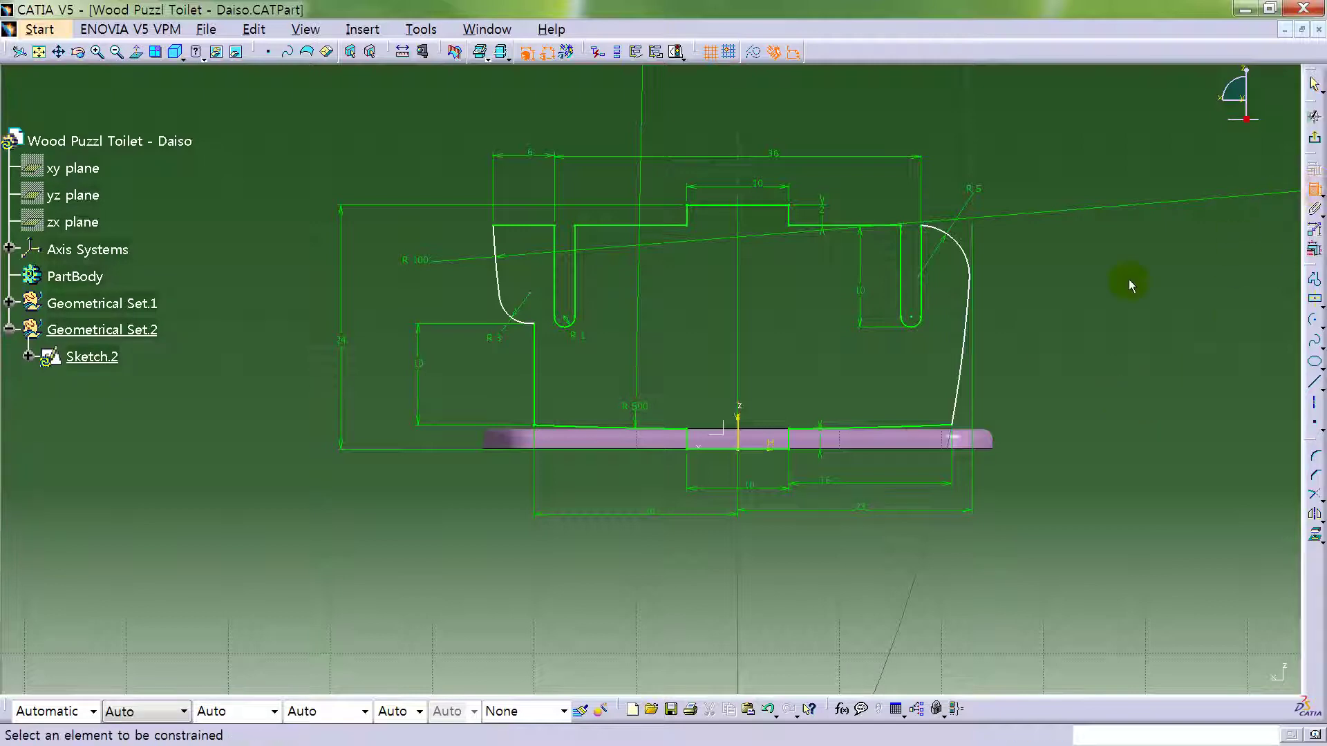
click(917, 280)
click(965, 312)
double_click(953, 320)
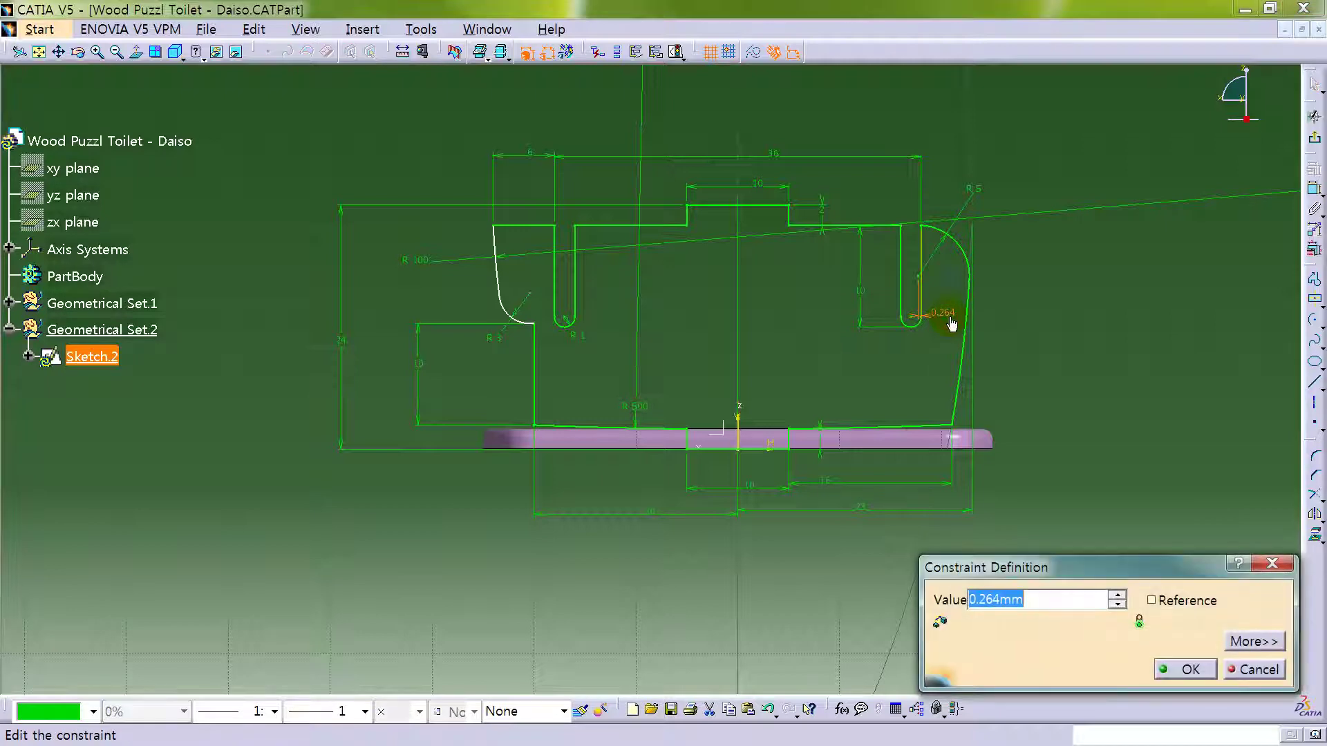
key(Return)
click(1023, 315)
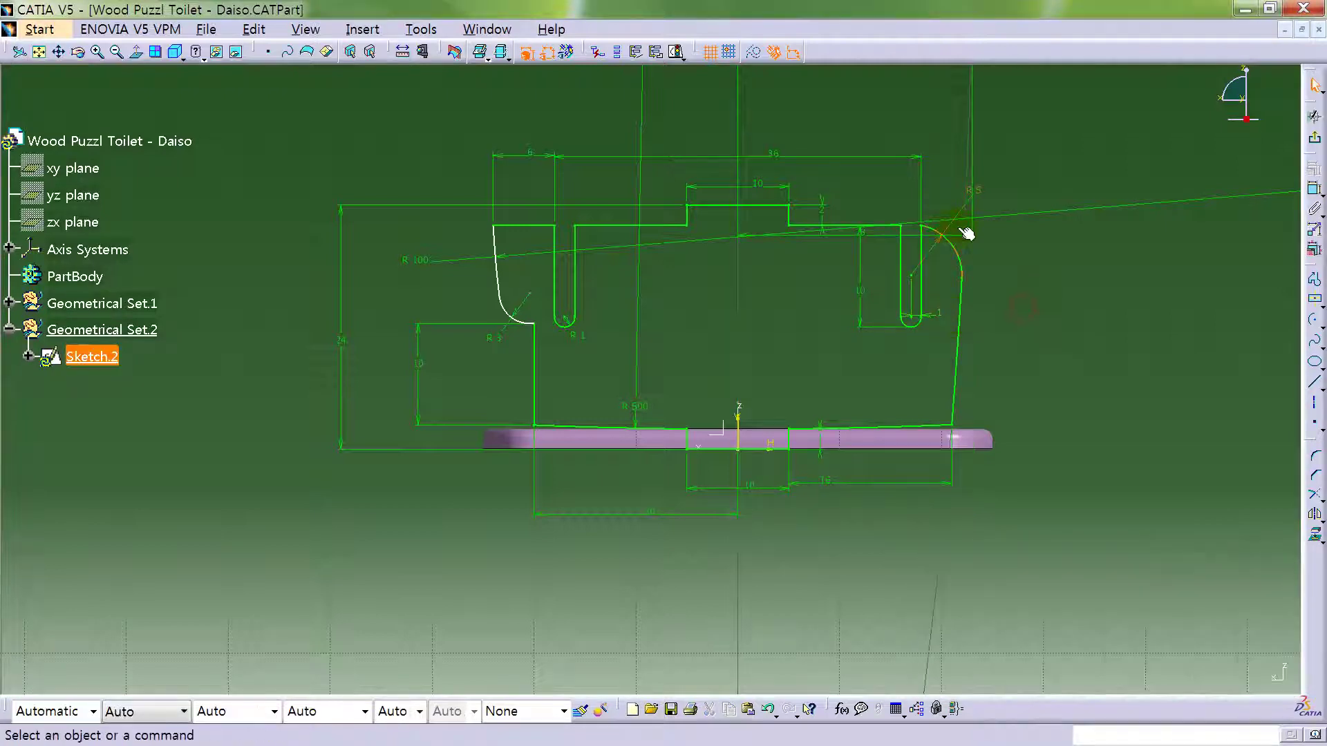
- Move the 23 mm dimension of the long side arc below the sketch and delete it
click(950, 418)
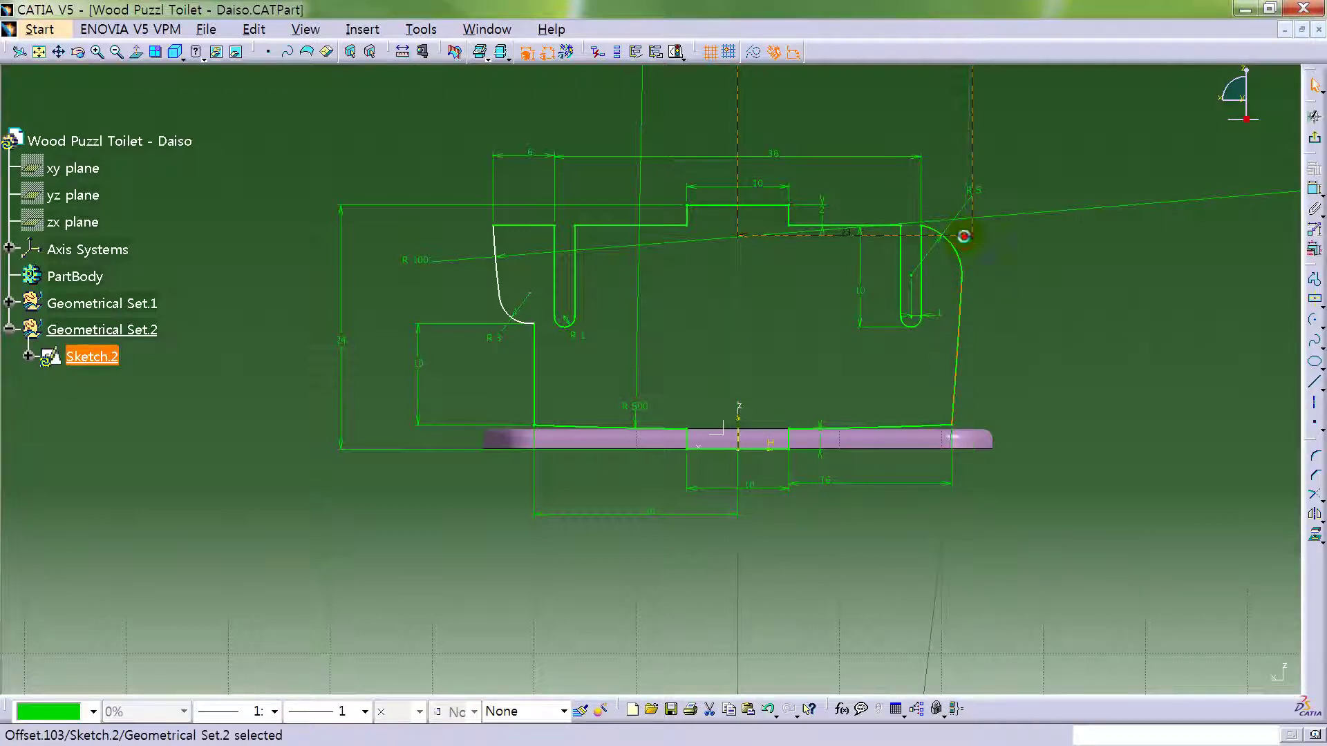
drag(849, 237, 830, 457)
click(1087, 504)
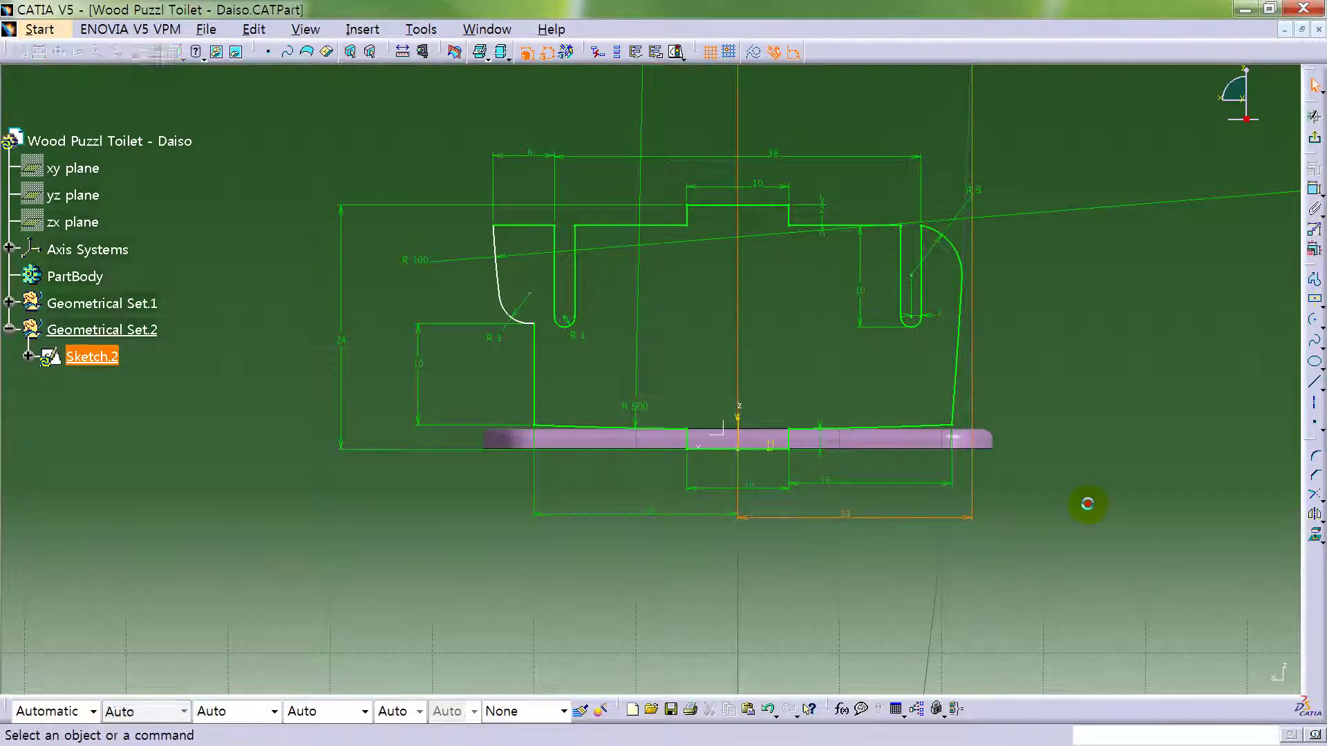
click(950, 519)
click(1092, 309)
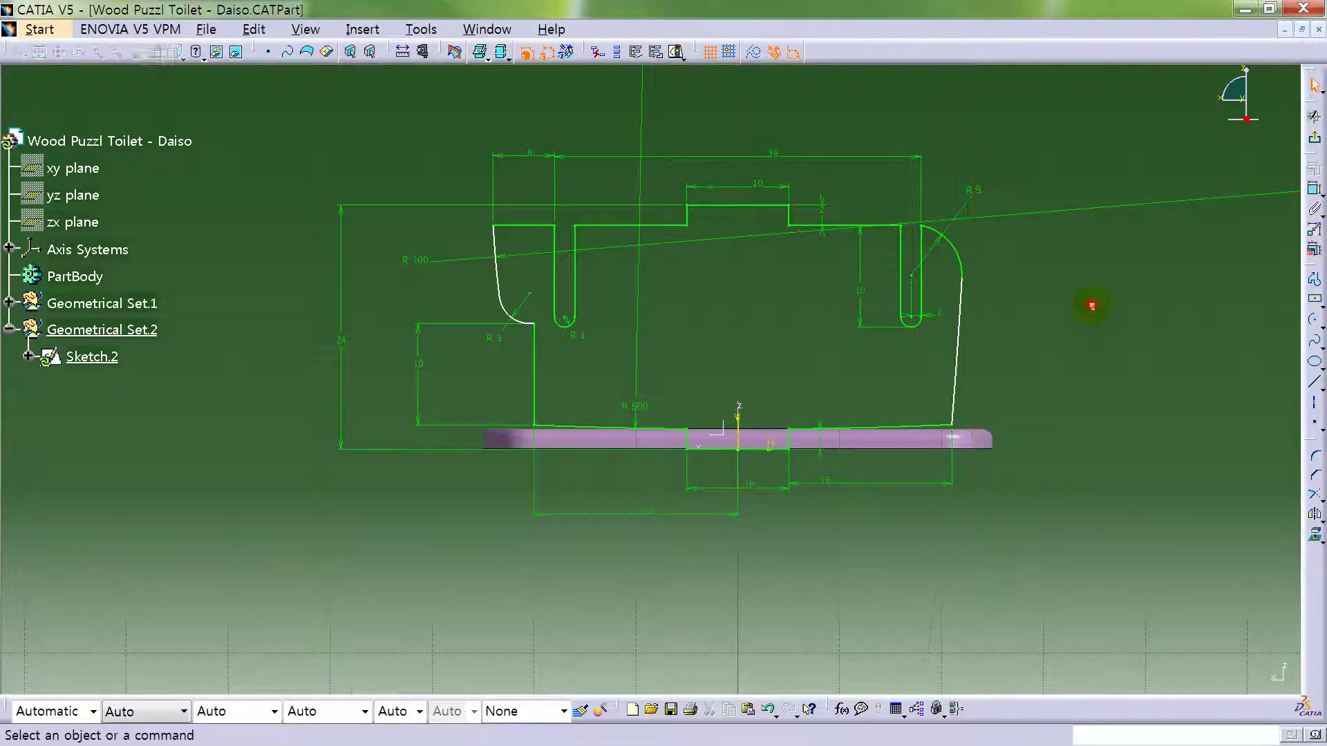
- Display the geometrical constraints, dimension the distance between the vertical axis and the long side arc, and delete that dimension
click(566, 52)
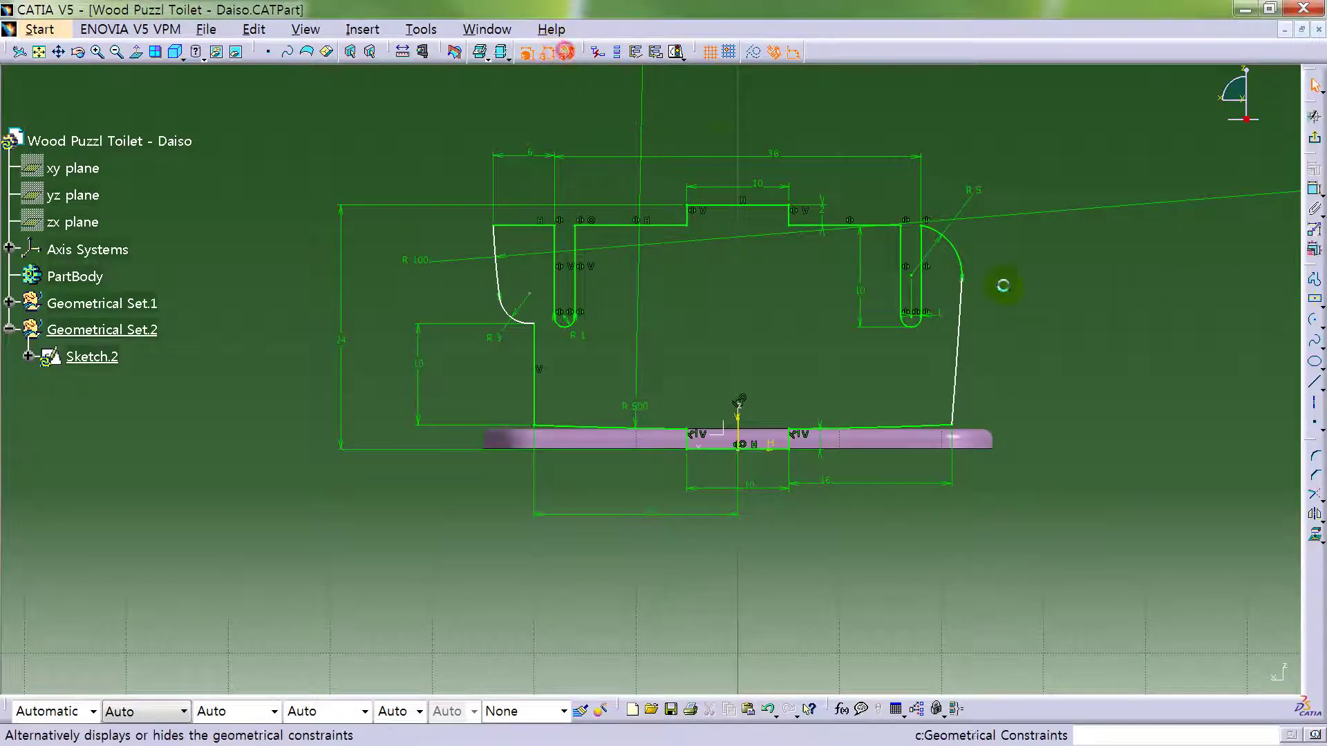
middle_drag(1049, 309, 1049, 277)
click(1314, 189)
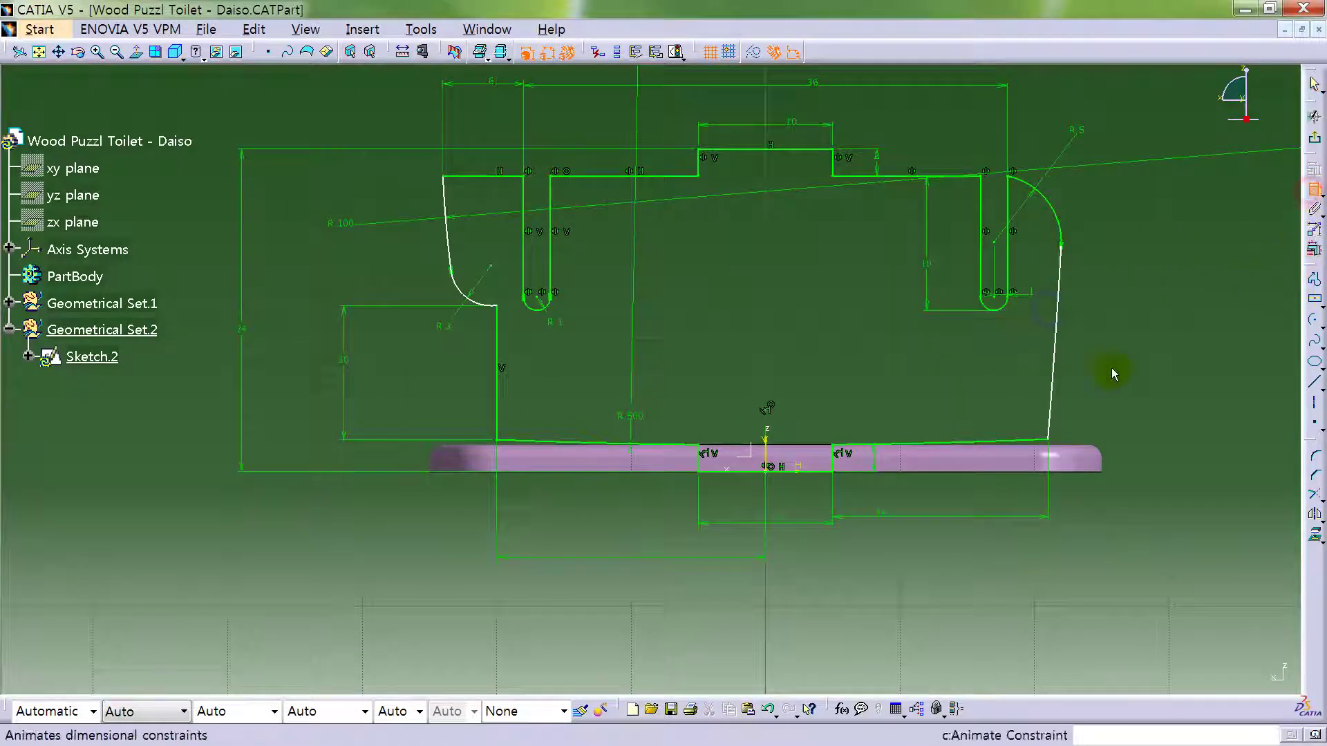
click(1055, 342)
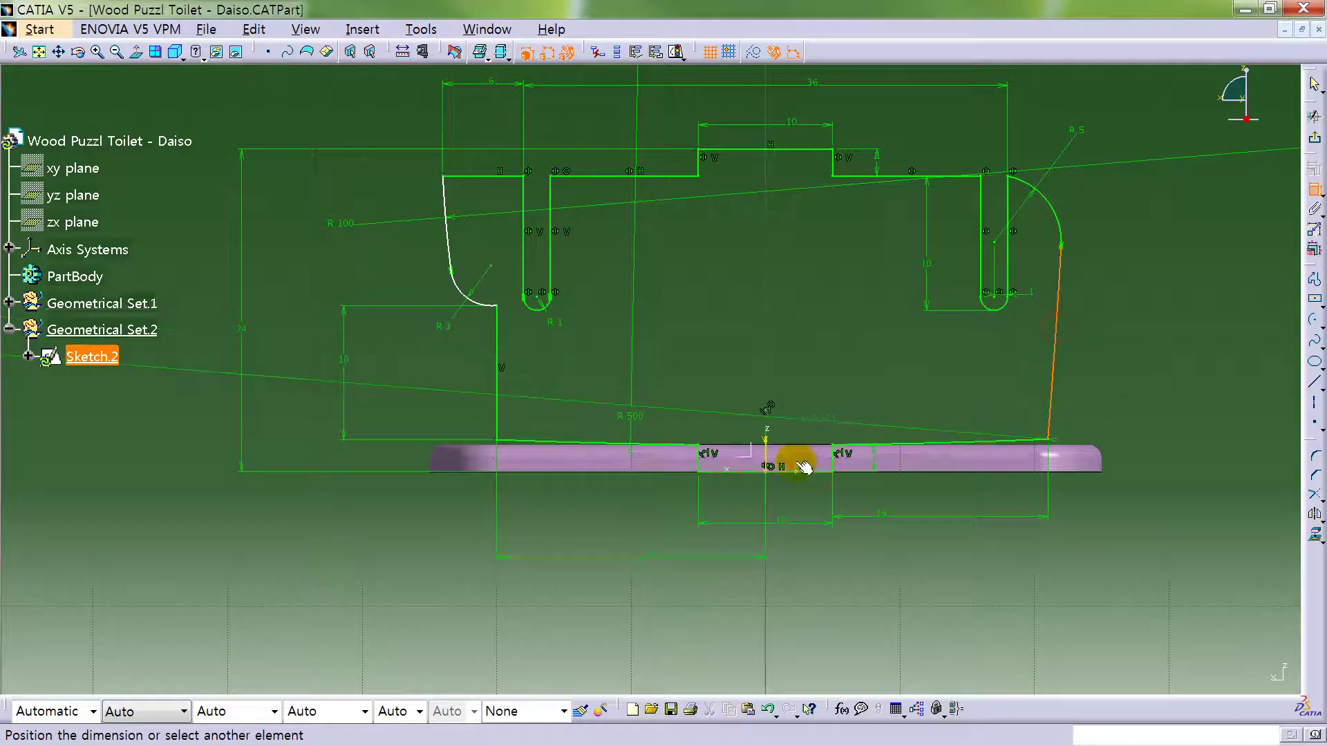
click(767, 453)
click(951, 561)
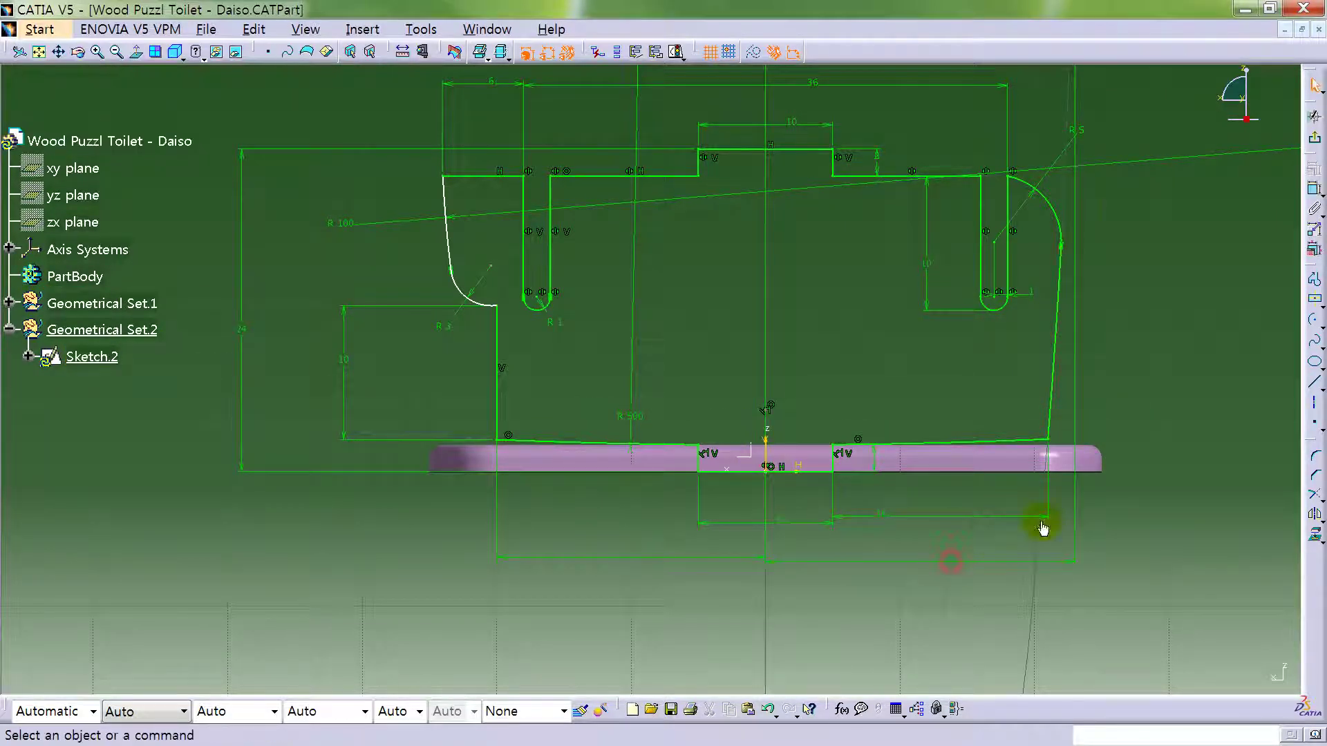
click(1026, 553)
click(1042, 542)
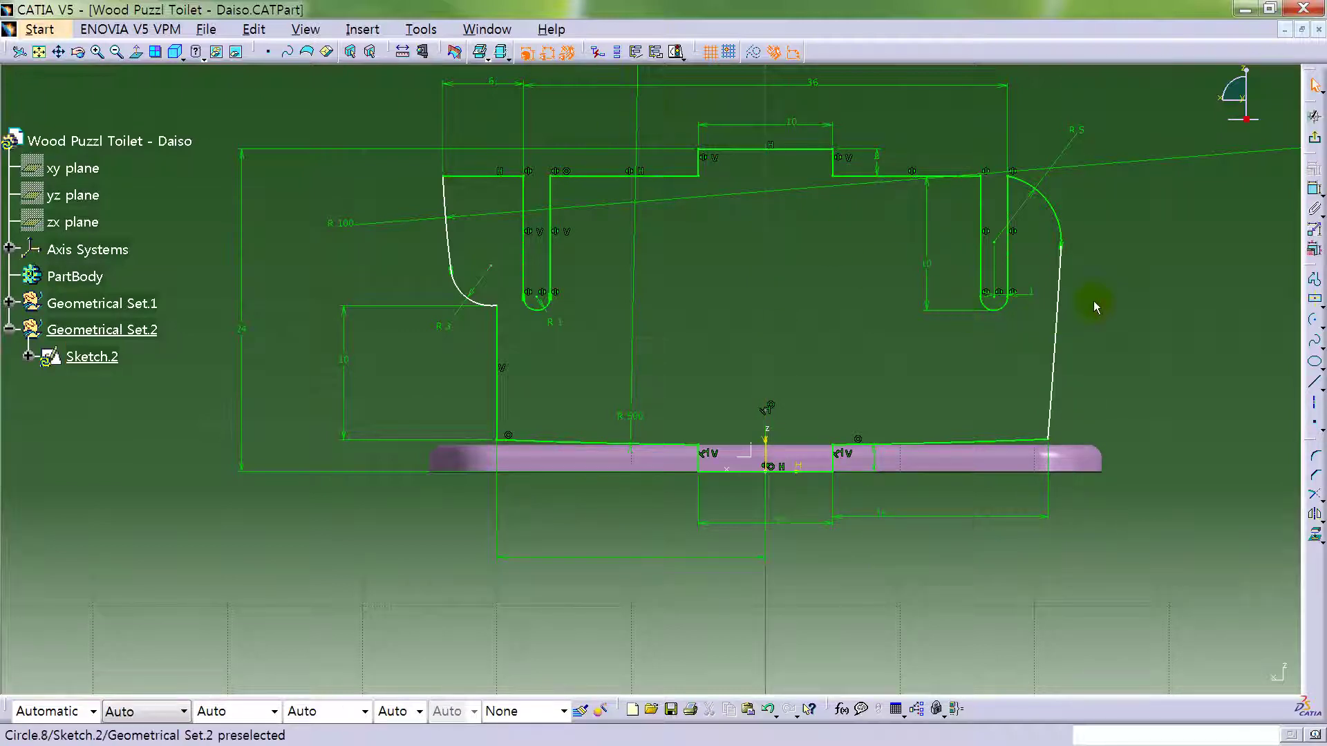
- Recreate the distance dimension from the vertical axis to the long side arc, place it below the sketch, and delete it
click(1315, 191)
click(1053, 367)
click(768, 465)
click(769, 451)
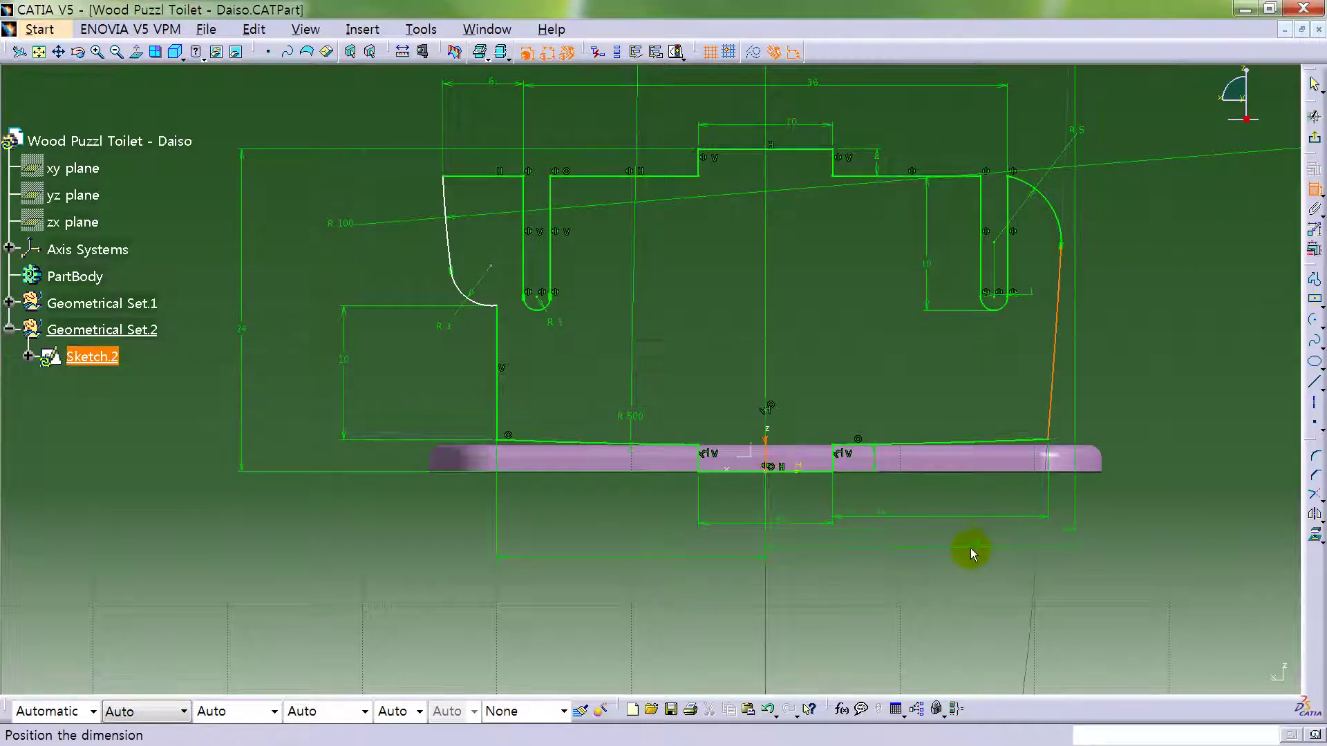
click(971, 549)
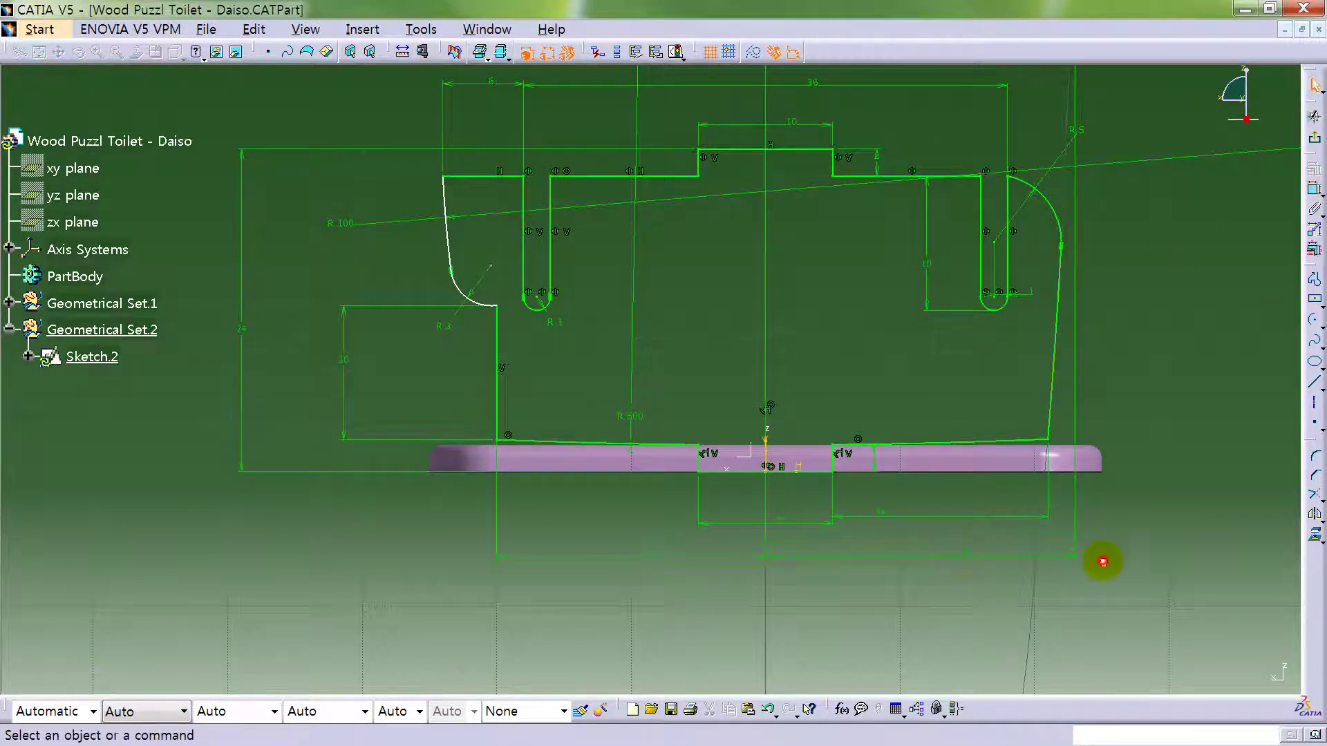
click(1048, 540)
click(1034, 545)
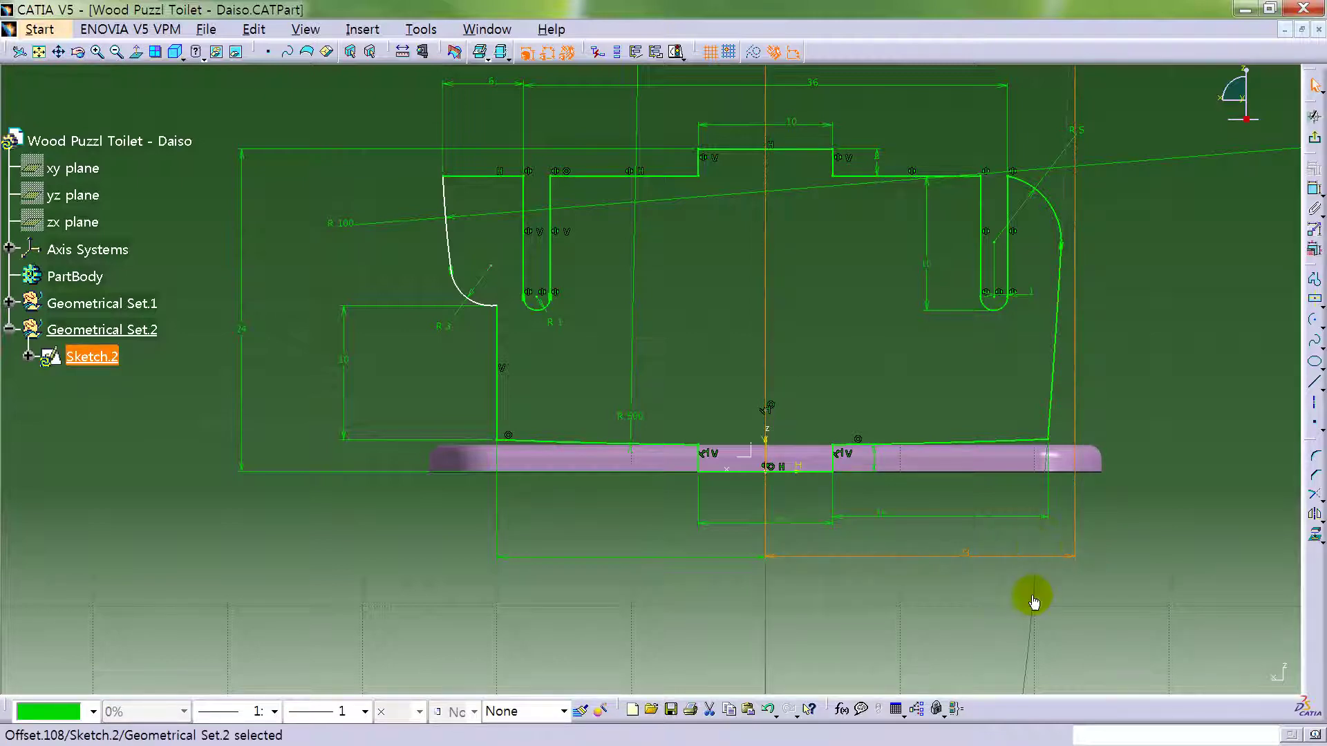
key(Delete)
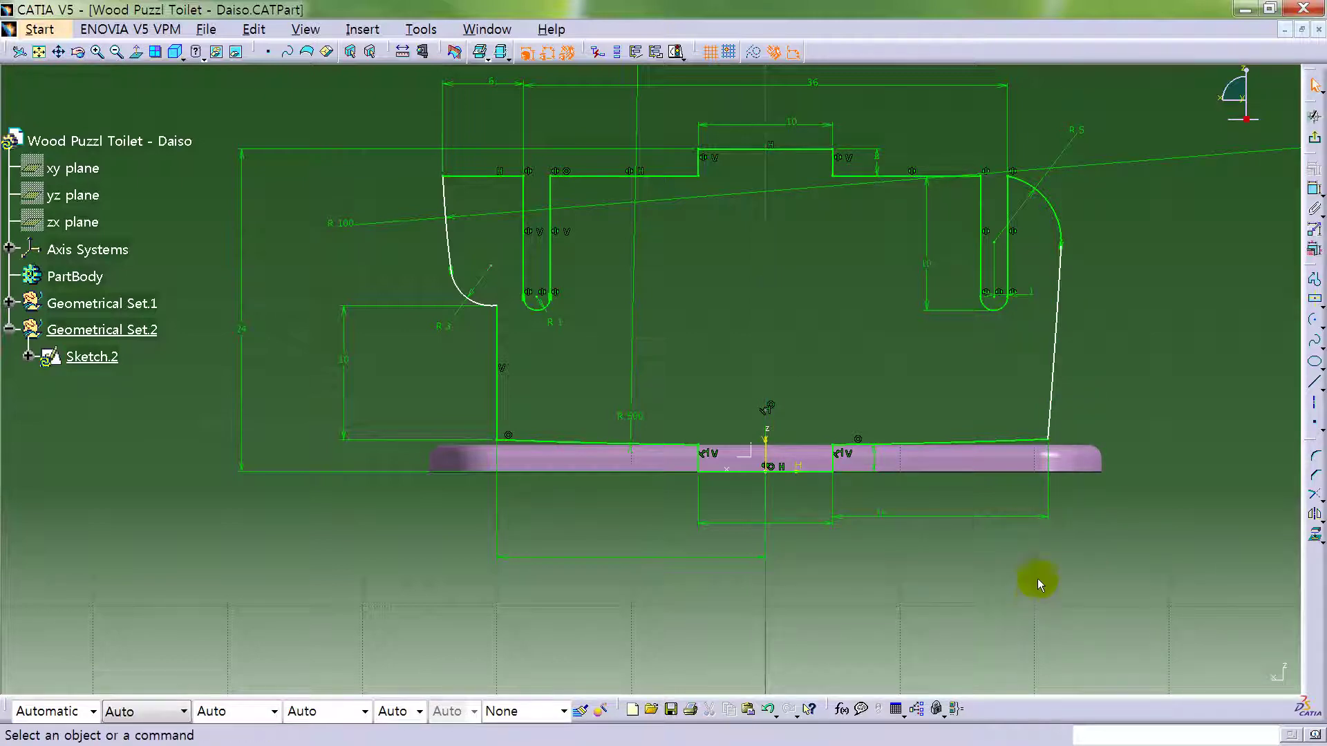
- Add a radius dimension to the long side arc below the R 5 arc and set it to 300 mm
click(1047, 443)
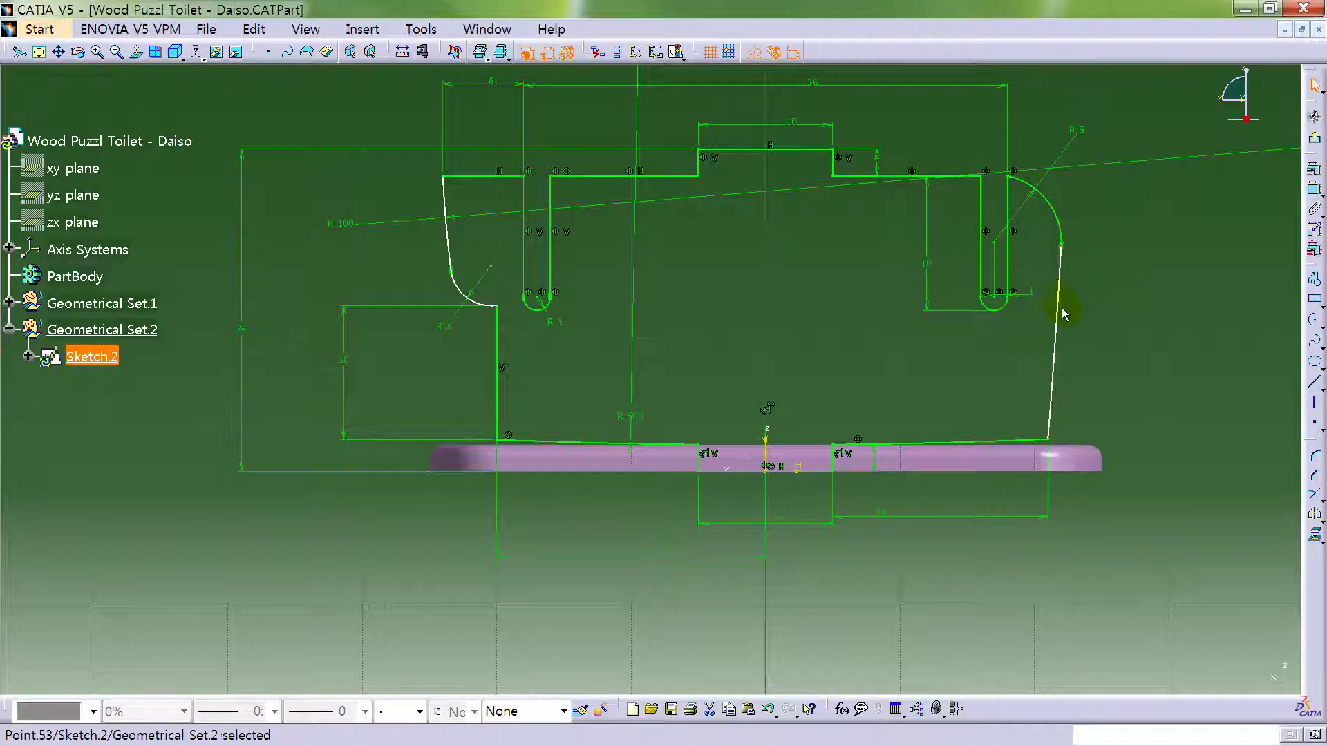
click(1311, 188)
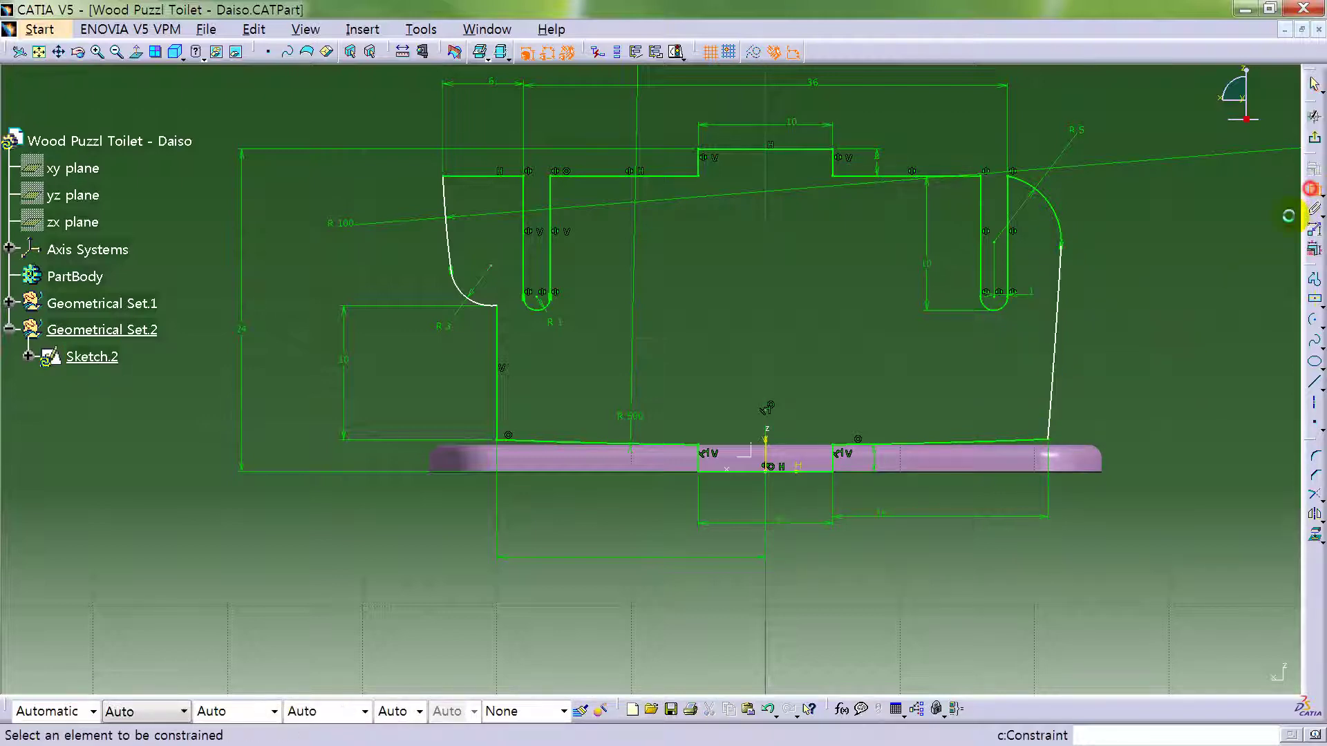
click(1060, 372)
click(1092, 379)
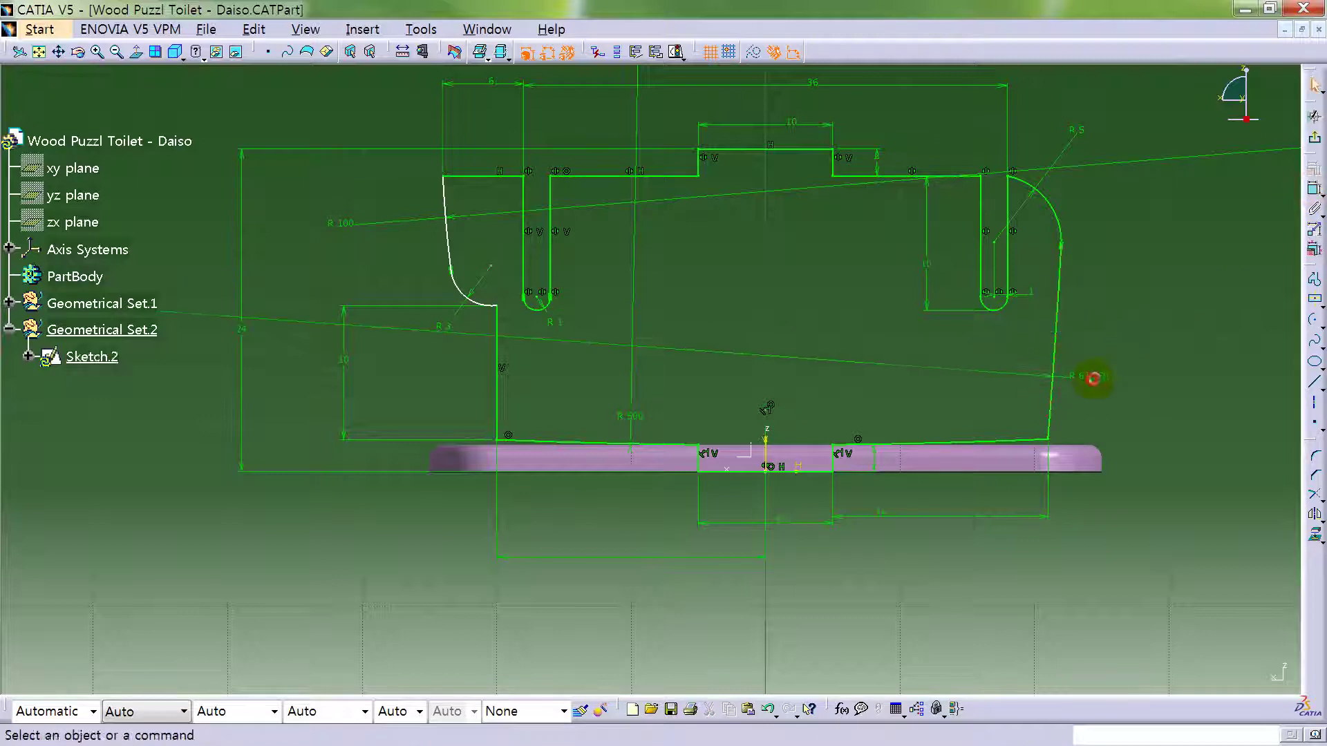
double_click(1097, 375)
text(300)
key(Return)
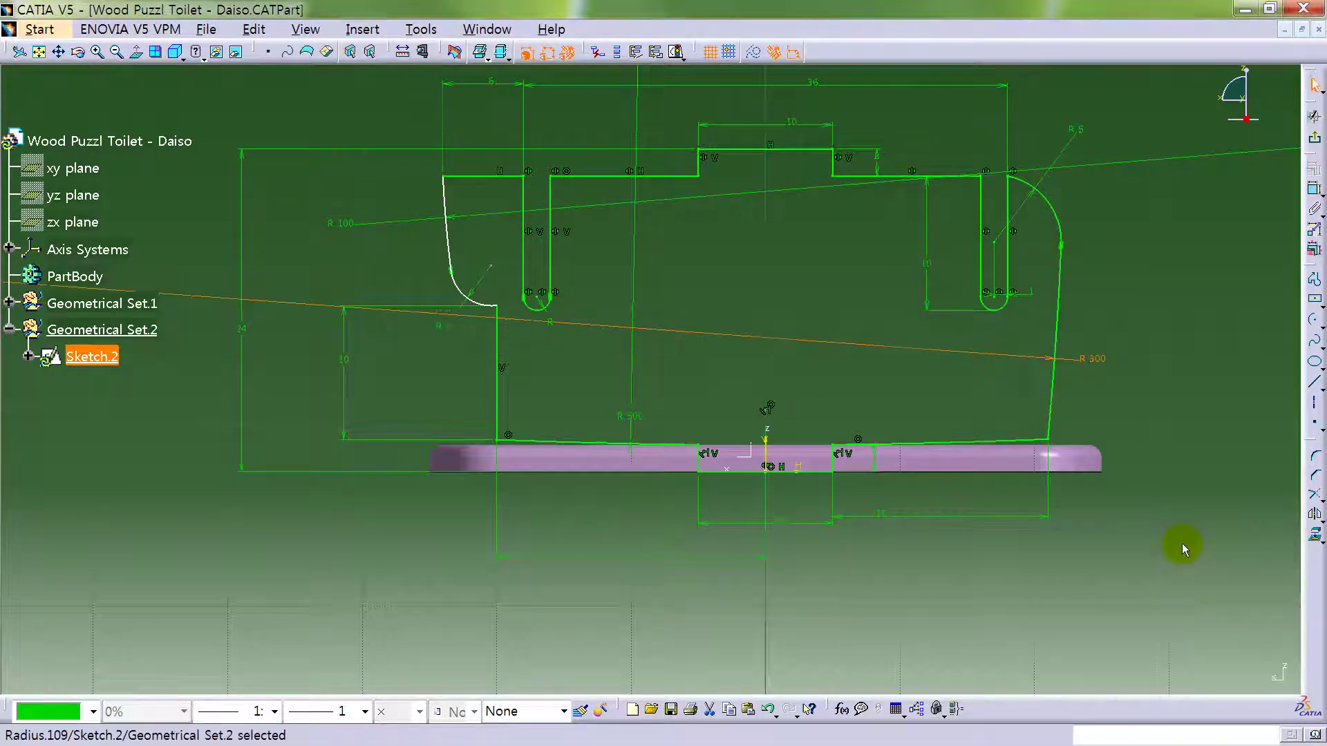
- Try radius values of 80, 50 and 40 mm on the long side arc
double_click(1094, 370)
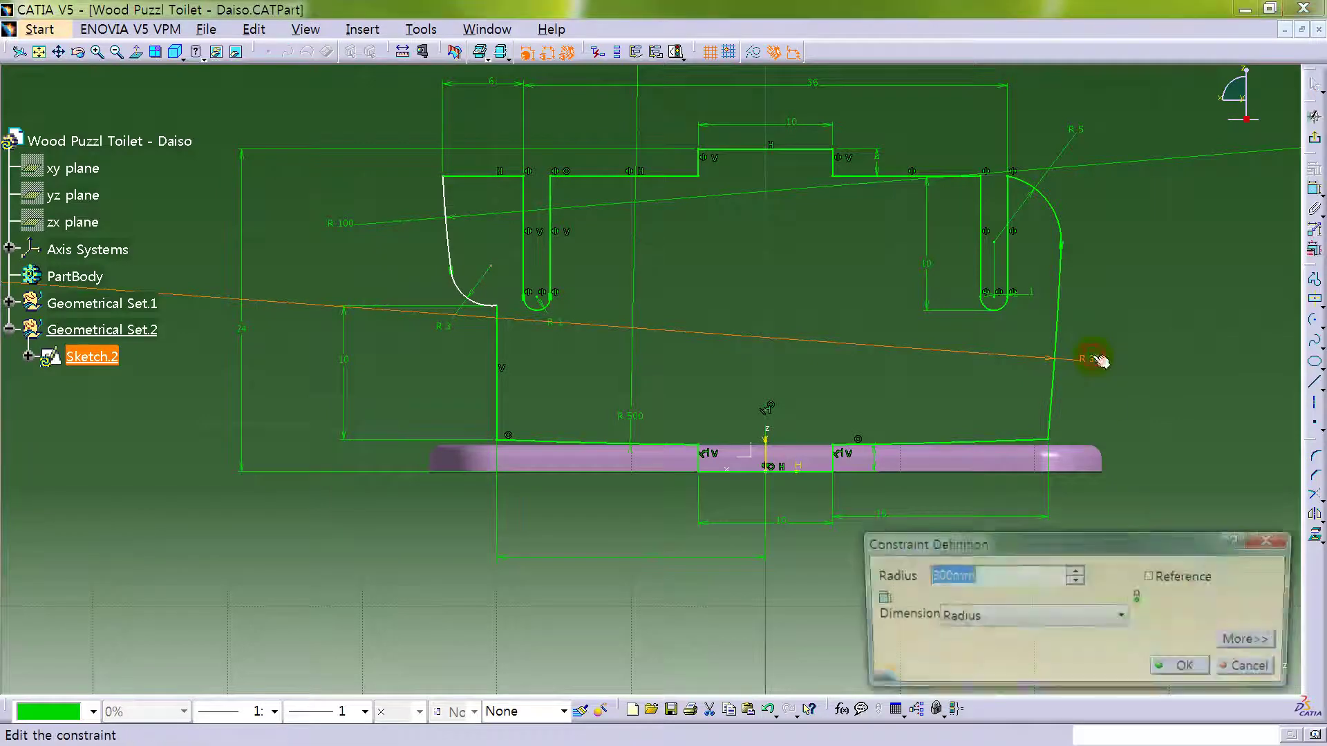
text(80)
key(Return)
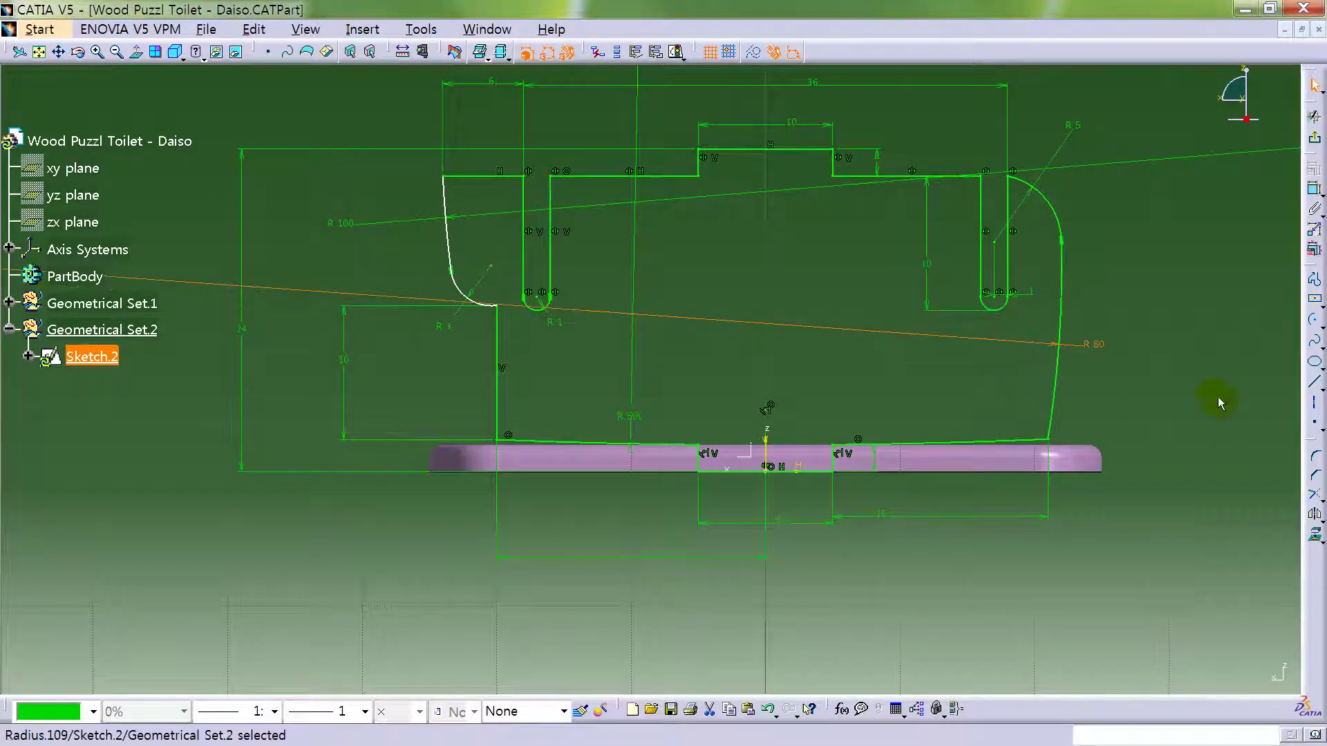
double_click(1091, 341)
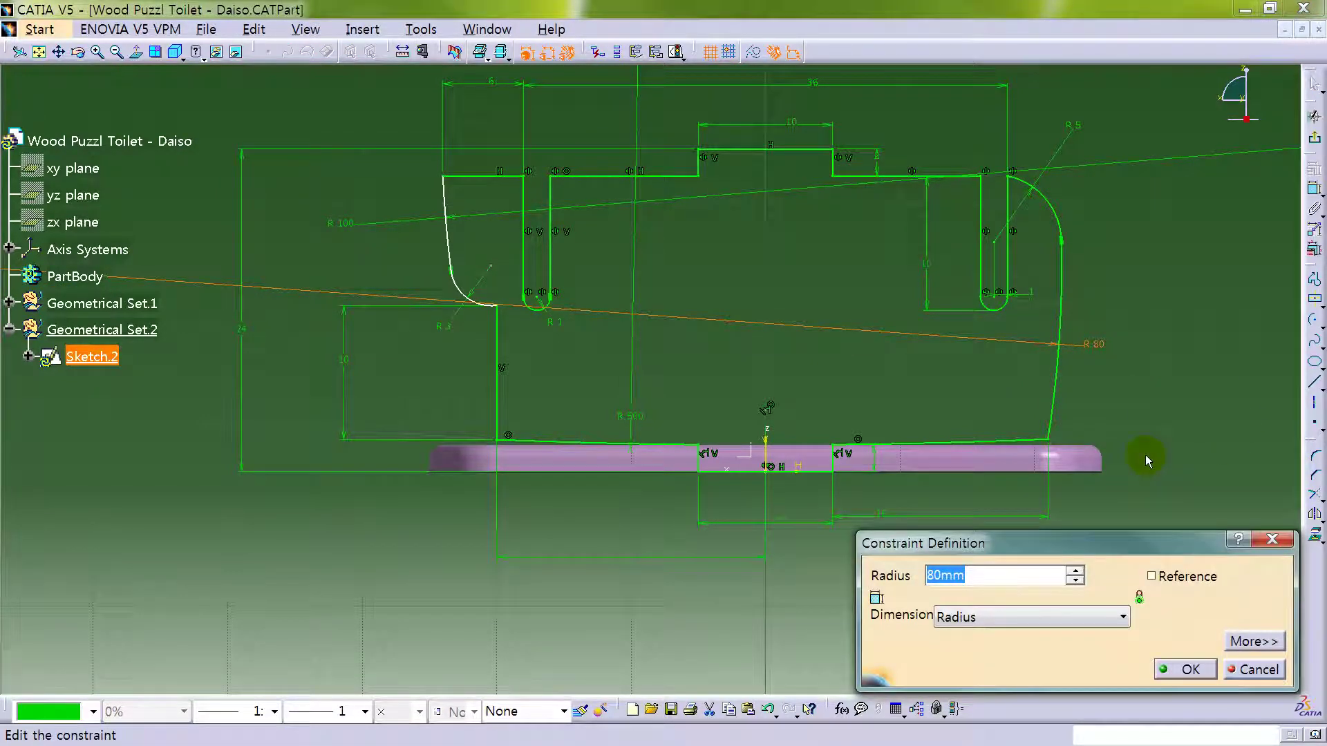
text(50)
key(Return)
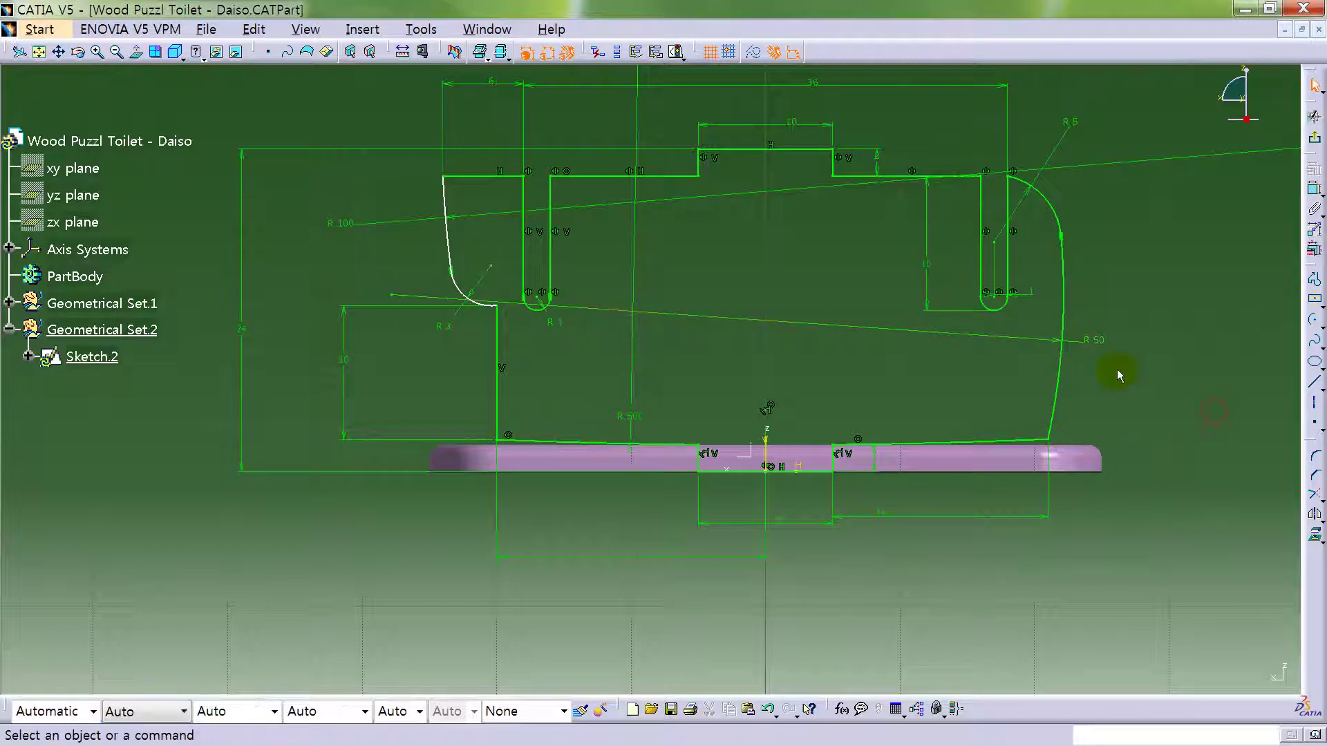
double_click(1099, 341)
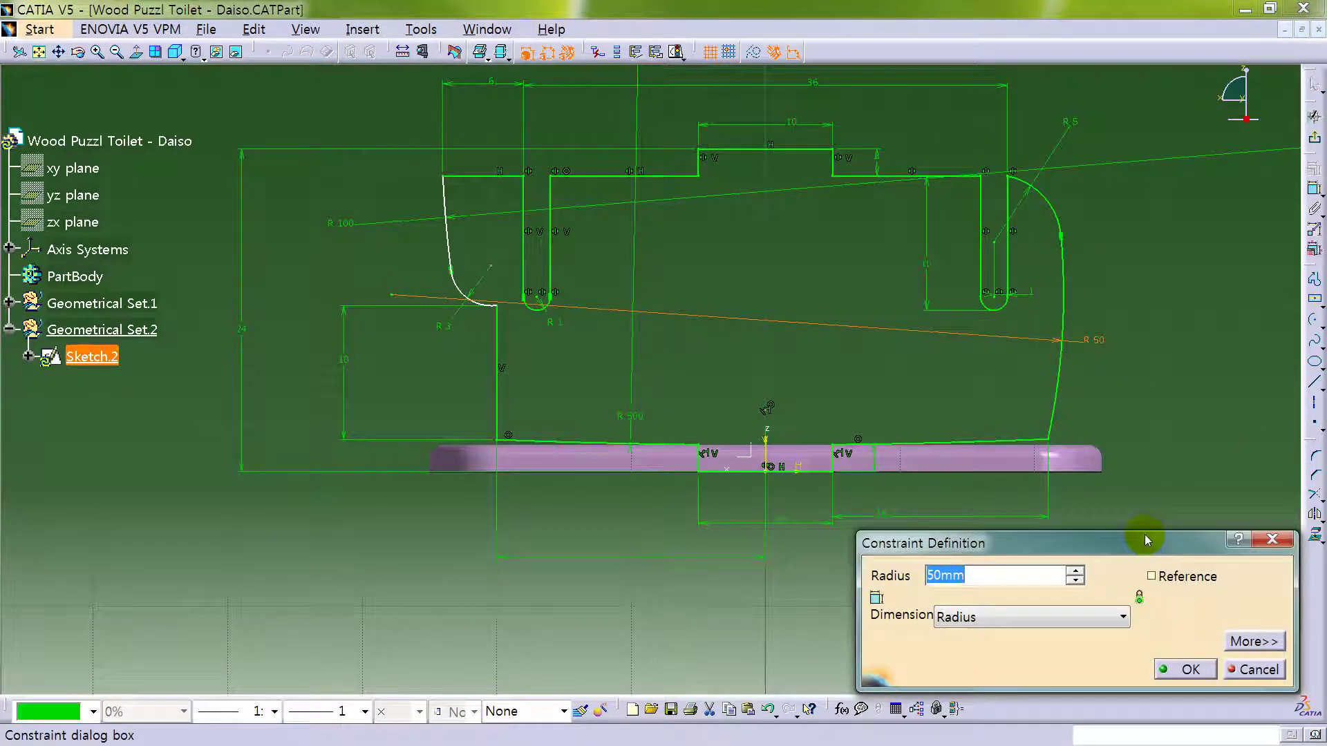
text(40)
key(Return)
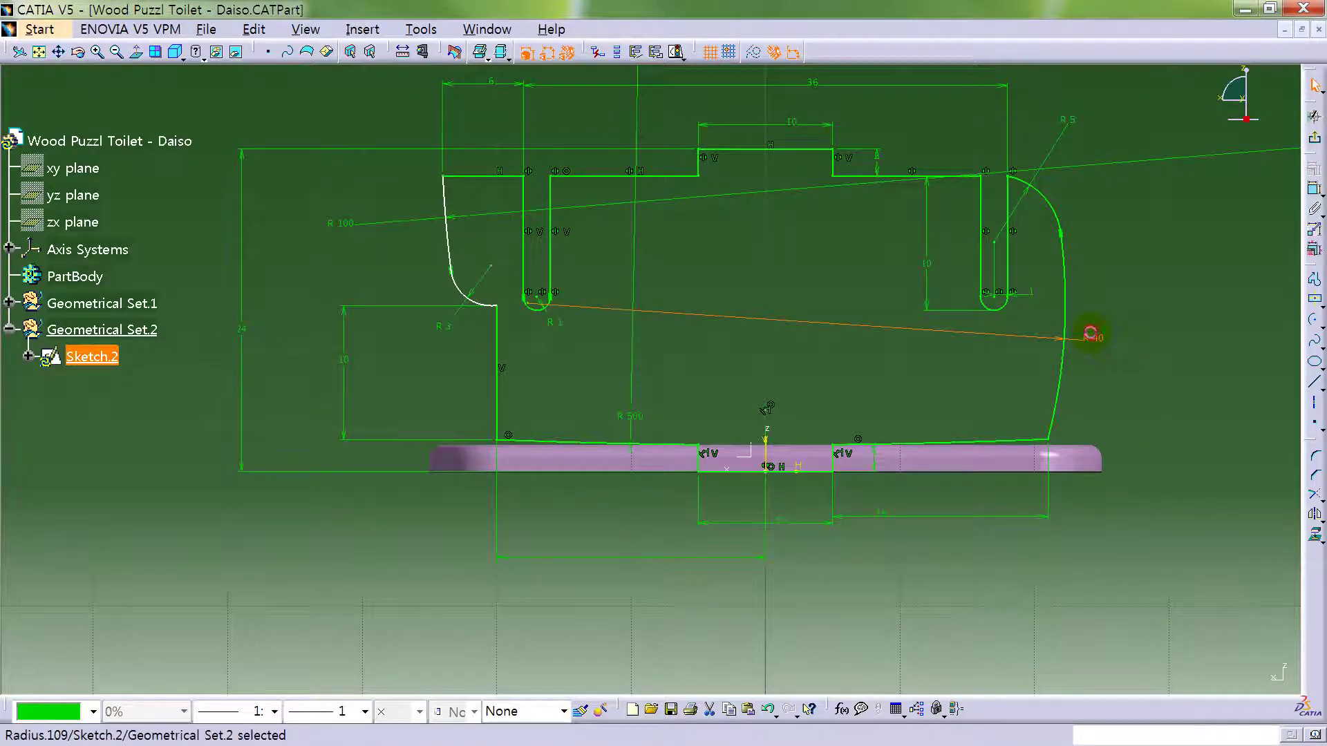
- Set the long side arc's radius to 30 mm
double_click(1094, 337)
text(30)
key(Return)
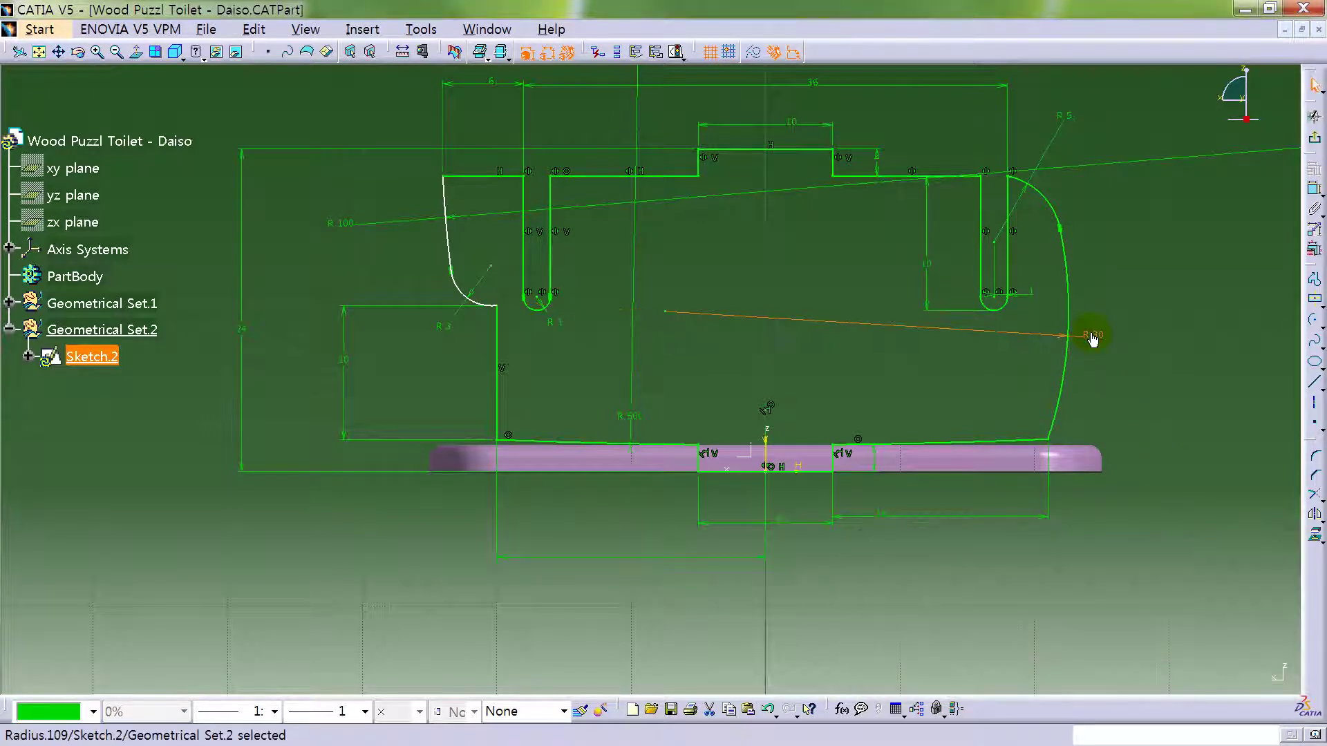
click(1127, 382)
- Dimension the vertical distance from the R 3 arc's center to the horizontal edge above it and set it to 9 mm
middle_drag(916, 258, 916, 292)
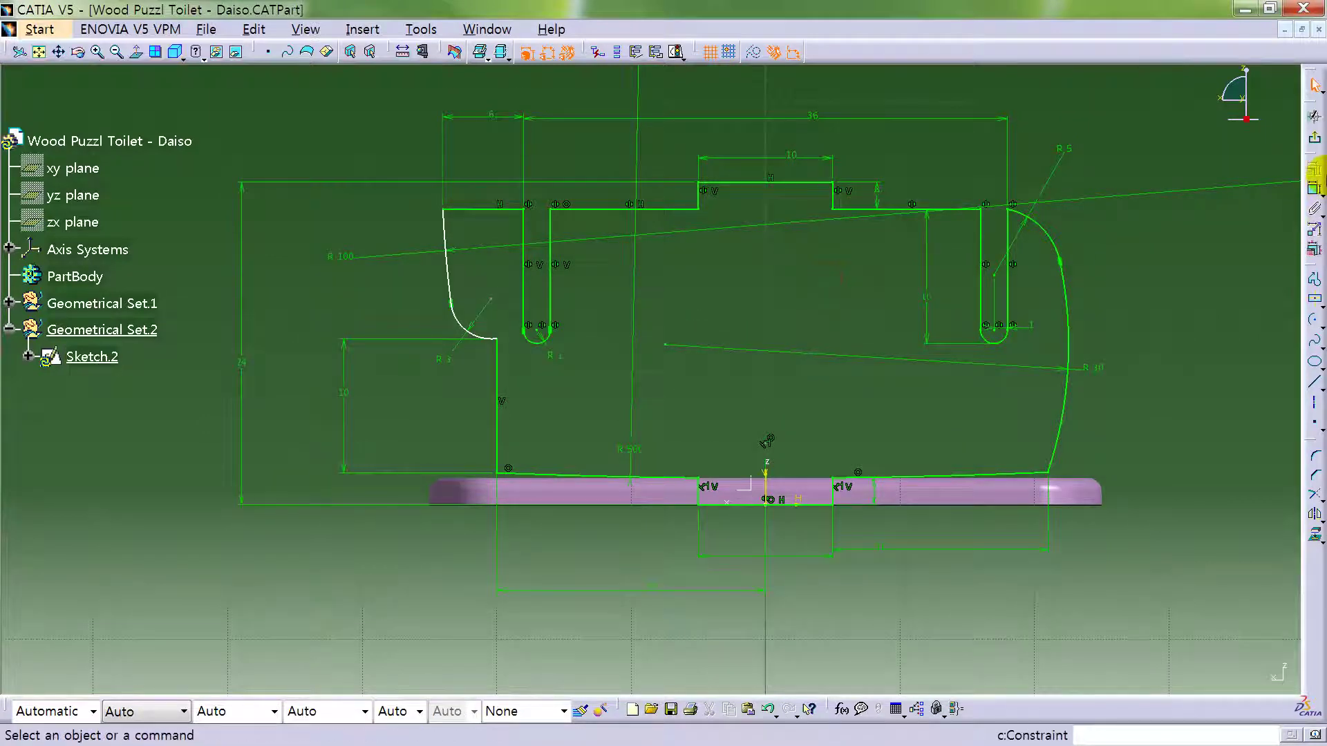
click(1314, 188)
click(498, 302)
click(510, 210)
click(358, 204)
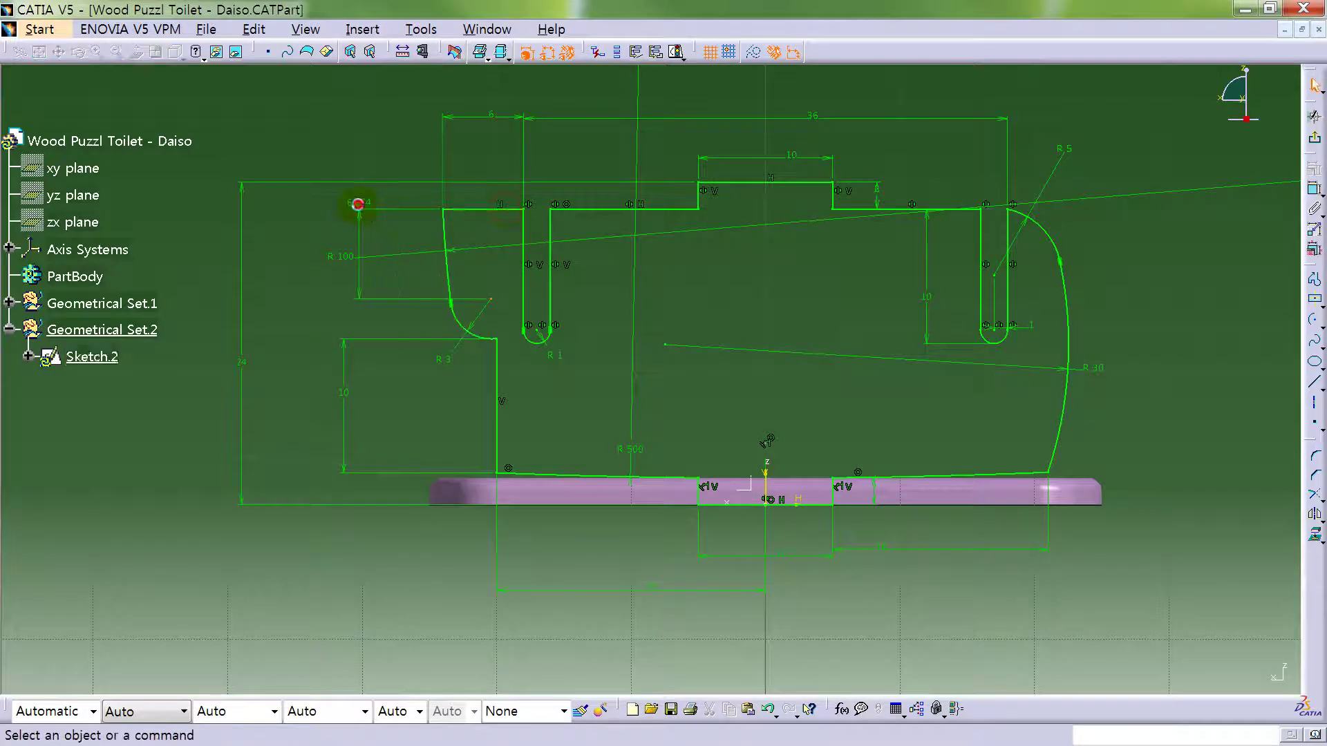
double_click(363, 206)
text(6)
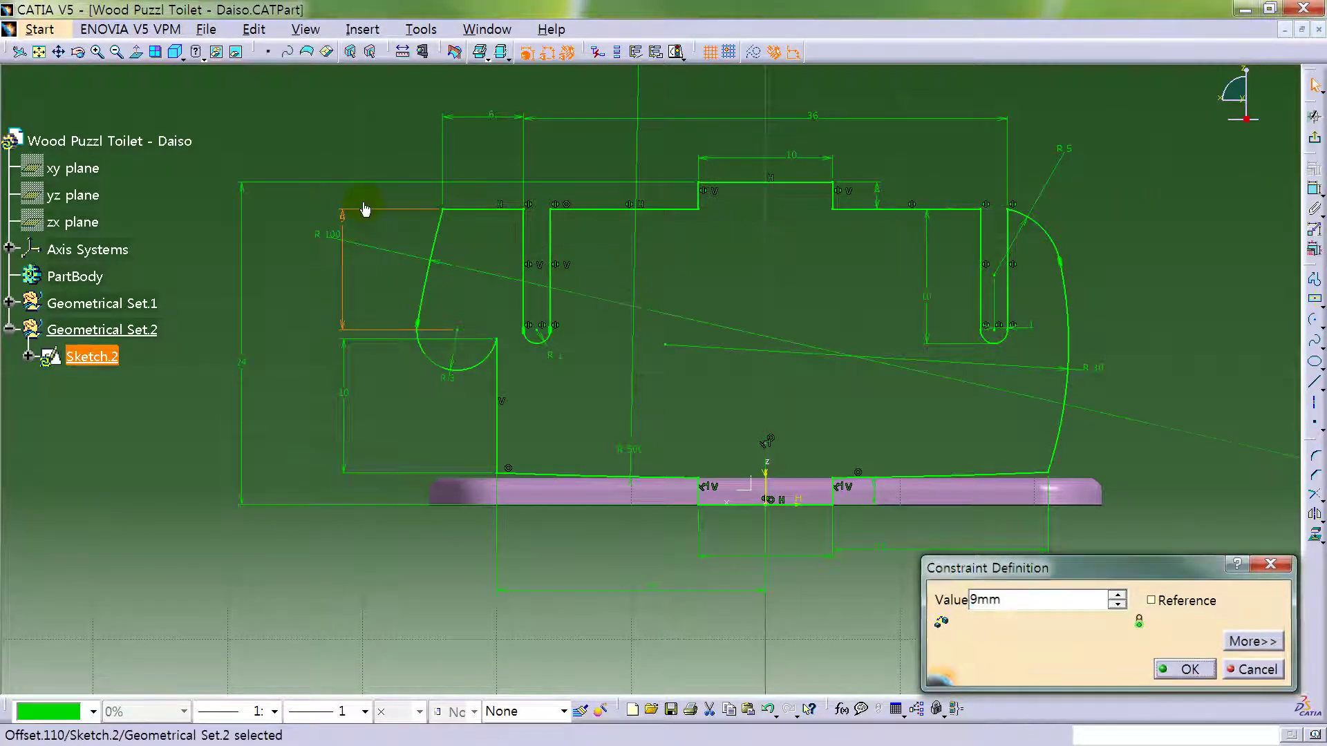
key(Return)
- Change the vertical distance of the R 3 arc's center to 7 mm and try 6 mm
double_click(342, 277)
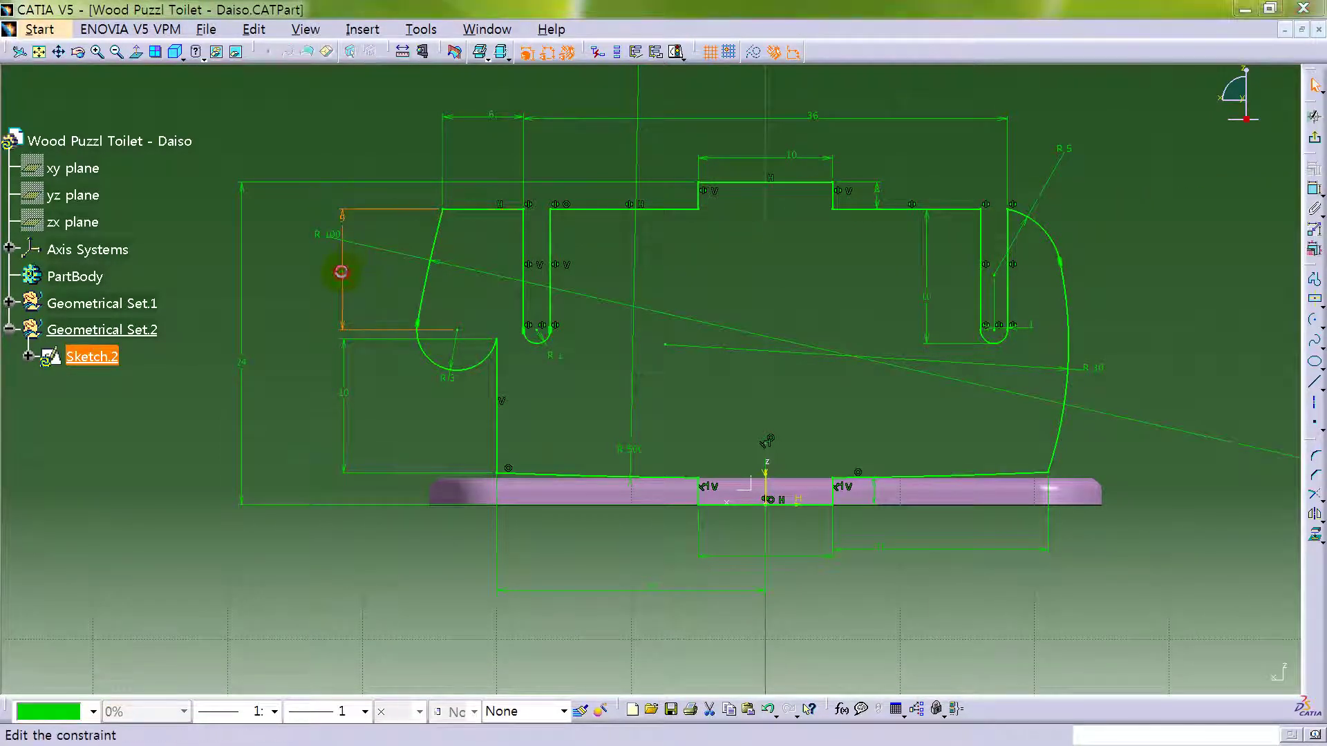
key(Return)
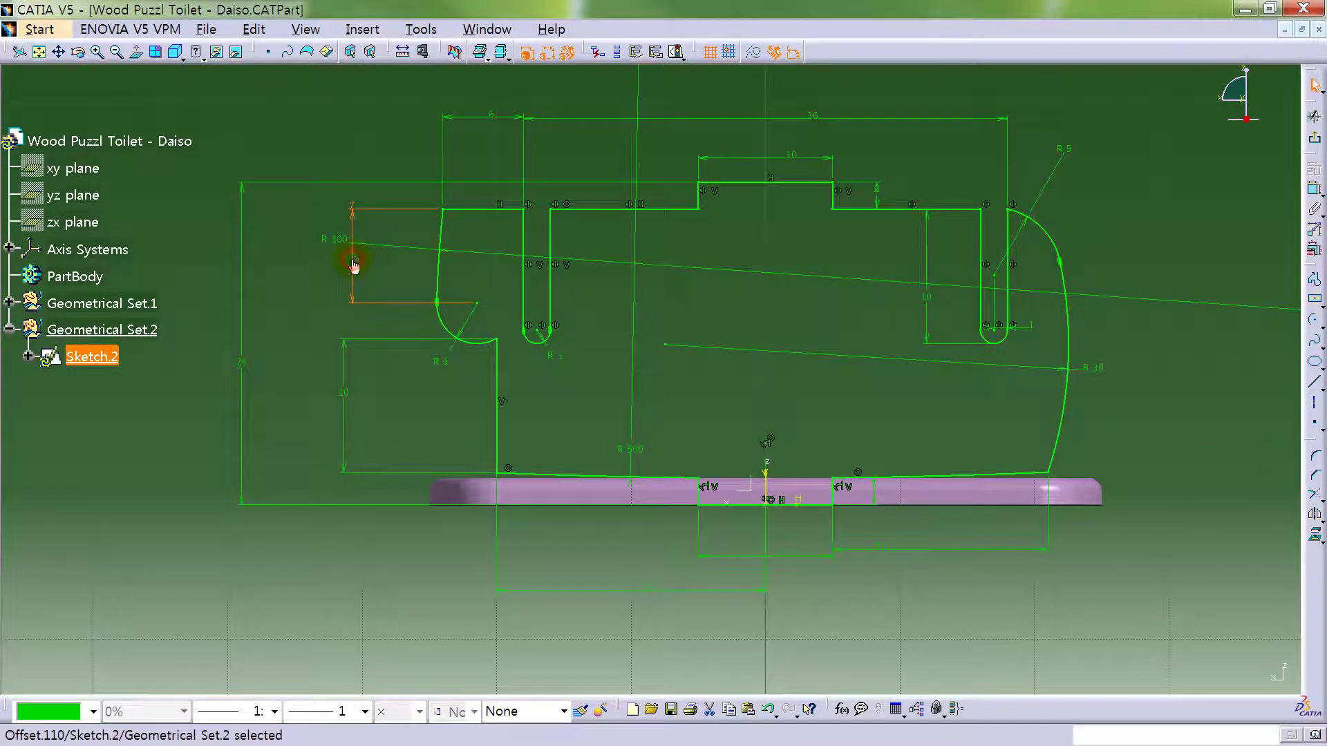
double_click(353, 266)
key(Return)
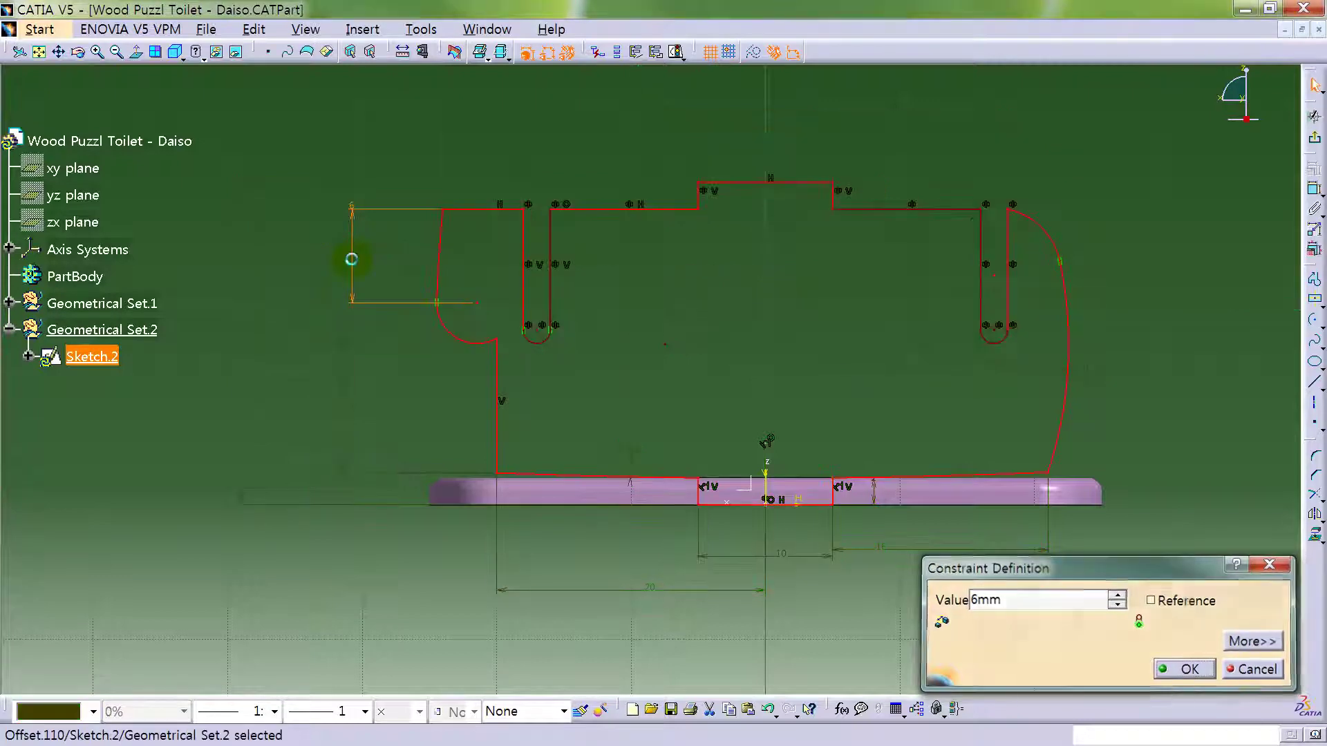
double_click(351, 214)
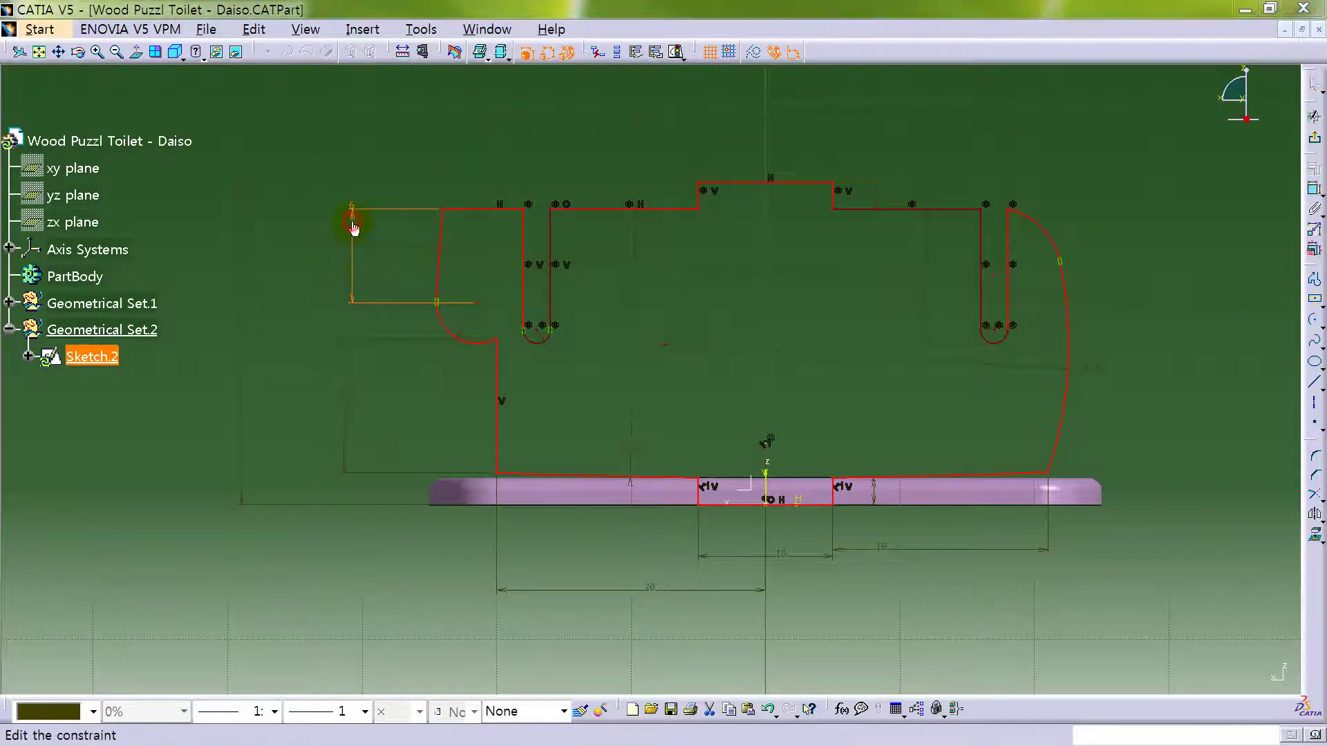
click(1257, 670)
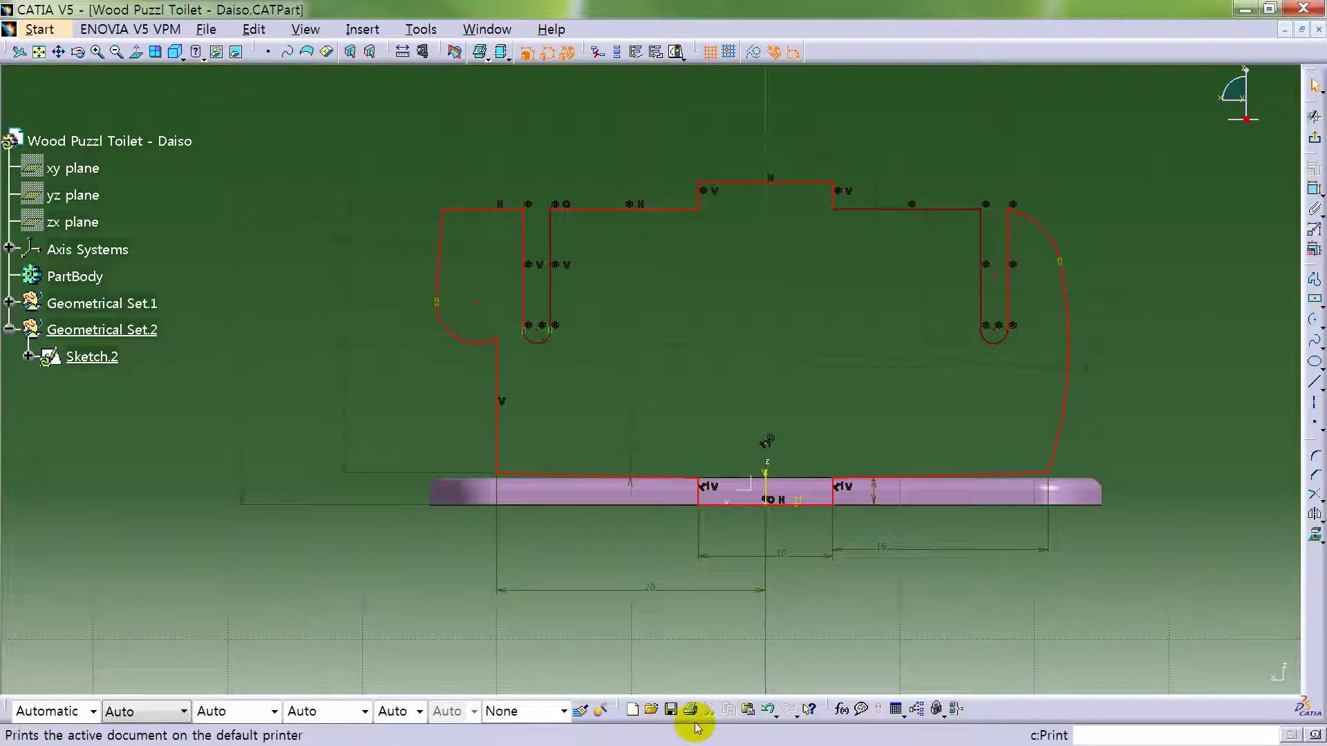
- Undo the value changes on the R 3 arc center's vertical distance and delete that dimension
click(767, 709)
click(767, 709)
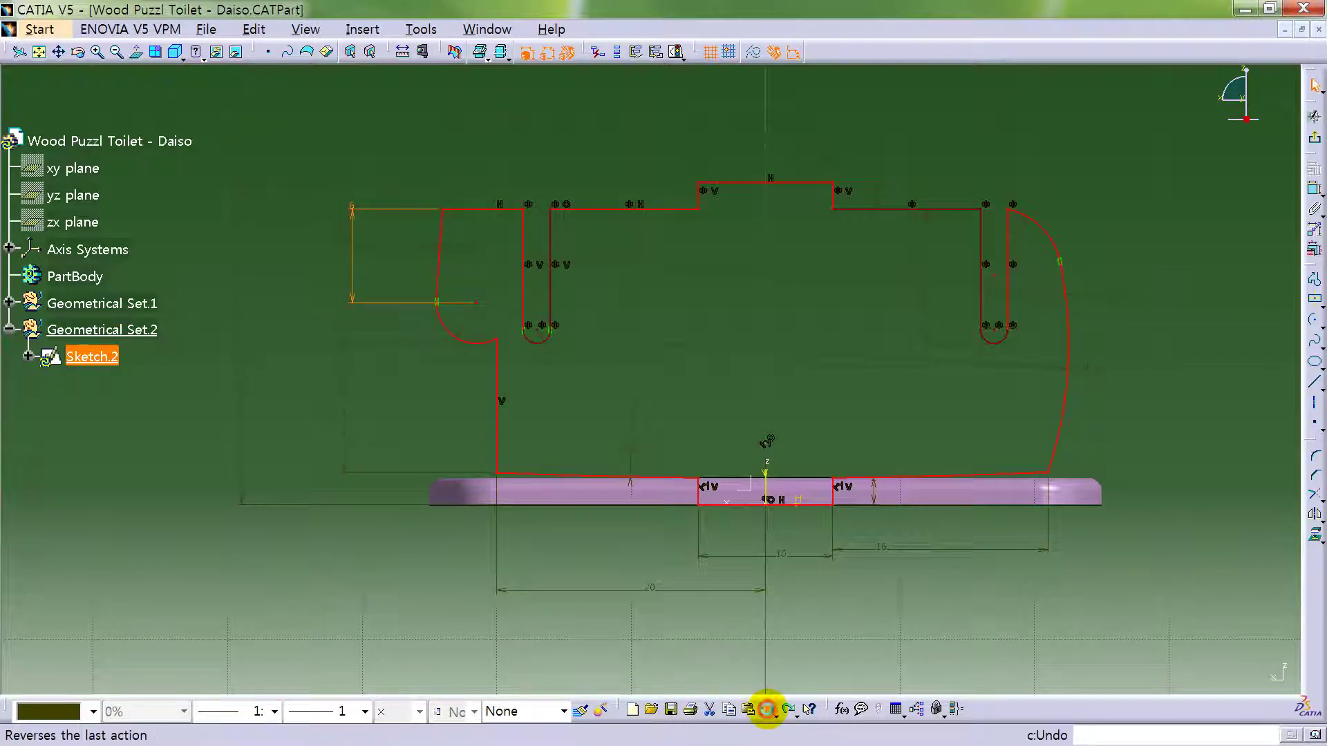
click(769, 710)
click(769, 711)
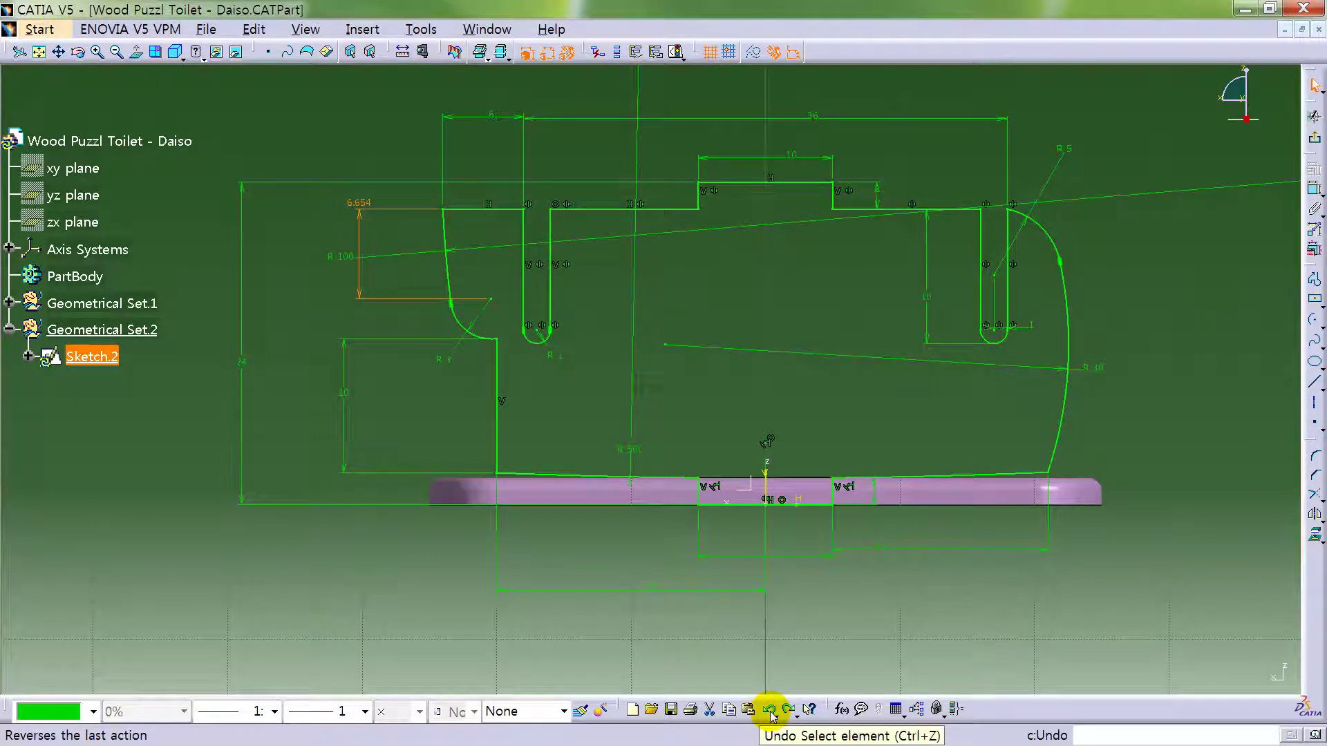
click(339, 302)
click(374, 299)
key(Delete)
- Shift the R 3 arc's center, dimension its horizontal distance to the adjacent slot wall, and set it to 2 mm
drag(496, 302, 497, 298)
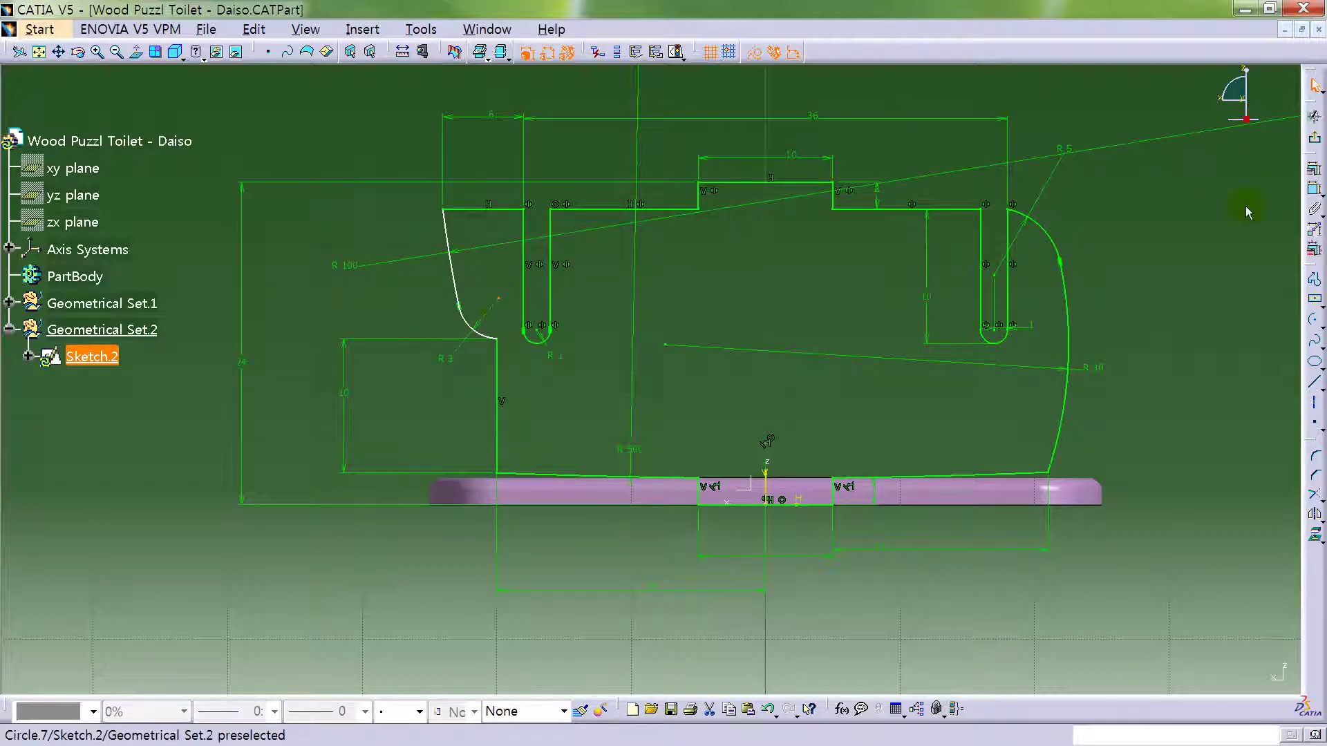
click(1313, 188)
click(524, 273)
click(508, 358)
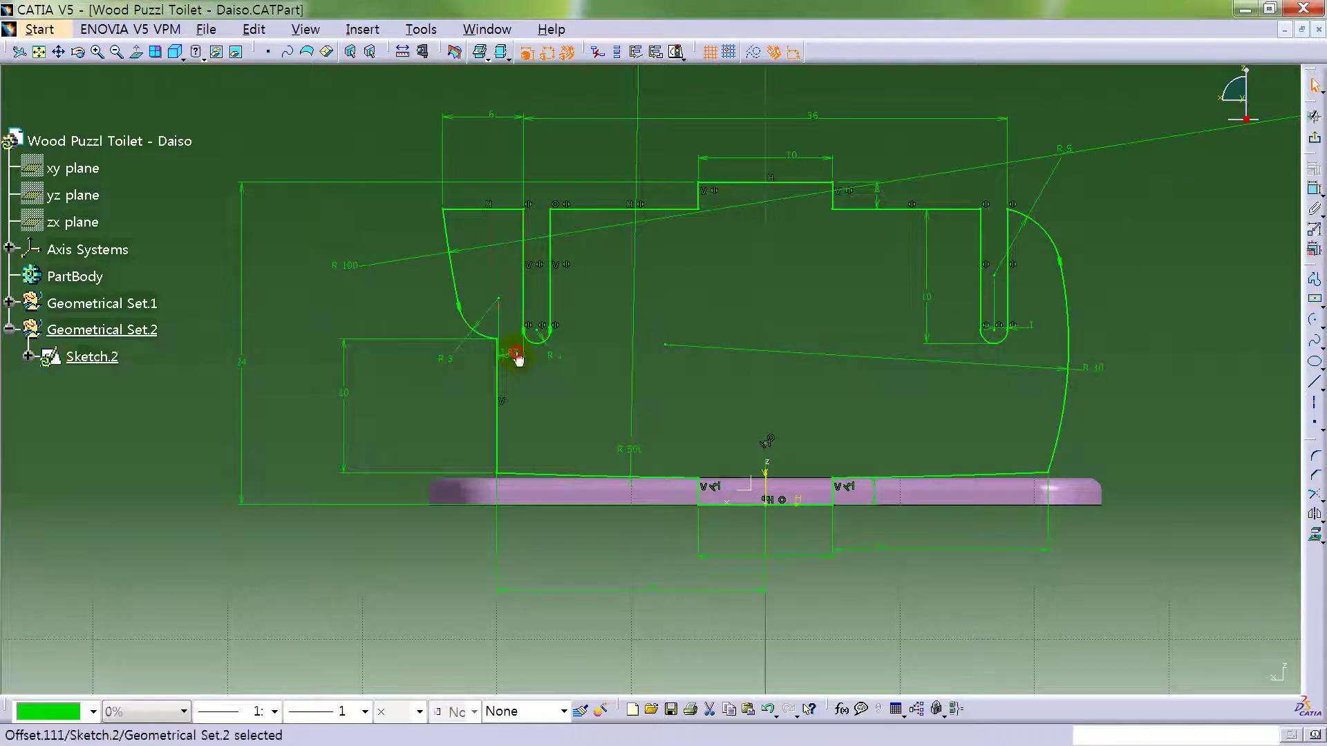
double_click(511, 354)
text(2)
key(Return)
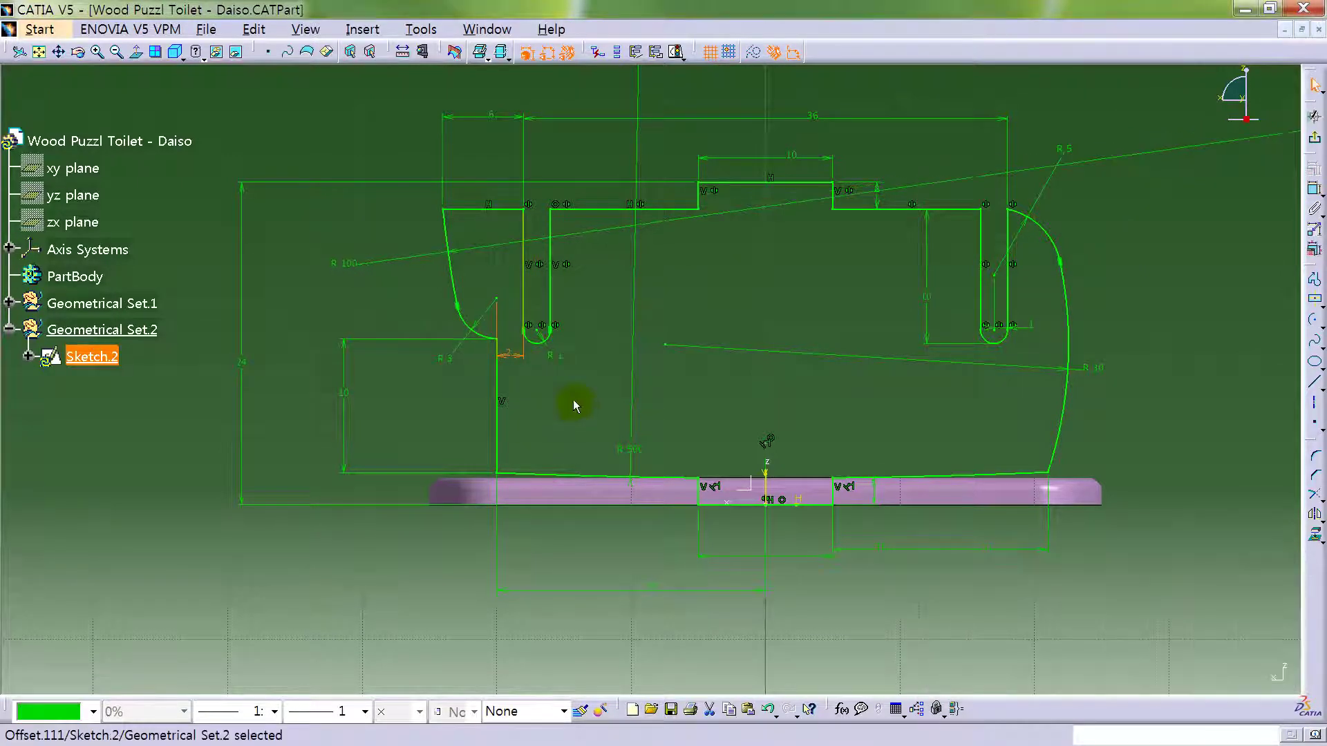
- Tidy the sketch layout by repositioning the R 100 radius, the 24 mm overall height and the lower tab's 10 mm width dimensions
click(736, 215)
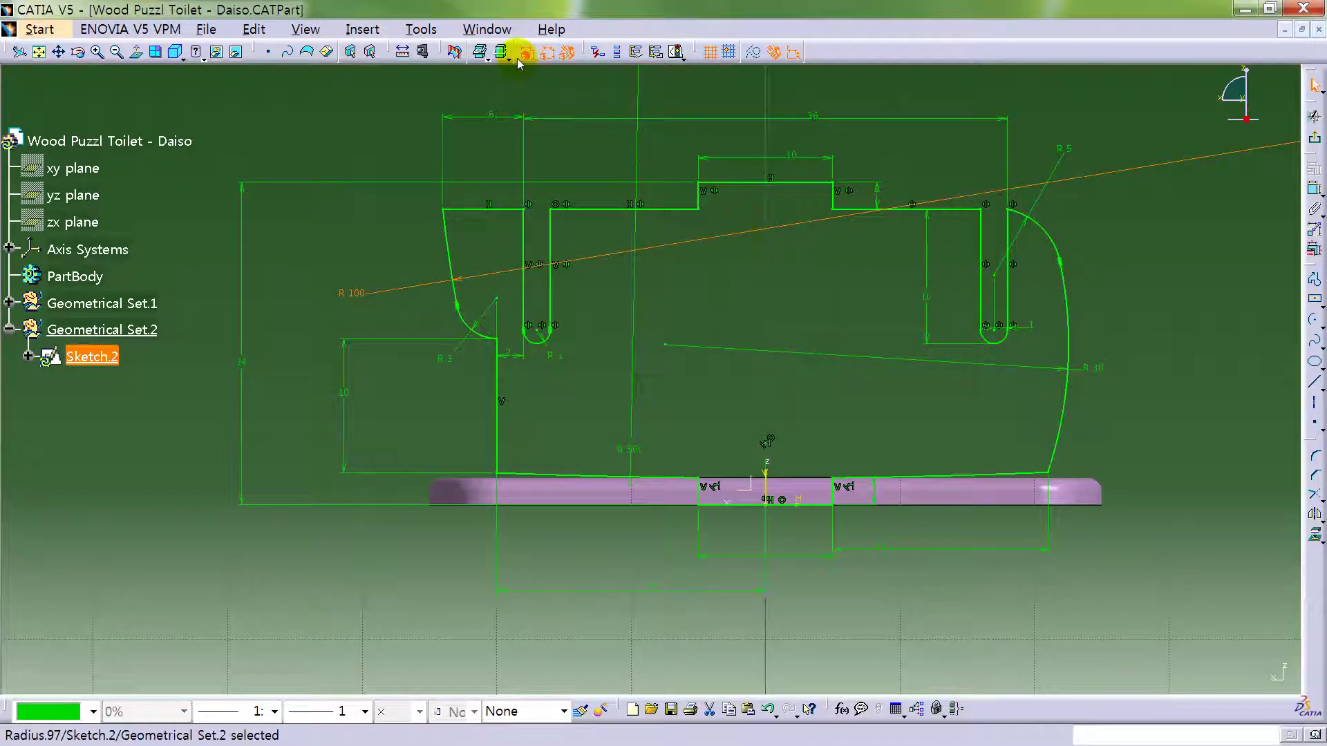
click(295, 365)
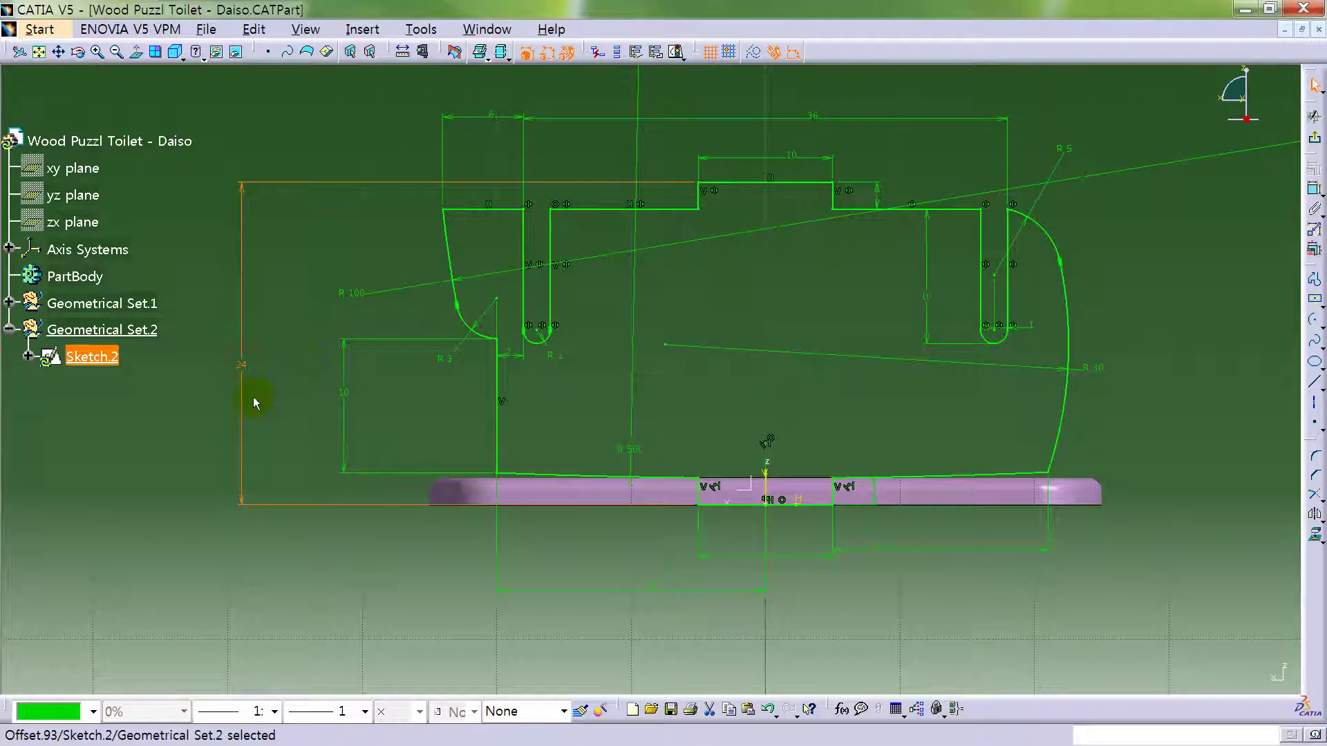
drag(246, 401, 304, 403)
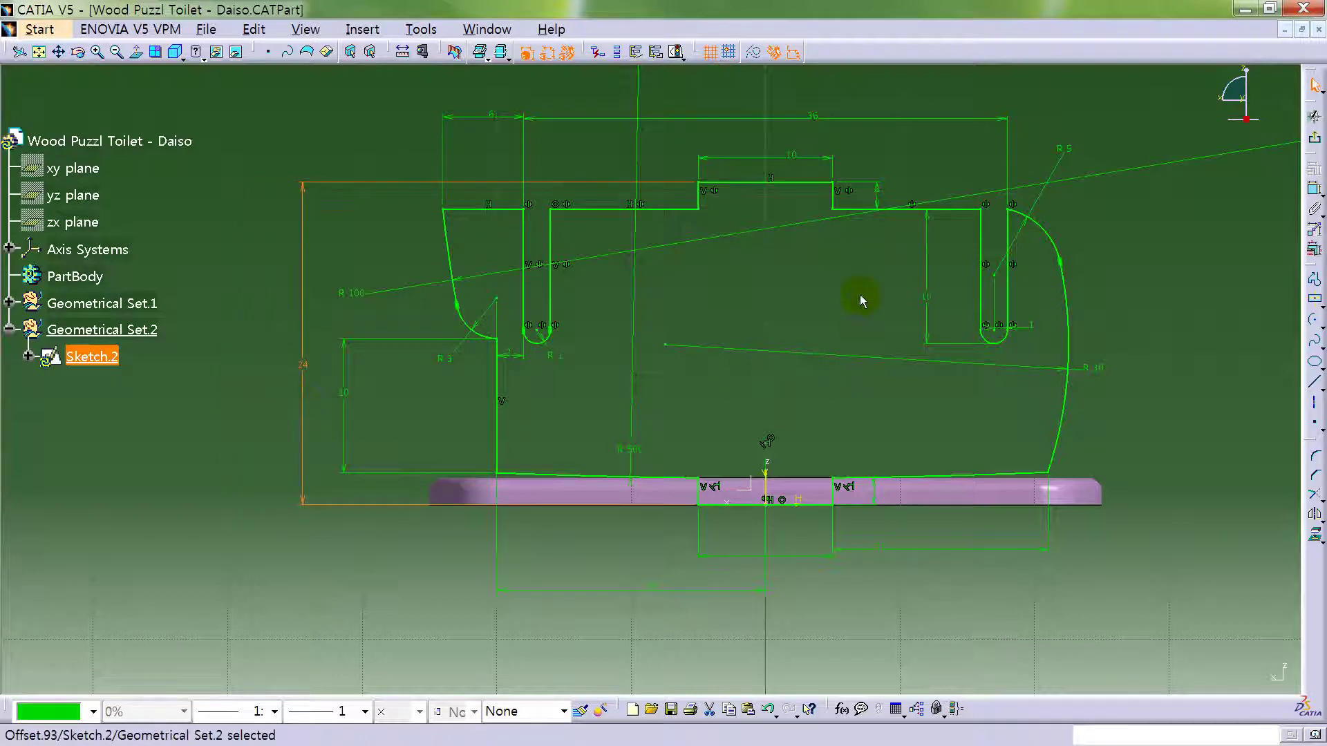
drag(813, 551, 817, 473)
drag(810, 422, 810, 409)
click(872, 487)
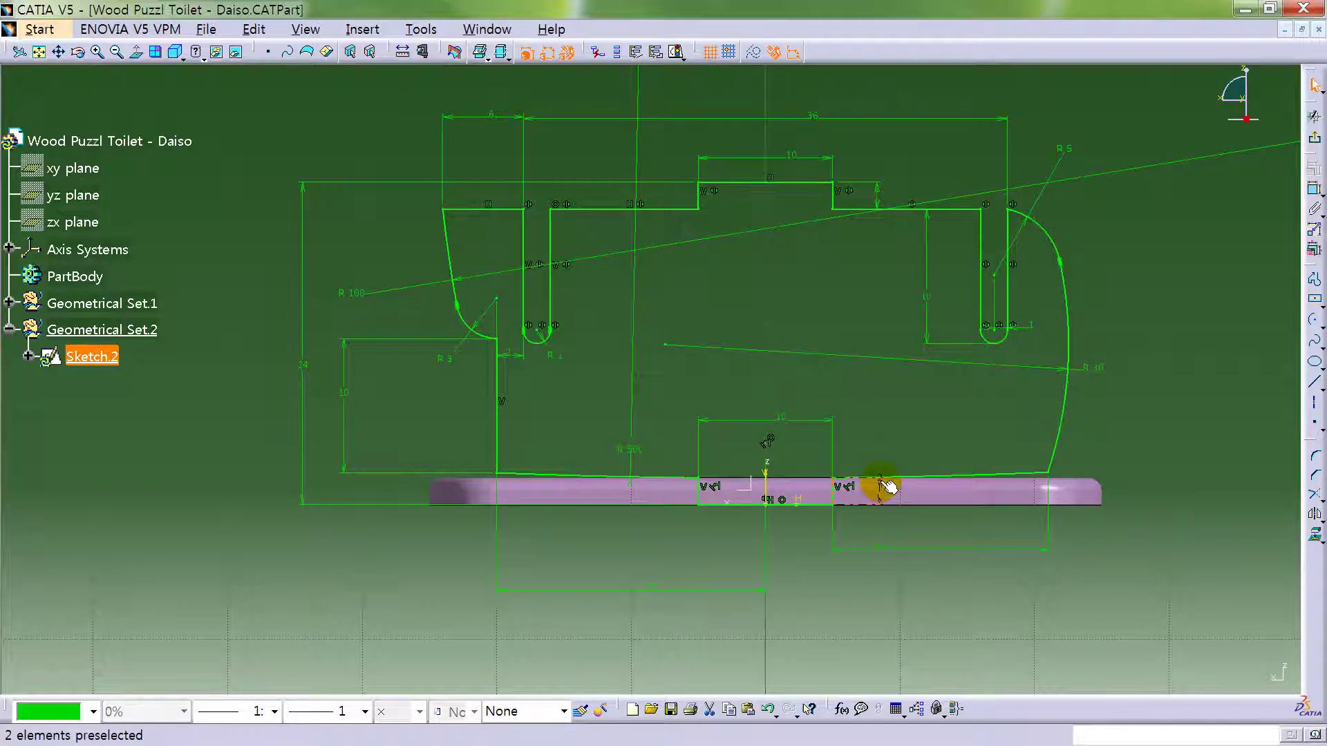
click(710, 589)
mouse_move(754, 344)
ctrl+middle_down()
mouse_move(764, 380)
mouse_move(753, 317)
ctrl+middle_up()
- Hide the geometrical constraint symbols in the sketch and exit the sketch
click(566, 53)
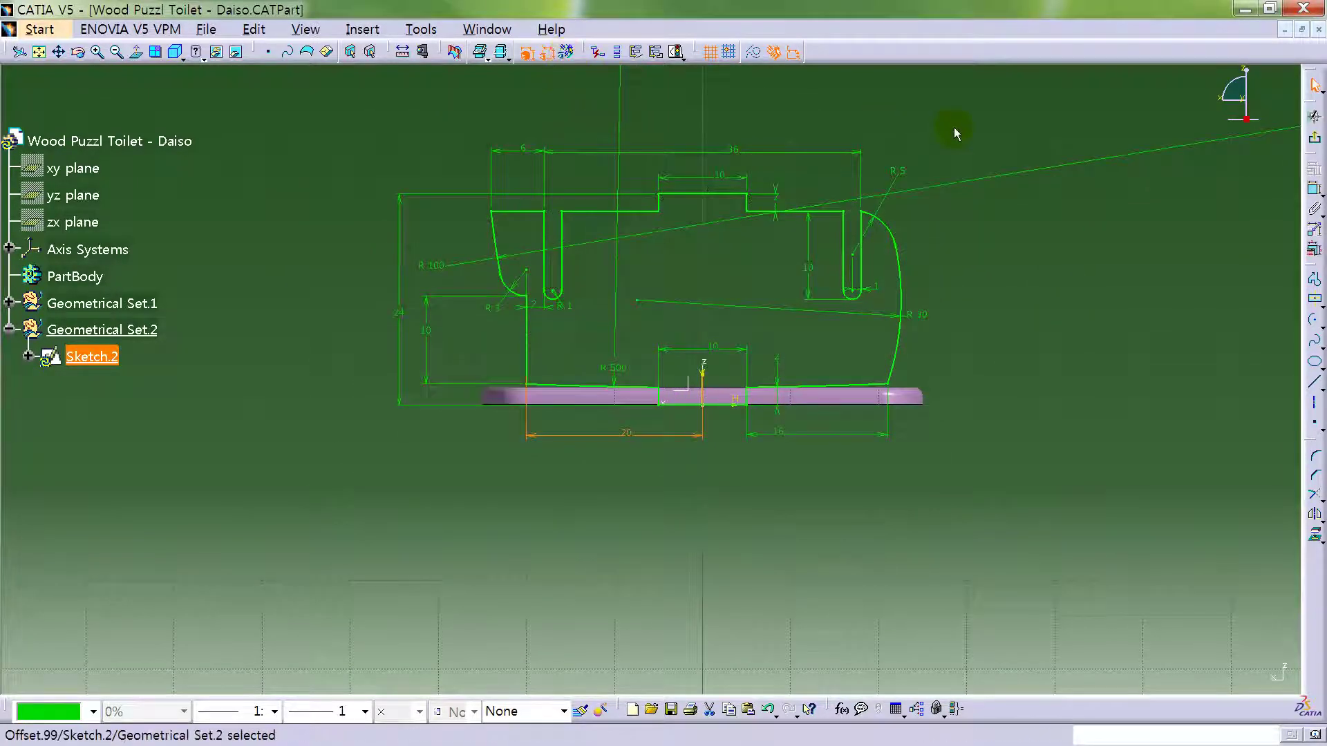
click(959, 147)
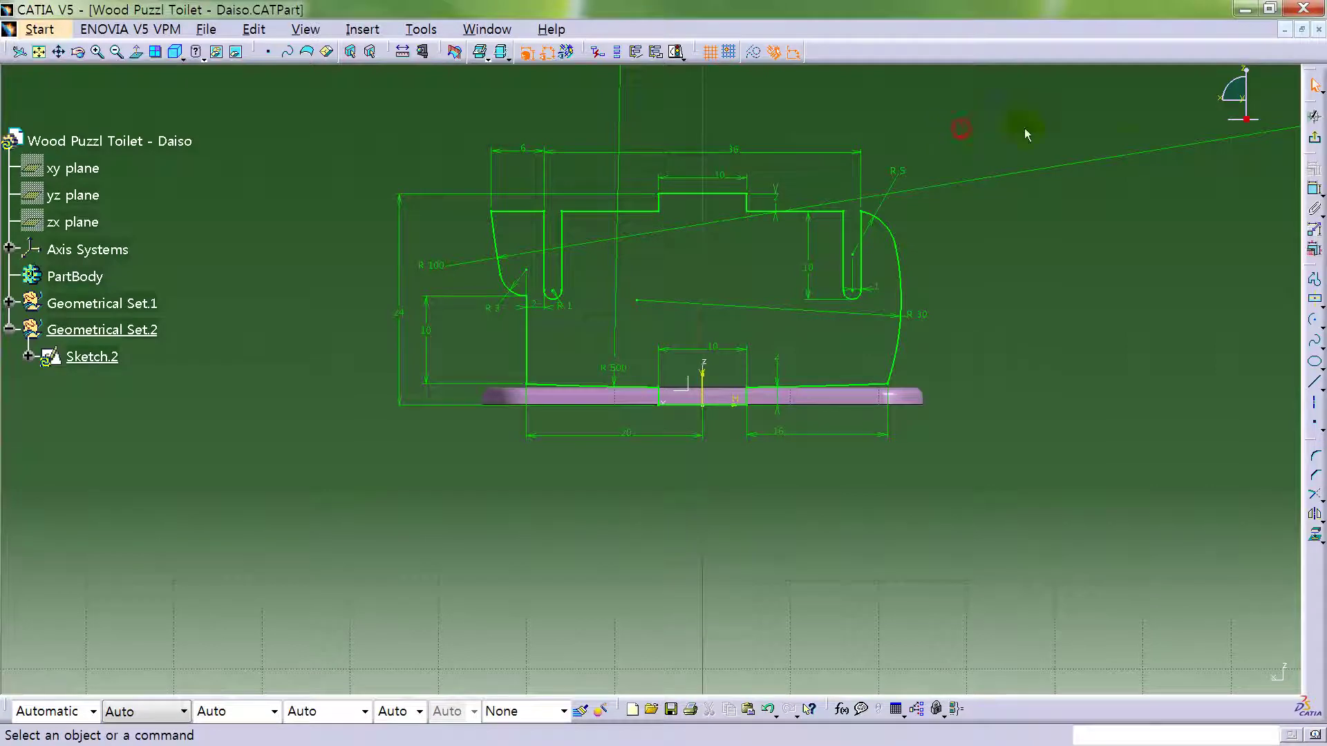
click(1310, 141)
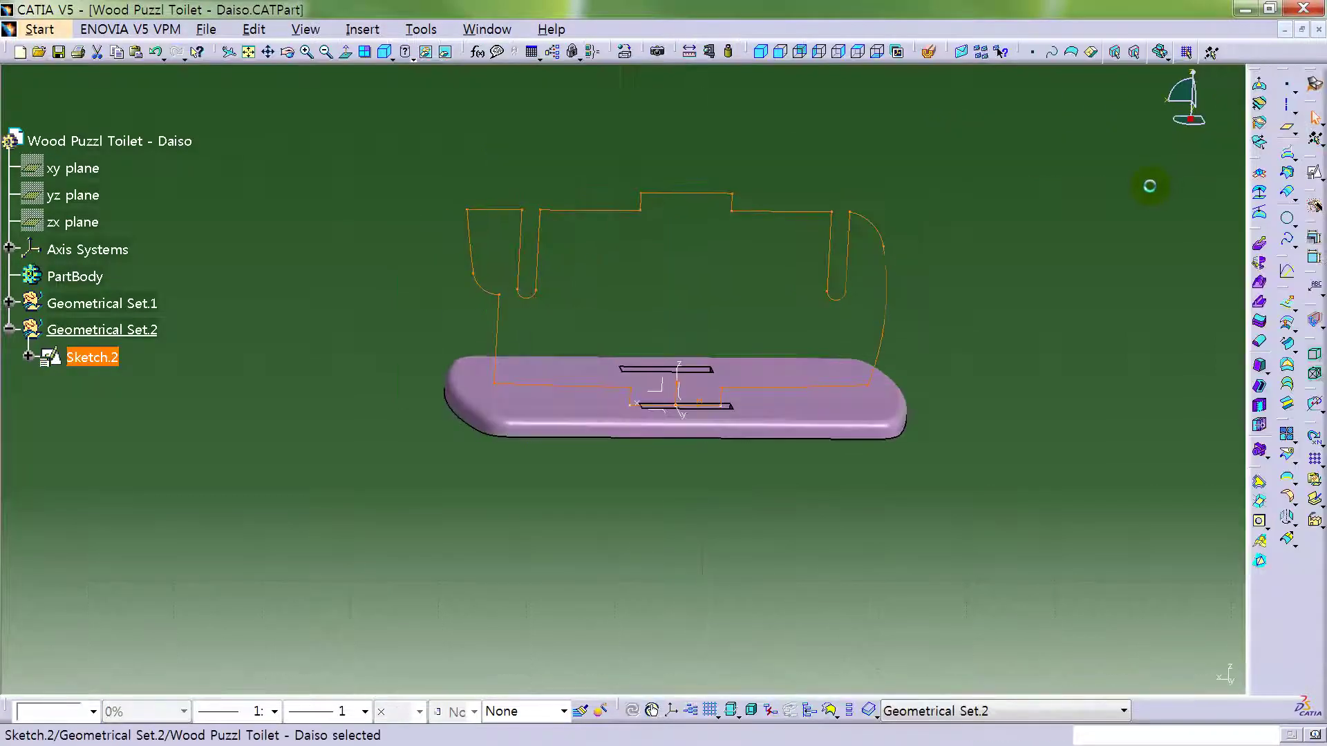
click(1041, 297)
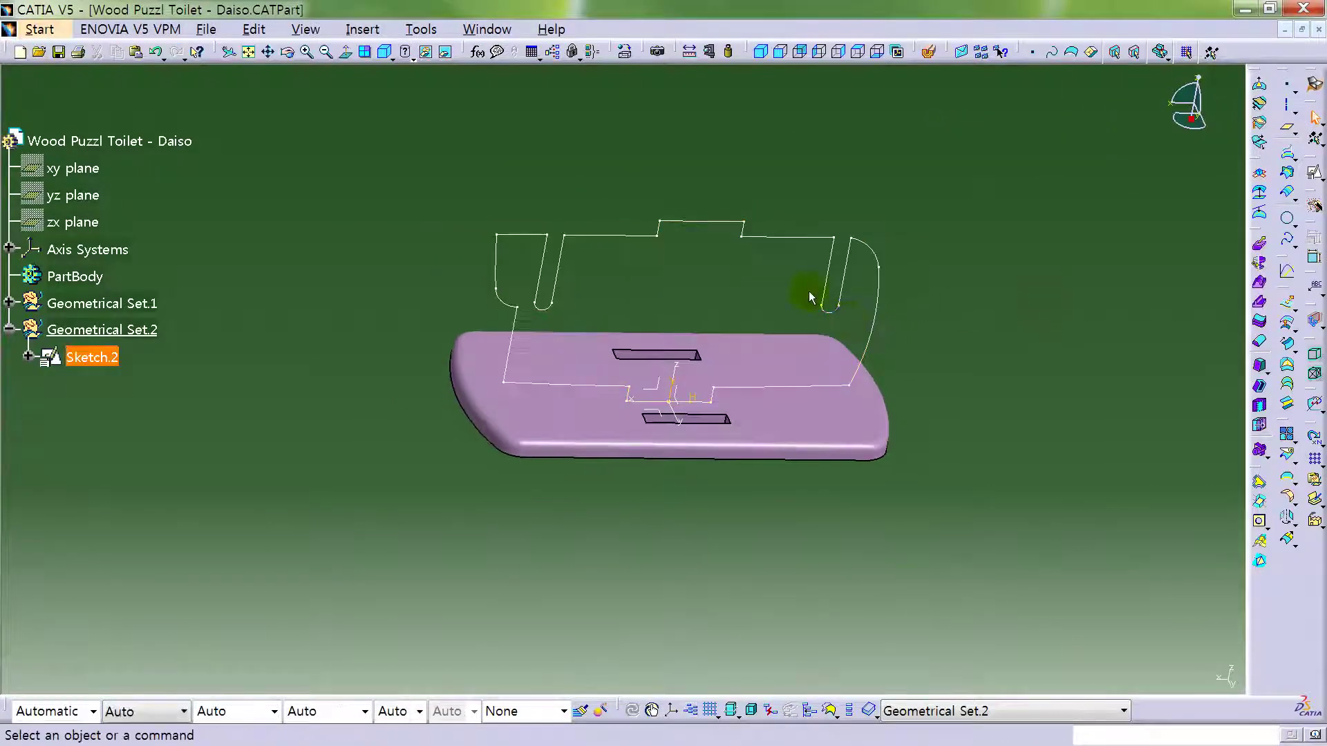
- Extrude Sketch.2 as a volume along its normal with a 16/2 mm limit and mirrored extent
click(1259, 246)
click(810, 242)
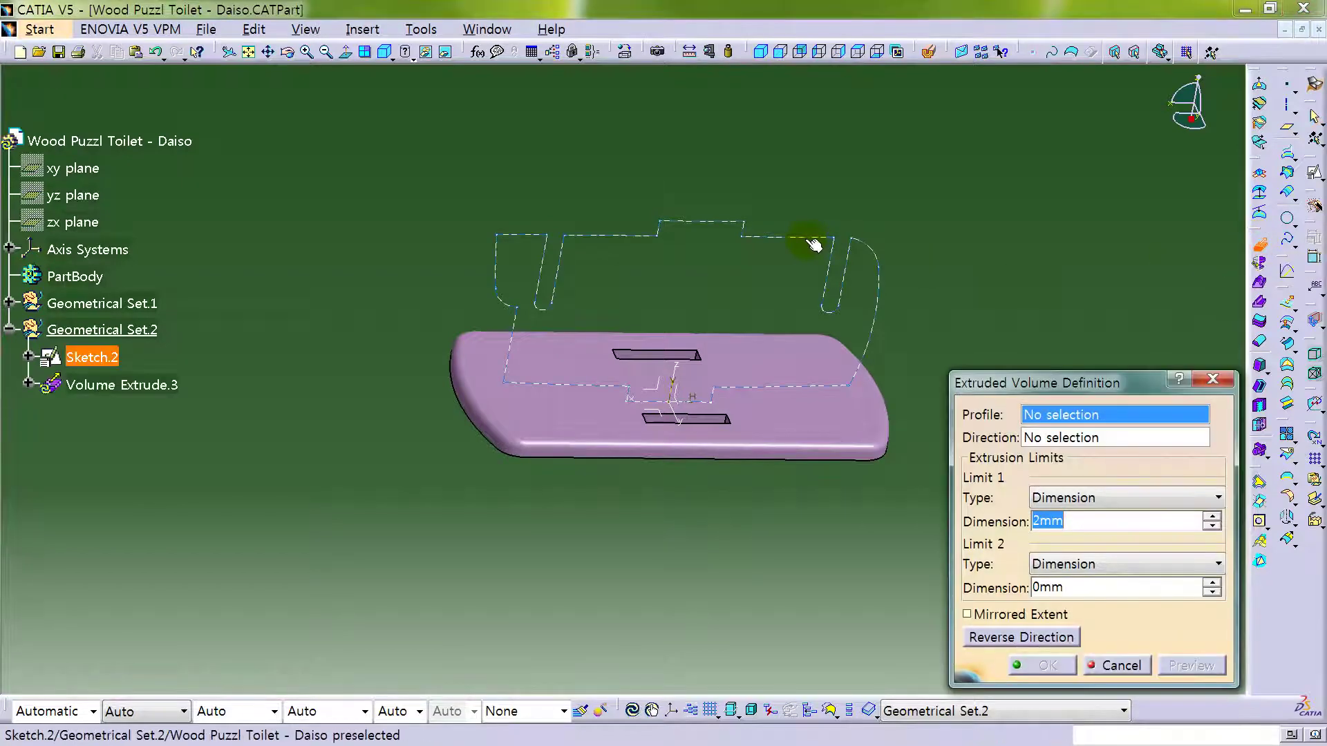
middle_drag(810, 241, 745, 512)
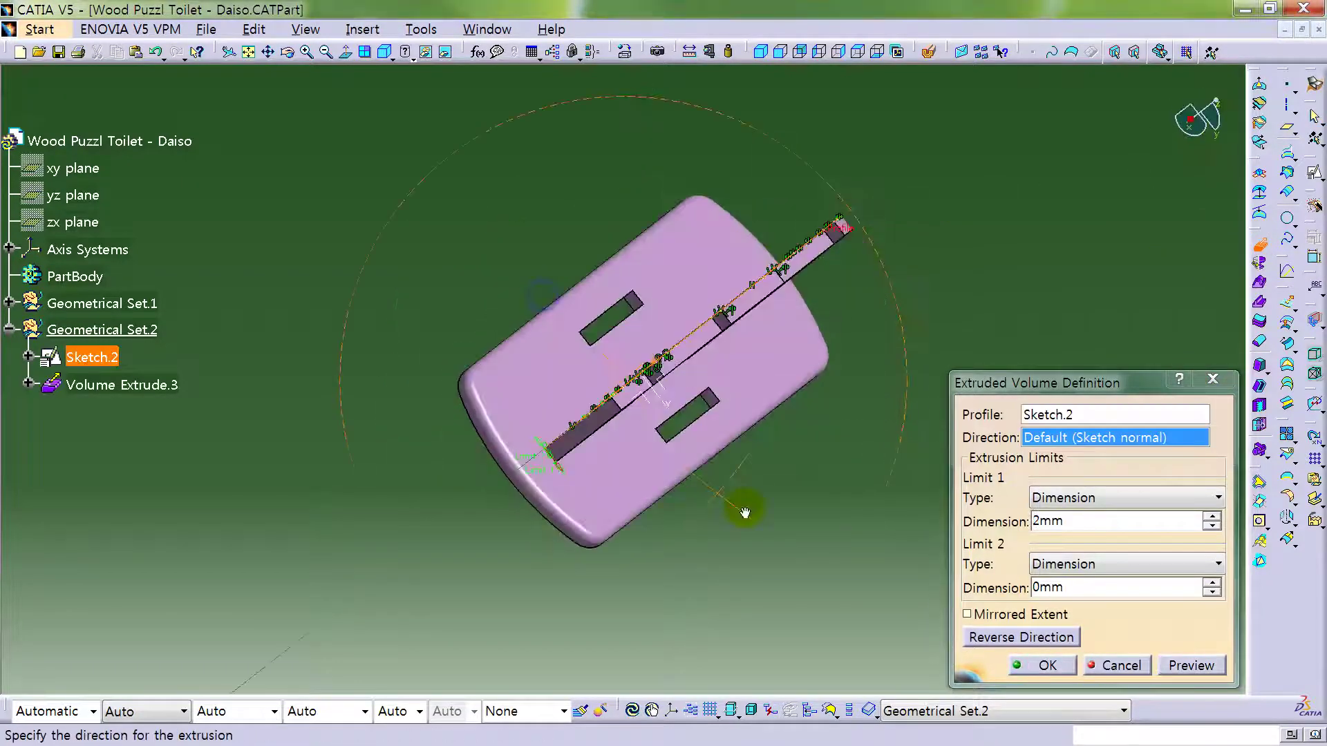
double_click(1078, 521)
text(16)
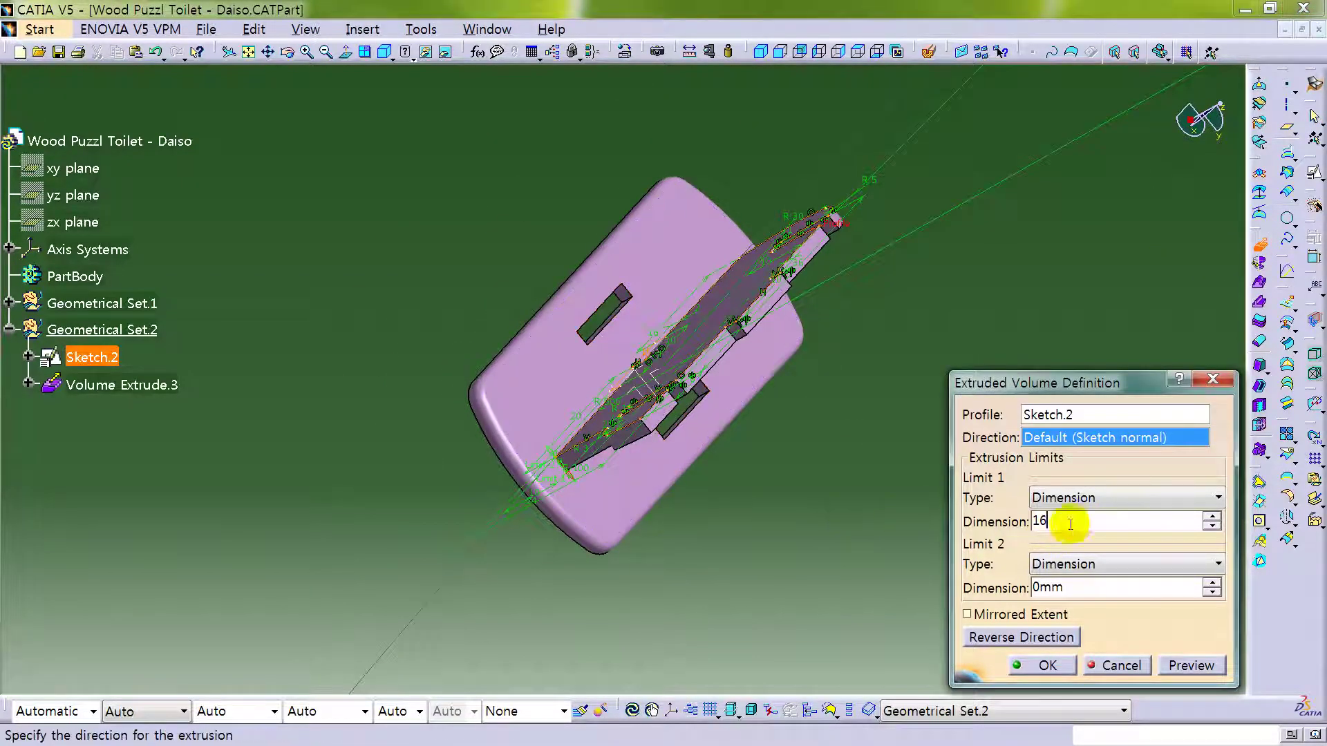
text(/2)
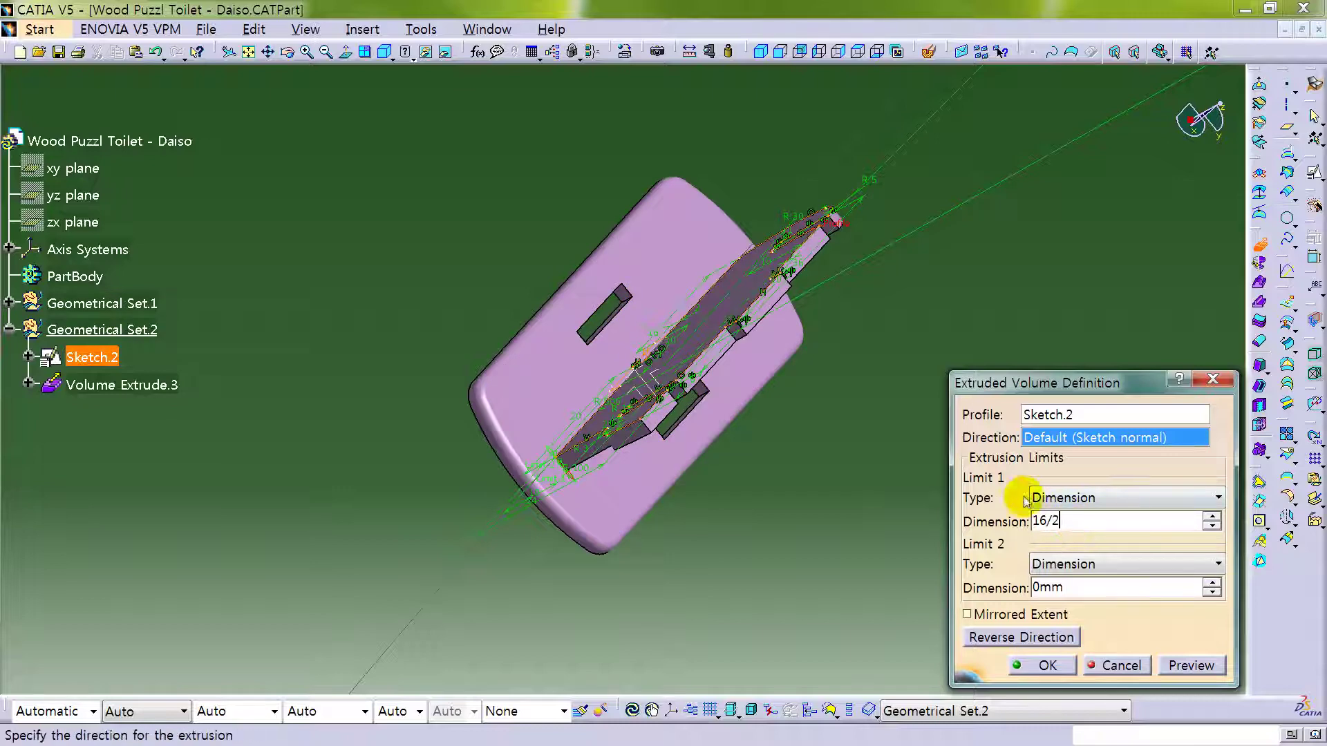
click(1190, 665)
middle_drag(838, 444, 1000, 512)
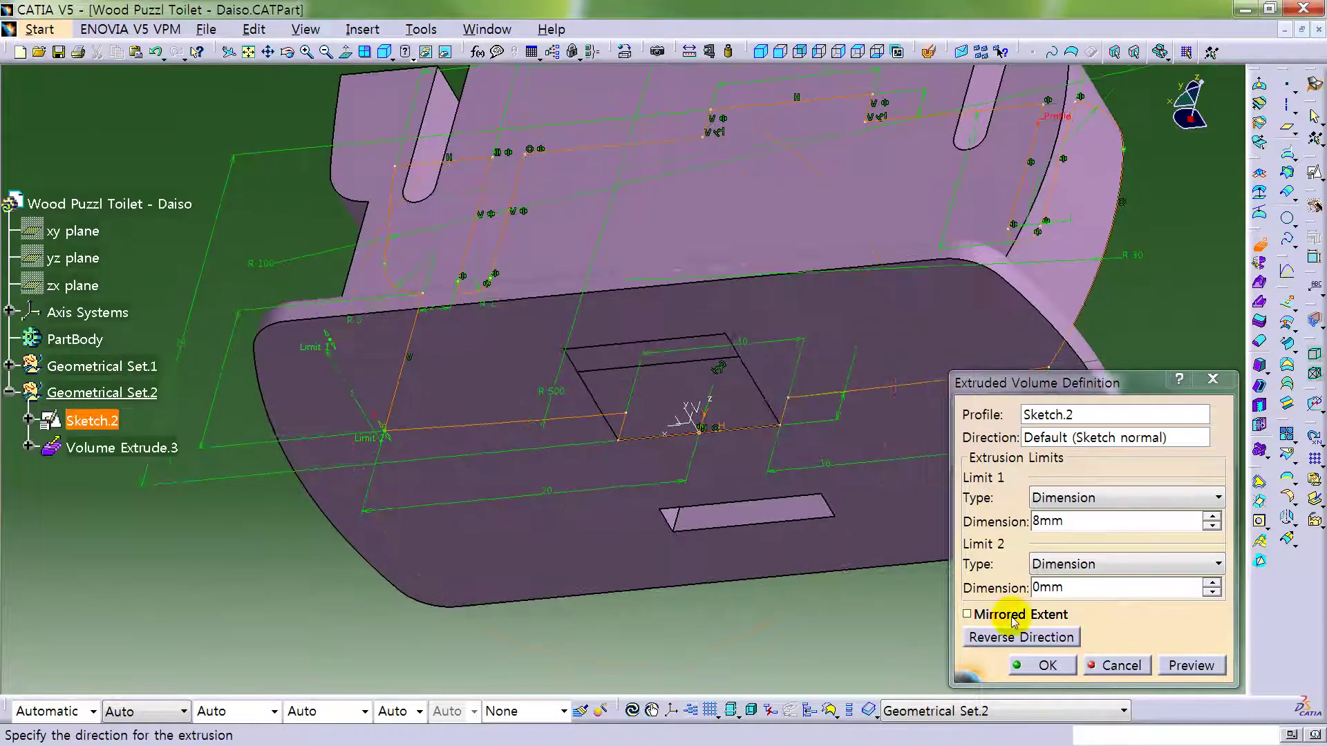
click(967, 614)
middle_drag(580, 560, 1076, 655)
click(1047, 666)
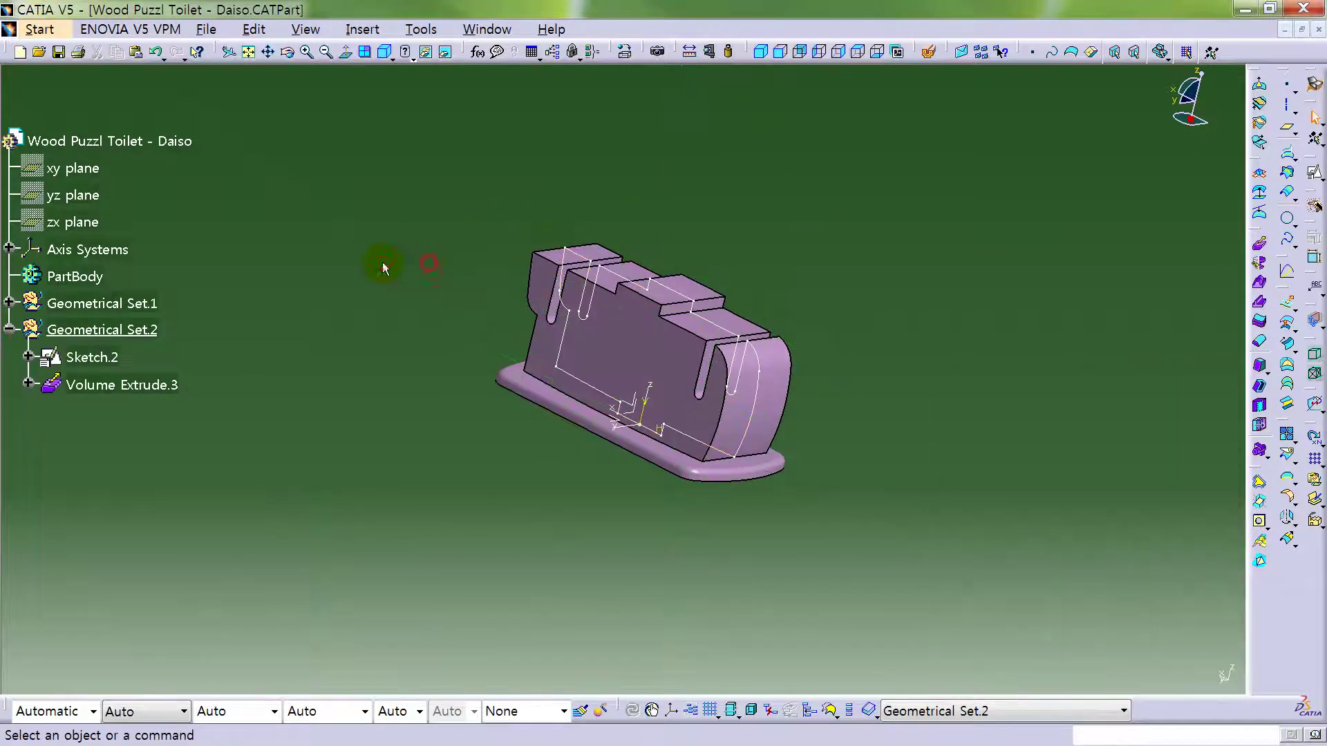
- Hide Geometrical Set.1 so that only the extruded second piece is displayed
right_click(133, 306)
click(193, 344)
middle_drag(444, 221, 972, 299)
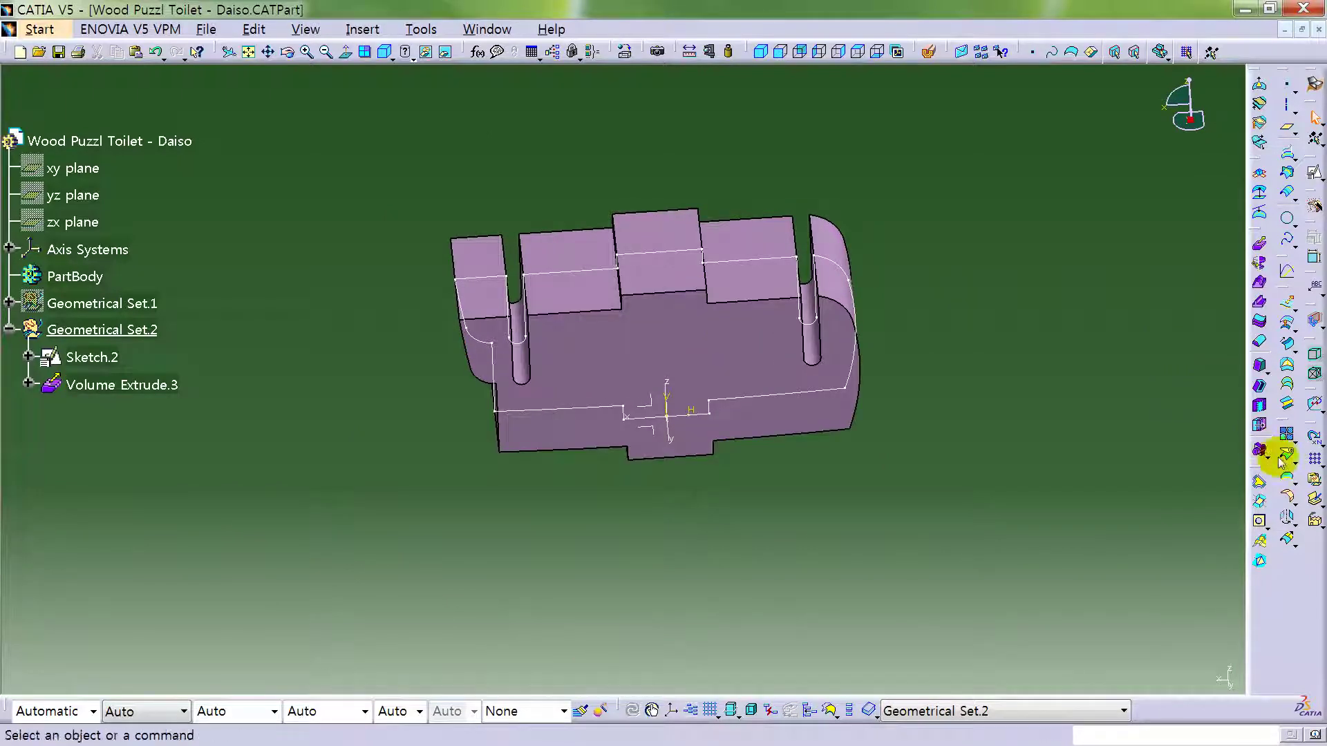
- Fillet the two edges bounding the vertical end face below the concave arc with a 3 mm radius
click(1288, 496)
middle_drag(607, 426, 806, 198)
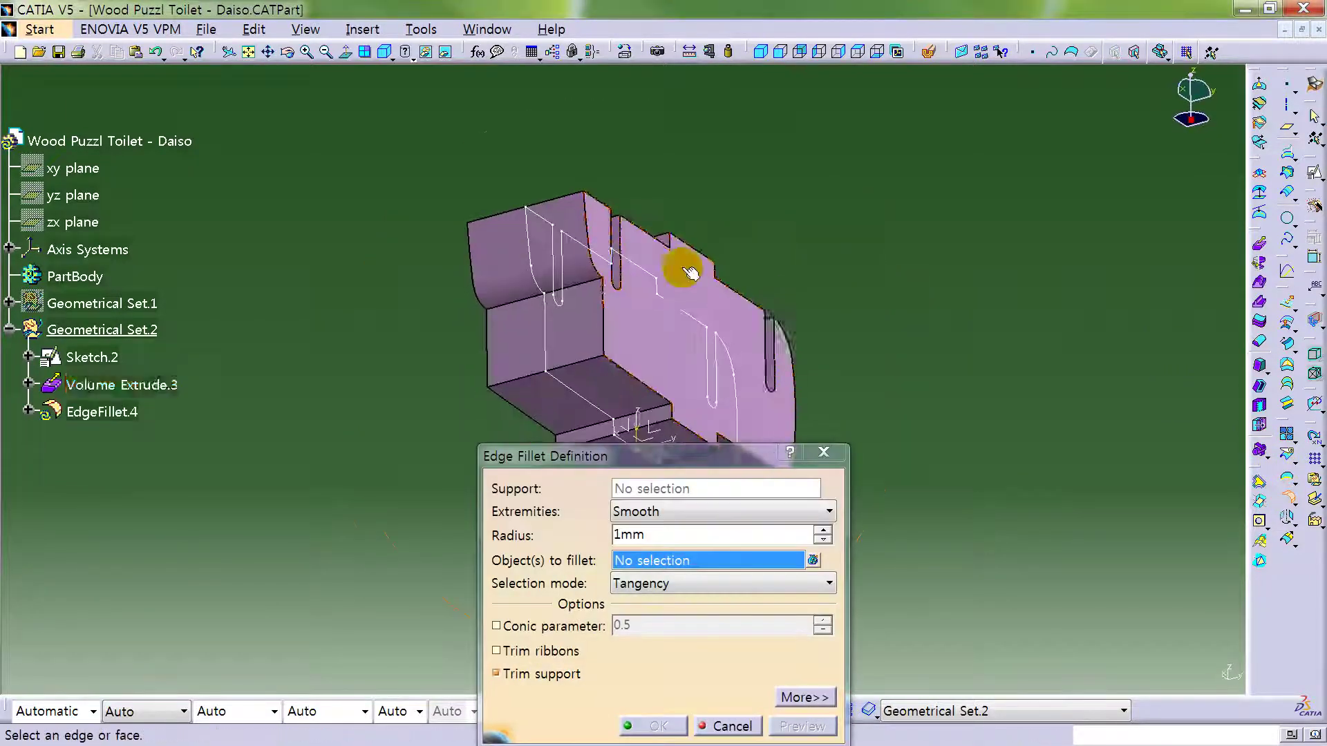
click(589, 290)
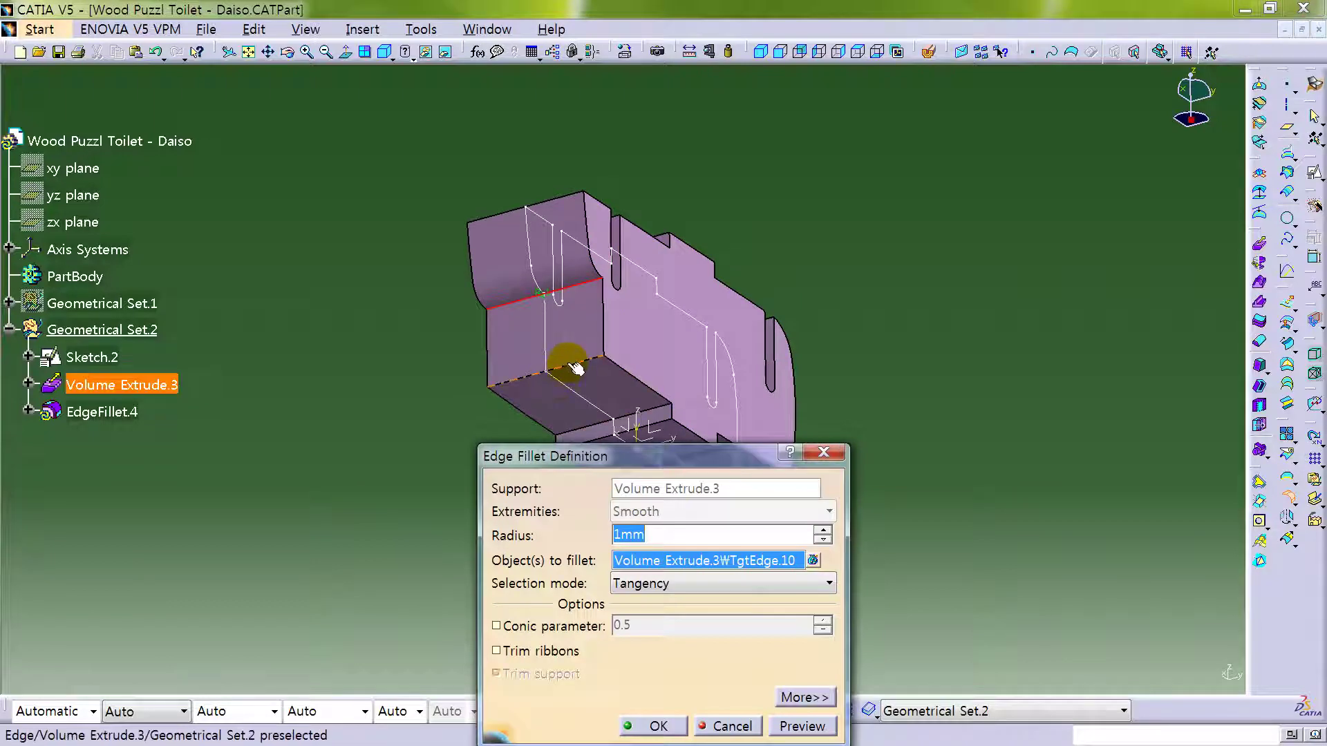
click(576, 368)
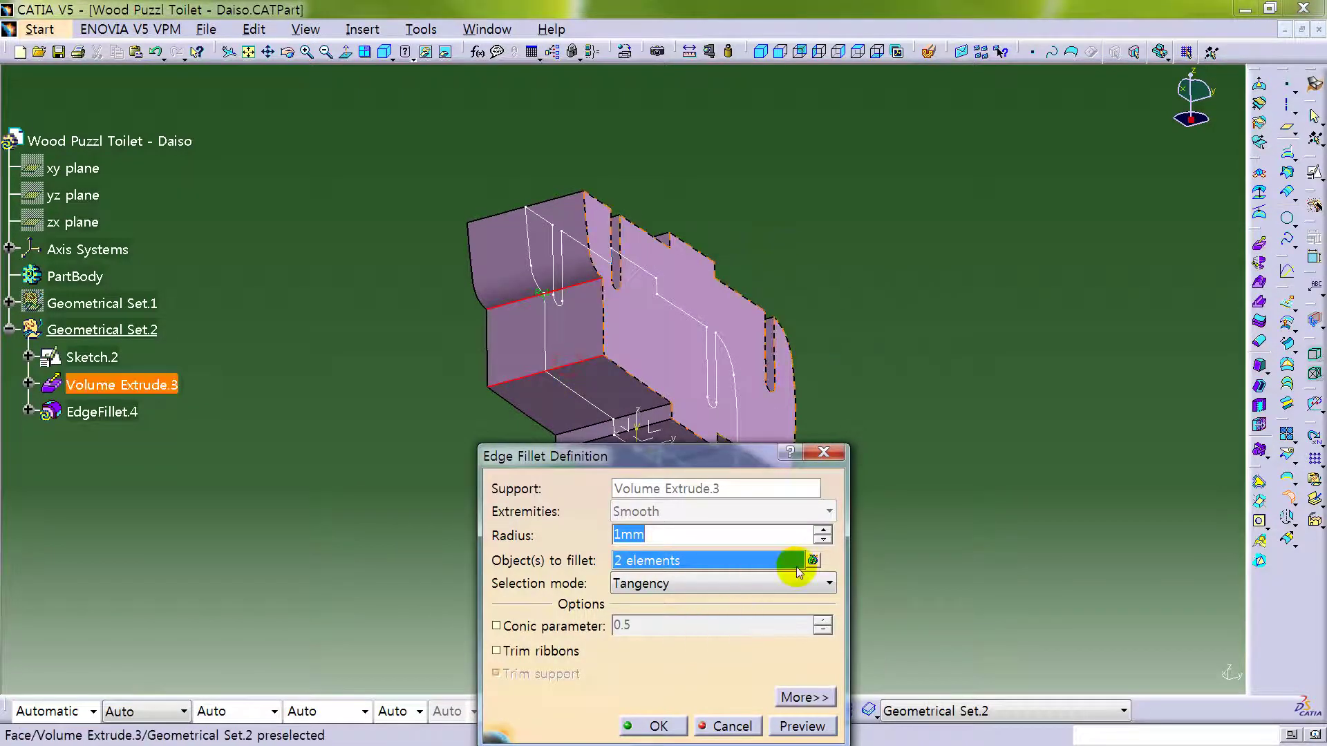
key(Return)
- Fillet the lower edge of the curved end, the opposite upper outer edge and the four slot mouth edges with a 1 mm radius
middle_drag(806, 199, 616, 356)
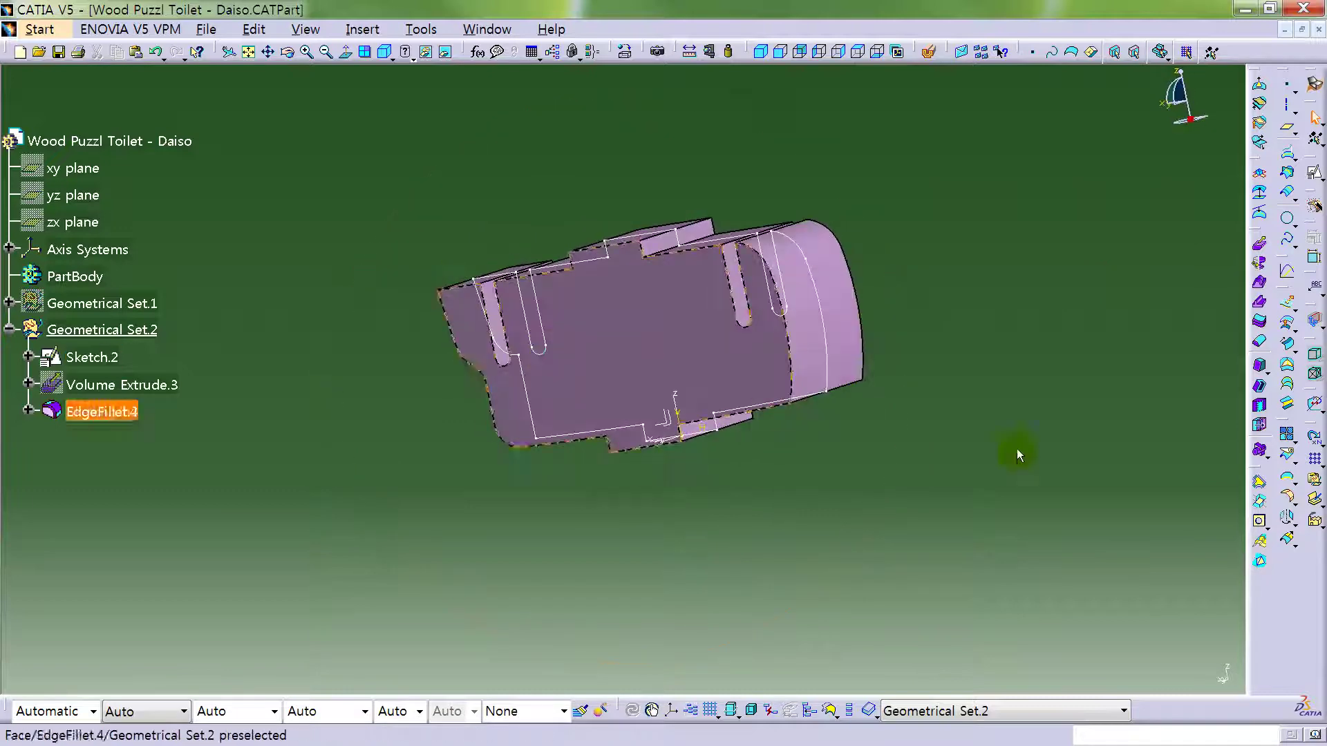
click(1289, 483)
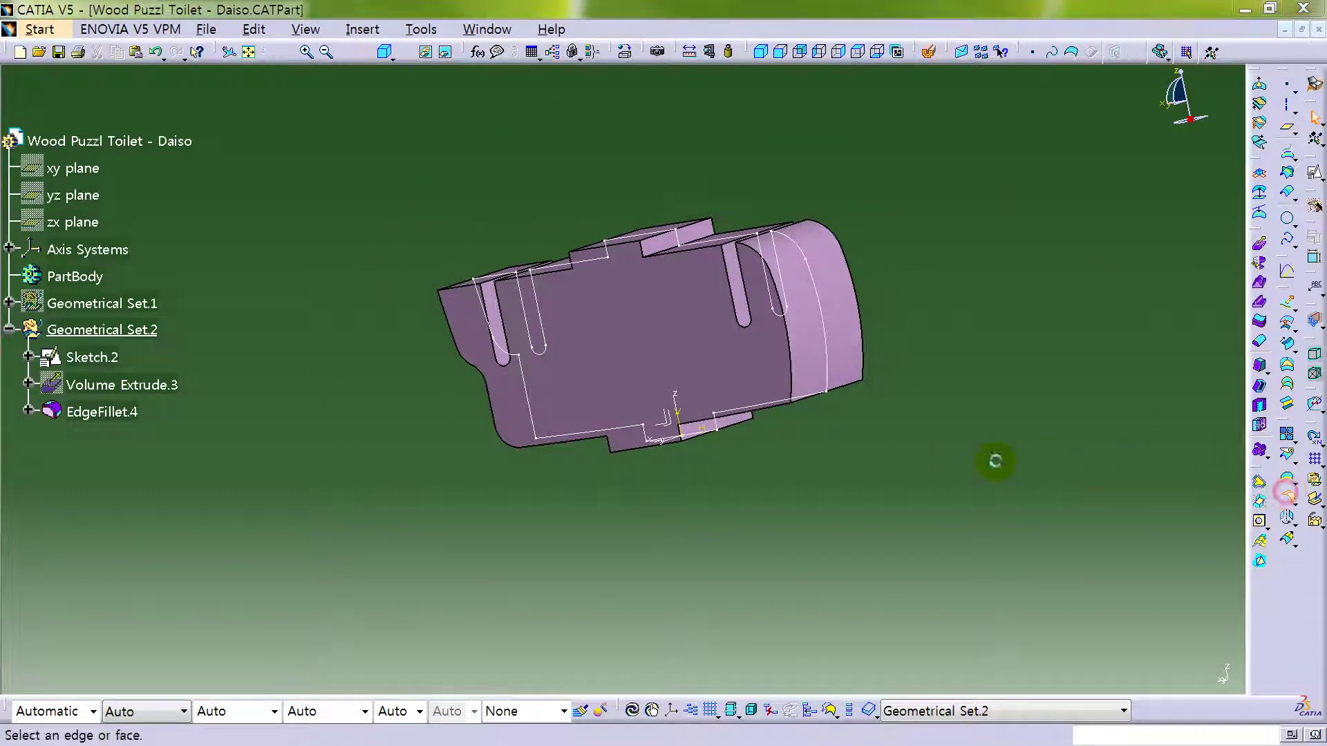
click(857, 390)
middle_drag(607, 334, 664, 360)
click(459, 234)
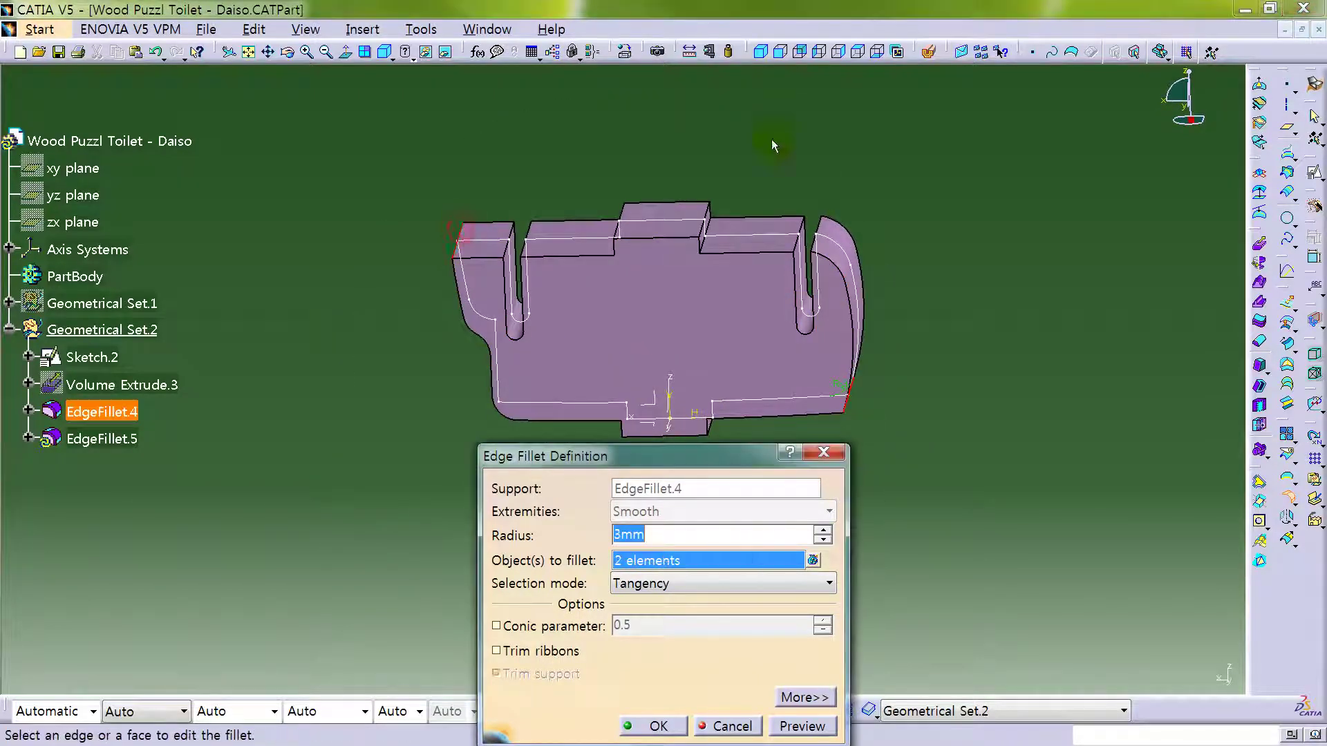
click(827, 226)
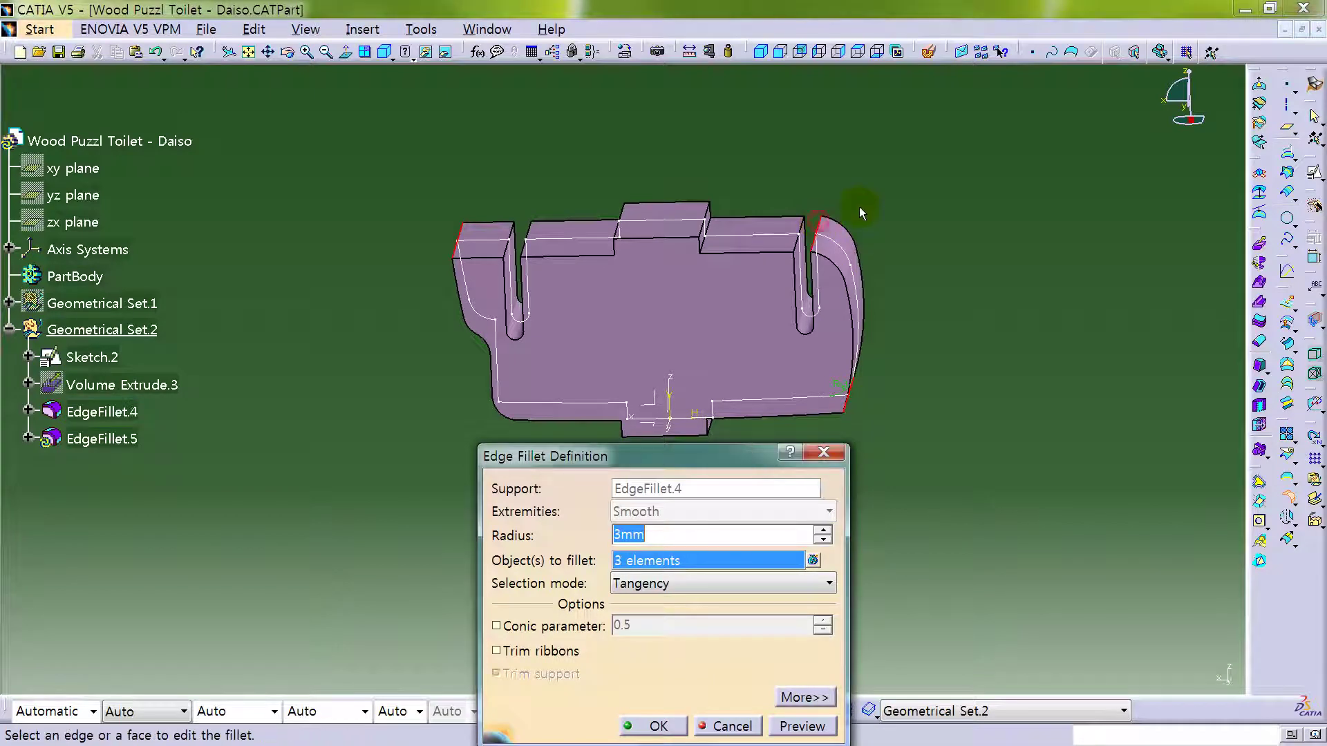
text(1)
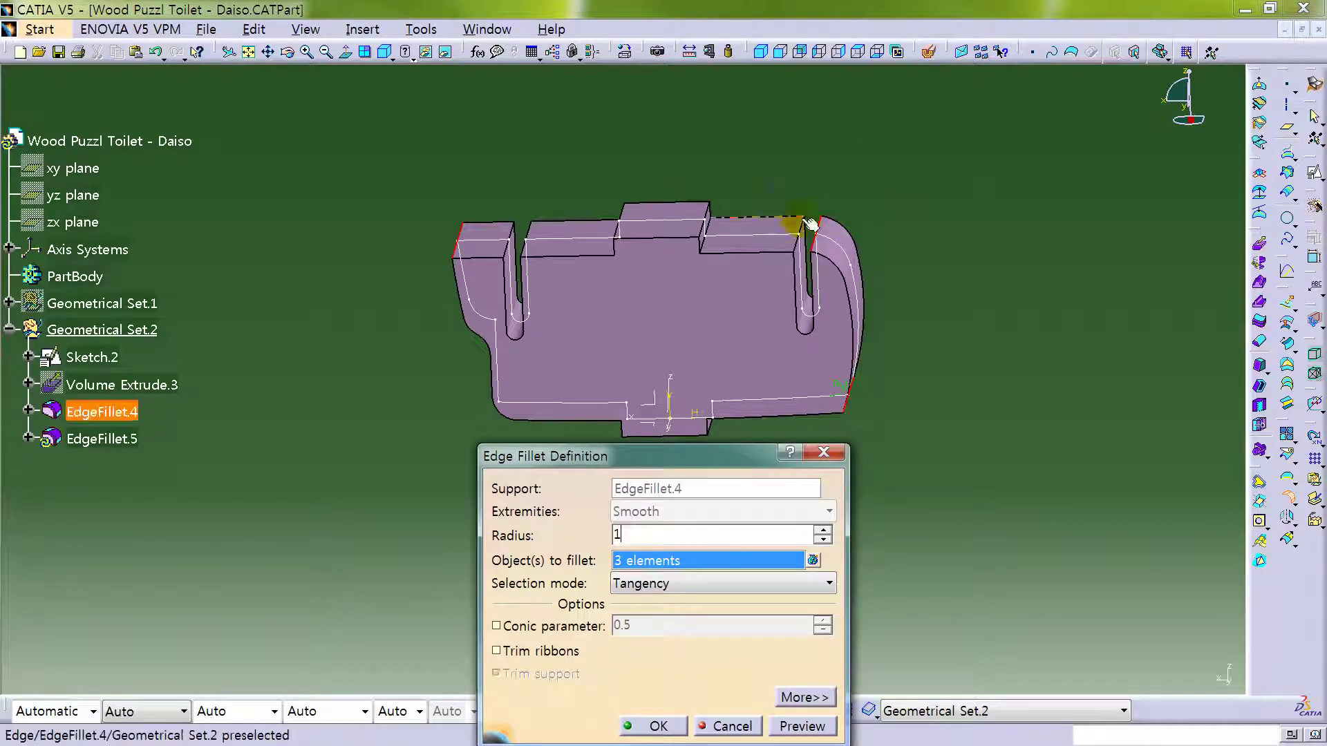
click(518, 227)
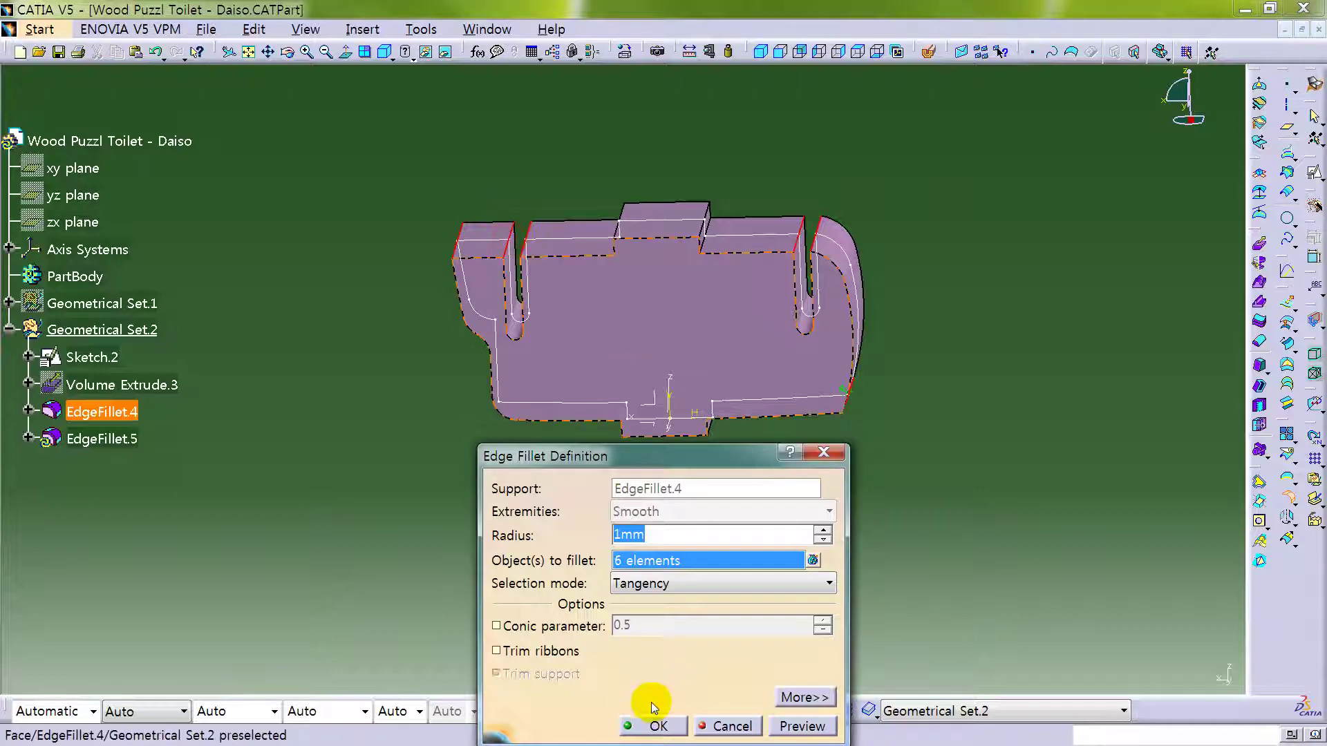
click(662, 725)
middle_drag(435, 379, 872, 425)
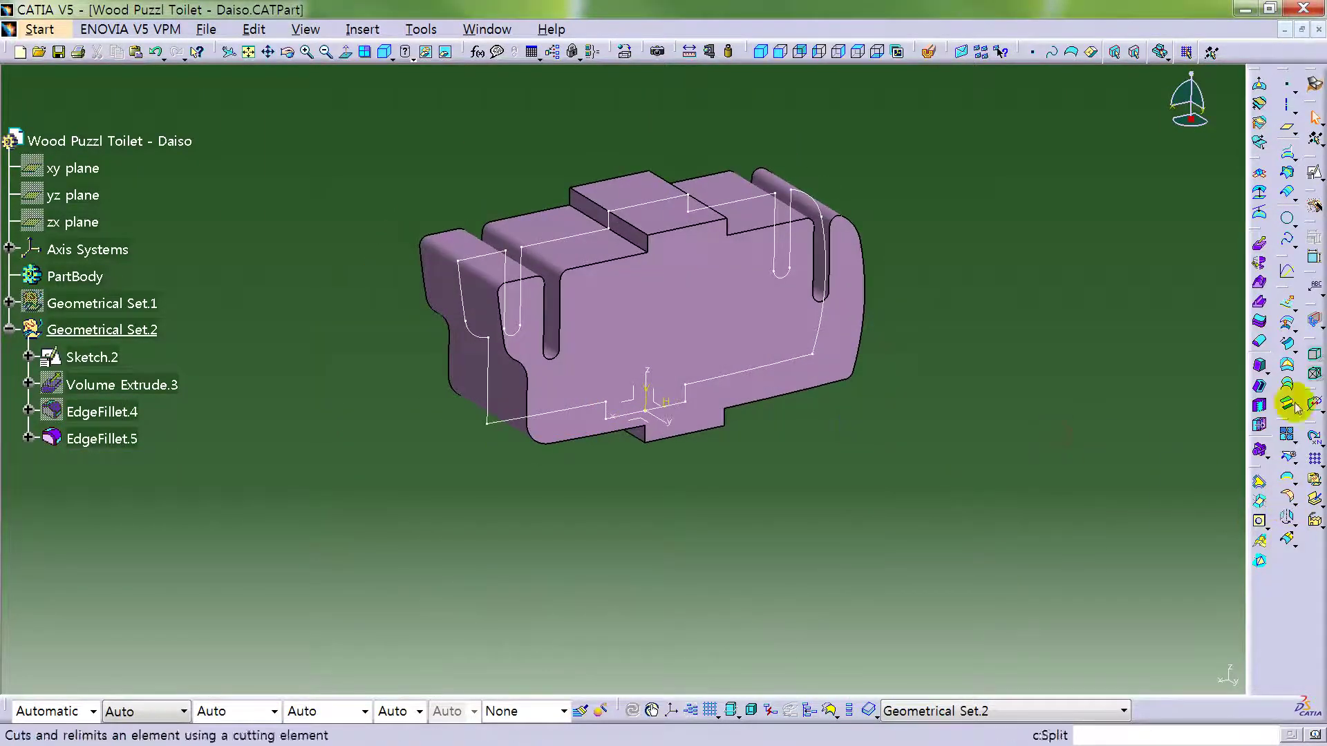
click(1258, 406)
click(642, 287)
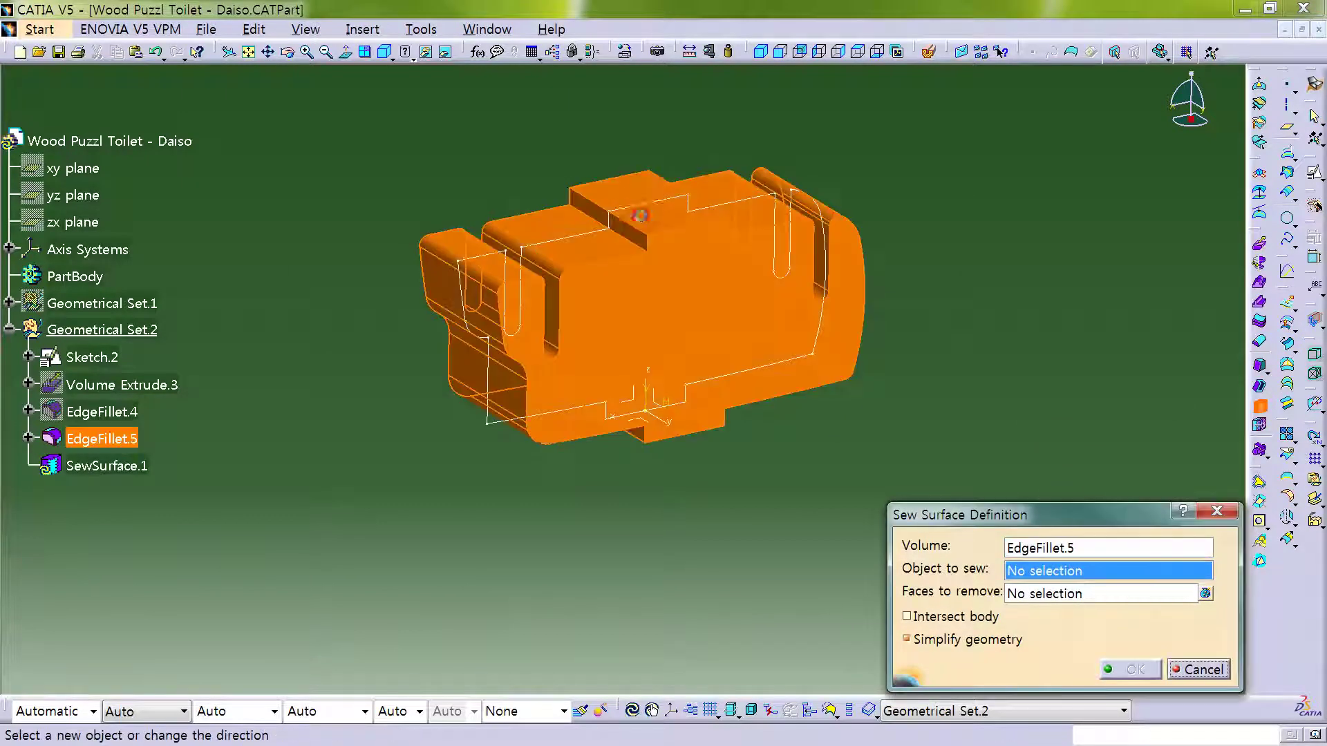
middle_drag(660, 302, 690, 436)
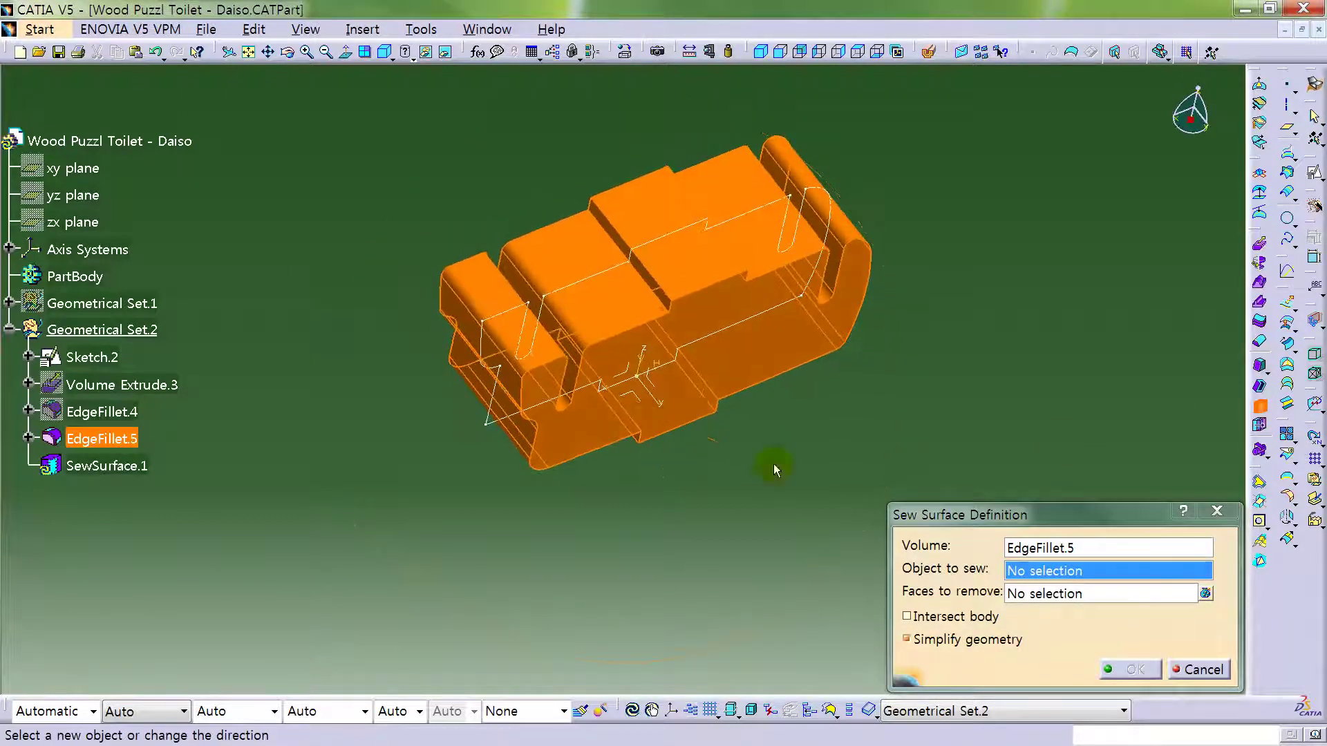
- Start a Shell on the filleted volume and select its perimeter faces for removal, leaving only the two large profile faces
click(1259, 390)
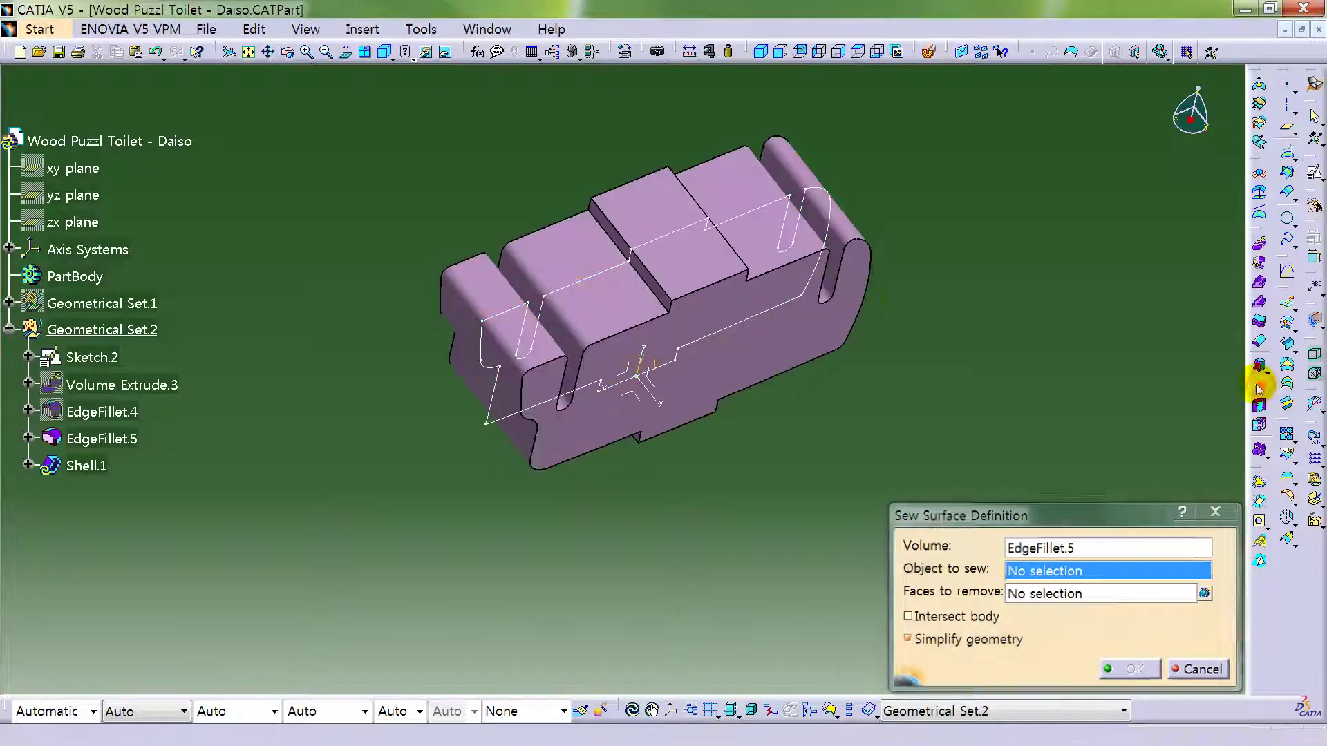
click(754, 249)
click(705, 261)
middle_drag(613, 370, 684, 330)
click(598, 302)
click(687, 330)
click(691, 384)
middle_drag(794, 405, 515, 15)
middle_drag(614, 367, 707, 406)
click(664, 382)
click(791, 370)
middle_drag(791, 371, 602, 420)
click(601, 419)
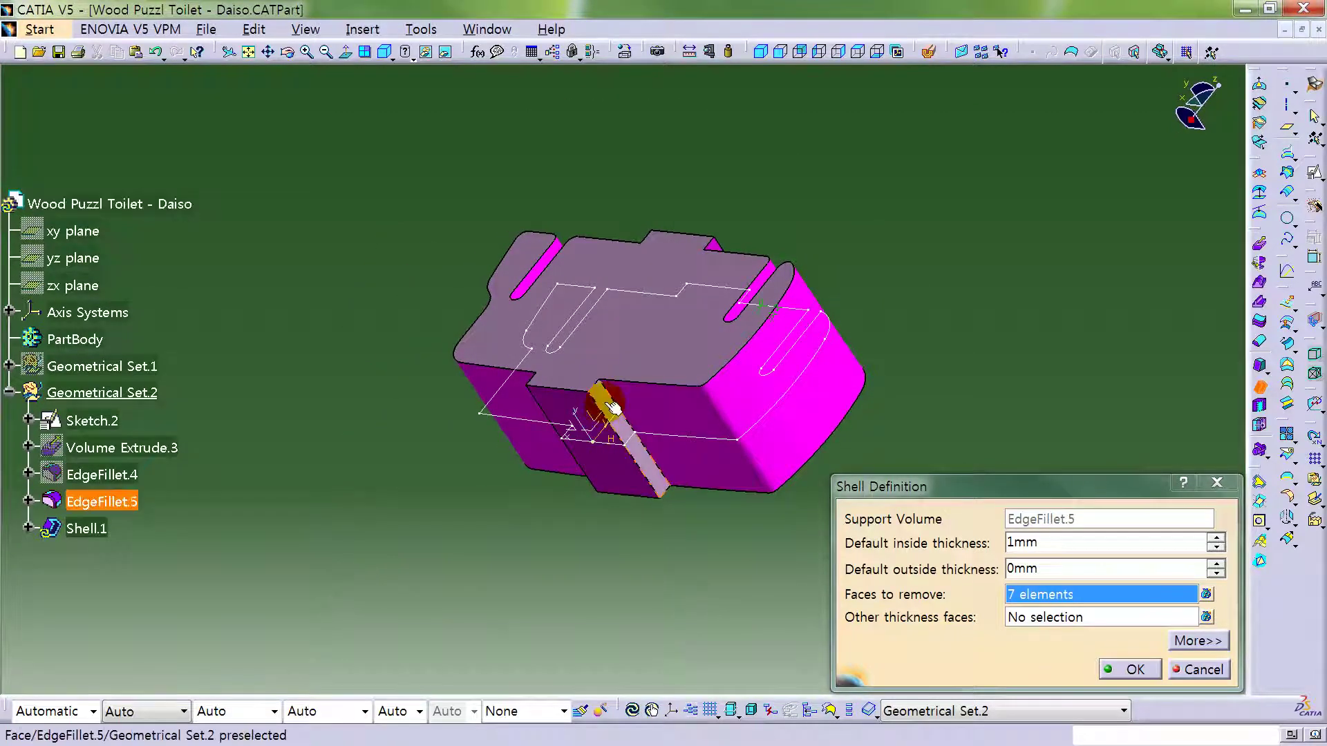
- Set the shell's default inside thickness and create the shell as two separate side plates
middle_drag(722, 252, 689, 513)
double_click(1185, 542)
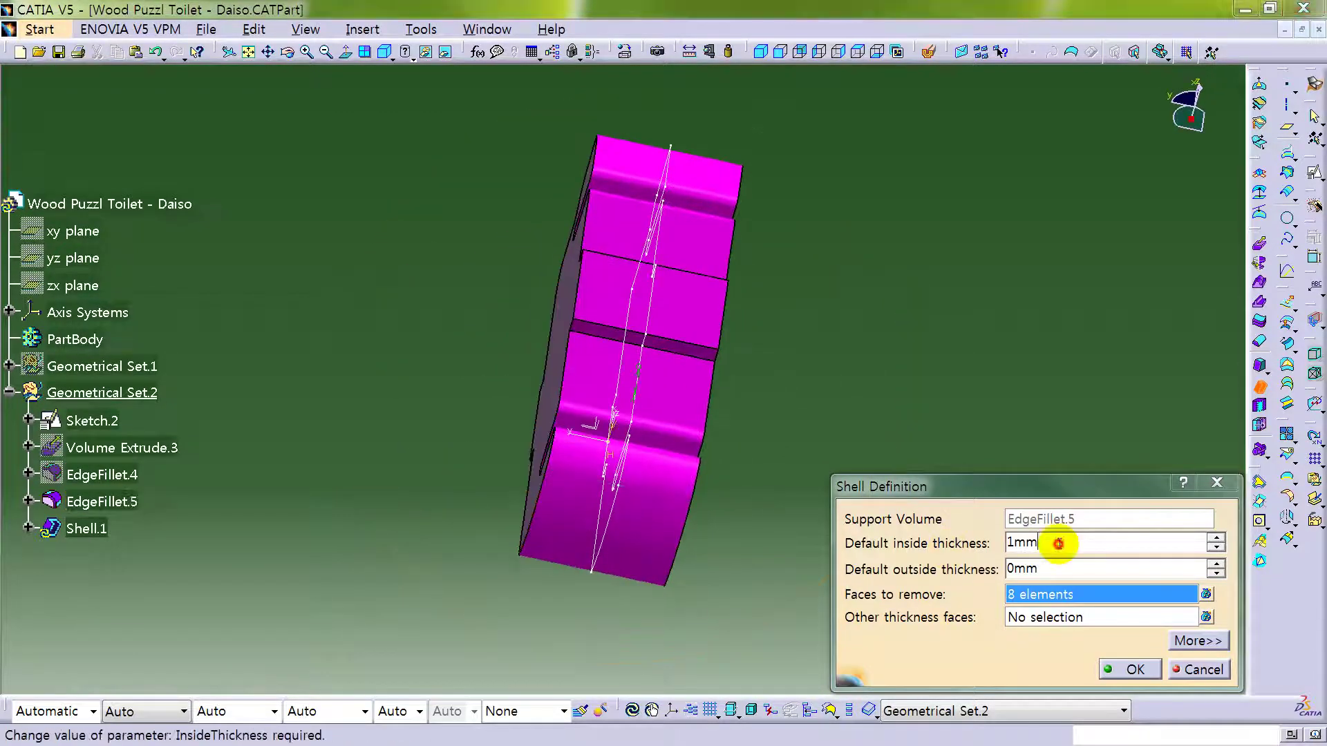
key(Return)
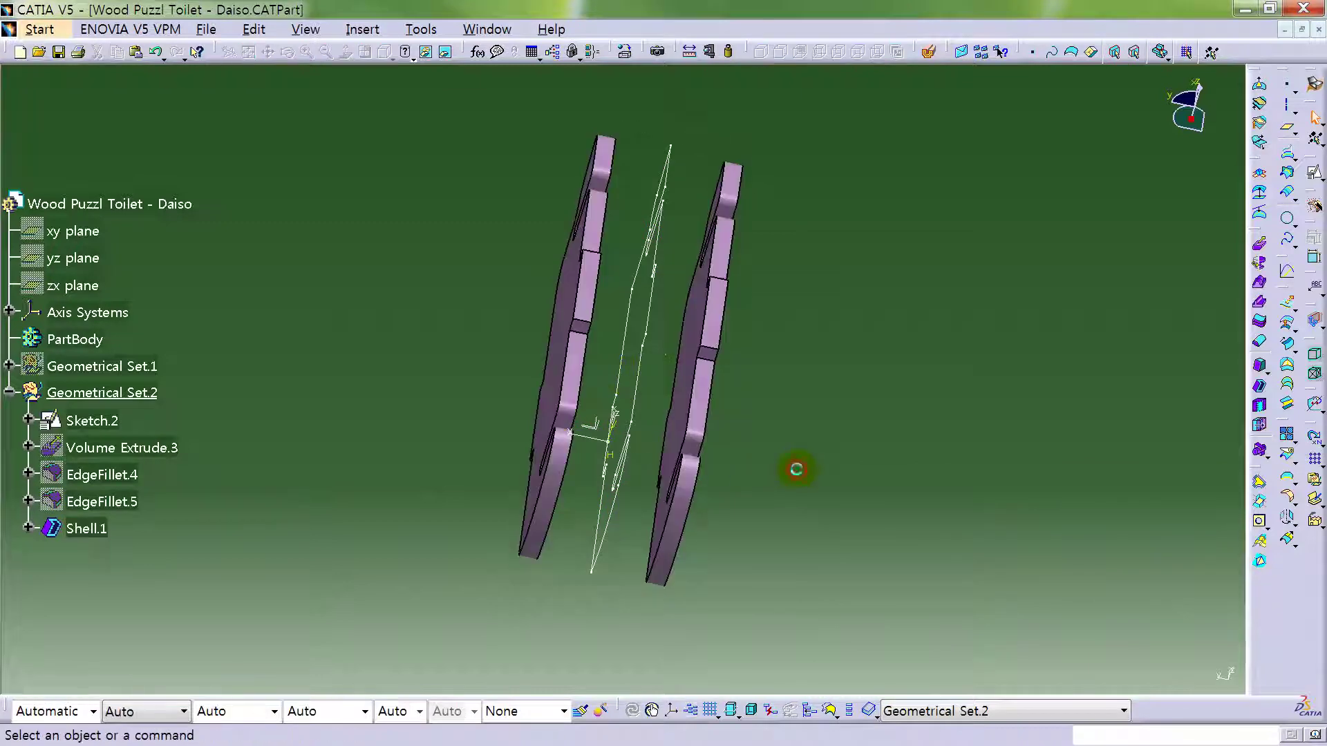
- Hide Sketch.2 and color the shelled side plates yellow
right_click(656, 315)
click(691, 354)
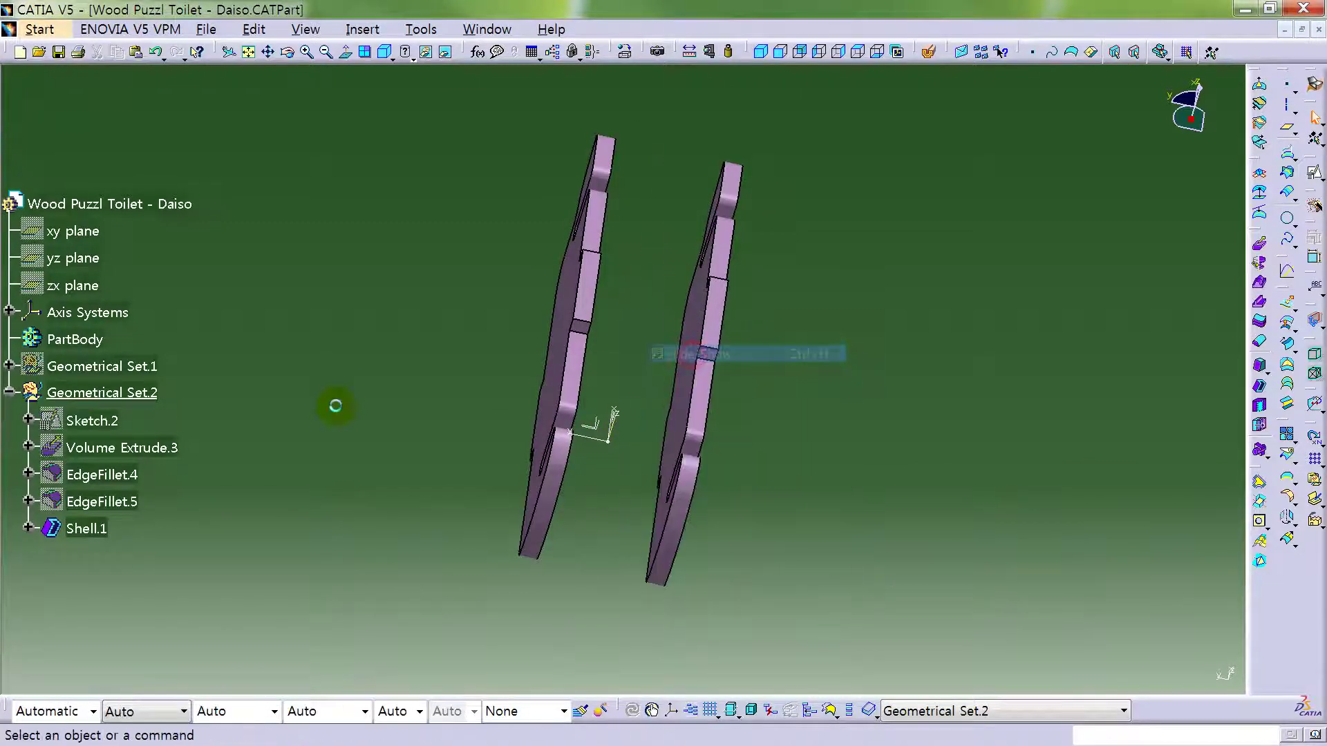
click(97, 531)
click(217, 712)
click(54, 711)
click(54, 711)
click(58, 187)
click(332, 222)
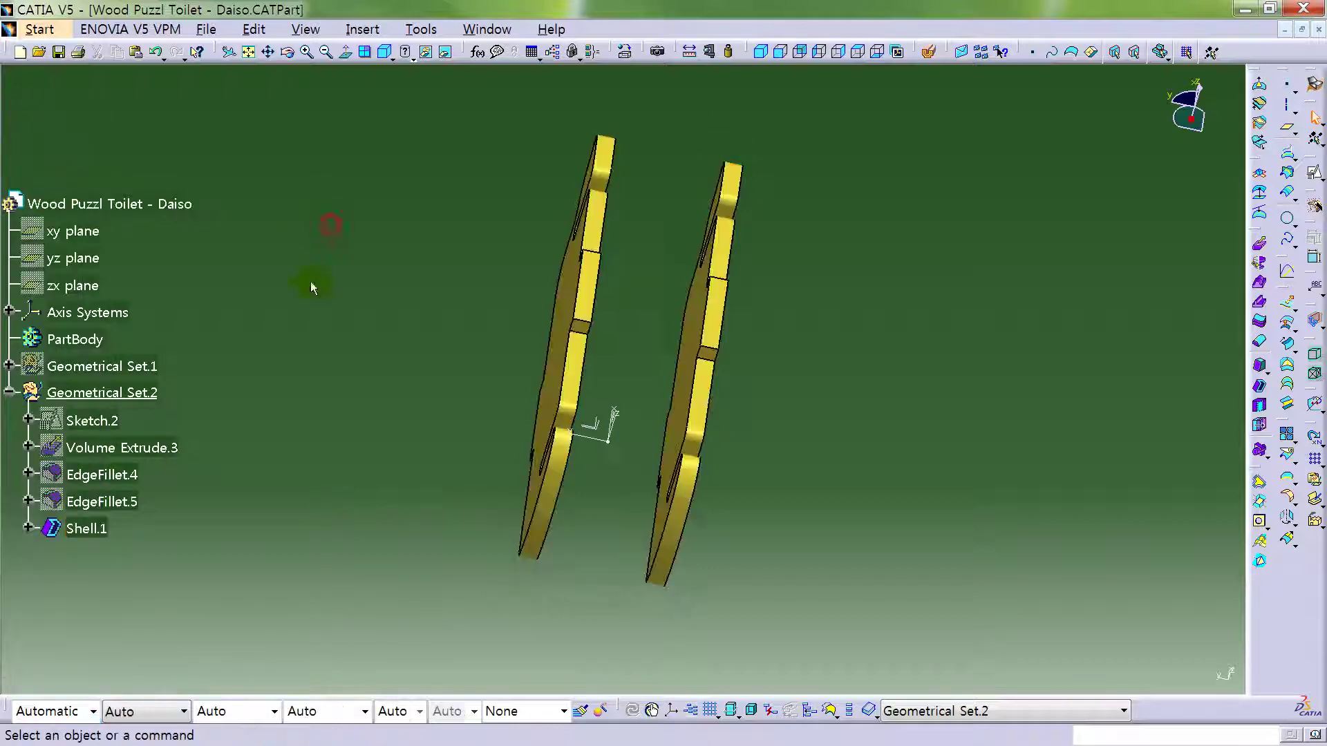
- Show Geometrical Set.1 with the base plate again and collapse Geometrical Set.2 in the tree
right_click(110, 366)
click(204, 409)
middle_drag(416, 337, 978, 470)
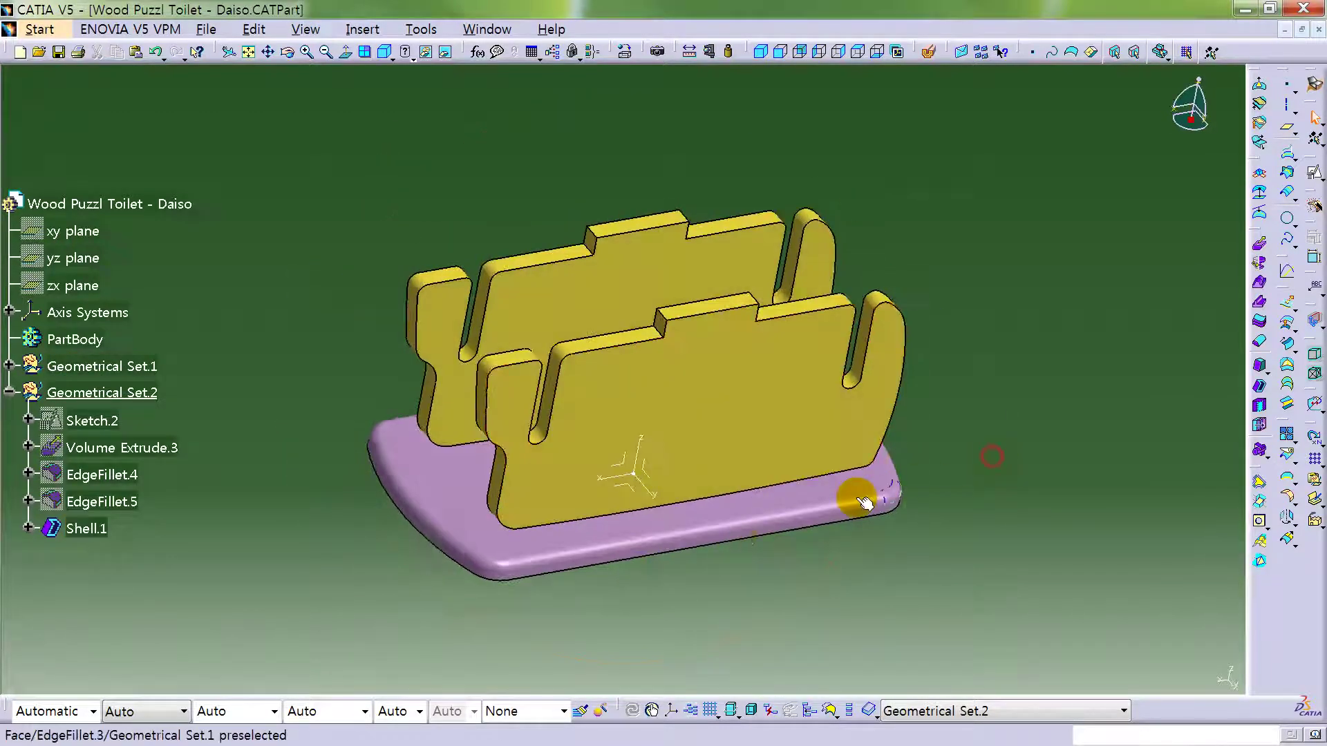
scroll(40, 282, down, 3)
click(9, 267)
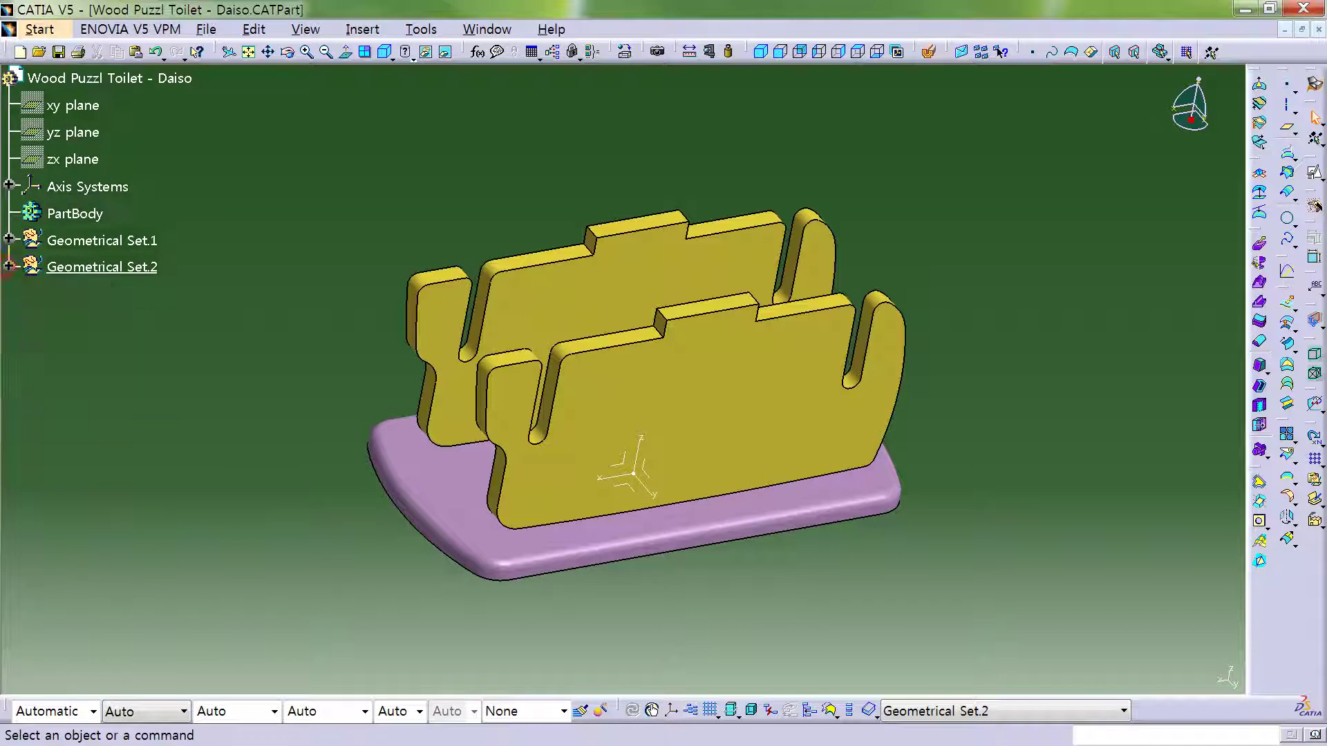
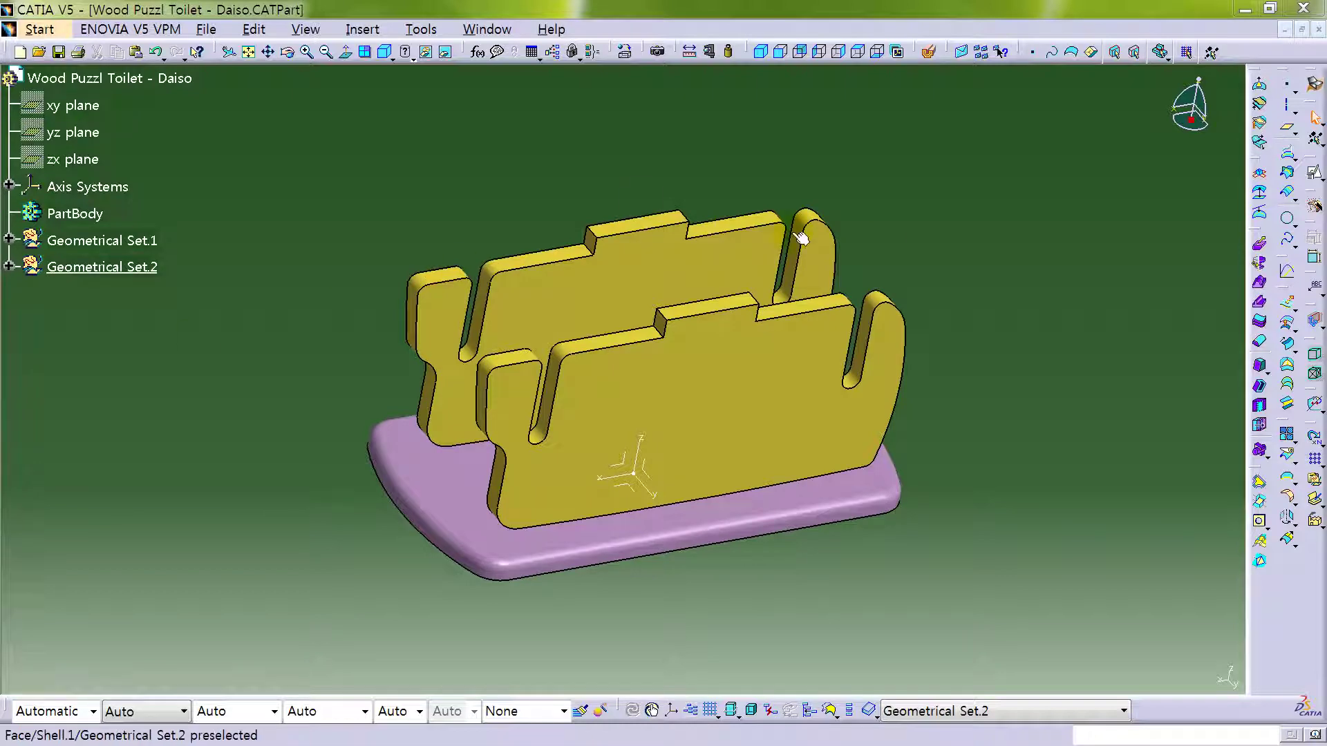
- Open a positioned sketch on the absolute axis system's YZ plane
middle_drag(511, 346, 703, 475)
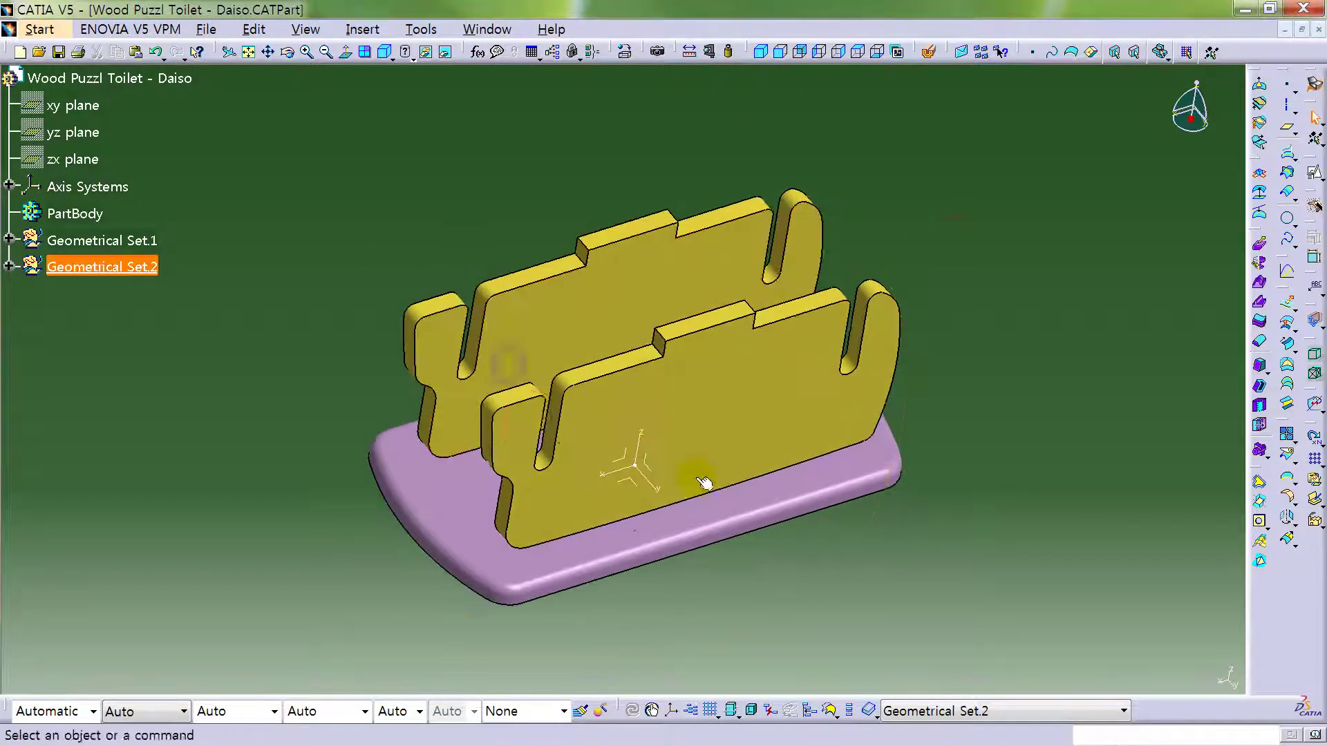
click(654, 466)
click(1314, 172)
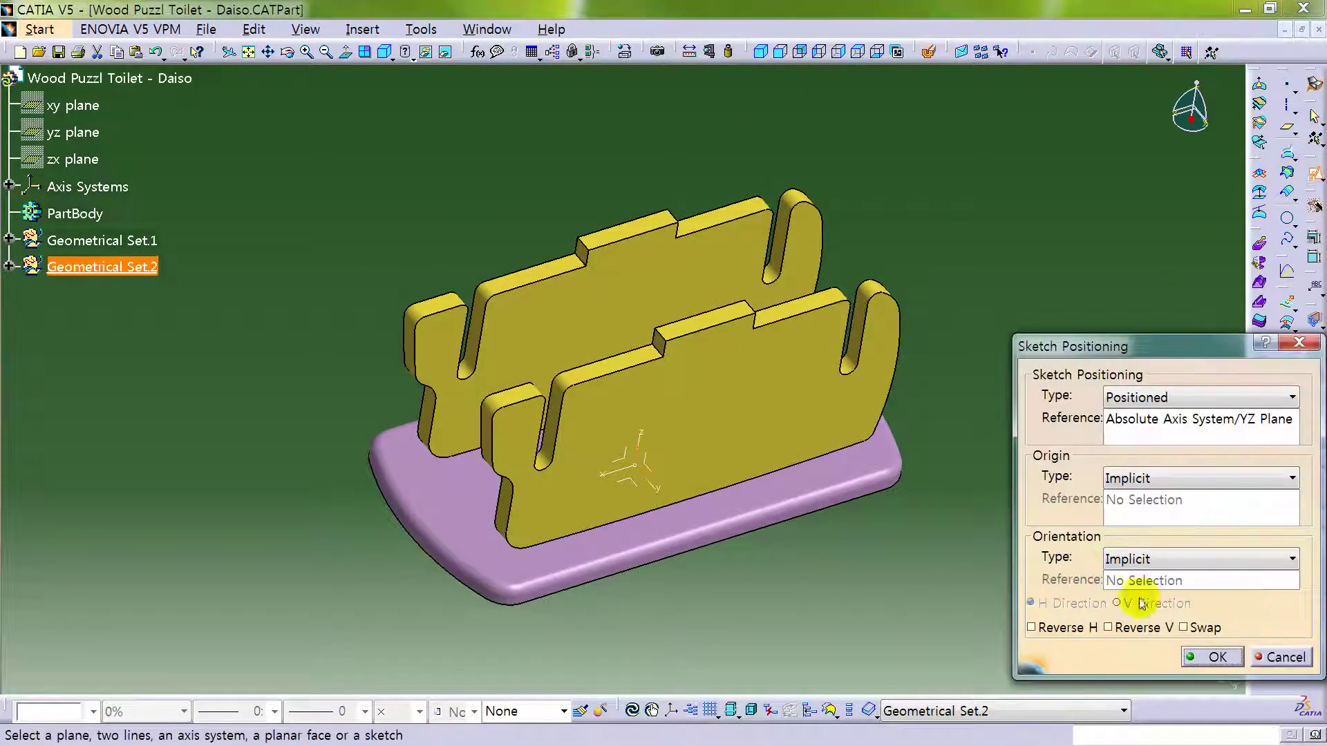
click(1216, 657)
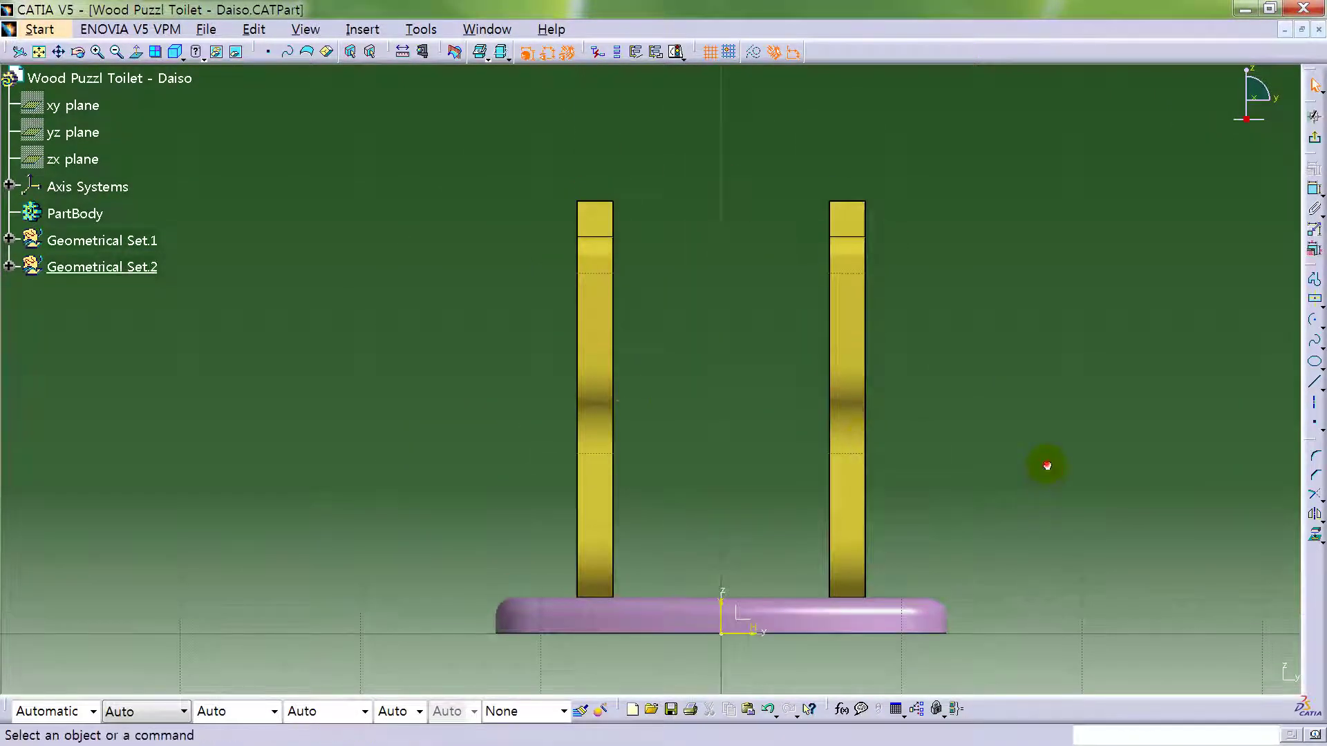
- Sketch two centered rectangles on the vertical axis: an upper one about 20 mm wide and a narrow lower one about 5 mm wide
click(1314, 303)
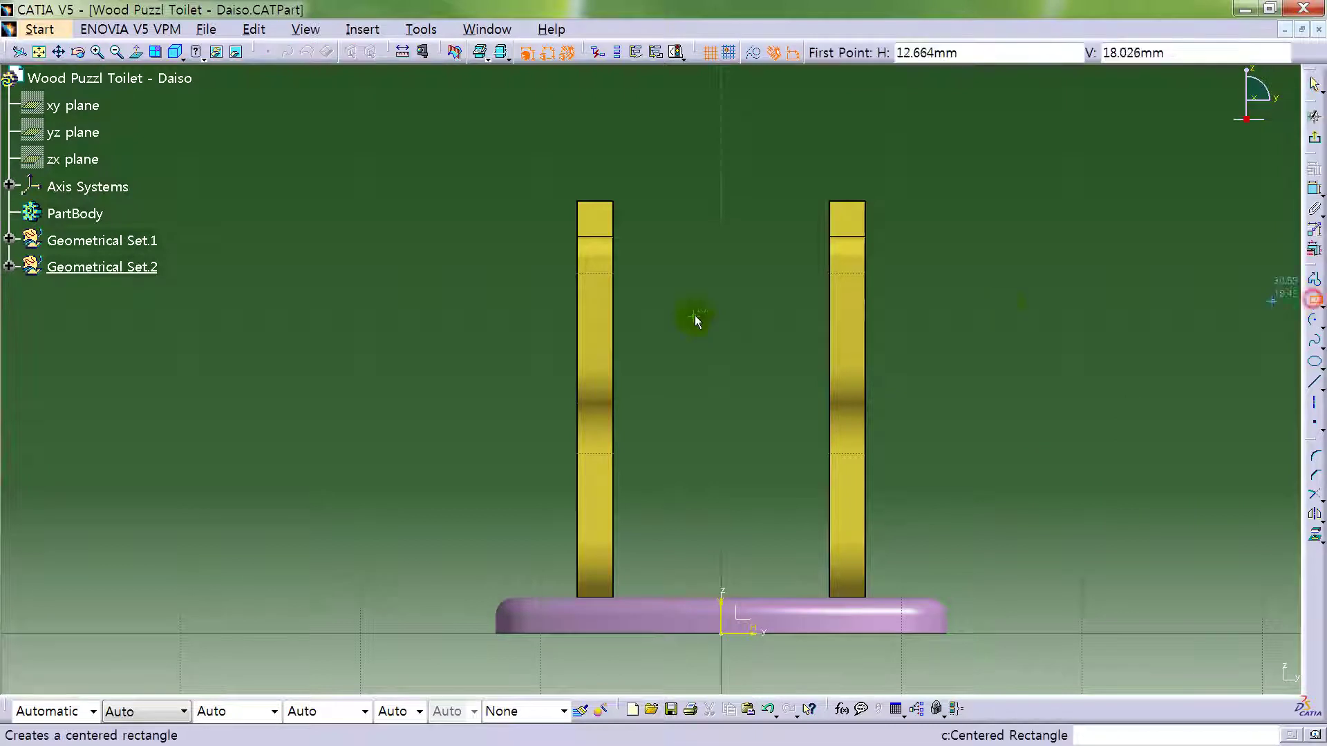
click(724, 309)
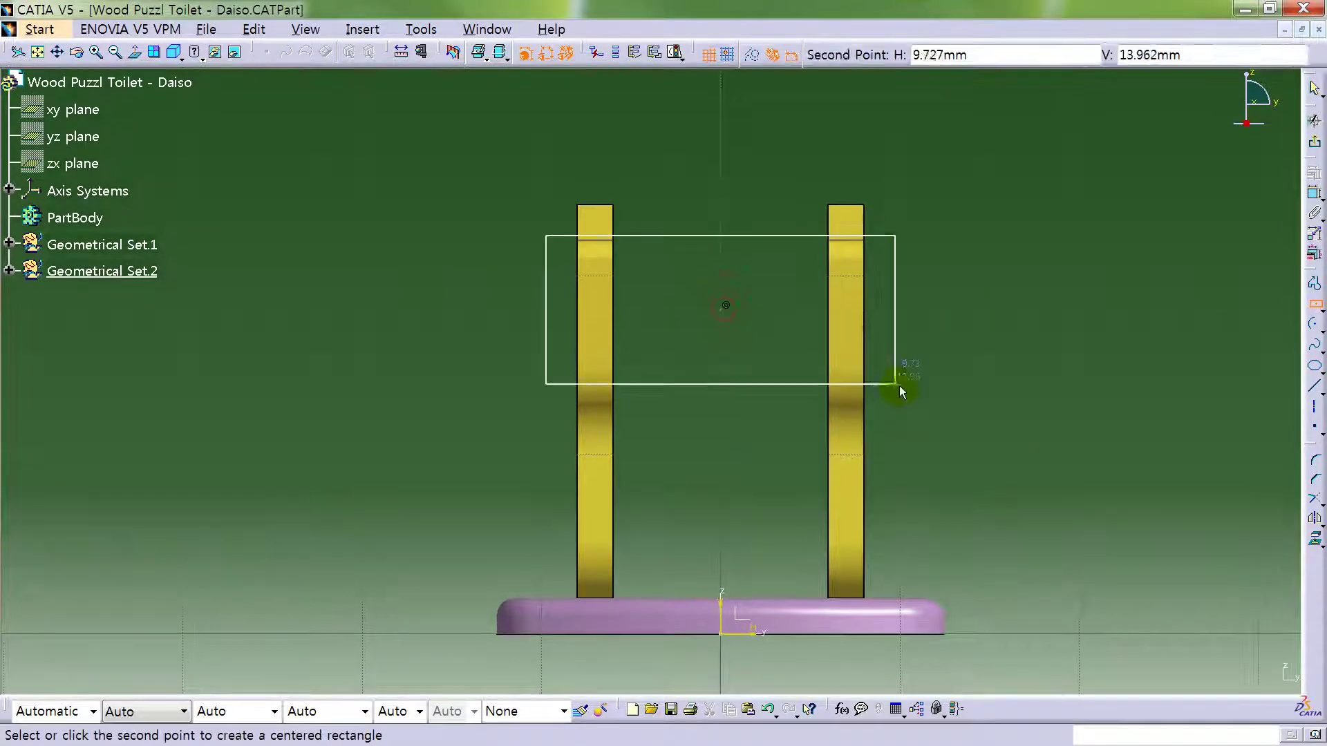
click(901, 410)
click(1313, 301)
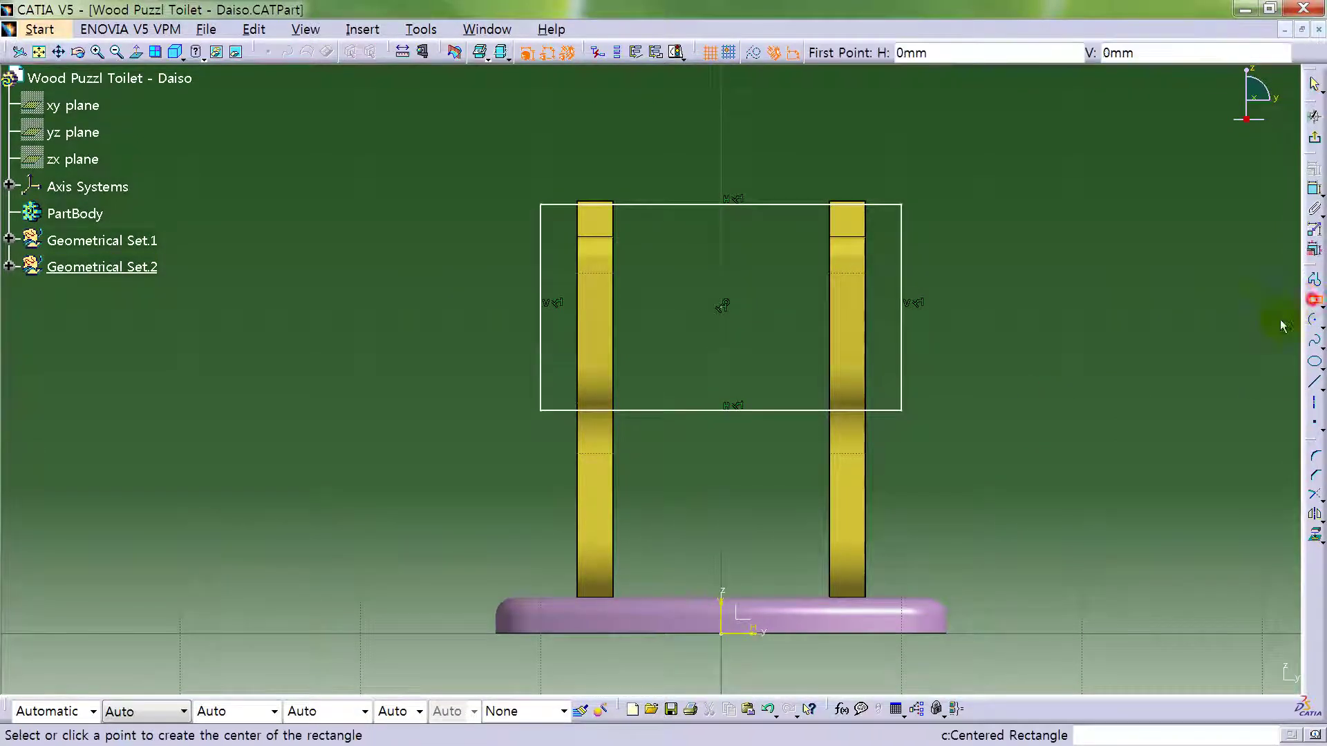
click(721, 492)
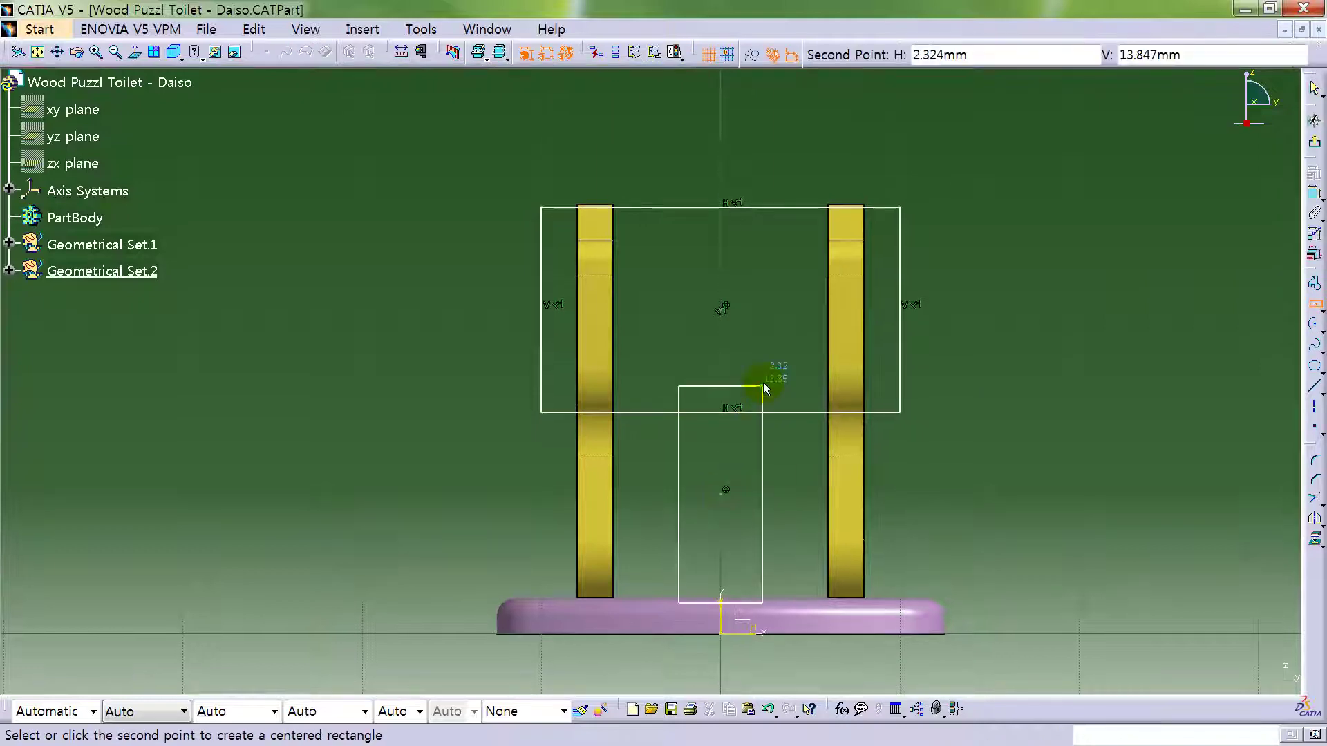
click(764, 380)
- Constrain the narrow rectangle's bottom edge coincident with the base plate's top face
click(1062, 377)
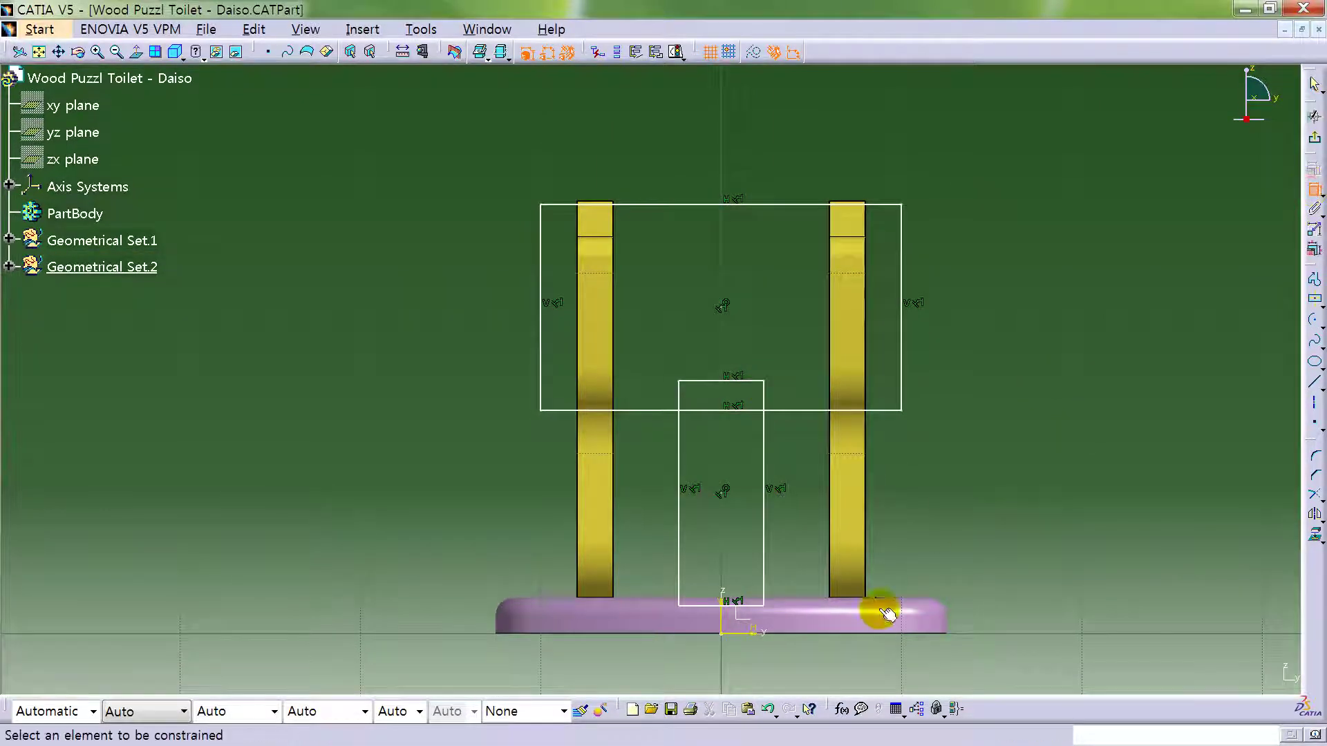
click(752, 606)
middle_drag(725, 469, 703, 546)
click(777, 594)
right_click(1051, 557)
click(1132, 673)
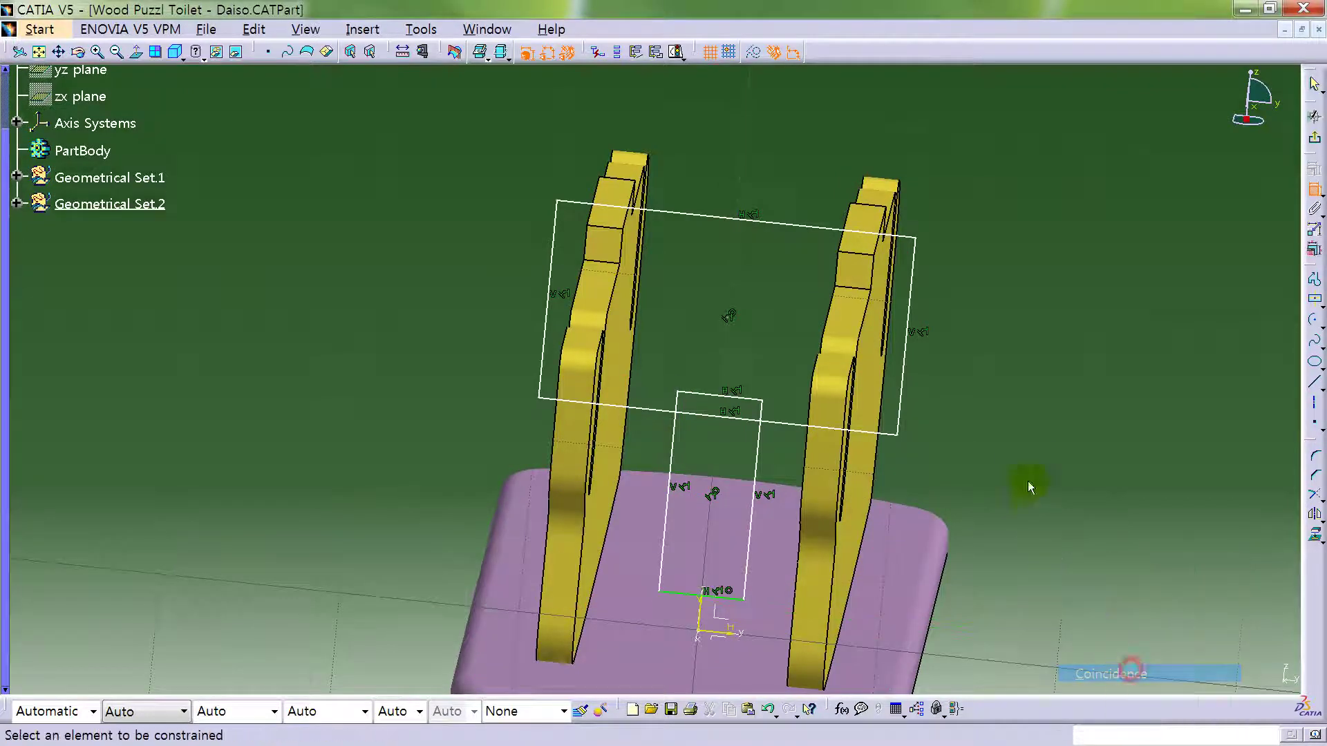
- Dimension the narrow rectangle's width so that it spans the gap between the side plates' inner faces
middle_drag(1031, 492, 1045, 287)
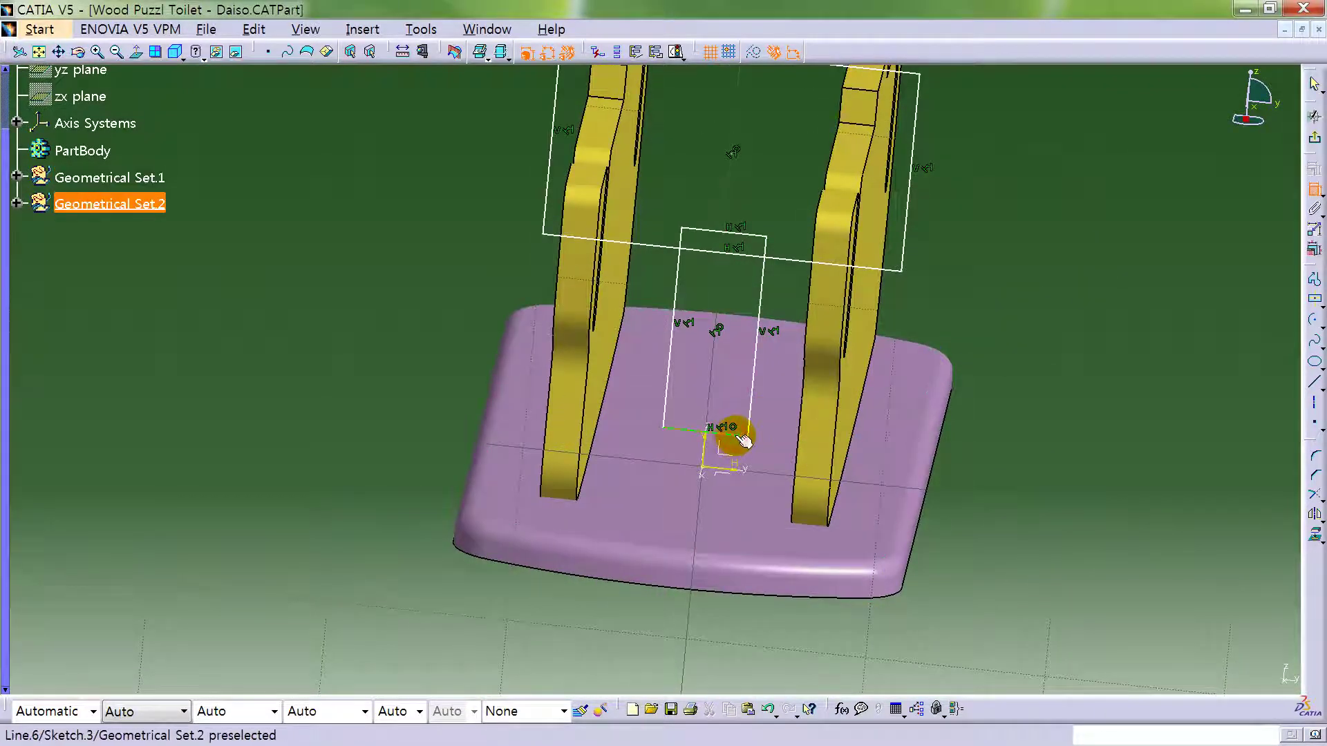
click(1314, 188)
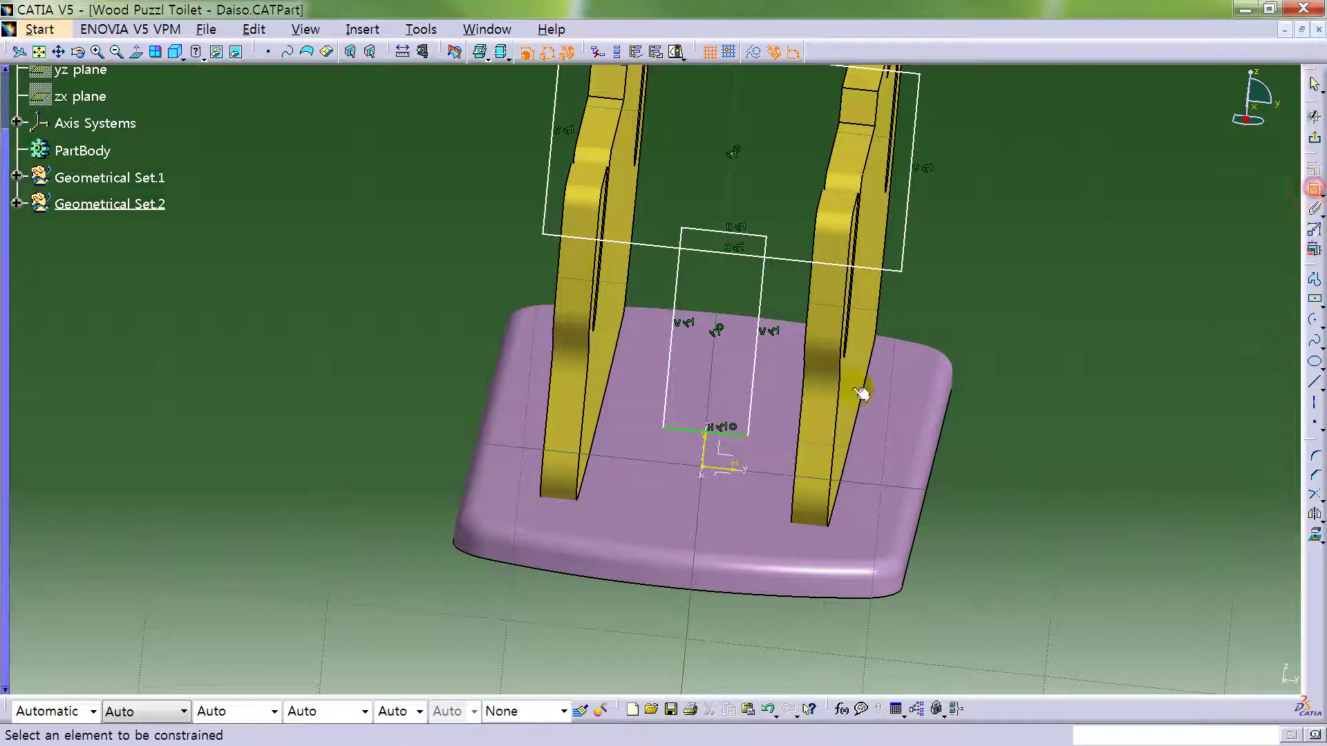
click(743, 440)
click(733, 616)
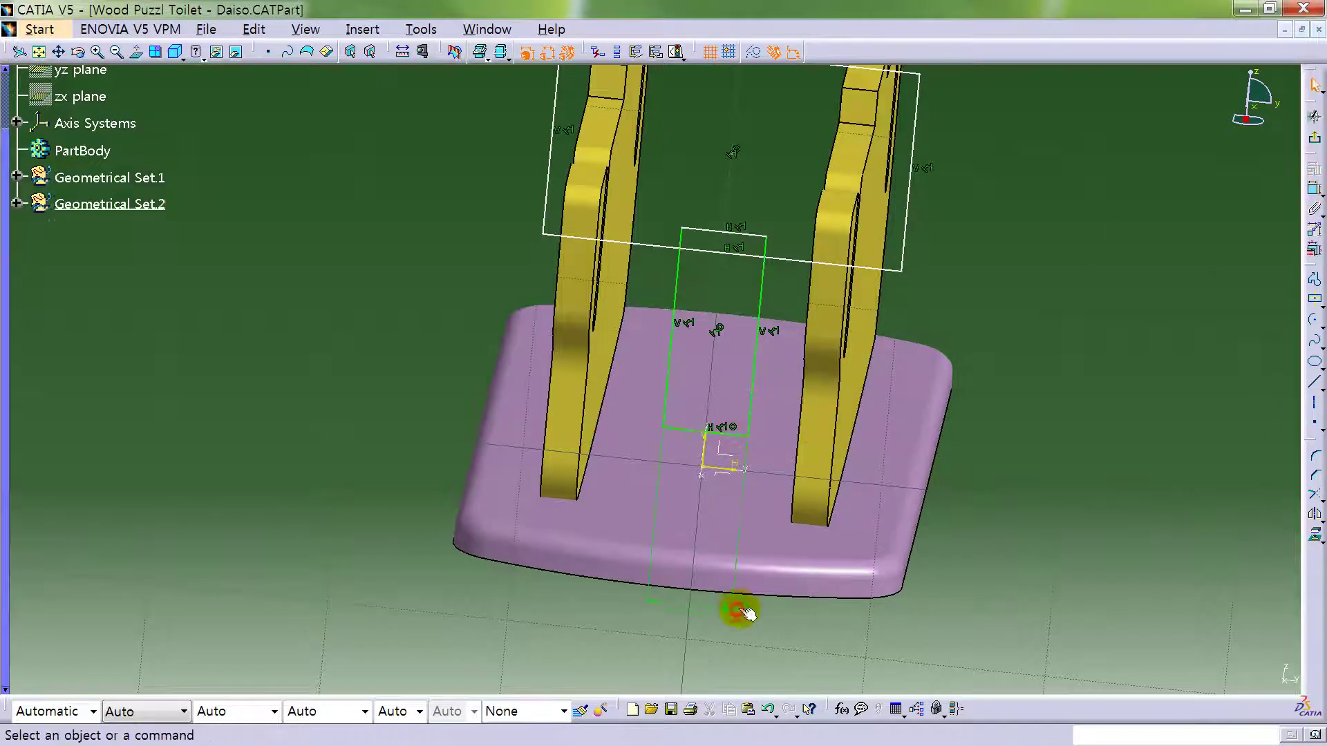
double_click(734, 608)
key(Return)
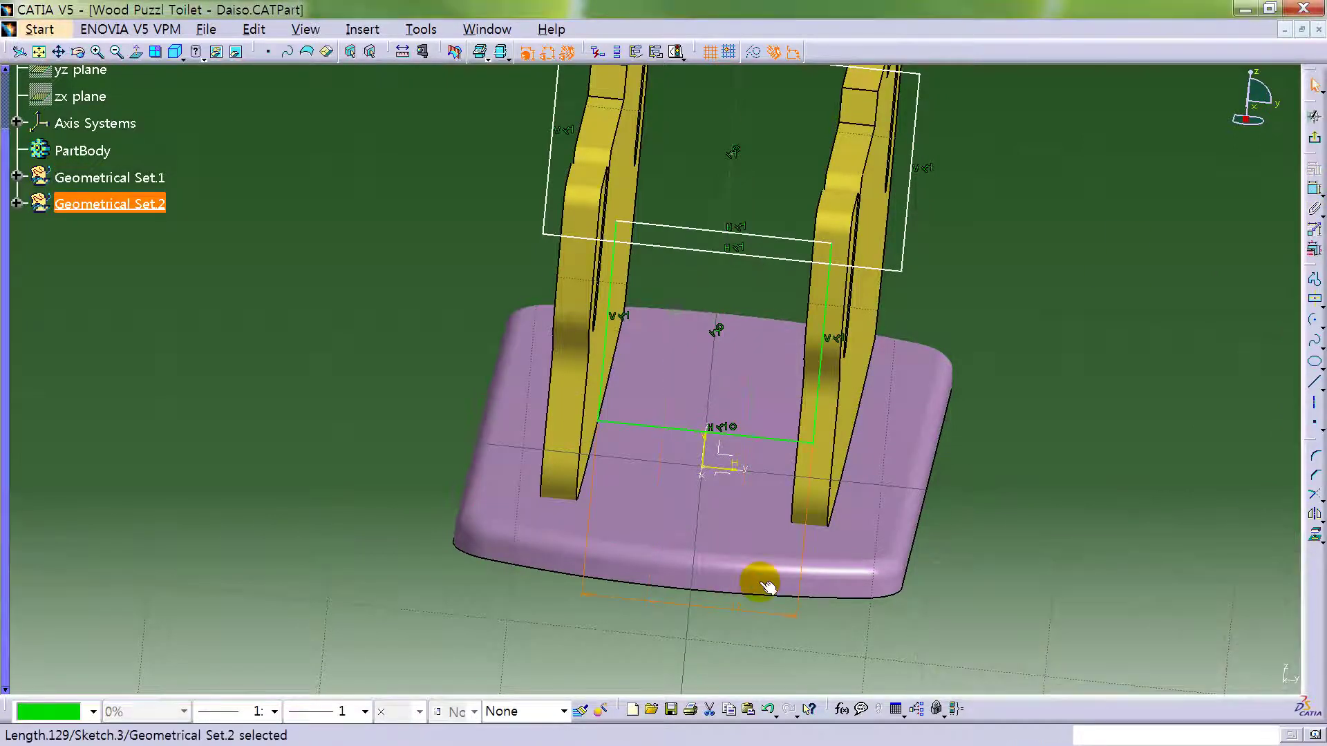
- Dimension the upper rectangle's top edge 20 mm above the base plate's top face
click(137, 57)
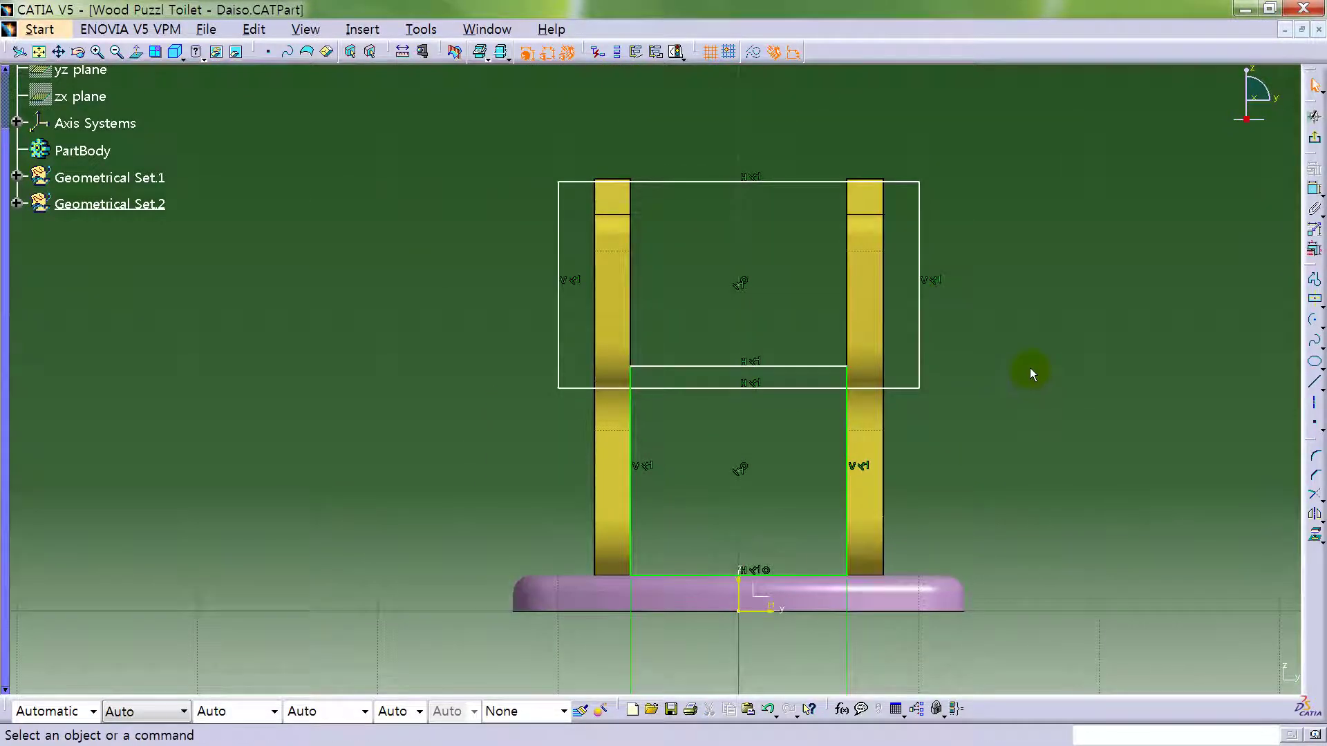
middle_drag(777, 164, 788, 207)
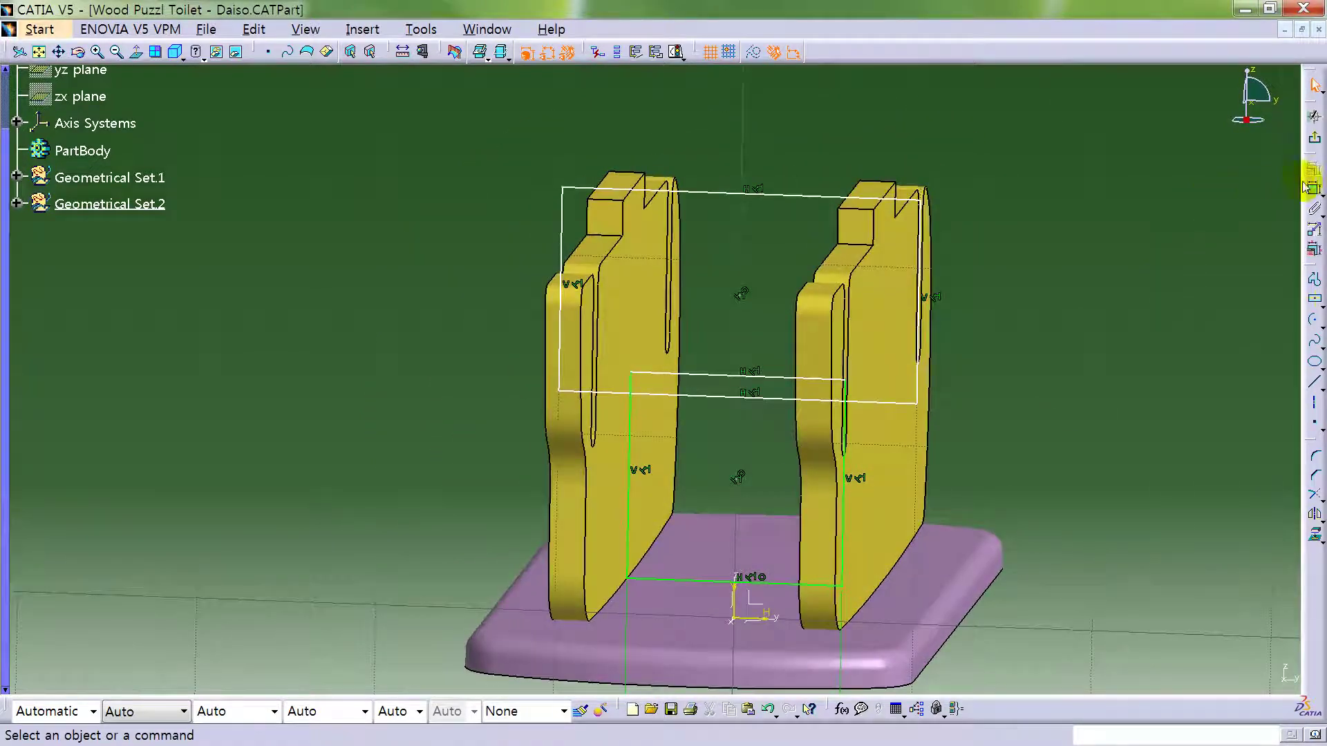
click(863, 199)
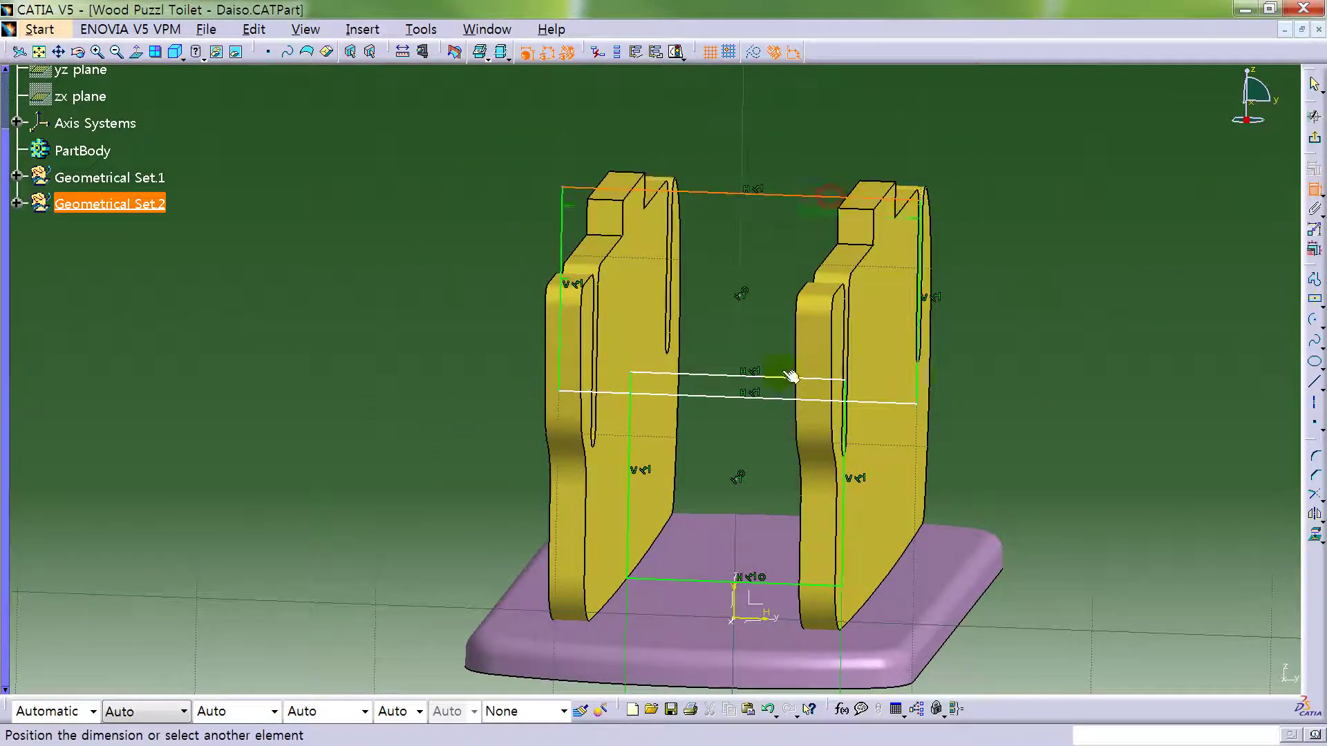
double_click(992, 458)
text(20)
key(Return)
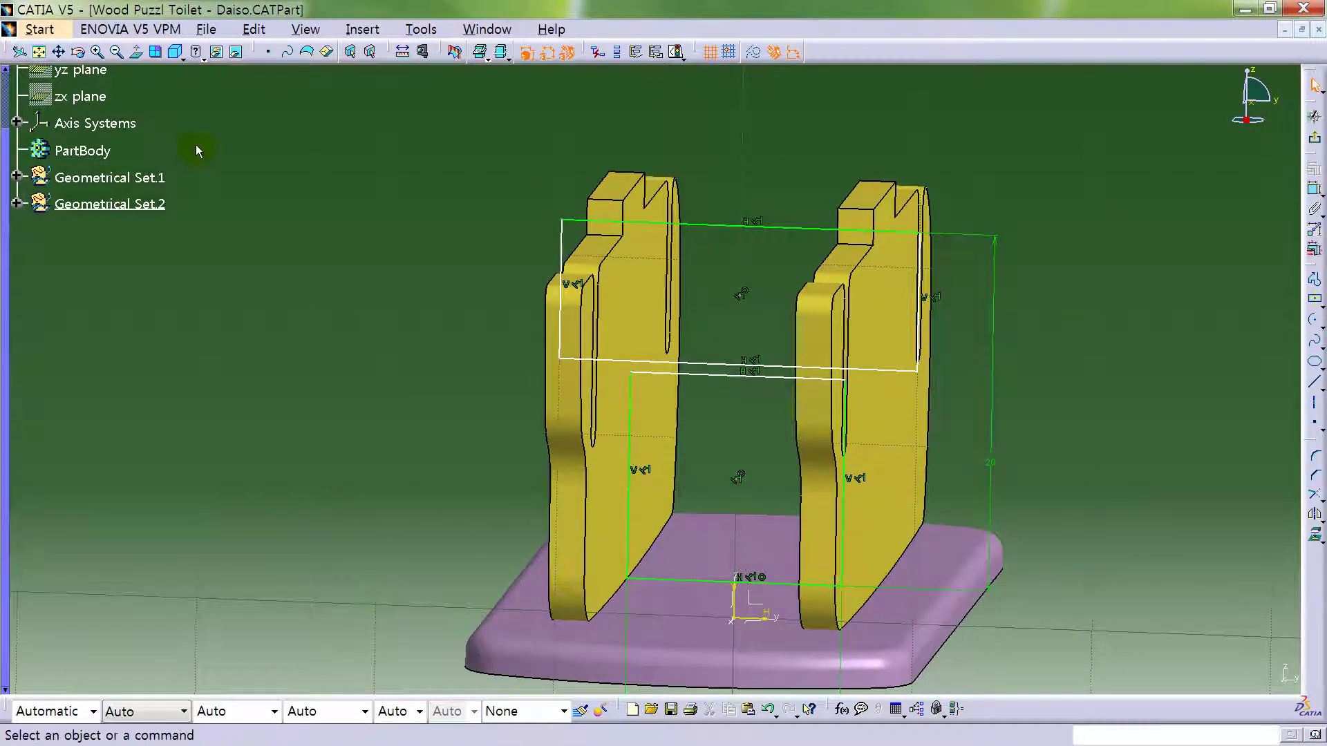
- Move the upper rectangle's bottom edge down below the lower rectangle's top edge so the two shapes overlap
click(137, 51)
click(730, 428)
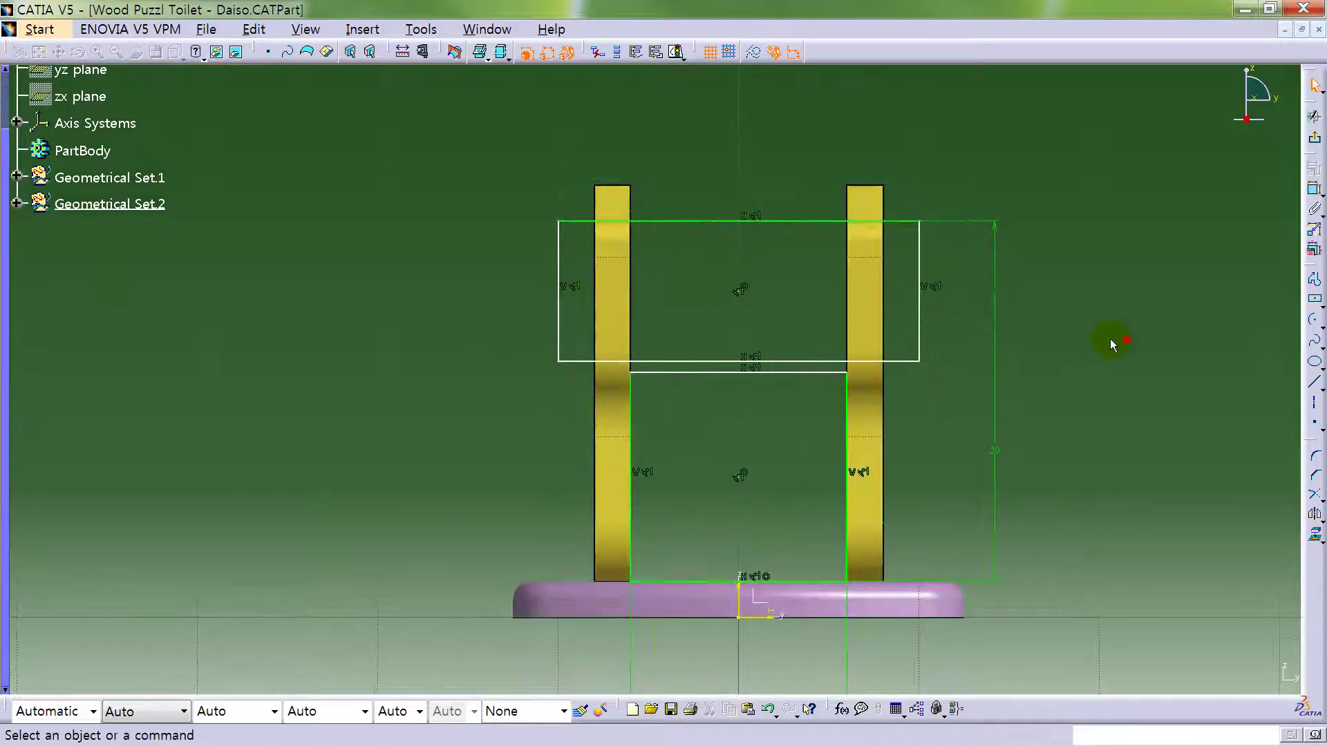
drag(818, 365, 809, 418)
click(1015, 341)
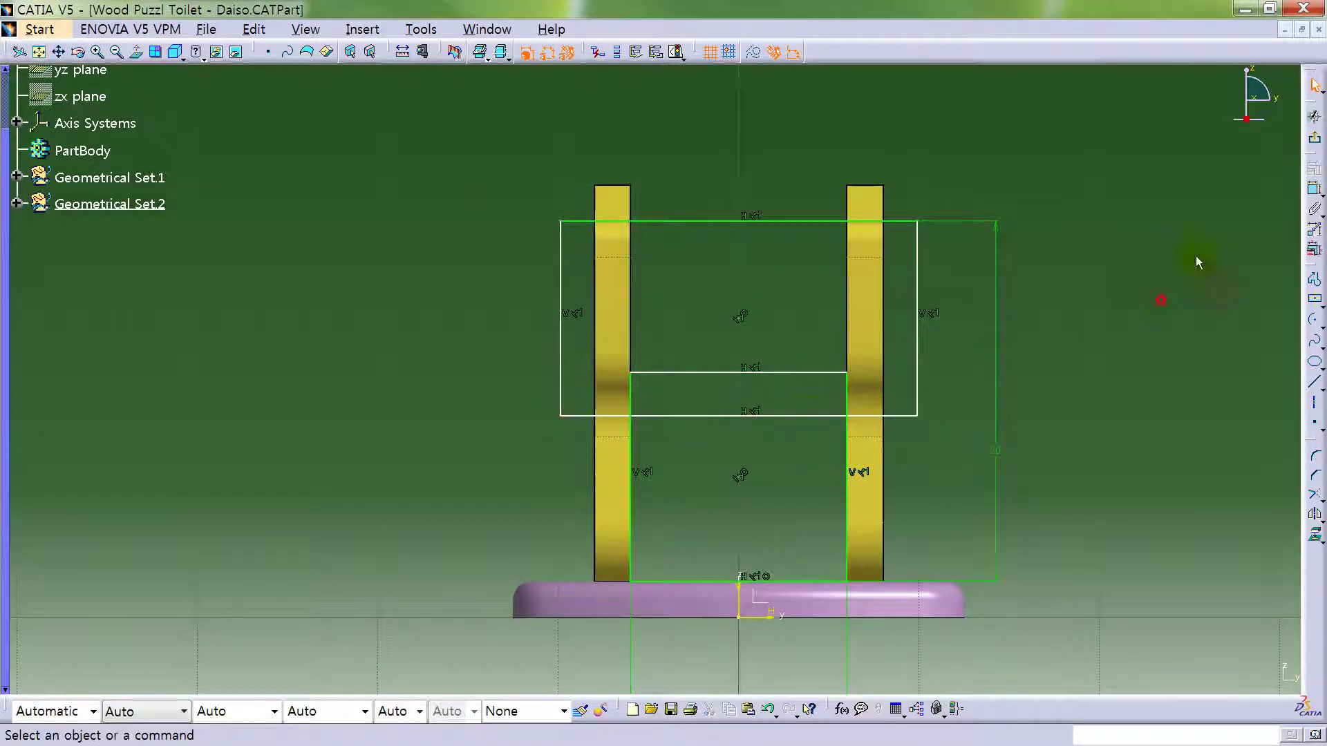
- Dimension the upper rectangle's width and set it to 16 mm, matching the side plates' outer faces
click(1313, 188)
click(565, 257)
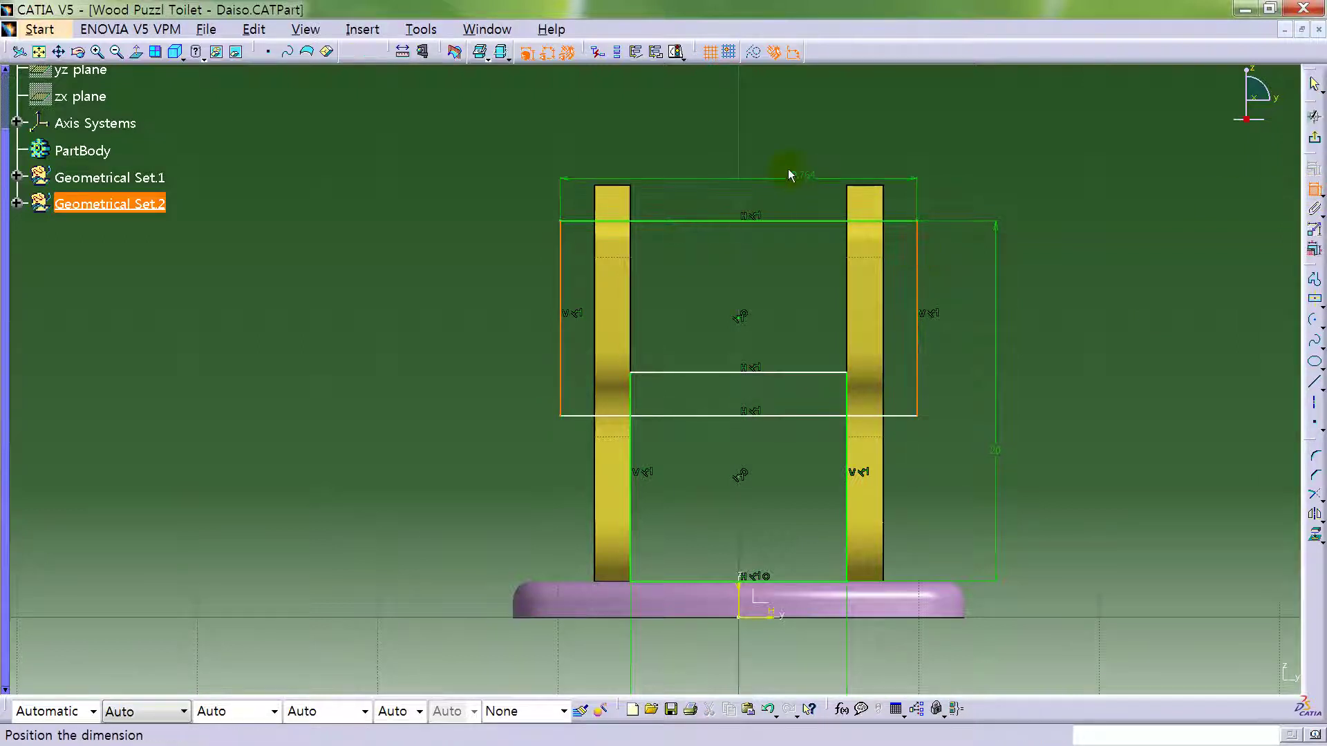
click(805, 169)
double_click(796, 175)
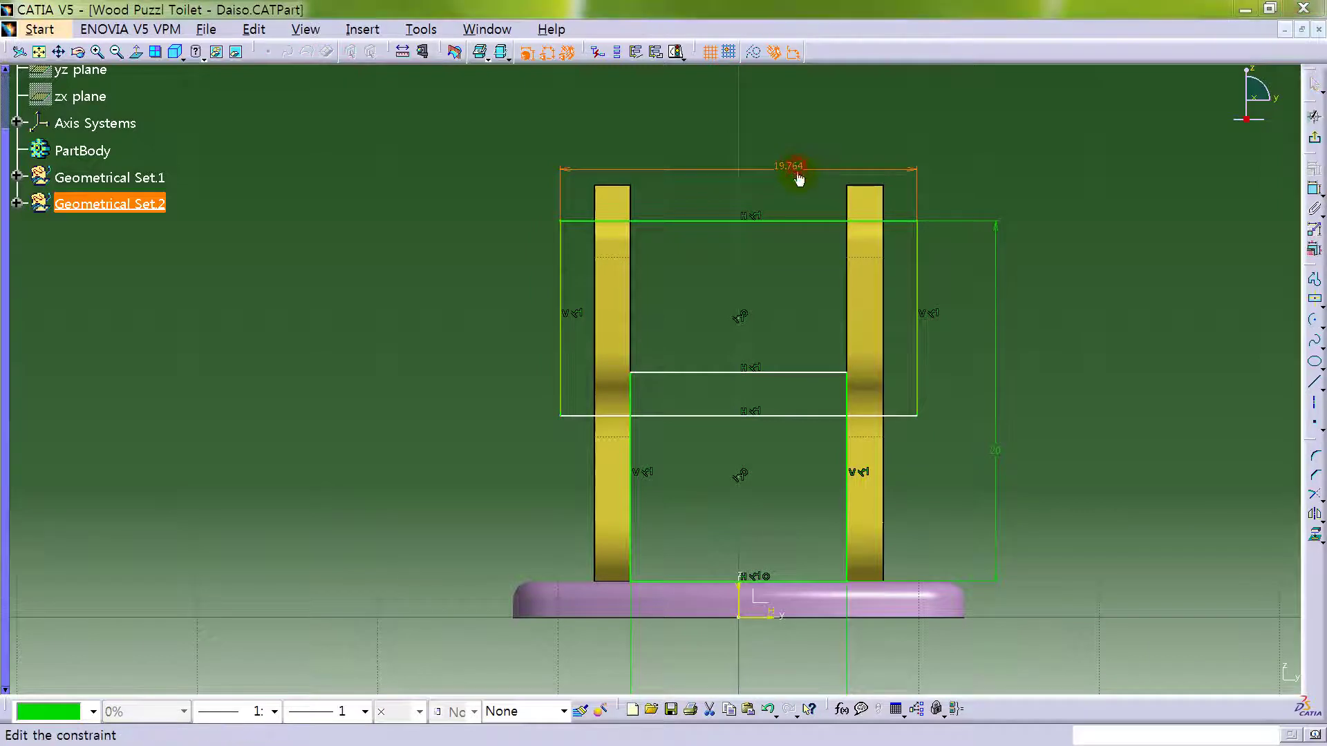
key(Return)
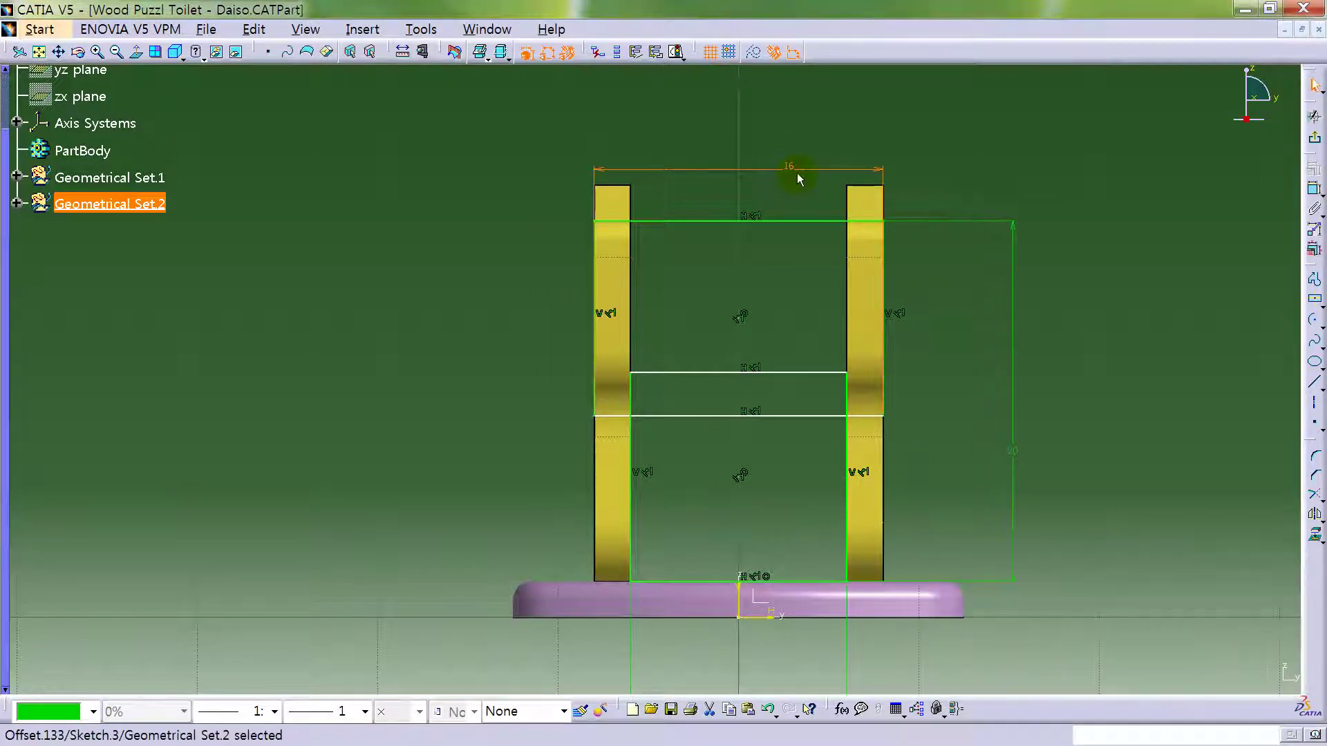
click(1158, 305)
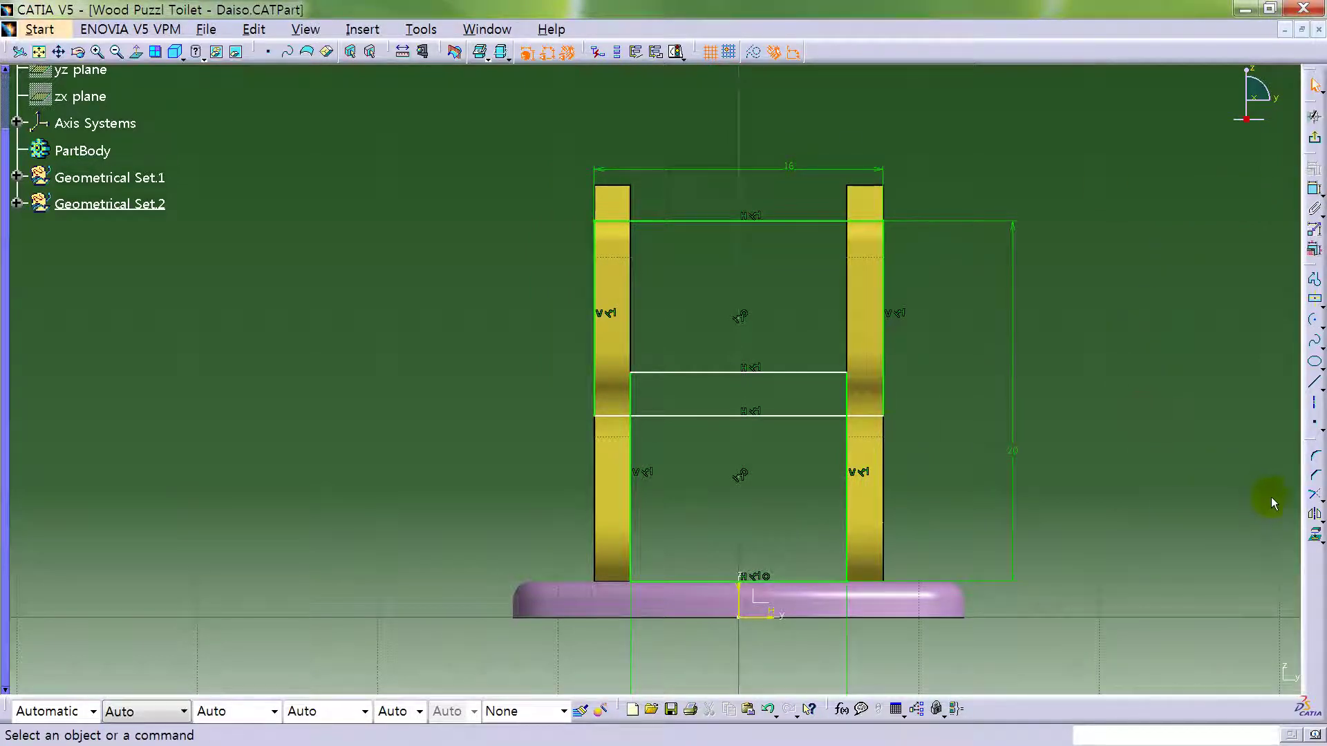
- Trim the overlapping rectangle edges into one closed T-shaped profile
click(1317, 495)
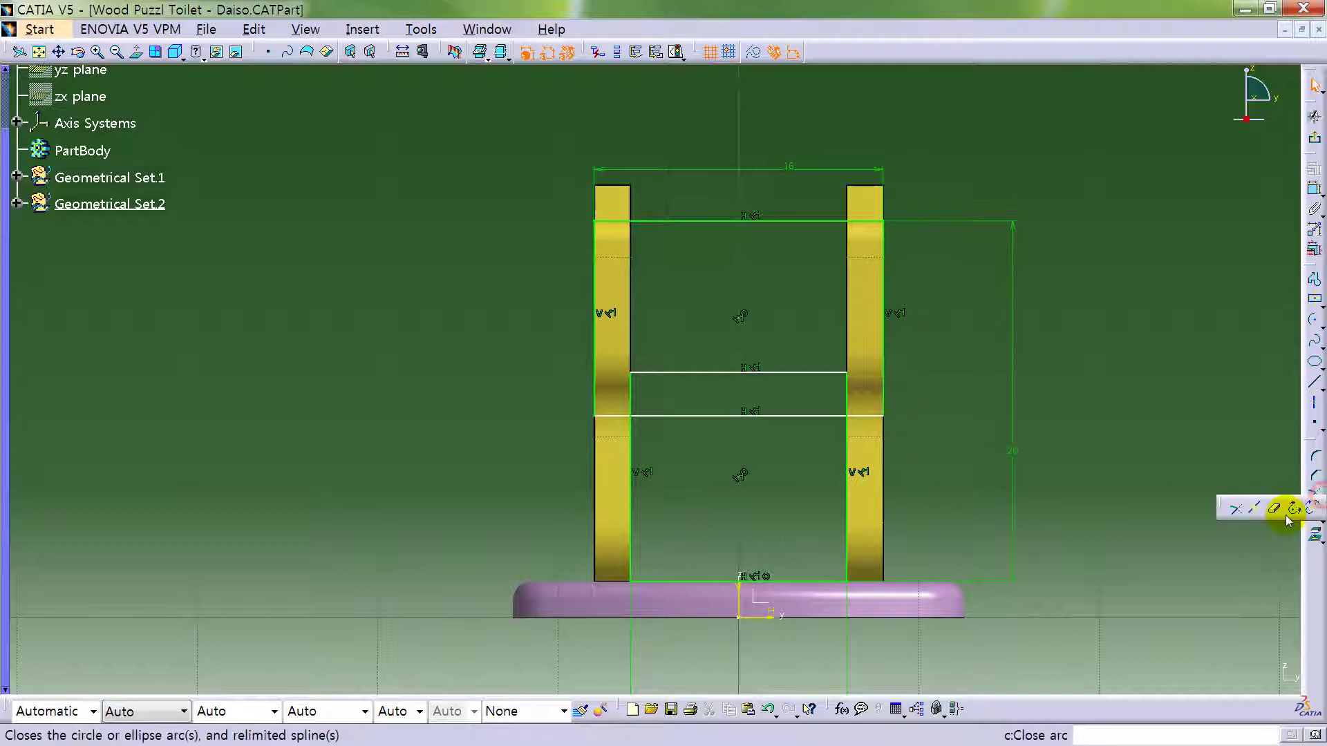
click(1269, 507)
click(821, 416)
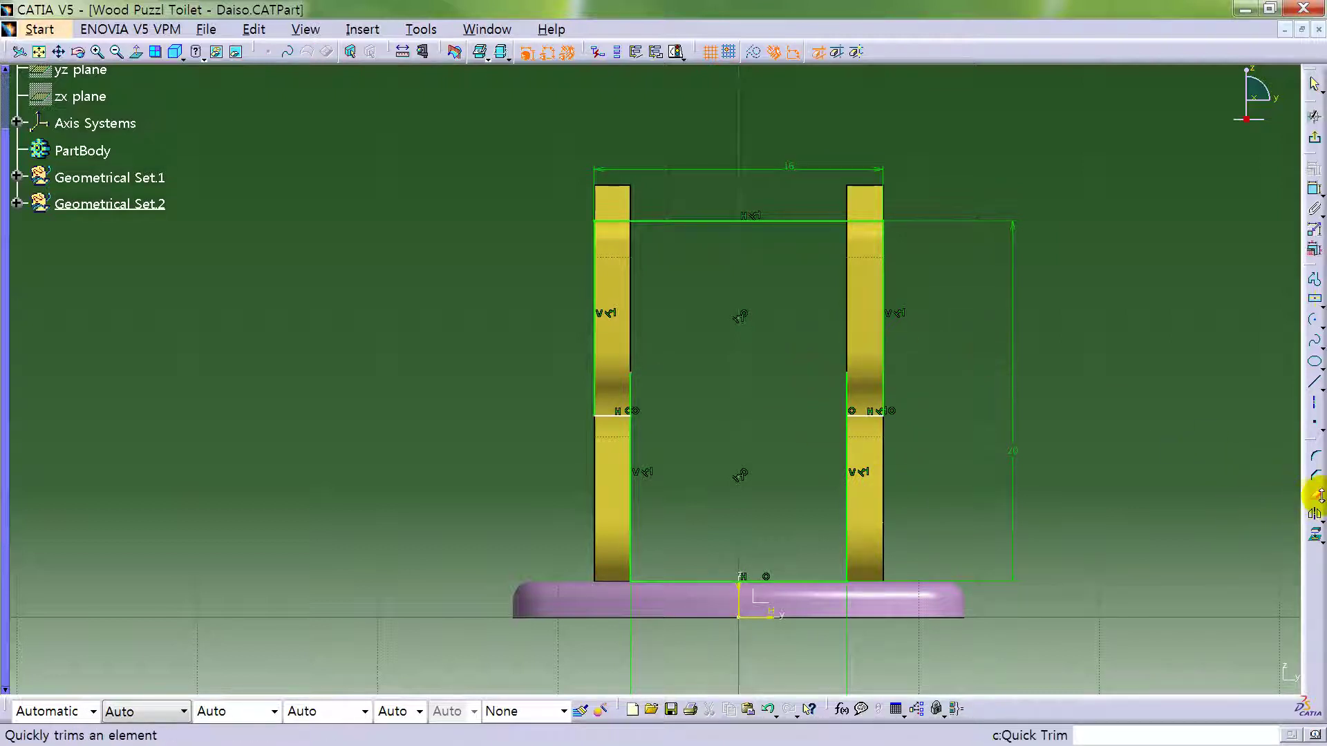
click(1236, 513)
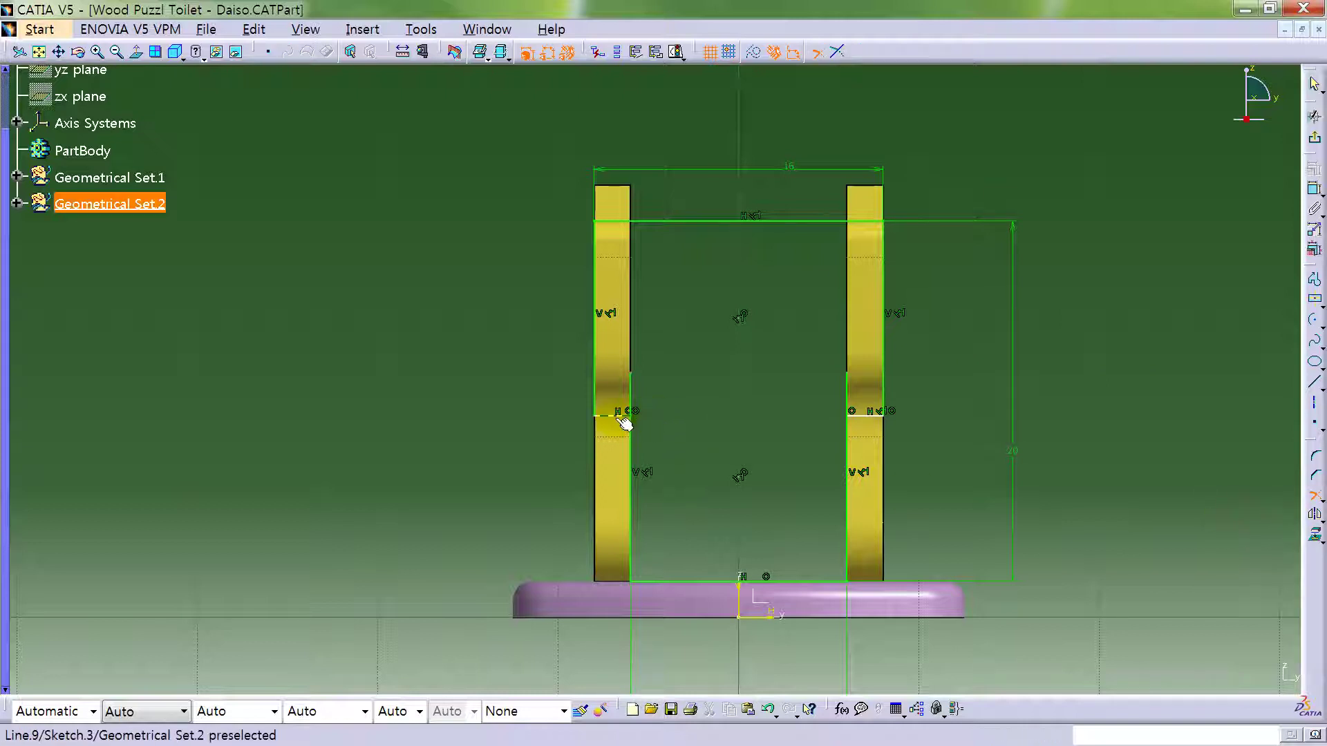
click(631, 429)
click(861, 425)
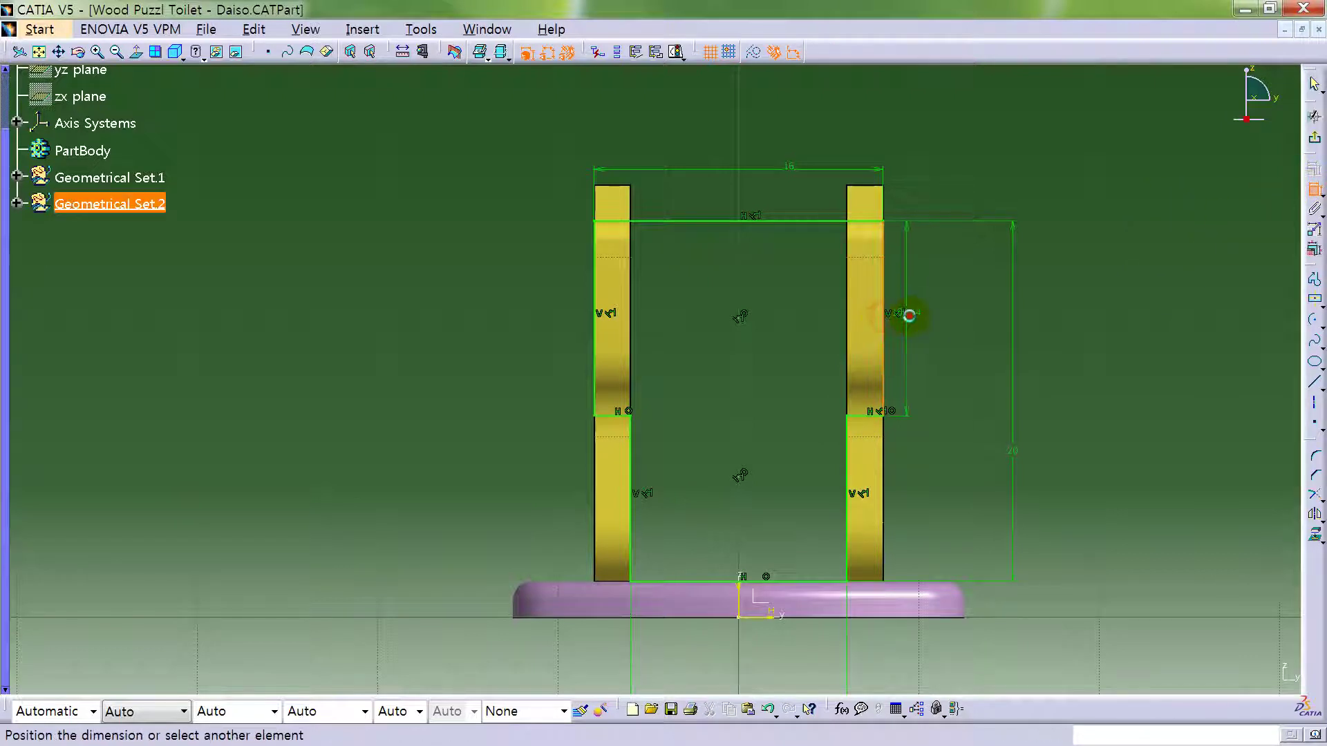
- Set the height of the T profile's wide upper section to 9 mm and exit the sketch
click(908, 315)
double_click(913, 312)
text(9)
key(Return)
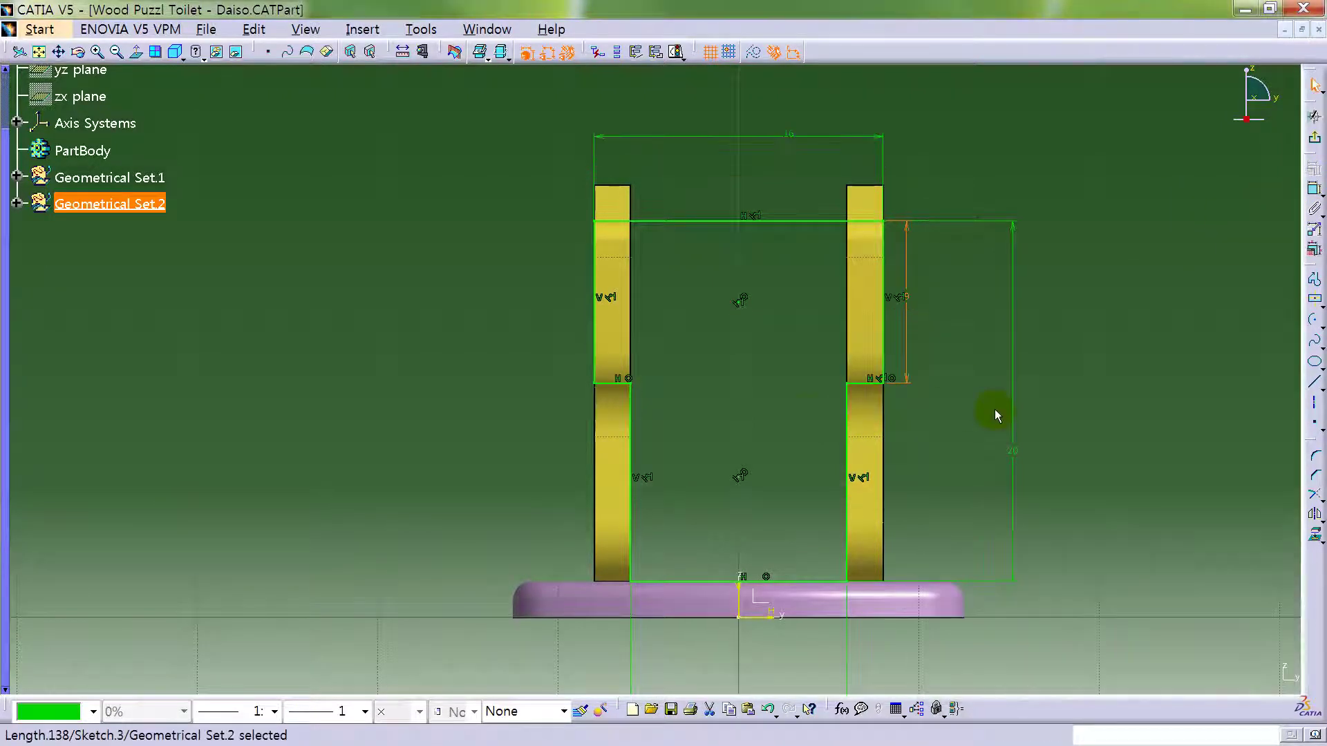
mouse_move(690, 336)
middle_down()
mouse_move(711, 364)
mouse_move(625, 371)
mouse_move(598, 387)
mouse_move(767, 364)
mouse_move(816, 331)
middle_up()
click(1112, 278)
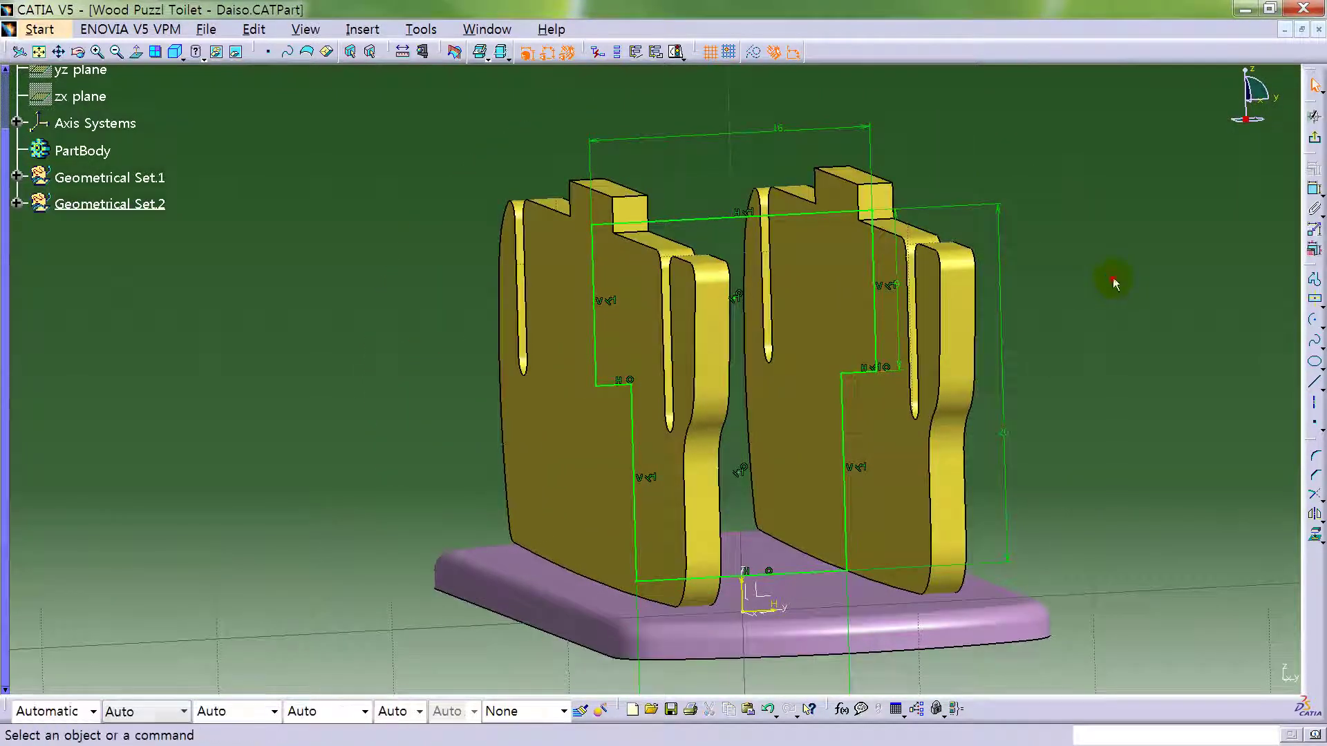
click(1315, 137)
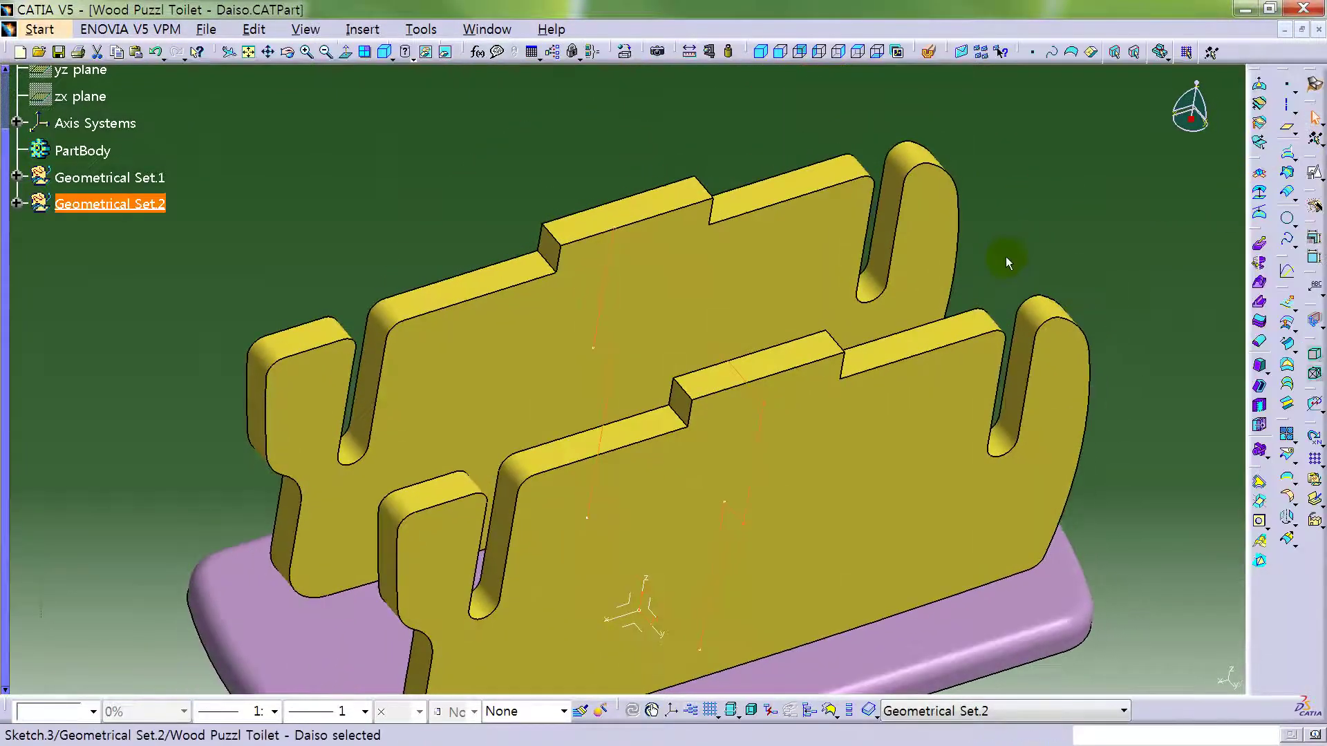
- Extrude the T-shaped profile as a volume with an 18 mm limit and mirrored extent
click(1259, 244)
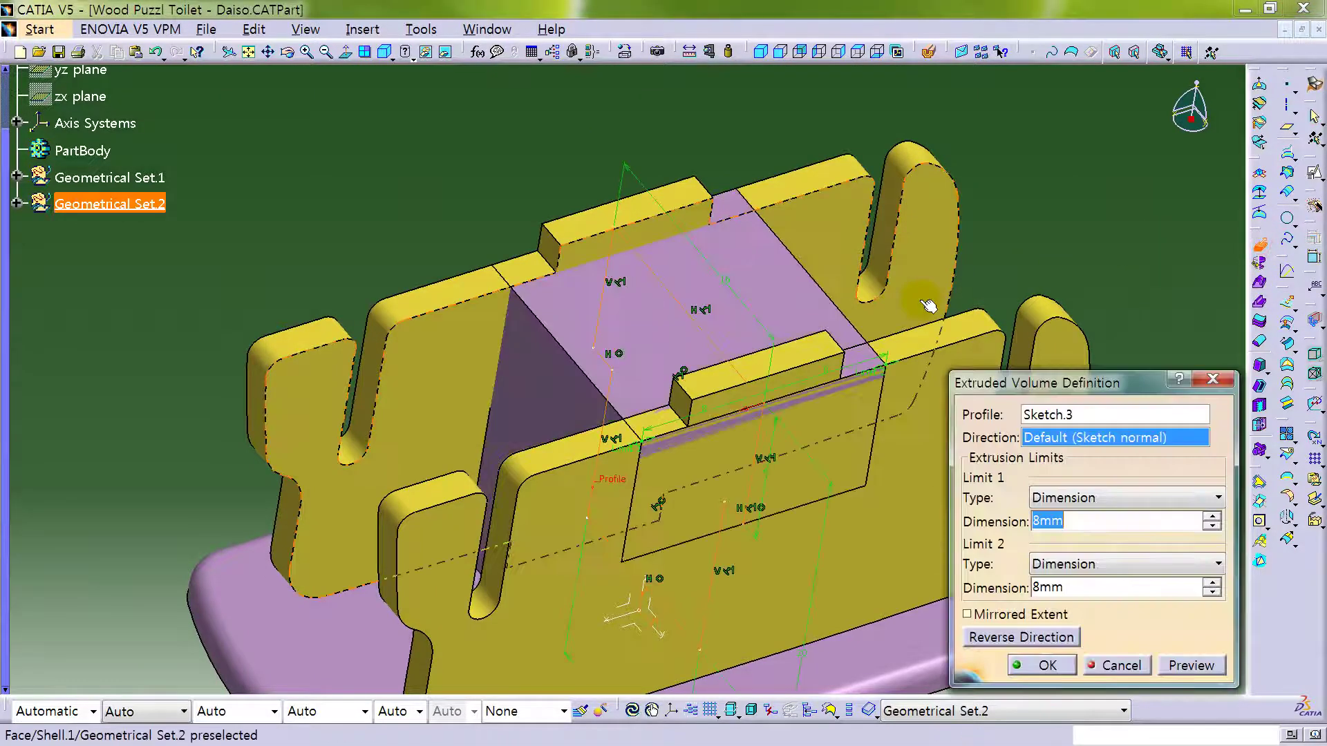
click(1212, 516)
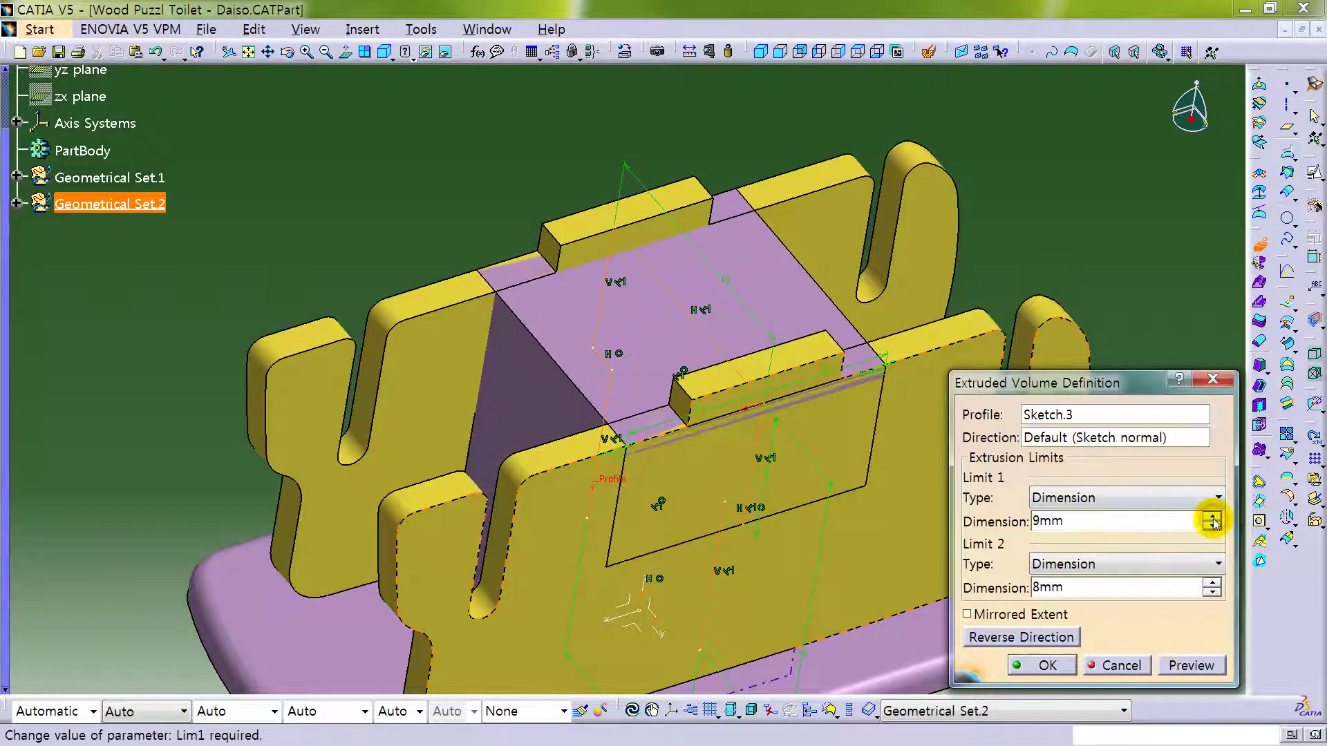
click(1212, 515)
click(1212, 516)
click(1212, 515)
click(1212, 515)
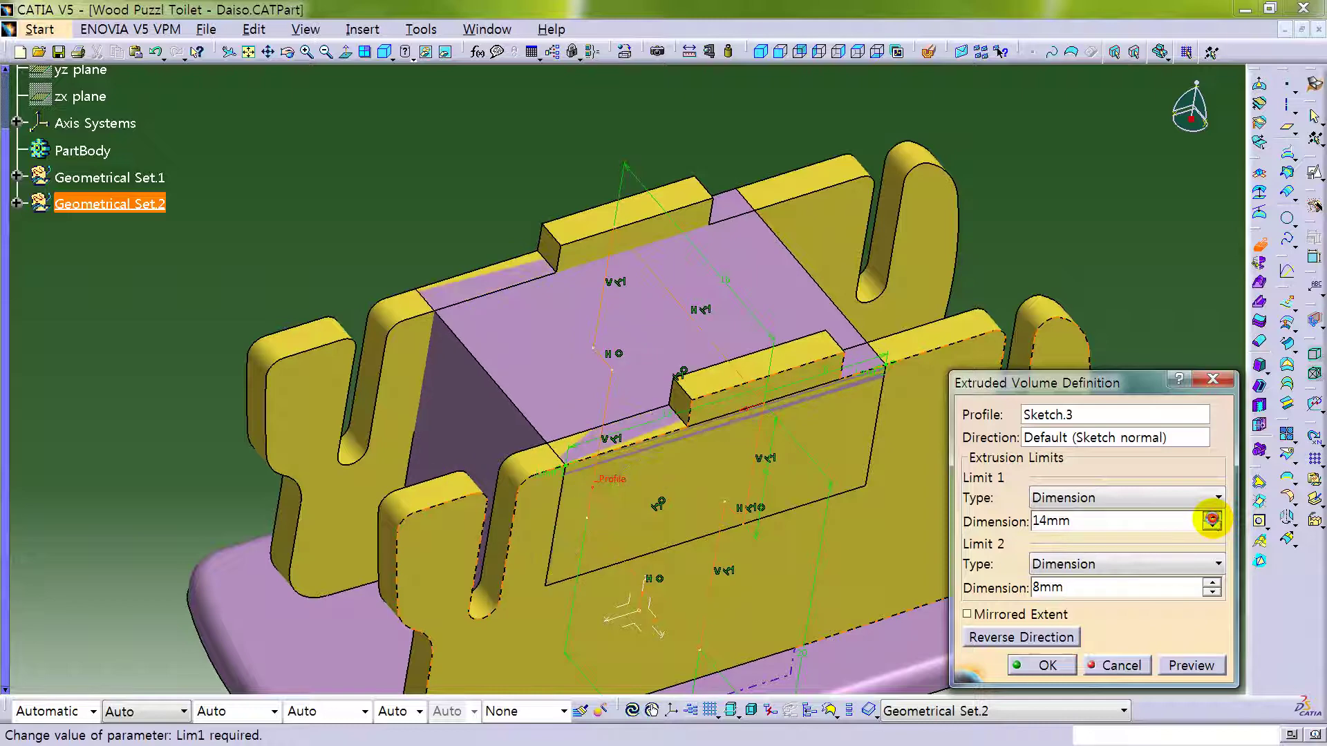
click(1212, 515)
click(1212, 516)
click(1212, 516)
click(1212, 516)
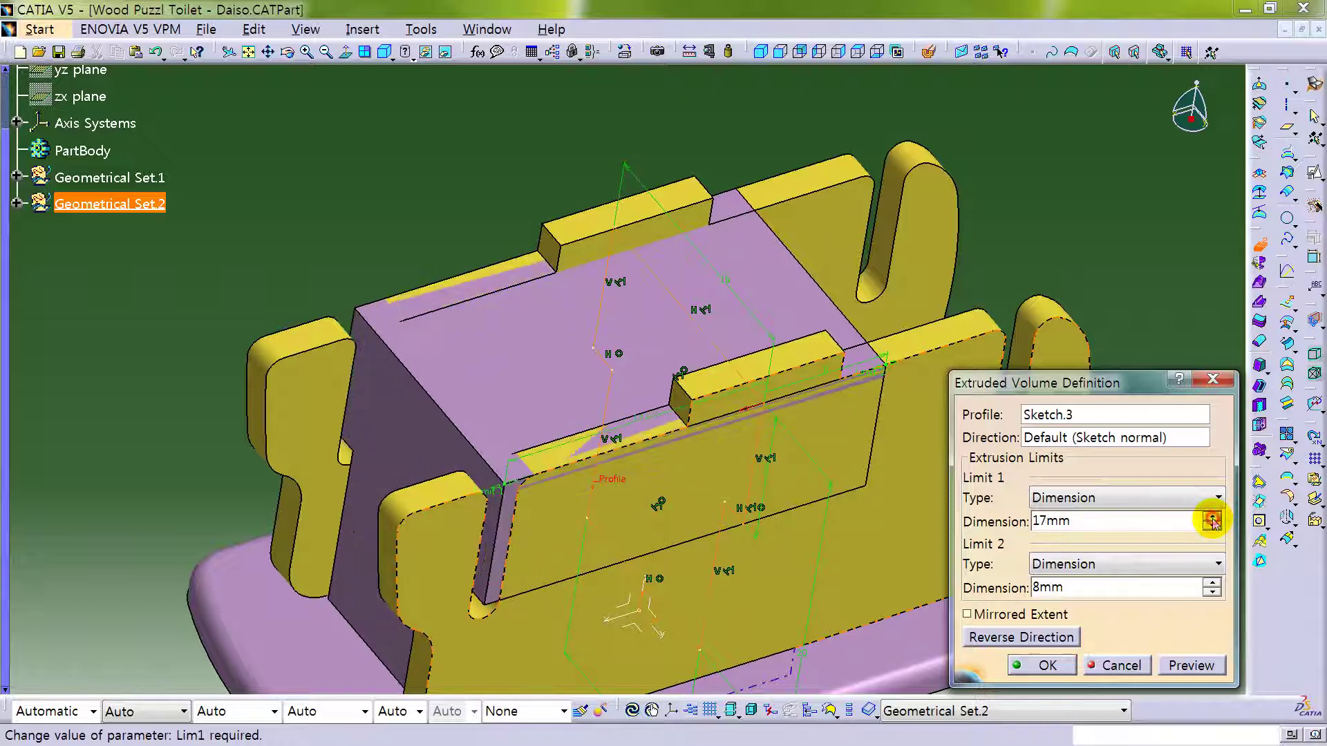
middle_drag(595, 445, 476, 484)
click(968, 615)
click(1063, 669)
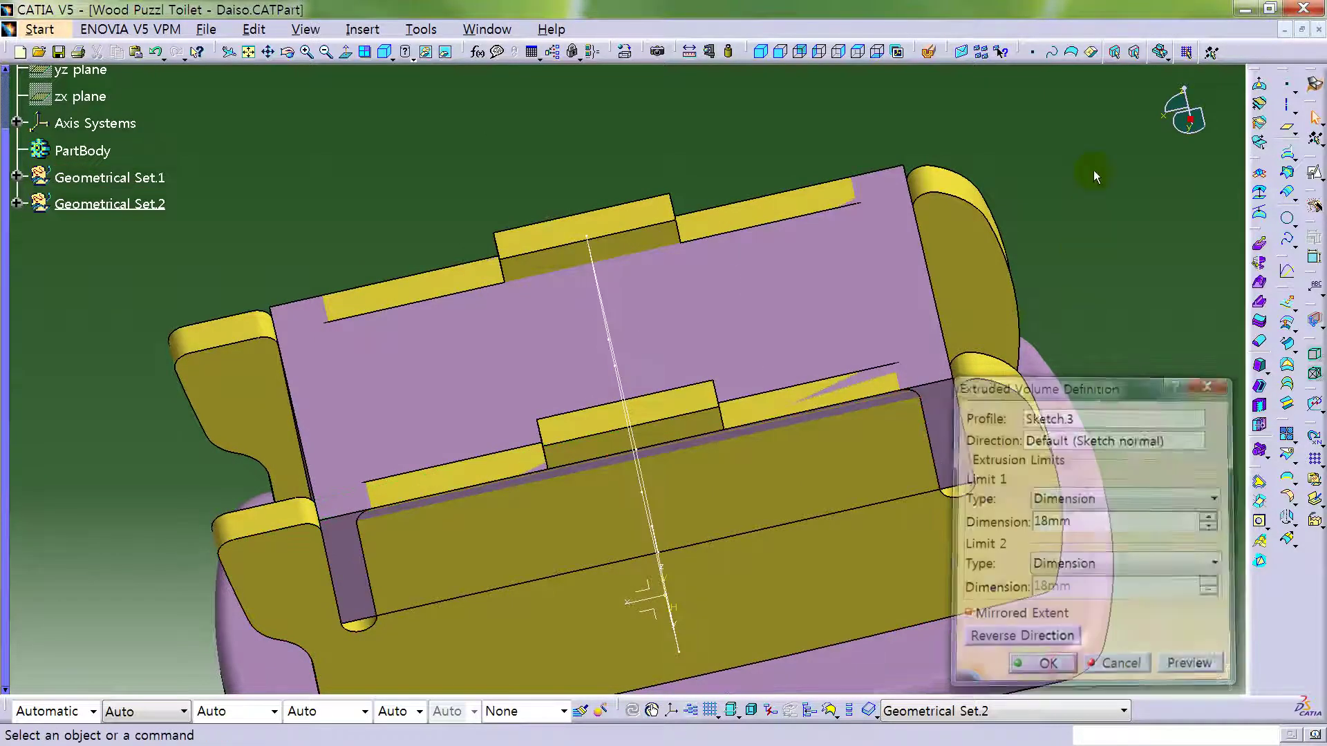
- Group Sketch.3 and Volume Extrude.4 in a new geometrical set directly under the Wood Puzzl Toilet - Daiso part
middle_drag(325, 465, 713, 448)
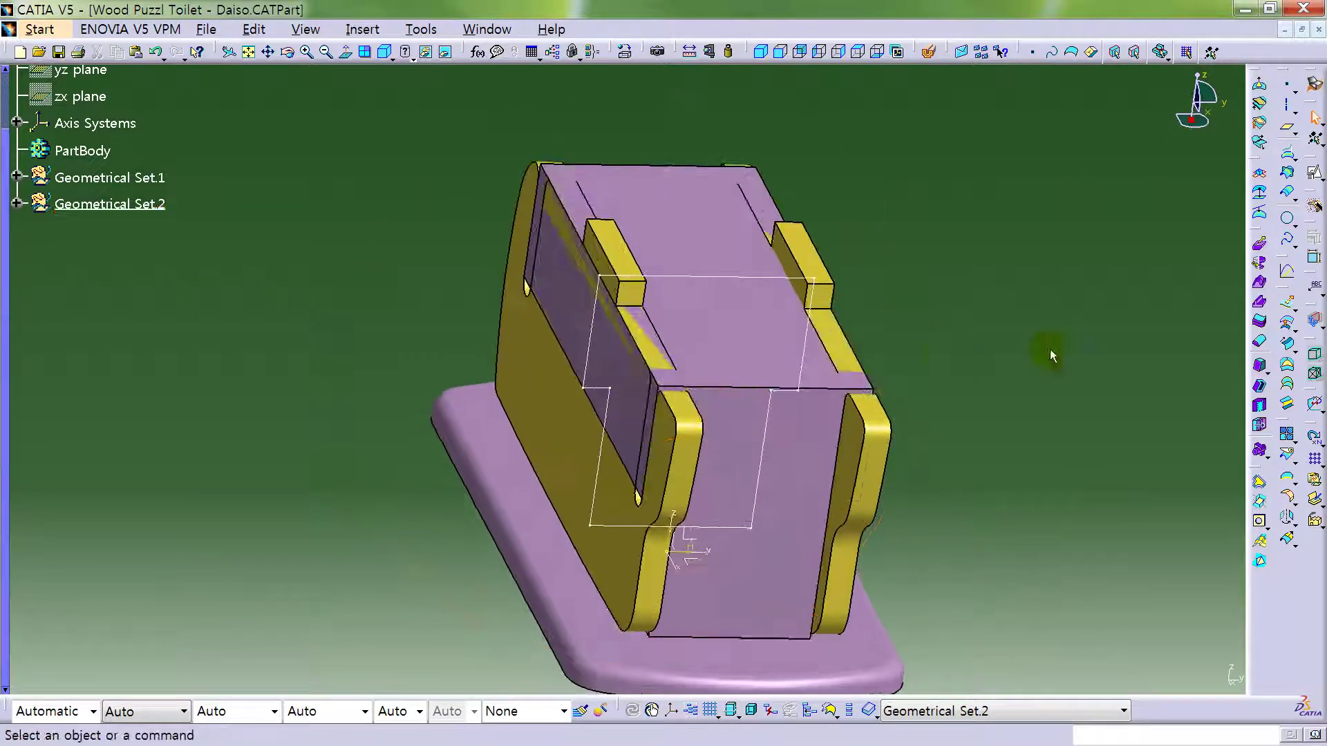
right_click(159, 194)
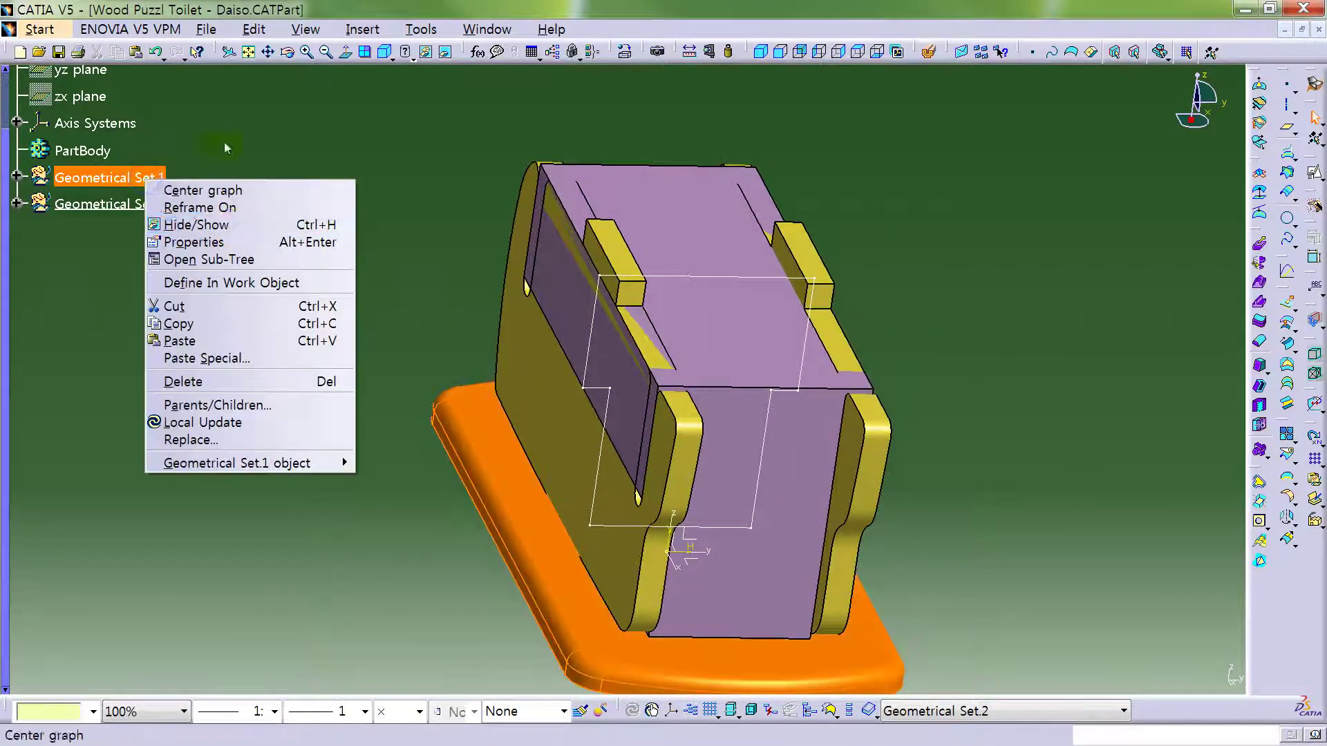
click(213, 115)
click(10, 330)
click(243, 386)
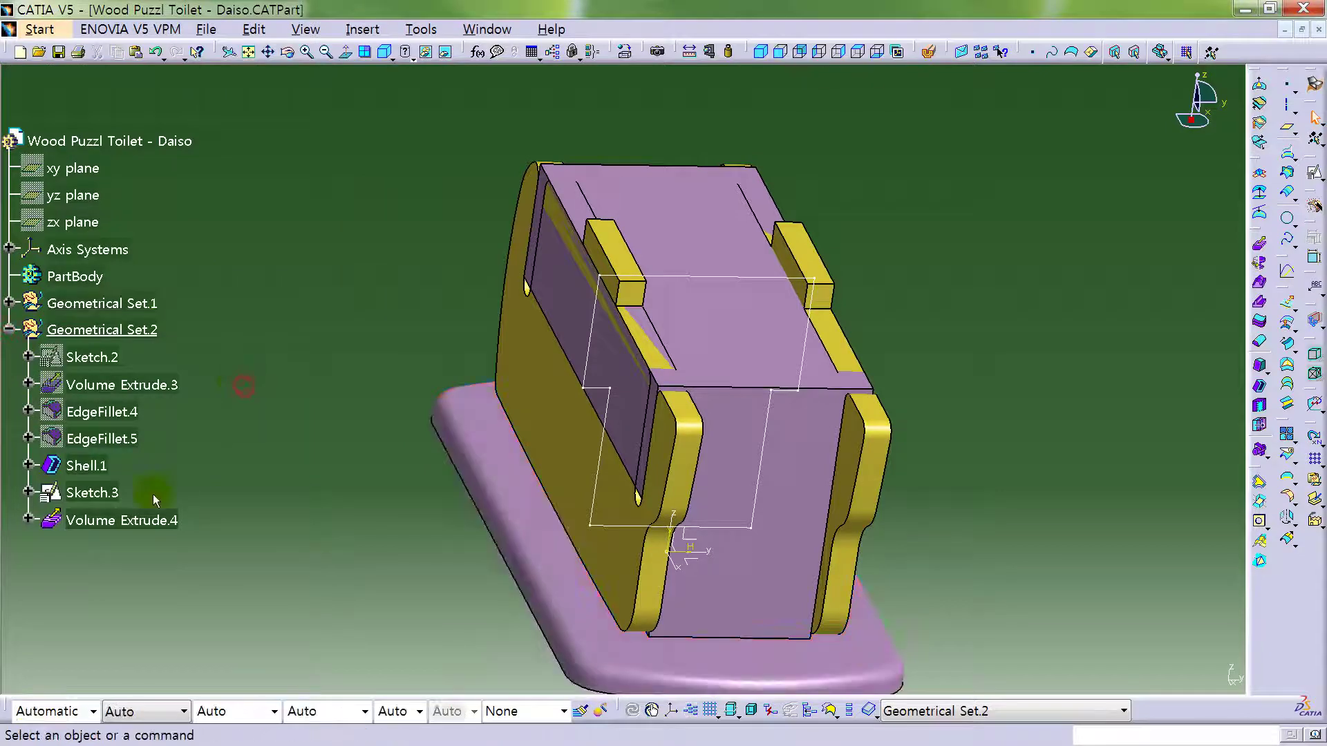
click(90, 492)
ctrl+click(117, 520)
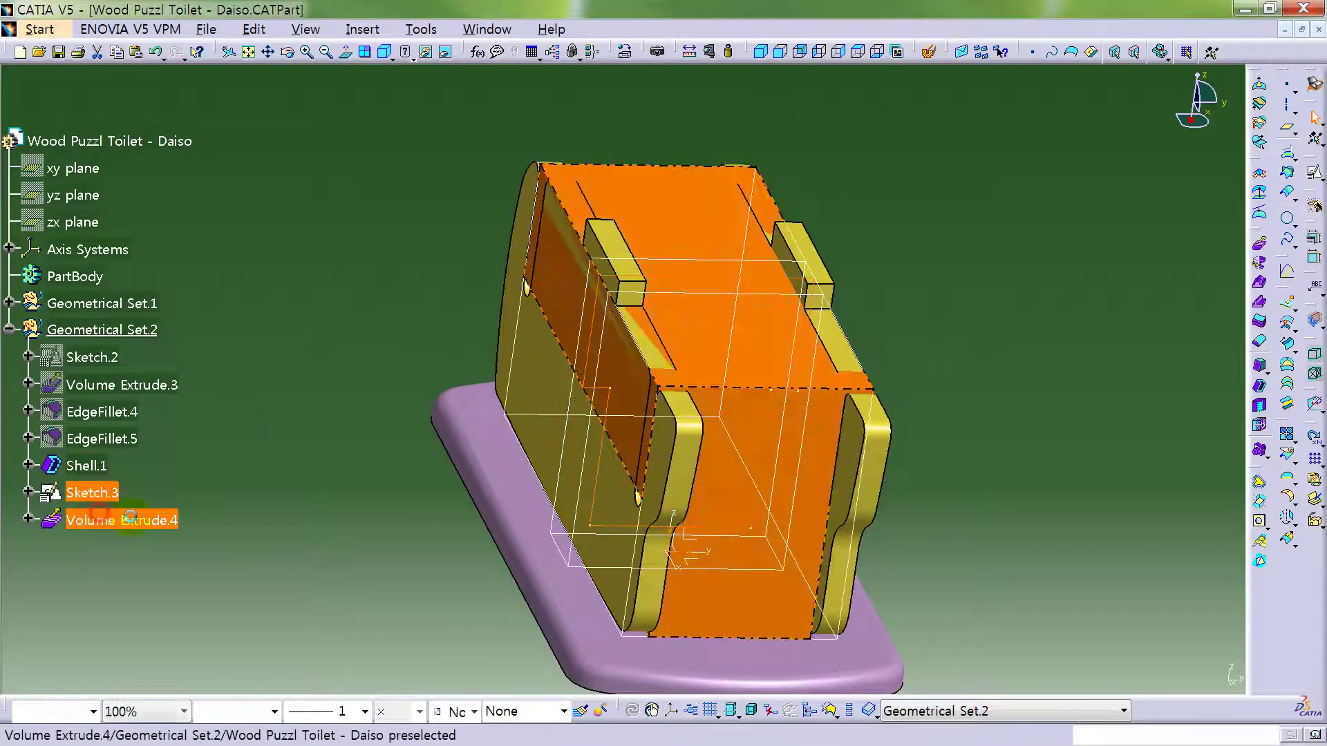
click(362, 29)
click(387, 84)
click(156, 141)
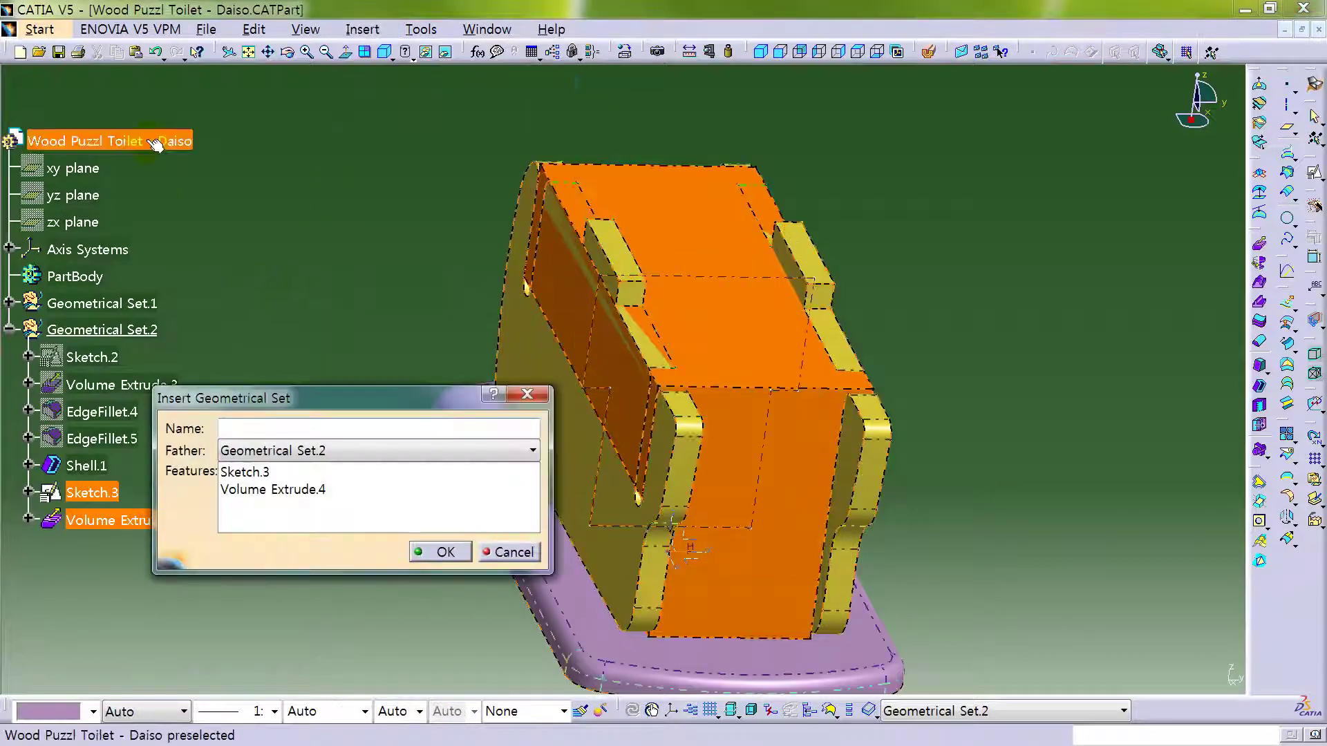
click(442, 553)
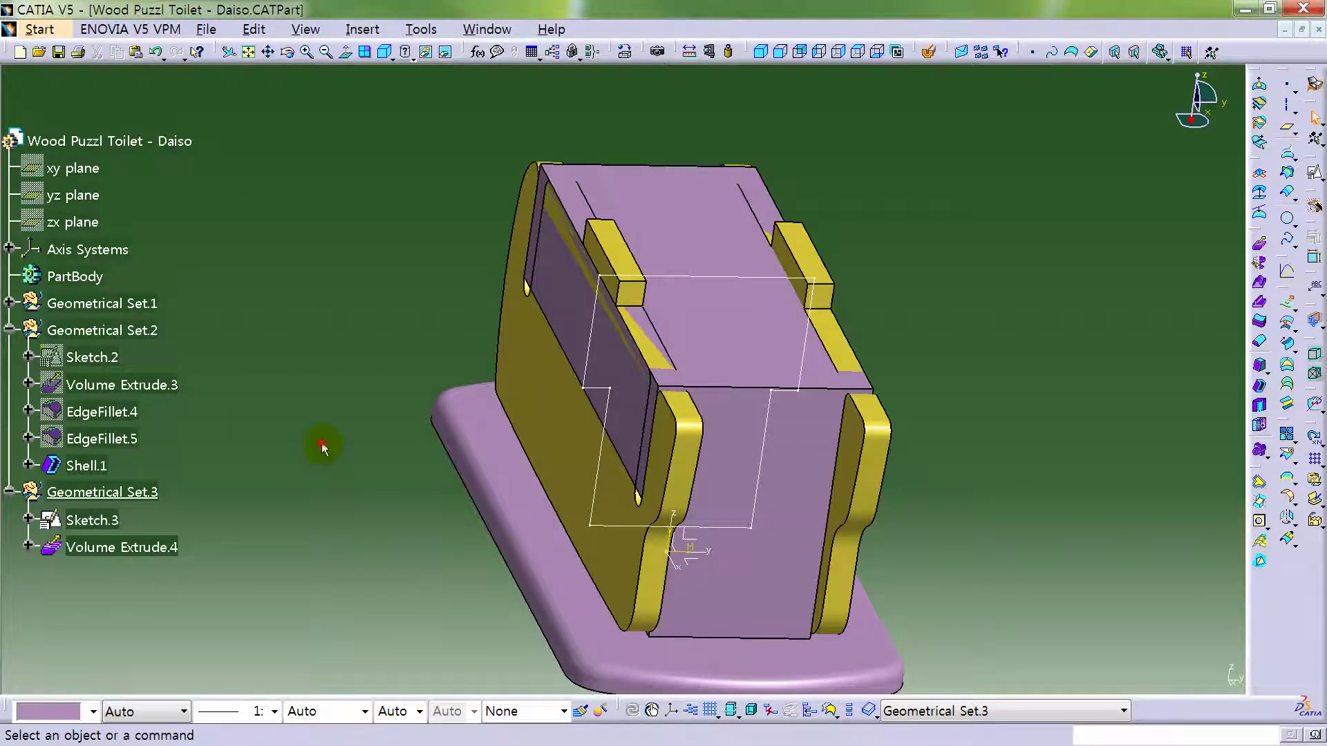
- Collapse and hide Geometrical Set.2, and hide Sketch.3 of the T-shaped block
click(10, 330)
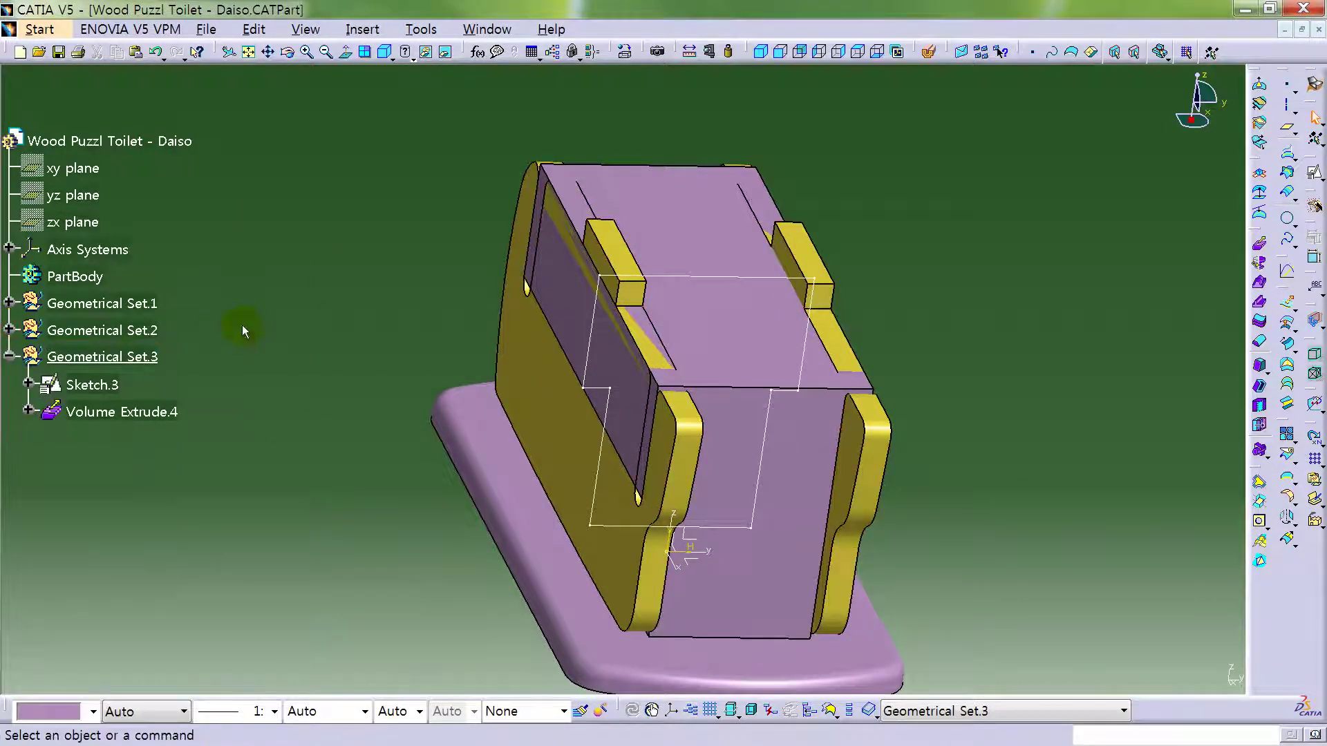
right_click(144, 330)
click(225, 372)
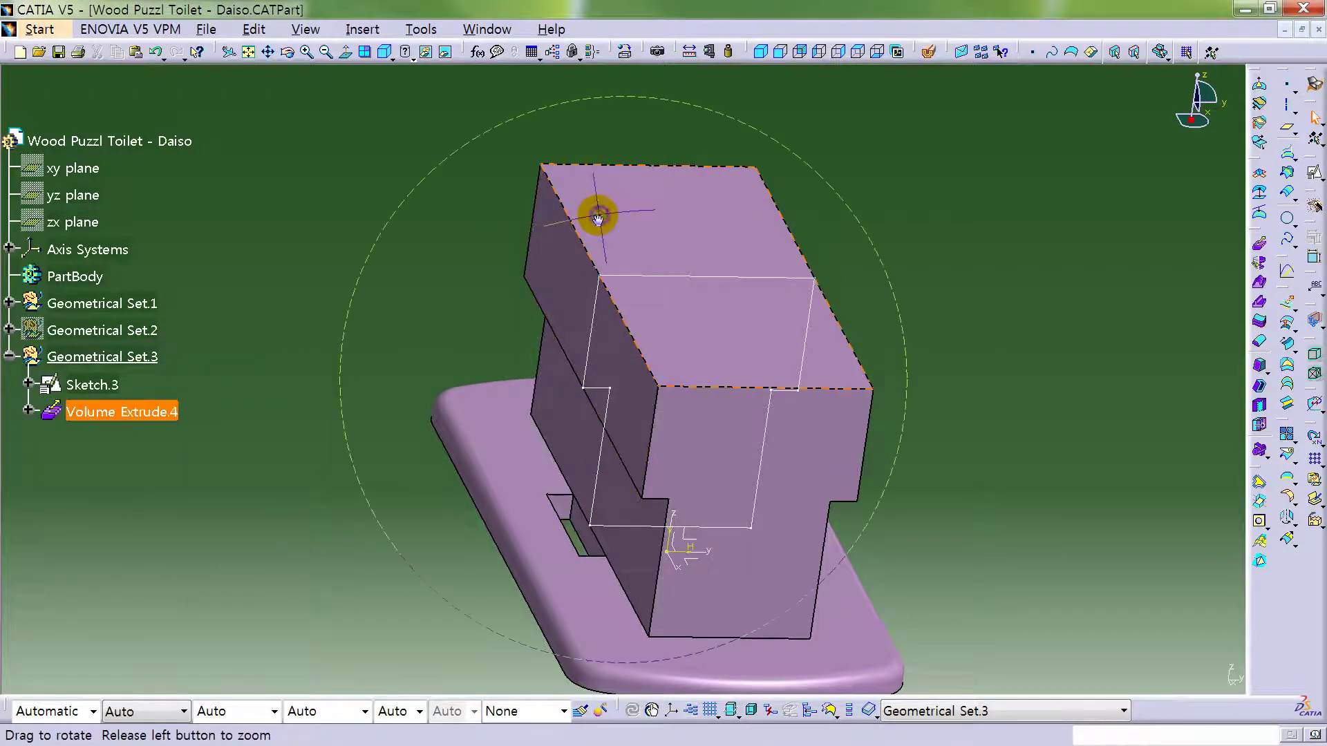
right_click(736, 277)
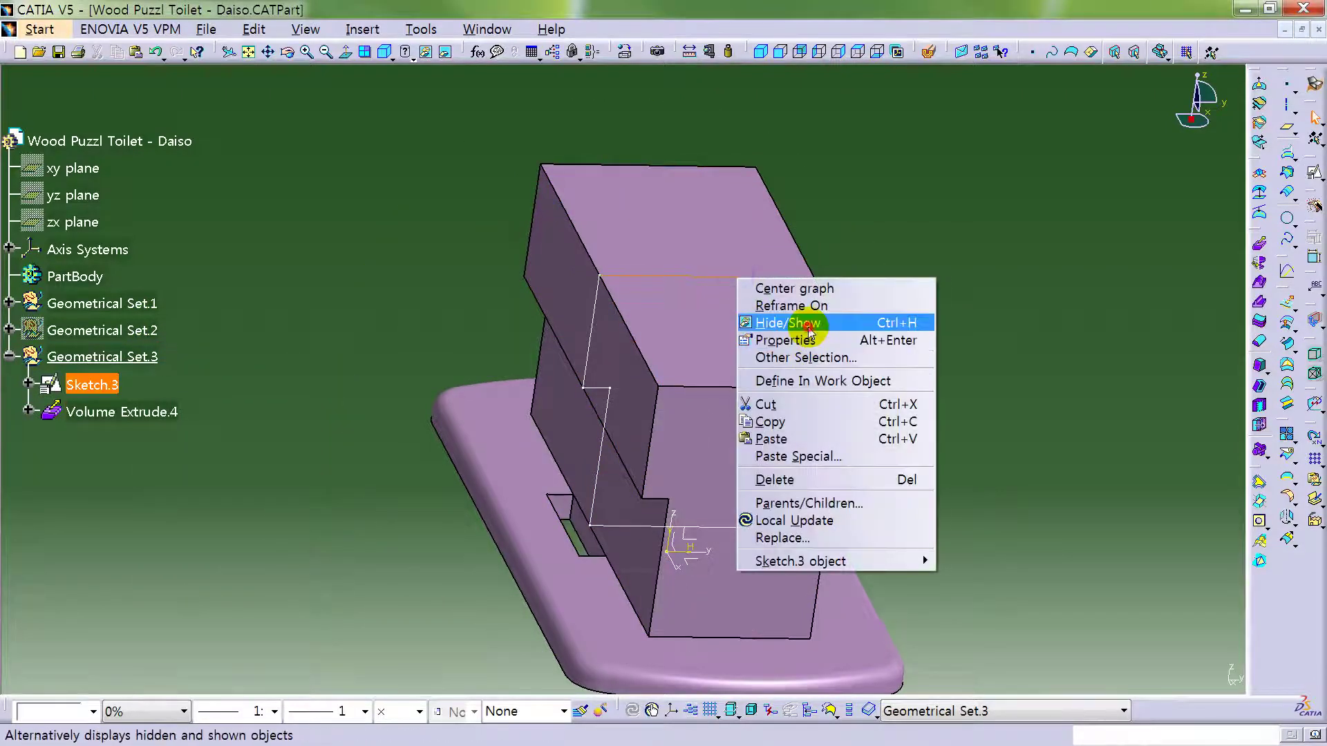
click(781, 323)
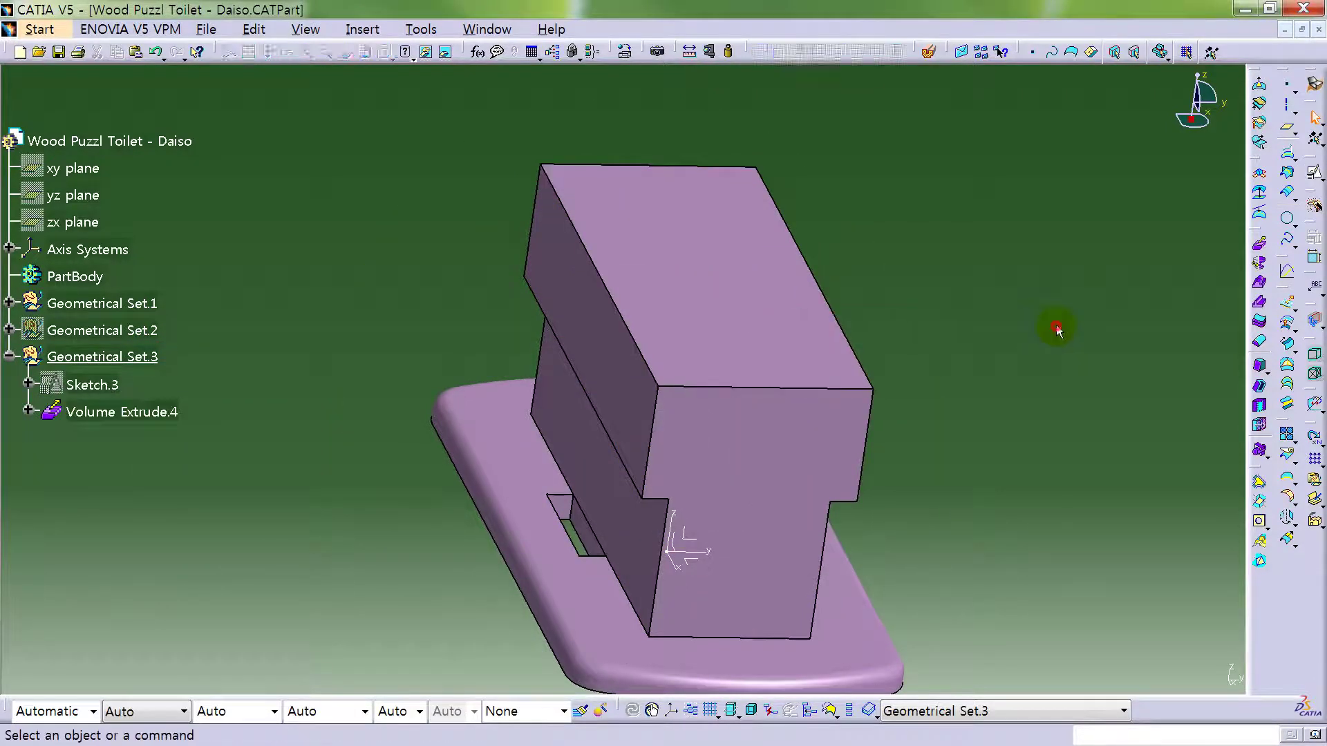
- Fillet the T-shaped block's two upper and two lower long edges with a 2 mm radius
click(1288, 496)
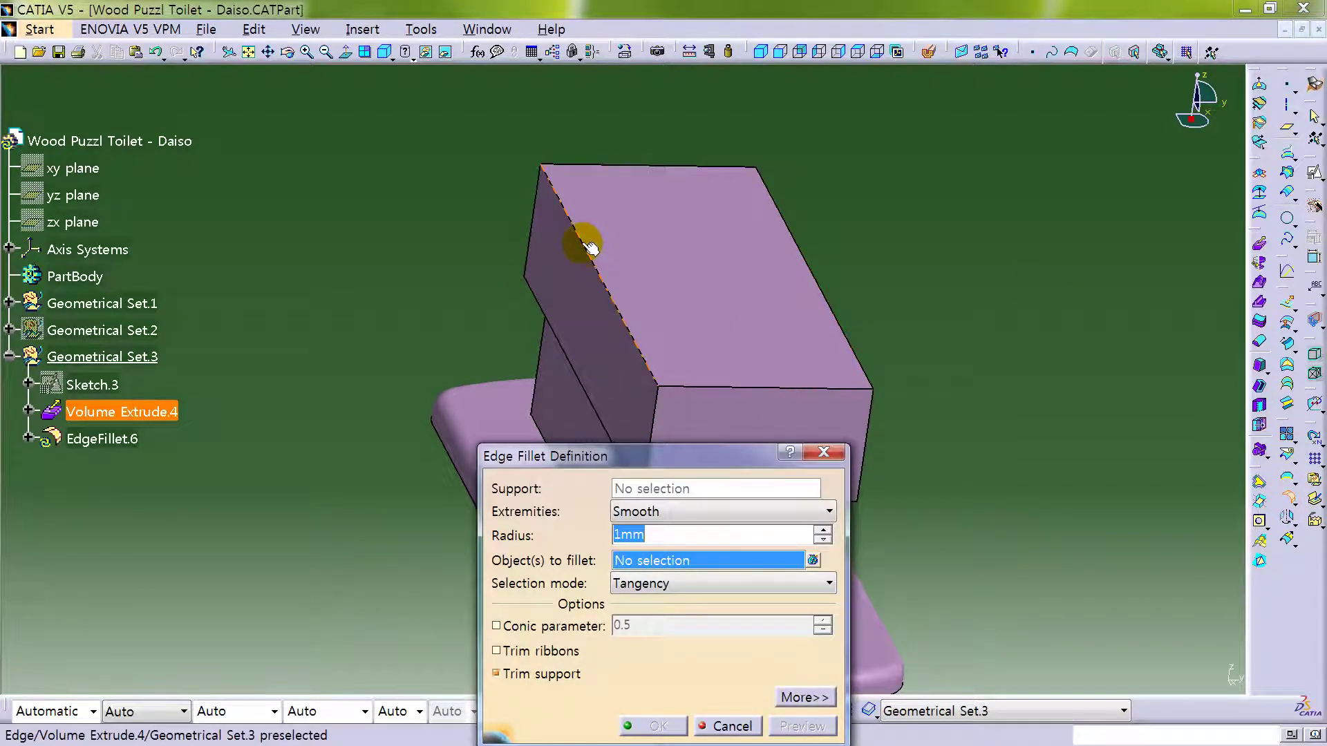
click(591, 248)
click(788, 228)
middle_drag(631, 261, 554, 261)
middle_drag(477, 304, 861, 301)
middle_drag(809, 346, 608, 387)
click(621, 341)
middle_drag(253, 307, 497, 293)
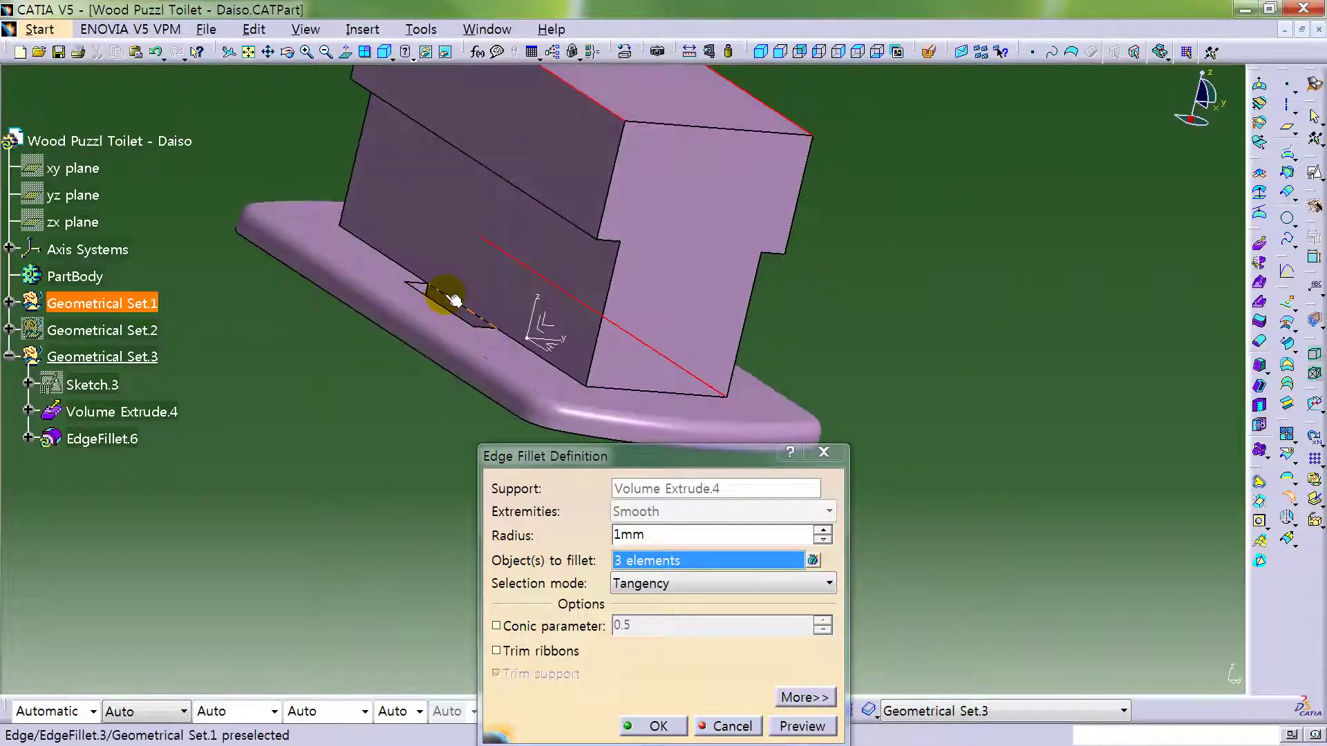
click(396, 262)
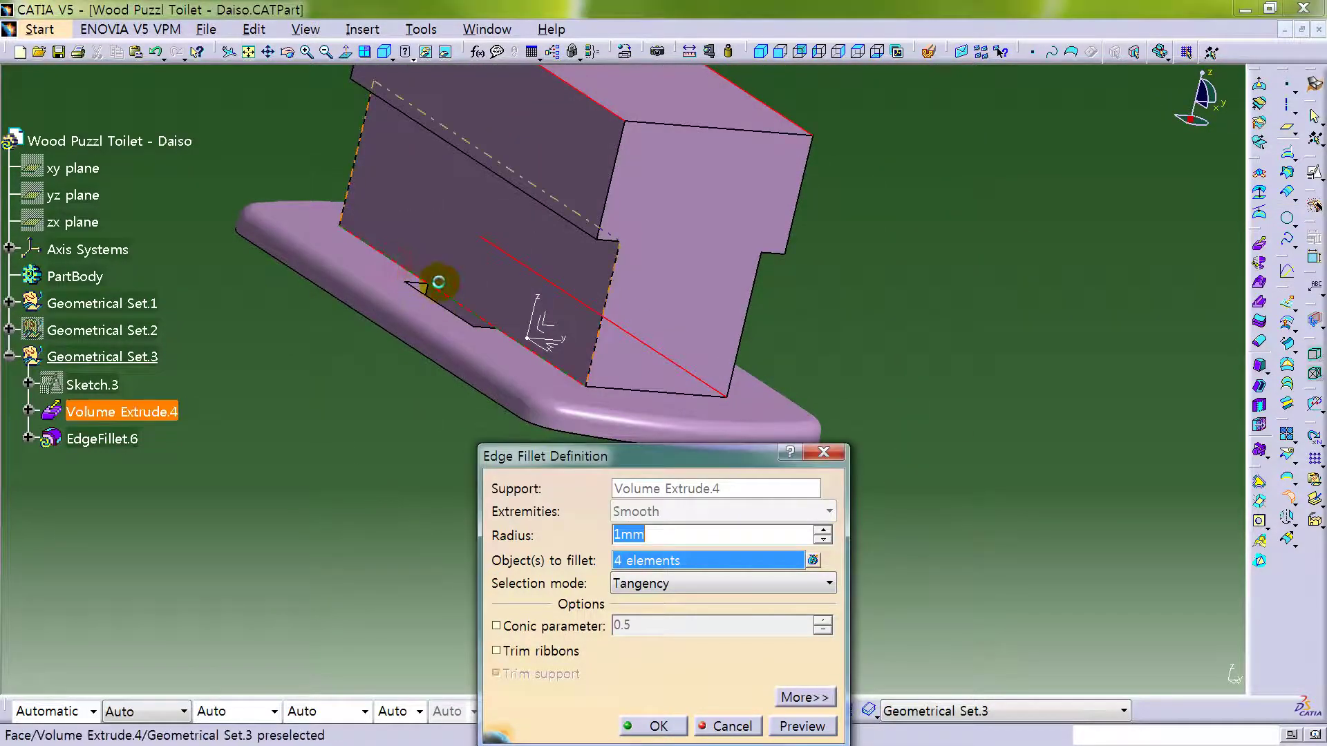
text(2)
key(Return)
click(1000, 454)
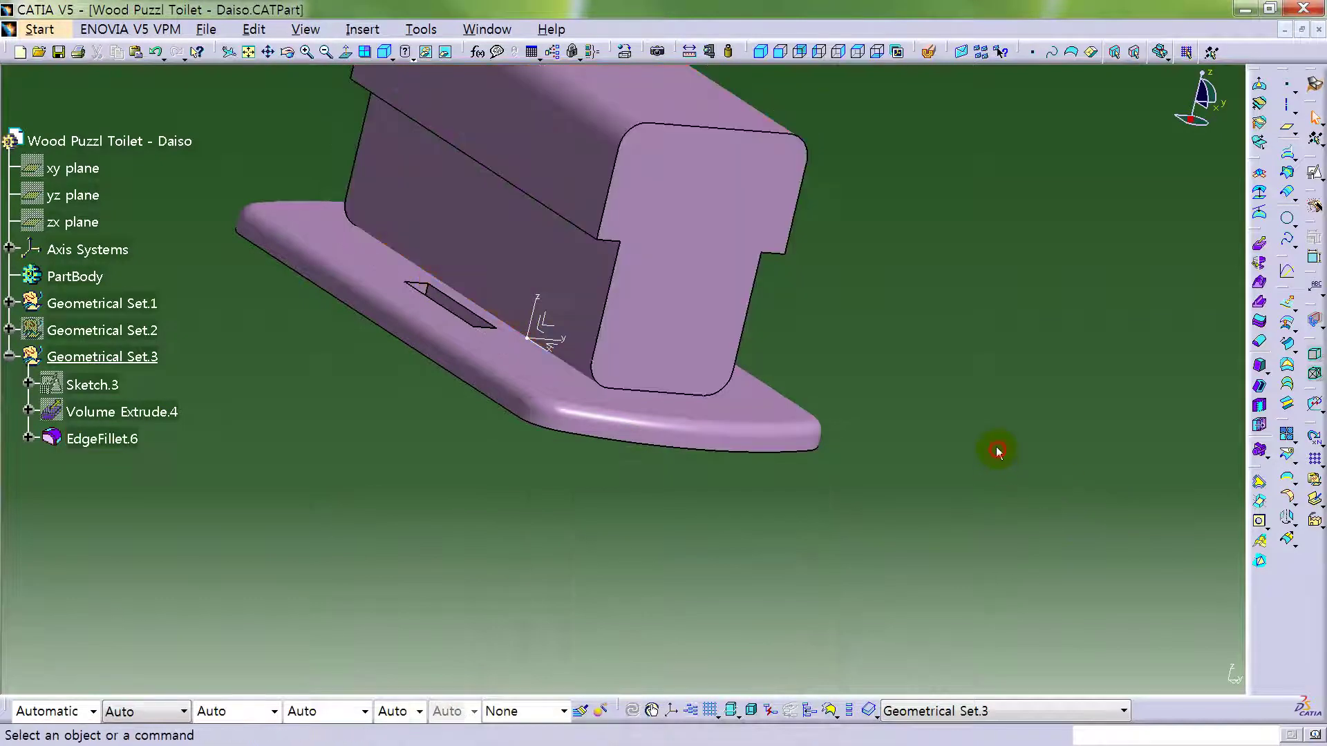
- Shell the filleted block with a 2 mm inside thickness, removing its lengthwise faces to leave two T-shaped end plates
click(1260, 408)
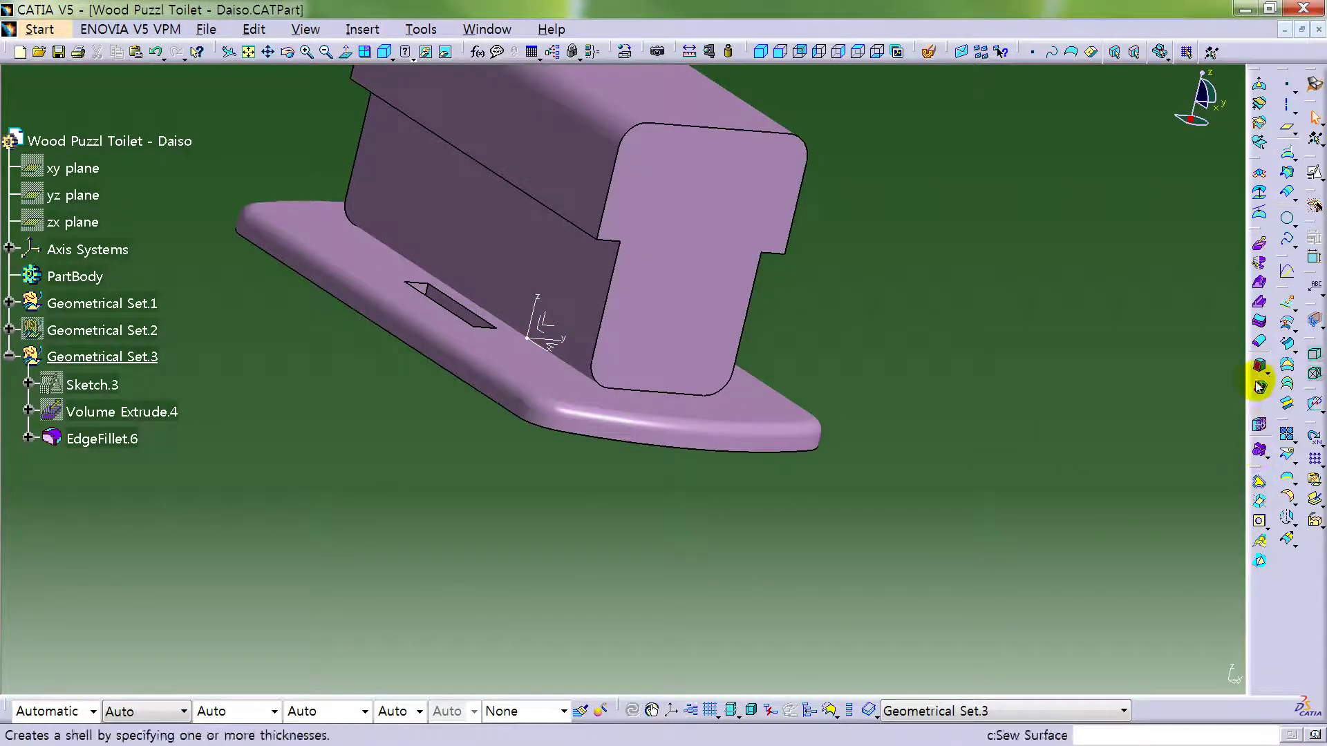
click(1259, 401)
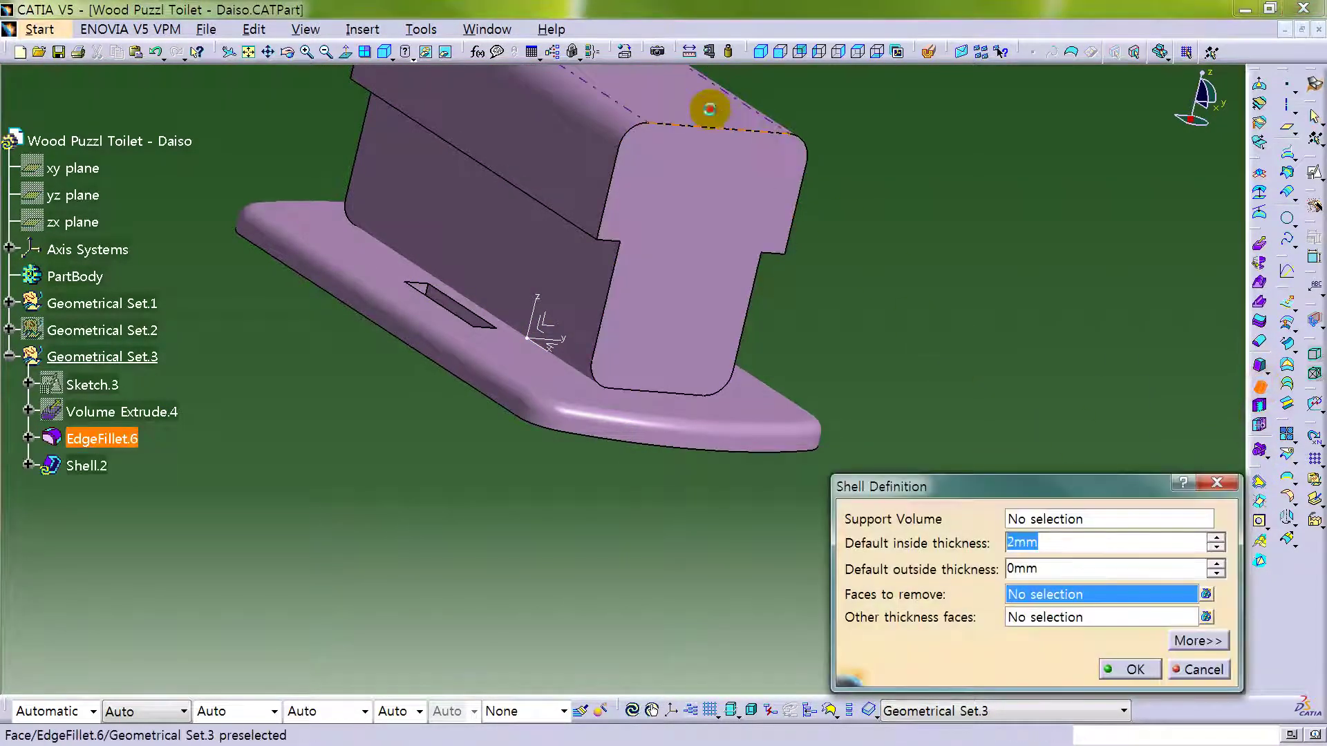
click(711, 110)
middle_drag(567, 306, 584, 169)
click(681, 176)
click(533, 199)
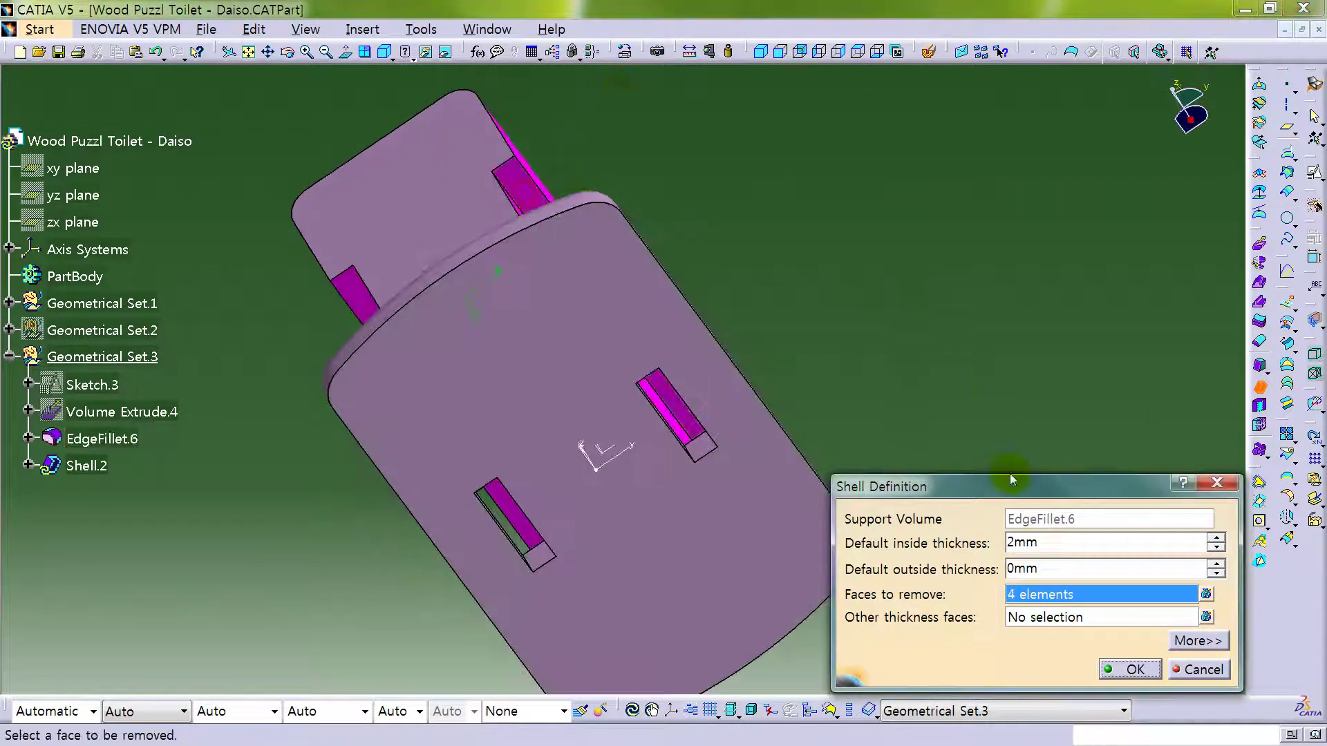
click(1120, 665)
middle_drag(933, 305, 852, 491)
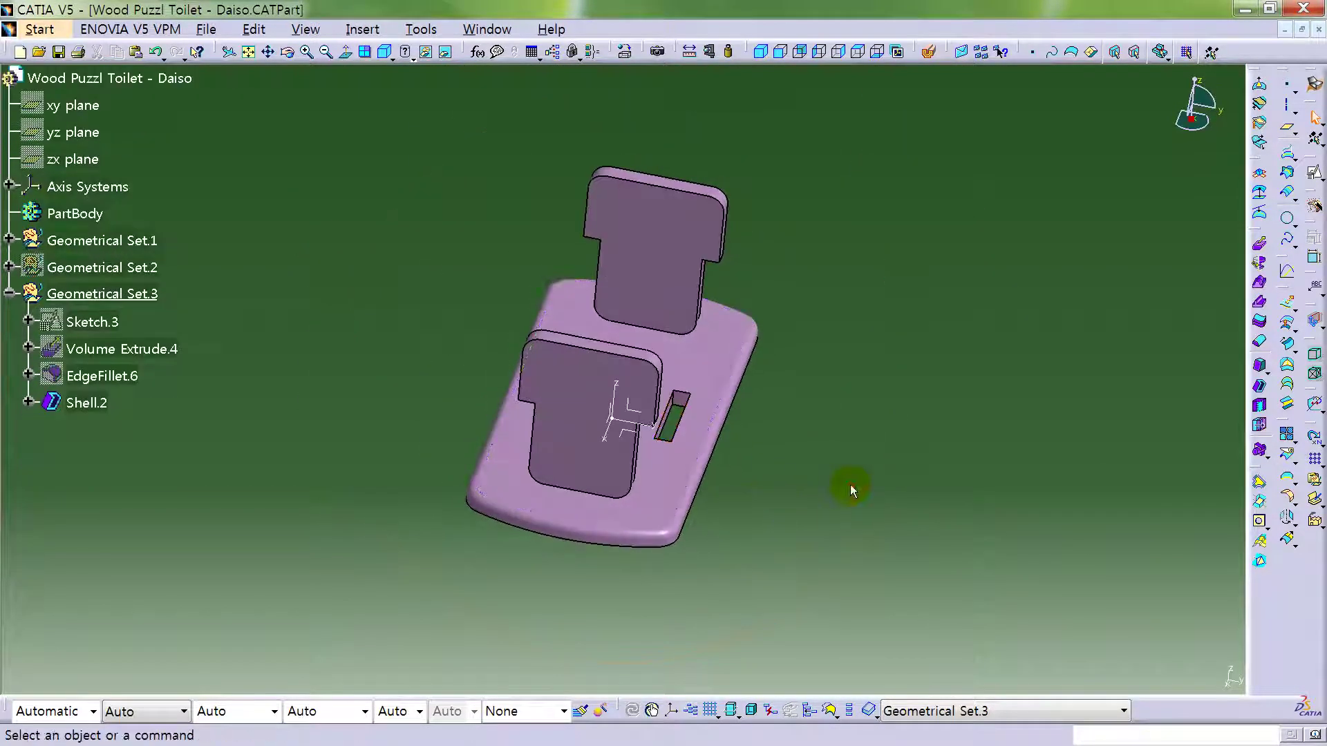
- Switch to the isometric view and show Geometrical Set.2 with the side plates again
click(763, 54)
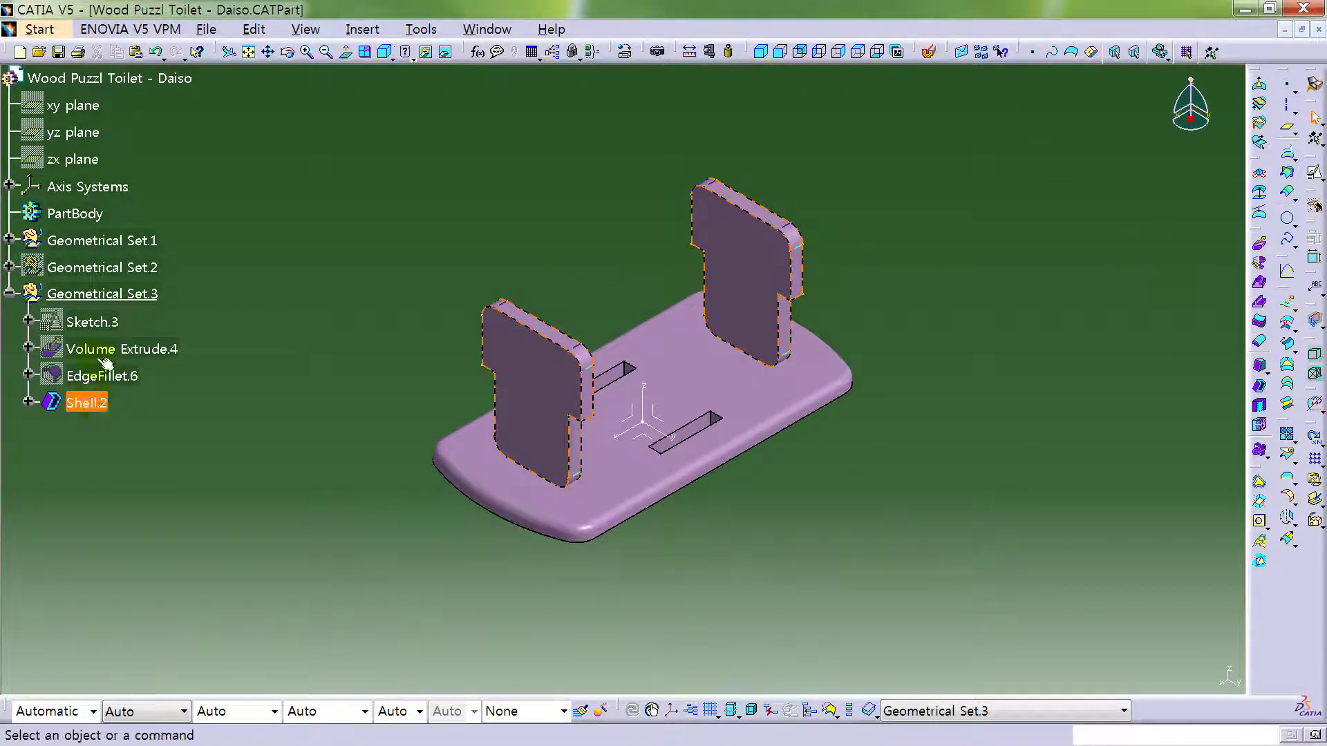
right_click(93, 238)
right_click(94, 268)
right_click(93, 268)
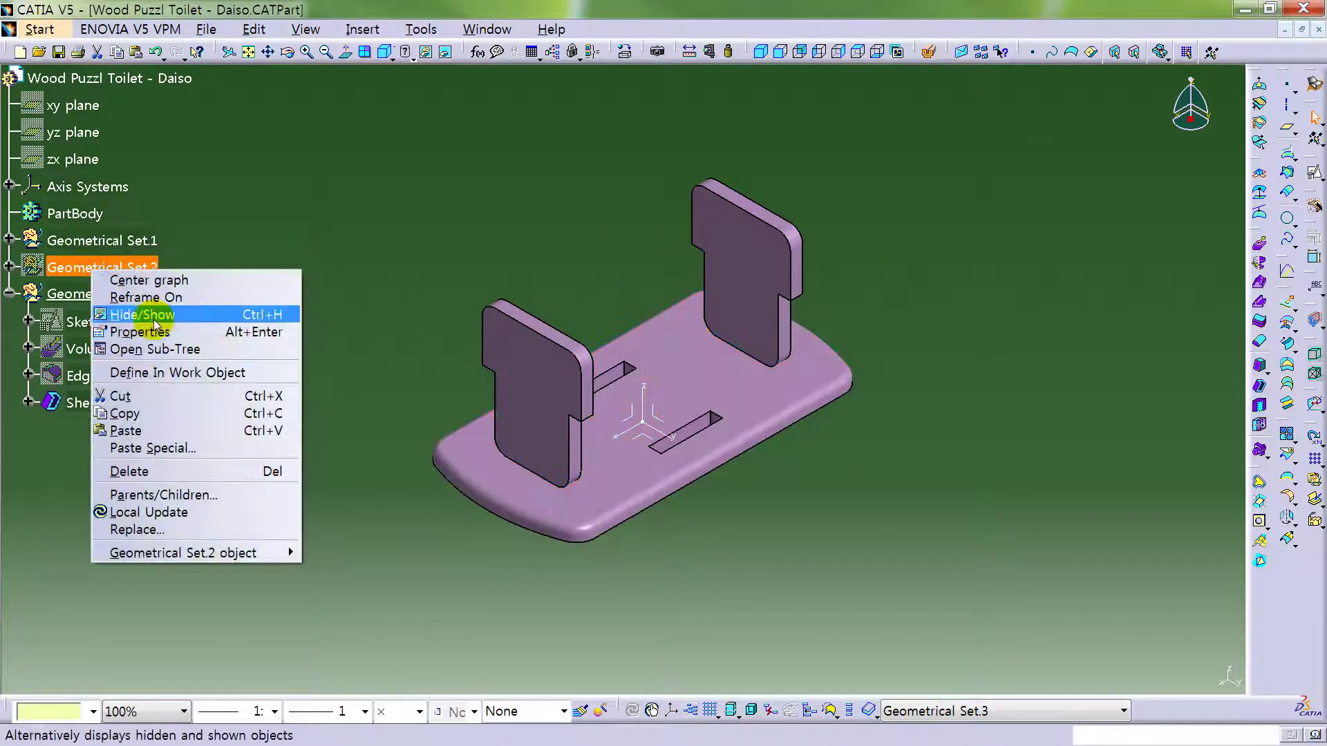
click(150, 317)
- Start a positioned sketch on the inner face of the far T-shaped plate
middle_drag(726, 257, 761, 235)
click(765, 228)
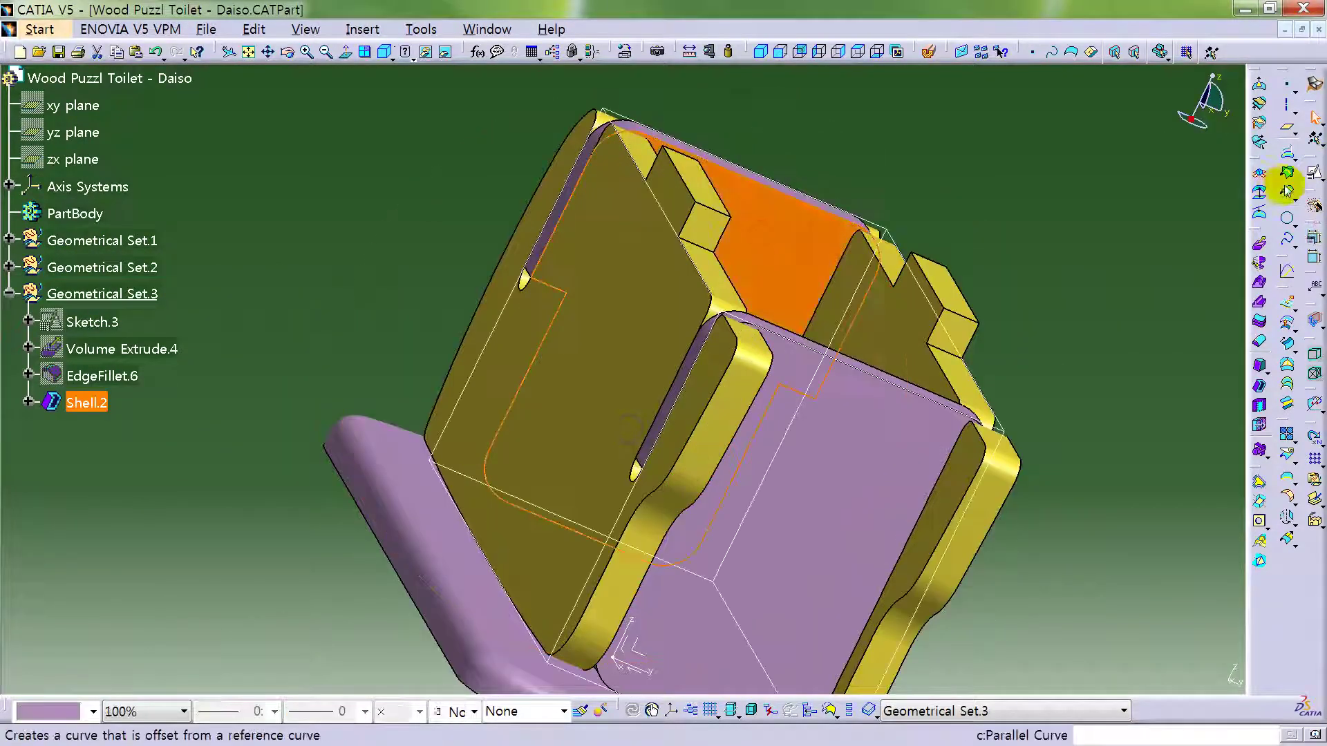
click(1313, 172)
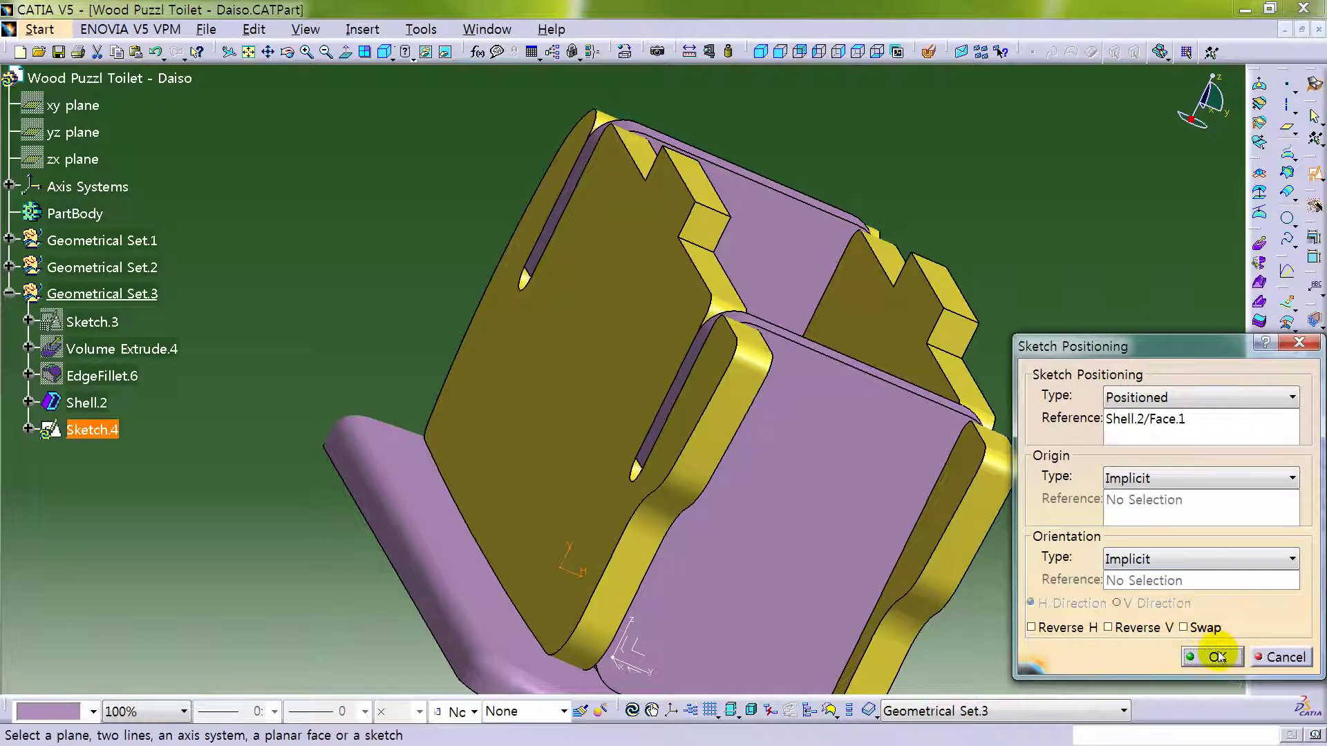
click(1218, 657)
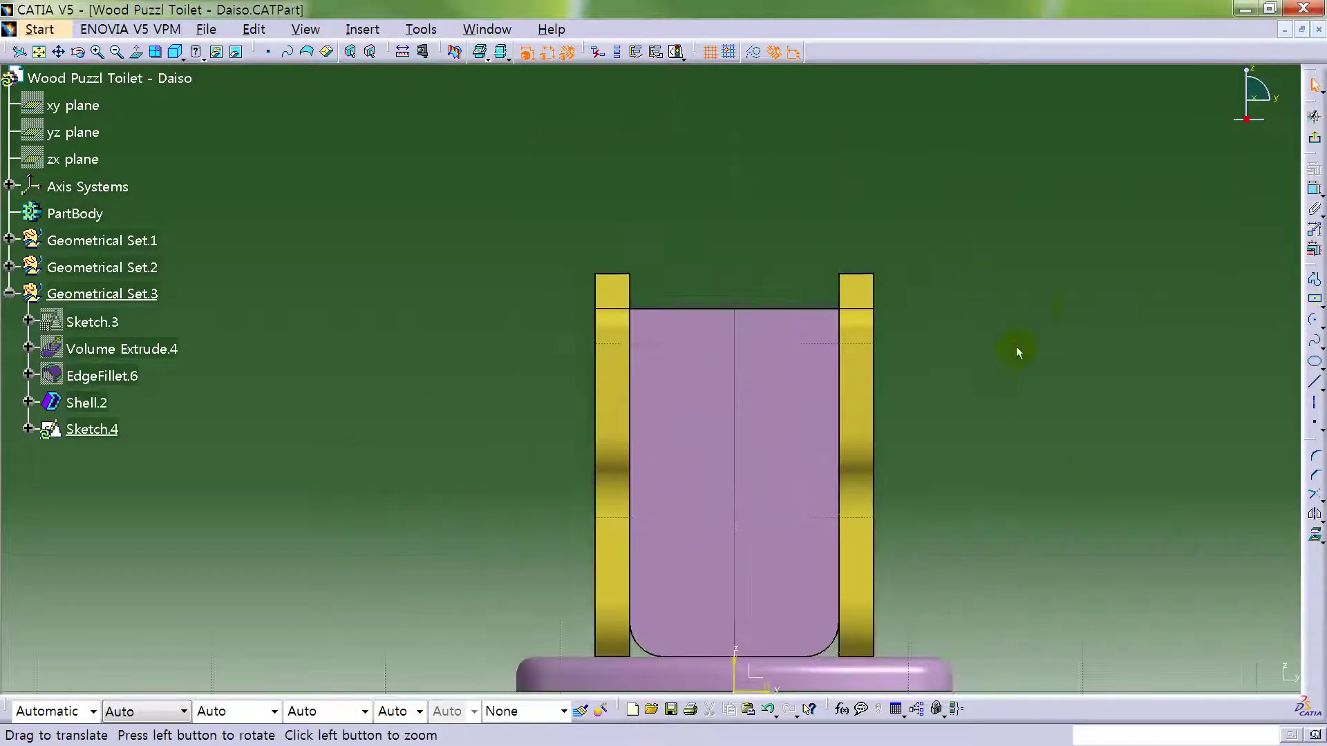
- Sketch a centered rectangle about 6.5 mm wide on the vertical axis and make its top edge coincident with the plate's top edge
click(1316, 302)
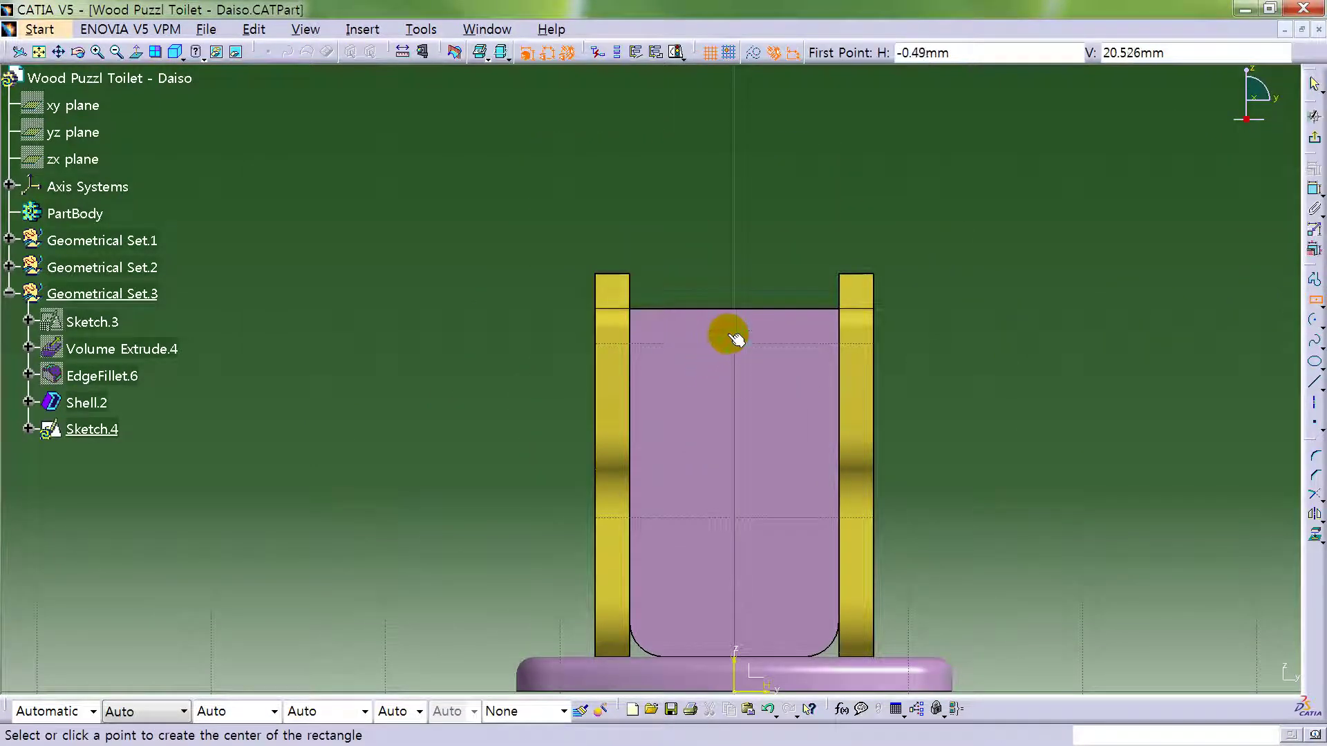
click(735, 331)
click(791, 263)
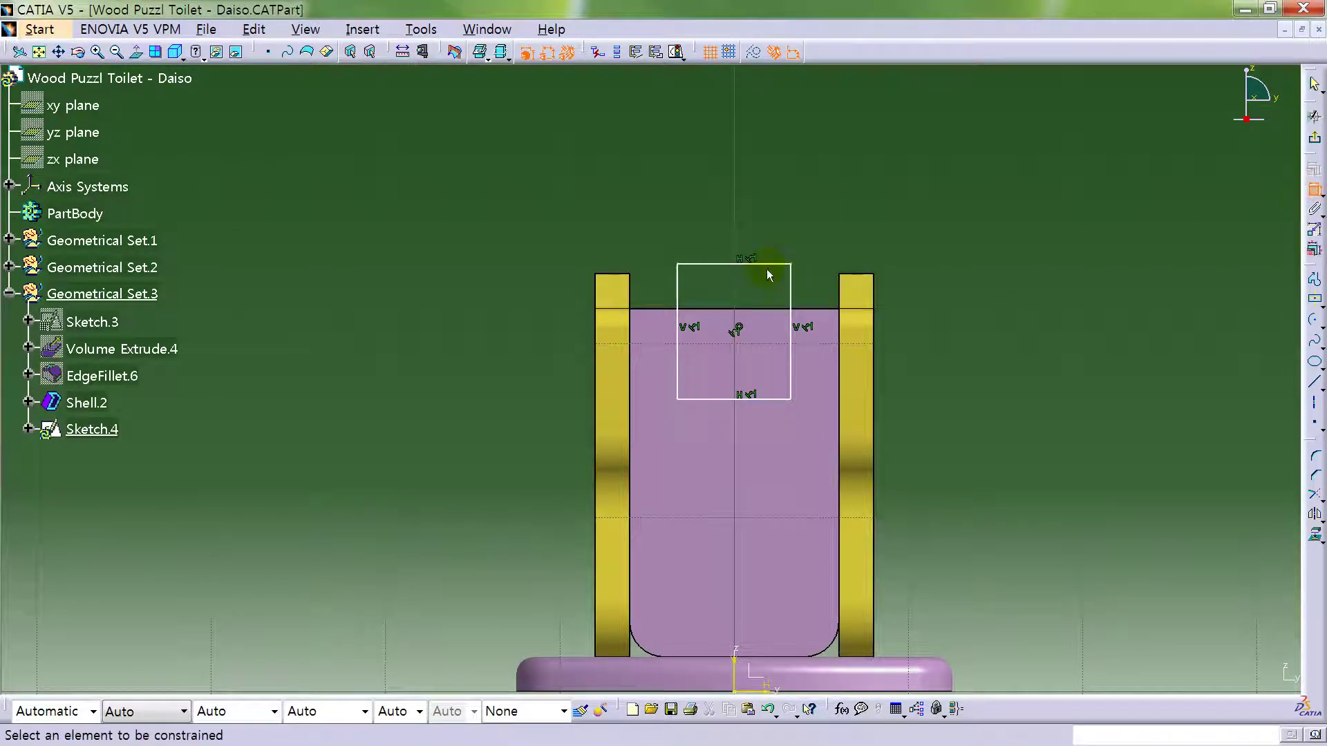
click(772, 265)
right_click(861, 222)
click(905, 331)
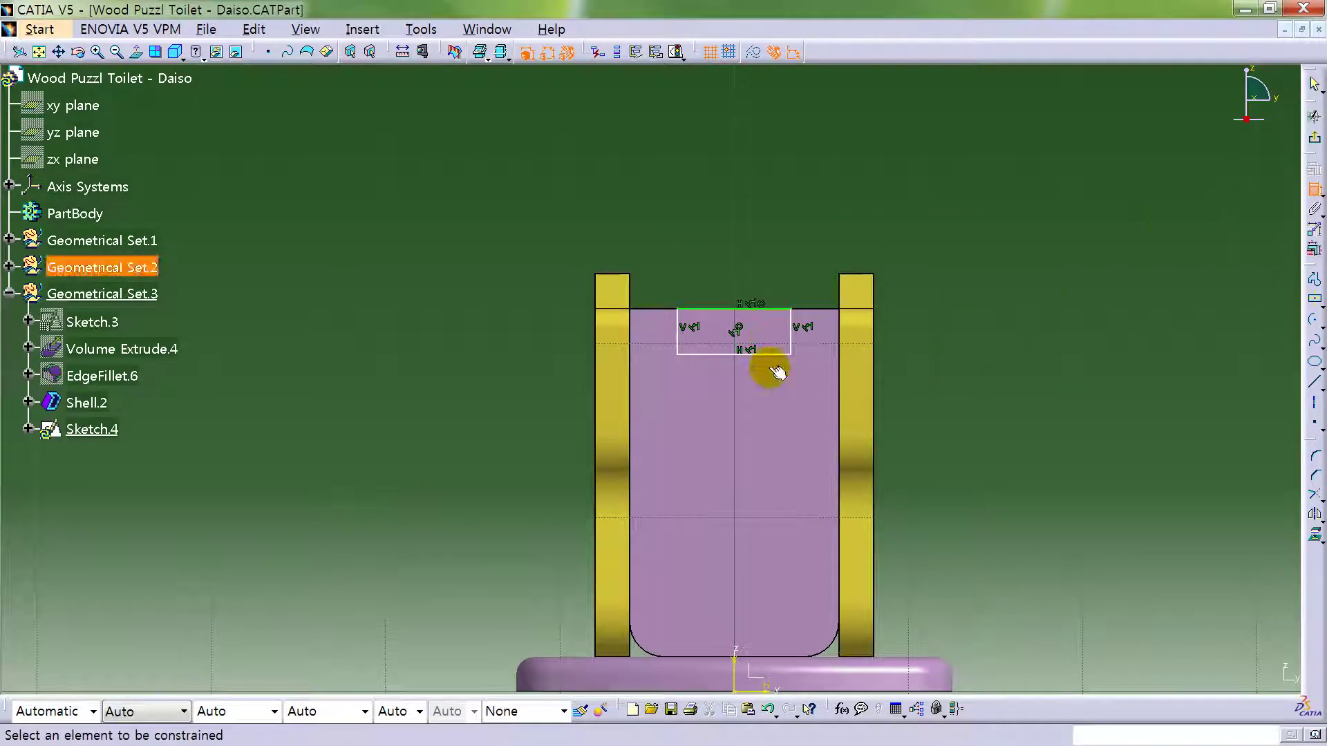
- Dimension the rectangle and set its height to 2 mm and its width to 9 mm
click(792, 332)
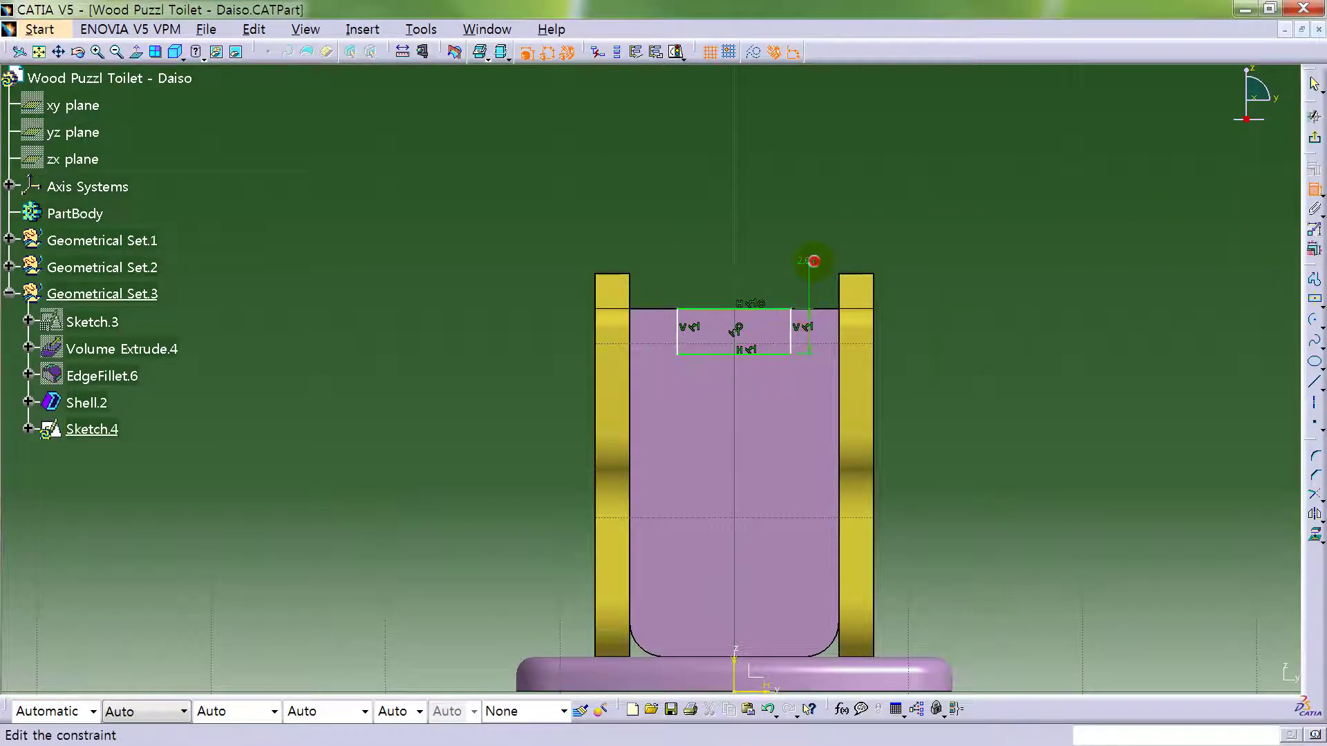
double_click(814, 261)
text(2)
key(Return)
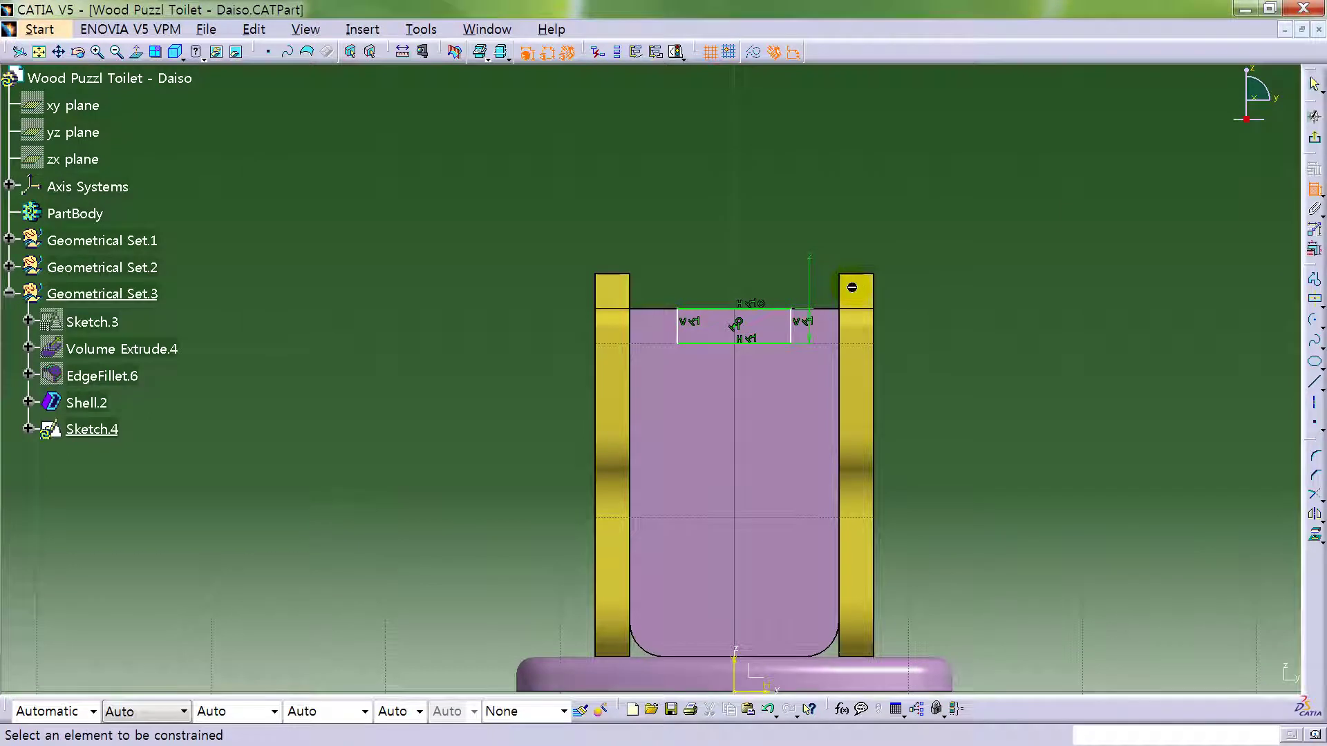
click(742, 313)
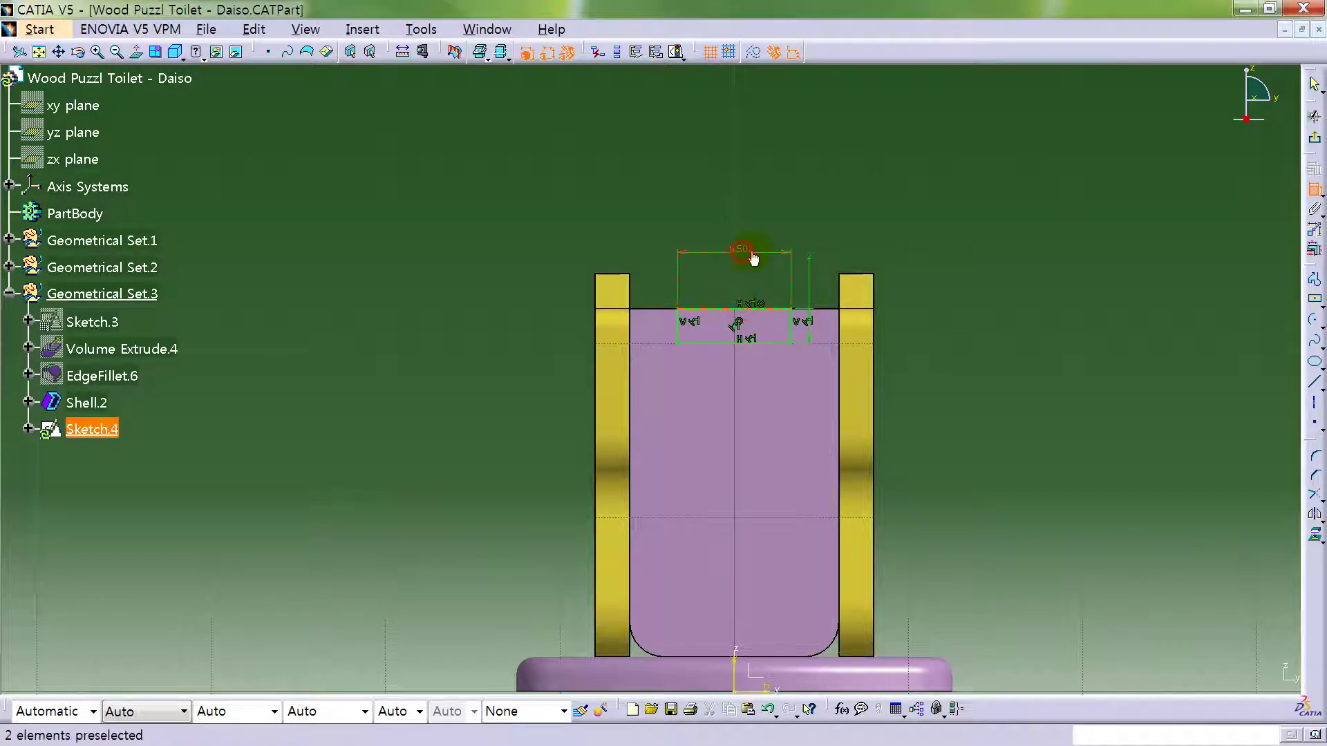
double_click(754, 258)
text(6)
key(Return)
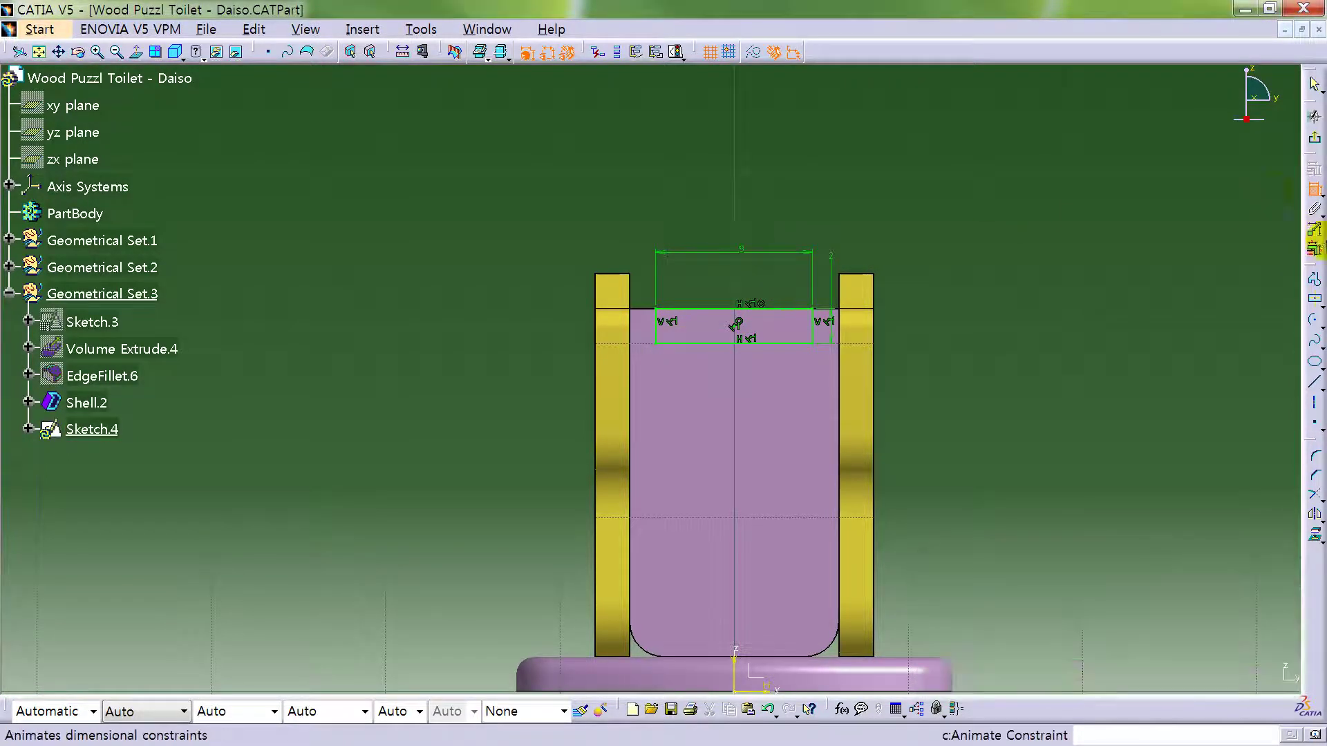
- Exit the rectangle sketch and start a Split with the far T-shaped plate's shell (Shell.2) as the element to cut
click(1315, 132)
mouse_move(918, 210)
middle_down()
mouse_move(820, 287)
mouse_move(708, 317)
middle_up()
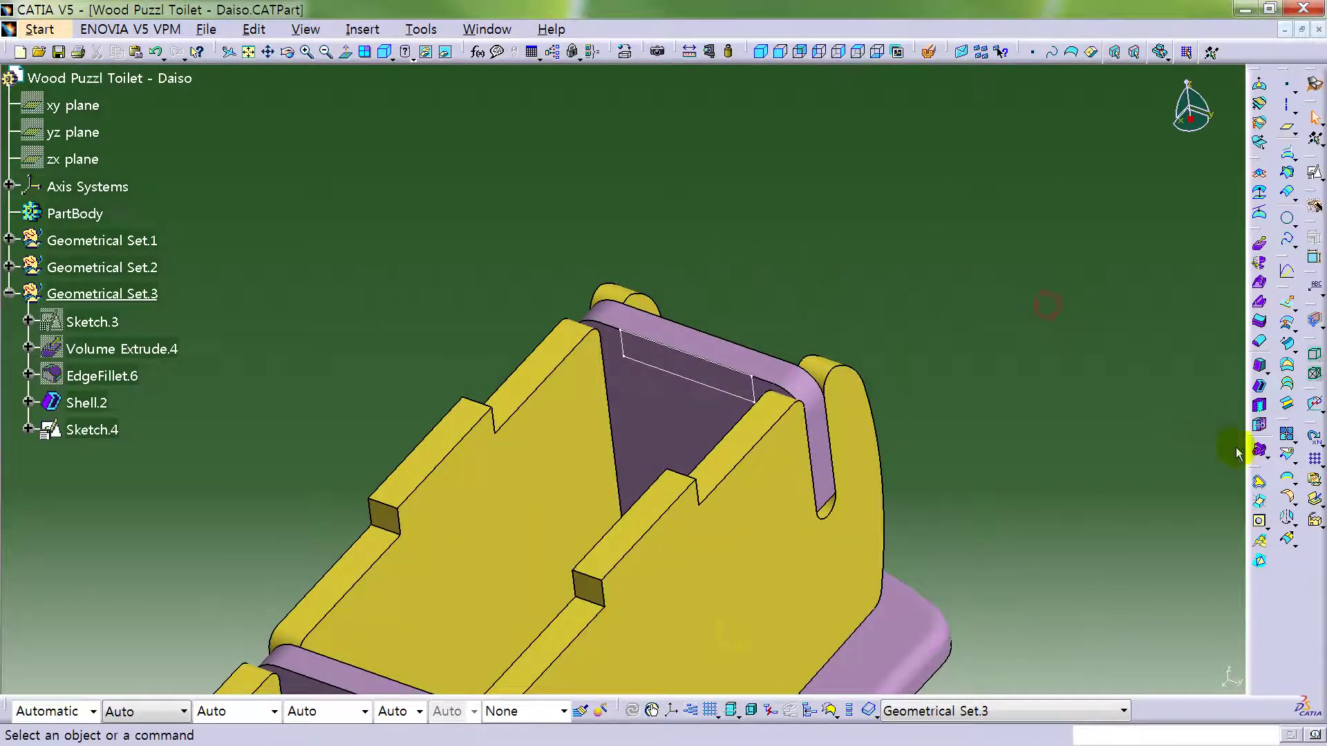
click(1287, 453)
click(636, 417)
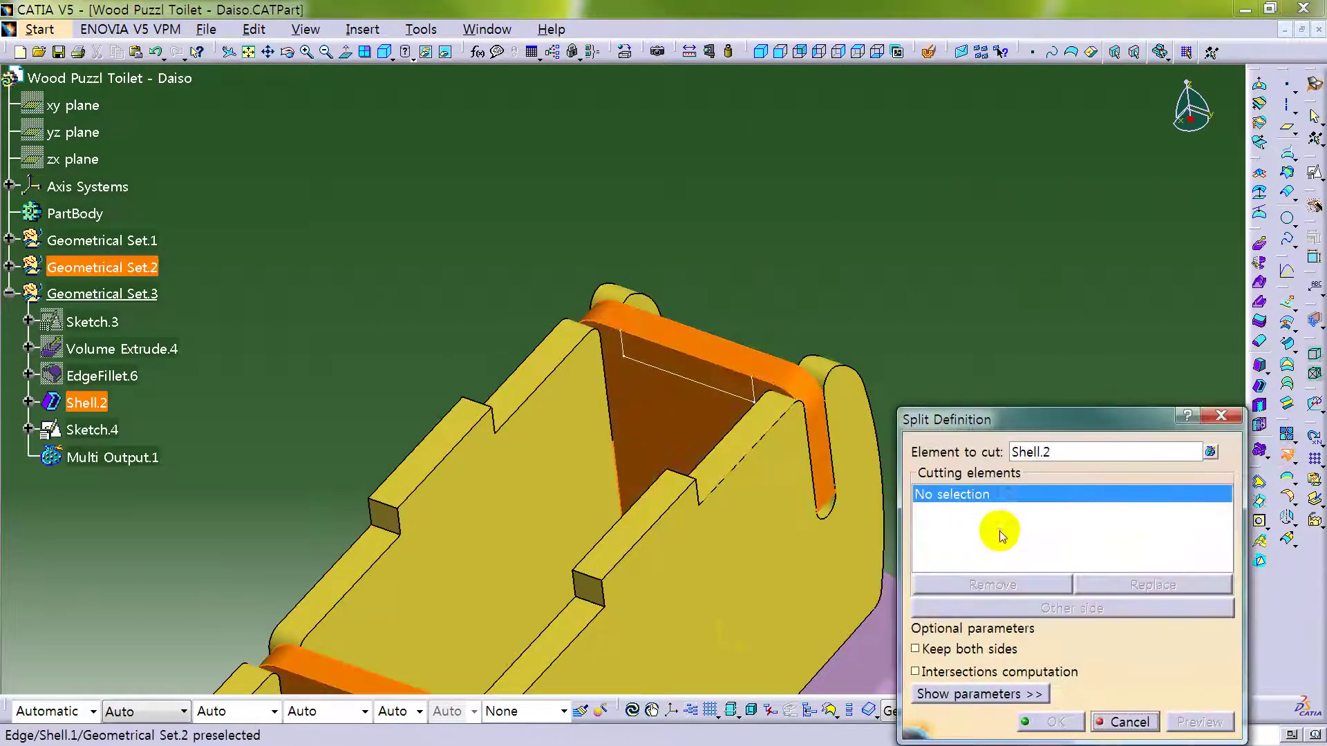
- Create an extruded surface from the rectangle sketch (Sketch.4) as the split's cutting element, with its first limit set to 2 mm
right_click(1000, 534)
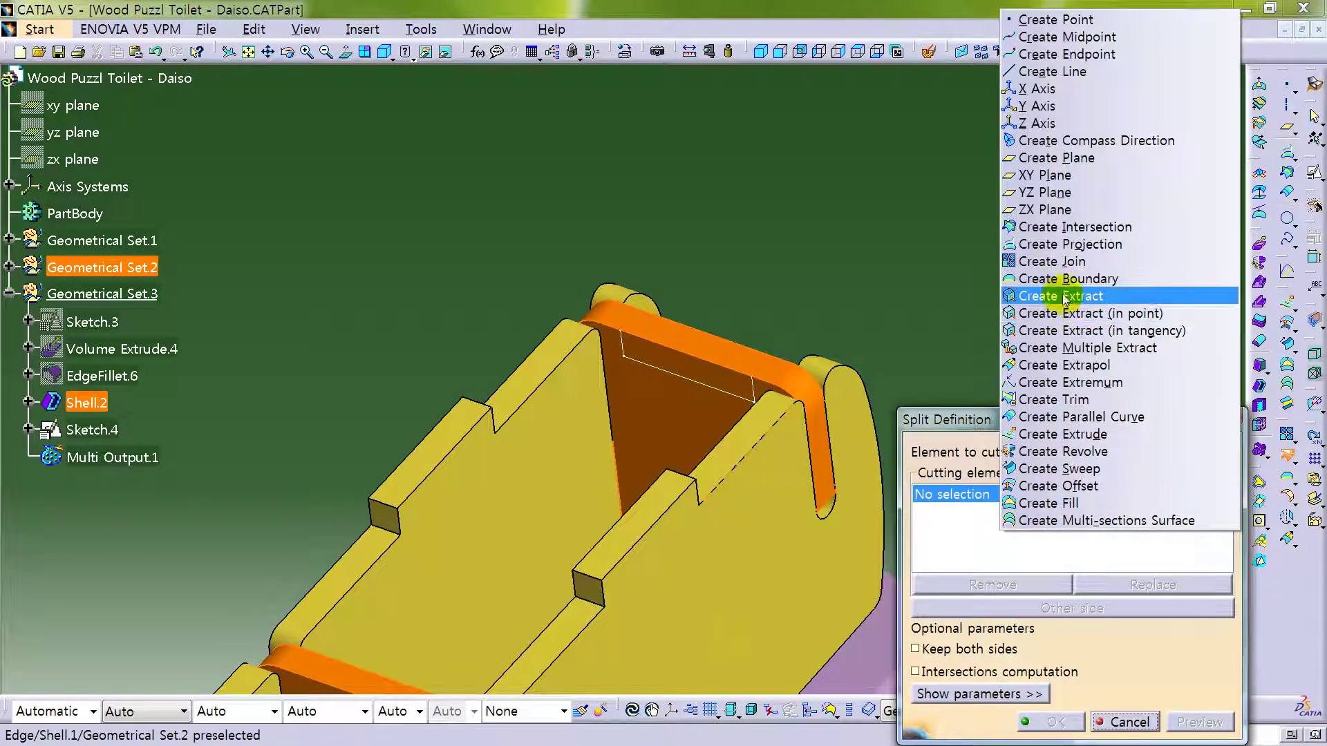
click(1076, 434)
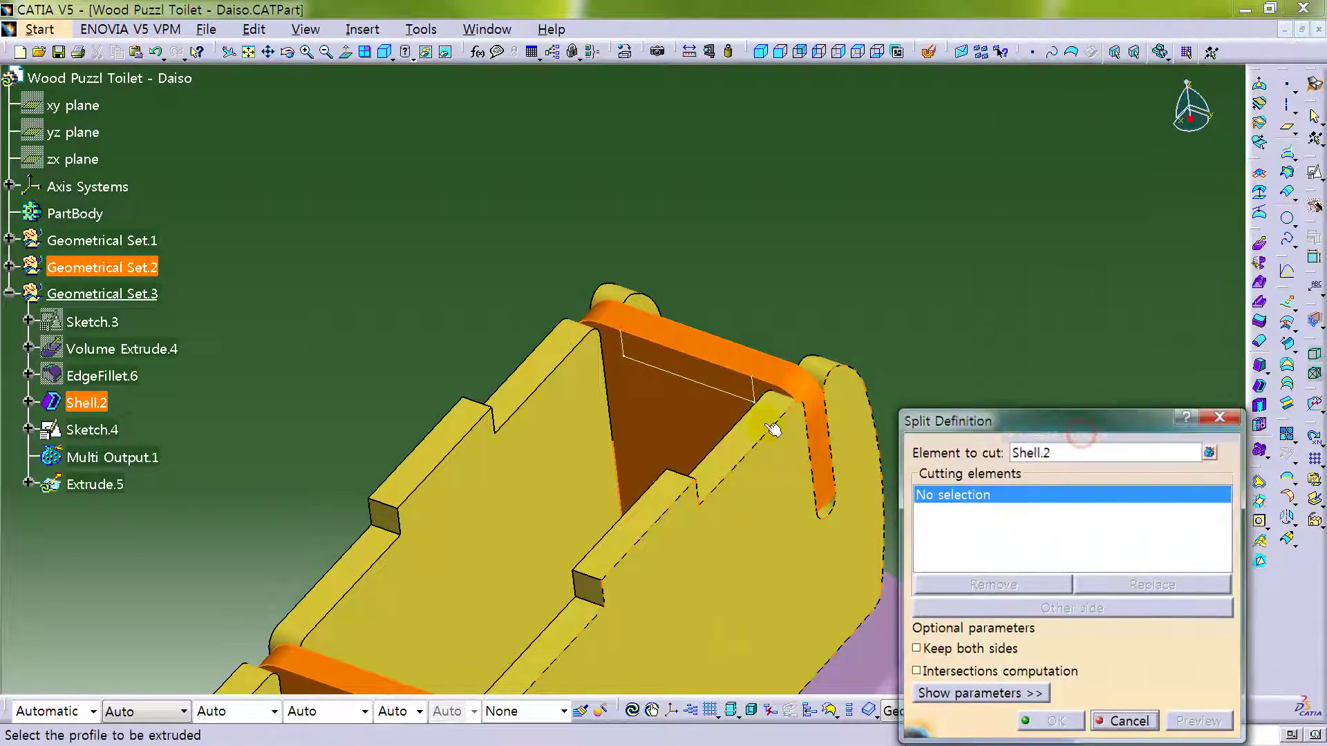
click(725, 393)
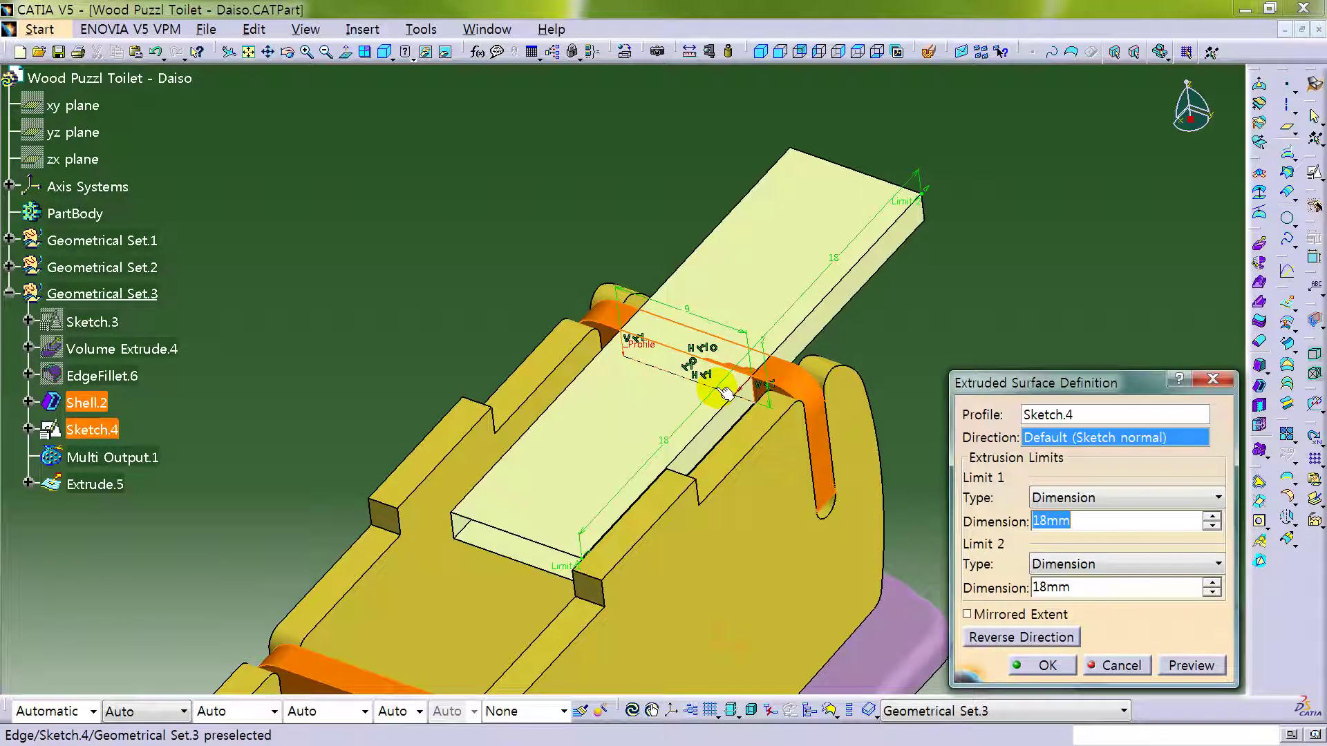
text(2)
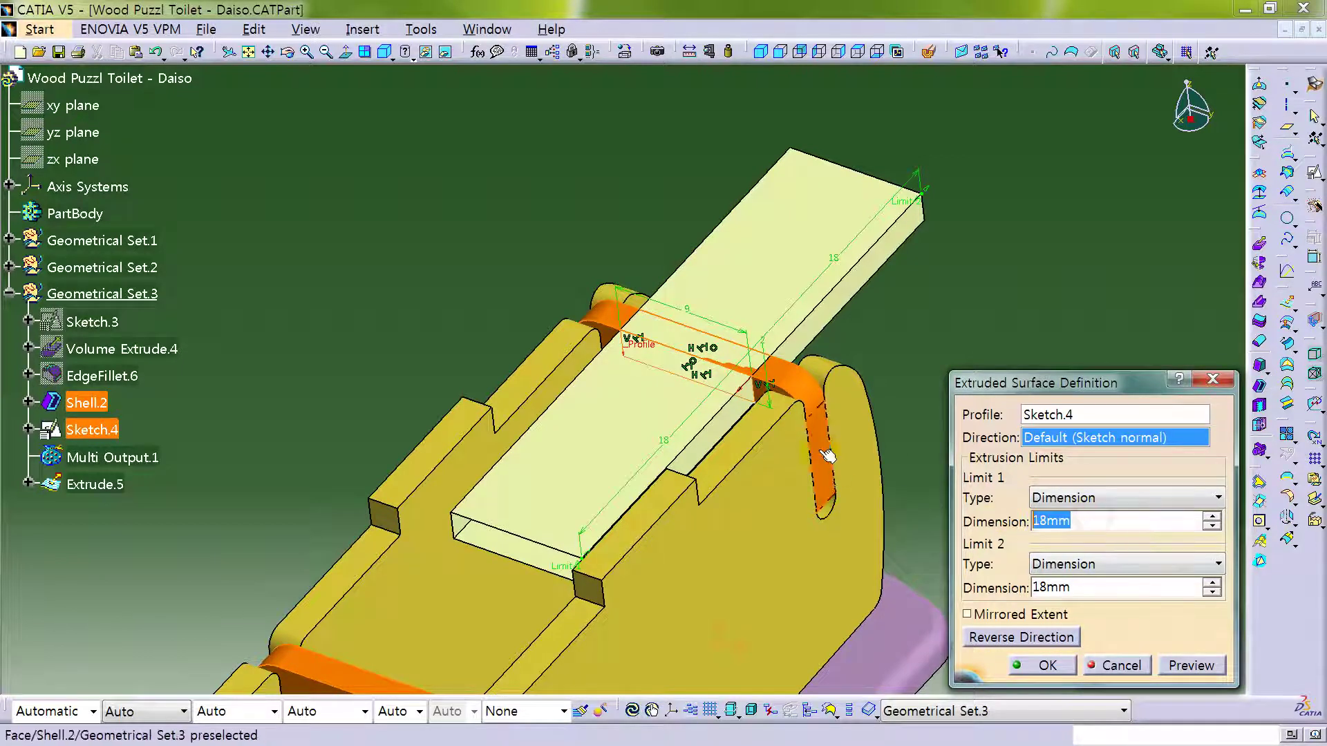
- Limit the extruded surface of Sketch.4 to 2 mm and 0 mm without mirrored extent, and reverse its direction
click(1001, 613)
click(1008, 614)
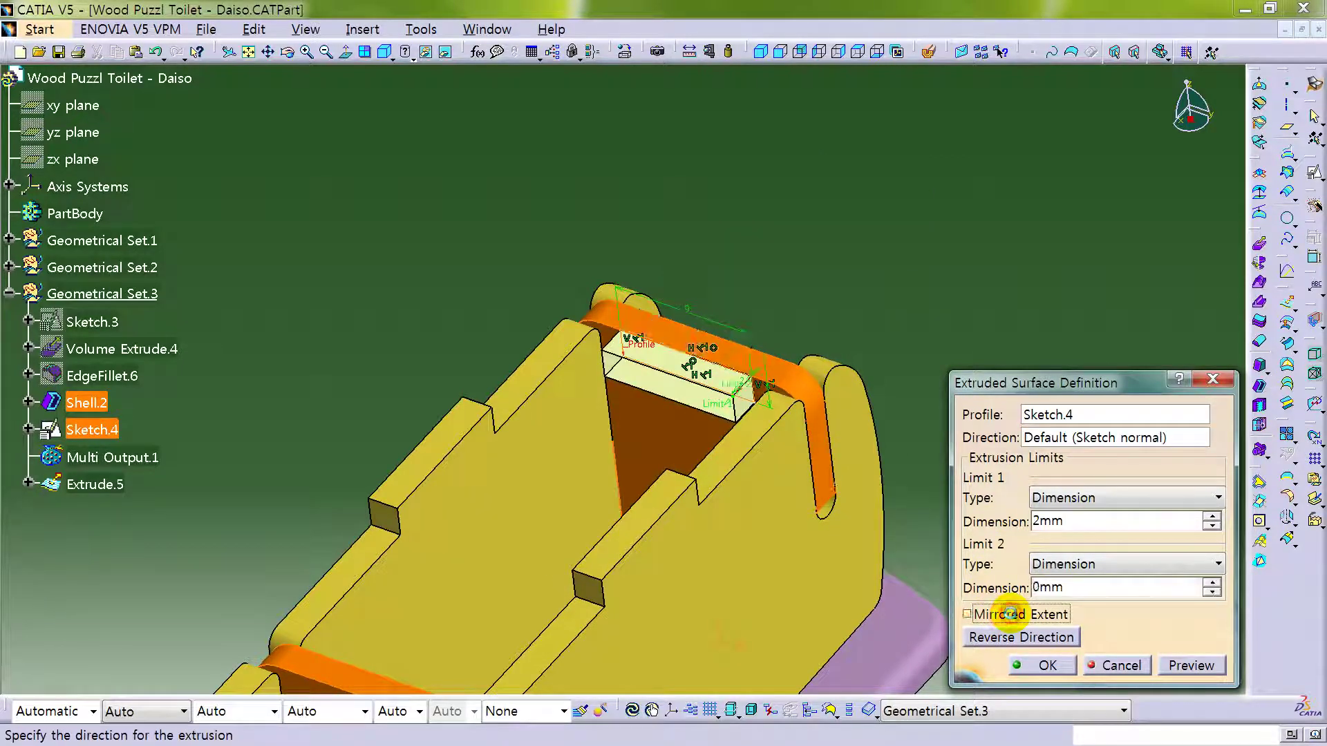
click(1011, 636)
click(1042, 666)
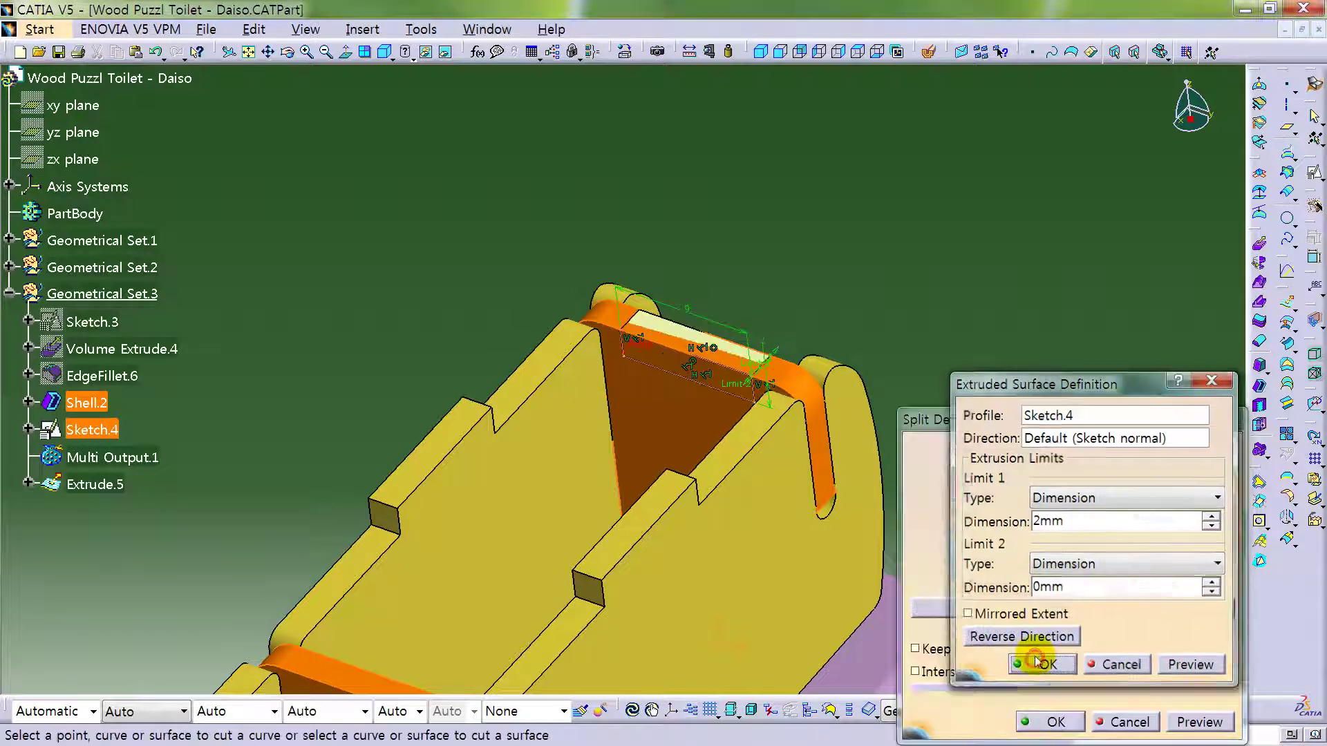
- Split Shell.2 with the extruded surface and keep all the sub-elements
click(1073, 725)
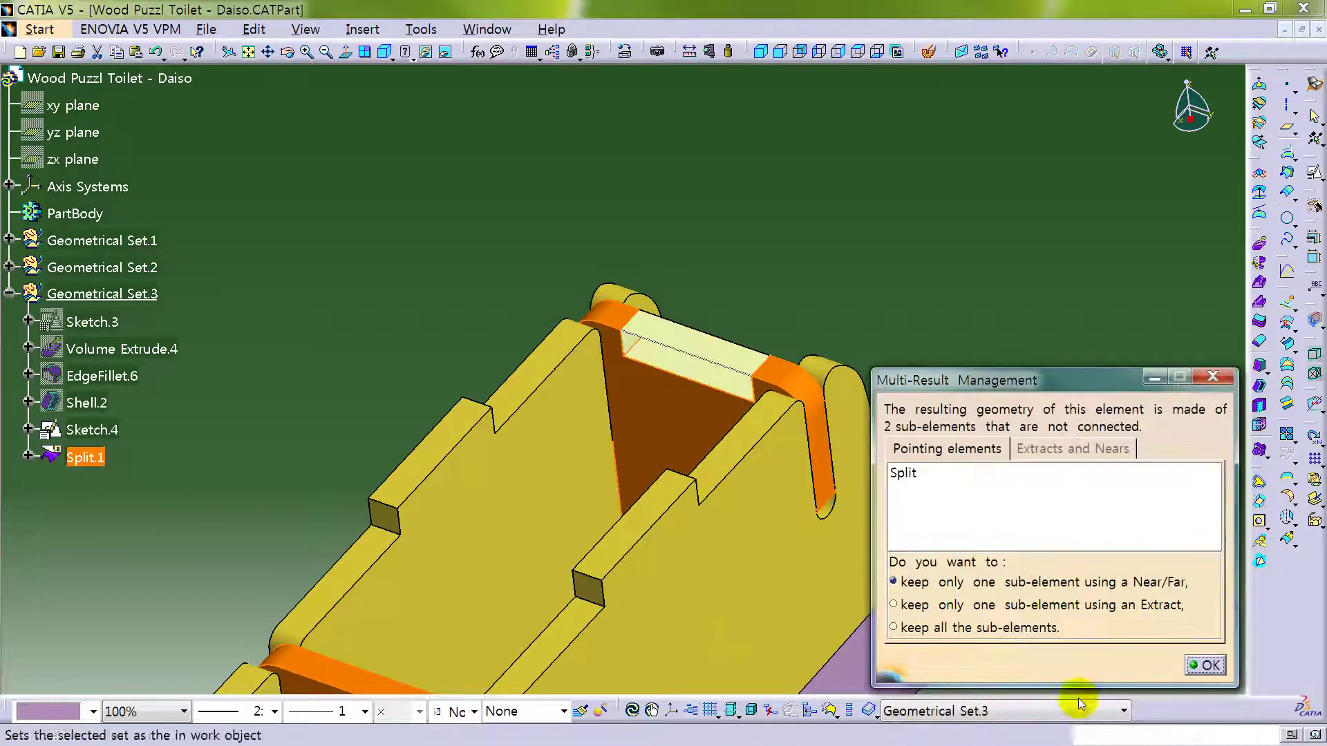
click(1022, 635)
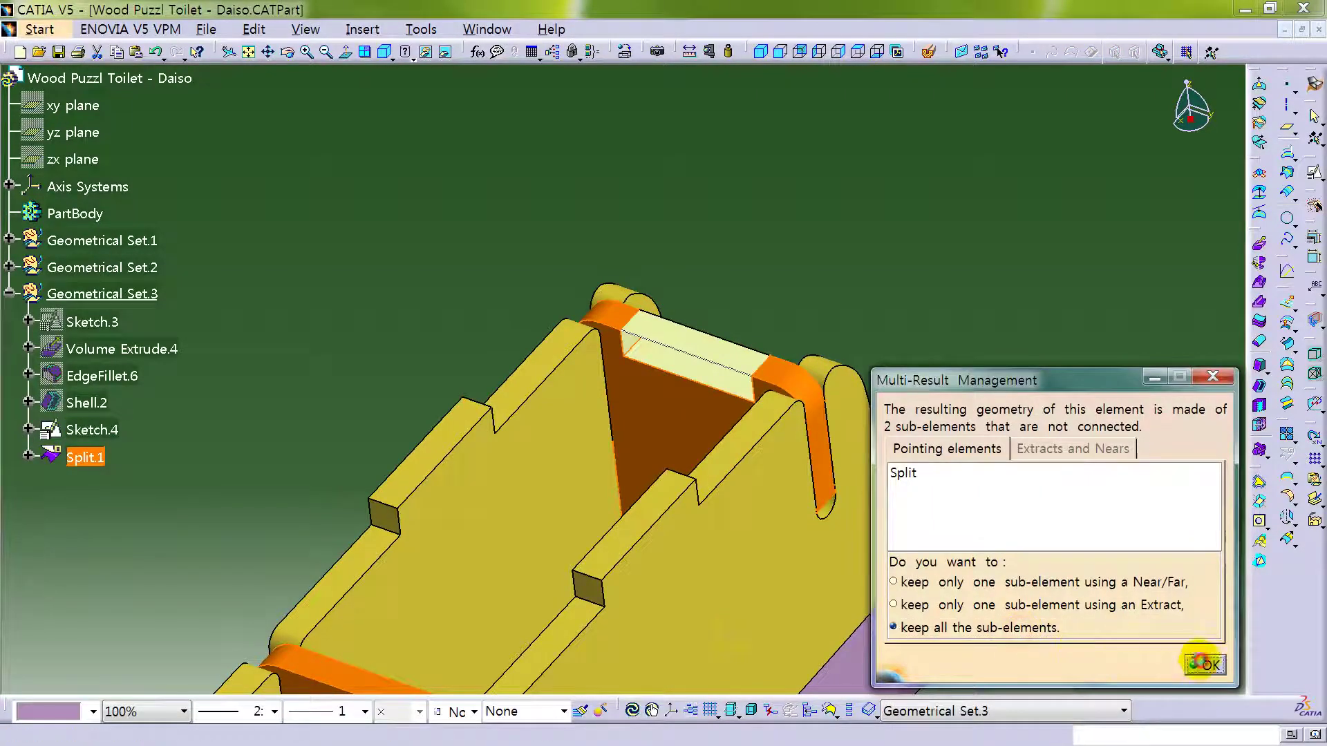
click(1204, 664)
- Hide Sketch.4, the notch profile on the far crosspiece
middle_drag(859, 305, 838, 347)
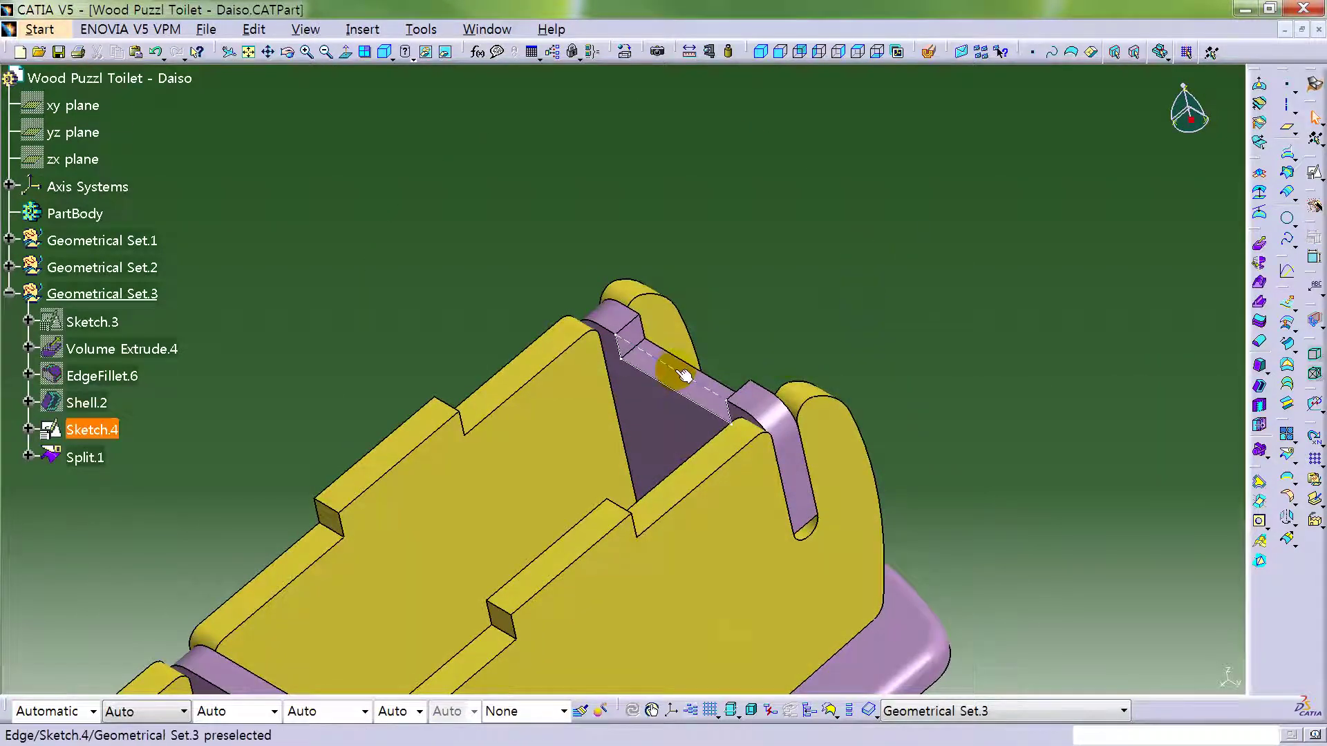
right_click(683, 375)
click(712, 81)
- Change the fill color of Split.1 to light blue
mouse_move(799, 258)
middle_down()
mouse_move(880, 304)
mouse_move(444, 509)
mouse_move(497, 509)
mouse_move(282, 466)
middle_up()
scroll(104, 501, up, 2)
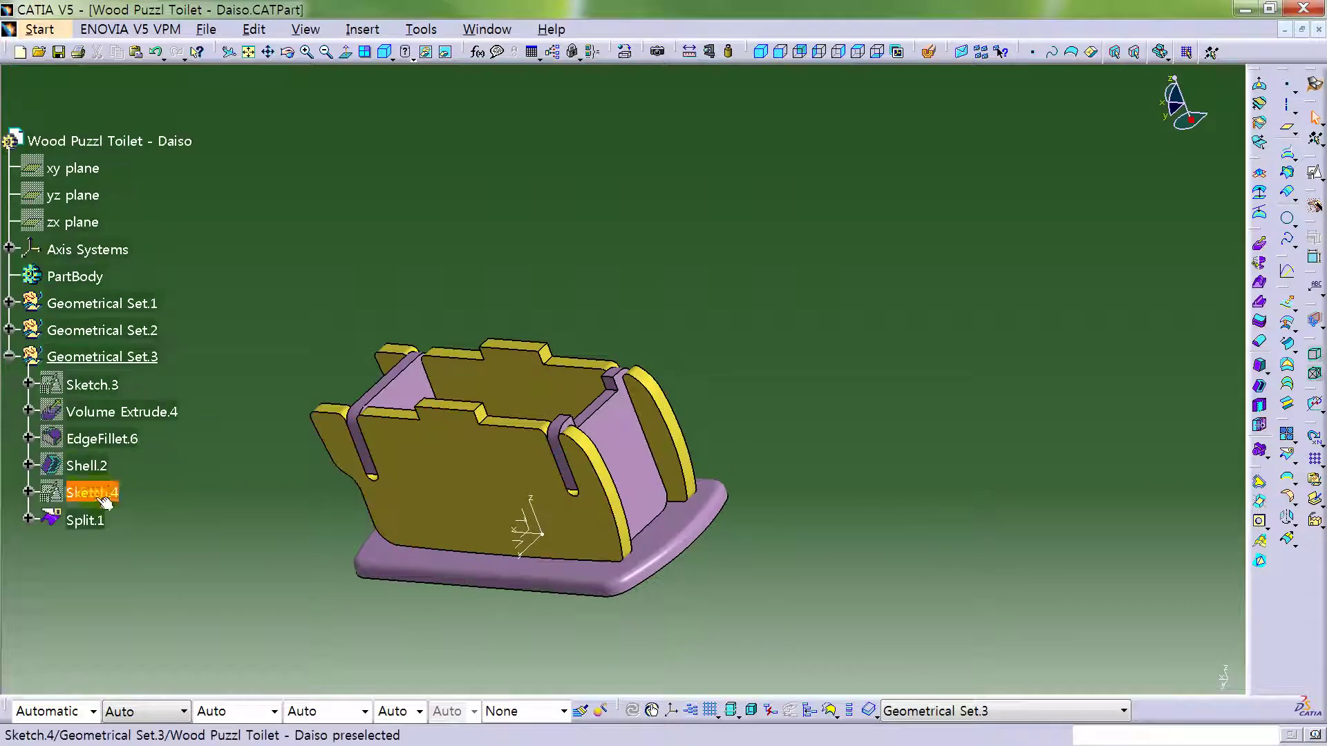
click(84, 520)
click(81, 716)
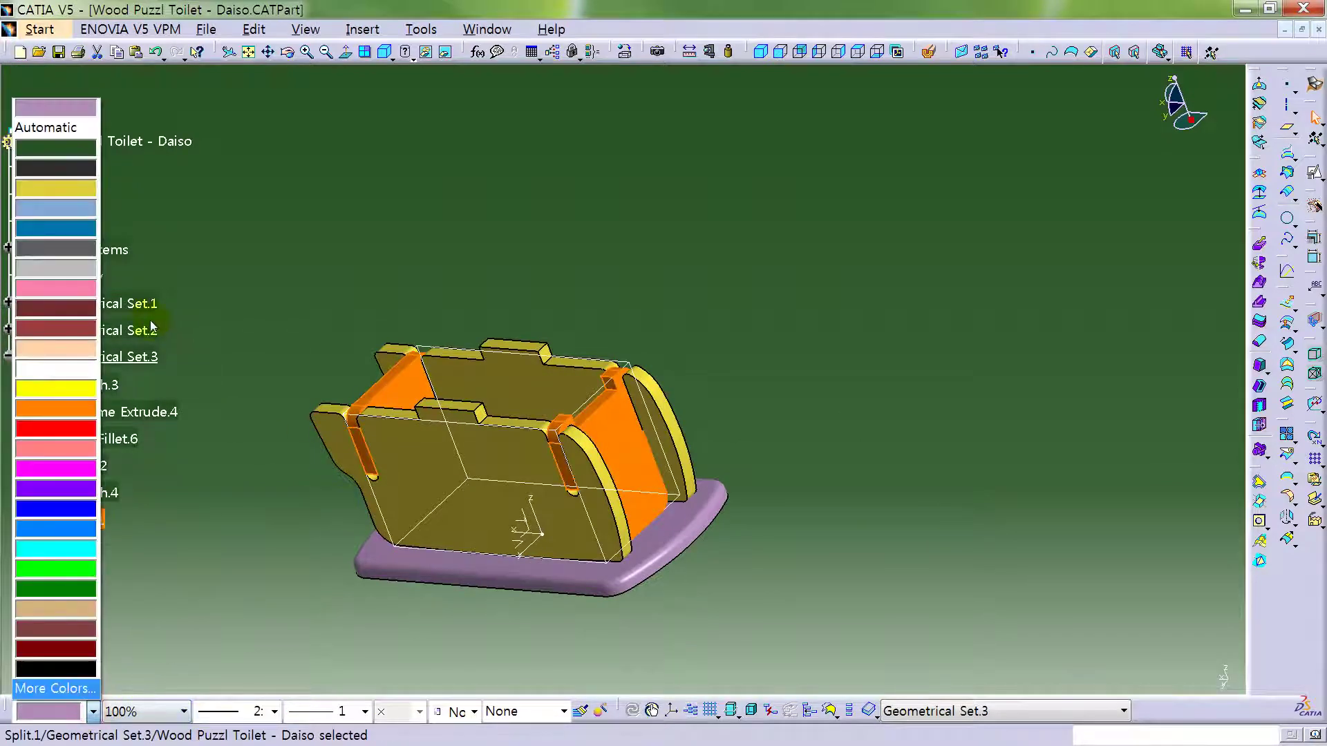
click(79, 208)
click(356, 184)
- Collapse Geometrical Set.3 and insert a new geometrical set directly under the Wood Puzzl Toilet - Daiso part
middle_drag(369, 385, 332, 385)
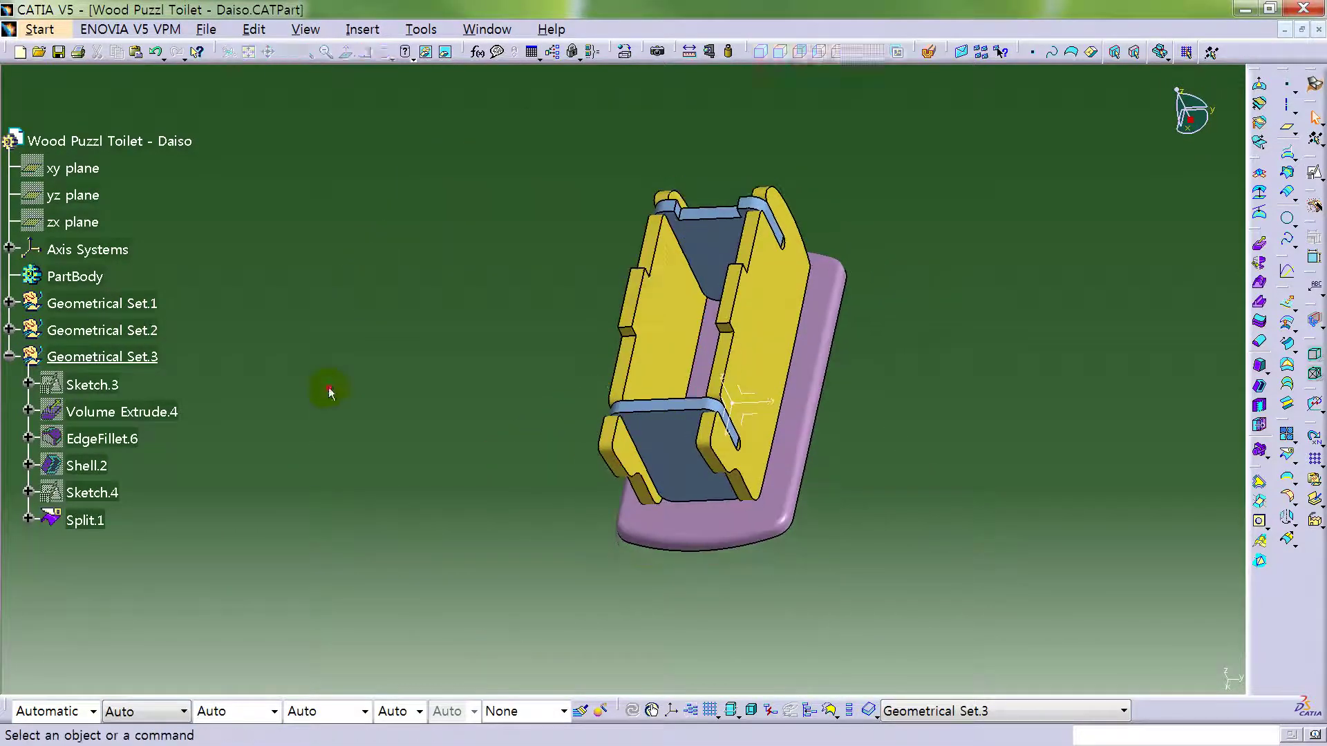
click(9, 357)
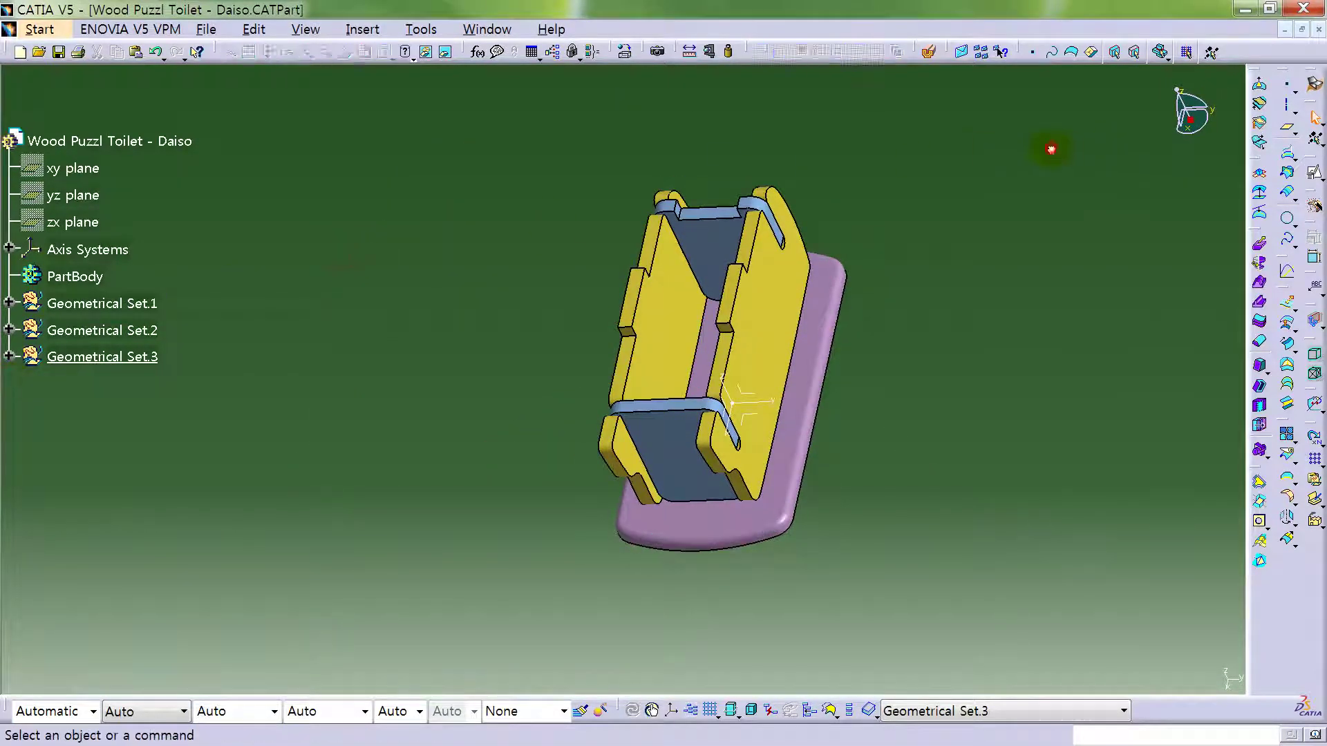
click(378, 31)
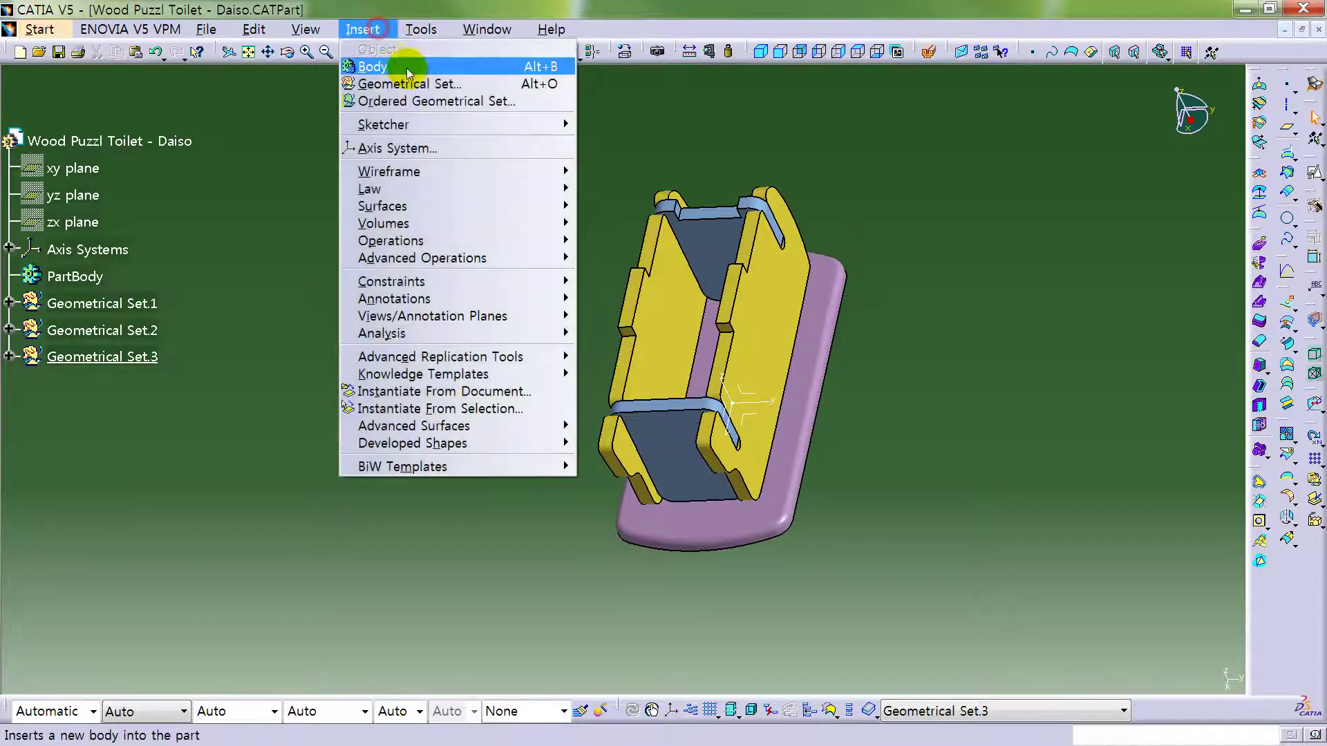
click(408, 84)
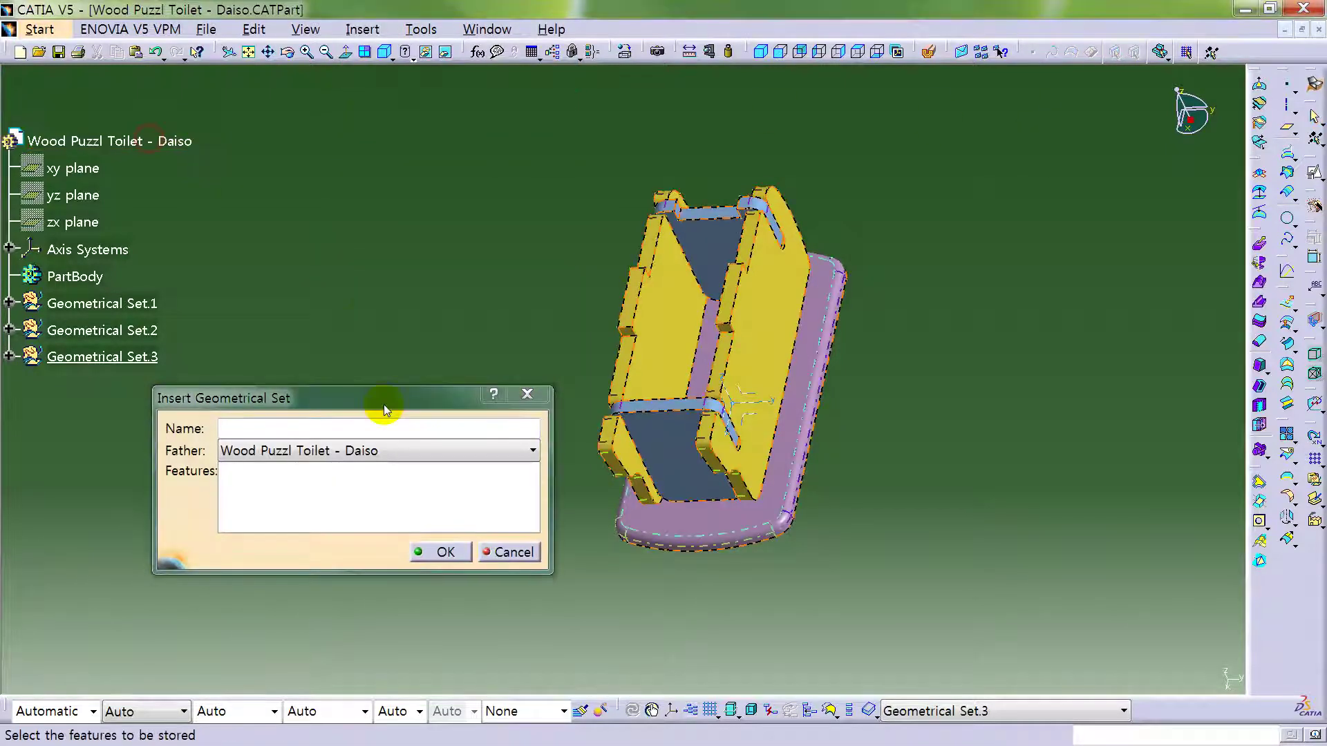
click(442, 552)
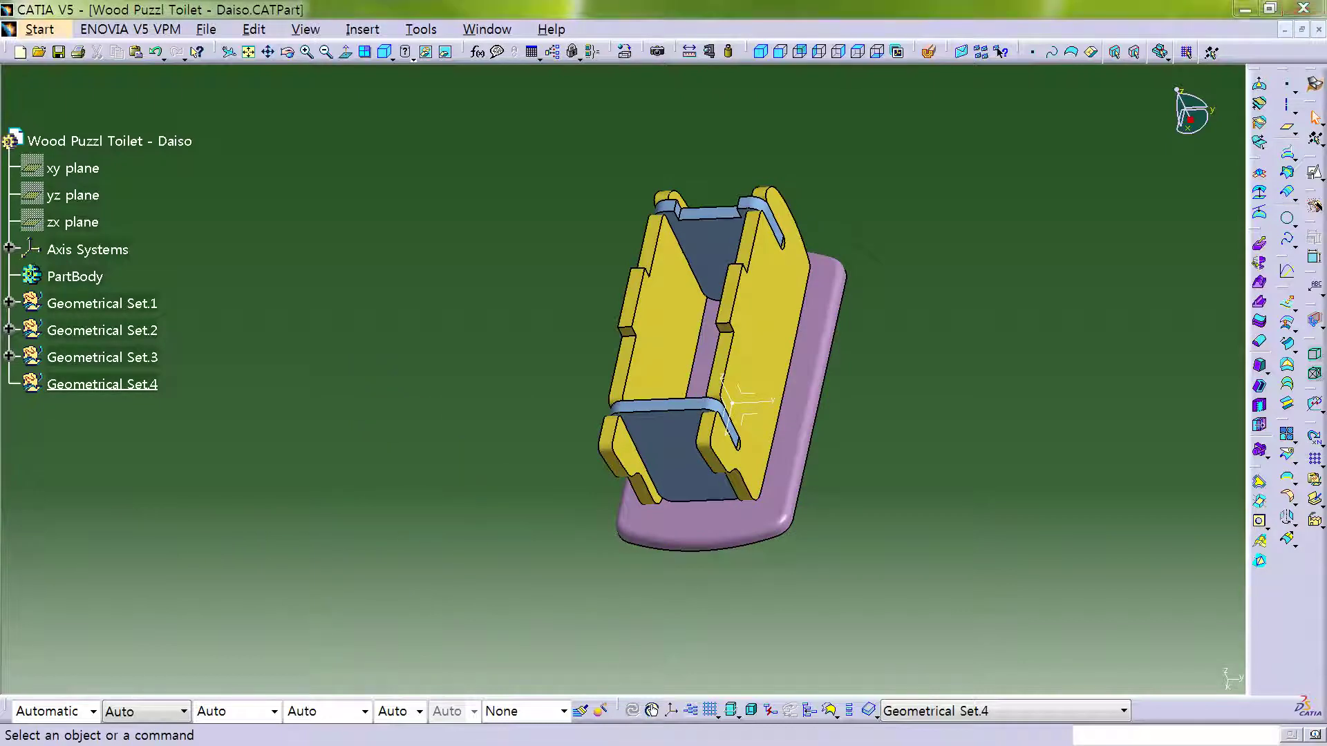
- Create a positioned sketch on the upper edge face of the yellow side panel with both H and V reversed
middle_drag(819, 297, 764, 460)
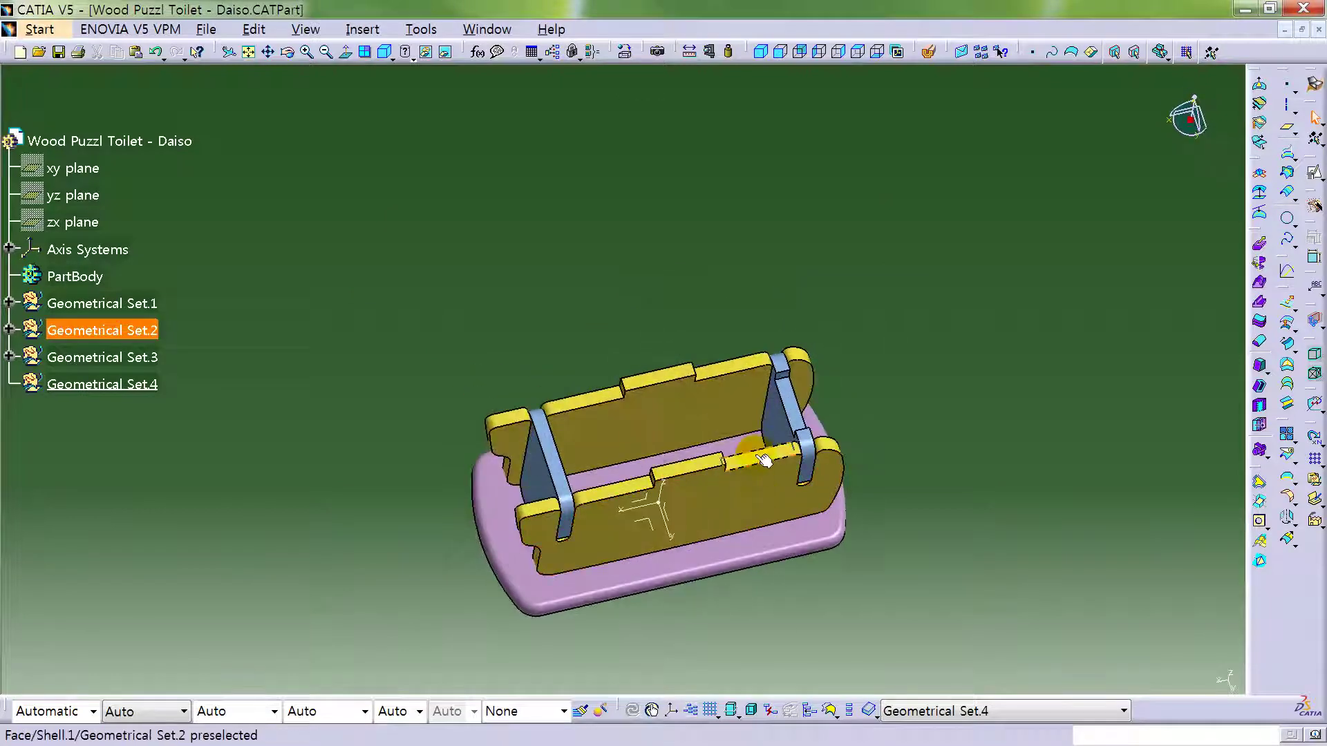
click(755, 455)
click(1315, 172)
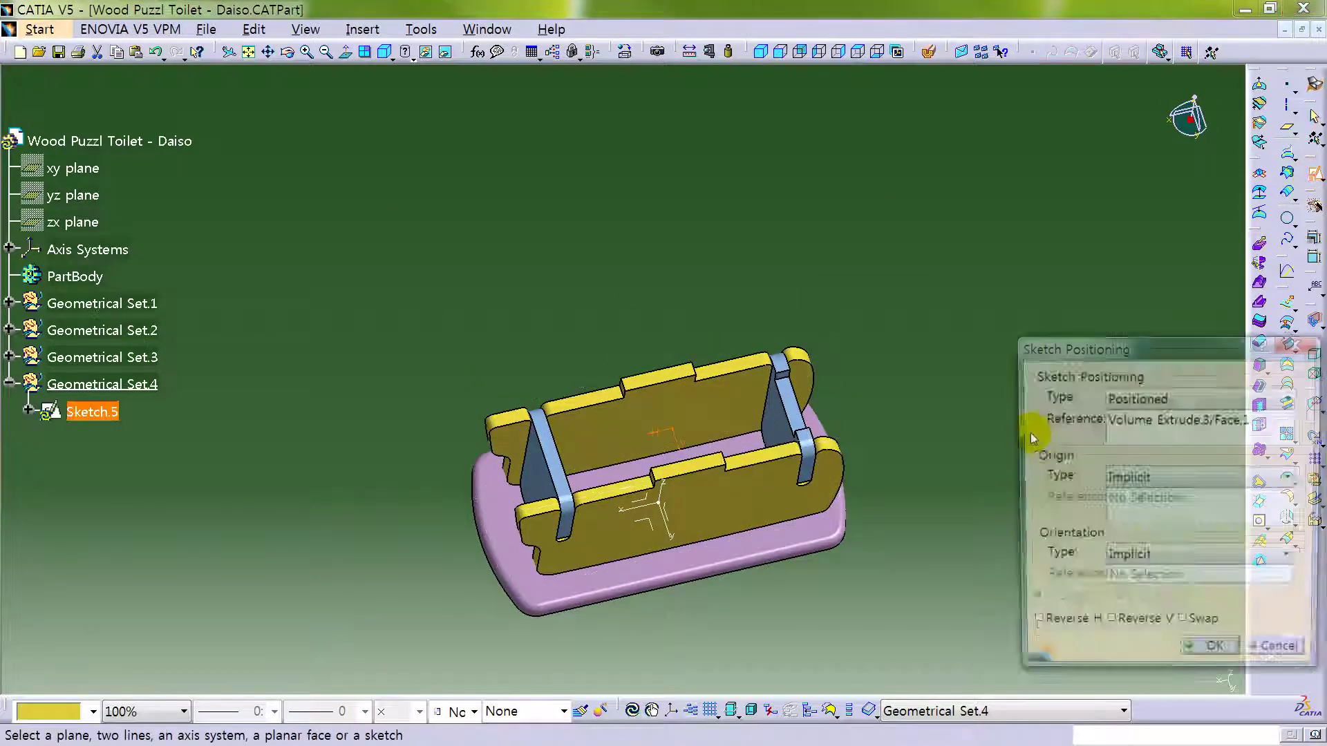
click(1108, 628)
click(1032, 628)
click(1215, 656)
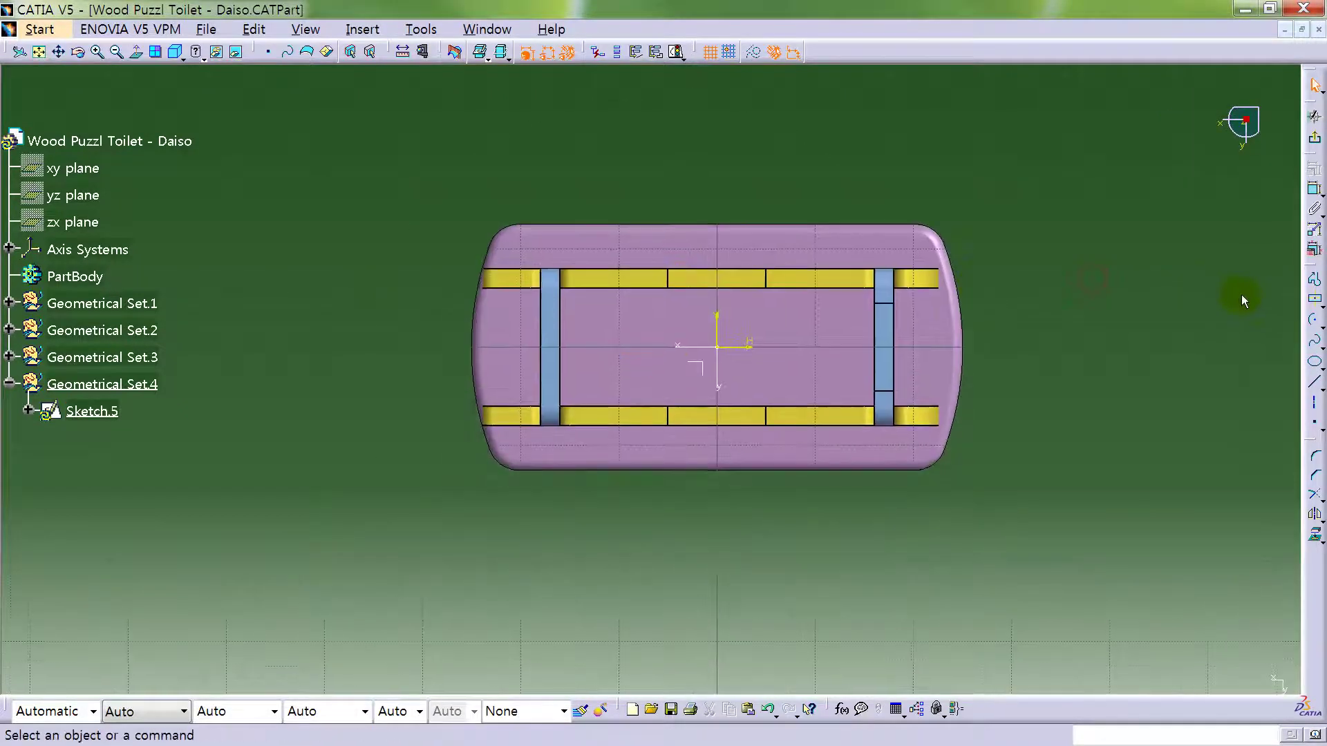
- Sketch a horizontal ellipse with a minor diameter of about 21.8 mm, centered slightly left of the sketch origin
click(1315, 364)
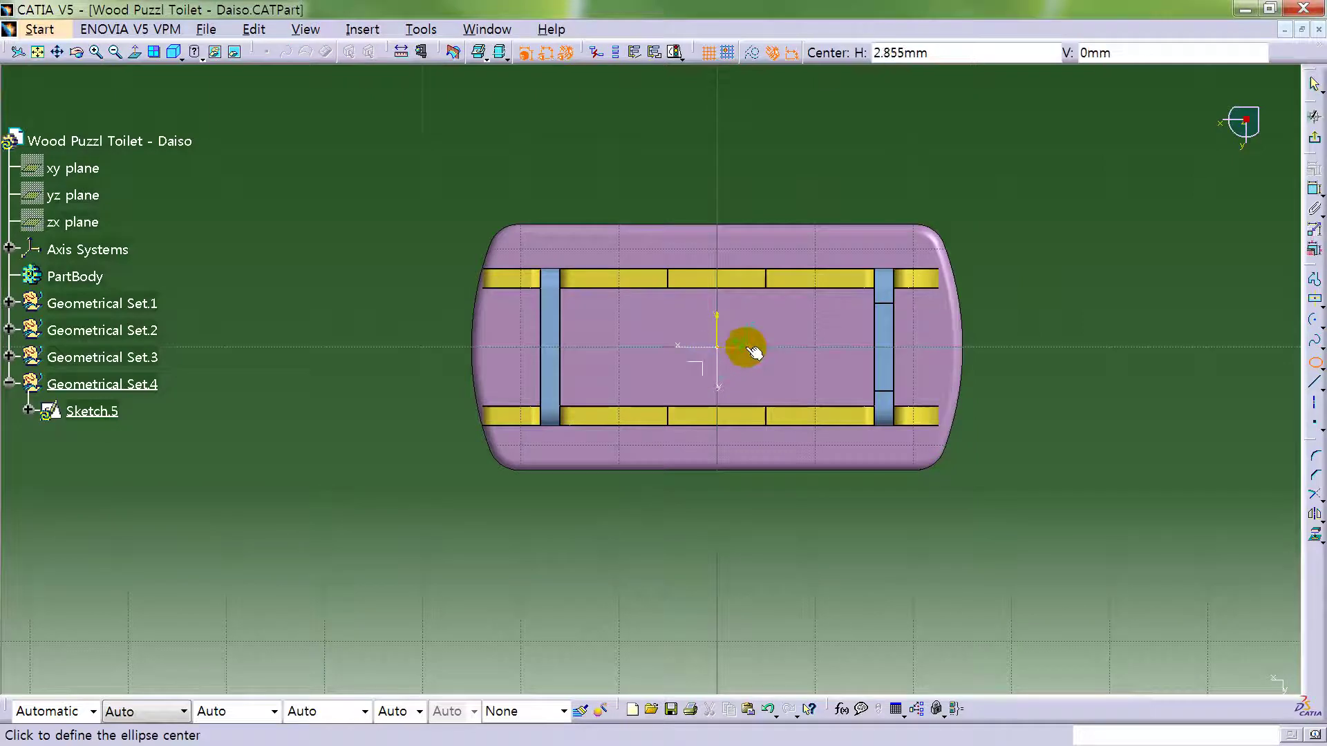
click(687, 344)
click(527, 343)
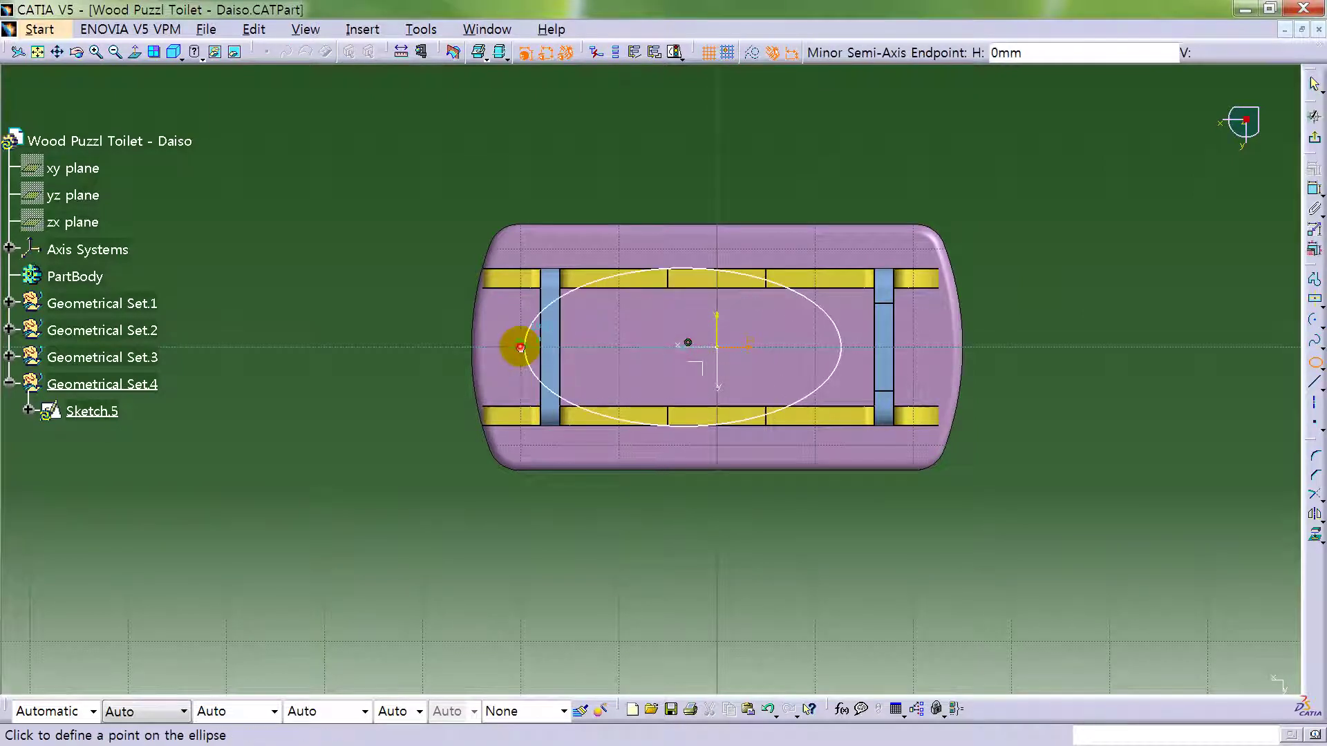
click(689, 243)
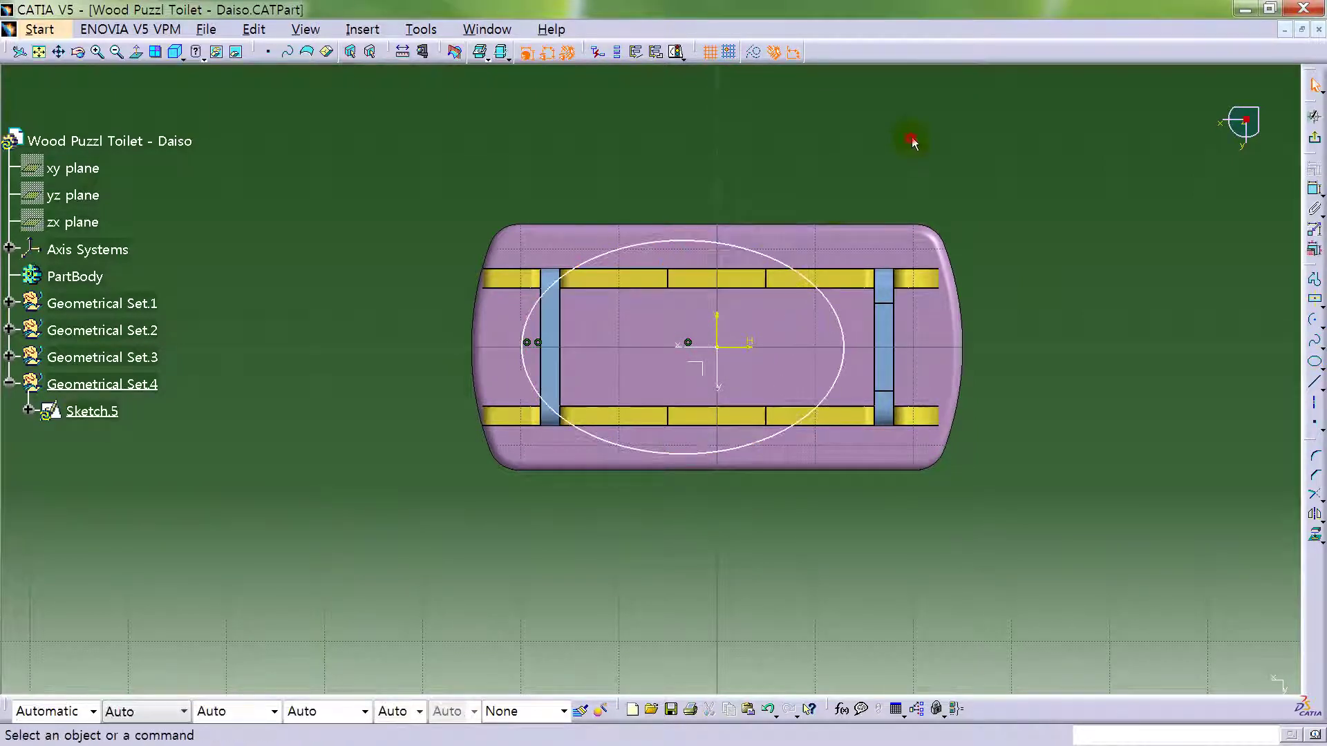
- Draw a vertical line across the ellipse at about H 7 mm and trim away the elliptical arc to its right
click(1316, 392)
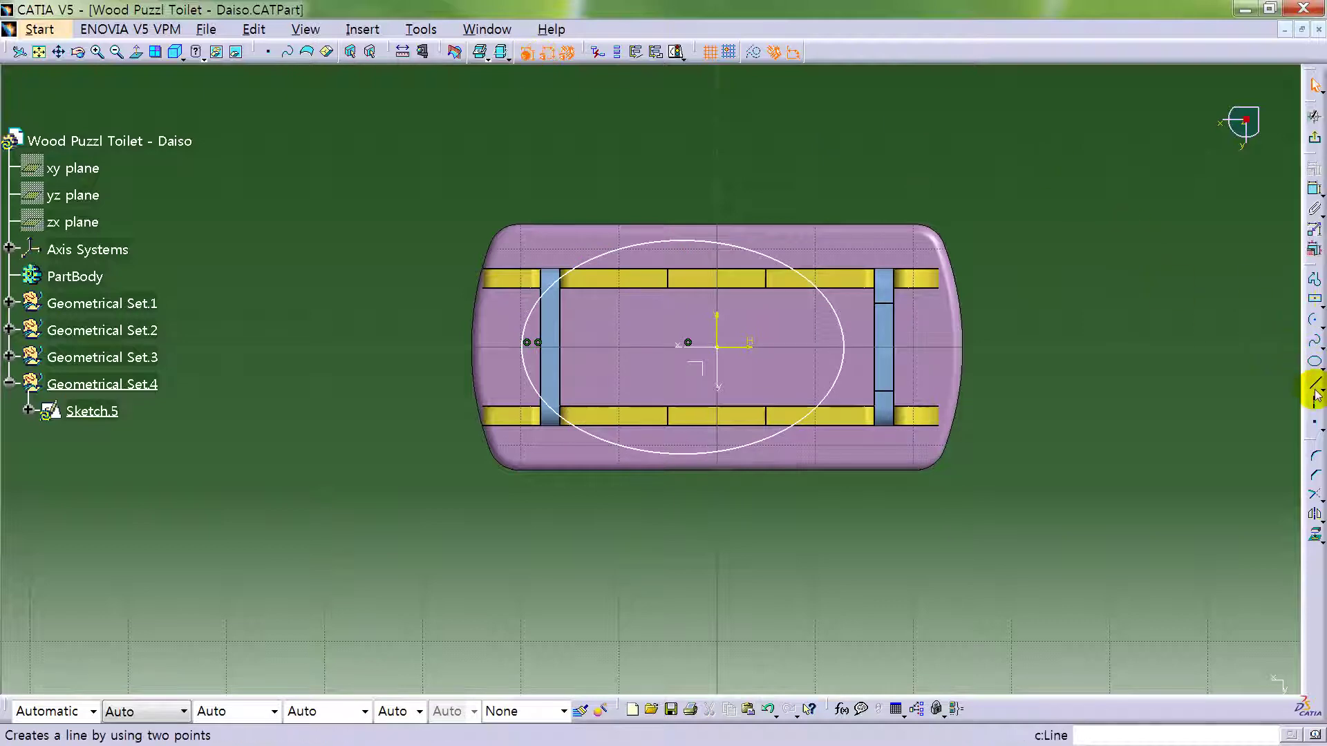
click(786, 266)
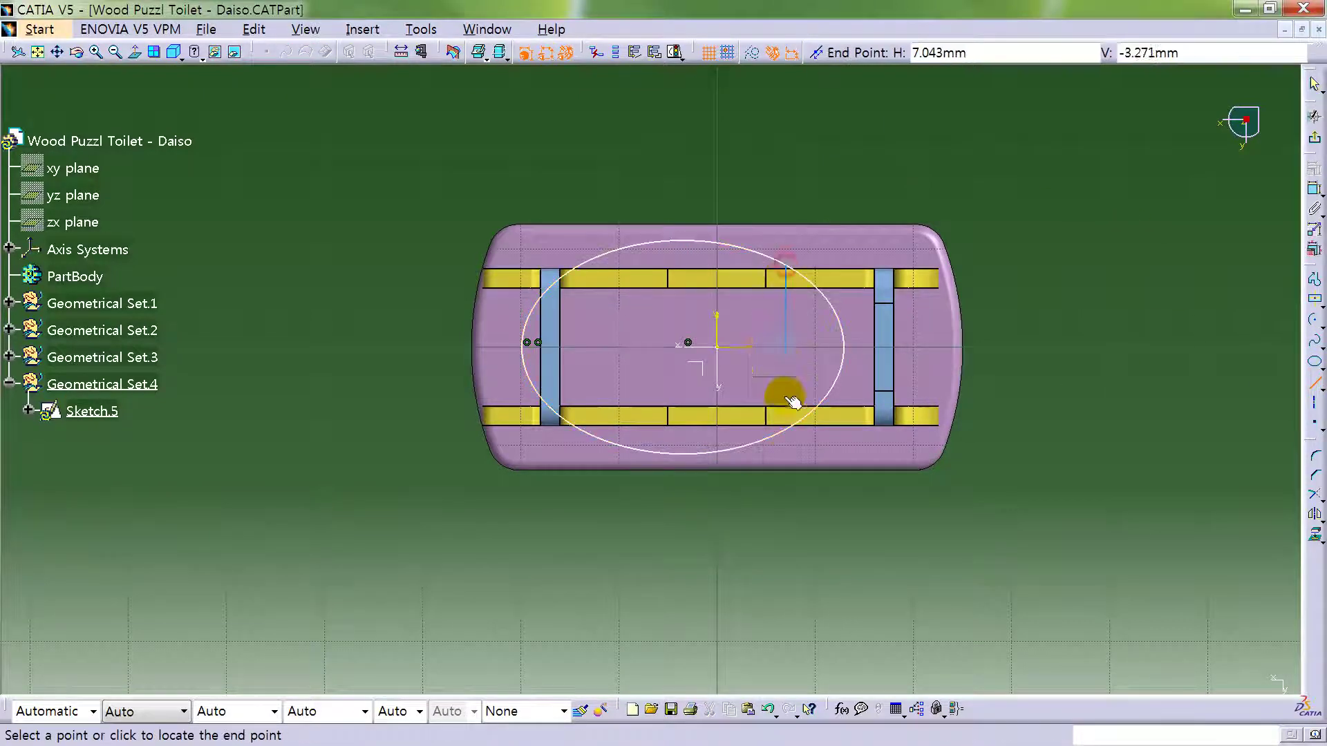
click(787, 434)
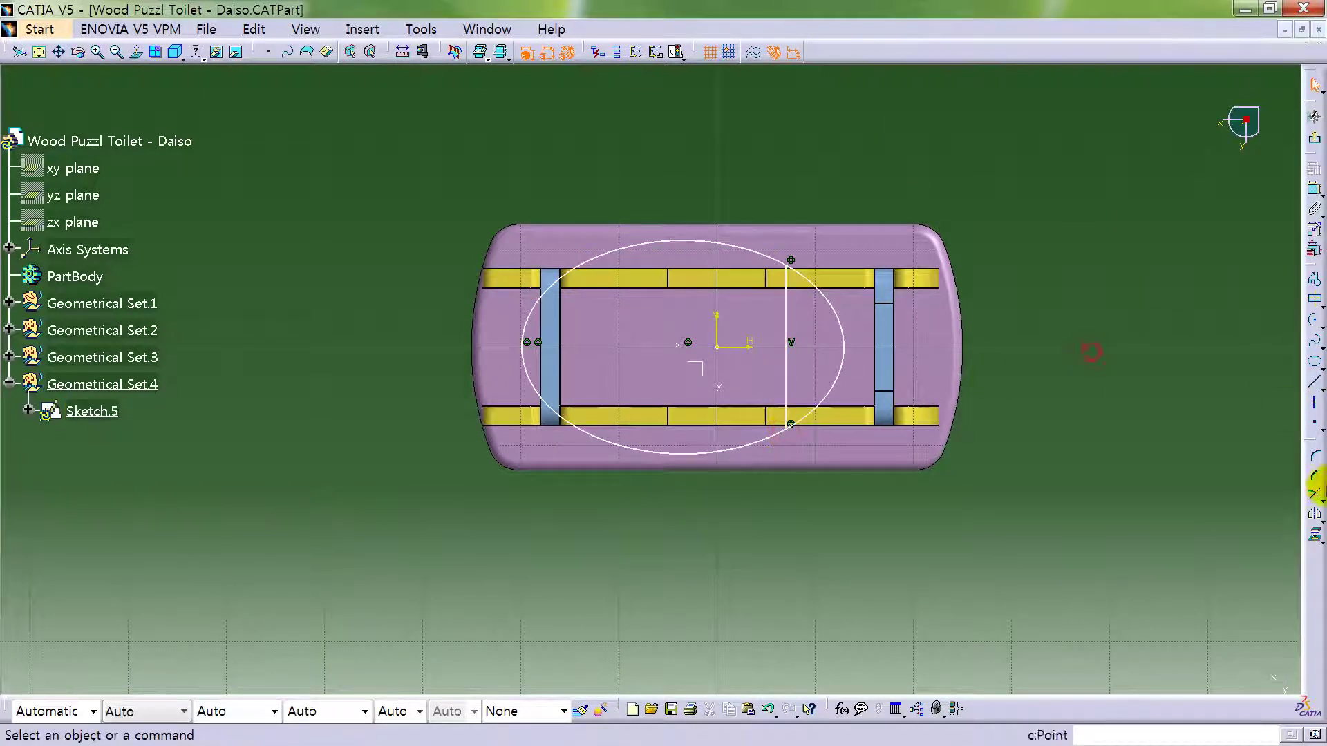
drag(1316, 495, 1274, 506)
click(843, 319)
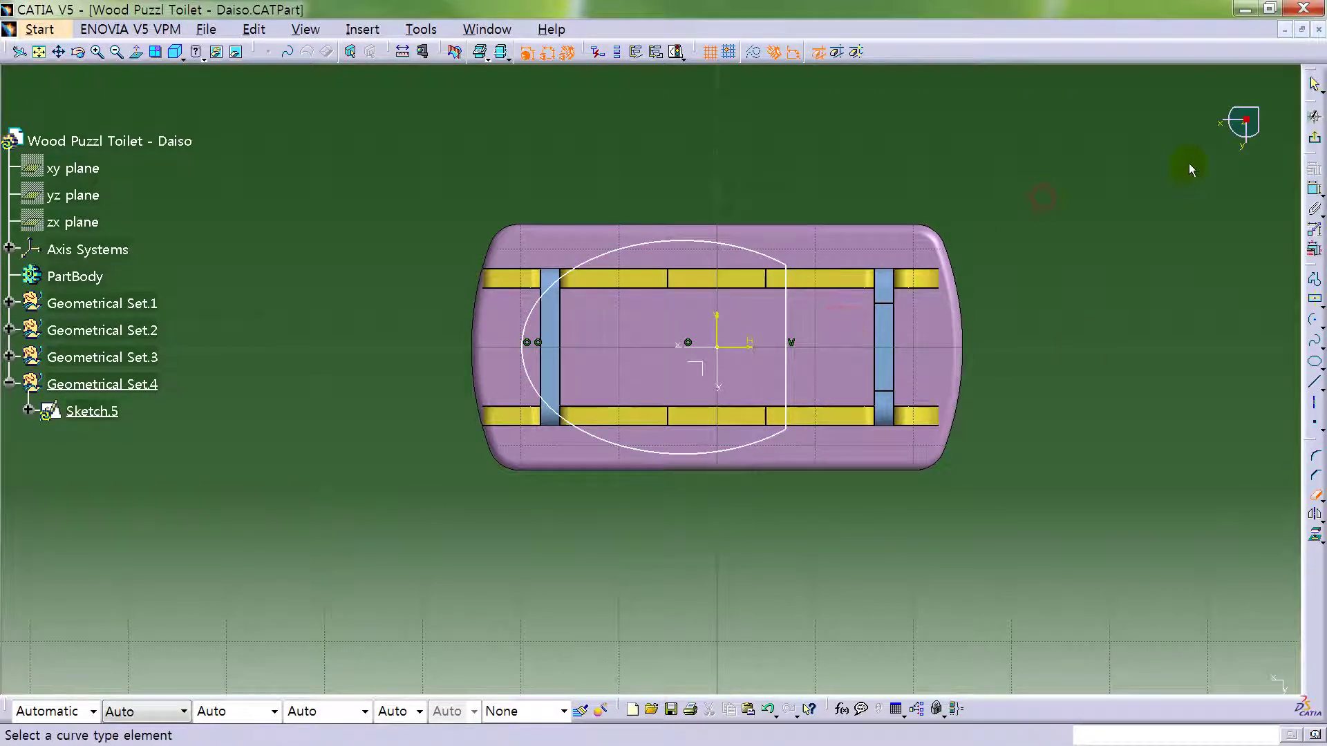
- Dimension the ellipse's semiminor axis as a diameter and set it to 25 mm
click(1315, 188)
click(726, 246)
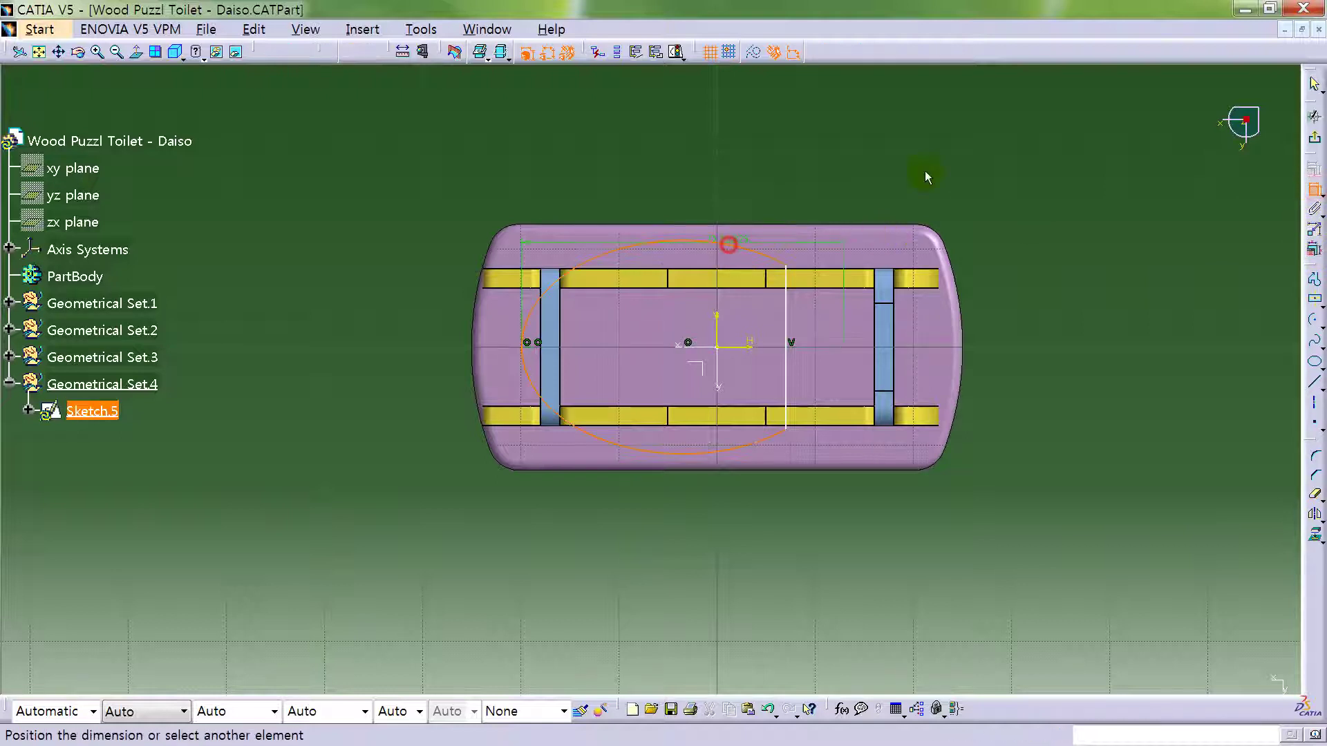
right_click(943, 170)
click(1006, 209)
click(1017, 312)
double_click(1016, 338)
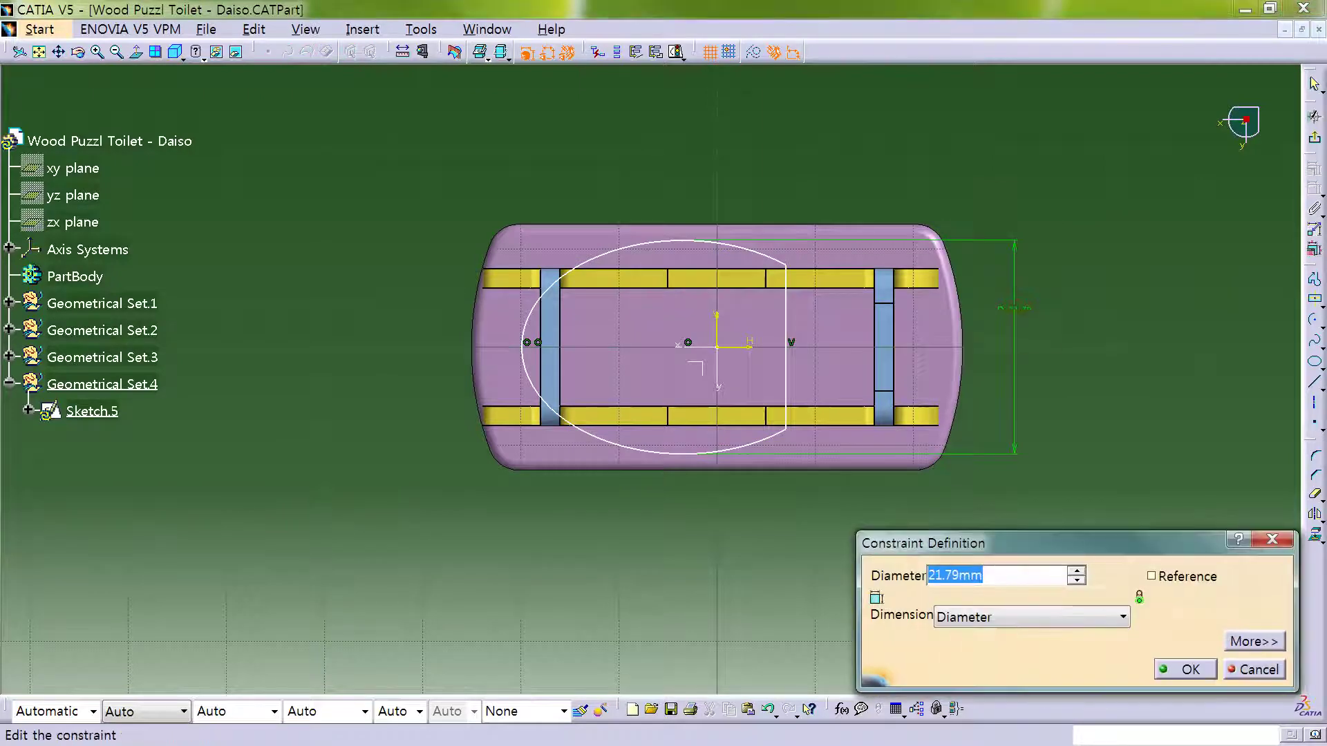
key(Return)
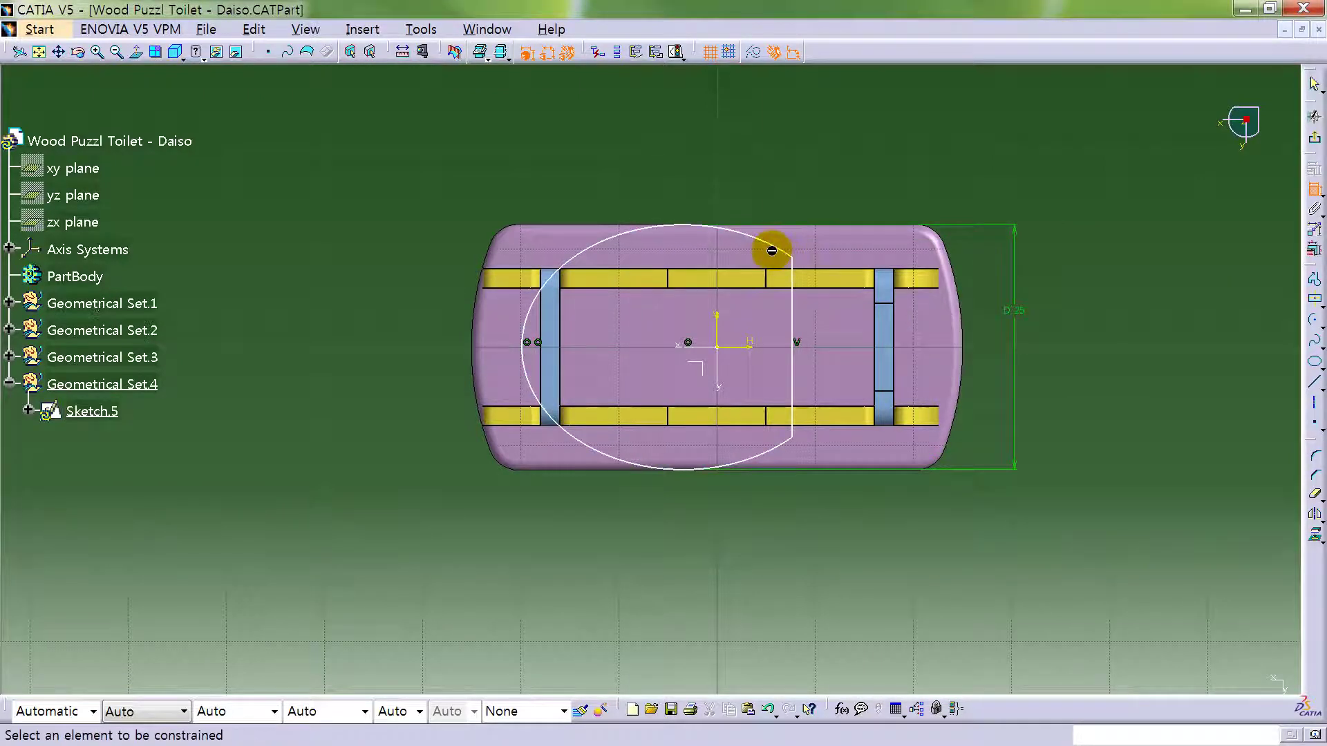
- Dimension the vertical line's length and set it to 12 mm
click(798, 306)
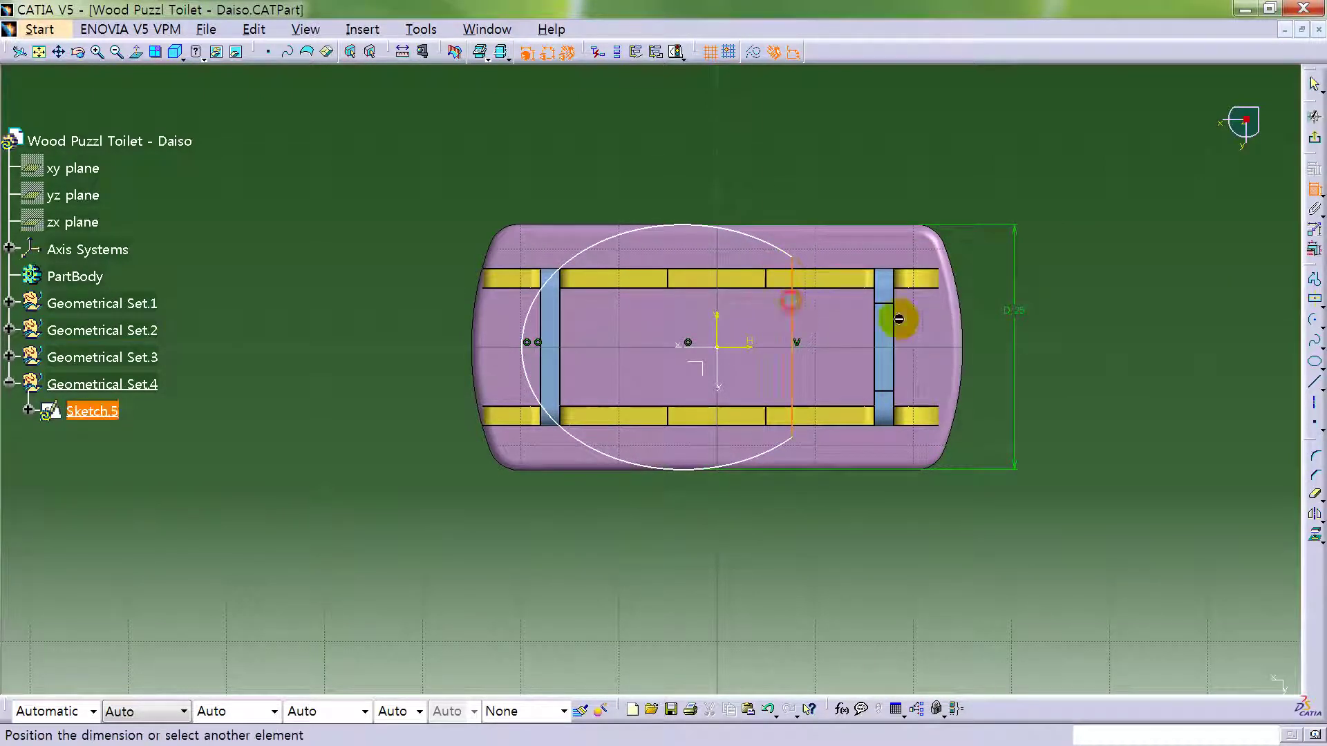
click(990, 337)
double_click(992, 337)
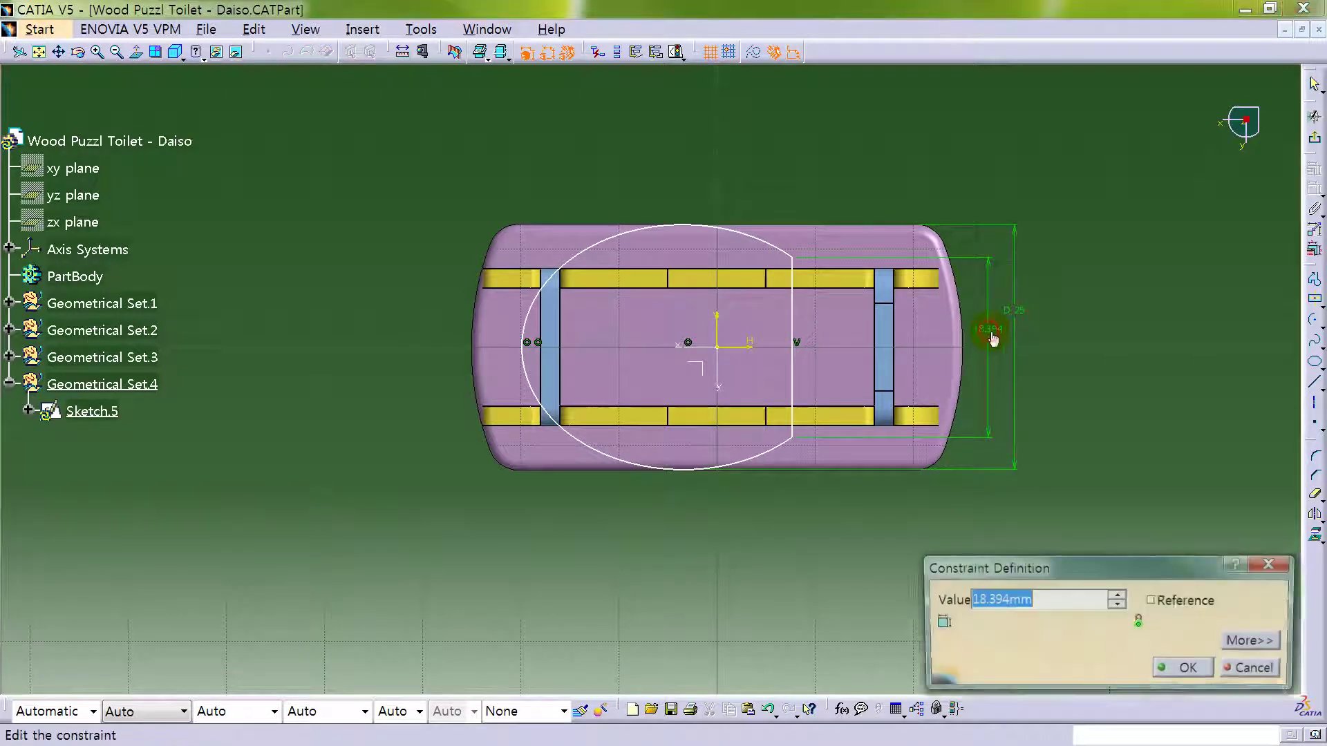
key(Return)
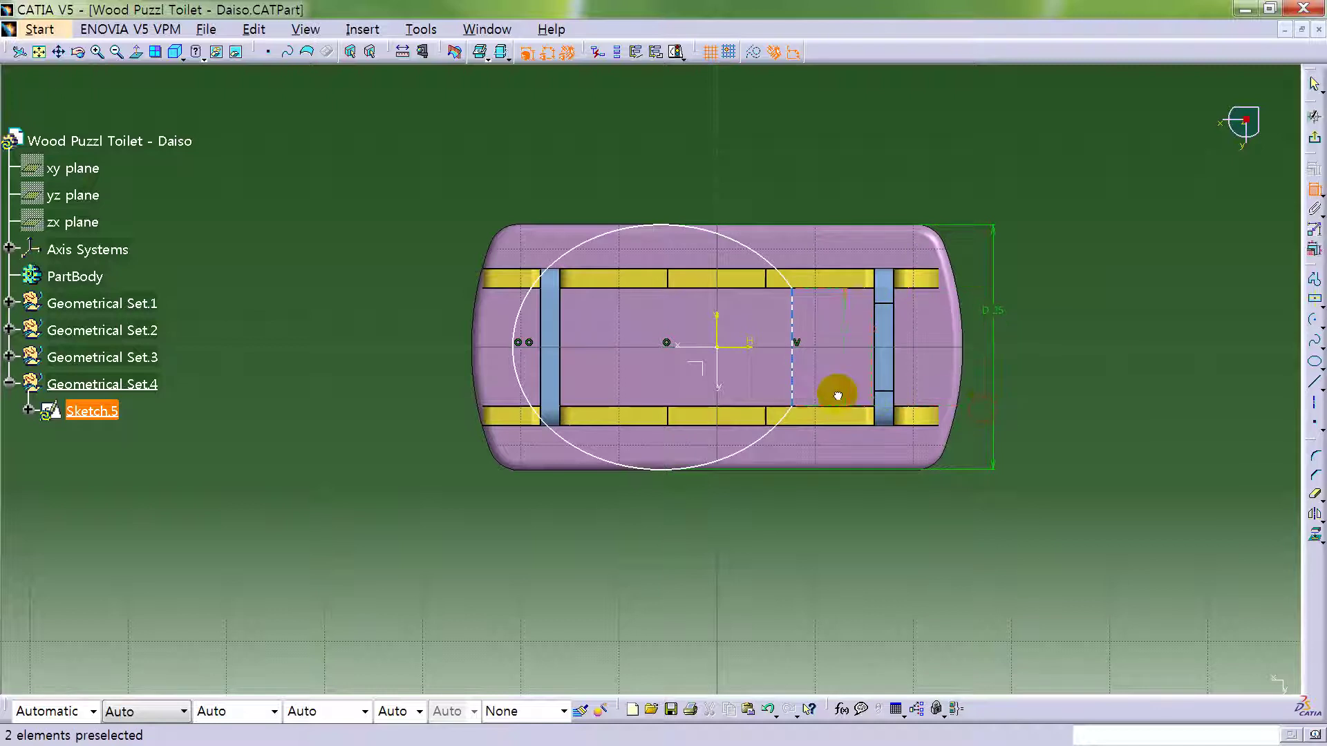
- Dim the 3D background behind the sketch and add a horizontal constraint to the ellipse
click(402, 53)
click(488, 63)
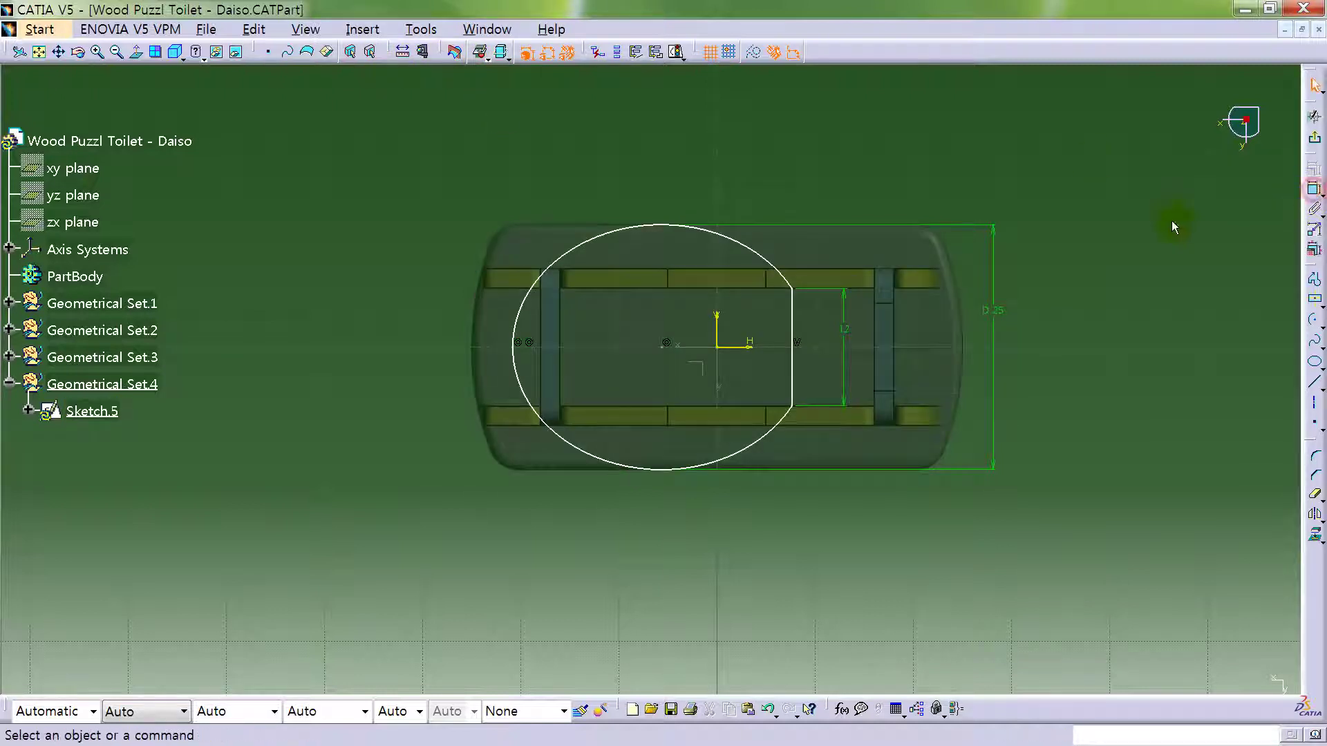
click(754, 252)
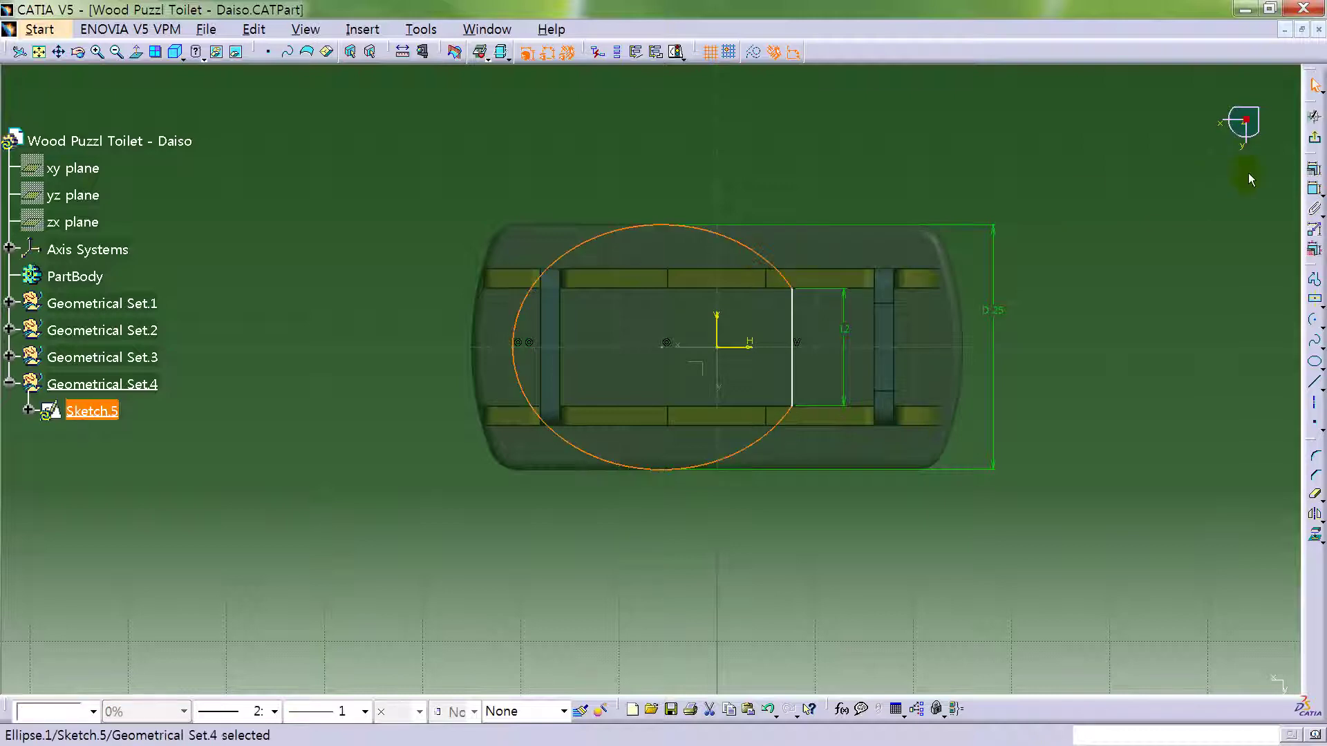
click(1314, 170)
click(1204, 596)
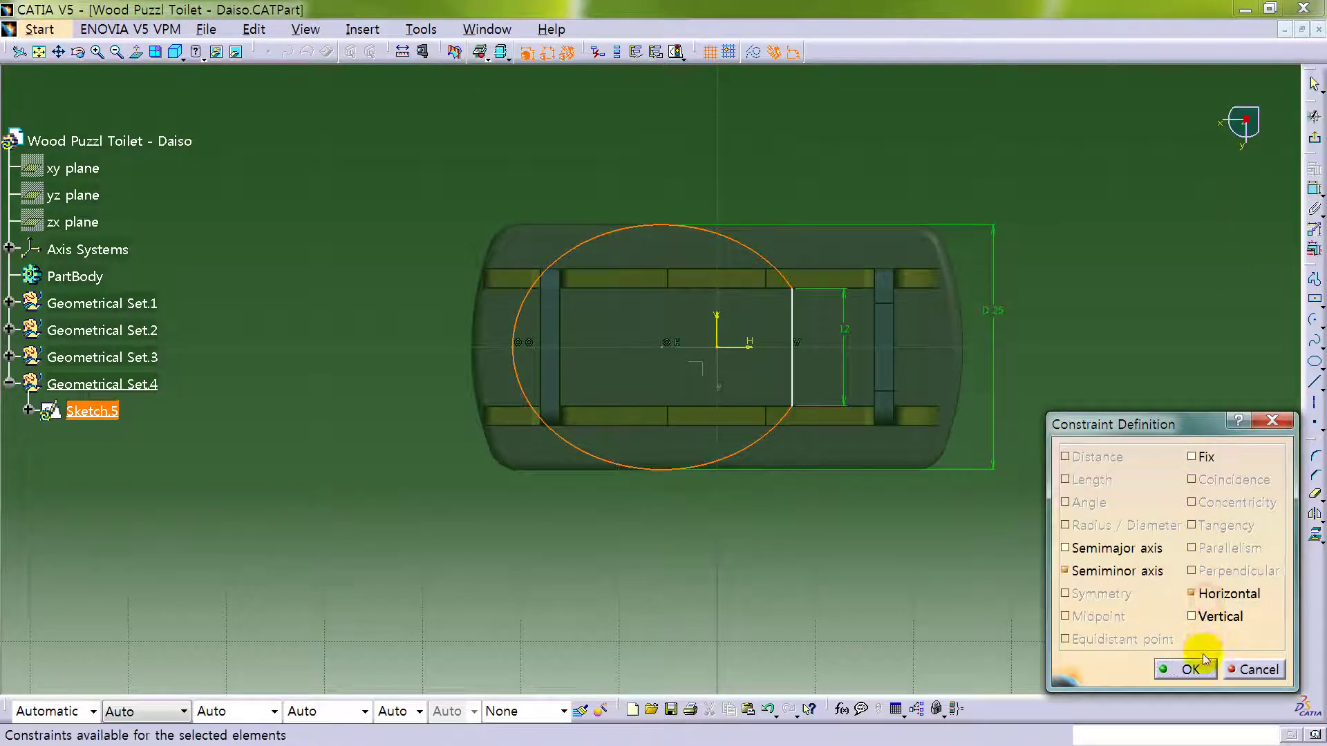
click(1190, 667)
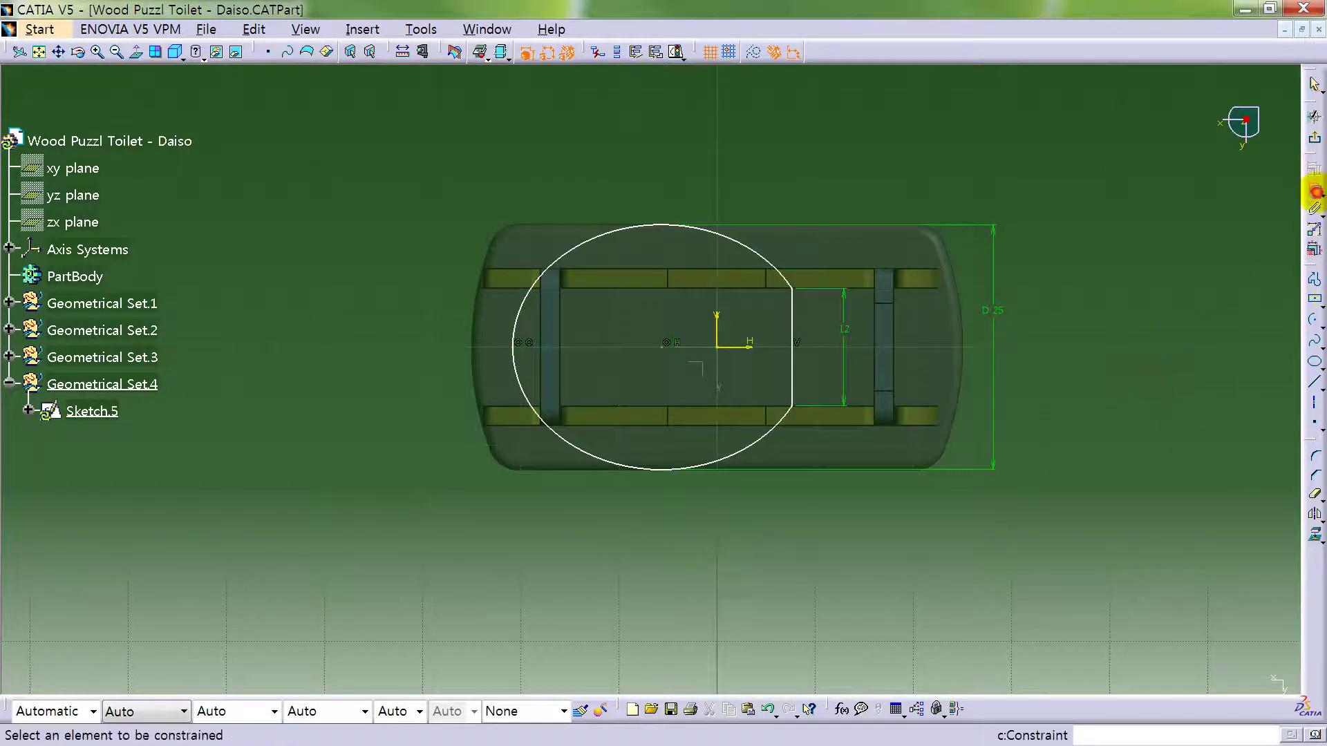
- Dimension the overall length from the ellipse's end point to the vertical line and set it to 50 mm
click(1315, 192)
click(519, 347)
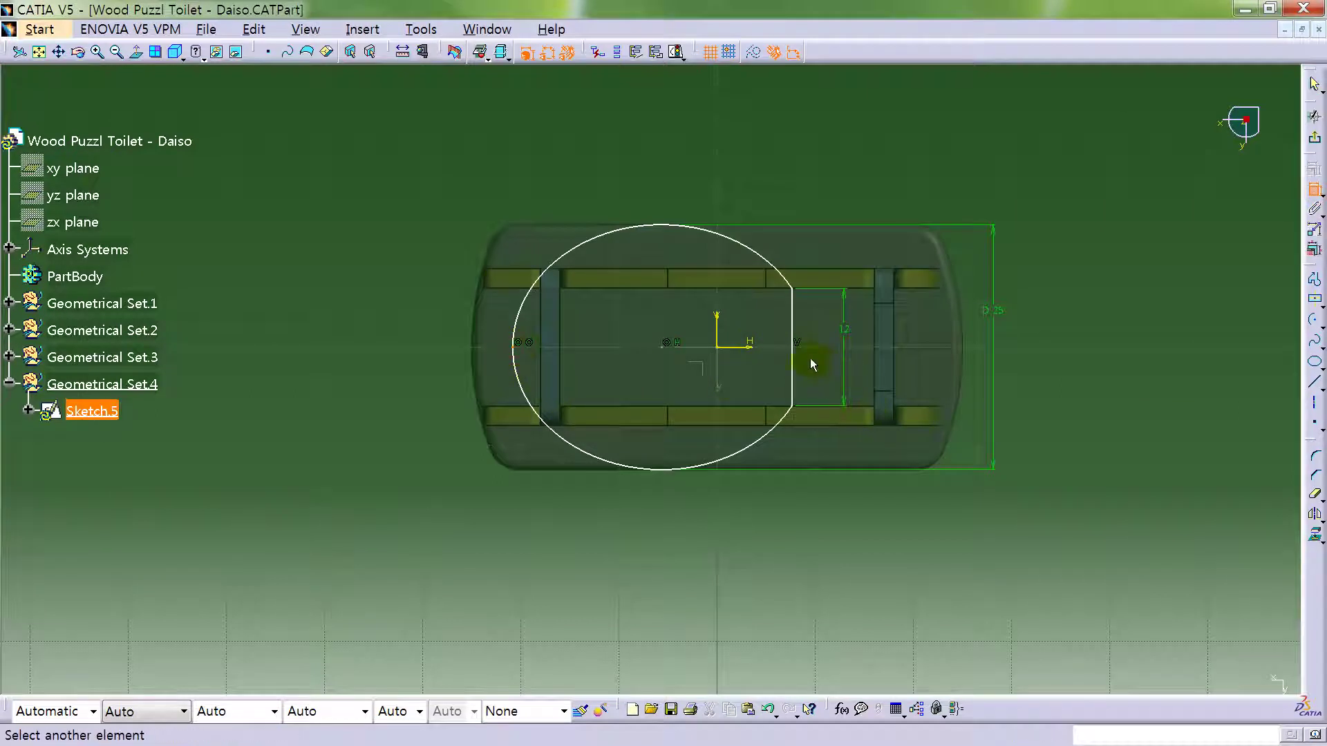
click(795, 337)
click(705, 509)
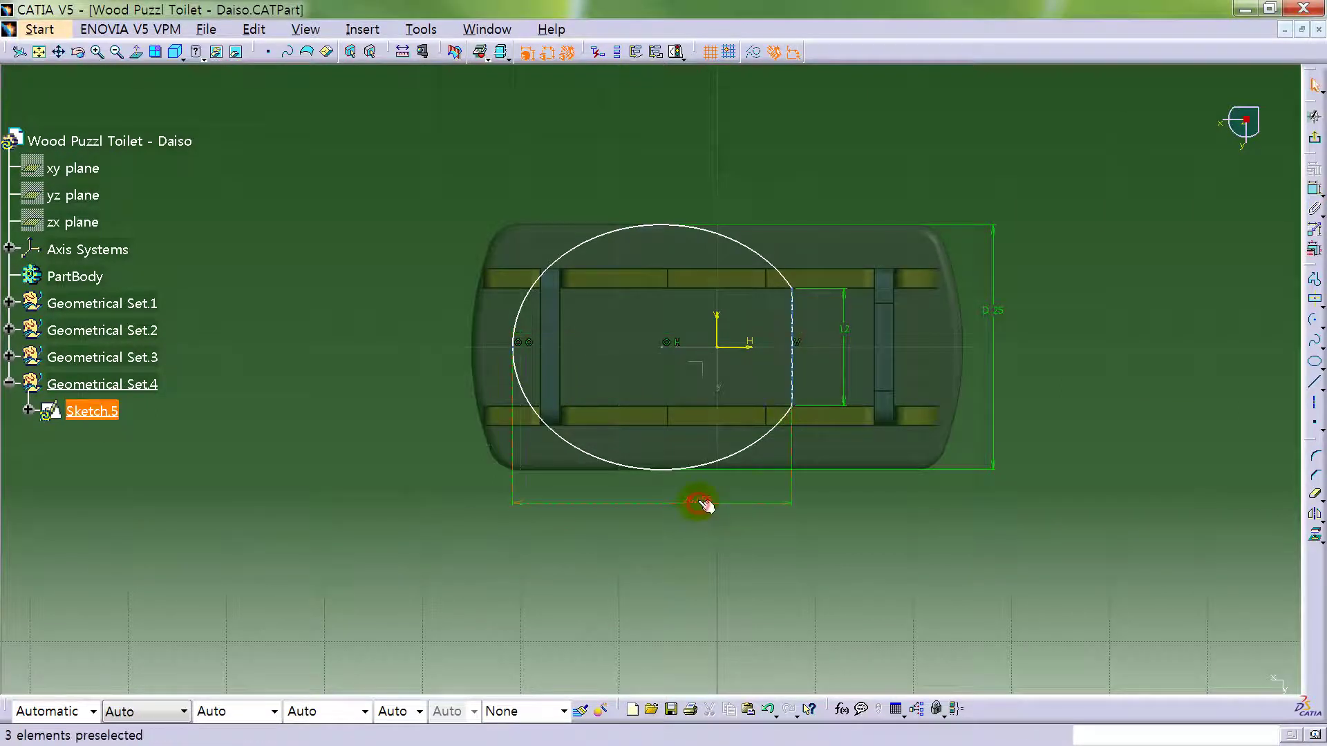
double_click(702, 507)
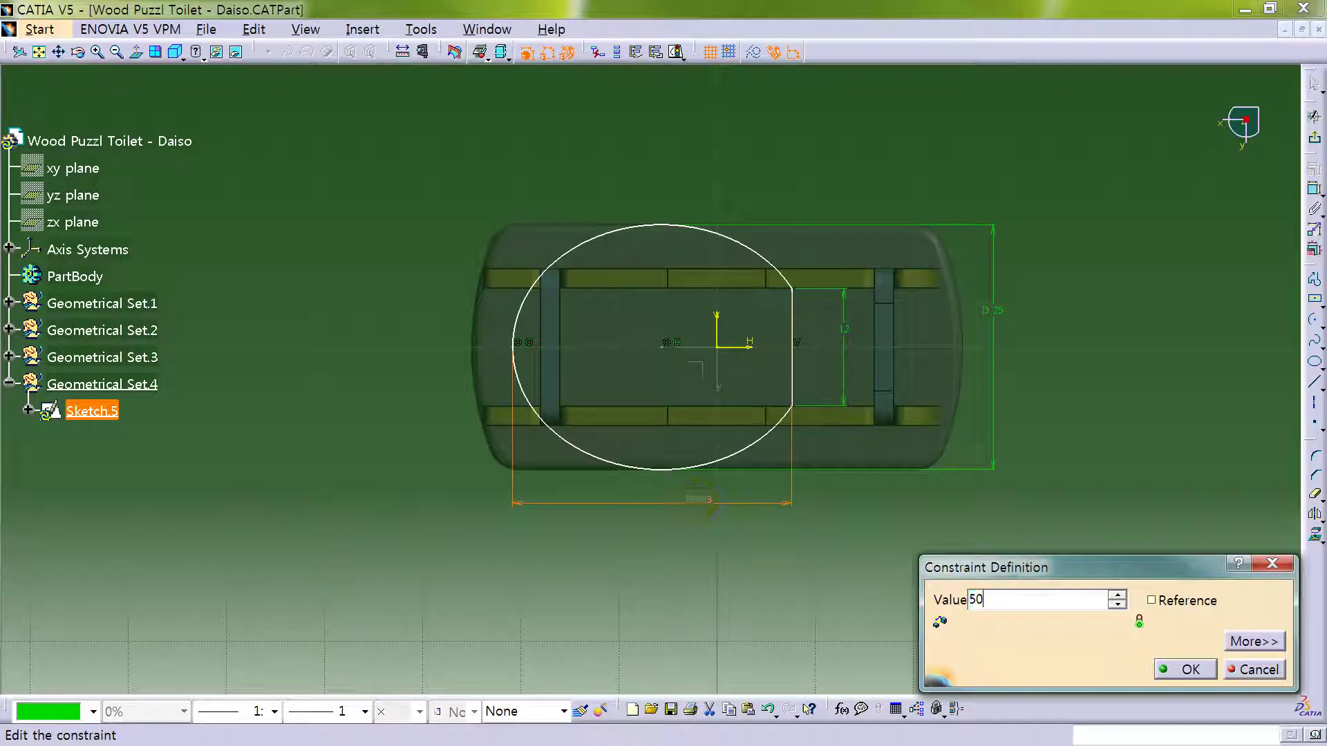
key(Return)
click(1023, 508)
- Dimension the distance from the sketch's vertical axis to the profile's vertical line and set it to 26 mm
click(1315, 189)
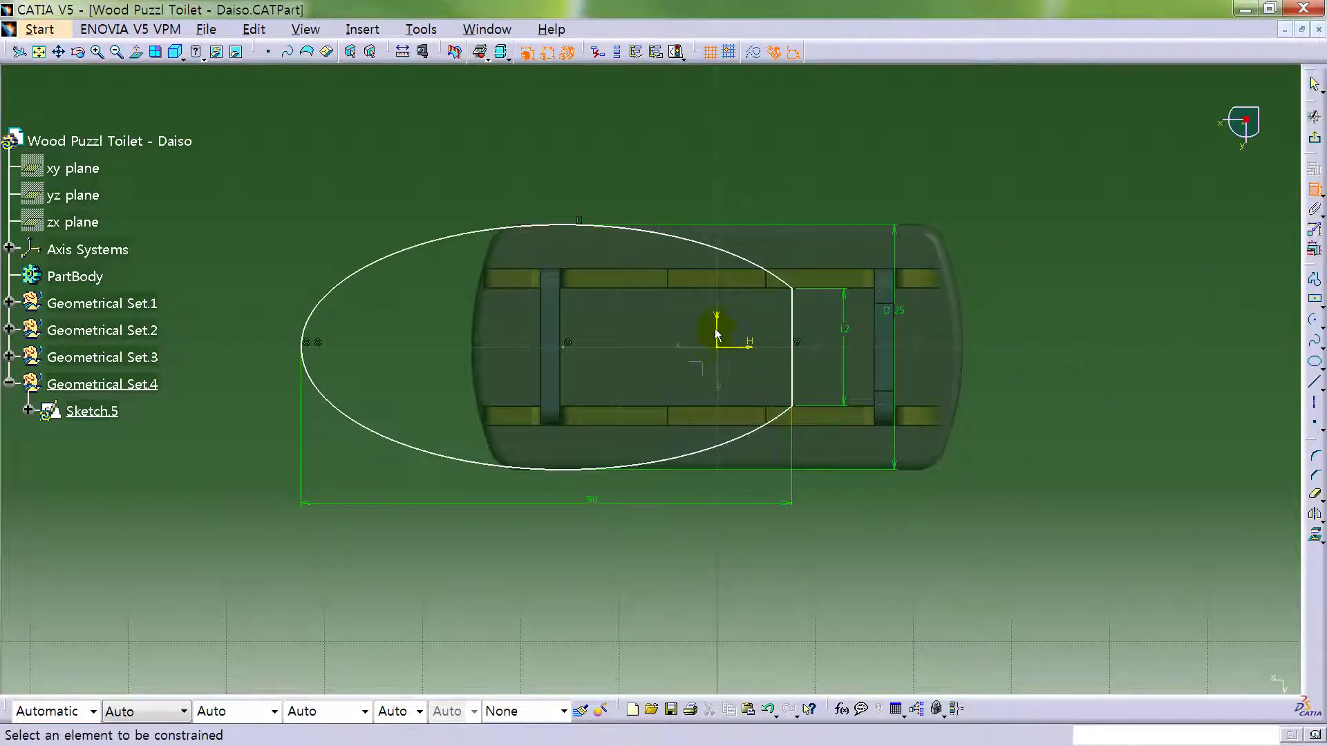
click(800, 323)
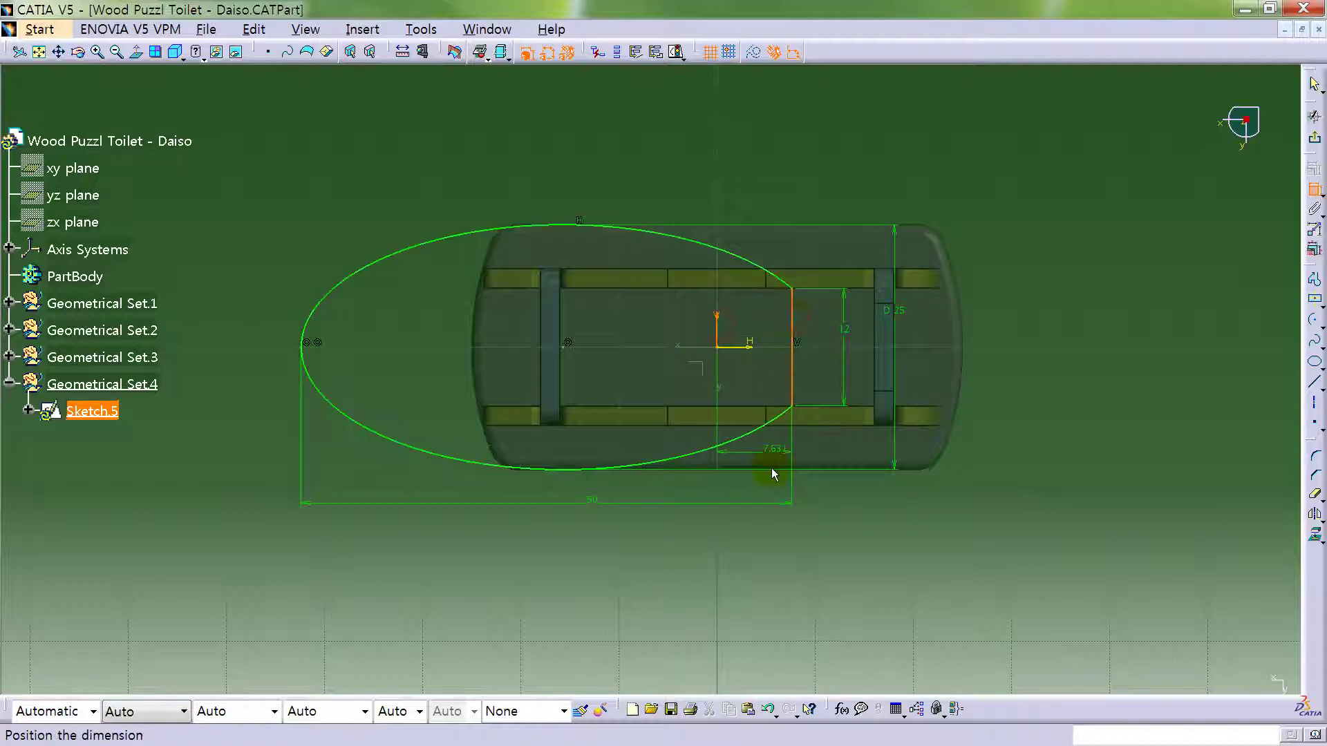
double_click(769, 485)
text(25)
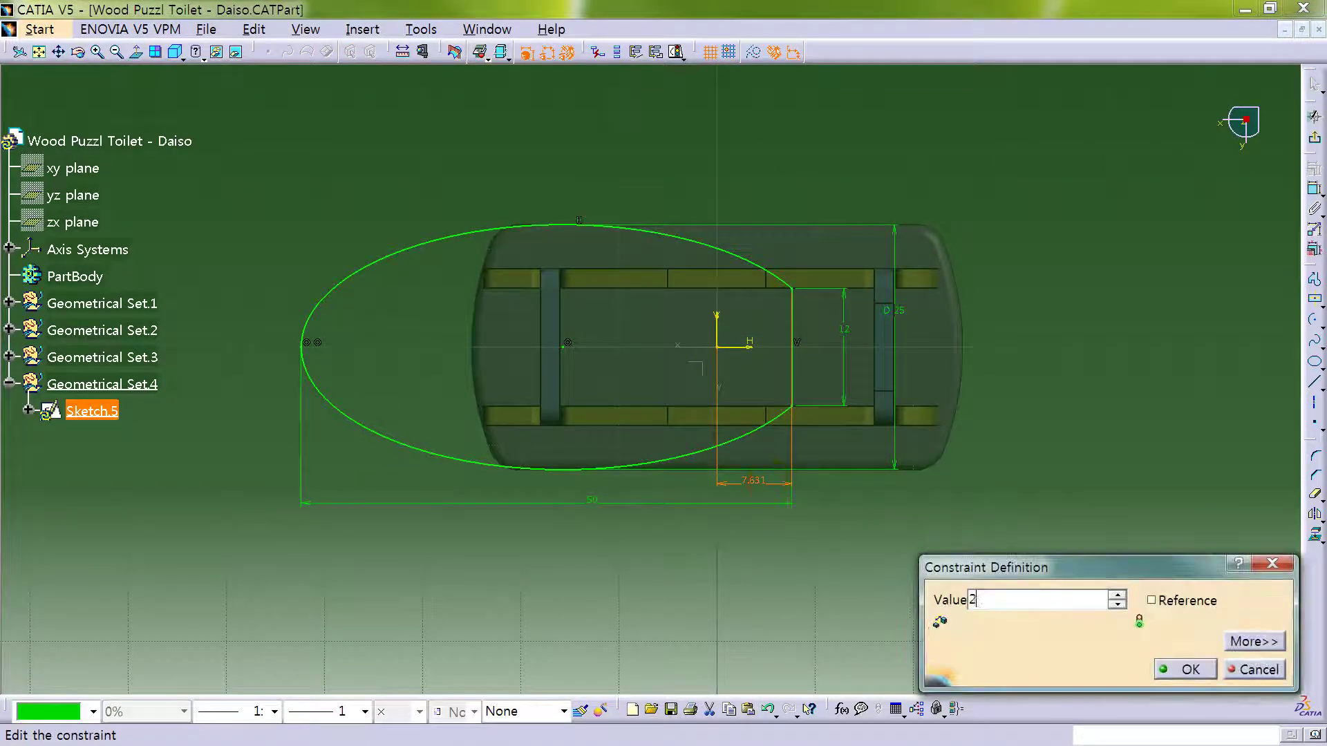
key(Return)
- Move the 50 mm and 26 mm dimensions farther below the elliptical profile
drag(926, 501, 929, 545)
drag(955, 487, 938, 522)
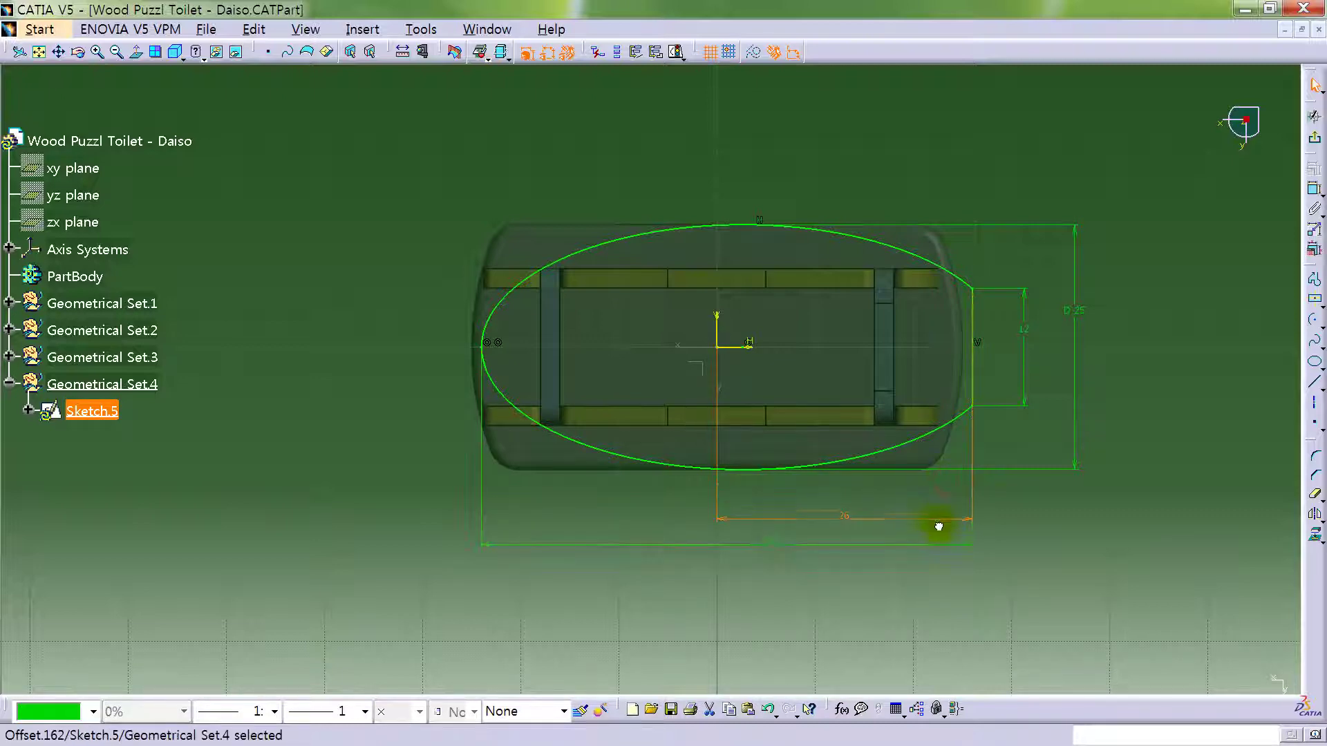
click(1046, 512)
- Draw a small circle inside the profile, centred on the horizontal axis about 9.5 mm left of the origin
middle_drag(1068, 523, 1124, 512)
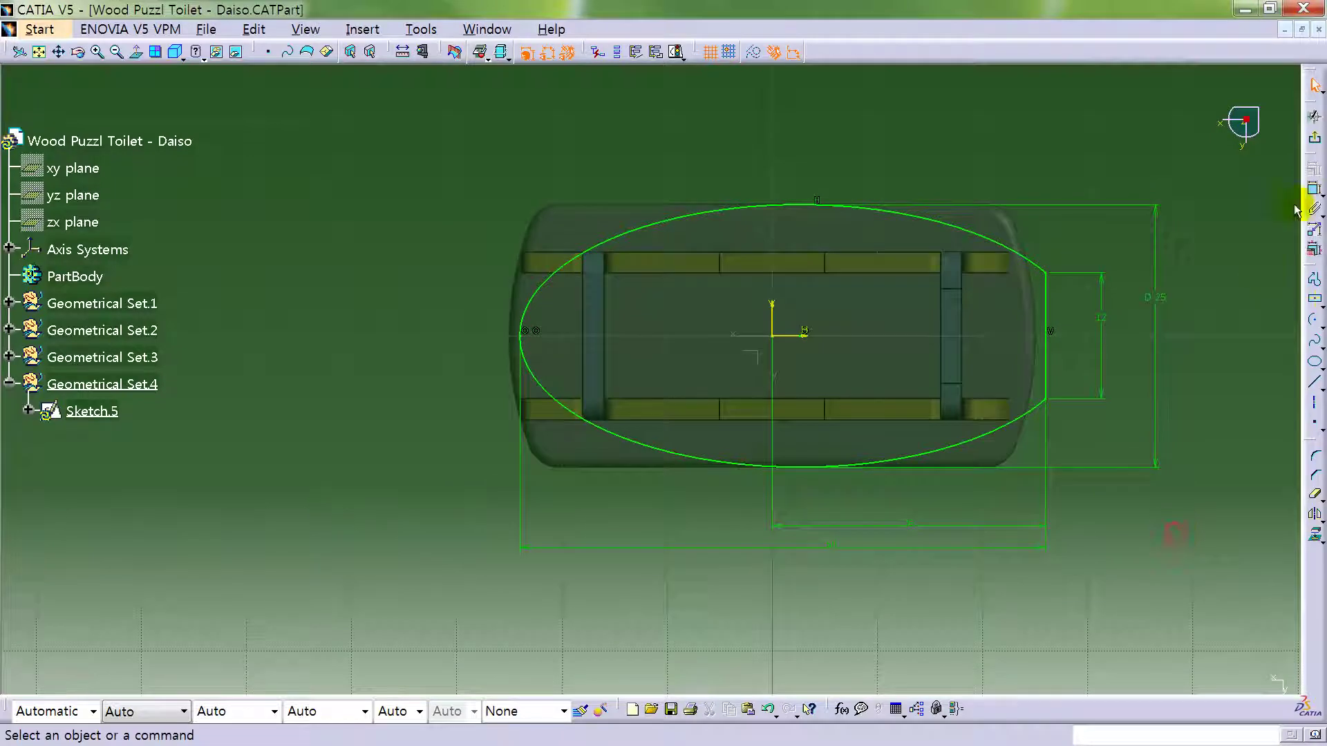
click(1315, 320)
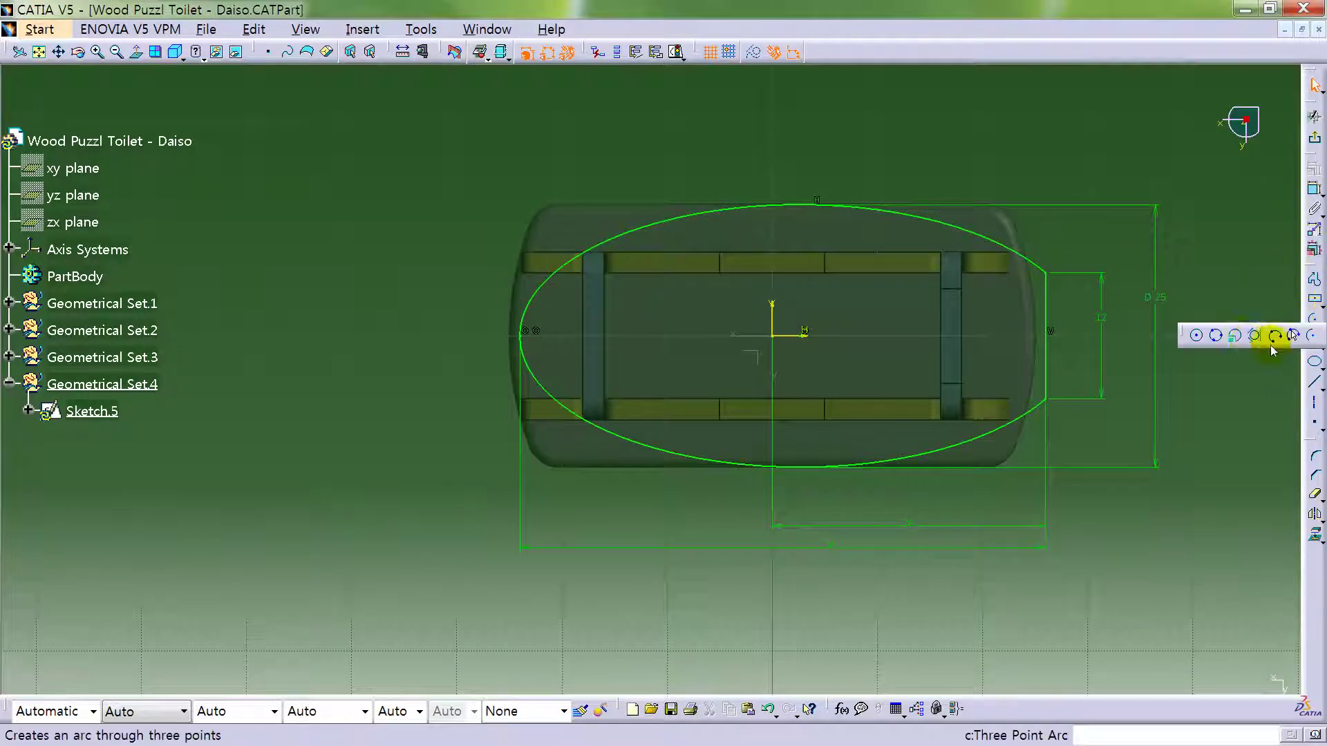
click(1189, 340)
click(676, 332)
click(688, 312)
- Dimension the circle's diameter and set it to 5 mm
click(1315, 168)
click(669, 312)
click(660, 167)
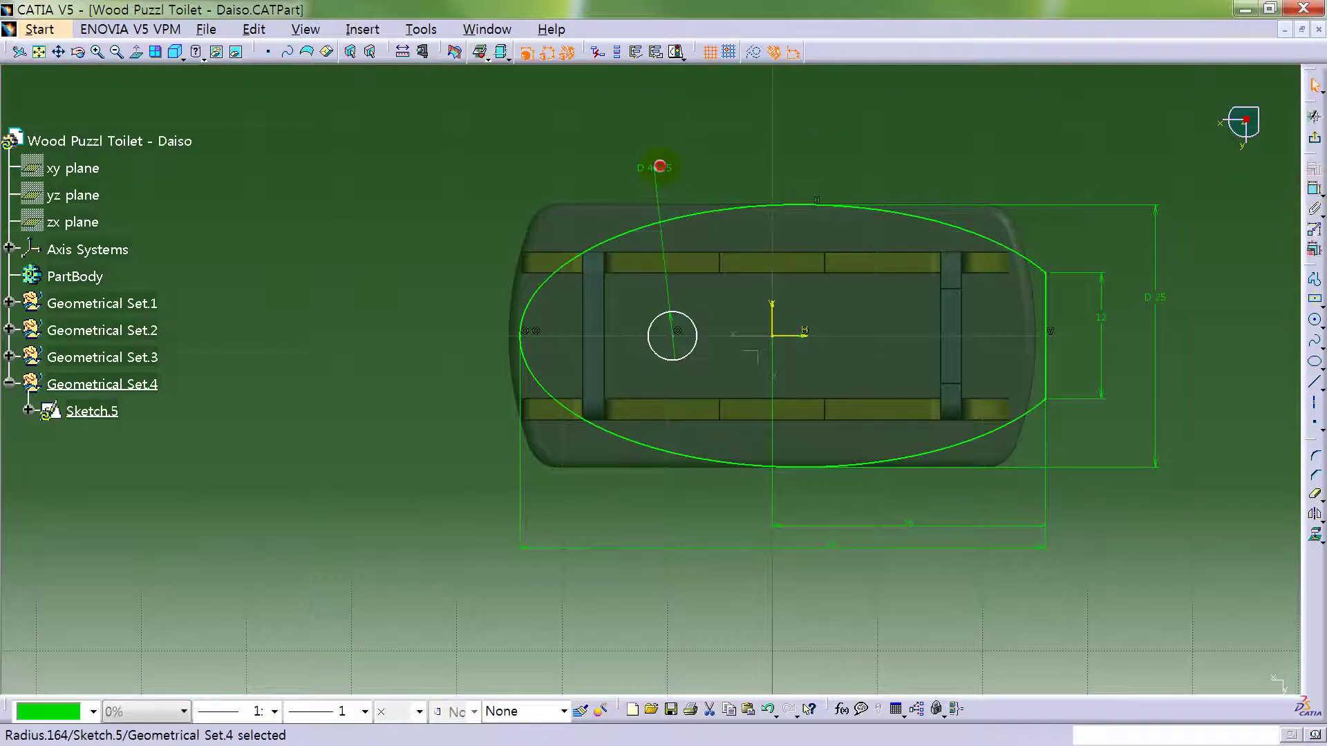
double_click(660, 166)
text(5)
key(Return)
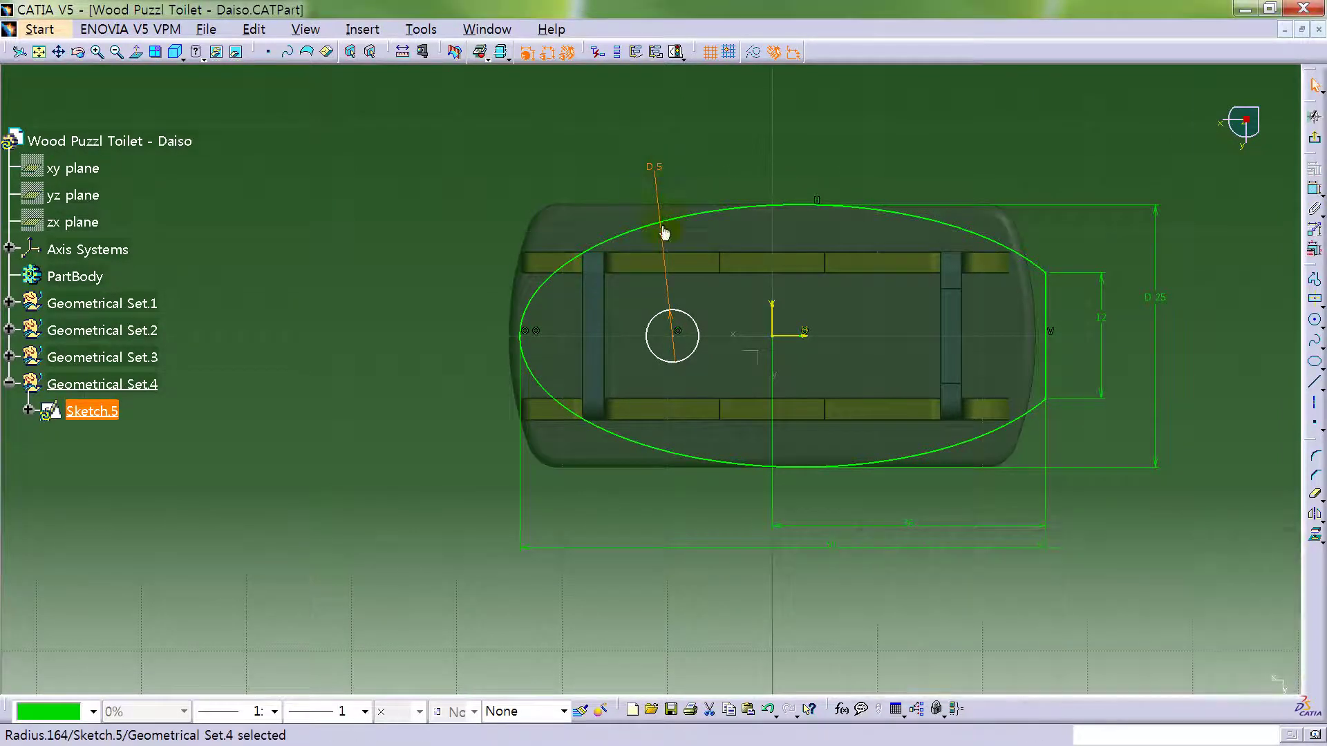
- Dimension the distance between the circle's centre and the vertical axis and set it to 4 mm
click(677, 333)
click(1307, 190)
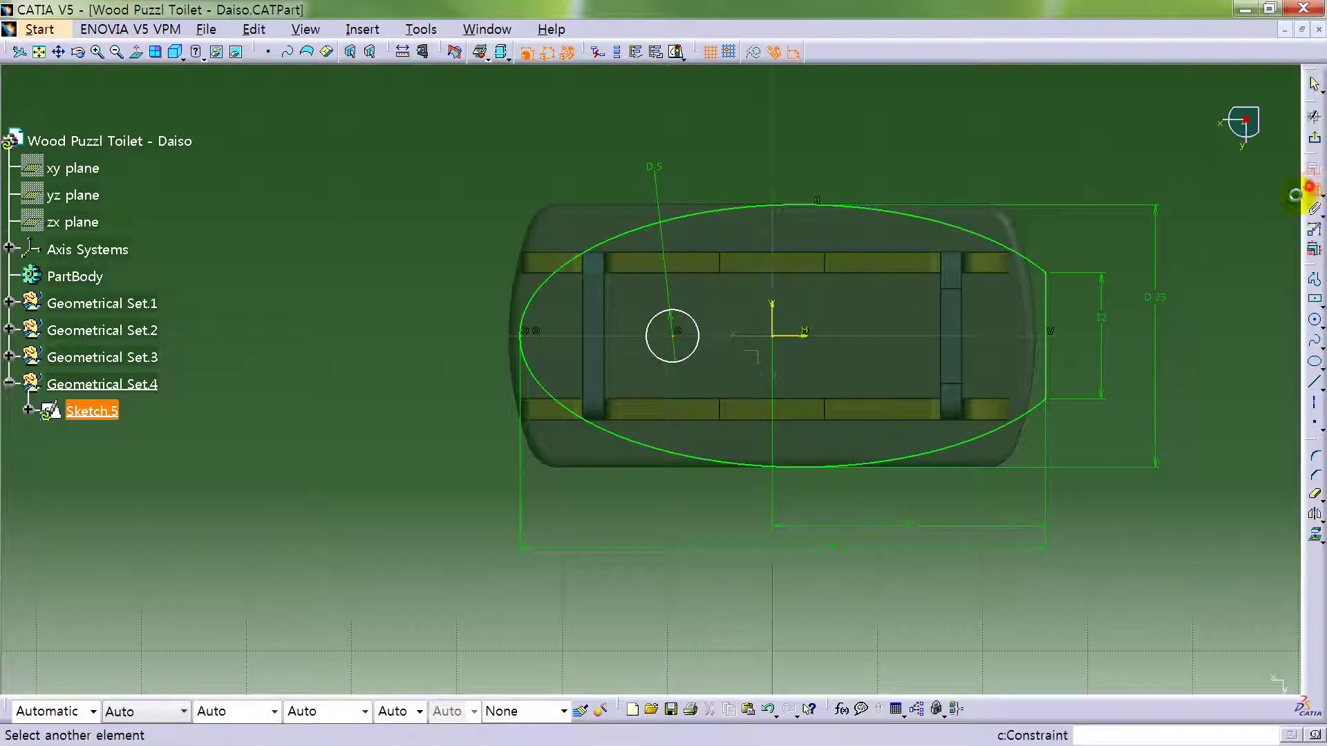
click(774, 304)
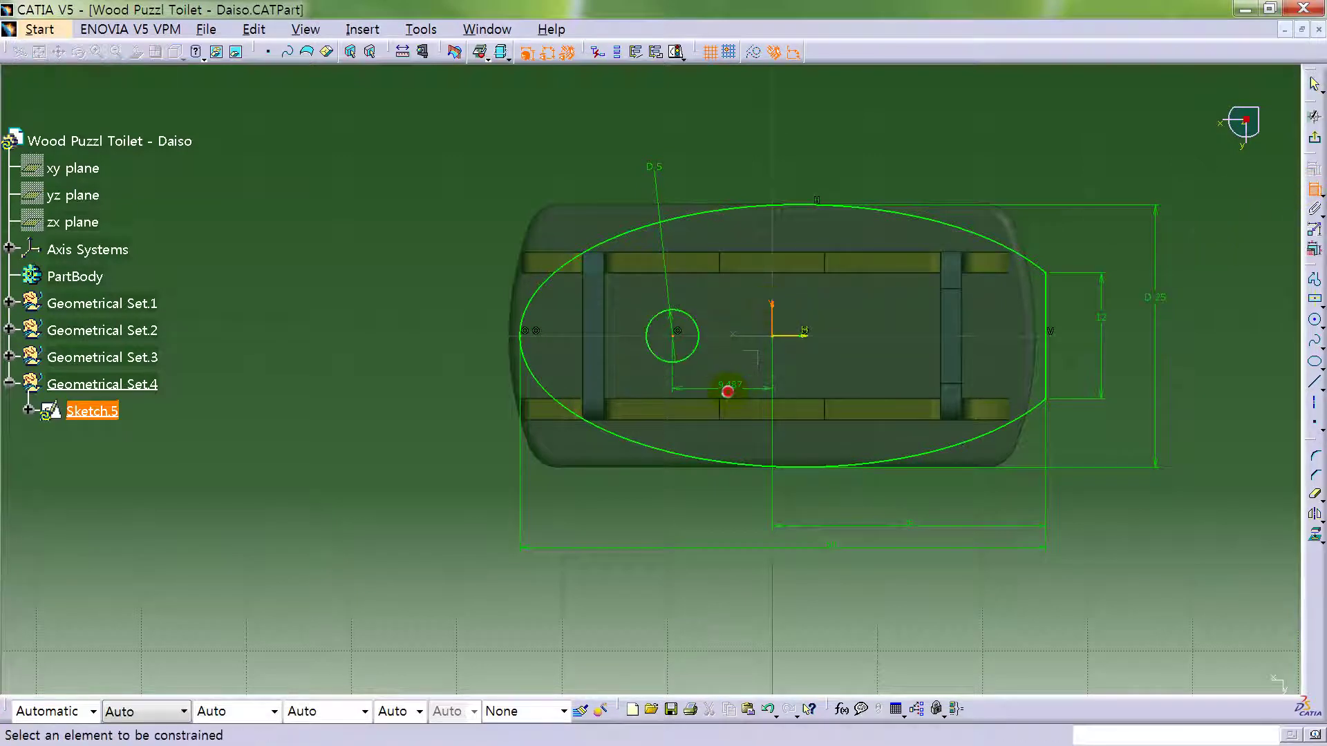
double_click(738, 392)
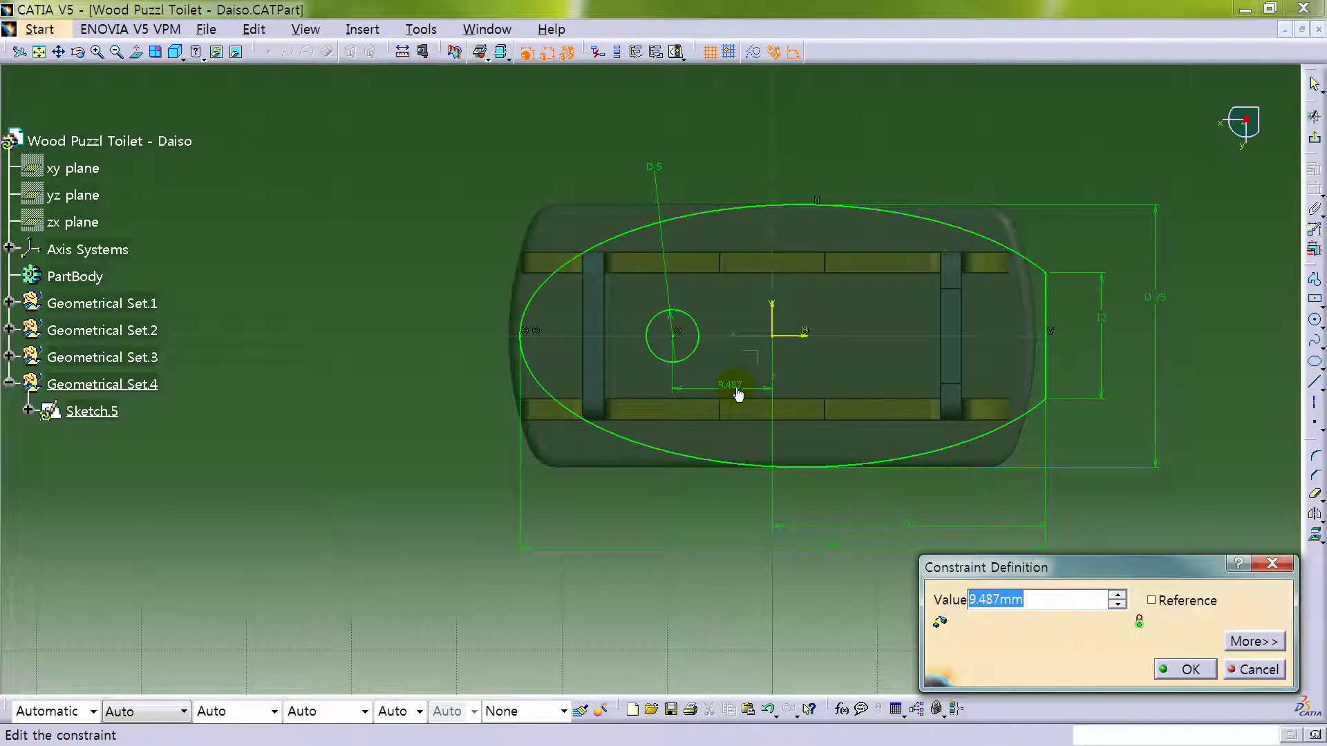
key(Return)
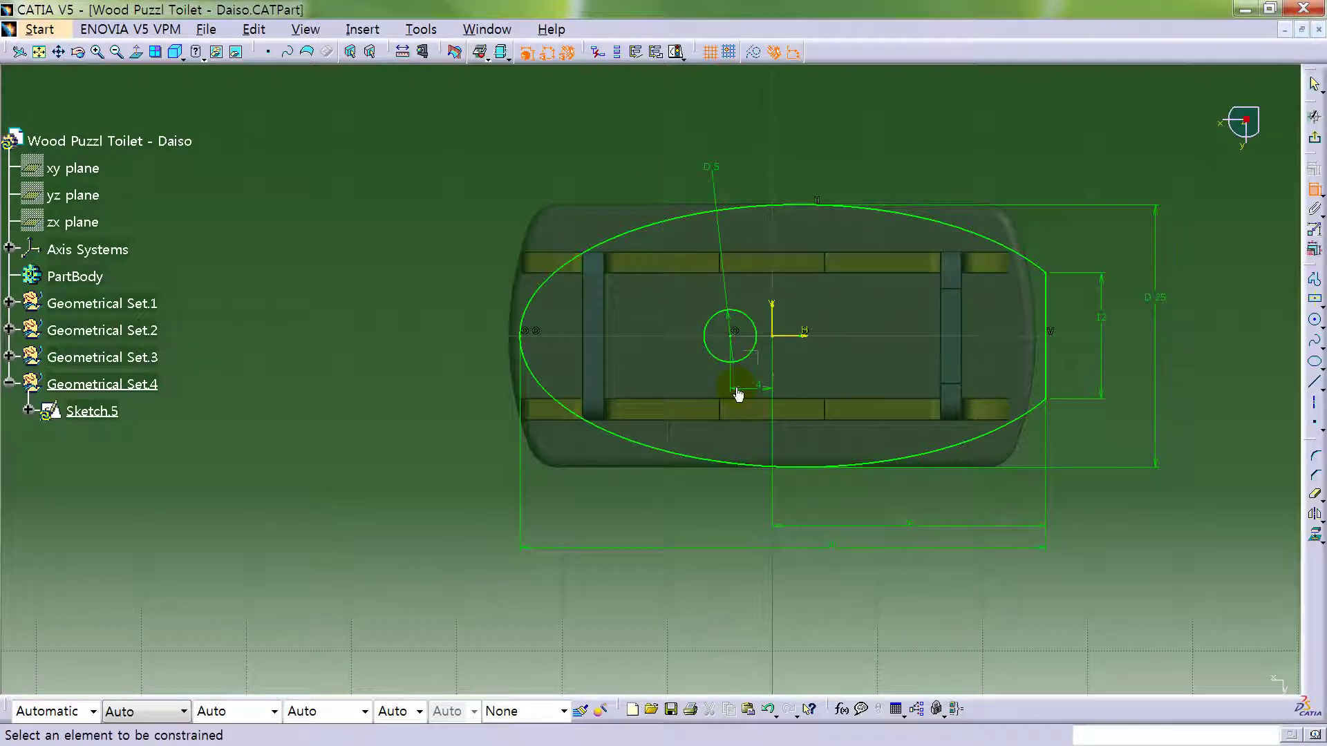
click(1315, 191)
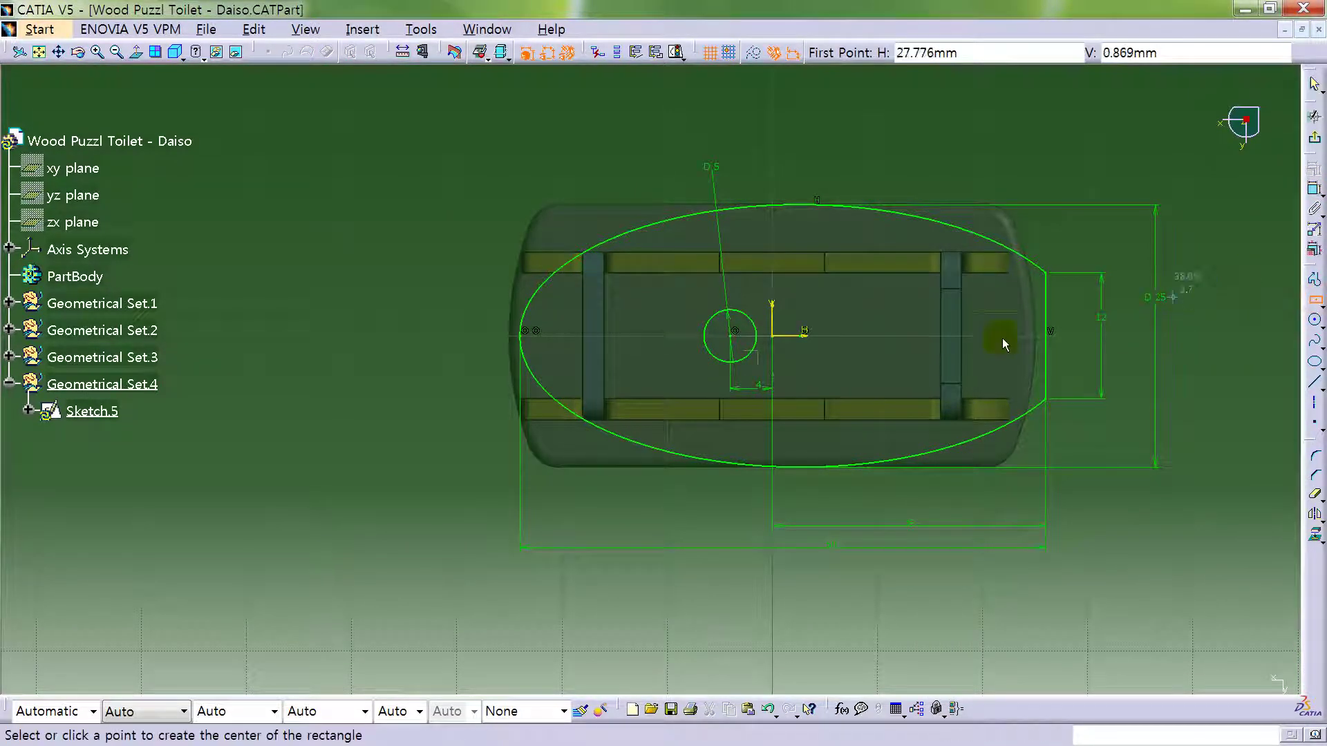
click(775, 244)
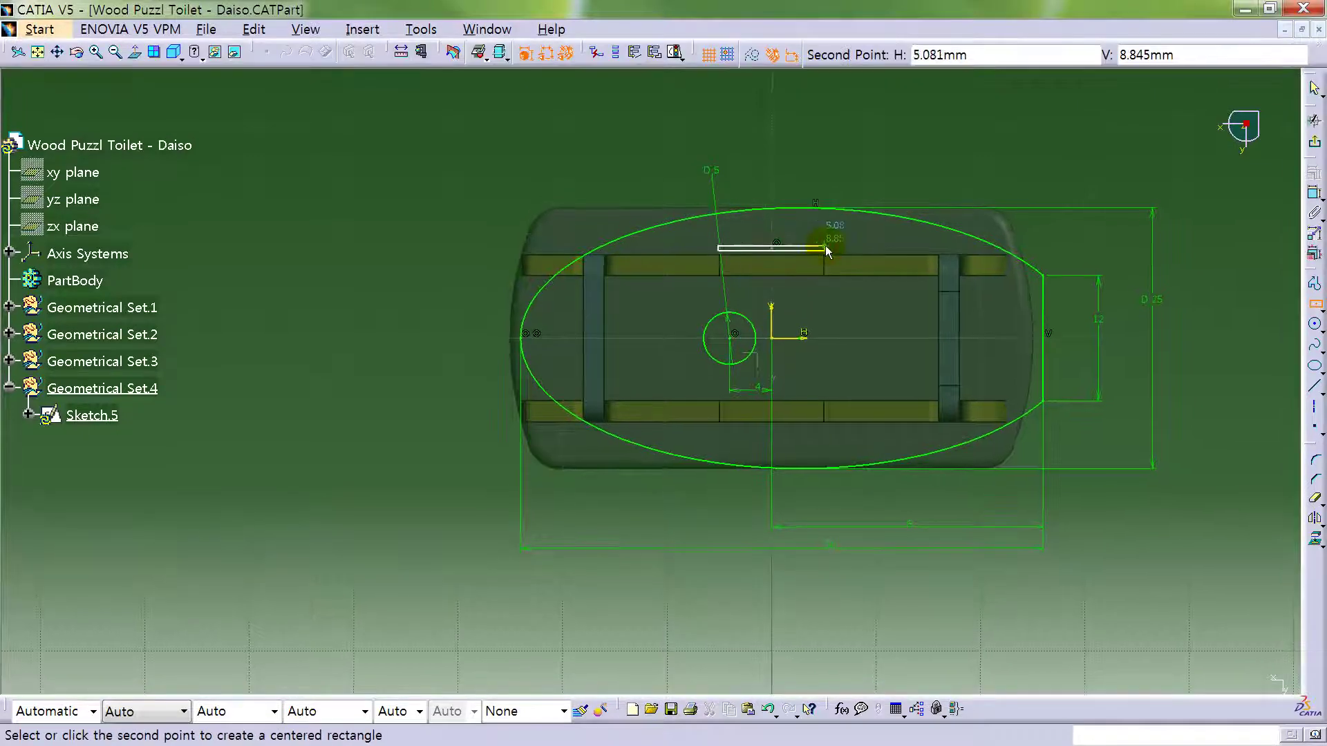
click(823, 264)
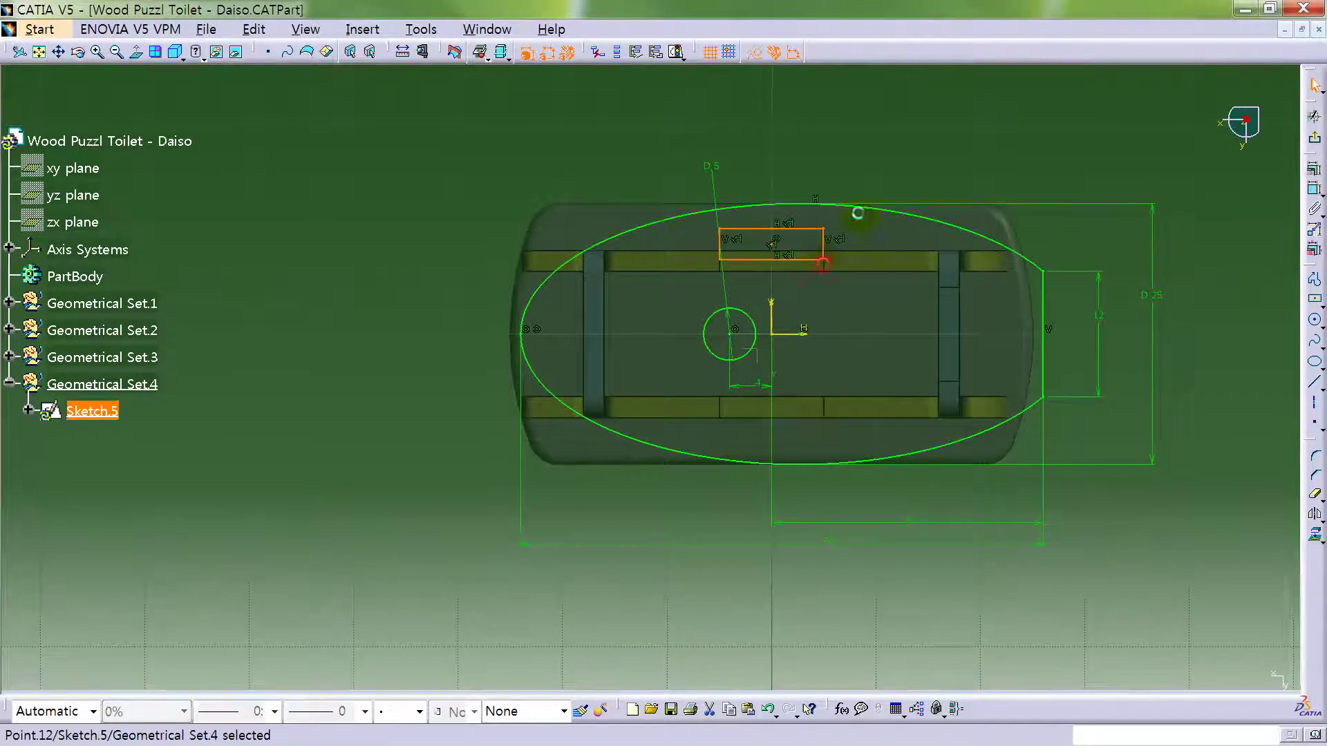
click(1314, 191)
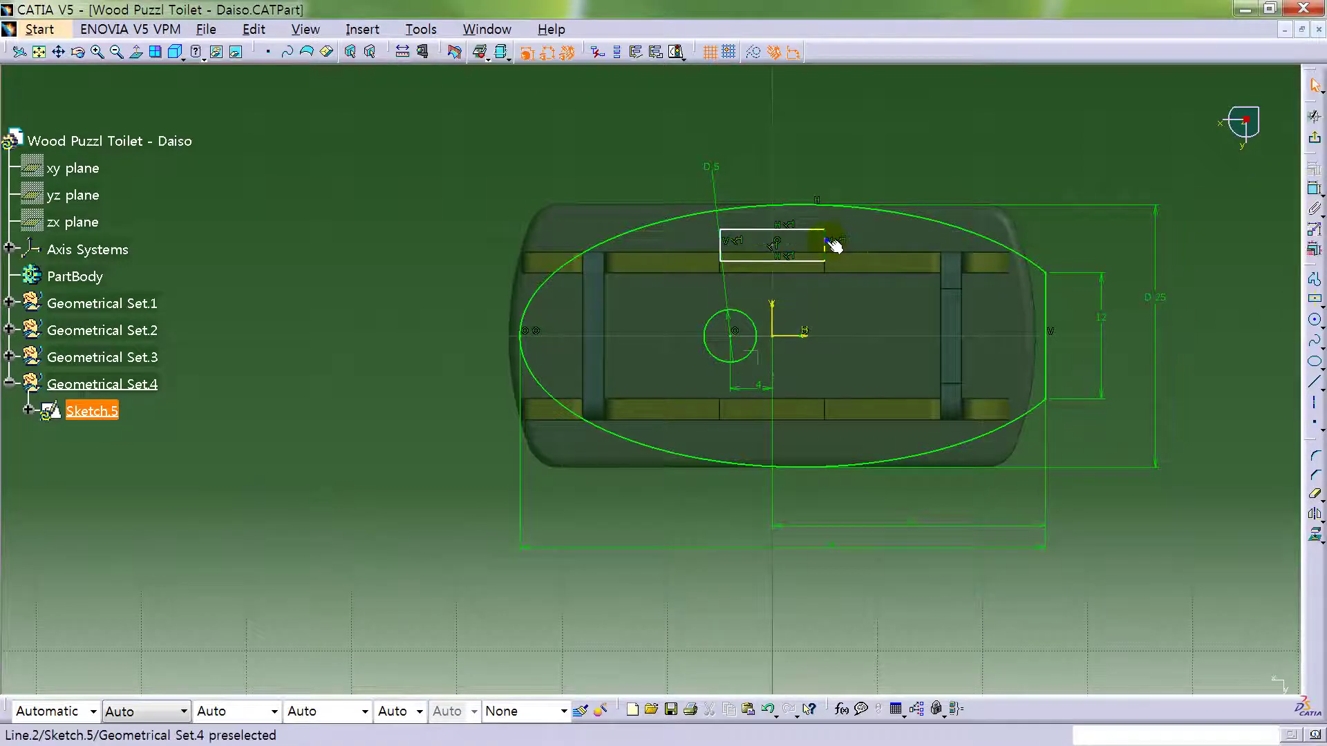
right_click(831, 242)
mouse_move(993, 459)
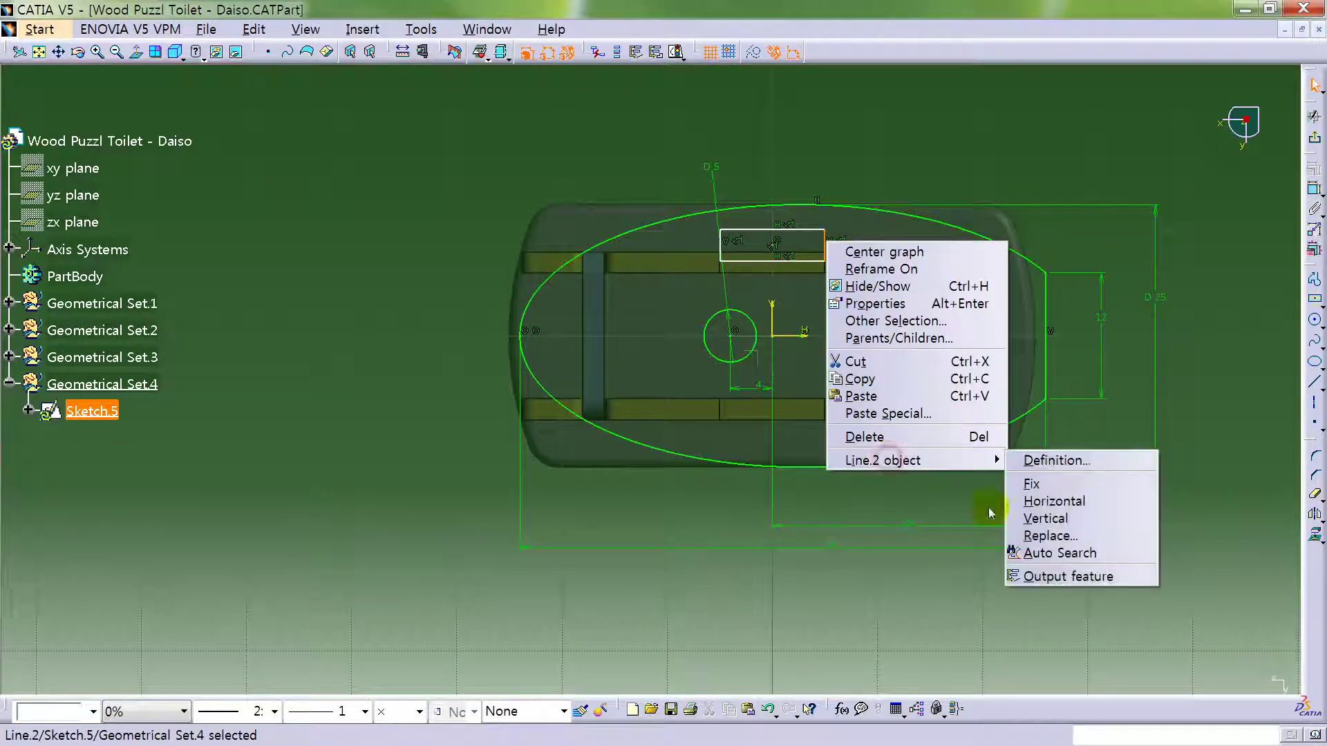
click(1042, 553)
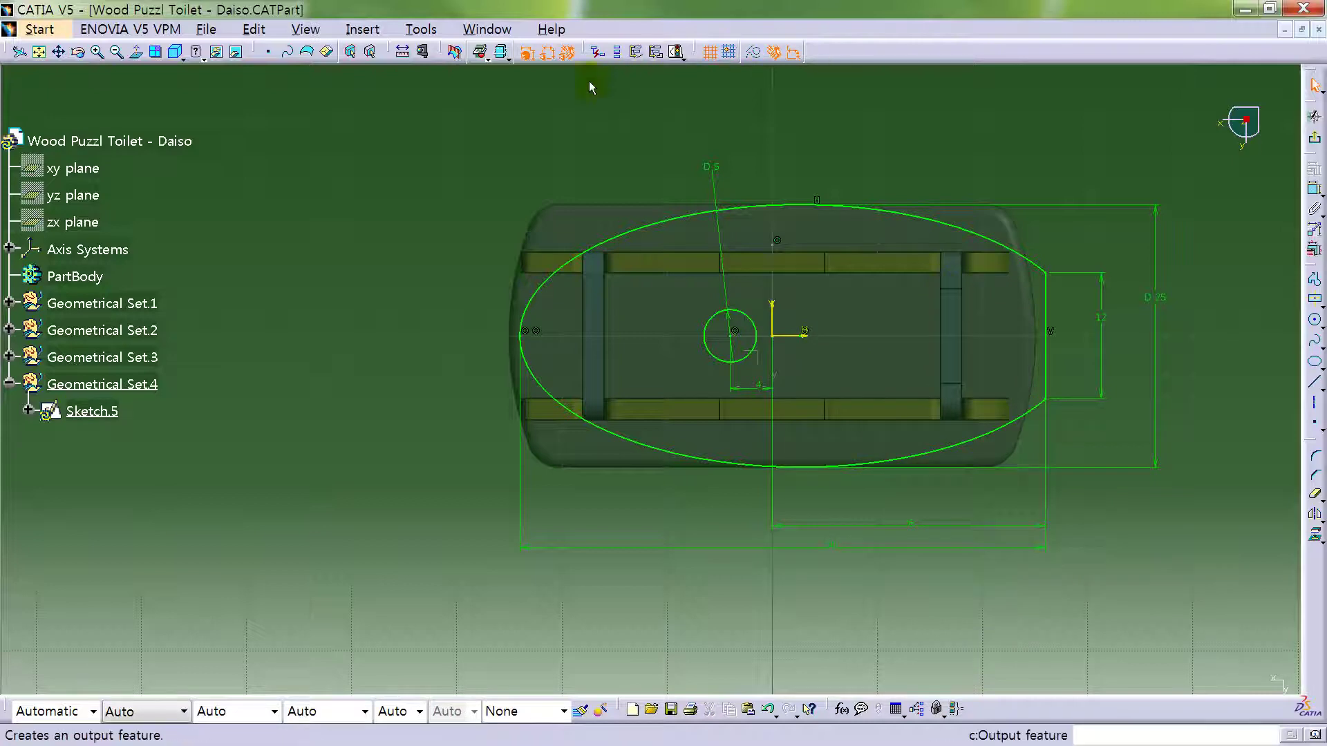
- Restore the normal 3D background and project the four top edges of the upper side panel's central tab onto the sketch
click(502, 54)
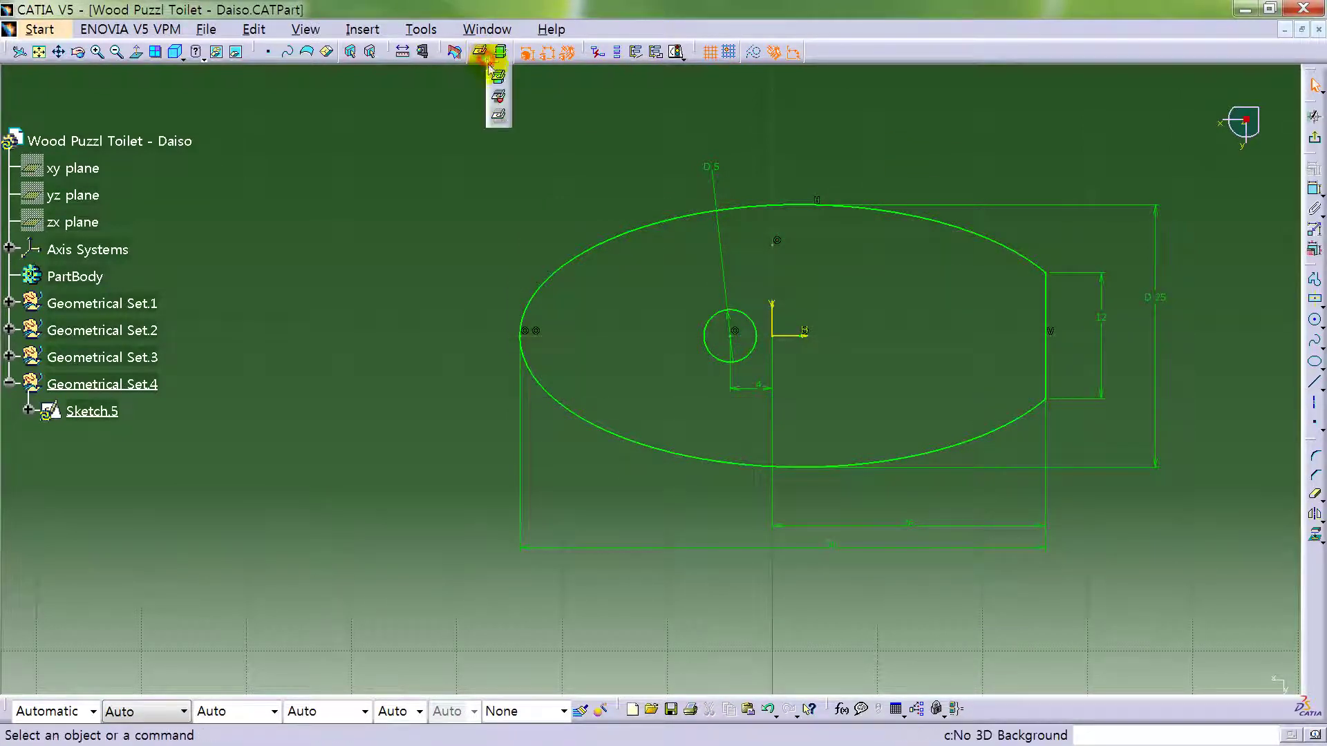
click(499, 76)
mouse_move(829, 190)
middle_down()
mouse_move(912, 133)
mouse_move(800, 334)
middle_up()
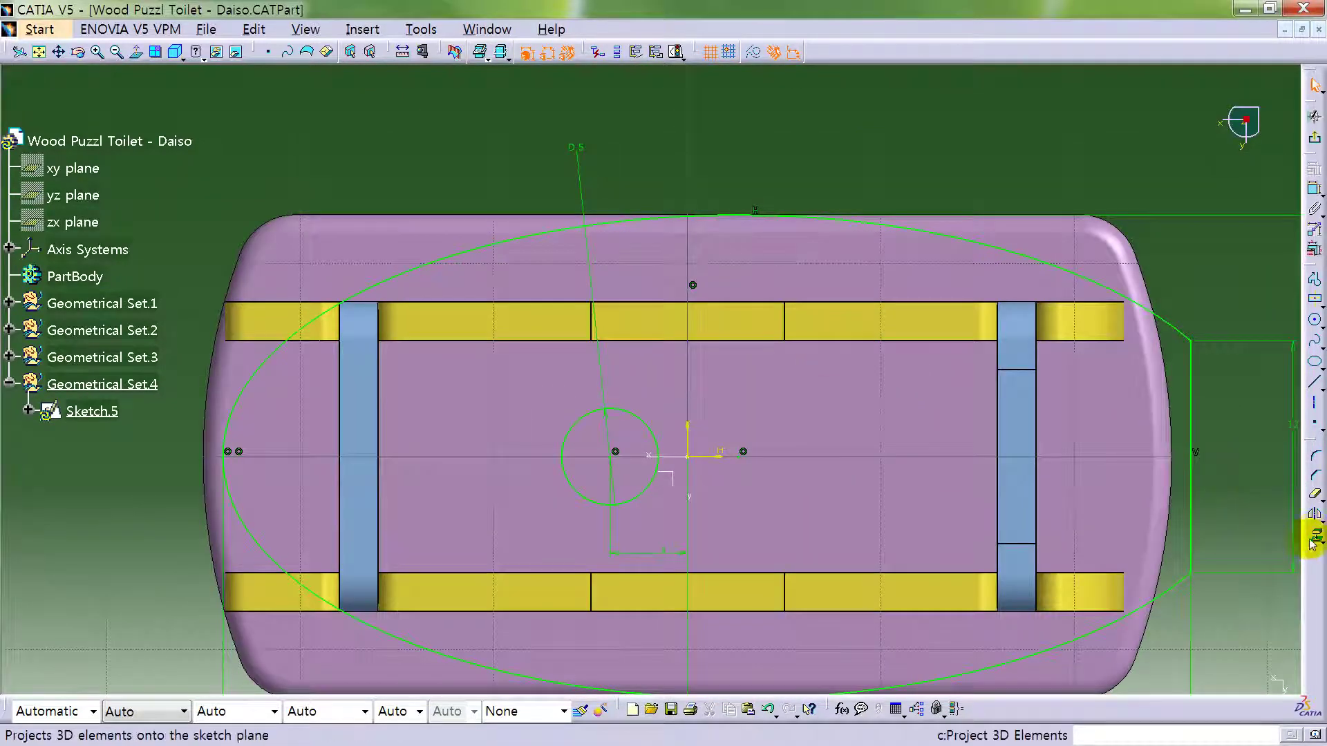
click(785, 319)
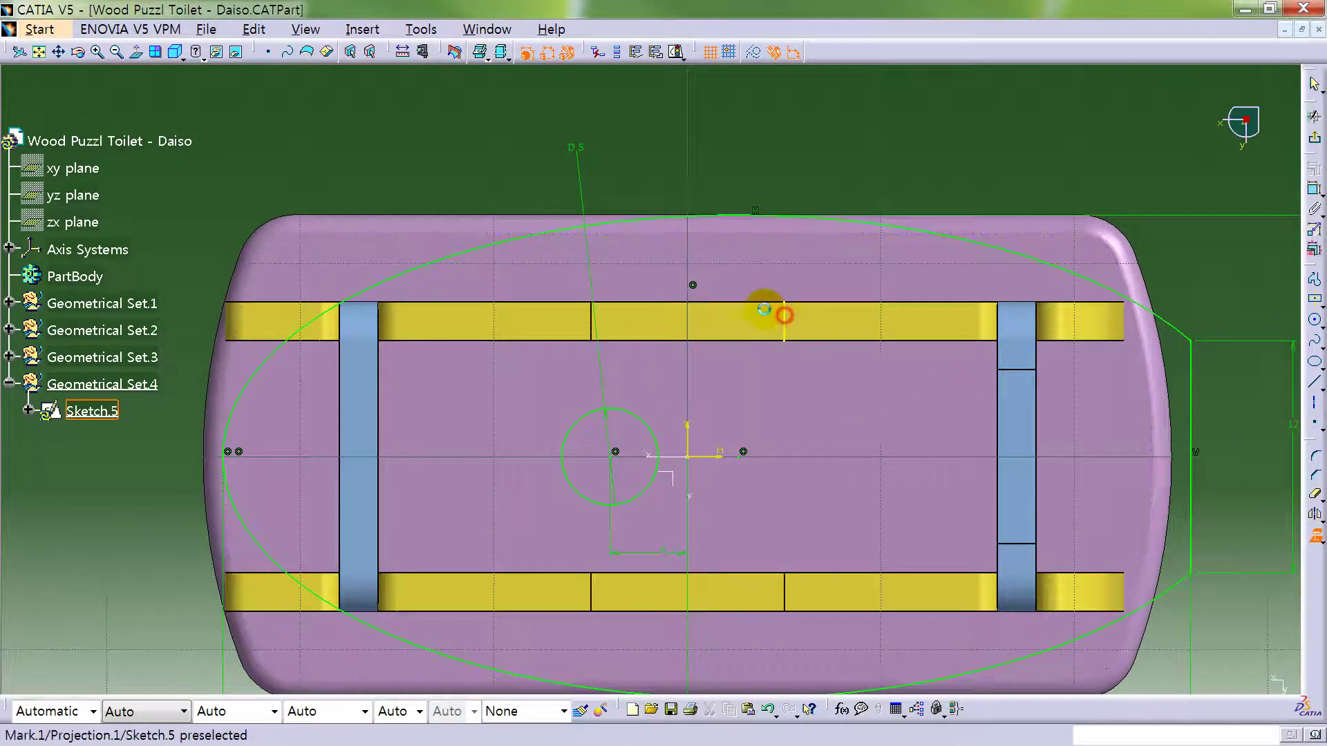
click(752, 309)
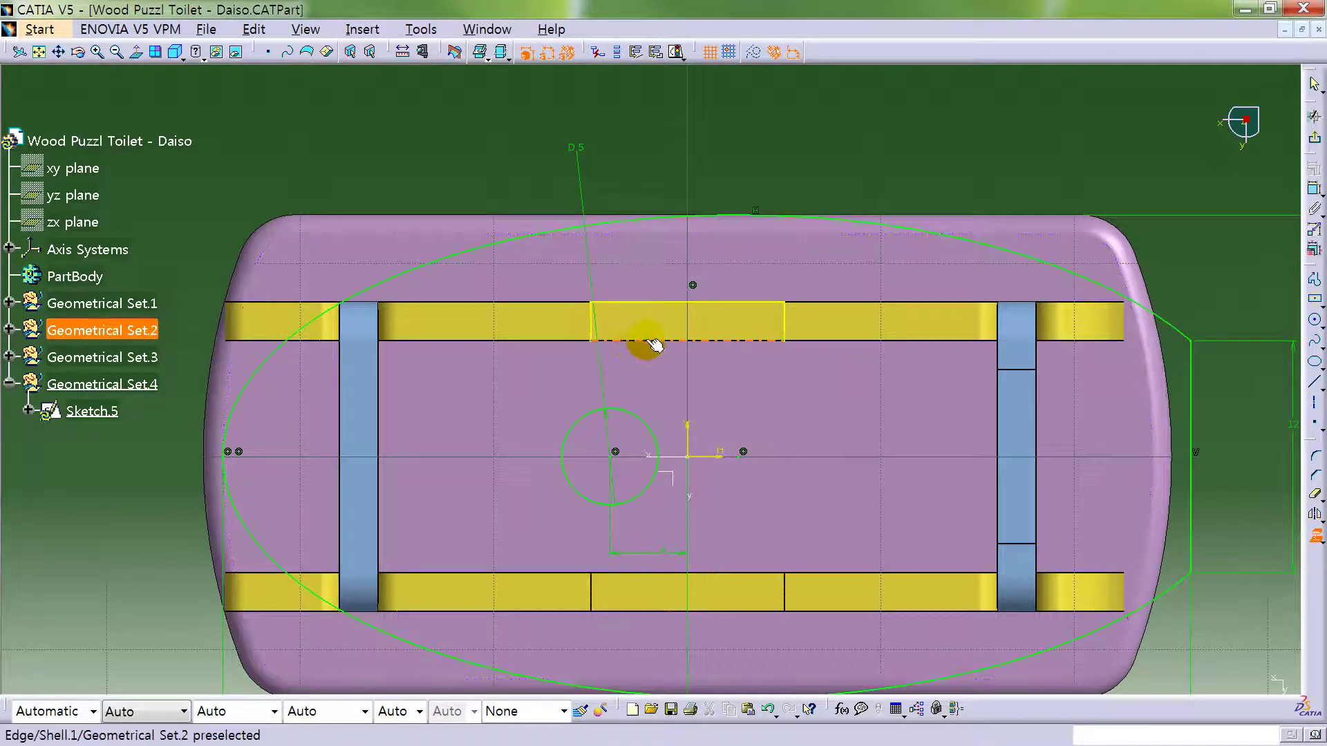
click(1313, 532)
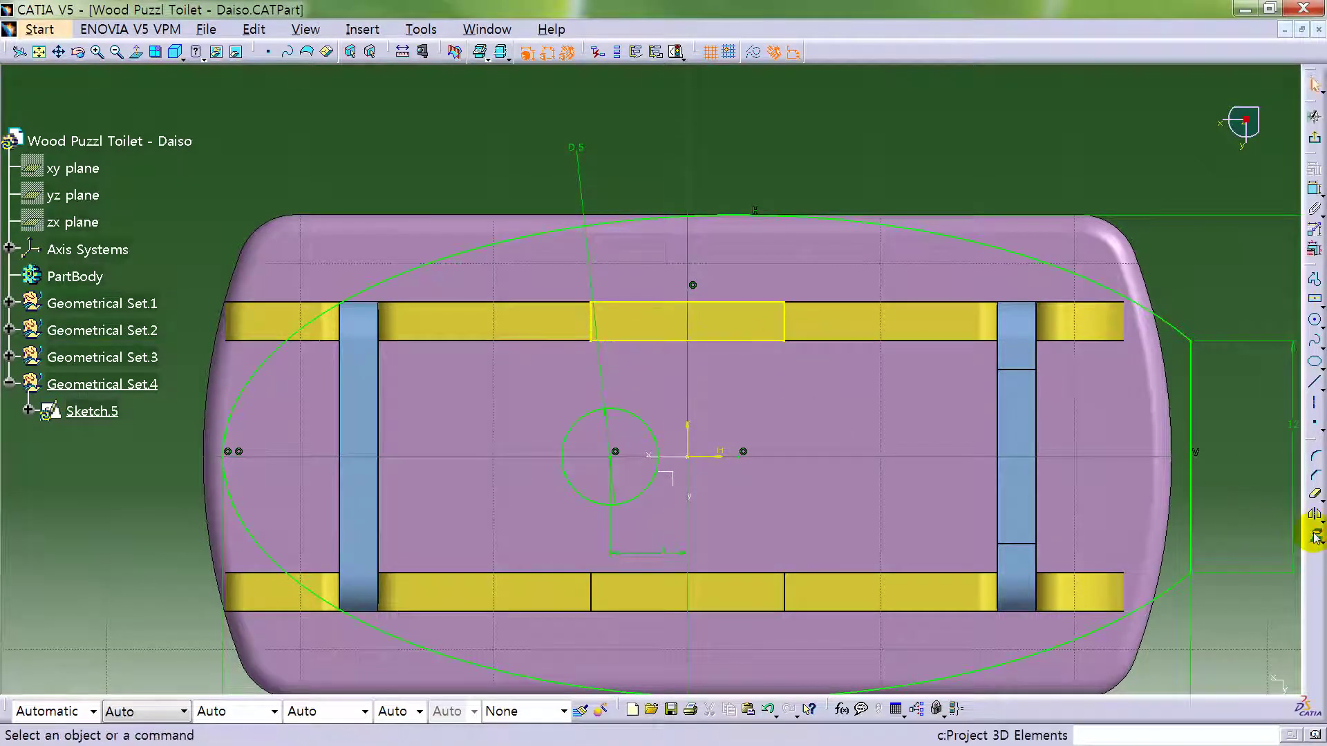
- Select the whole projected tab rectangle with Auto Search and mirror it about the horizontal axis
right_click(790, 323)
mouse_move(839, 537)
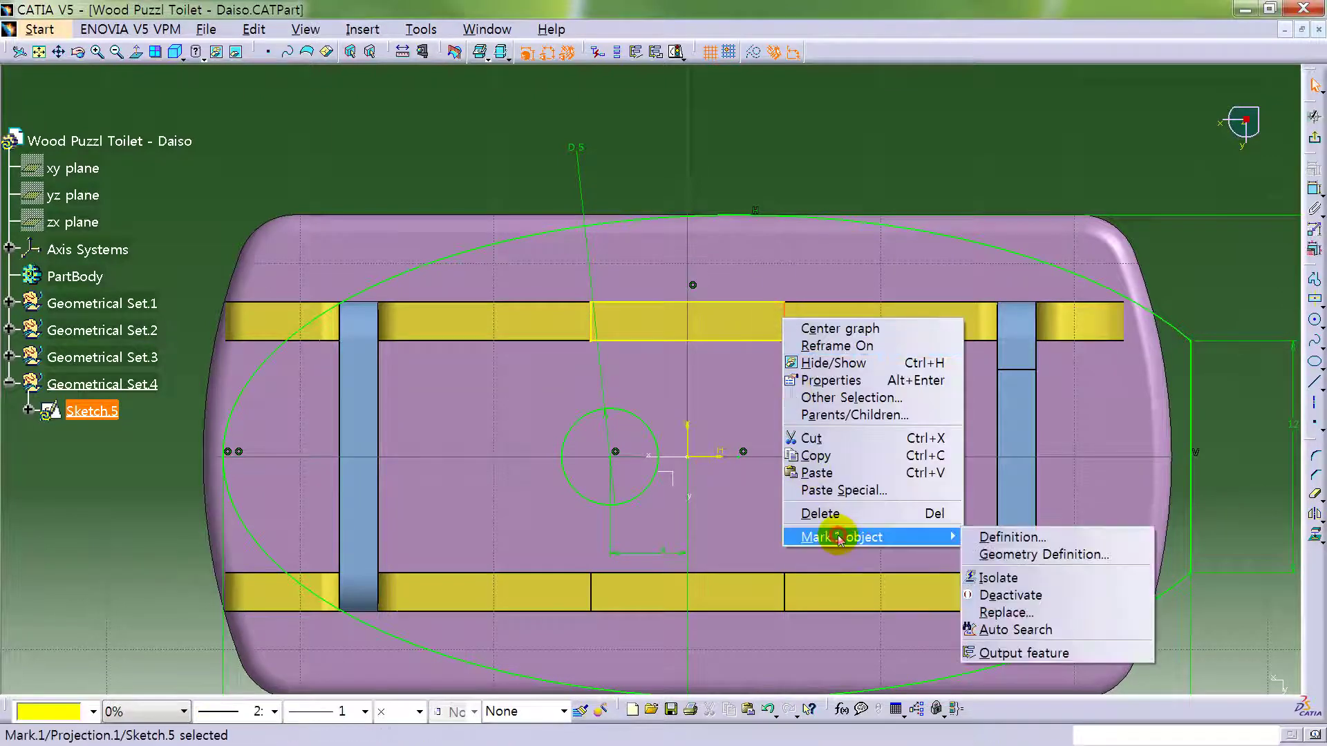
click(1067, 630)
click(1313, 534)
click(1315, 518)
click(720, 453)
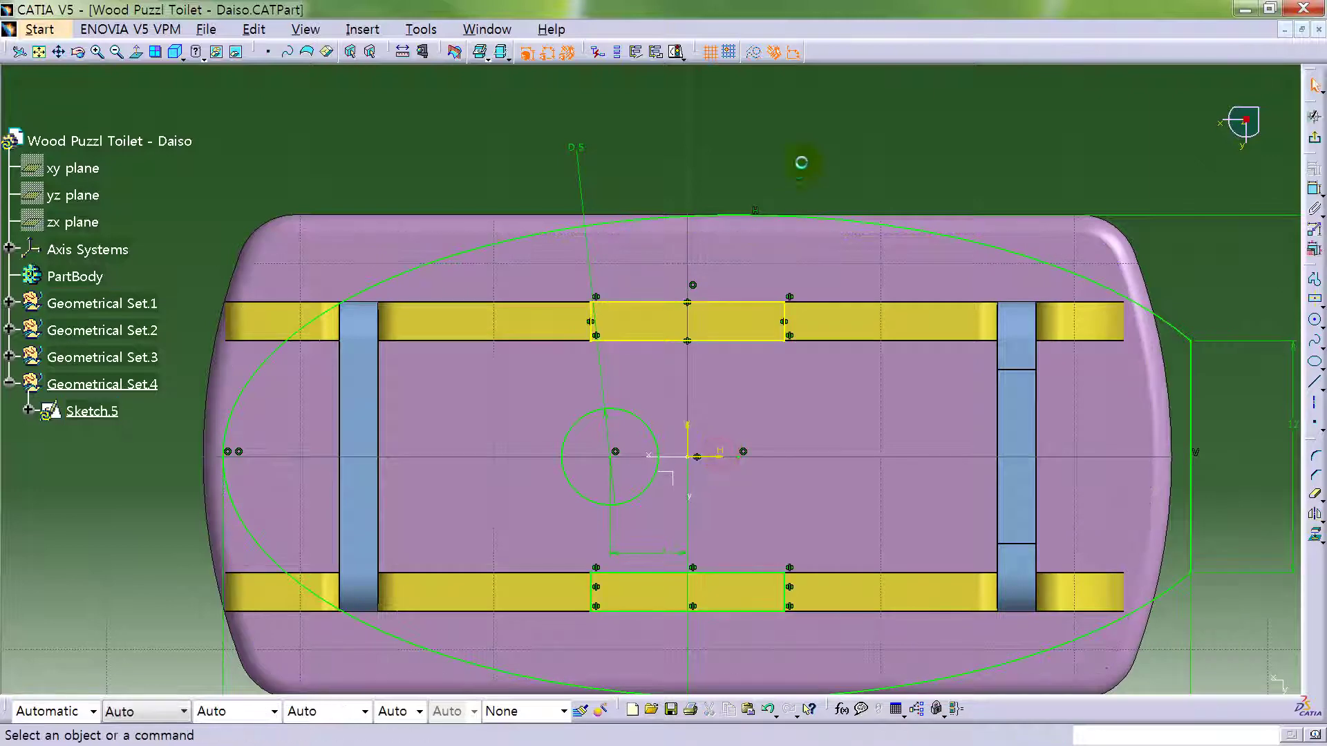
- Project the outline of the right crosspiece's middle top face onto the sketch
middle_drag(599, 126, 476, 97)
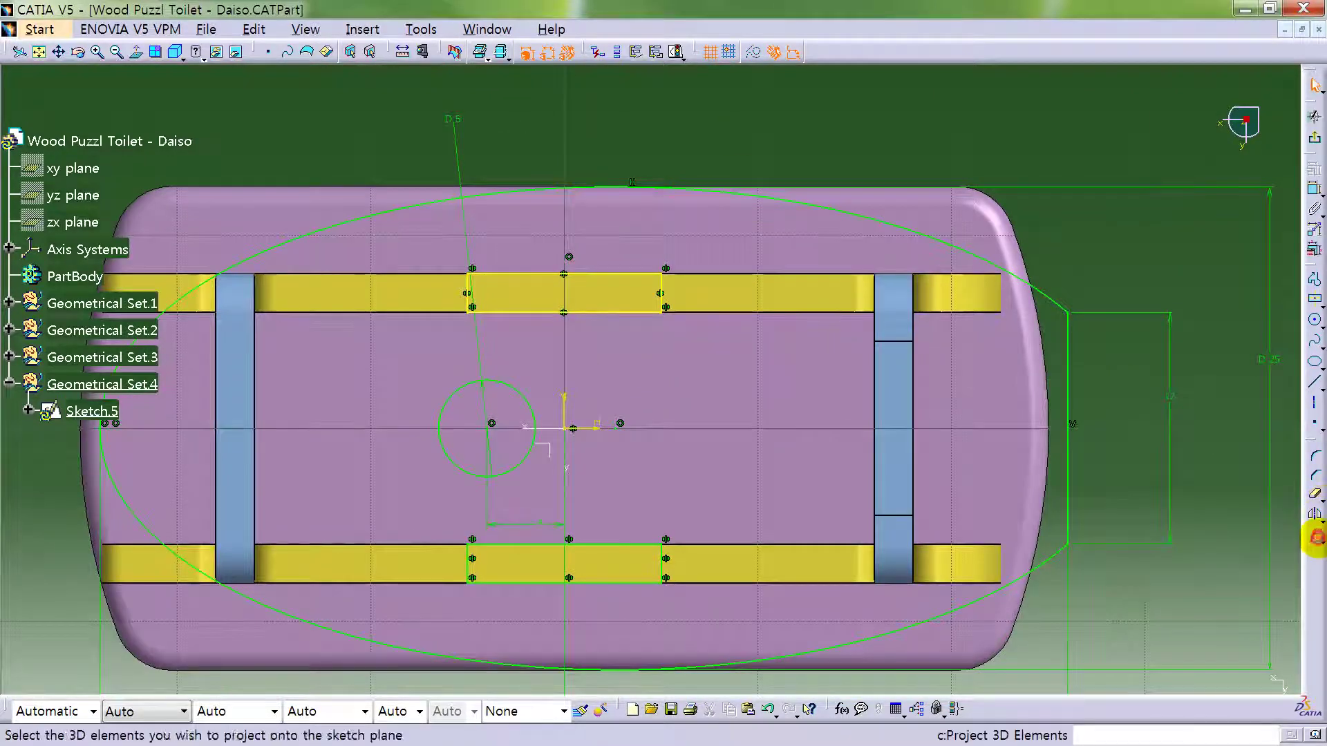
click(1315, 538)
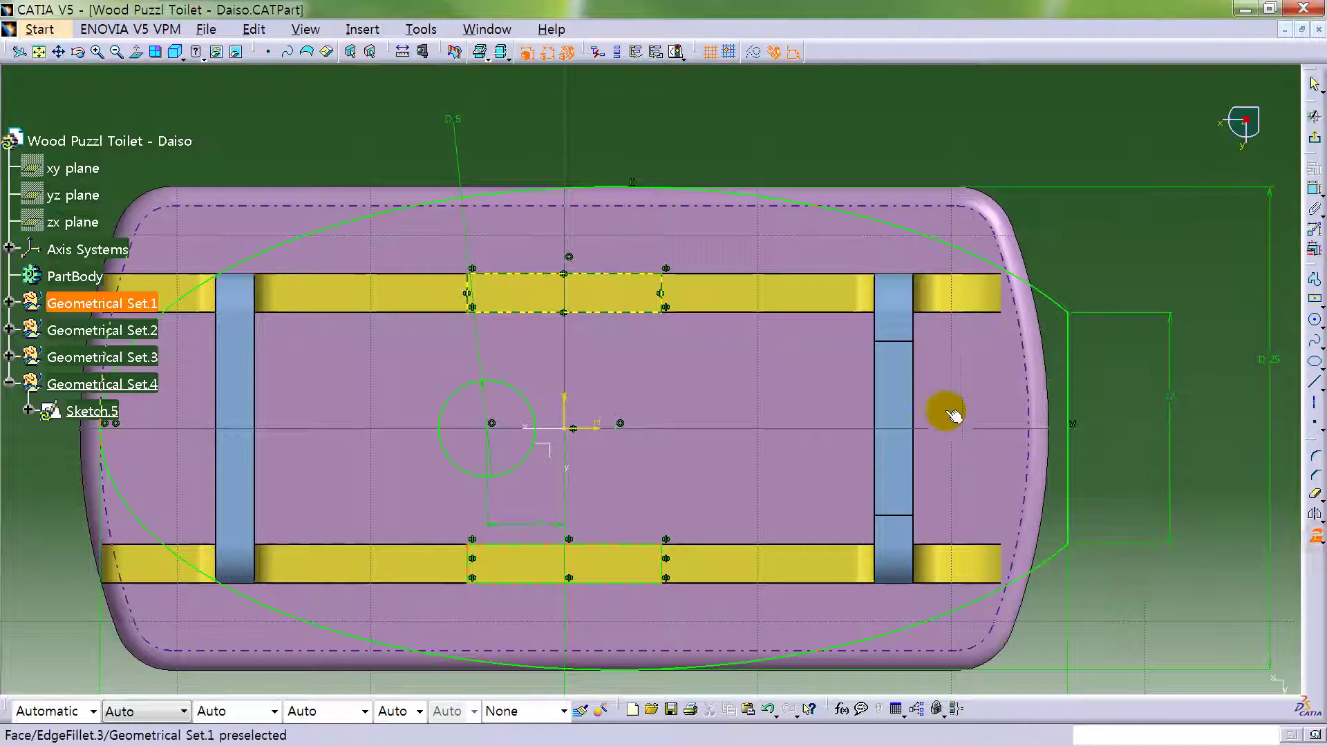
click(900, 348)
- Dim the 3D background again and reposition the circle's diameter dimension just to the upper left of the circle
middle_drag(628, 65, 475, 80)
click(488, 59)
click(495, 96)
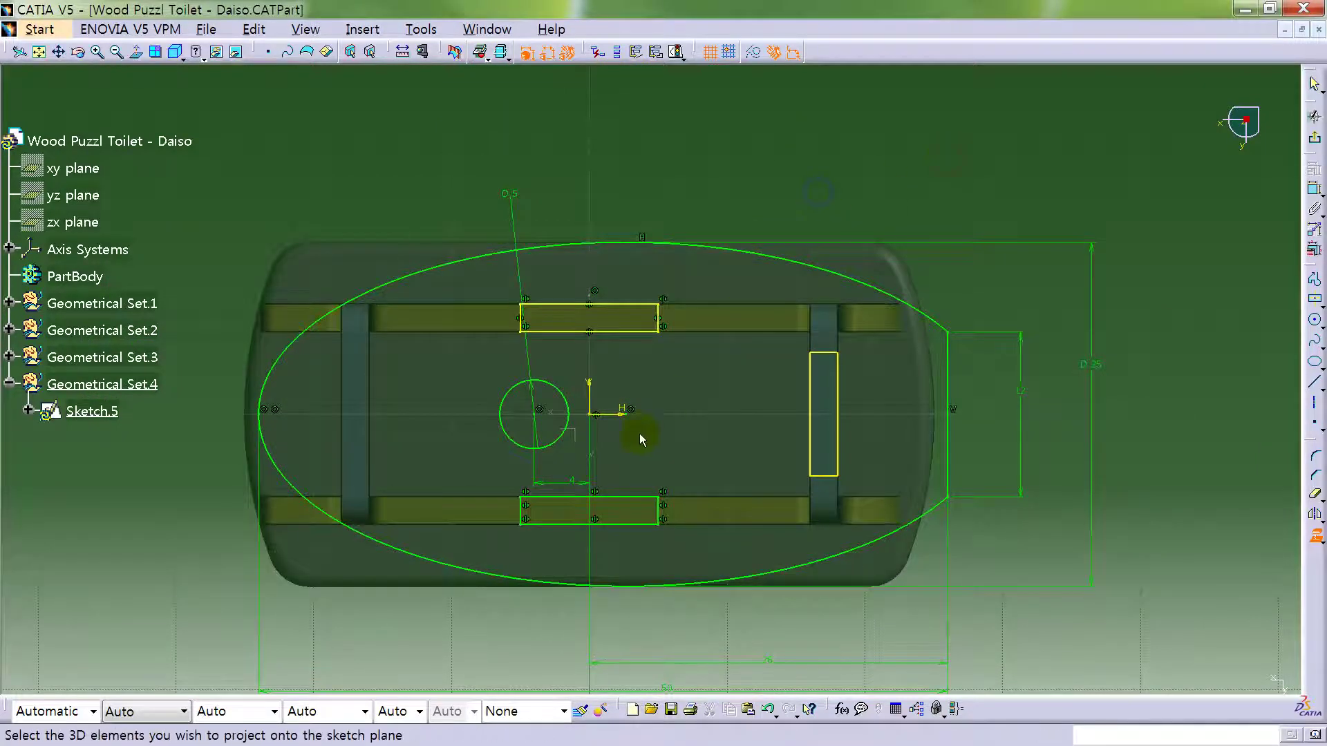
click(522, 264)
click(795, 429)
click(599, 235)
click(513, 204)
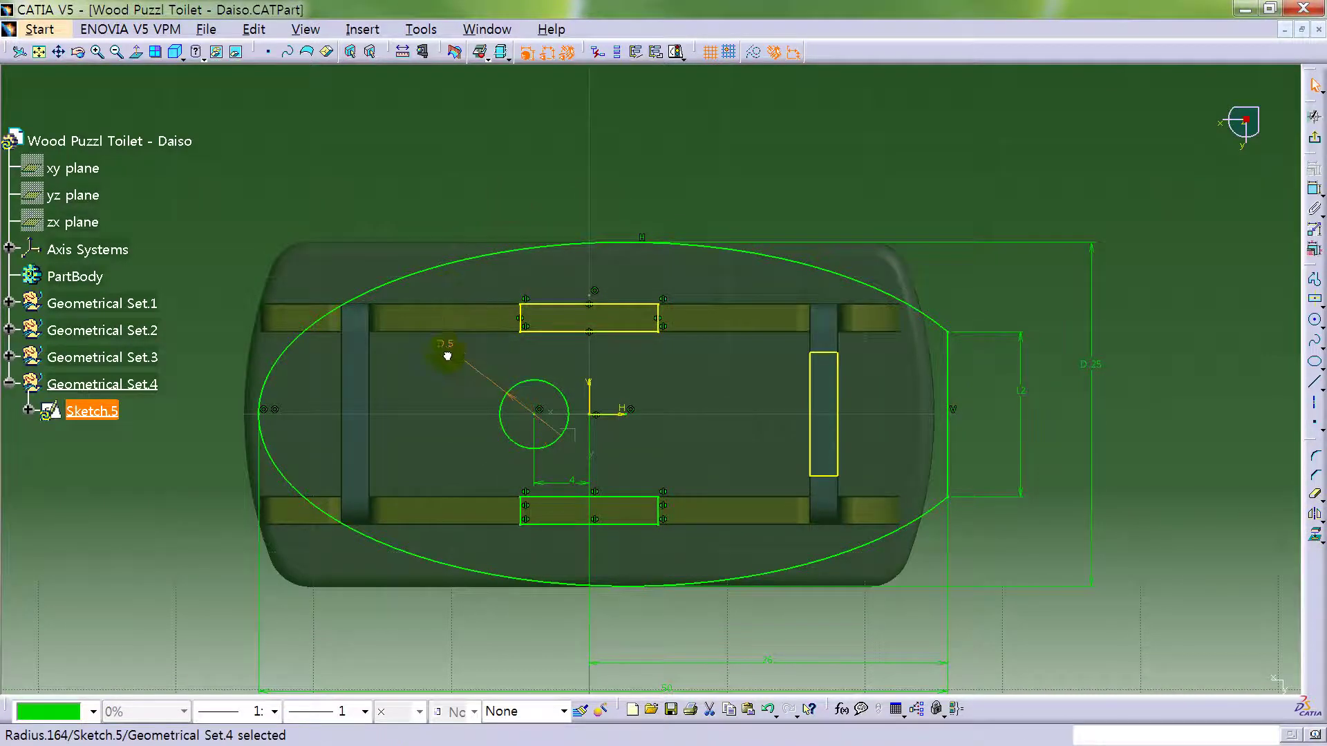
click(801, 144)
middle_drag(801, 144, 1121, 274)
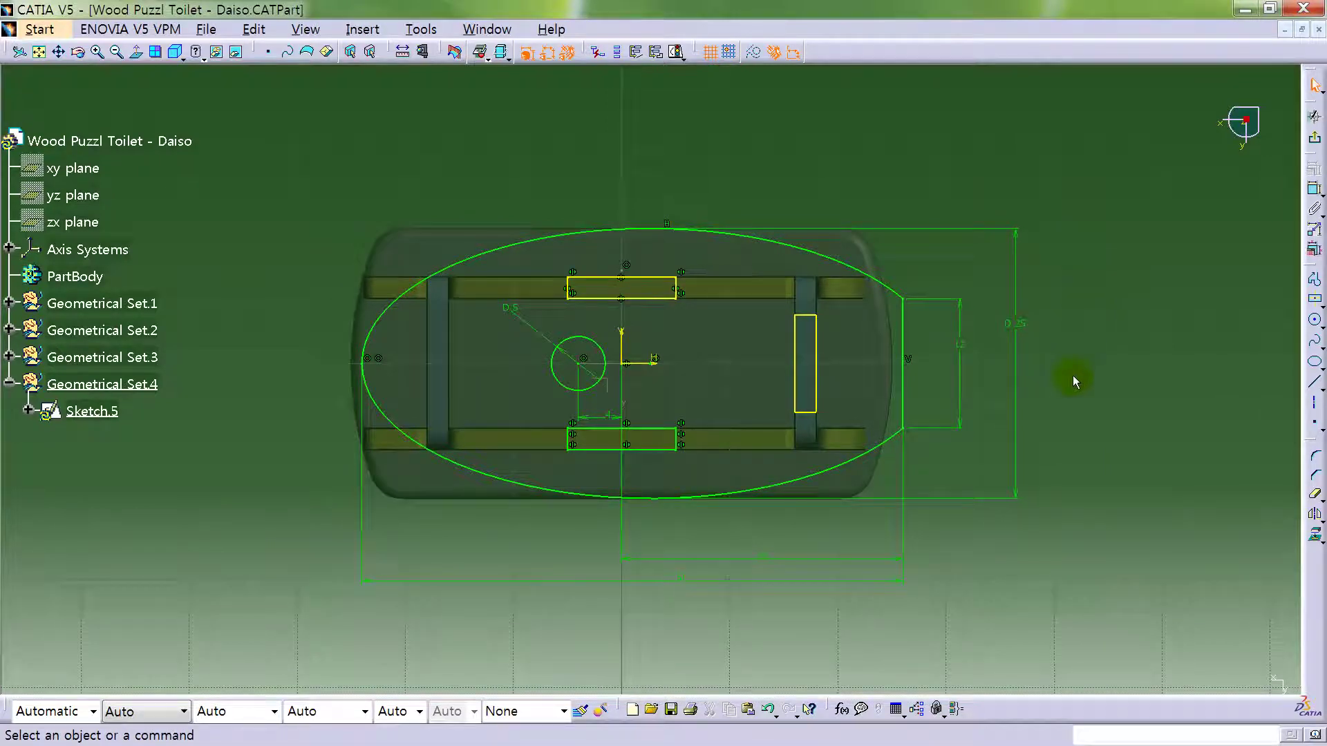
click(1087, 433)
- Exit the sketch and create a volume extrusion from it to form the slotted seat board above the side panels
click(1314, 137)
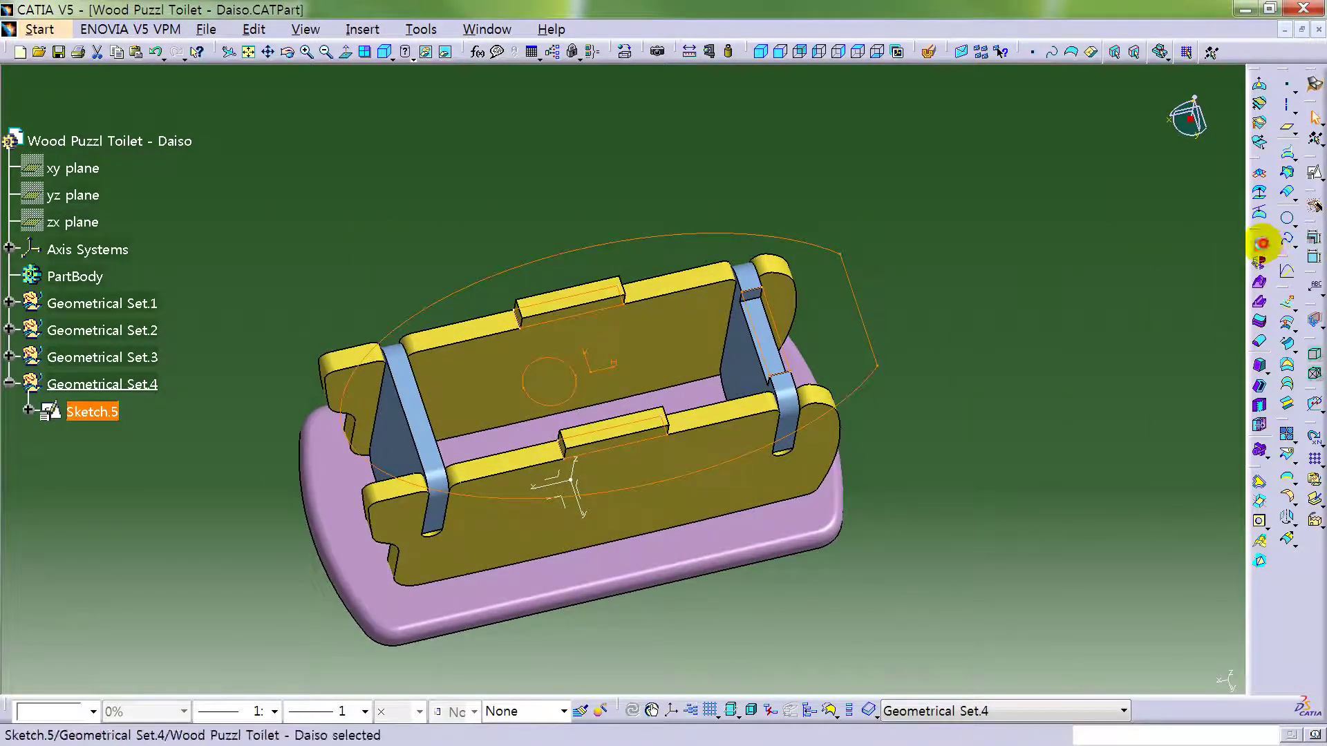
click(1259, 243)
middle_drag(765, 581, 691, 325)
click(1045, 667)
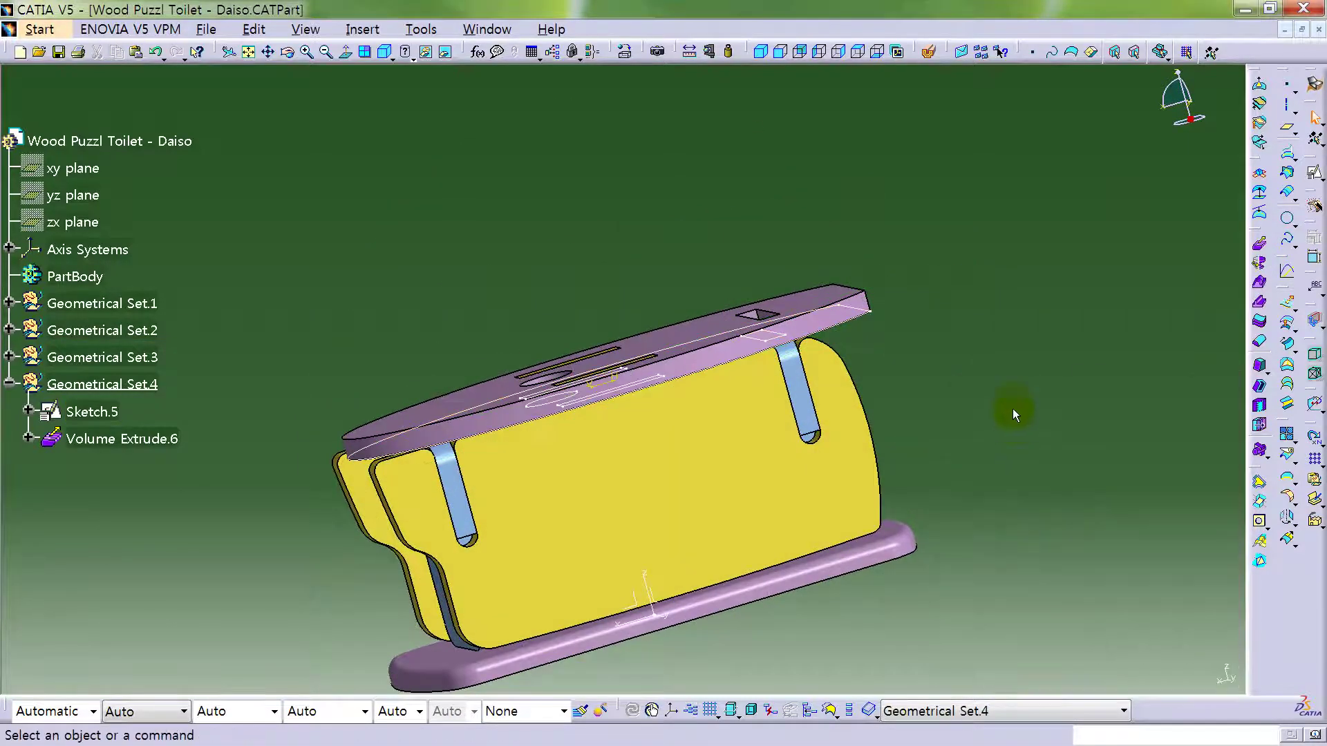
- Hide the seat board's sketch and fillet the two vertical corner edges at the board's flat end with a 2 mm radius
middle_drag(711, 242, 892, 410)
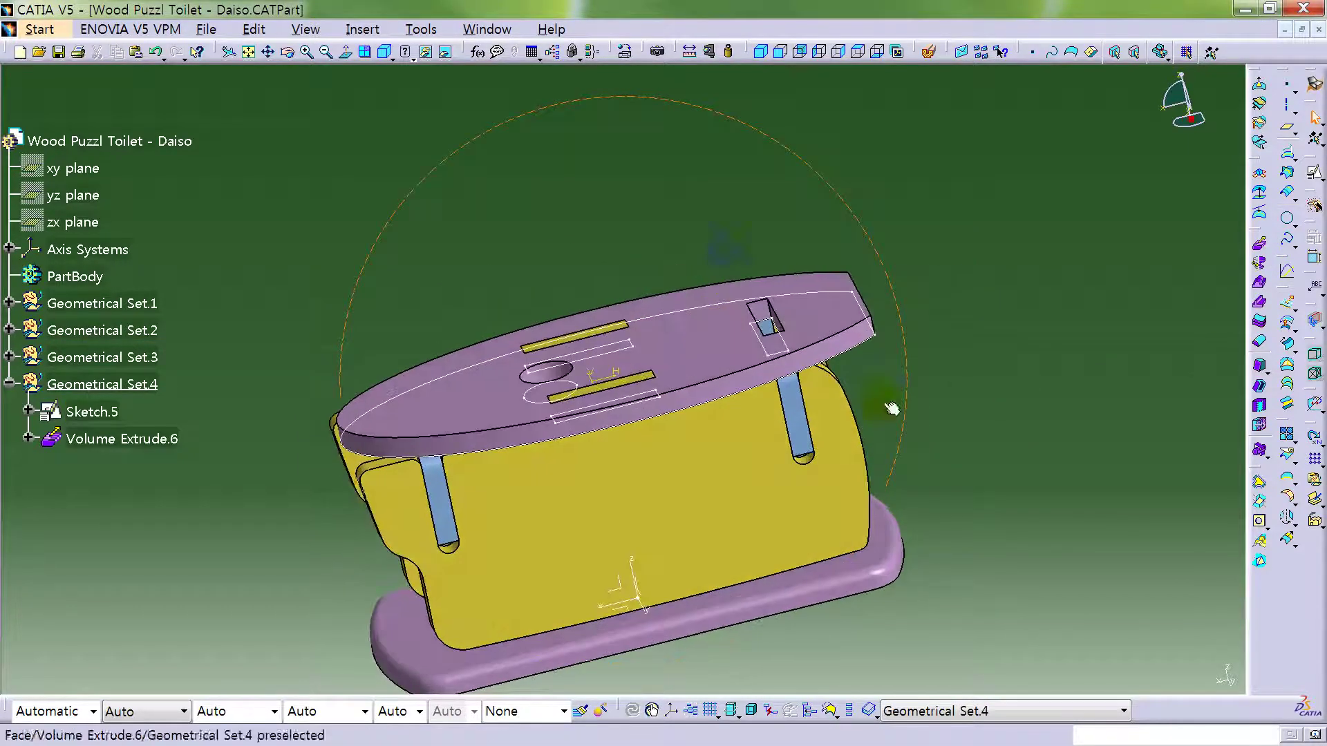
right_click(882, 339)
click(921, 379)
click(1260, 483)
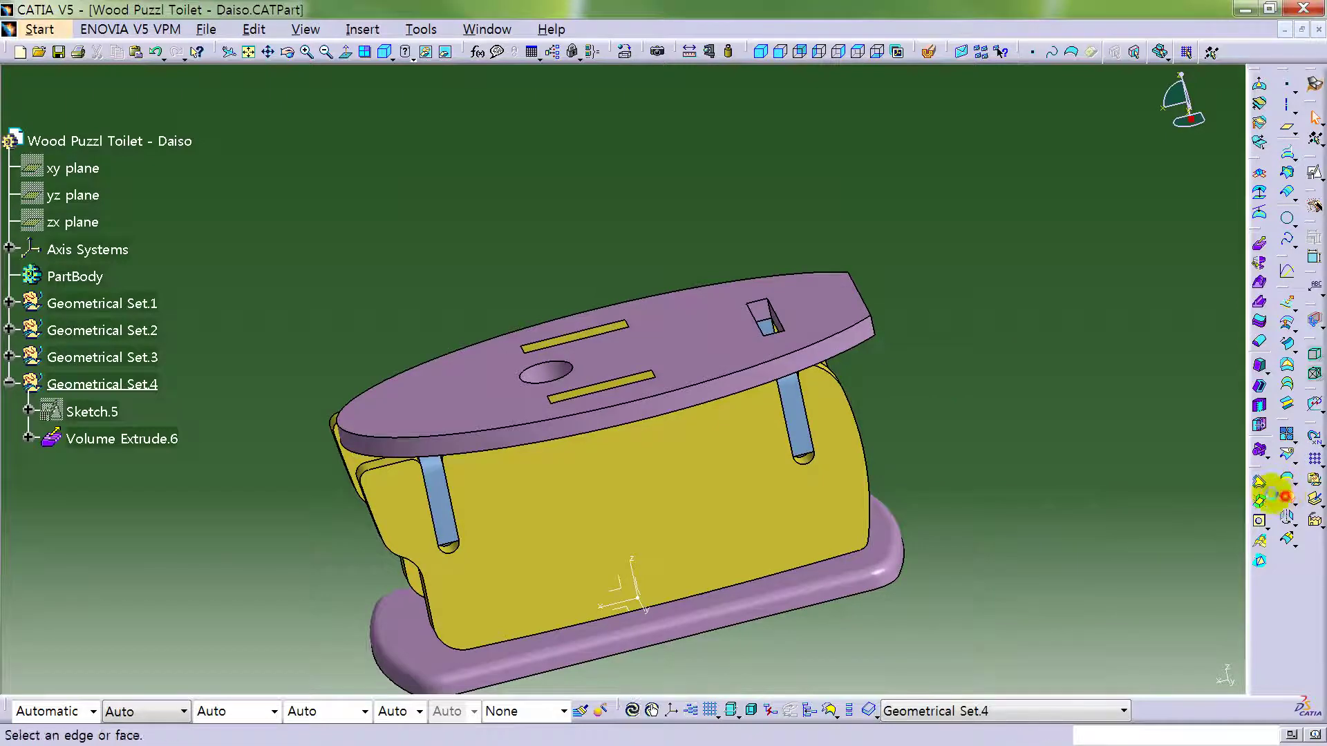
click(883, 329)
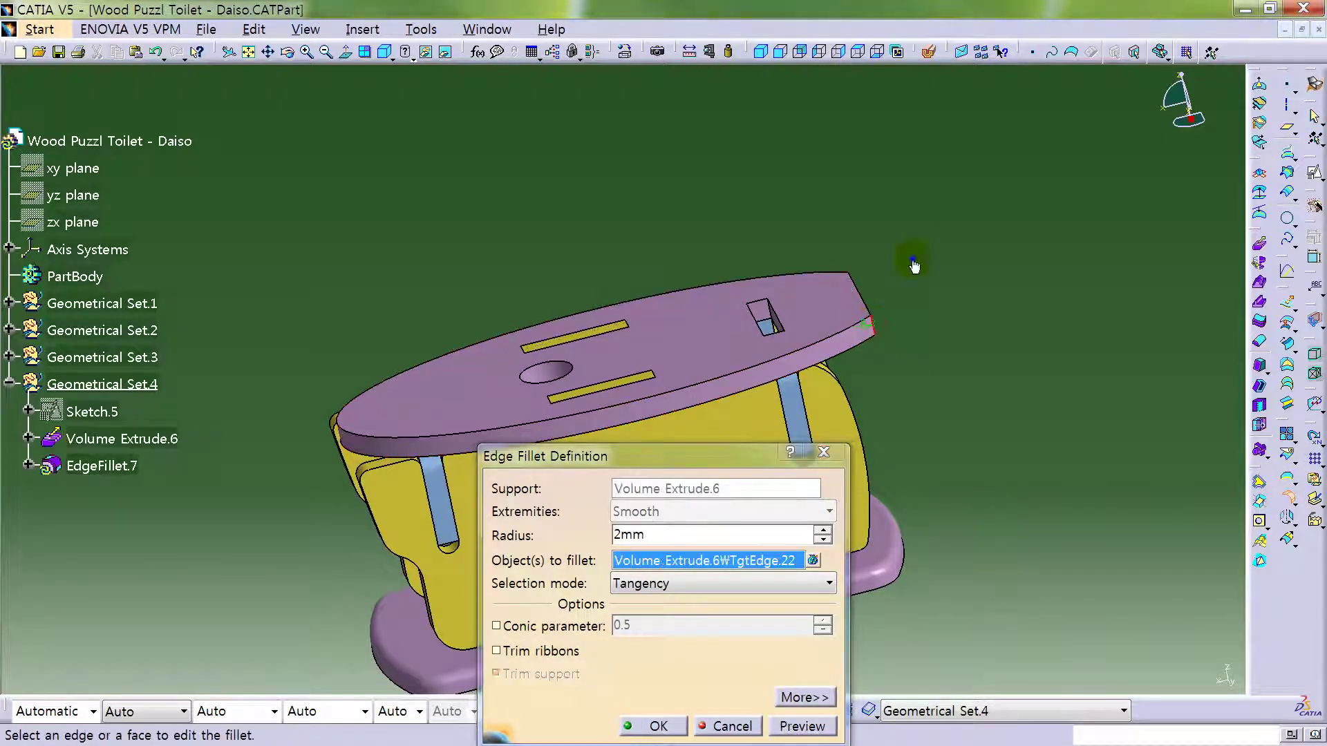
middle_drag(884, 329, 889, 338)
click(875, 359)
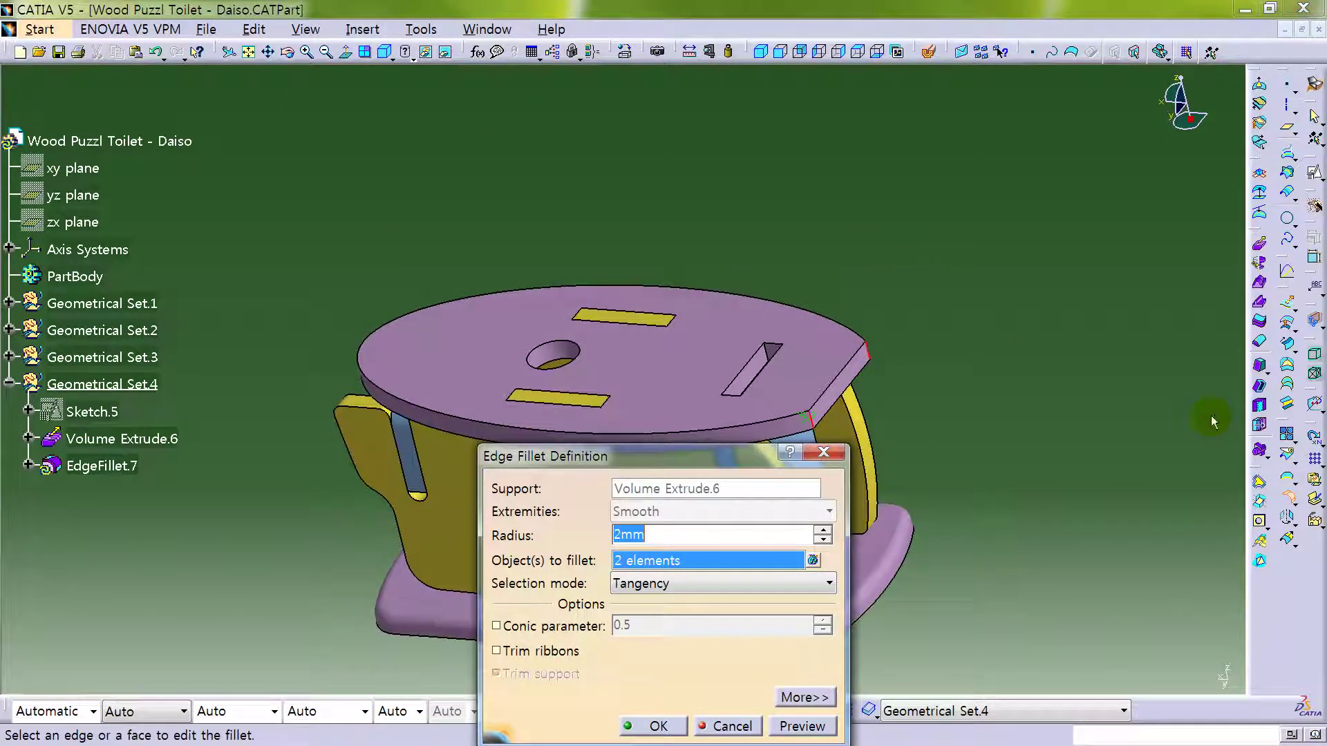
key(Return)
- Round the seat board's top outline edge with a 1.5 mm edge fillet
click(1289, 501)
click(741, 421)
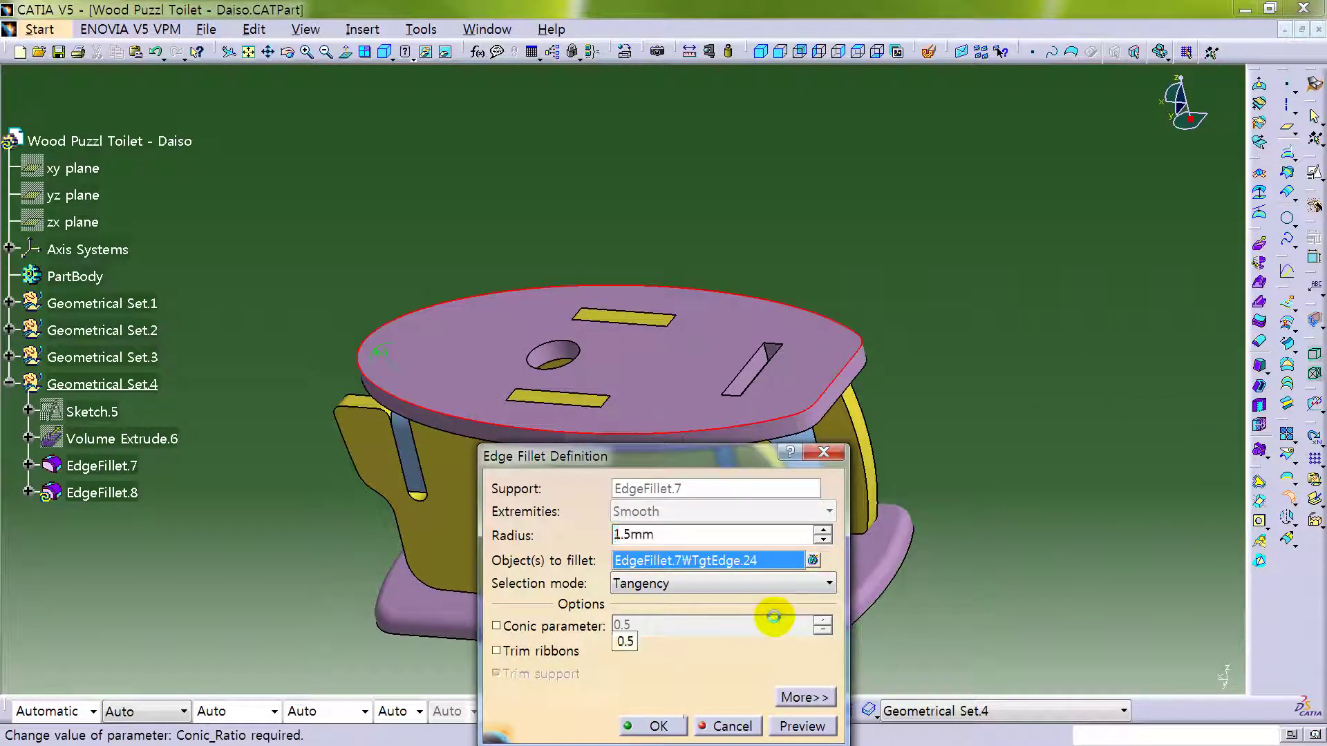
key(Return)
click(933, 336)
middle_drag(449, 487, 639, 460)
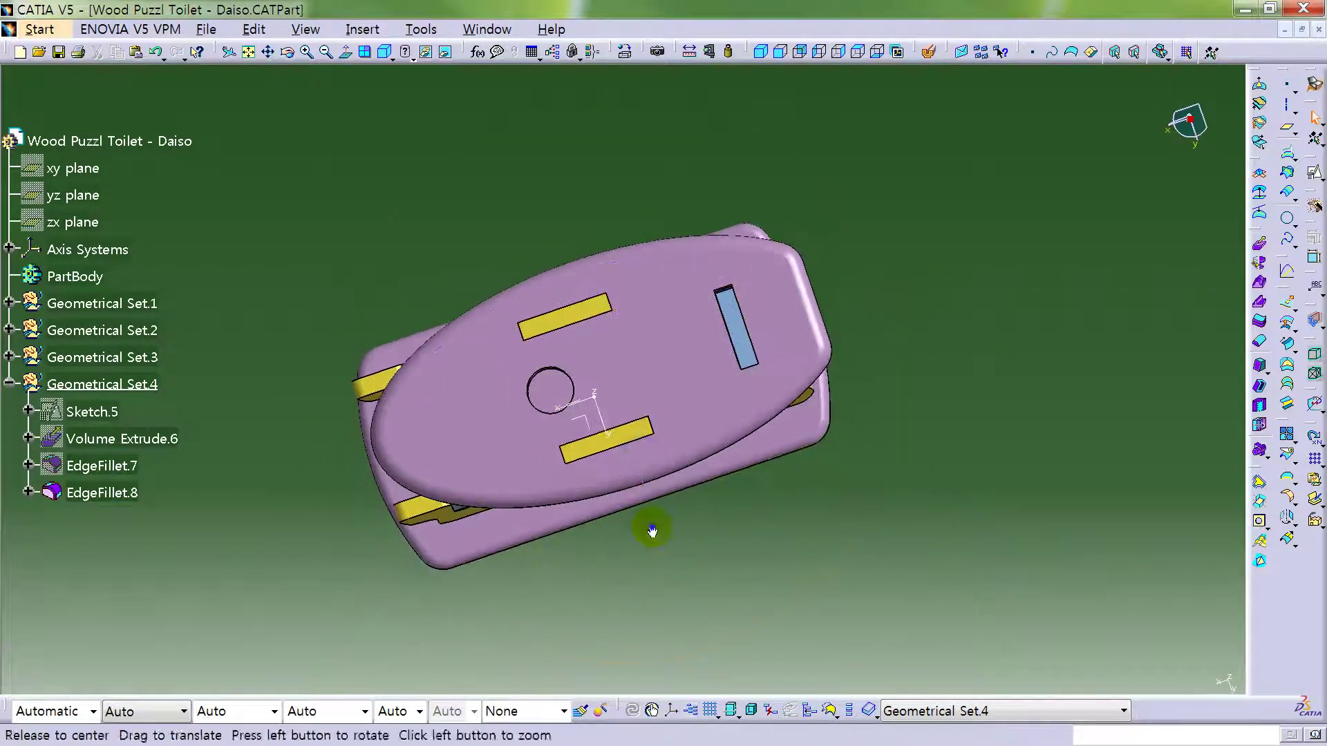
middle_drag(649, 532, 415, 449)
- Collapse Geometrical Set.4 and insert a new geometrical set directly under the Wood Puzzl Toilet - Daiso part
click(9, 385)
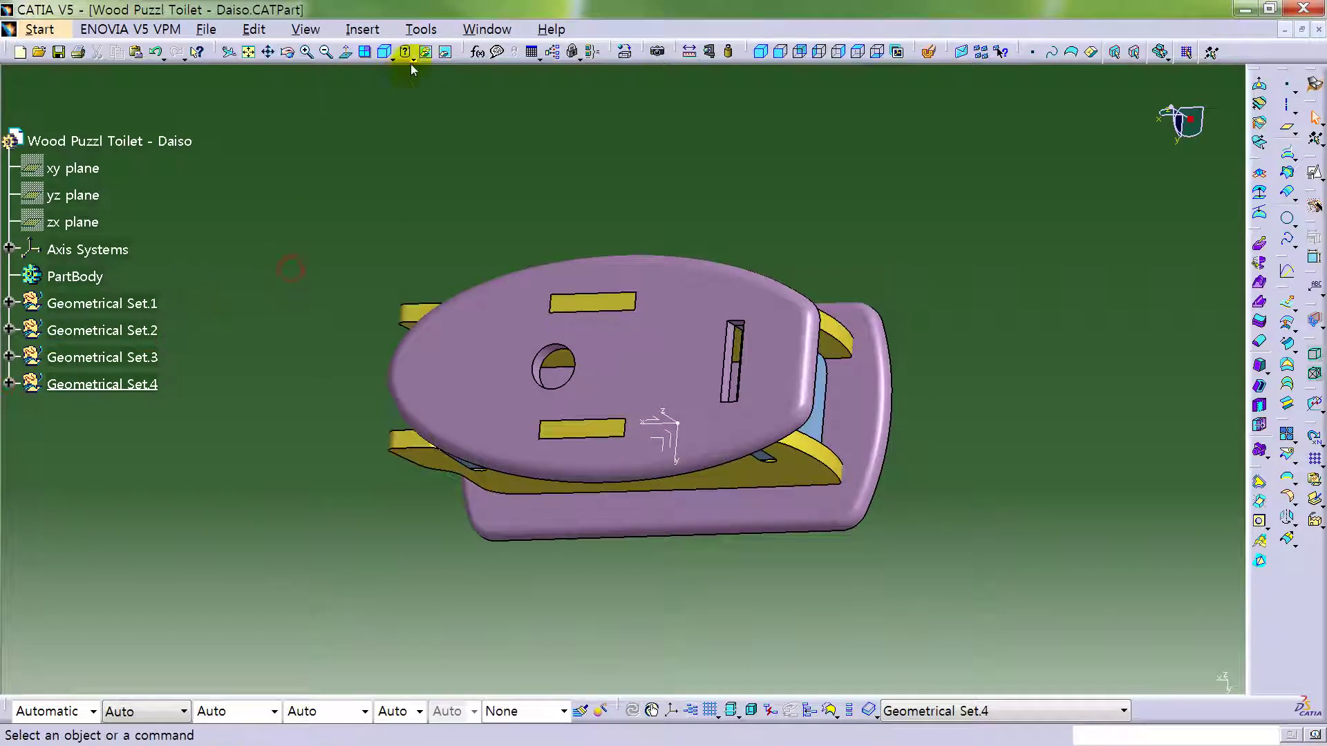
click(363, 29)
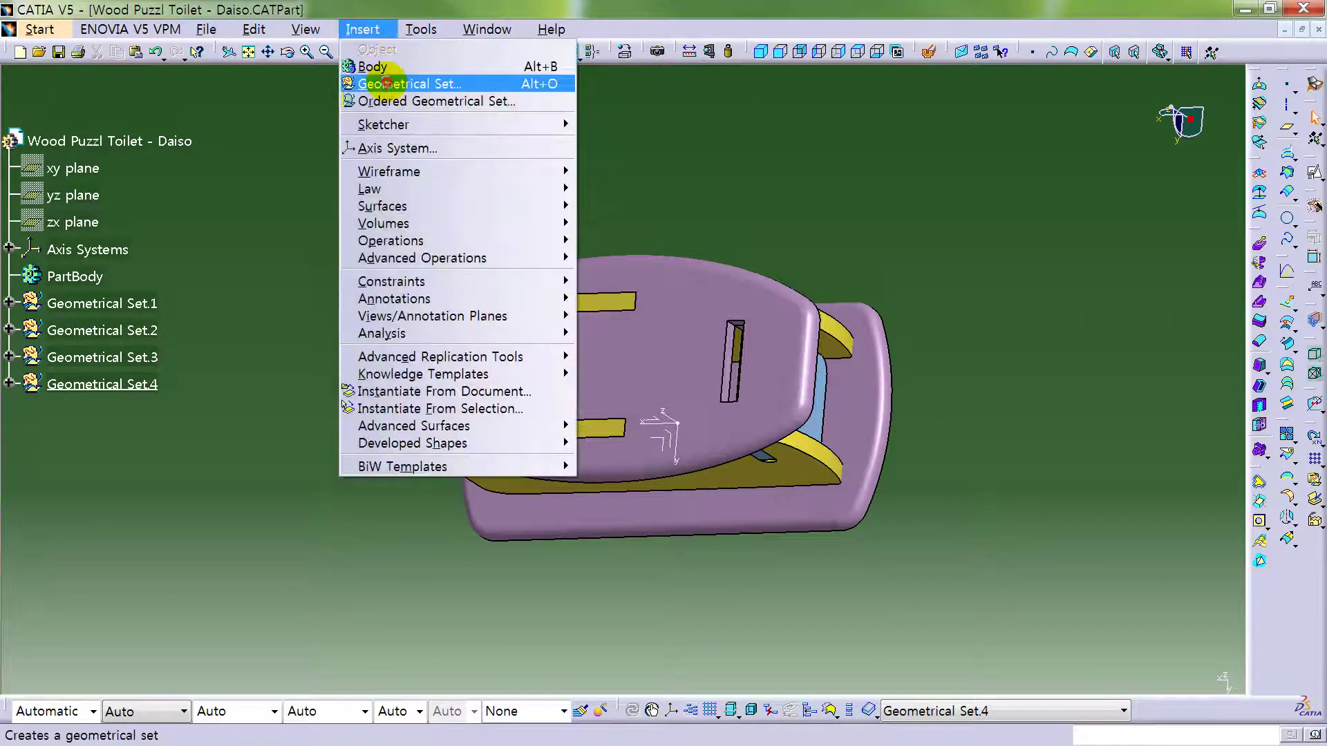
click(389, 85)
click(443, 550)
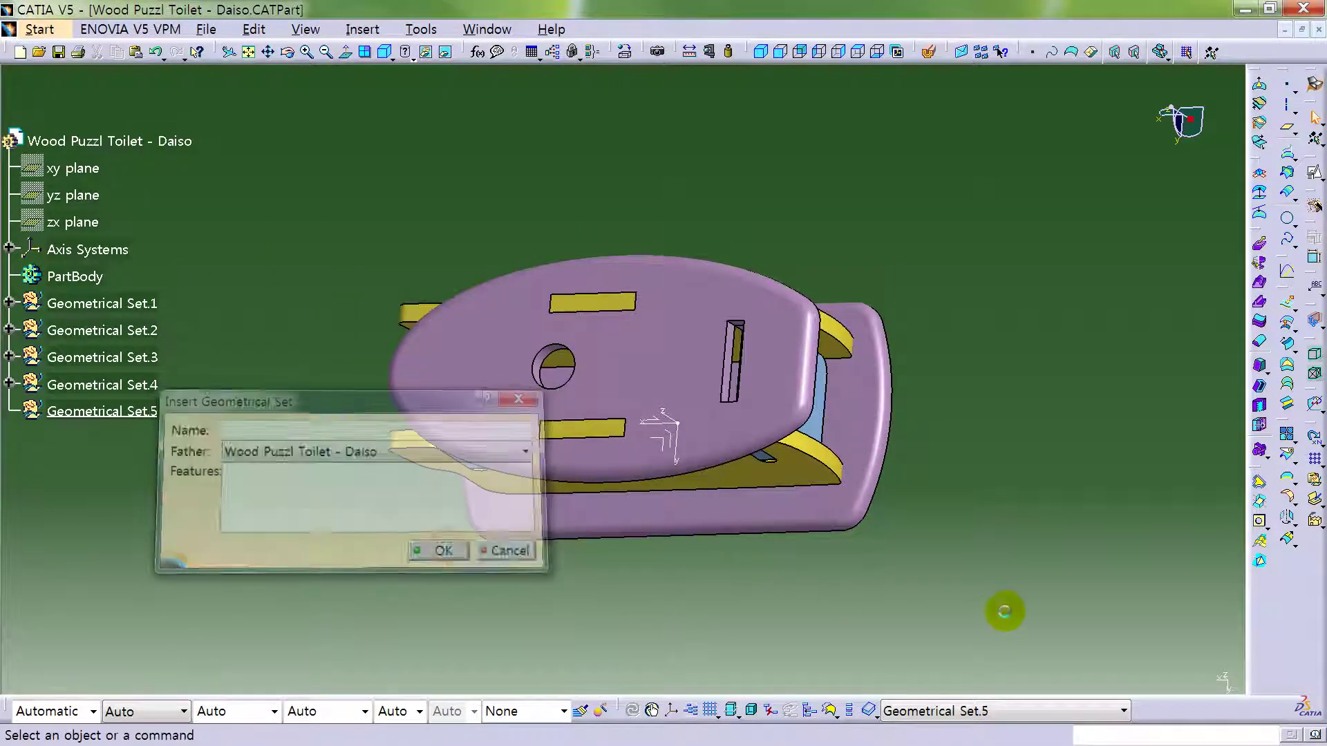
click(626, 349)
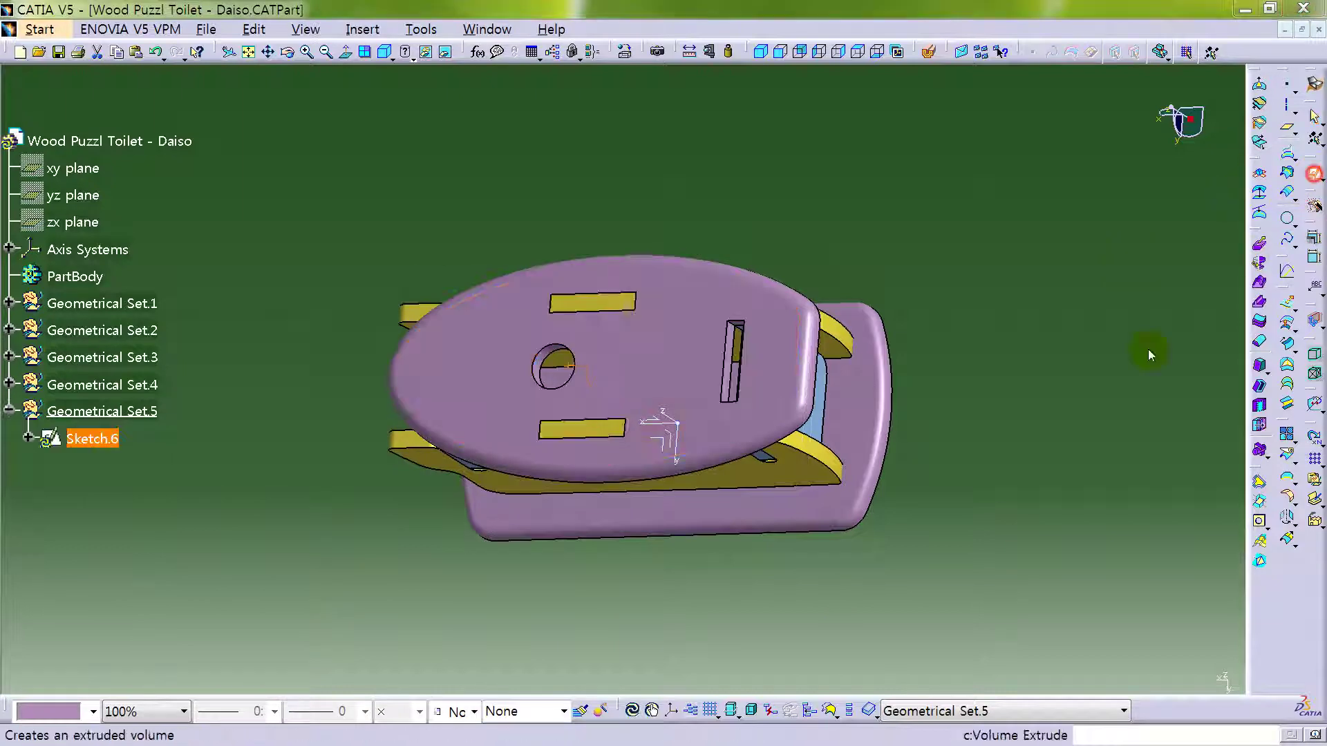
click(1258, 261)
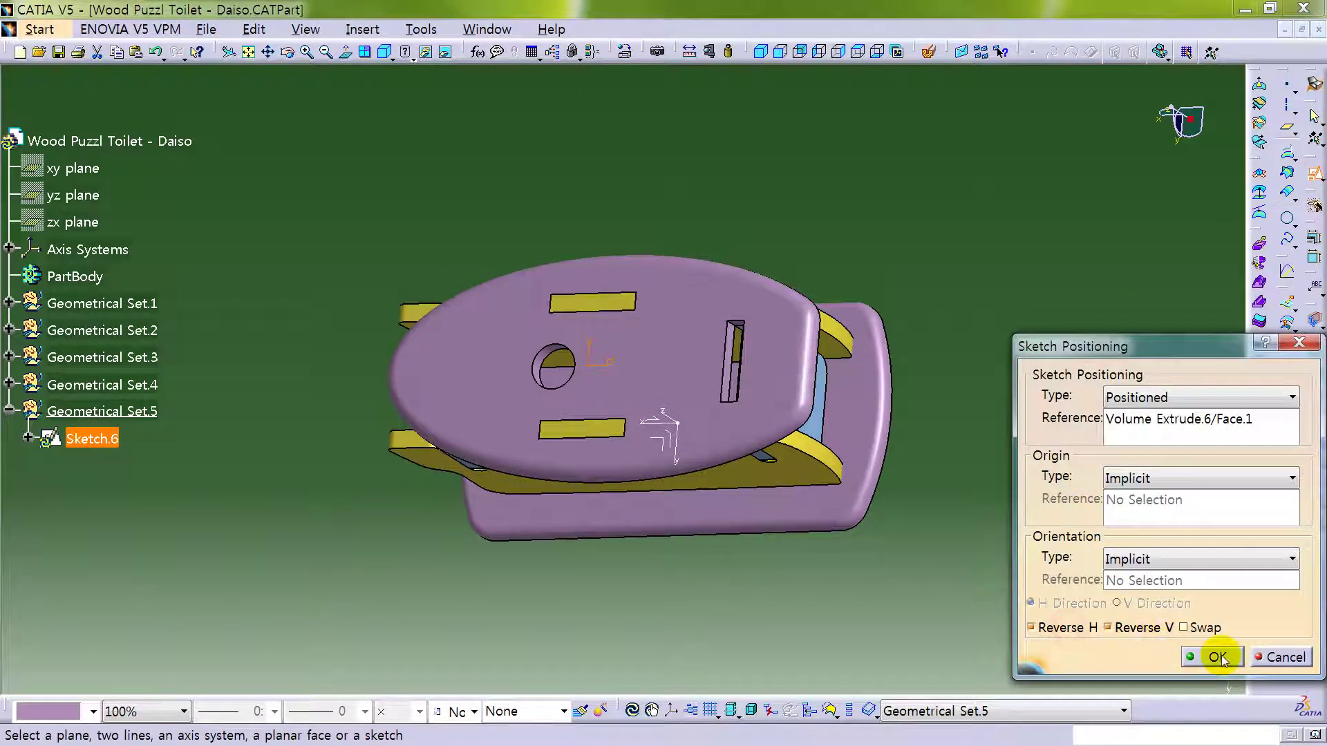
click(1219, 657)
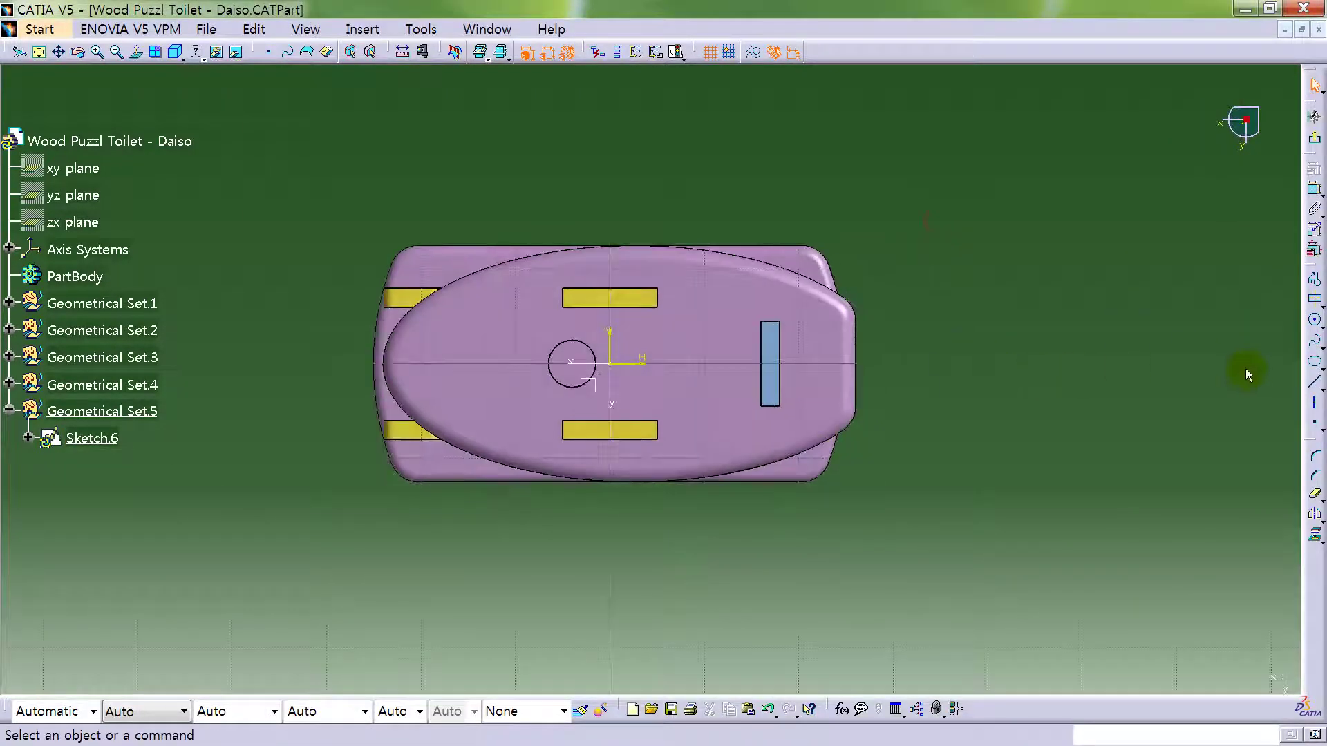
click(1315, 140)
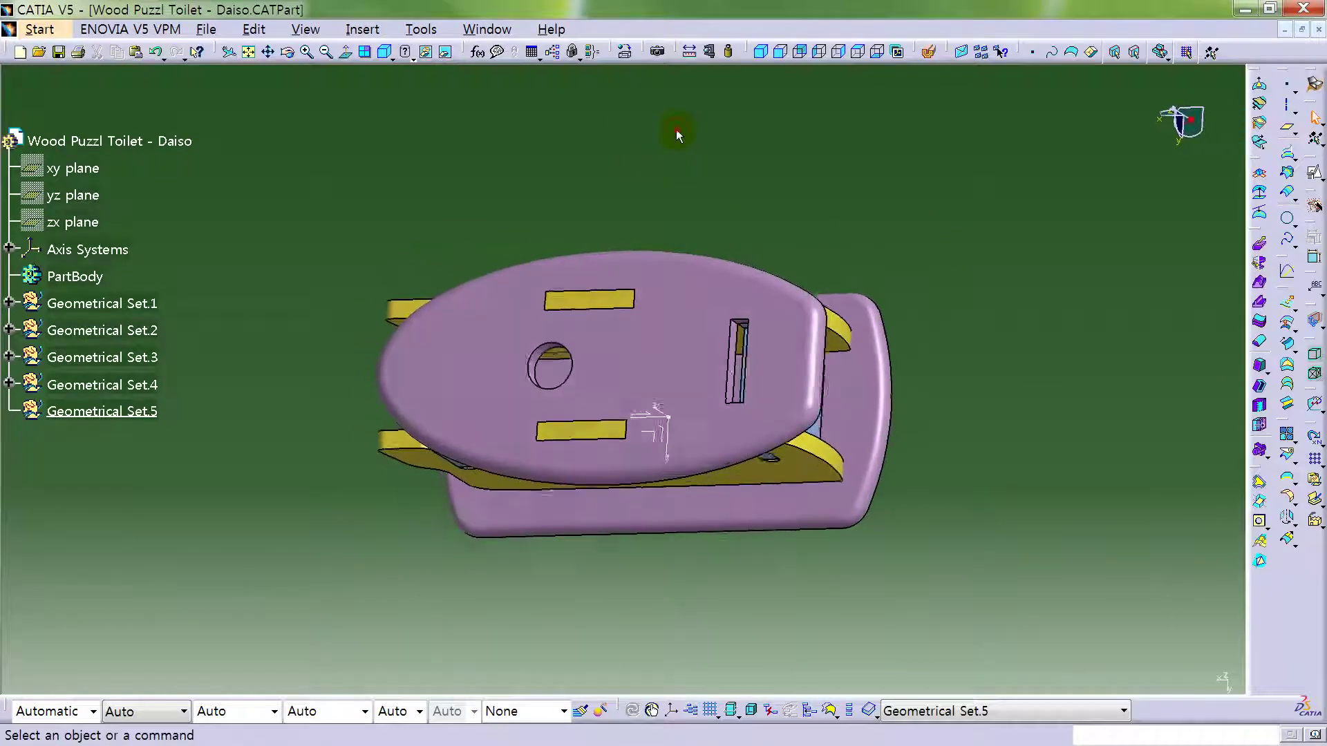
- Copy Sketch.5 from Geometrical Set.4 and paste it onto the seat board's top face
click(9, 385)
click(67, 412)
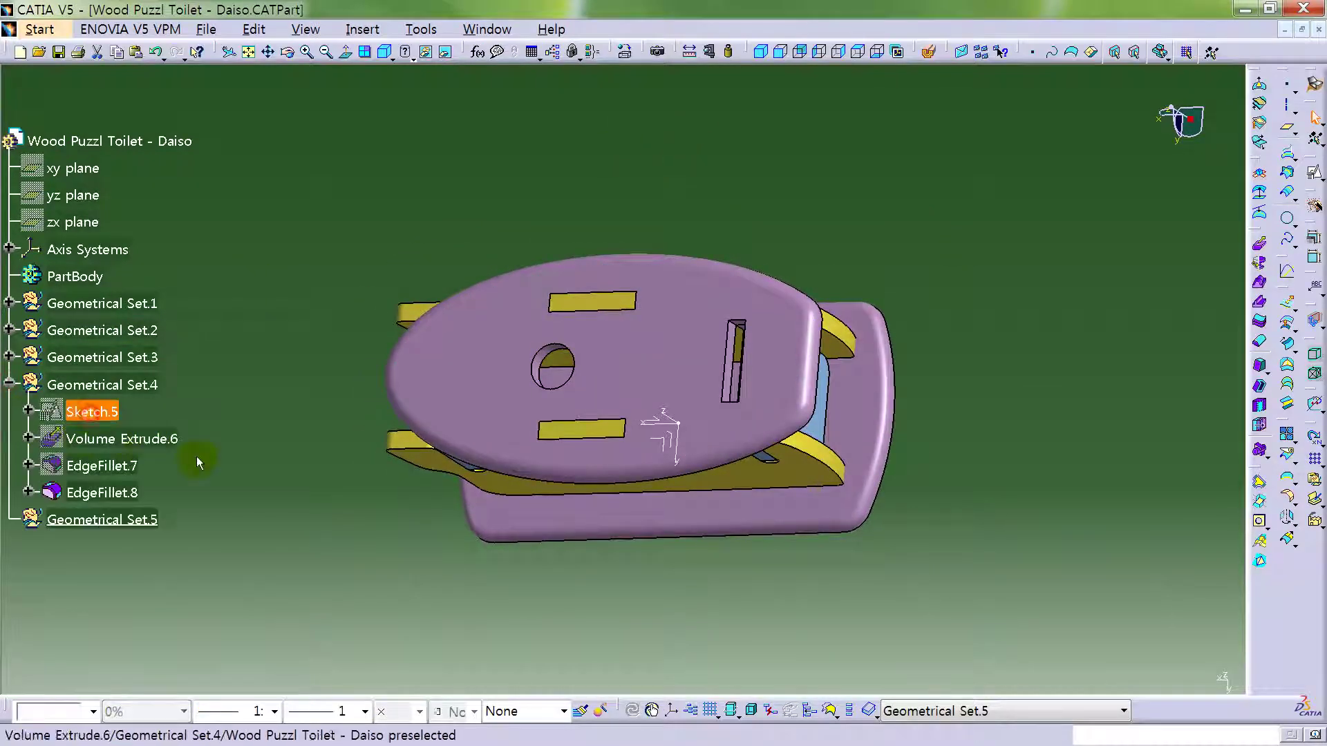
right_click(67, 412)
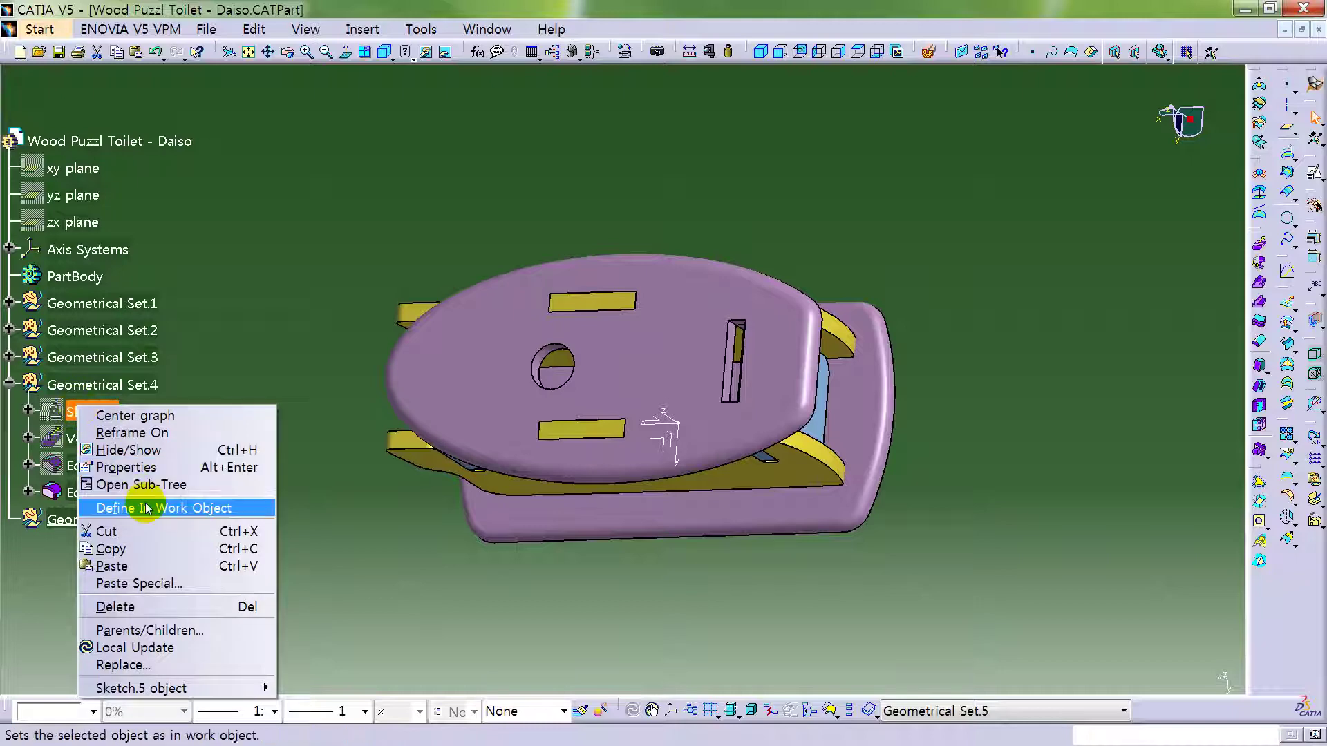
click(147, 555)
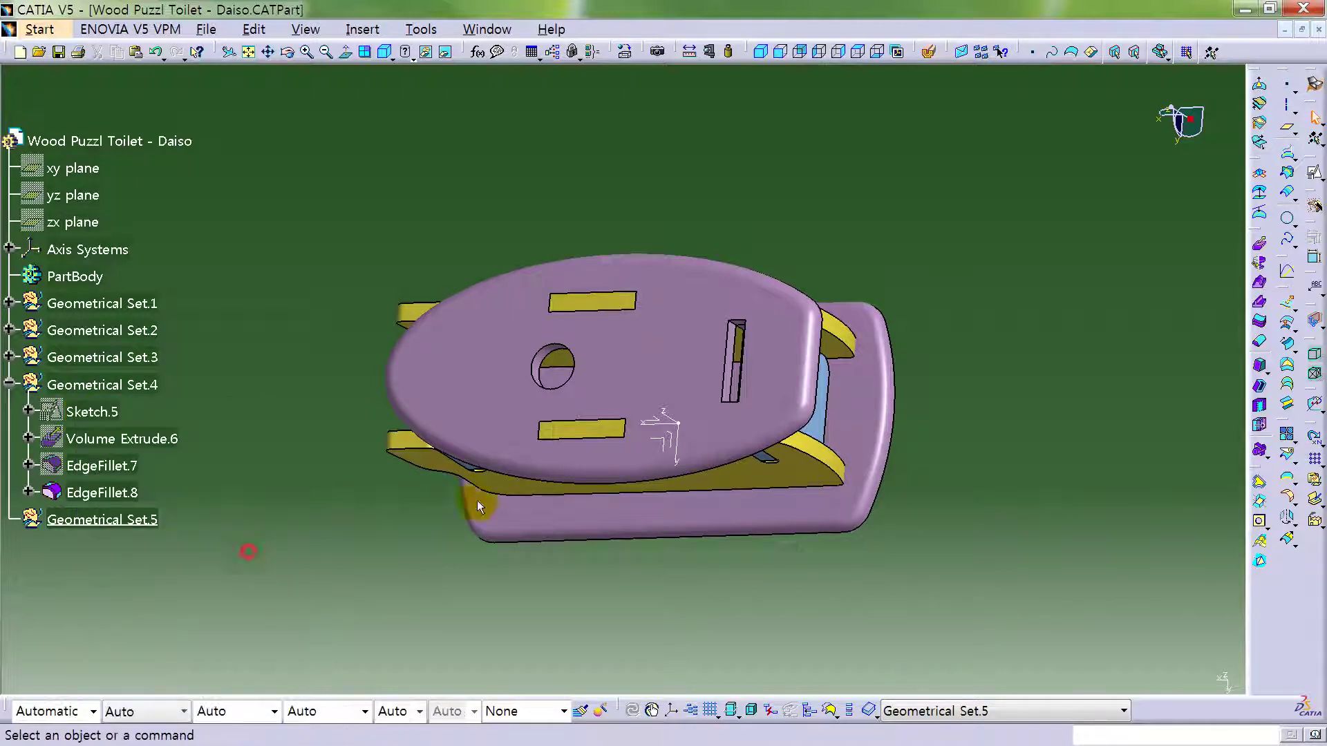
click(631, 325)
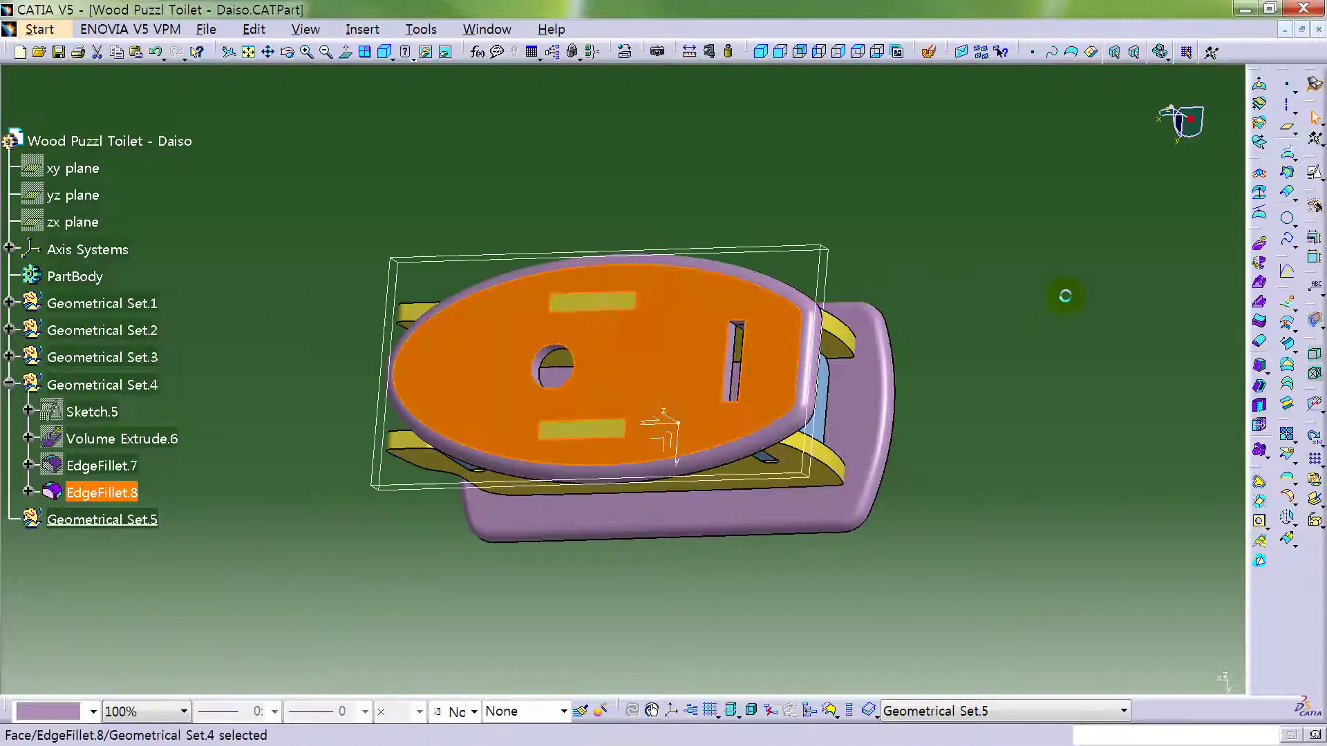
right_click(624, 372)
click(646, 526)
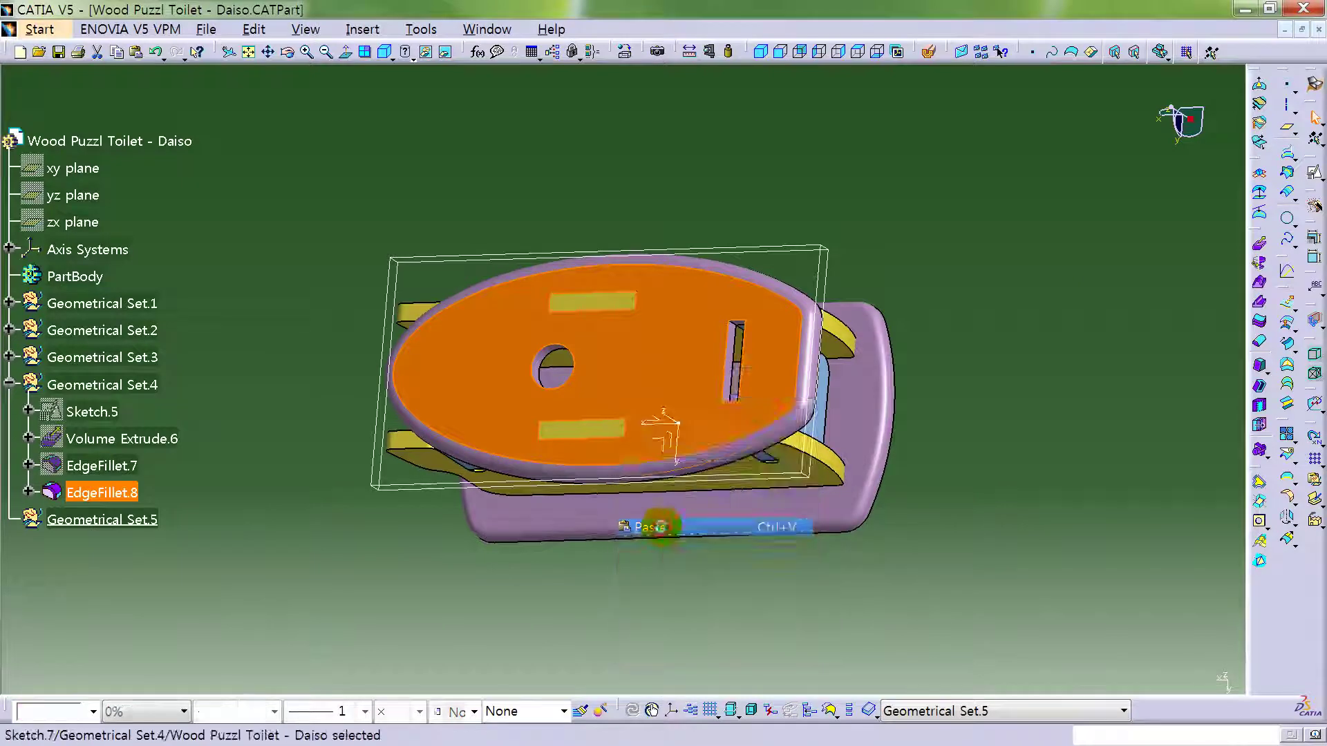
click(984, 342)
- Open the pasted sketch for editing and delete its hole circle and the two horizontal slot rectangles
double_click(689, 253)
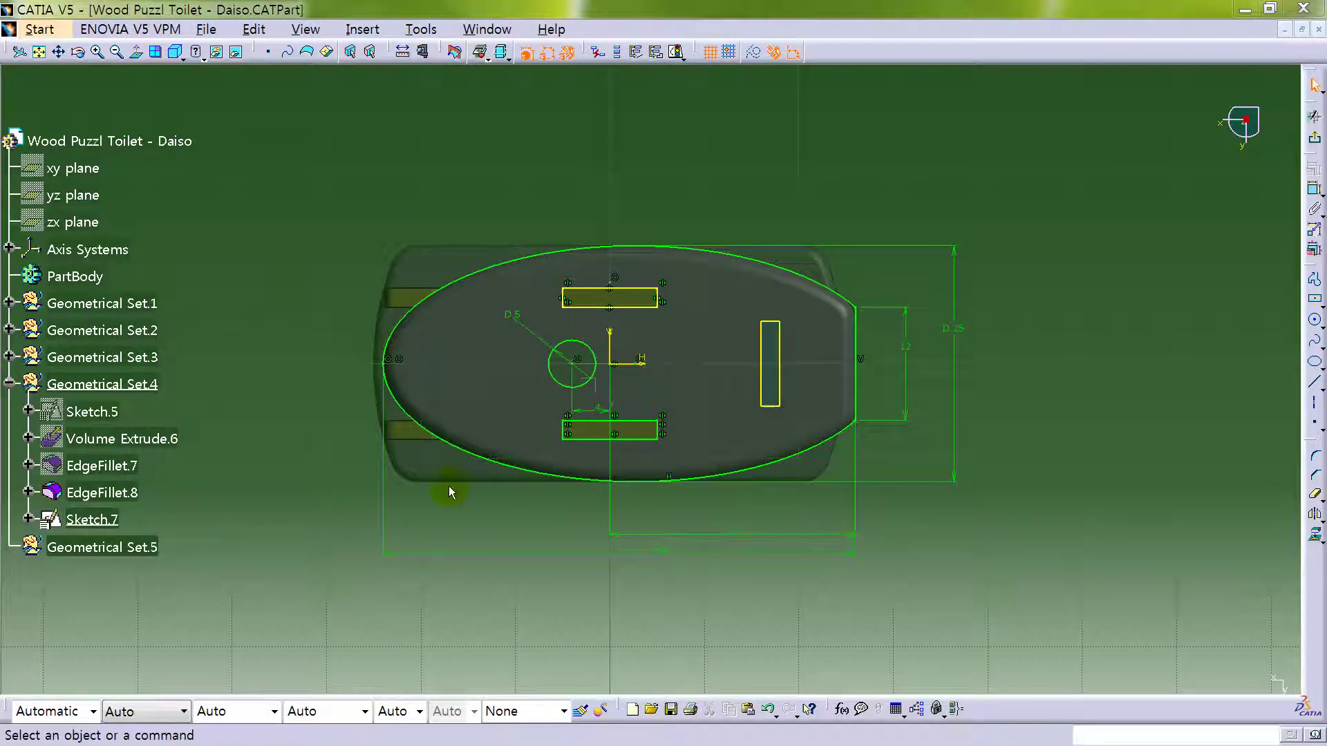
click(592, 376)
key(Delete)
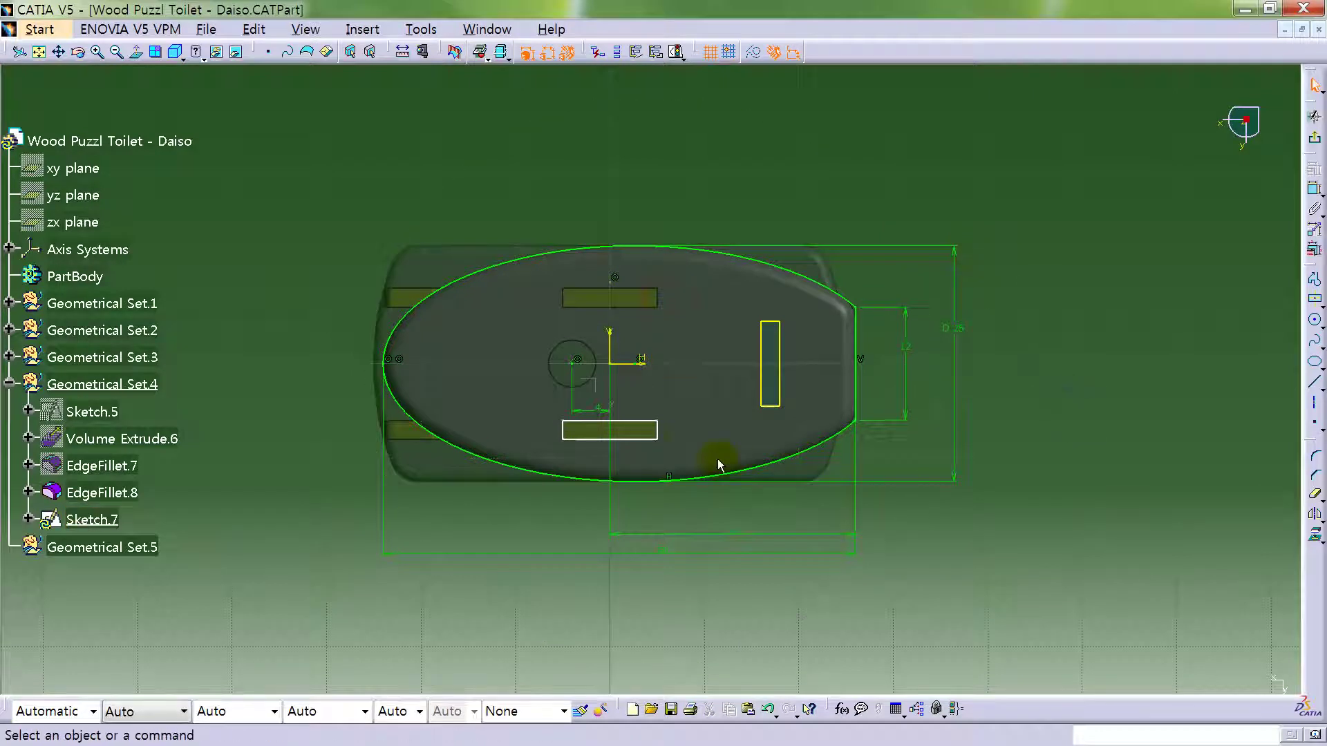
right_click(663, 433)
mouse_move(739, 651)
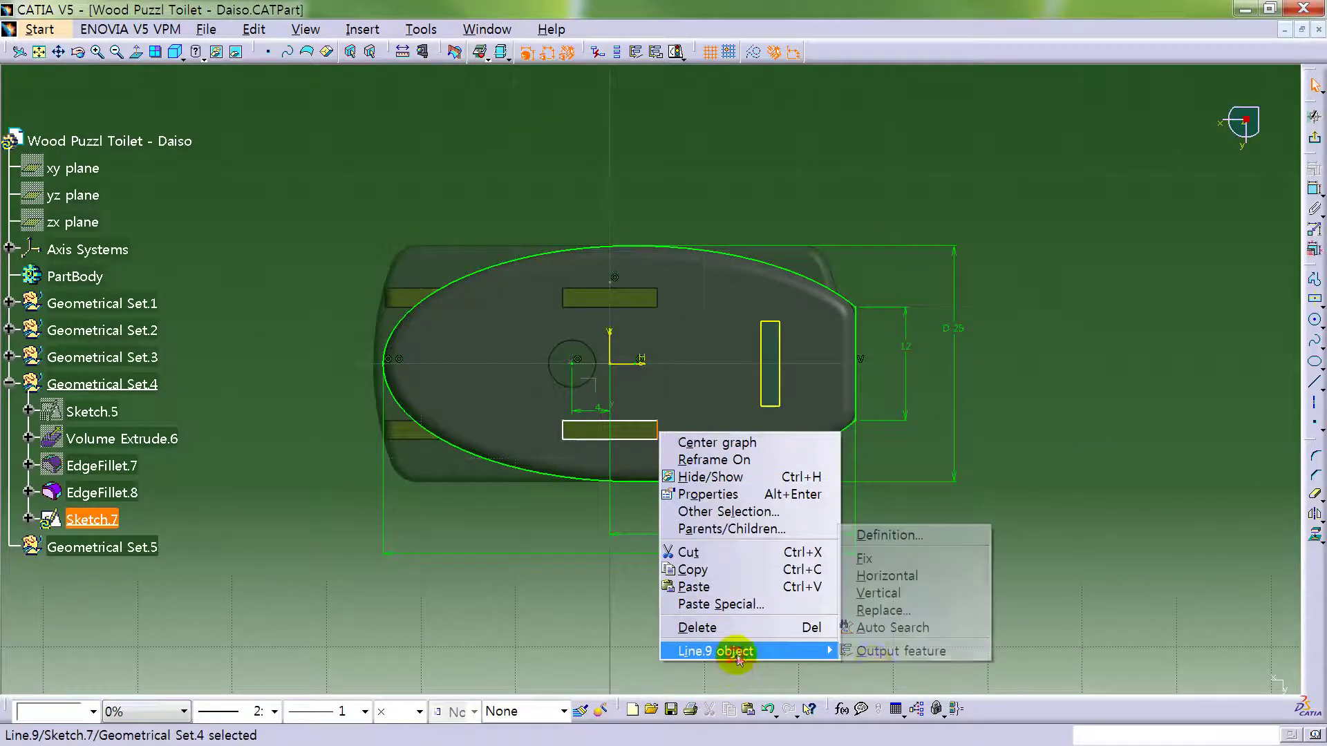
click(886, 649)
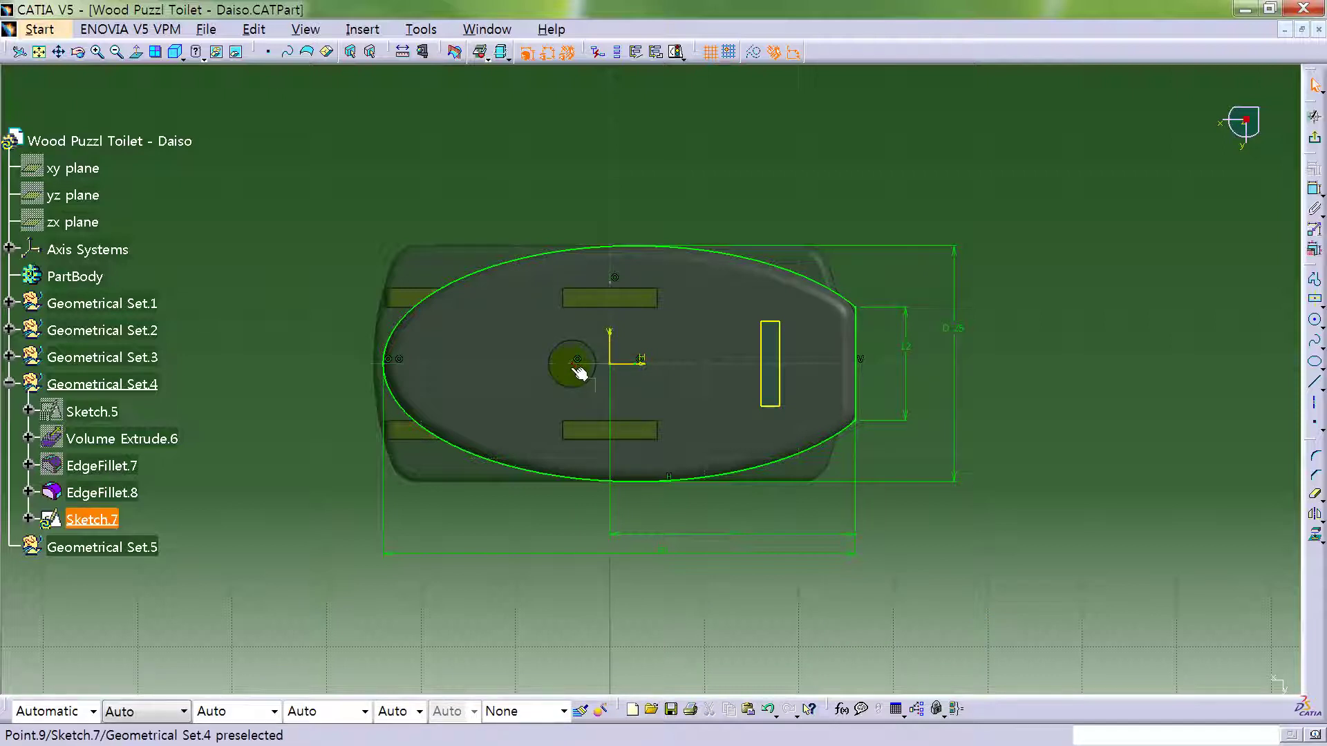
- Set the ellipse's height dimension to 30 mm and the flat end line's length to 15 mm, tidying the dimension placement
middle_drag(569, 442, 781, 363)
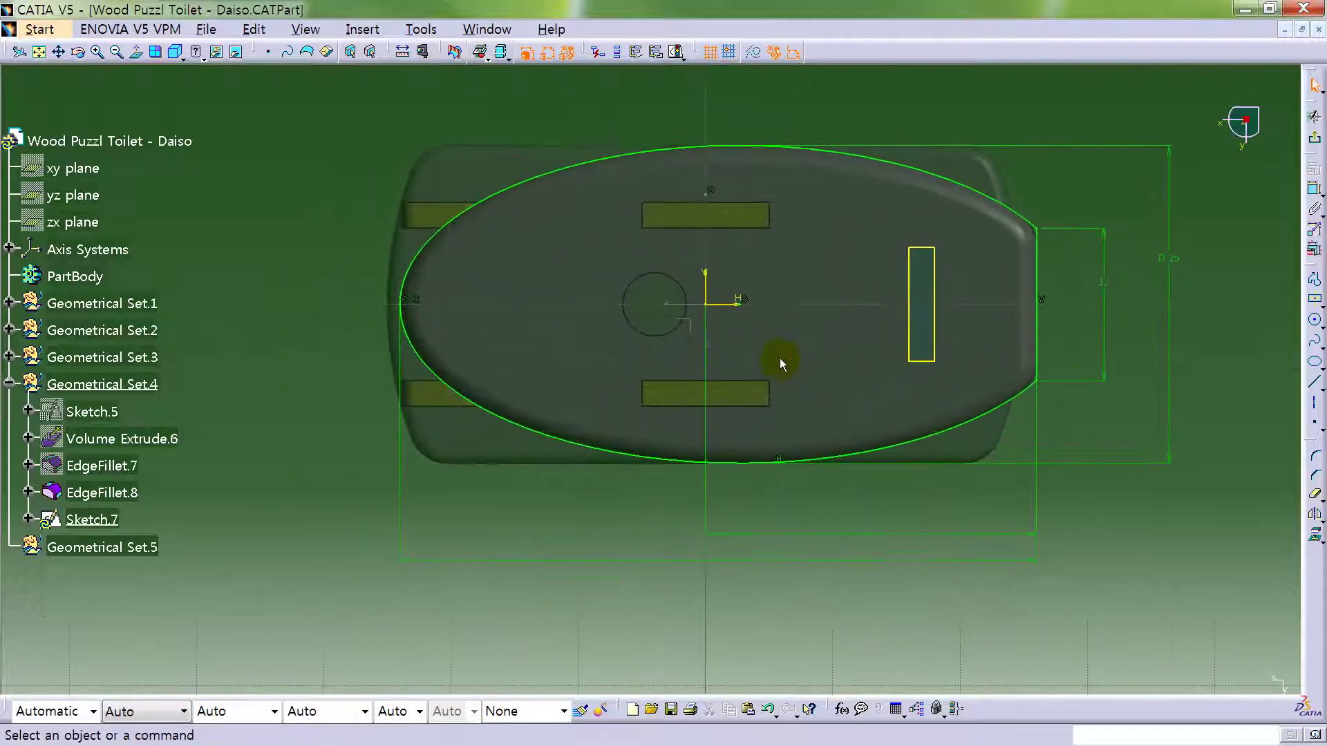
drag(864, 563, 857, 587)
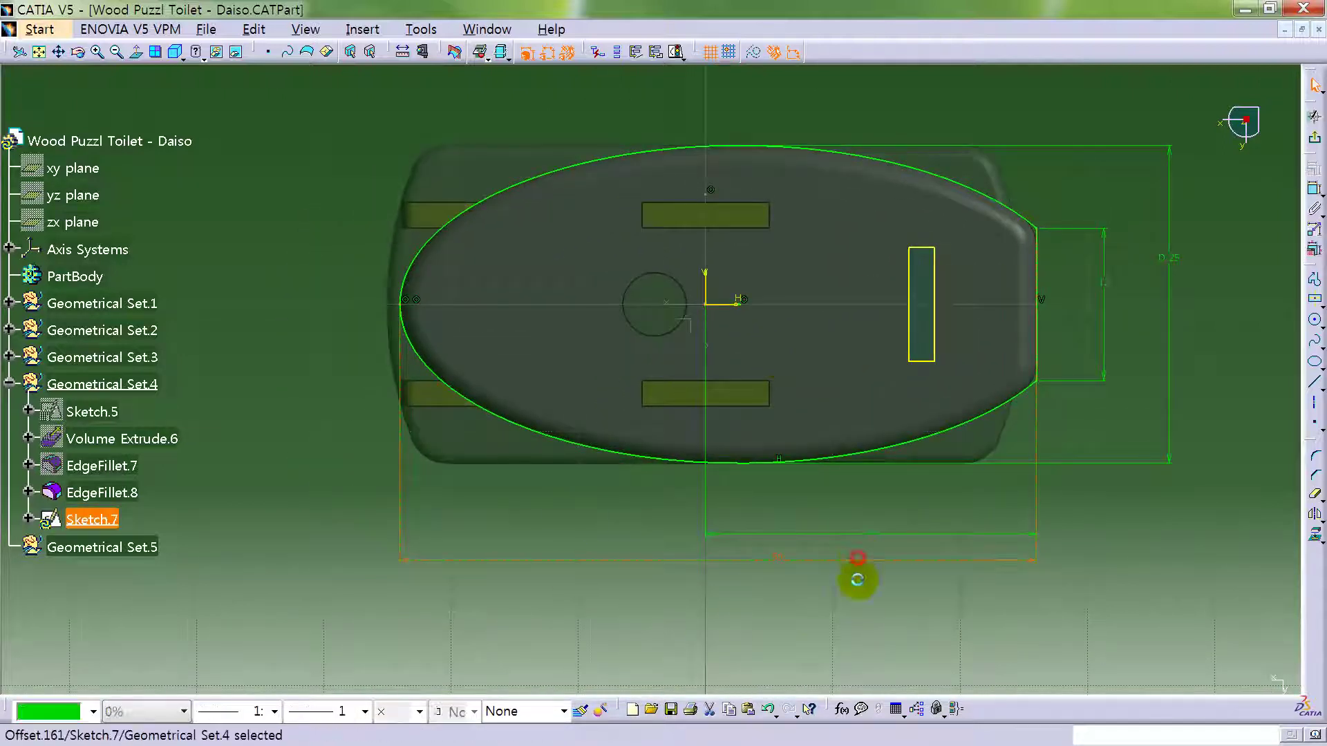
click(880, 497)
middle_drag(880, 498, 881, 511)
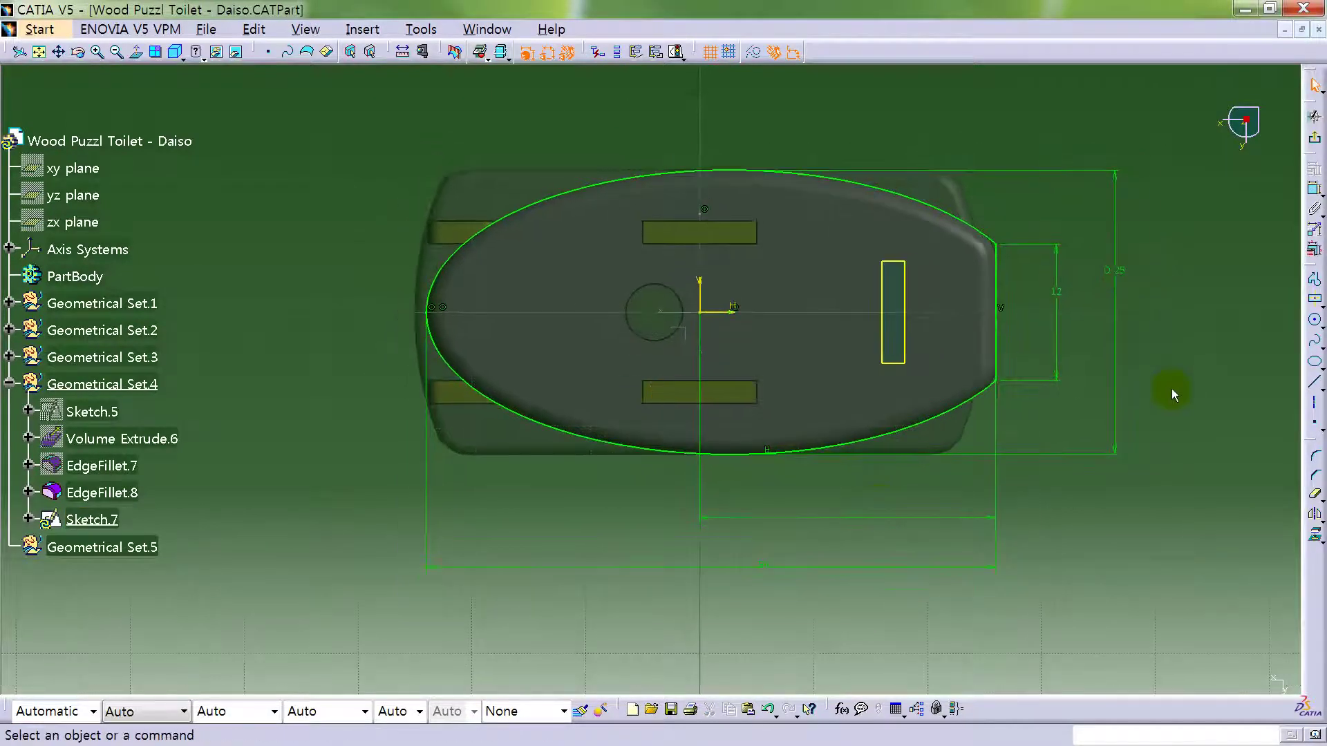
double_click(1116, 299)
text(30)
key(Return)
drag(1056, 291, 1038, 270)
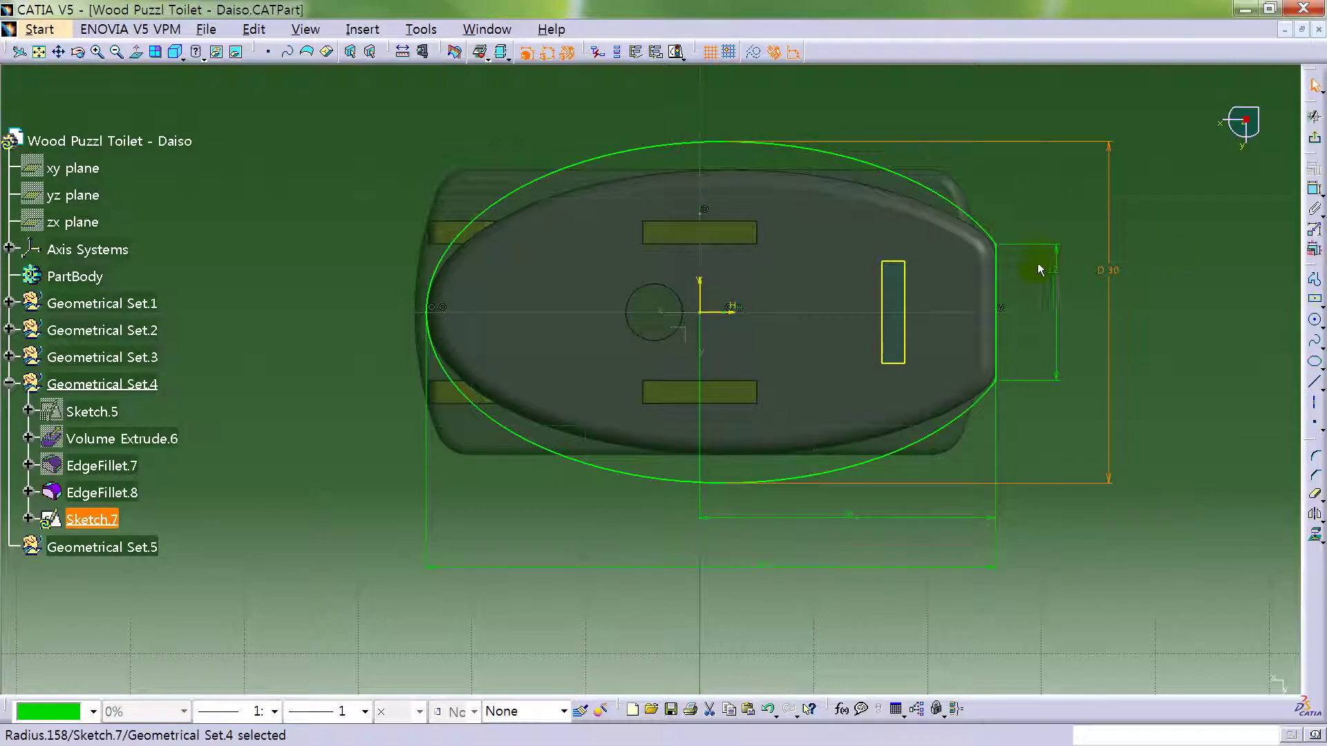
double_click(1068, 299)
text(15)
key(Return)
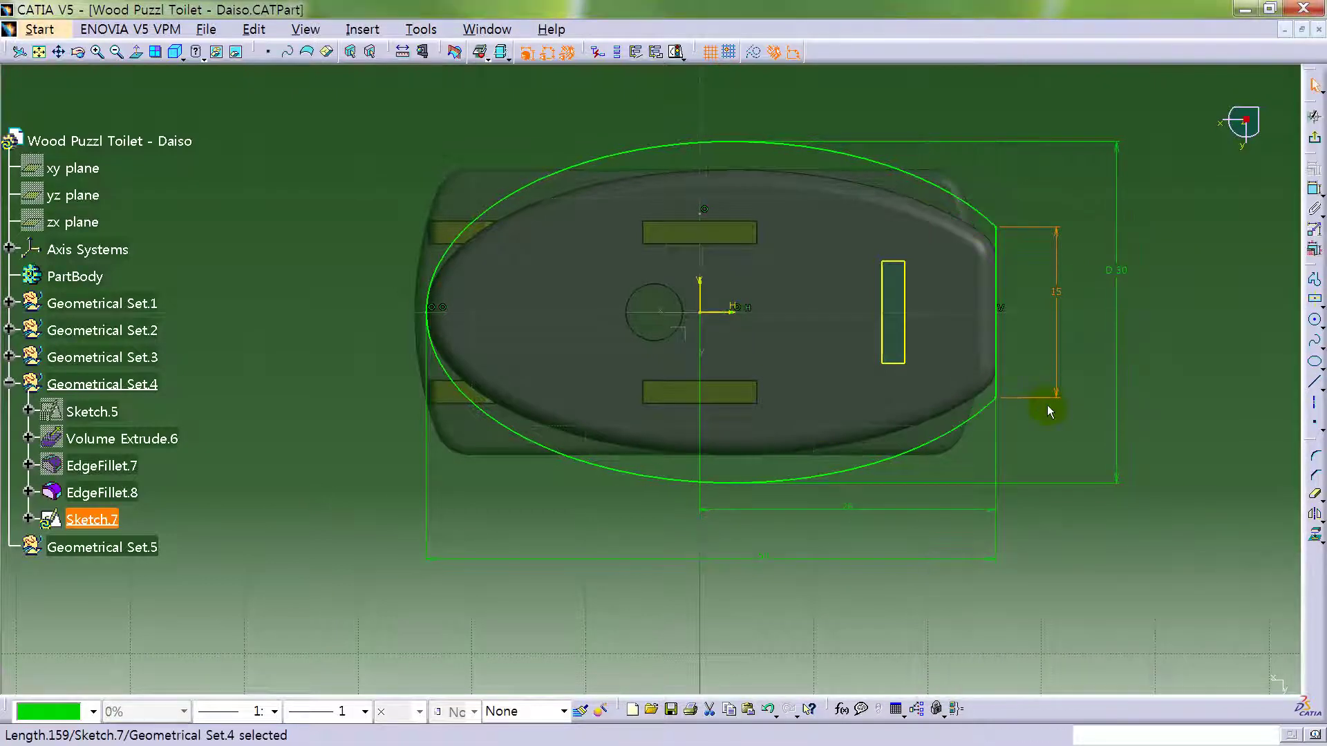
- Set the truncated ellipse's overall length to 52 mm
click(764, 557)
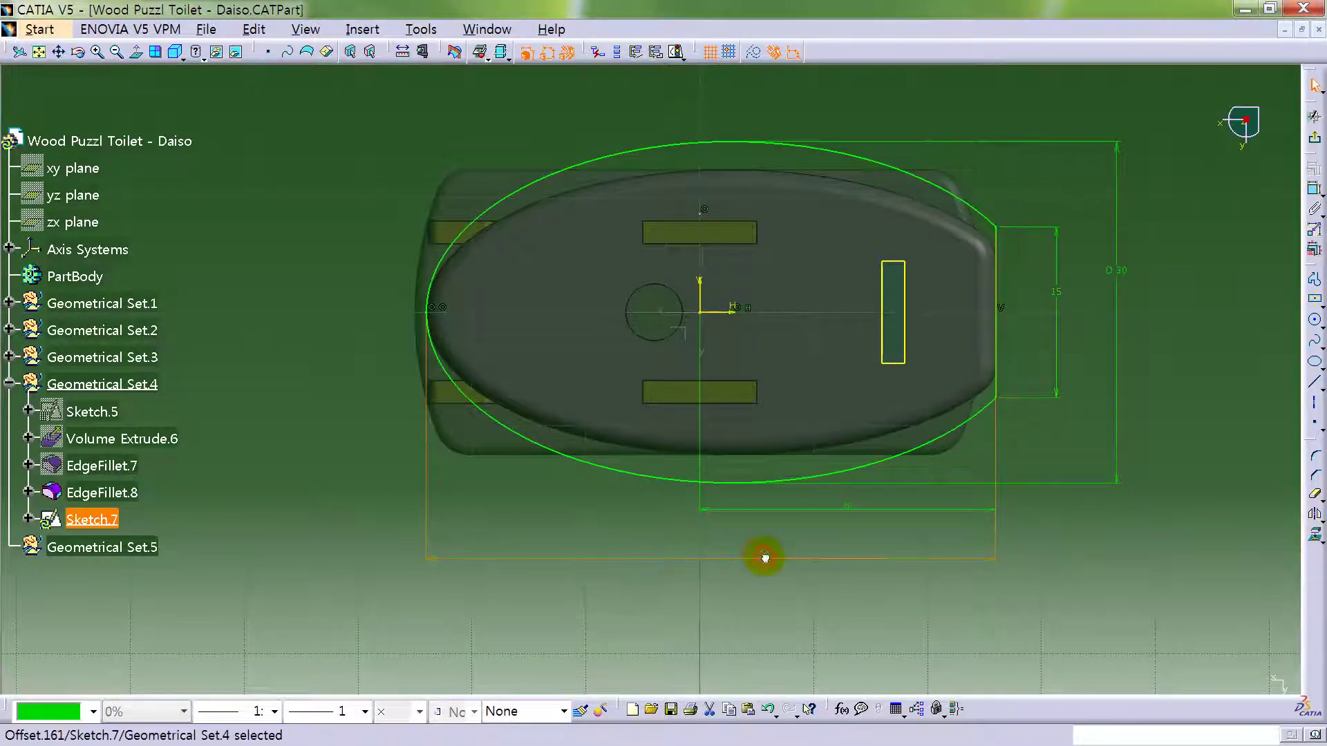
double_click(764, 557)
text(57)
key(Return)
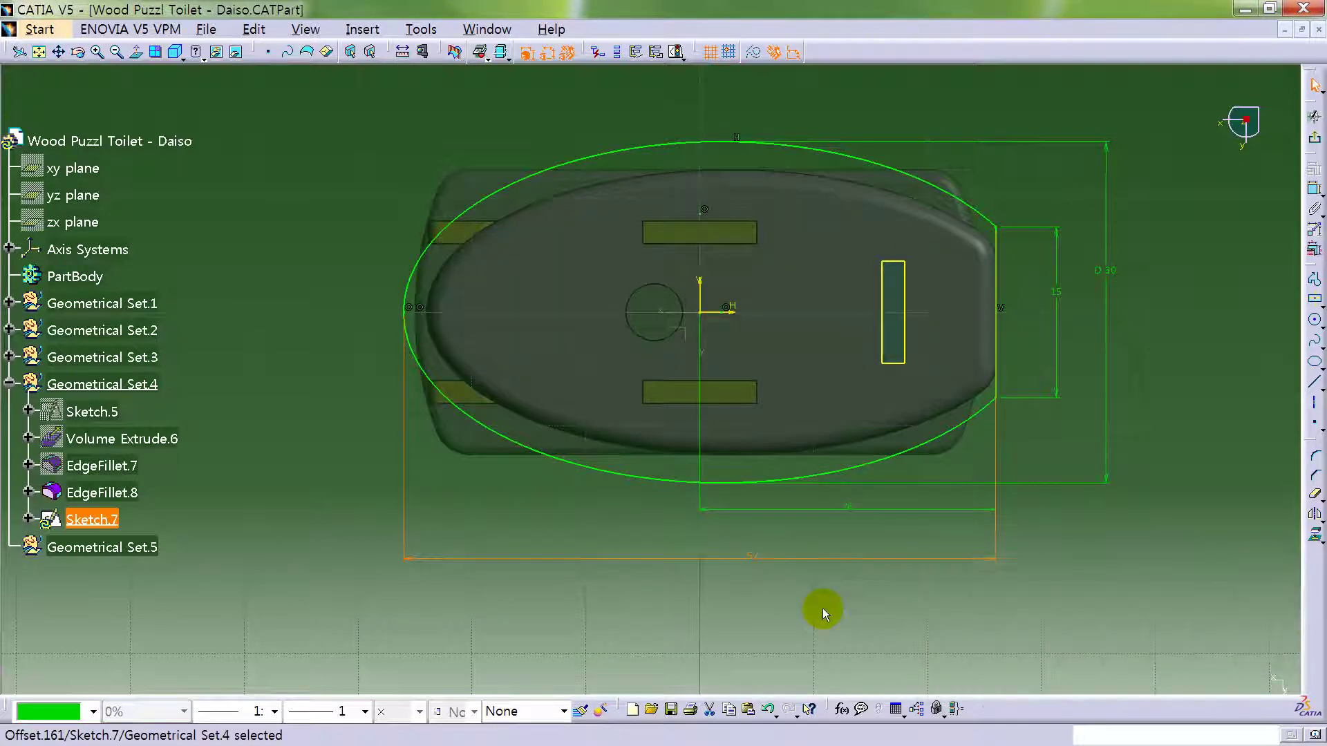
click(1101, 570)
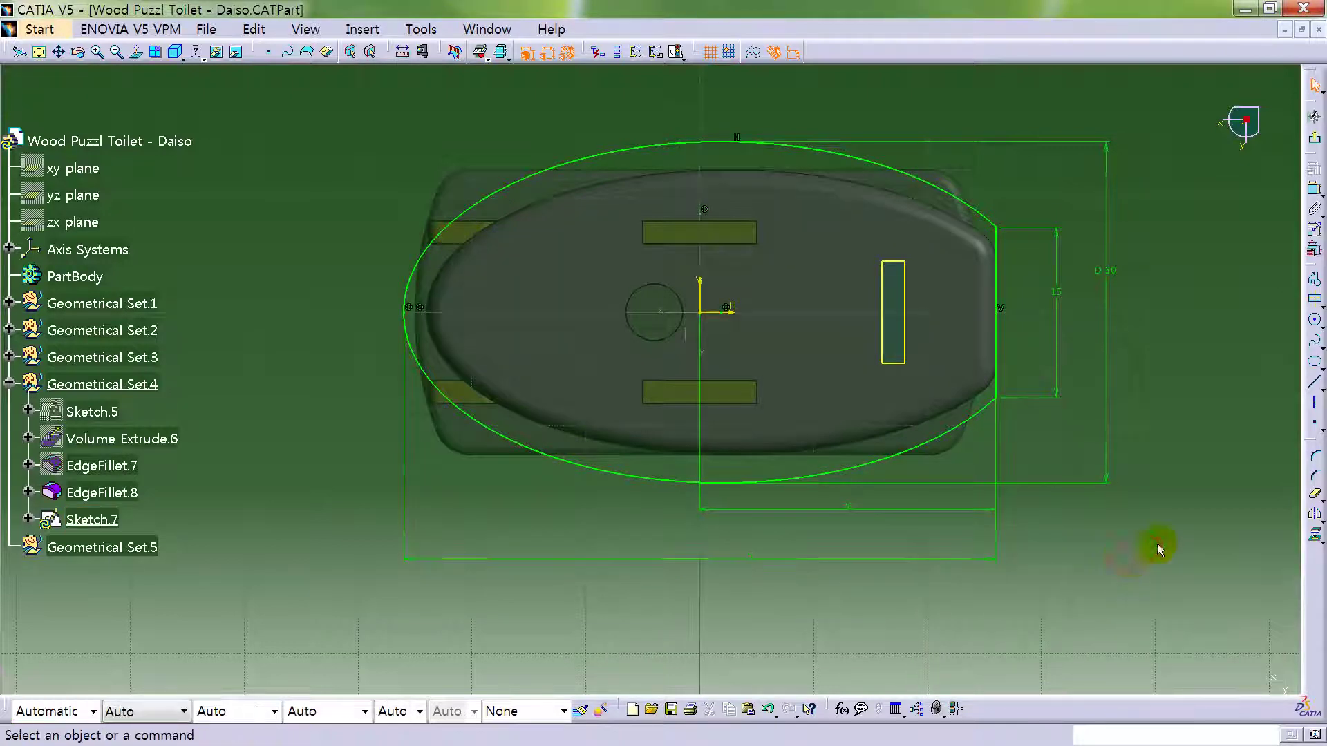
- Sketch a small circle on the horizontal axis near the ellipse's rounded end and a larger one around the board's hole
click(1315, 319)
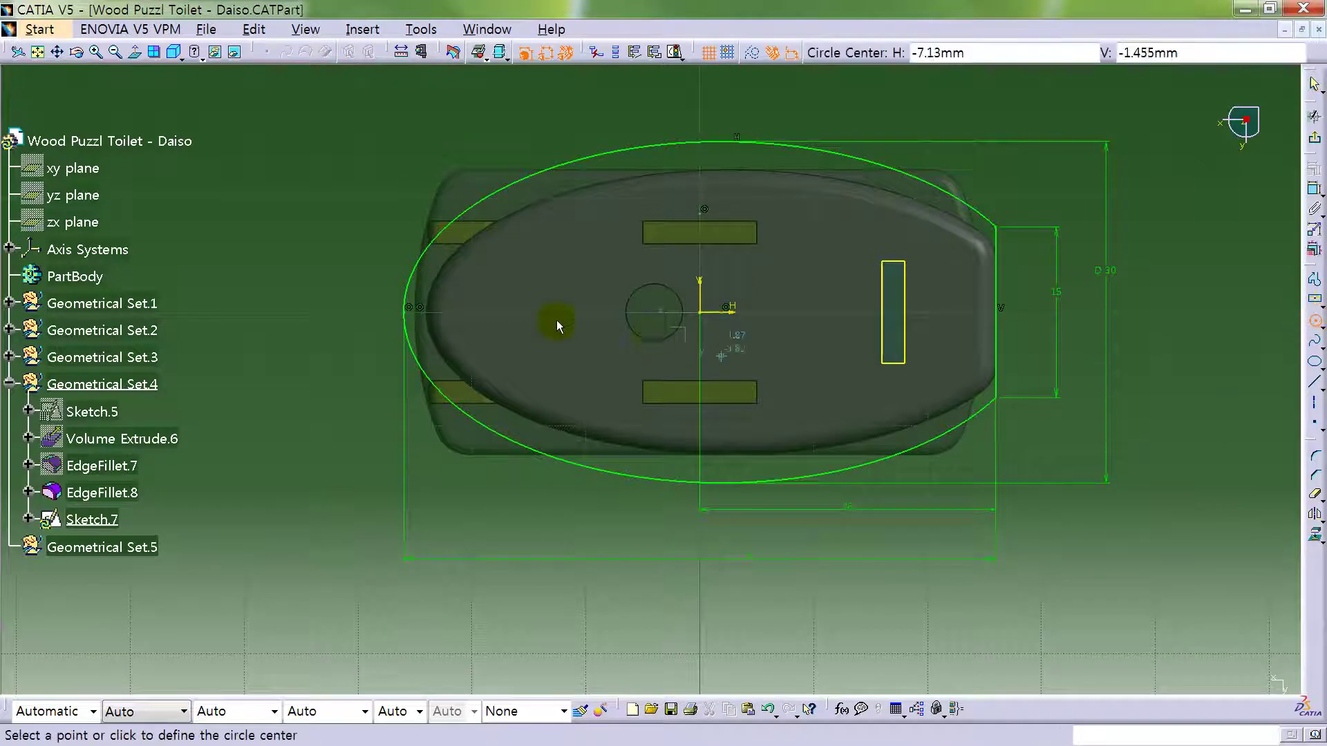
click(506, 312)
click(509, 281)
click(1315, 319)
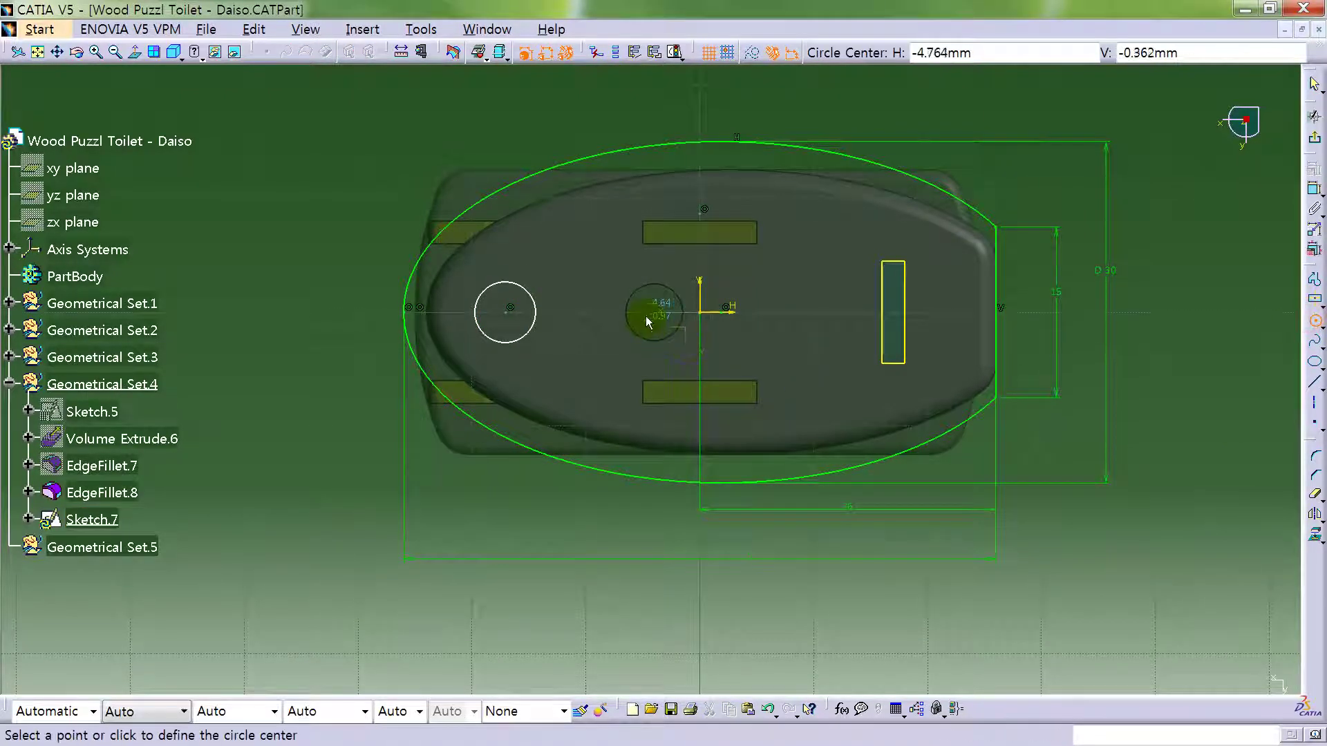
click(722, 264)
click(486, 118)
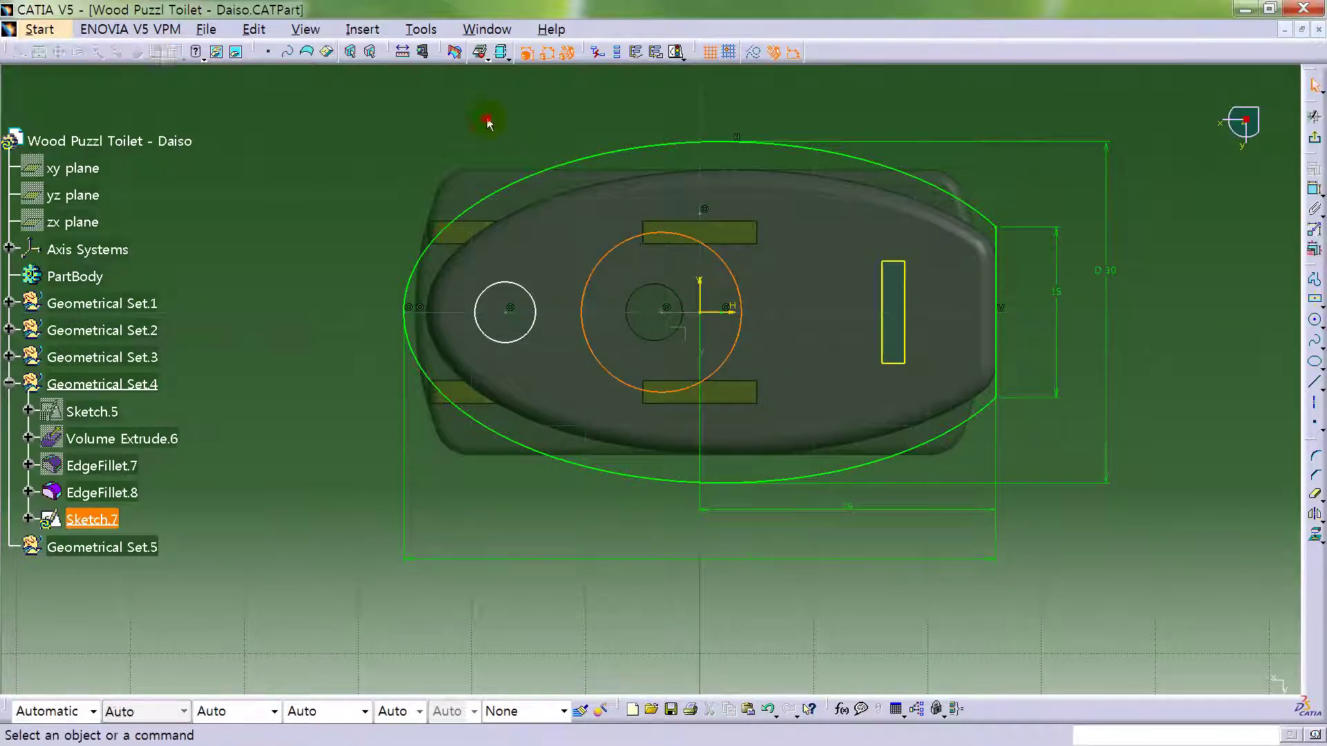
- Draw a three-point arc from the small circle over the top of the larger circle and make it tangent to the small circle
click(1321, 325)
click(1275, 336)
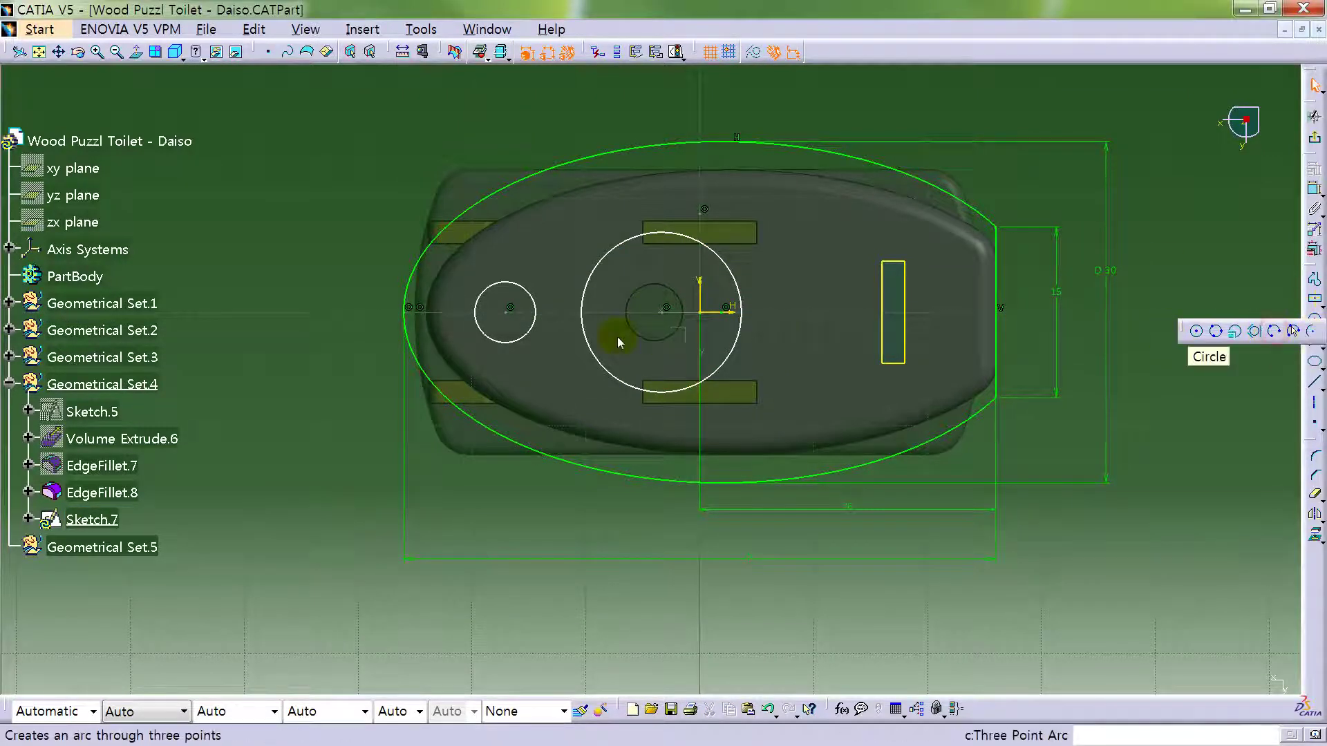
click(519, 285)
click(553, 268)
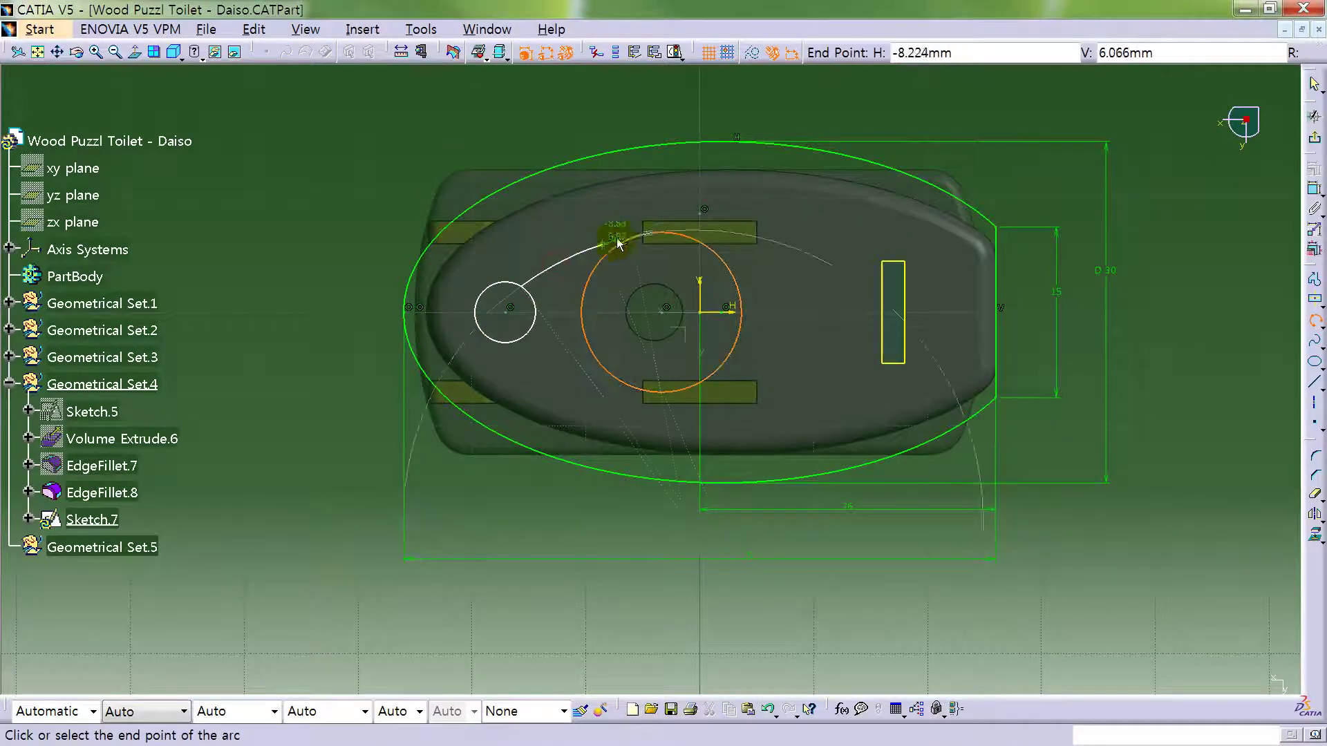
click(780, 240)
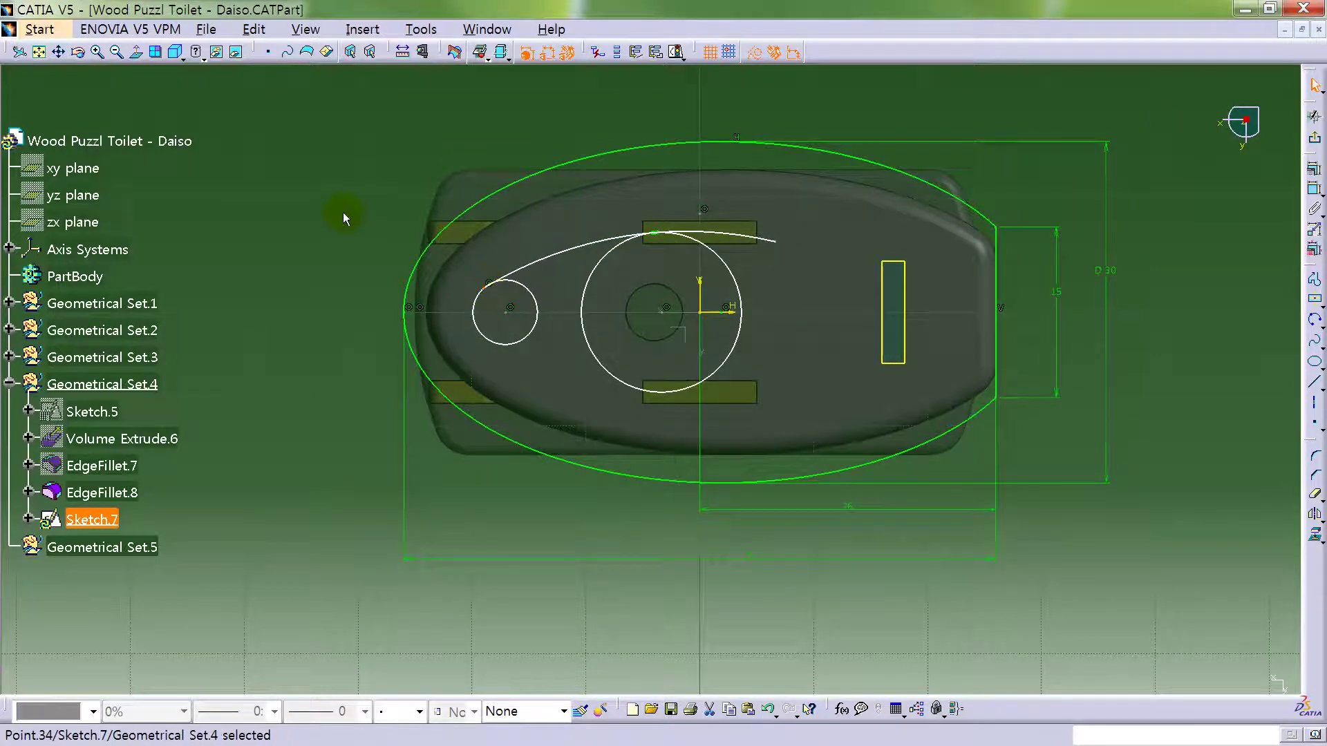
click(1313, 204)
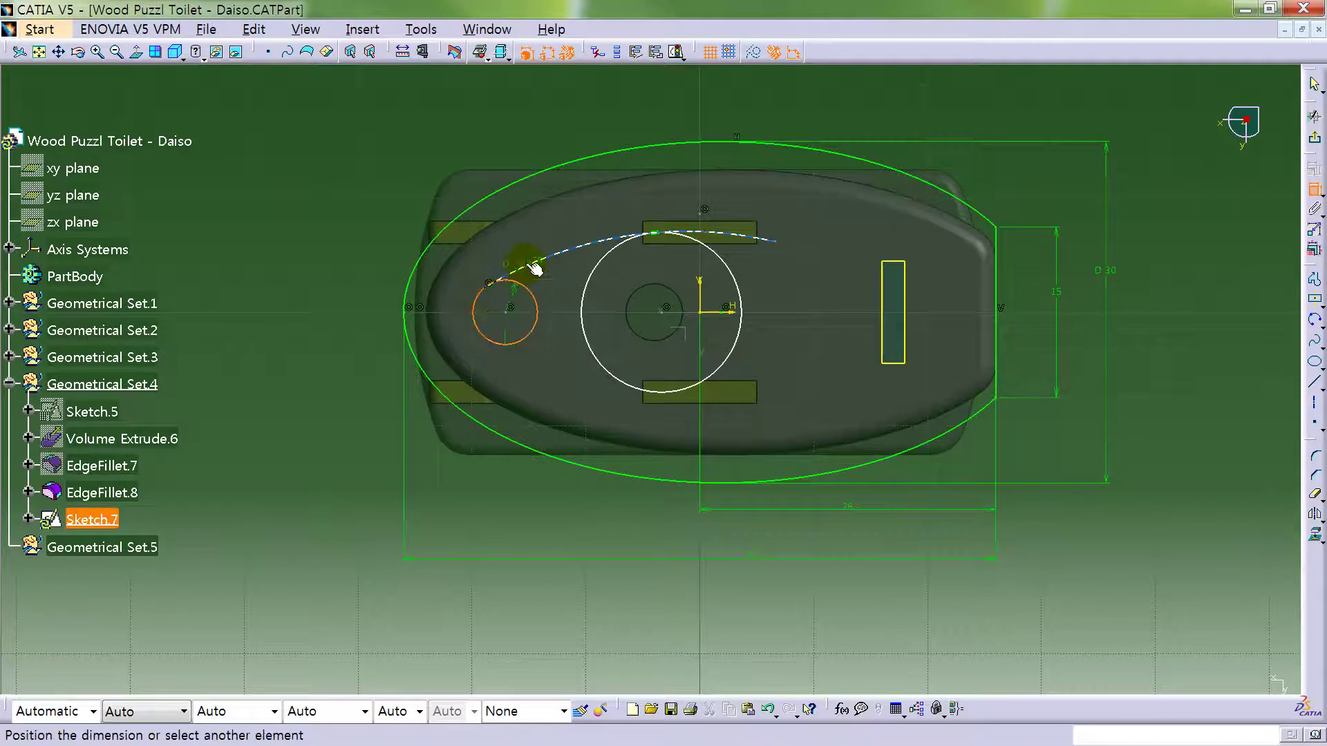
right_click(573, 222)
click(674, 364)
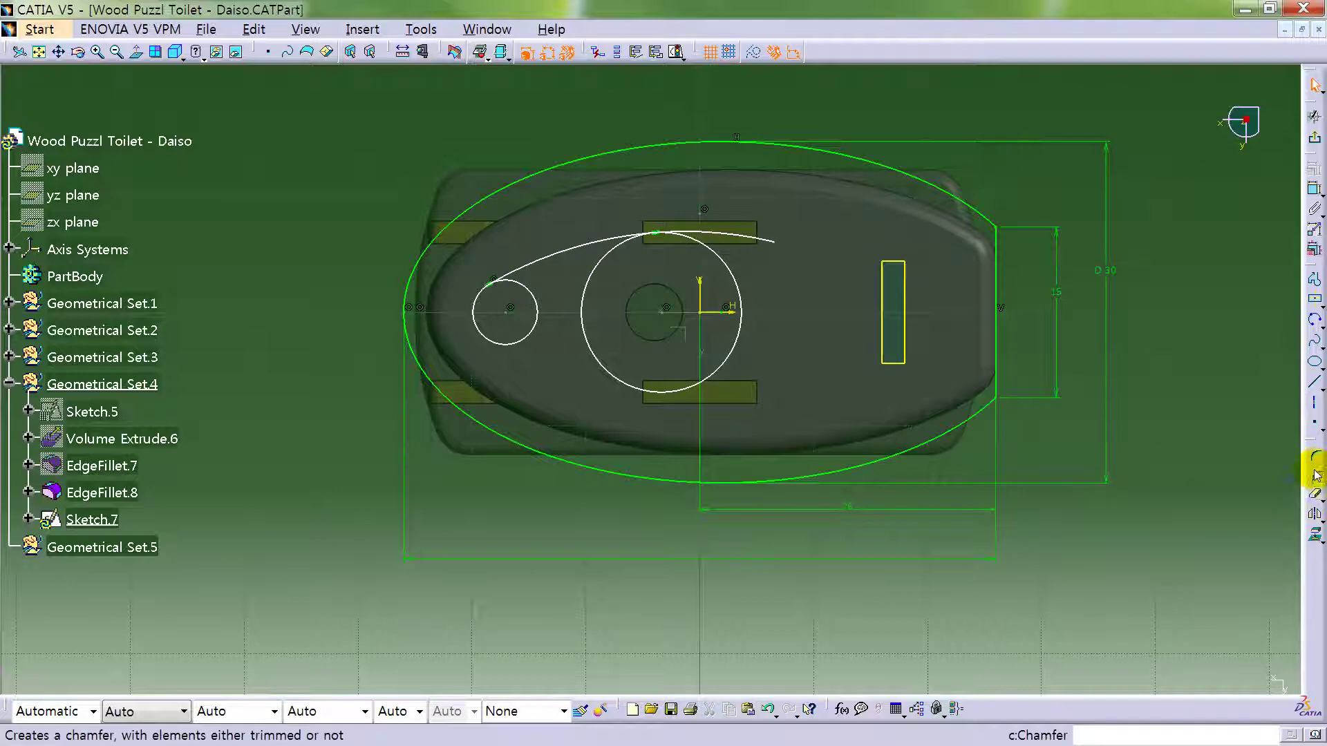
- Mirror the tangent arc about the sketch's horizontal axis
click(1314, 514)
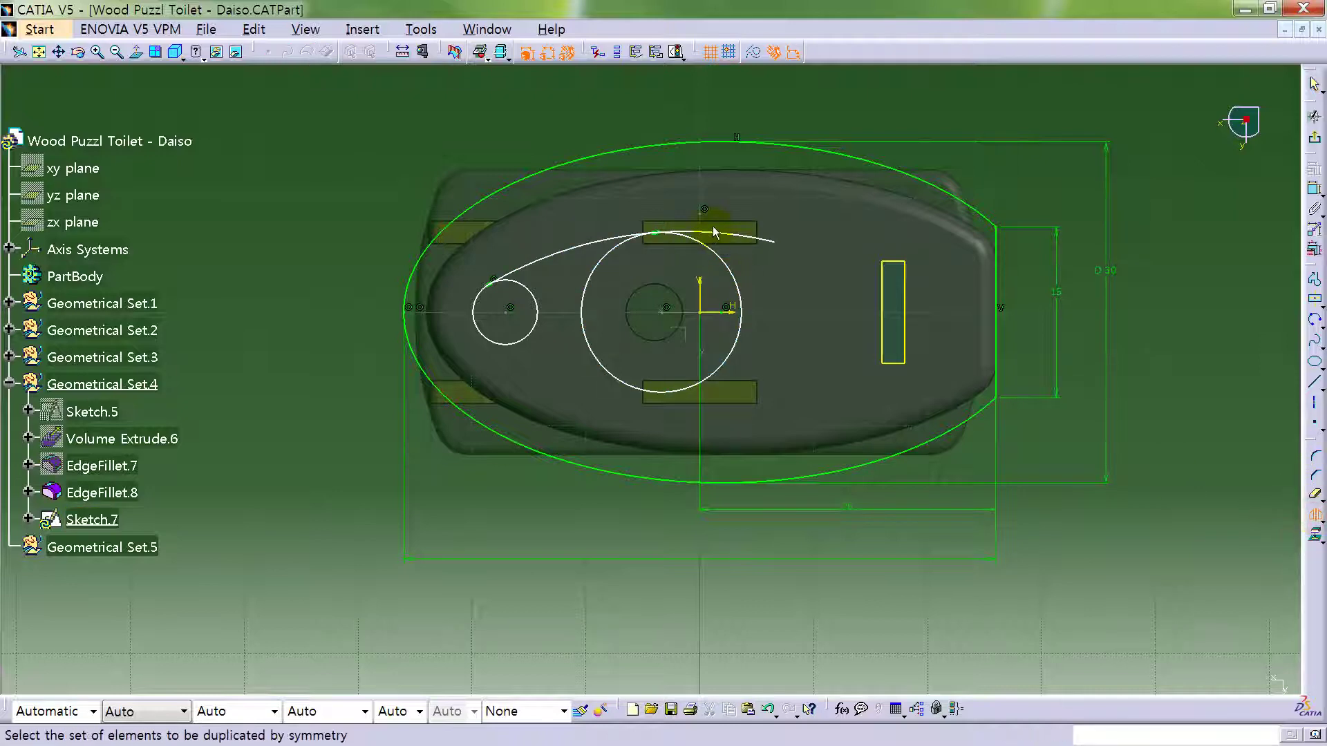
click(727, 238)
click(737, 313)
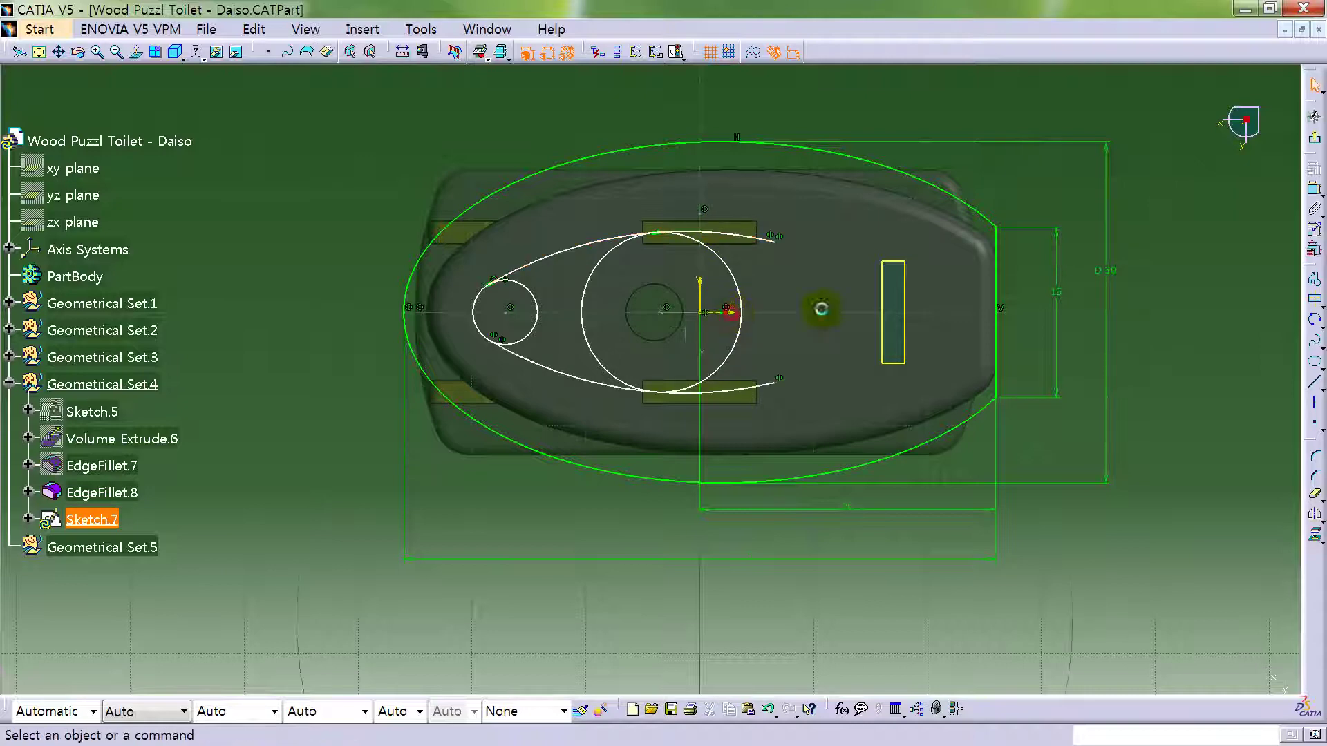
- Trim the two circles and the side arcs against each other into one closed egg-shaped opening
click(1315, 497)
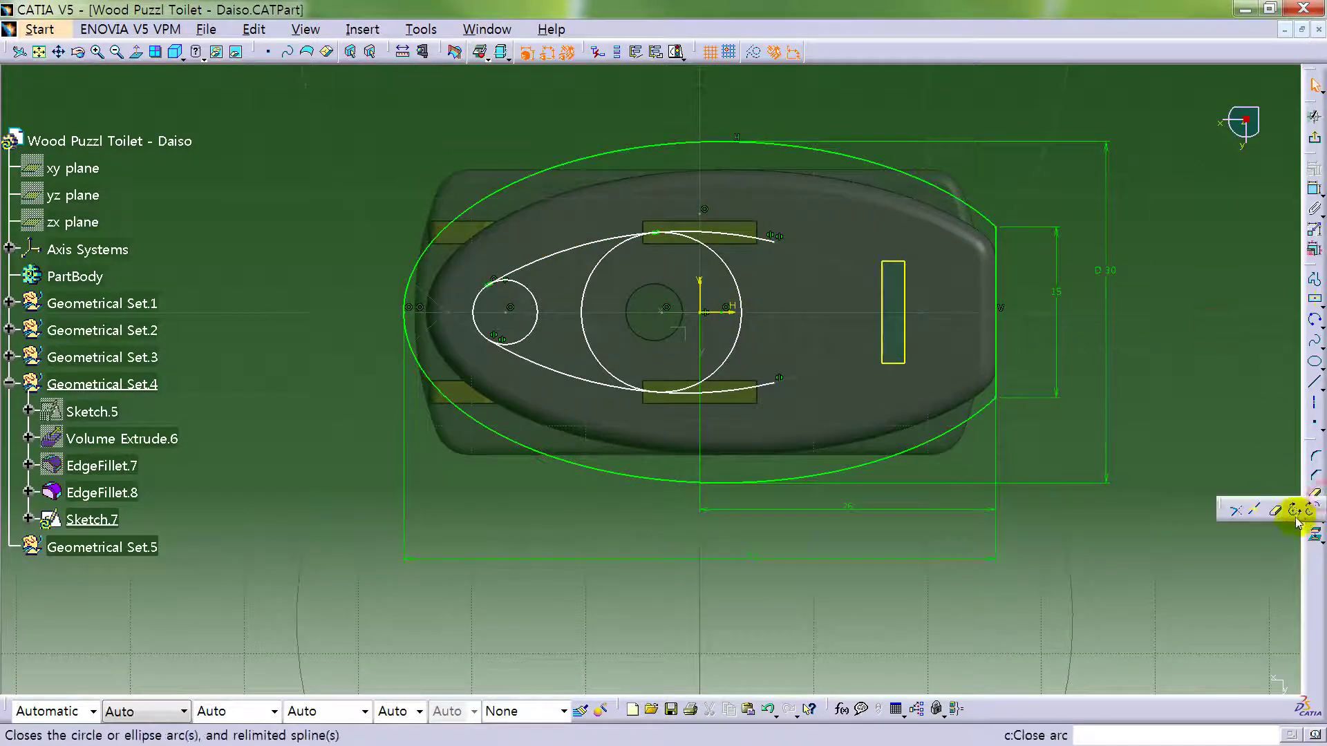
click(1234, 512)
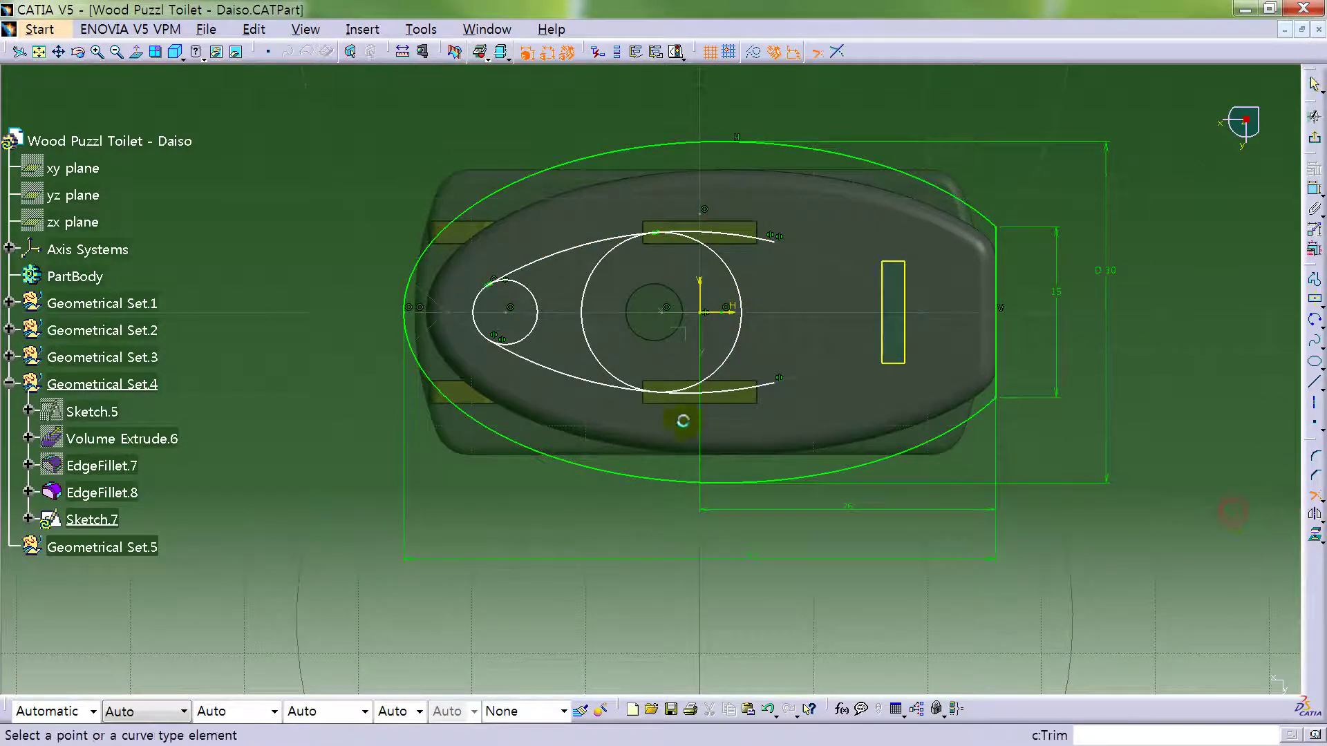
click(619, 397)
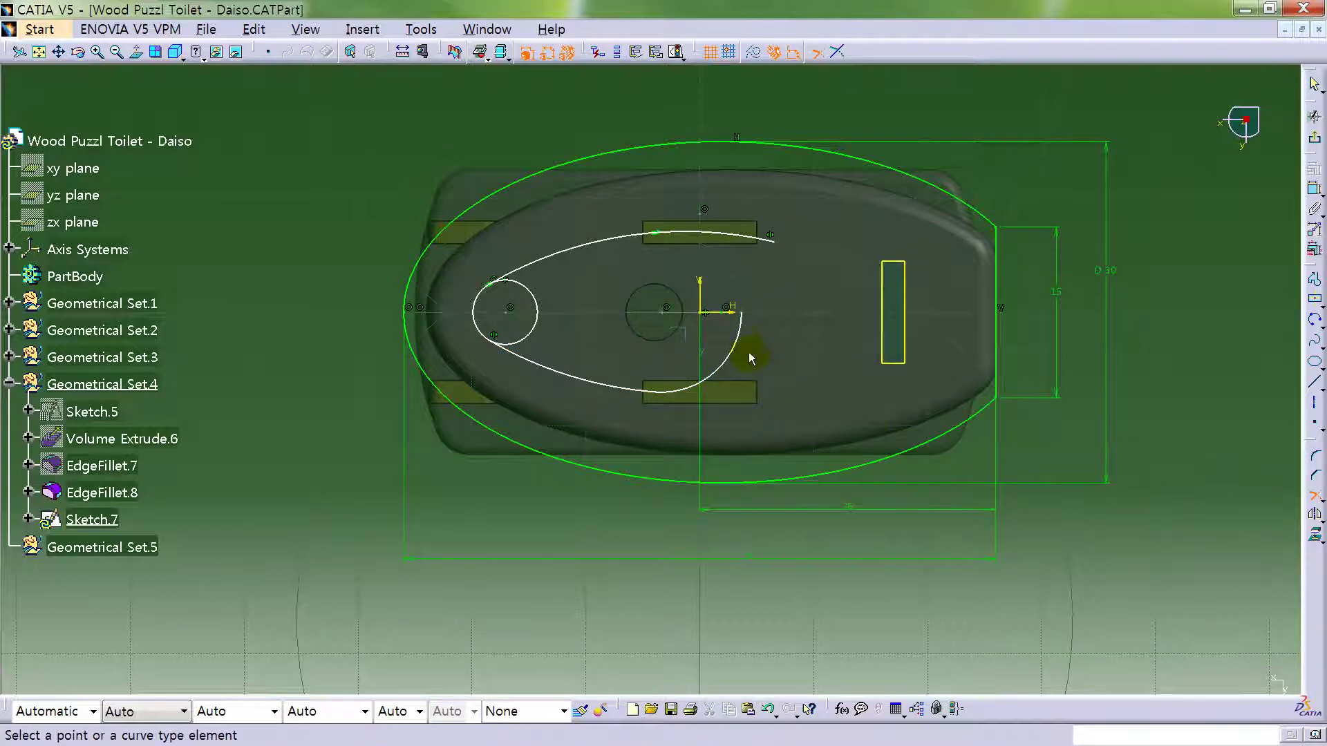
click(741, 337)
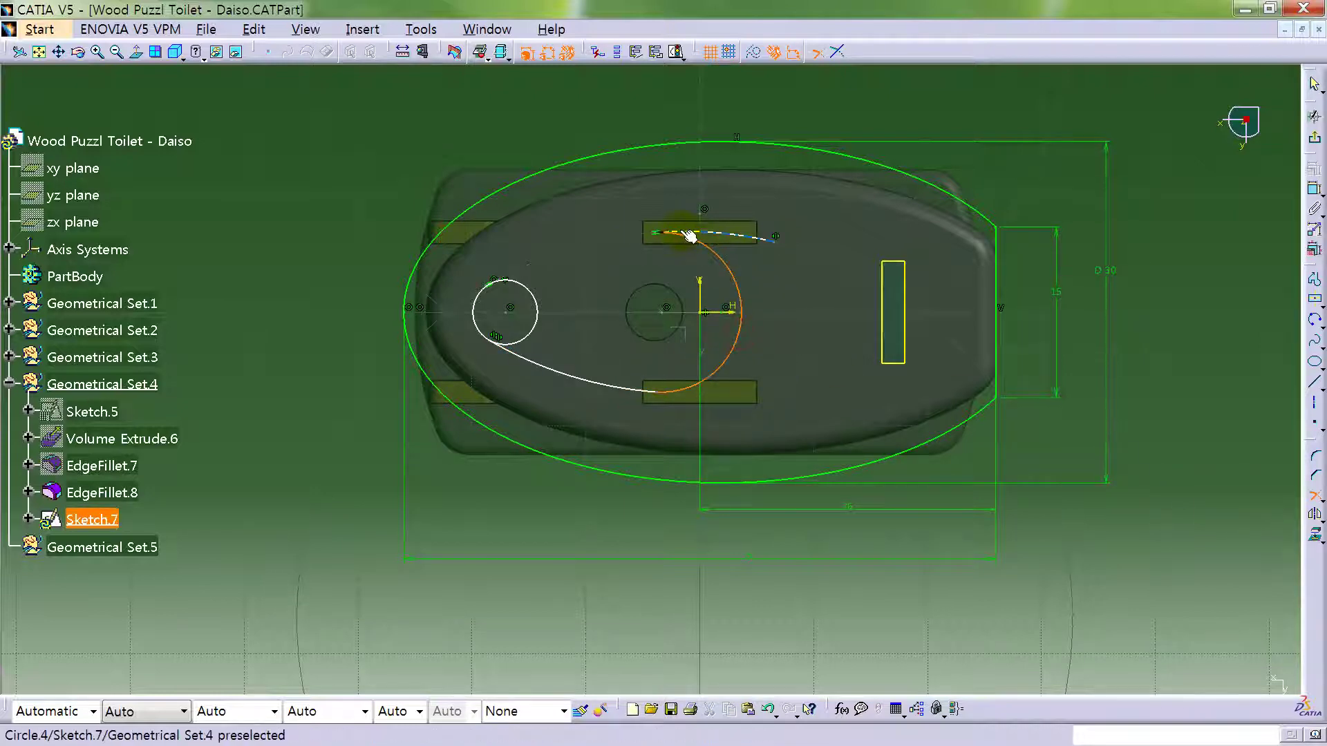
click(623, 241)
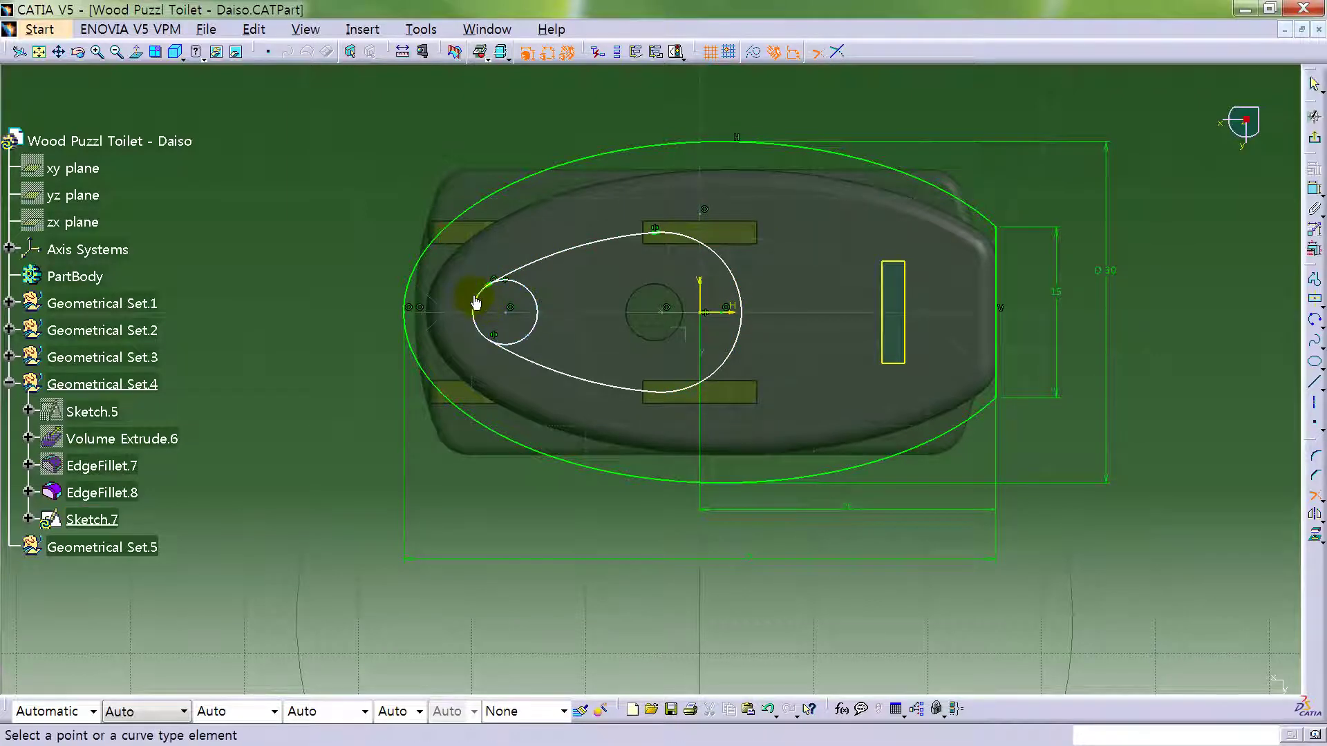
click(534, 268)
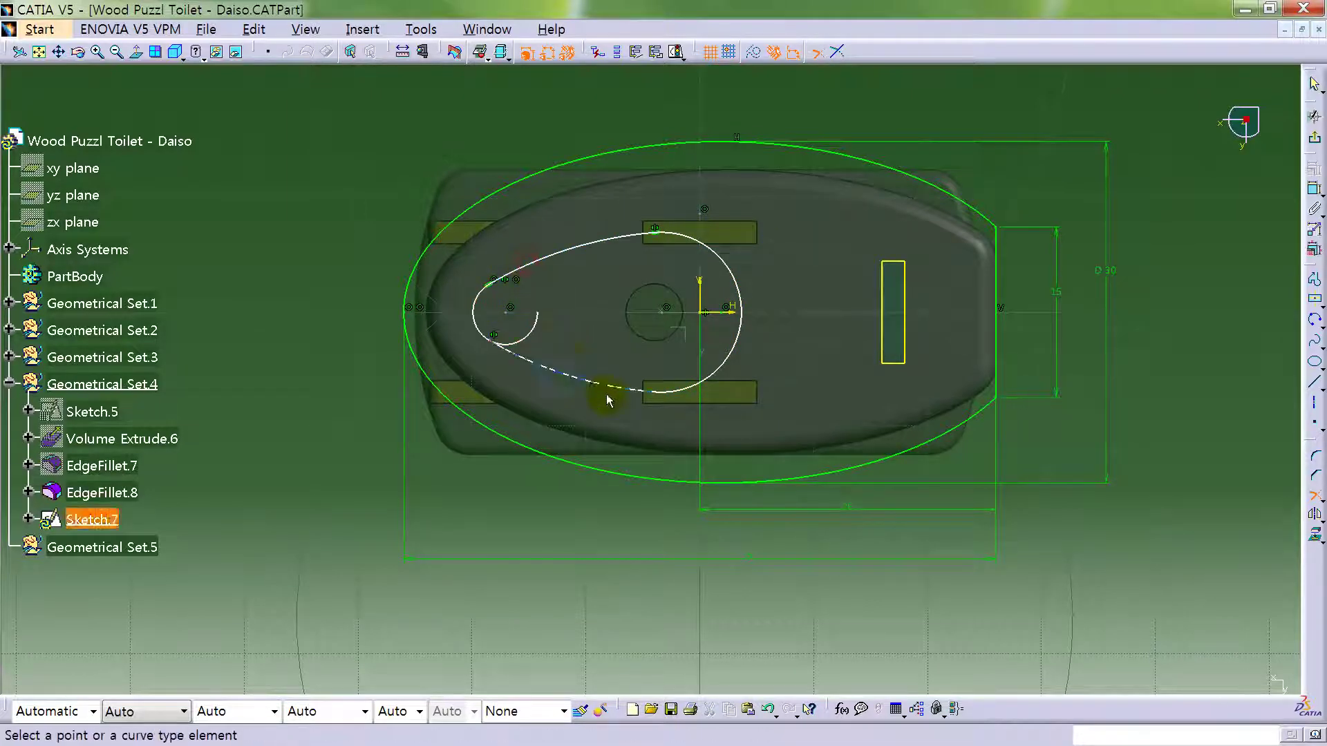
click(479, 315)
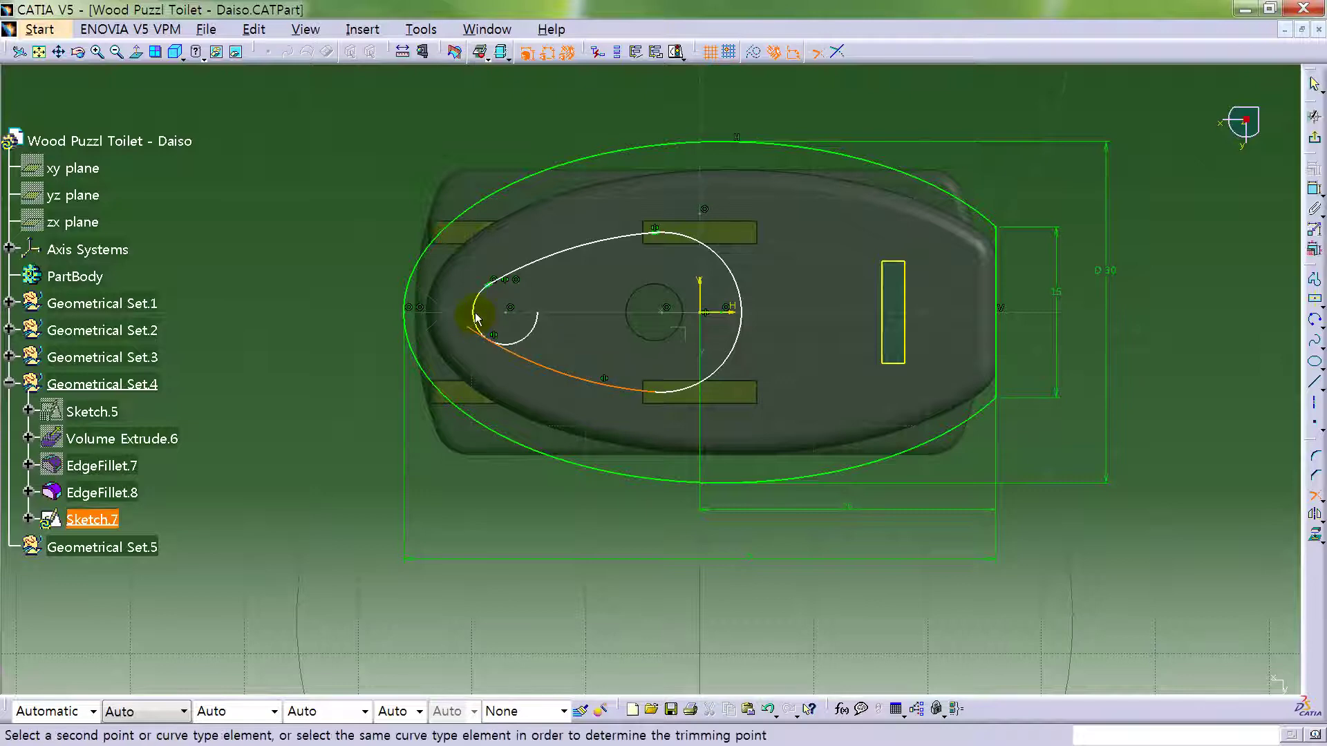
click(482, 314)
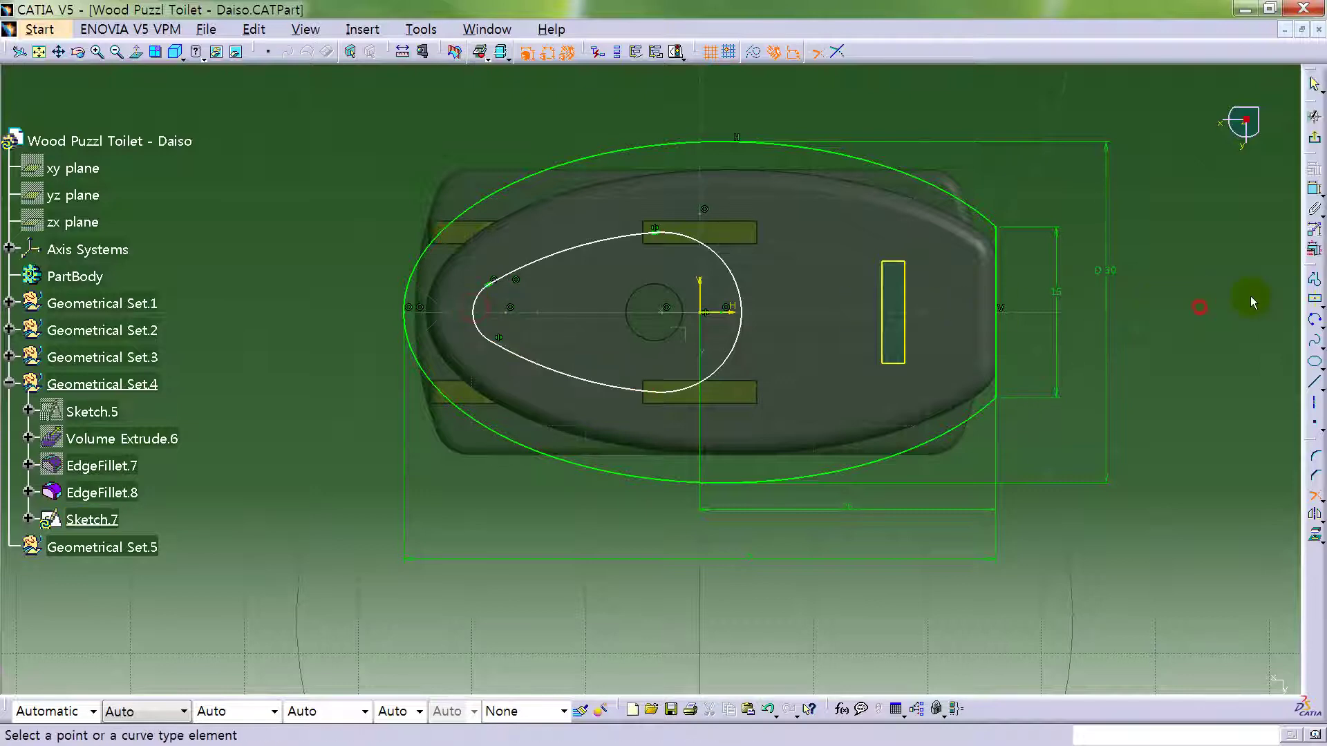
- Dimension the distance from the opening's large end arc to the vertical slot and set it to 13 mm
click(1314, 188)
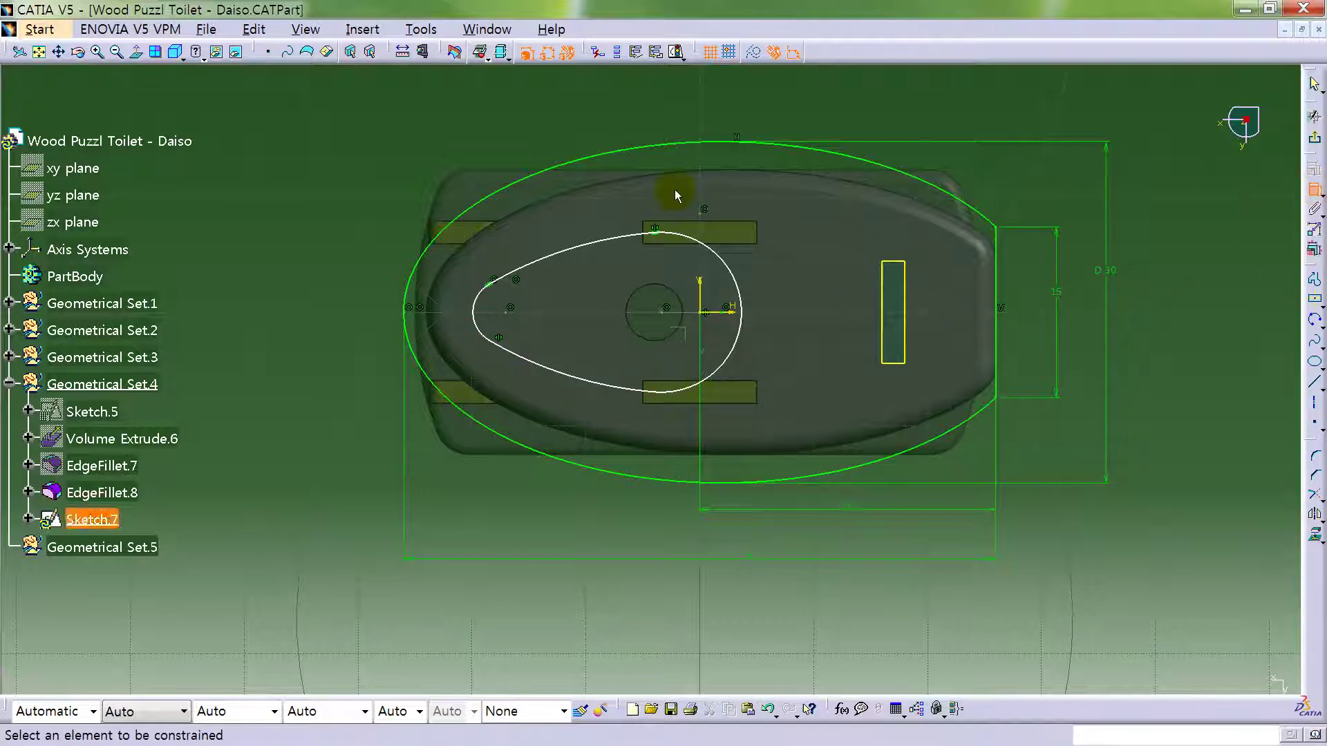
click(747, 310)
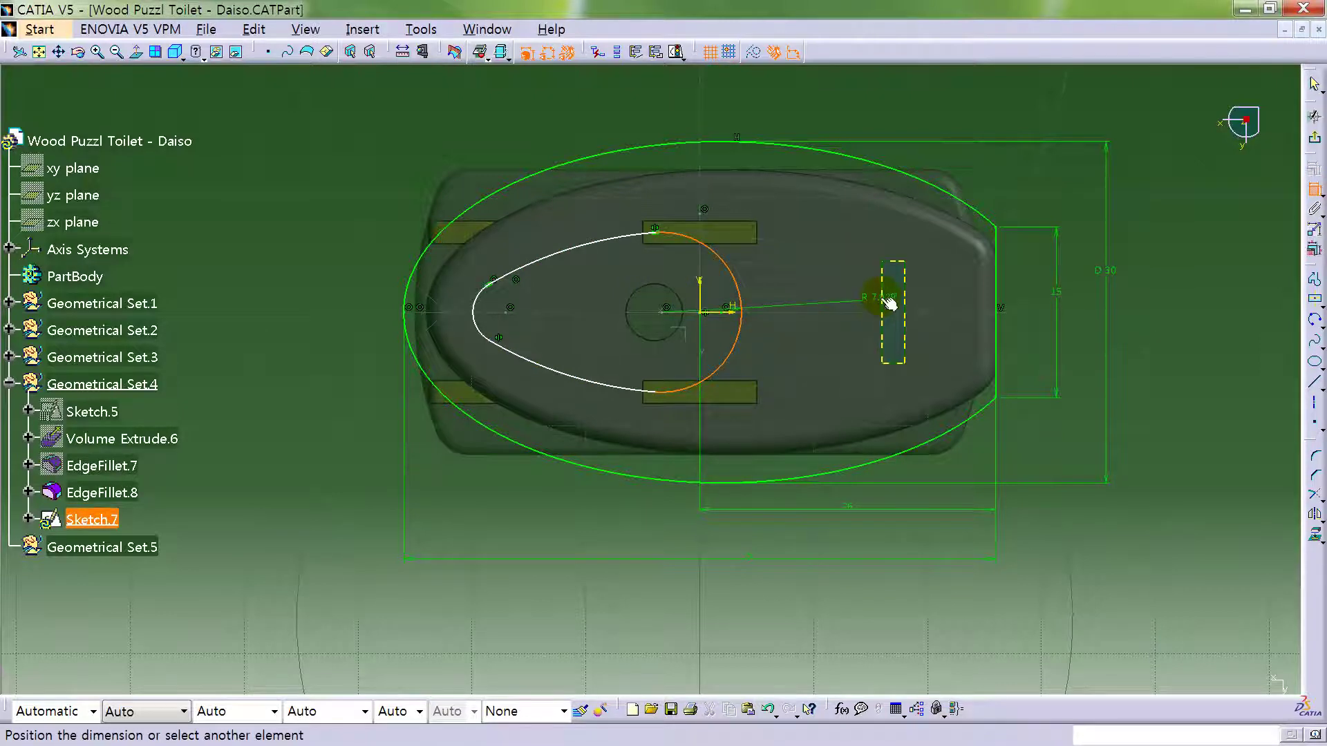
click(810, 101)
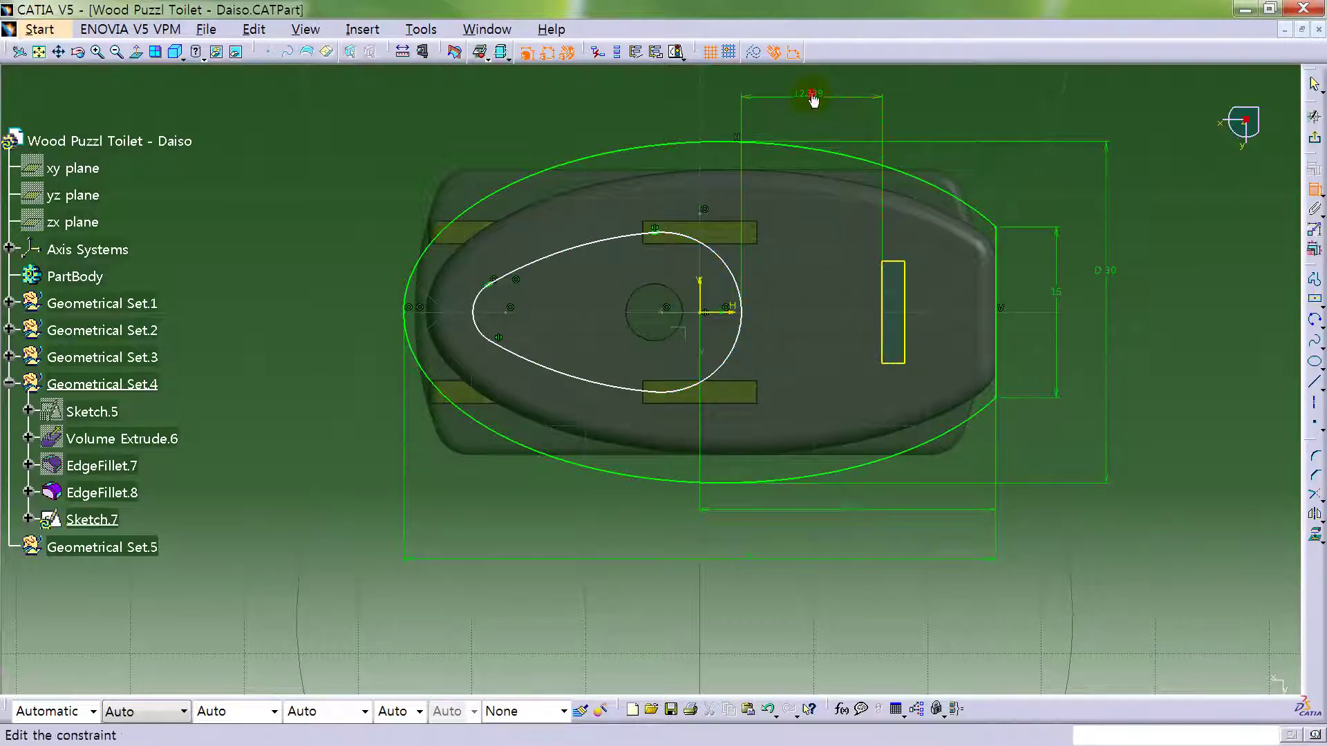
double_click(809, 94)
key(Return)
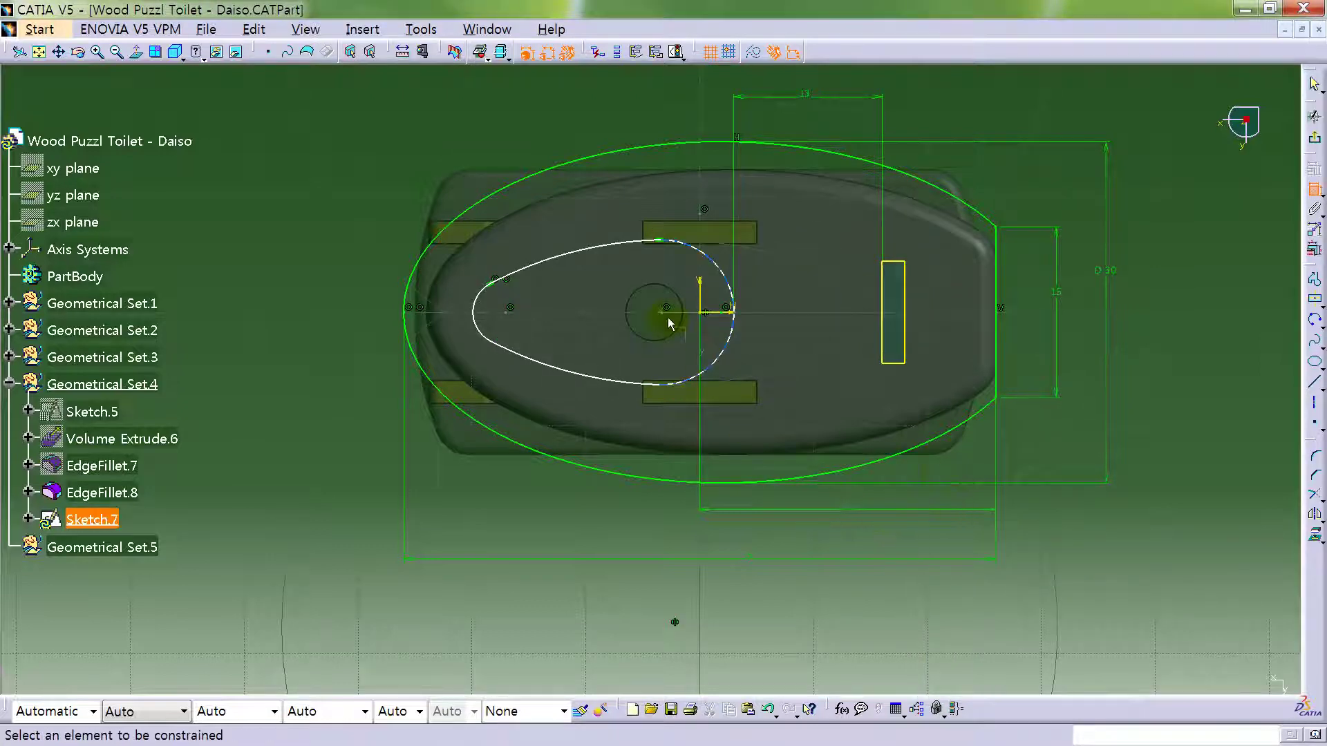
- Constrain the egg-shaped opening's small end arc to a 2.5 mm radius and its large end arc to 7 mm
click(471, 311)
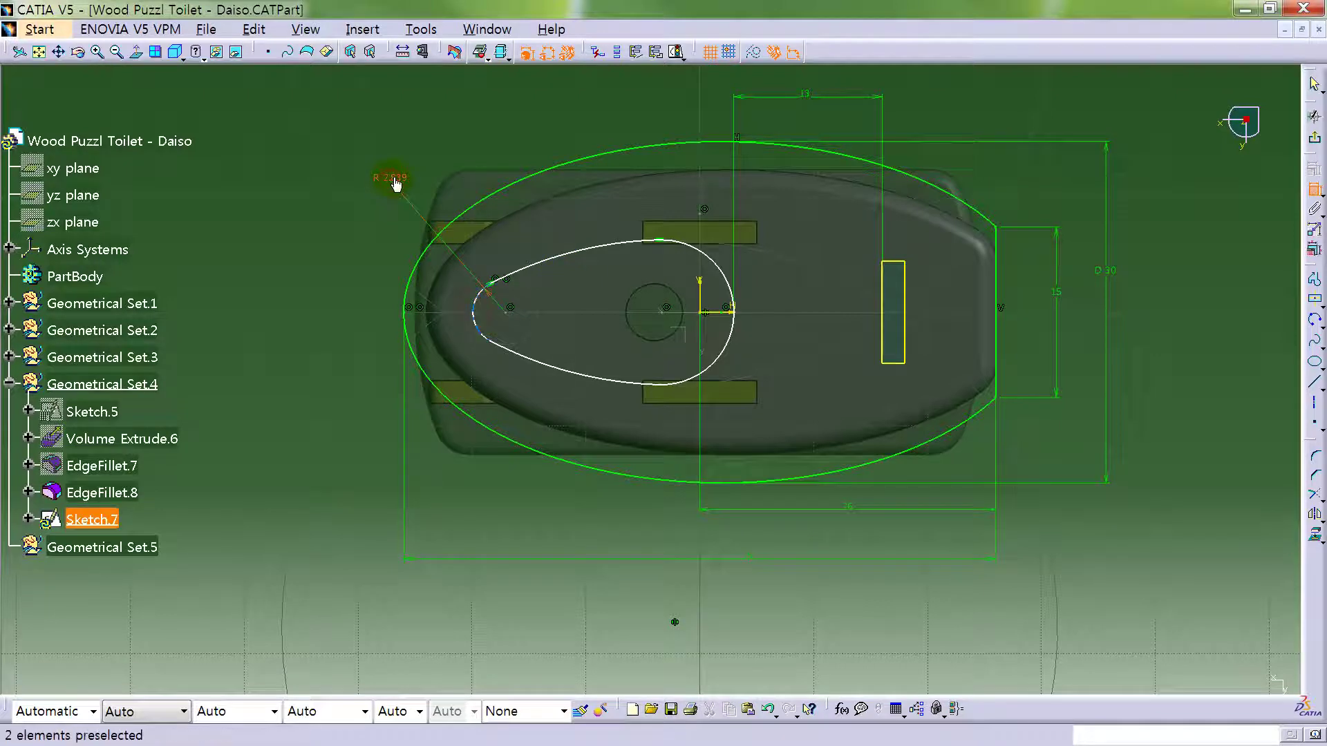
click(396, 181)
double_click(396, 181)
text(2.)
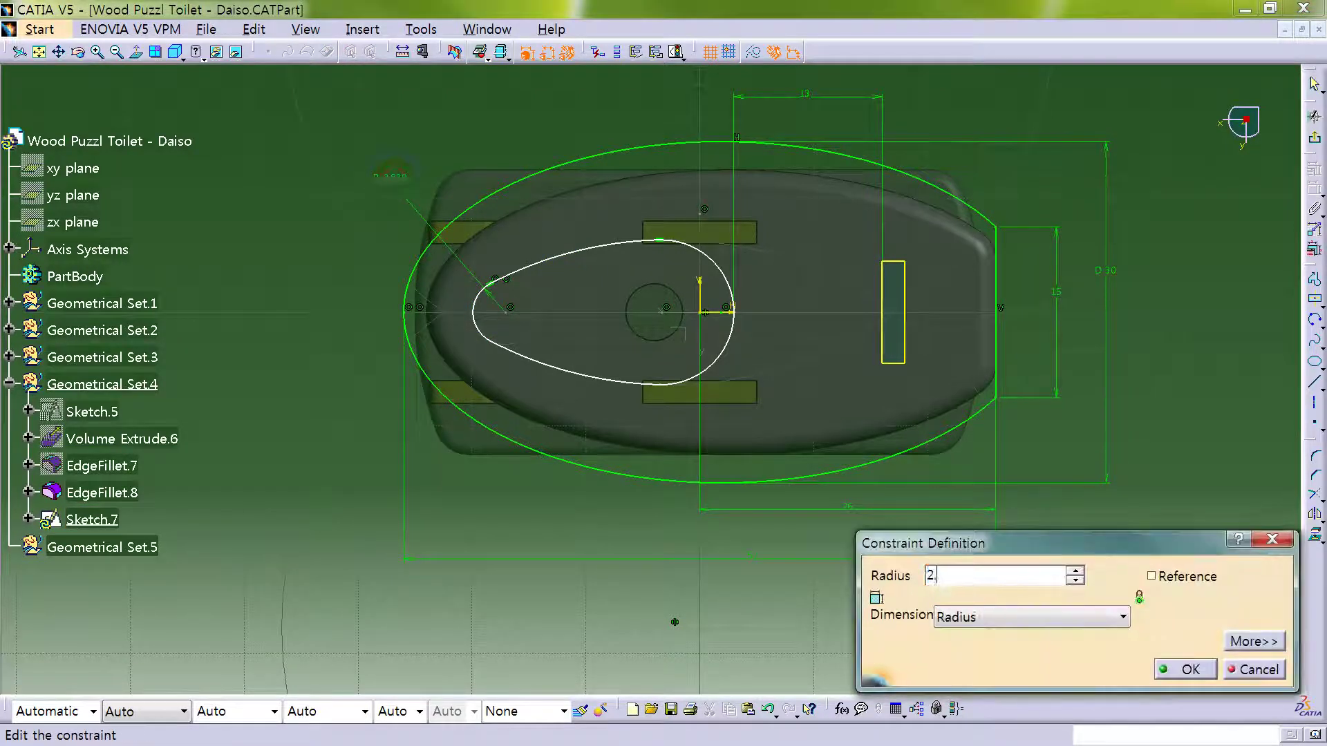
text(5)
key(Return)
click(720, 263)
click(834, 127)
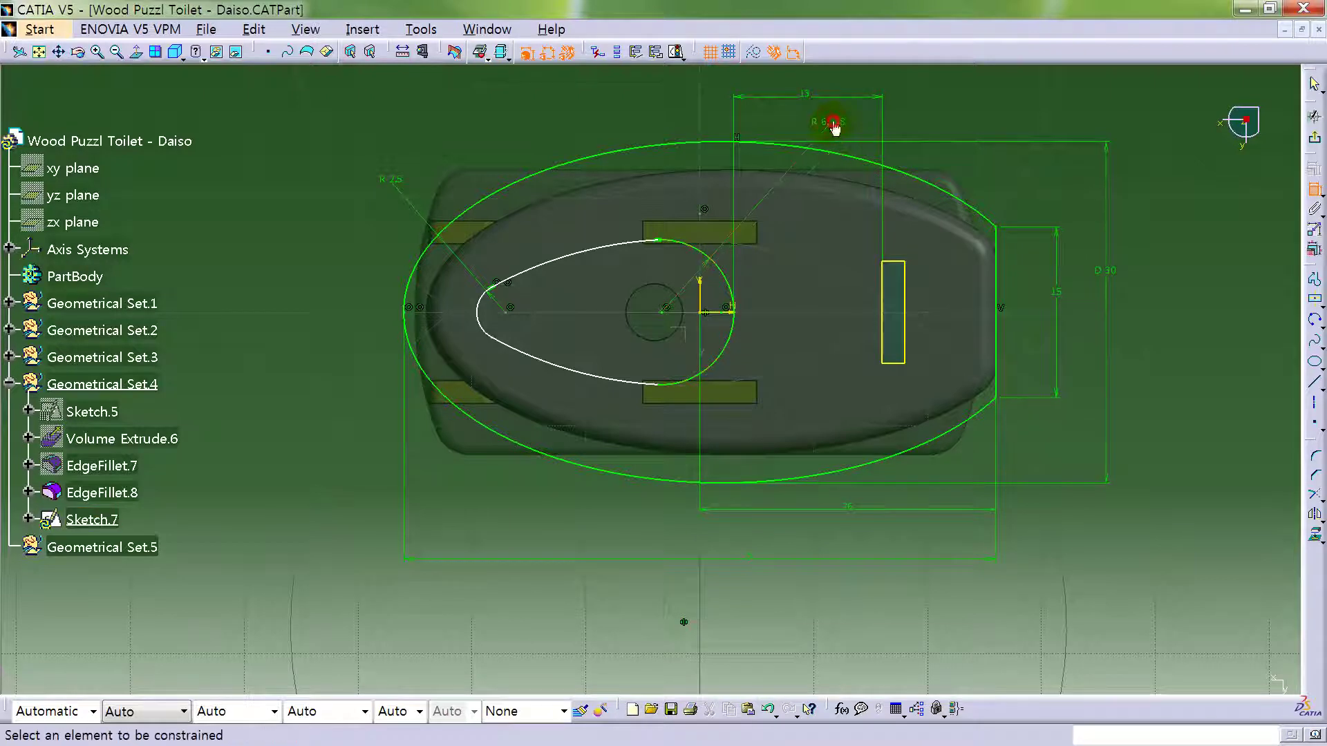
double_click(834, 126)
key(Return)
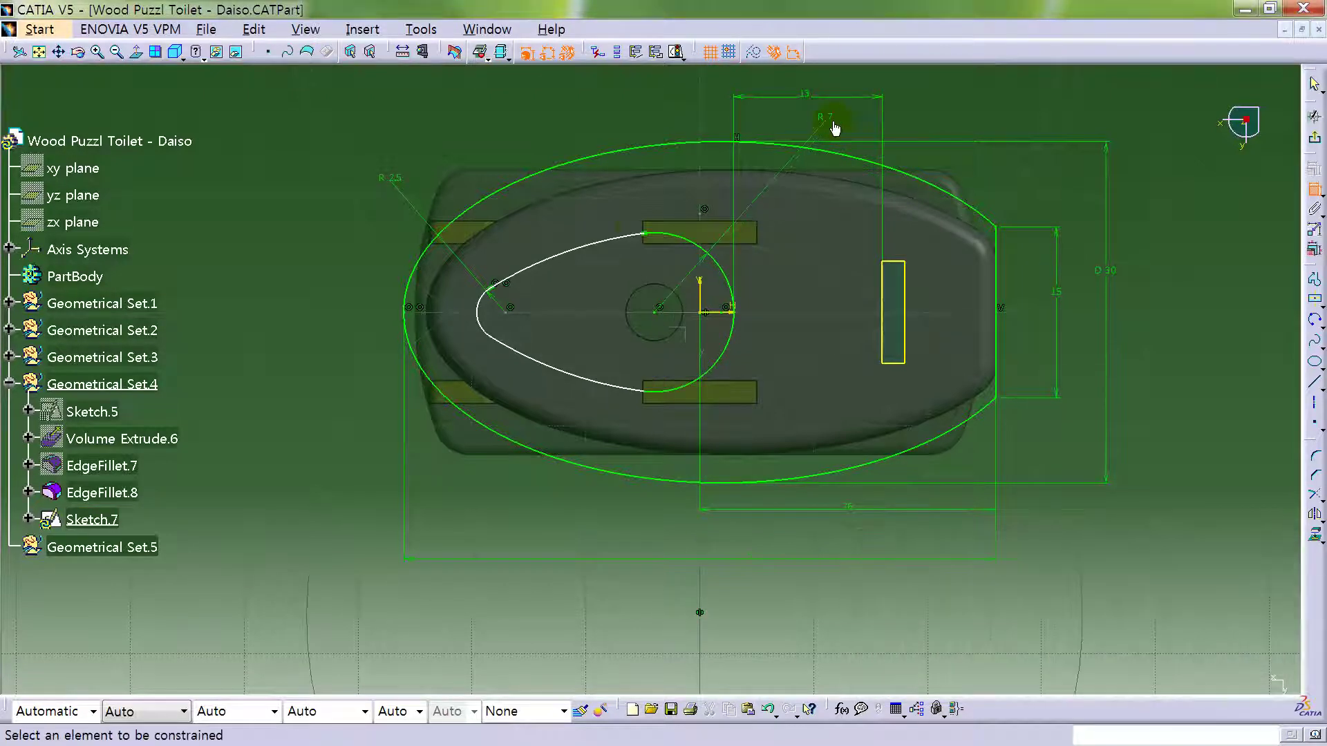
- Constrain the opening's upper side arc to a 25 mm radius
click(612, 250)
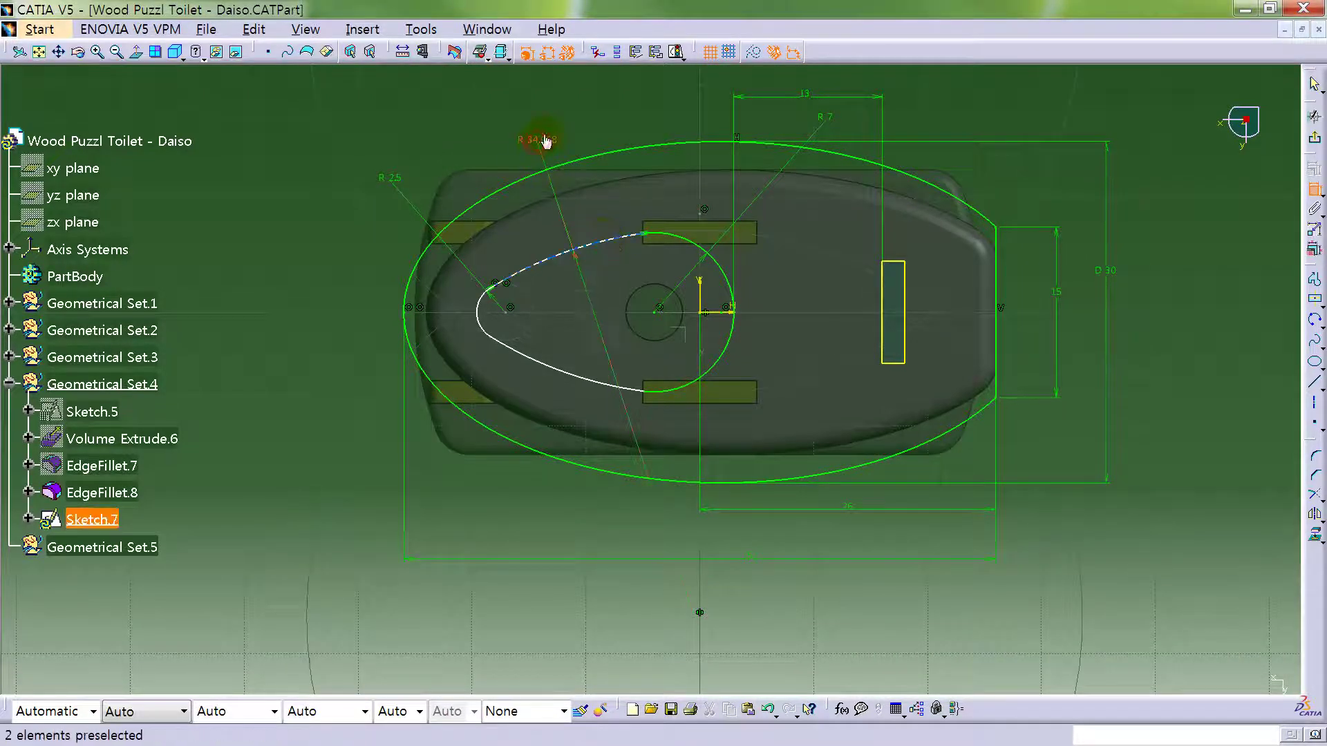
click(545, 140)
double_click(541, 143)
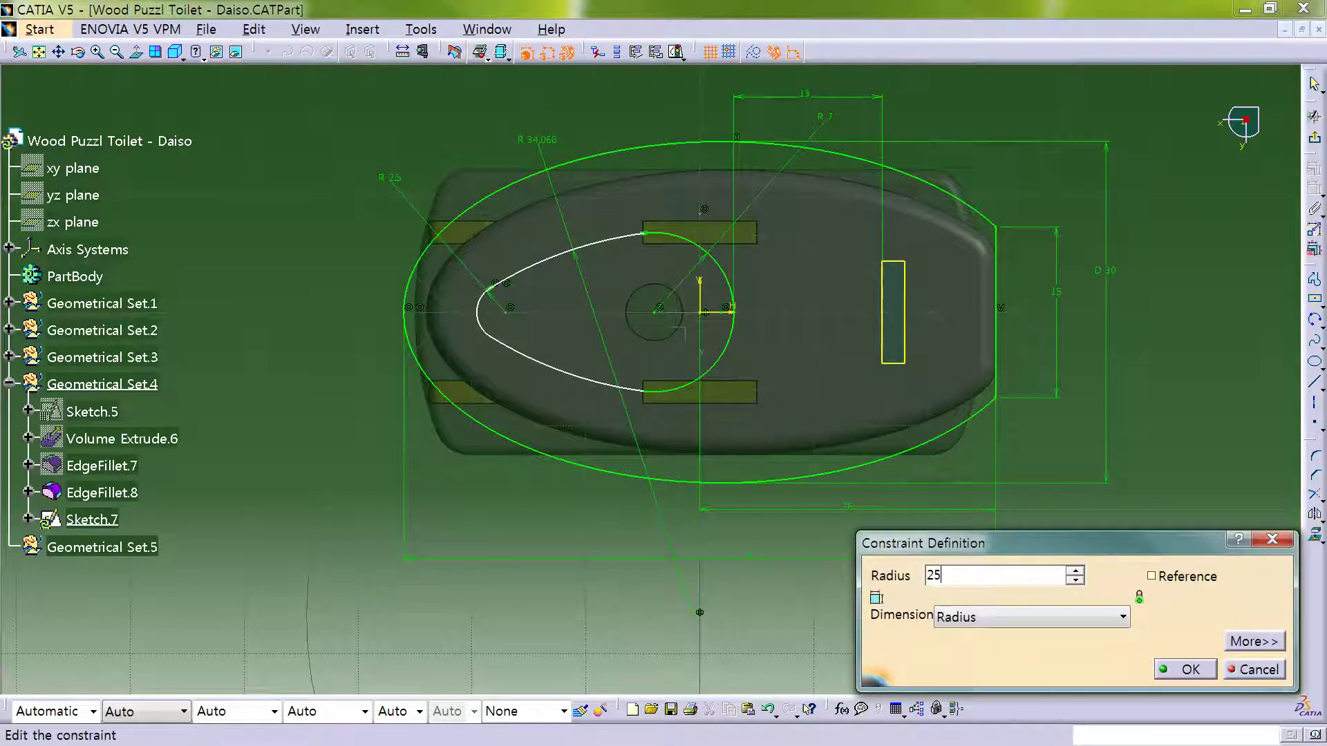
text(25)
key(Return)
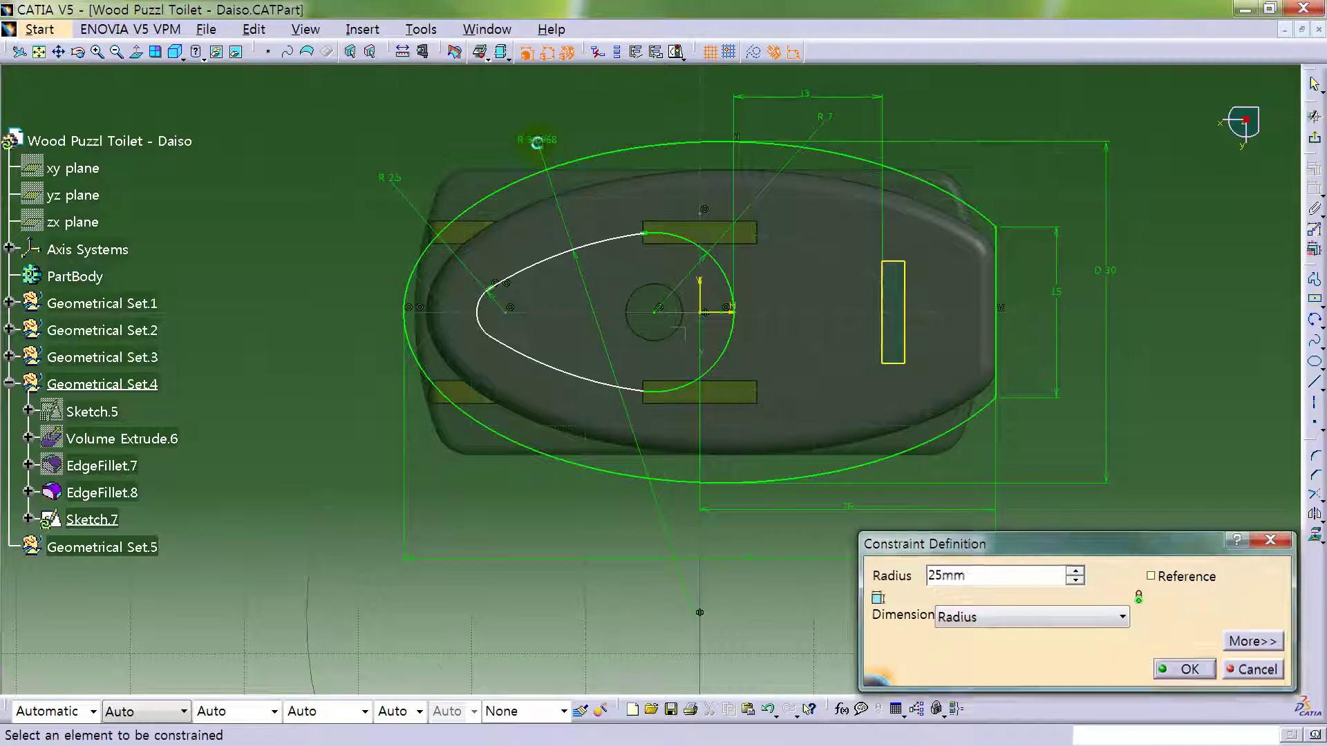
- Set the egg-shaped opening's overall length between its two end arcs to 22 mm and exit the sketch
click(734, 314)
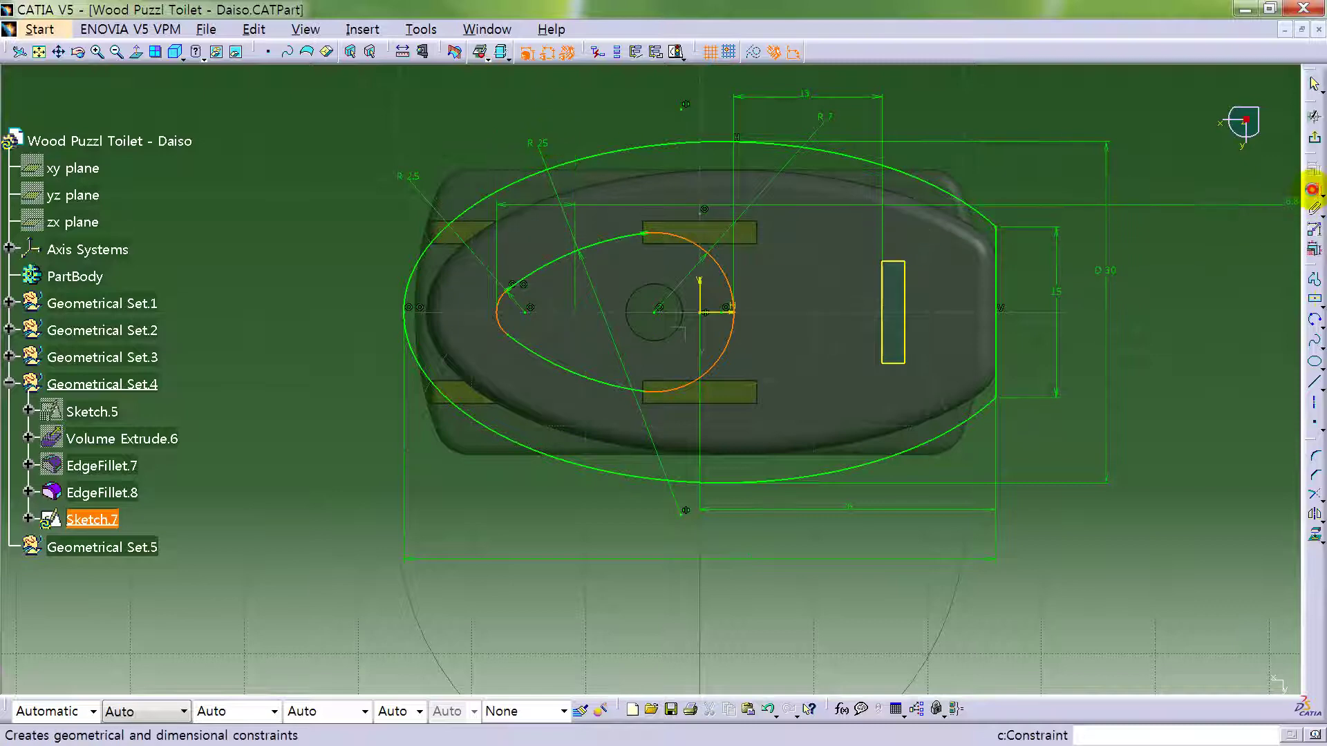
click(1313, 207)
click(1314, 187)
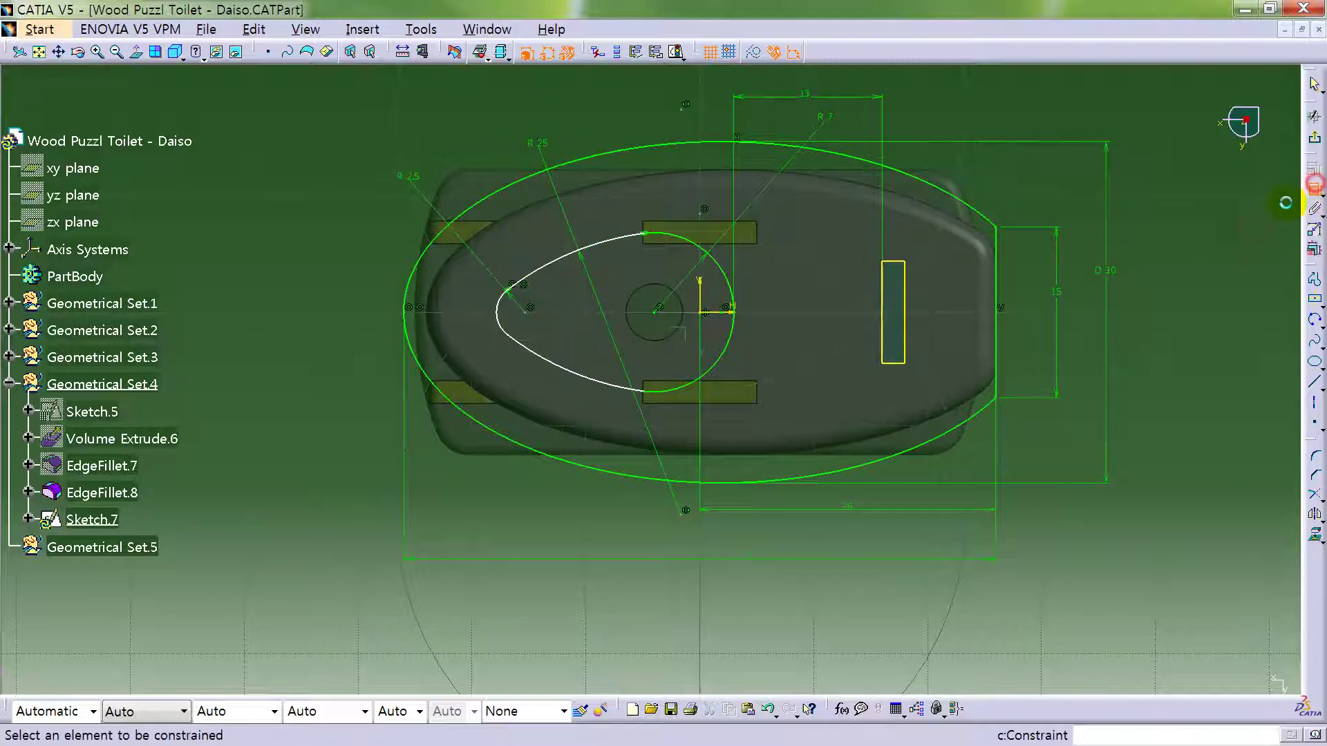
click(734, 331)
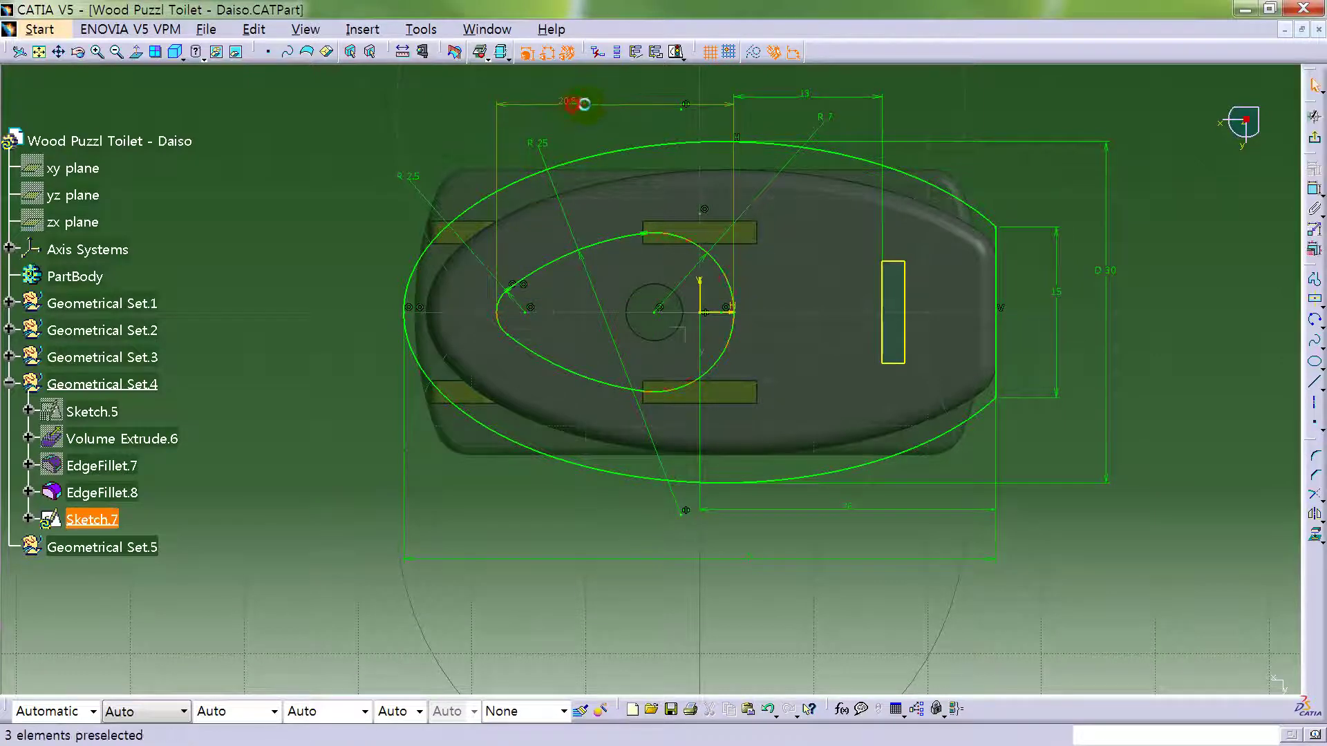
double_click(584, 103)
text(22)
key(Return)
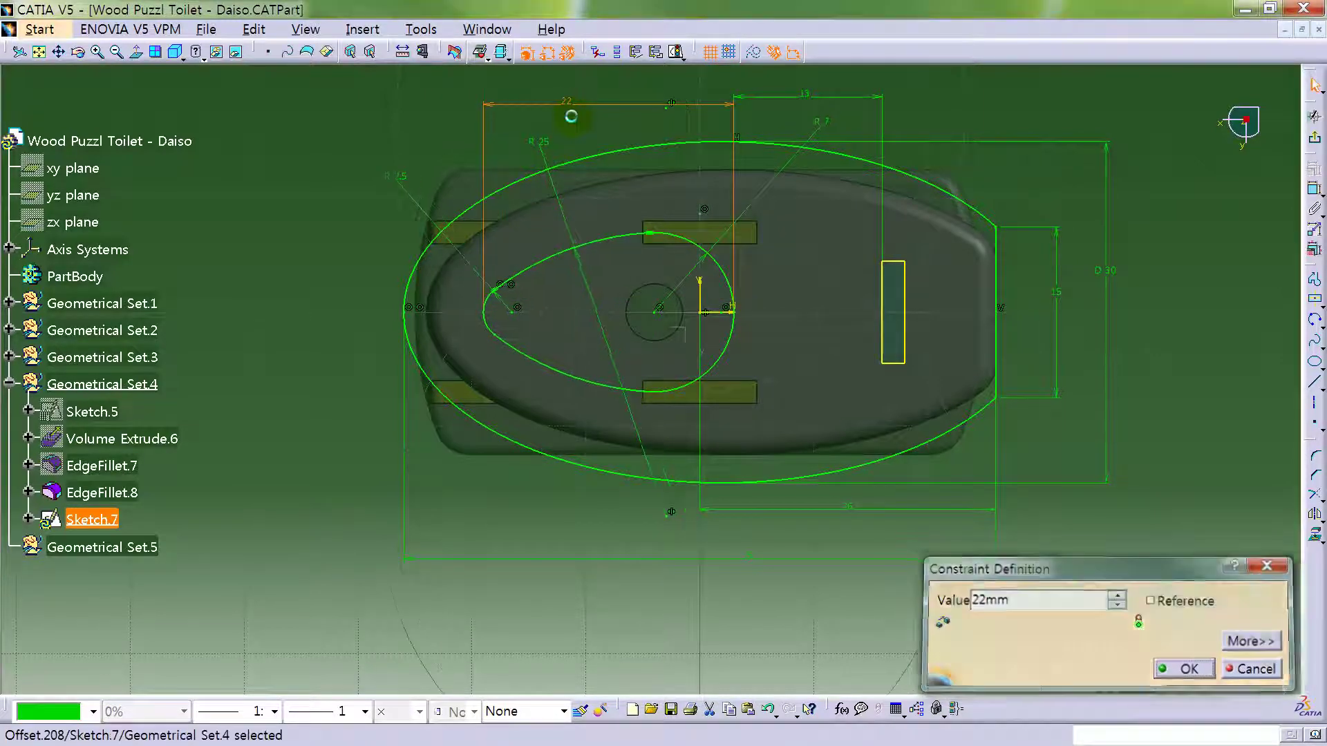
middle_drag(803, 278, 914, 206)
click(1007, 131)
click(1315, 138)
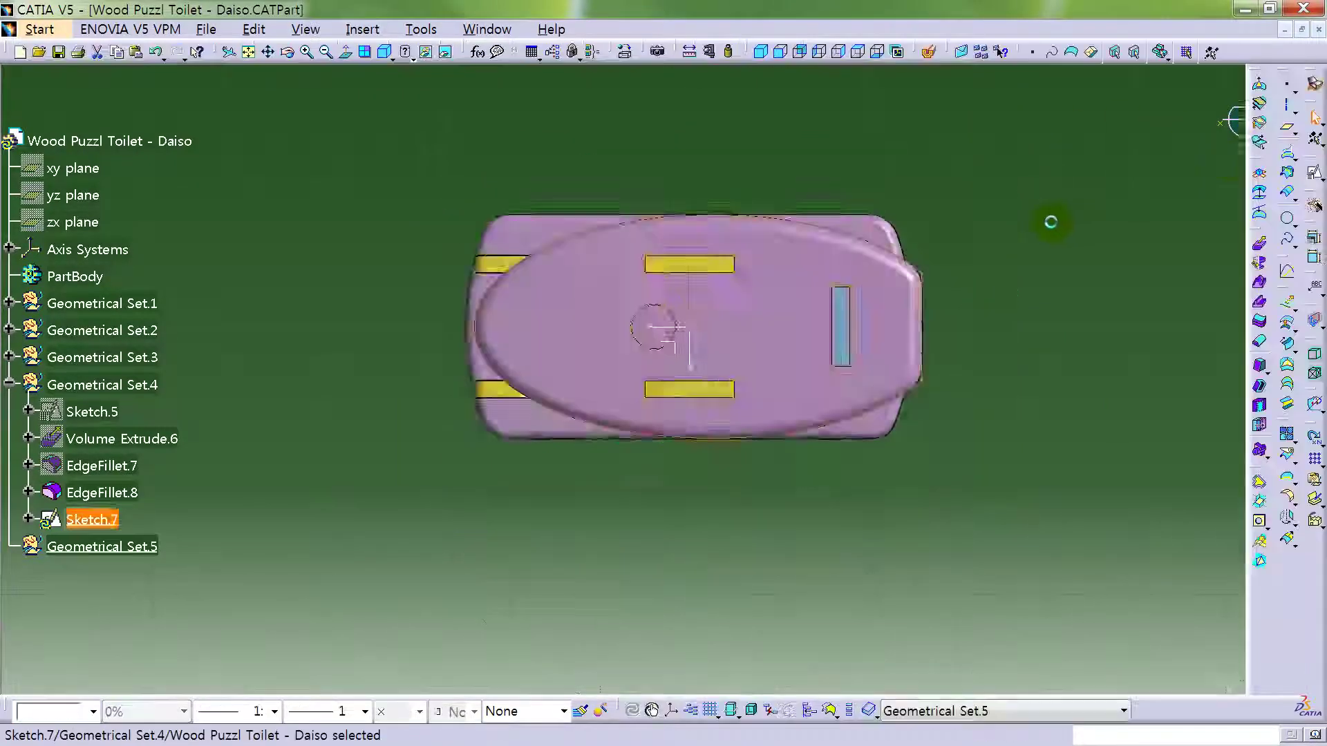
click(1036, 282)
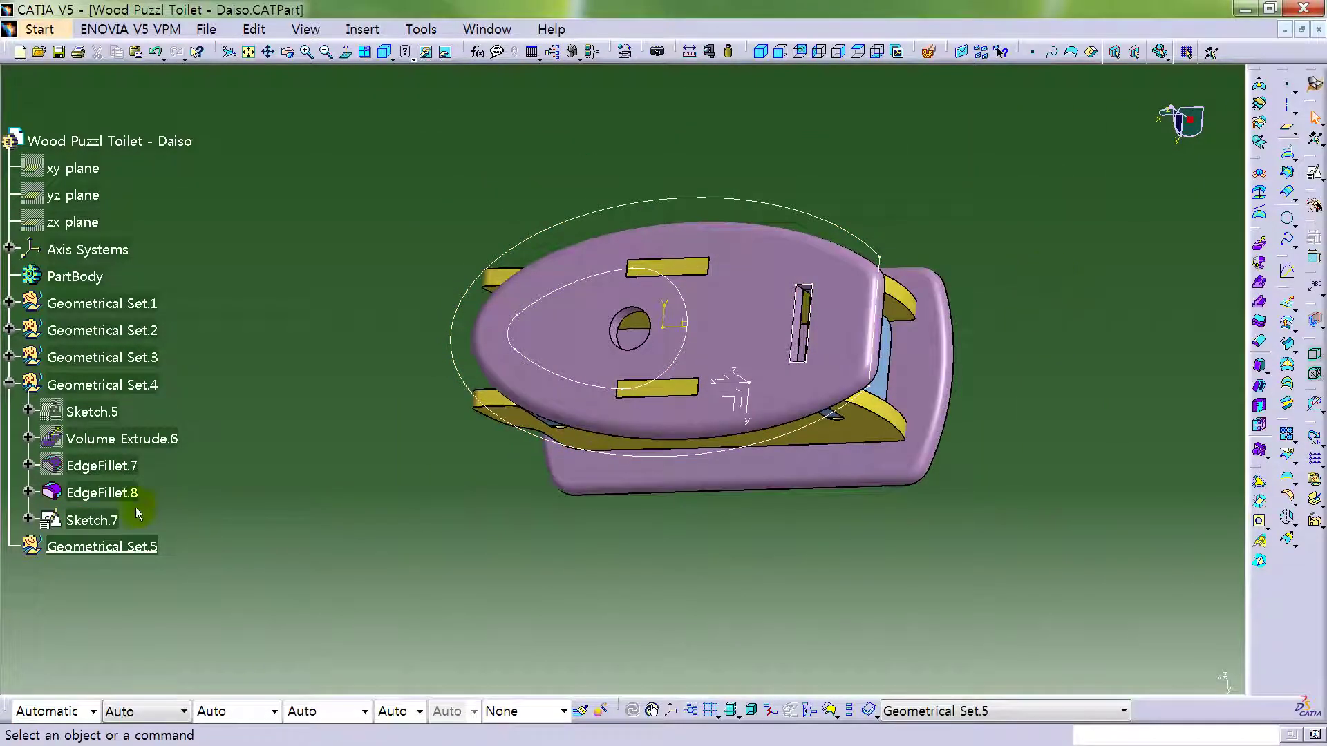
- Move Sketch.7 from Geometrical Set.4 to the last position in Geometrical Set.5
click(97, 519)
right_click(99, 517)
mouse_move(185, 505)
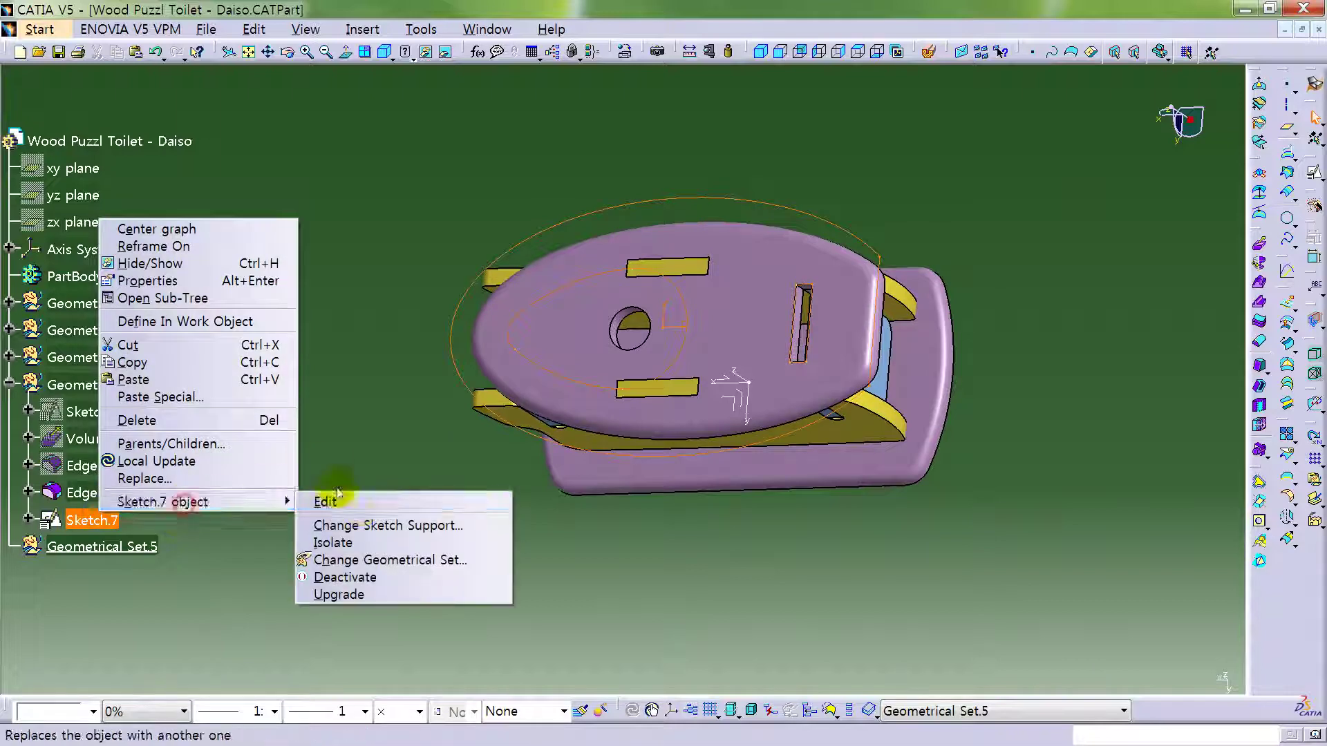
click(376, 555)
click(138, 546)
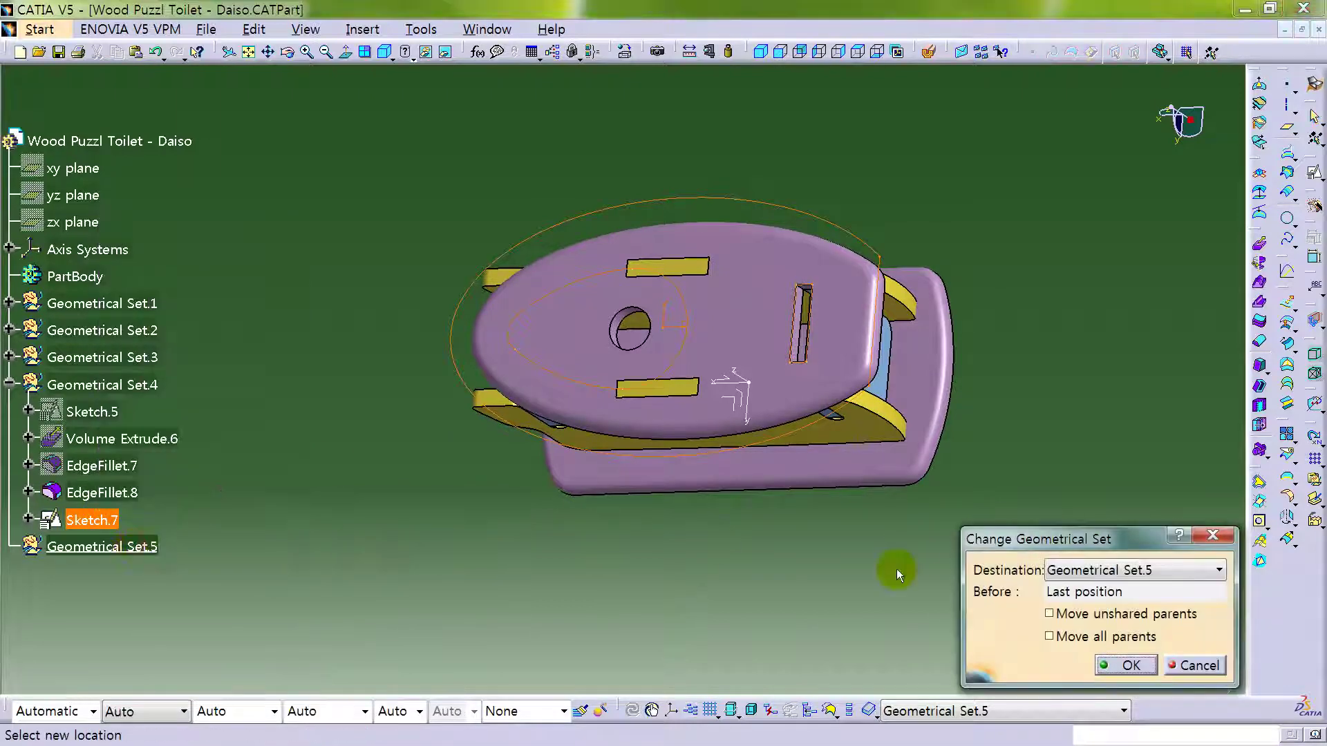
click(1126, 665)
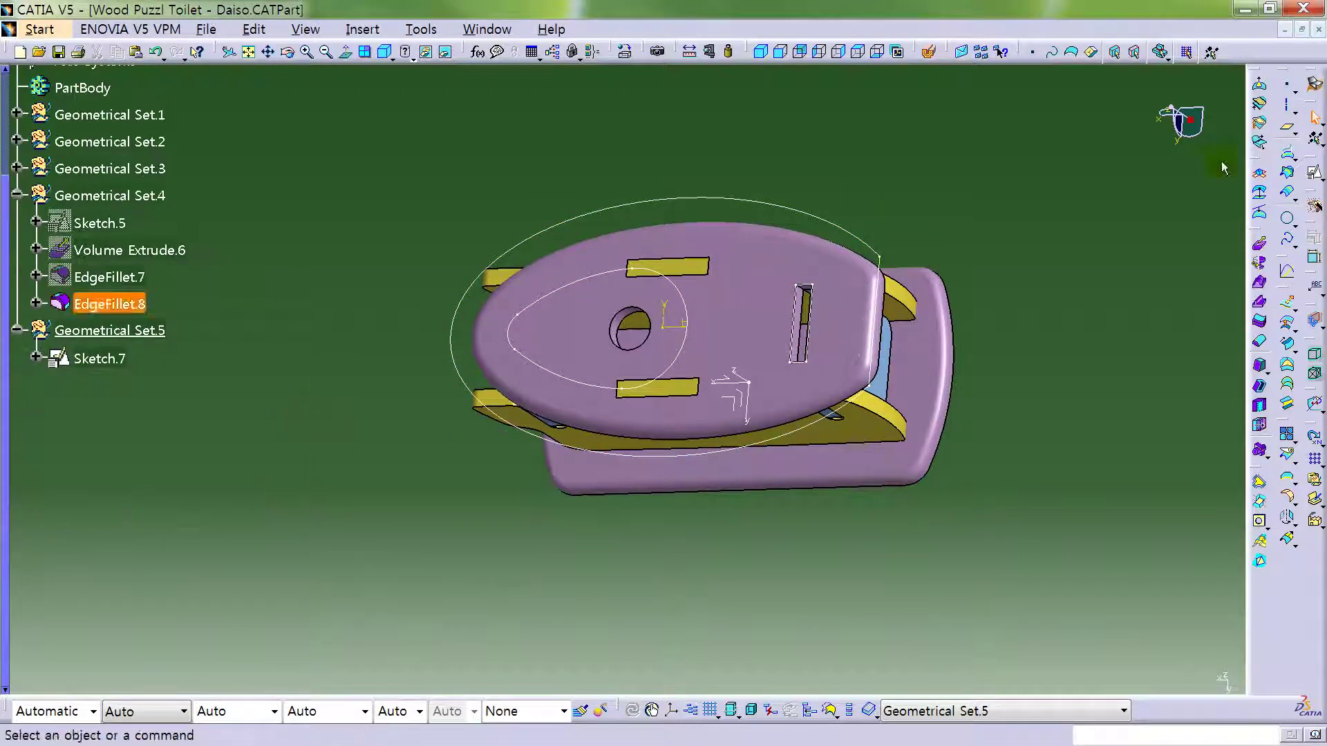
- Extrude Sketch.7 as a 2 mm thick volume along the sketch normal
click(1259, 243)
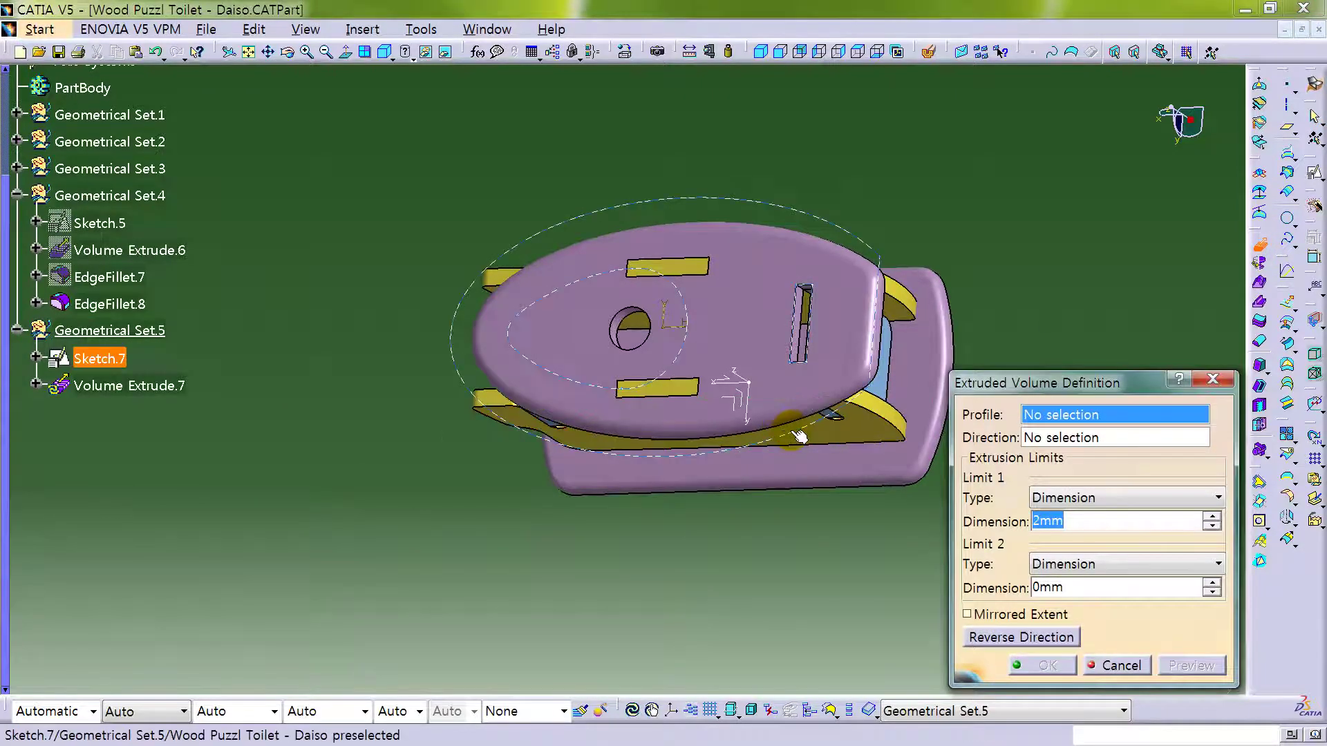
click(800, 437)
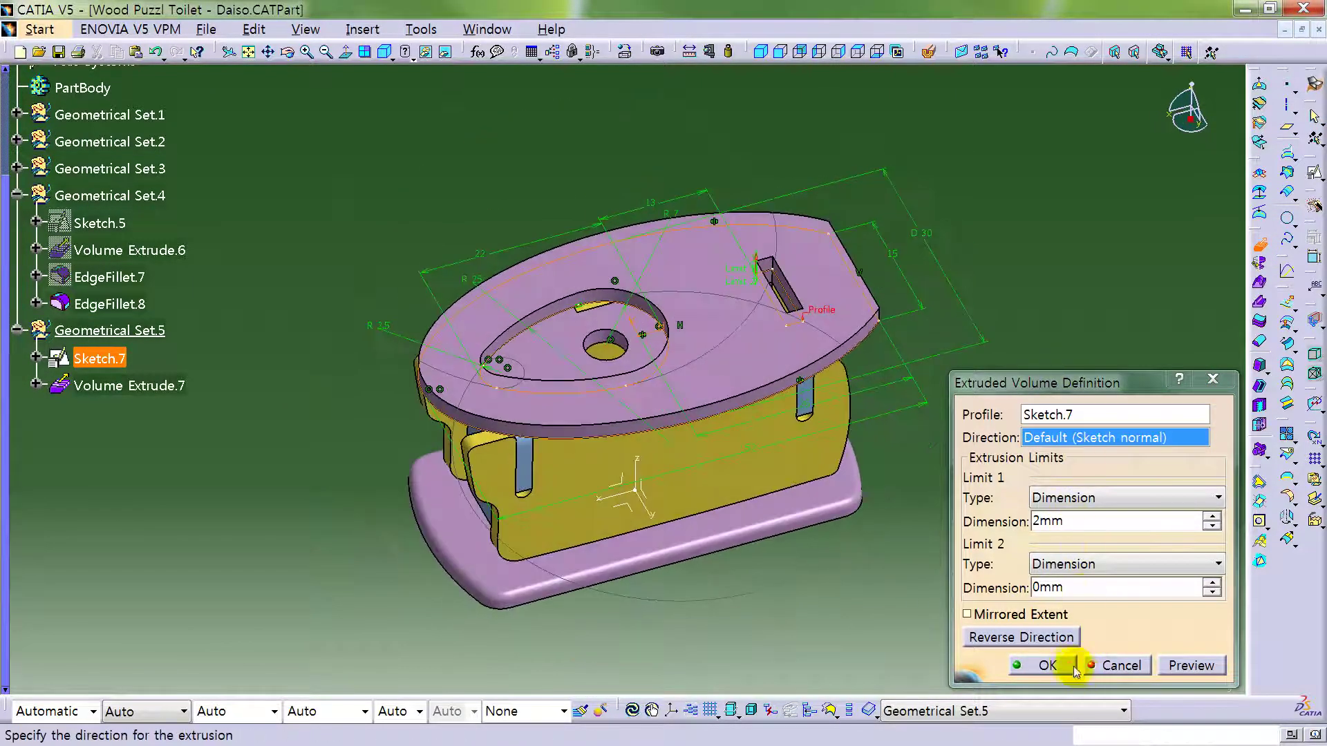
click(1076, 667)
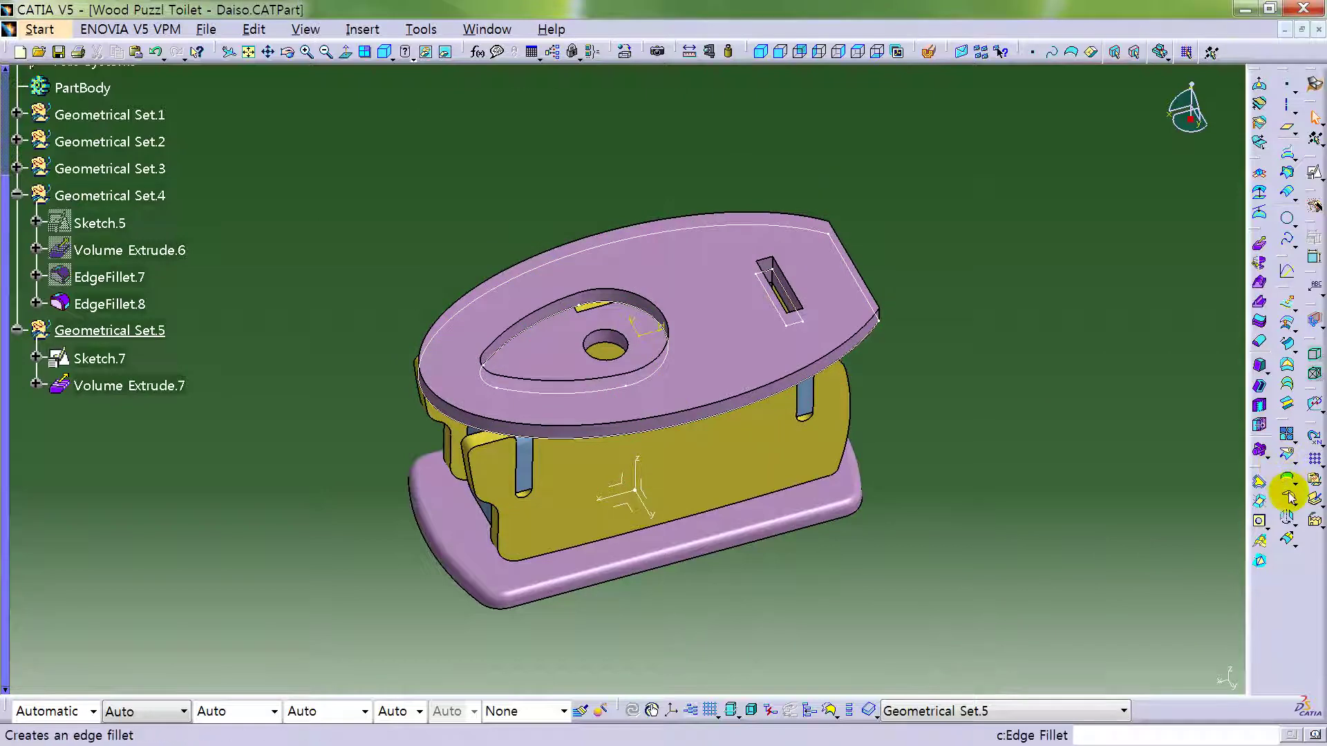
- Fillet the two vertical corner edges at the board's truncated end with a 1.5 mm radius
click(1277, 454)
click(878, 315)
middle_drag(922, 283, 800, 347)
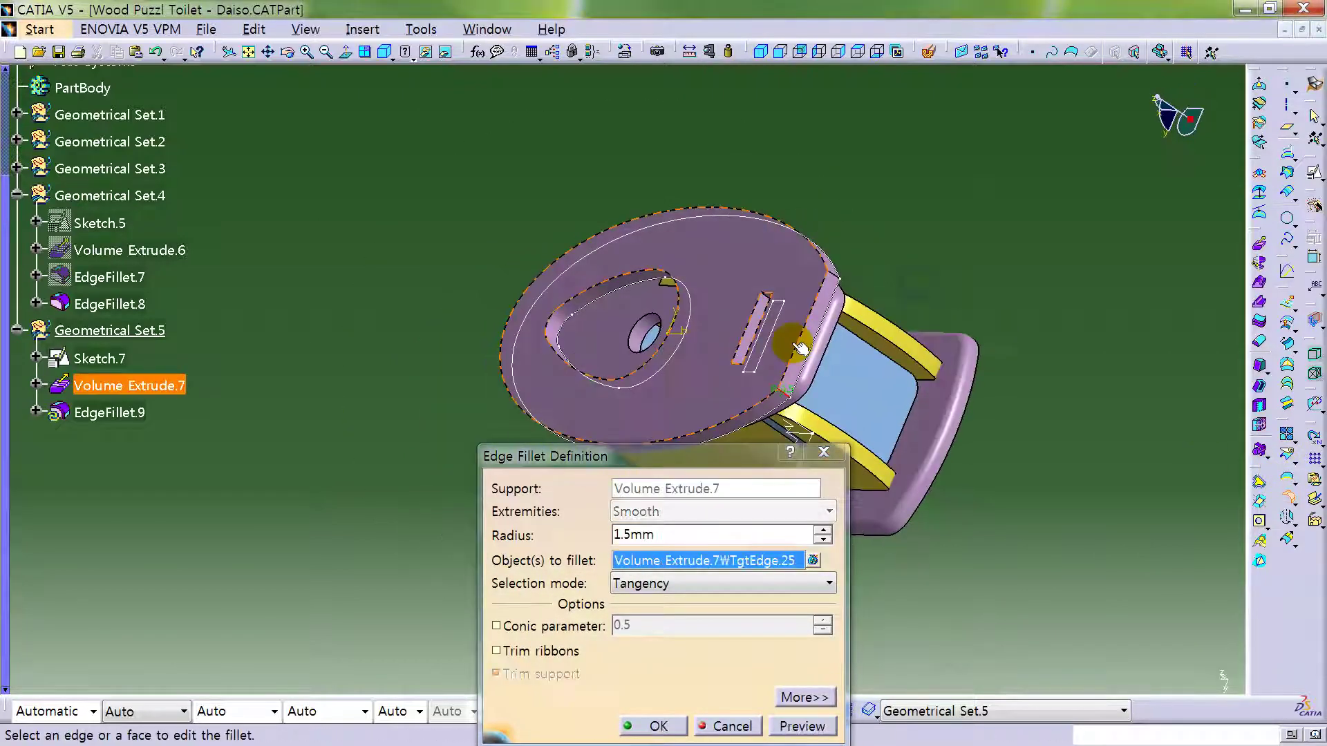
click(835, 277)
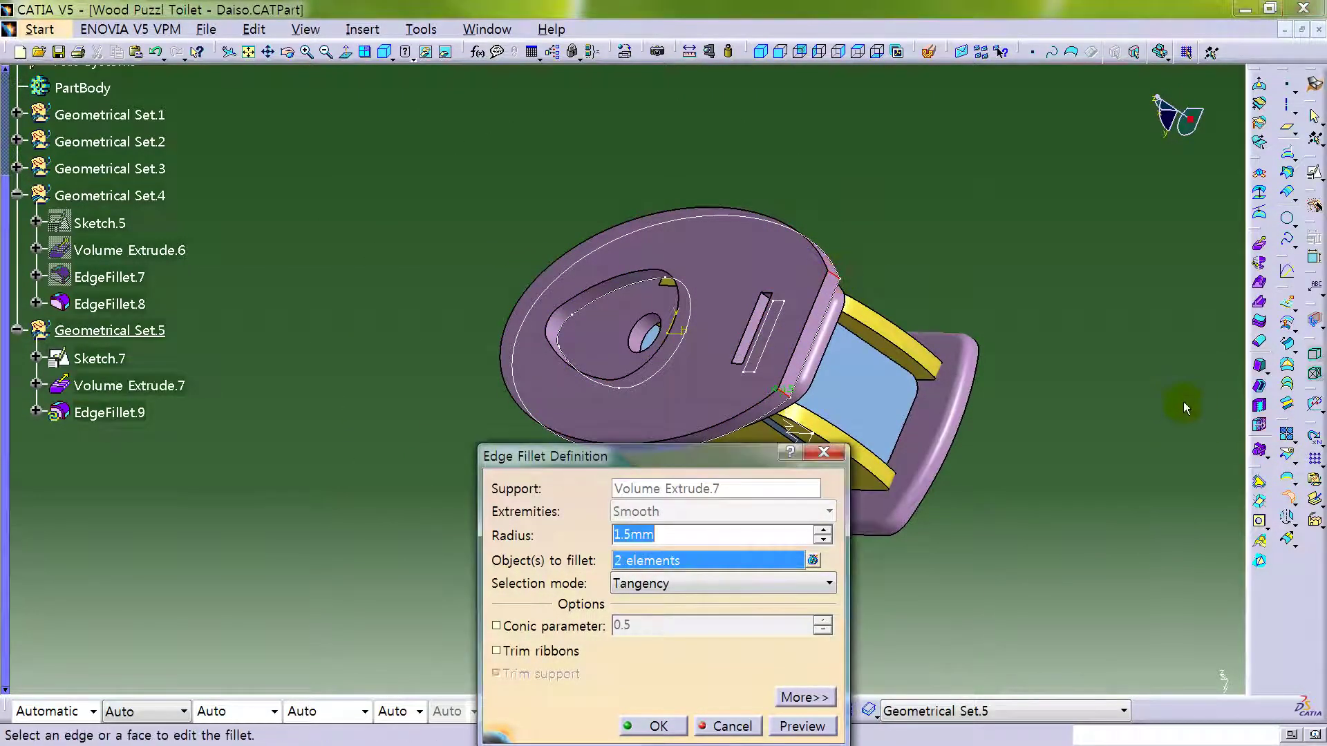
key(Return)
- Fillet the board's outer top edge with a 1.5 mm radius
click(563, 484)
middle_drag(563, 484, 1187, 435)
click(1282, 499)
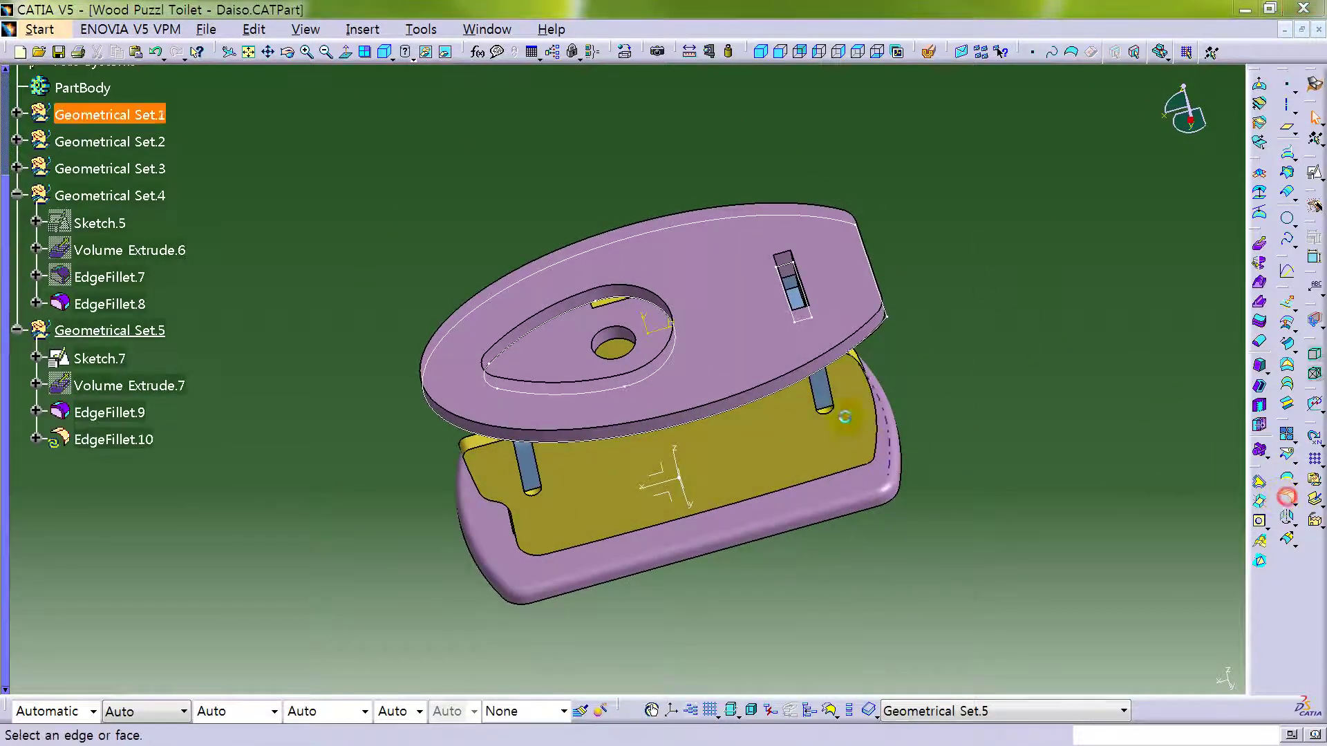
click(842, 351)
text(1.5)
key(Return)
click(1028, 425)
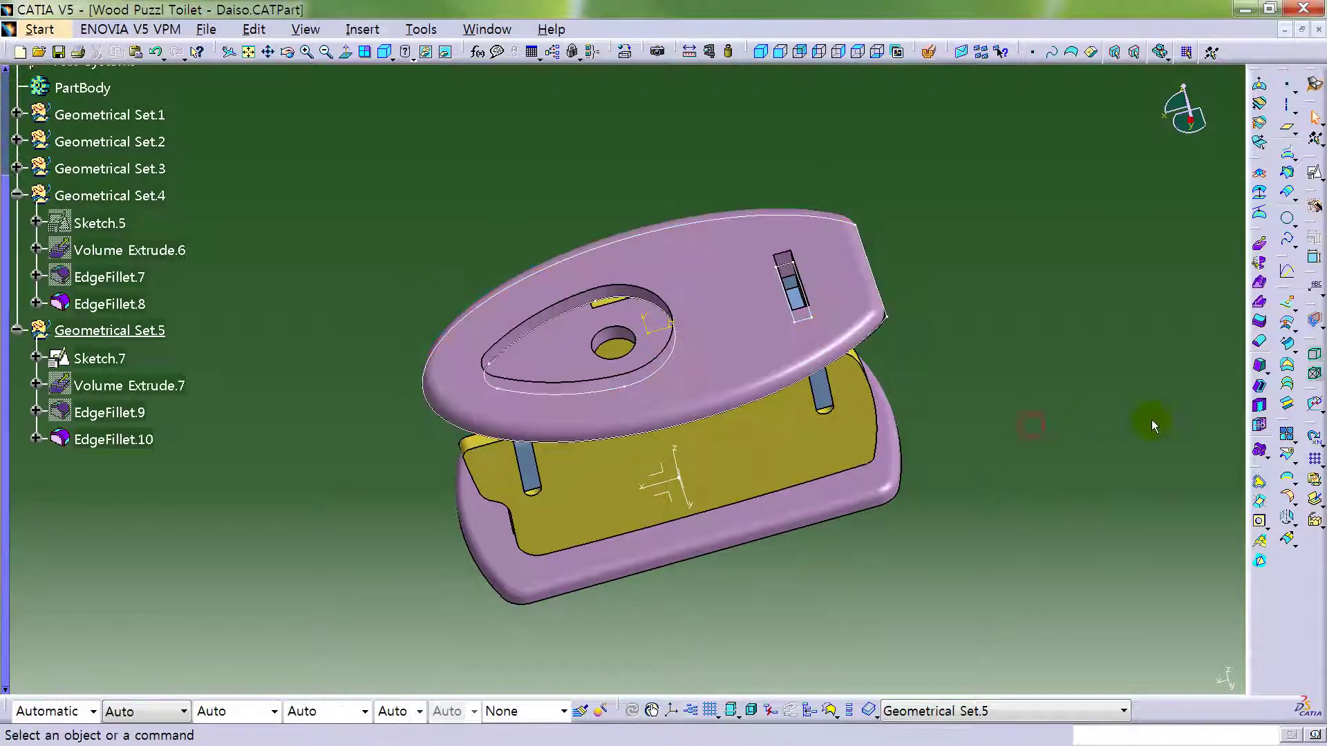
- Fillet the top edge of the board's egg-shaped opening
click(1284, 497)
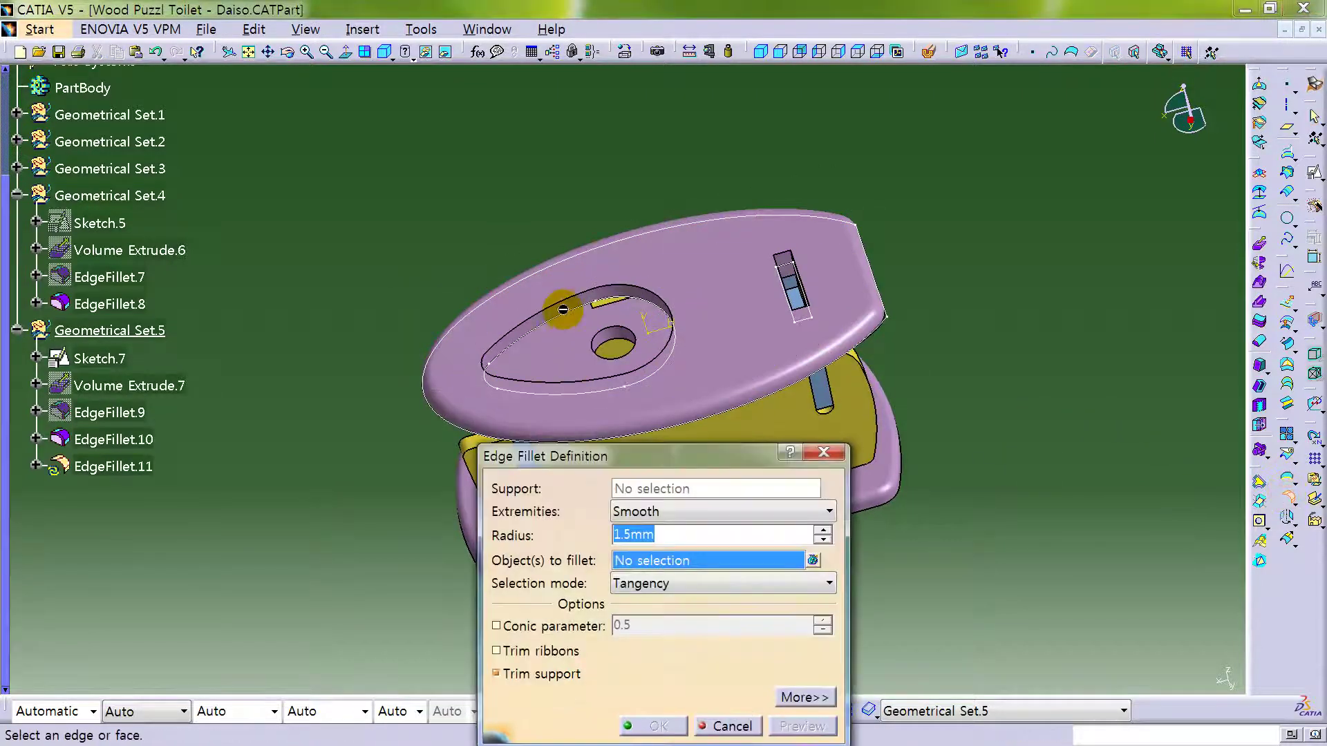
click(572, 304)
text(5)
key(Return)
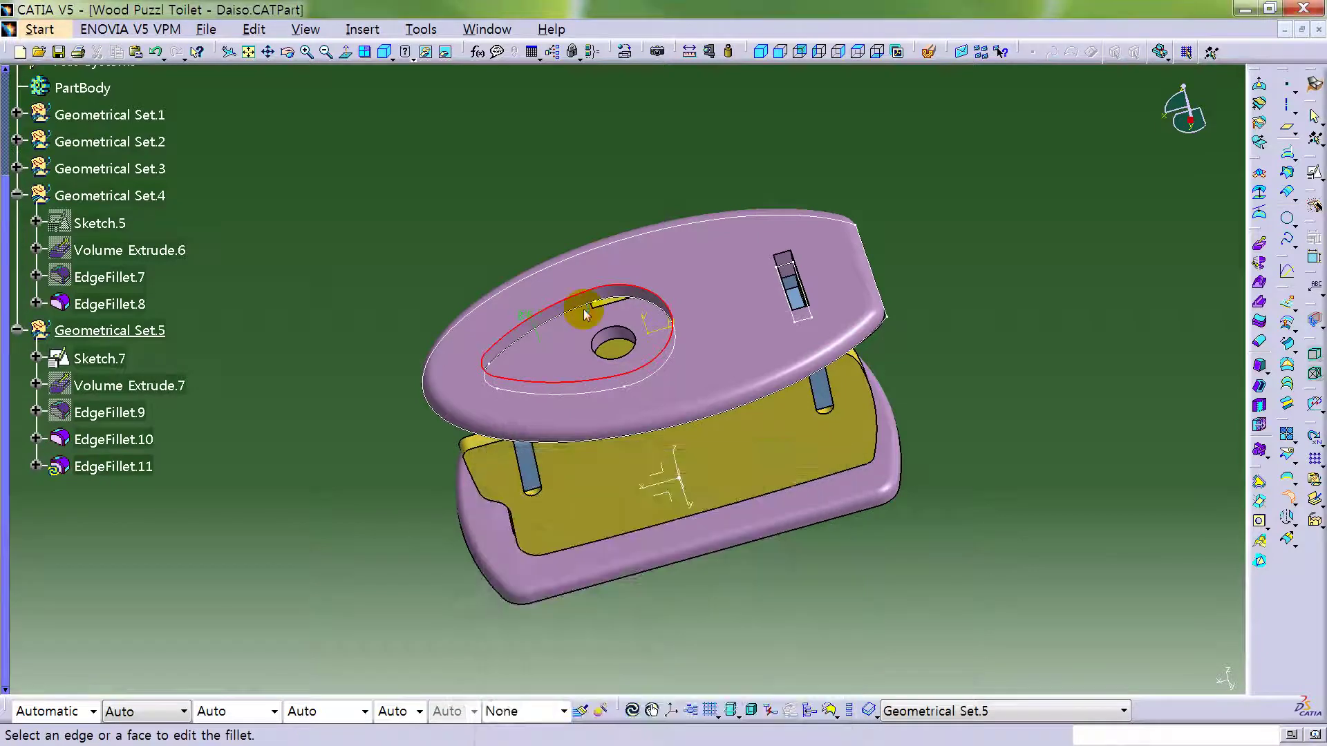
click(940, 439)
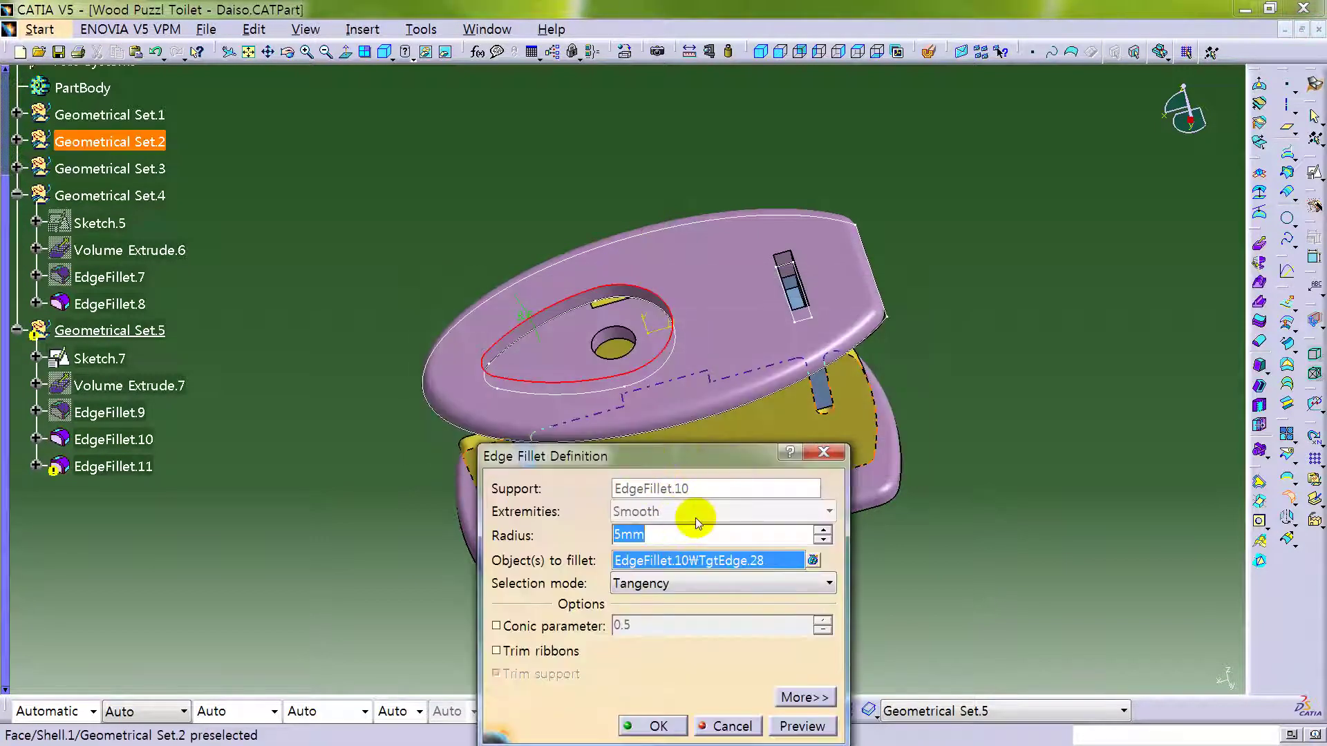
click(393, 194)
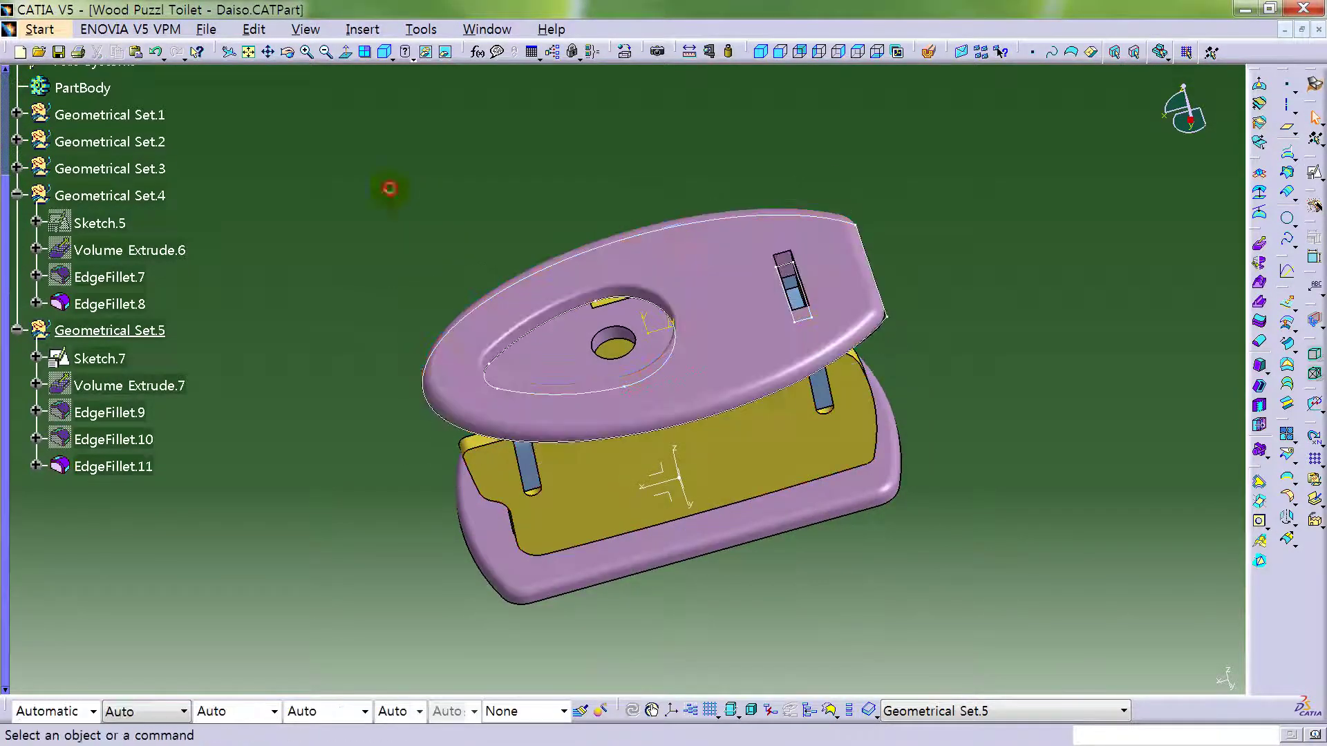
- Hide Sketch.7 and insert a new geometrical set directly under the Wood Puzzl Toilet - Daiso part
right_click(107, 359)
click(191, 408)
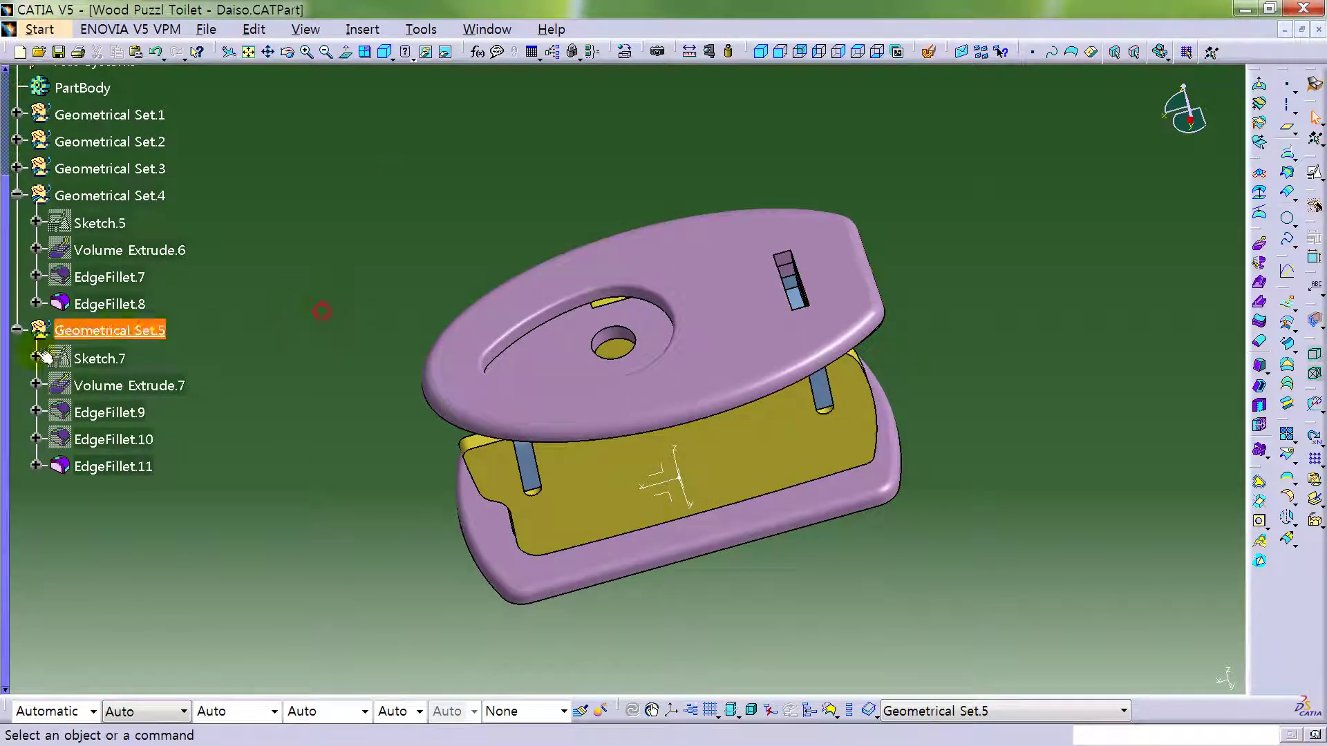
click(361, 30)
click(397, 83)
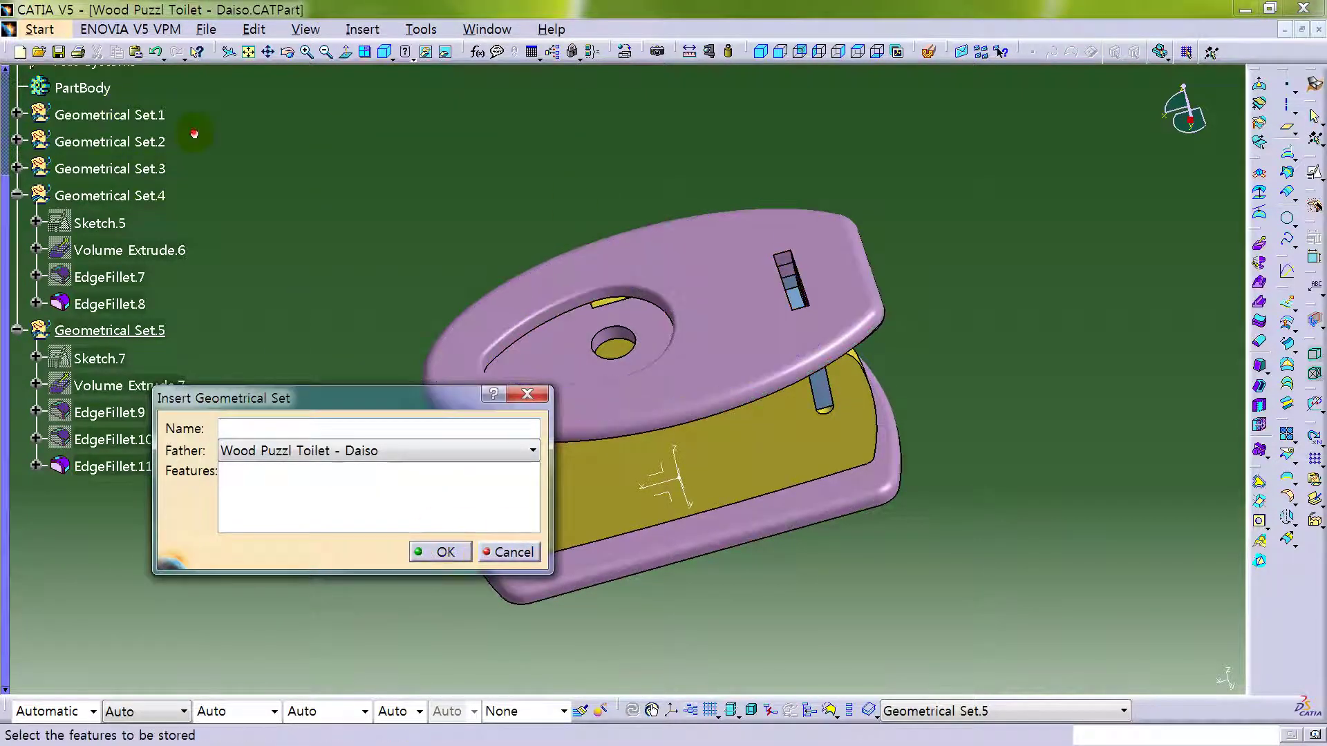
scroll(127, 142, up, 3)
click(439, 550)
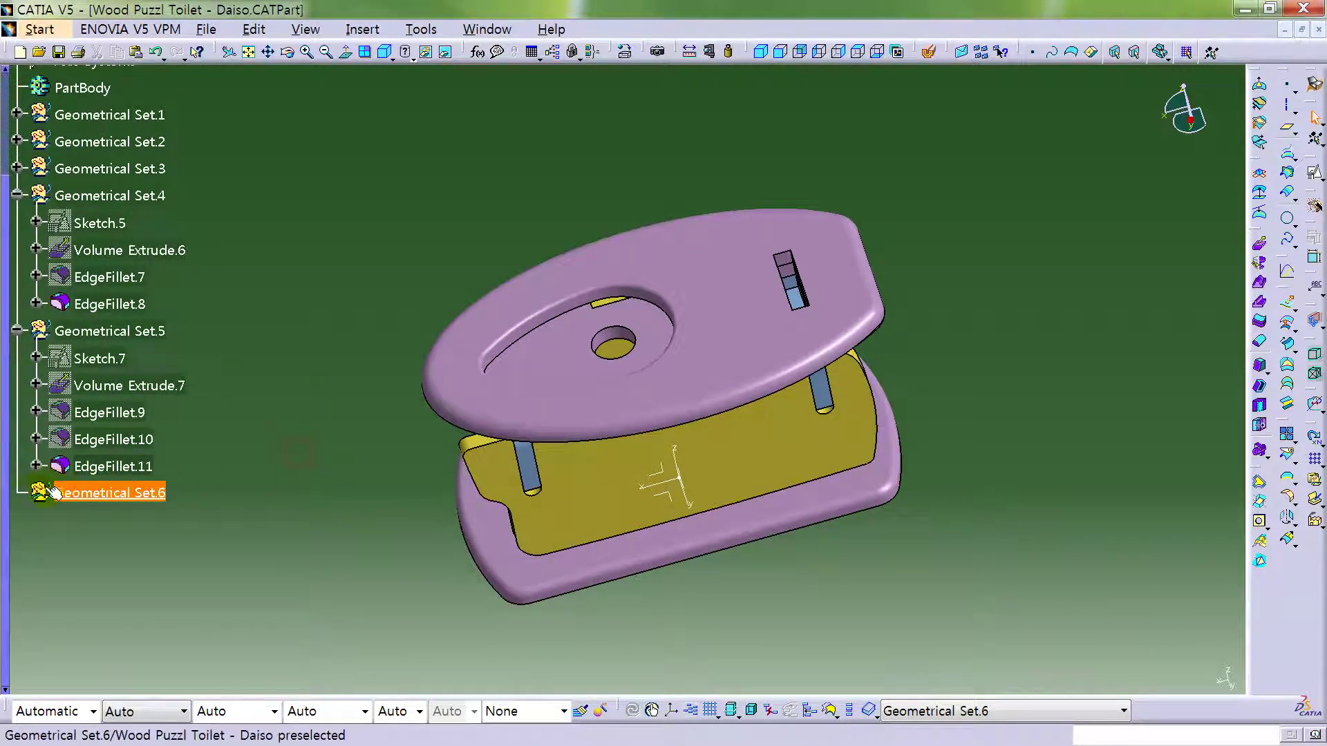
- Copy Sketch.7 and paste the duplicate after the finished board's last fillet
click(119, 357)
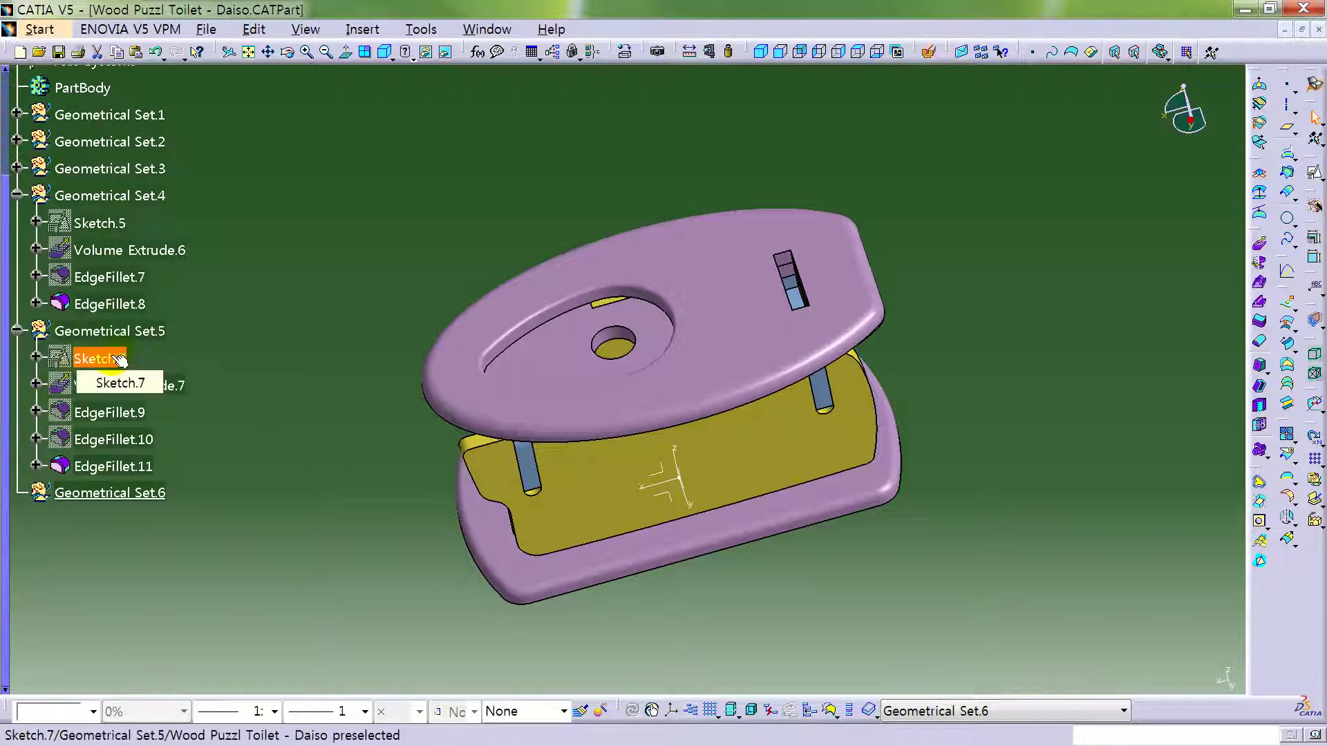
right_click(119, 360)
click(124, 482)
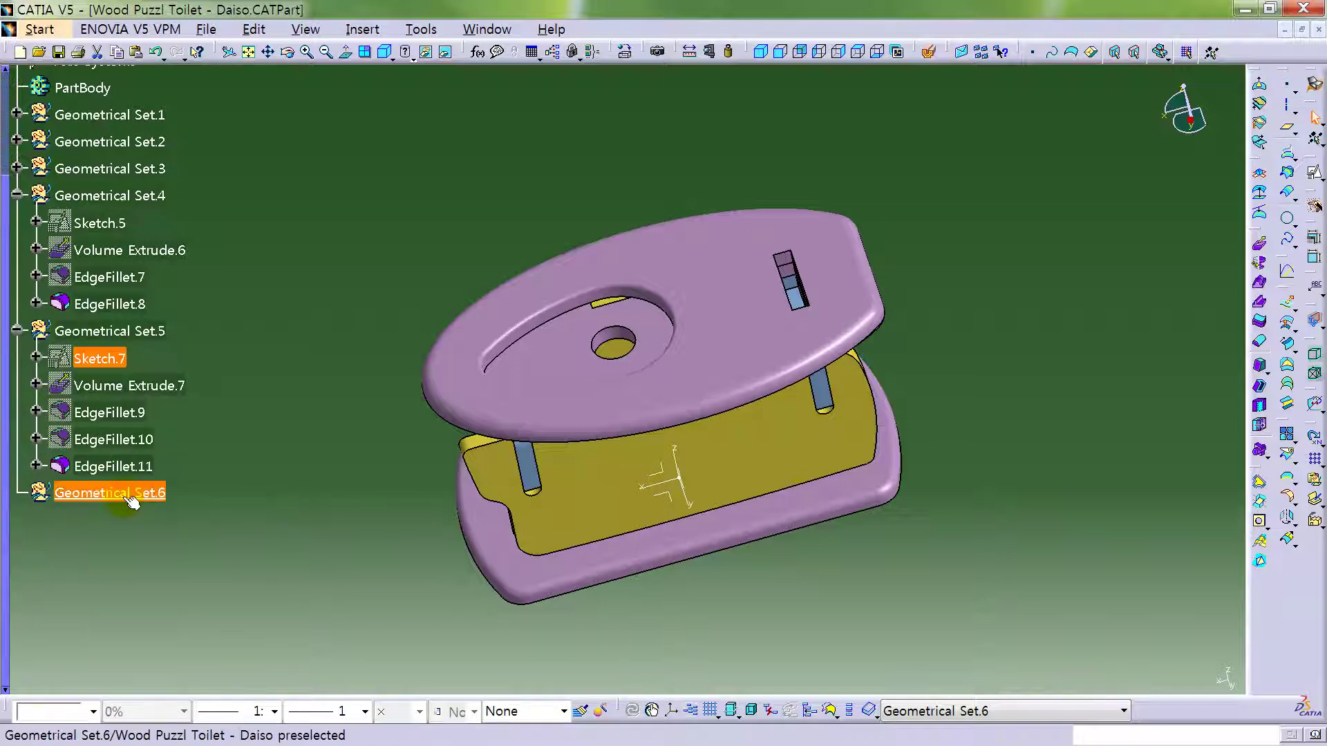
click(738, 342)
right_click(738, 340)
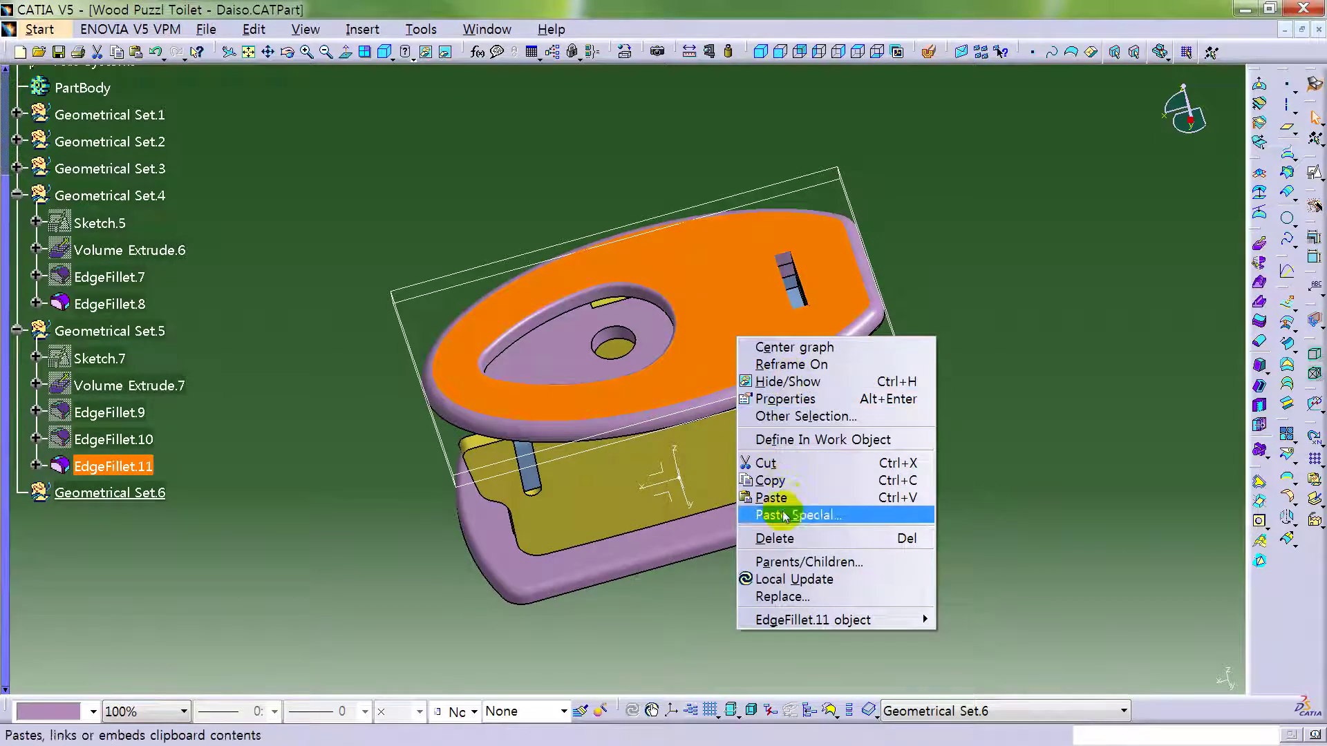
click(771, 497)
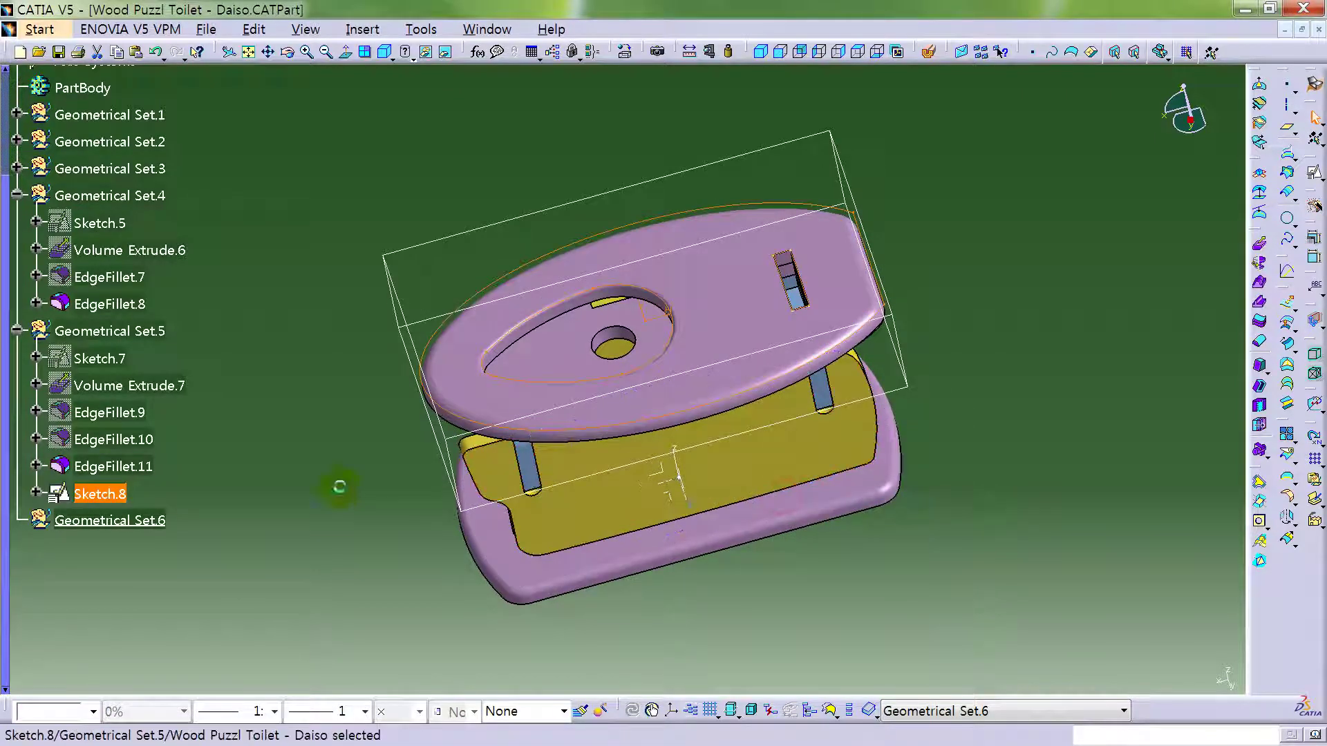
- Move the pasted sketch from Geometrical Set.5 into Geometrical Set.6
right_click(99, 496)
mouse_move(207, 482)
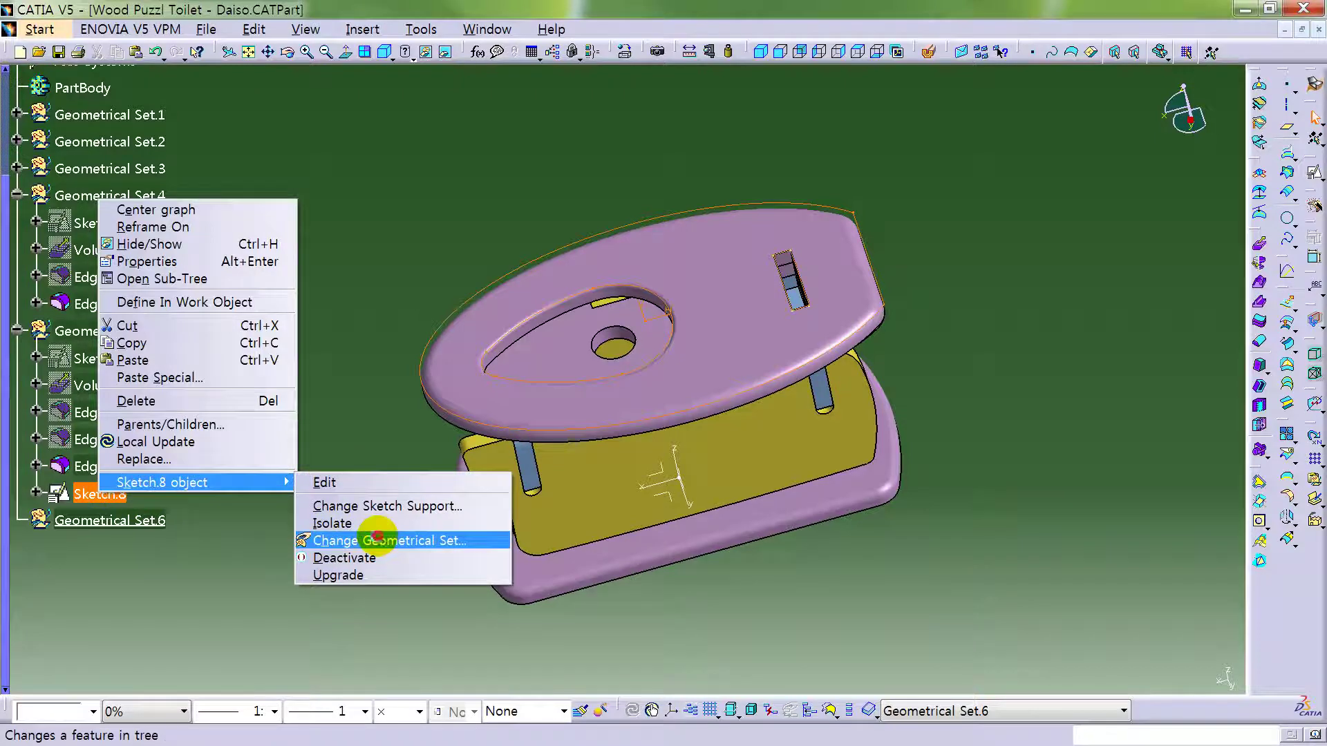
click(380, 542)
click(1127, 666)
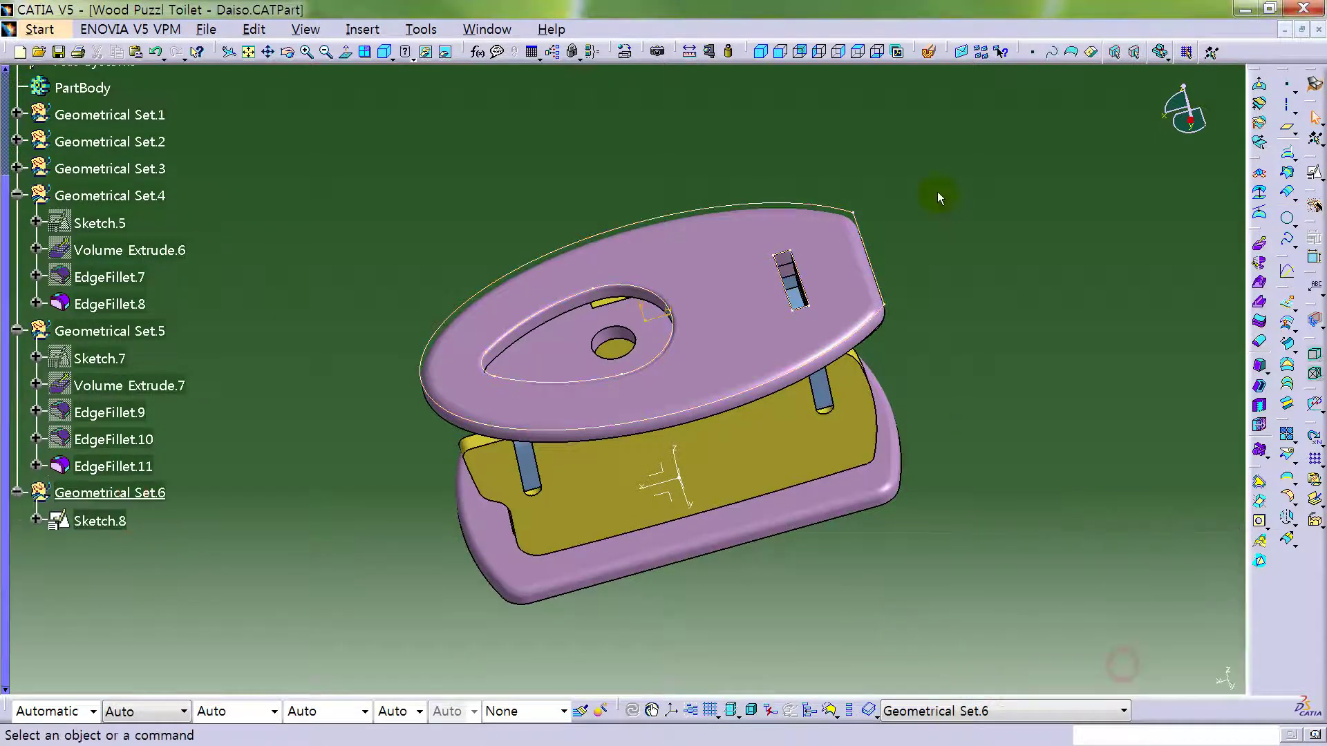
- Open the copied sketch for editing and set the outer ellipse's short diameter to 32 mm
double_click(761, 203)
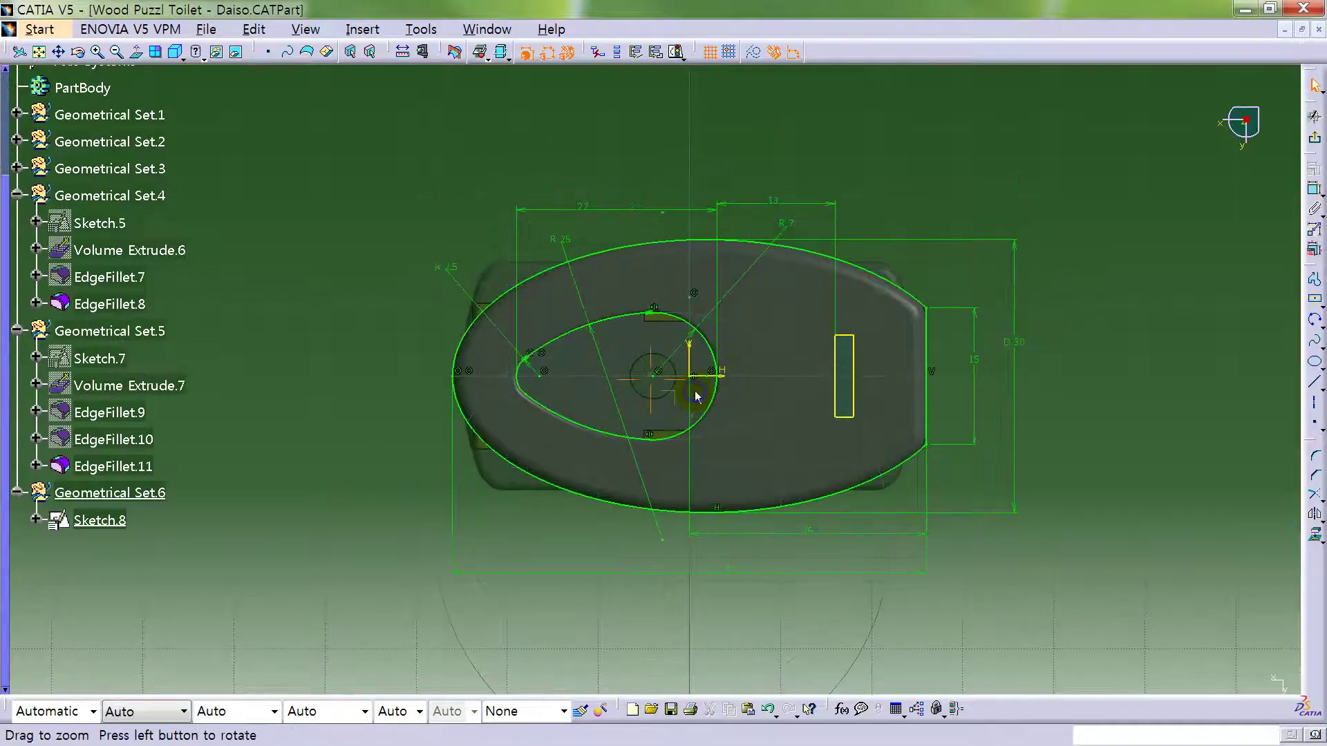
double_click(1016, 384)
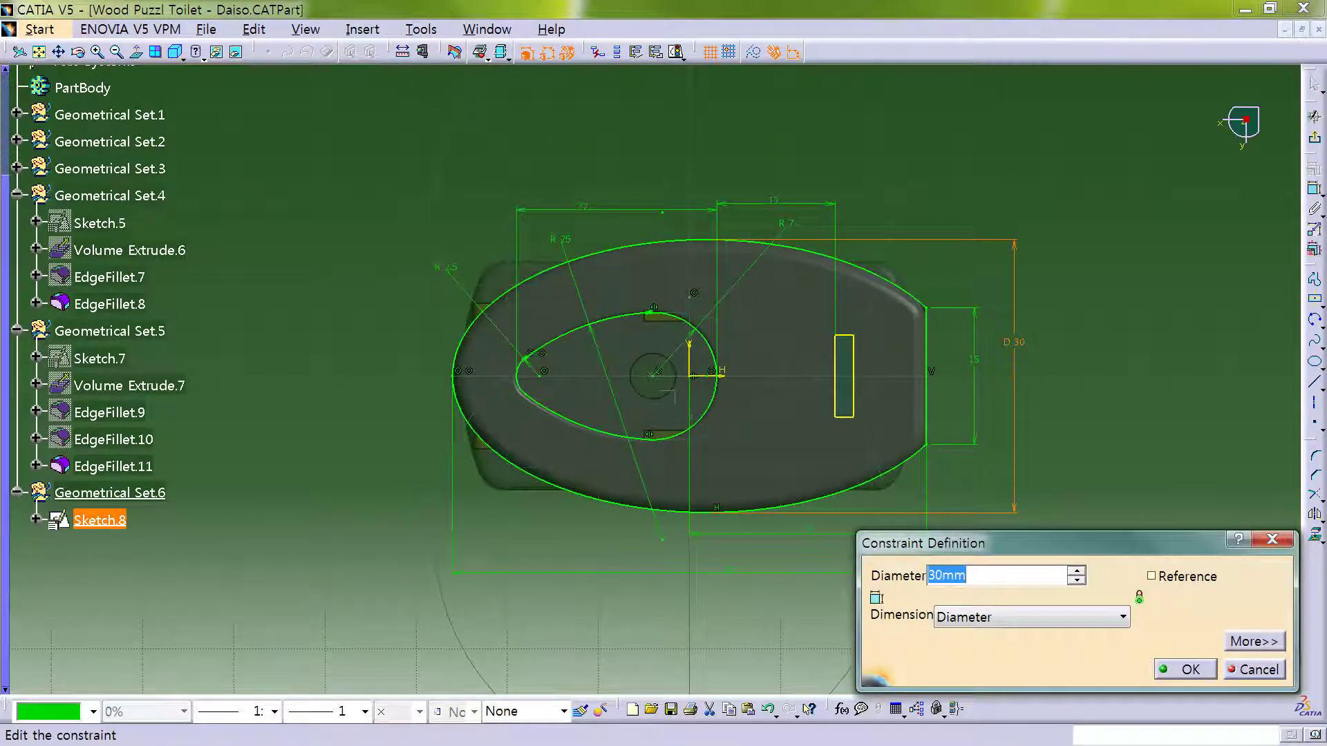
key(Return)
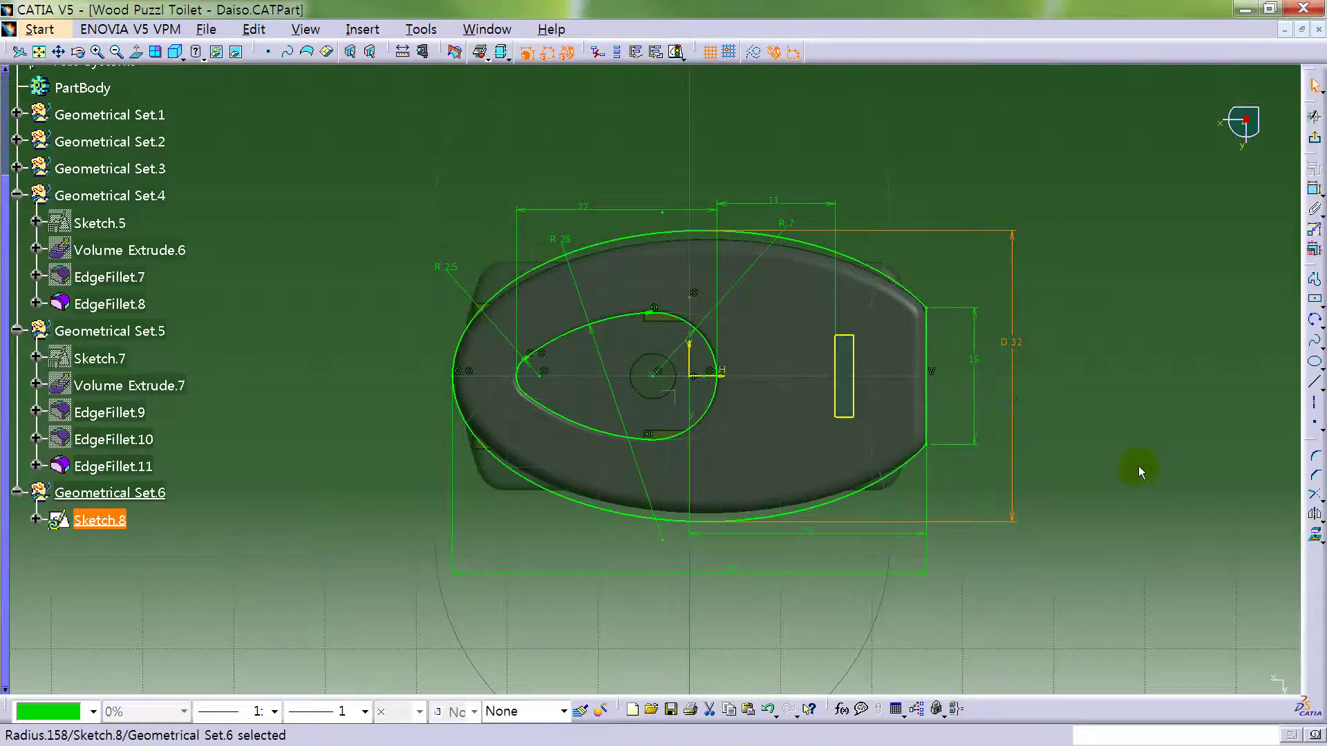
click(1139, 470)
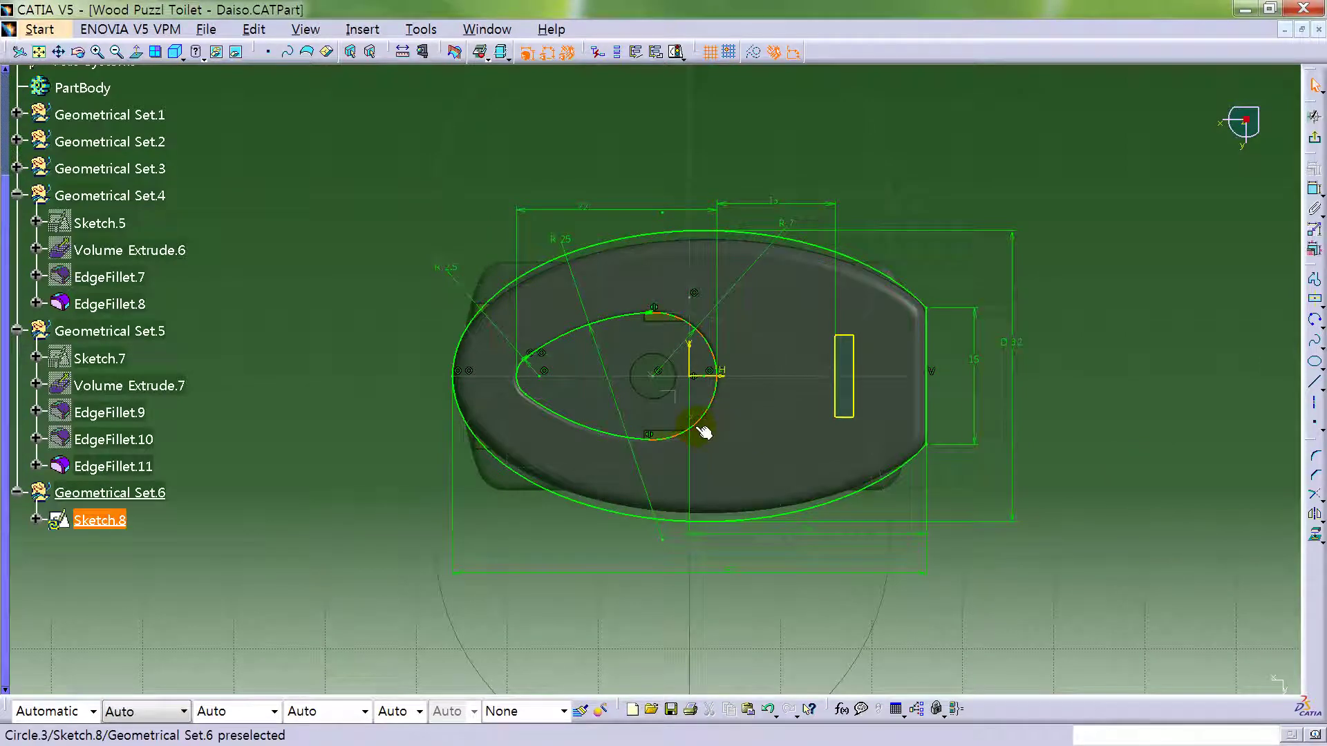
- Delete the two side arcs and the small end arc of the egg-shaped opening, keeping the large end arc
click(615, 436)
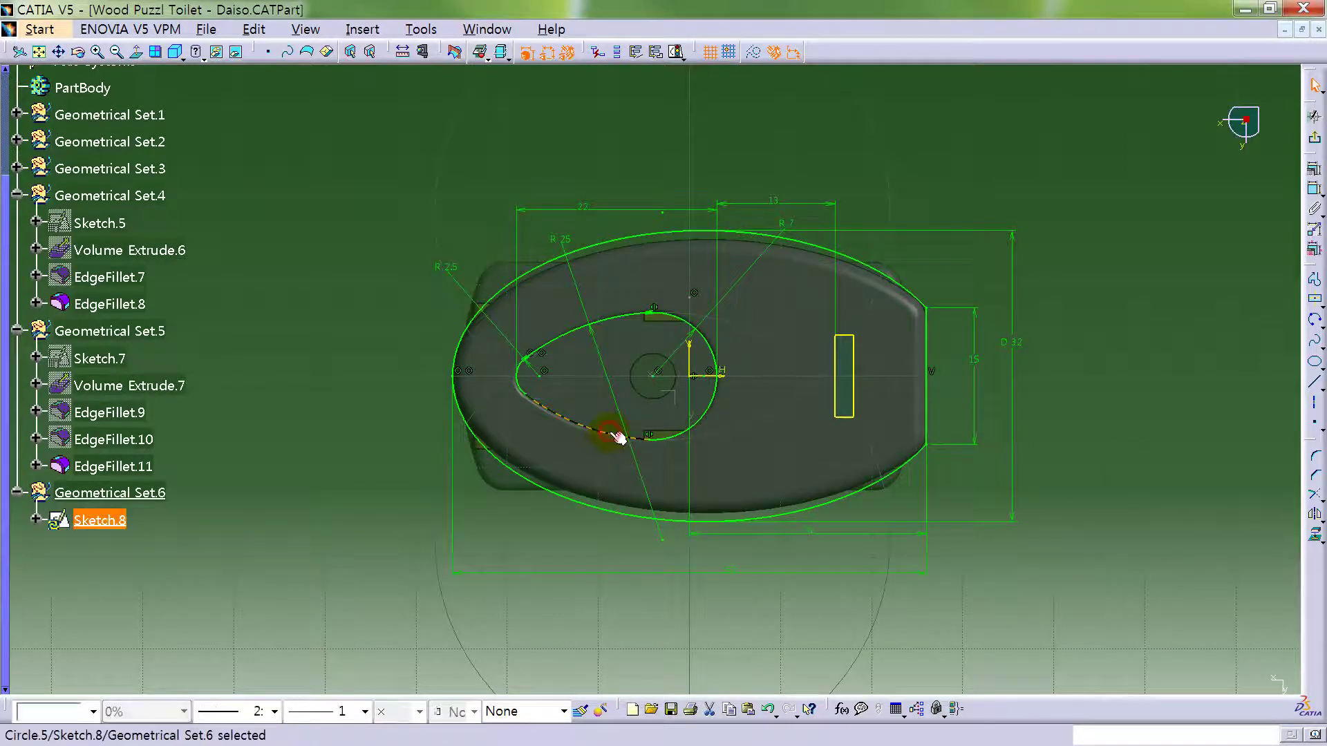
click(591, 399)
click(577, 335)
key(Delete)
click(515, 385)
key(Delete)
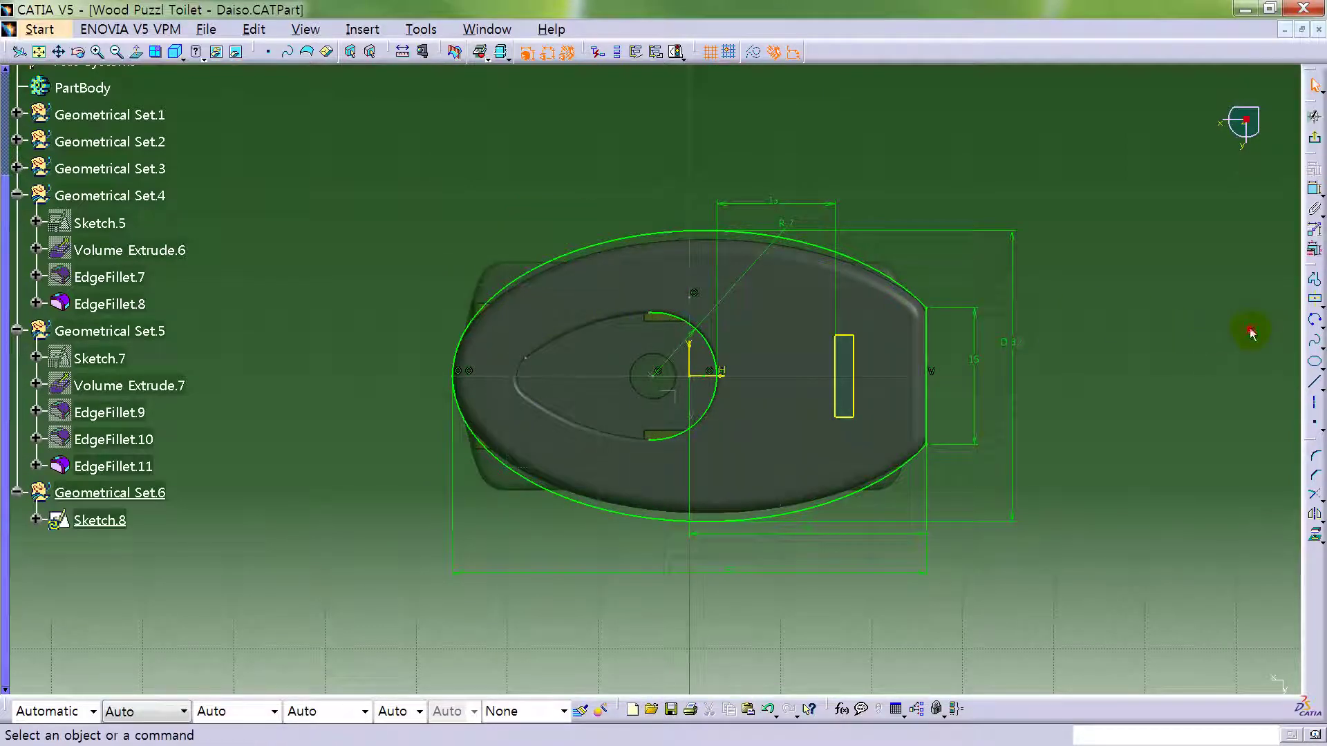
- Space out the horizontal dimension lines below the outline and set the truncated ellipse's overall length to 54 mm
drag(904, 537, 895, 571)
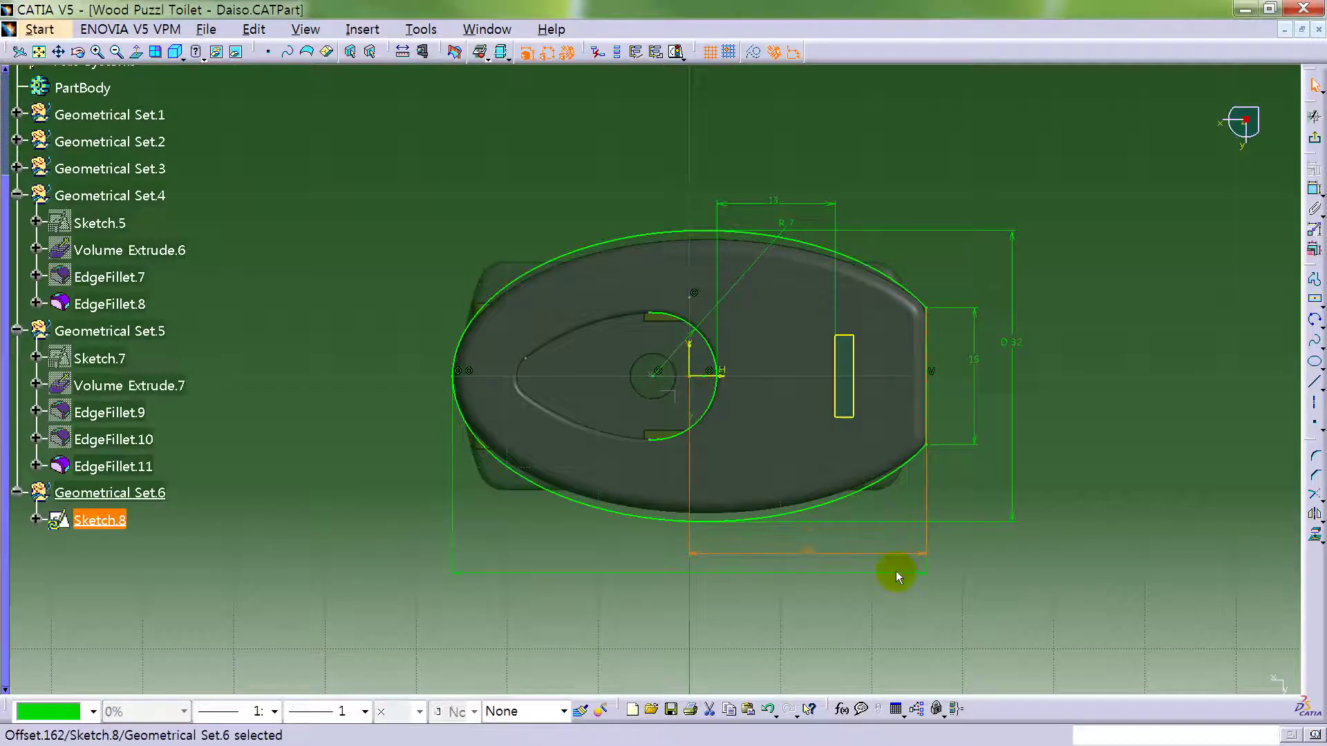
double_click(895, 574)
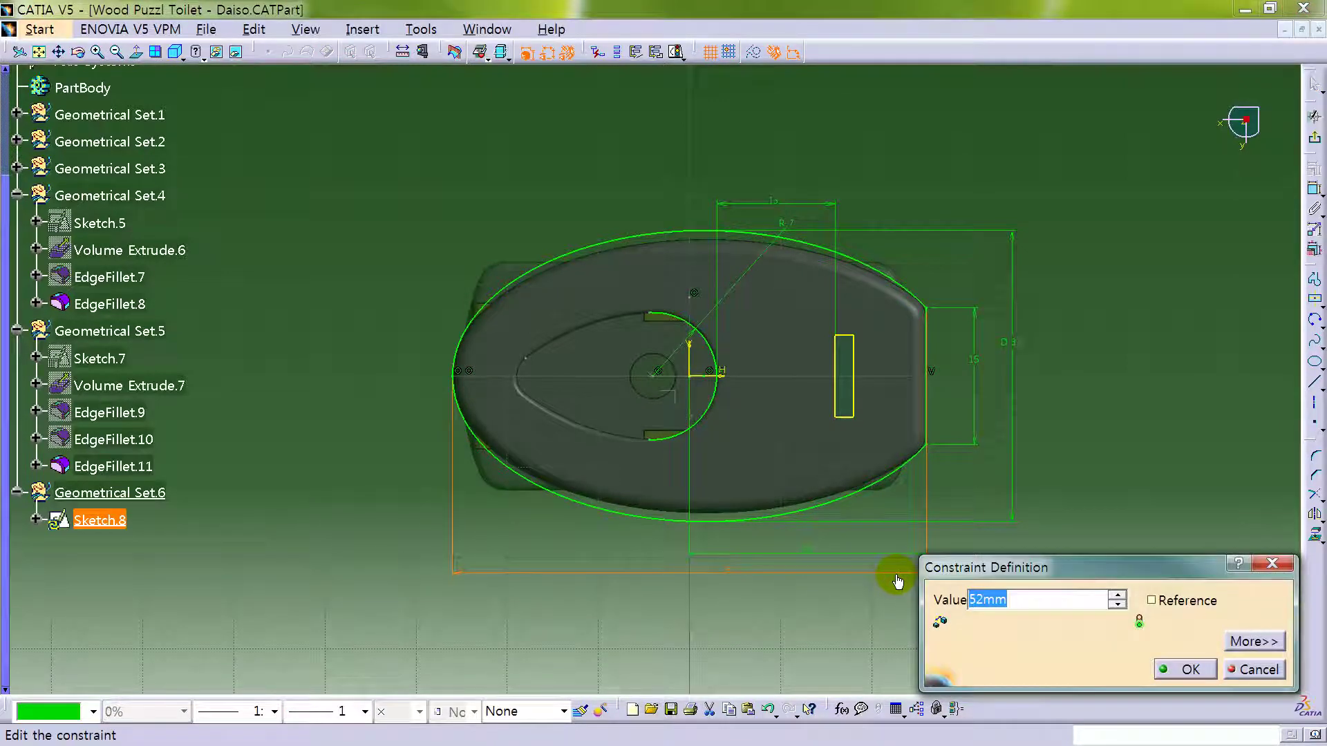
key(Return)
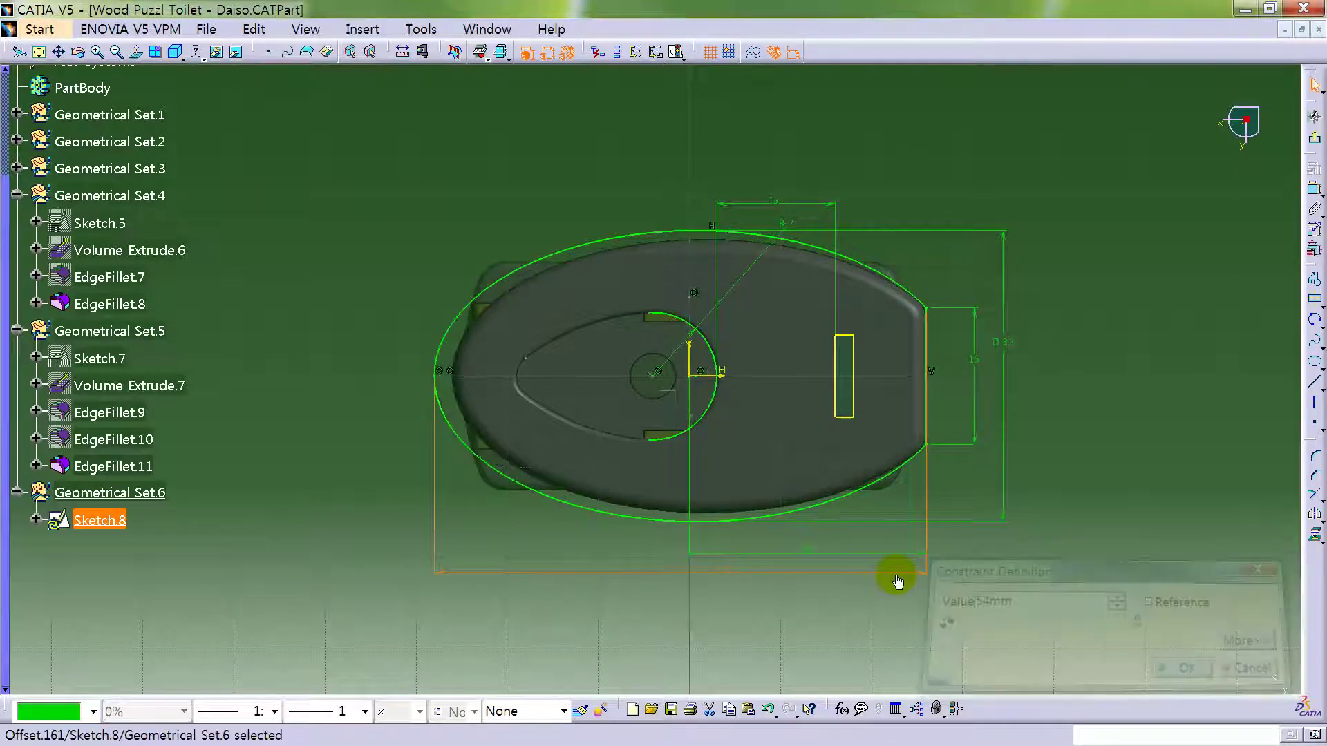
click(1144, 475)
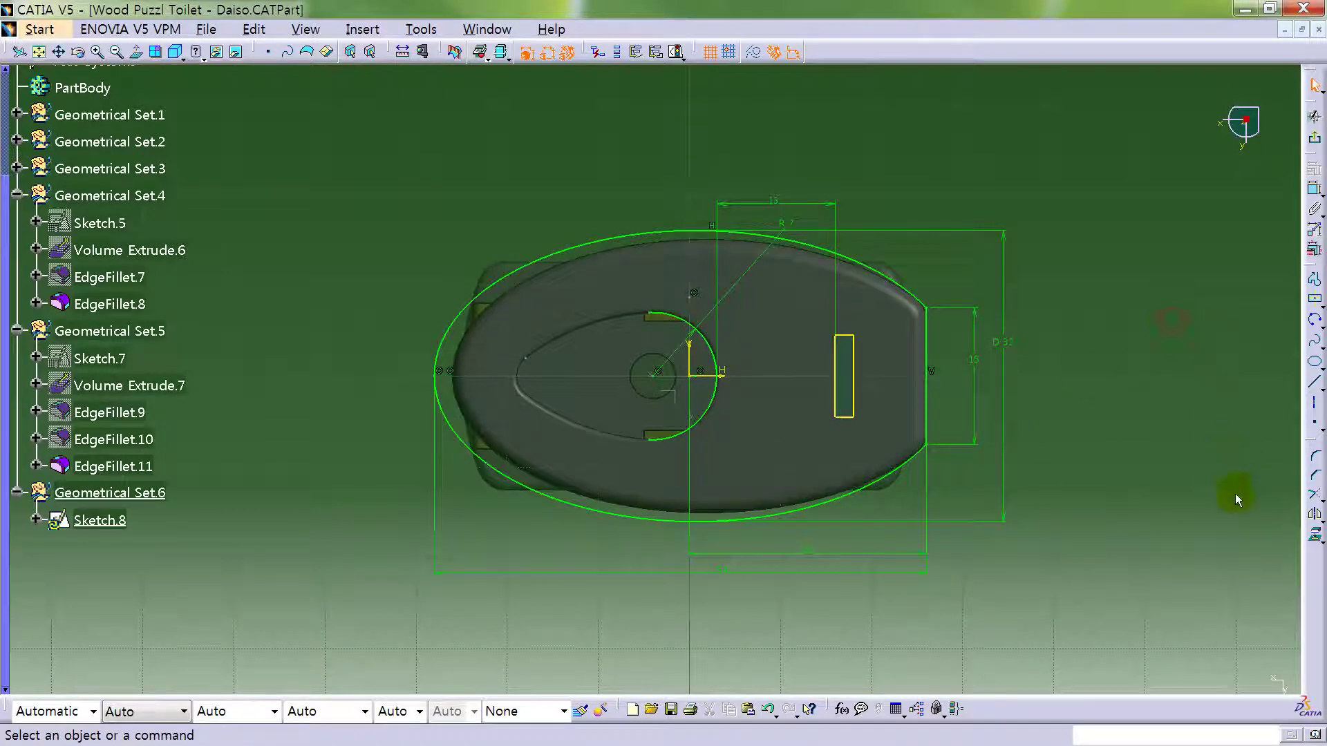
- Offset the outer elliptical curve inward and set the offset distance to 6 mm
click(1318, 523)
click(1314, 531)
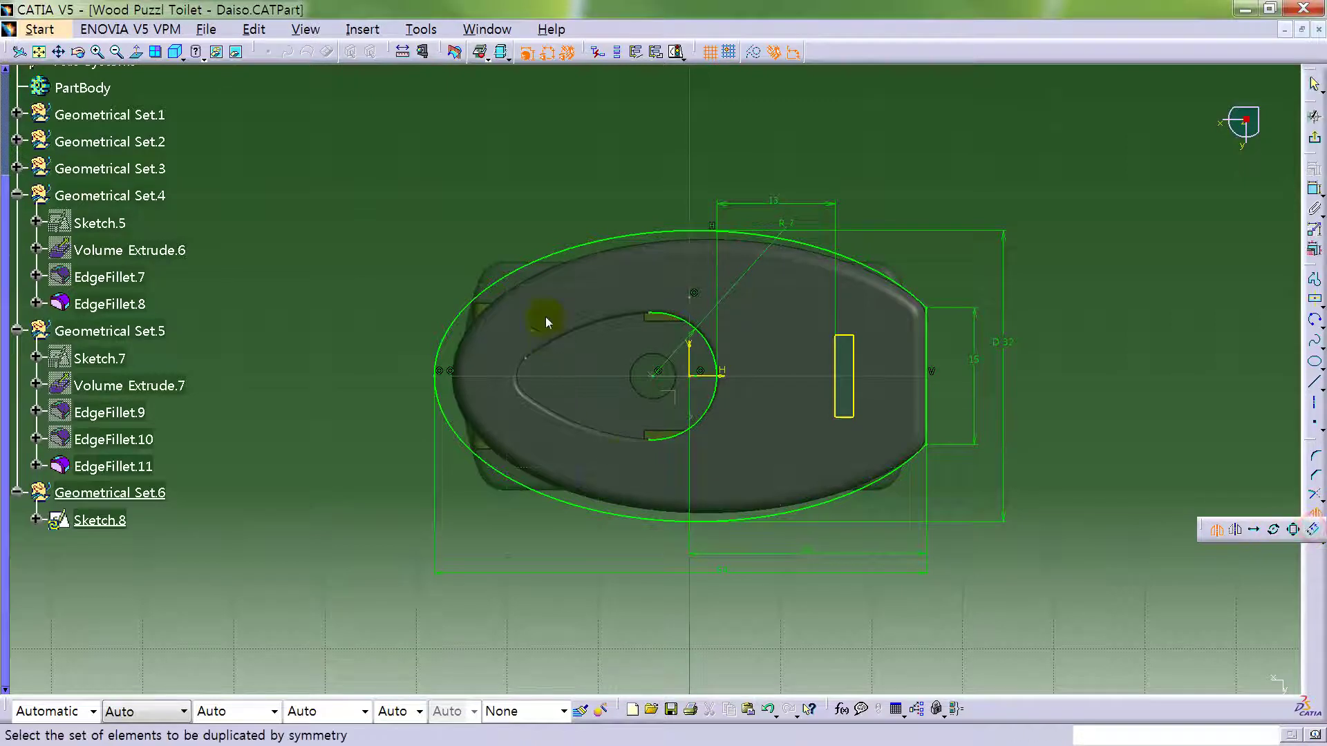
click(534, 266)
click(552, 302)
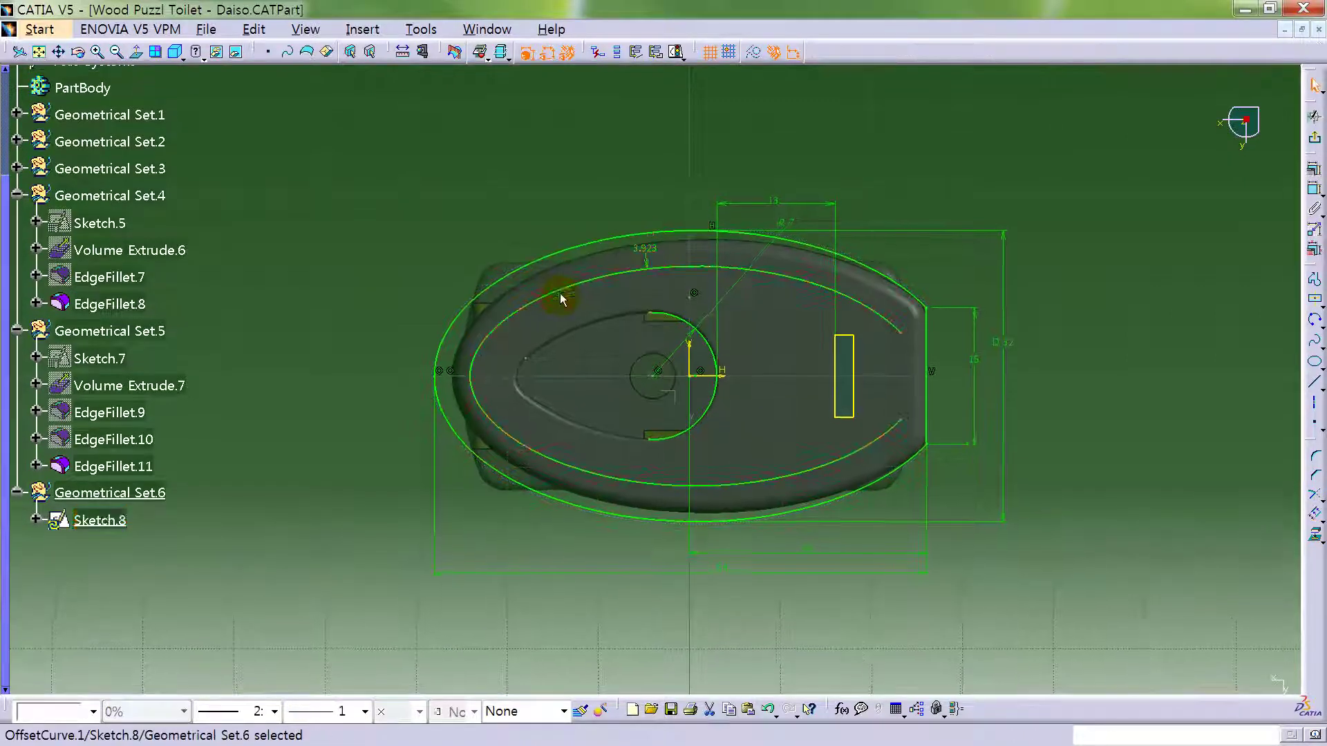
double_click(637, 250)
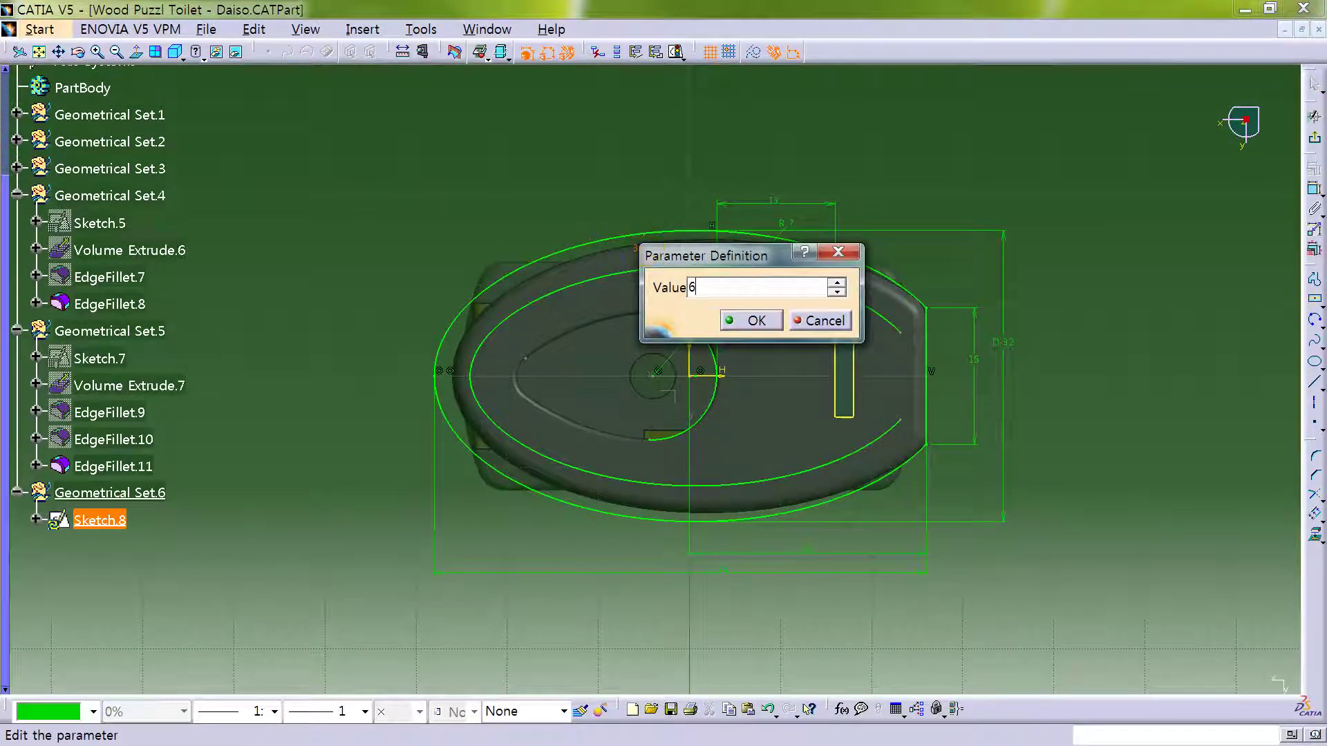
key(Return)
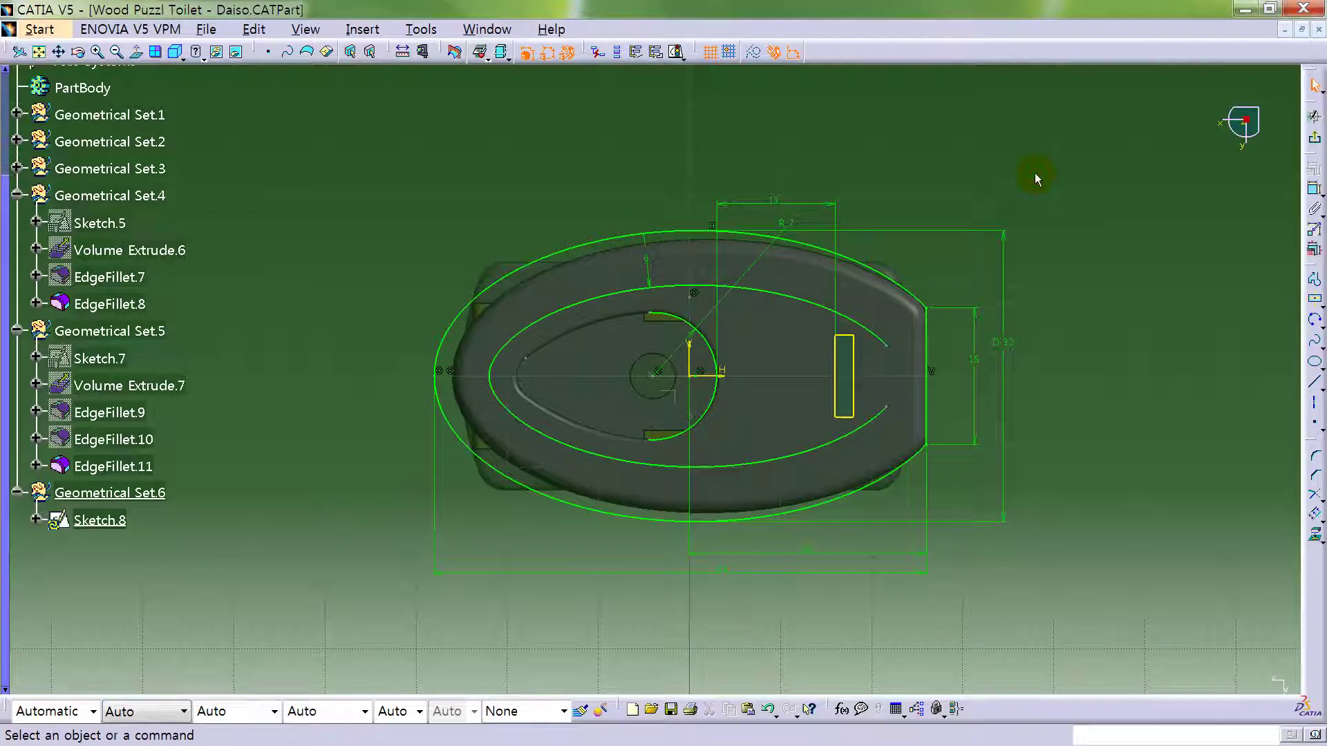
- Set the radius of the opening's remaining end arc to 20 mm
click(782, 253)
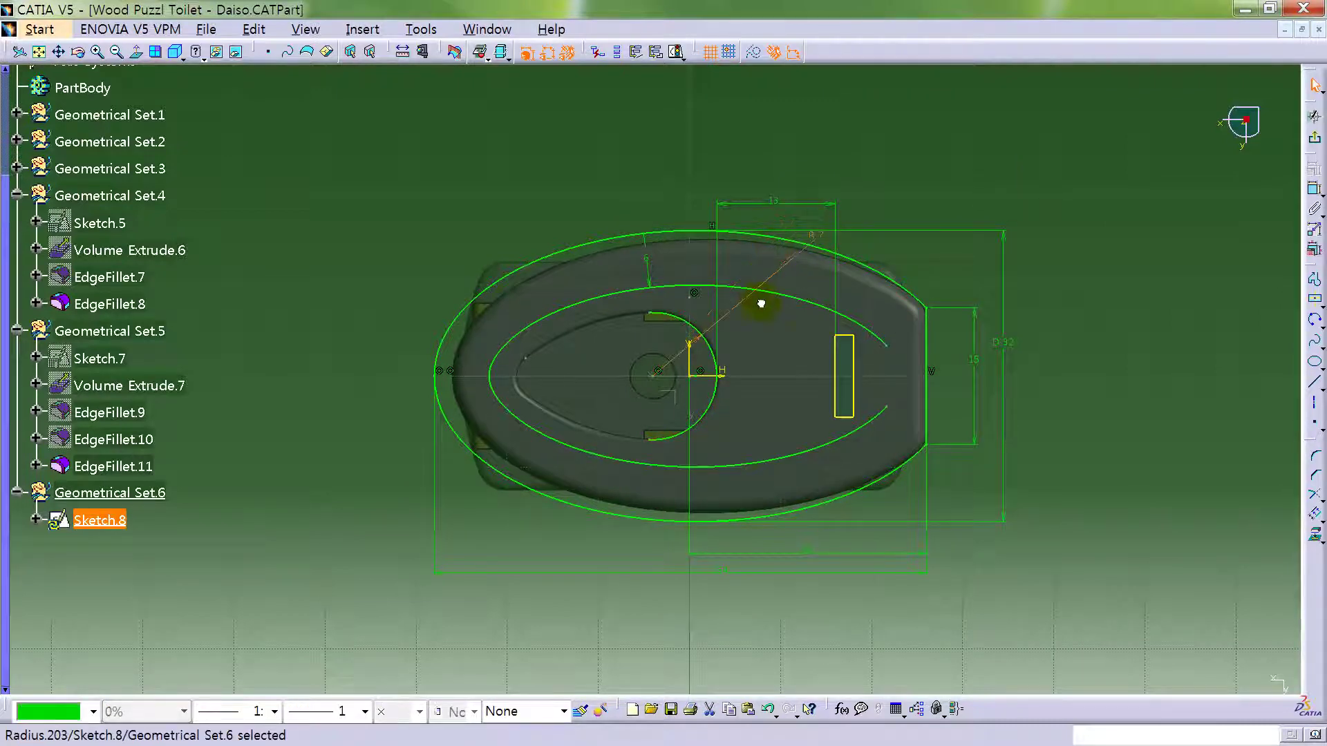
double_click(813, 270)
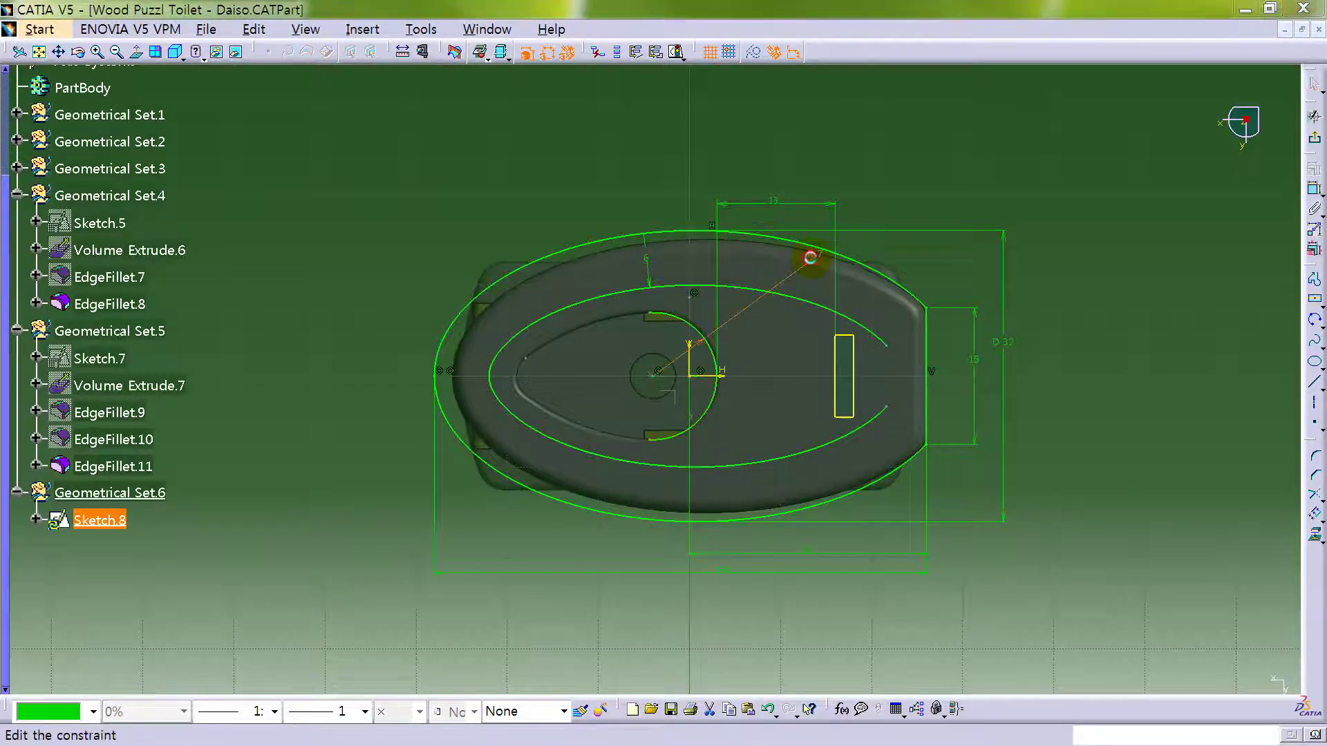
text(20)
key(Return)
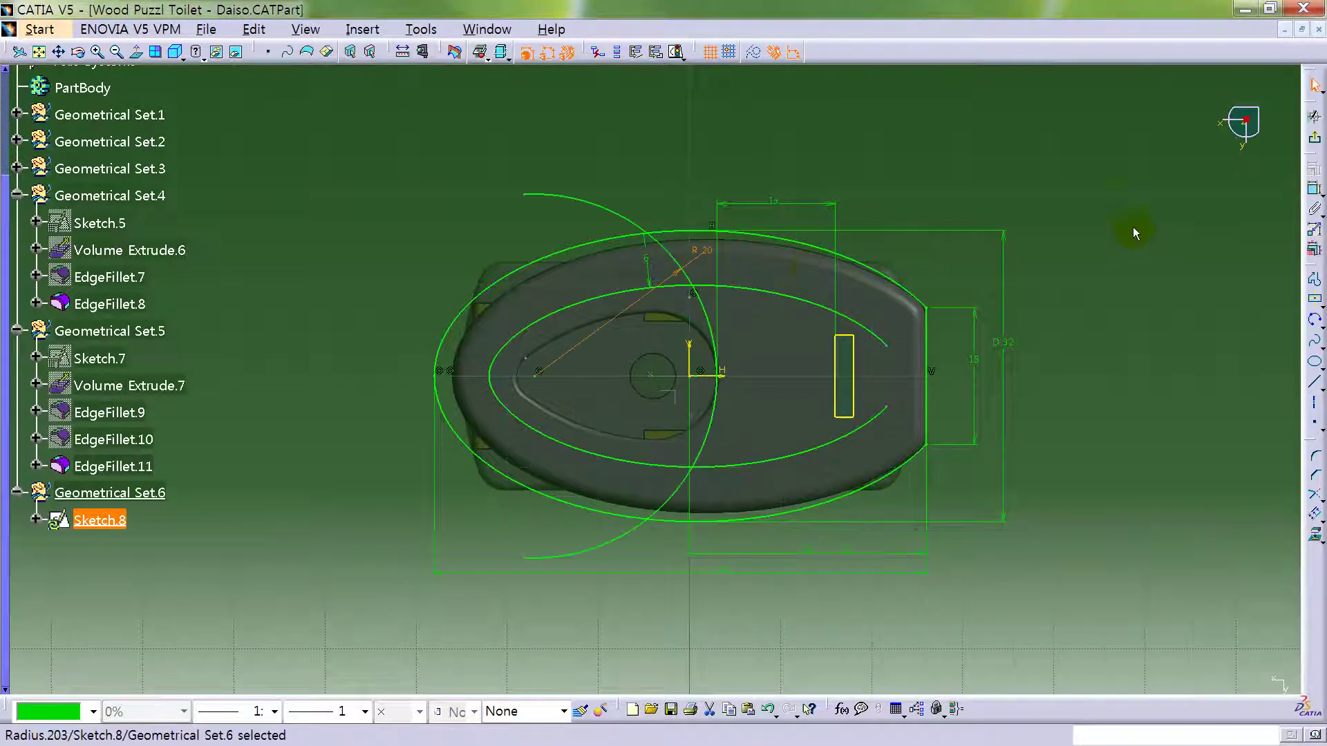
- Trim the offset elliptical curve and the 20 mm arc against each other at both corners to close the opening's outline
click(1313, 501)
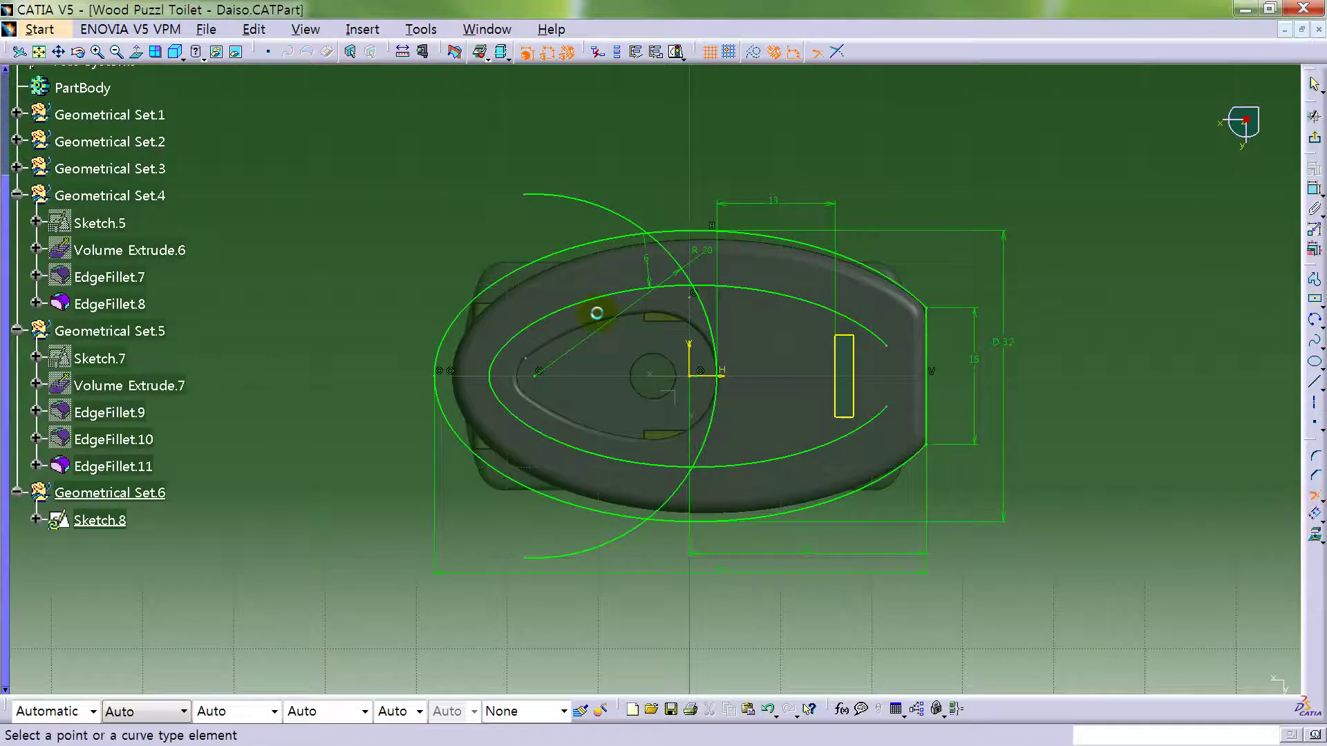
click(653, 289)
click(712, 309)
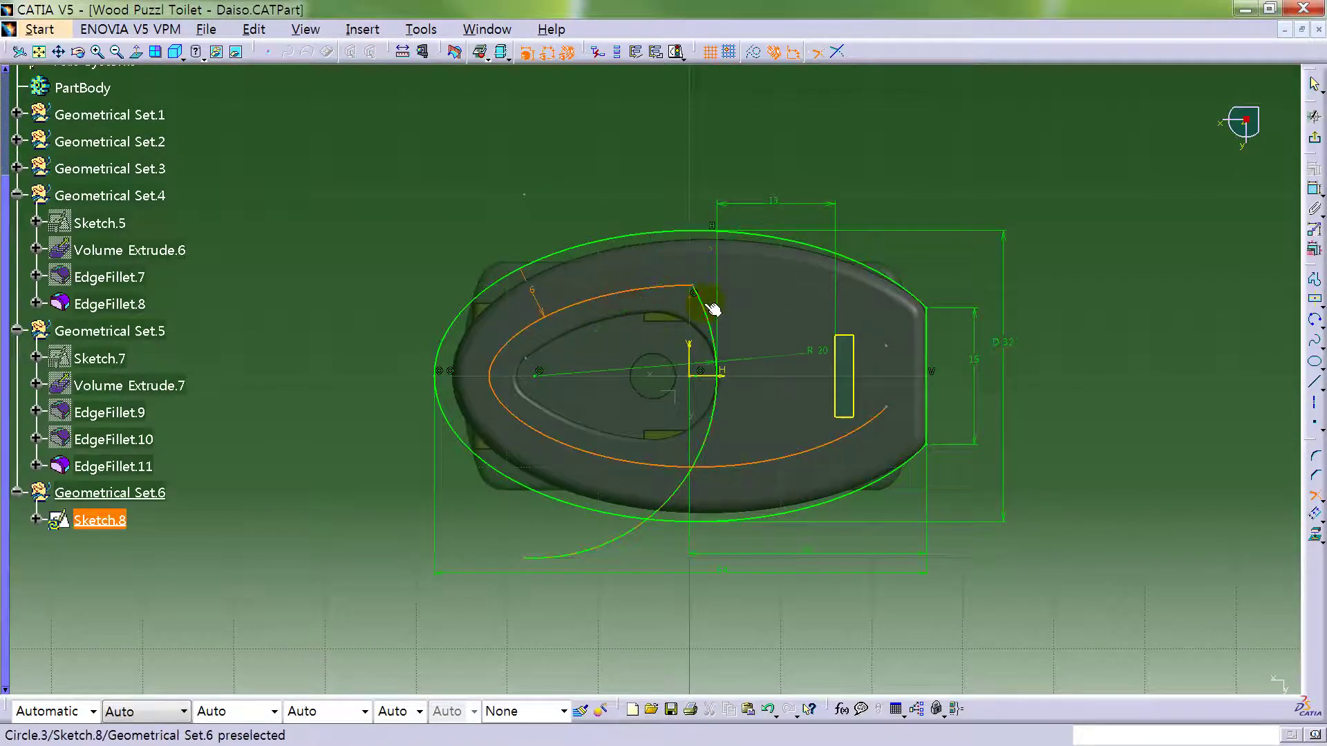
click(664, 465)
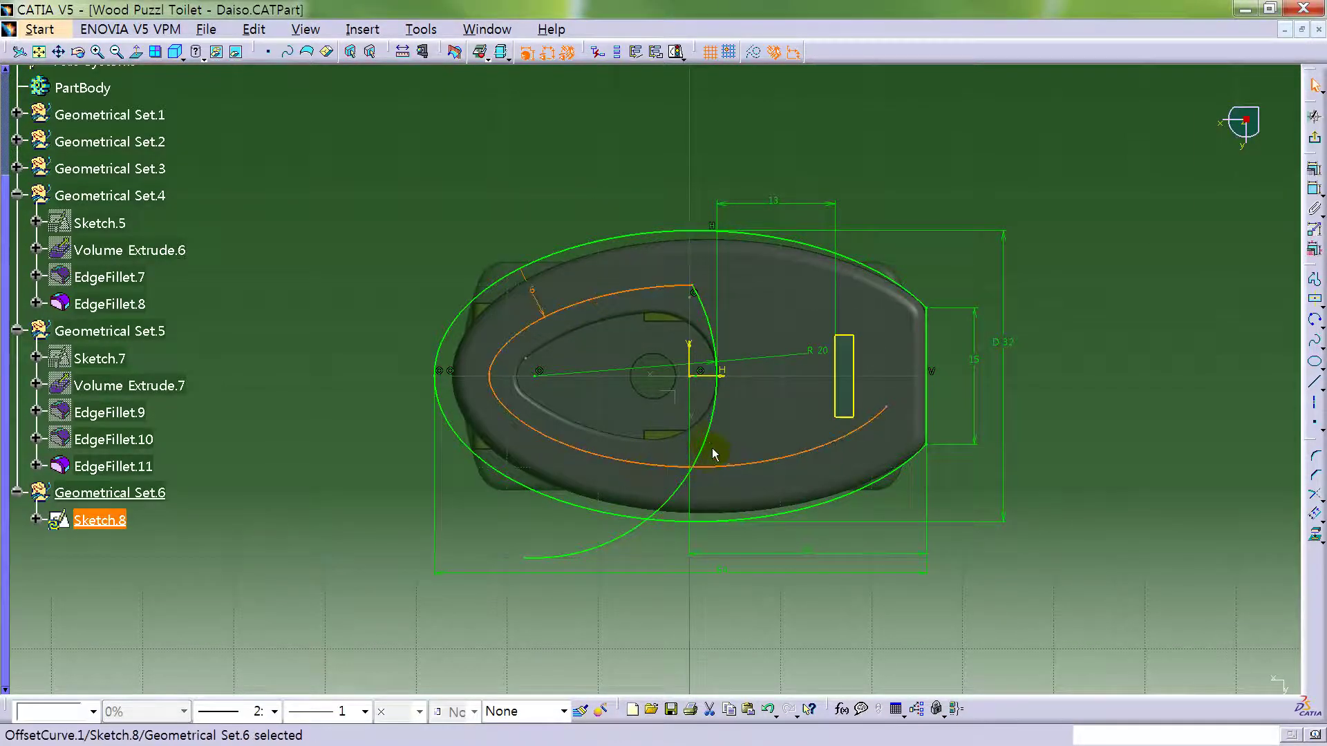
click(1313, 494)
click(749, 464)
click(714, 434)
click(1185, 230)
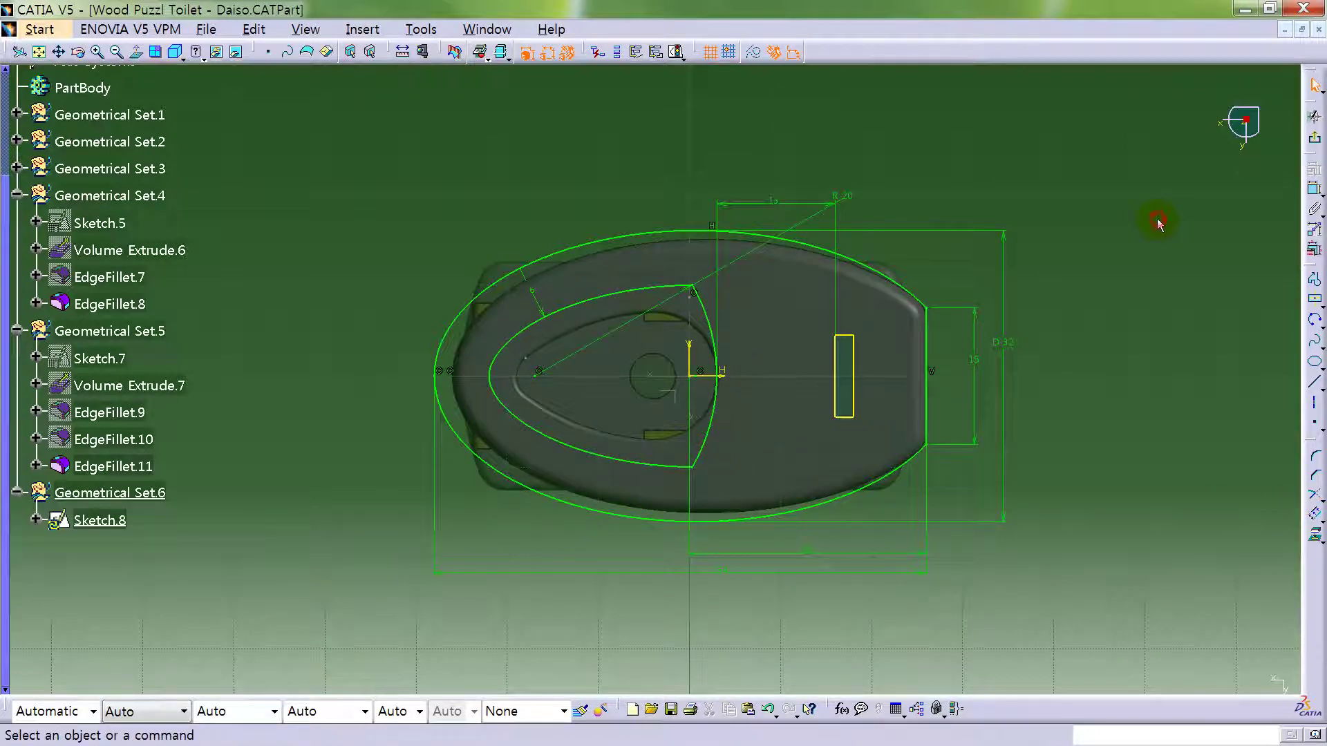
- Set the distance between the opening's arc and the slot to 10 mm, and reposition the arc's radius dimension between them
click(823, 207)
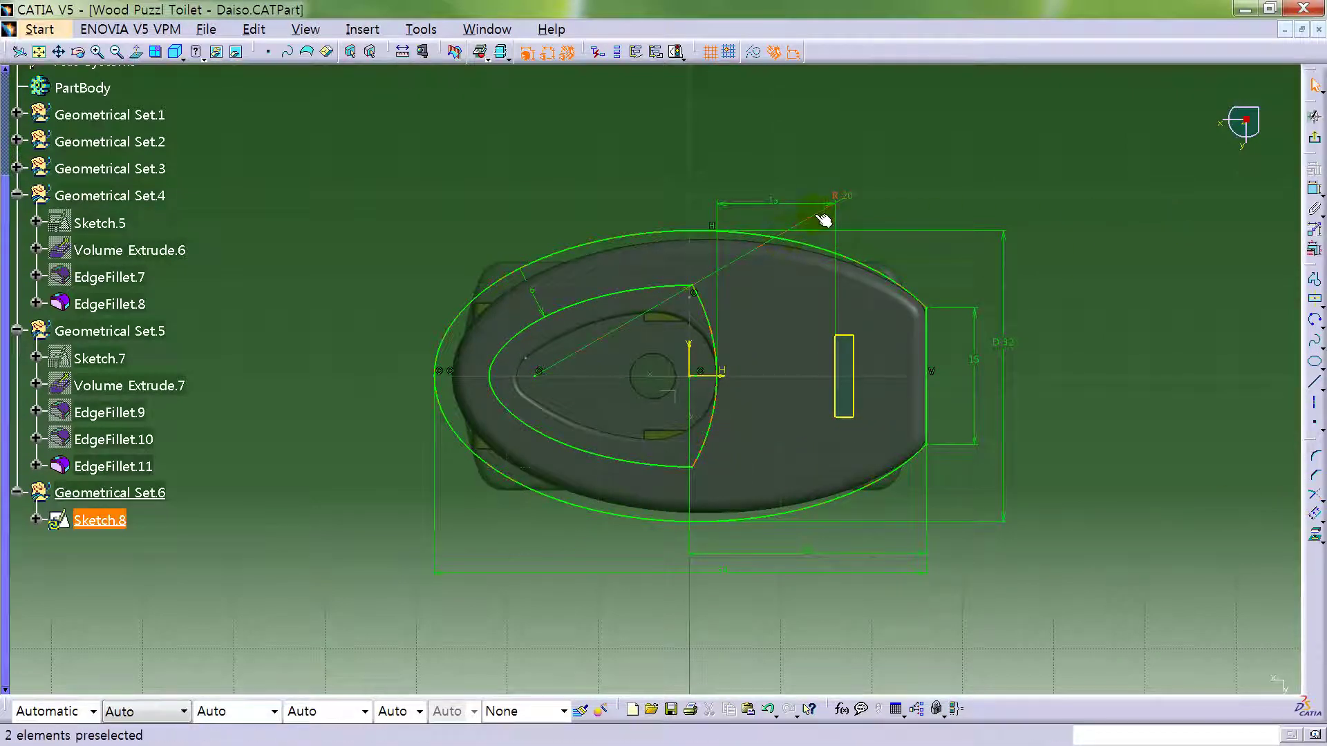
double_click(781, 210)
text(10)
key(Return)
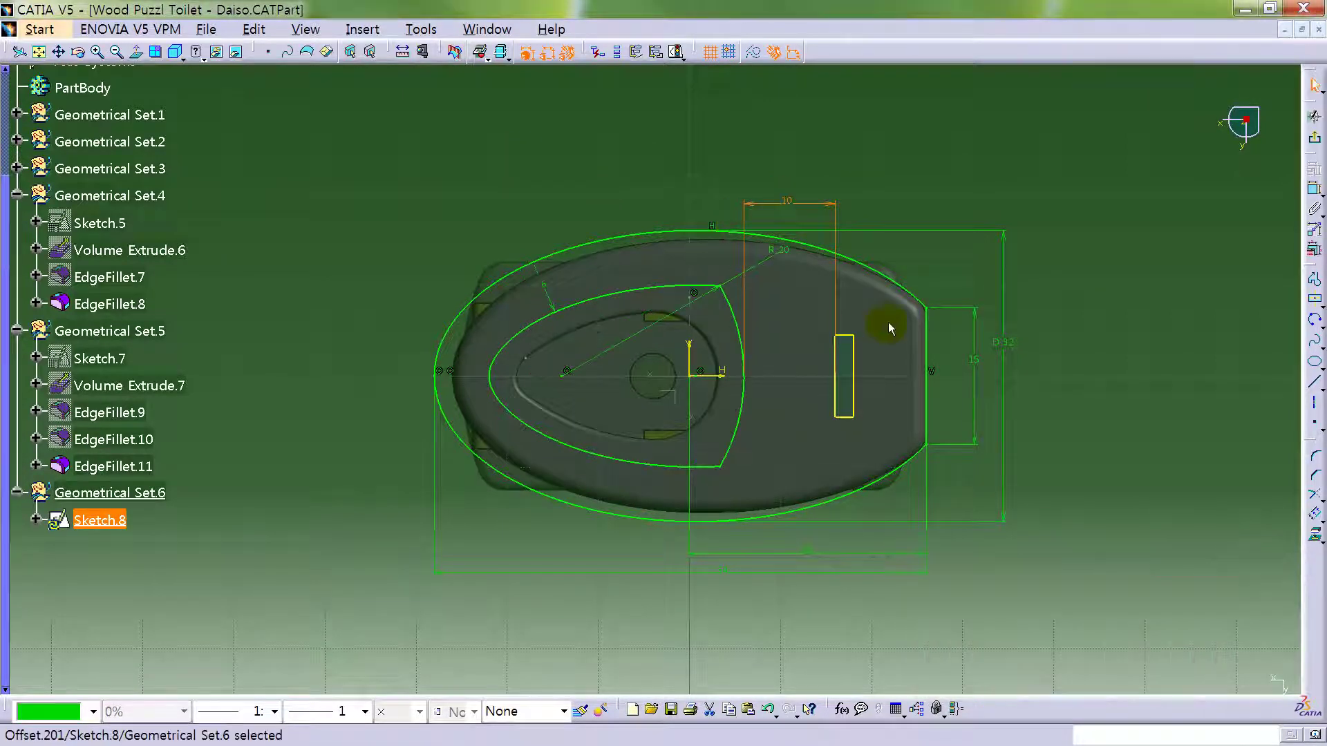
drag(745, 280, 748, 355)
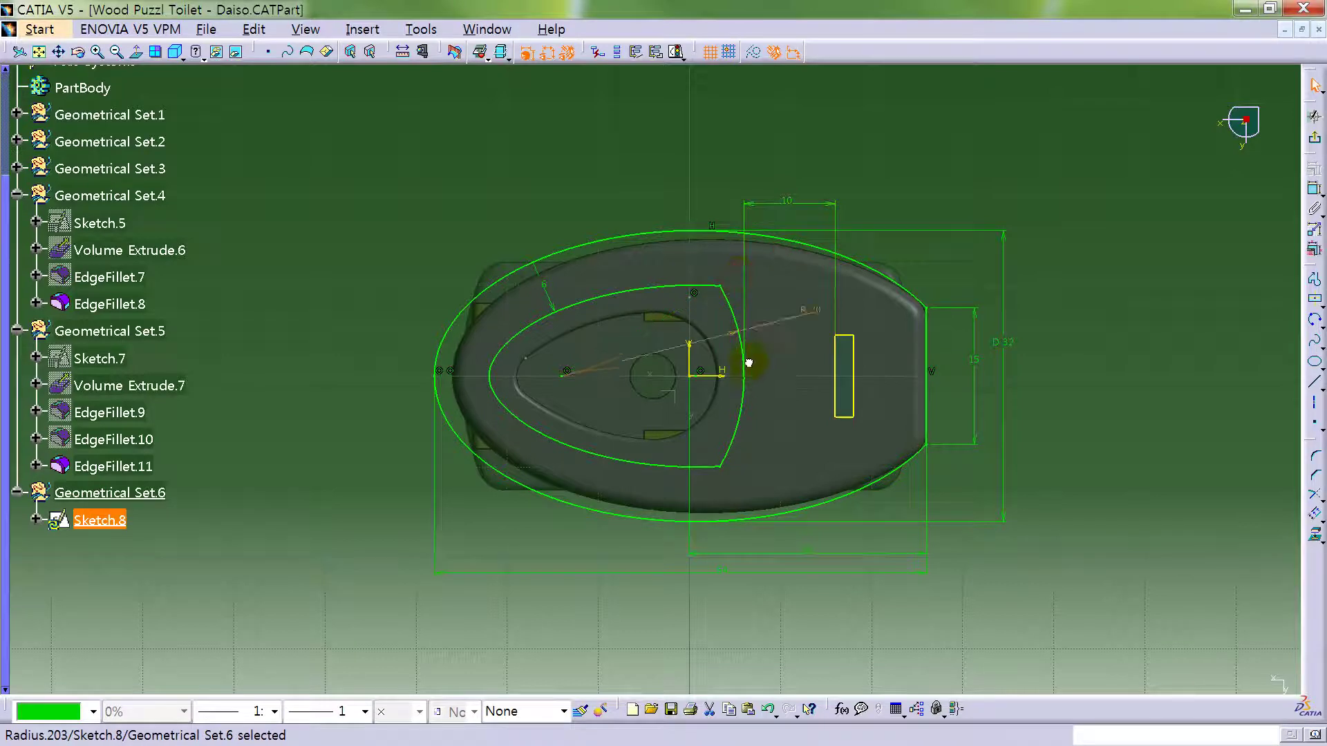
mouse_move(933, 518)
middle_down()
mouse_move(942, 454)
mouse_move(942, 468)
middle_up()
click(997, 455)
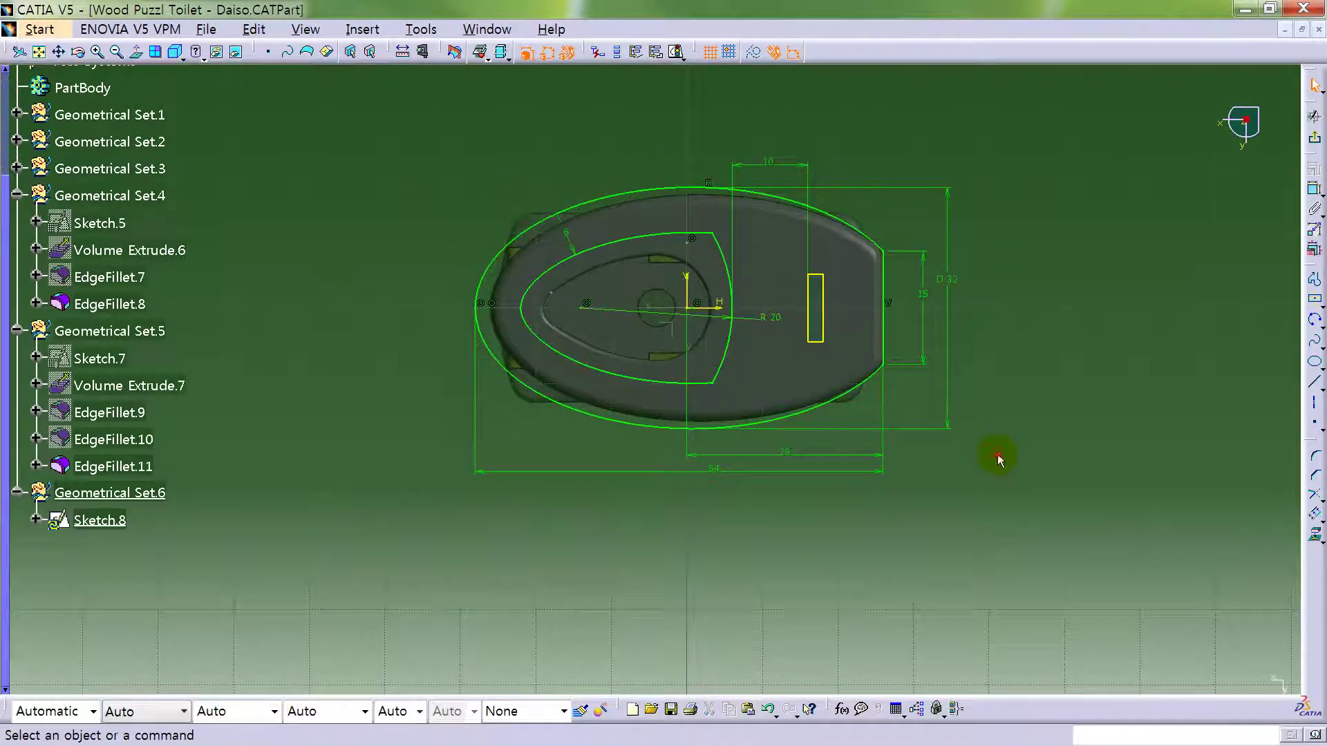
- Exit the sketch and extrude Sketch.8 as a 2 mm volume along the sketch normal
click(1314, 116)
click(1258, 664)
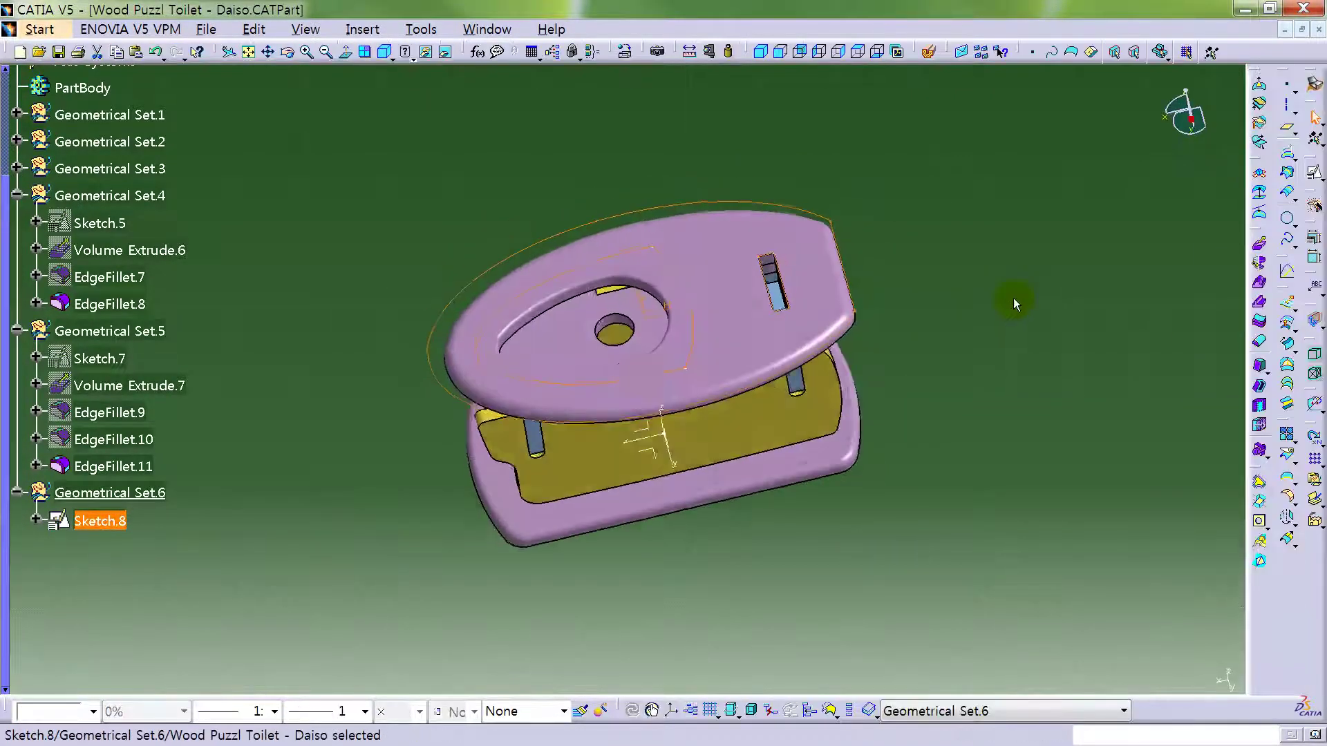
click(1255, 243)
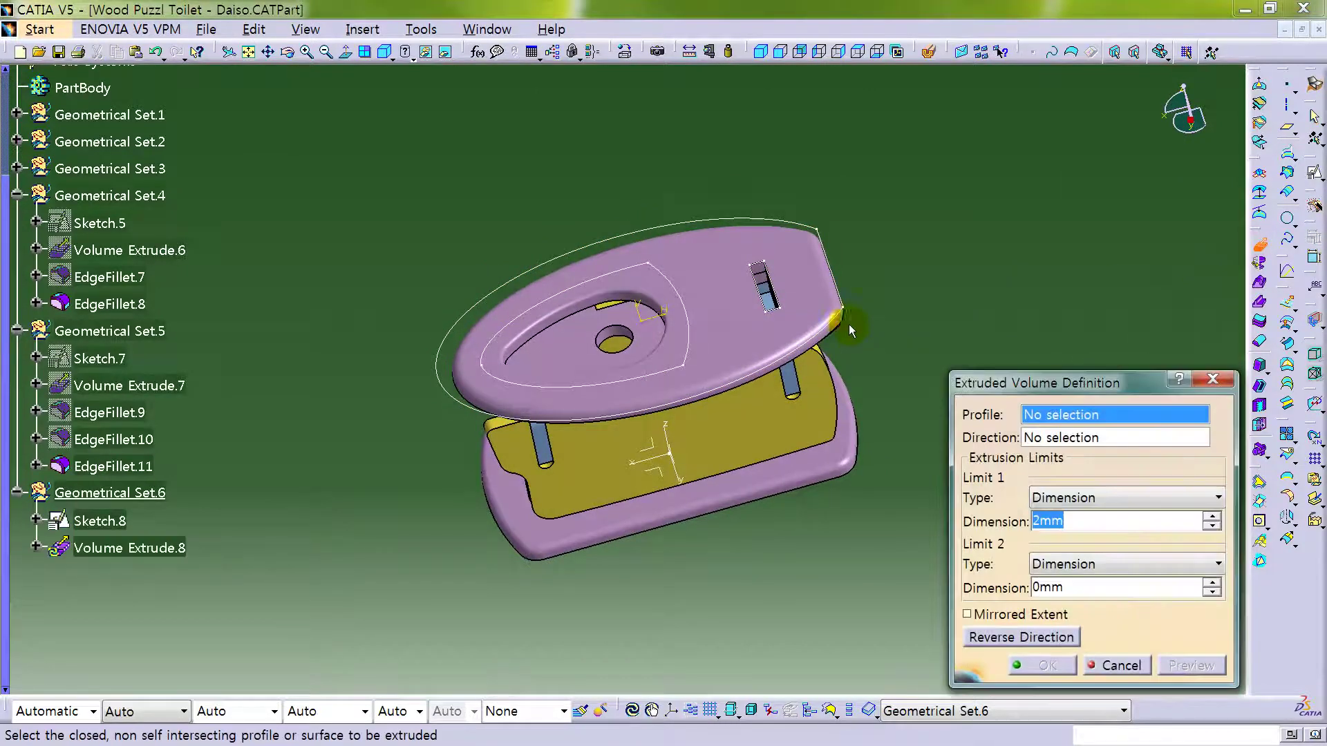
click(100, 521)
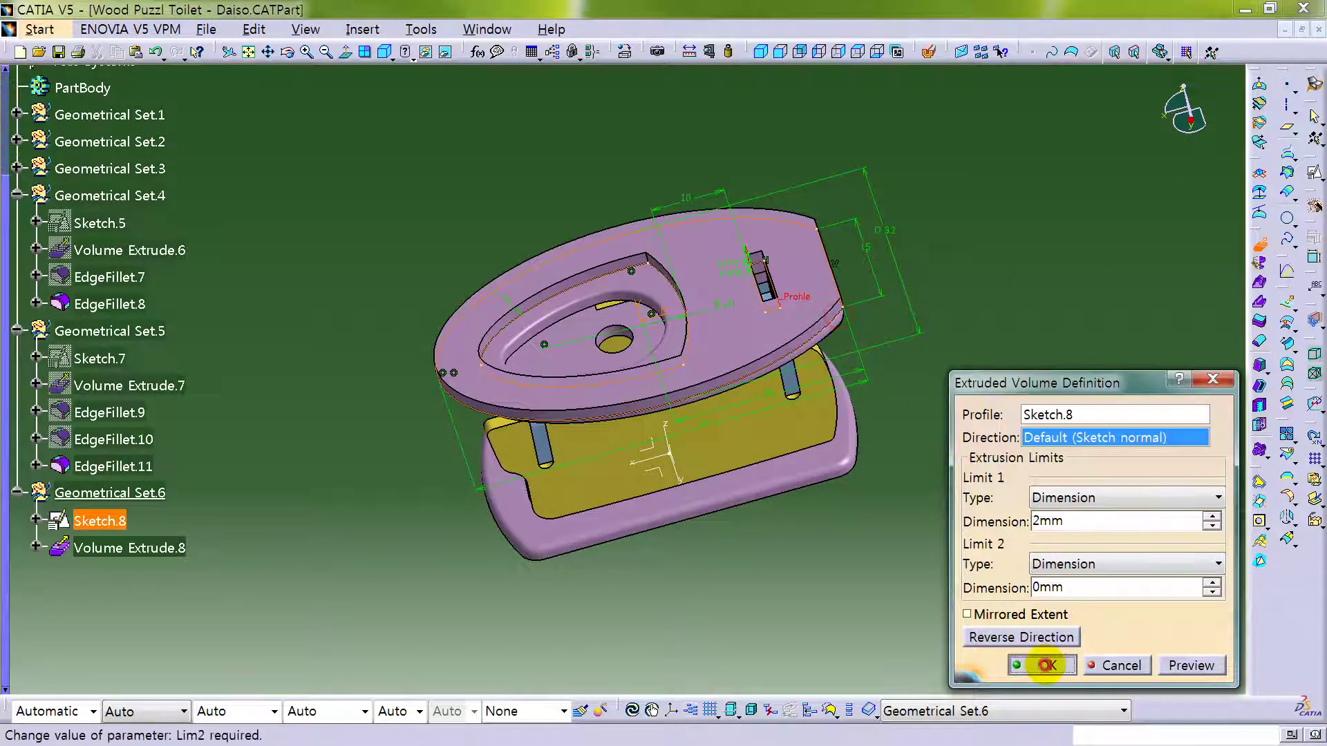
click(1047, 665)
- Fillet the two sharp vertical corner edges of the board's opening with an 8 mm radius
middle_drag(899, 384, 1099, 351)
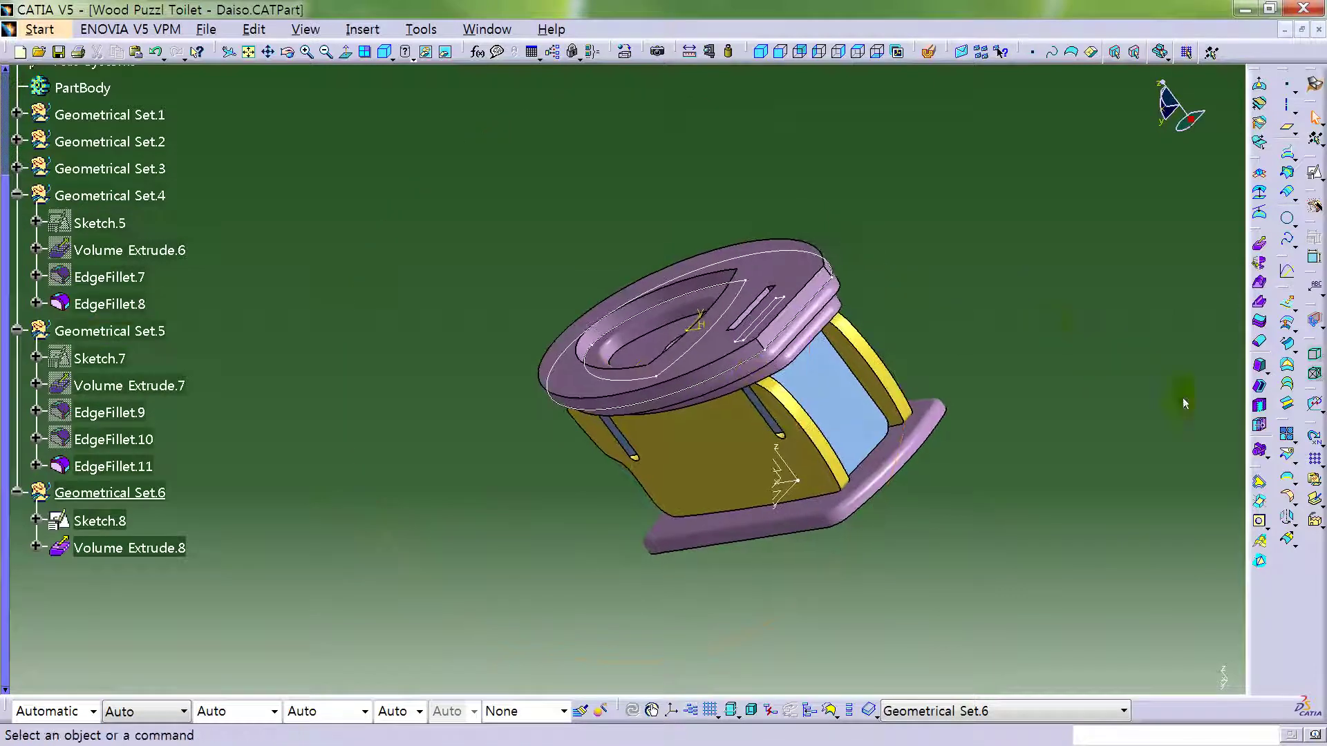
click(1289, 499)
middle_drag(795, 415, 460, 270)
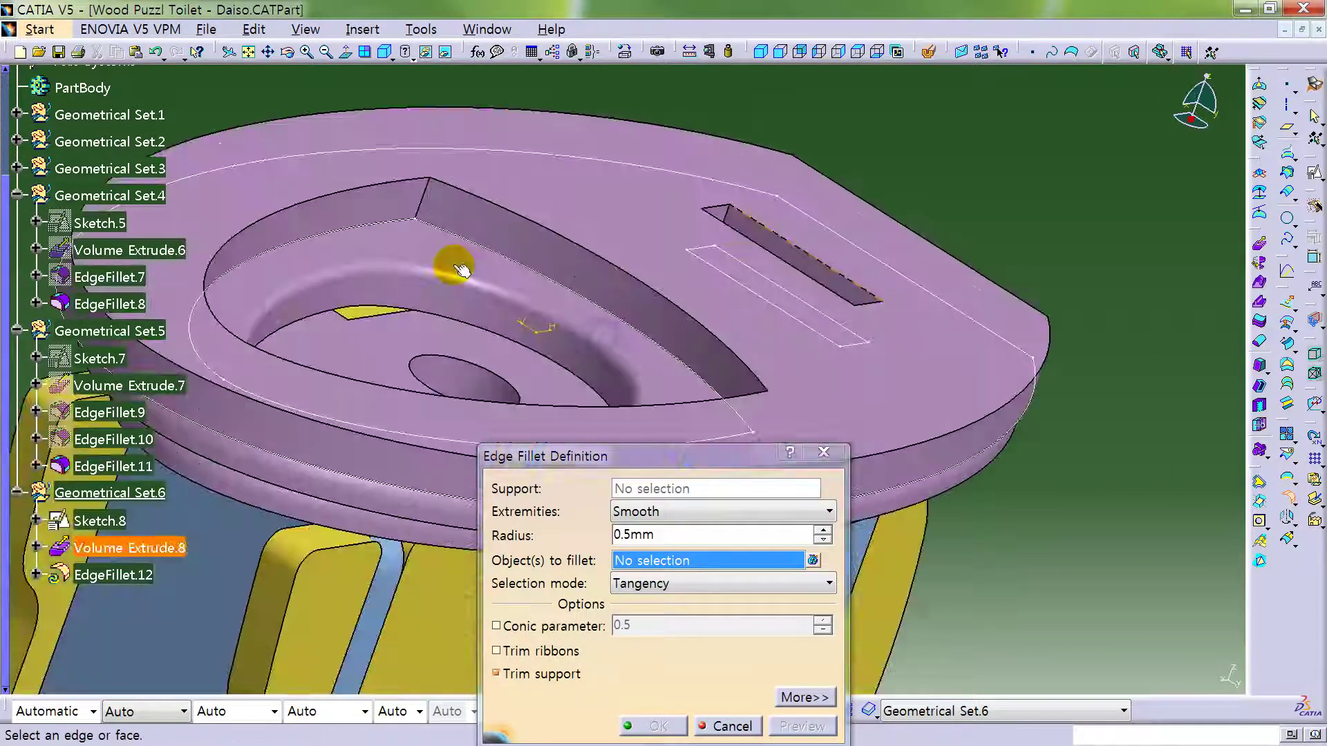
click(429, 195)
middle_drag(504, 198, 743, 415)
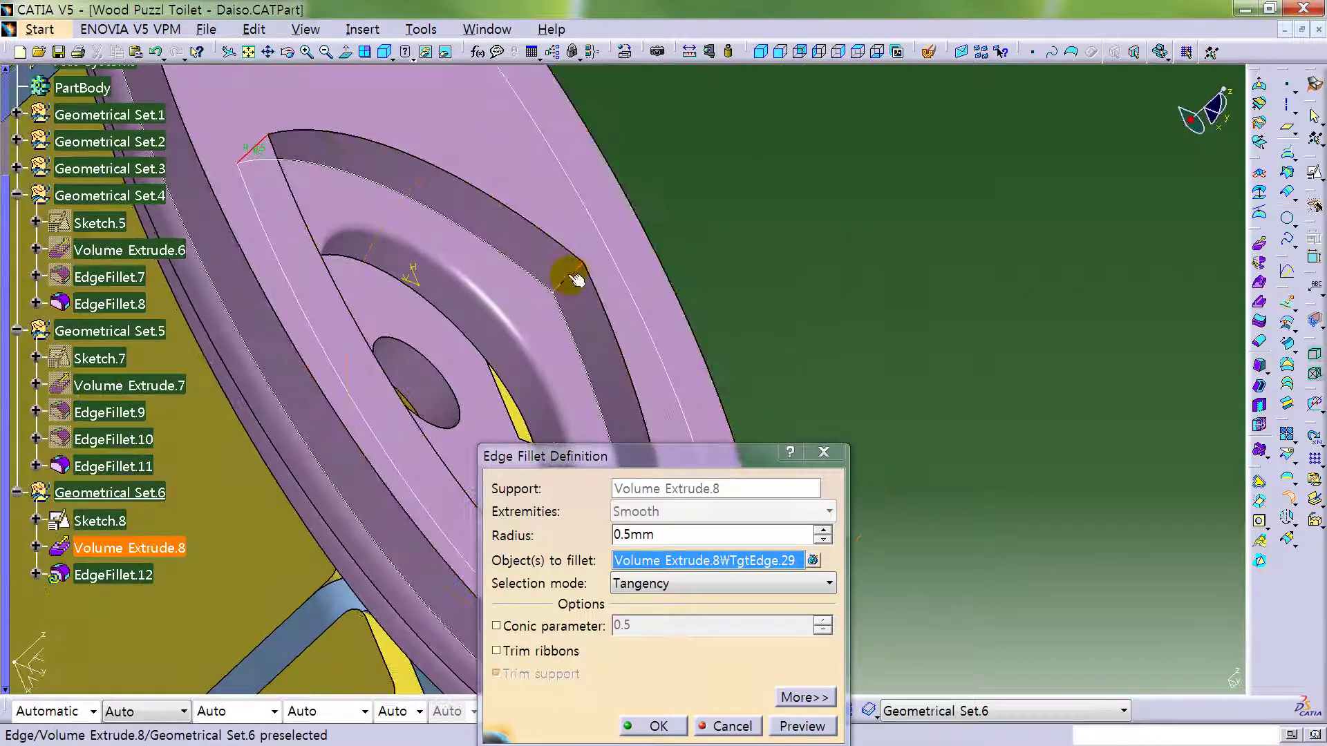
click(574, 278)
text(5mm)
key(Return)
click(995, 243)
- Fillet the two vertical corner edges at the board's straight outer end with a 3 mm radius
middle_drag(996, 243, 1235, 453)
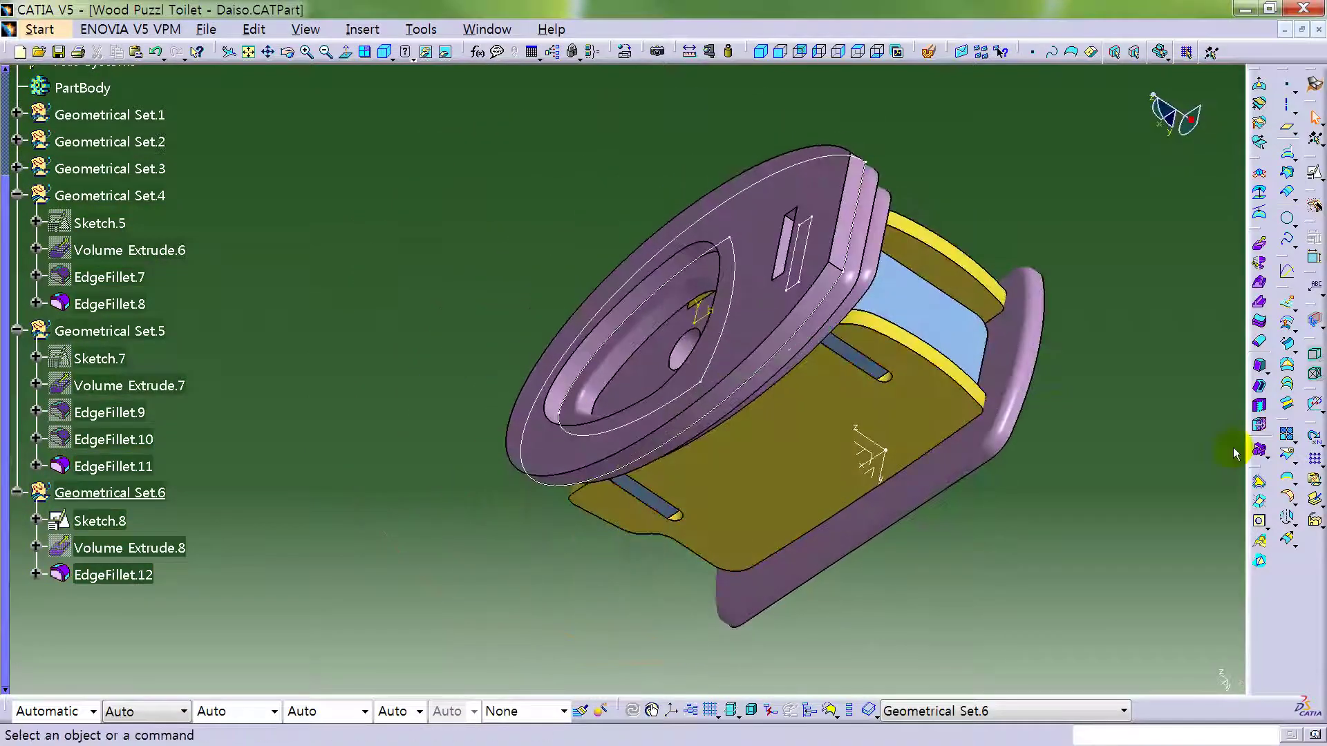
click(1284, 484)
click(838, 263)
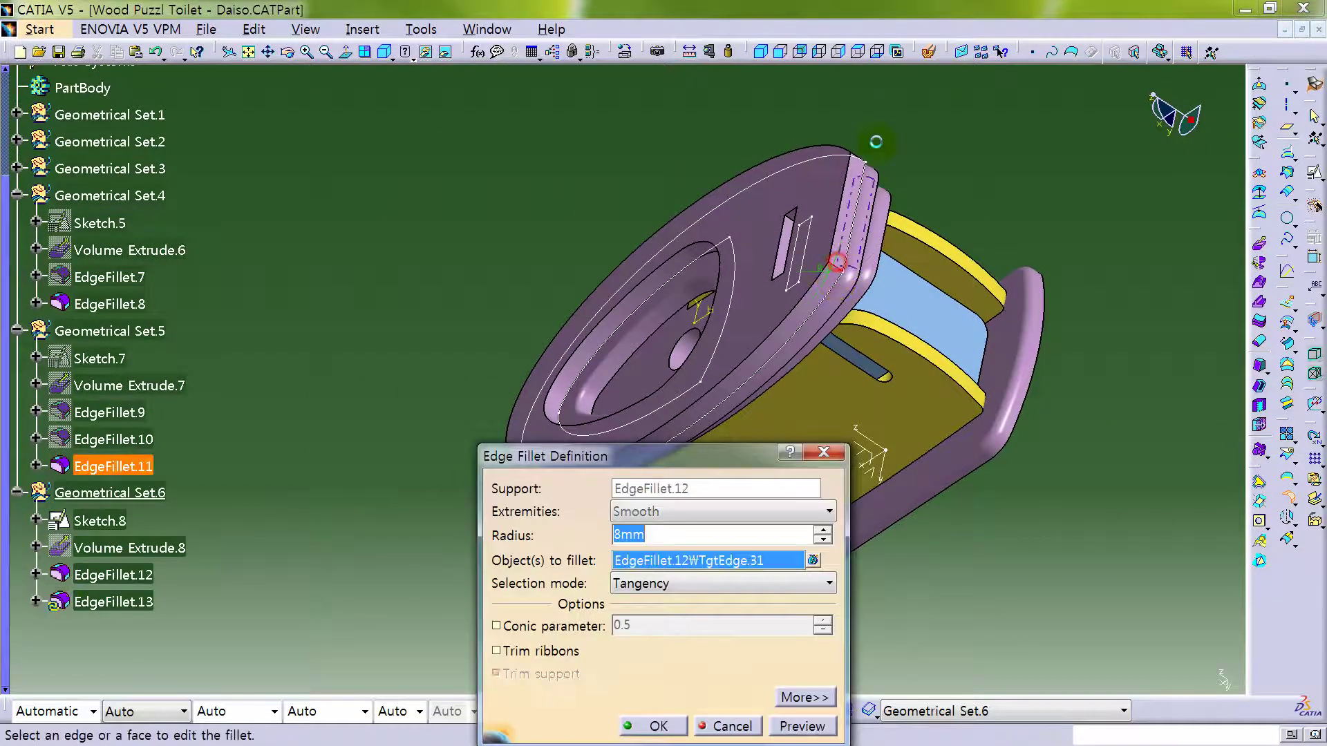
middle_drag(836, 263, 781, 419)
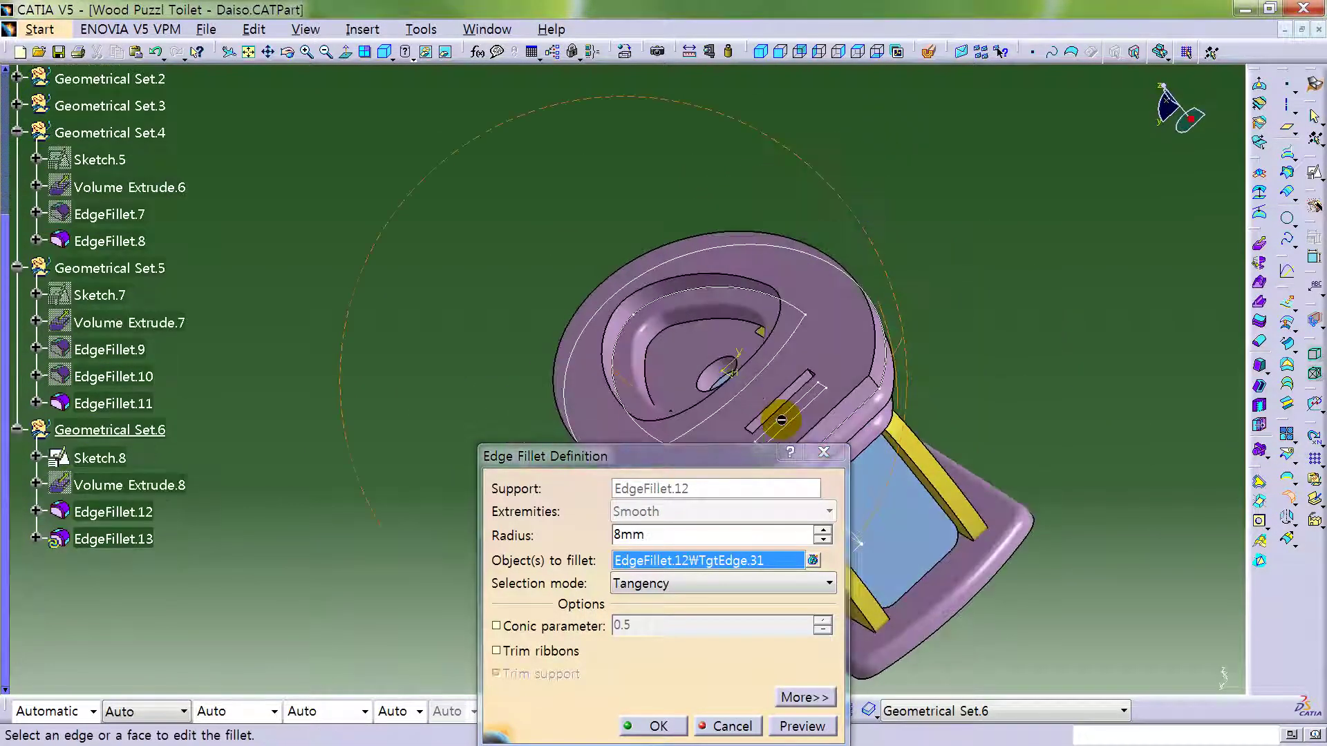
click(878, 388)
text(3)
click(659, 725)
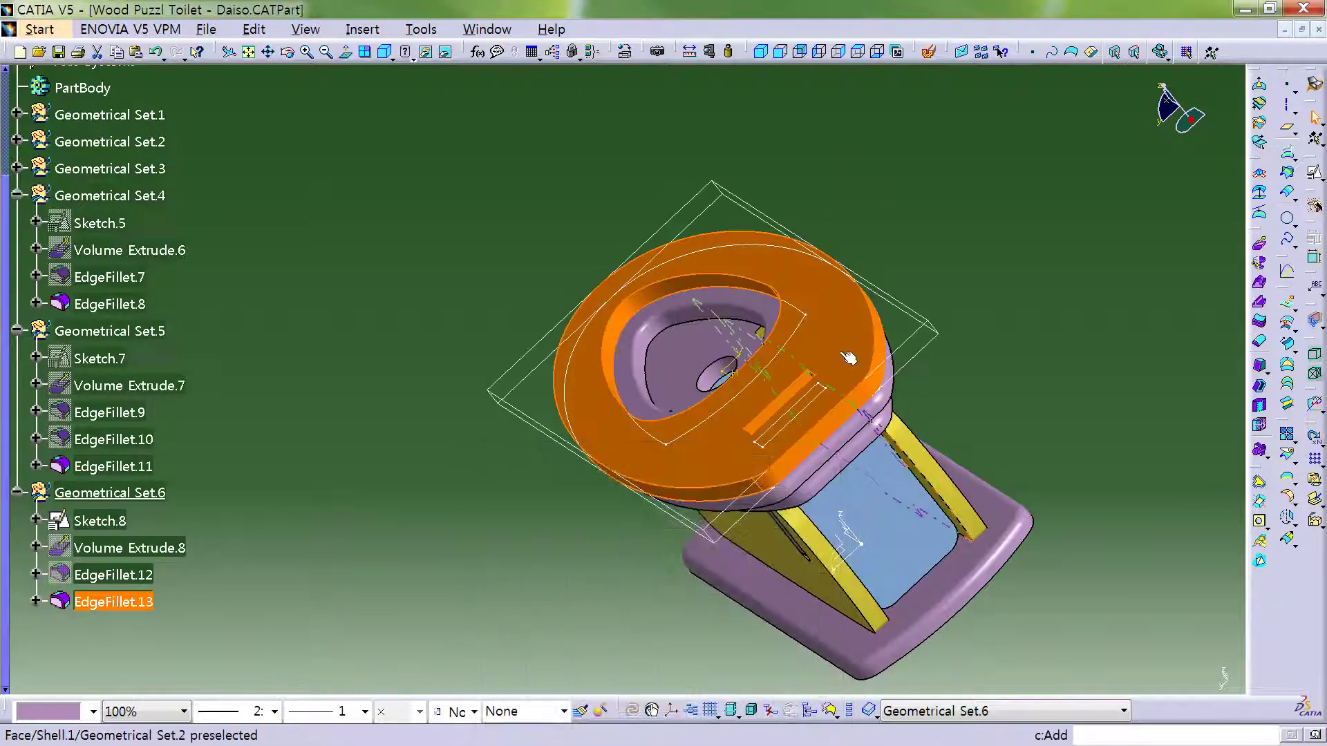
- Hide the board's sketch in the 3D view
middle_drag(532, 529, 748, 416)
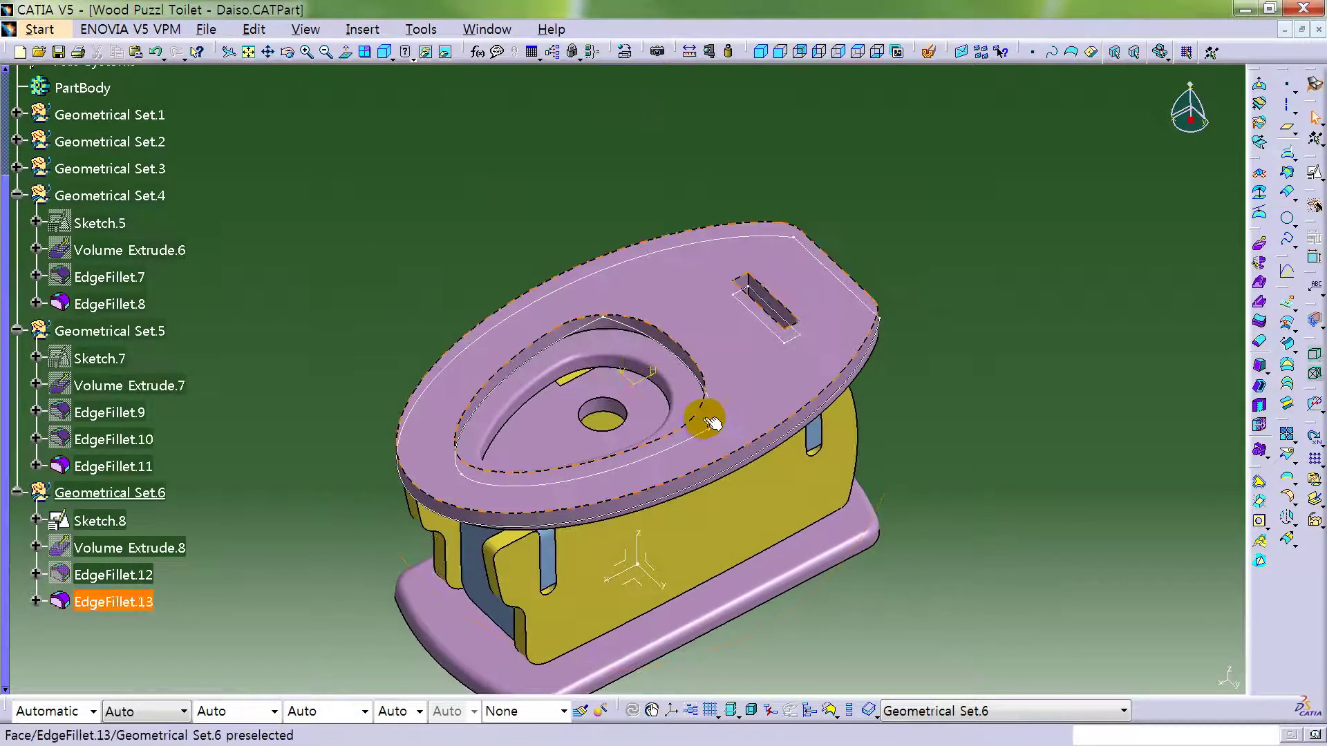
click(722, 418)
right_click(720, 414)
click(757, 457)
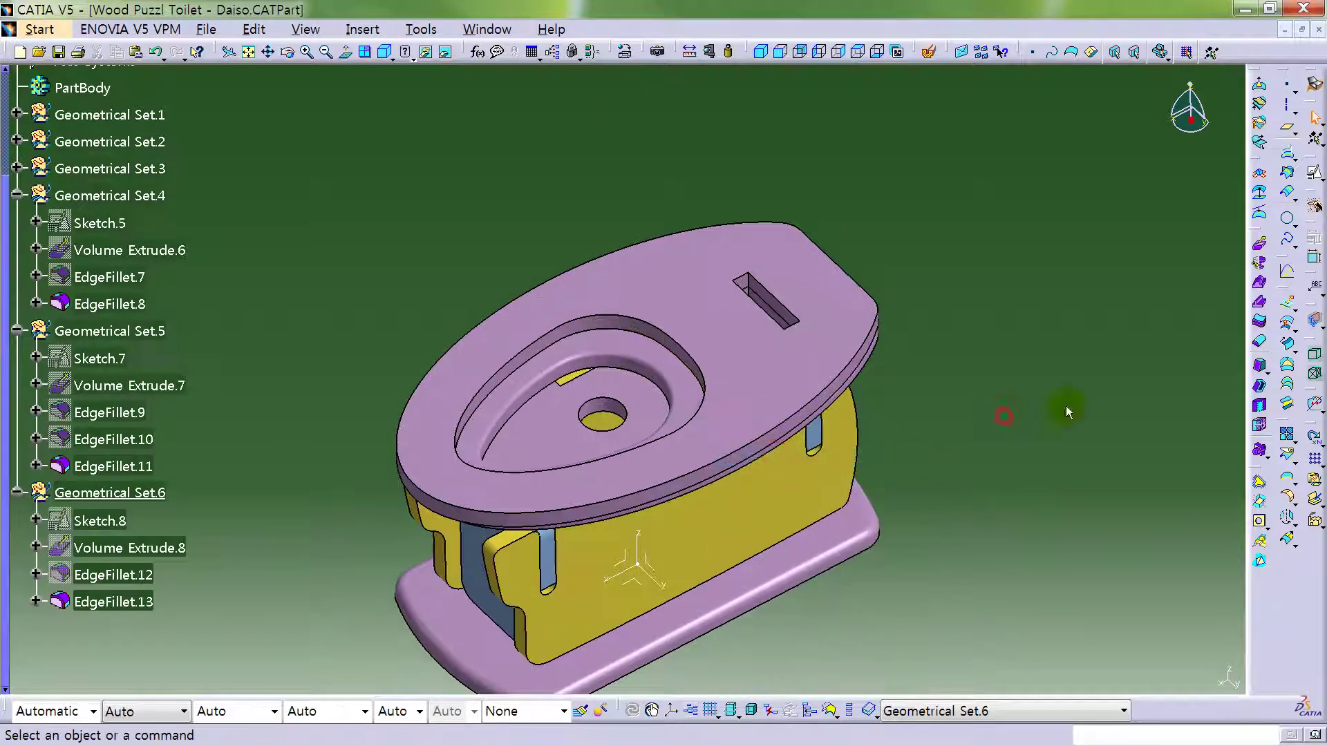
- Fillet the board's outer top edge with a 1.5 mm radius
click(1287, 496)
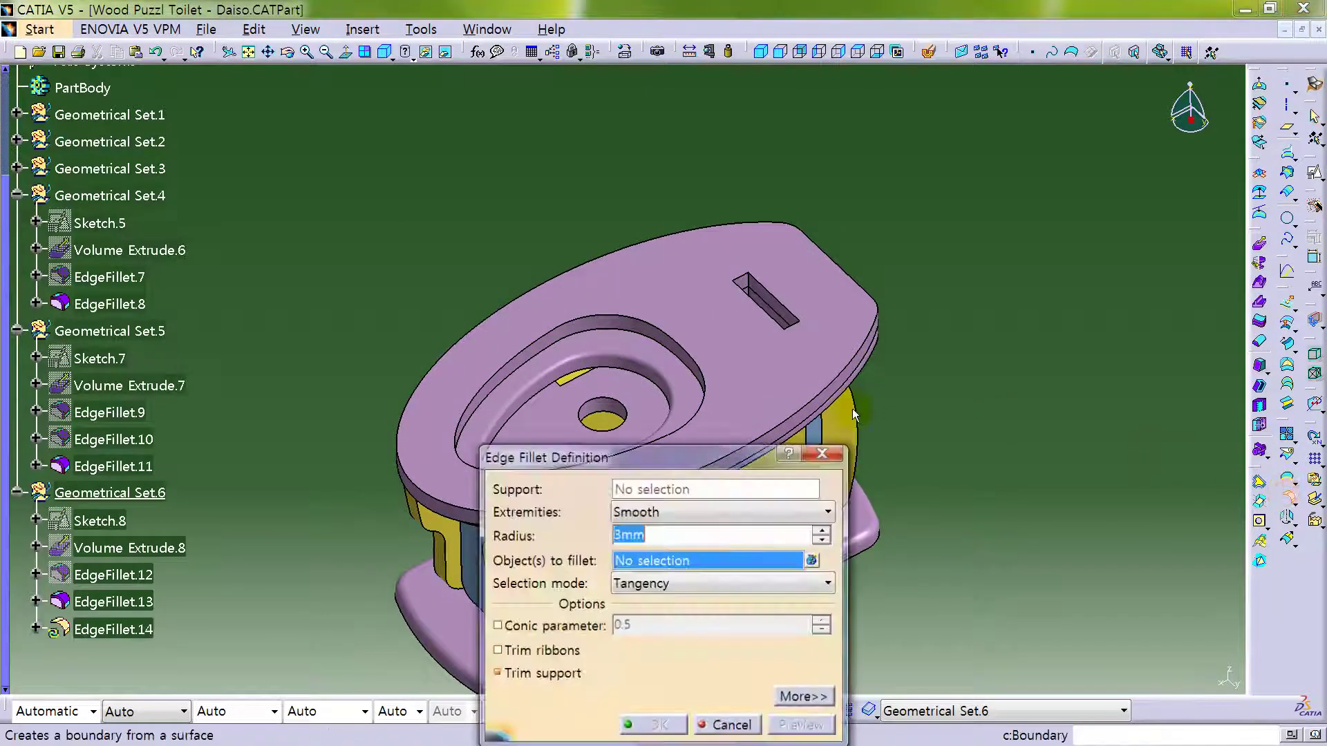
click(836, 373)
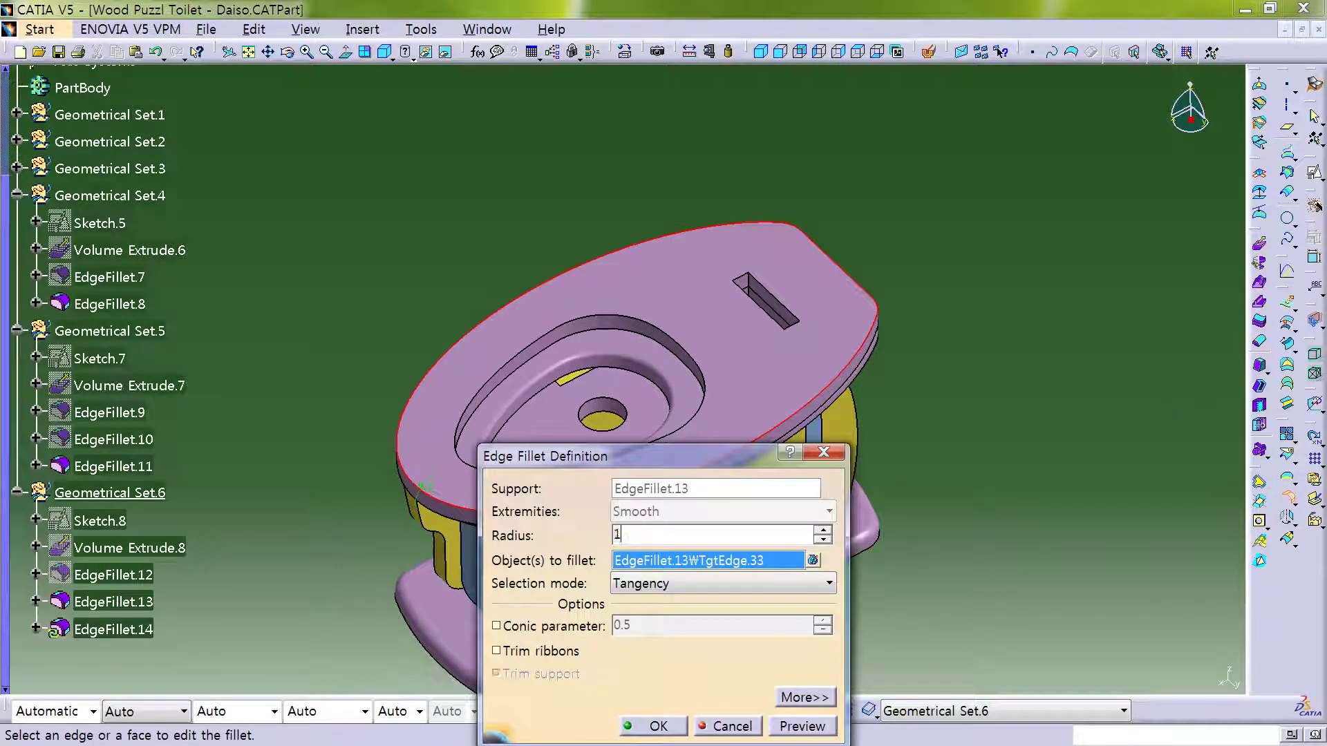
text(1)
key(Return)
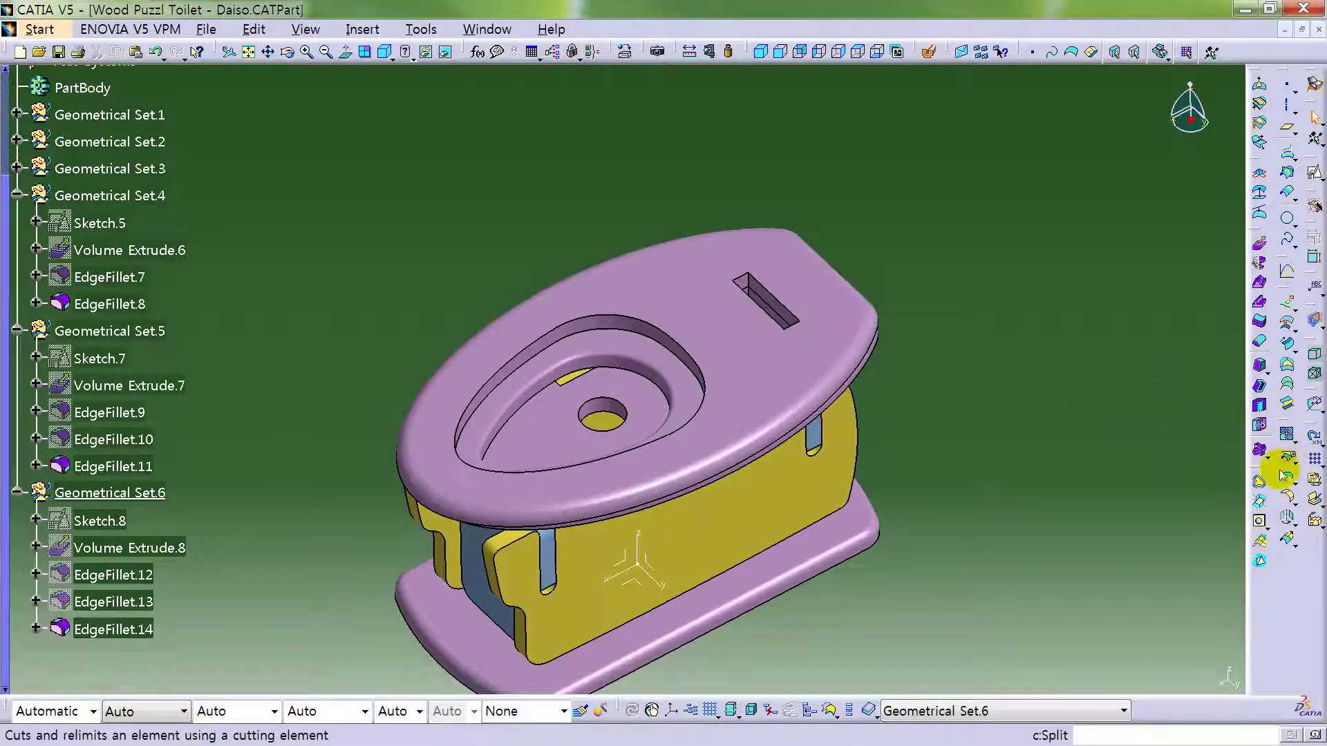
click(1287, 477)
click(560, 326)
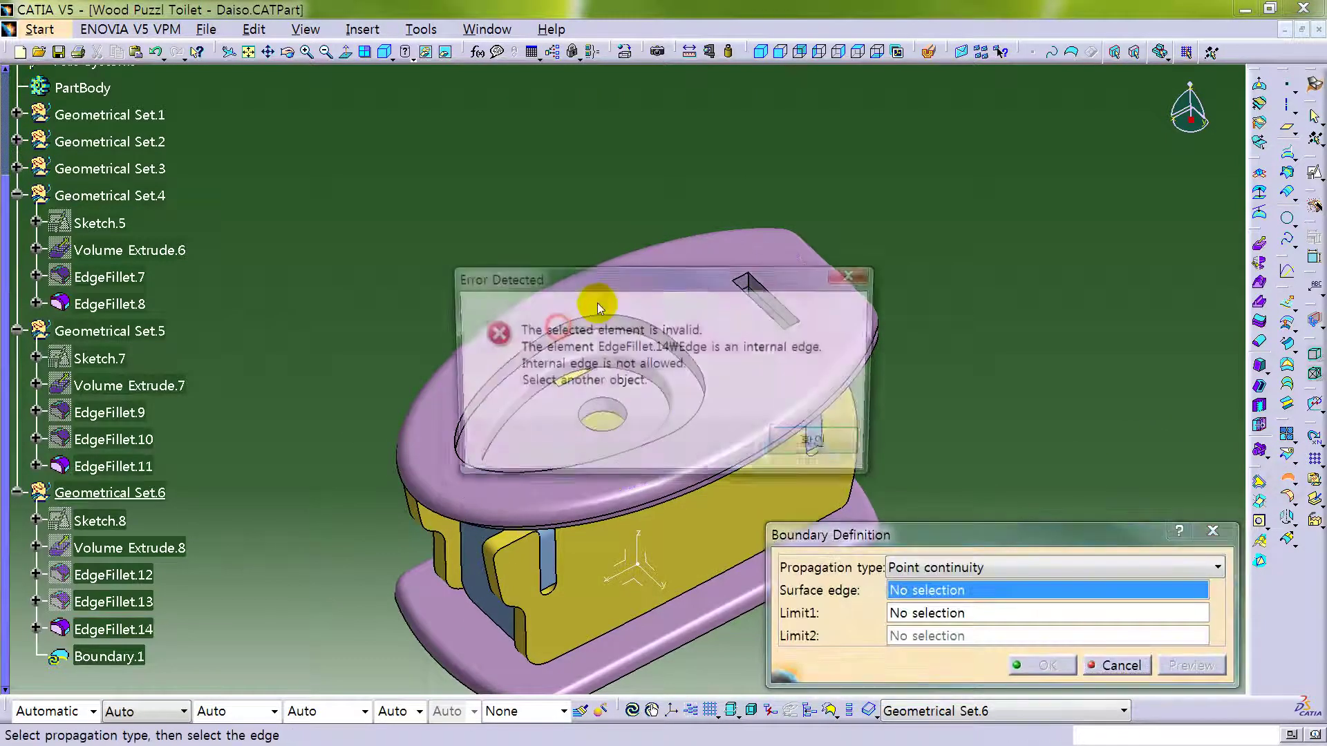
click(816, 443)
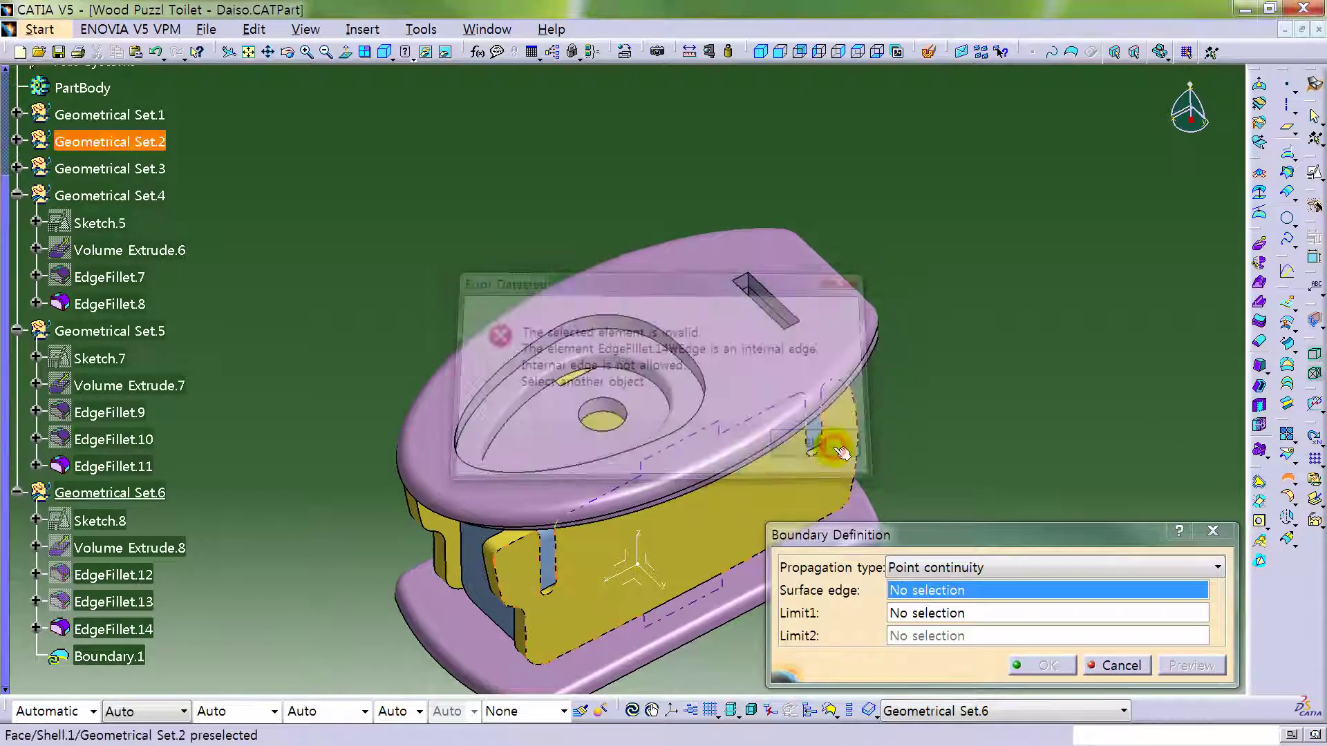
- Fillet the top edge of the board's opening with a 1 mm radius
click(1259, 501)
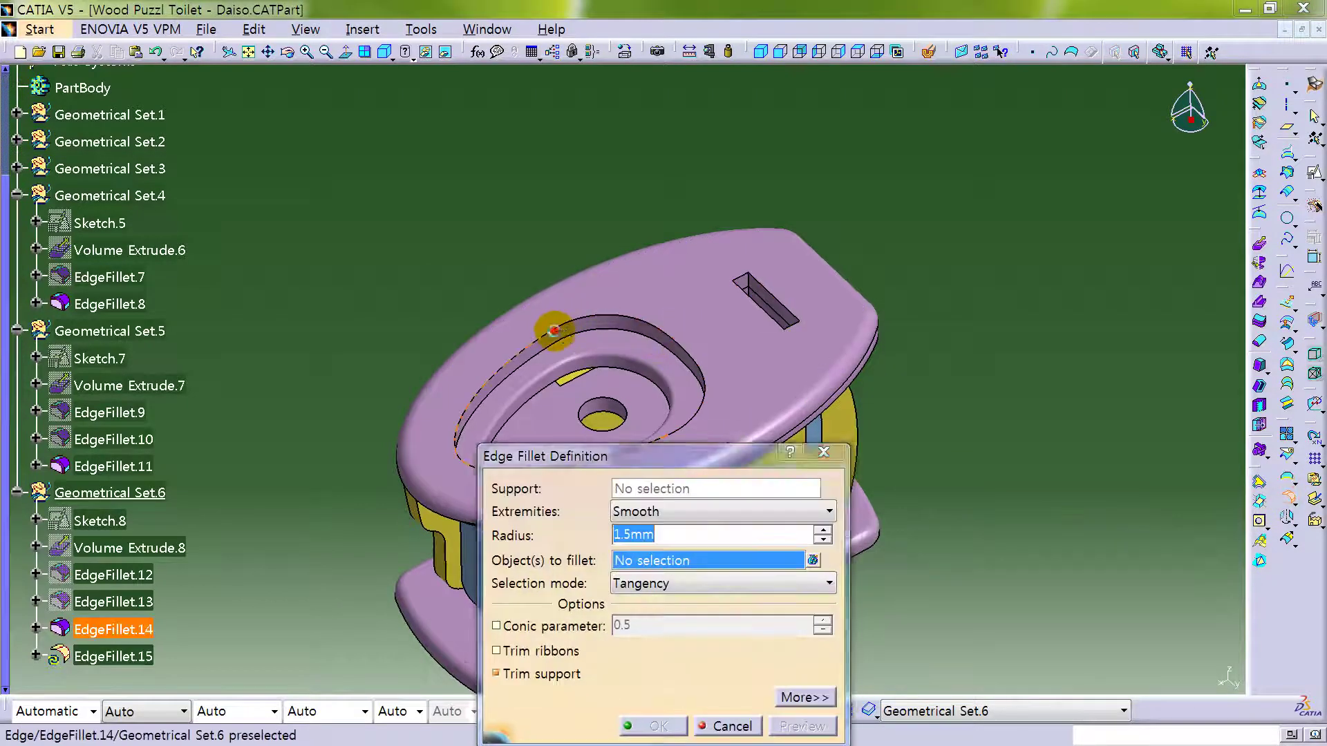
click(562, 335)
text(1)
key(Return)
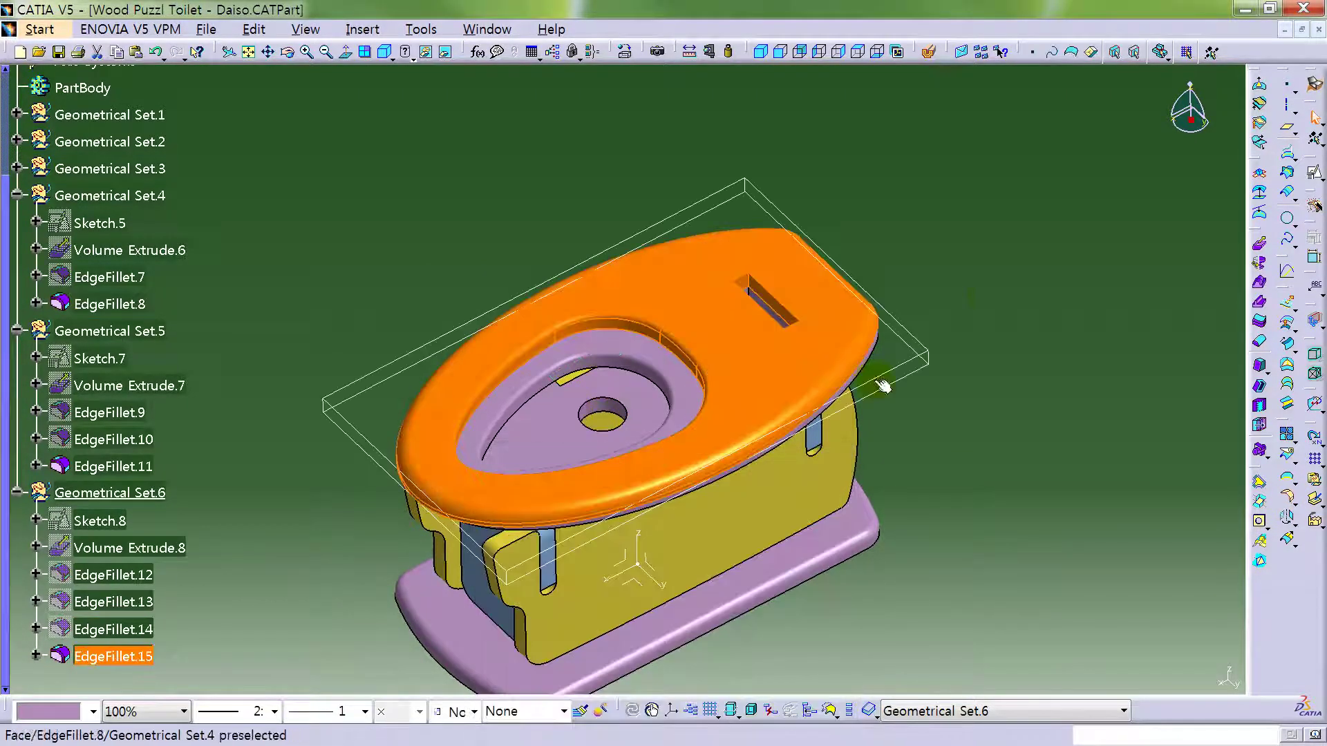
- Colour the finished top board, EdgeFillet.15, light peach
middle_drag(986, 294, 919, 222)
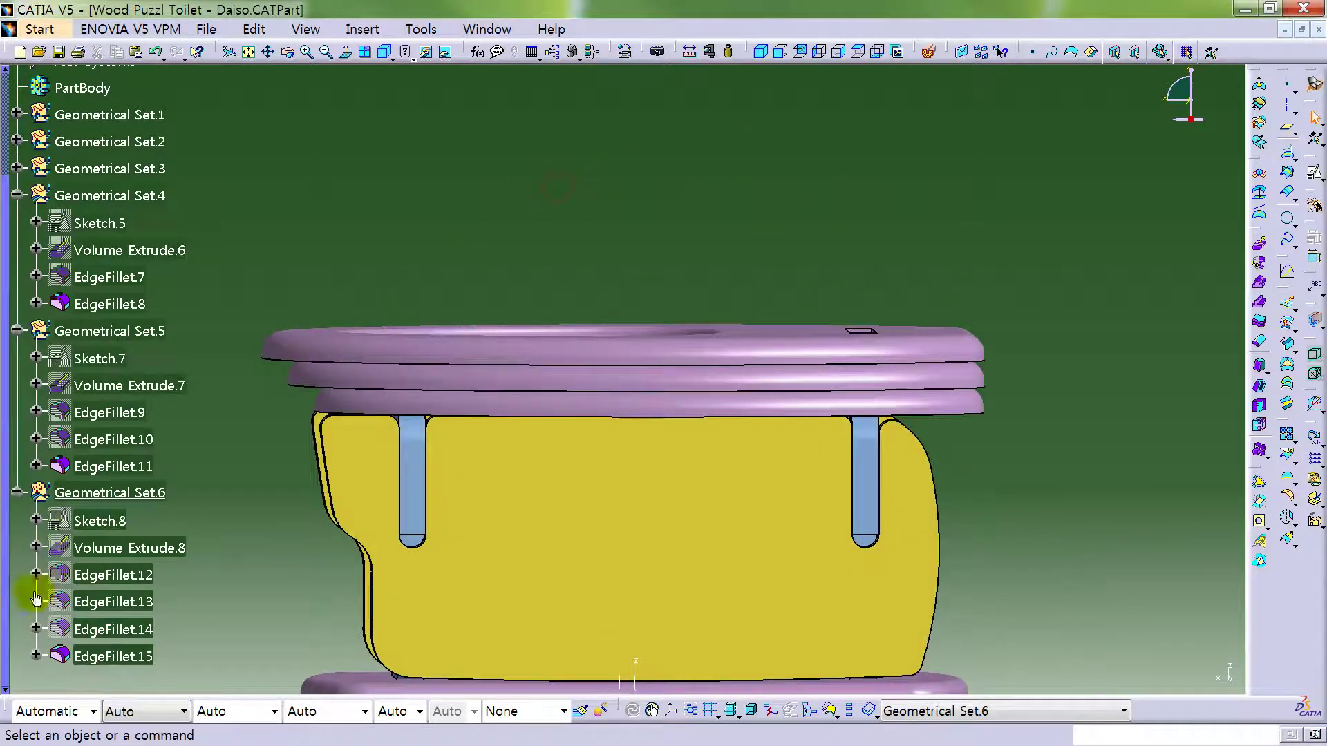
click(110, 656)
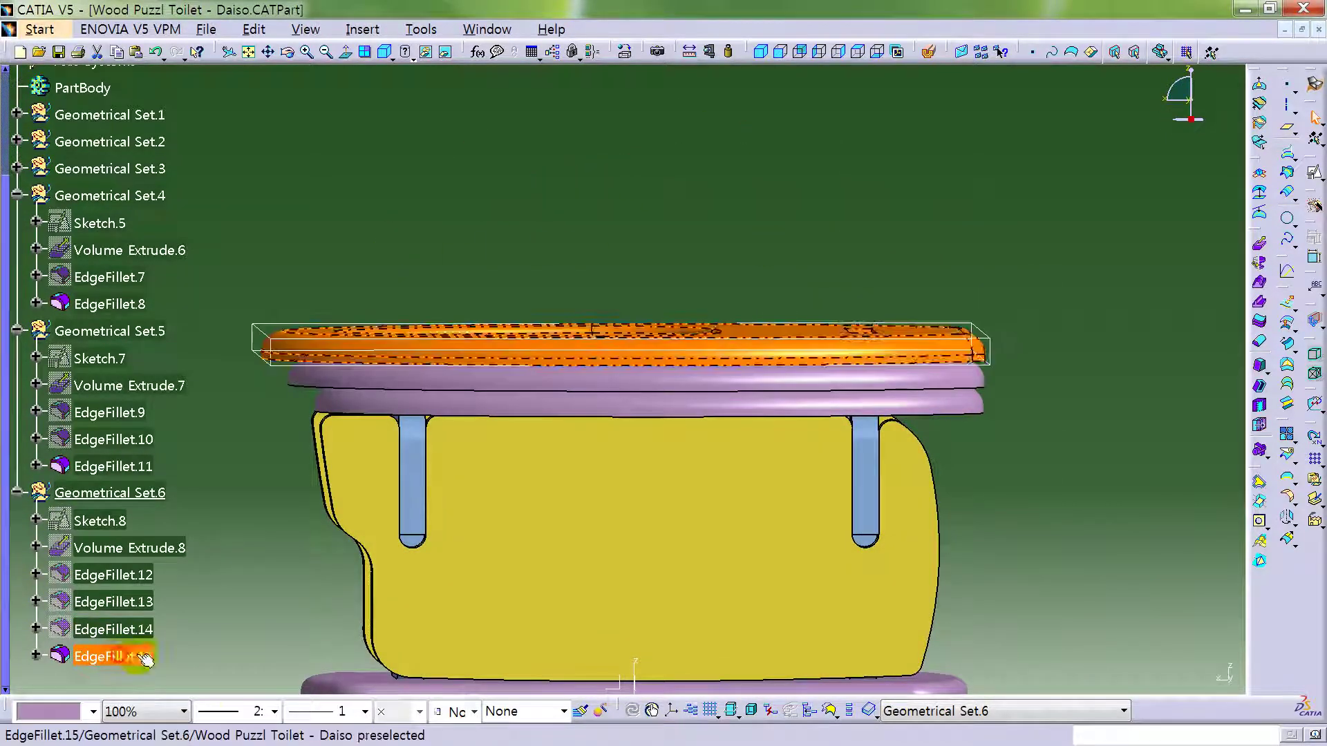
click(82, 717)
click(69, 356)
click(644, 179)
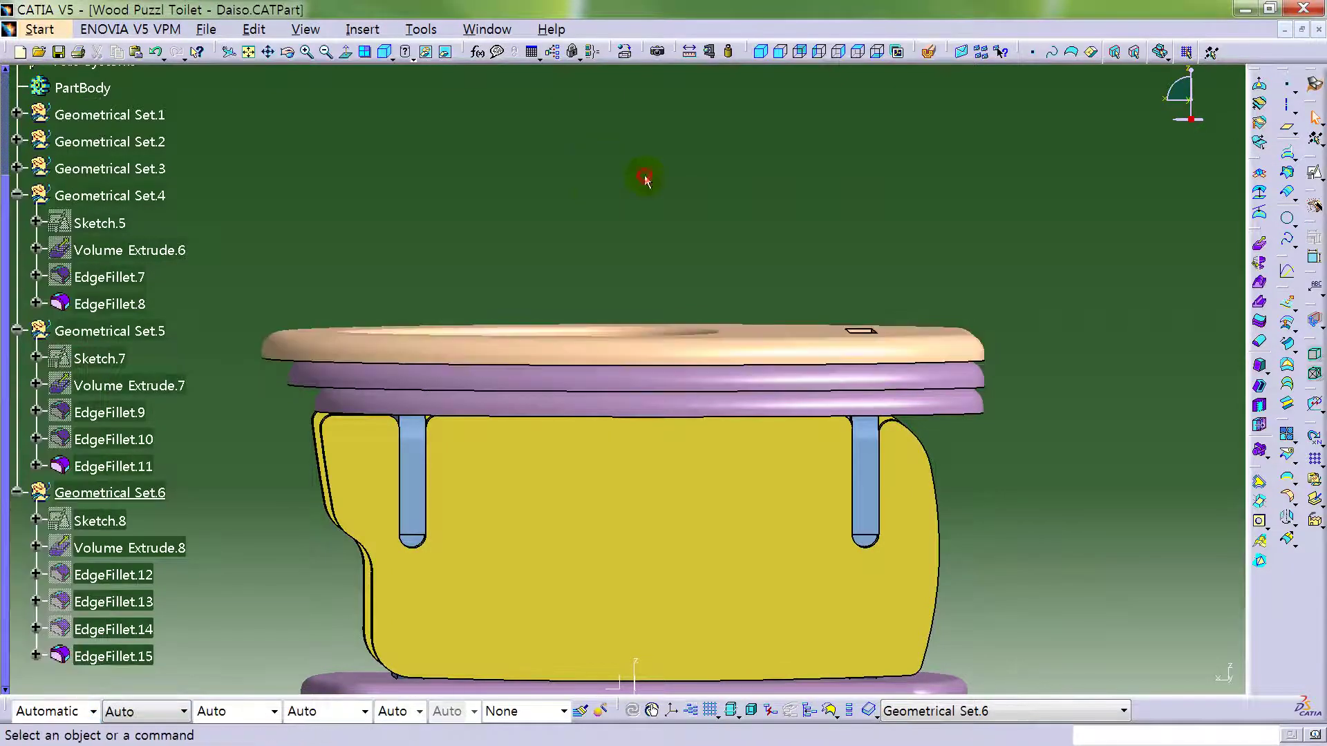
- Collapse Geometrical Set.6 and Geometrical Set.5 in the specification tree
mouse_move(646, 184)
middle_down()
mouse_move(617, 336)
mouse_move(702, 465)
mouse_move(679, 517)
mouse_move(636, 533)
mouse_move(708, 526)
mouse_move(791, 350)
mouse_move(896, 271)
mouse_move(896, 318)
middle_up()
click(17, 492)
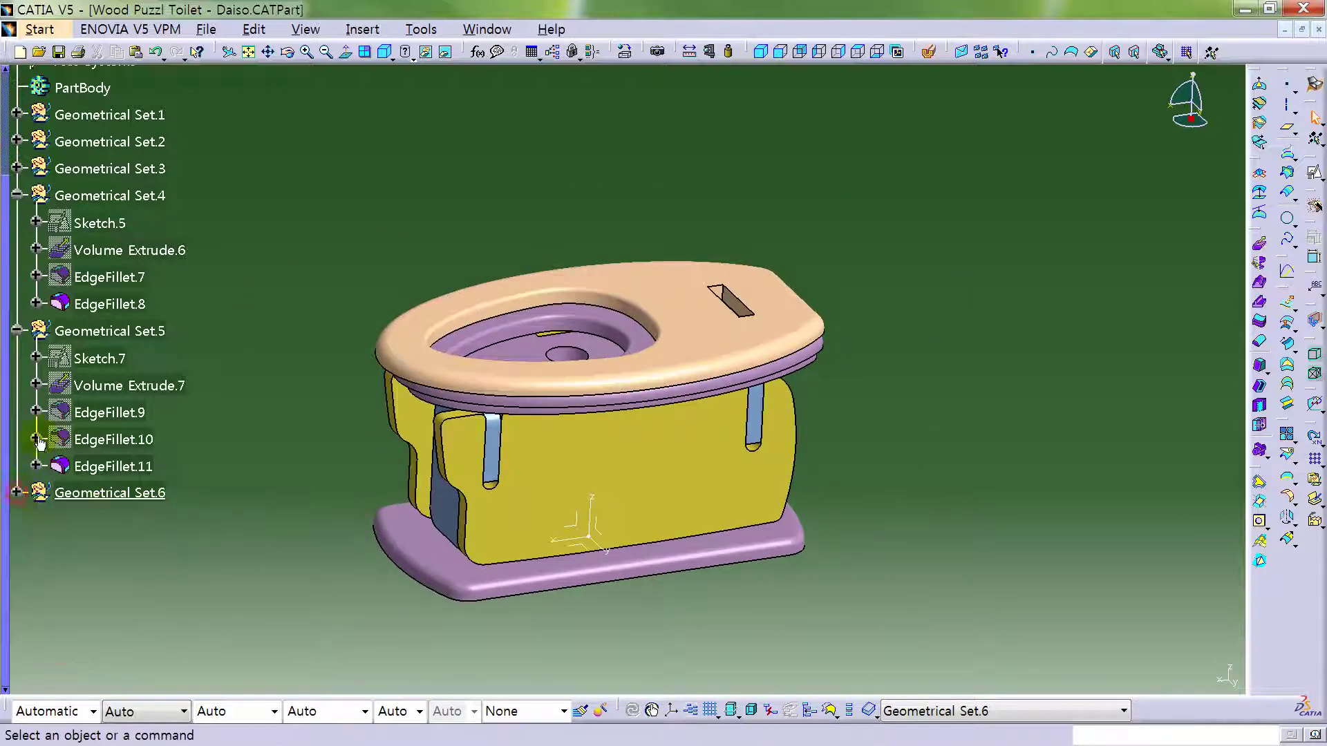
click(17, 330)
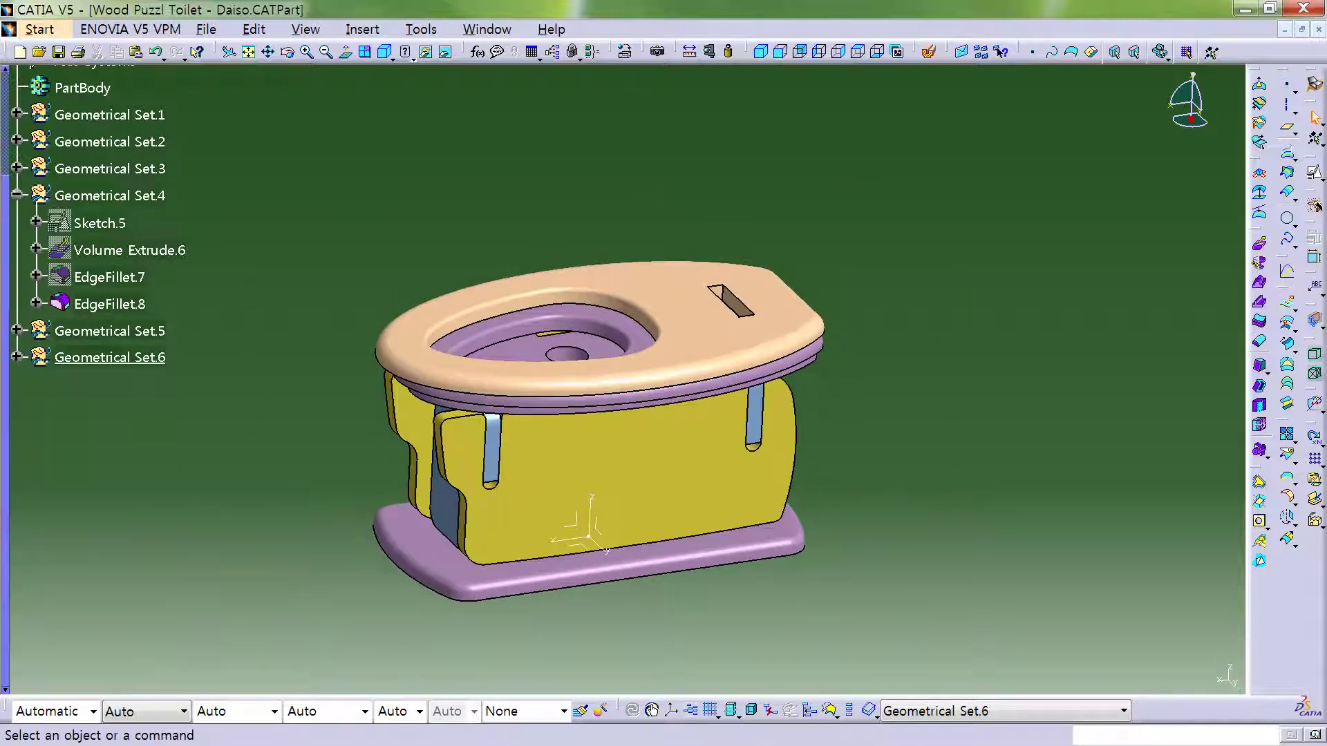
- Insert a new geometrical set directly under the Wood Puzzl Toilet - Daiso part and collapse Geometrical Set.4
middle_drag(337, 378, 318, 261)
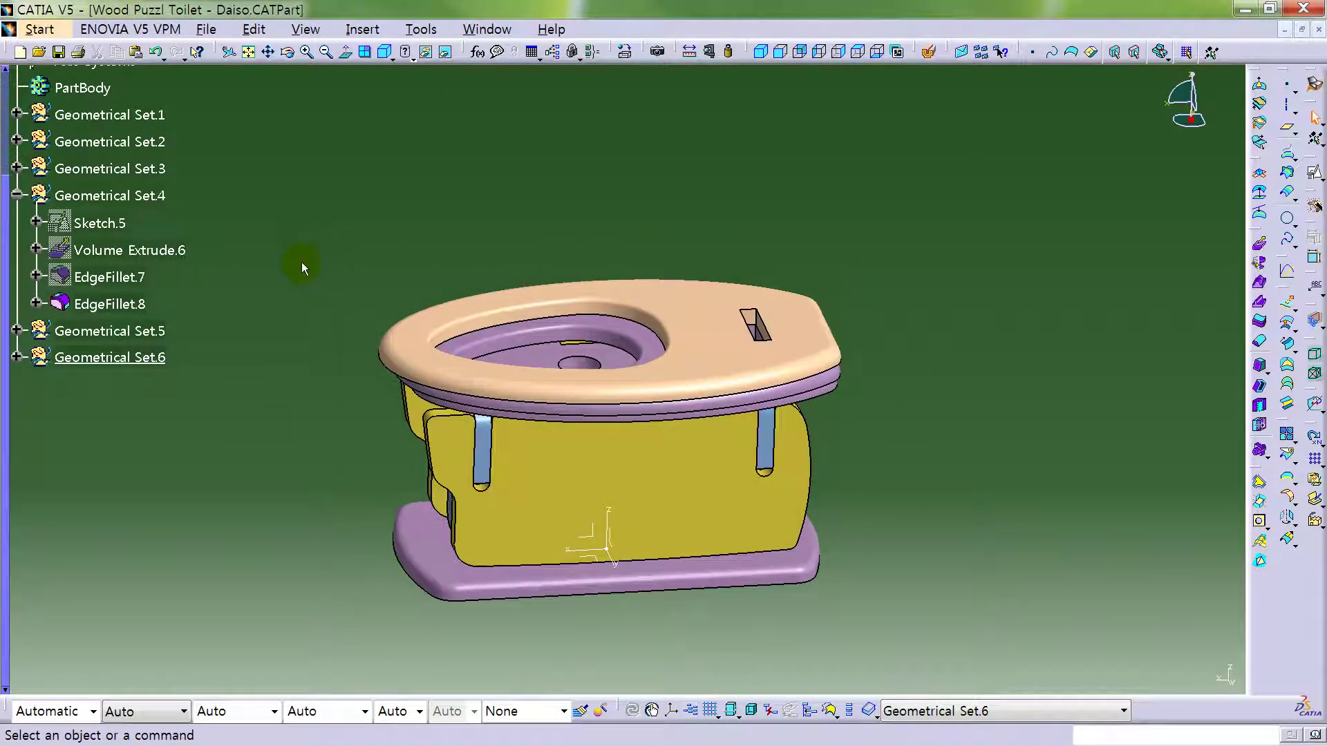
middle_drag(446, 236, 450, 287)
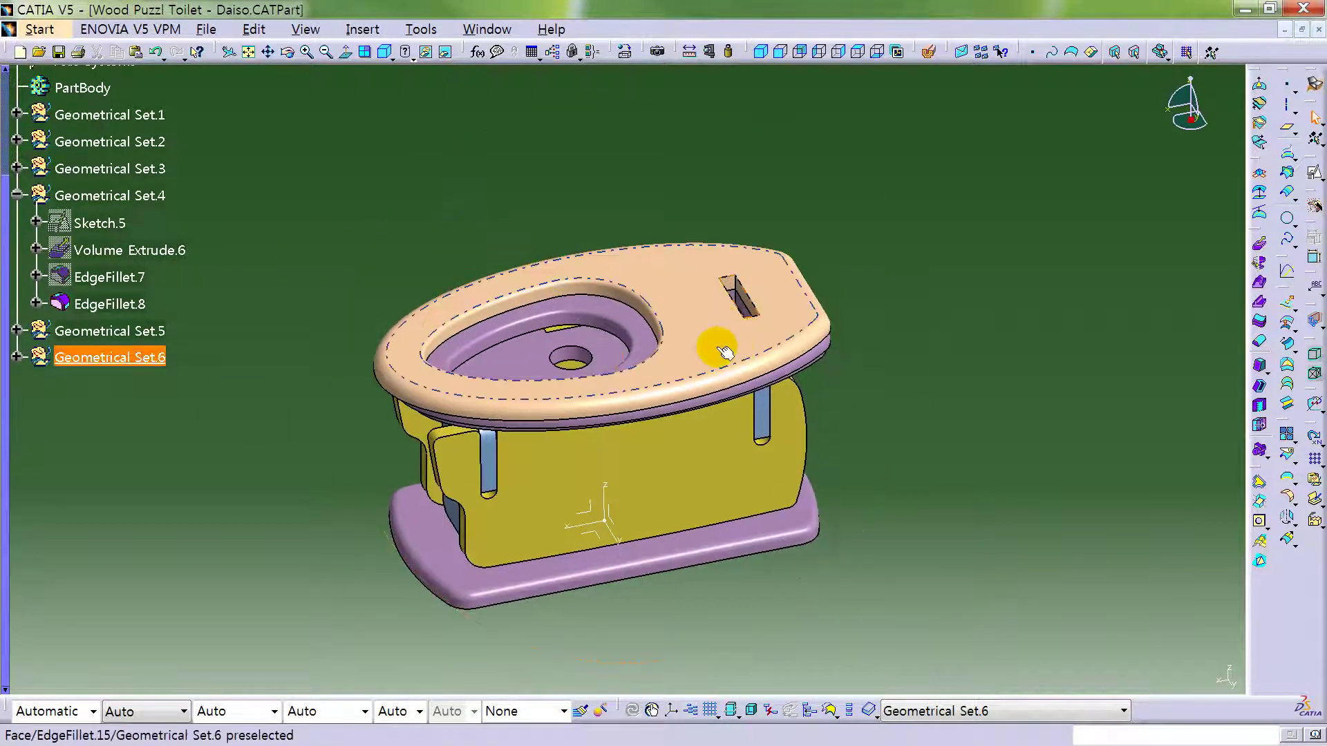
click(362, 29)
click(418, 83)
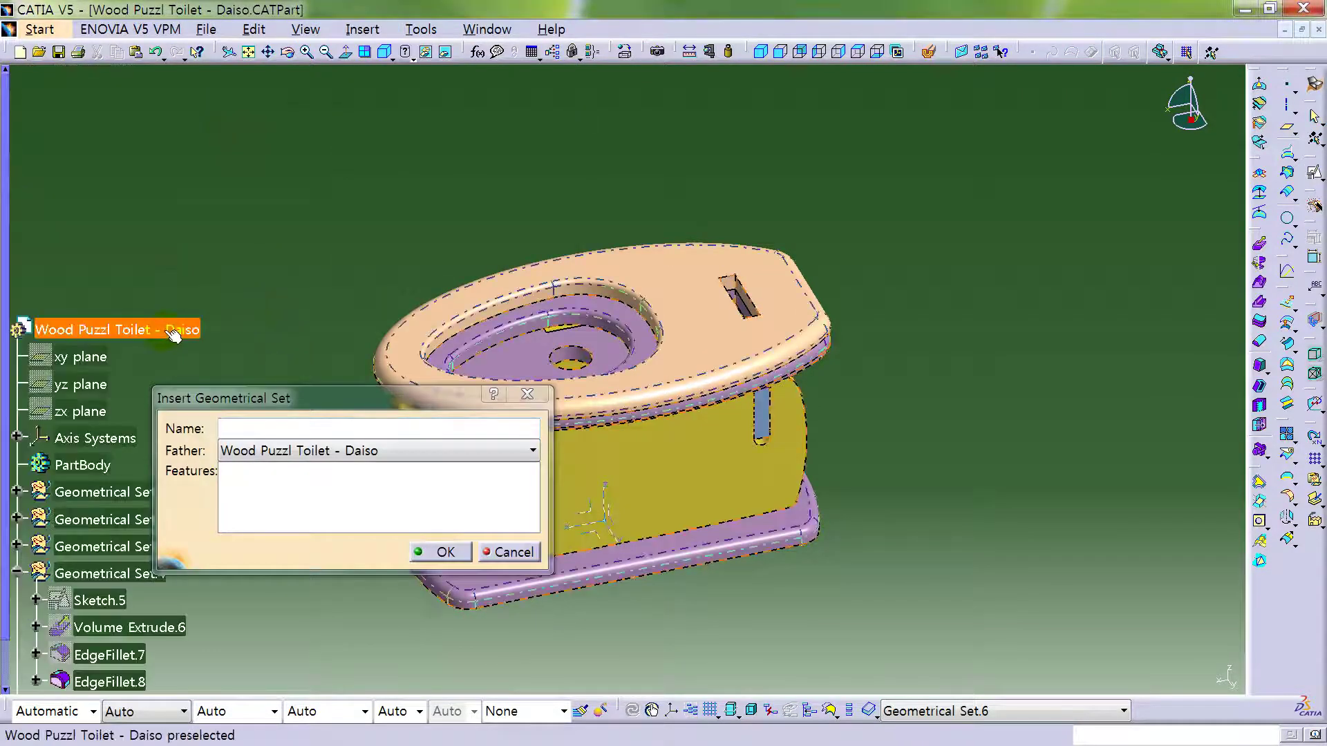
click(446, 553)
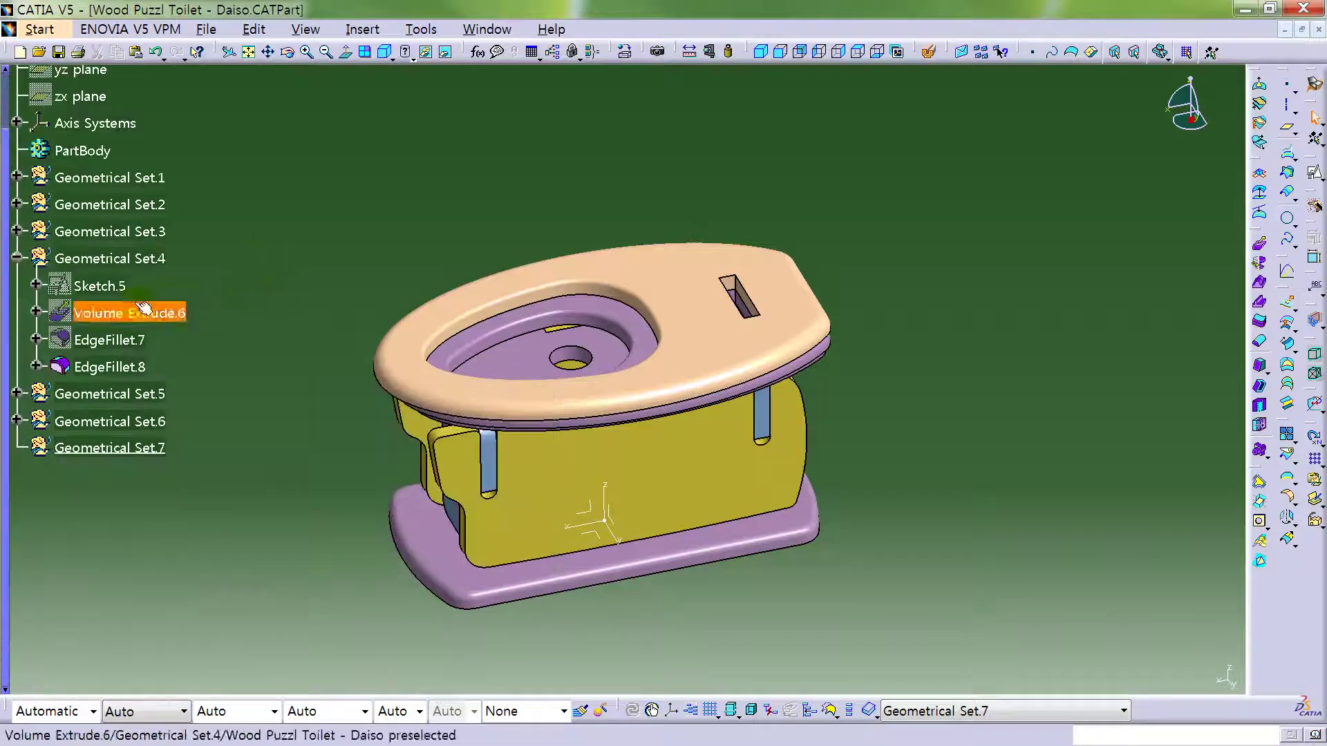
click(16, 258)
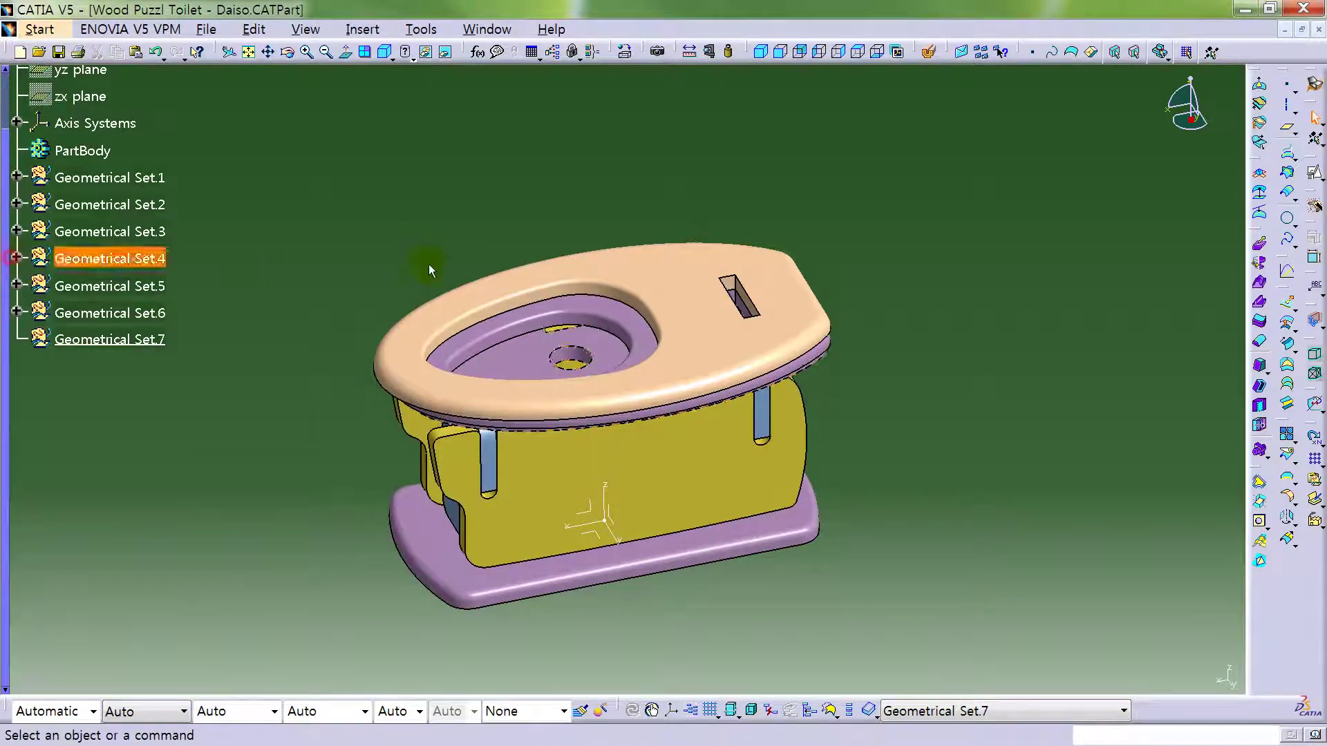
- Copy the empty Geometrical Set.7 and paste it four times under the part root
click(143, 343)
right_click(143, 343)
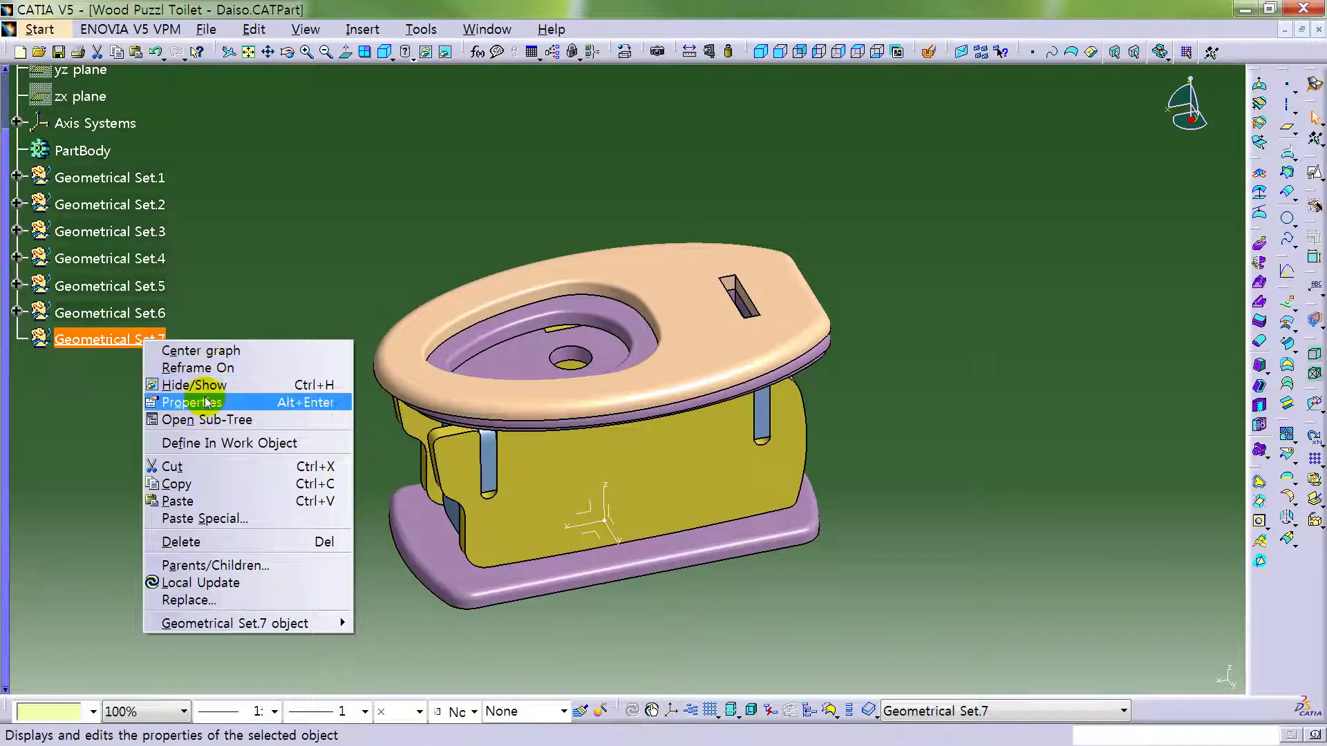
click(202, 484)
click(216, 378)
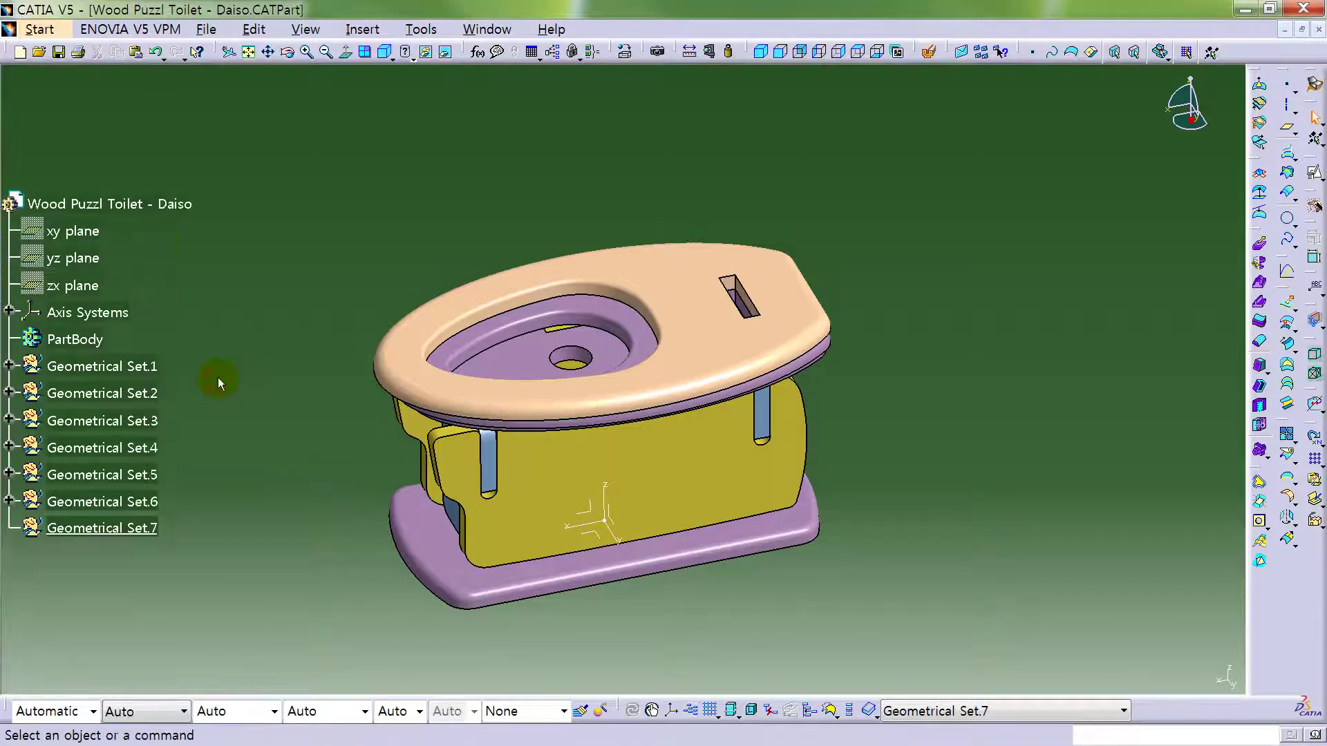
click(166, 204)
right_click(166, 204)
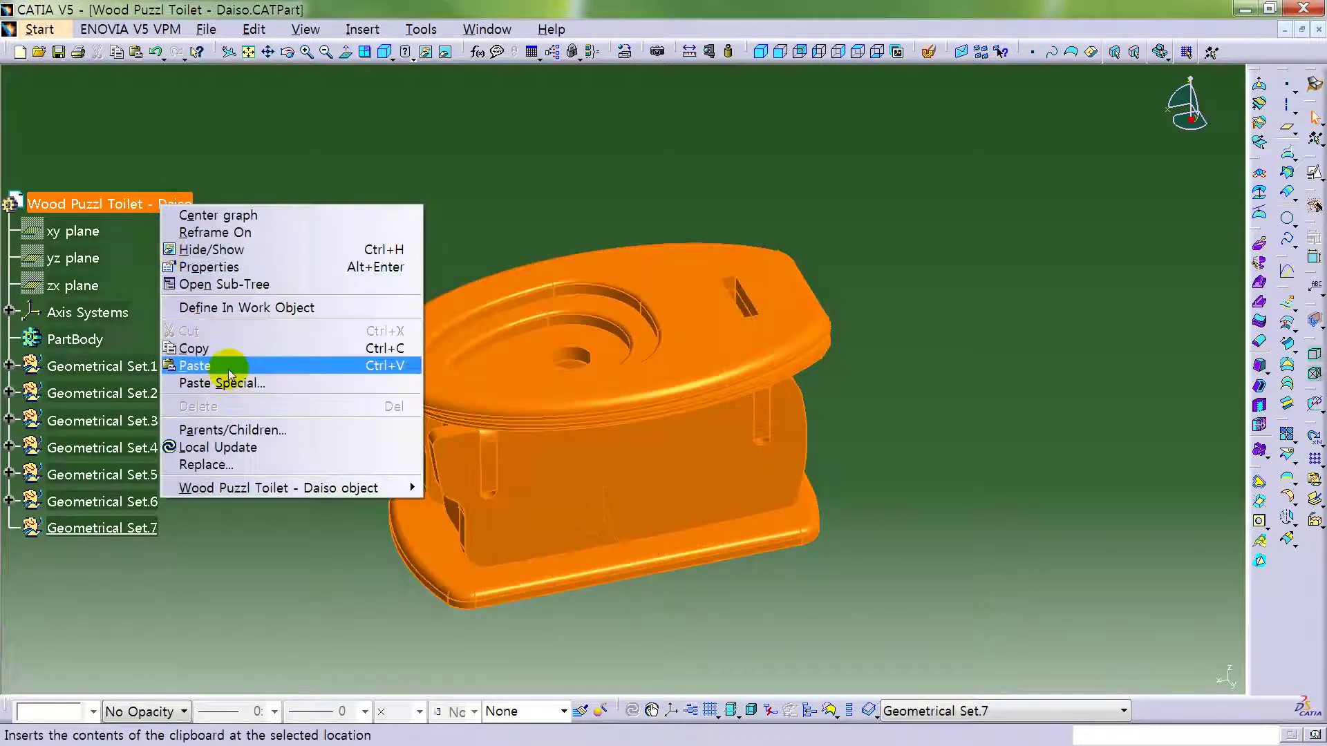
click(230, 368)
right_click(176, 204)
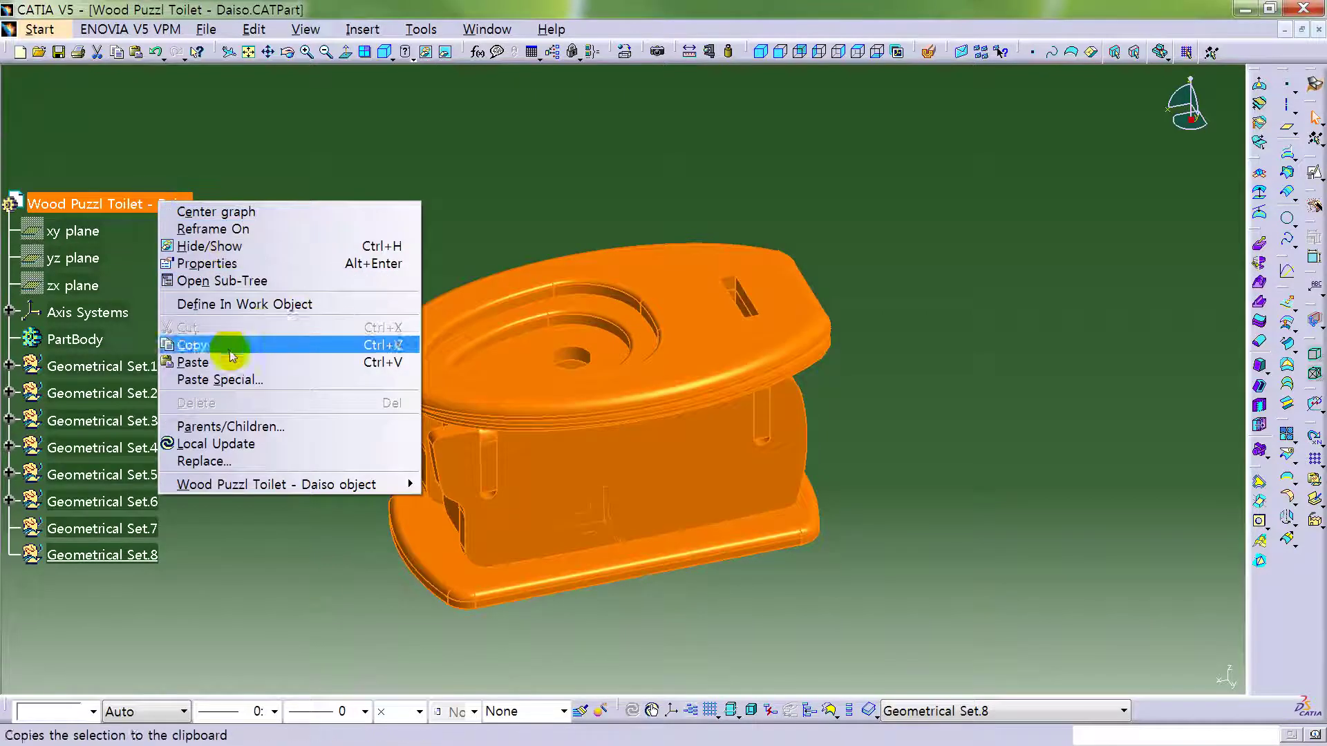
click(225, 365)
right_click(168, 203)
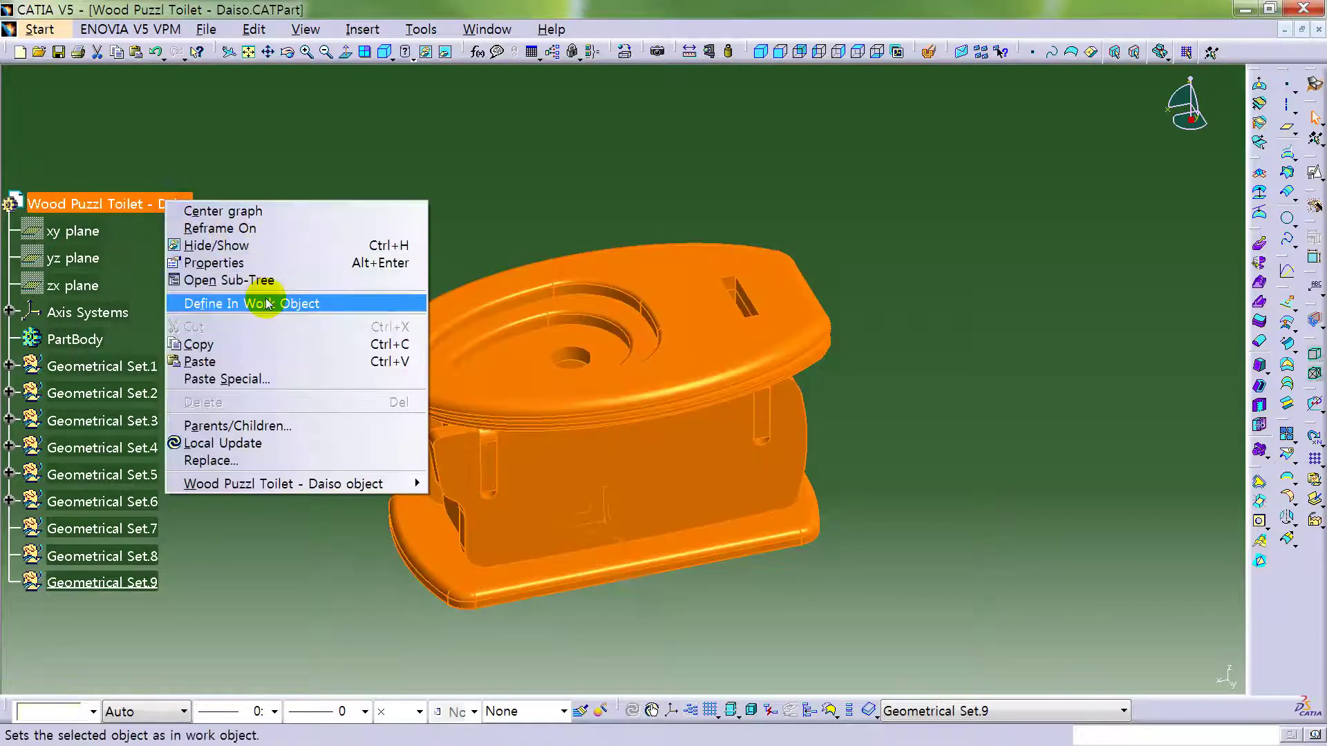
click(197, 363)
right_click(178, 205)
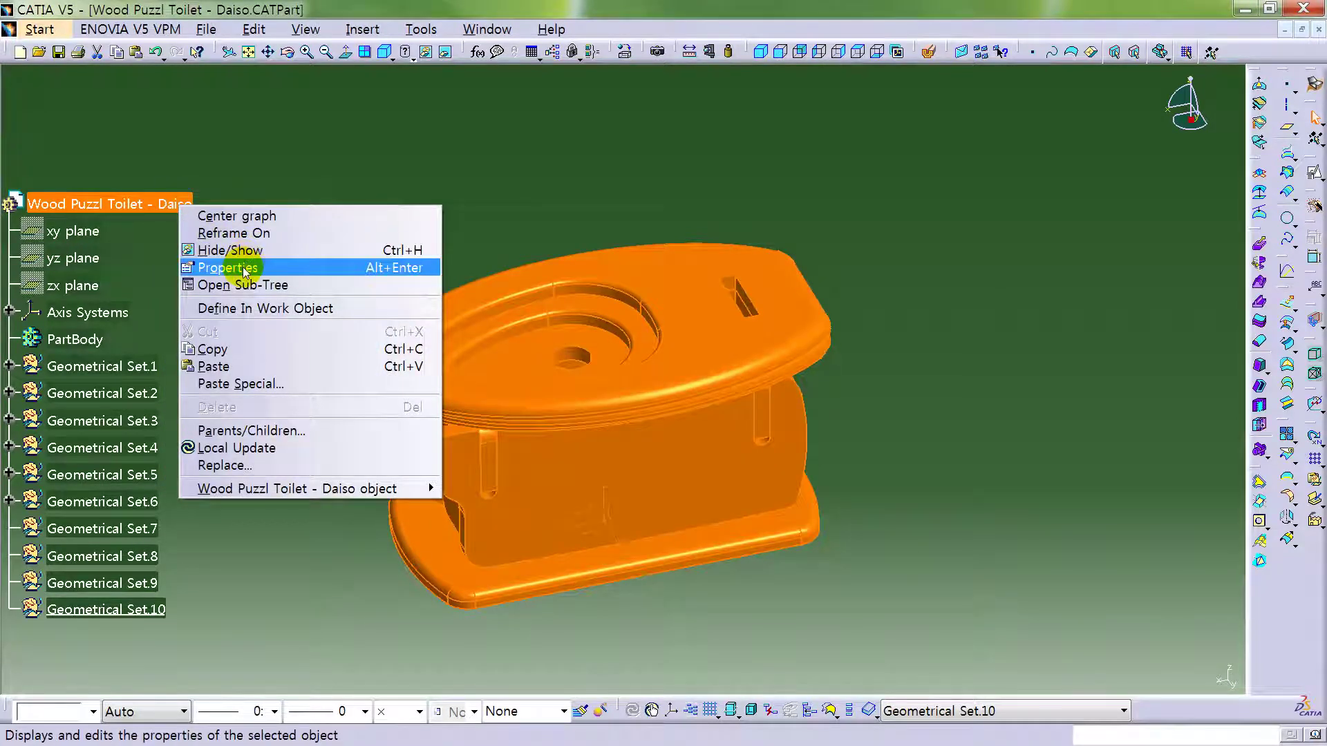
click(208, 366)
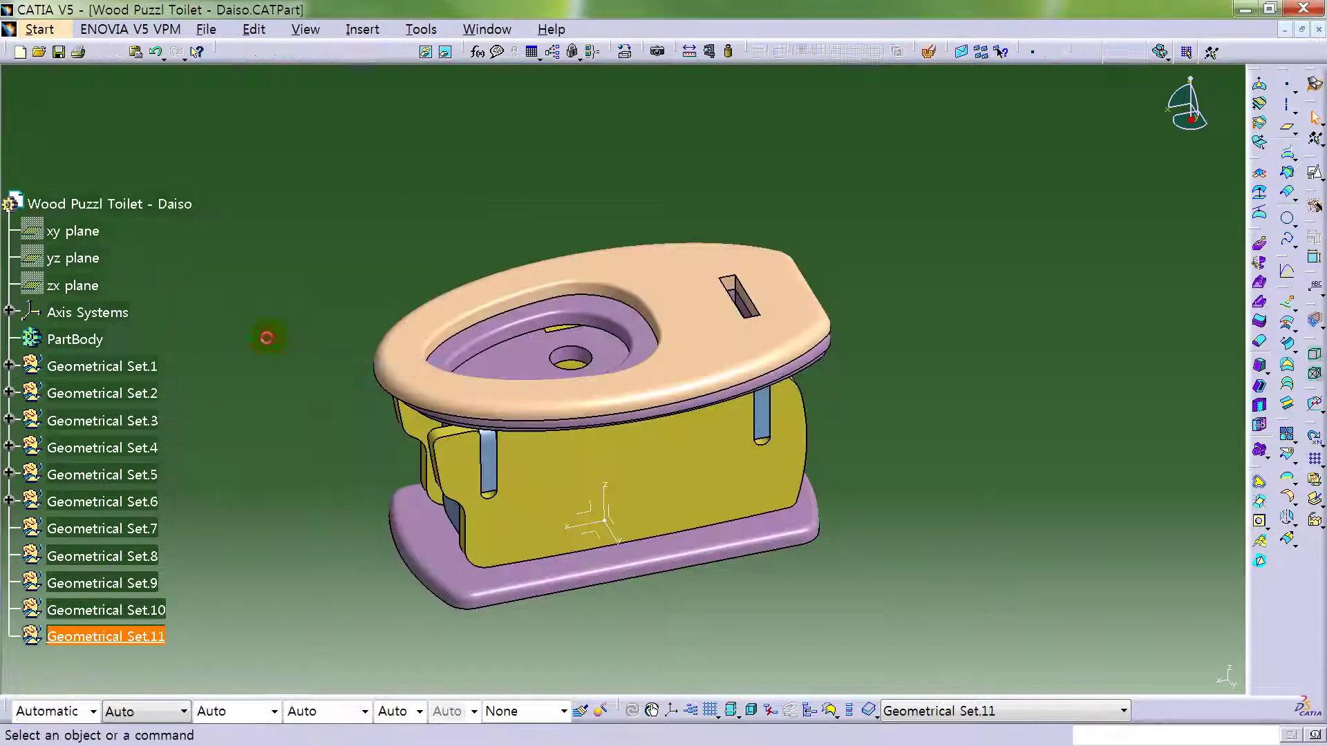
- Define Geometrical Set.7 as the in-work object and create a positioned sketch on the peach board's top face, with H and V reversed
right_click(141, 530)
click(251, 336)
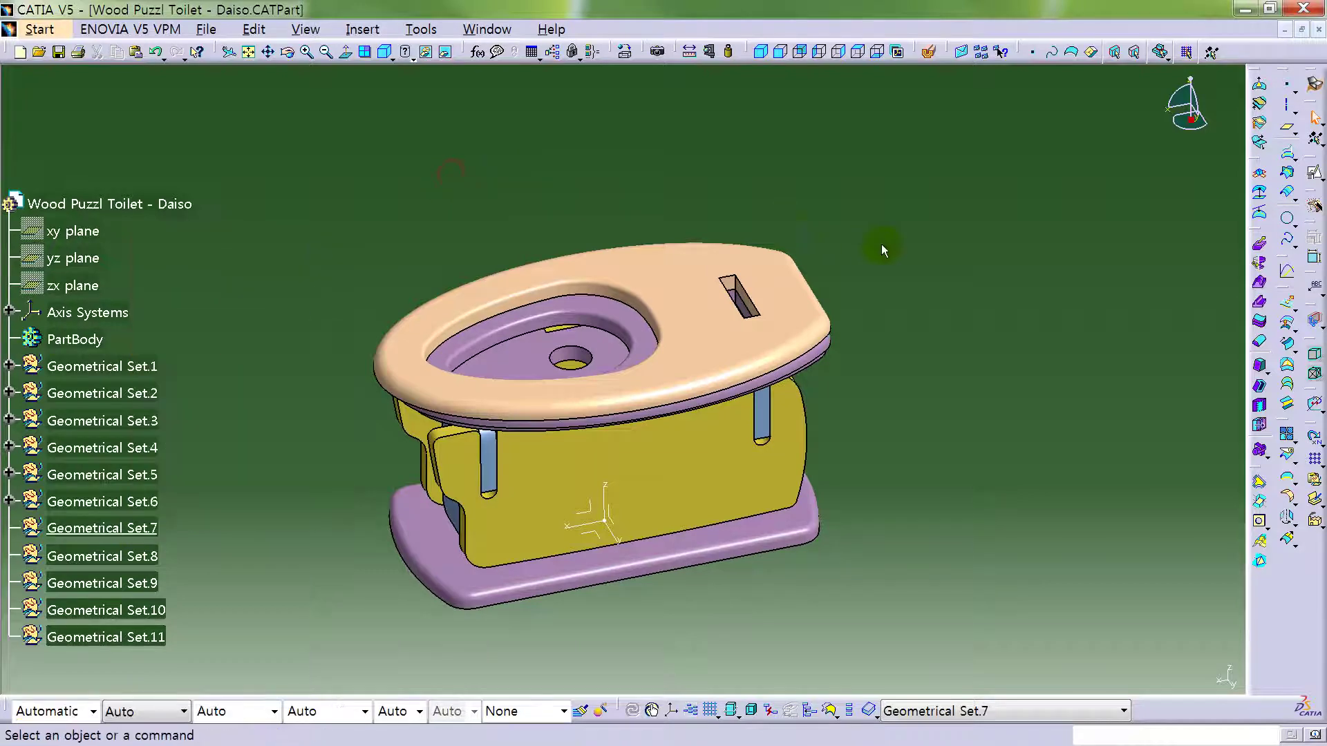
middle_drag(781, 261, 563, 420)
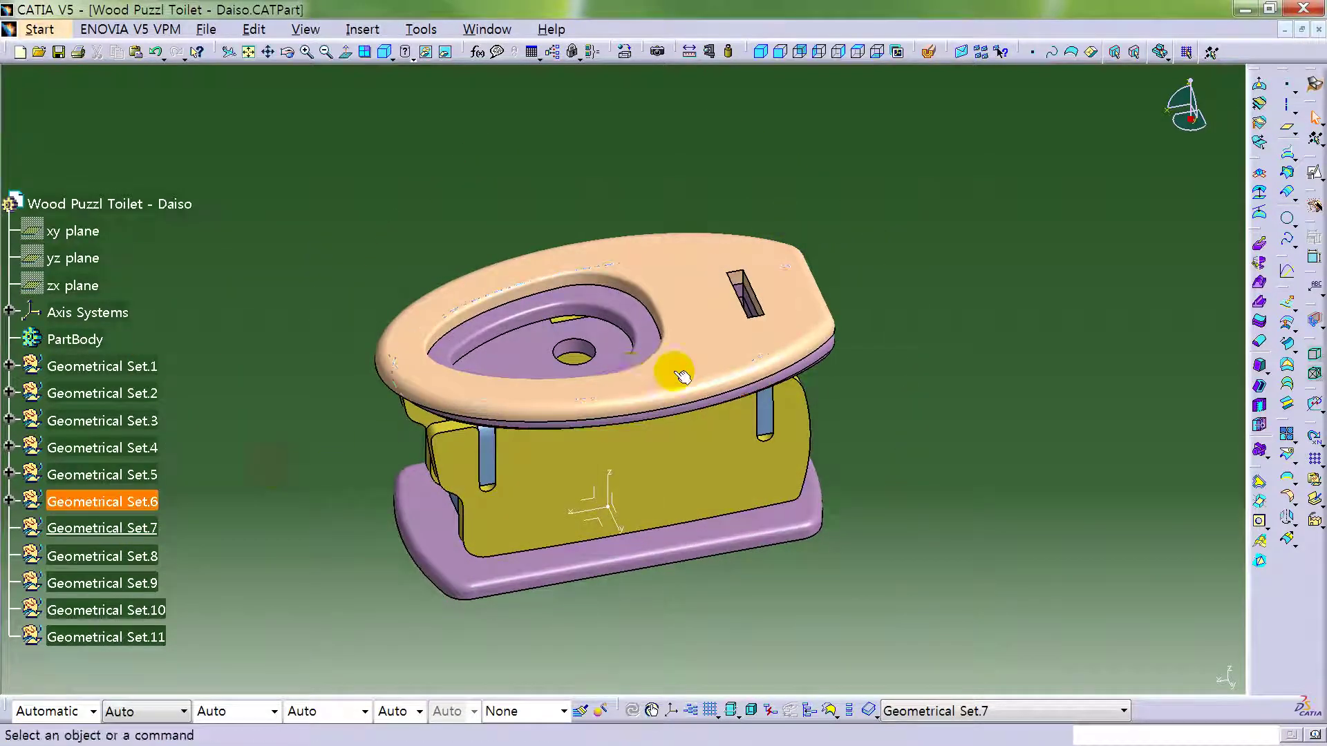
click(691, 337)
click(1314, 177)
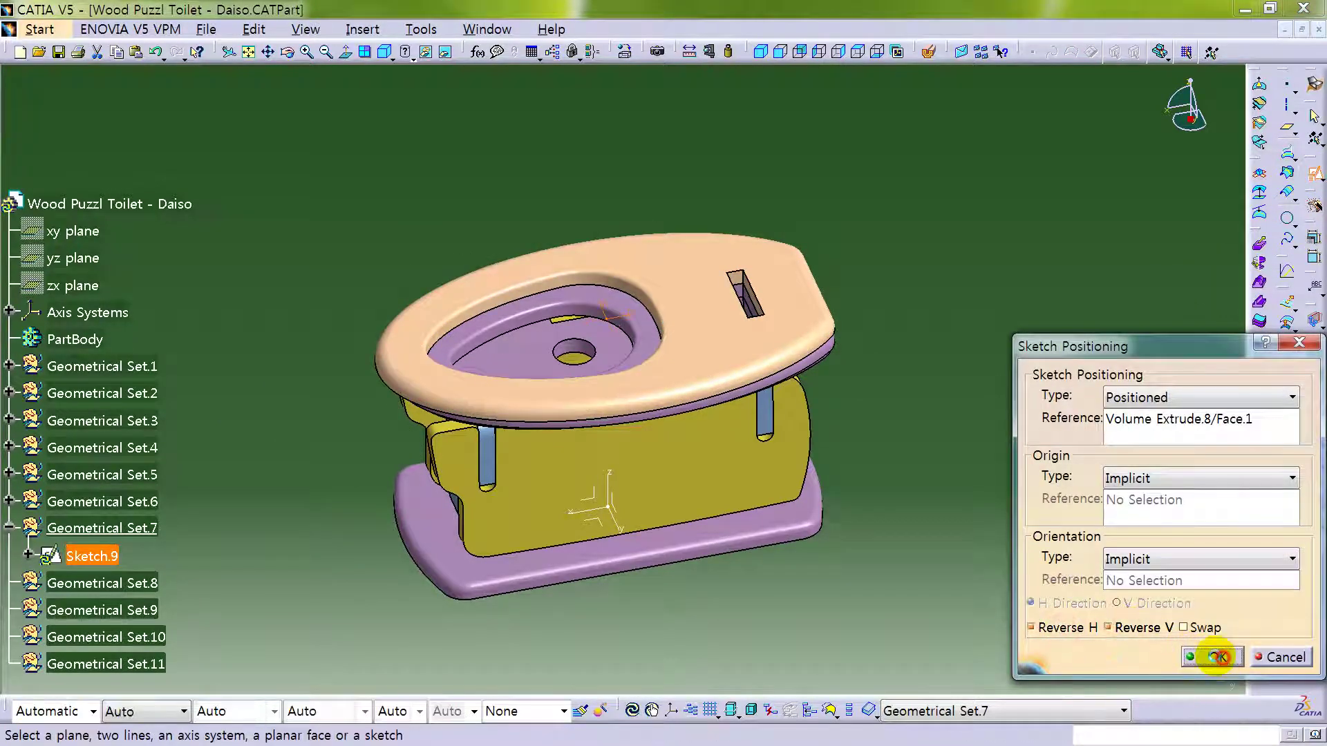
click(1211, 657)
middle_drag(644, 425, 787, 384)
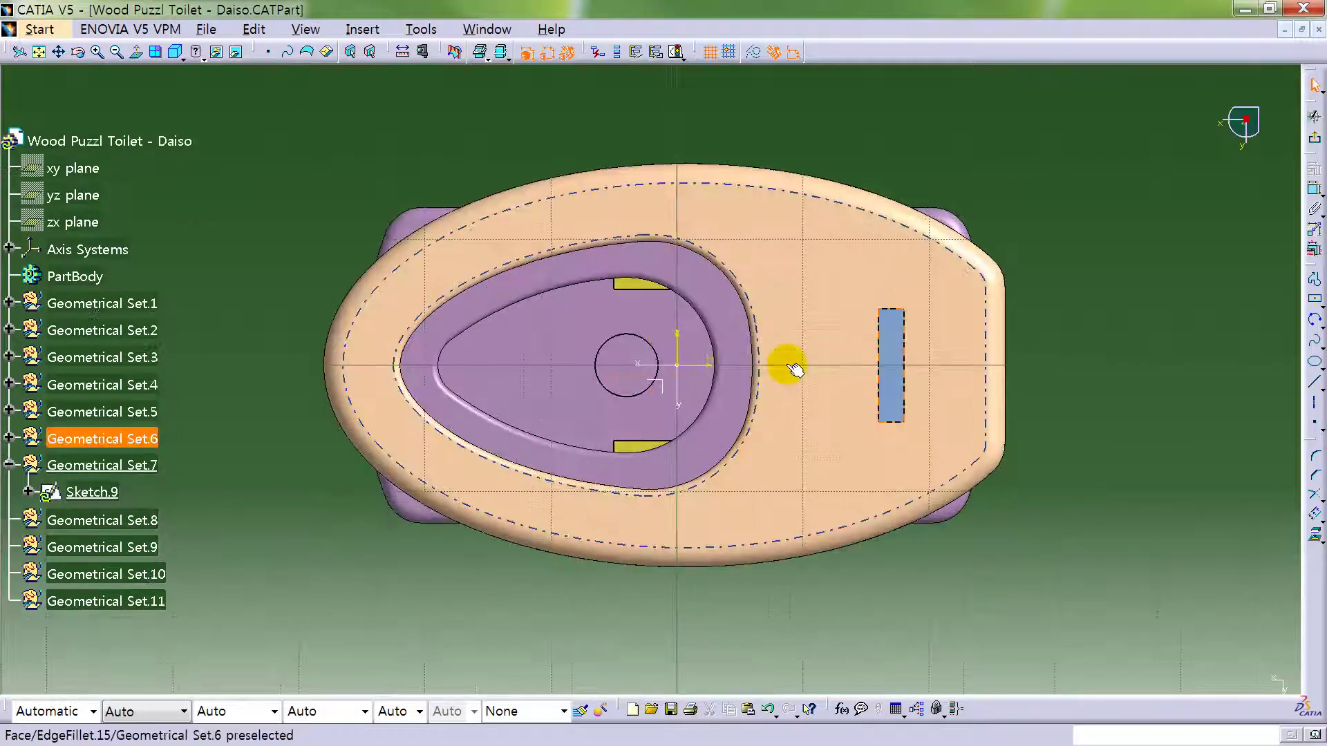
mouse_move(1097, 449)
middle_down()
mouse_move(1107, 428)
mouse_move(1088, 440)
middle_up()
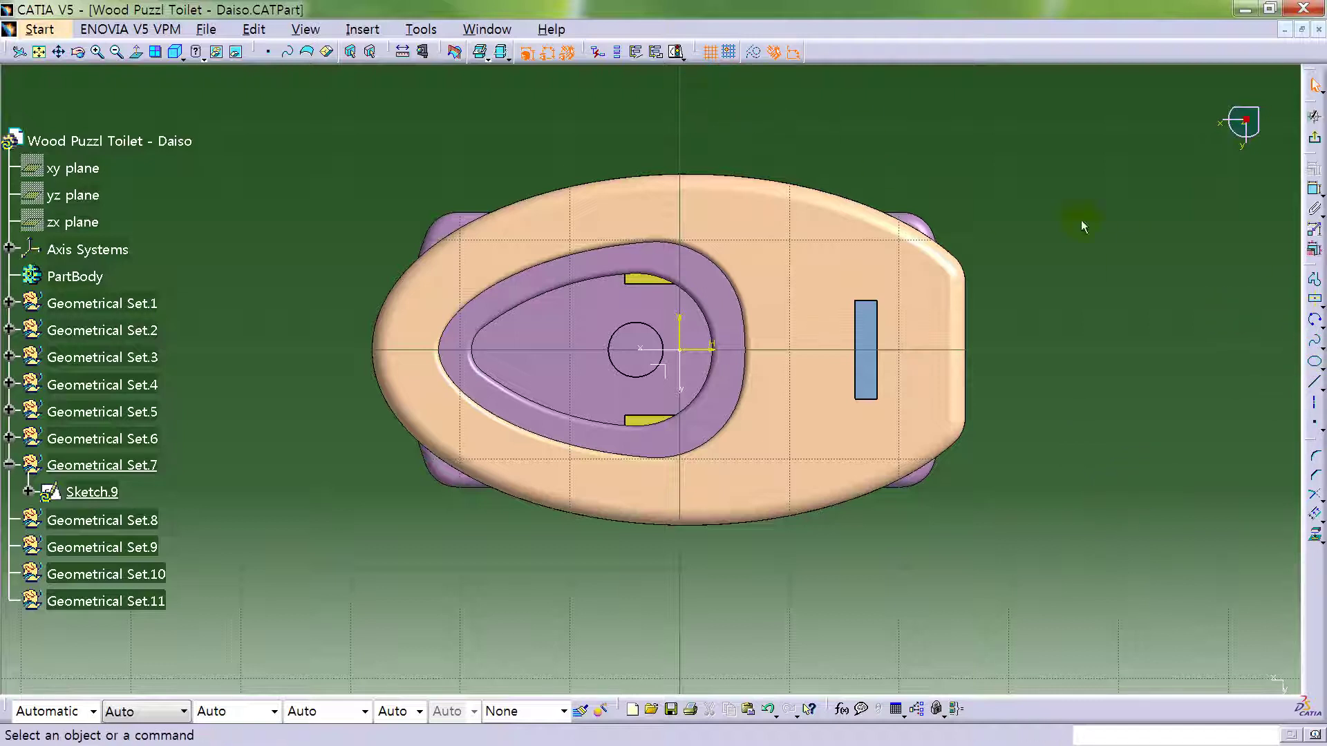
- Sketch an open profile: three-point arc around the board's front, tangent arc along one side, then stepped vertical and horizontal lines ending in a rear vertical
click(1314, 279)
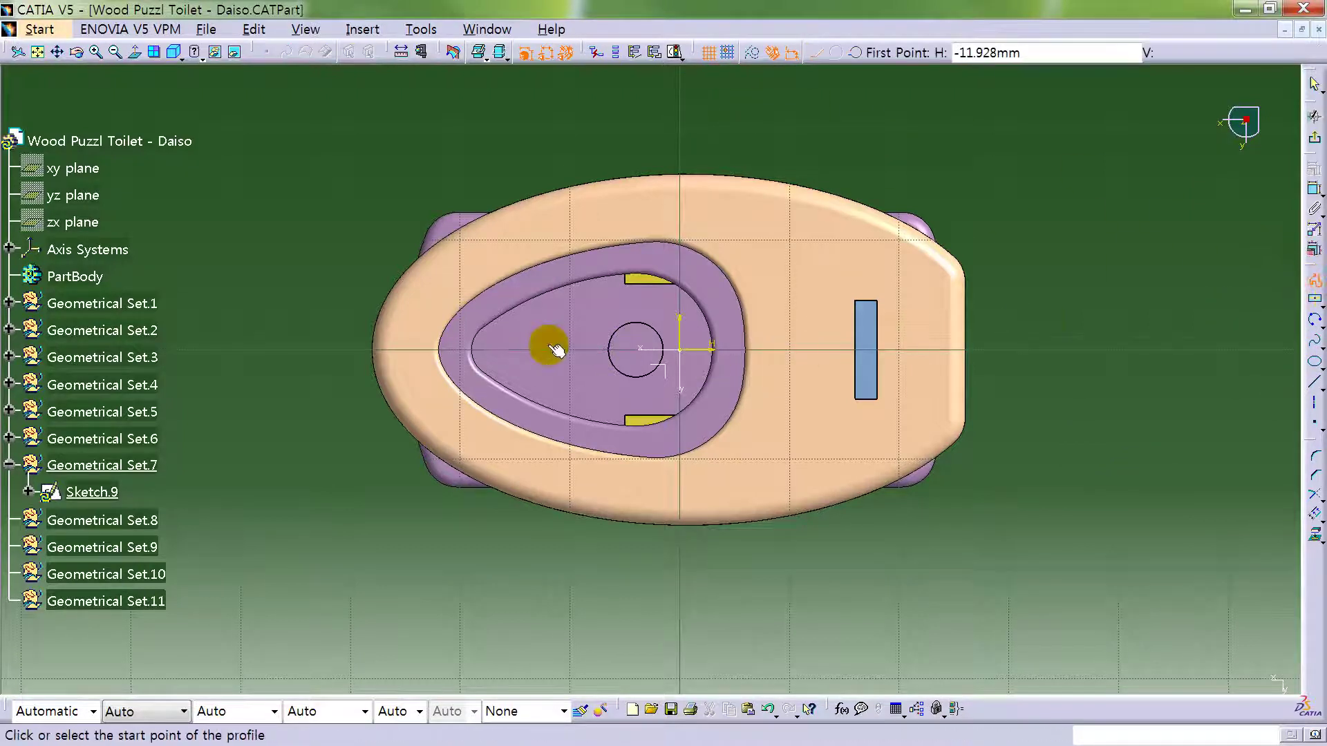
click(855, 54)
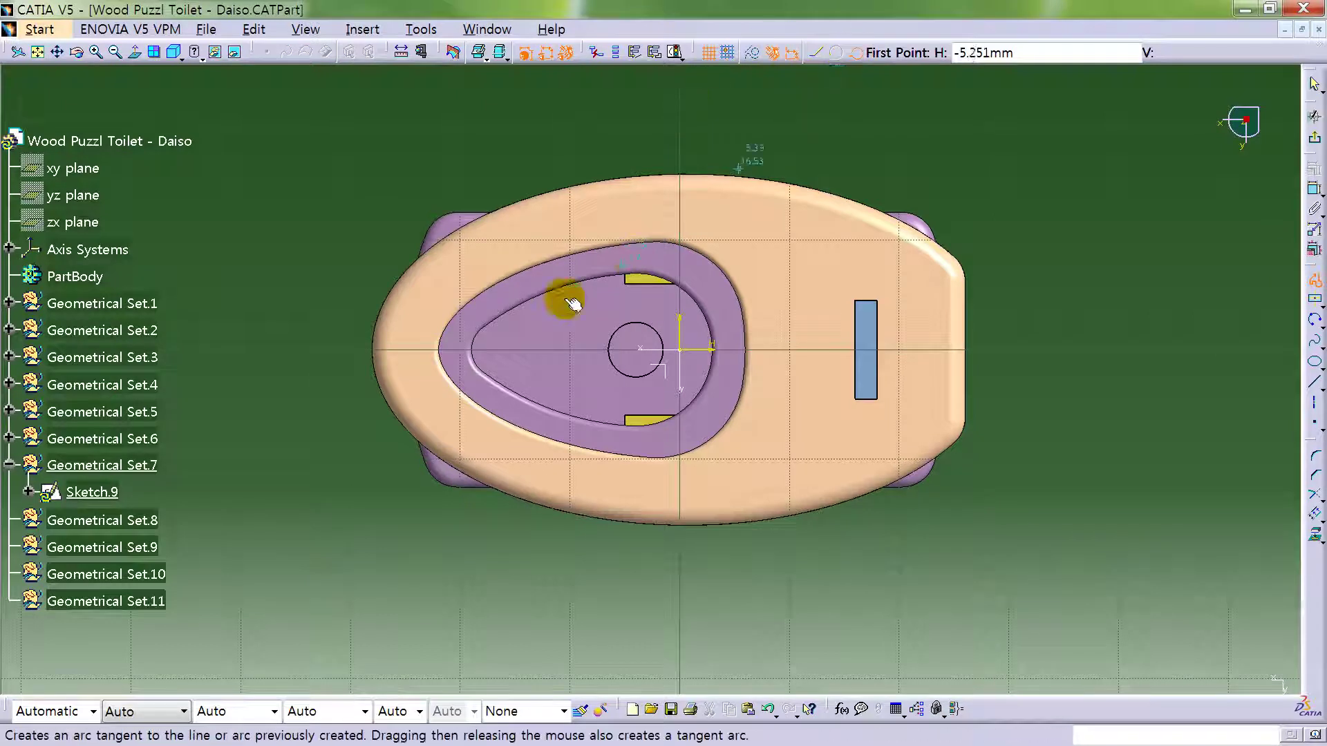
click(462, 419)
click(414, 356)
click(453, 302)
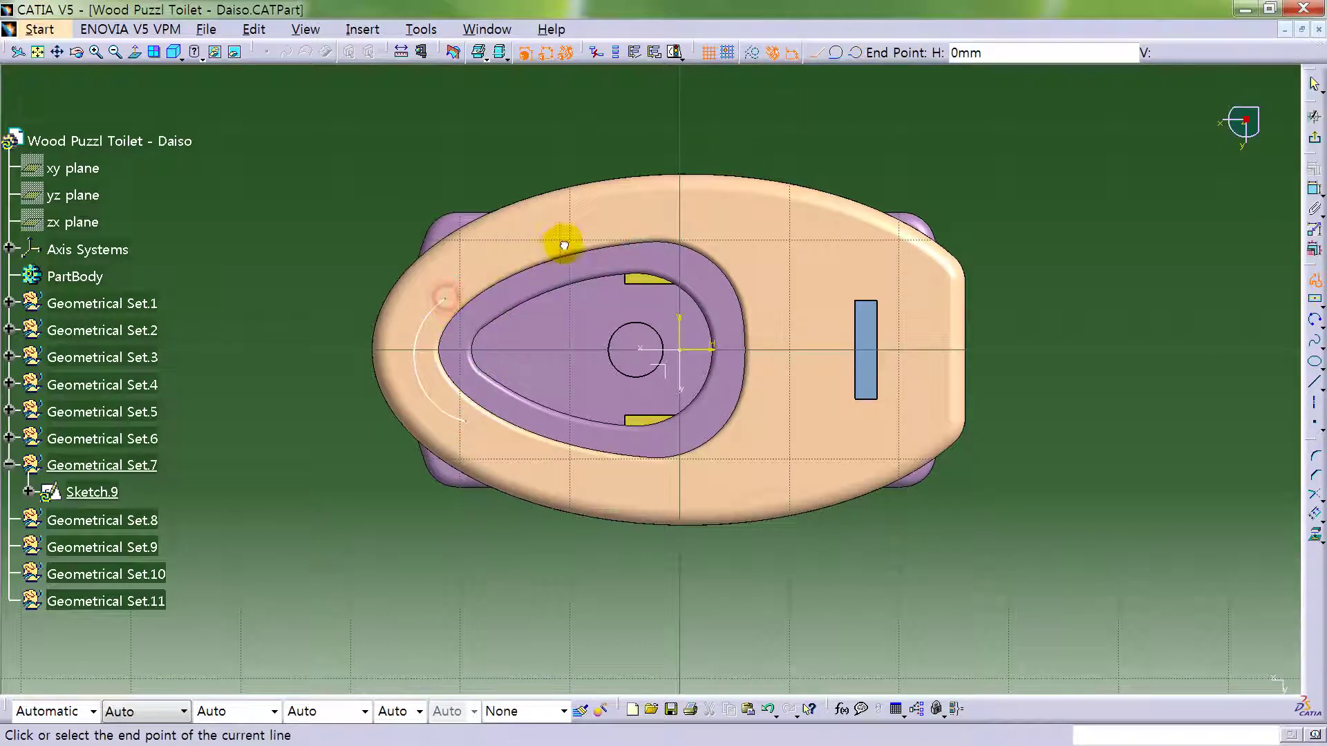
click(694, 217)
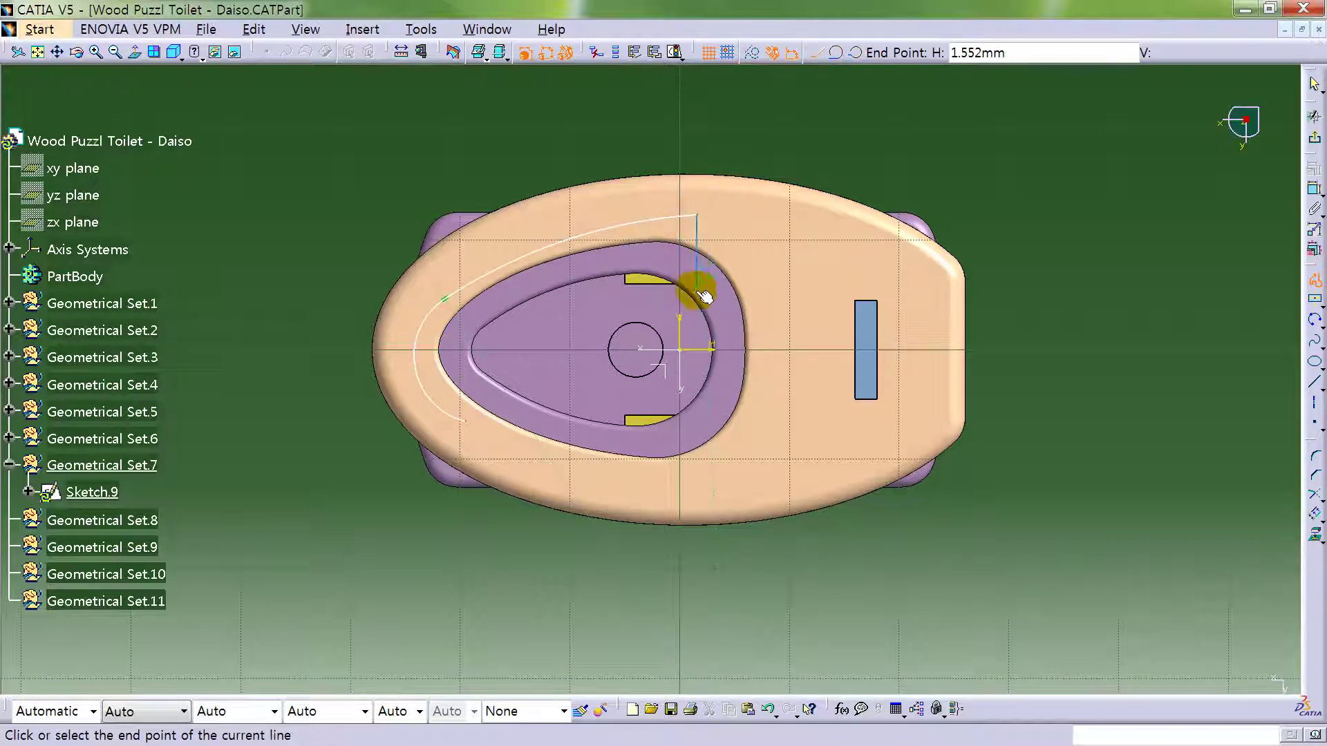
click(697, 290)
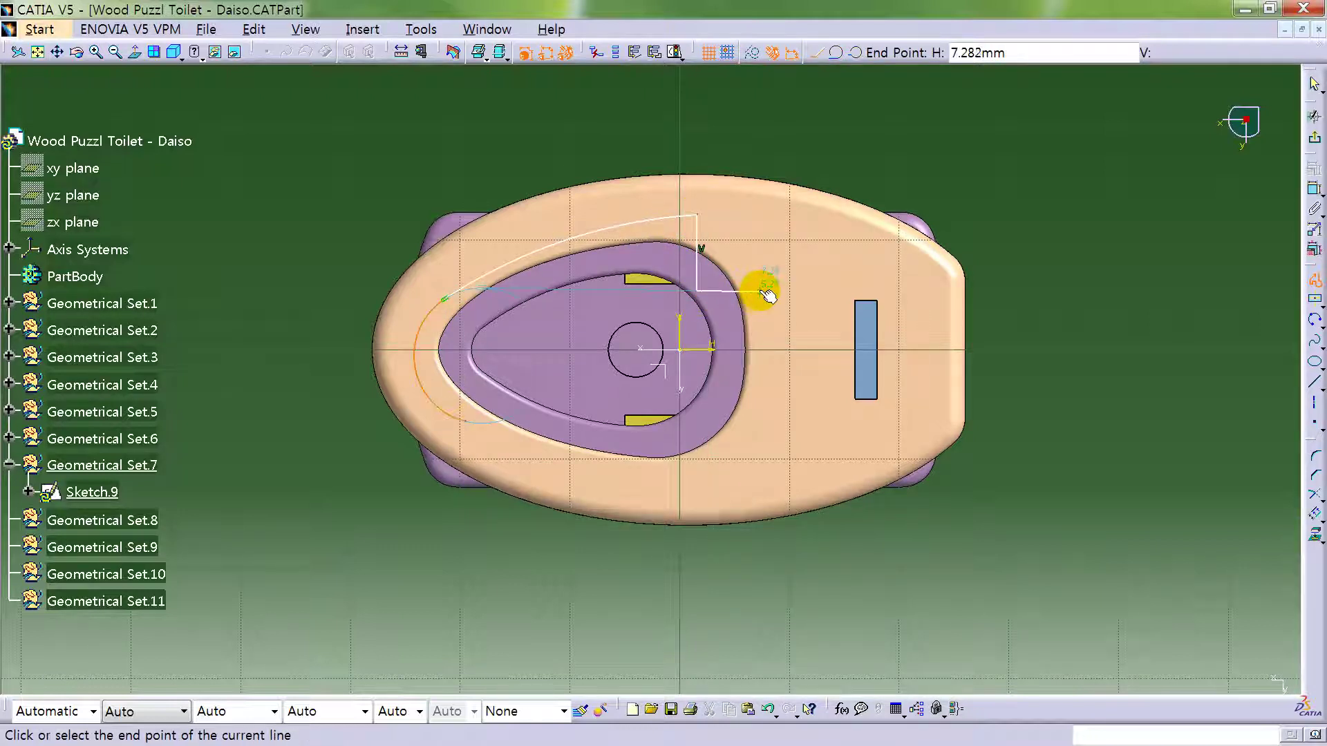
click(766, 252)
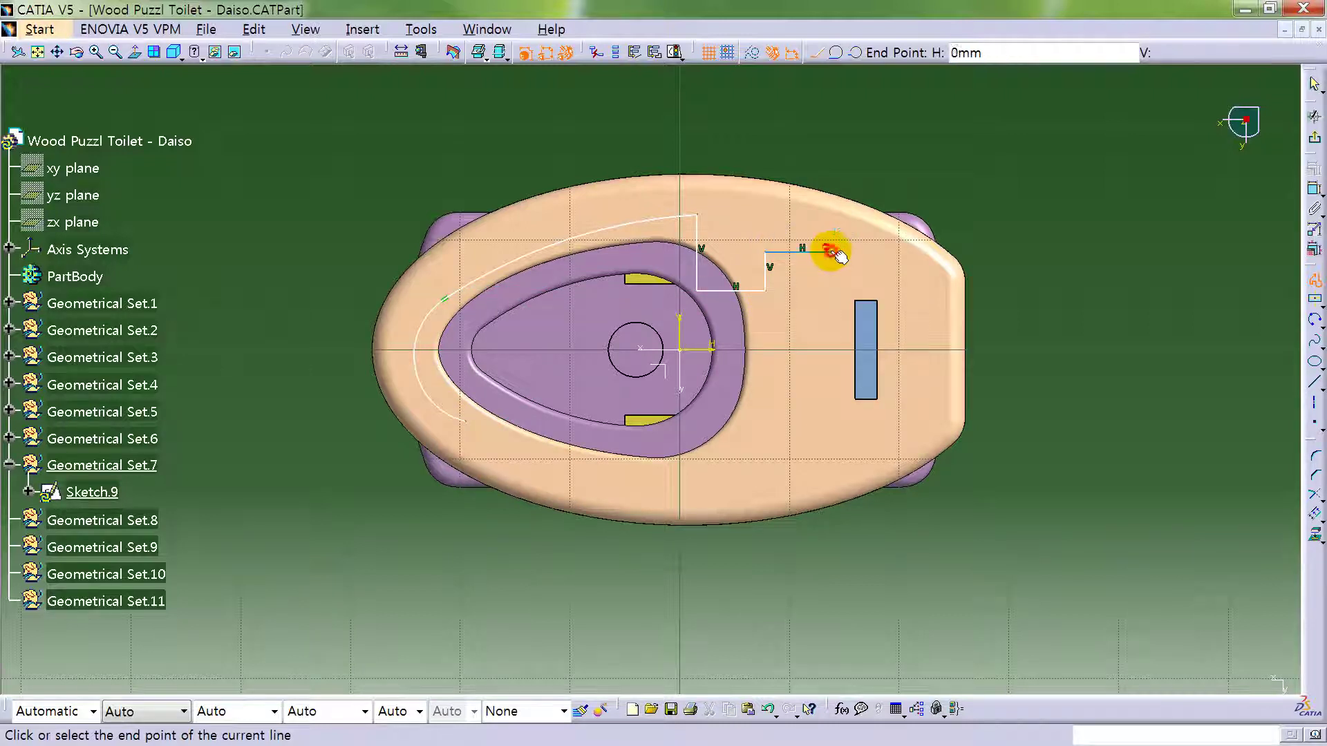
click(830, 253)
double_click(830, 429)
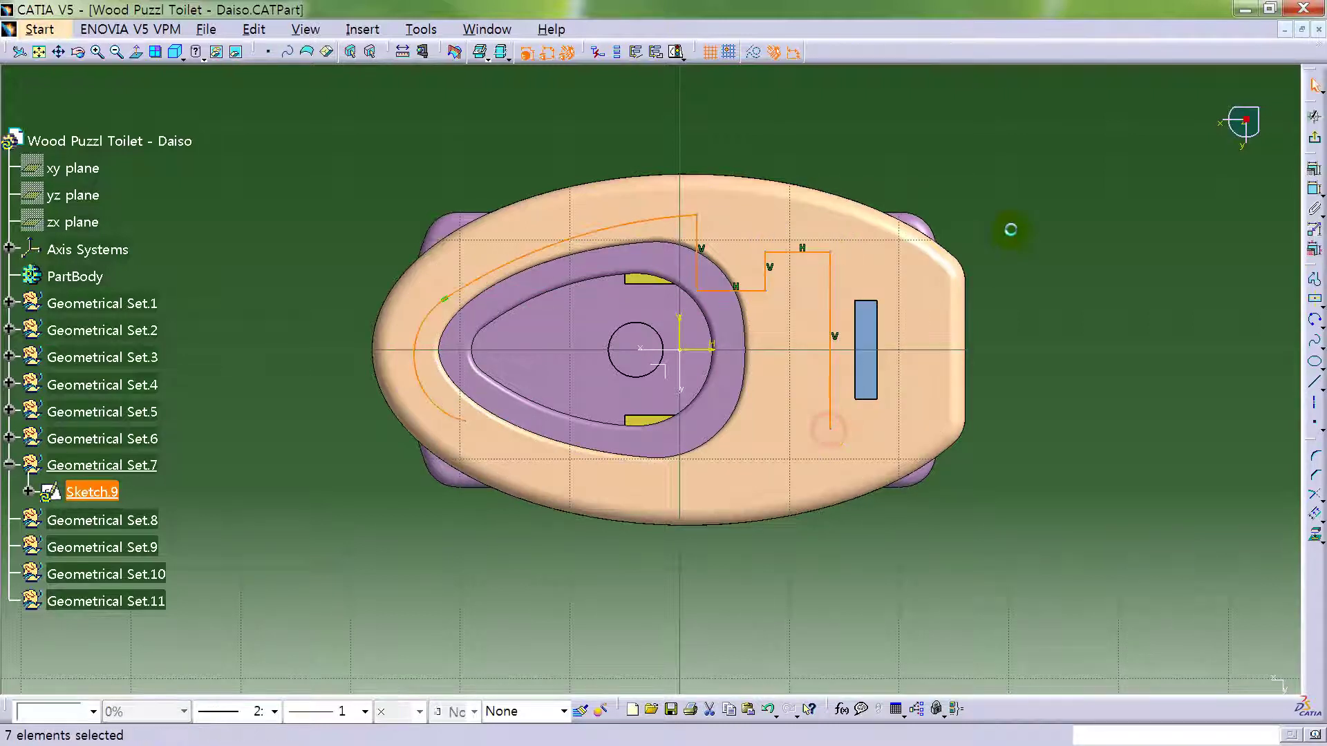
- Show the background parts in low light and mirror the side arc and four stepped lines about the horizontal sketch axis
click(501, 53)
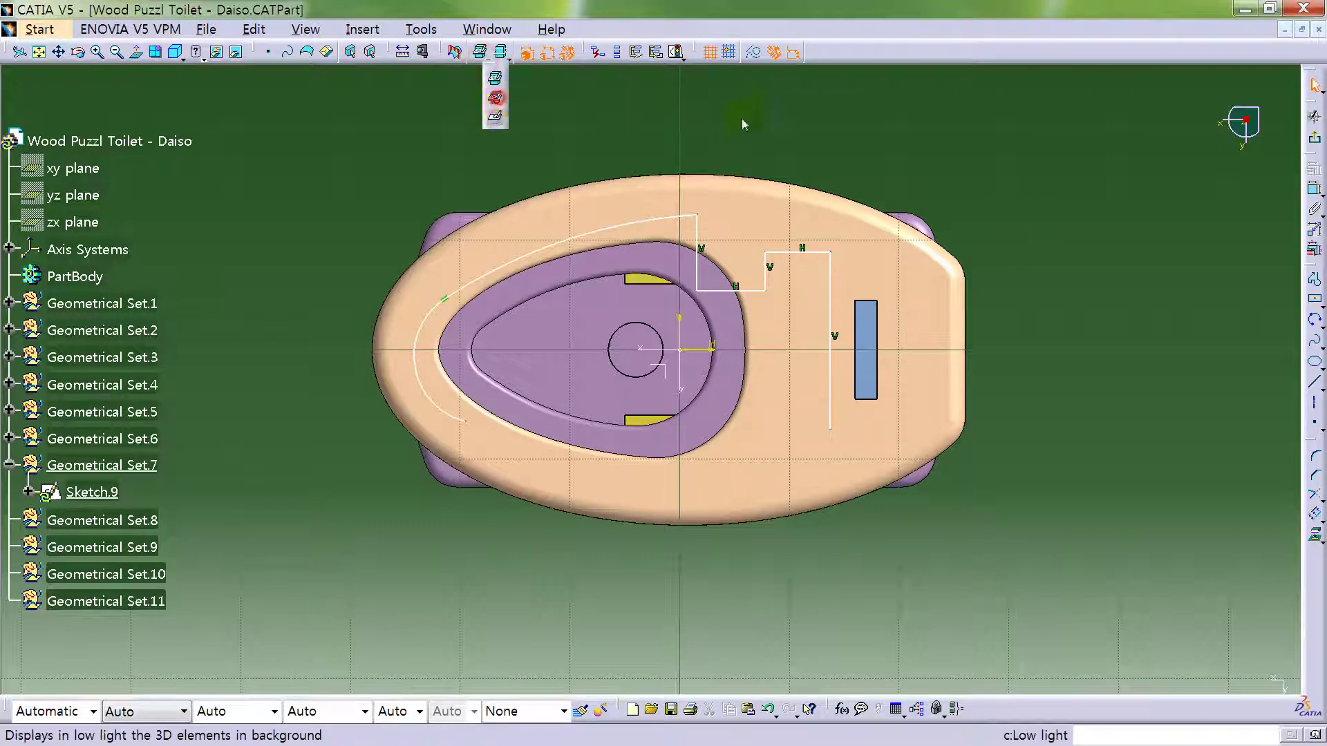
click(495, 98)
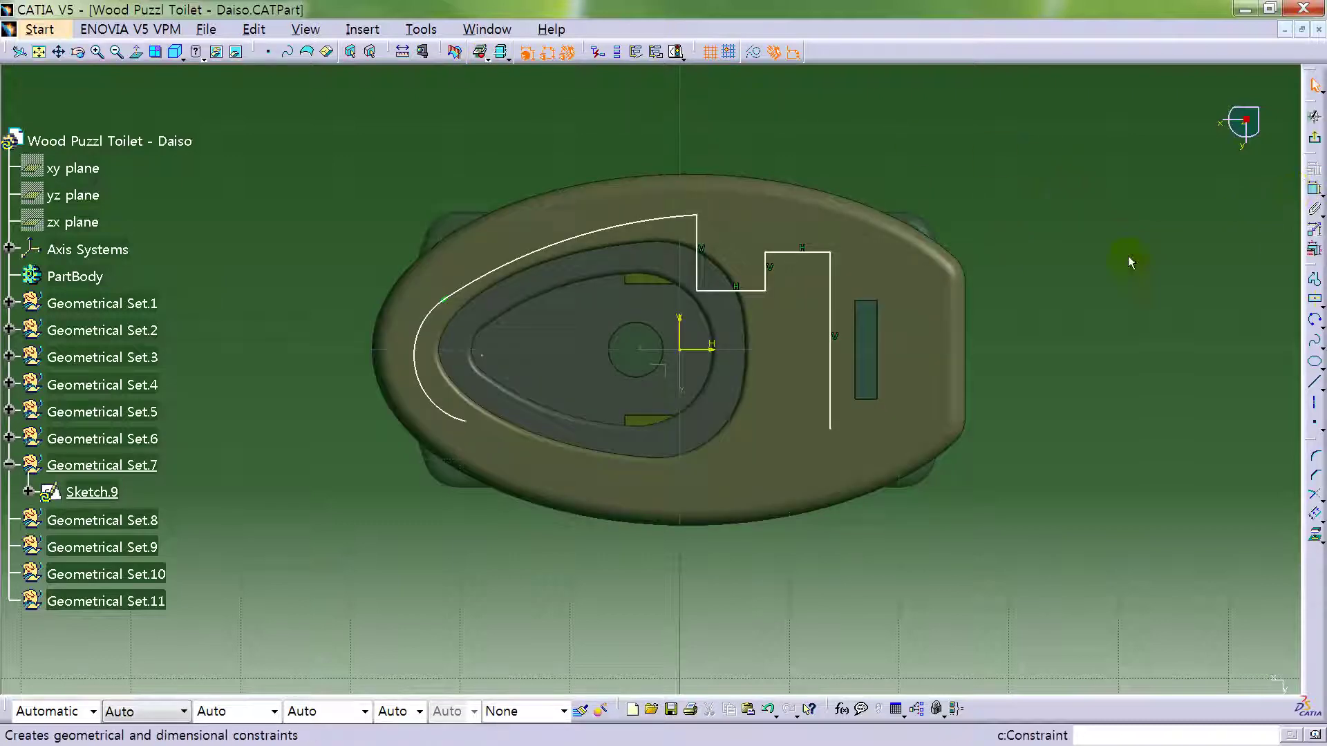
click(624, 220)
ctrl+click(697, 222)
ctrl+click(750, 291)
ctrl+click(767, 275)
ctrl+click(798, 254)
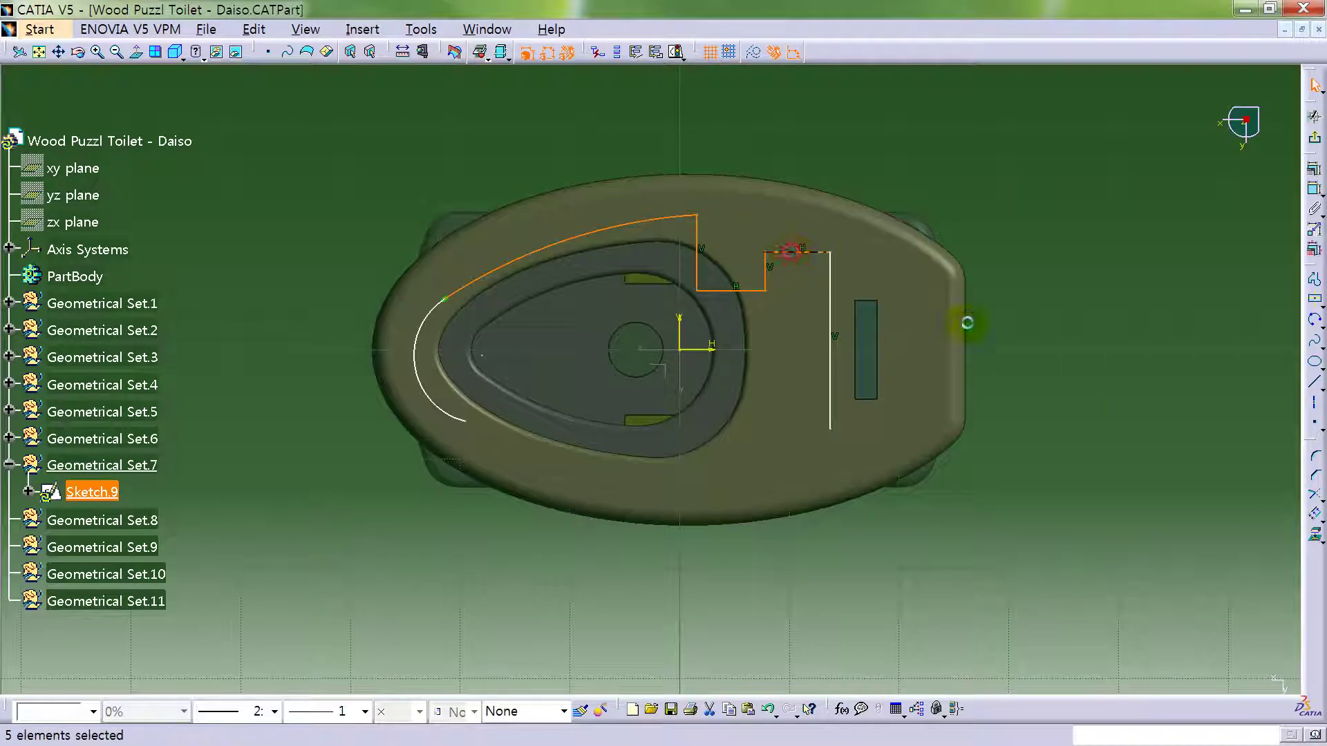
click(1314, 534)
click(1217, 529)
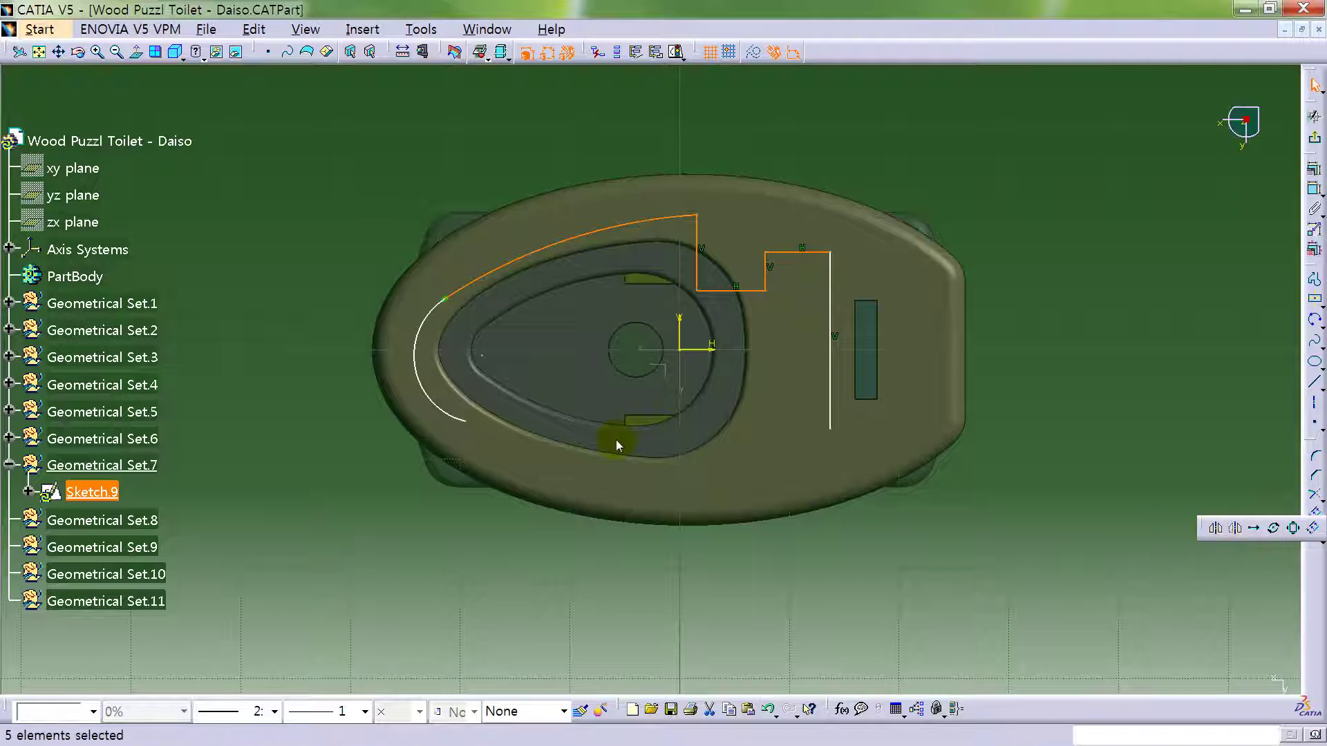
click(698, 349)
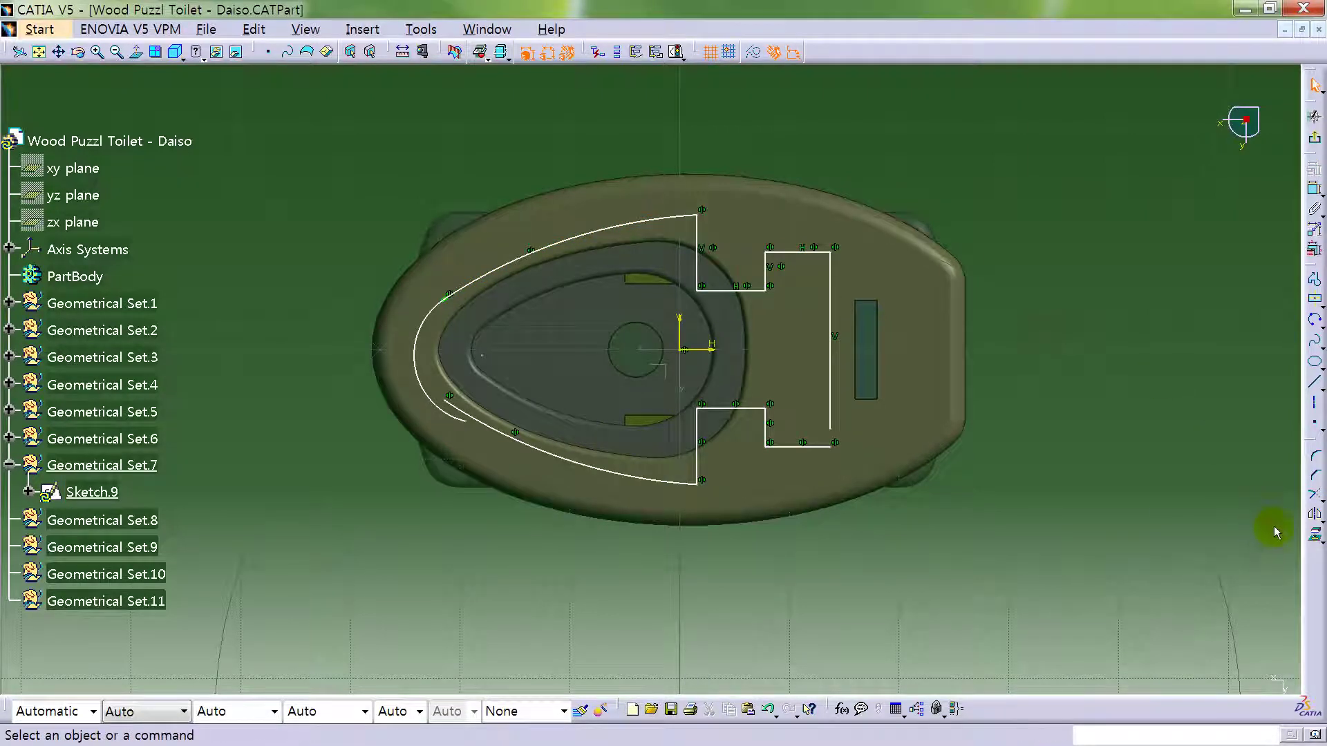
- Make the front arc tangent to the mirrored side arc and join the rear vertical line to the mirrored horizontal line with a corner
click(1314, 187)
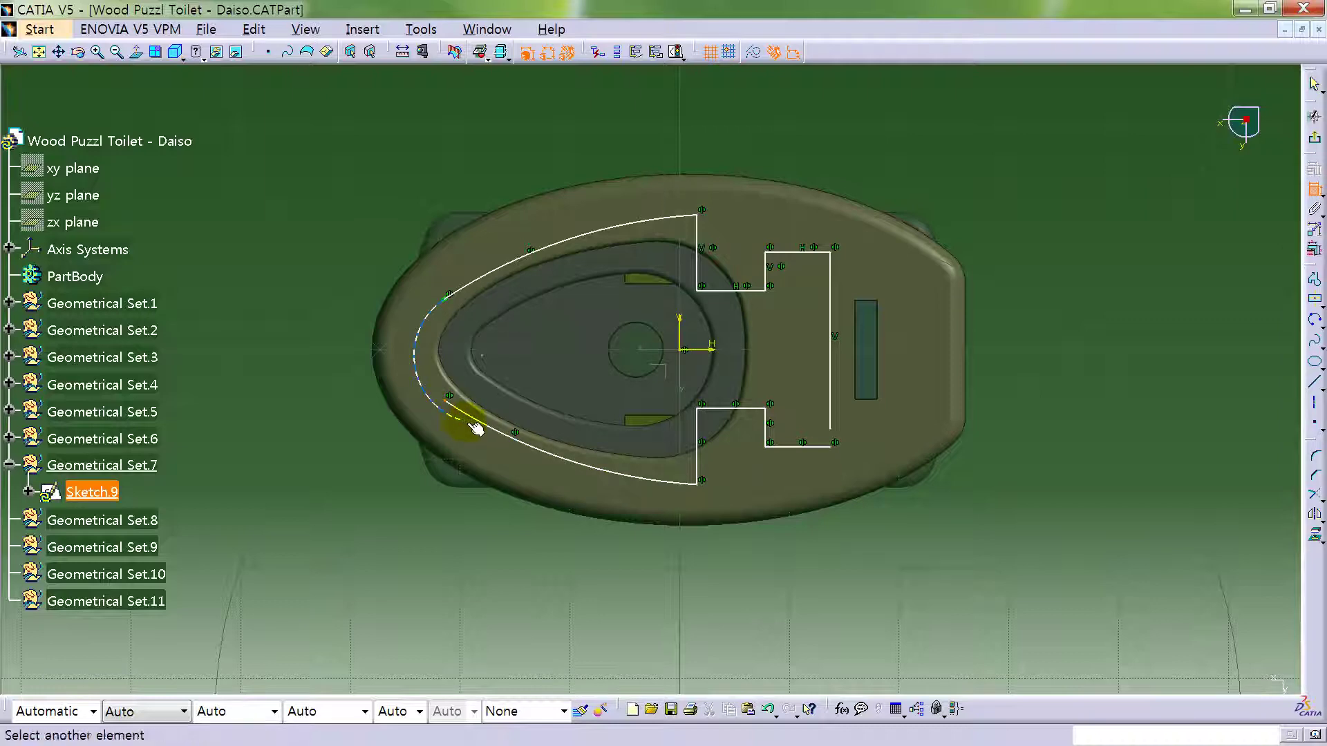
right_click(496, 333)
click(584, 421)
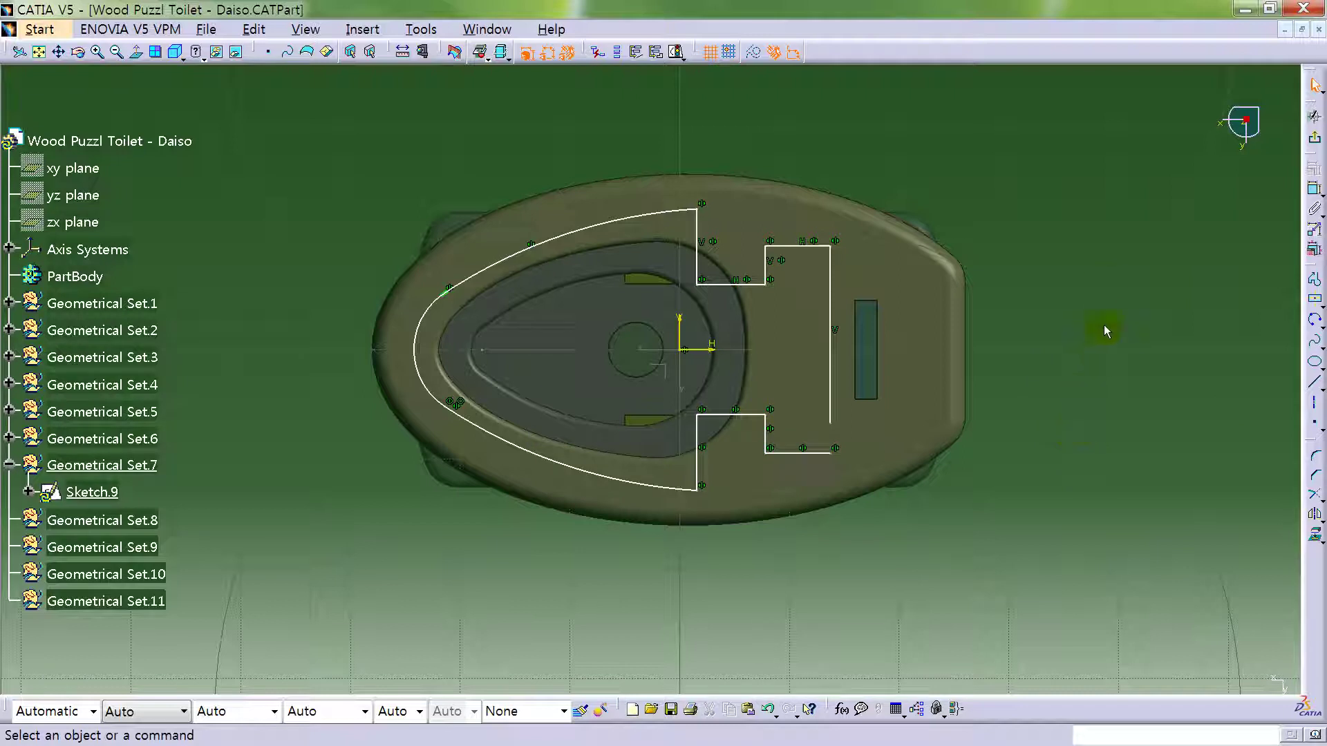
click(1314, 492)
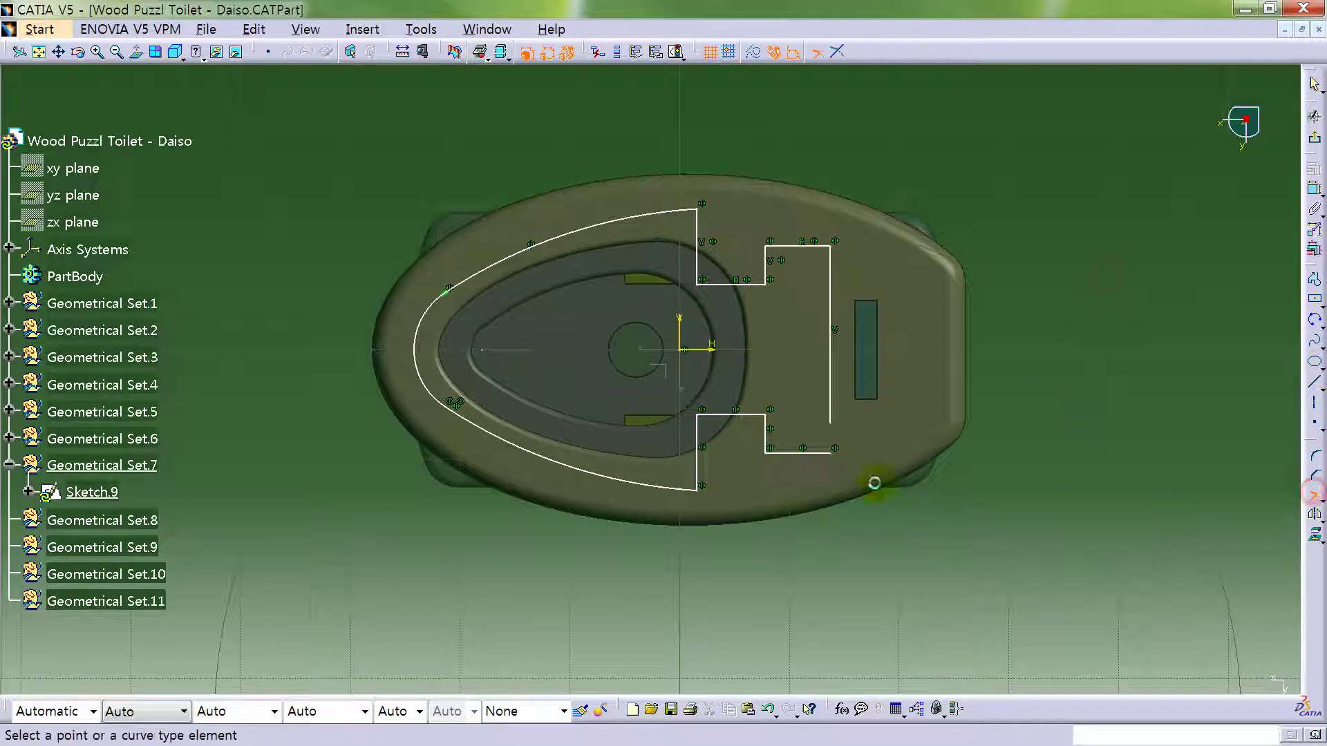
click(816, 453)
click(829, 412)
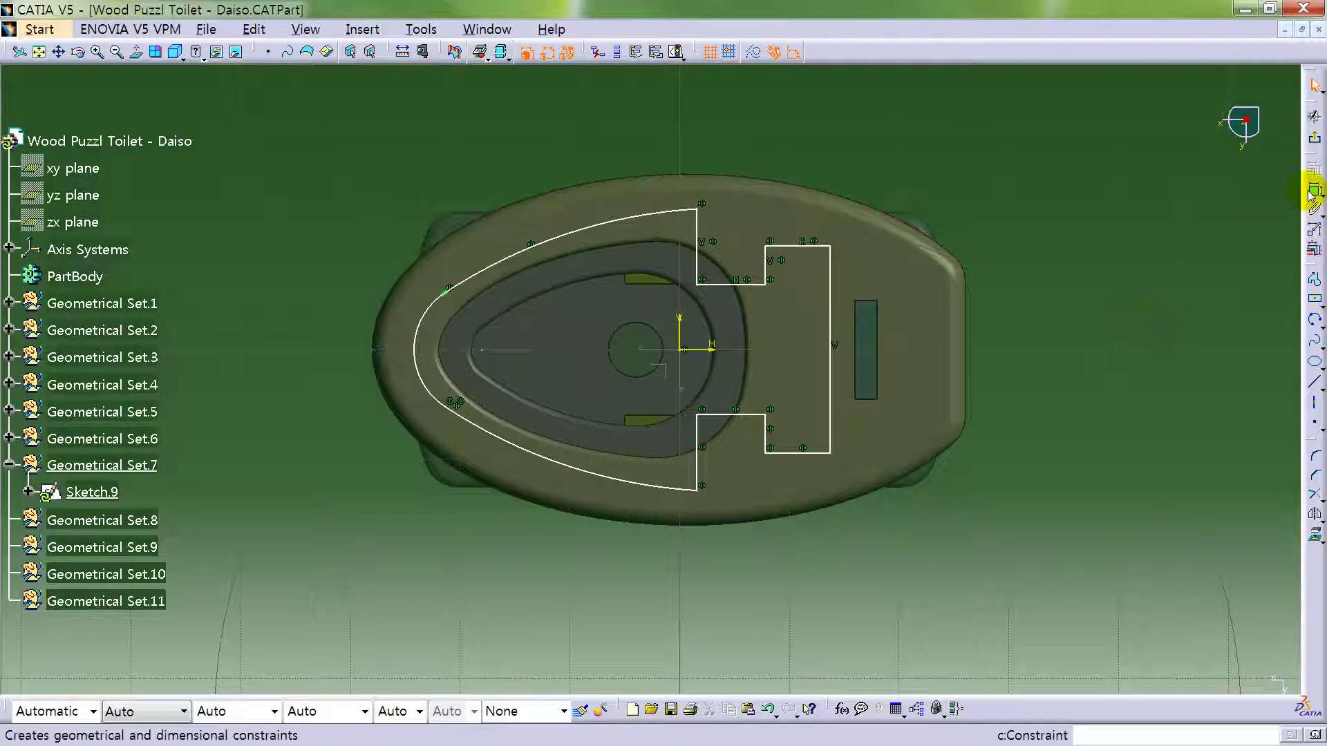
- Dimension the short horizontal line at the rear end of the profile to 3 mm
click(803, 246)
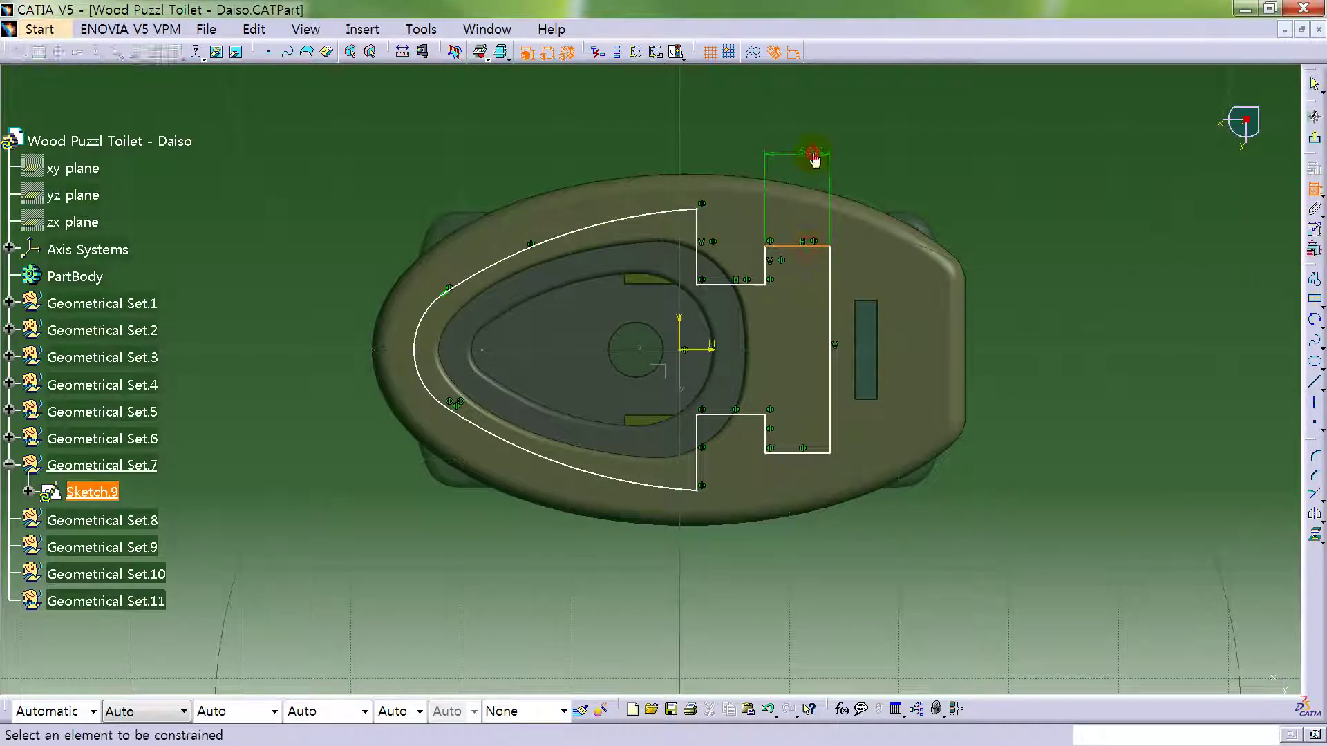
double_click(807, 176)
text(3)
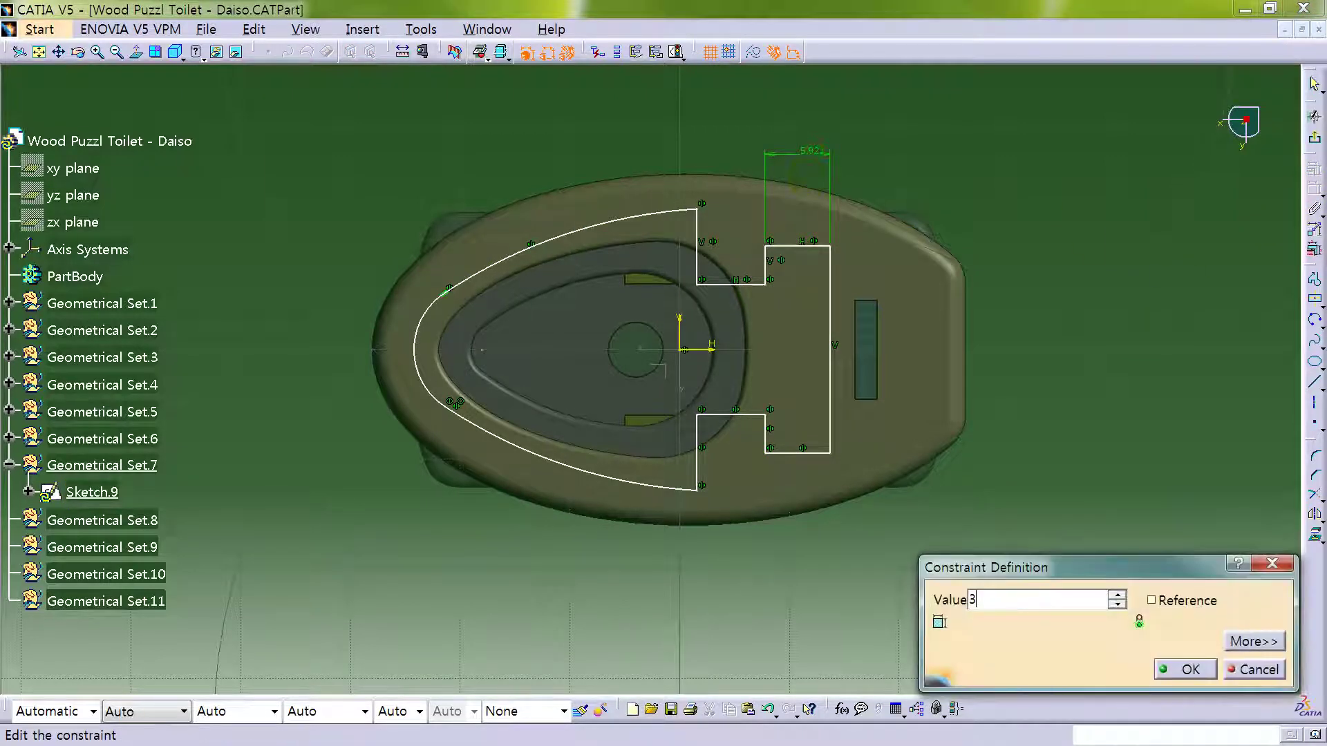
key(Return)
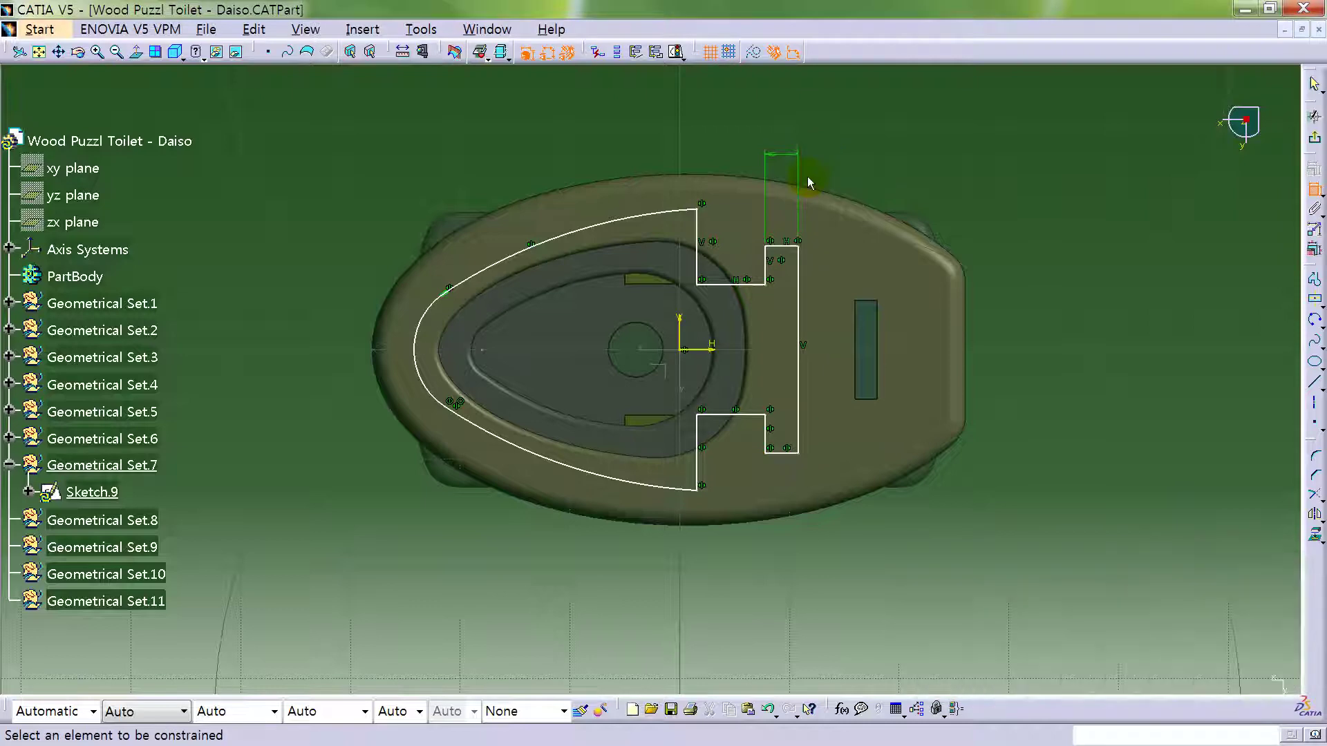
- Dimension the overall width between the rear endpoints of the two side arcs to 30 mm
click(698, 210)
click(697, 491)
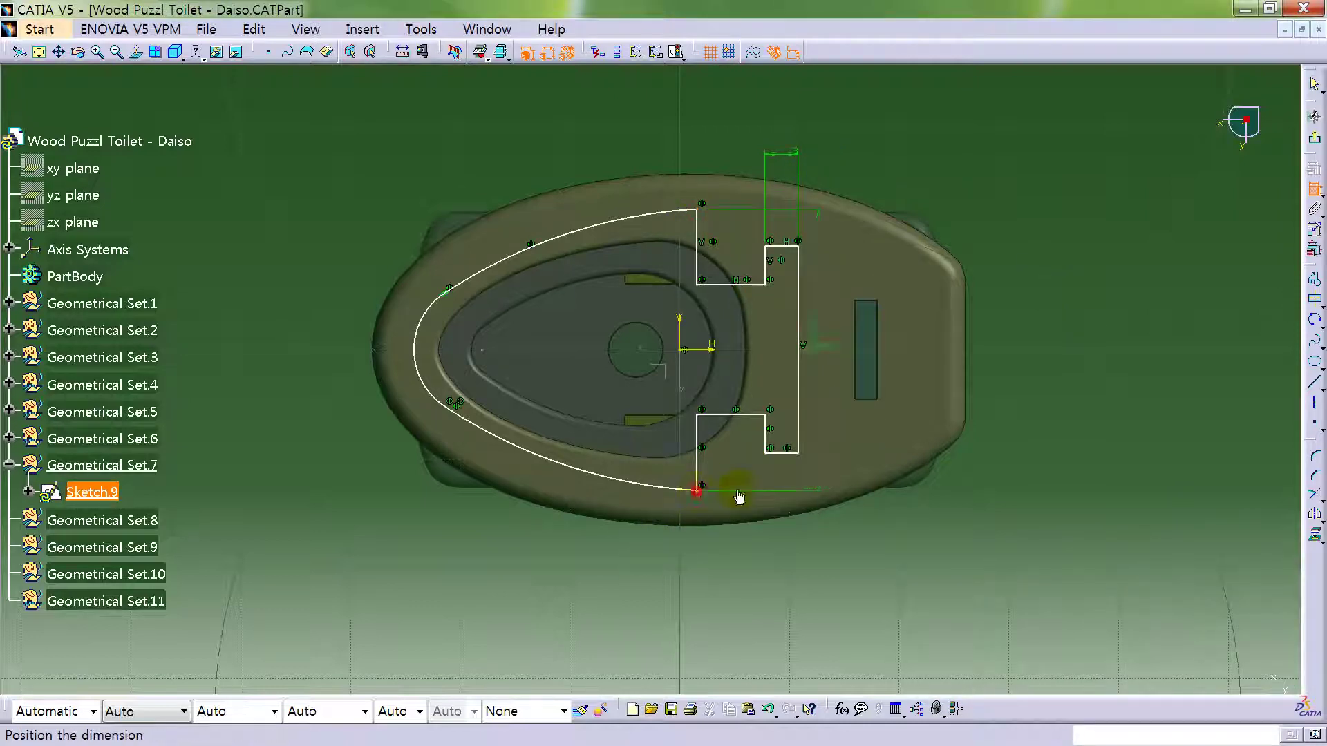
double_click(959, 342)
text(30)
key(Return)
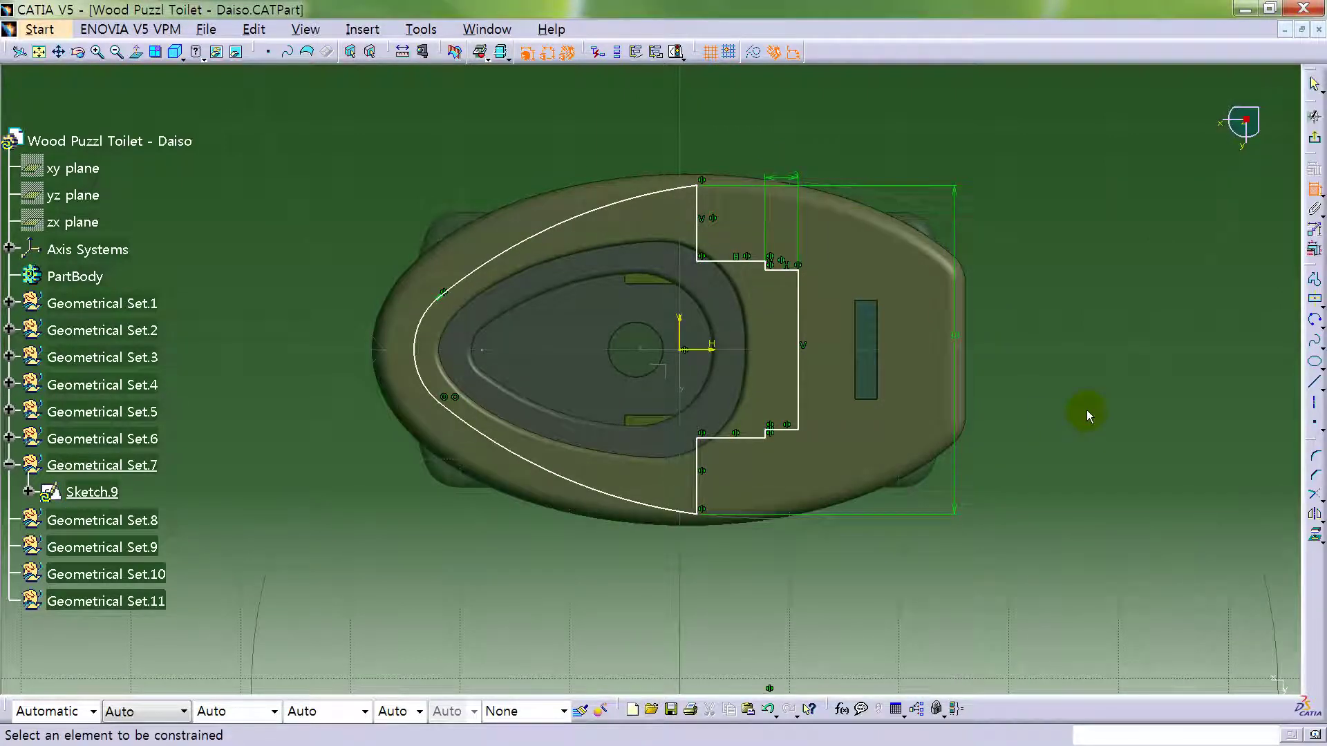
click(420, 355)
click(800, 316)
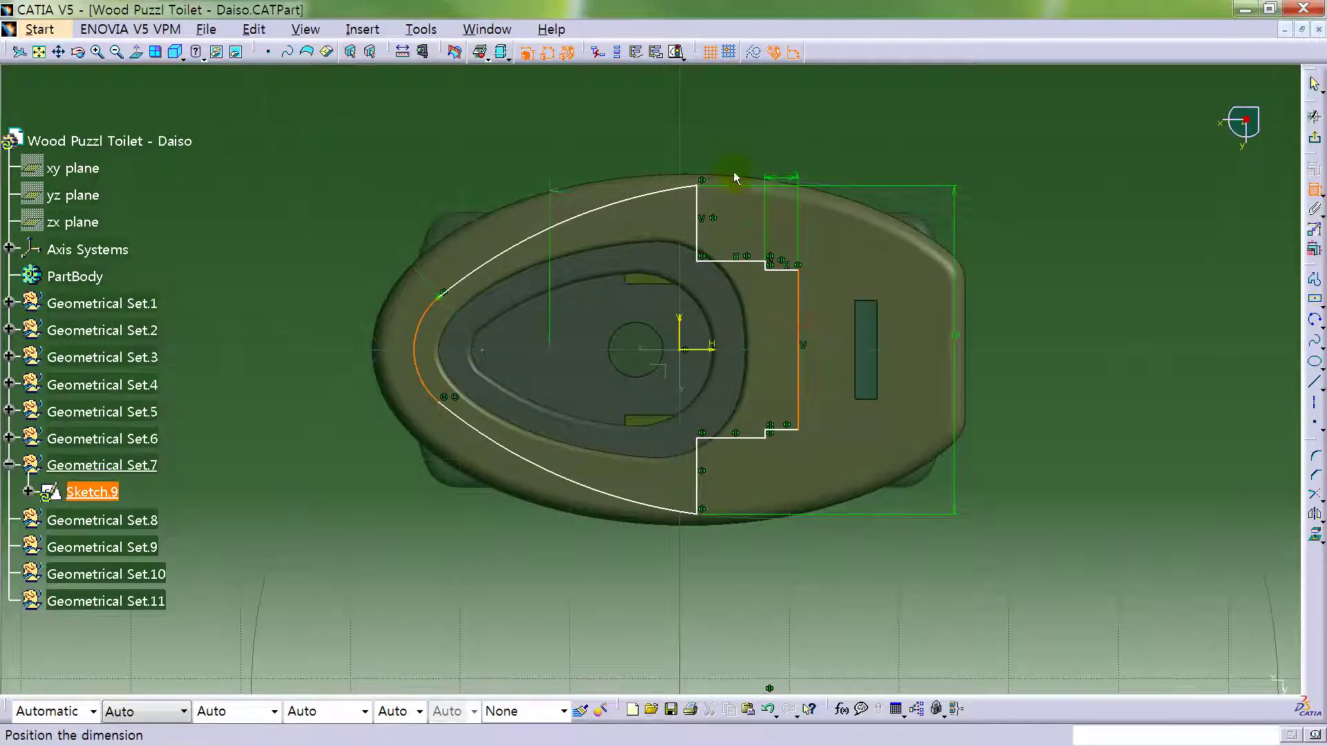
click(1314, 188)
- Dimension the overall profile length from the front arc to the rear vertical line to 38 mm
click(1314, 188)
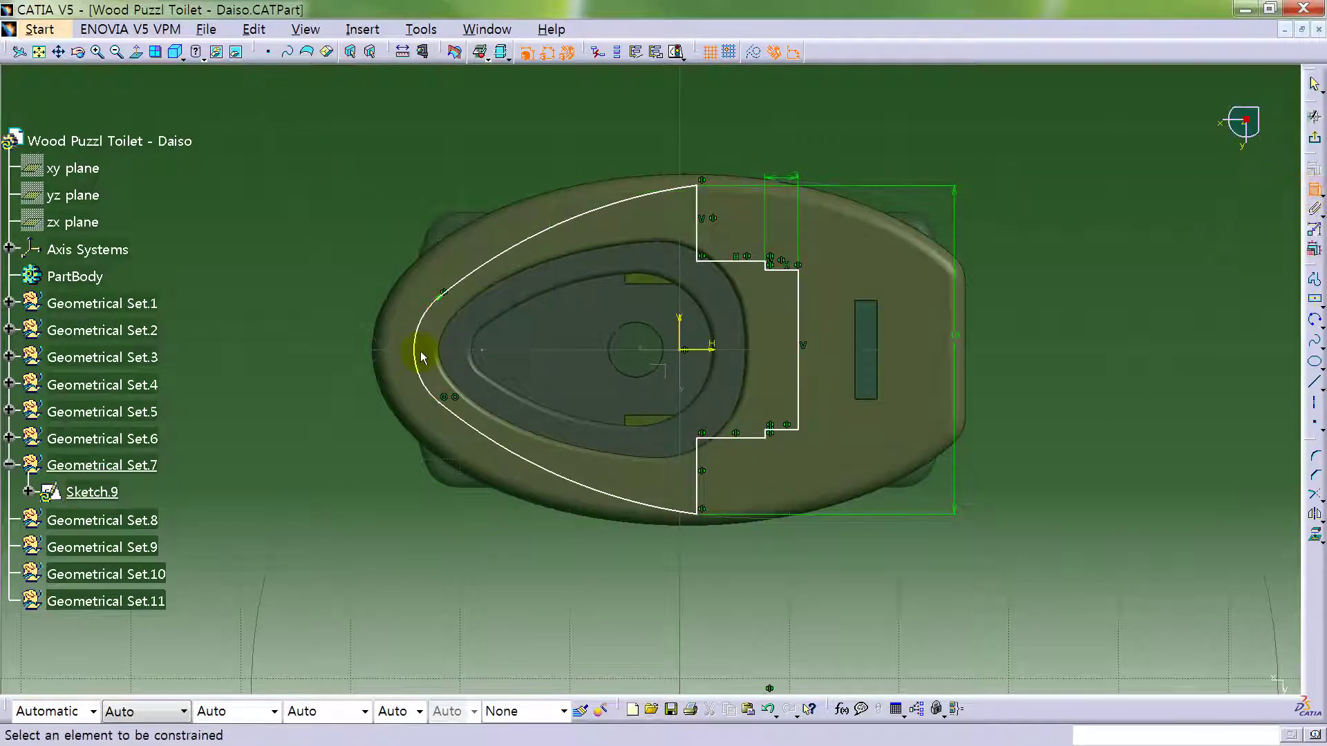
click(416, 352)
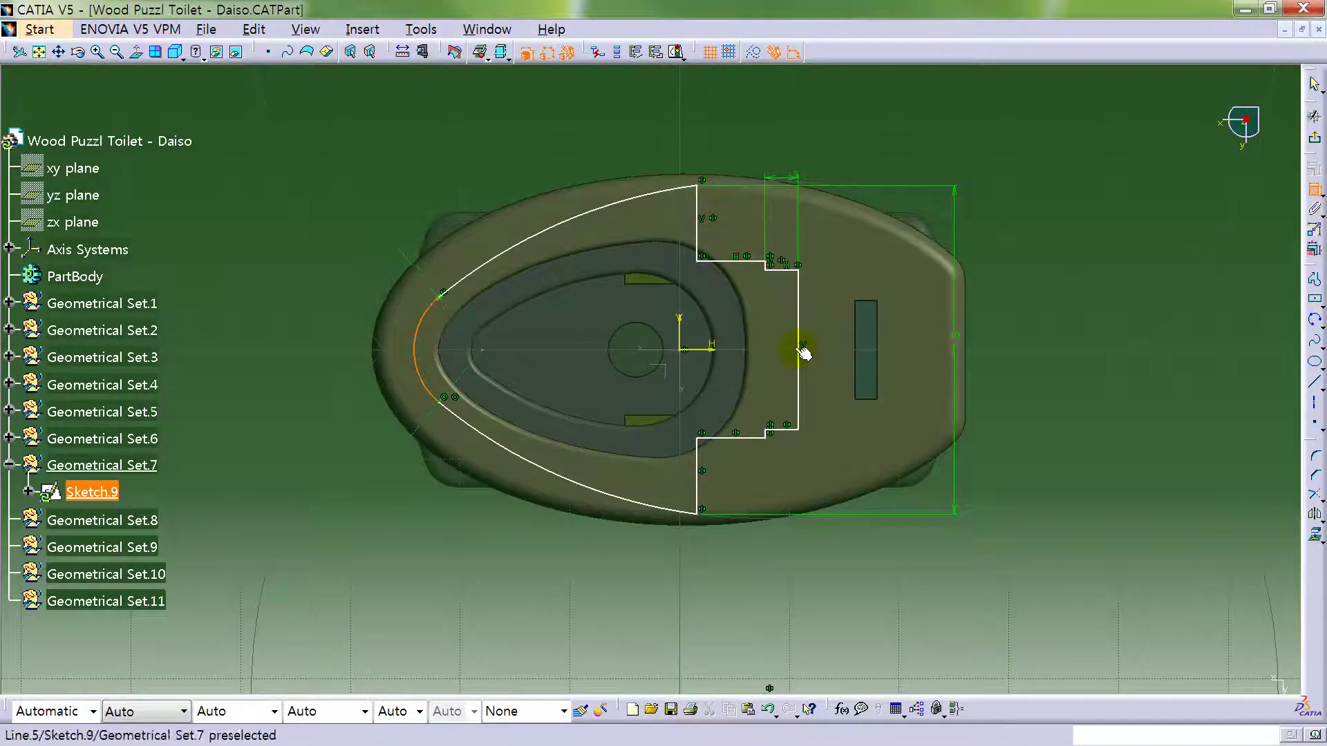
click(660, 103)
double_click(660, 104)
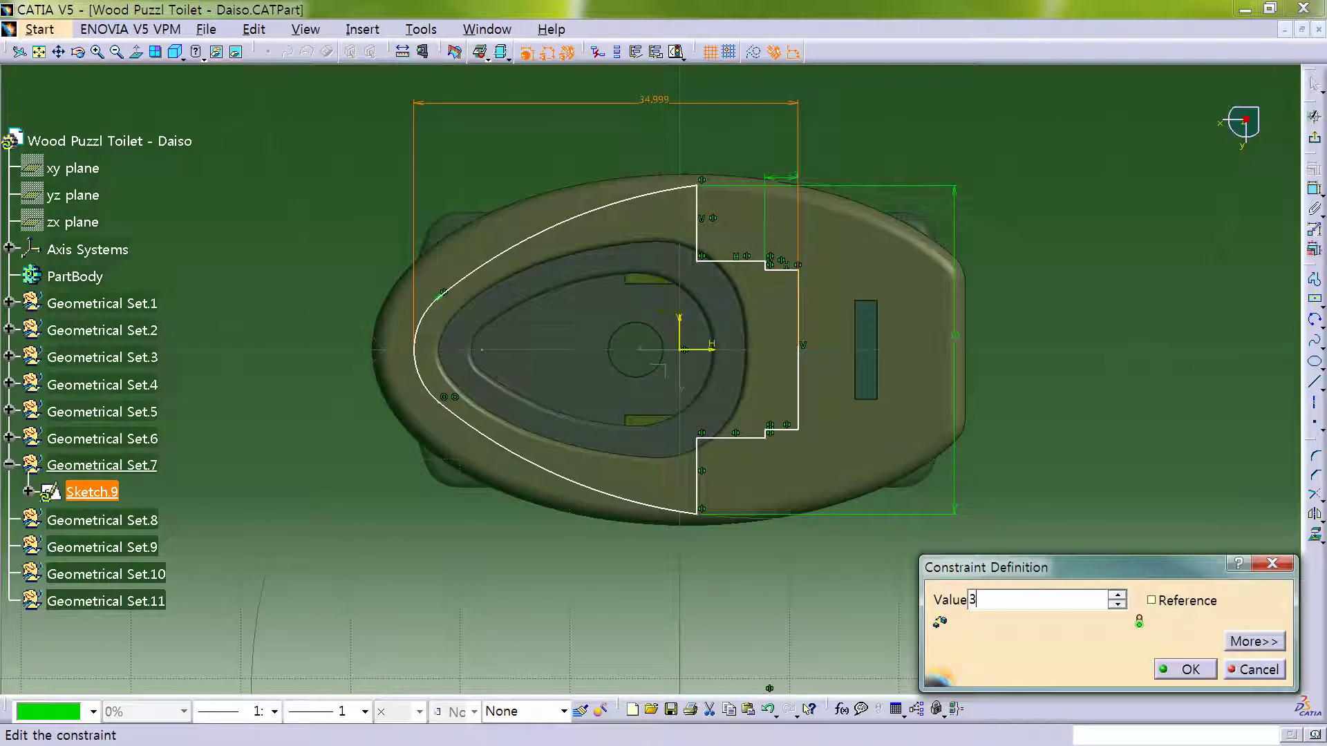
key(Return)
click(1081, 354)
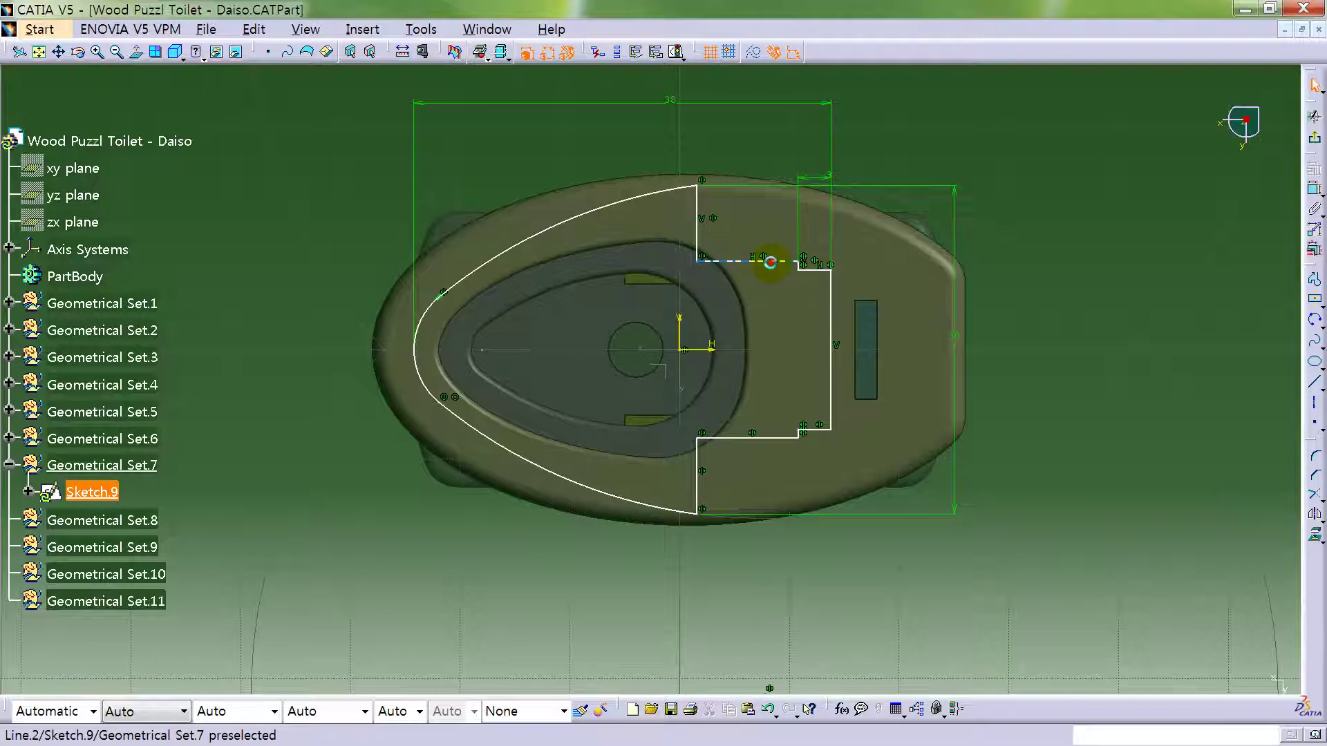
- Reshape the profile by pulling its inner horizontal line and rear section so the stepped rear tab becomes distinct
drag(770, 262, 822, 262)
mouse_move(837, 309)
mouse_down()
mouse_move(779, 308)
mouse_move(839, 299)
mouse_move(844, 263)
mouse_up()
click(1209, 261)
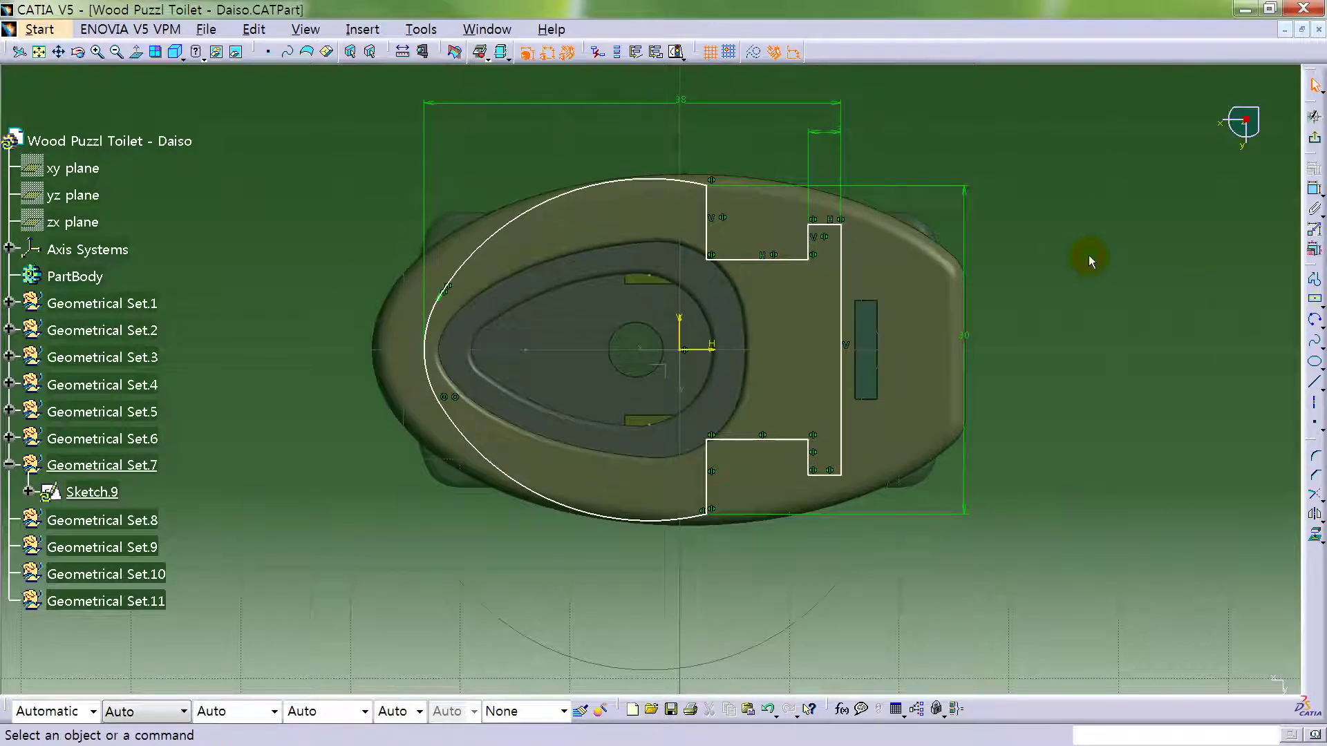
- Draw a horizontal axis line forward from the side arc's rear endpoint and make the side arc tangent to it
click(1311, 399)
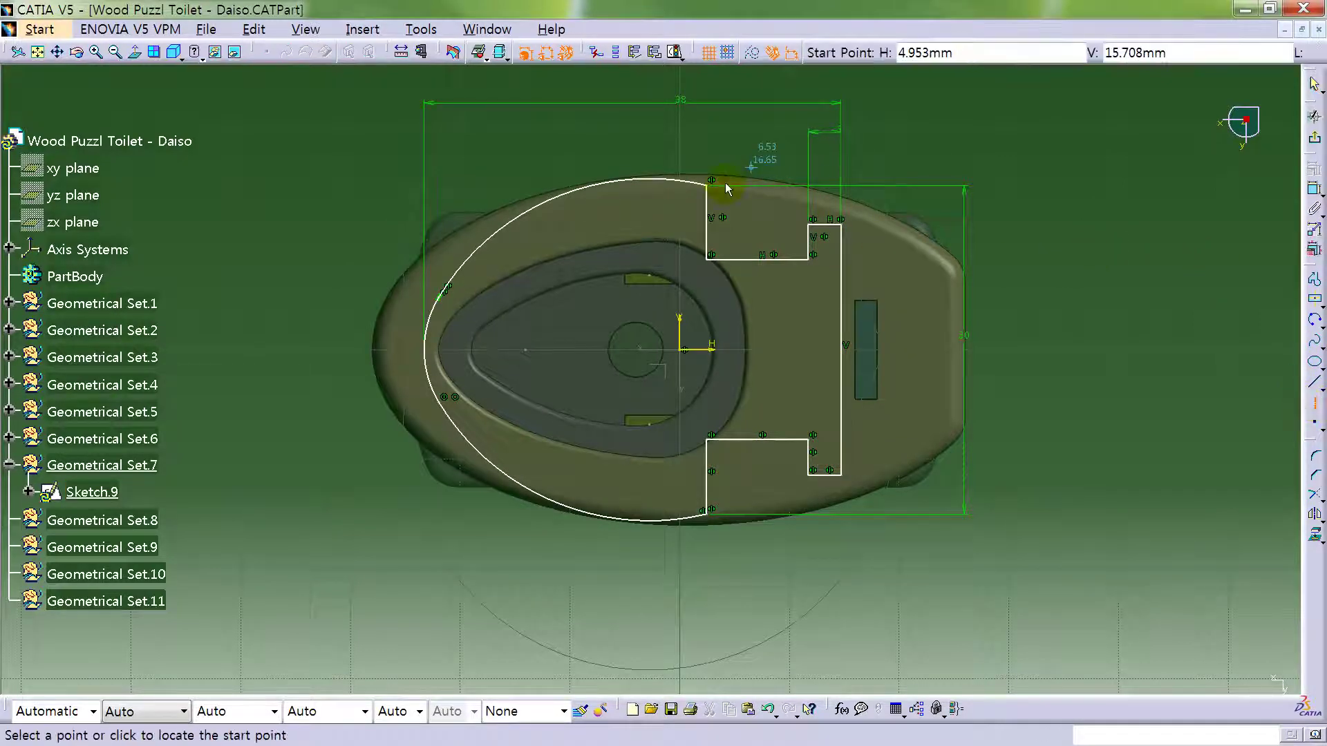
click(710, 185)
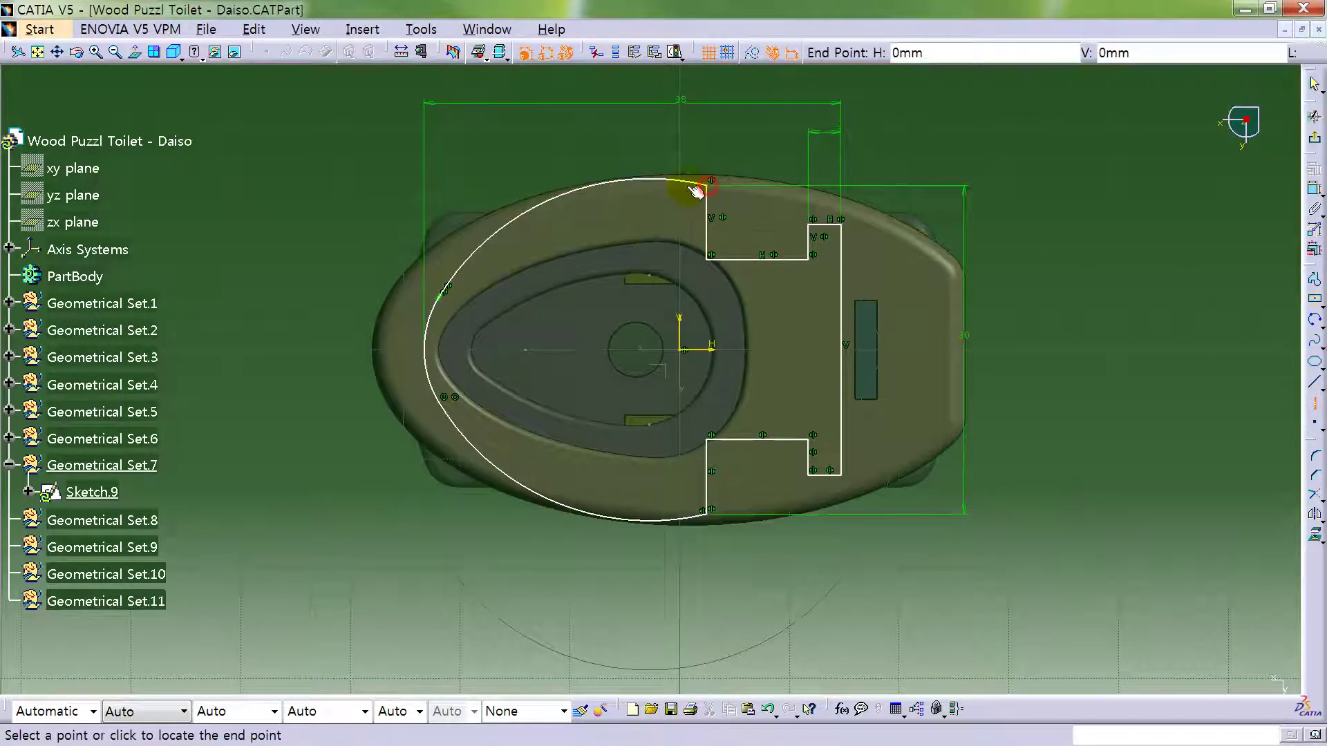
click(502, 187)
click(1314, 188)
click(653, 184)
click(669, 185)
right_click(764, 148)
click(810, 232)
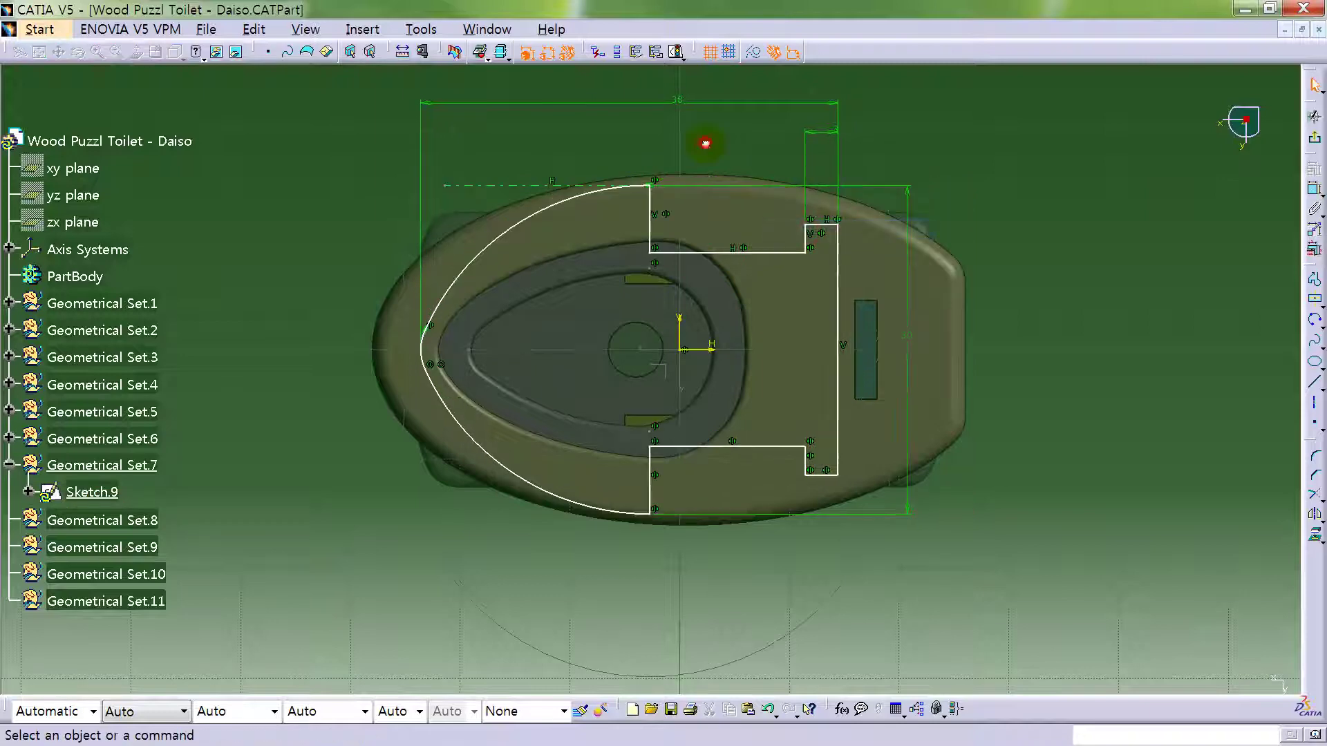
- Dimension the front arc with a radius of 10 mm
click(1314, 188)
click(426, 365)
click(323, 370)
double_click(331, 371)
text(10)
key(Return)
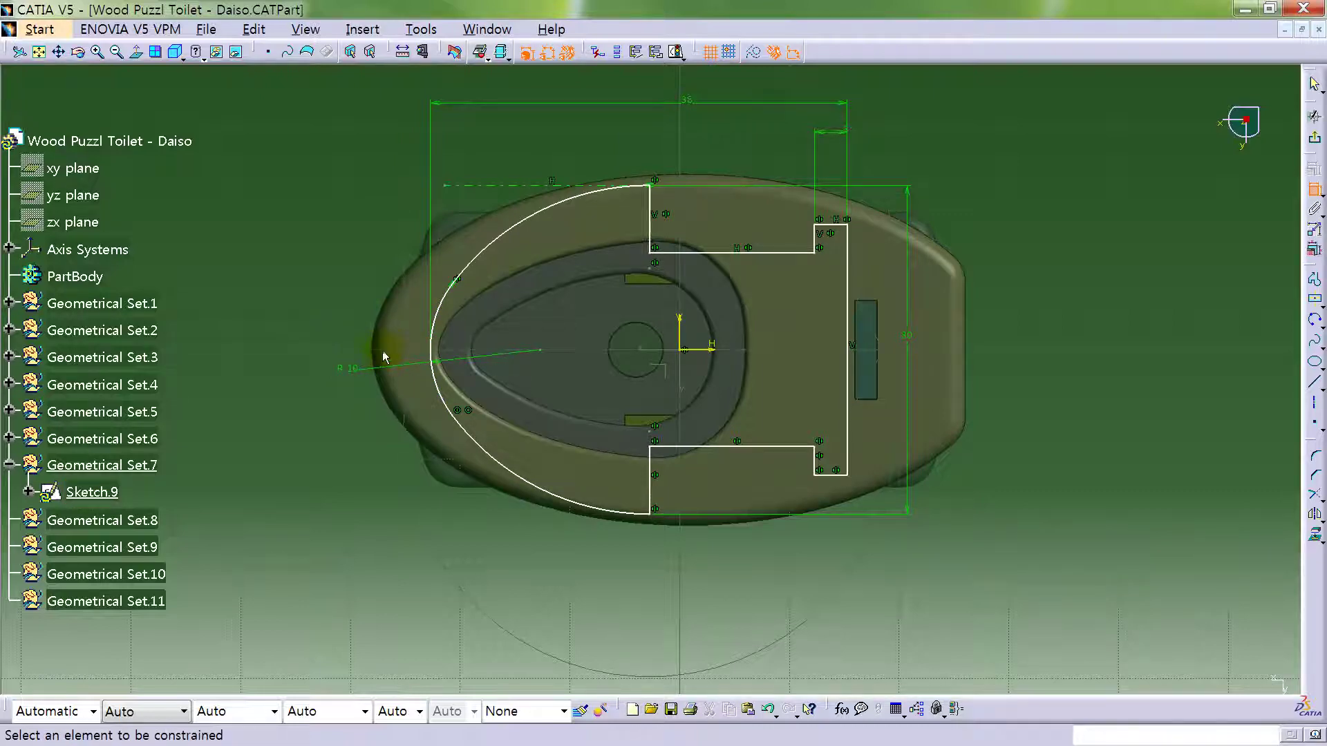
- Show Sketch.8 from Geometrical Set.6 and return the background parts to normal display
click(9, 439)
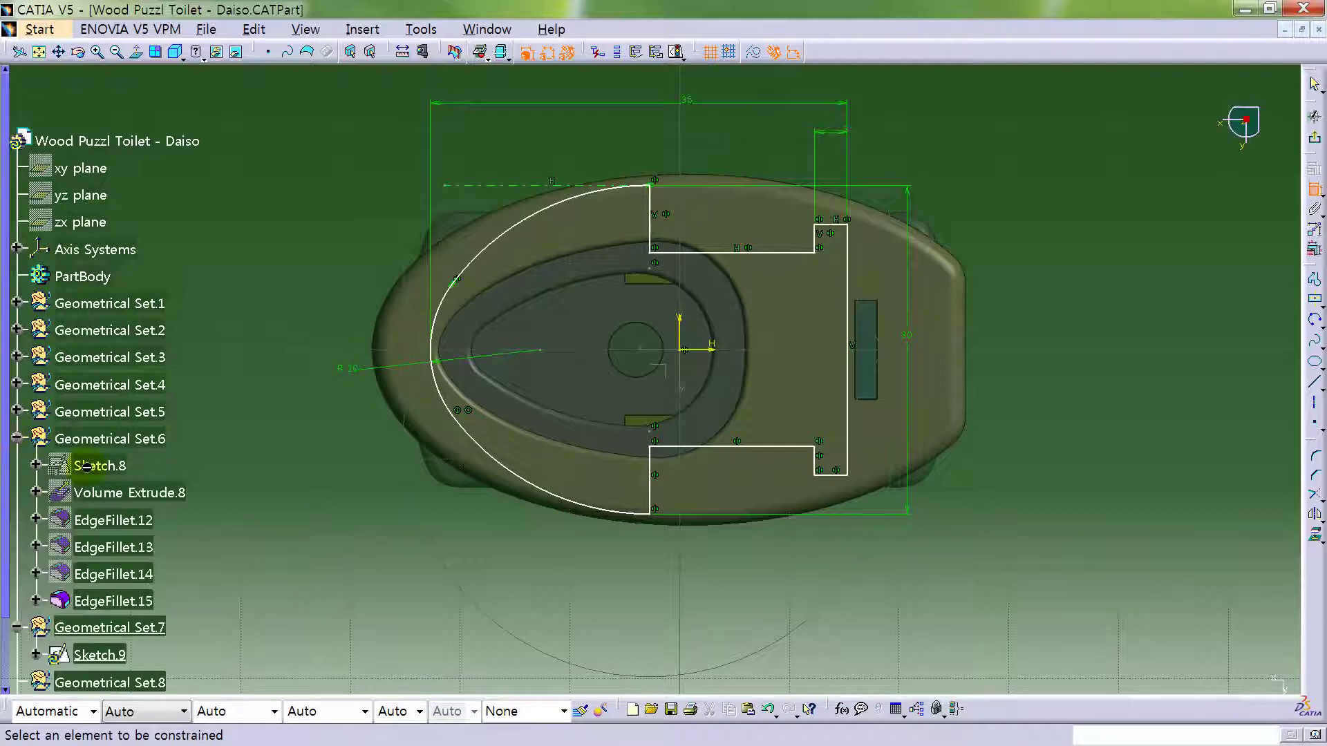
right_click(88, 470)
click(150, 513)
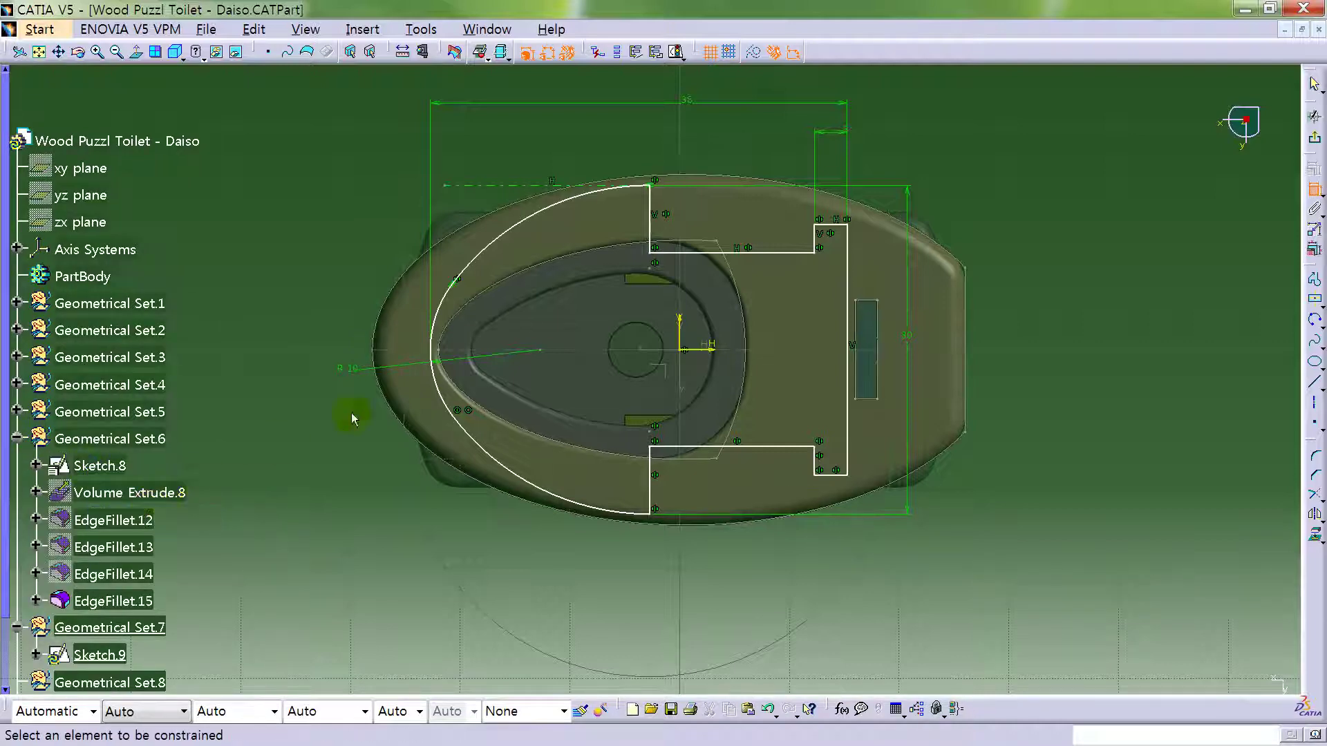
click(501, 56)
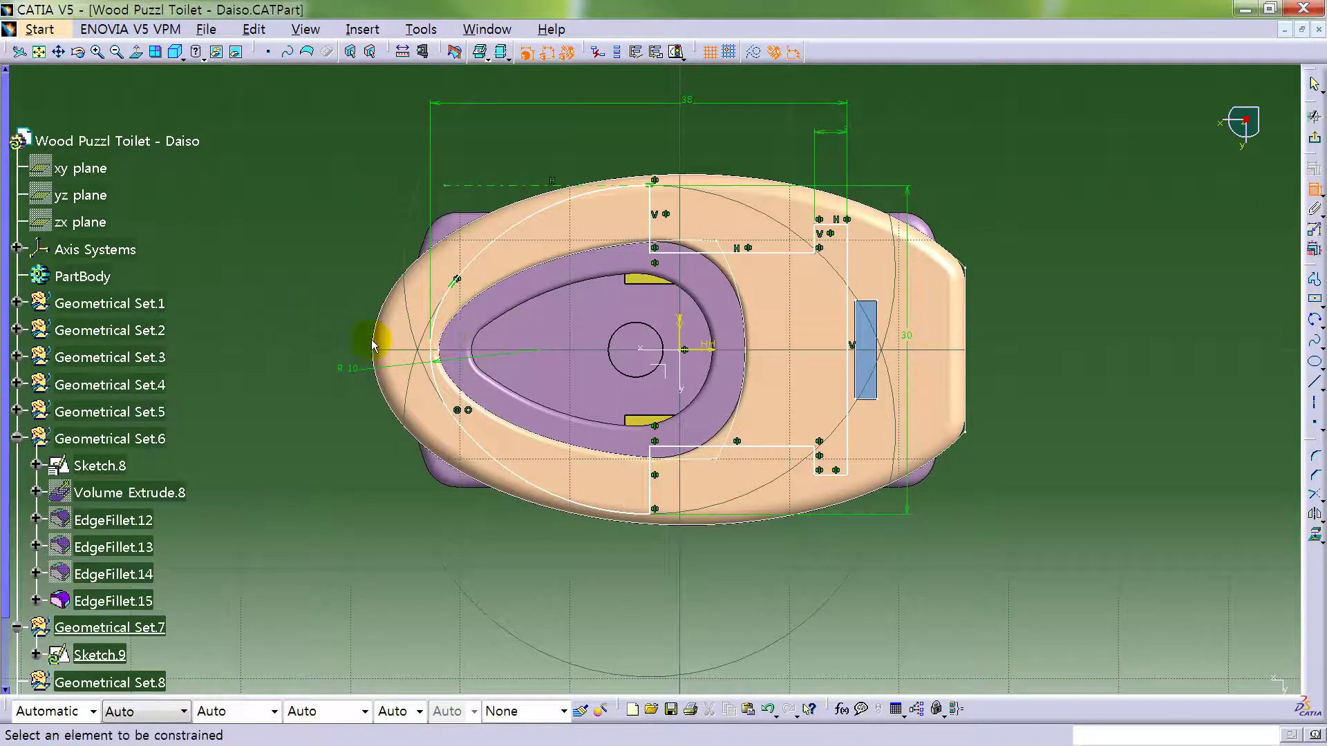
- Set the front arc's distance from the front of the seat board's outline to 2 mm and show the background in low light
click(430, 349)
click(370, 197)
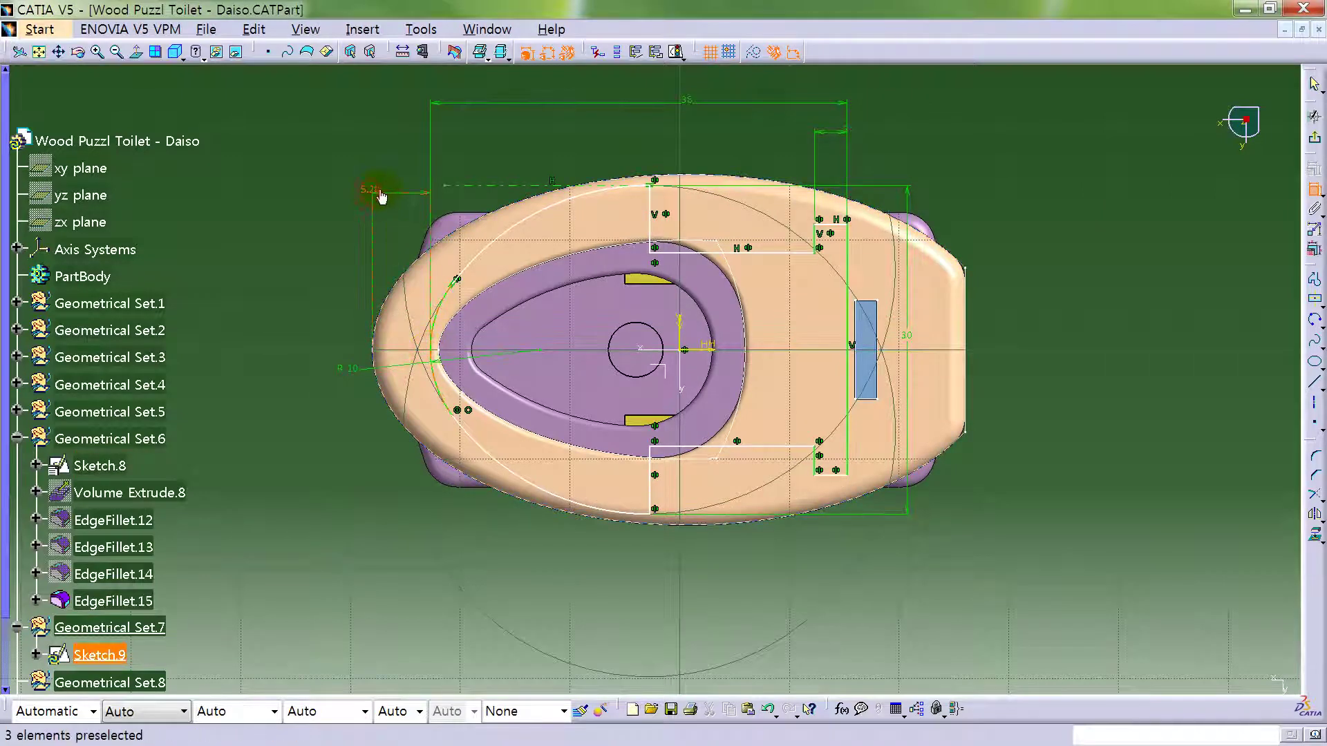
double_click(378, 197)
text(2)
key(Return)
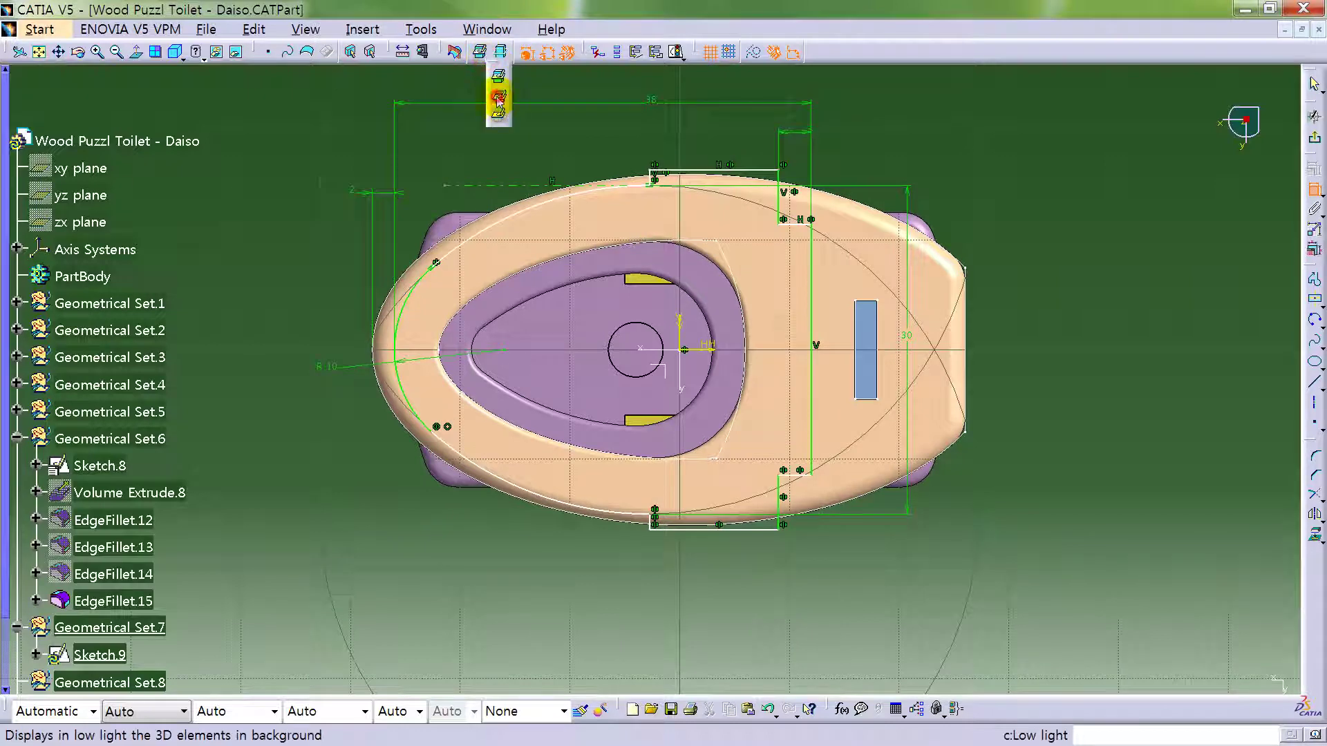
click(498, 94)
- Pull the profile's inner horizontal line toward the centre axis to restore the narrow neck before the rear tab
middle_drag(986, 527, 1068, 405)
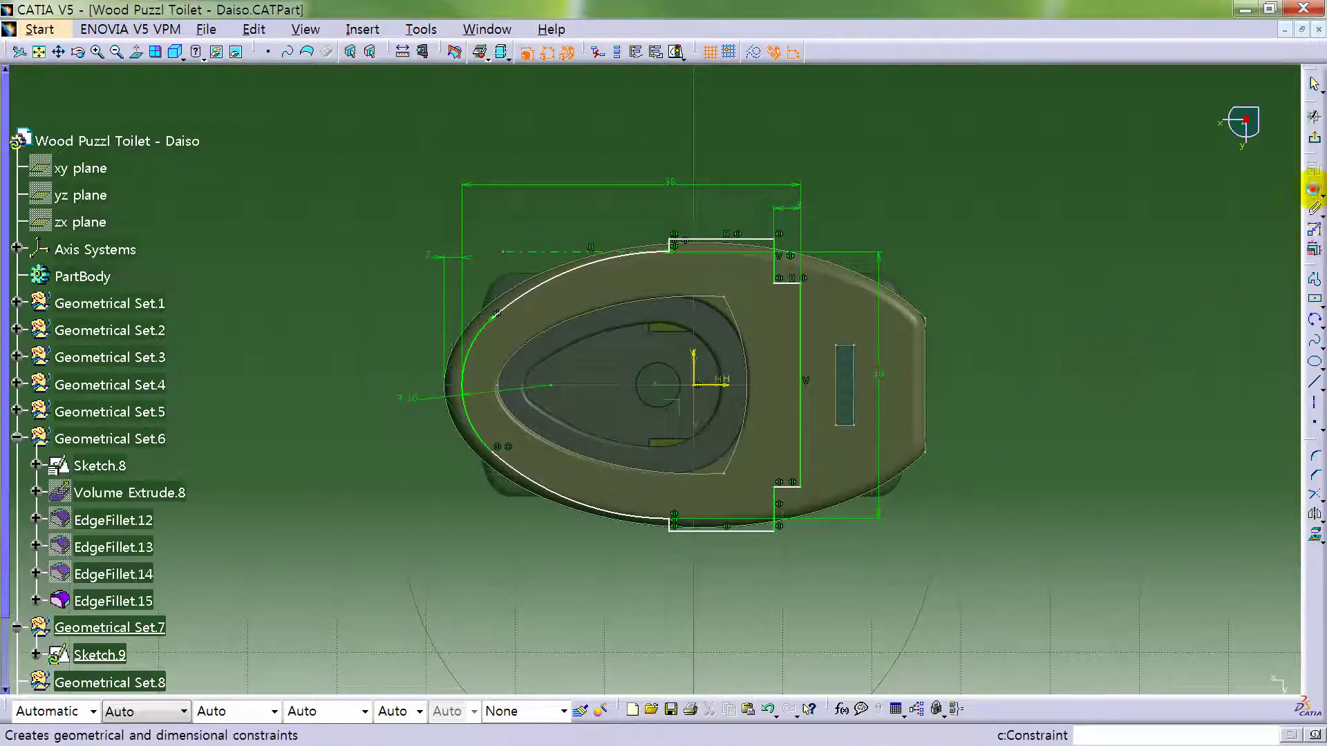
mouse_move(749, 247)
mouse_down()
mouse_move(747, 308)
mouse_move(776, 339)
mouse_up()
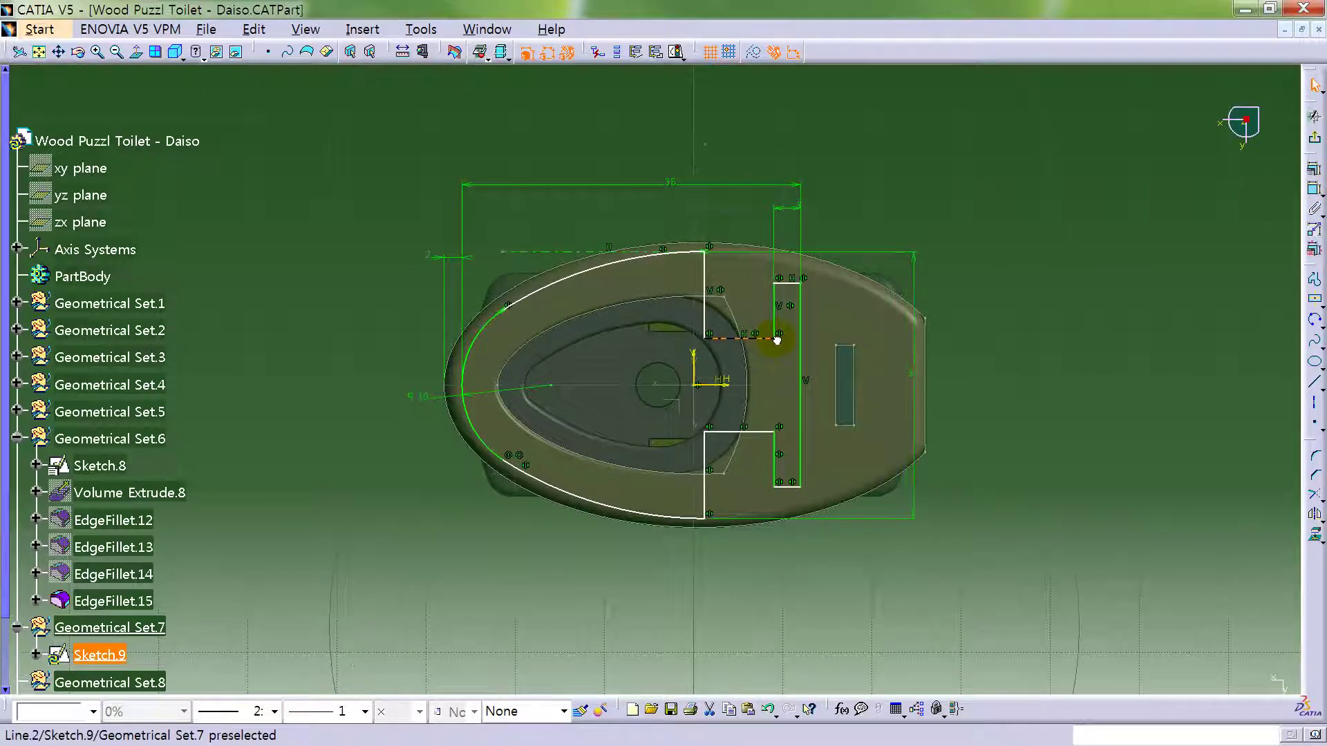
click(1184, 403)
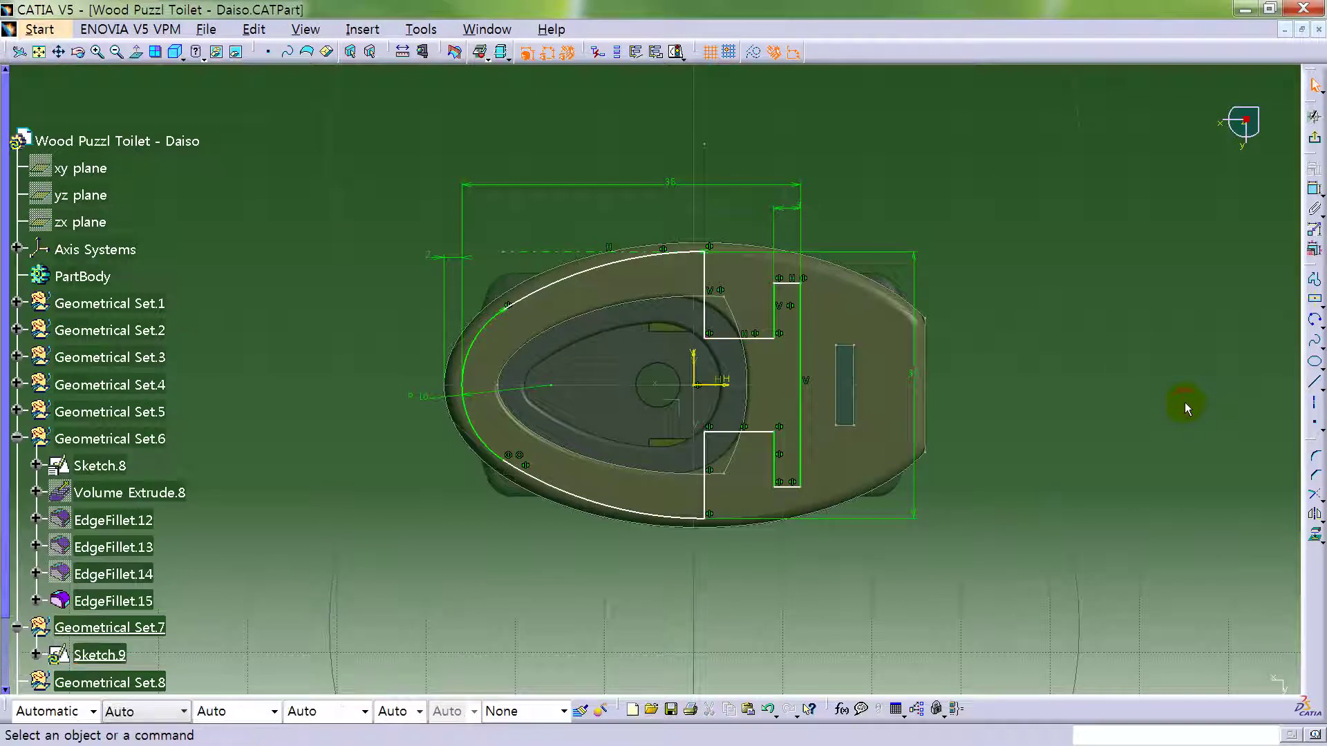
- Dimension the length of the neck's horizontal line to 5 mm
middle_drag(1155, 420, 1113, 454)
click(1314, 188)
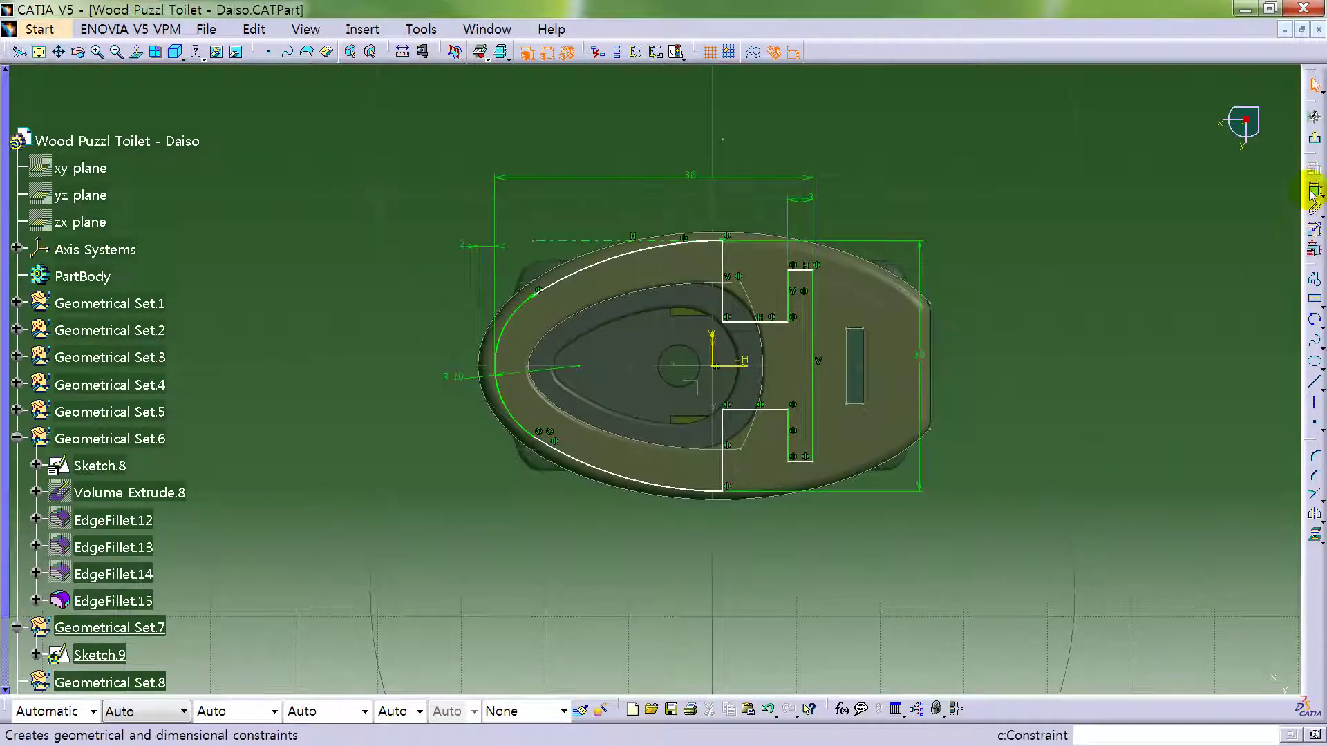
click(776, 325)
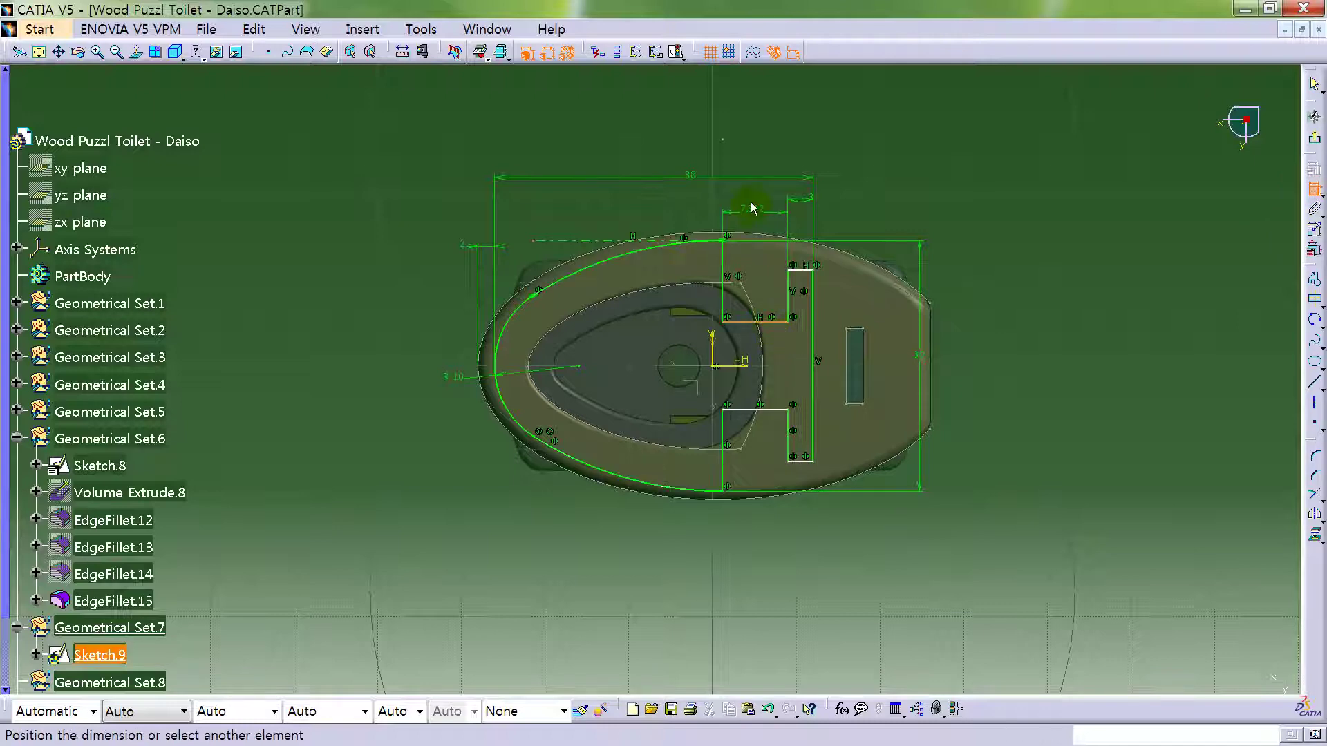
click(750, 204)
double_click(753, 202)
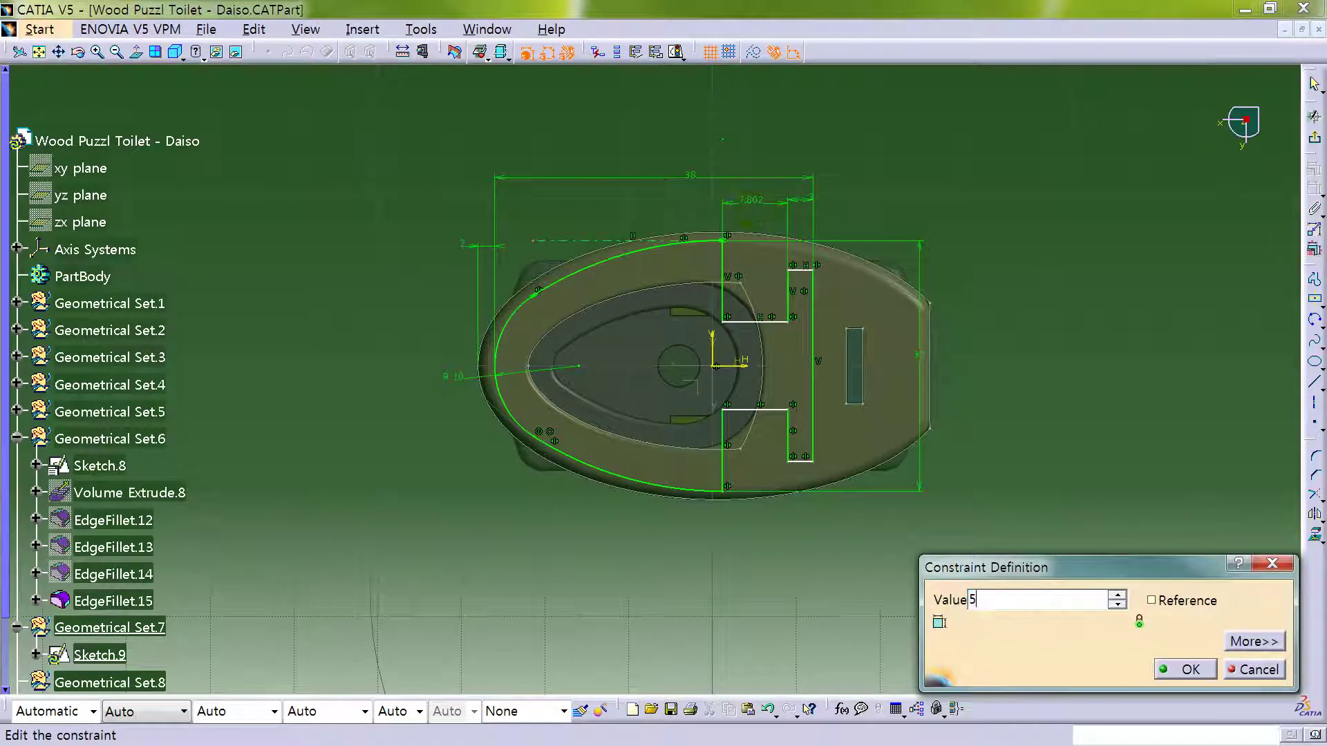
text(5)
key(Return)
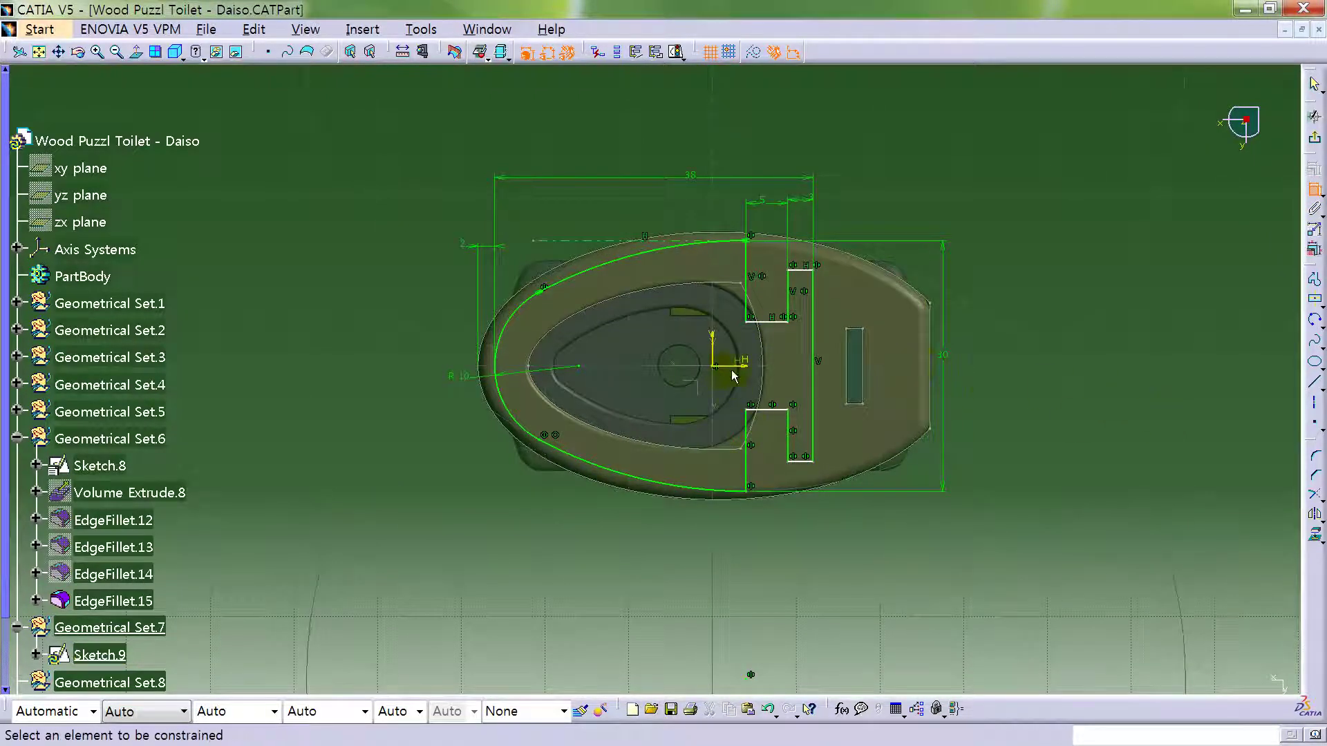
- Dimension the neck's width between its two horizontal lines to 9 mm
click(767, 332)
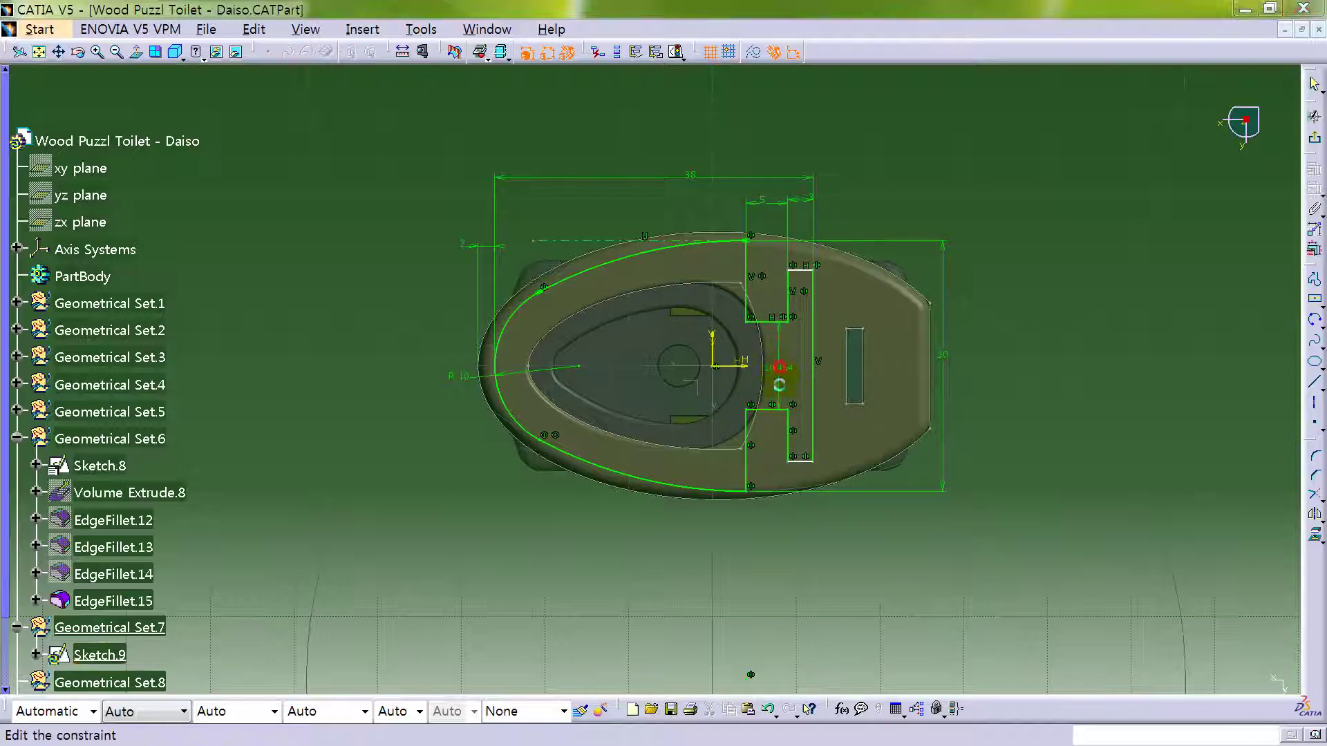
double_click(779, 367)
text(9)
key(Return)
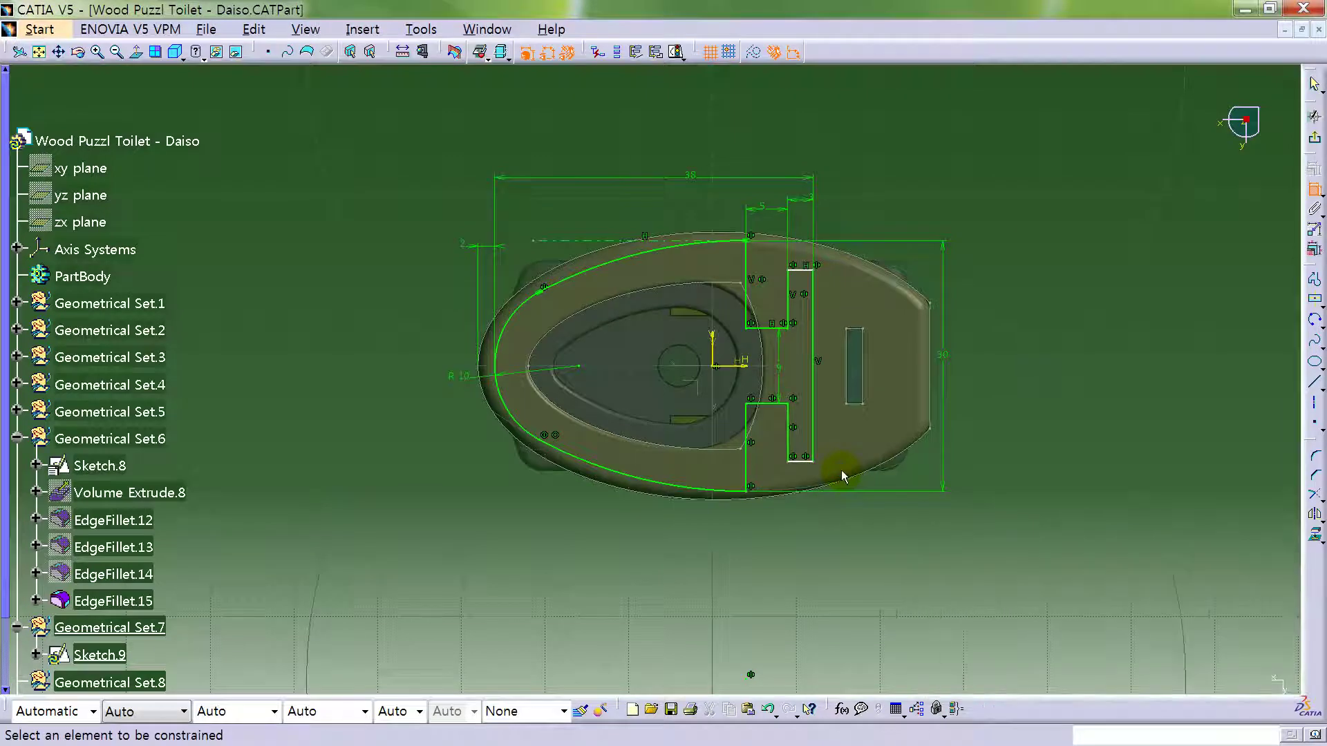
- Dimension the length of the rear vertical line to 20 mm
click(813, 381)
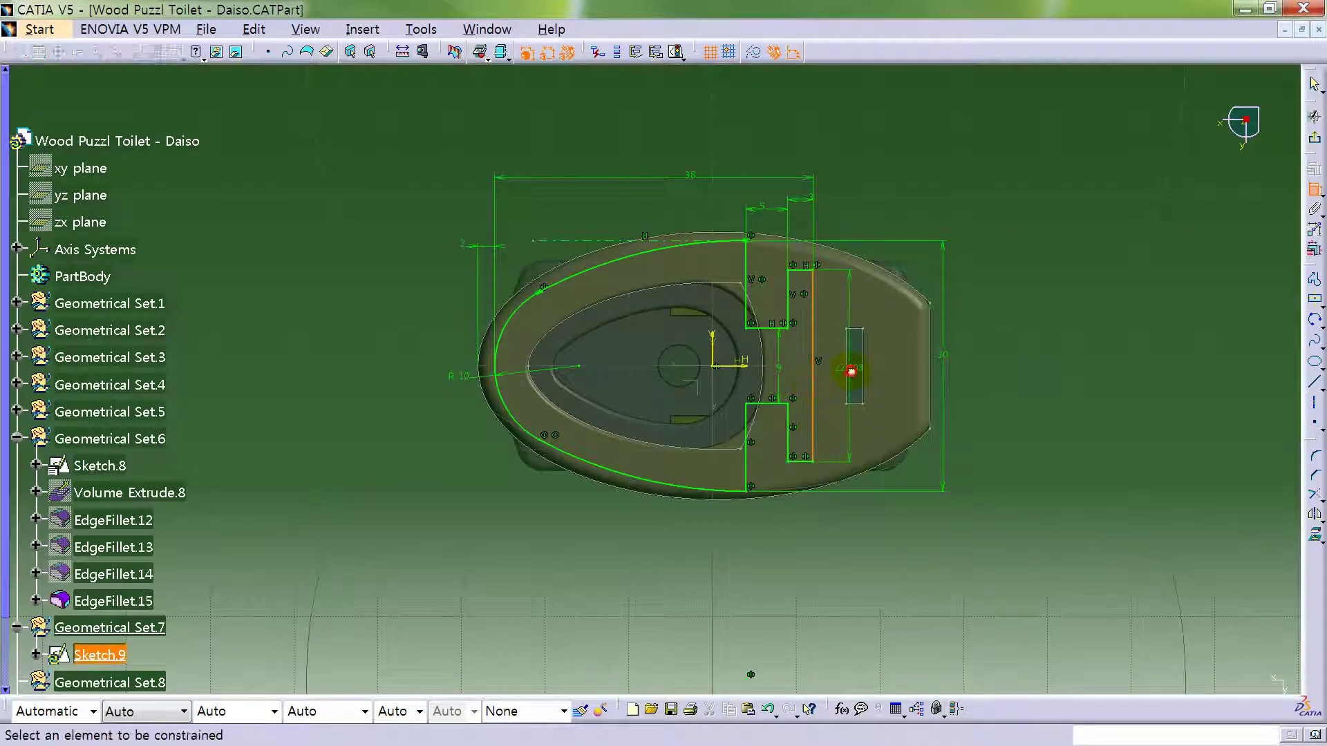
click(850, 371)
double_click(848, 367)
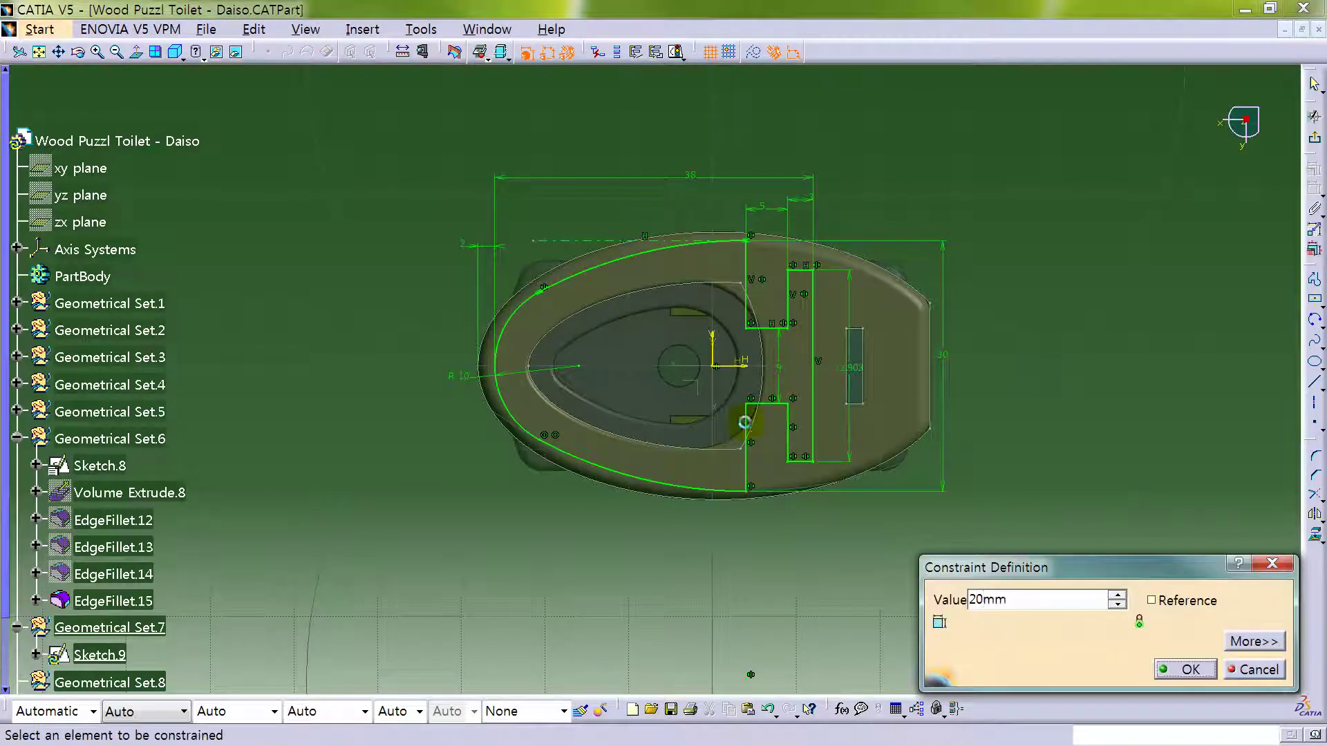
key(Return)
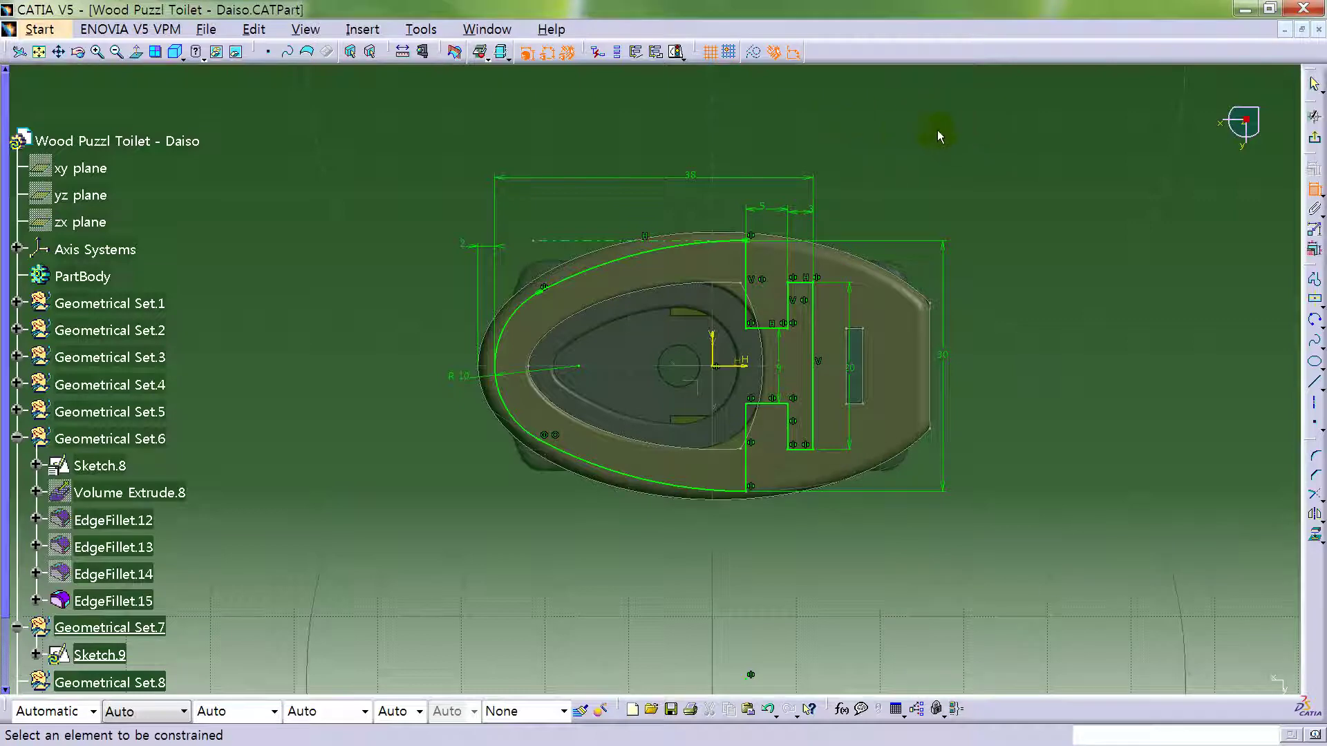
click(937, 184)
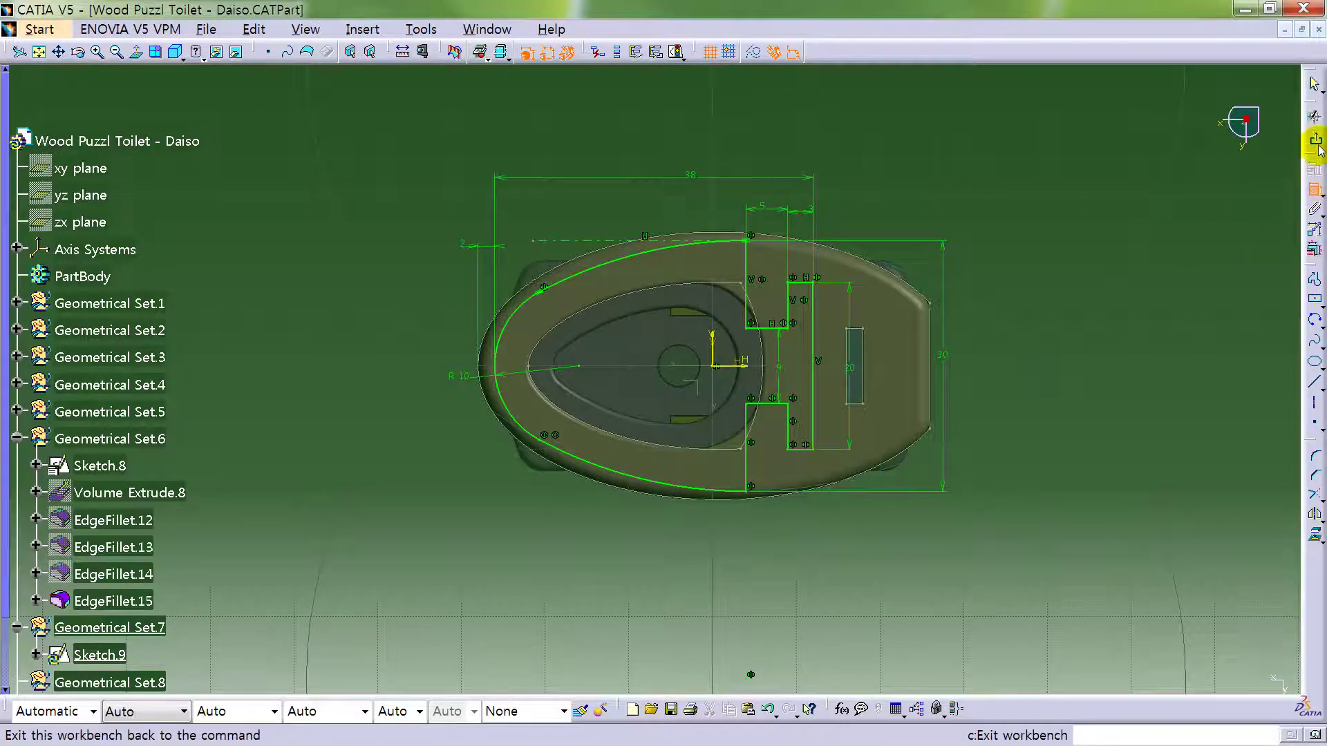
- Finish the lid profile sketch and hide Sketch.8 of the seat board
click(1314, 117)
click(995, 223)
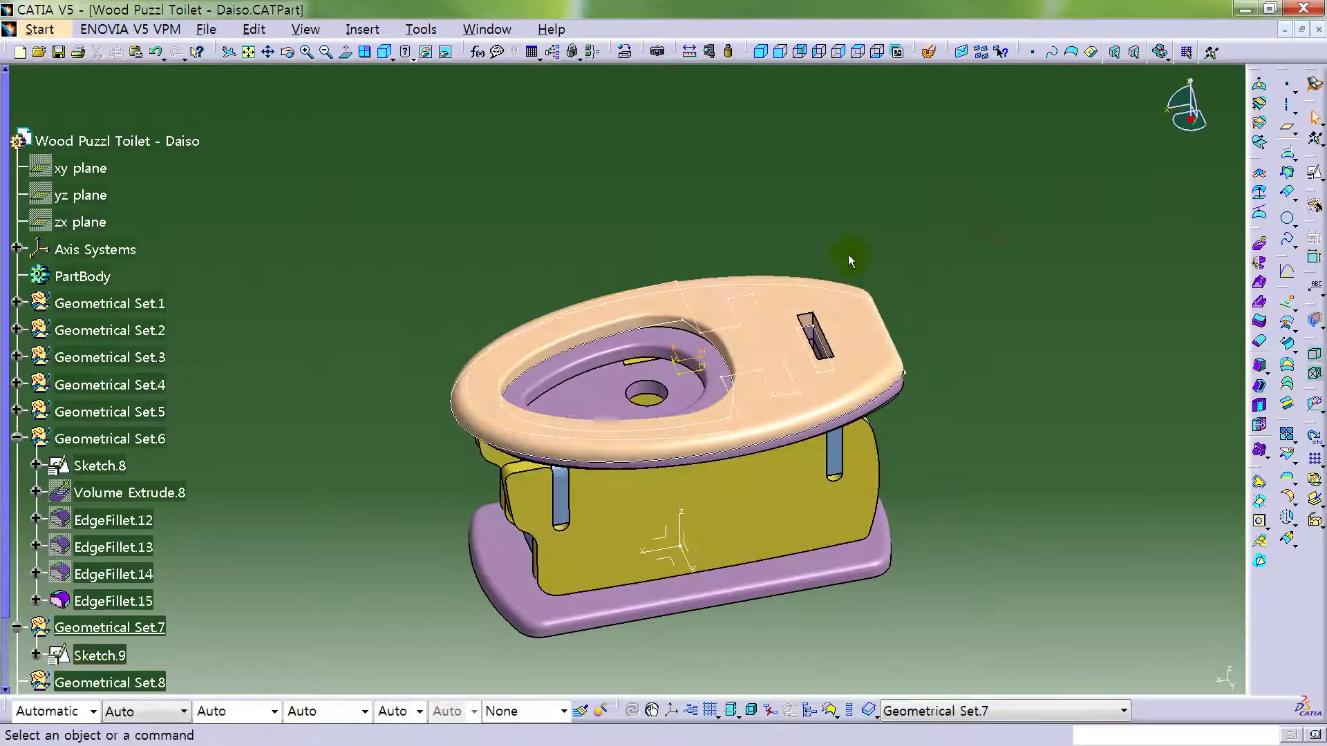
right_click(847, 296)
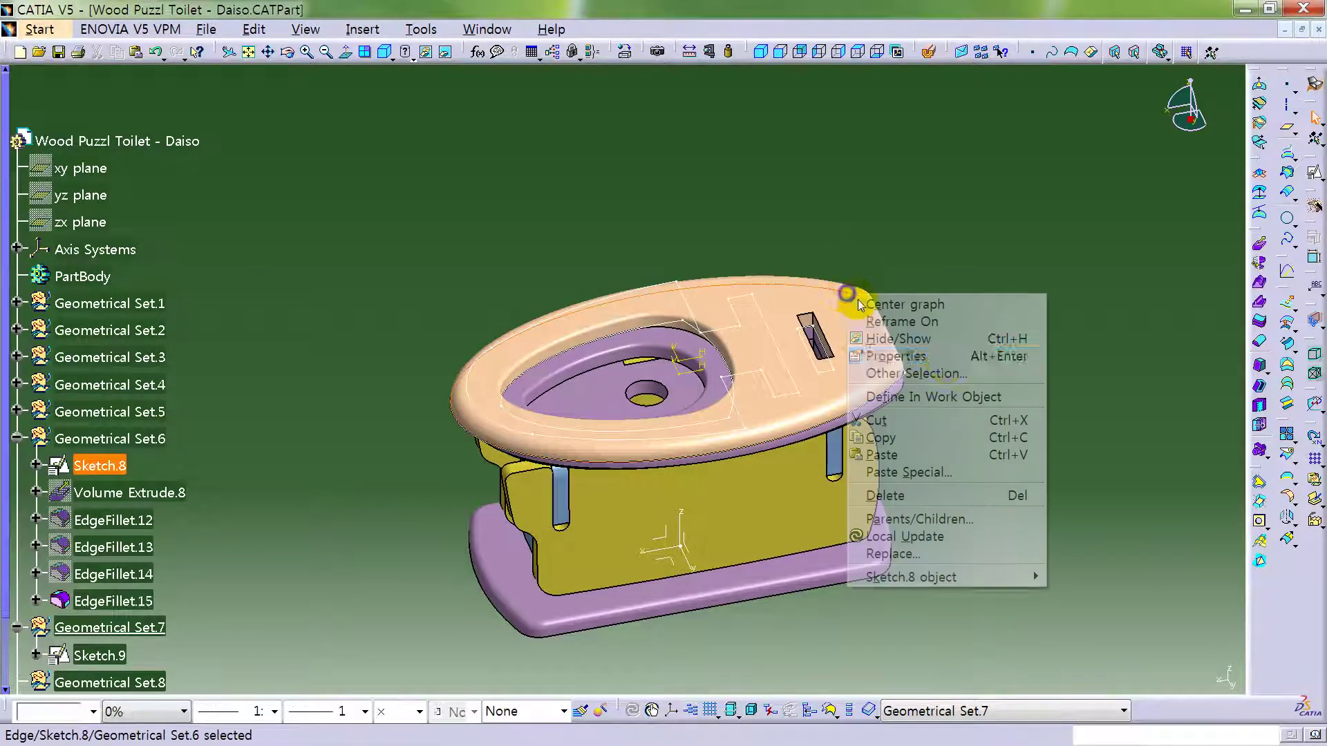
click(940, 338)
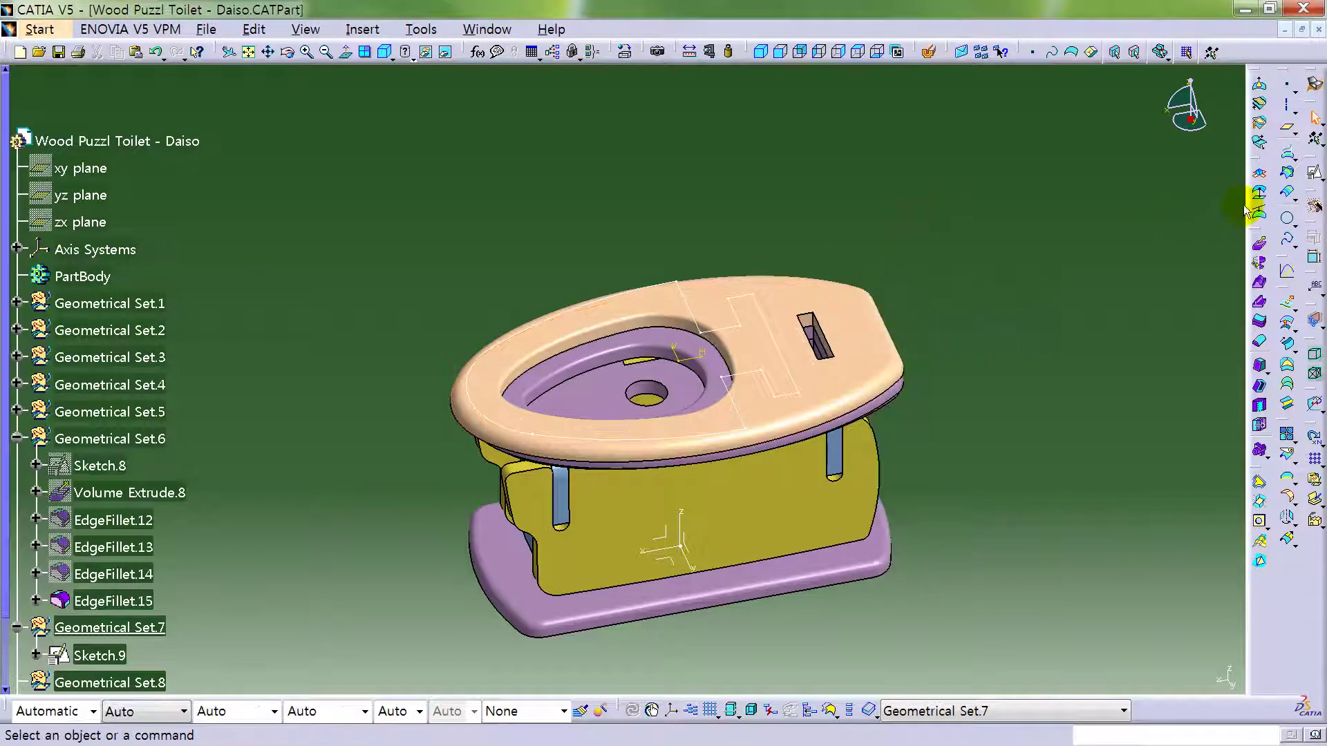
- Extrude Sketch.9 as a 2 mm thick volume for the lid and hide its profile sketch
click(1262, 255)
click(746, 369)
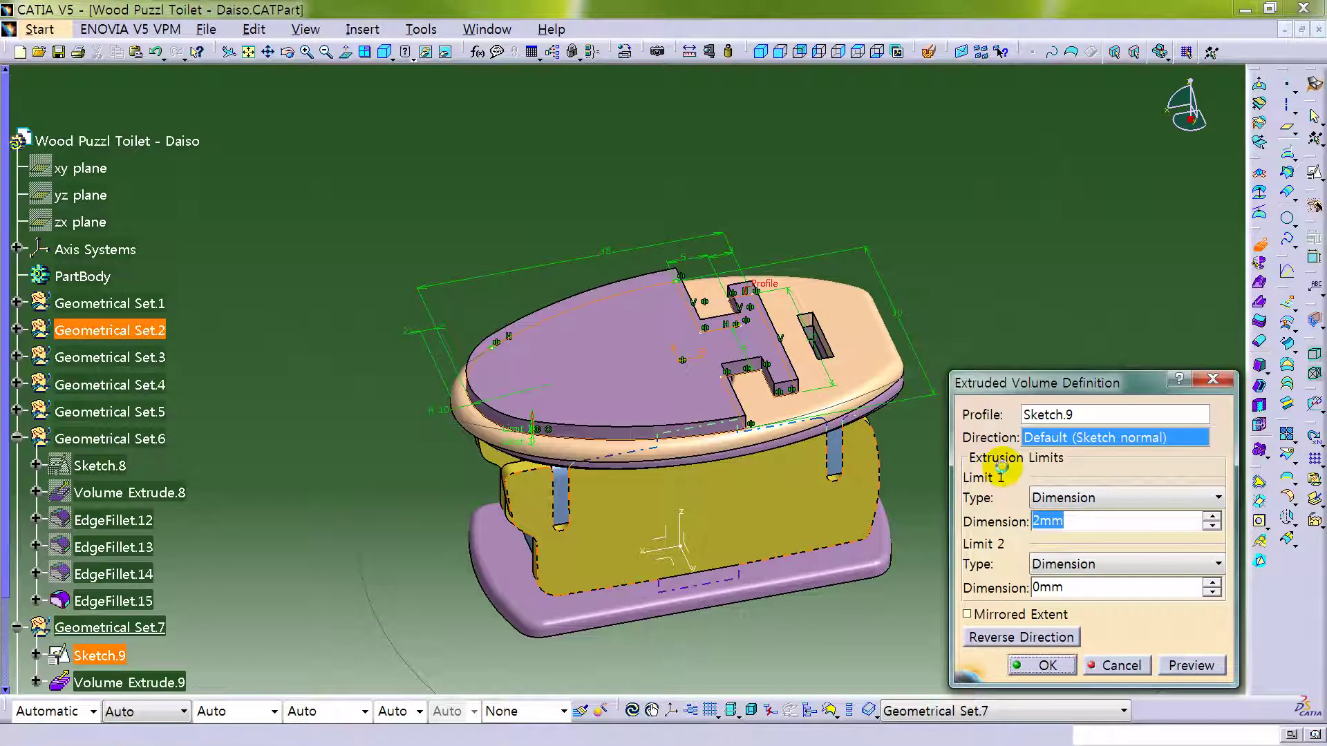
key(Return)
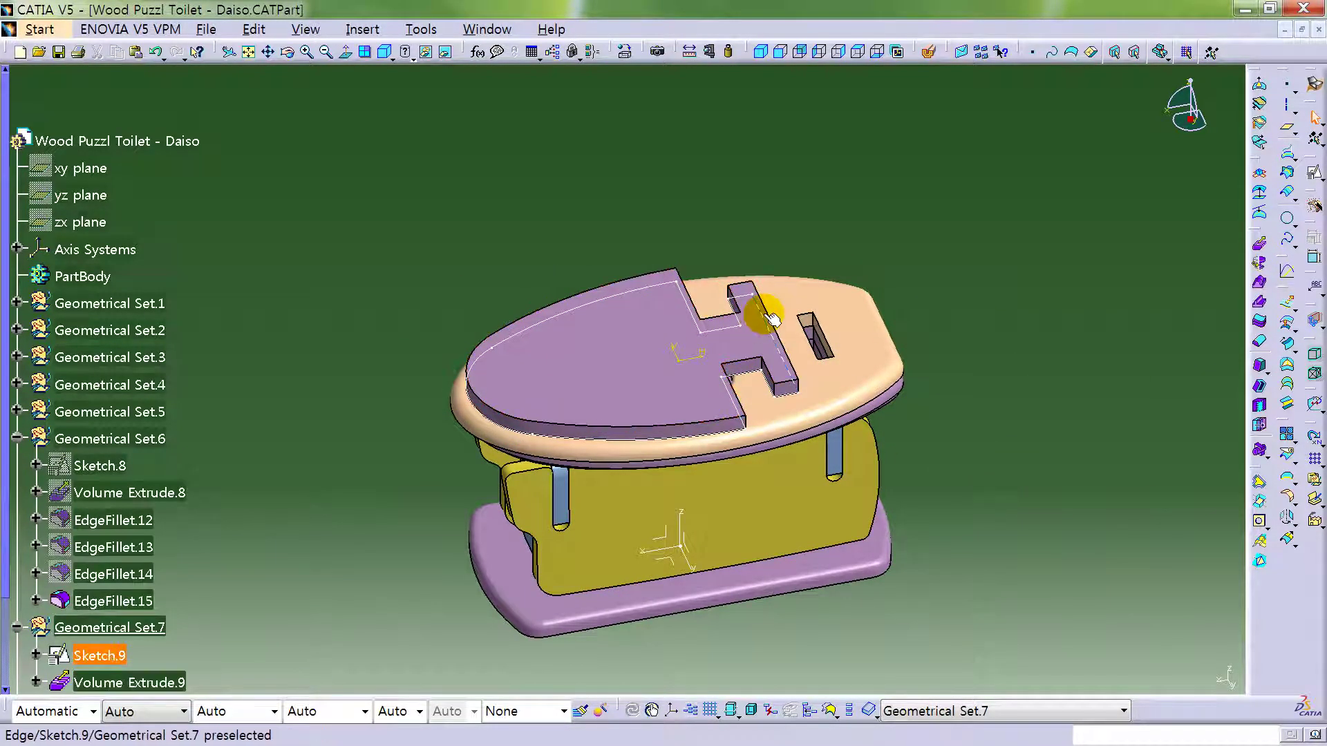
right_click(764, 312)
click(804, 360)
- Fillet the two vertical rear corner edges of the lid's main body with a 1 mm radius
mouse_move(806, 418)
middle_down()
mouse_move(690, 450)
mouse_move(776, 394)
mouse_move(892, 356)
middle_up()
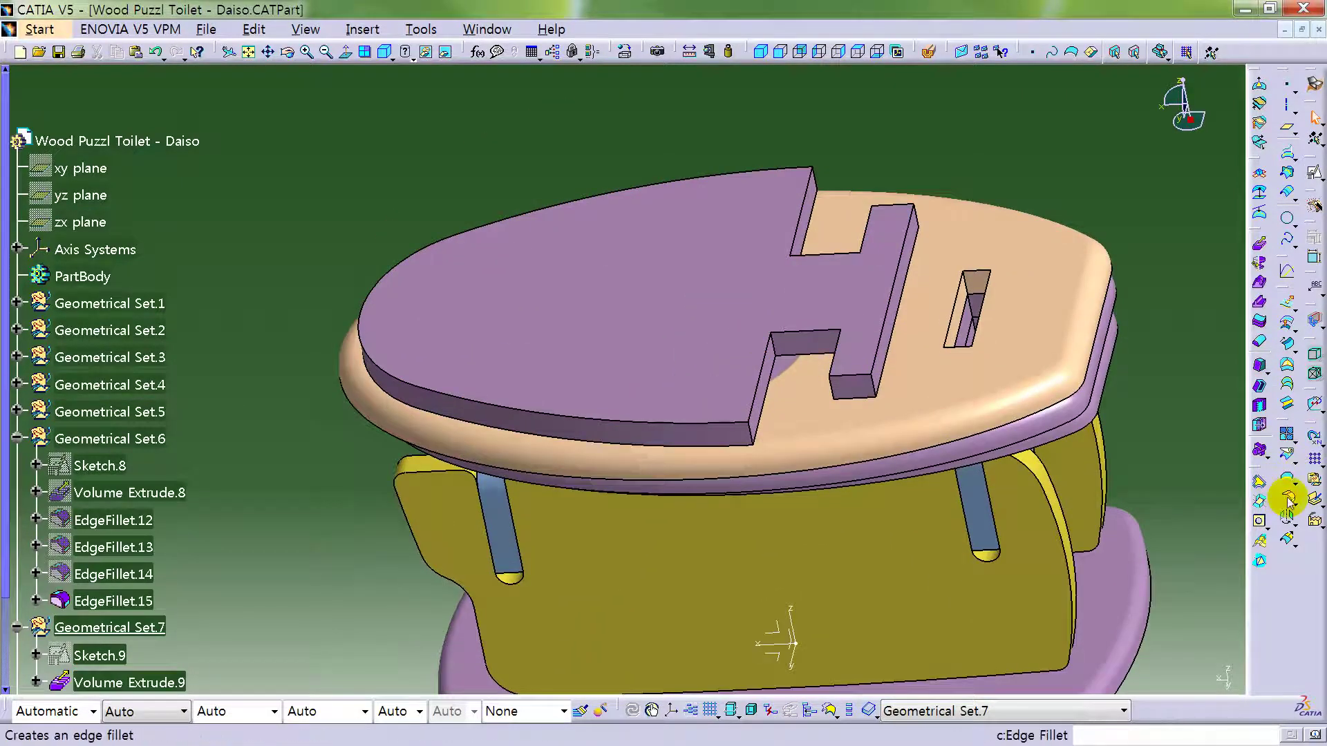
click(757, 171)
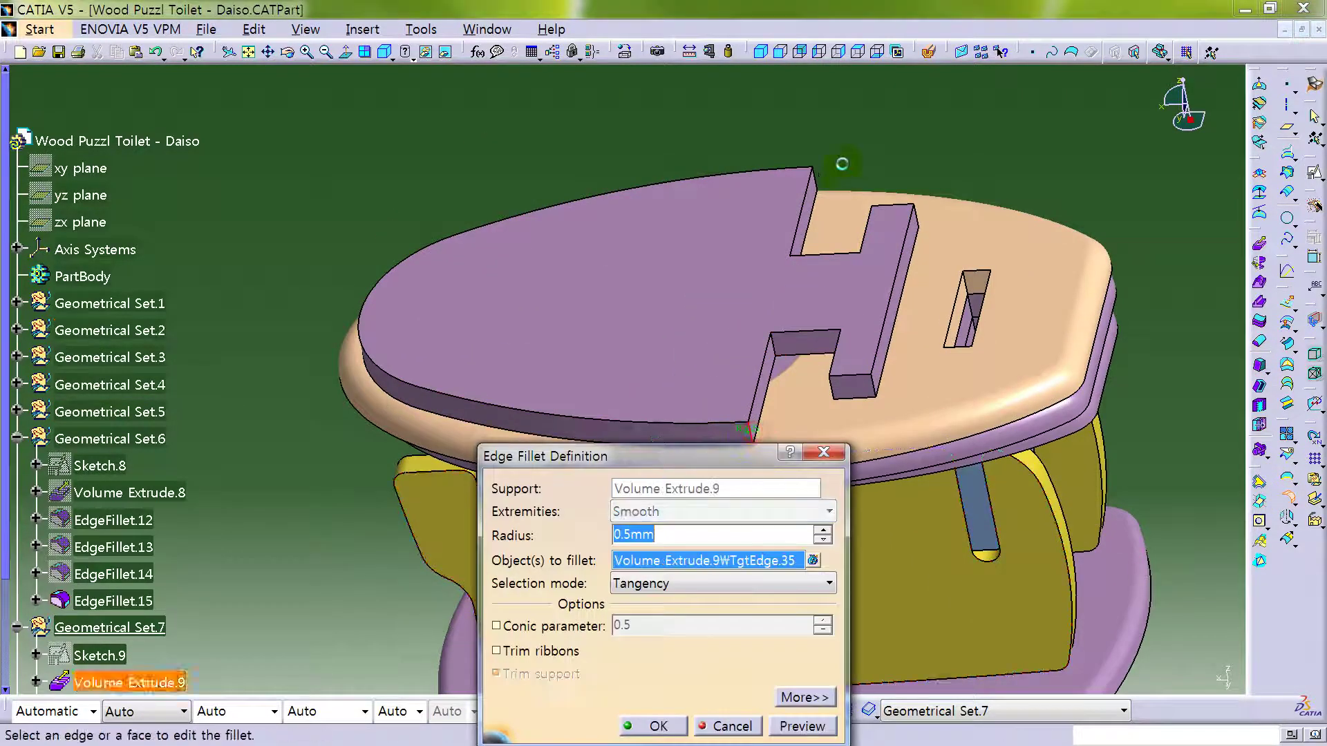
click(822, 181)
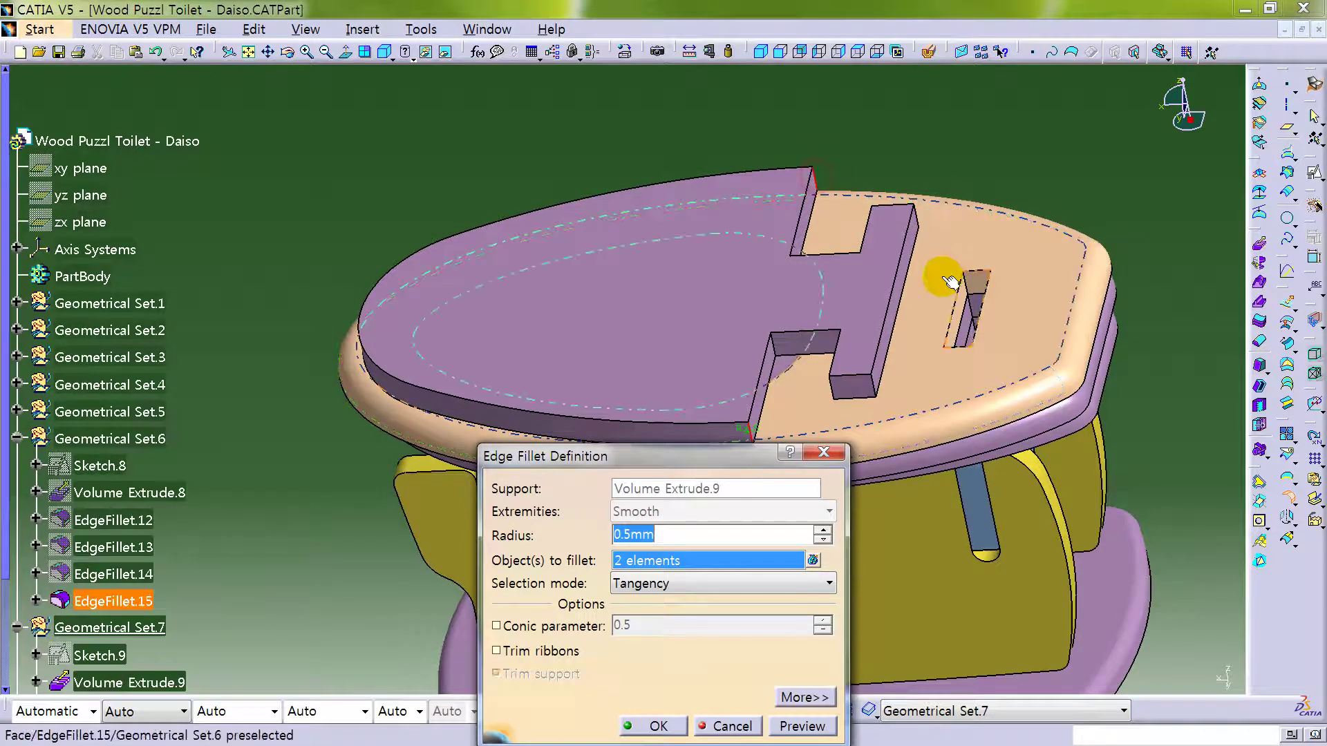
key(Return)
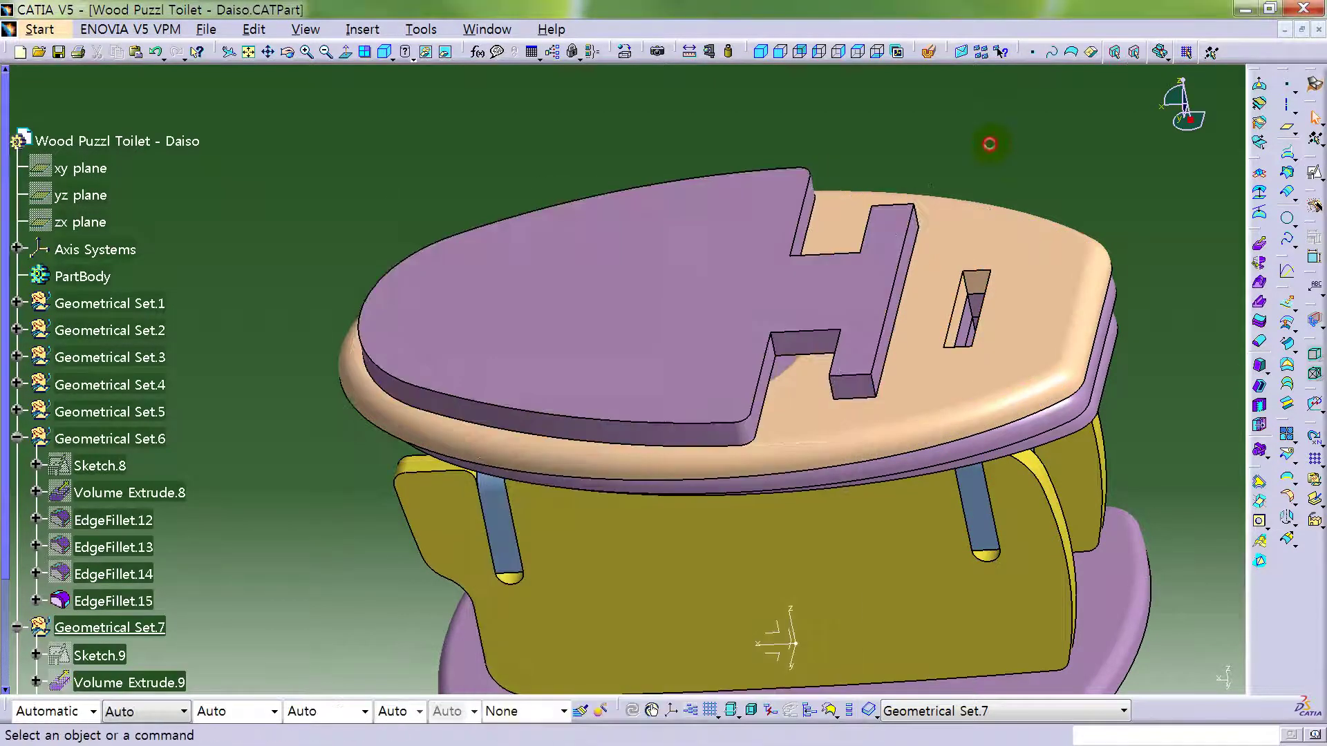
- Fillet the four vertical corner edges of the lid's rear tab with a 1.5 mm radius
click(1287, 492)
middle_drag(853, 242, 880, 440)
click(760, 333)
click(800, 332)
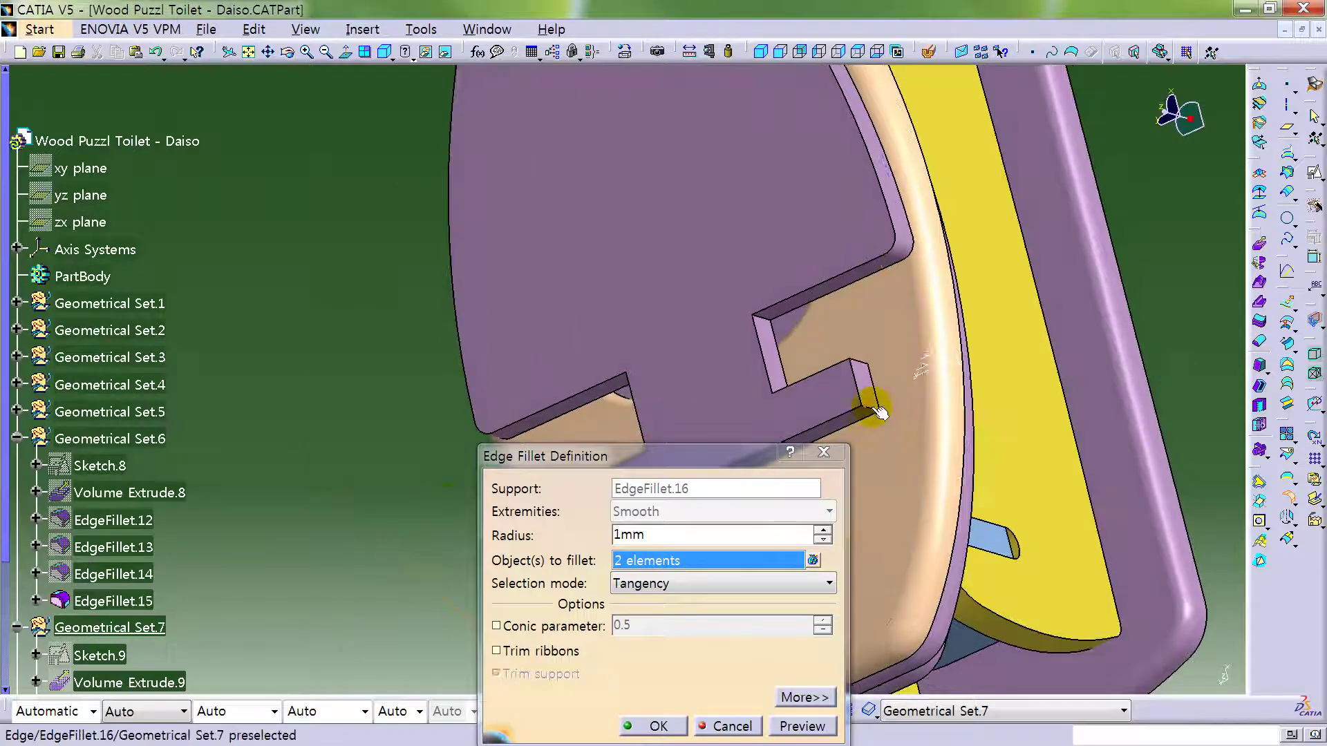
click(874, 409)
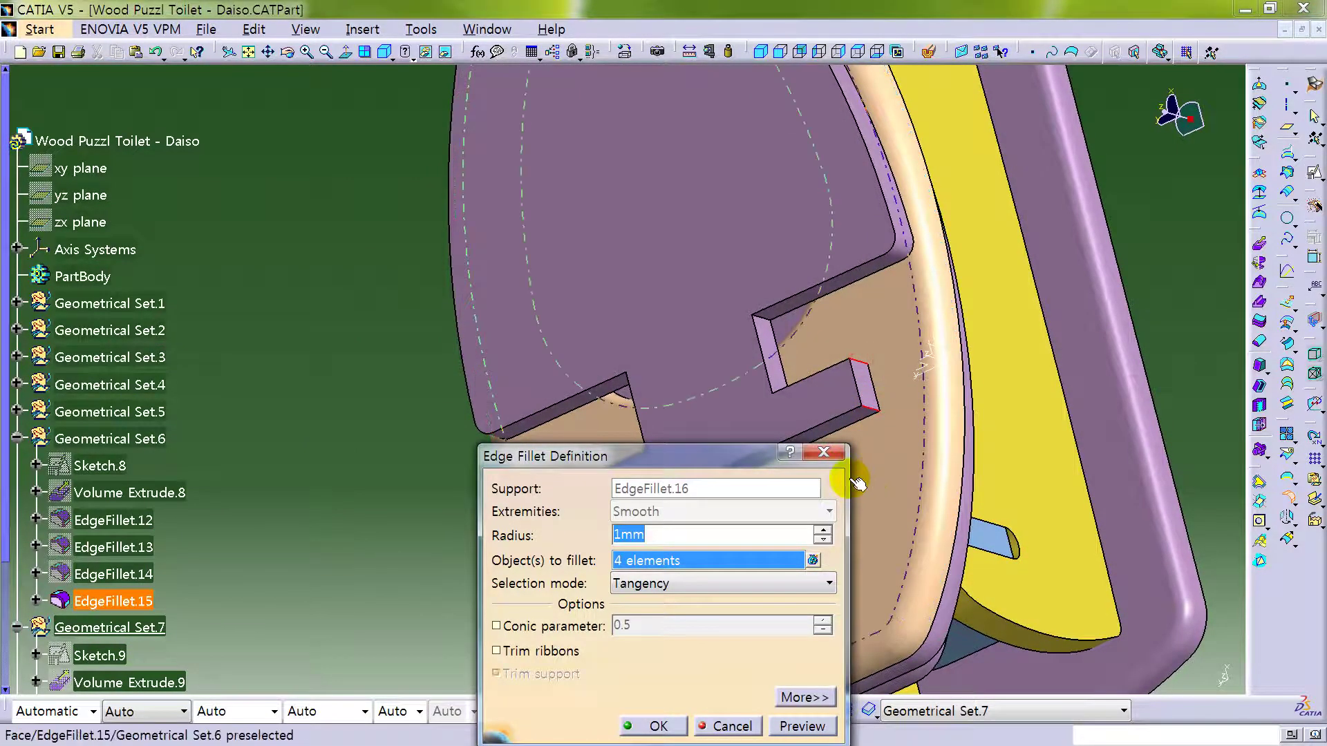
key(Return)
middle_drag(593, 539, 1087, 252)
click(1051, 207)
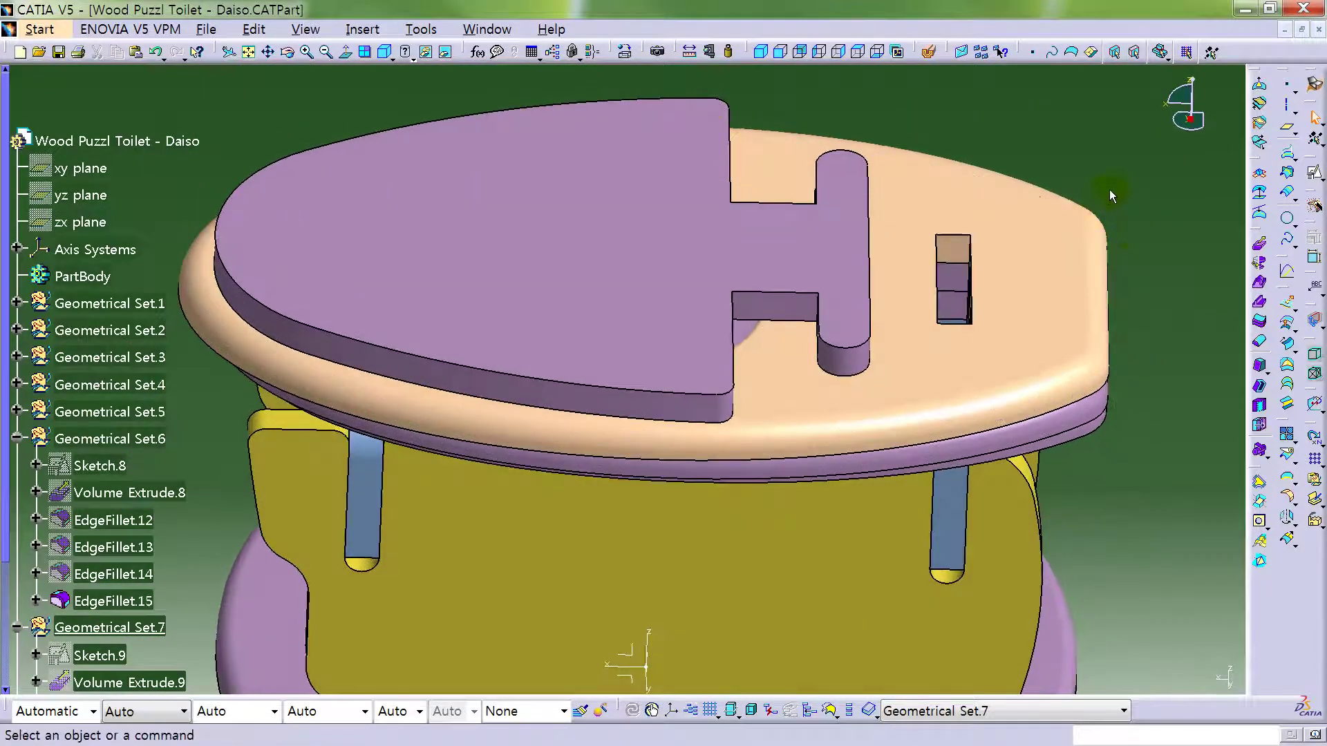
- Fillet the top outer edge around the lid's main body with a 1.5 mm radius
mouse_move(903, 432)
middle_down()
mouse_move(853, 415)
mouse_move(898, 418)
middle_up()
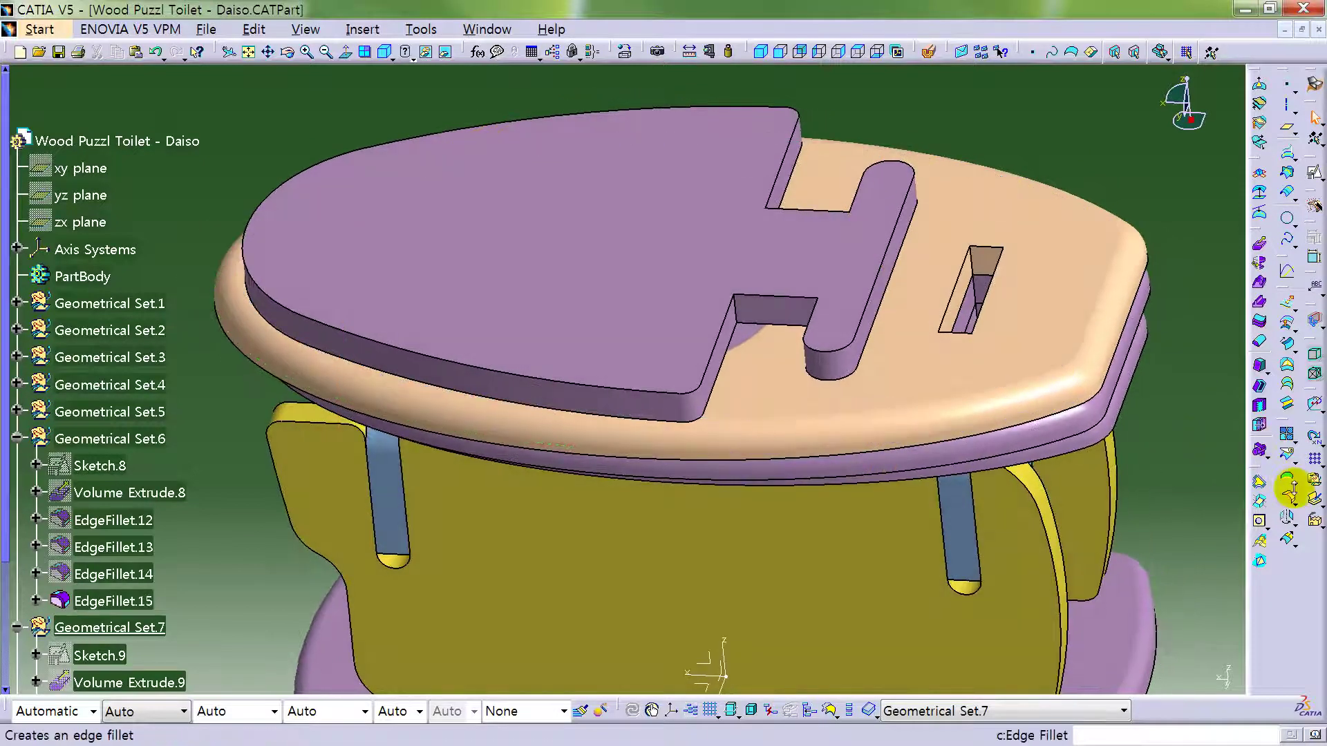
click(1289, 498)
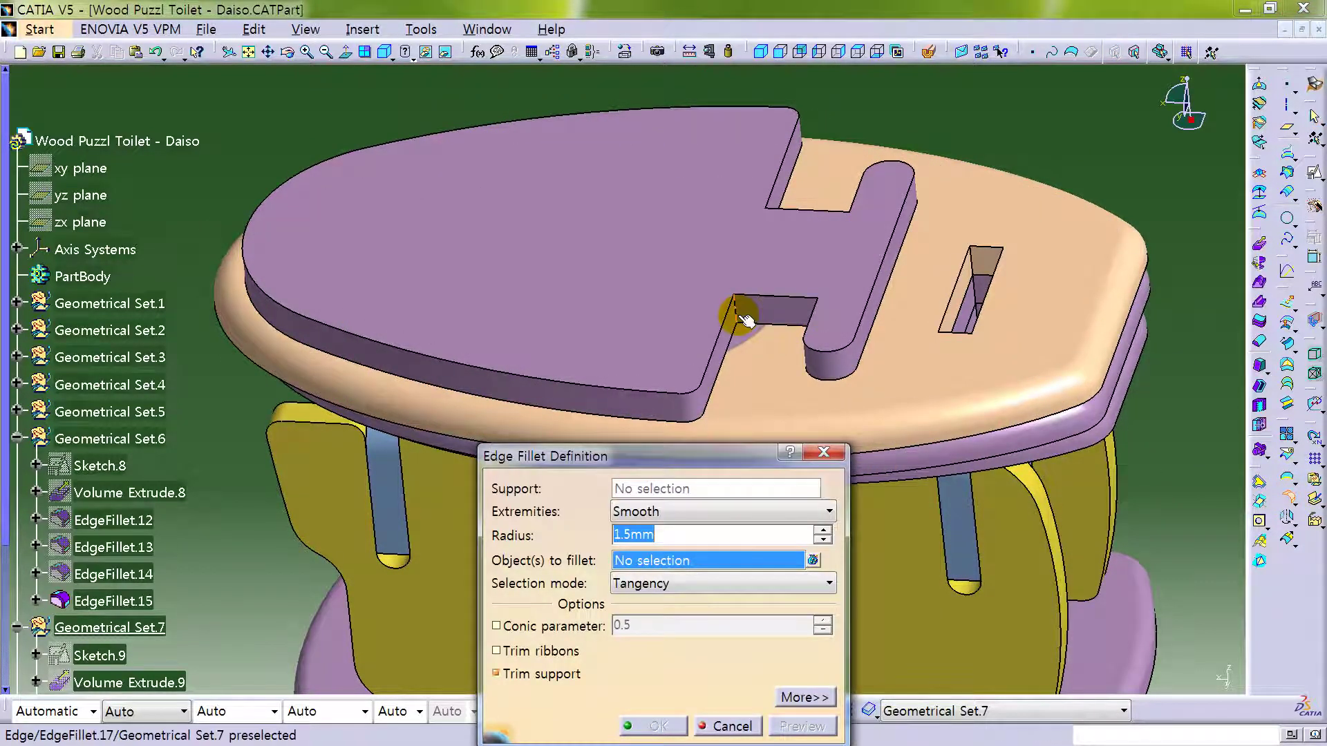
click(722, 342)
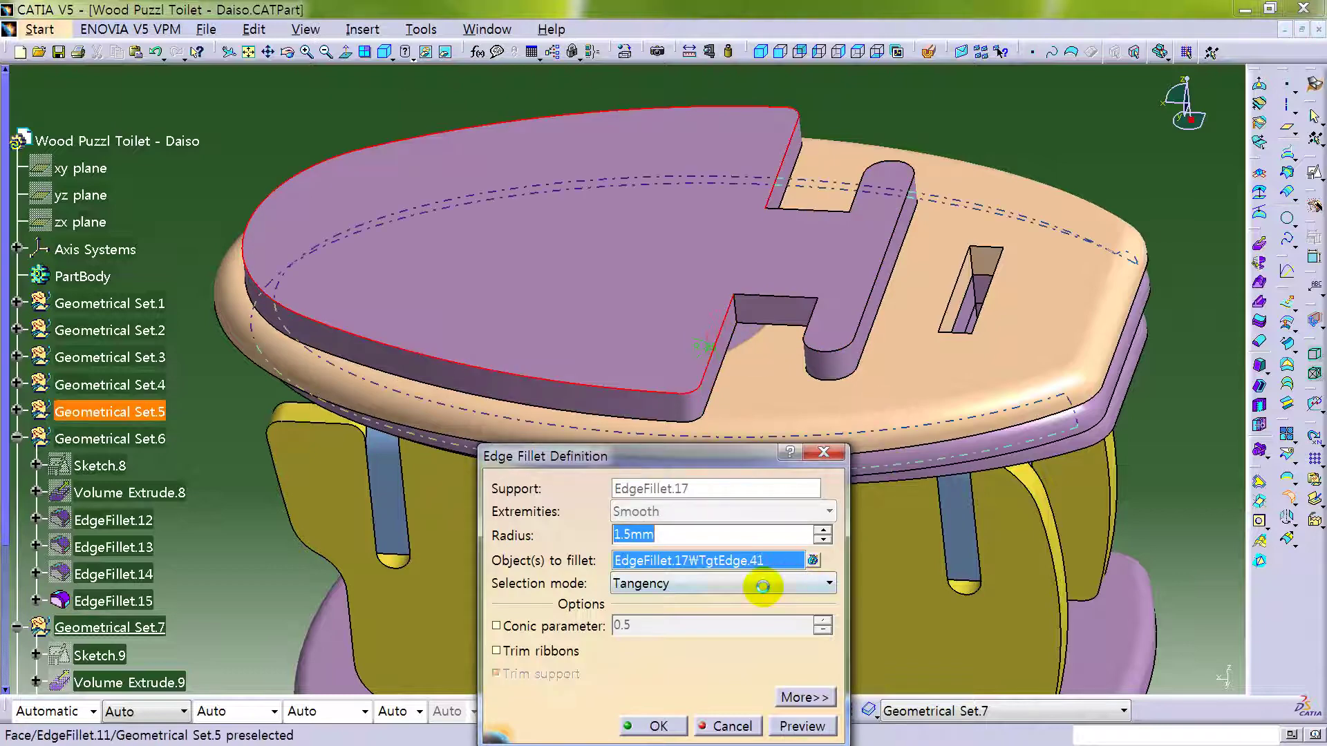
key(Return)
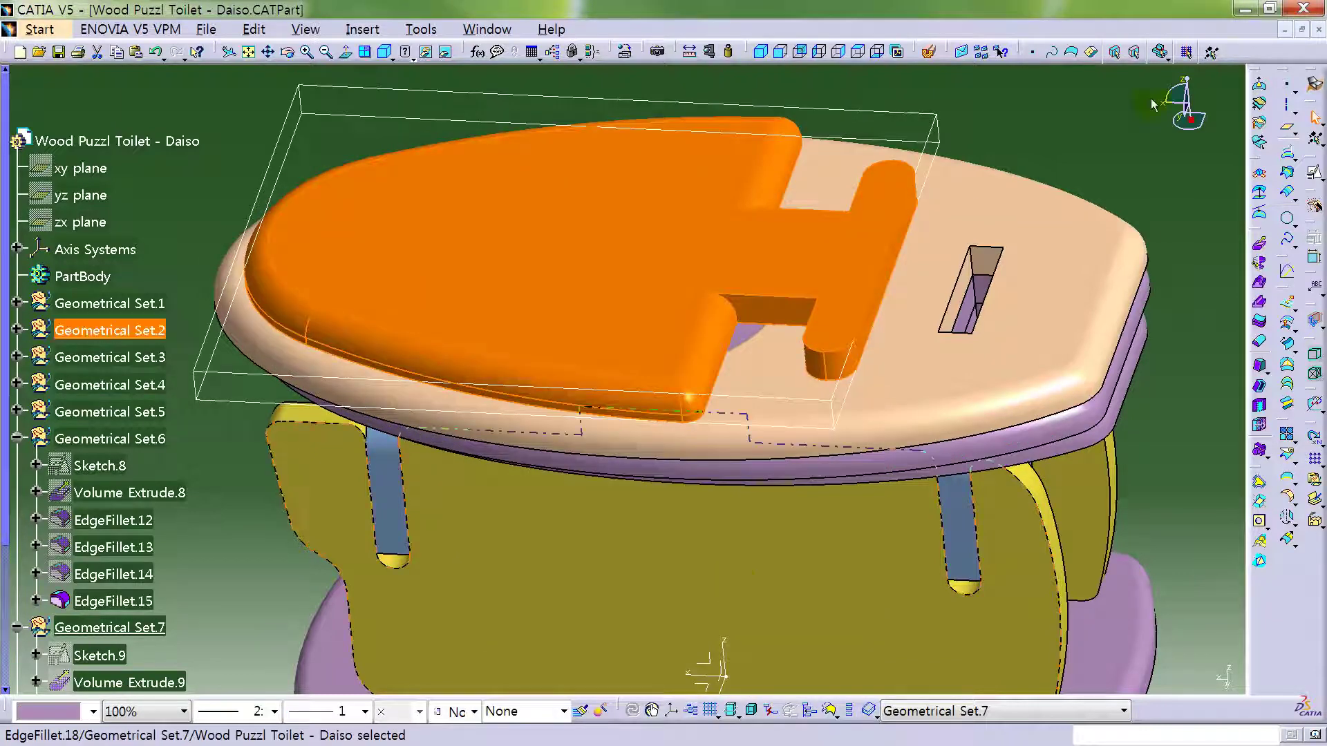
click(1055, 148)
- Fillet the top edges of the rear tab and both sides of the neck with a 1 mm radius
middle_drag(859, 163, 892, 278)
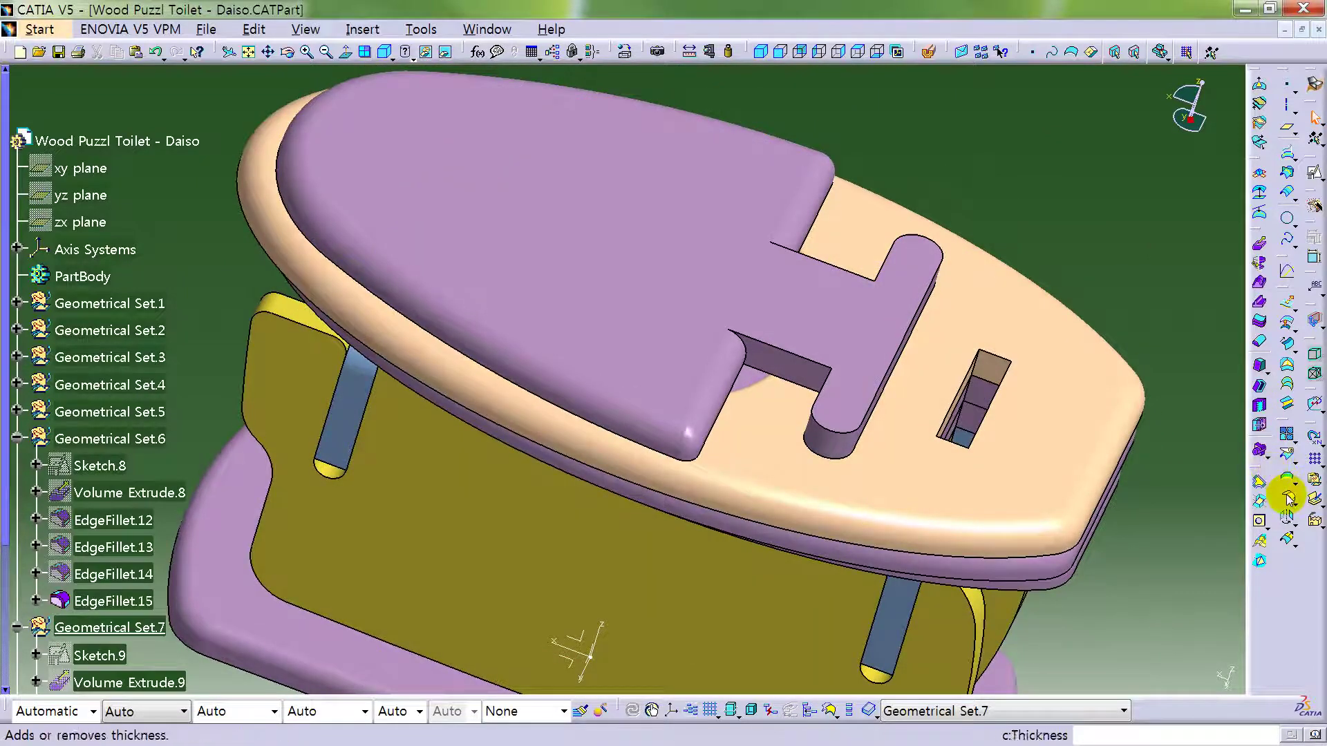
ctrl+middle_drag(599, 343, 967, 387)
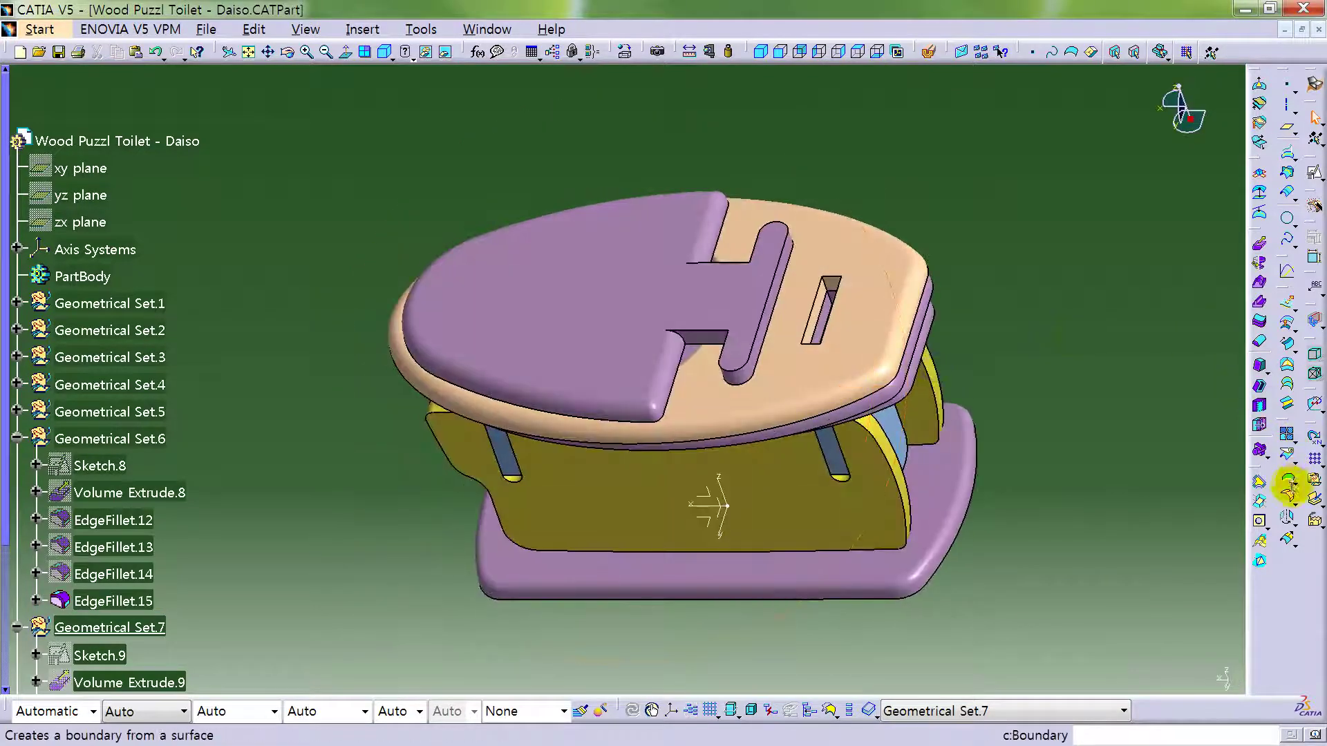
click(1288, 483)
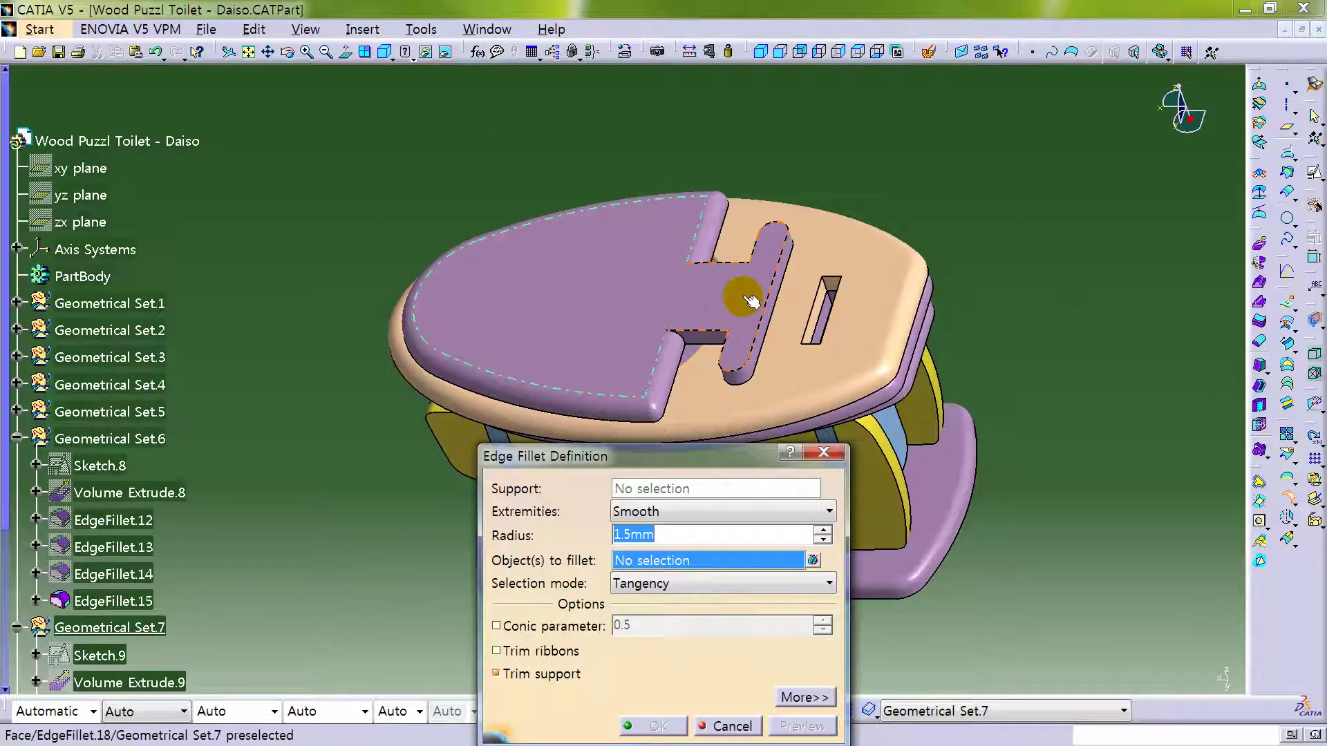
click(760, 259)
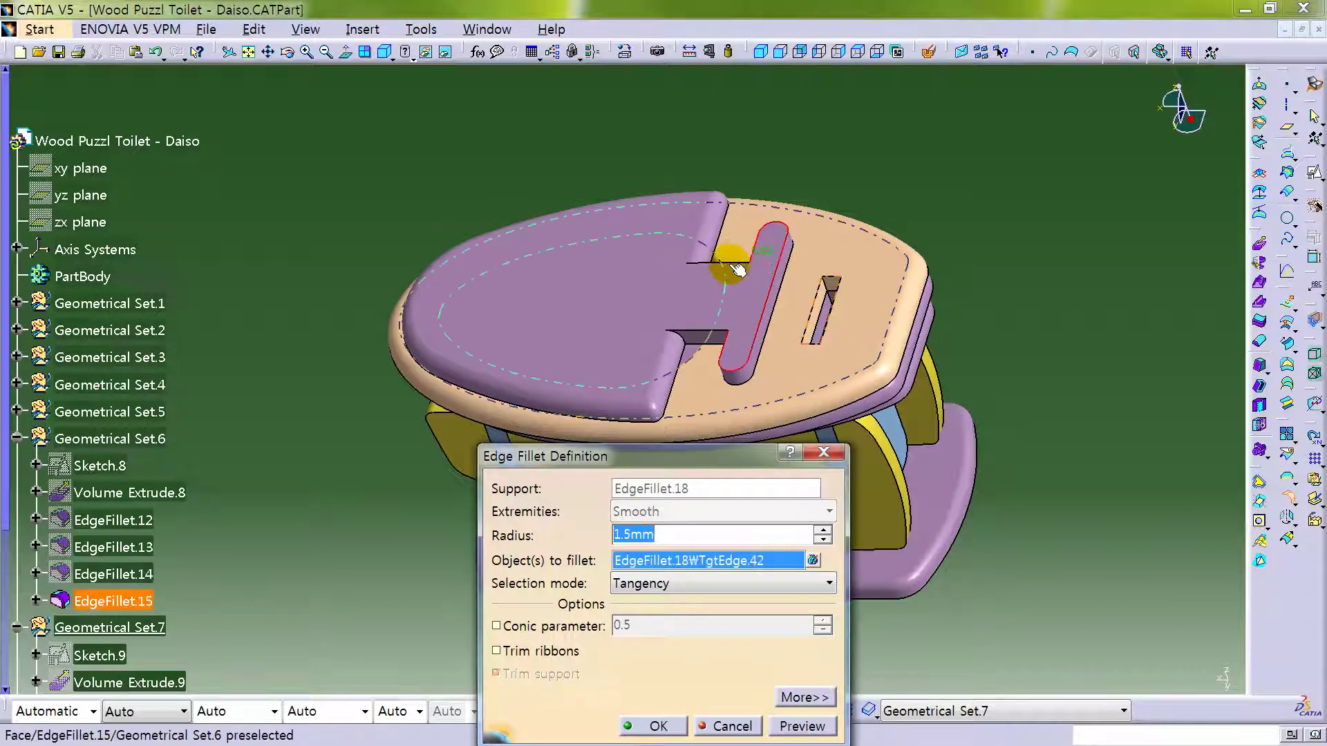
click(741, 268)
click(715, 334)
key(Return)
click(832, 433)
click(863, 429)
click(846, 433)
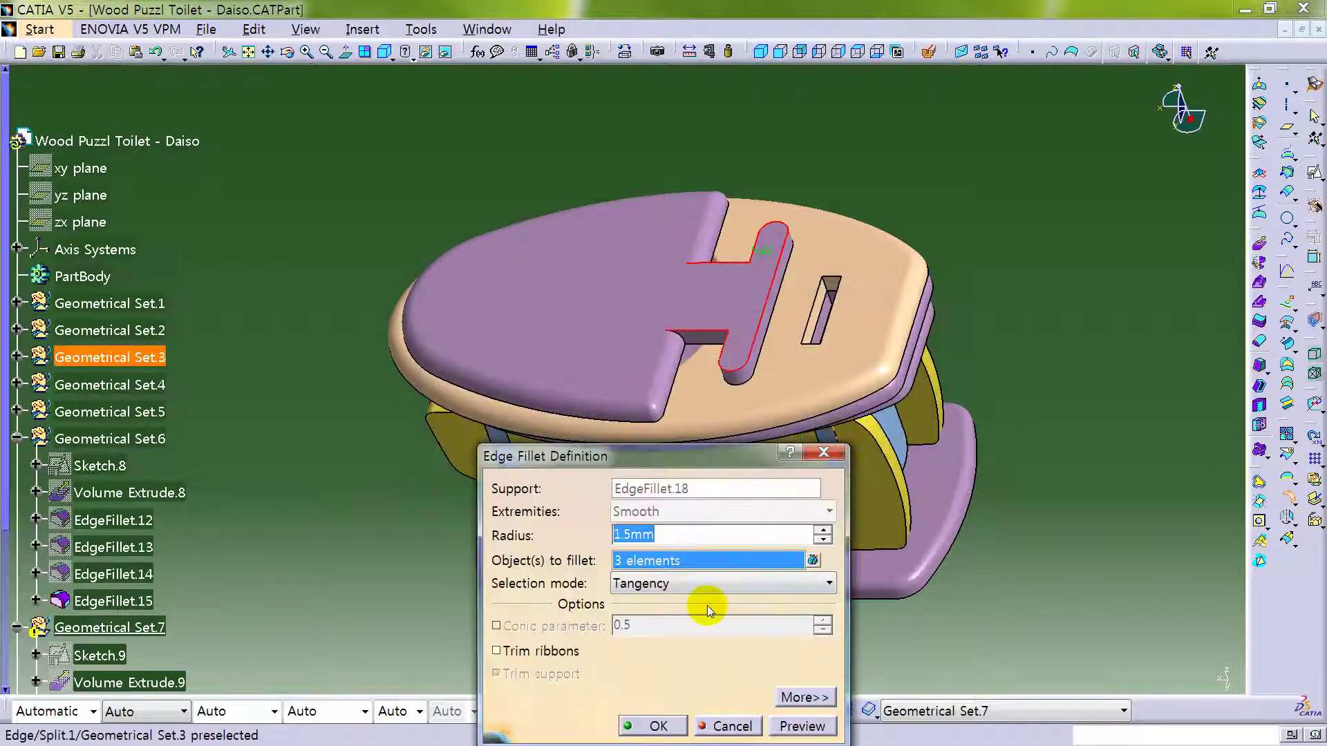
key(Return)
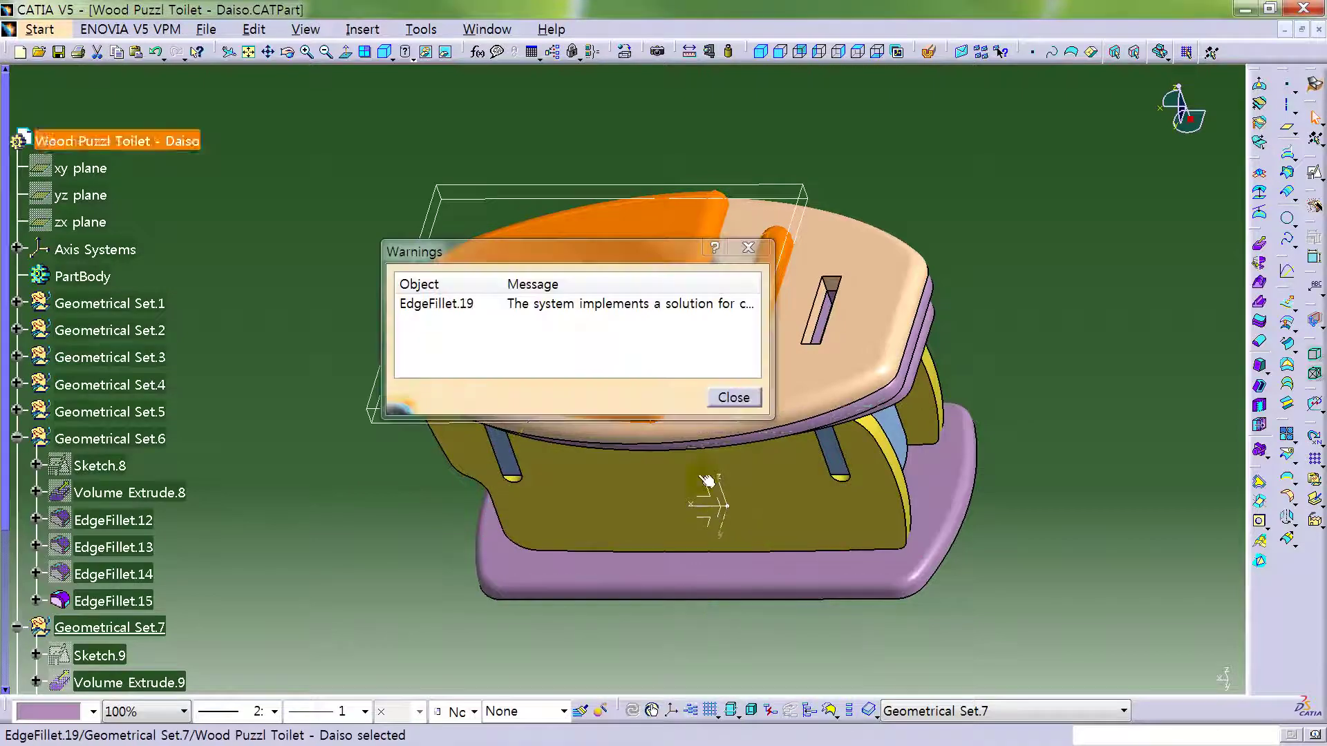
click(734, 390)
- Inspect the rounded lid's neck corners and colour its EdgeFillet.19 volume pink
middle_drag(1065, 250, 451, 363)
click(451, 362)
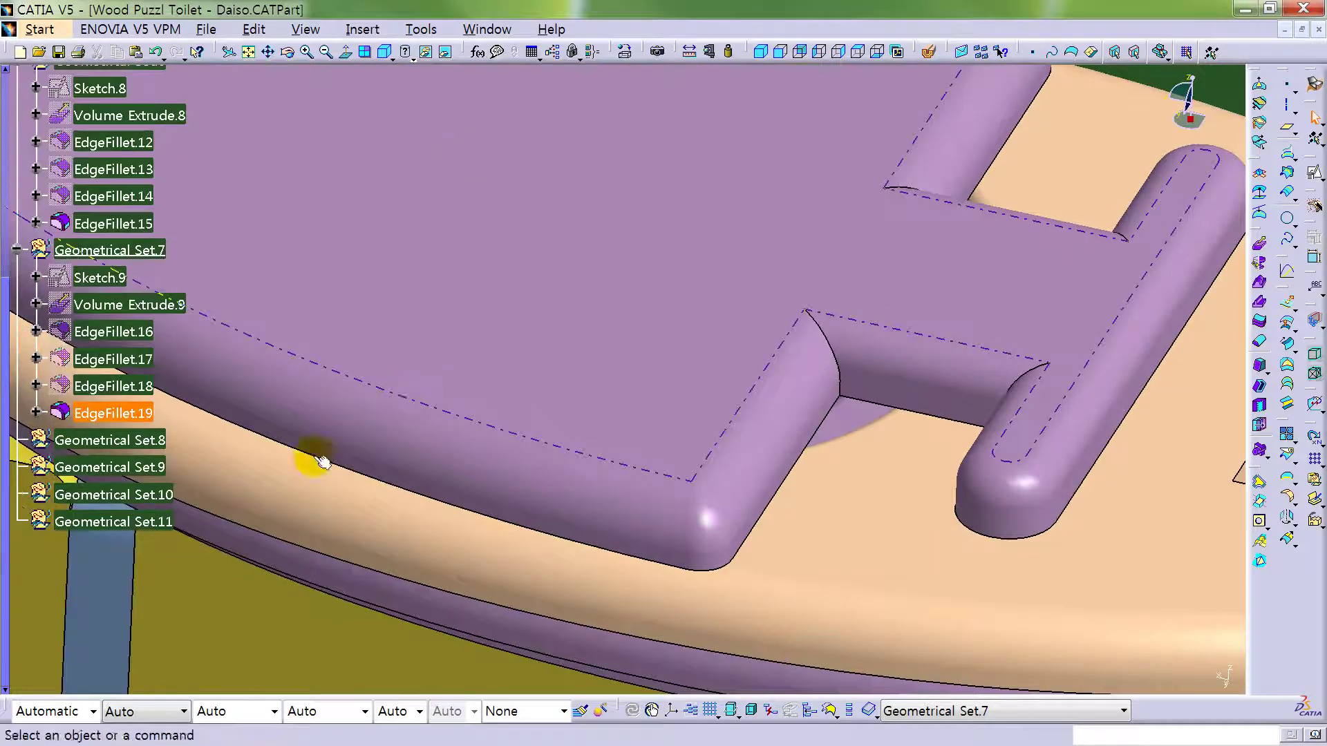
click(129, 414)
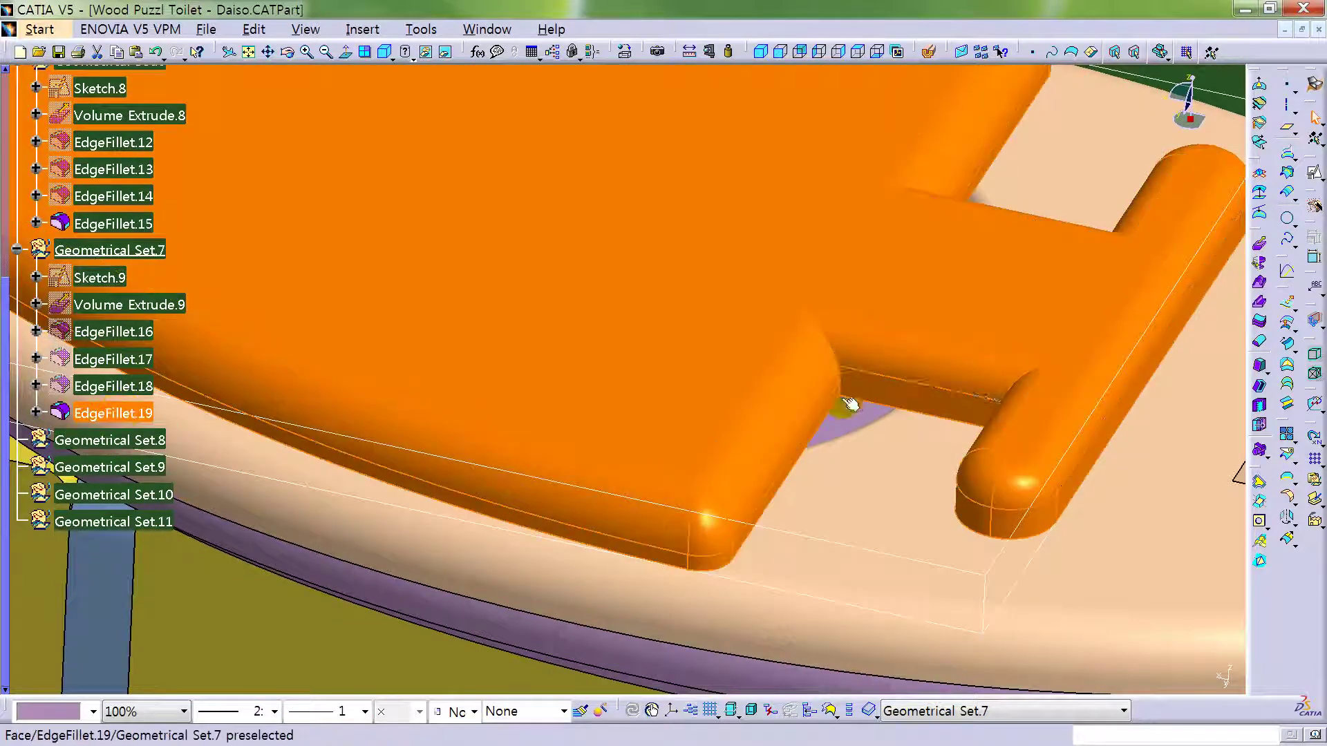
middle_drag(949, 398, 1018, 565)
click(1055, 333)
middle_drag(1055, 333, 622, 470)
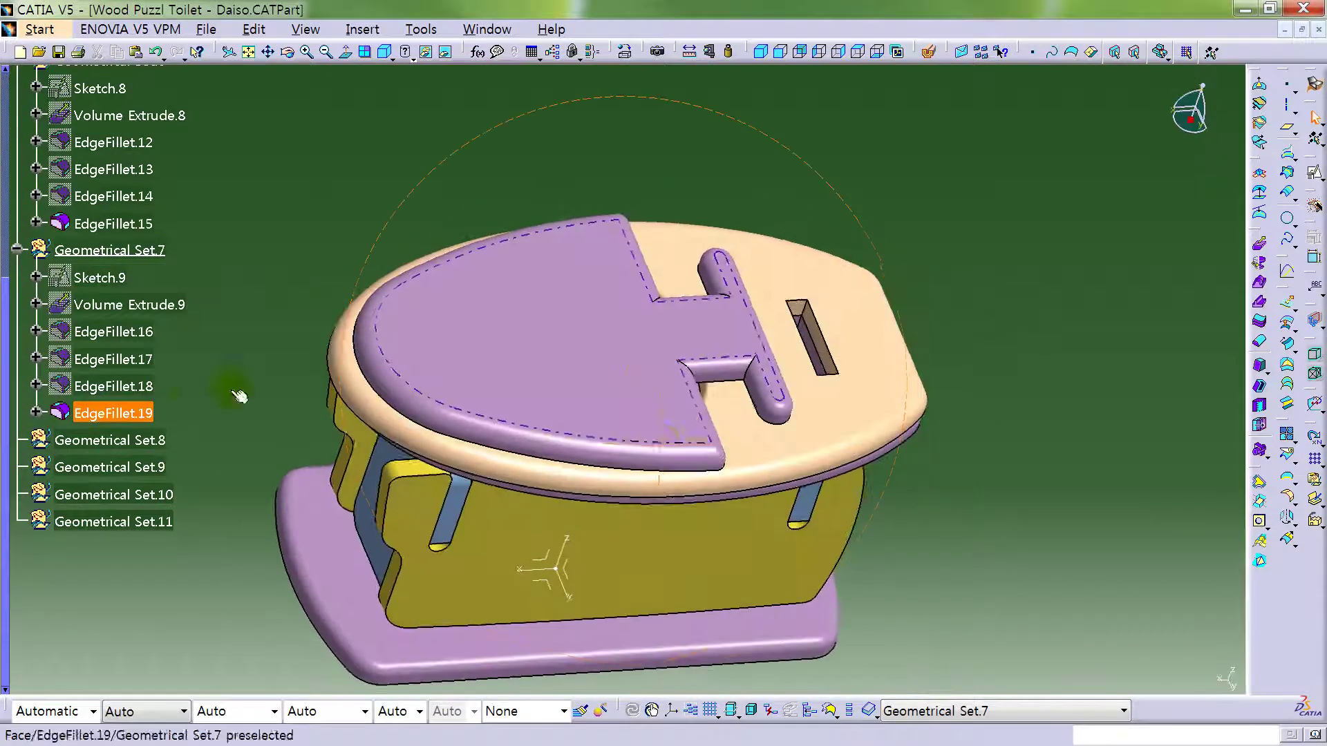
click(114, 414)
click(92, 712)
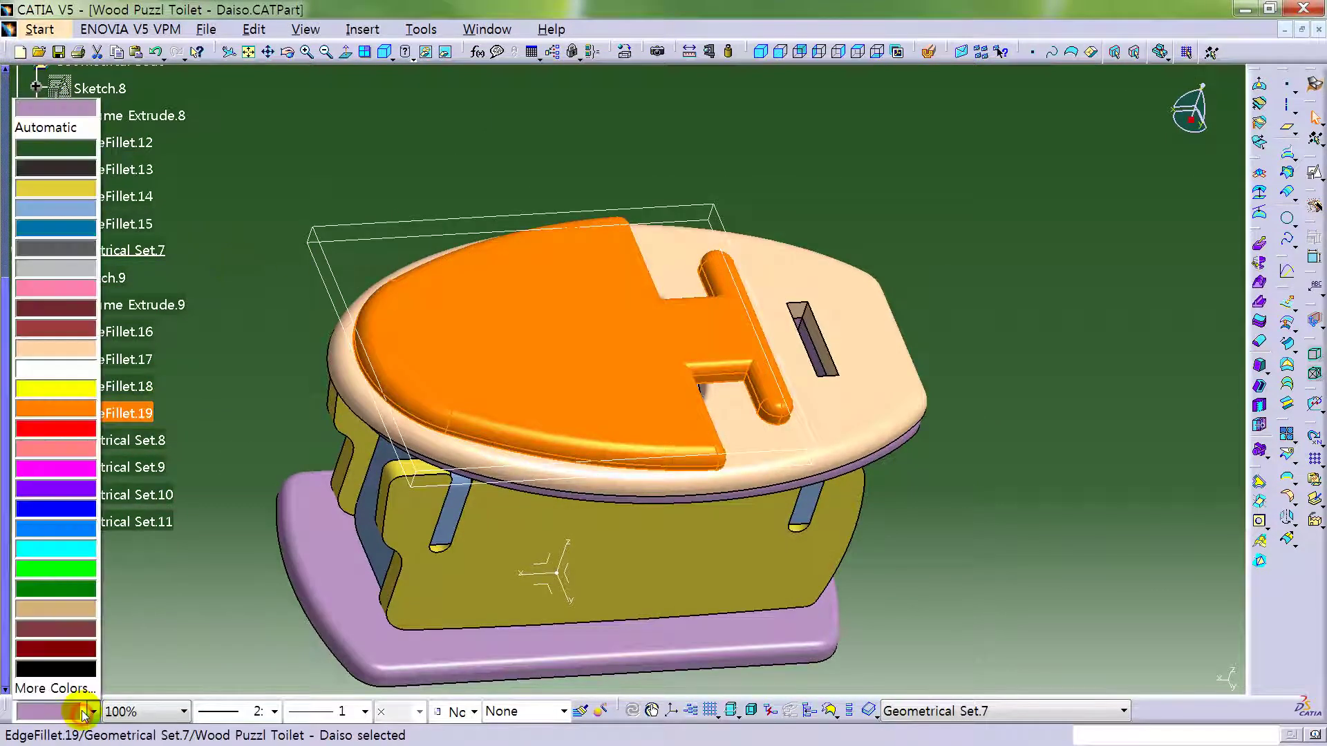
click(72, 290)
click(517, 129)
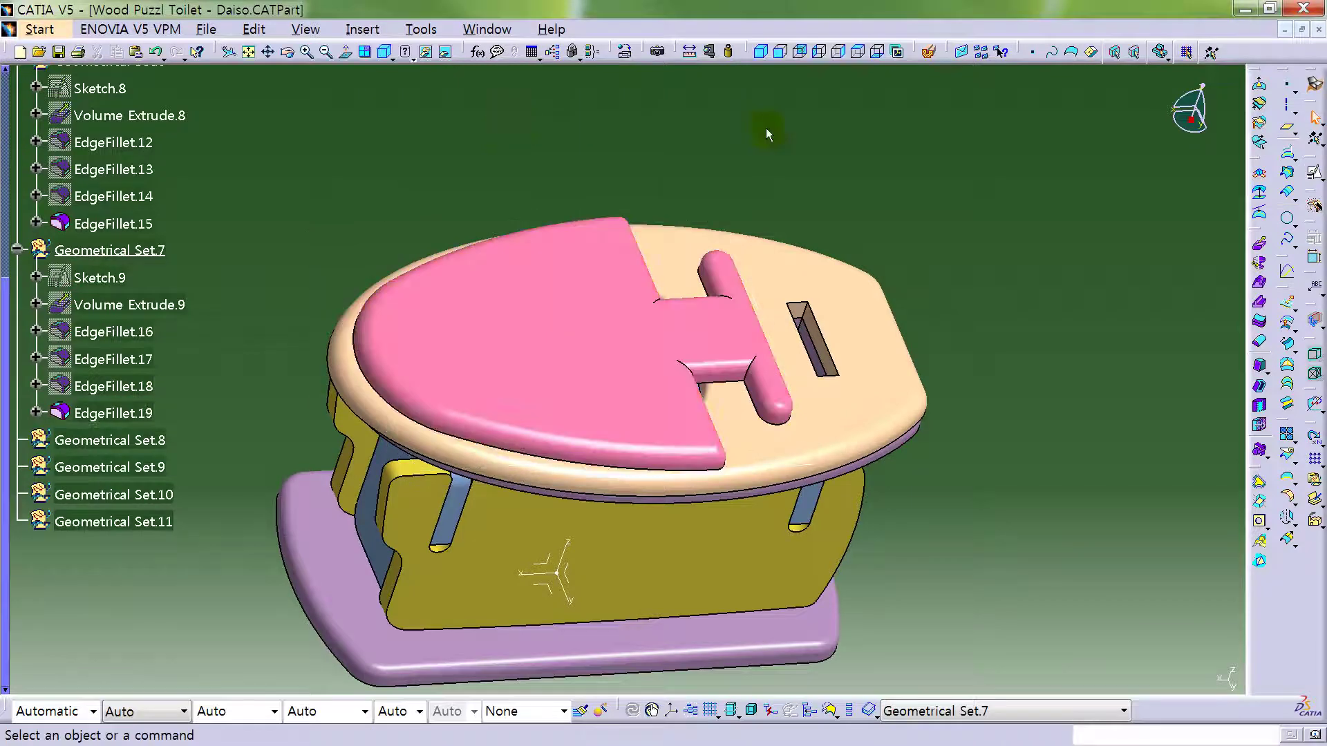
- Fillet the four sharp inner corner edges where the neck meets the lid body and the tab with a 1 mm radius
middle_drag(766, 201, 553, 333)
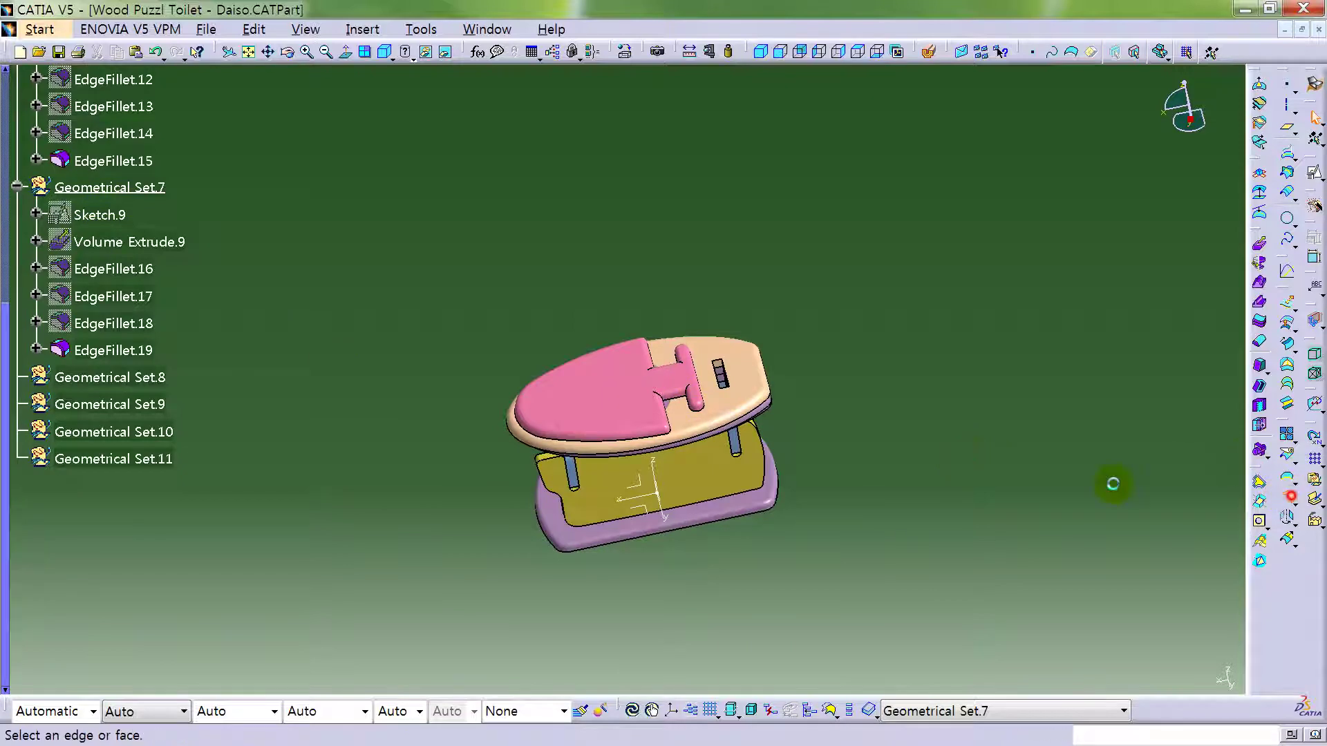
ctrl+middle_drag(553, 443, 698, 200)
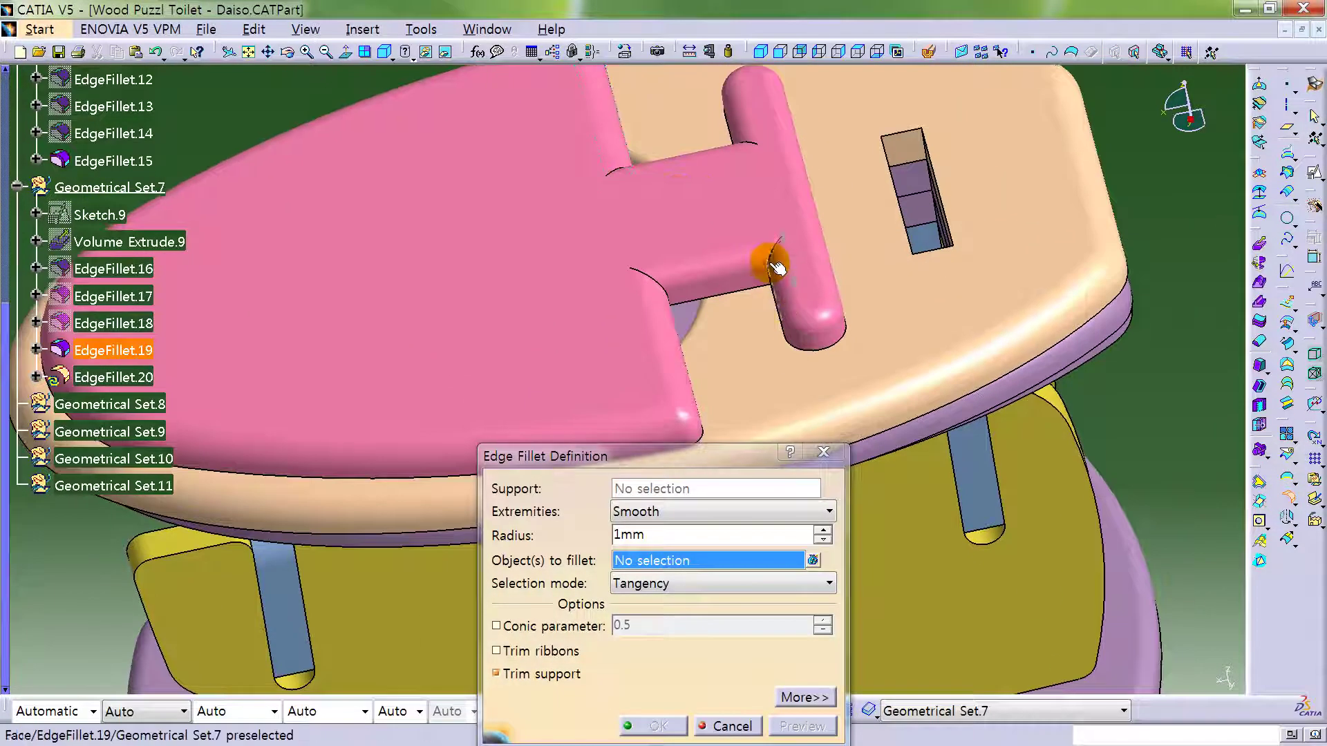
click(777, 262)
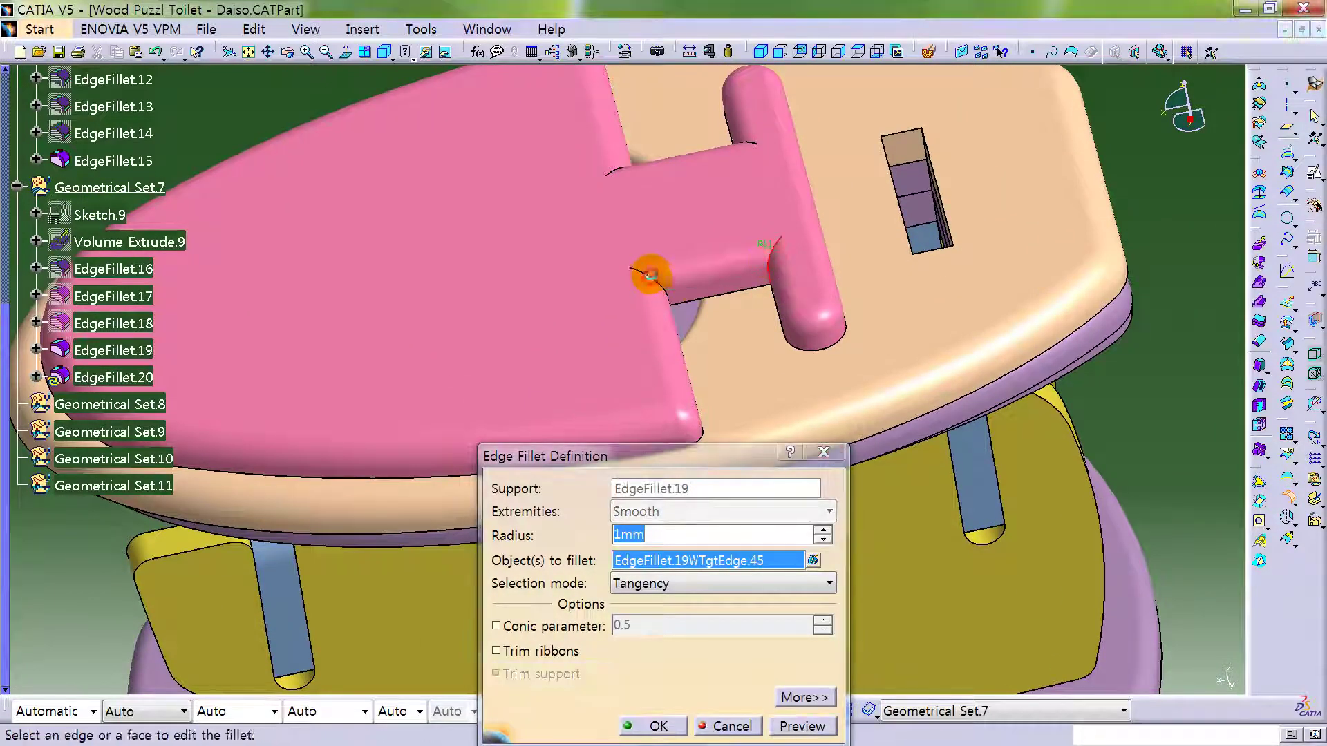
click(650, 277)
middle_drag(746, 131, 915, 406)
click(649, 302)
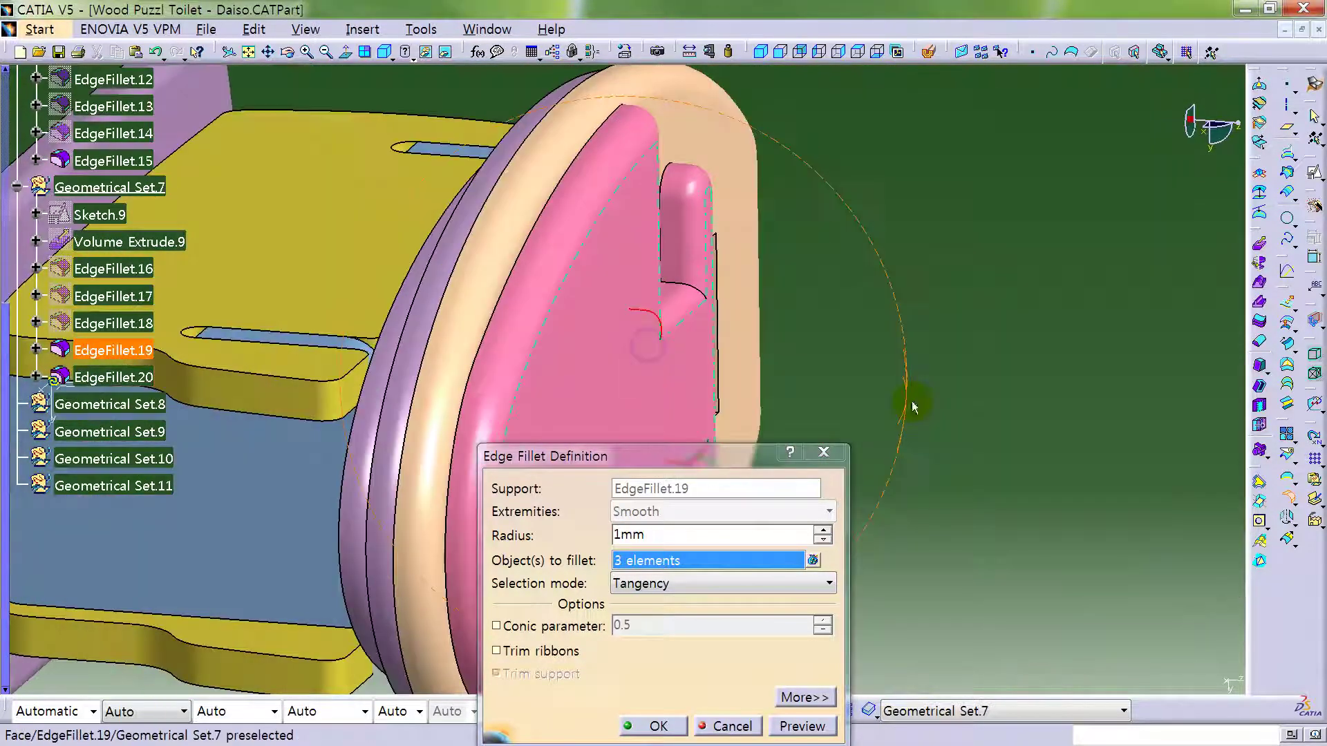
click(697, 289)
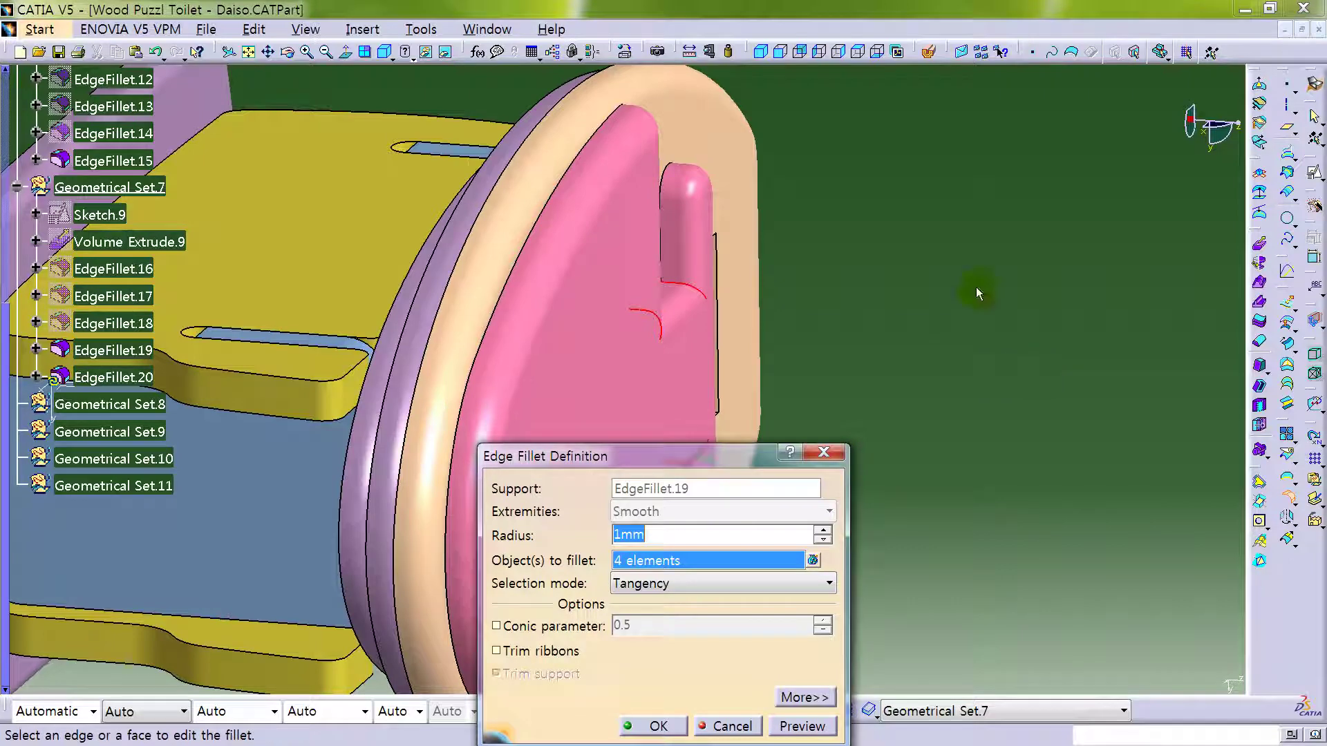
click(838, 503)
- Collapse the Geometrical Set.7 branch in the specification tree
middle_drag(838, 503, 891, 277)
scroll(145, 443, up, 2)
click(131, 440)
click(222, 332)
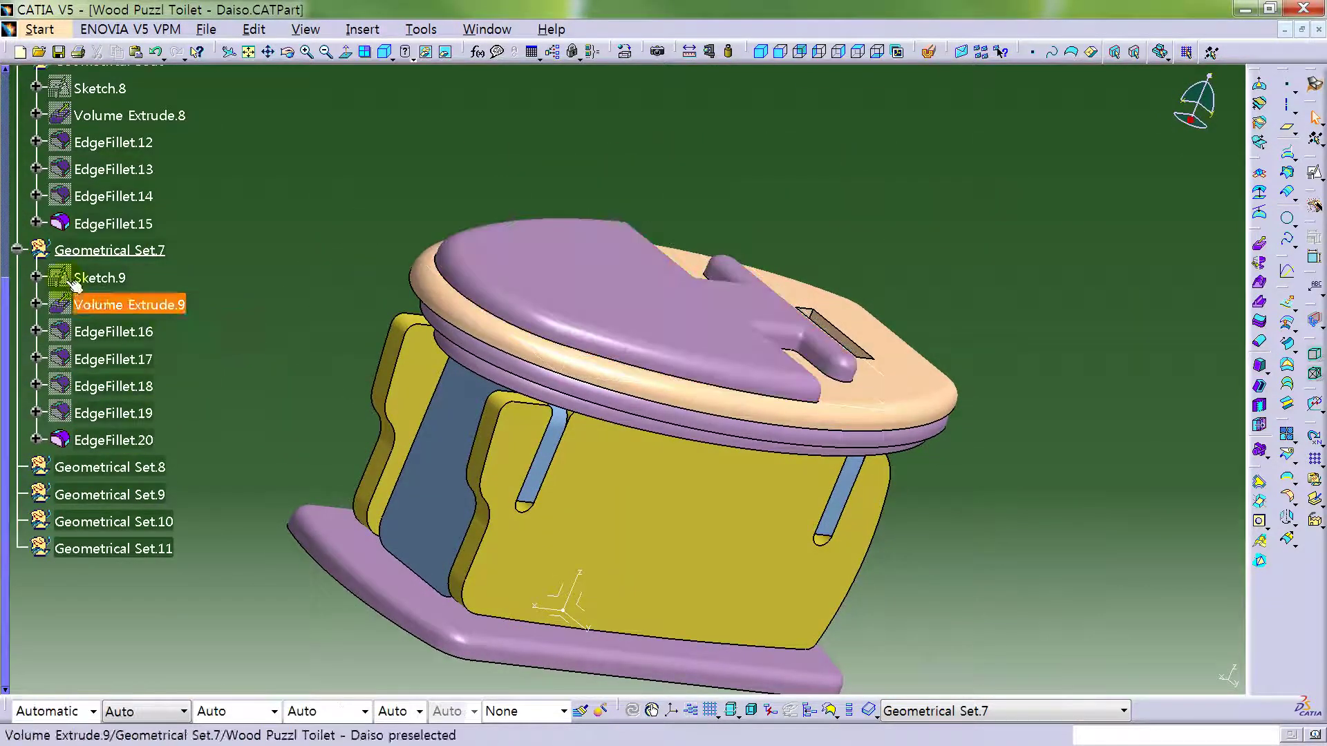
click(23, 256)
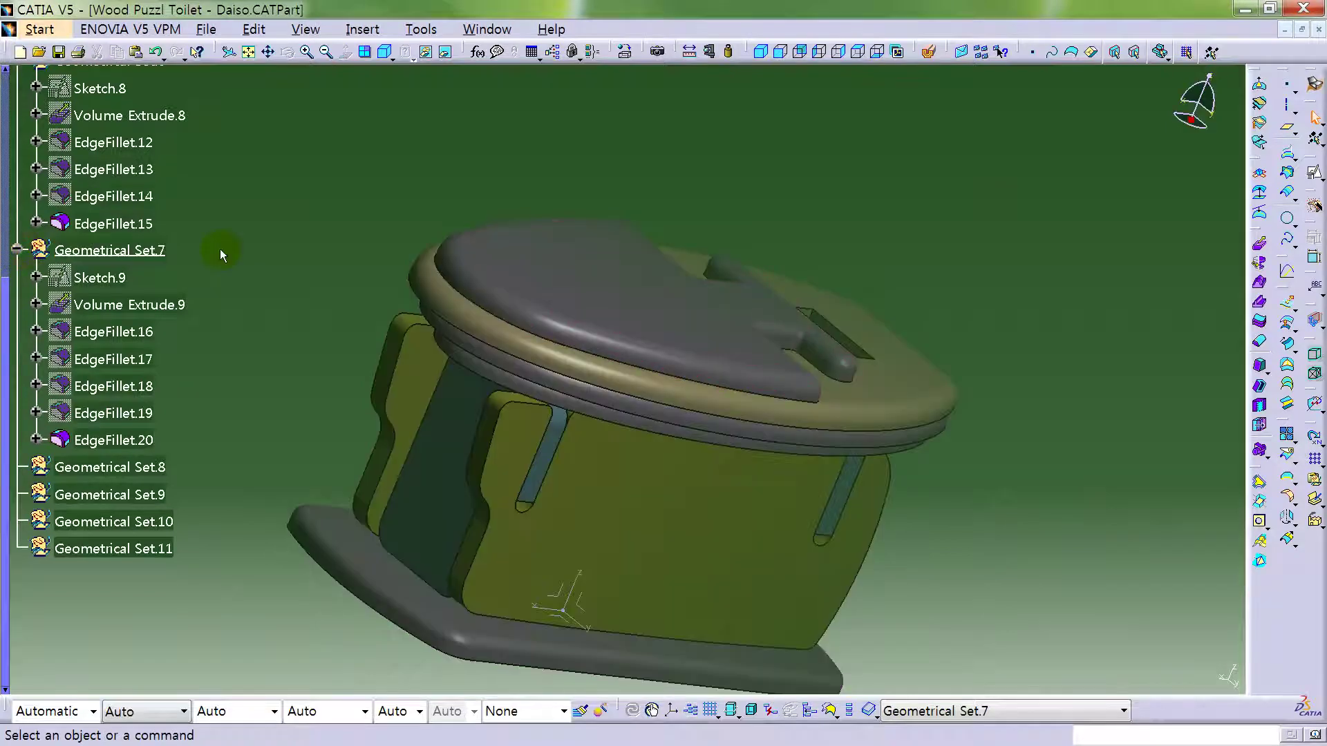
click(17, 250)
click(1225, 679)
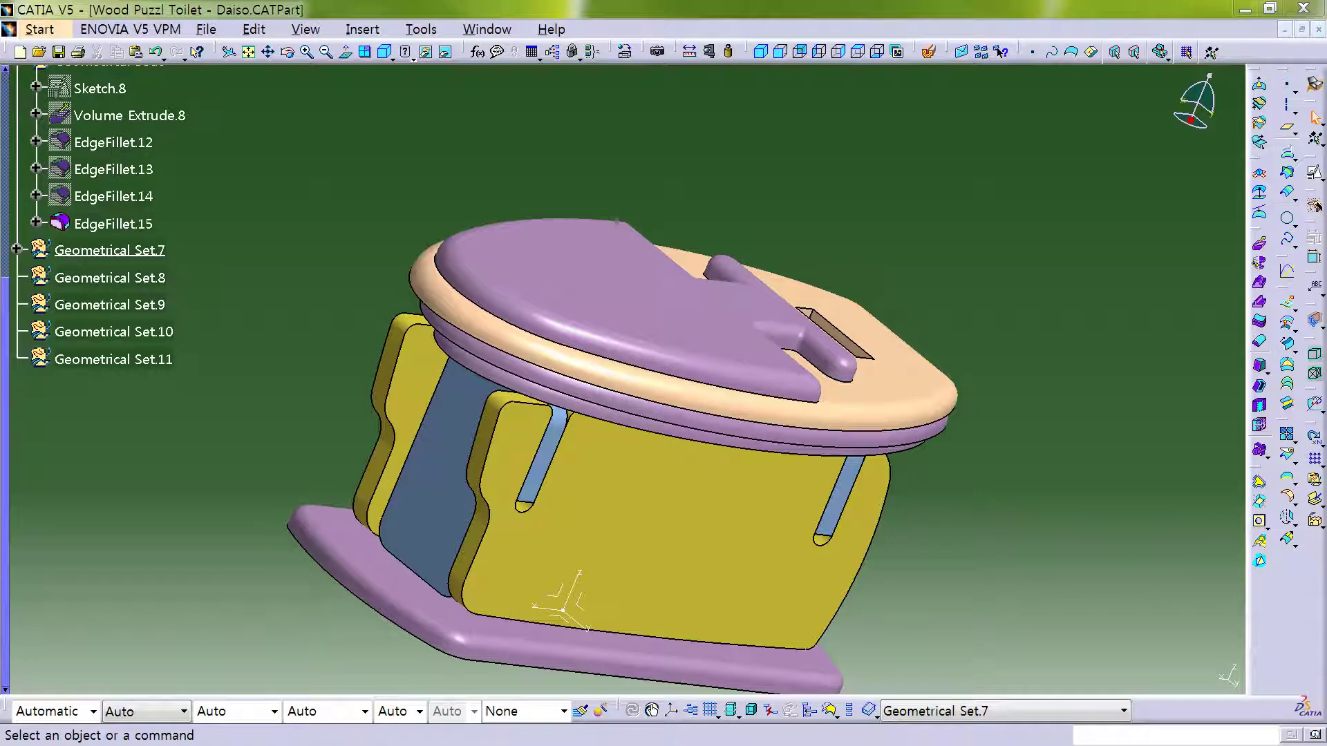
- Make Geometrical Set.8 the work object
middle_drag(674, 236, 692, 387)
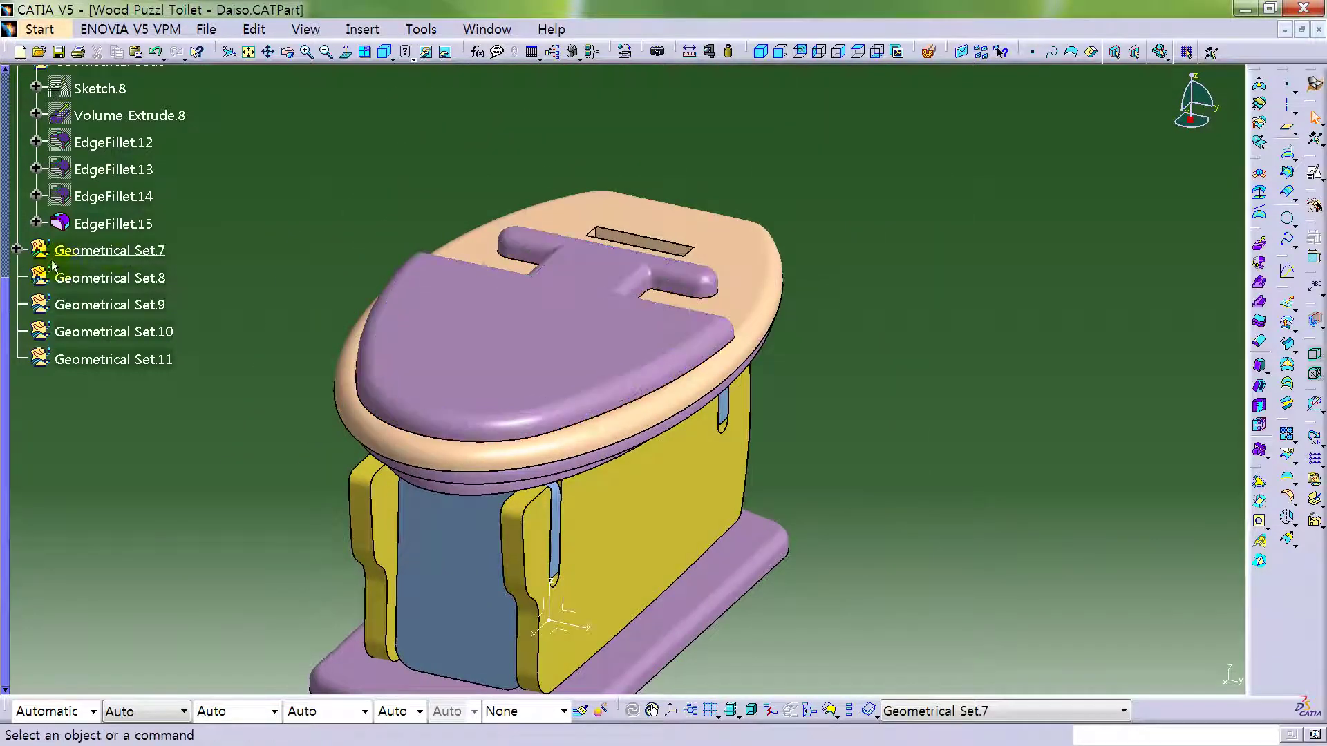
right_click(100, 278)
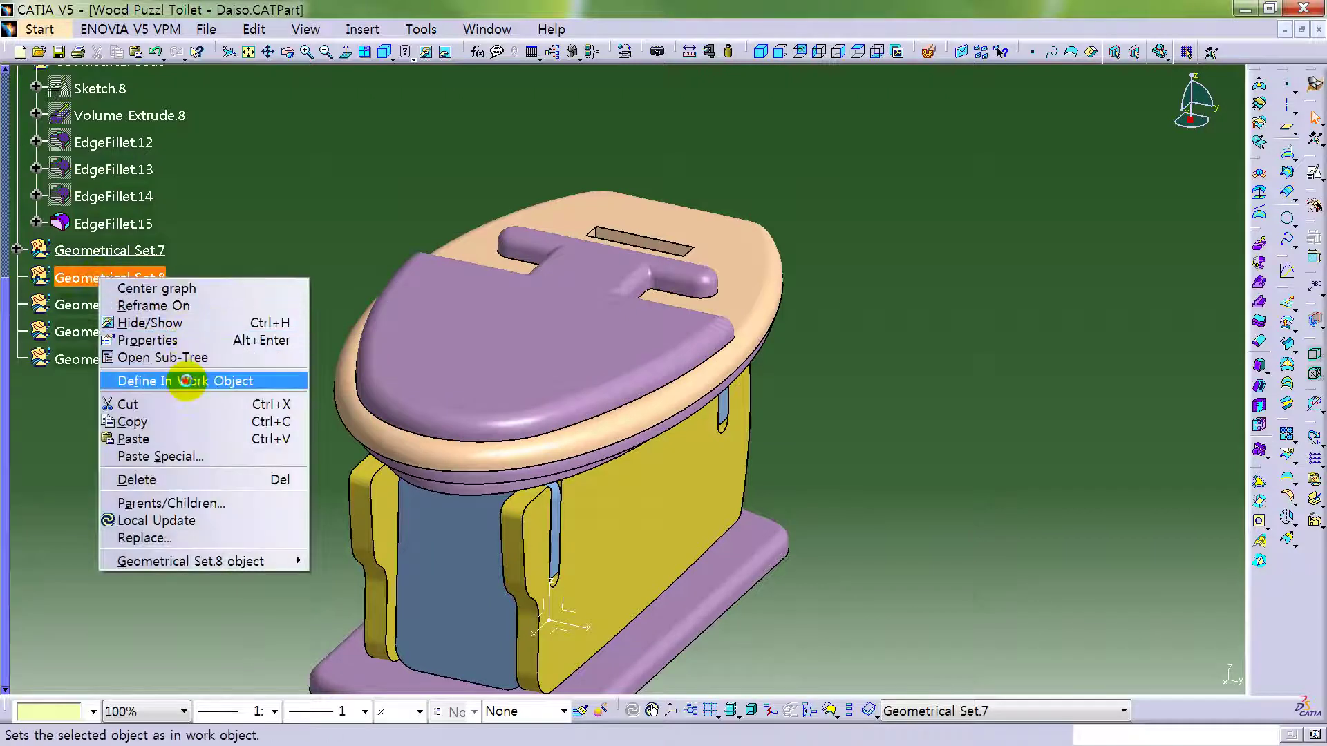
click(185, 381)
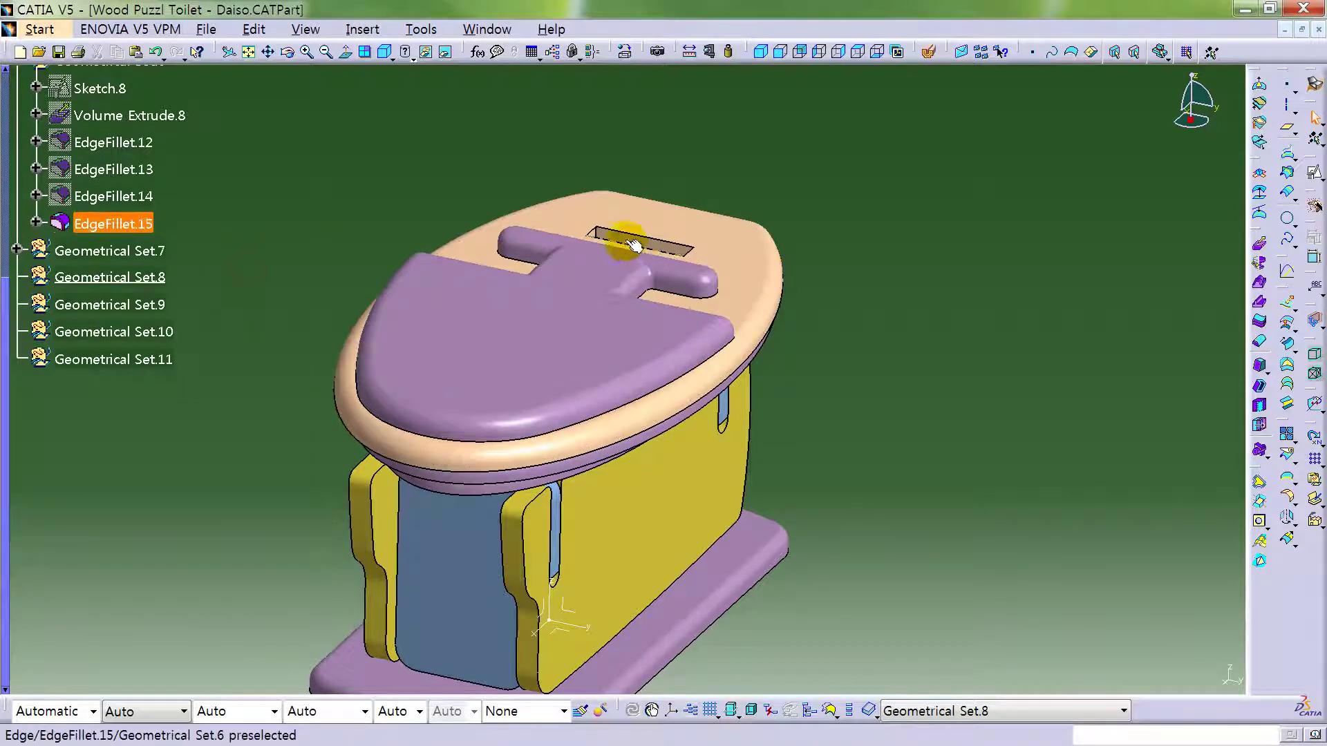
- Create a positioned sketch on the inner face of the rectangular slot behind the lid, with the part cut by the sketch plane
click(633, 239)
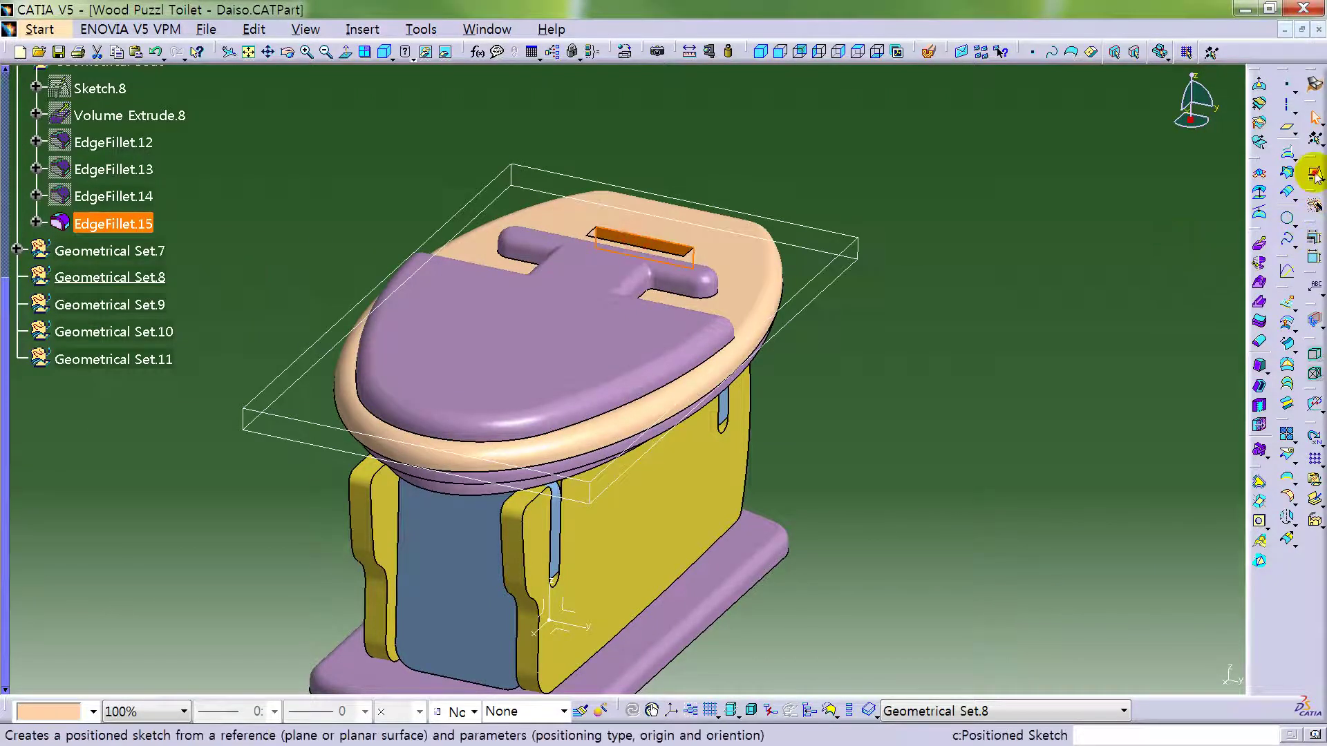
click(1311, 209)
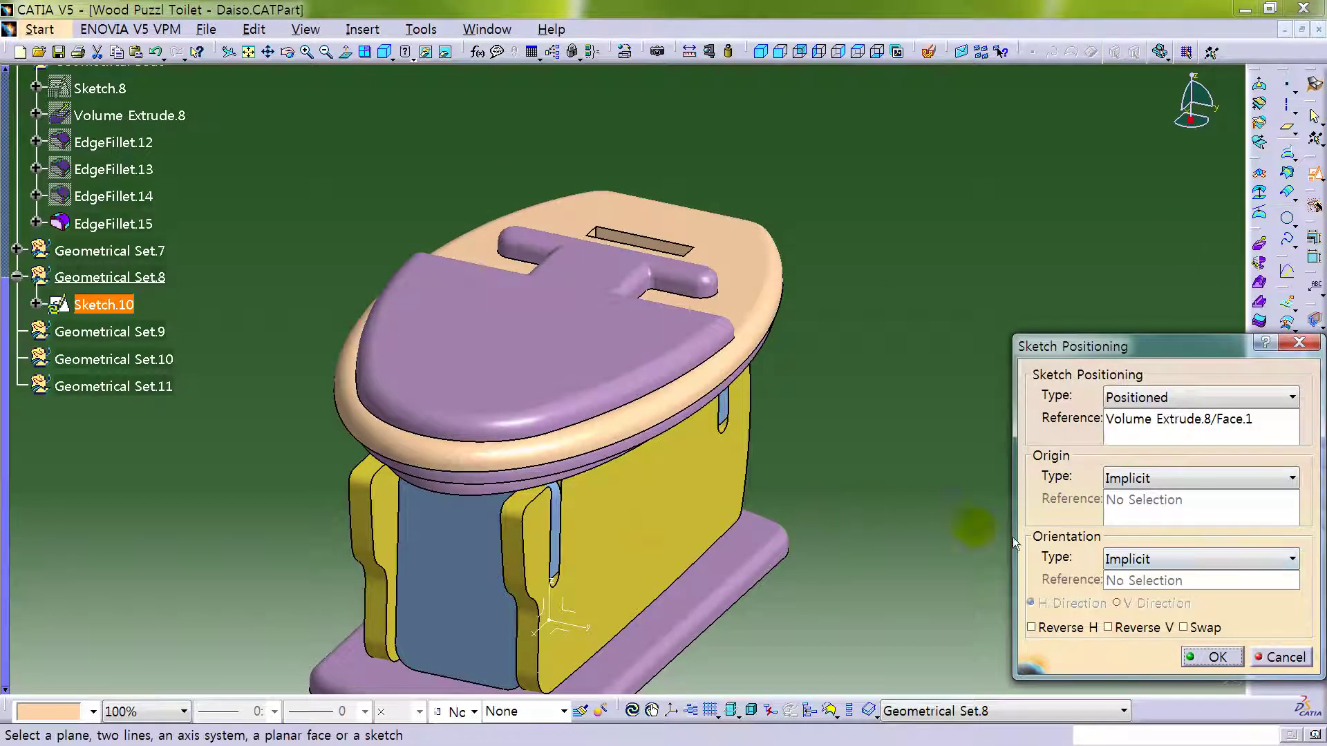
click(1211, 657)
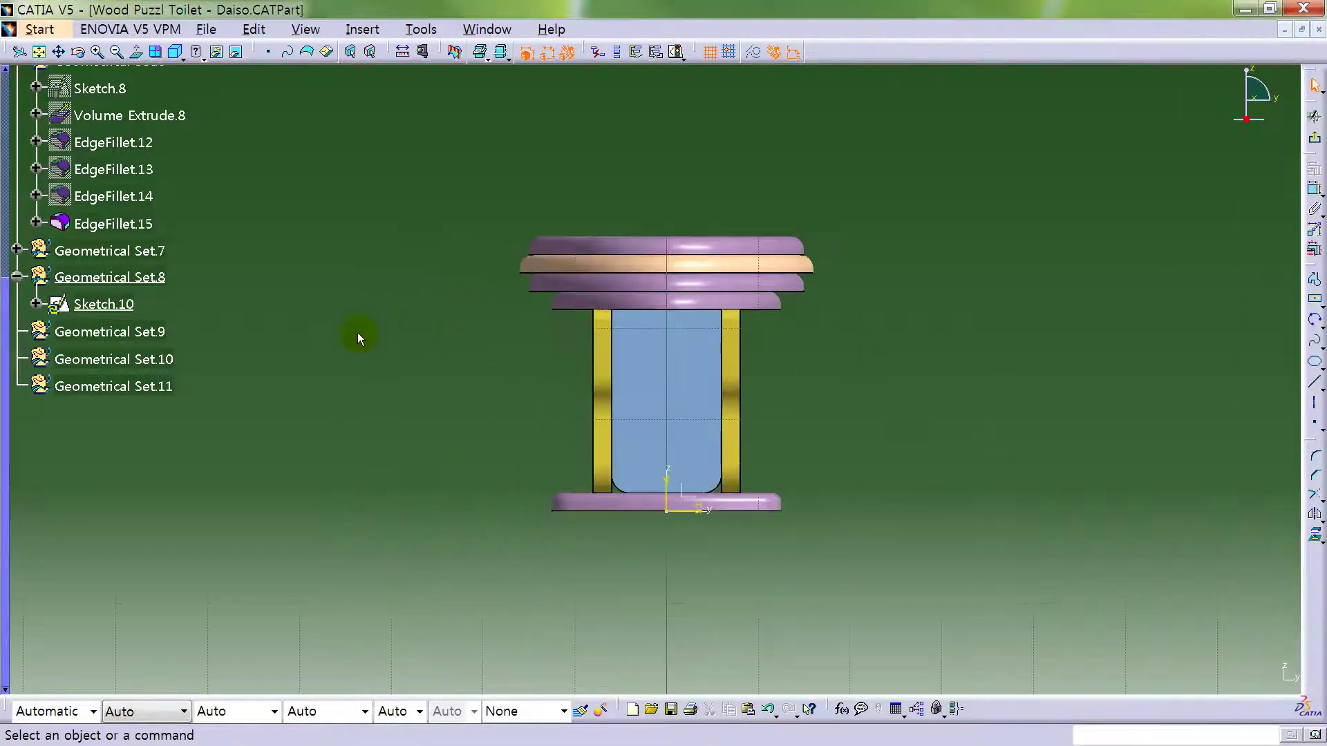
middle_drag(516, 276, 493, 395)
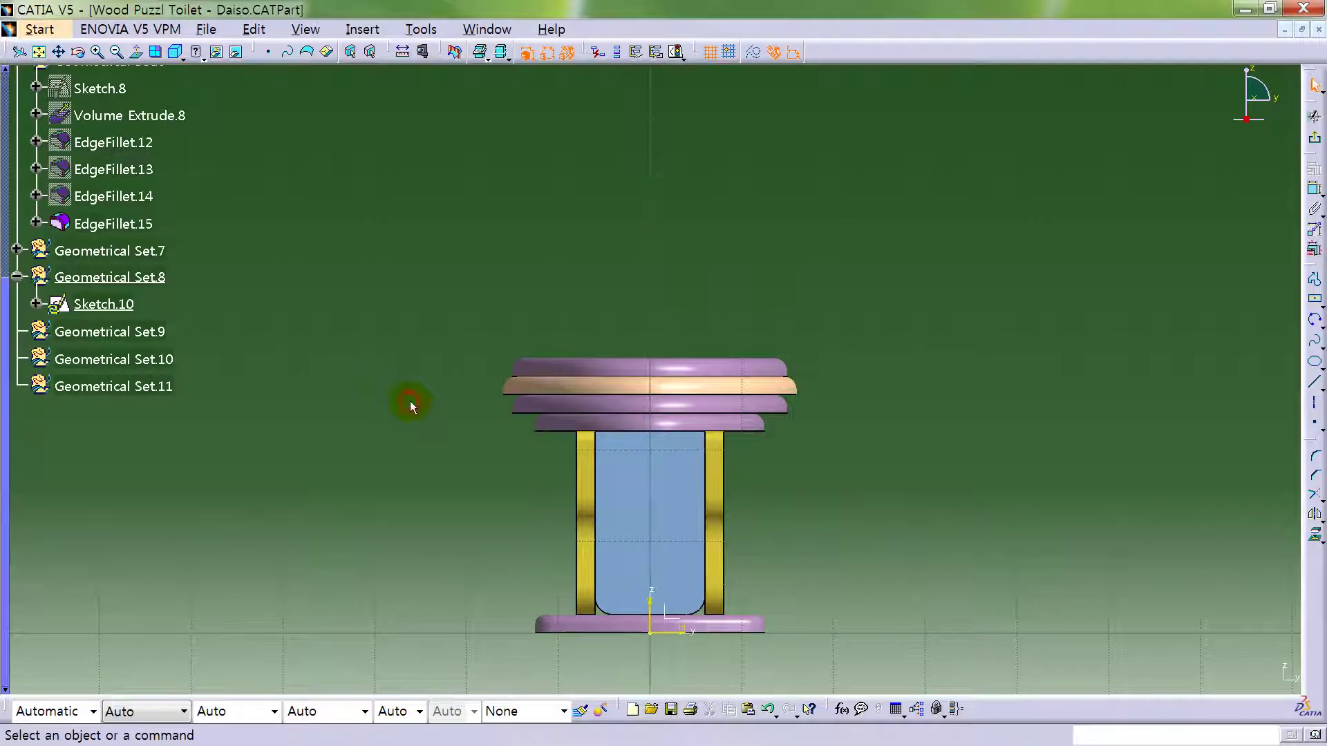
click(457, 53)
mouse_move(735, 372)
middle_down()
mouse_move(761, 326)
mouse_move(752, 281)
mouse_move(764, 264)
mouse_move(724, 291)
mouse_move(646, 290)
mouse_move(712, 272)
mouse_move(740, 292)
middle_up()
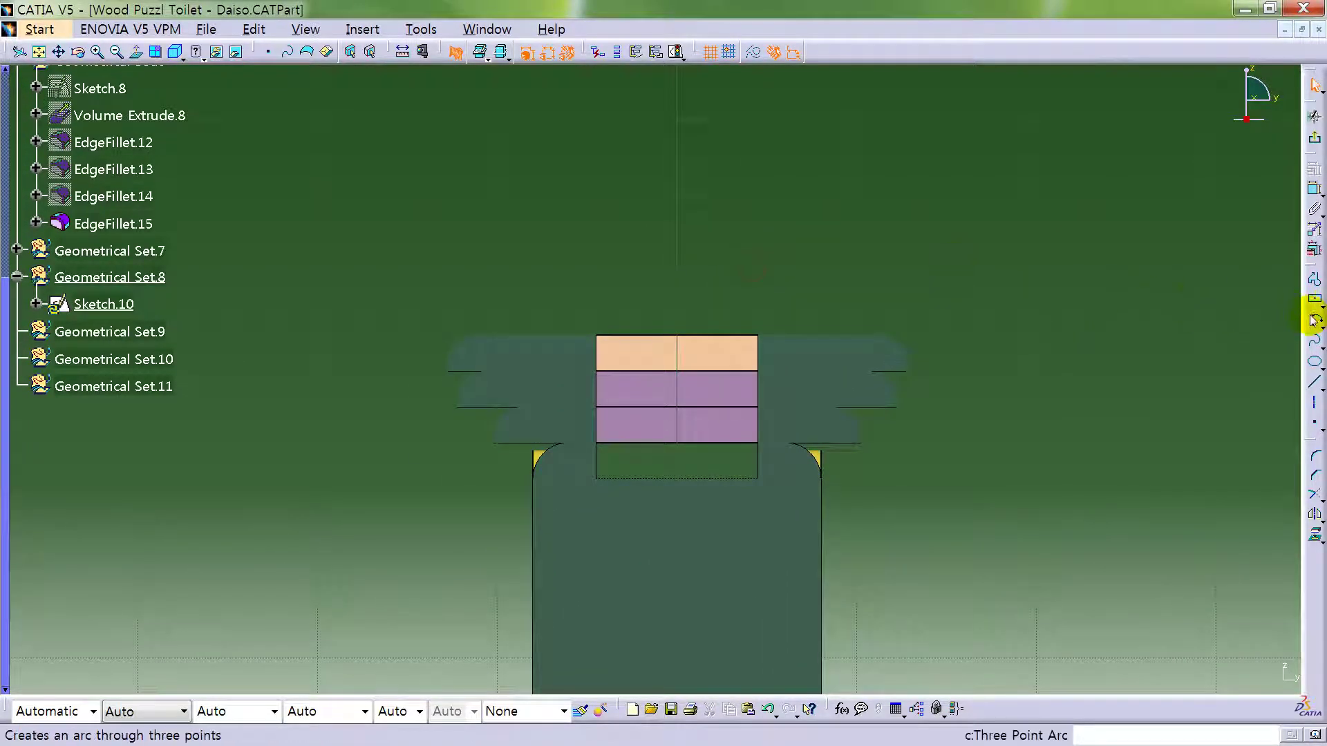
- Sketch an open profile above the slot: three connected arcs up the left side, ending in a horizontal line across the centre axis
click(1314, 280)
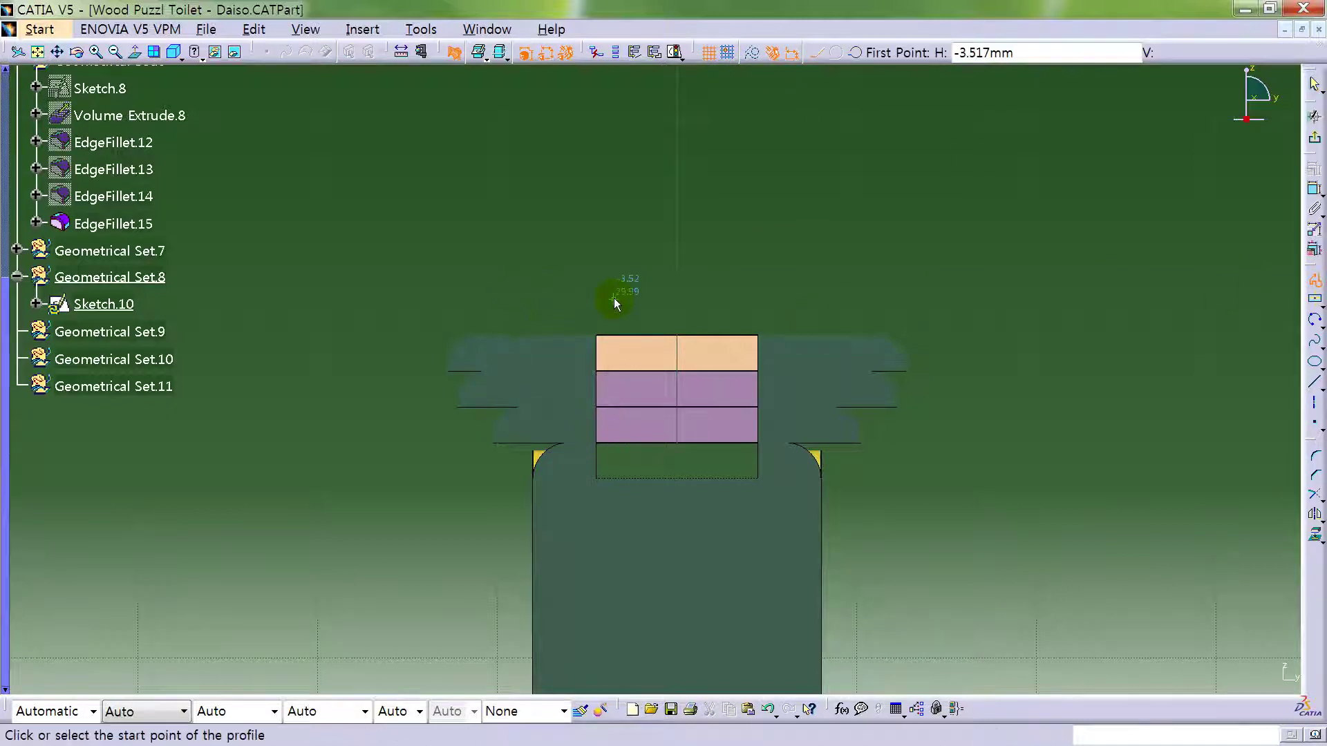
middle_drag(600, 277, 600, 278)
middle_drag(612, 362, 628, 371)
click(627, 372)
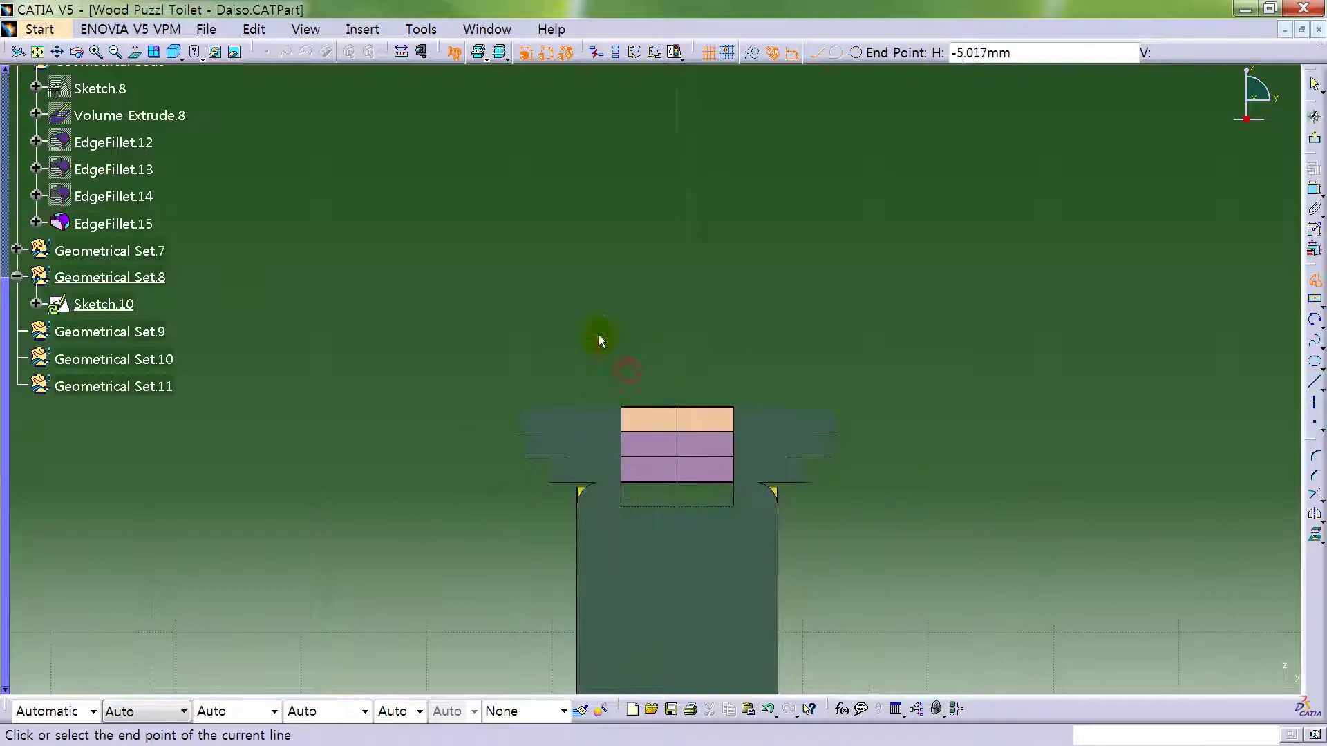
click(855, 53)
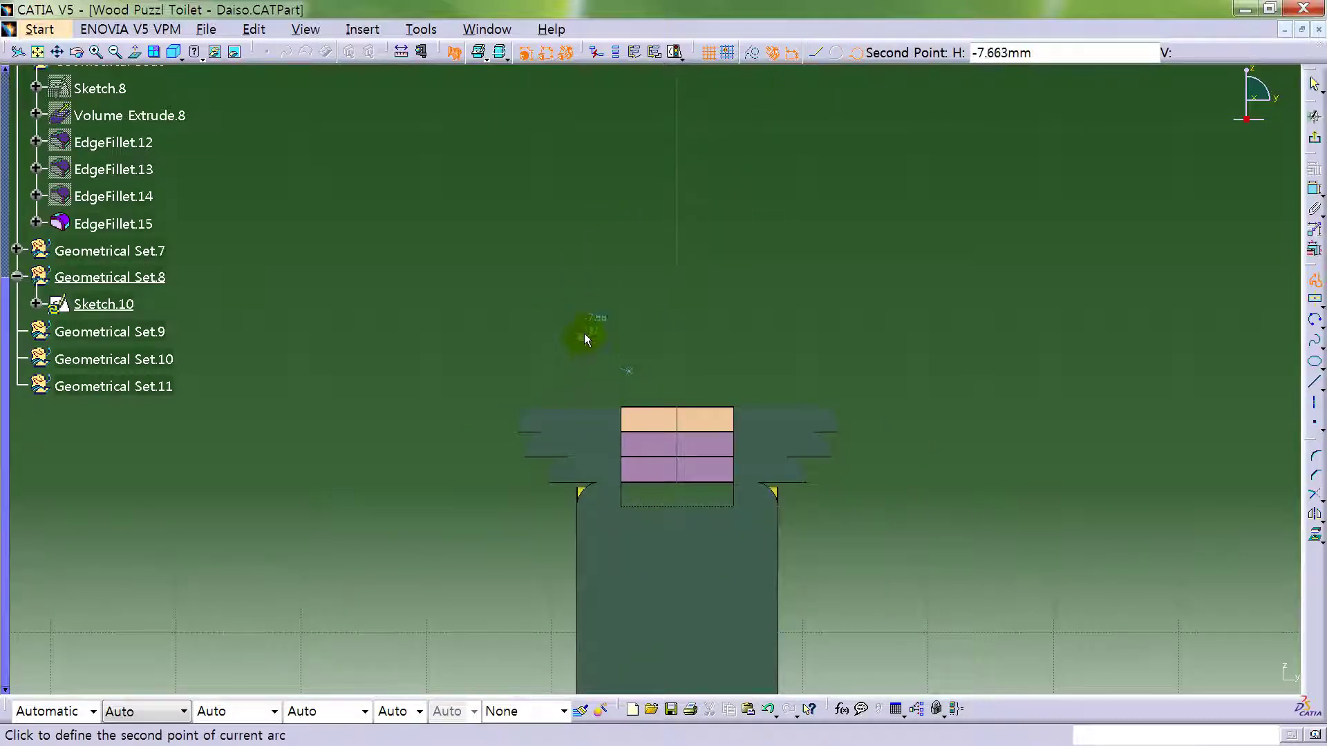
click(583, 333)
click(573, 304)
drag(568, 251, 630, 87)
click(566, 126)
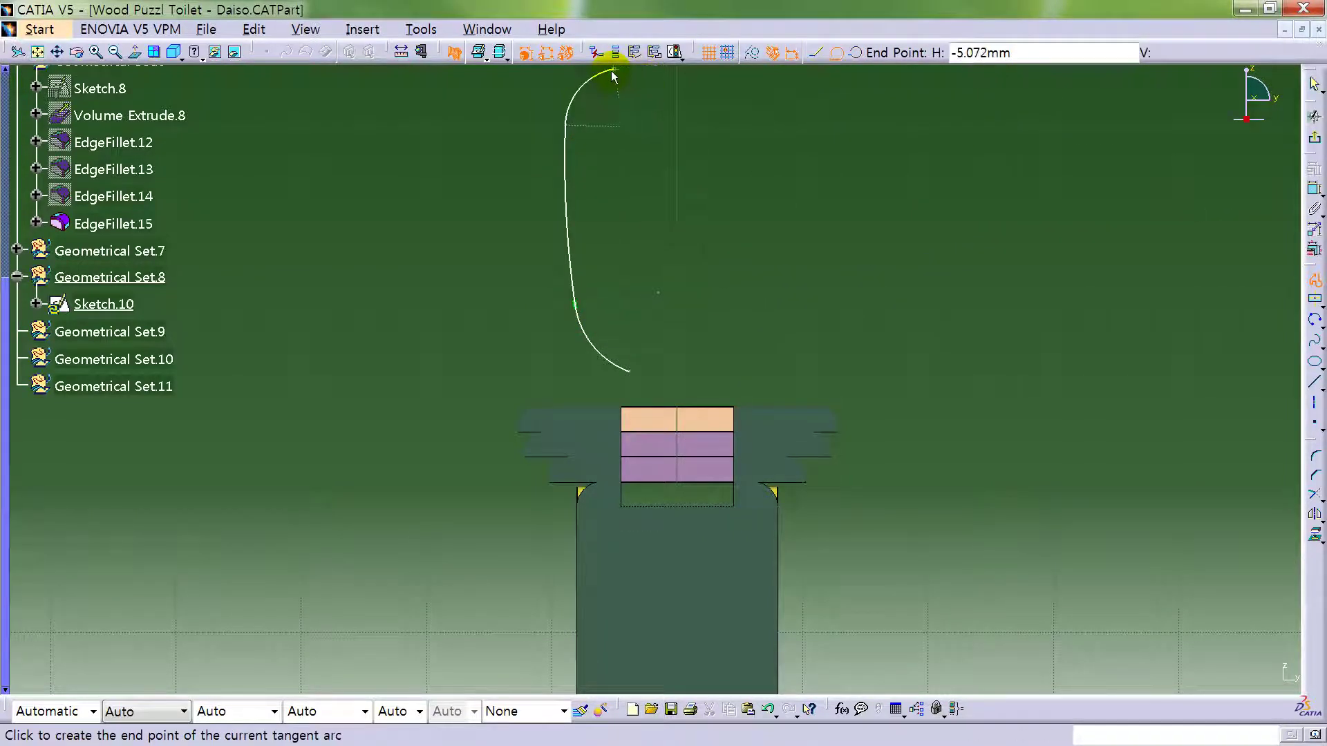
click(604, 77)
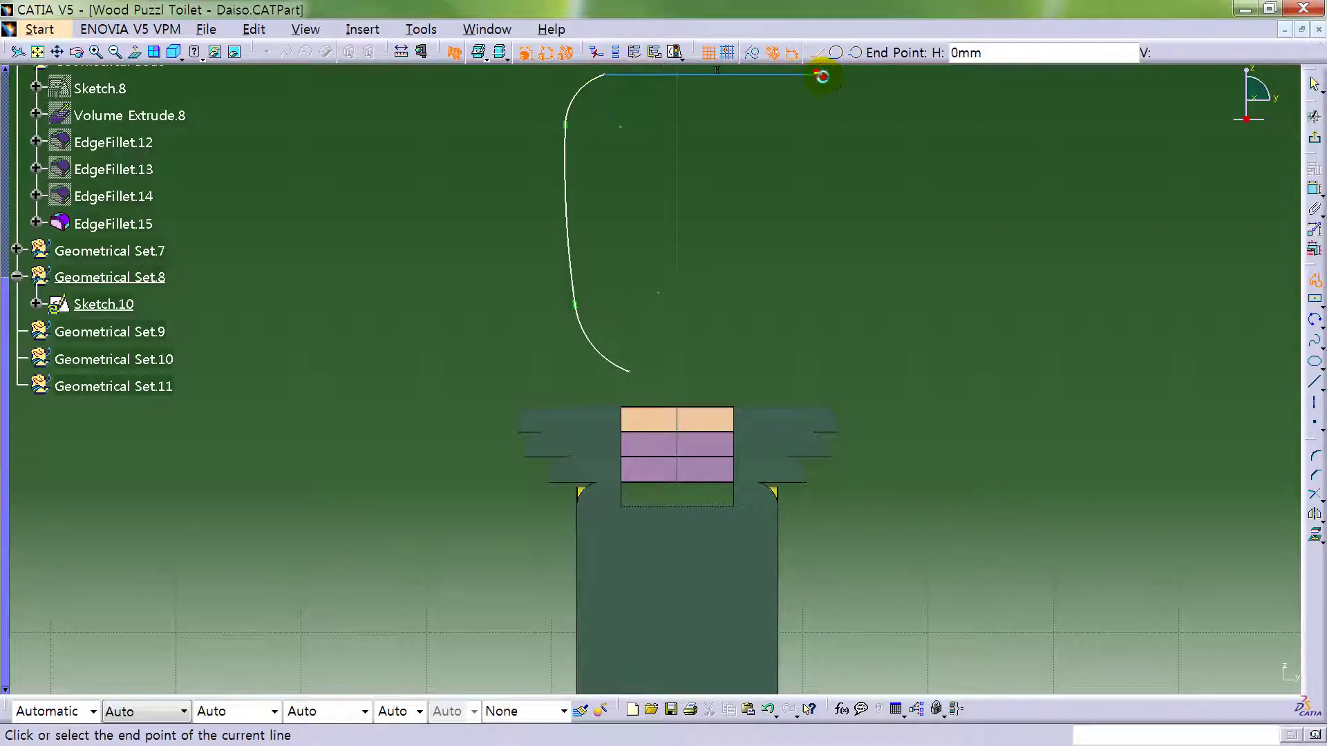
double_click(824, 76)
- Constrain the profile's horizontal top line tangent to the adjoining upper corner arc
middle_drag(963, 261, 957, 477)
click(1313, 189)
click(606, 210)
click(673, 209)
right_click(719, 169)
click(774, 227)
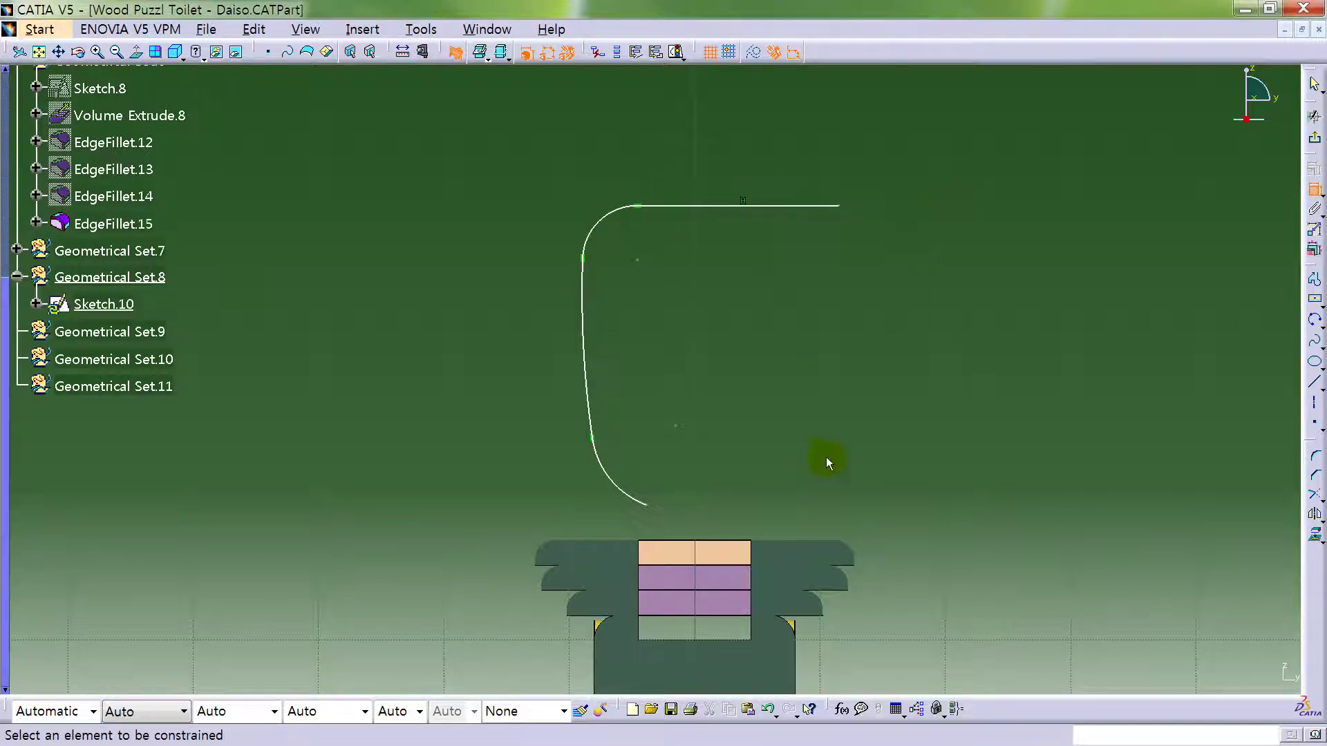
mouse_move(975, 448)
middle_down()
mouse_move(918, 450)
mouse_move(949, 434)
middle_up()
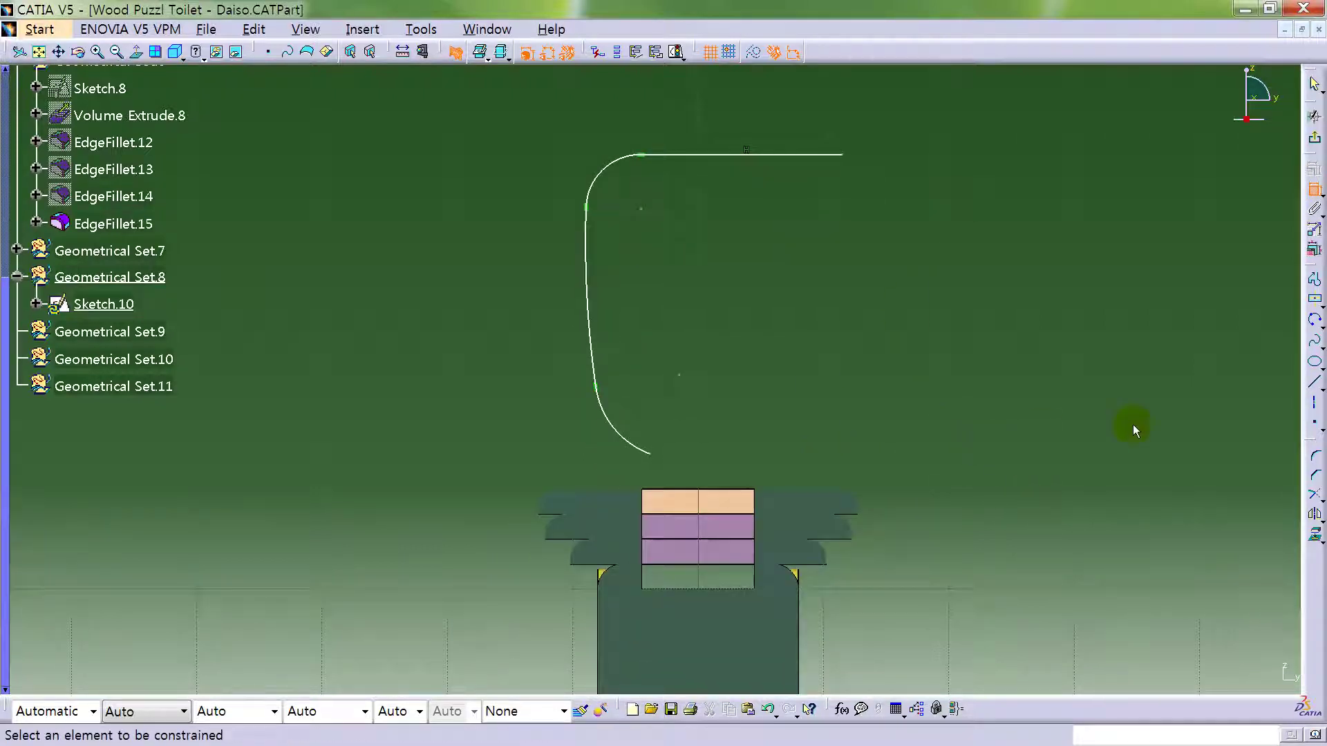
- Continue the profile from the lower arc's end with a narrow vertical notch, a long line down into the slot and a short horizontal bottom line
click(1314, 279)
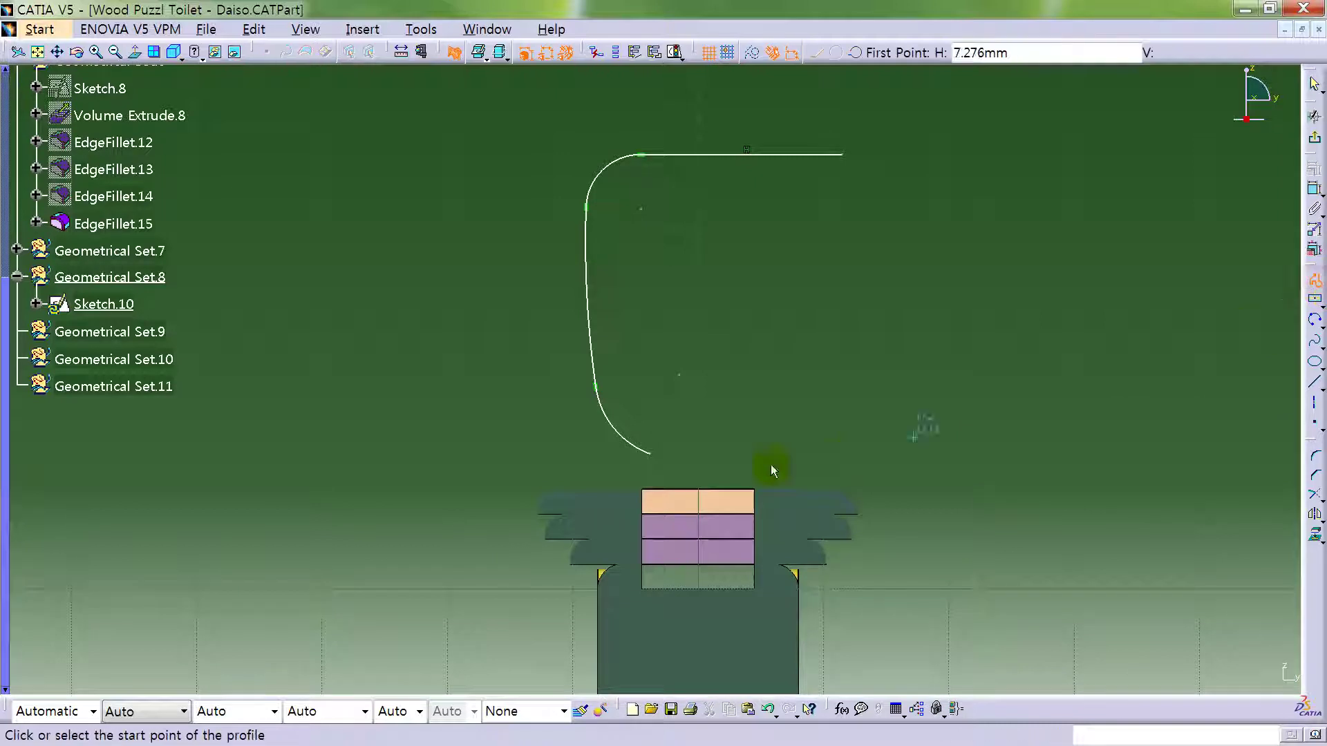
click(651, 453)
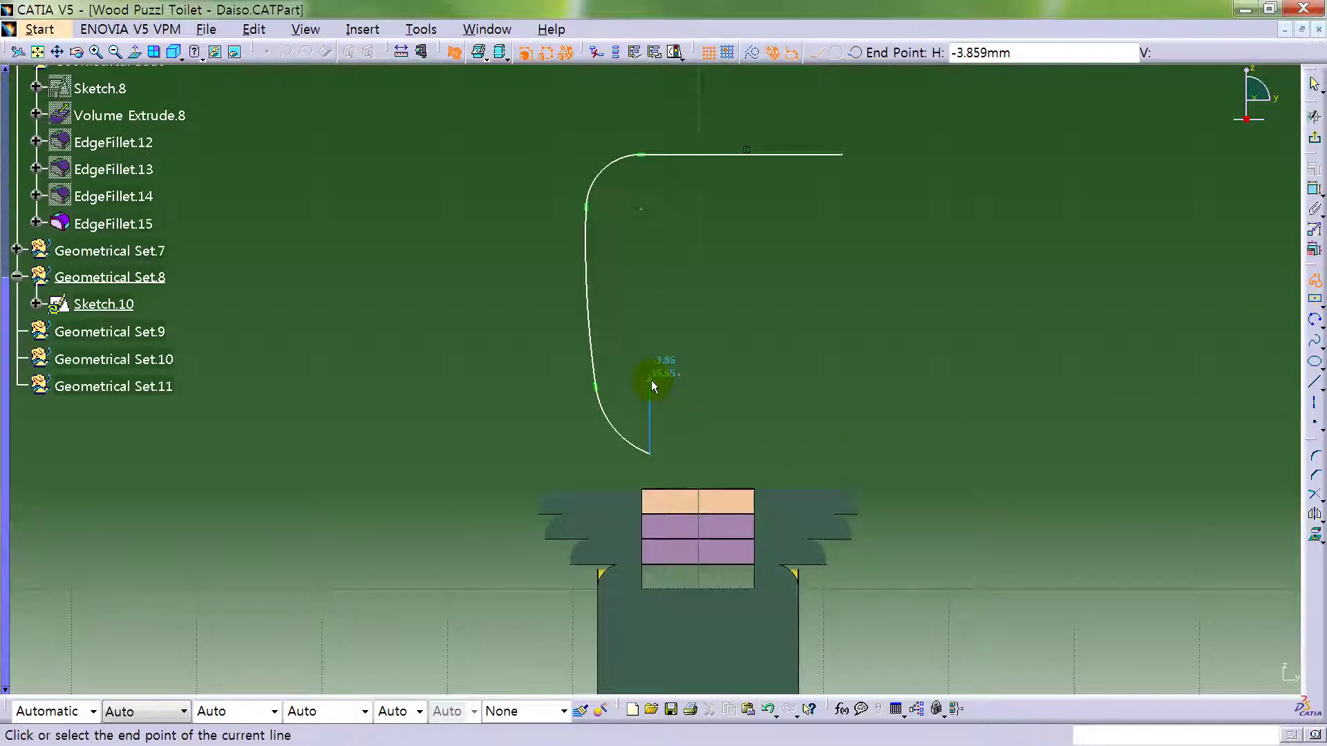
click(651, 380)
click(675, 380)
click(674, 547)
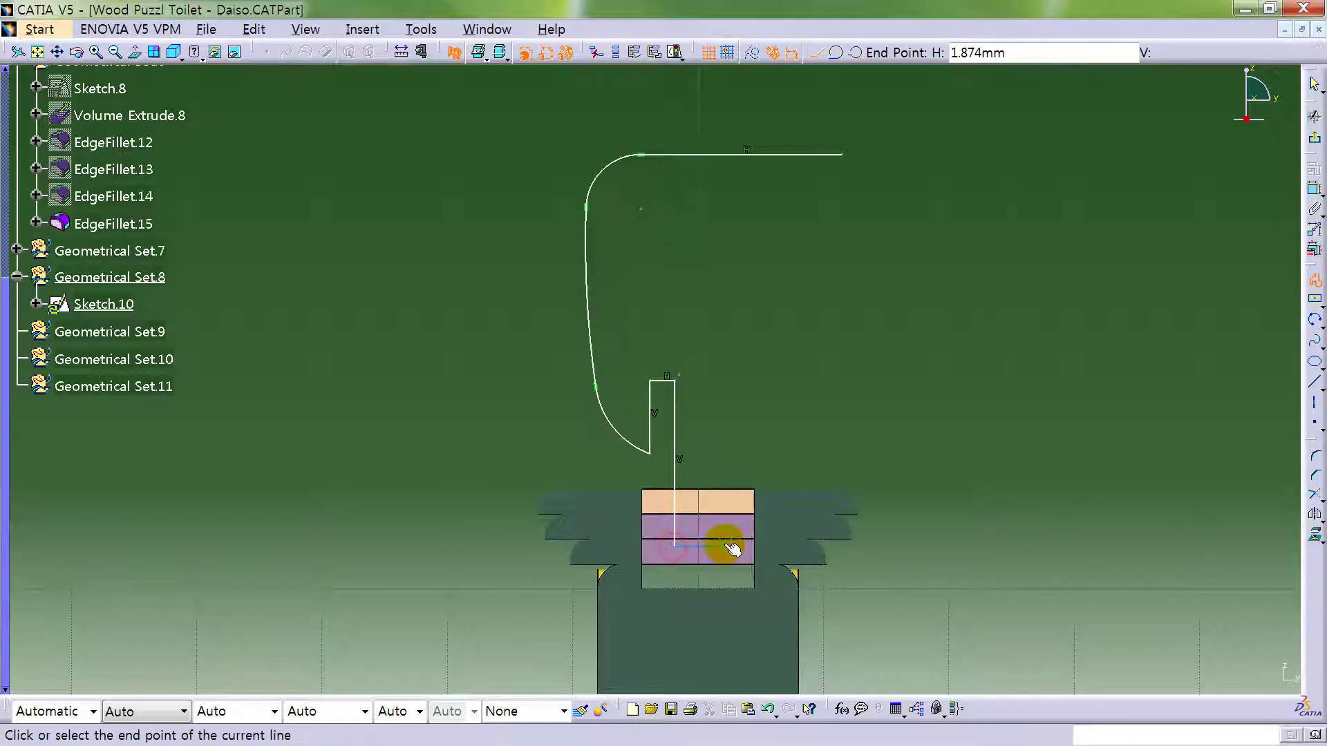
double_click(727, 545)
click(1064, 325)
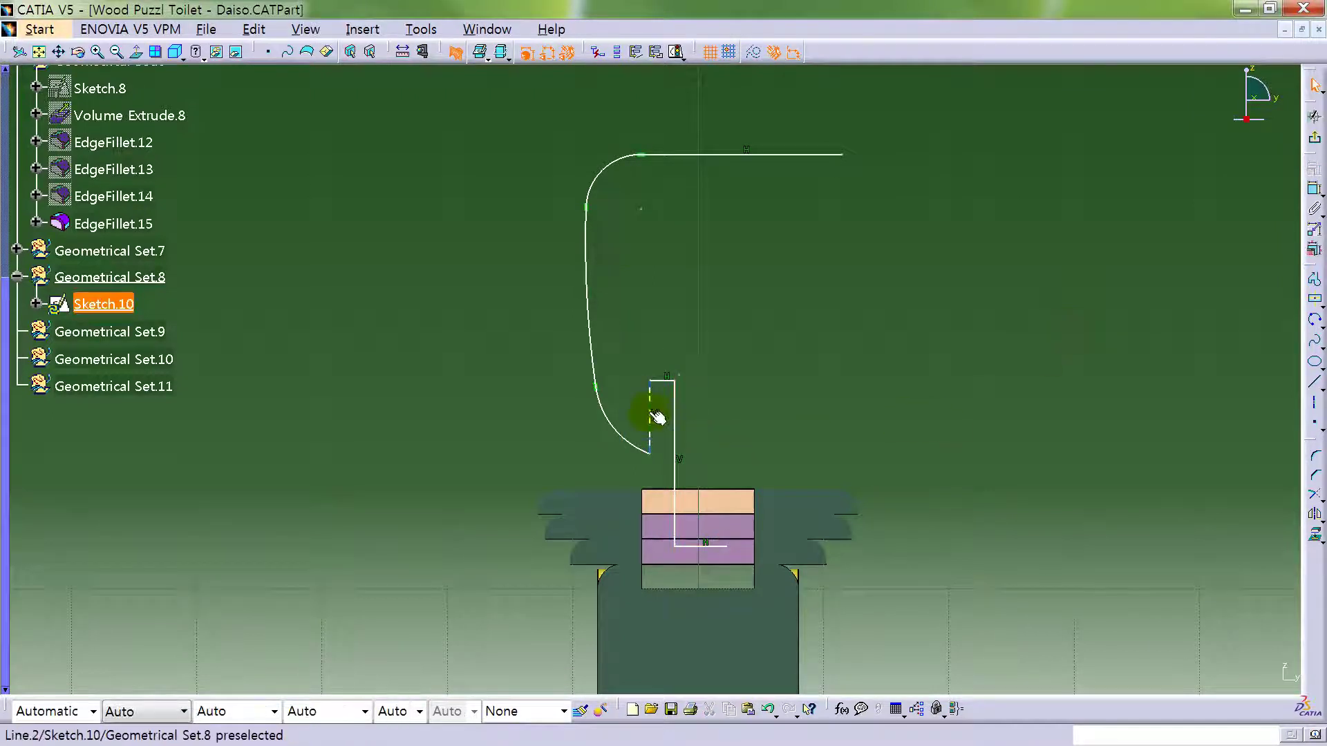
click(651, 413)
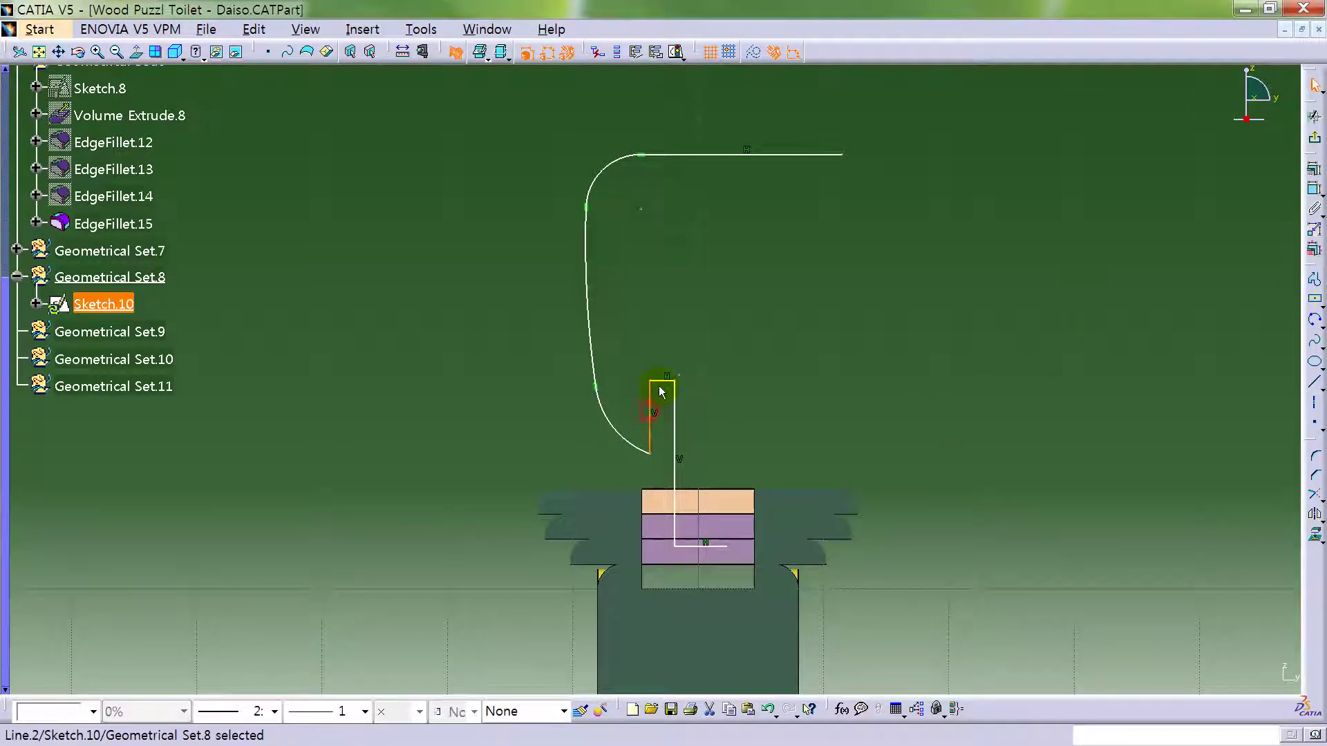
click(728, 393)
right_click(786, 161)
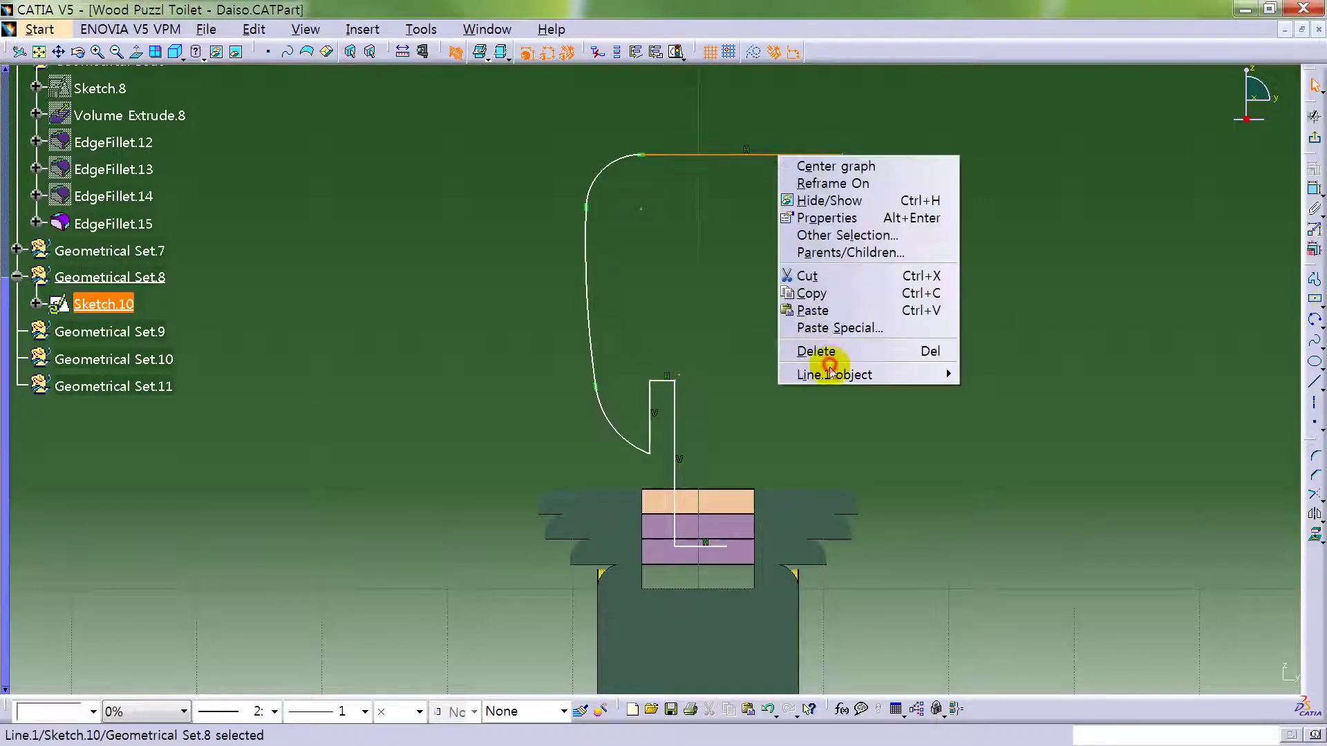
mouse_move(898, 375)
click(1029, 493)
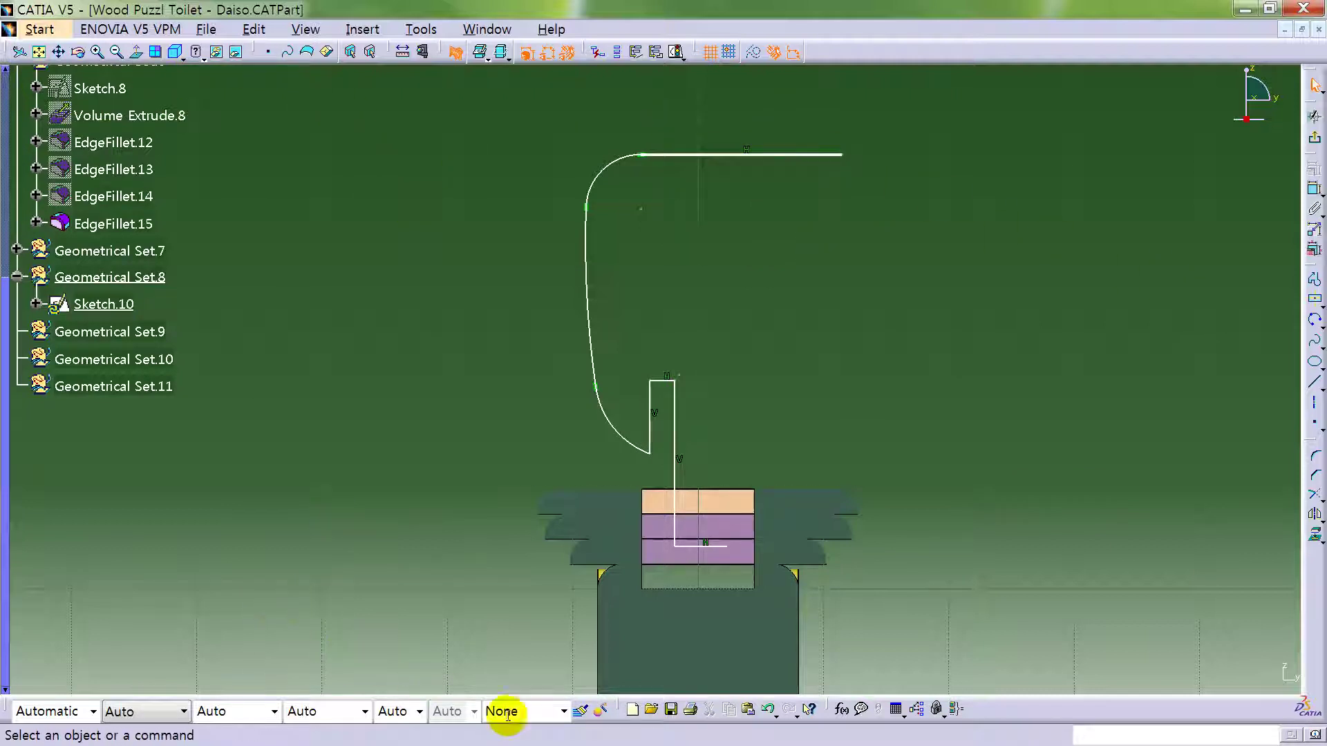
click(768, 711)
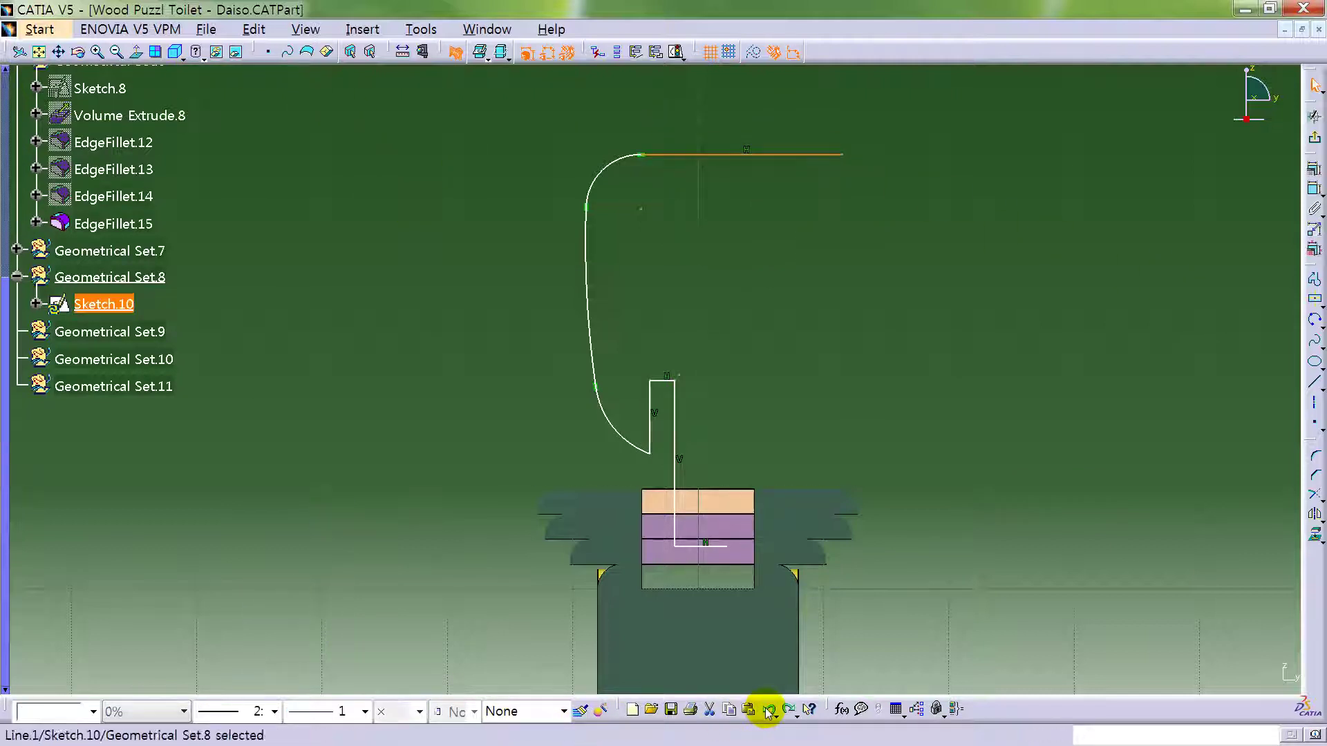
click(1030, 371)
- Mirror the three side arcs, the notch lines and the long vertical line about the sketch's vertical axis
click(595, 172)
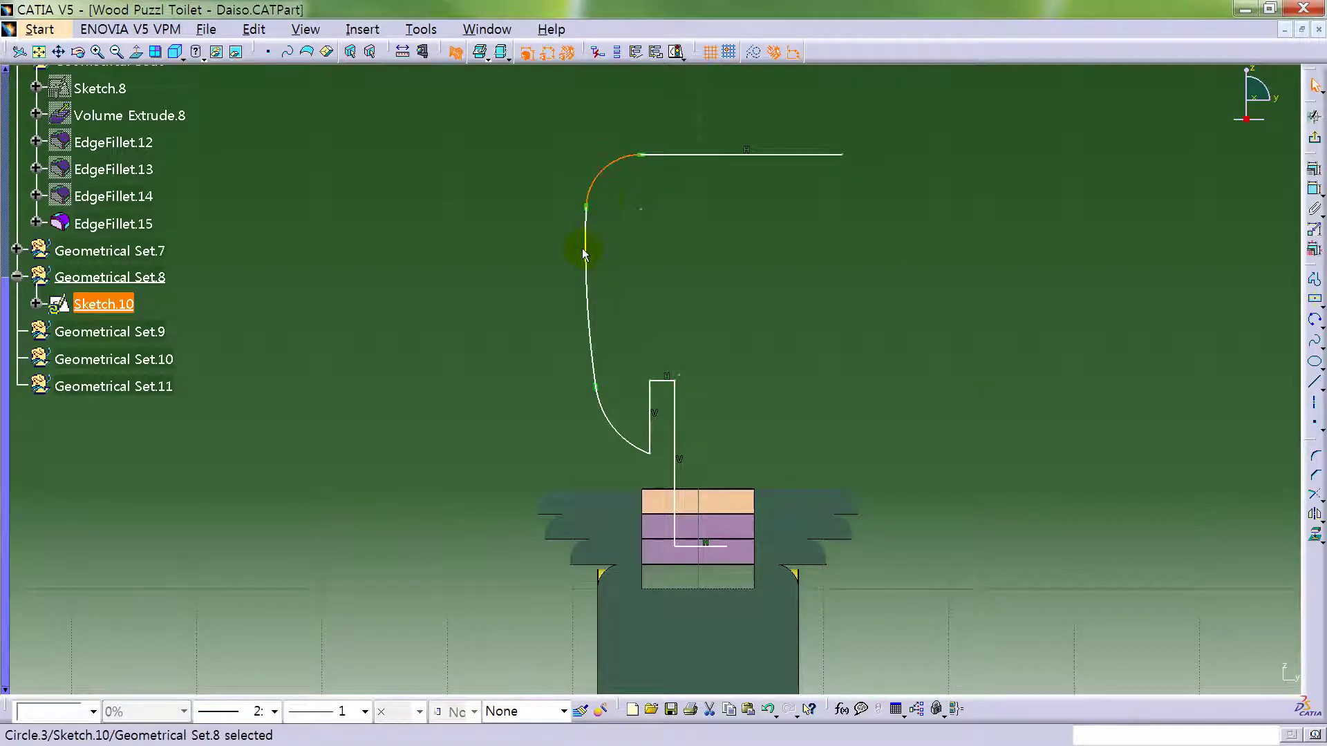
mouse_move(477, 99)
mouse_down()
mouse_move(664, 465)
mouse_move(657, 492)
mouse_move(663, 479)
mouse_up()
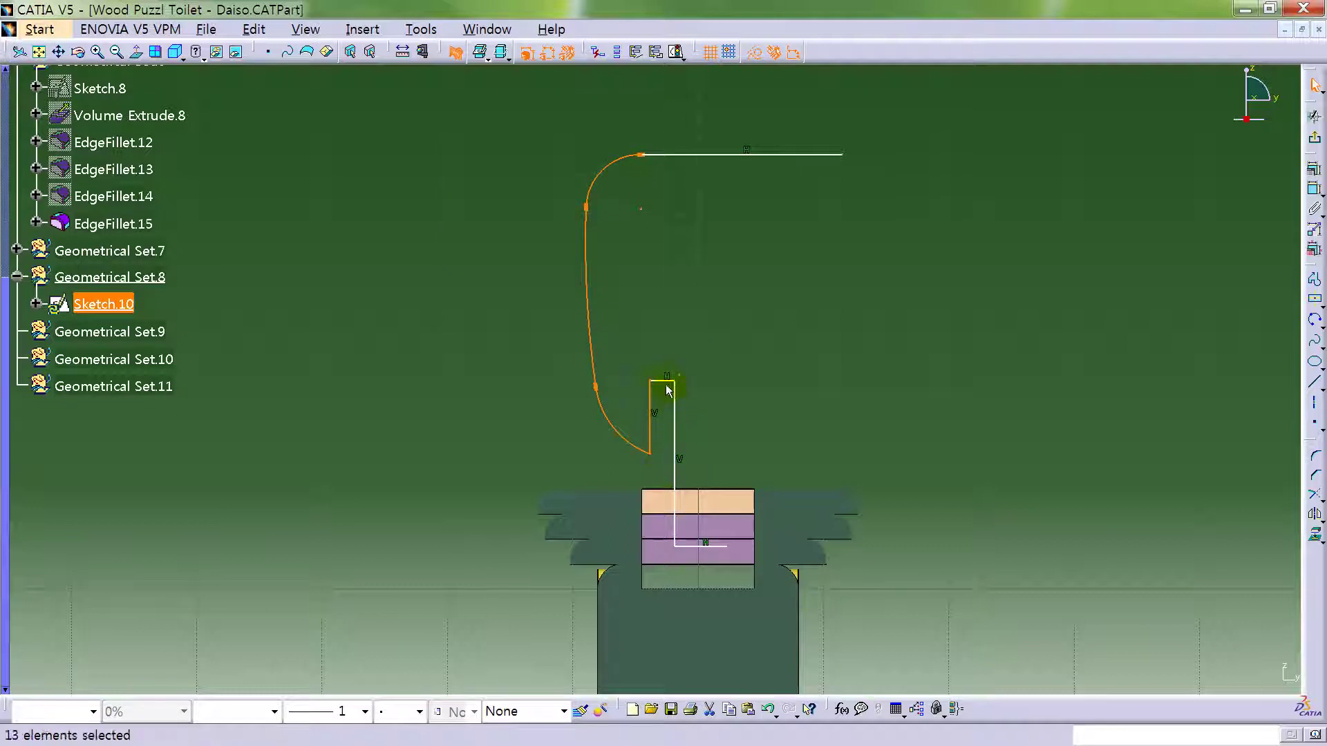
ctrl+click(680, 404)
click(1314, 515)
ctrl+middle_drag(761, 394, 705, 584)
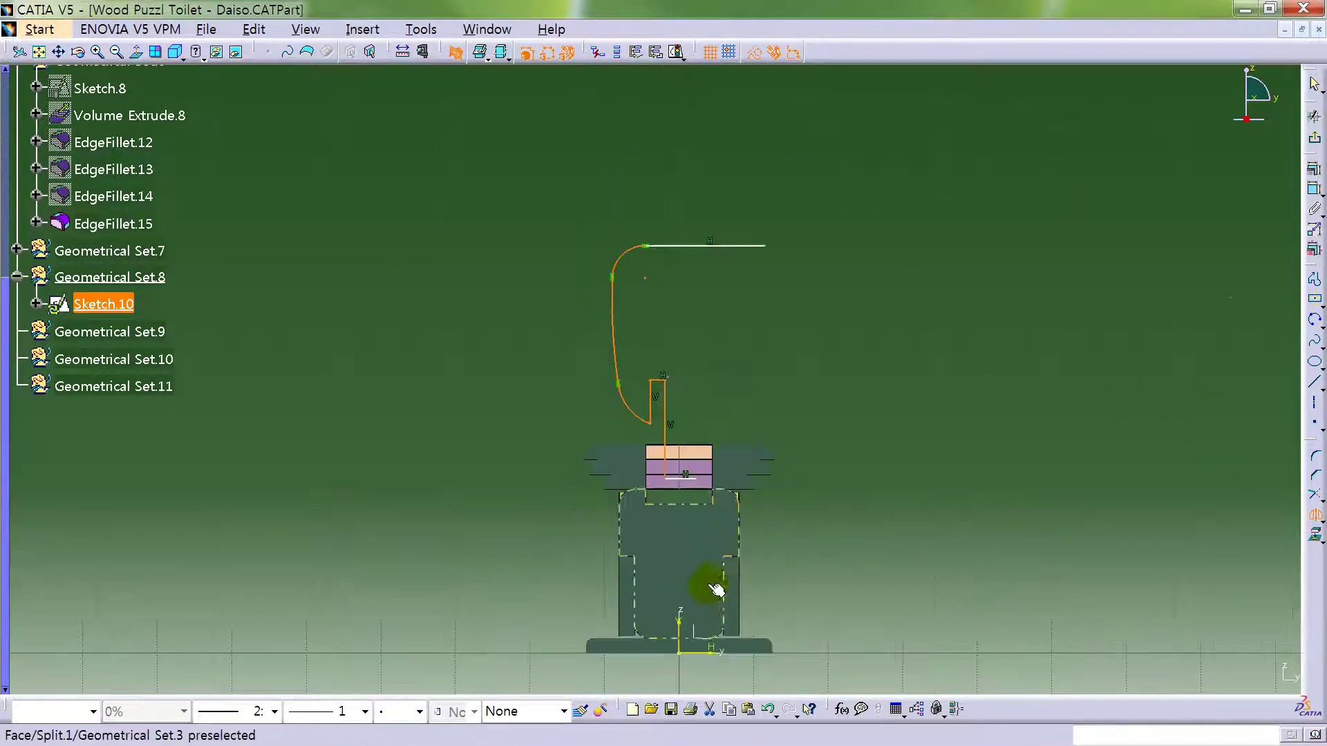
click(678, 630)
- Trim the top line to the mirrored corner arc and the bottom line to the mirrored vertical line to close the profile
ctrl+middle_drag(832, 424, 899, 380)
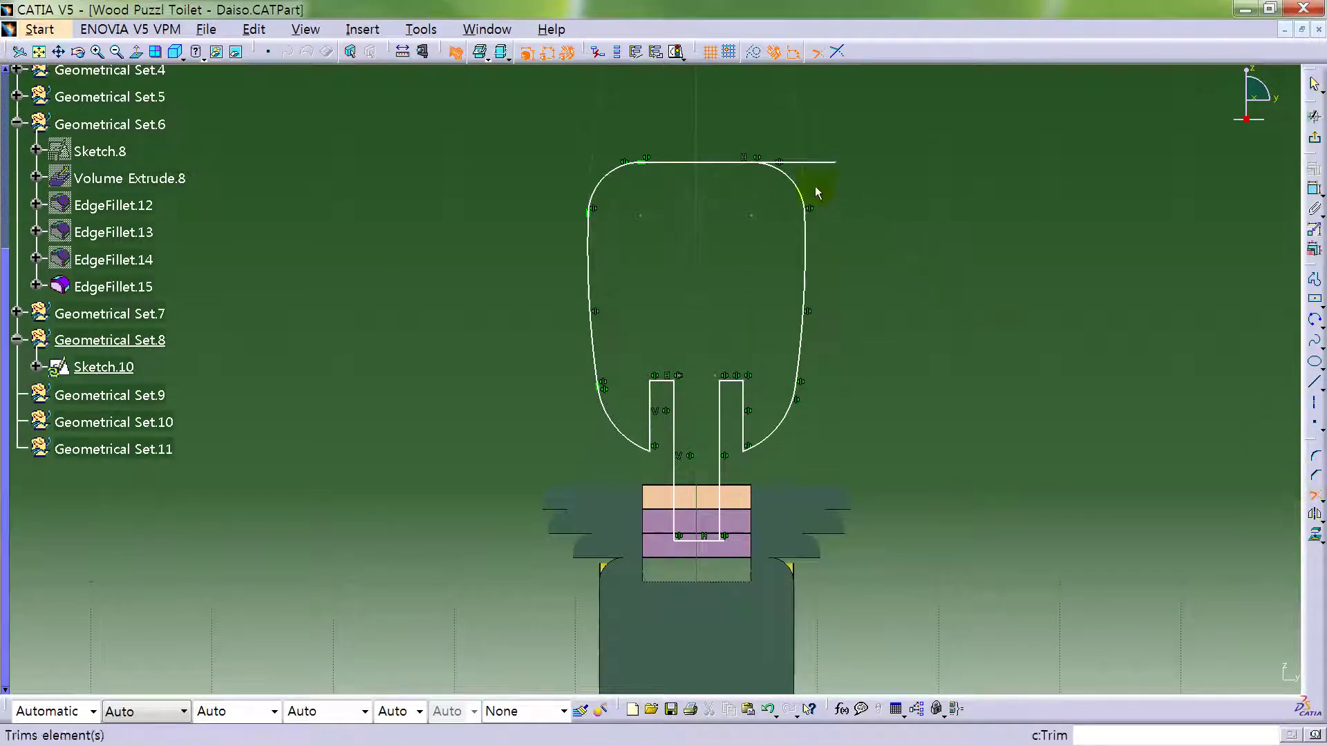
click(788, 165)
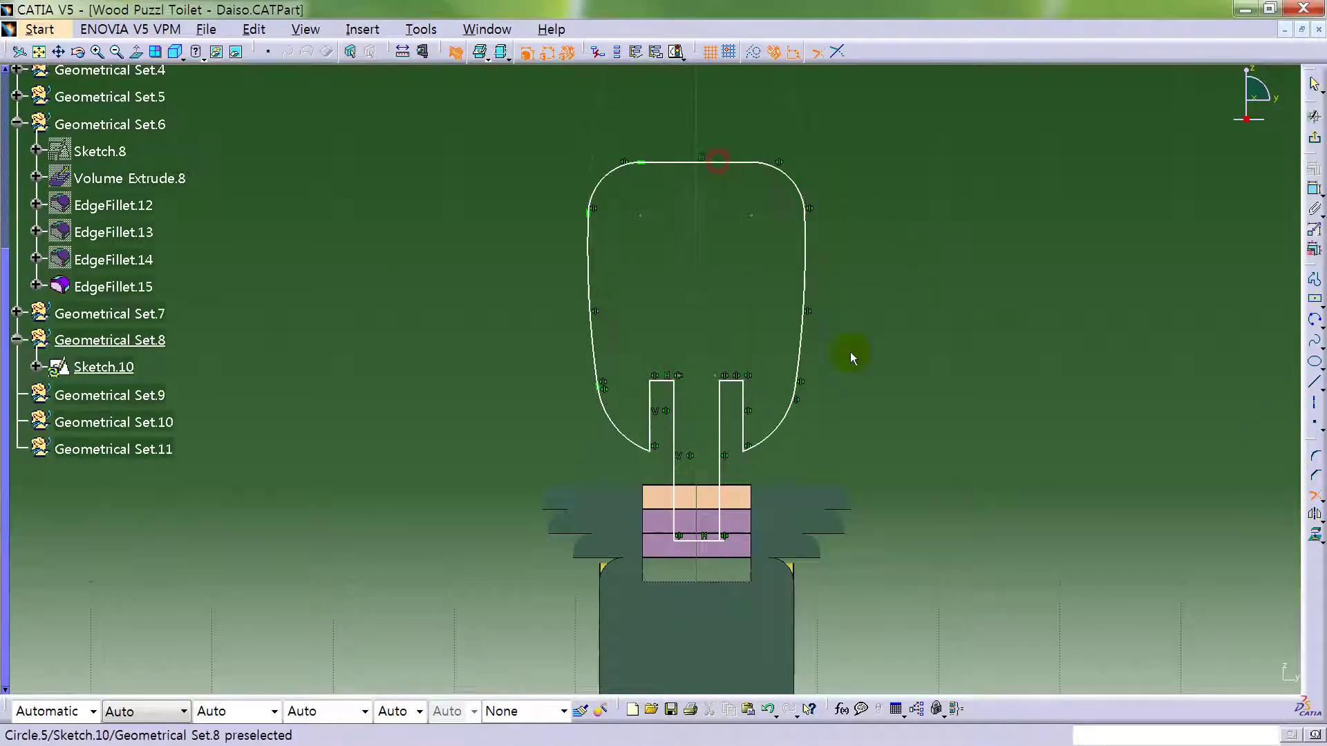
click(709, 539)
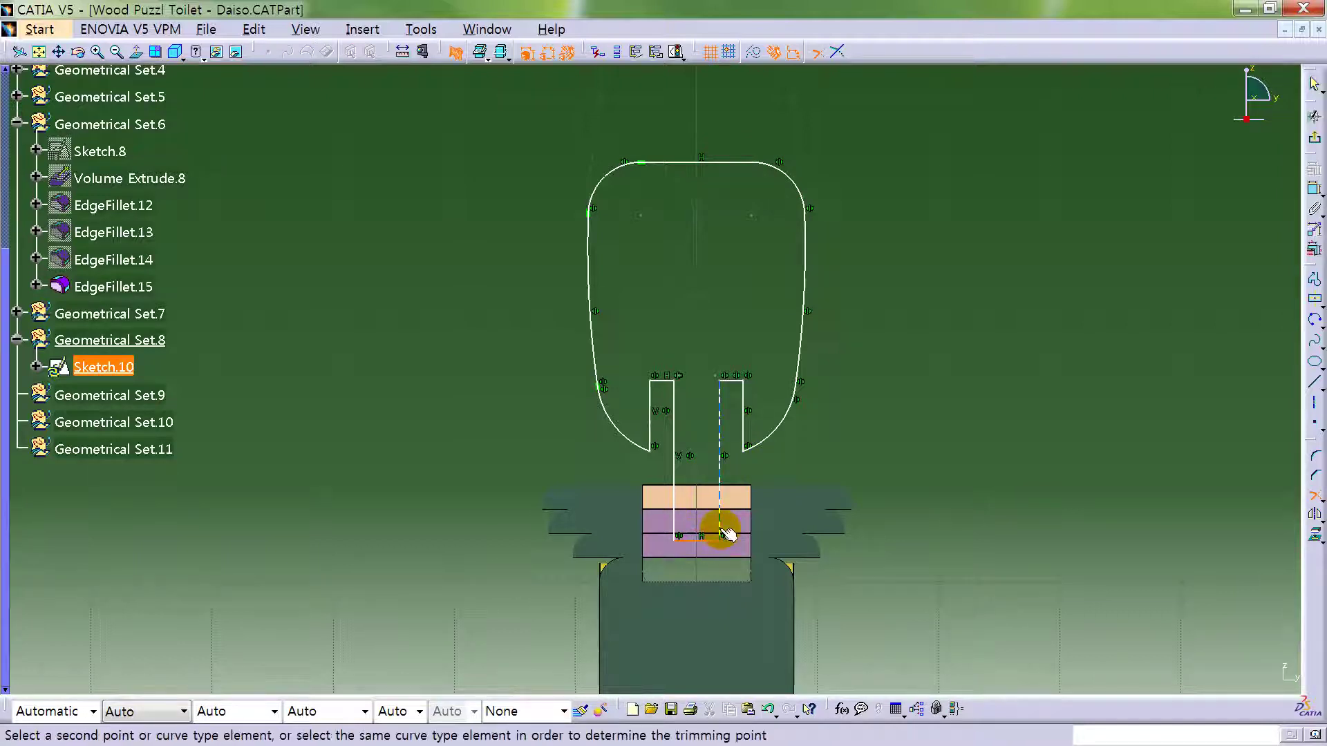
click(721, 528)
click(1313, 493)
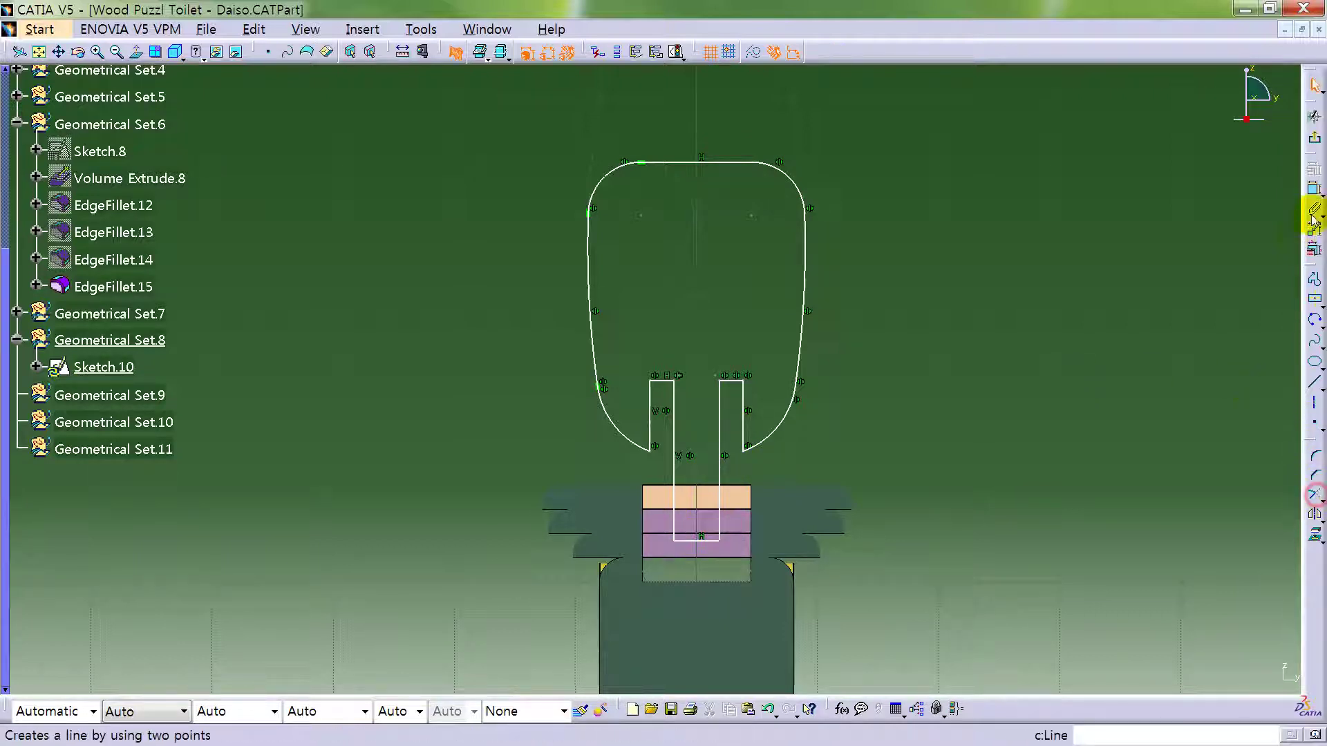
- Dimension the tongue's bottom line 20 mm above the sketch's horizontal axis
click(1315, 189)
mouse_move(939, 303)
middle_down()
mouse_move(933, 269)
mouse_move(948, 255)
middle_up()
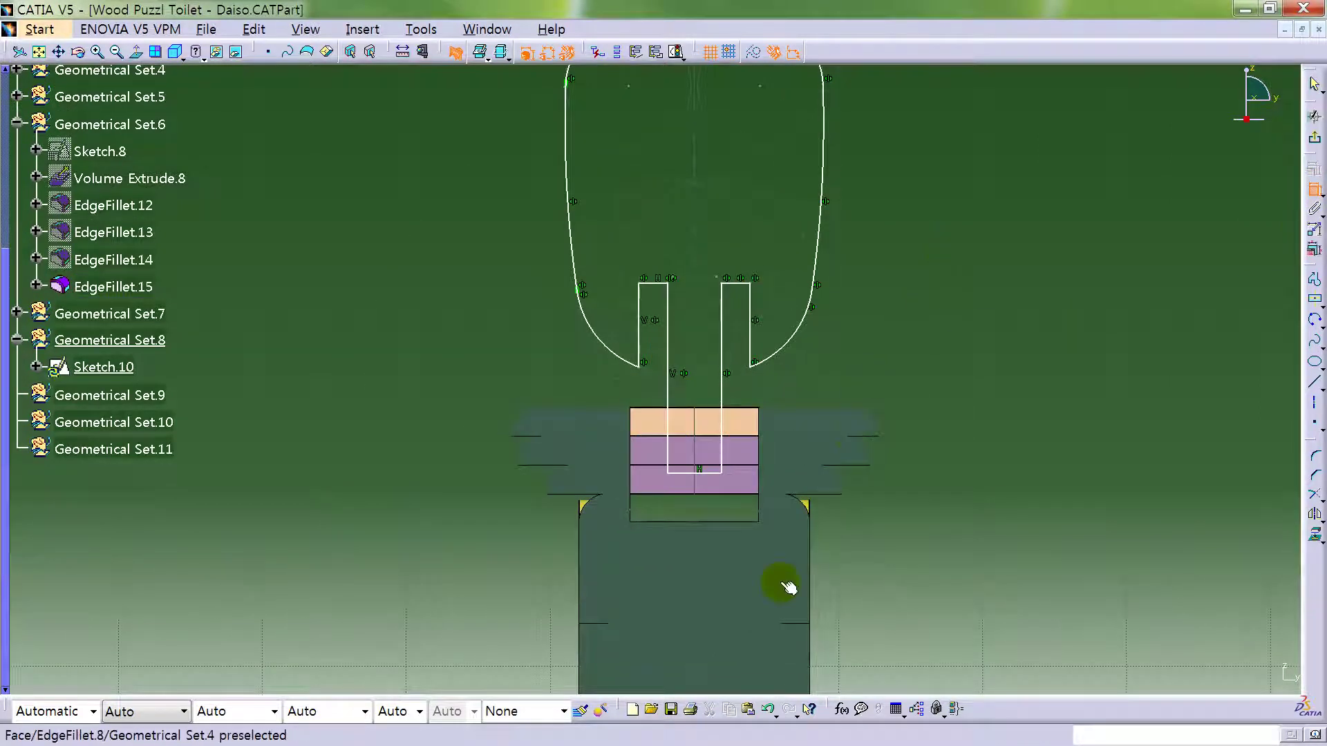
click(698, 473)
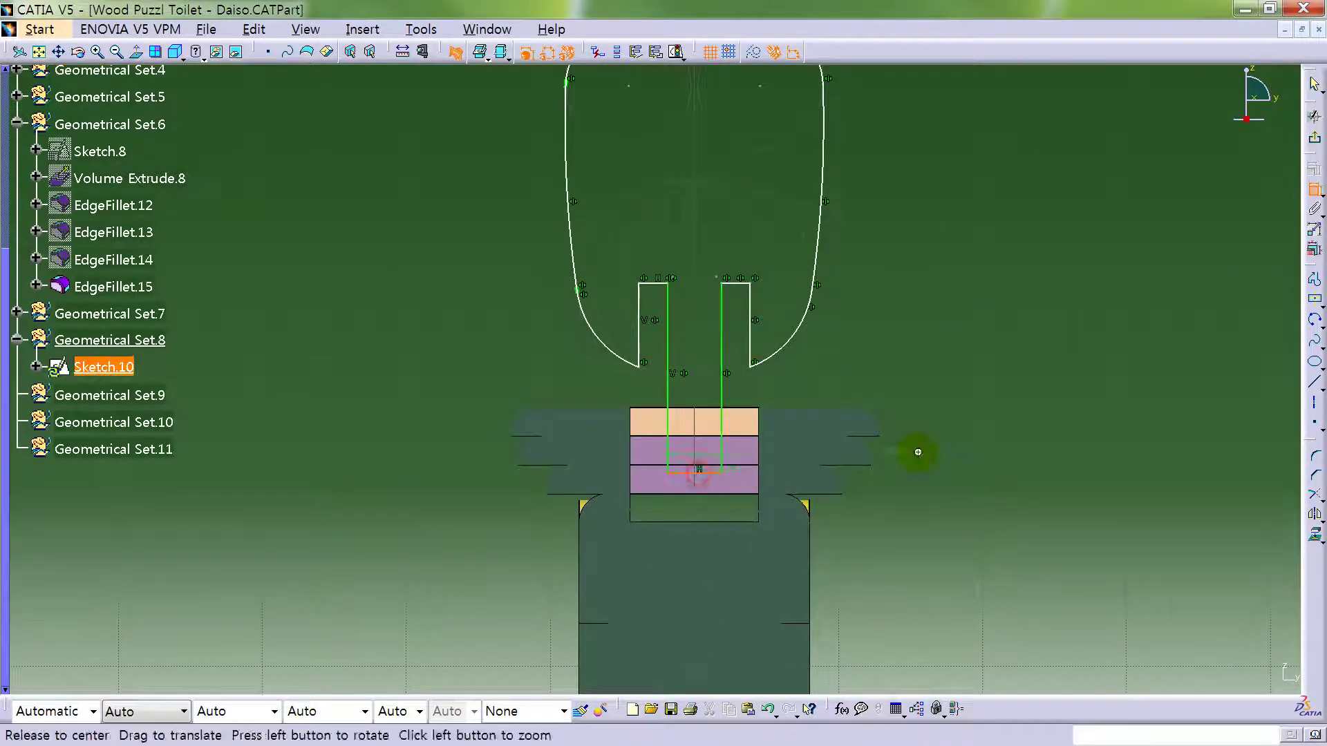
middle_drag(918, 452, 924, 509)
click(717, 636)
click(807, 542)
double_click(810, 545)
text(20)
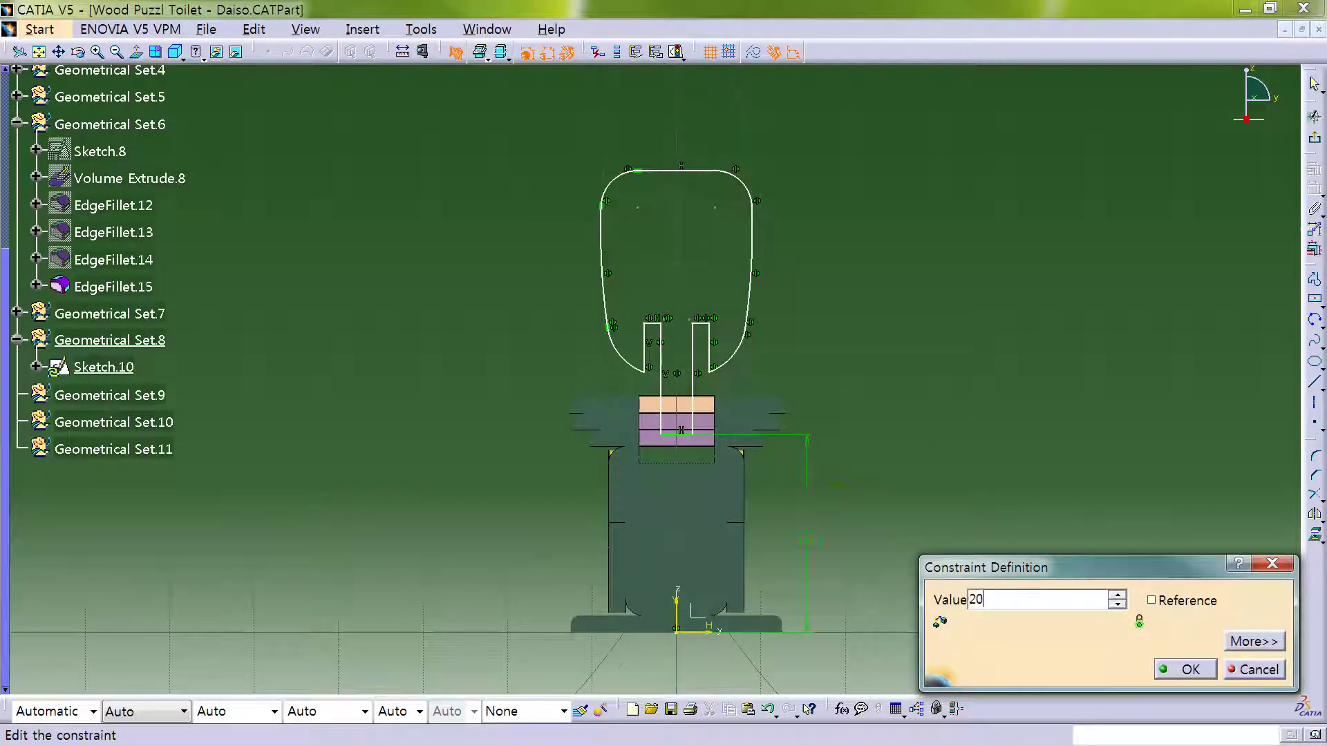
key(Return)
mouse_move(854, 390)
middle_down()
mouse_move(986, 355)
mouse_move(963, 333)
mouse_move(977, 334)
middle_up()
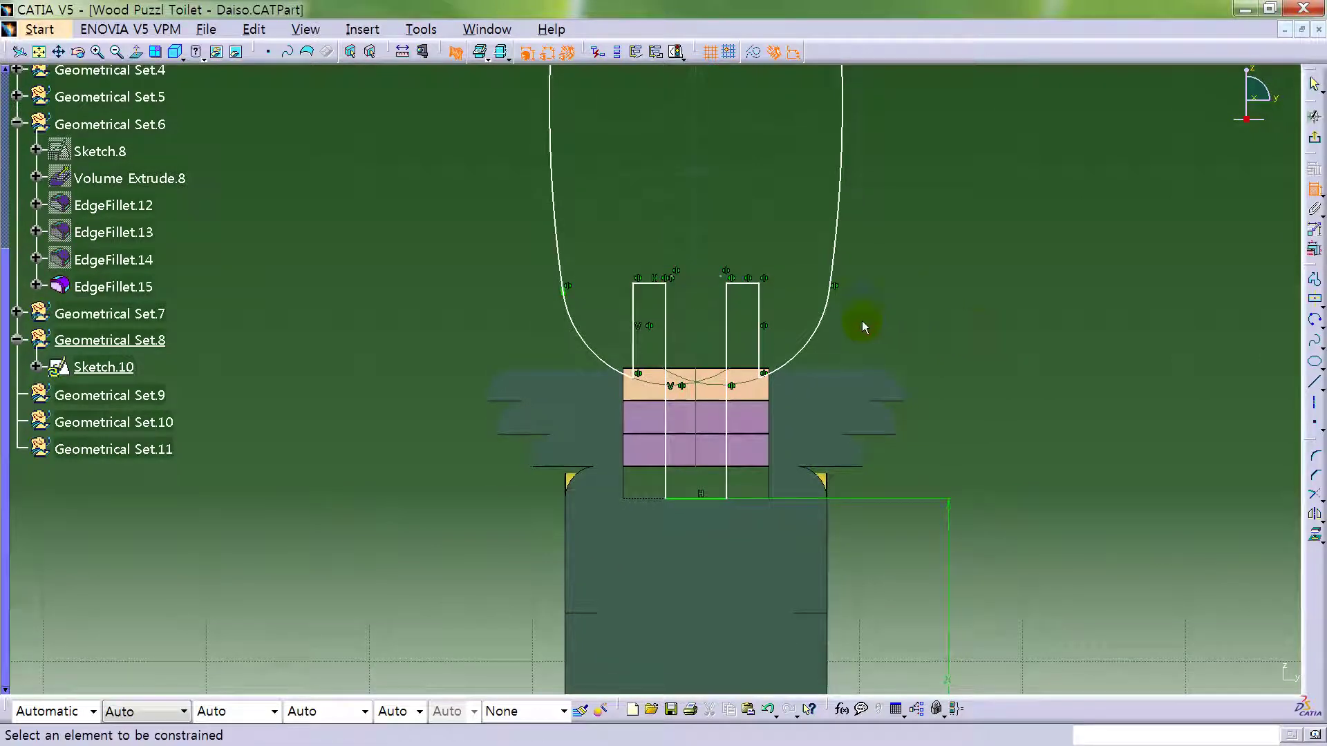
- Dimension the vertical distance from the right notch's top edge to the central tab's bottom edge and set it to 15 mm
click(743, 282)
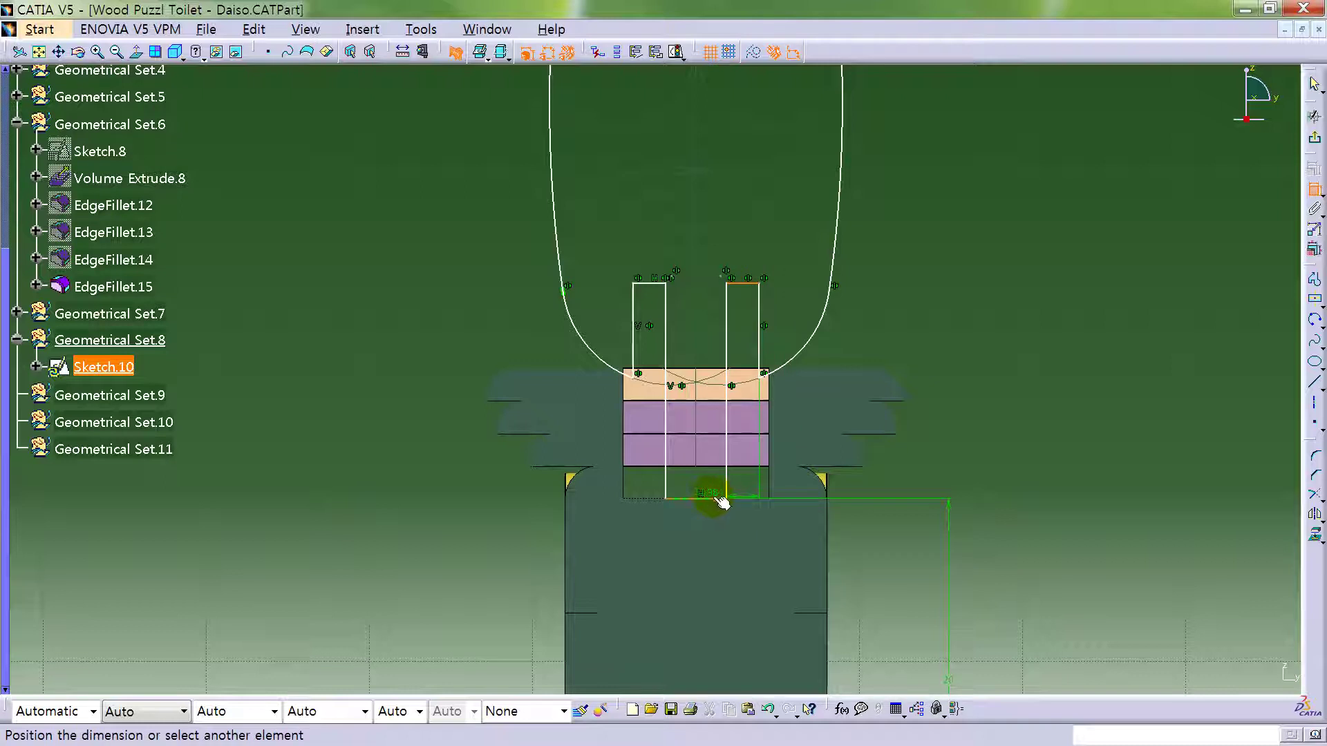
click(714, 497)
click(944, 395)
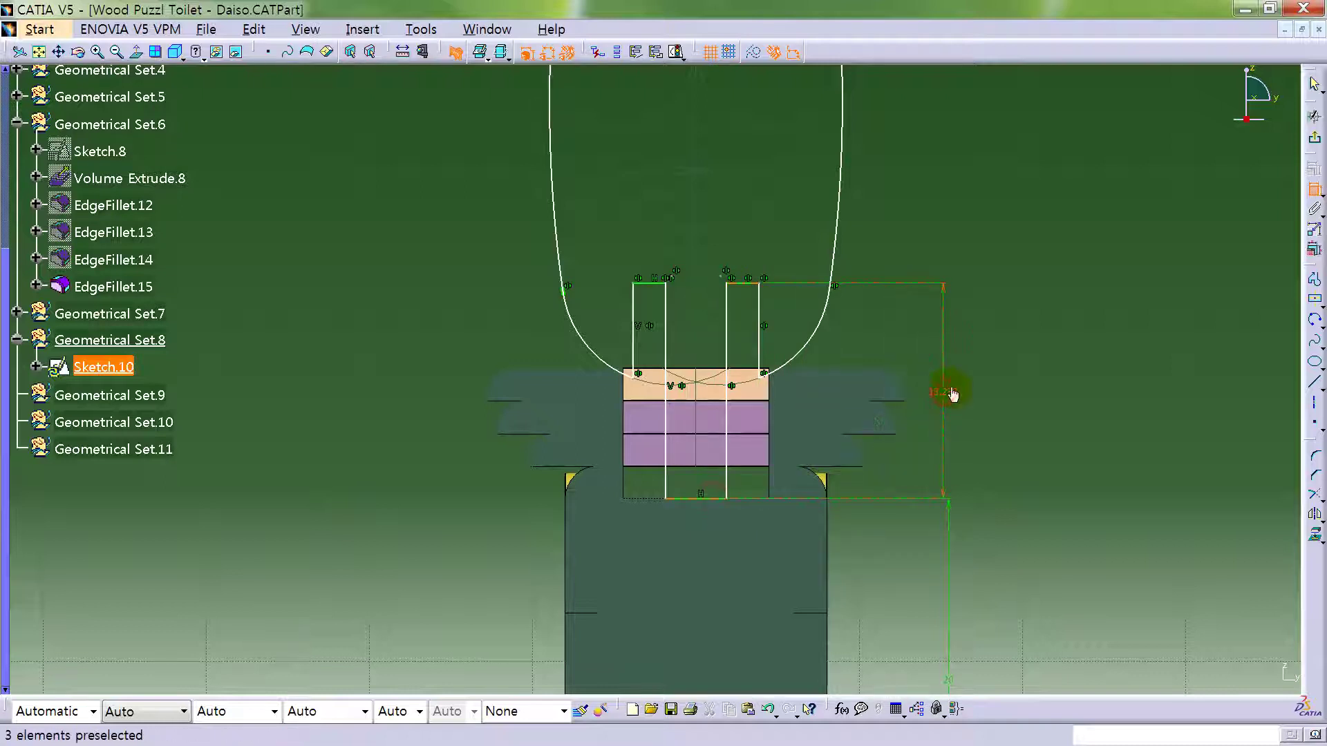
double_click(943, 392)
text(15)
key(Return)
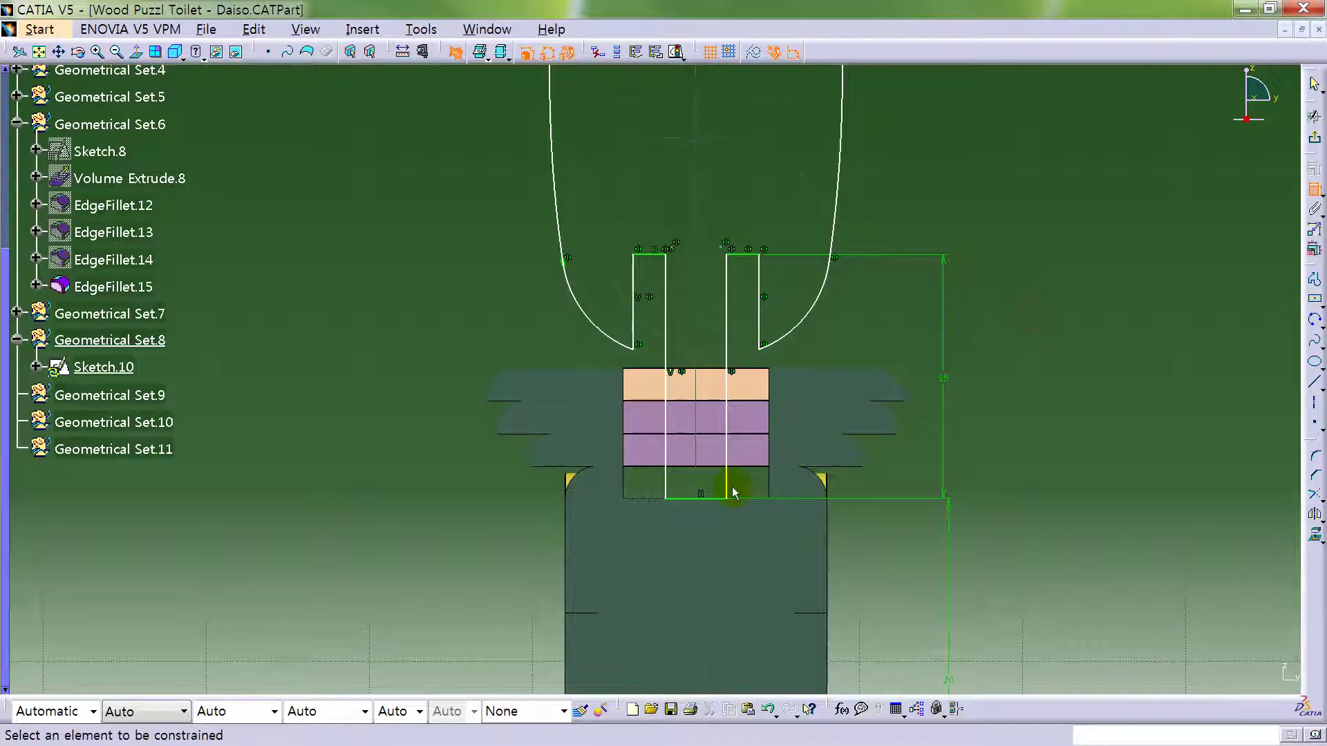
- Dimension the bottom edge of the central tab and set its width to 9 mm
click(712, 499)
click(705, 212)
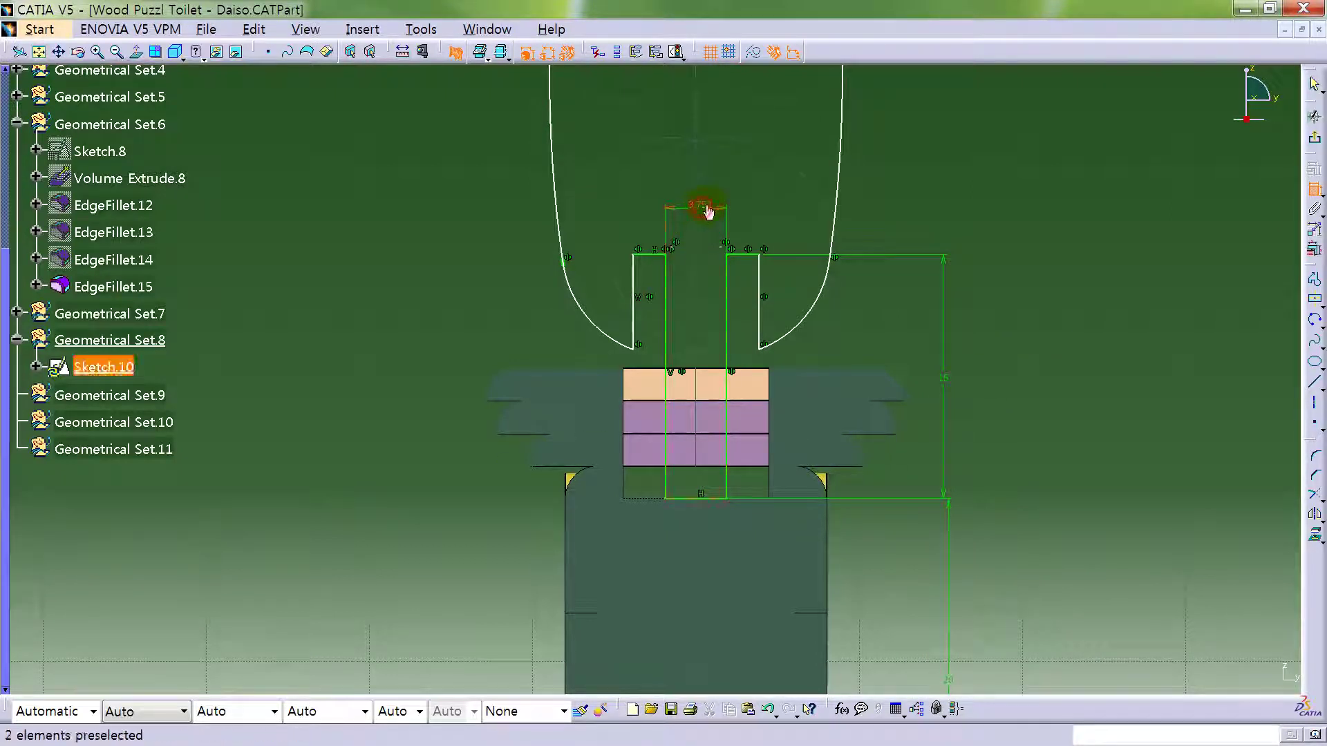
double_click(708, 211)
text(9mm)
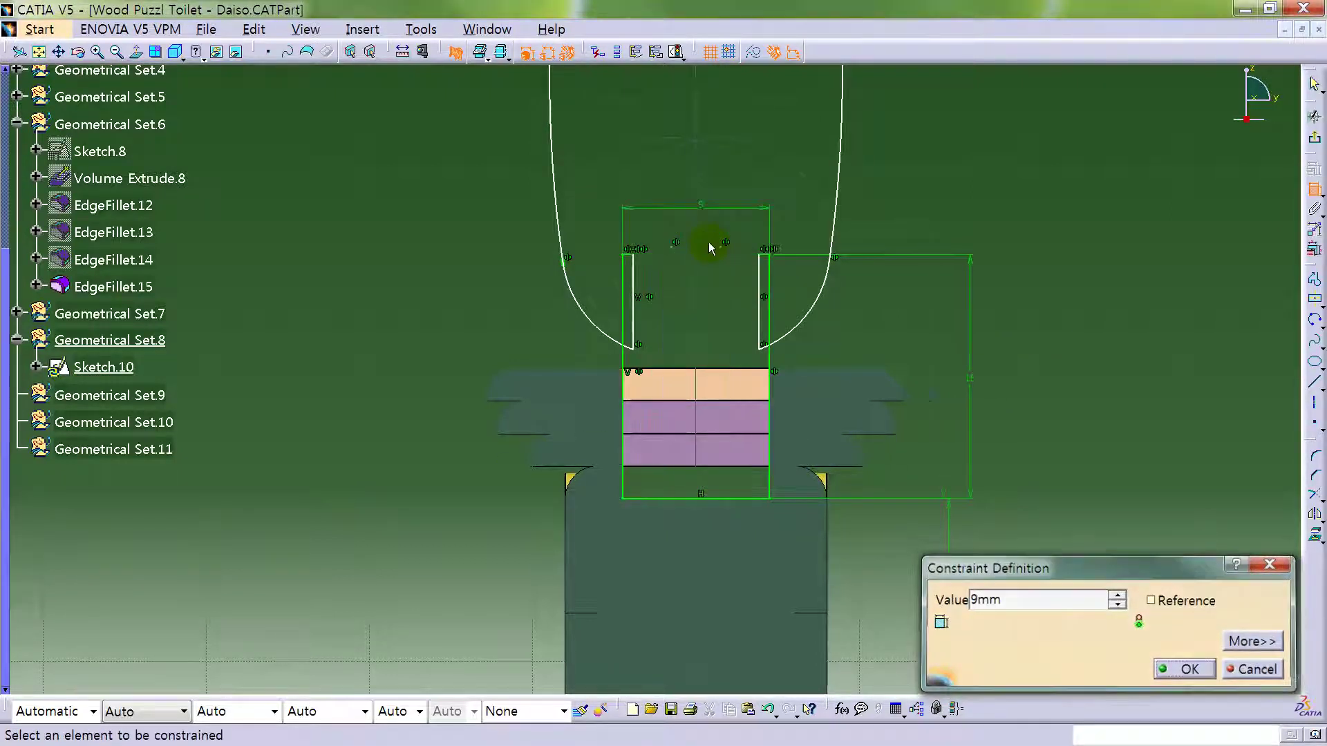
key(Return)
click(1314, 192)
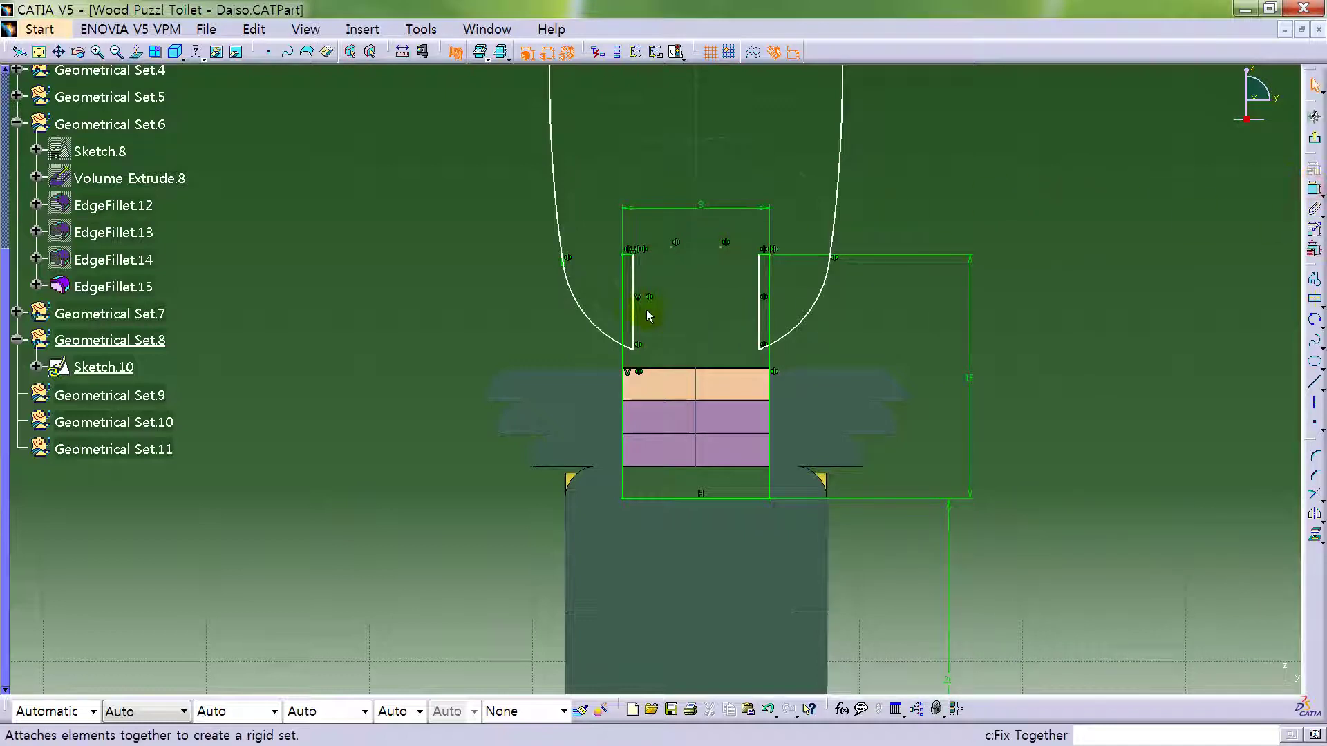
- Move the left notch's outer vertical line outward, away from the central tab, to widen the symmetric notches
drag(631, 299, 596, 307)
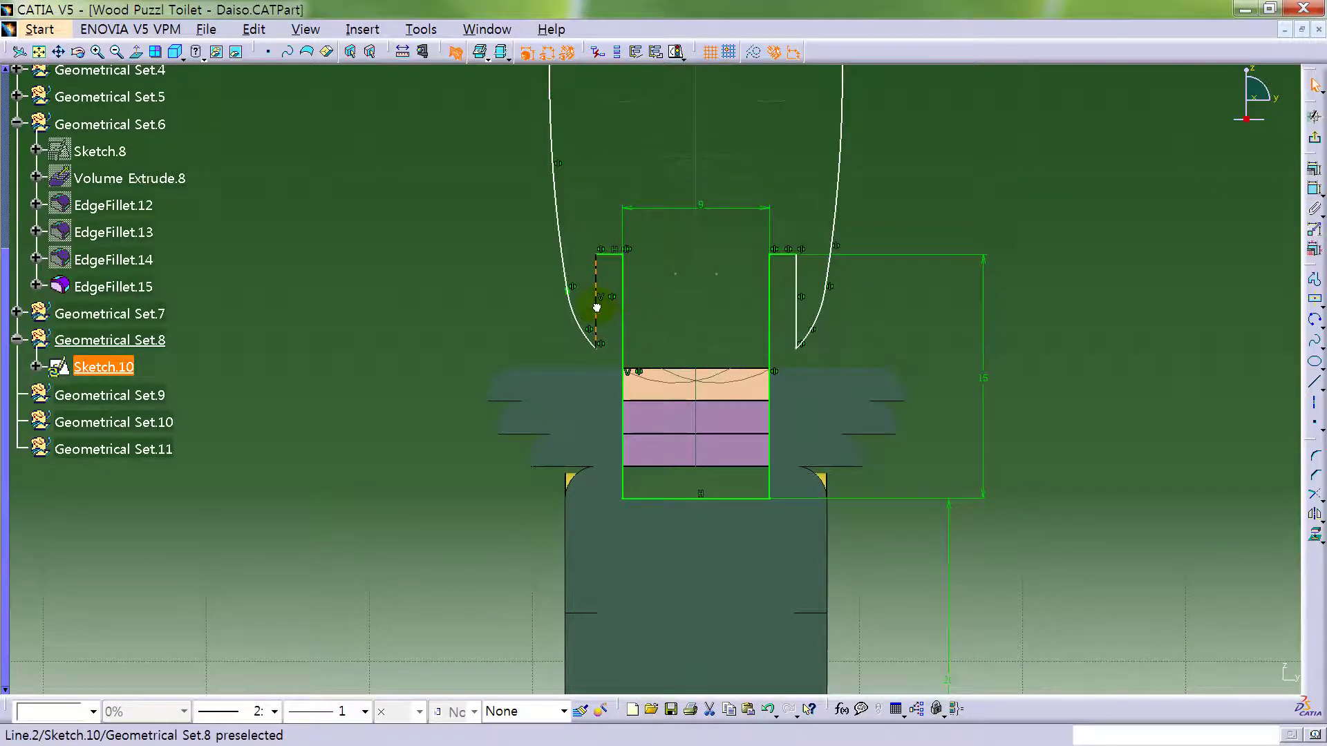
click(1054, 269)
mouse_move(1055, 268)
middle_down()
mouse_move(1016, 267)
mouse_move(1016, 291)
middle_up()
- Dimension the overall height from the profile's top line to the tab's bottom edge and set it to 48 mm
click(1313, 192)
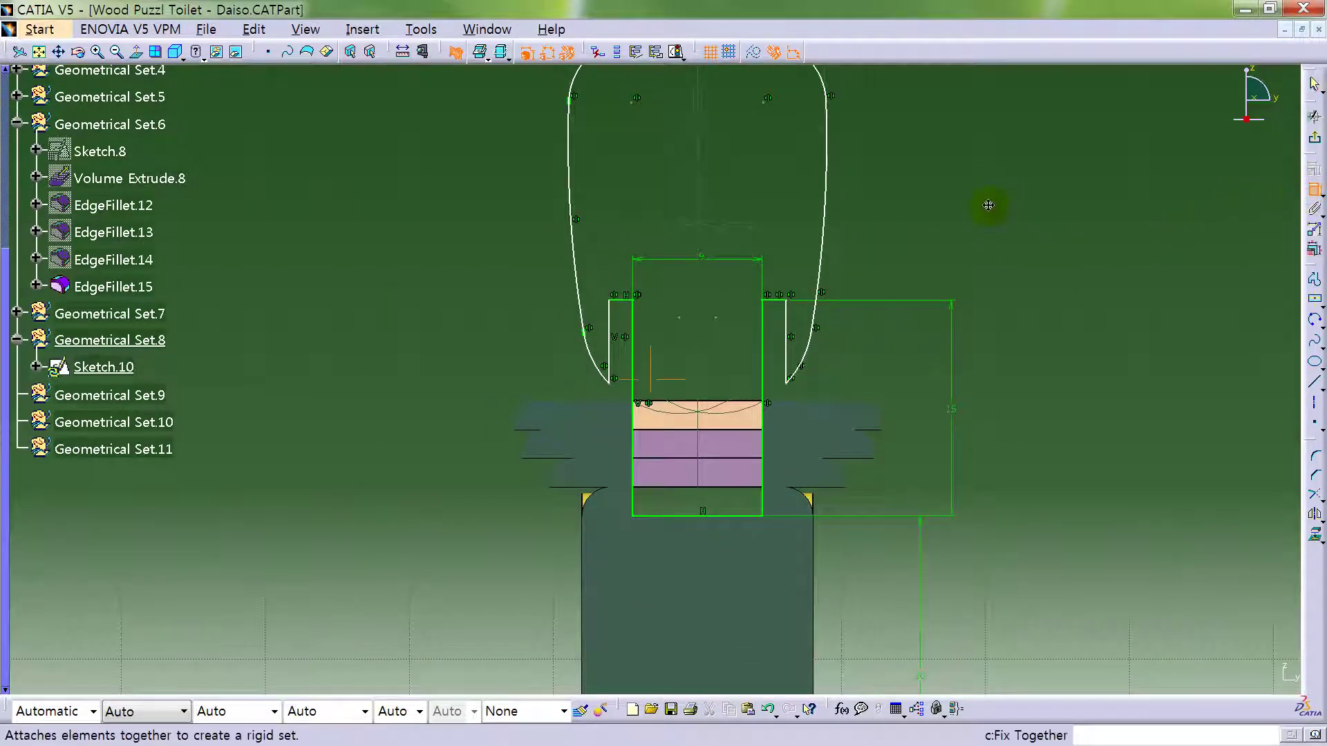
middle_drag(988, 205, 985, 283)
click(712, 123)
mouse_move(746, 267)
middle_down()
mouse_move(850, 297)
mouse_move(727, 560)
middle_up()
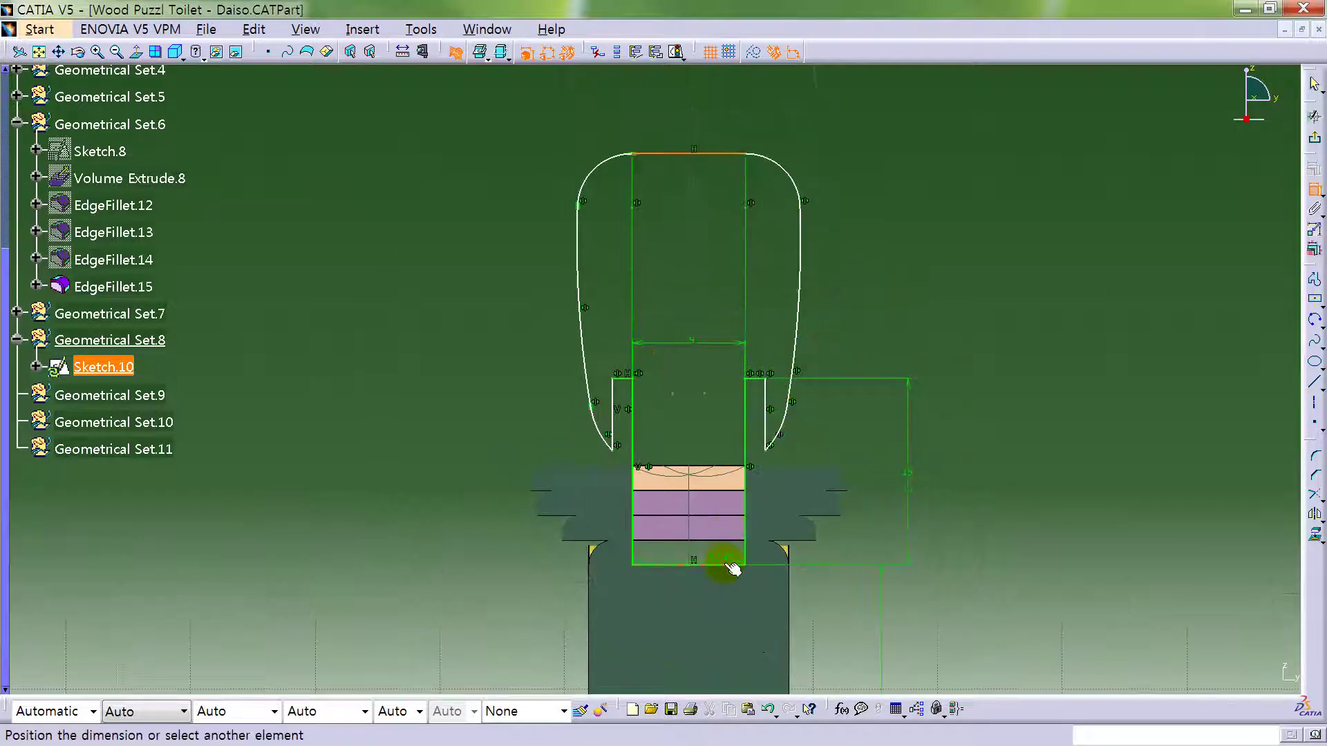
click(730, 565)
click(985, 379)
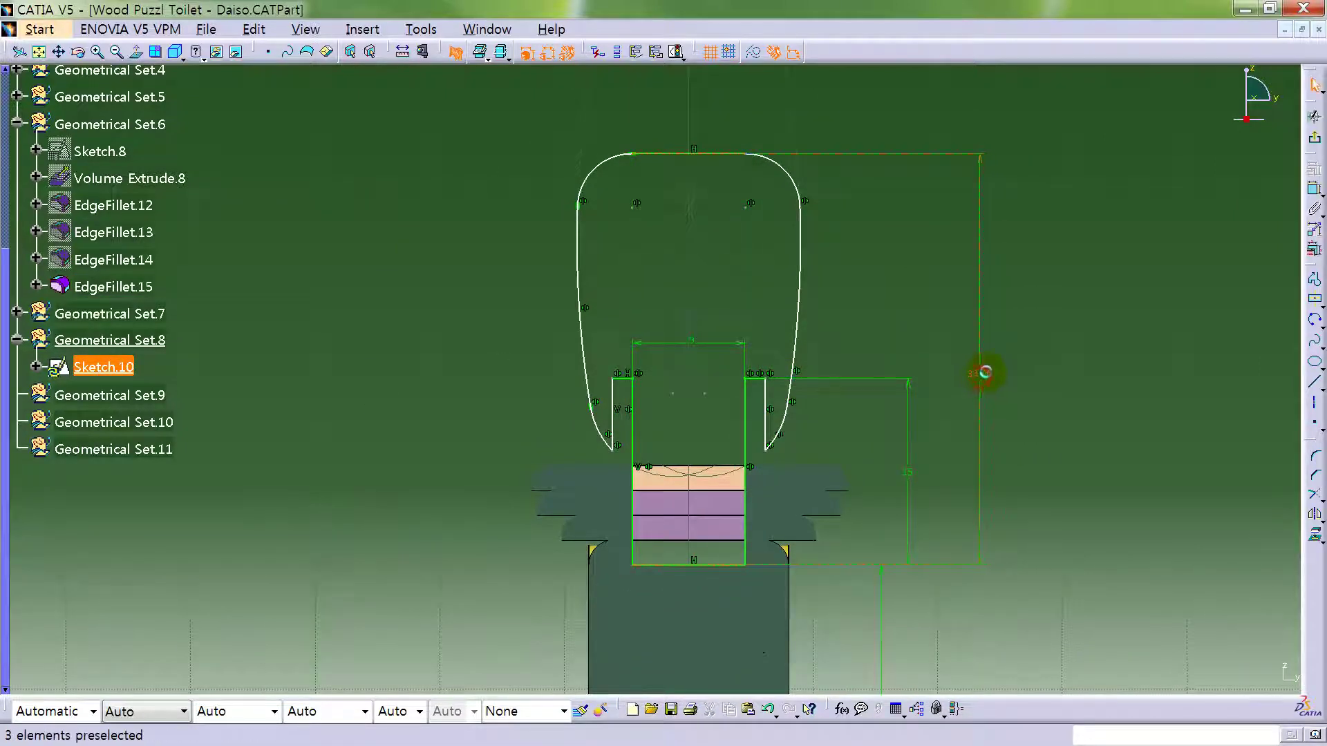
double_click(985, 372)
text(48mm)
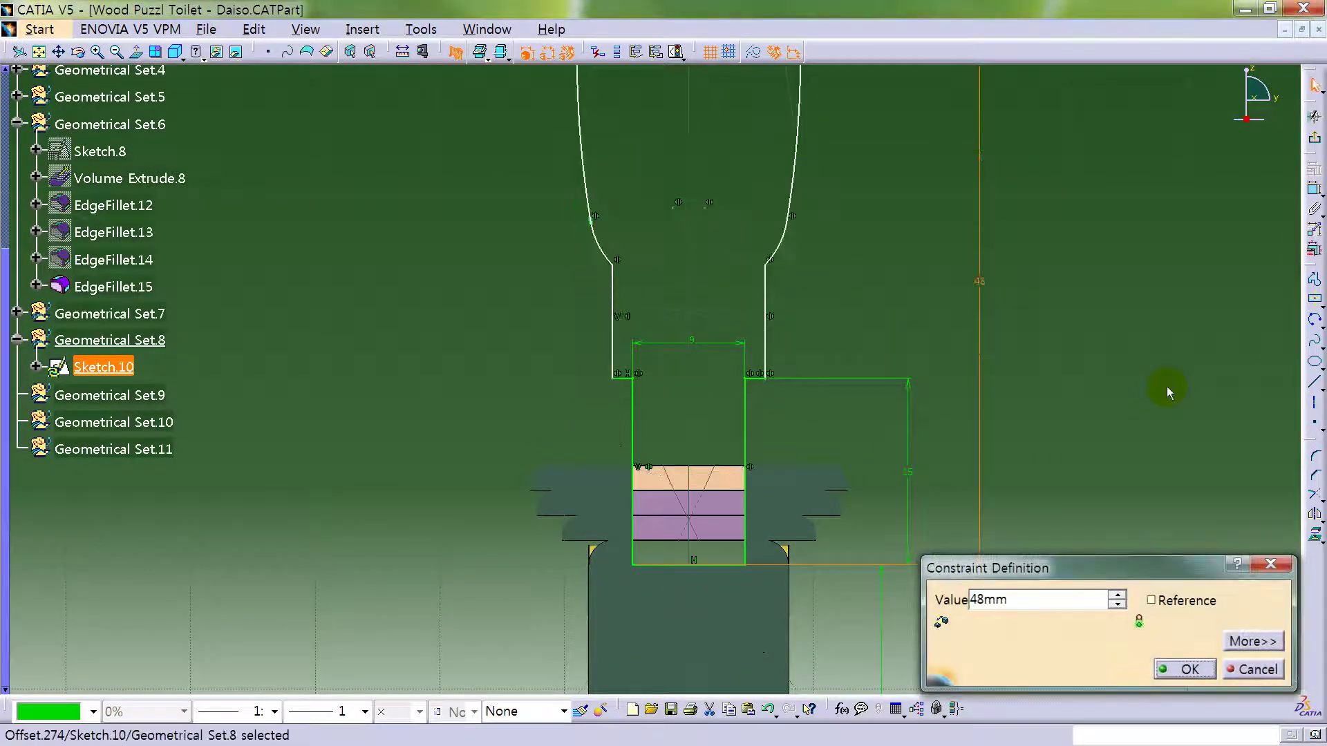
key(Return)
- Reshape the profile by pulling the lower-left arc down and outward, widening the upper corners and enlarging their rounding
mouse_move(932, 290)
middle_down()
mouse_move(856, 367)
mouse_move(850, 400)
mouse_move(851, 384)
middle_up()
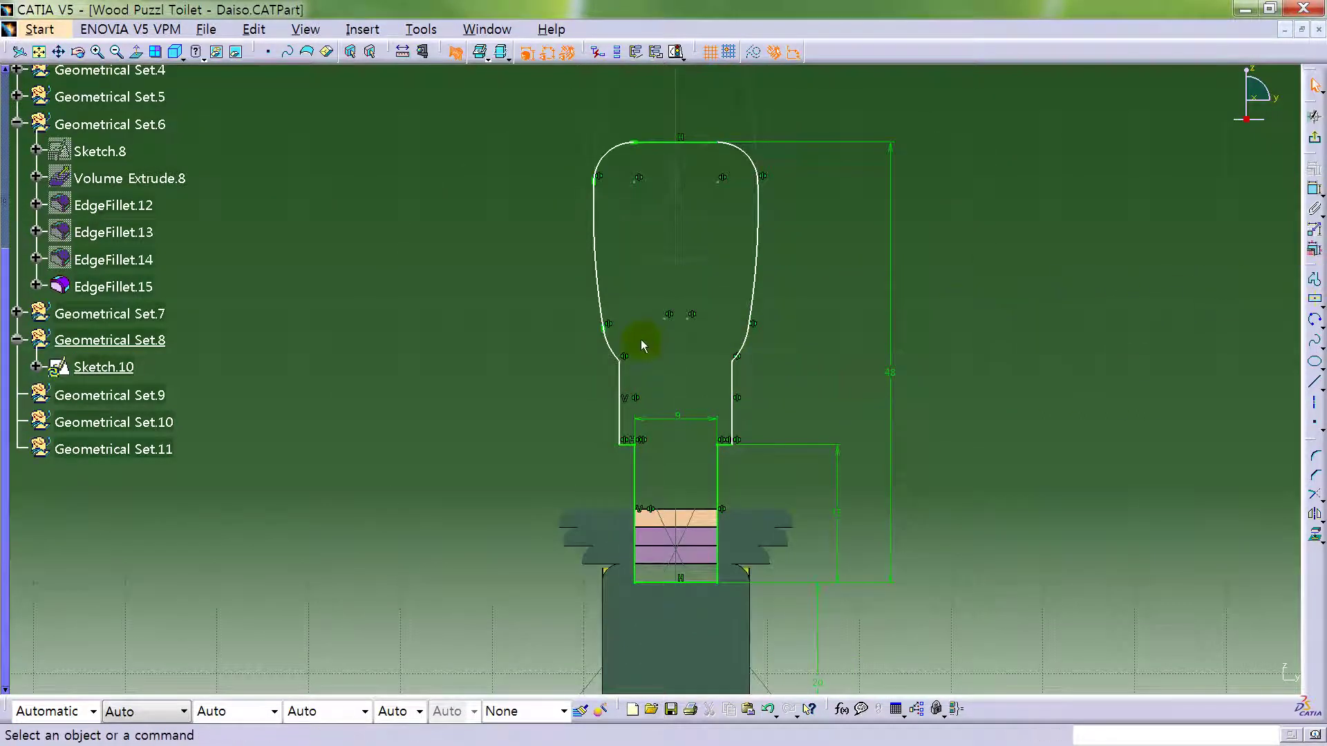
drag(618, 351, 580, 482)
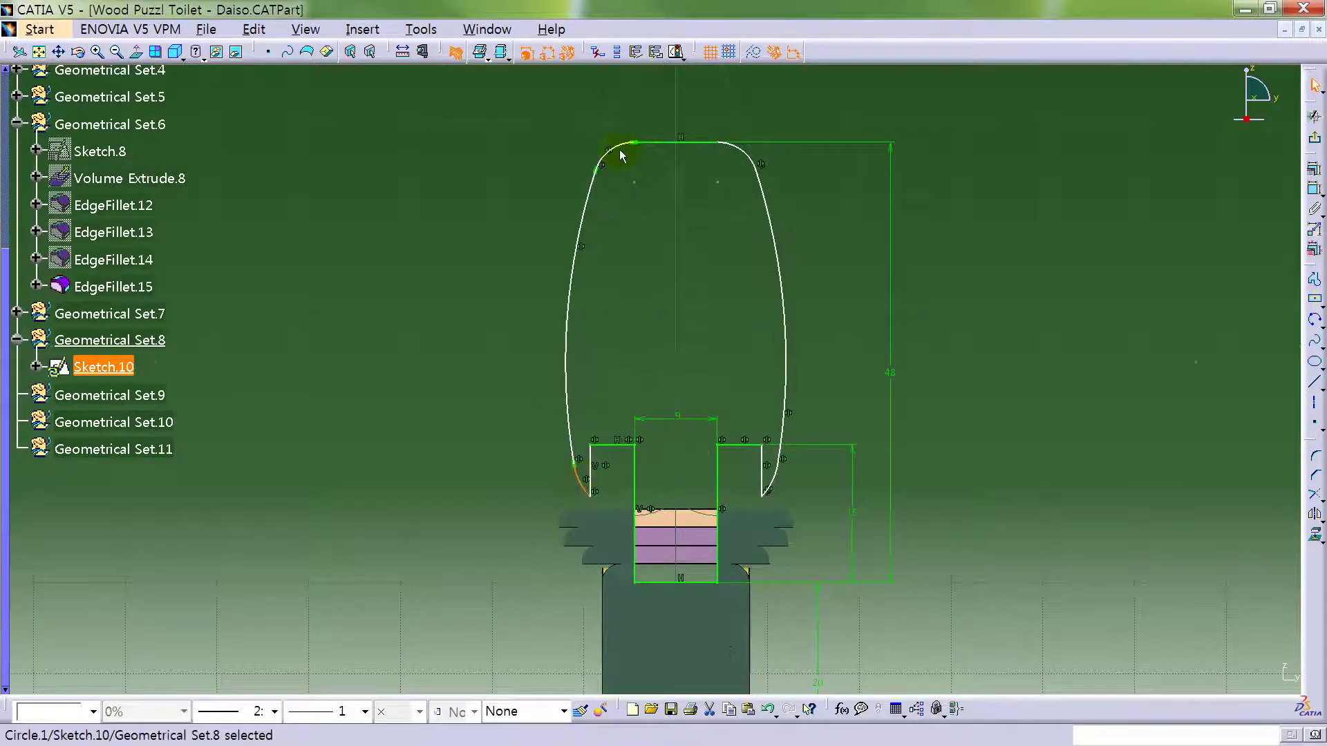
mouse_move(613, 150)
mouse_down()
mouse_move(593, 148)
mouse_move(588, 165)
mouse_up()
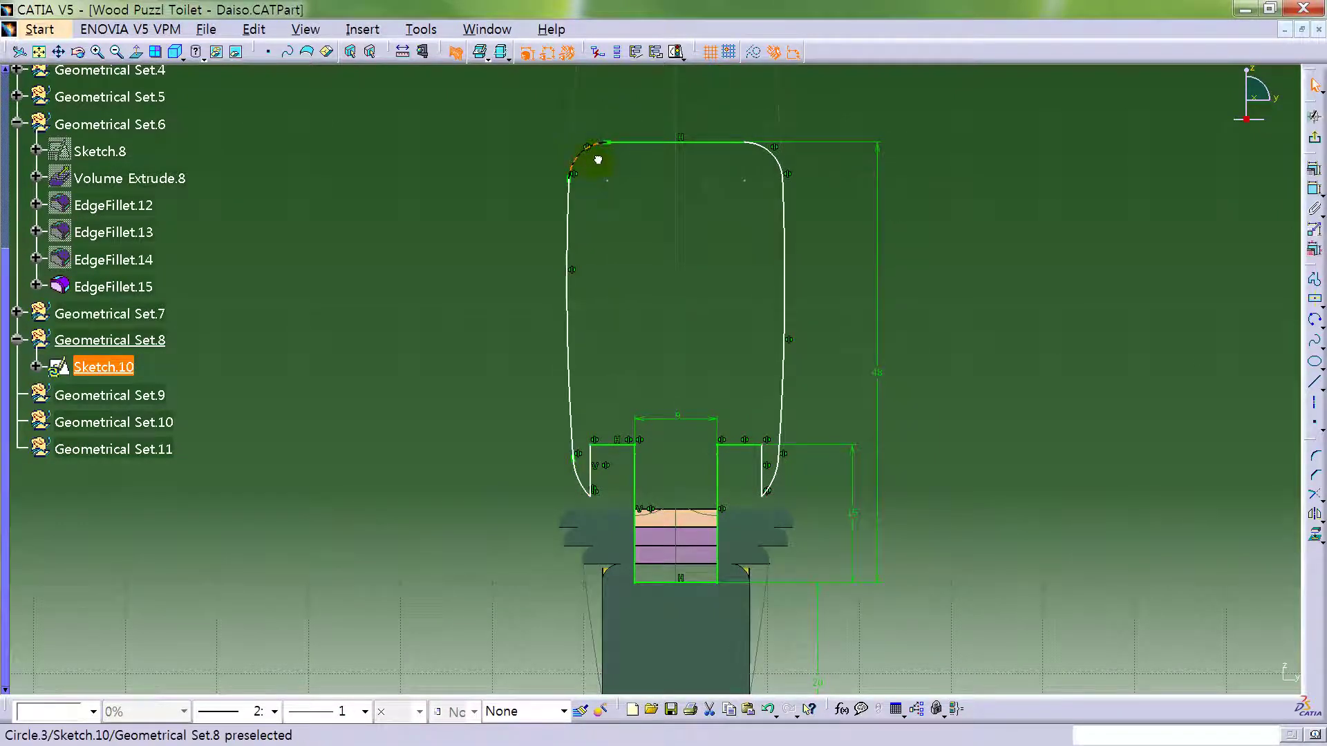
click(557, 222)
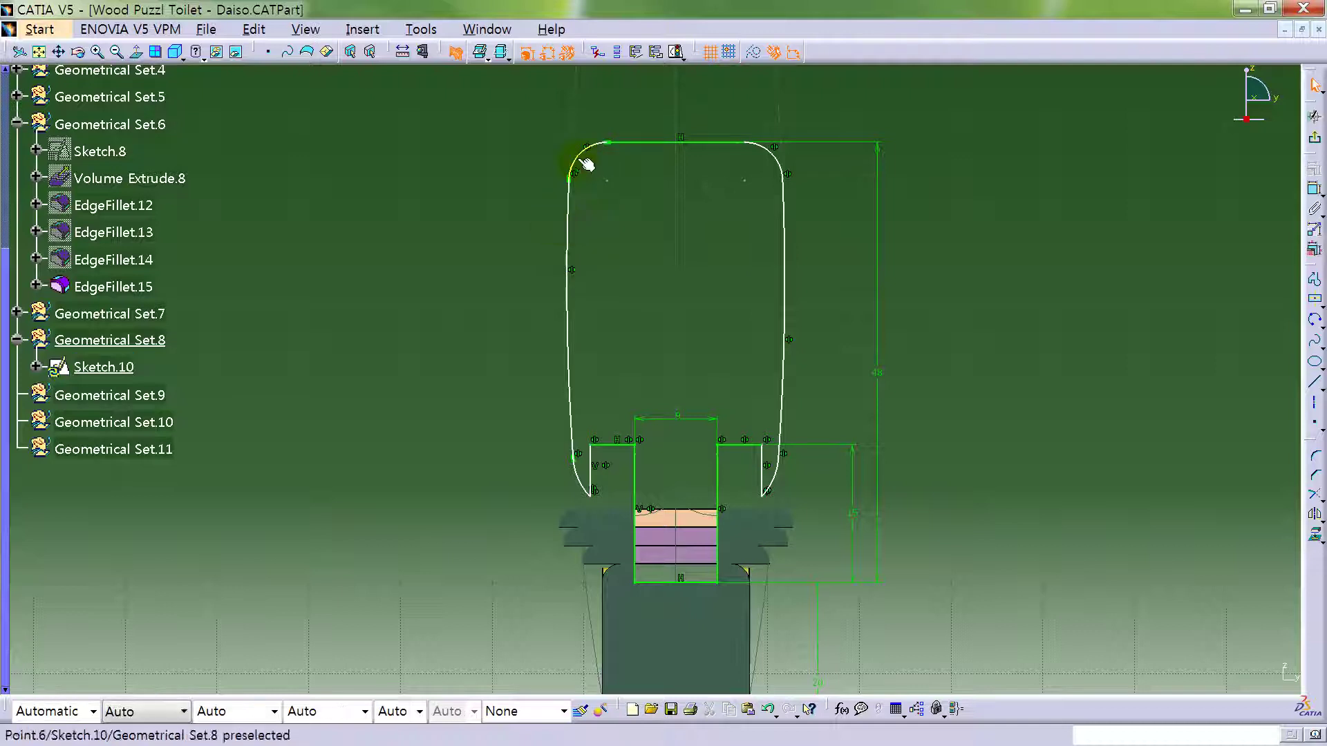
drag(626, 142, 643, 143)
click(1150, 236)
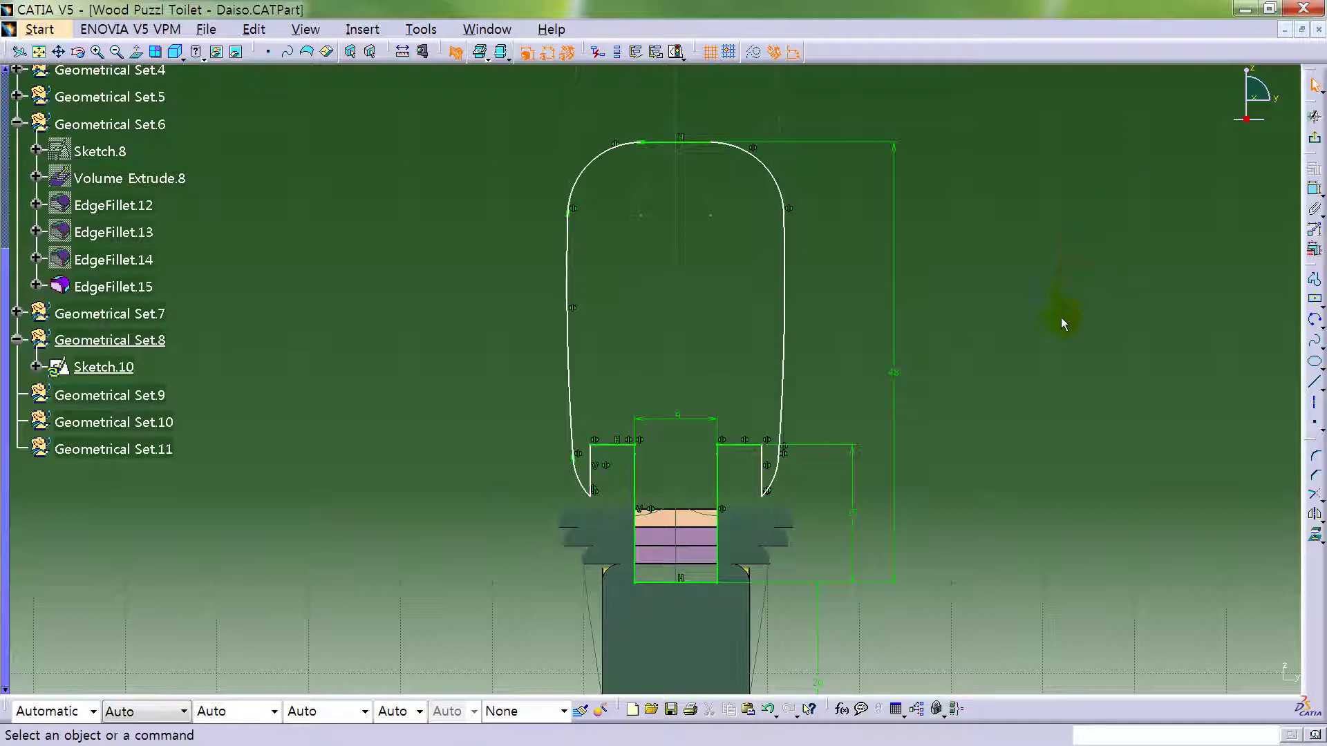
- Try to dimension the profile's left side curve from the vertical axis at 17.5 mm
middle_drag(671, 467, 679, 544)
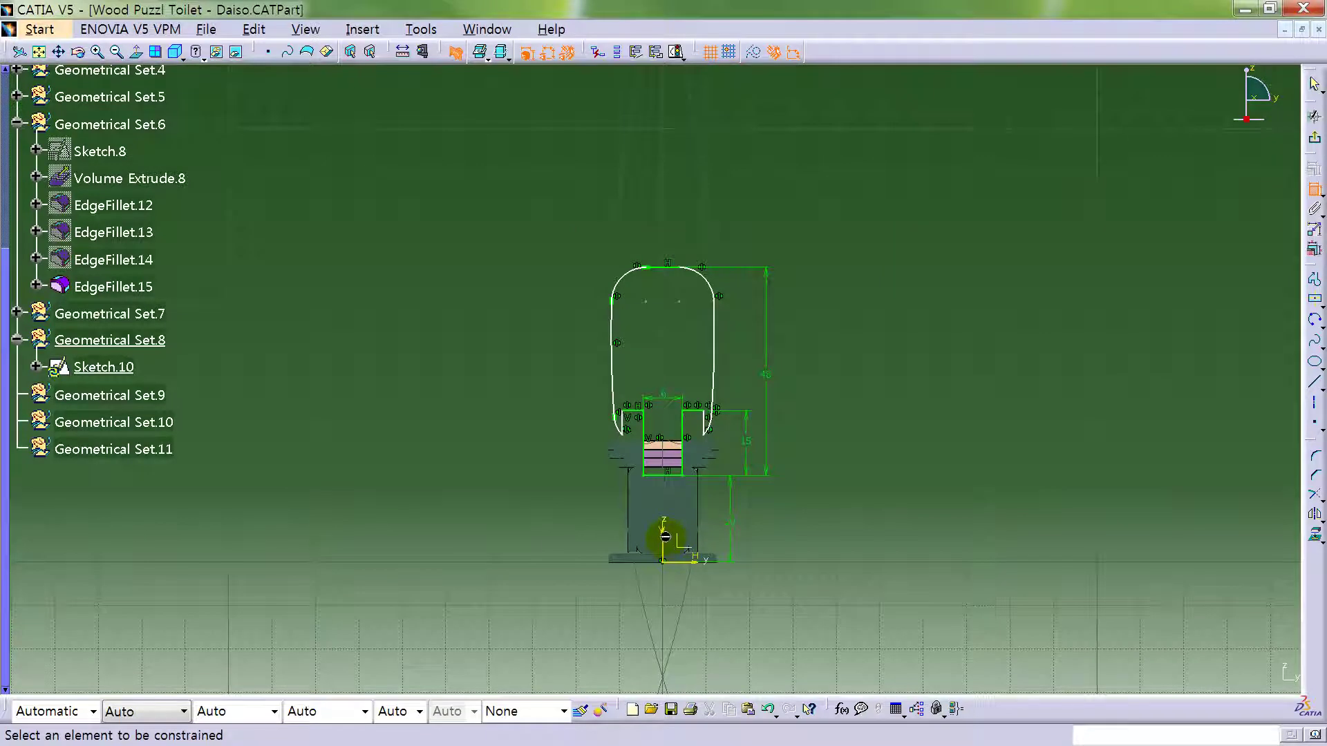
click(665, 535)
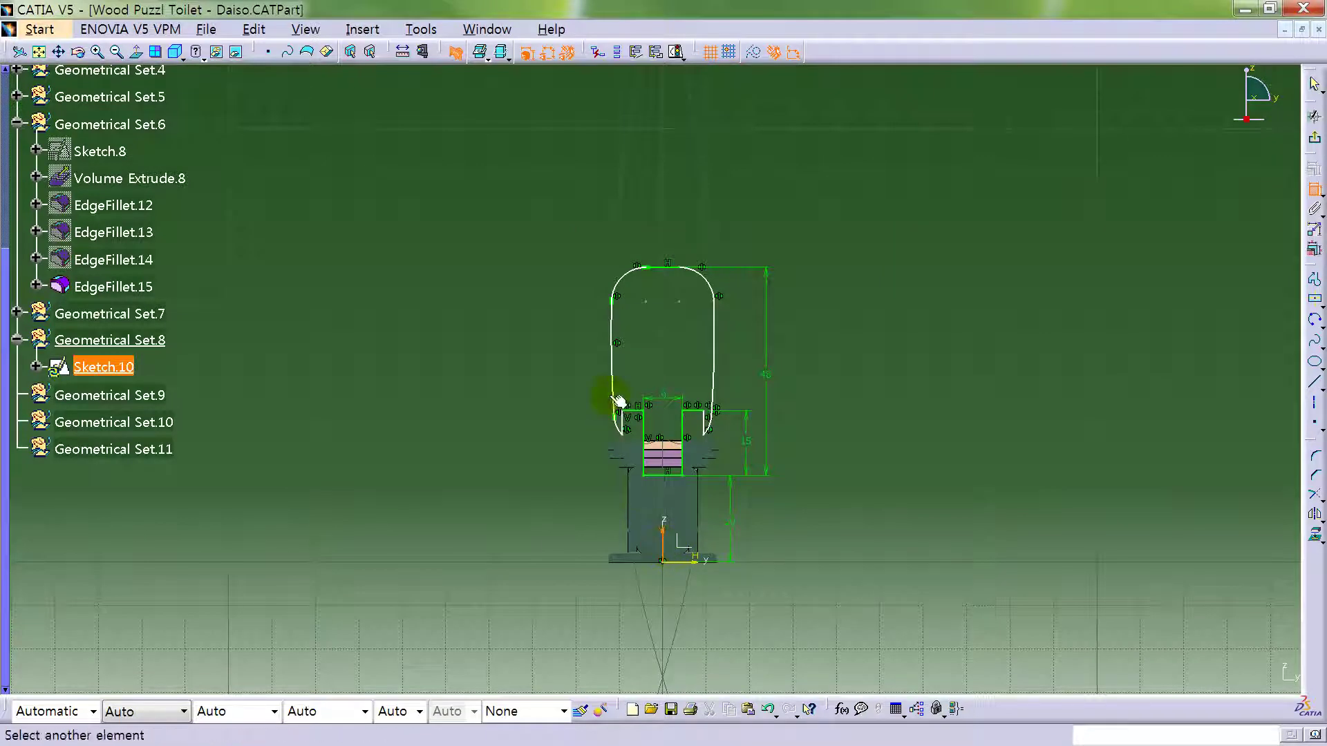
click(613, 364)
click(615, 208)
click(616, 205)
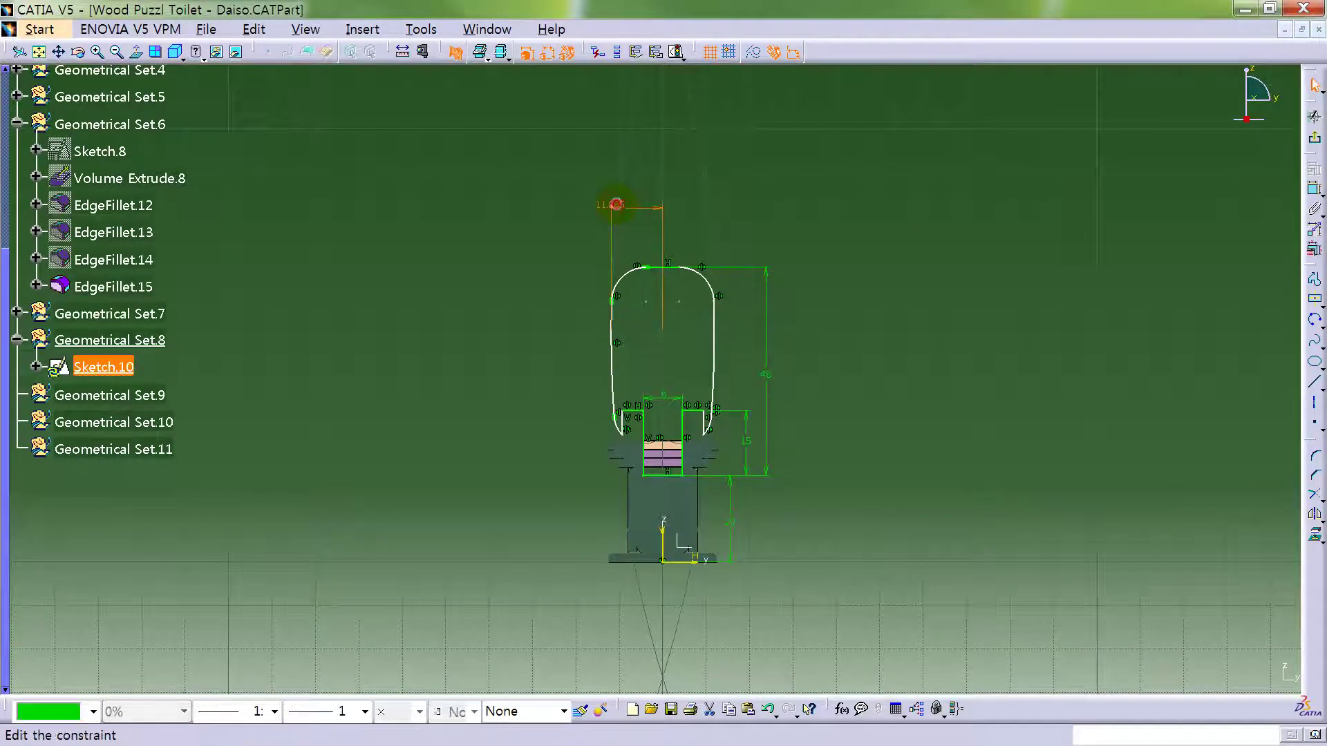
double_click(615, 204)
text(17.)
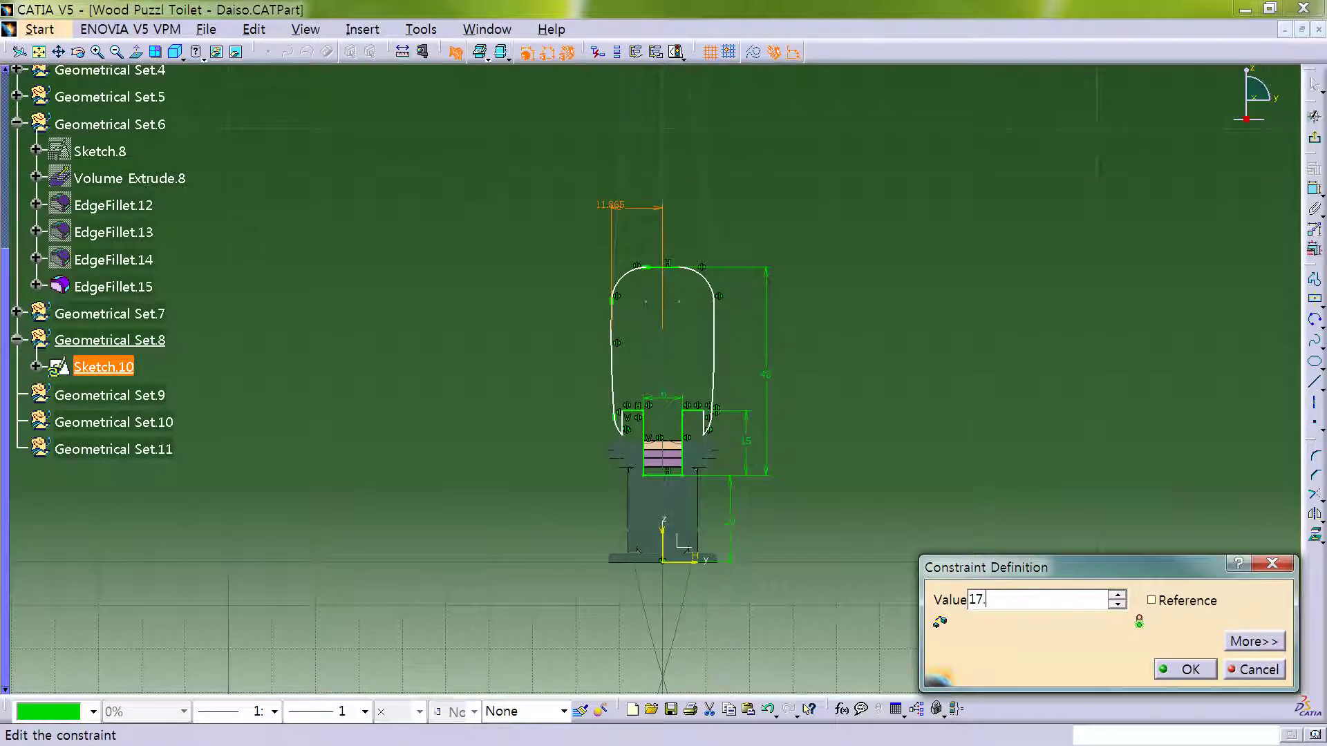
text(5)
key(Return)
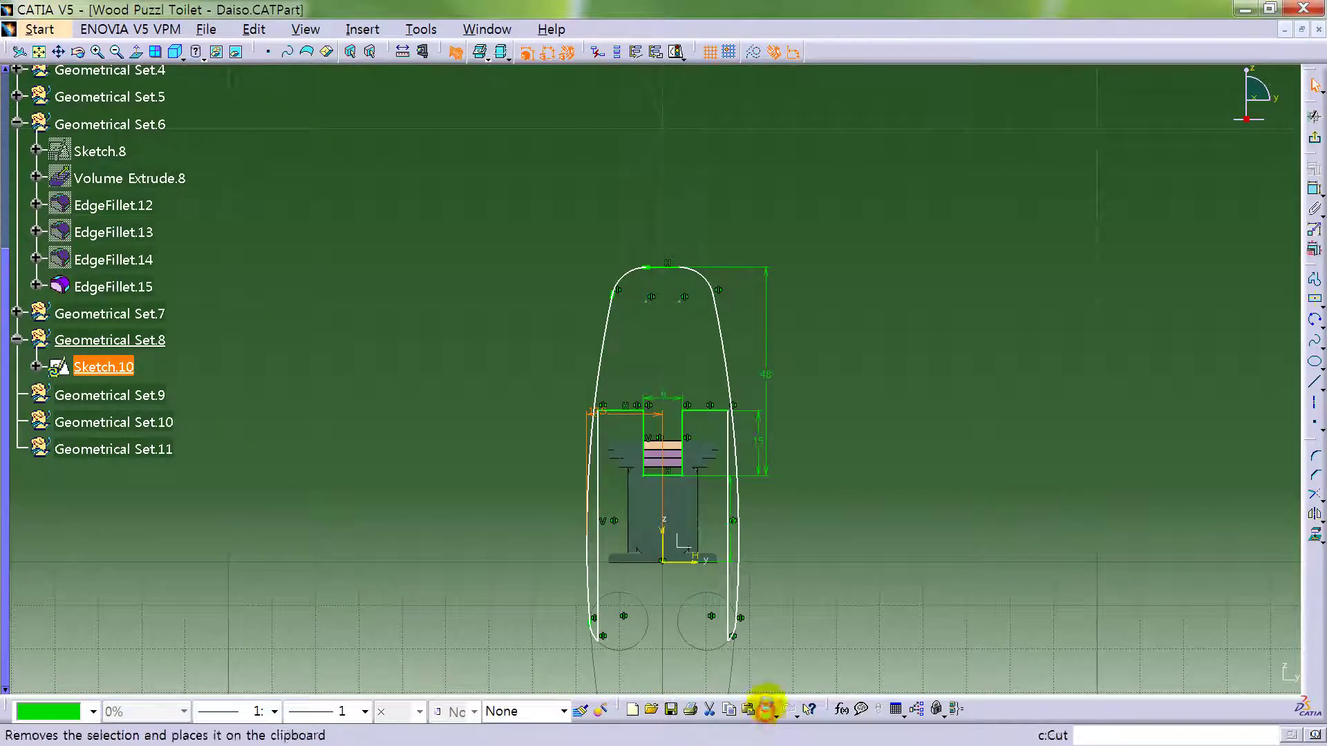
- Undo the last distance change and delete the dimension between the left side curve and the vertical axis
click(765, 710)
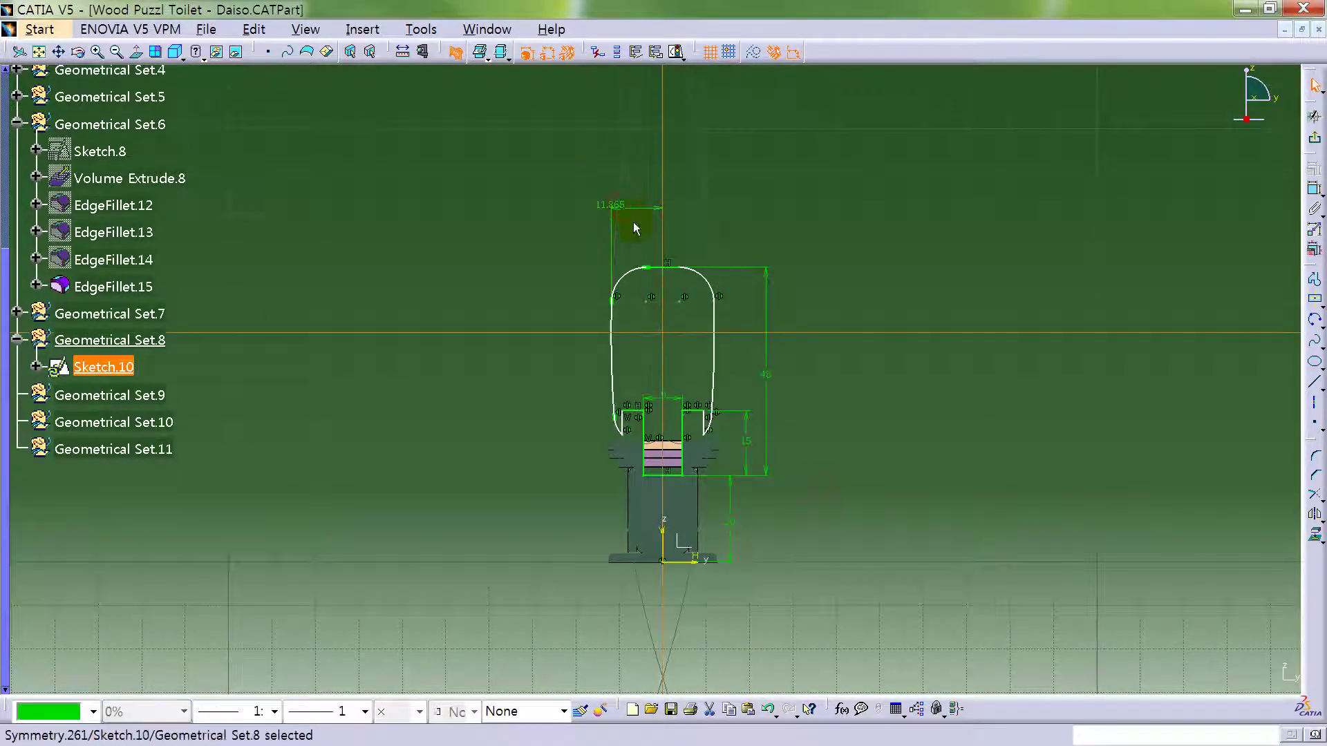
click(850, 370)
mouse_move(850, 370)
ctrl+middle_down()
mouse_move(848, 311)
mouse_move(636, 175)
ctrl+middle_up()
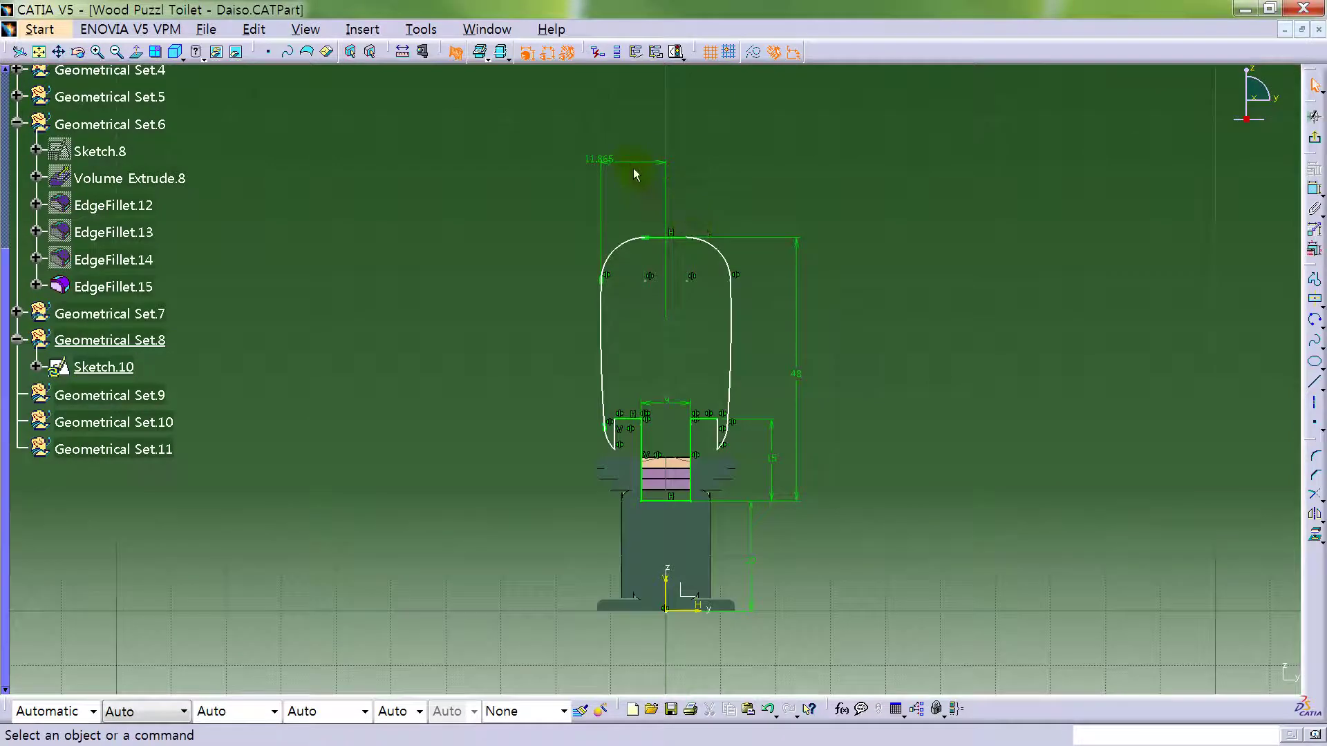
click(633, 170)
click(1014, 258)
- Dimension the upper-left corner arc and set its radius to 10 mm
mouse_move(590, 333)
ctrl+middle_down()
mouse_move(622, 370)
mouse_move(729, 293)
mouse_move(740, 380)
mouse_move(705, 393)
ctrl+middle_up()
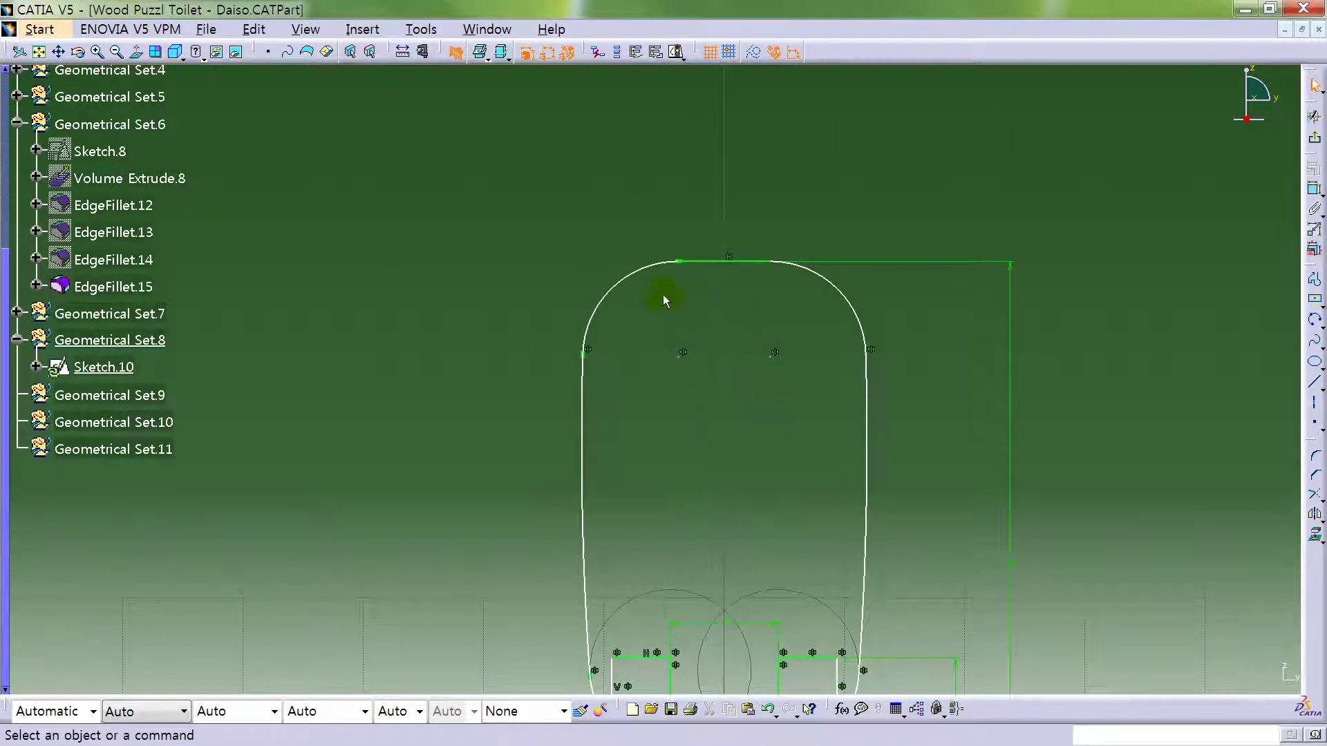
click(1314, 186)
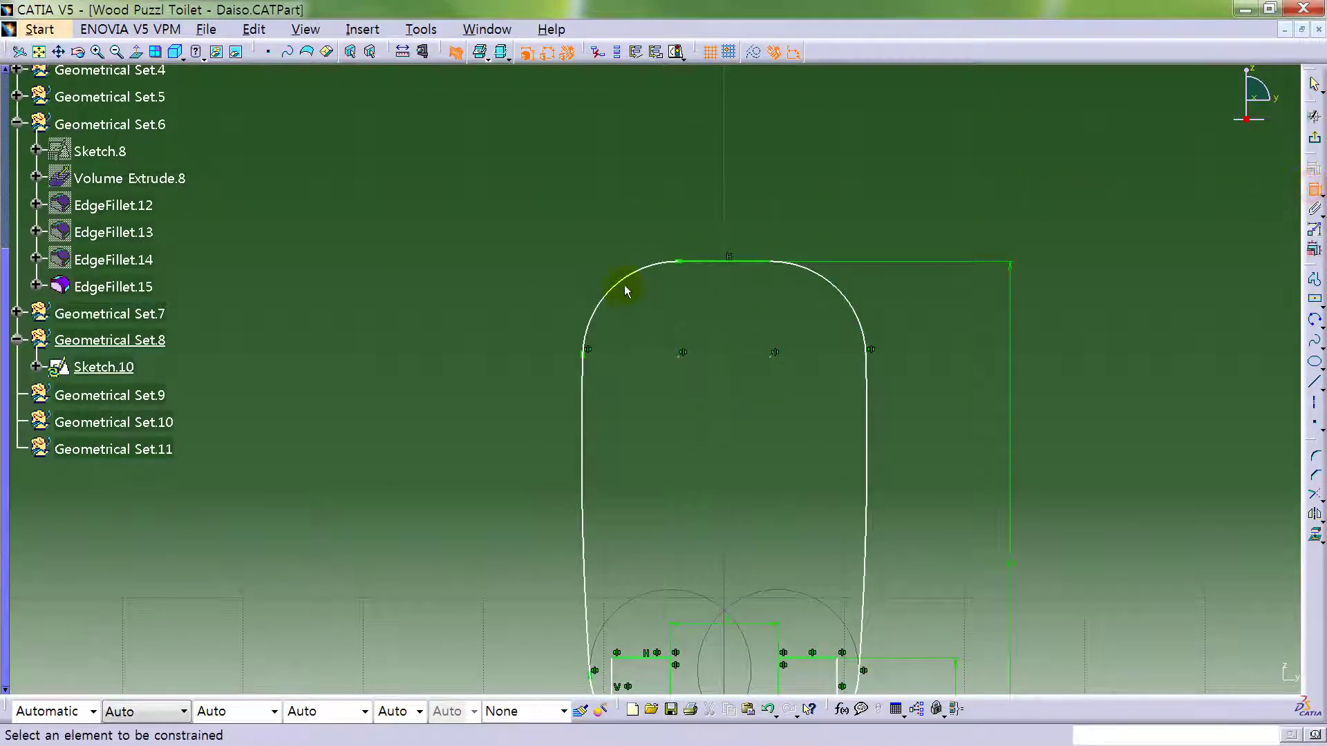
click(635, 282)
double_click(601, 255)
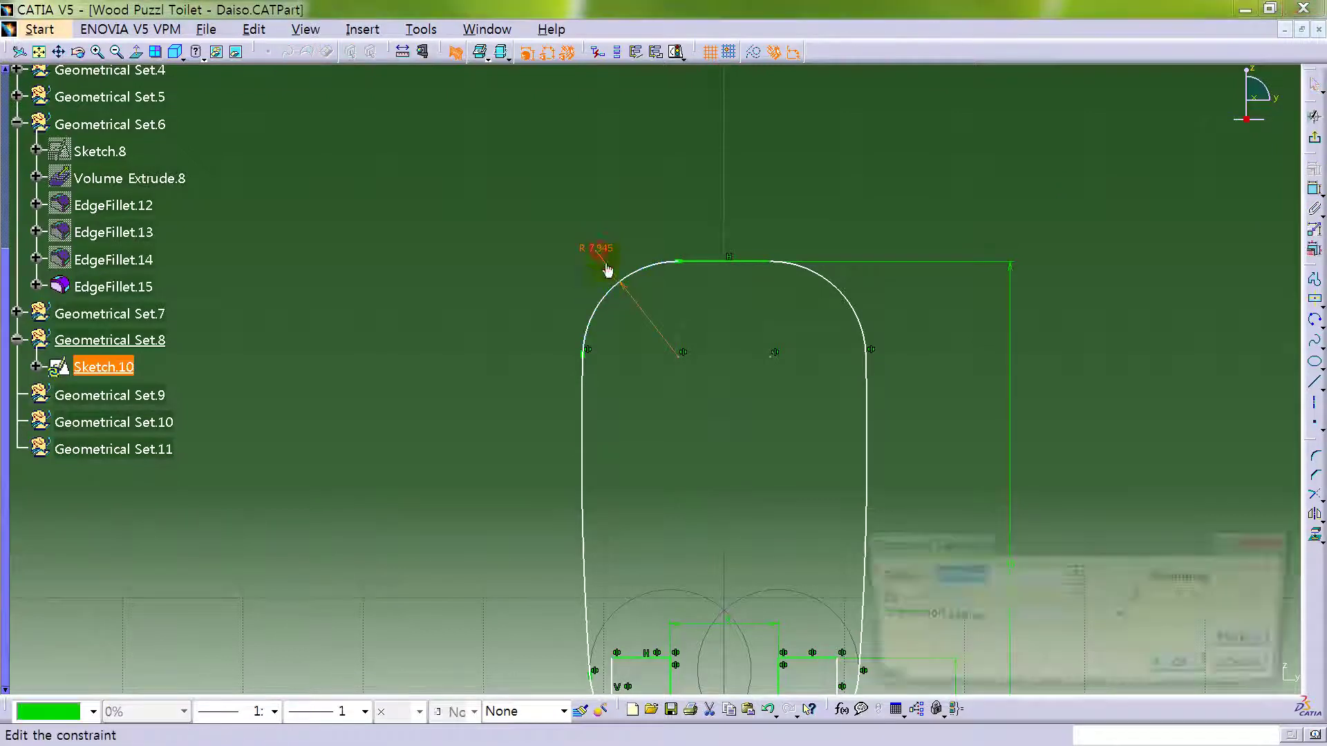
text(10)
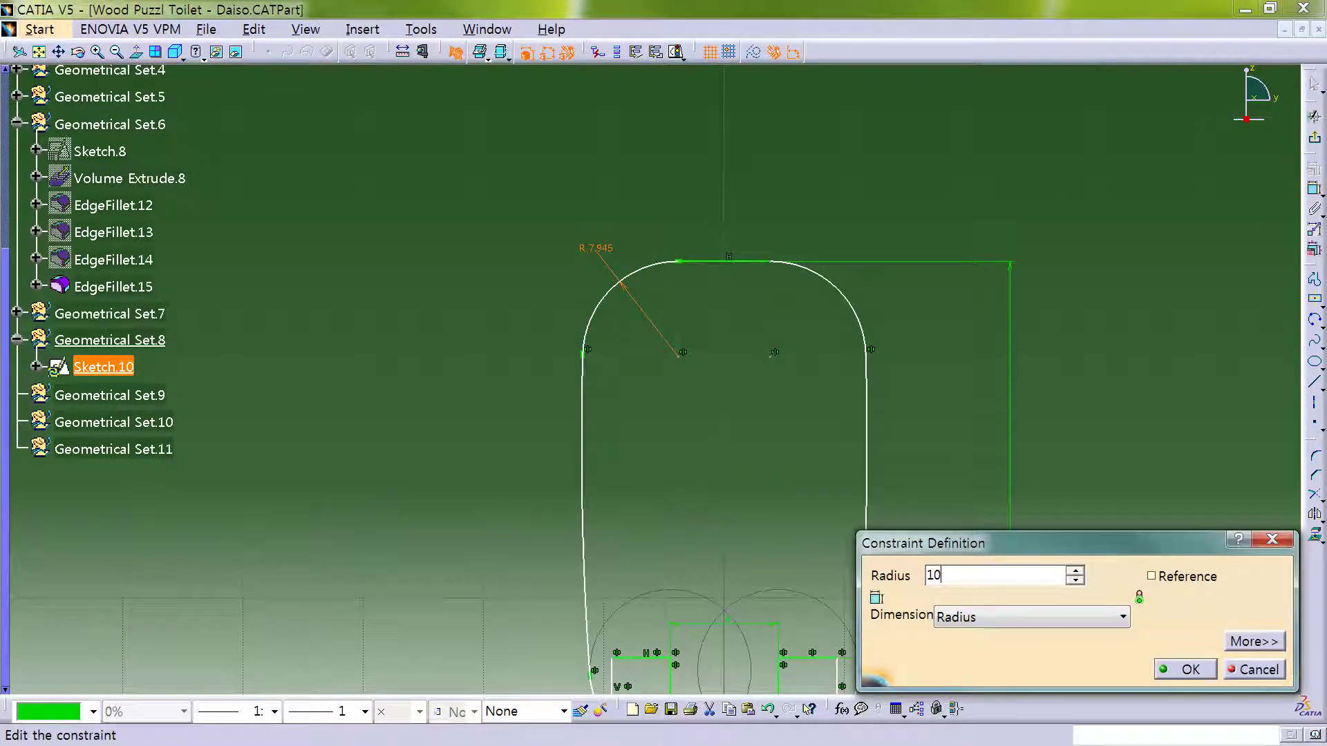
key(Return)
click(774, 388)
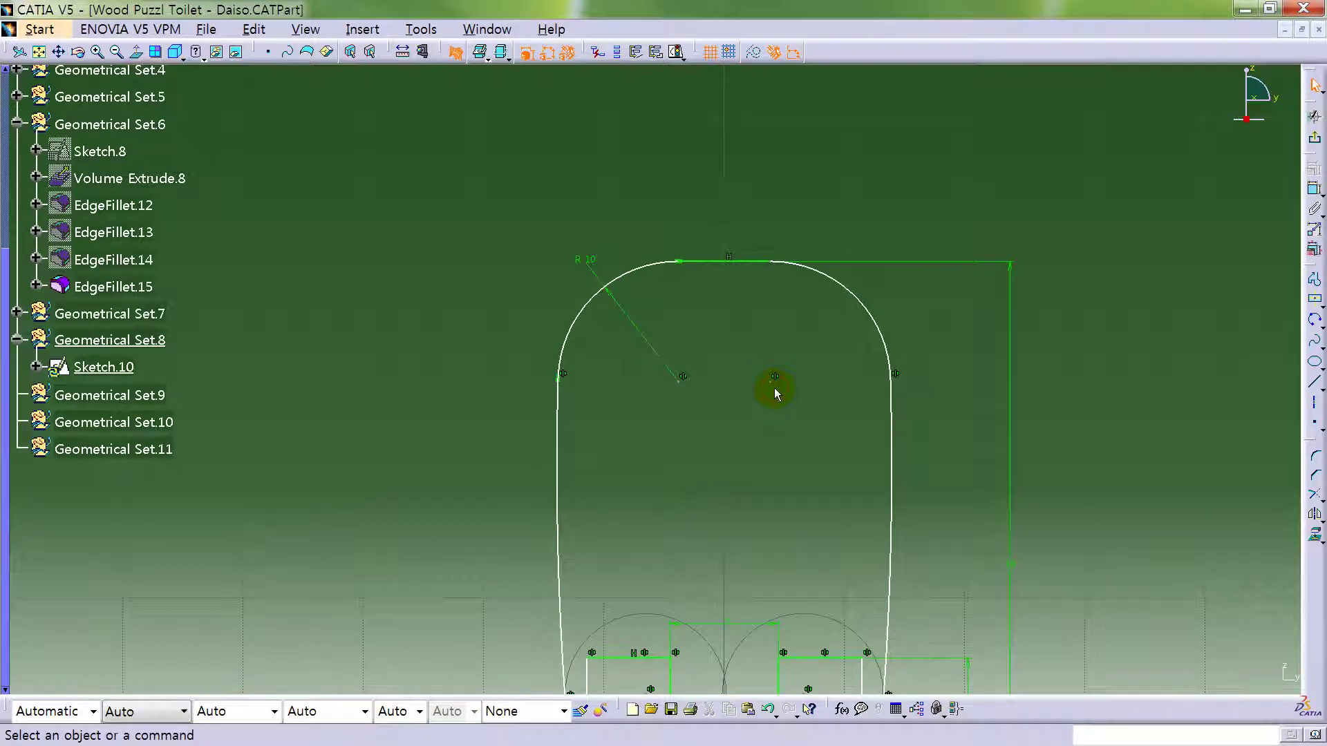
- Dimension the lower endpoint of the upper-left arc from the vertical axis and set the distance to 17.5 mm
middle_drag(749, 333, 761, 236)
mouse_move(812, 409)
ctrl+middle_down()
mouse_move(829, 370)
mouse_move(855, 467)
ctrl+middle_up()
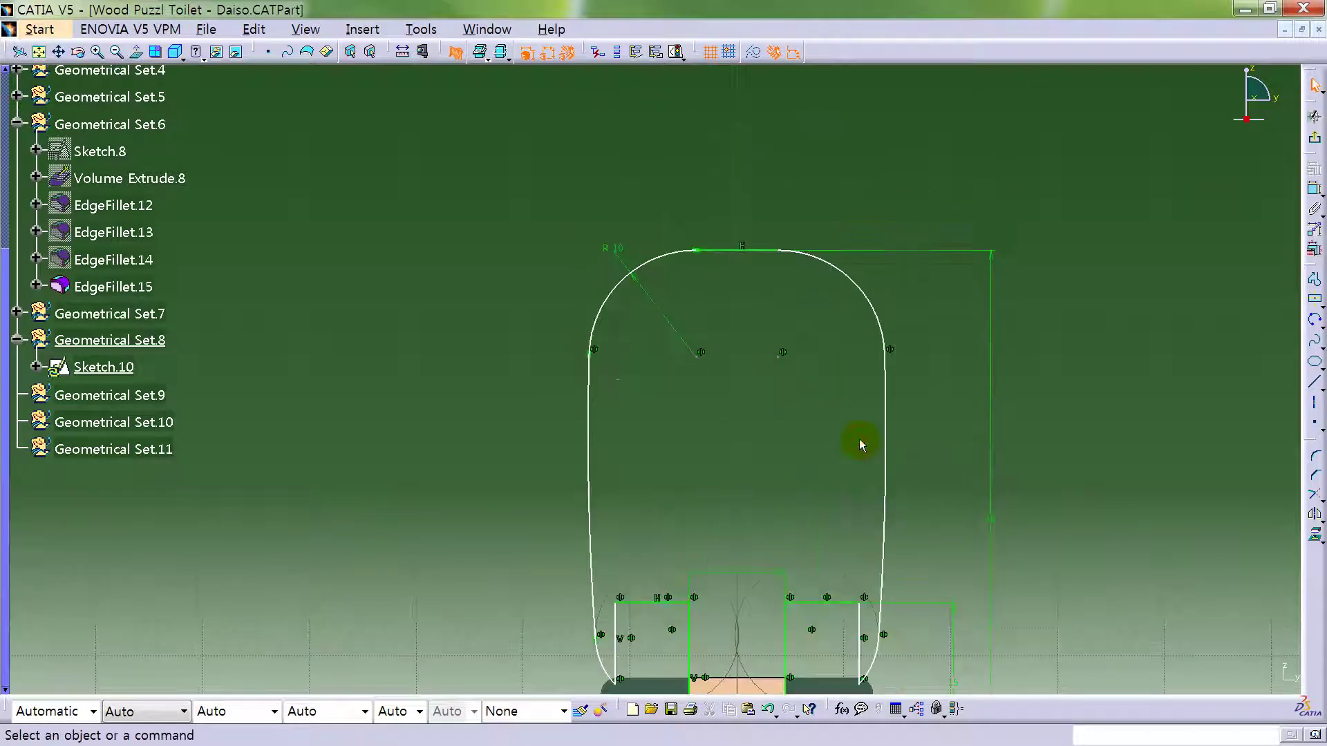
click(1312, 189)
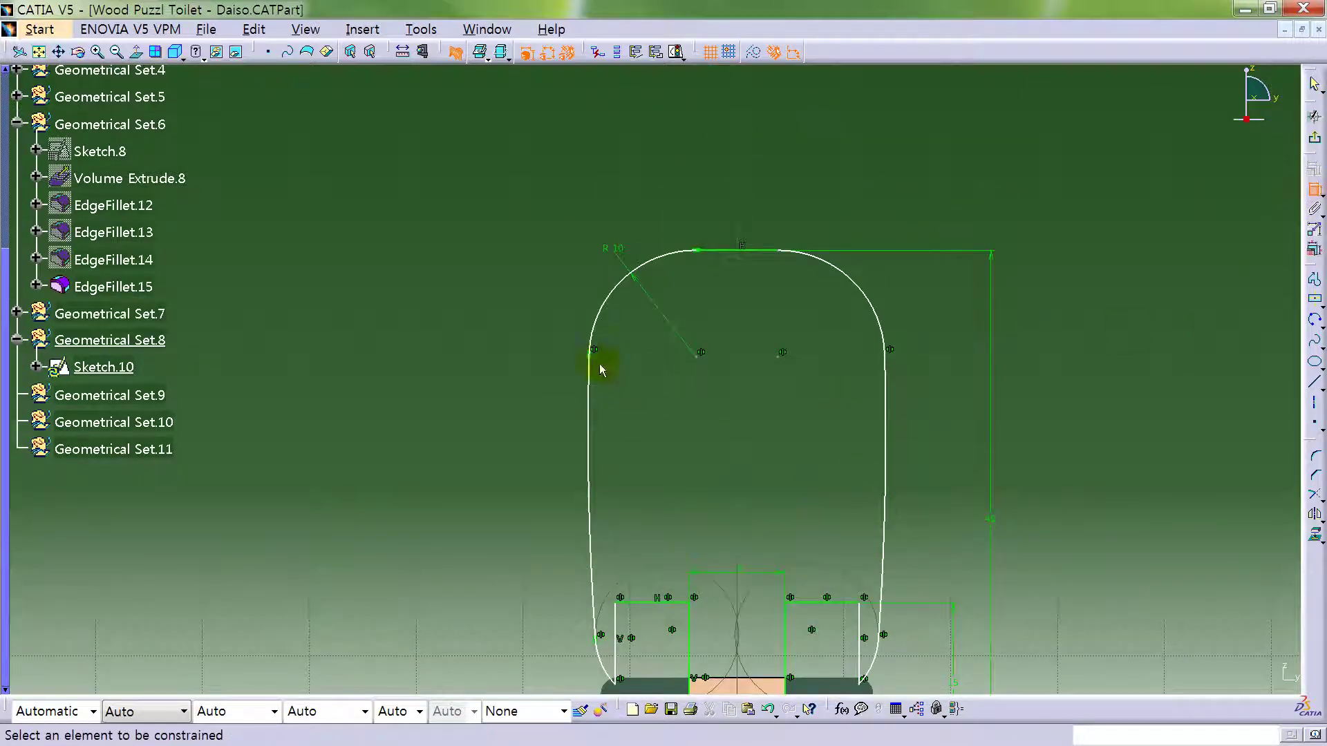
click(592, 351)
mouse_move(675, 373)
ctrl+middle_down()
mouse_move(685, 461)
mouse_move(668, 579)
ctrl+middle_up()
click(674, 673)
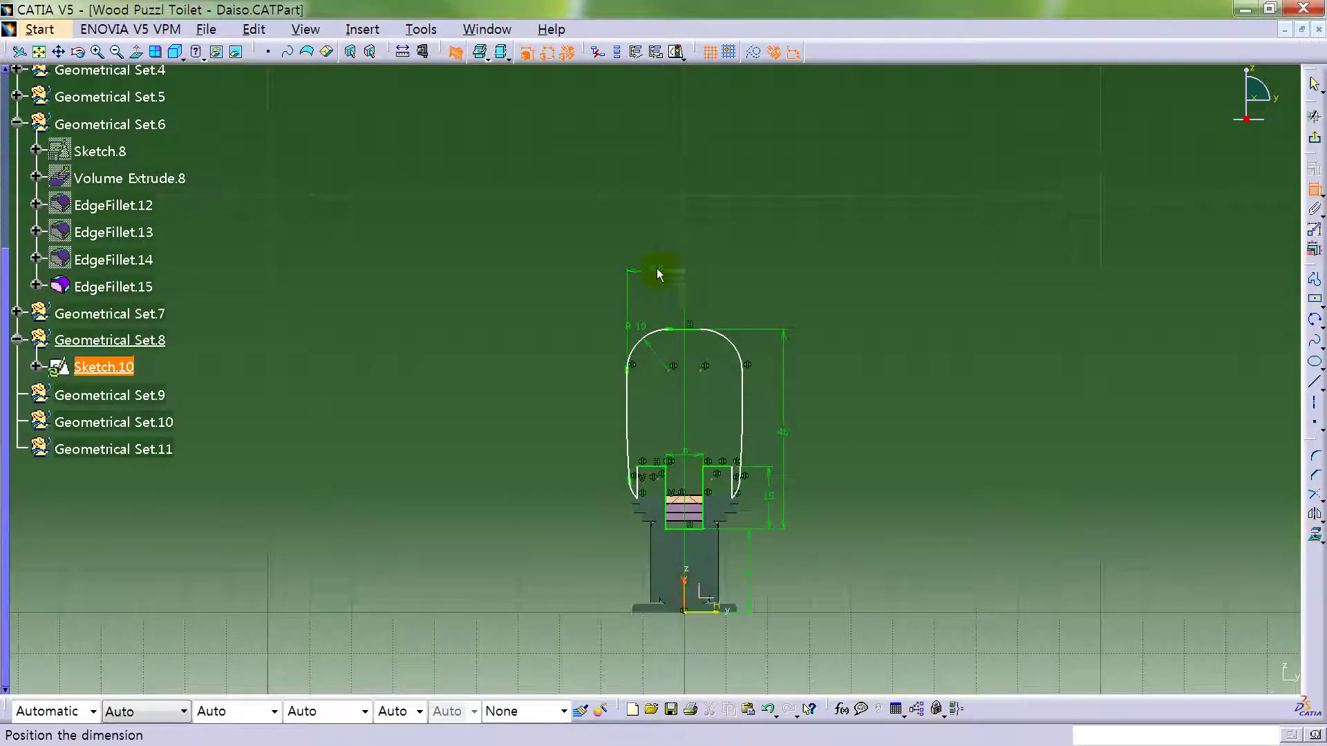
double_click(676, 273)
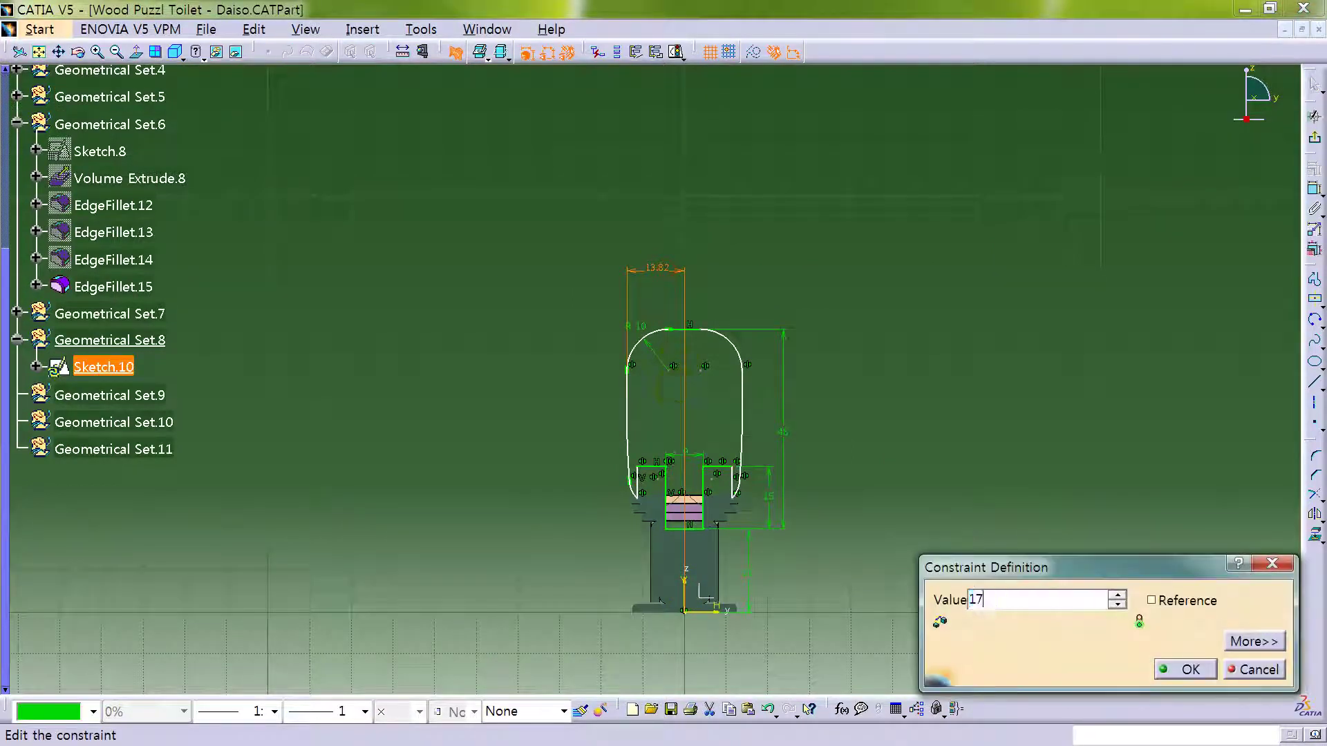
key(Return)
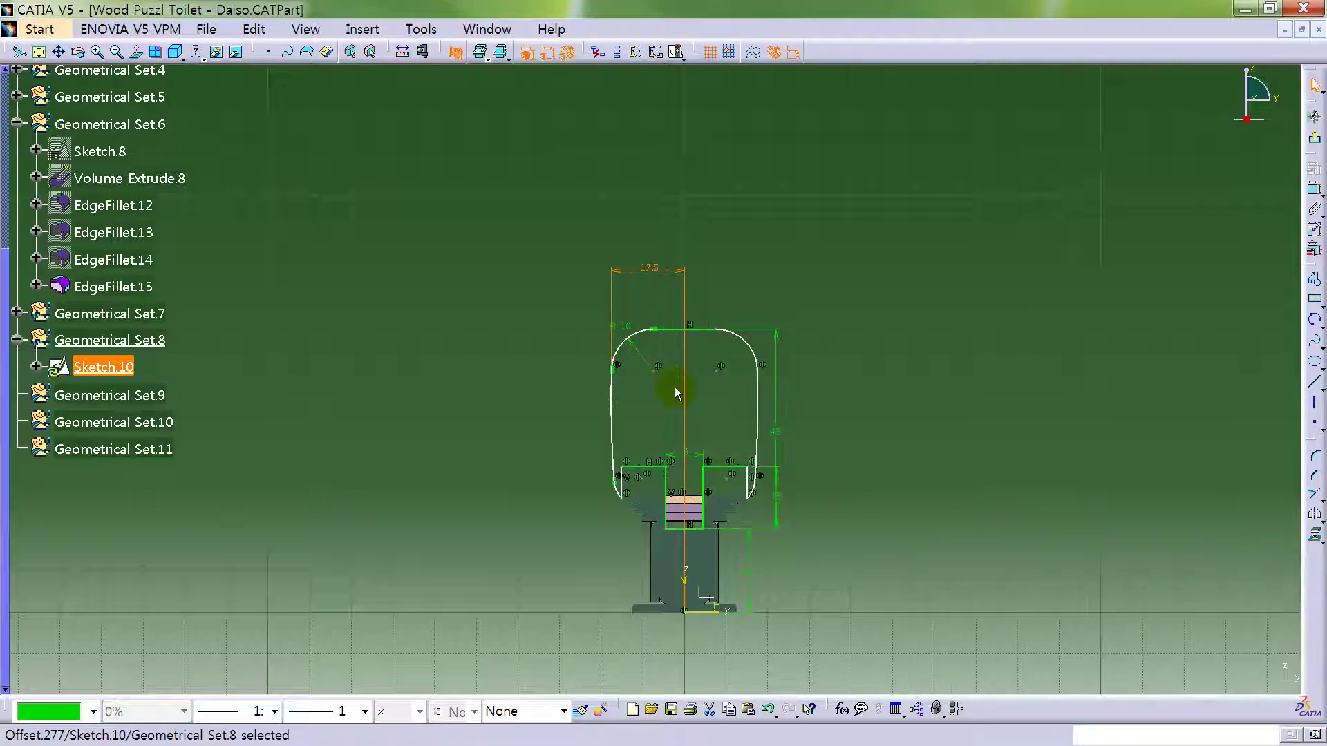
click(1022, 326)
- Dimension the short horizontal edge beside the central tab and set its length to 2 mm
middle_click(962, 387)
mouse_move(963, 388)
middle_down()
mouse_move(1022, 320)
mouse_move(1023, 297)
mouse_move(1078, 277)
middle_up()
click(1314, 188)
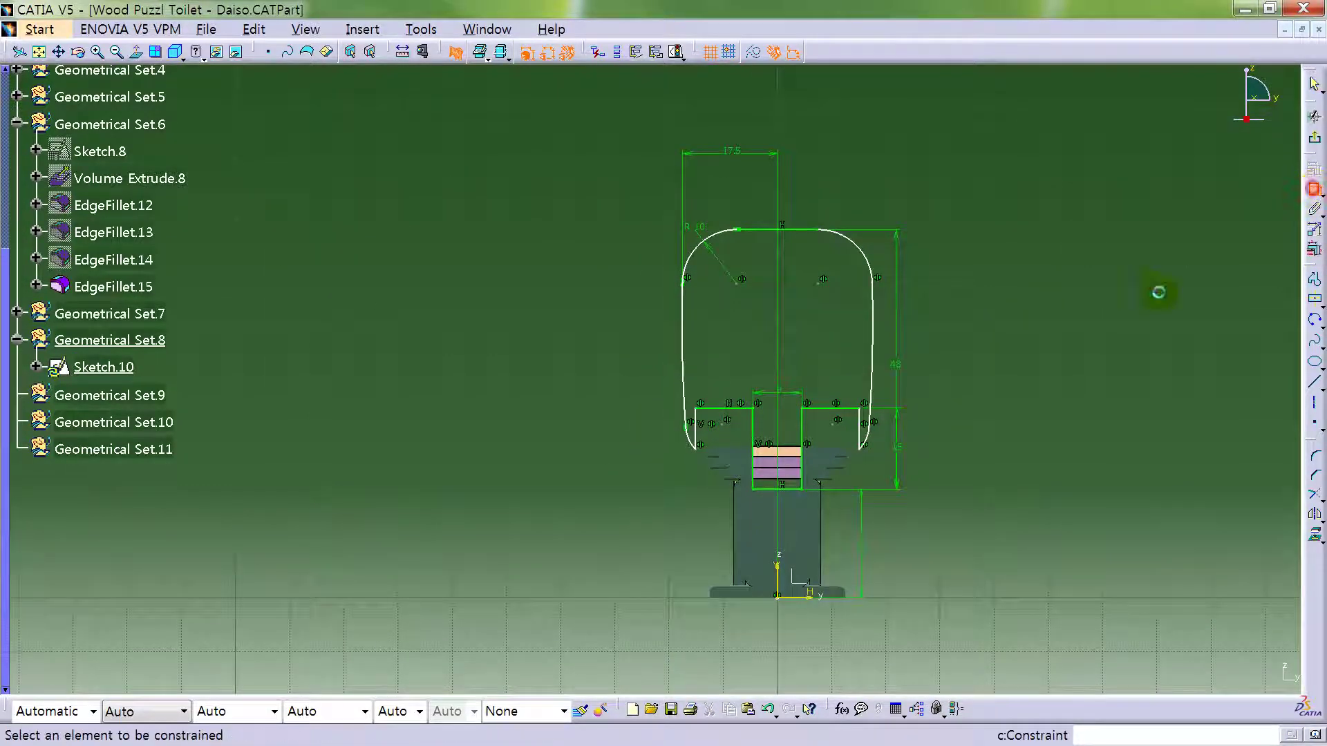
click(846, 410)
click(838, 347)
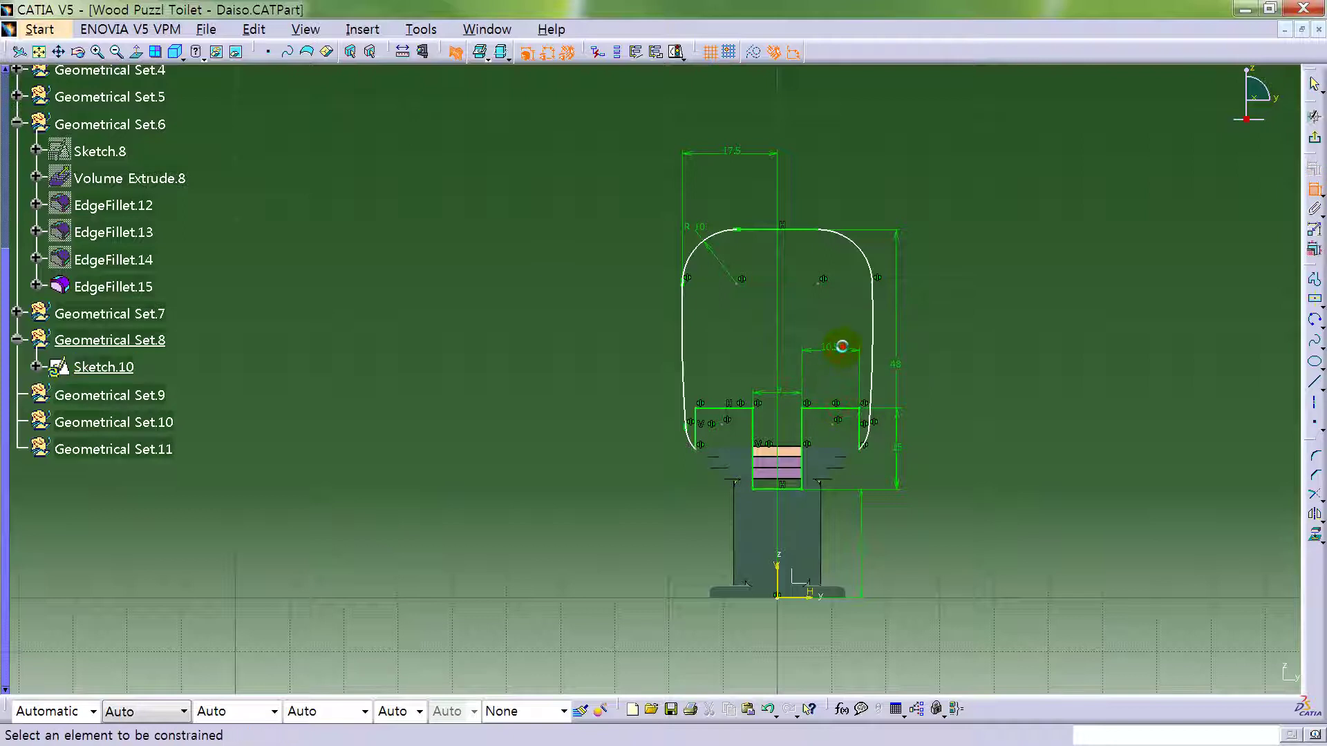
double_click(835, 347)
key(Return)
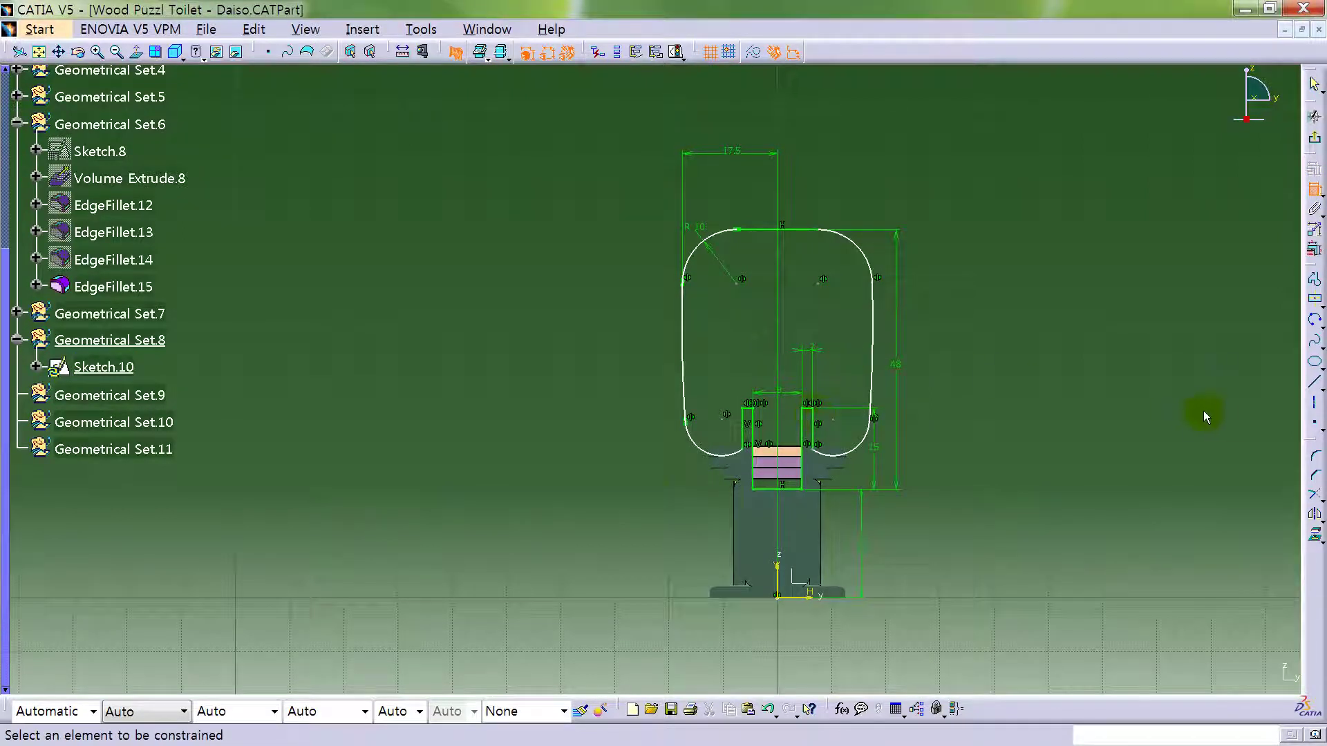
- Reshape the profile's lower-left corner by moving the arc's upper endpoint slightly inward and upward
click(726, 419)
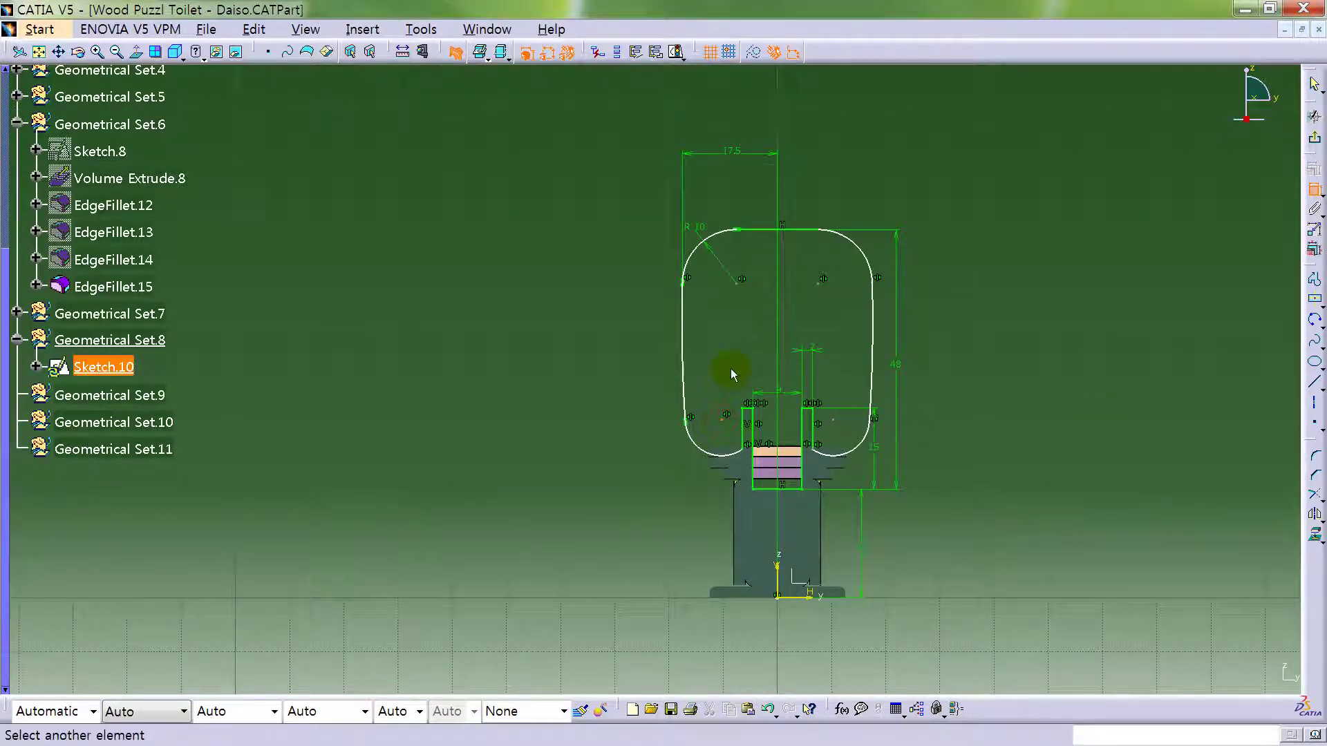
click(1314, 189)
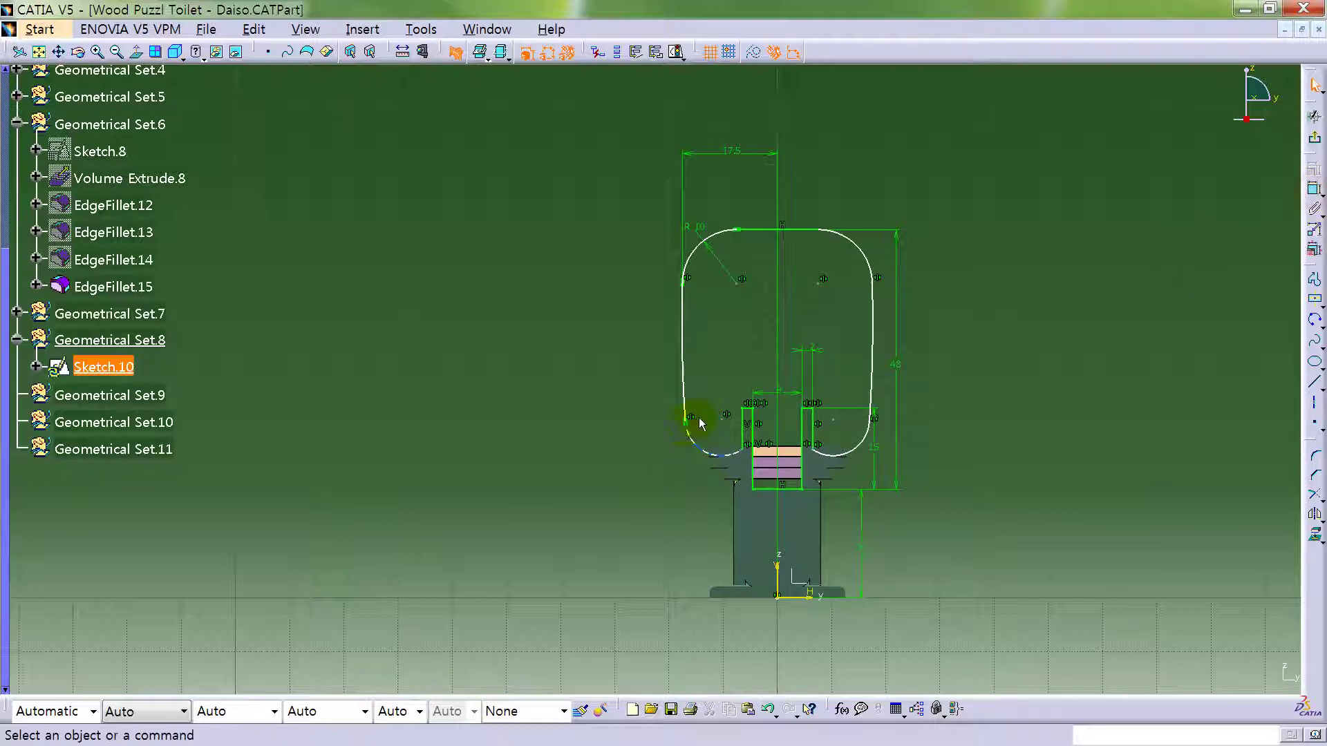
drag(691, 429, 698, 405)
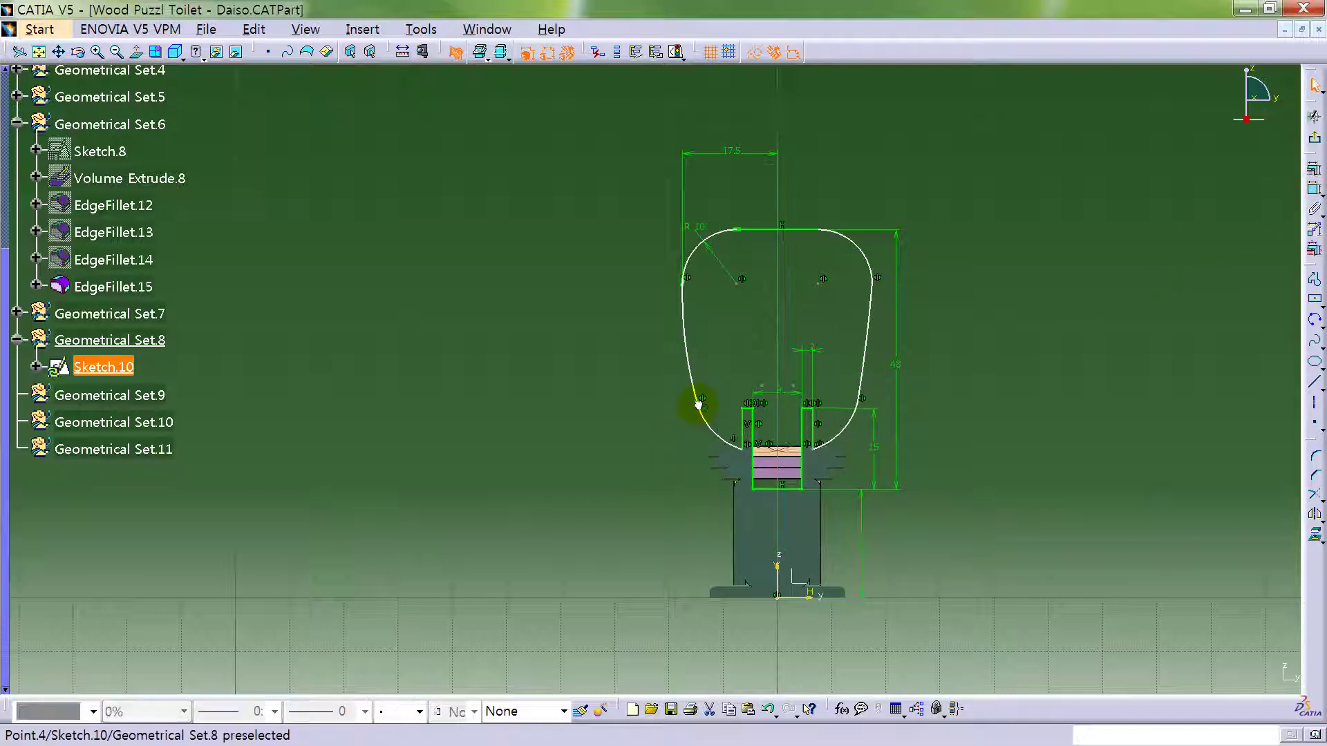
- Dimension the lower-left corner arc and set its radius to 10 mm
click(1027, 366)
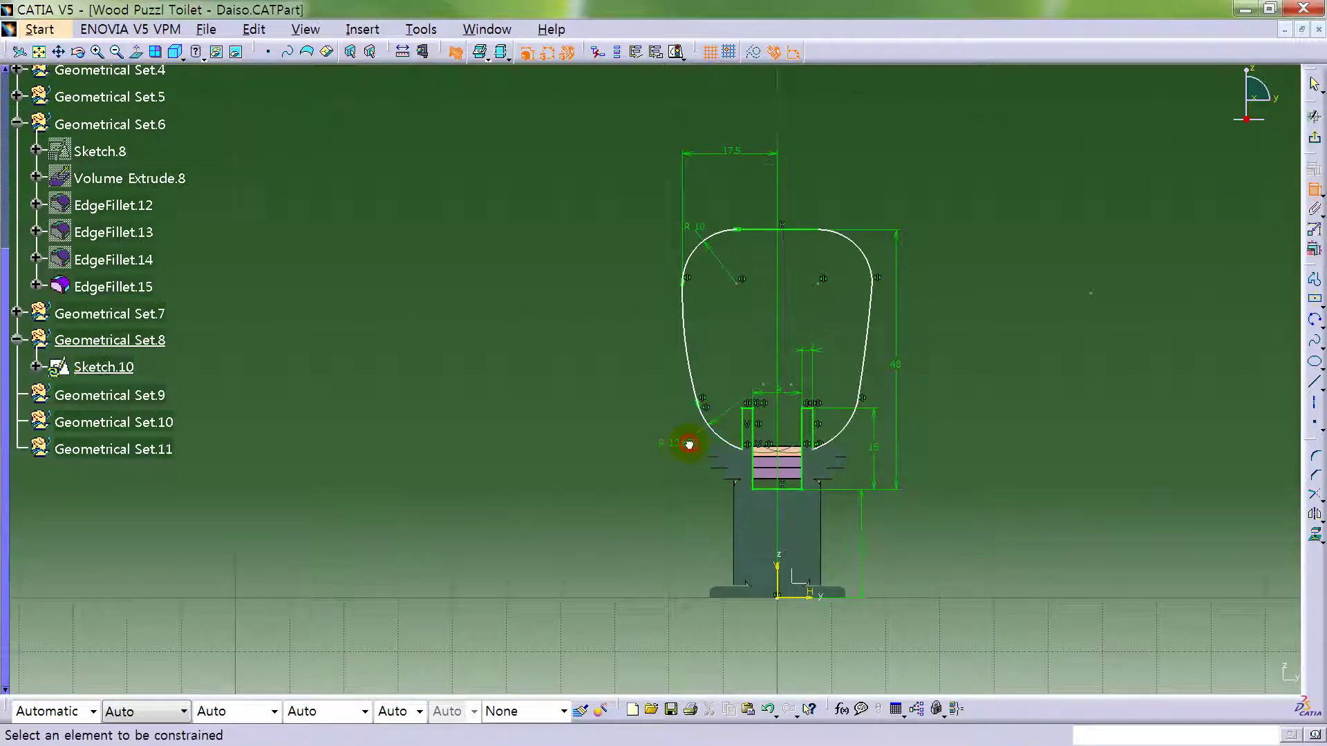
double_click(686, 444)
key(Return)
- Dimension the profile's long left side curve and set its radius to 70 mm
mouse_move(687, 450)
ctrl+middle_down()
mouse_move(465, 421)
mouse_move(569, 350)
mouse_move(604, 473)
ctrl+middle_up()
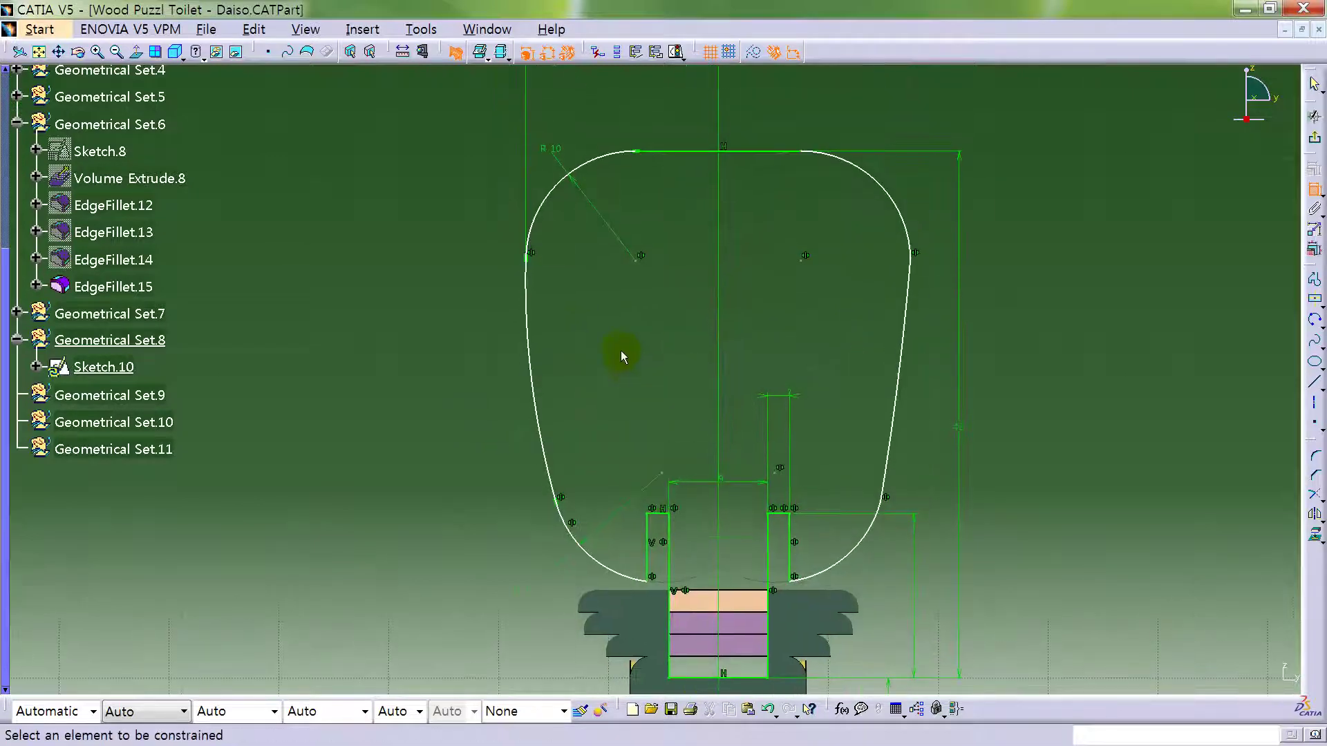
click(533, 332)
click(432, 342)
double_click(436, 339)
text(70)
key(Return)
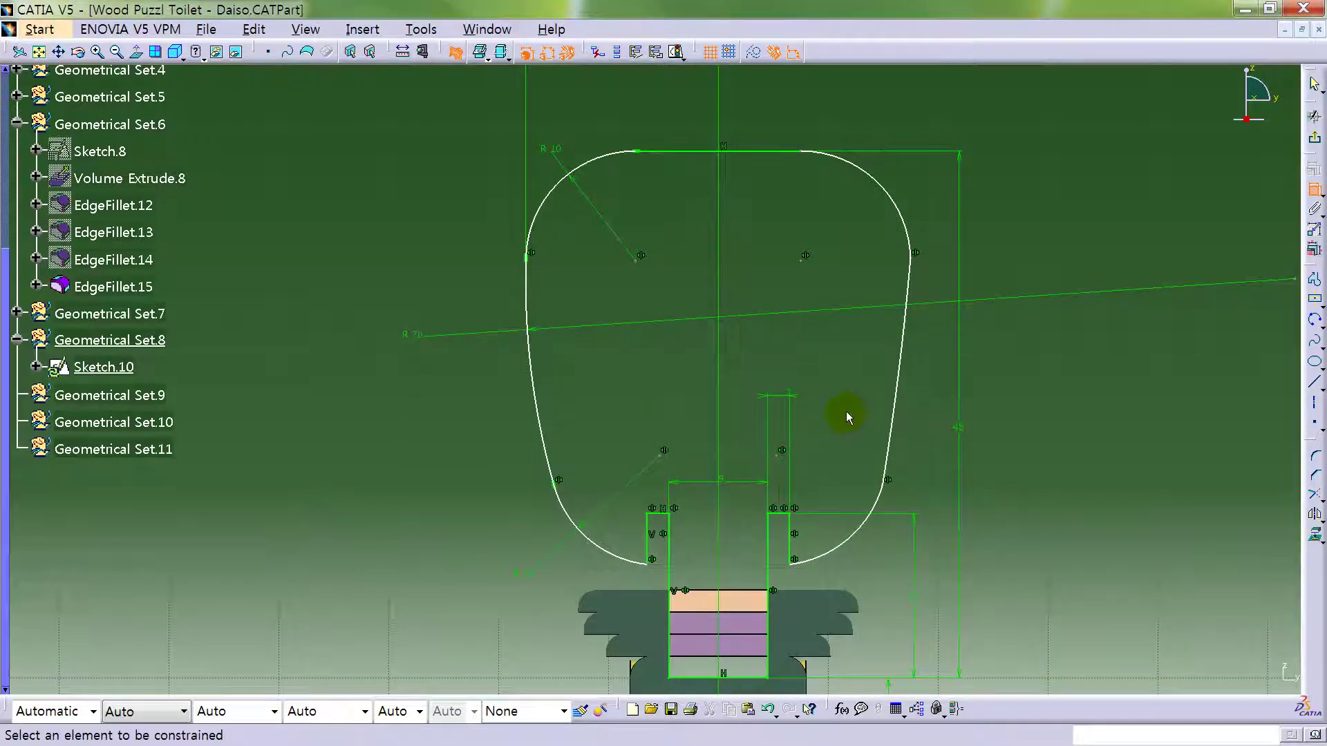
- Sketch a circle about 4.3 mm in diameter inside the profile near its upper-left corner
middle_drag(849, 431, 856, 417)
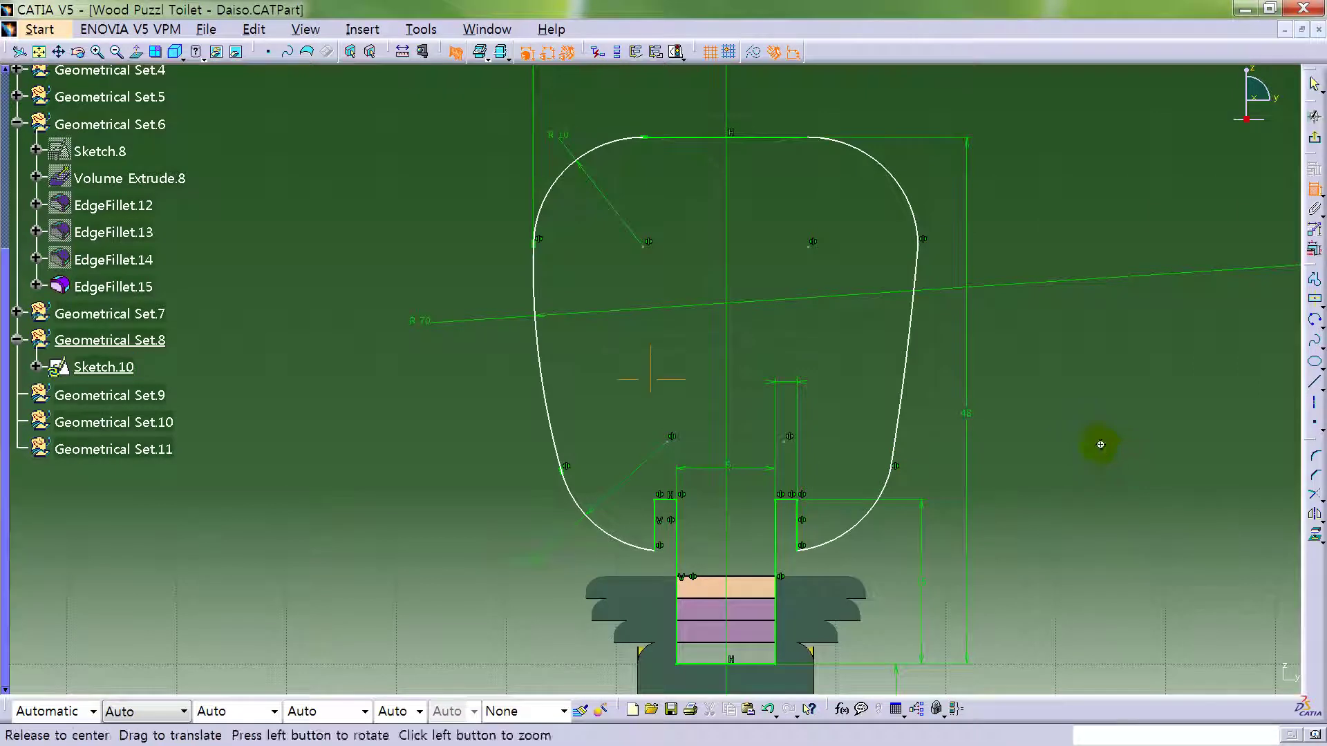
ctrl+middle_drag(1099, 446, 1100, 461)
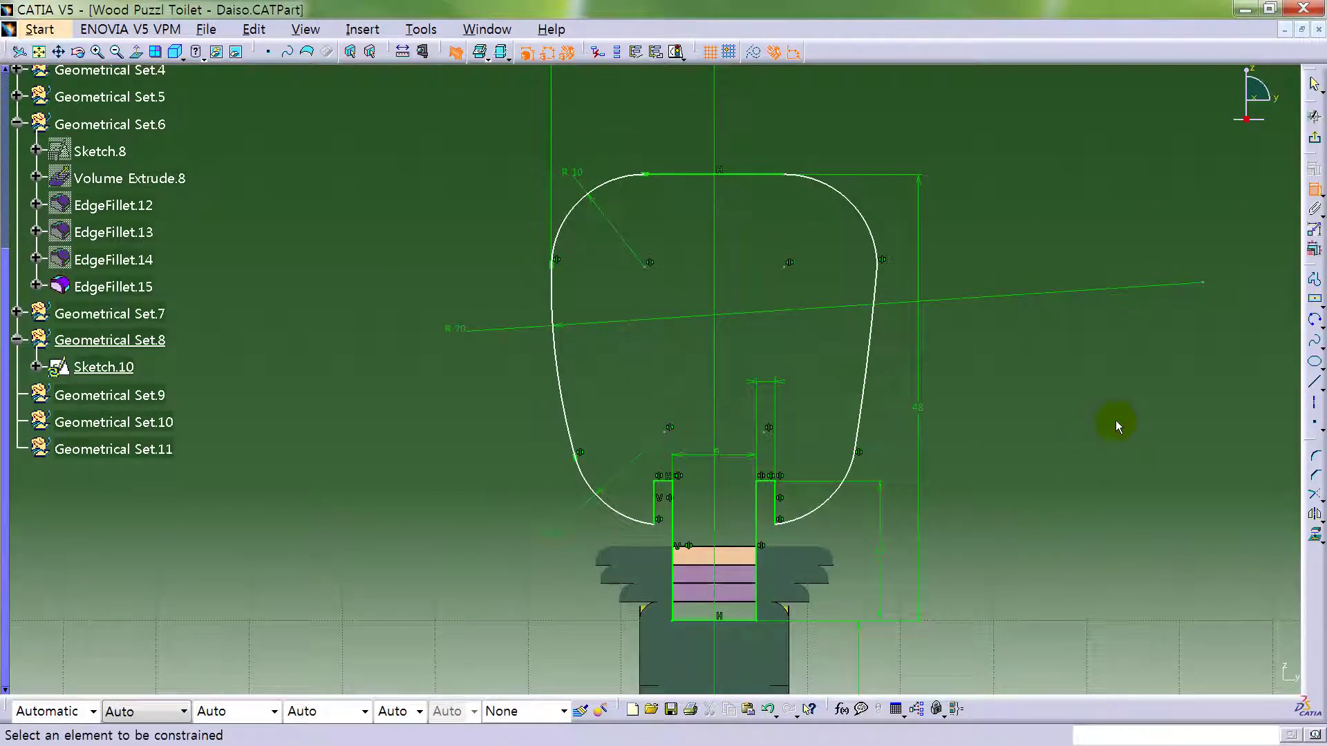
mouse_move(1115, 420)
ctrl+middle_down()
mouse_move(1093, 394)
mouse_move(1071, 424)
mouse_move(1077, 391)
ctrl+middle_up()
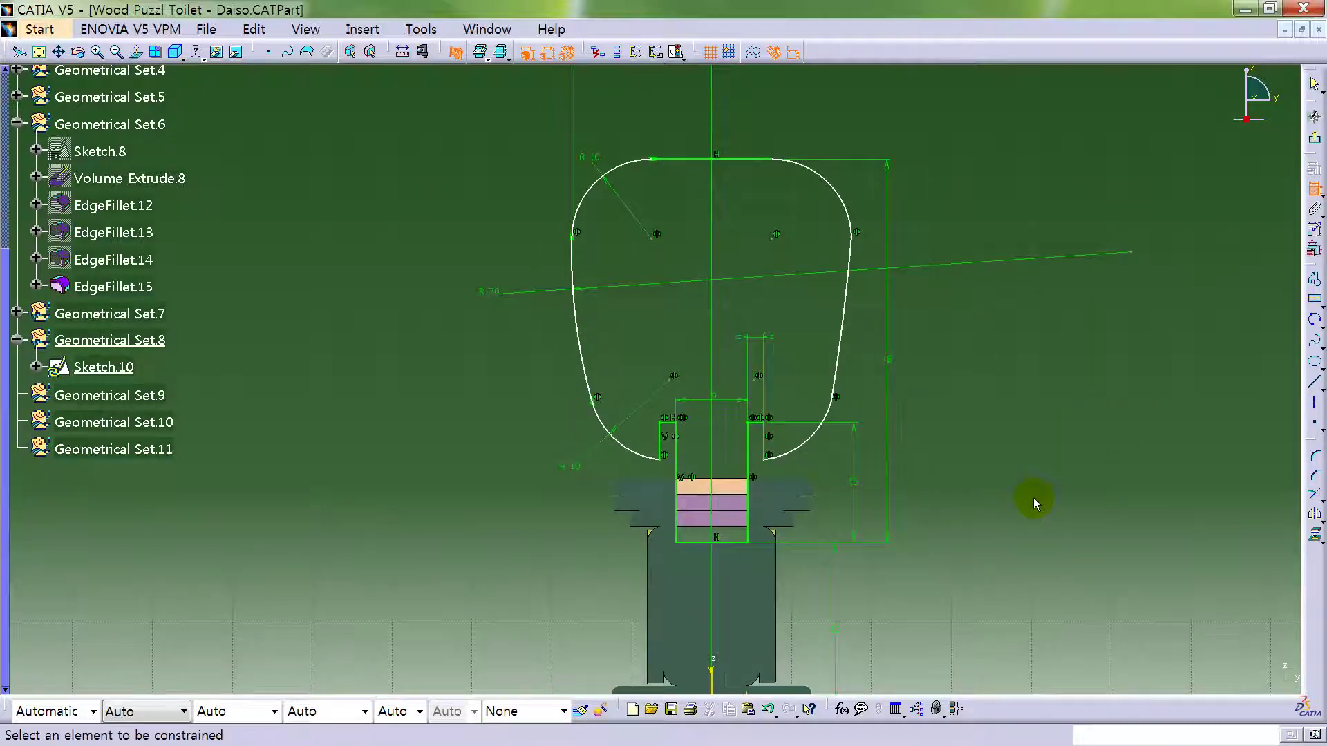
mouse_move(995, 533)
middle_down()
mouse_move(978, 466)
mouse_move(1005, 476)
mouse_move(1004, 412)
mouse_move(1021, 483)
mouse_move(1001, 437)
mouse_move(948, 498)
mouse_move(947, 521)
mouse_move(948, 504)
mouse_move(878, 480)
mouse_move(960, 335)
mouse_move(838, 365)
mouse_move(1285, 335)
middle_up()
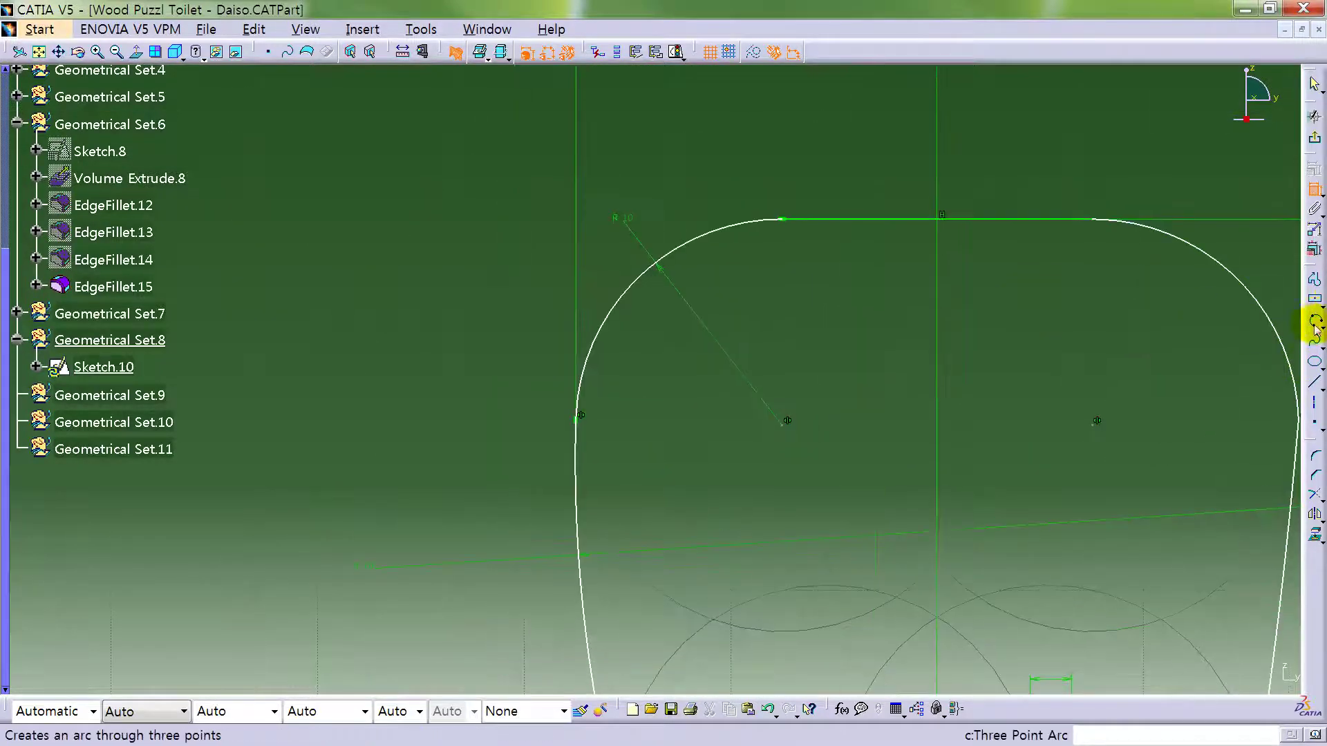
click(1313, 325)
click(1192, 335)
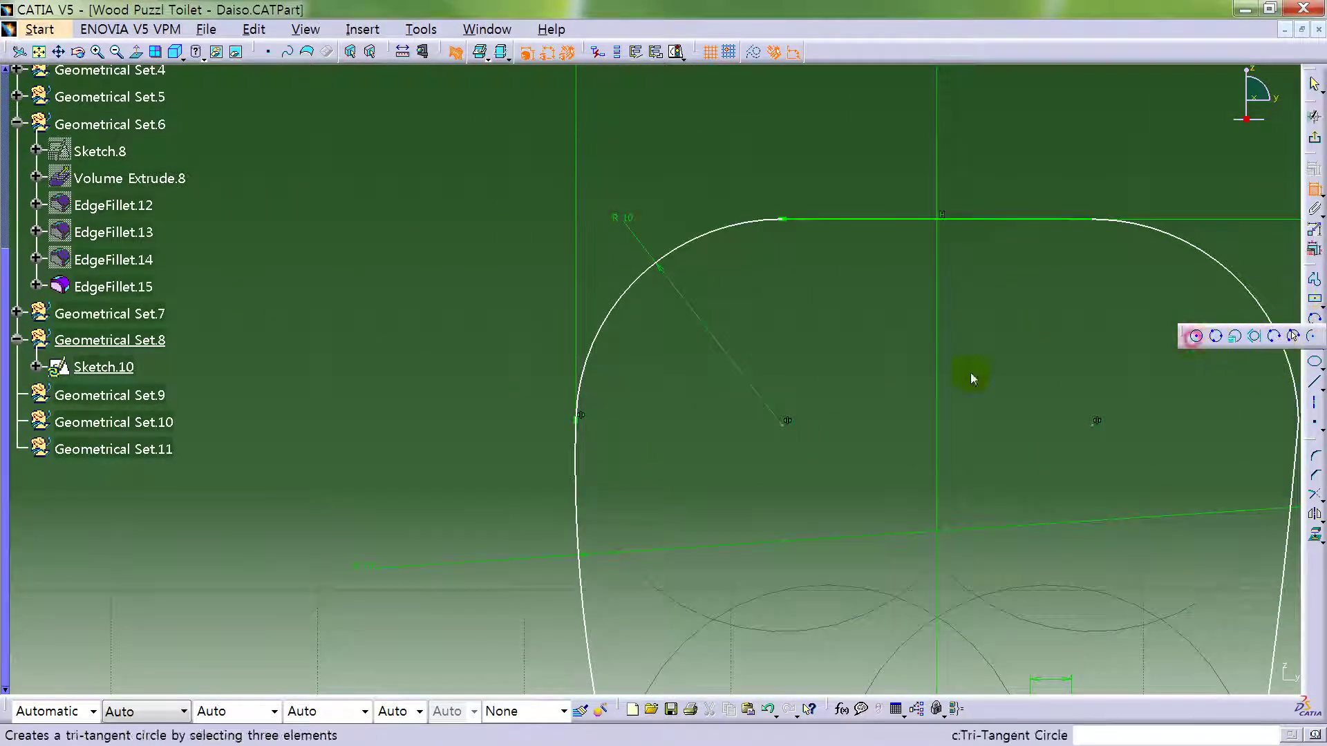
click(706, 367)
click(735, 335)
- Dimension the circle's center from the vertical axis and set the distance to 10.5 mm
middle_drag(832, 298, 722, 289)
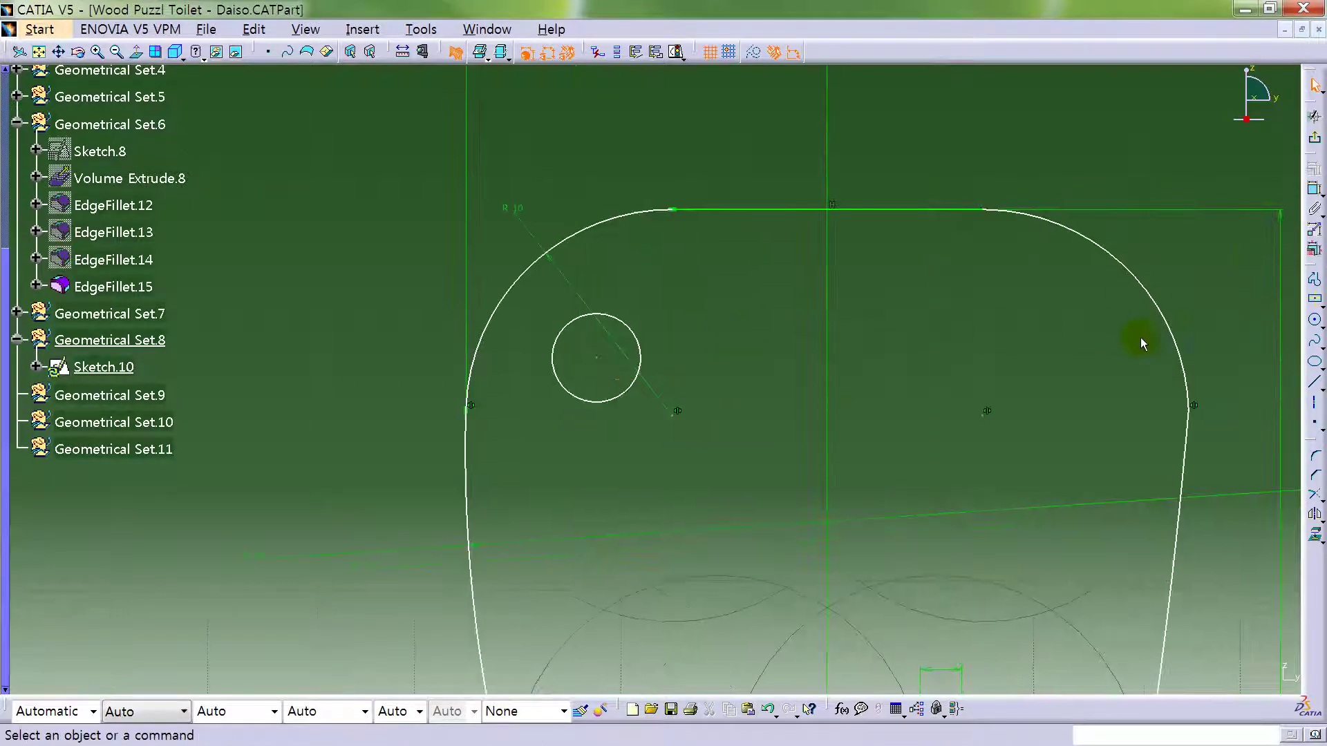
click(1316, 188)
middle_drag(725, 354, 720, 536)
click(697, 681)
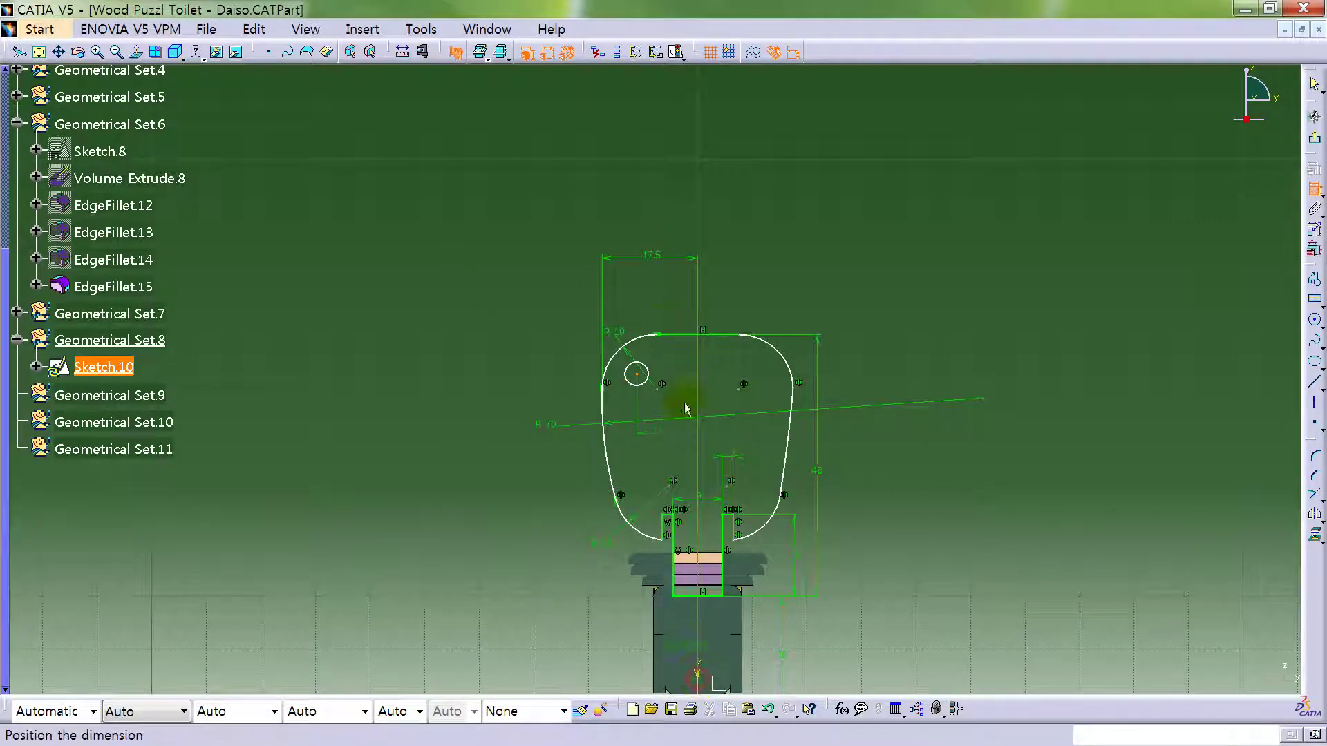
click(668, 307)
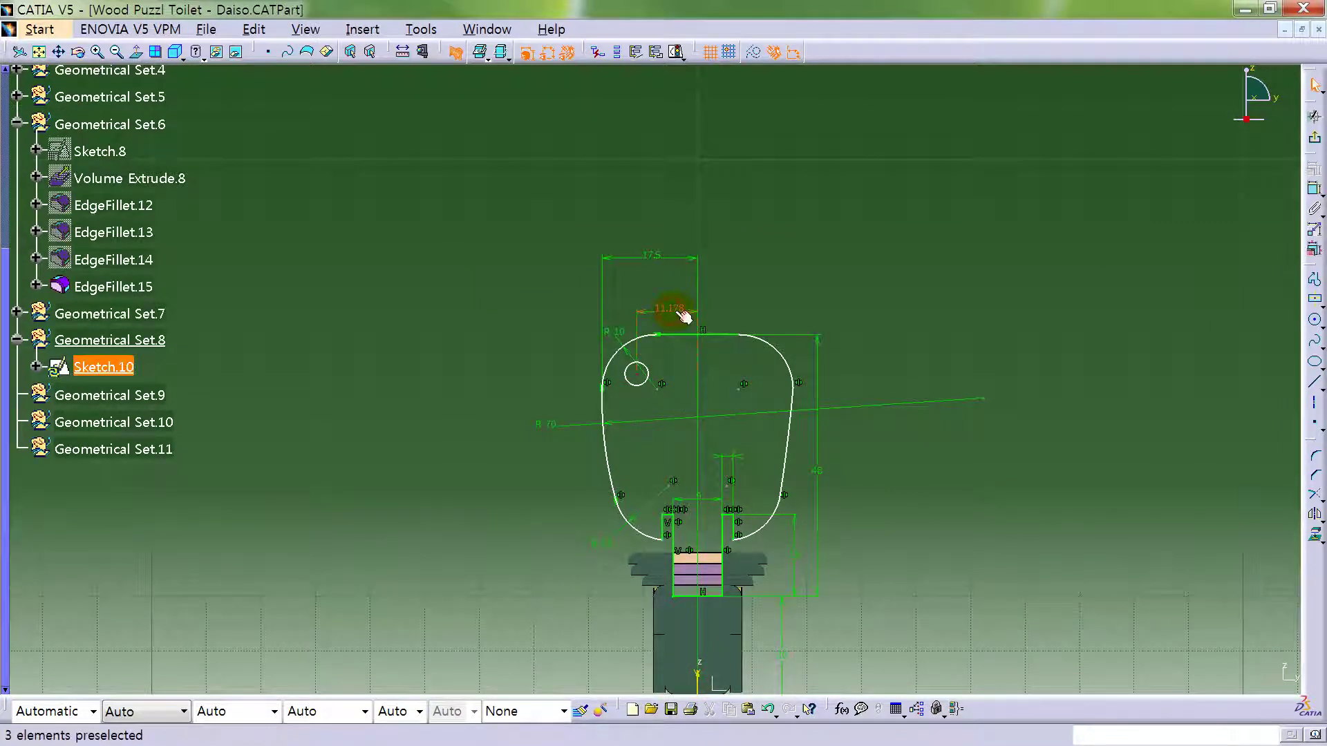
double_click(675, 308)
text(10.5)
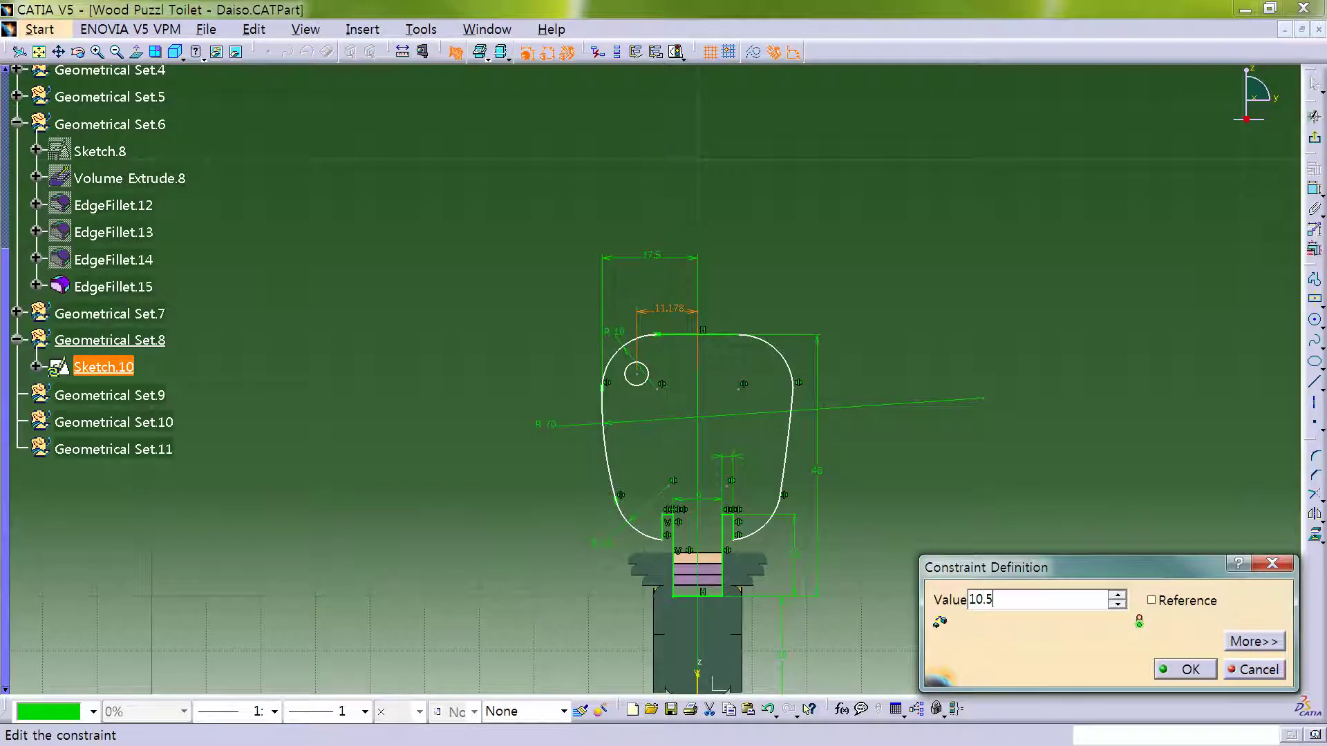
key(Return)
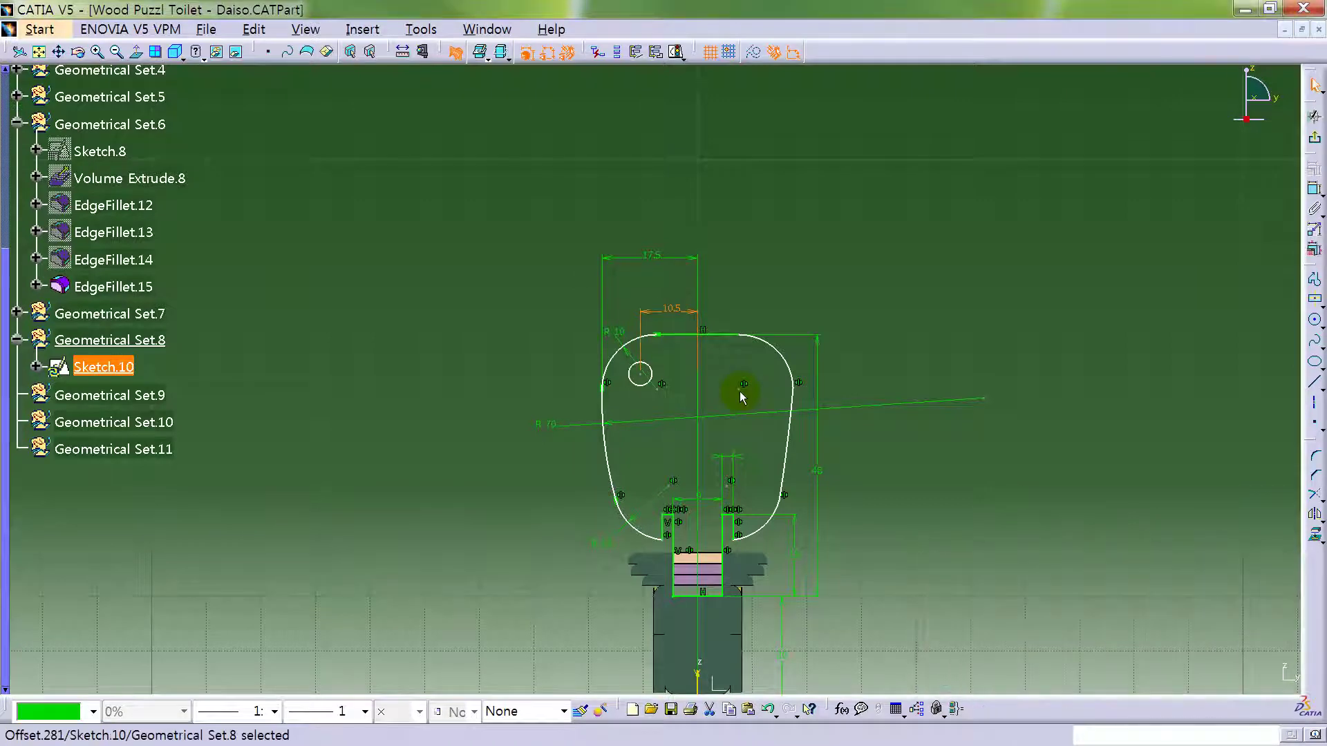
- Dimension the circle's center from the horizontal axis and set the height to 60 mm
click(643, 377)
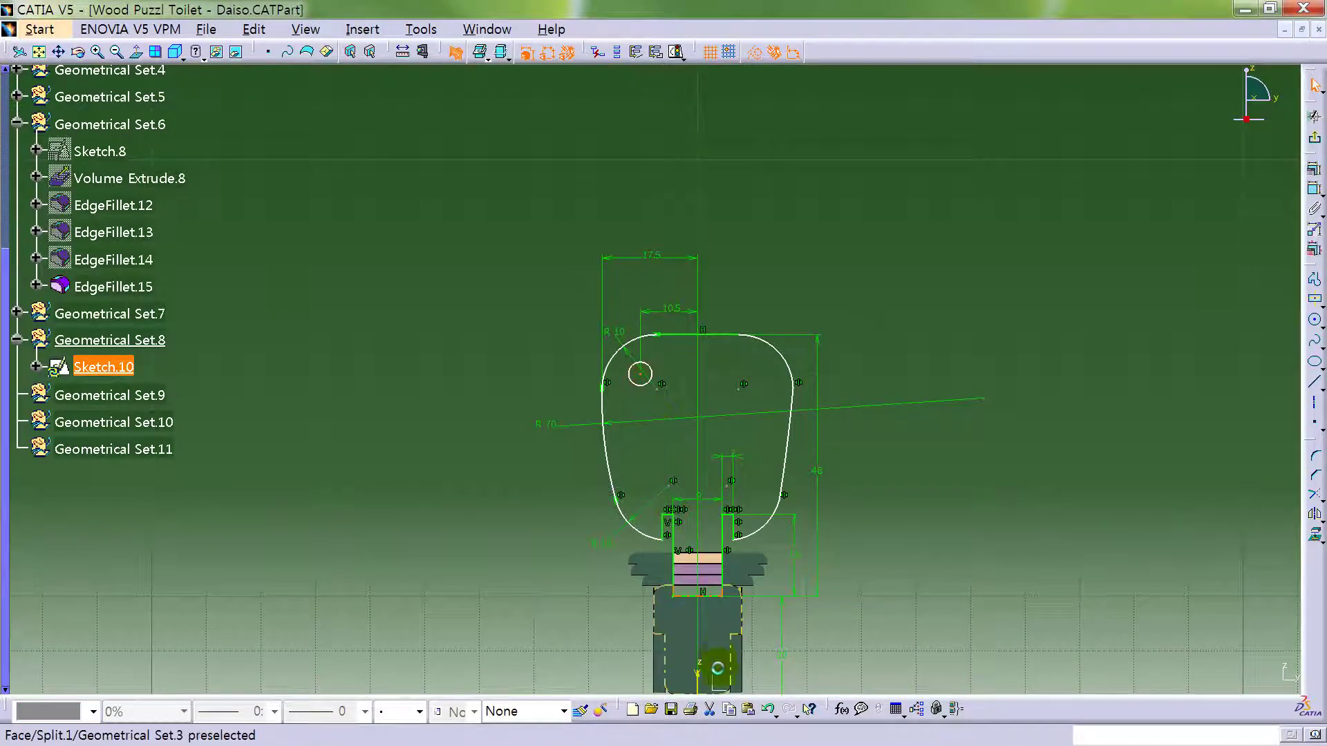
middle_drag(779, 513, 815, 583)
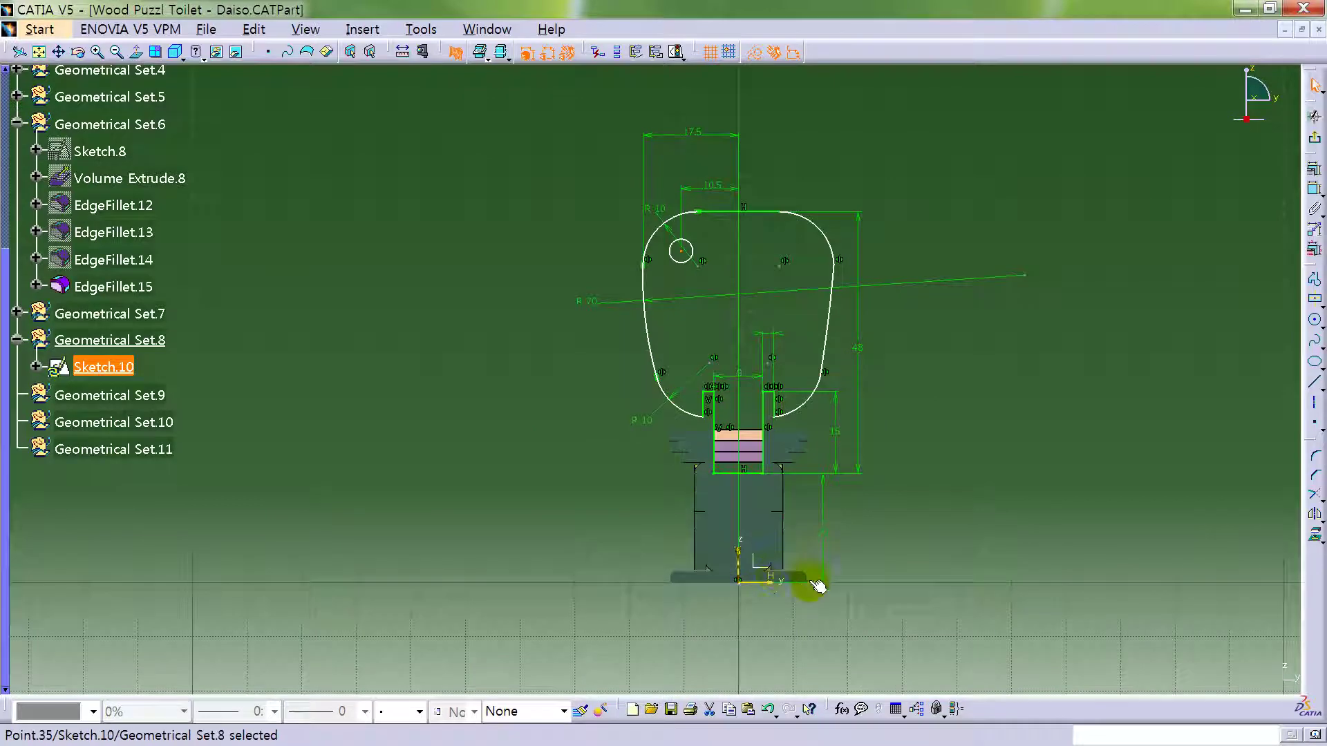
click(771, 588)
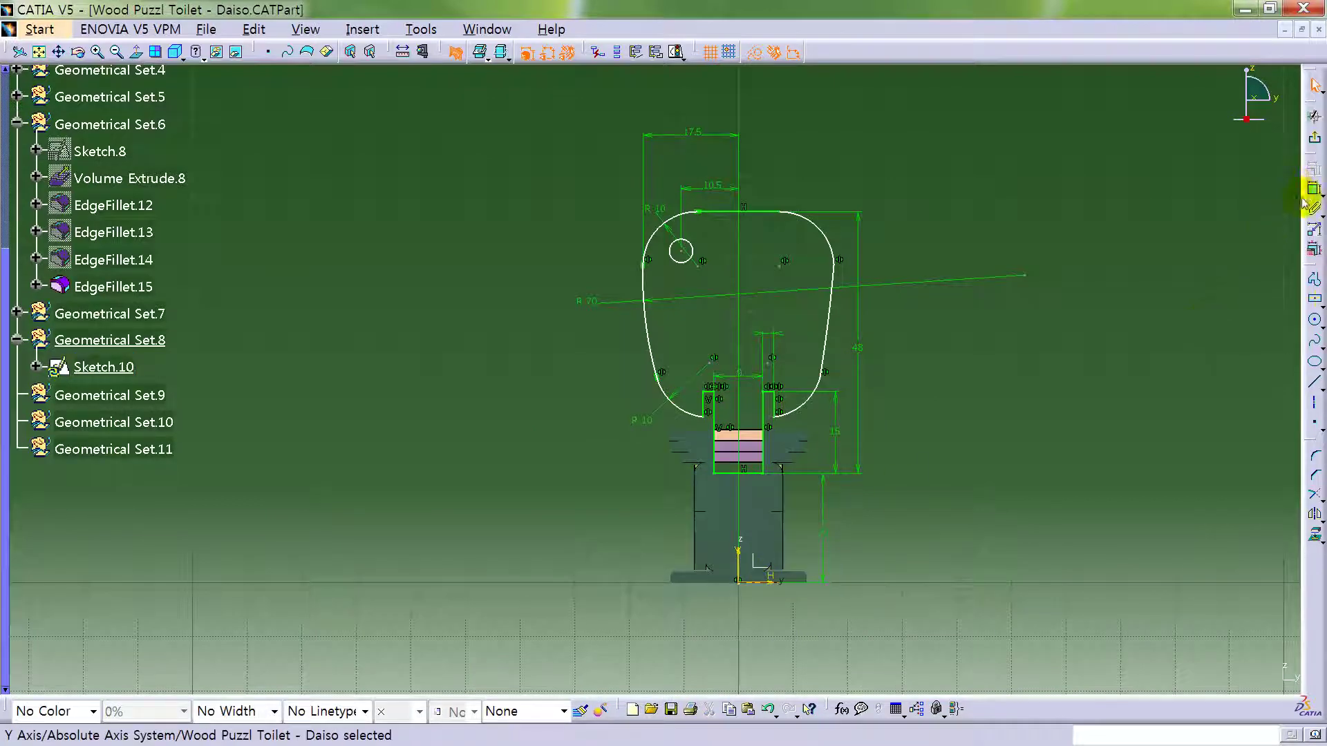
click(1312, 190)
click(681, 251)
click(785, 587)
click(563, 430)
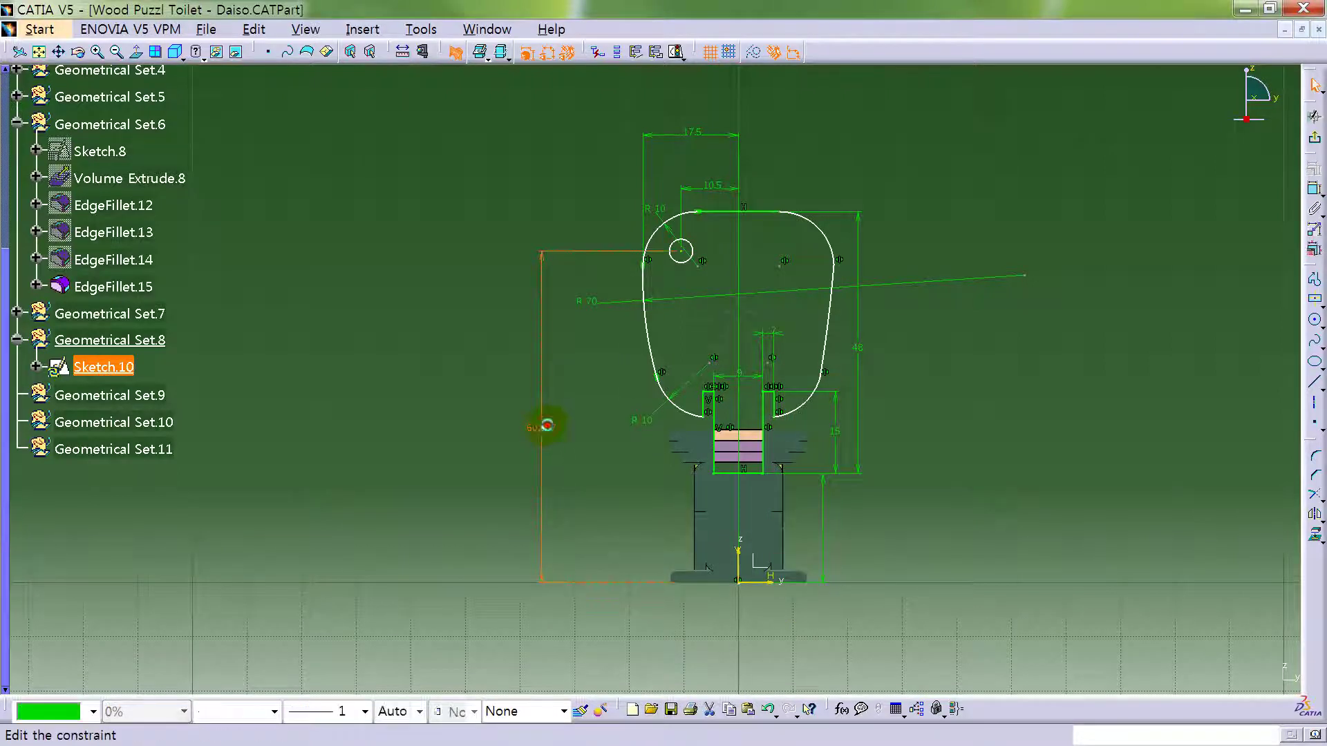
double_click(542, 427)
text(60)
key(Return)
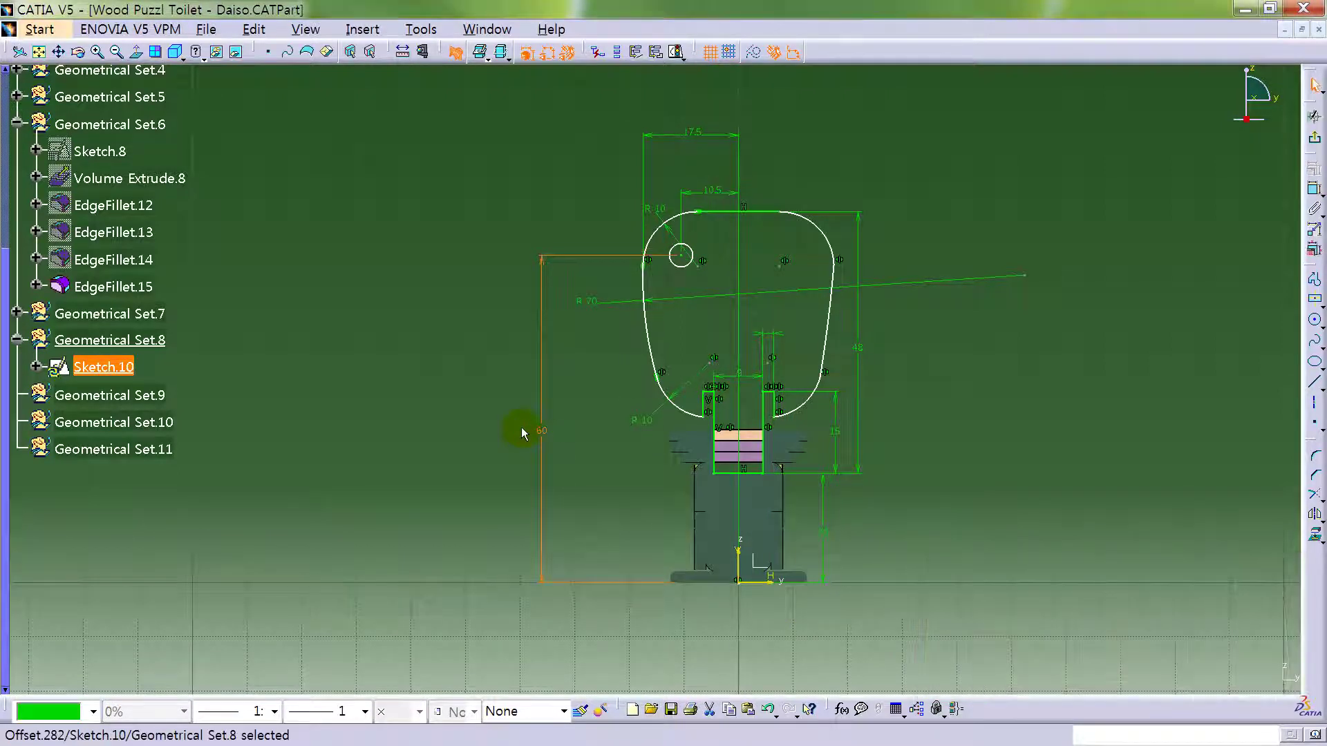
- Dimension the small circle and set its diameter to 2 mm
click(1314, 188)
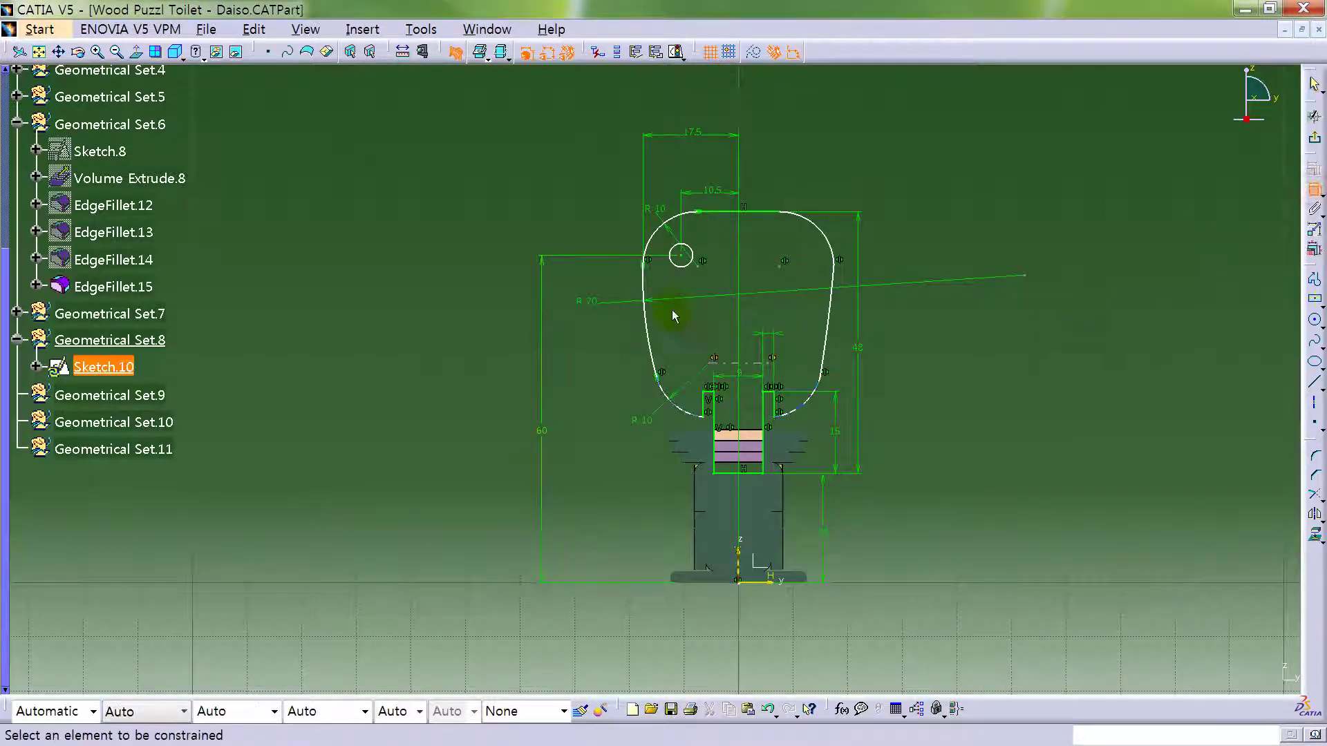
click(668, 261)
click(578, 202)
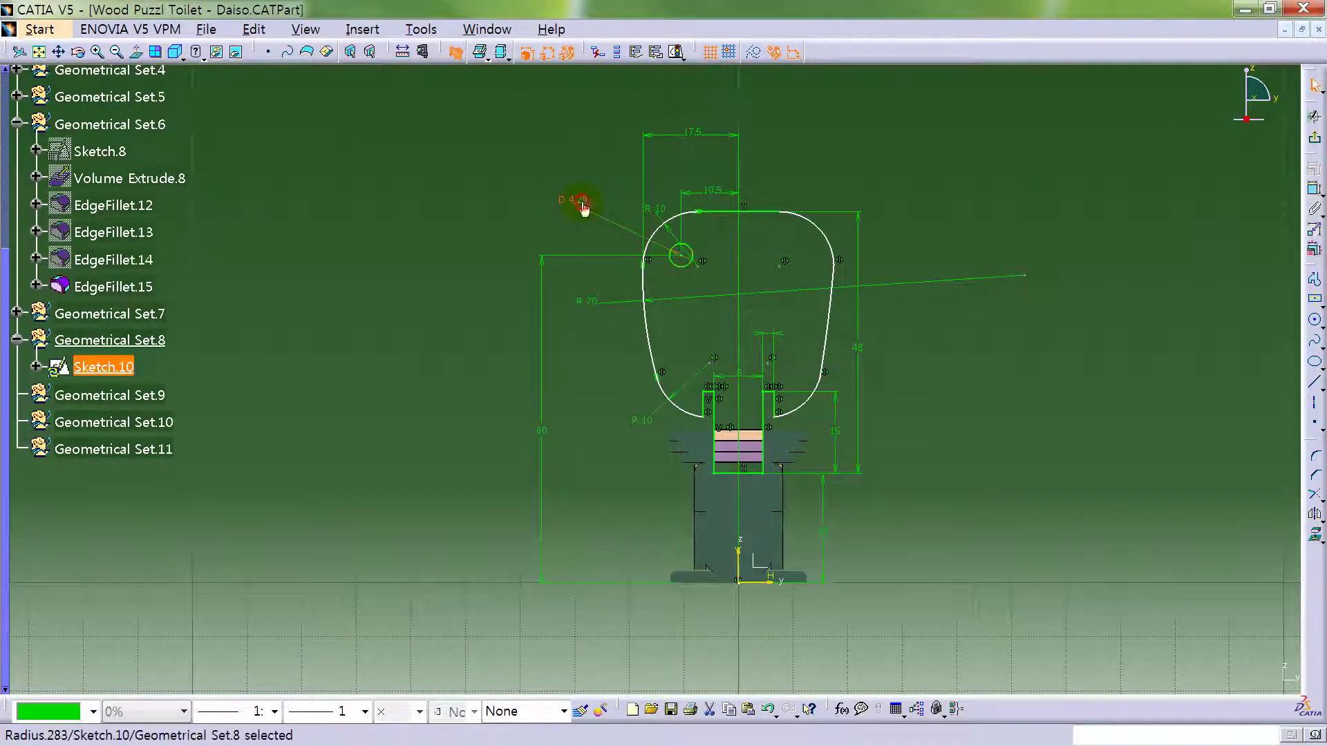
double_click(573, 200)
text(2)
key(Return)
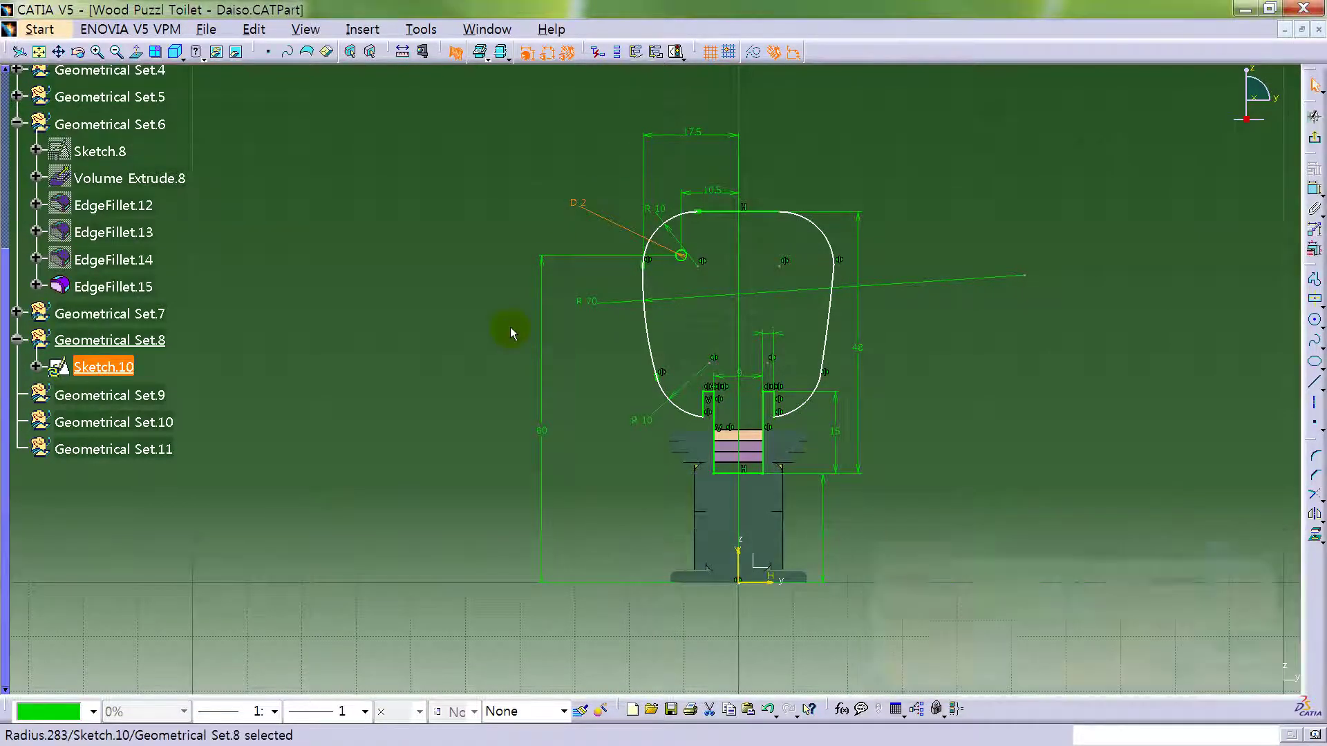
- Dimension the profile's top horizontal line and set its length to 15 mm
mouse_move(956, 394)
middle_down()
mouse_move(928, 452)
mouse_move(943, 444)
mouse_move(904, 237)
middle_up()
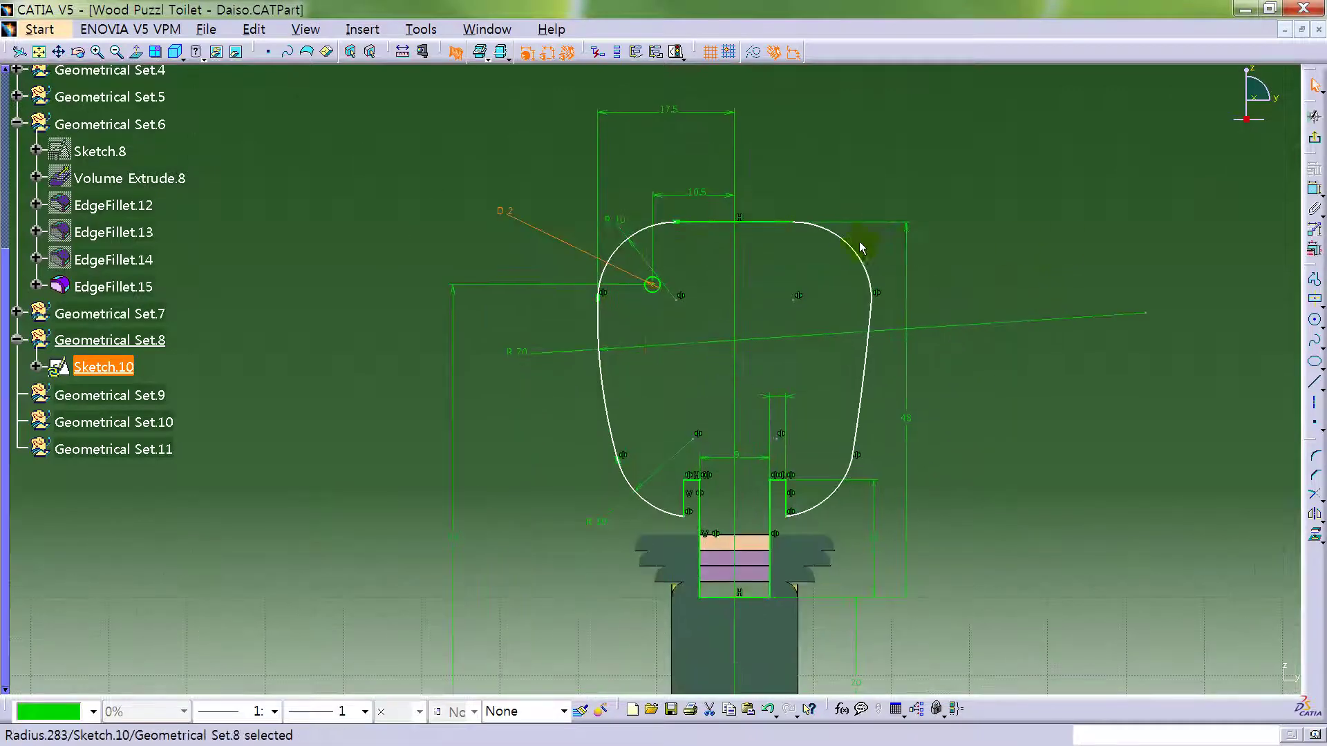
click(770, 221)
click(1314, 188)
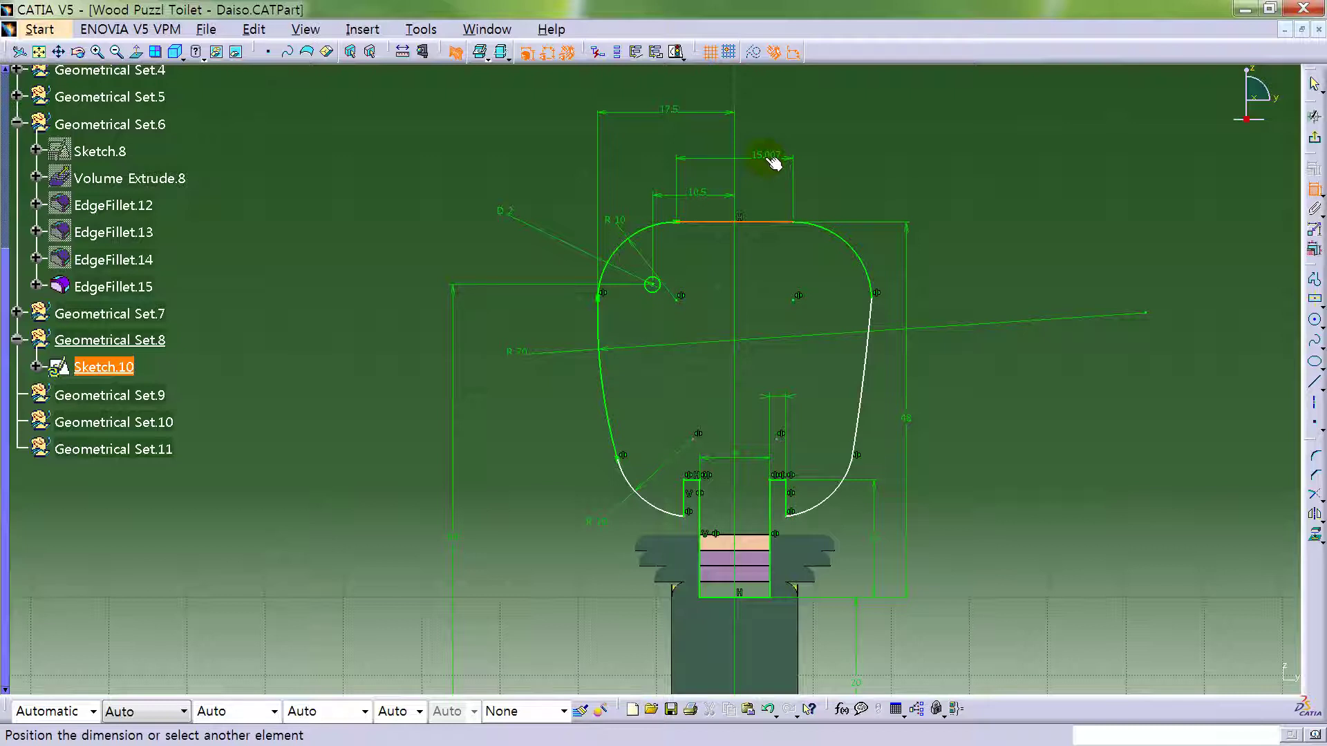
click(772, 168)
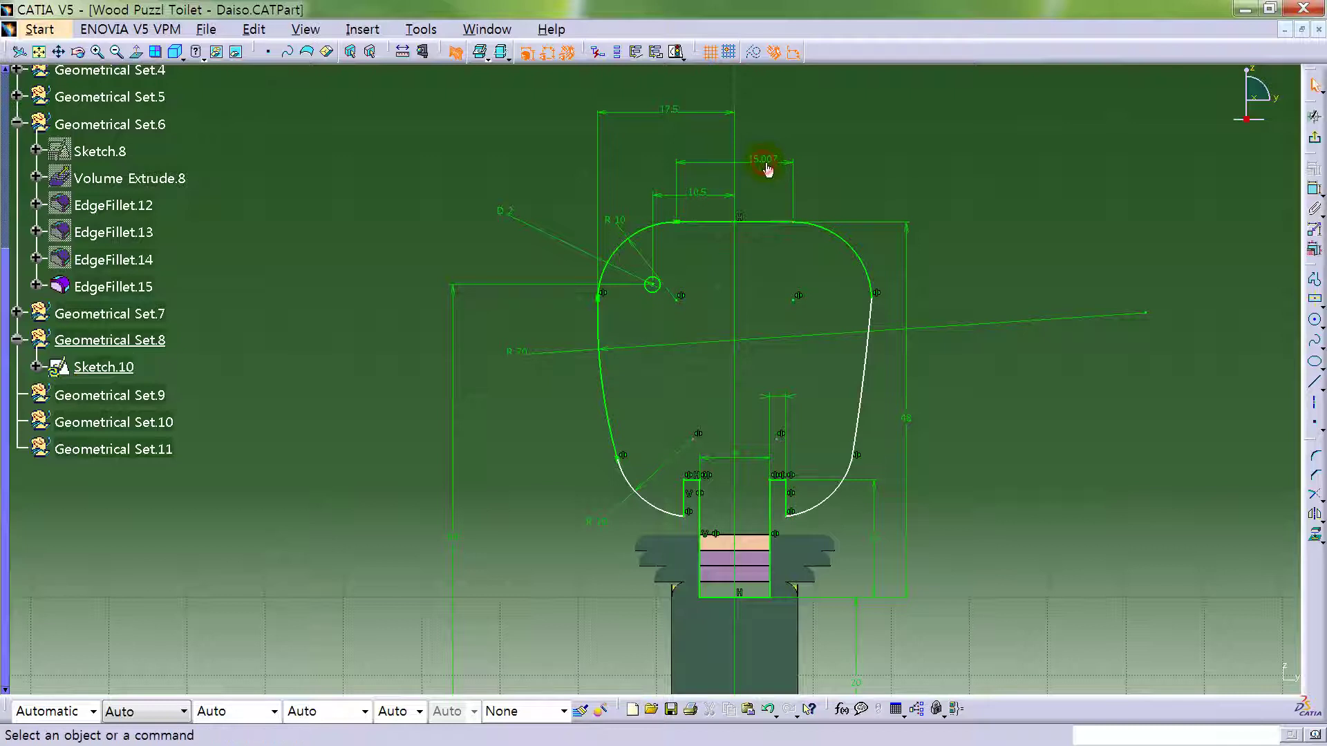
double_click(767, 161)
text(15mm)
key(Return)
click(1130, 422)
- Dimension the lower endpoint of the lower-left arc from the tab's bottom edge and set the vertical distance to 8.5 mm
middle_drag(971, 456, 965, 397)
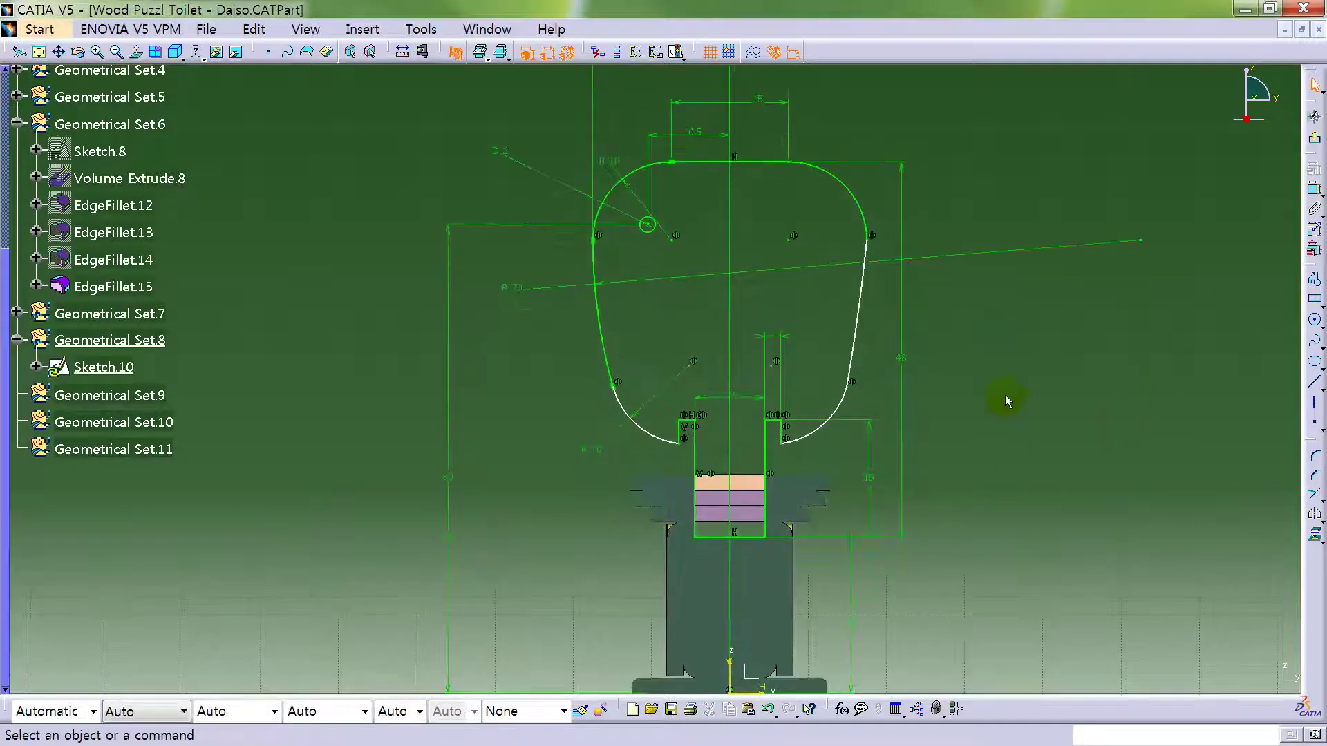
middle_drag(1044, 451, 1059, 408)
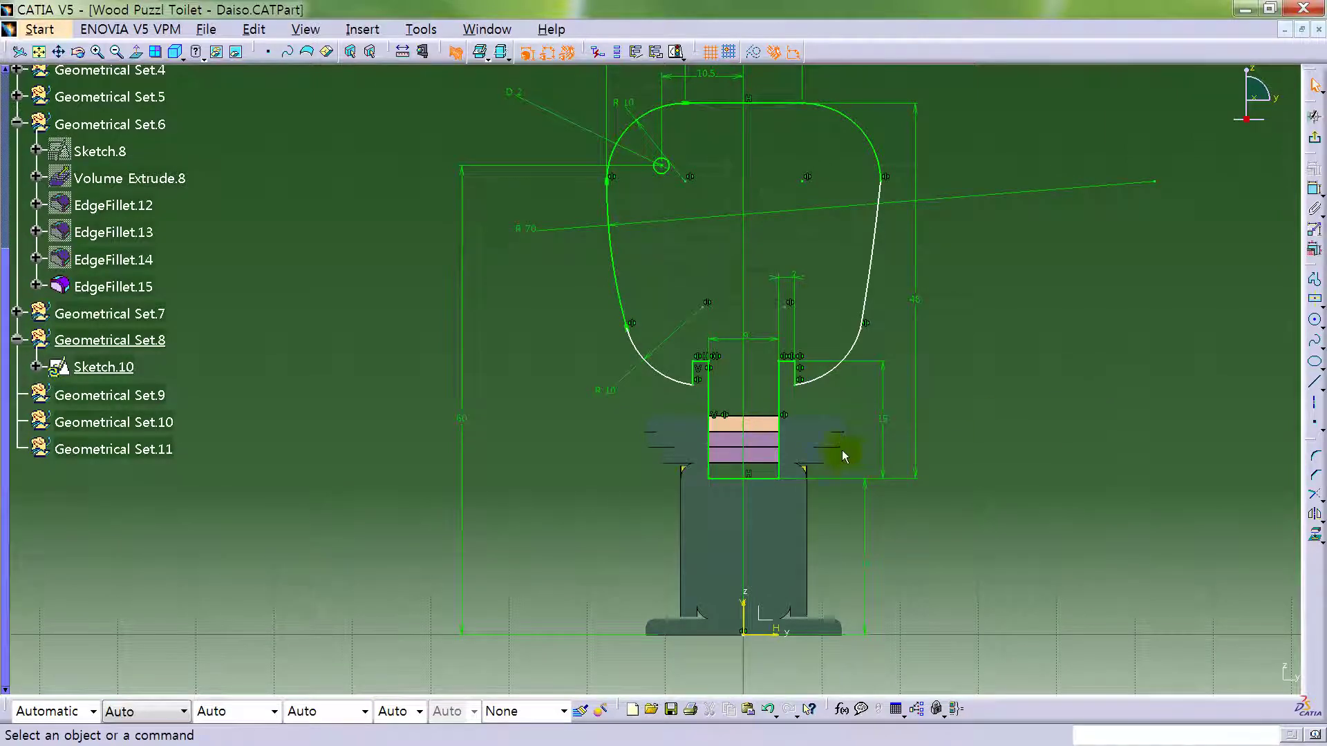
click(702, 392)
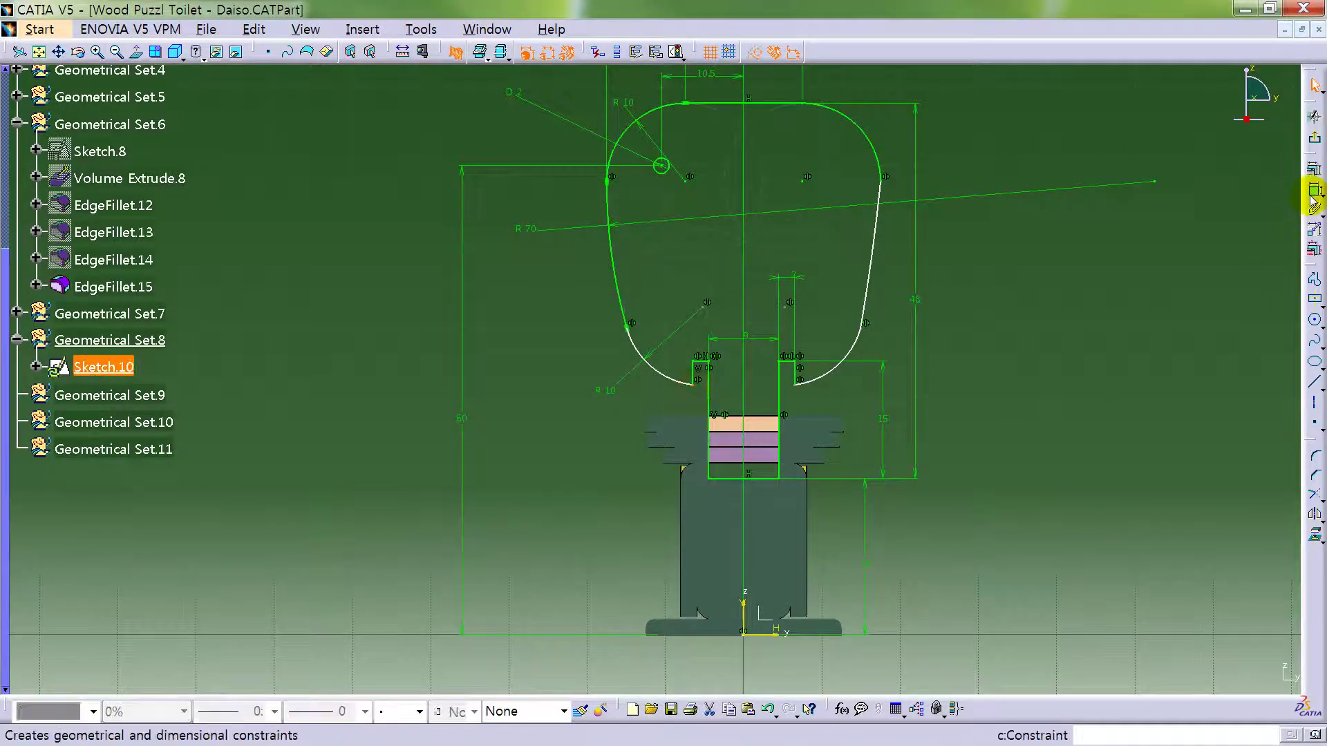
click(1314, 188)
click(771, 480)
click(627, 453)
double_click(626, 452)
text(8.5)
key(Return)
click(712, 617)
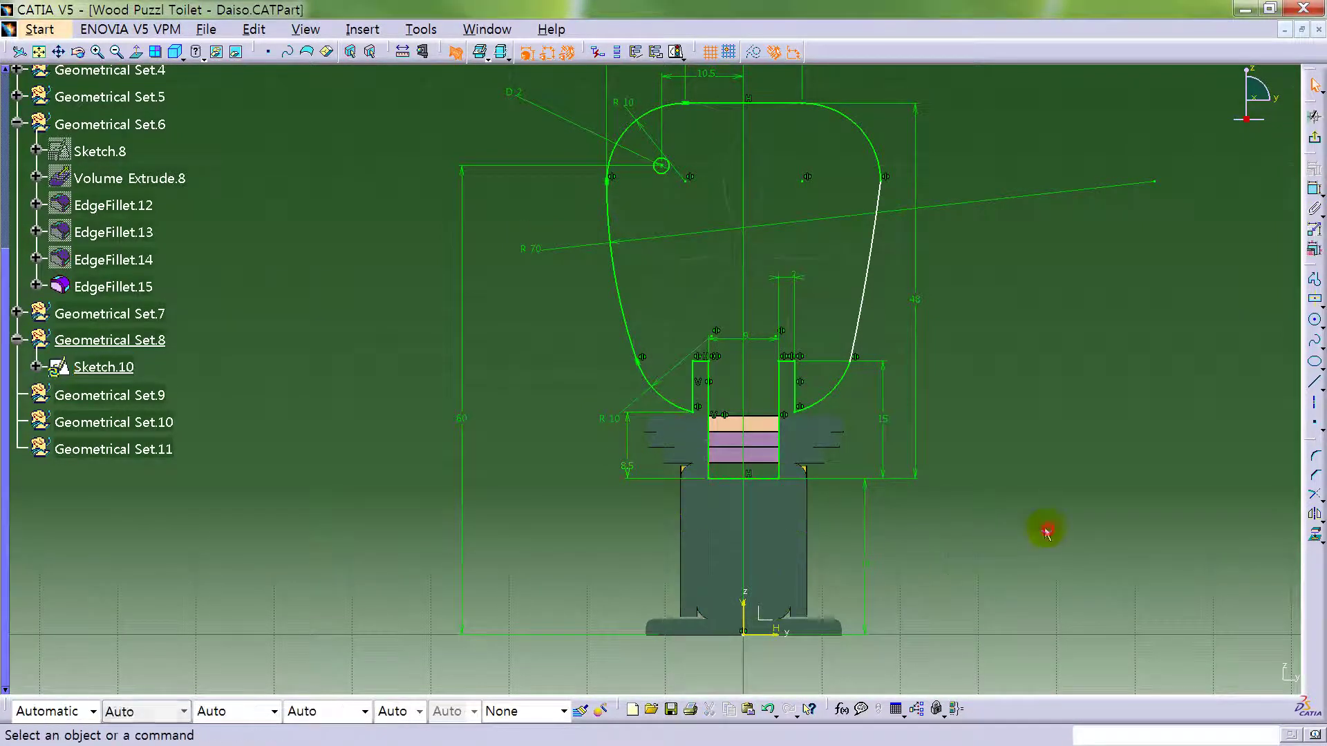
- Constrain the profile's right side arc to be tangent to the upper-right corner arc
click(1312, 498)
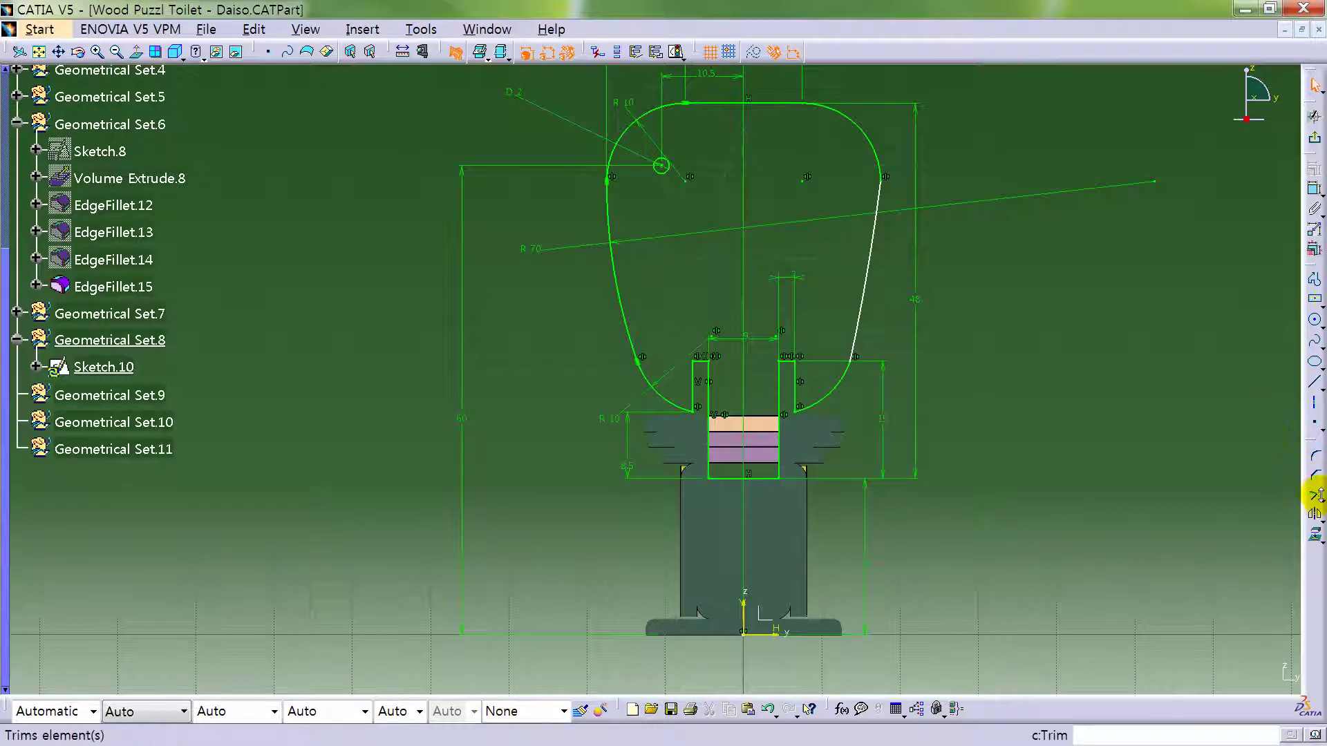
click(1315, 188)
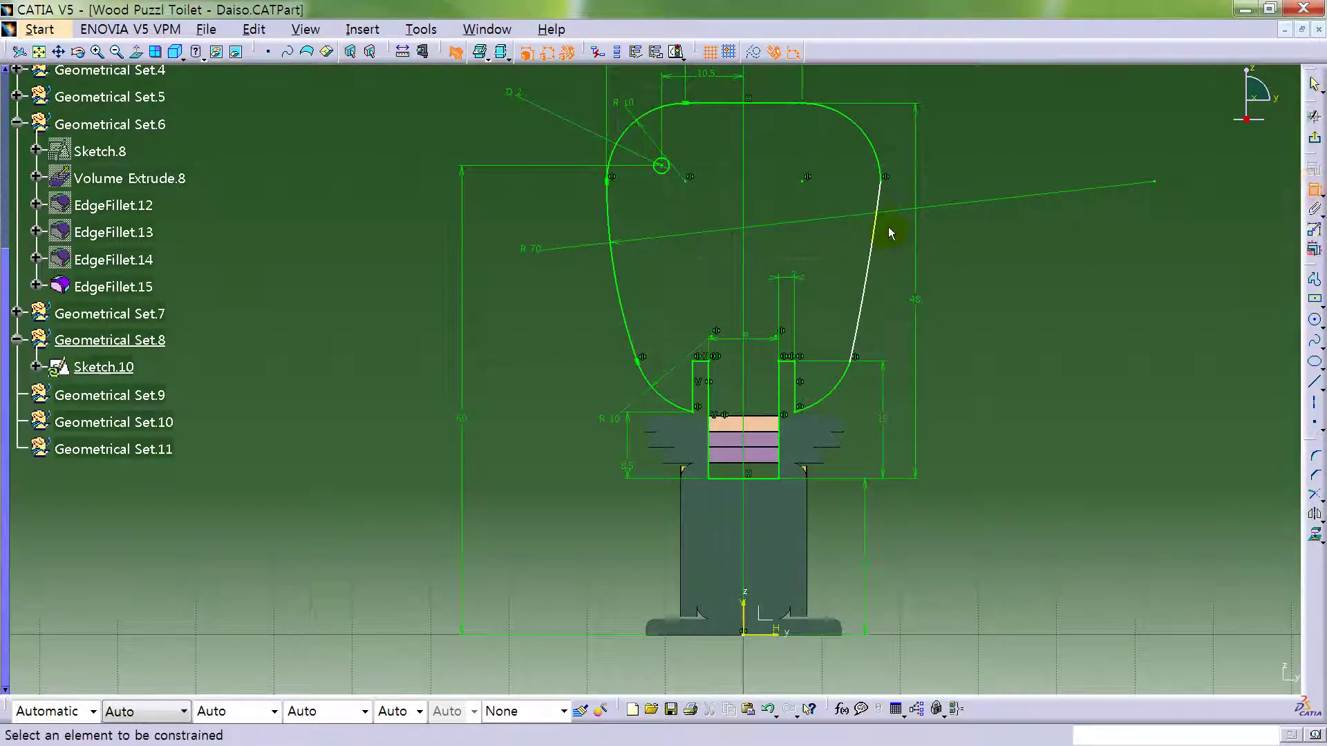
click(875, 225)
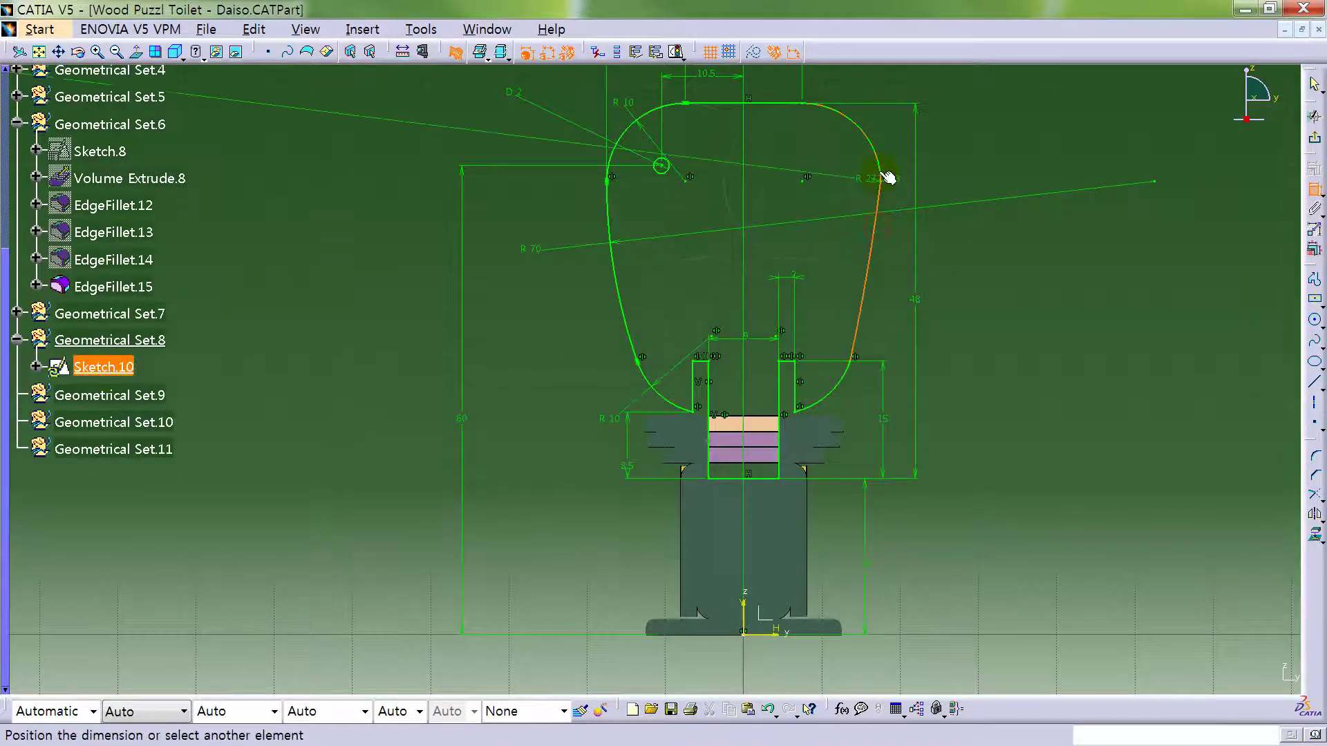
right_click(1010, 190)
click(1054, 320)
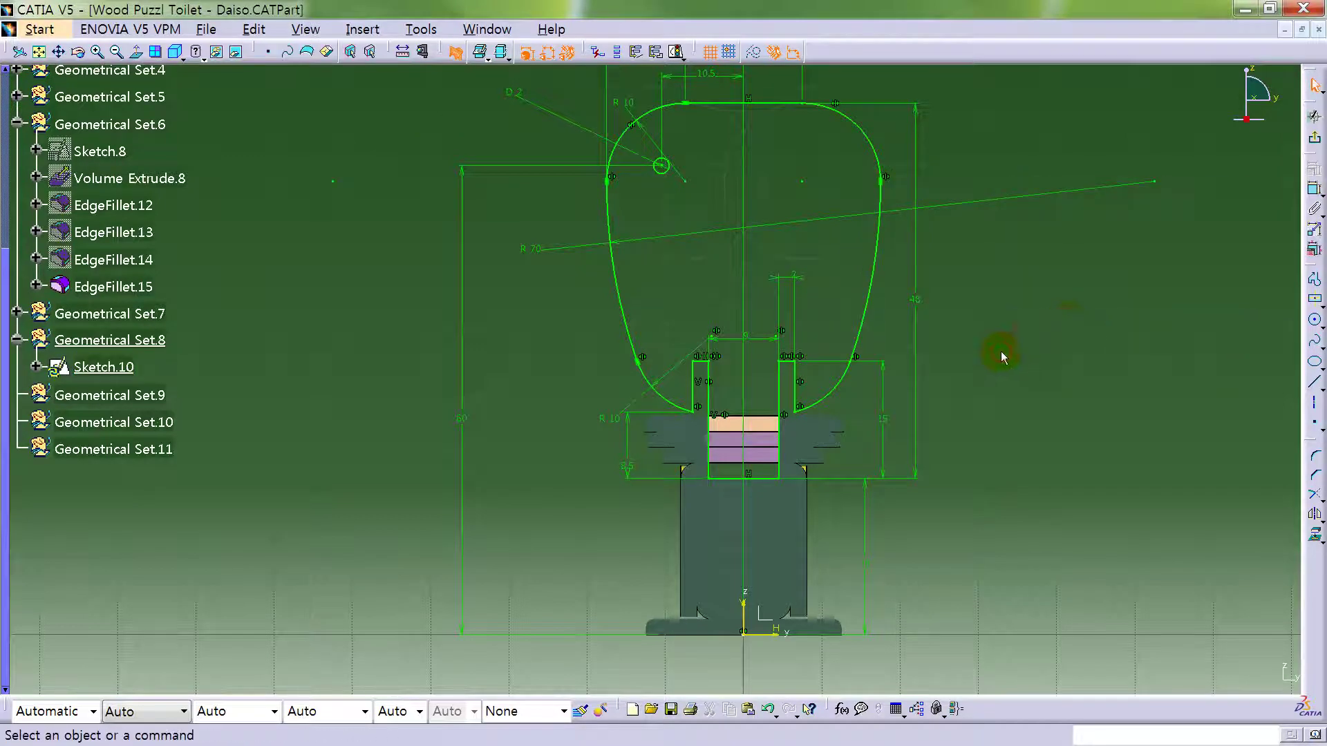
- Hide the geometrical constraint symbols and reposition the 60 mm hole-height and lower-left R 10 dimensions for a tidier layout
middle_drag(901, 382, 842, 486)
click(566, 52)
middle_drag(988, 226, 624, 421)
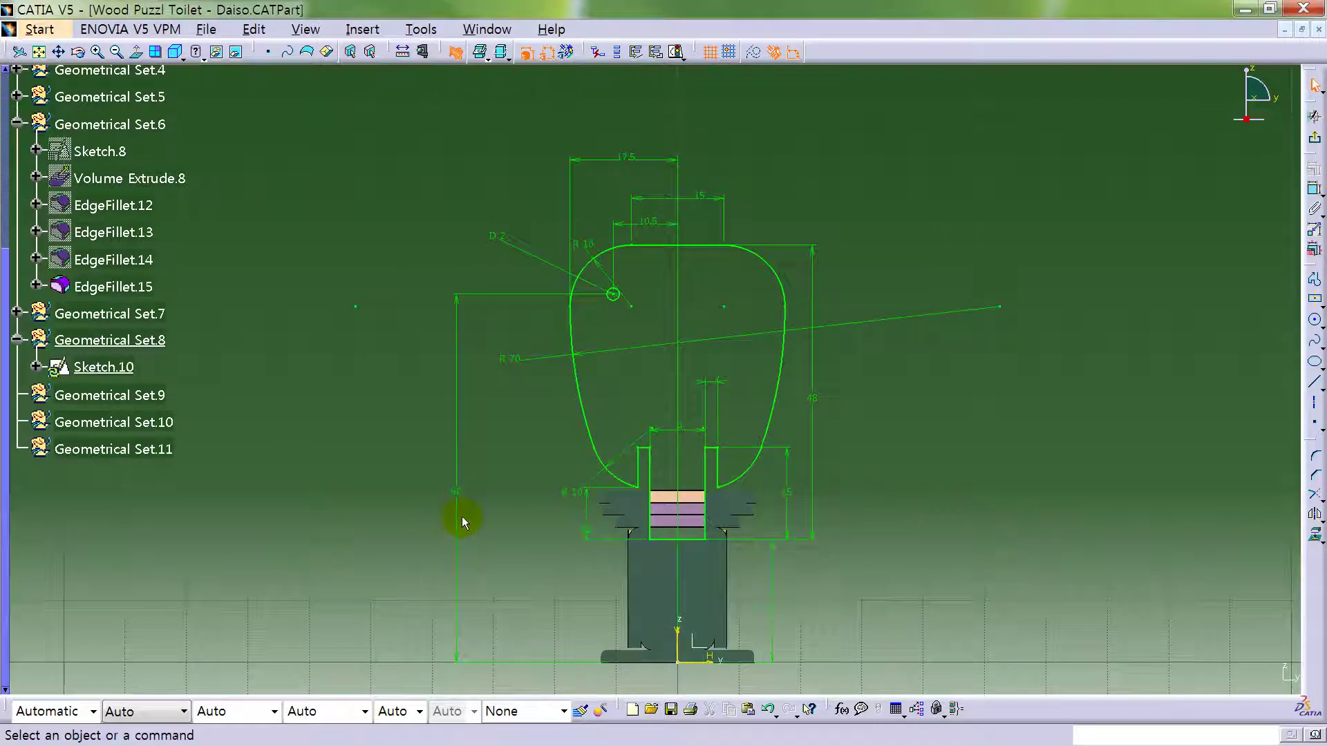
mouse_move(458, 508)
mouse_down()
mouse_move(504, 507)
mouse_move(487, 507)
mouse_up()
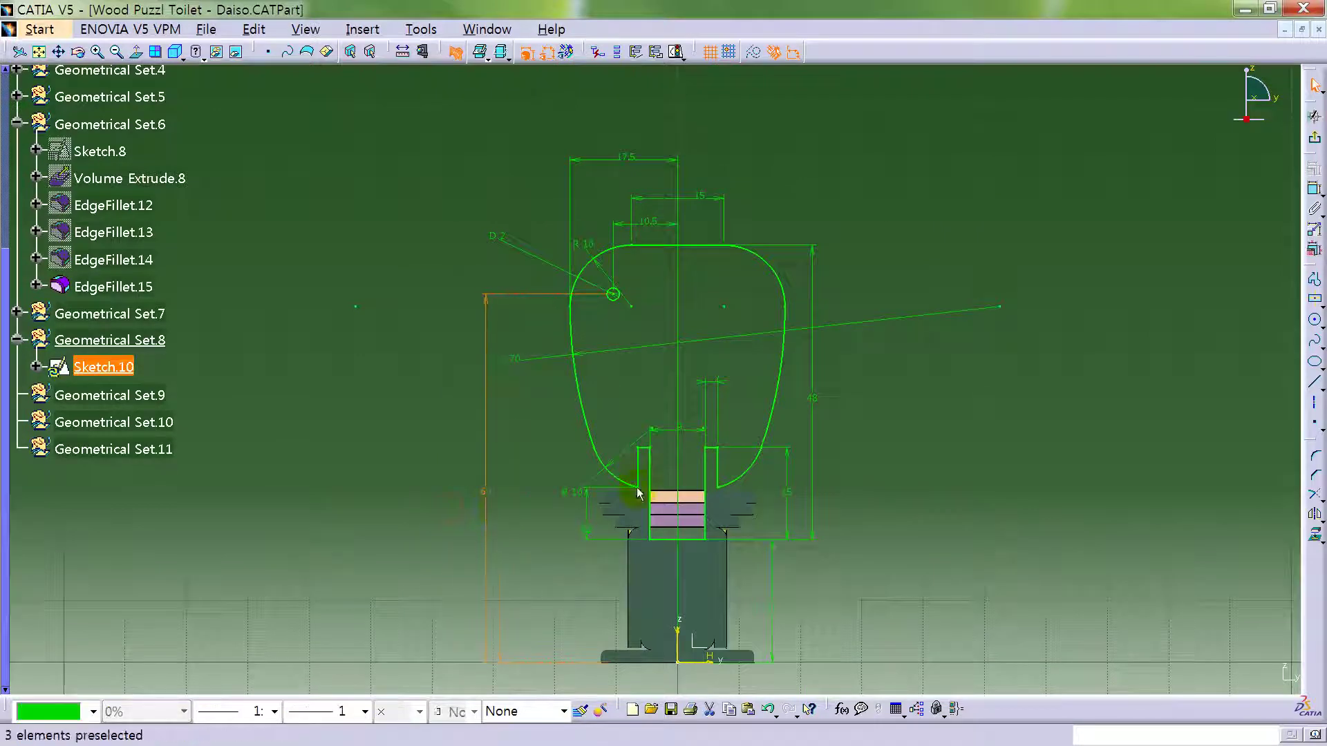
middle_drag(636, 493, 645, 402)
click(602, 387)
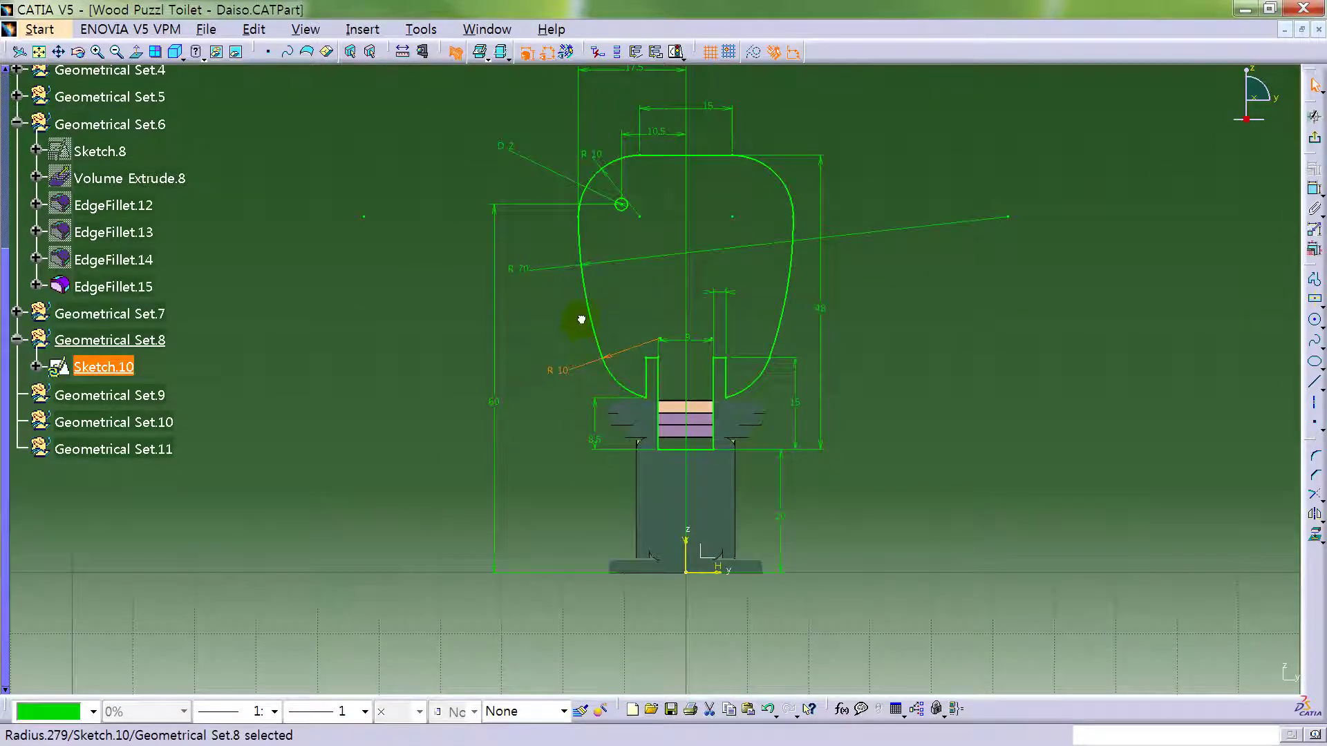
click(725, 298)
click(975, 380)
- Sketch an oriented rectangle about 4 by 13 mm, tilted about 16° from vertical, inside the profile below the small hole
mouse_move(817, 444)
ctrl+middle_down()
mouse_move(826, 423)
mouse_move(878, 405)
ctrl+middle_up()
mouse_move(863, 358)
ctrl+middle_down()
mouse_move(820, 385)
mouse_move(821, 424)
mouse_move(868, 450)
mouse_move(702, 320)
mouse_move(731, 408)
mouse_move(764, 352)
ctrl+middle_up()
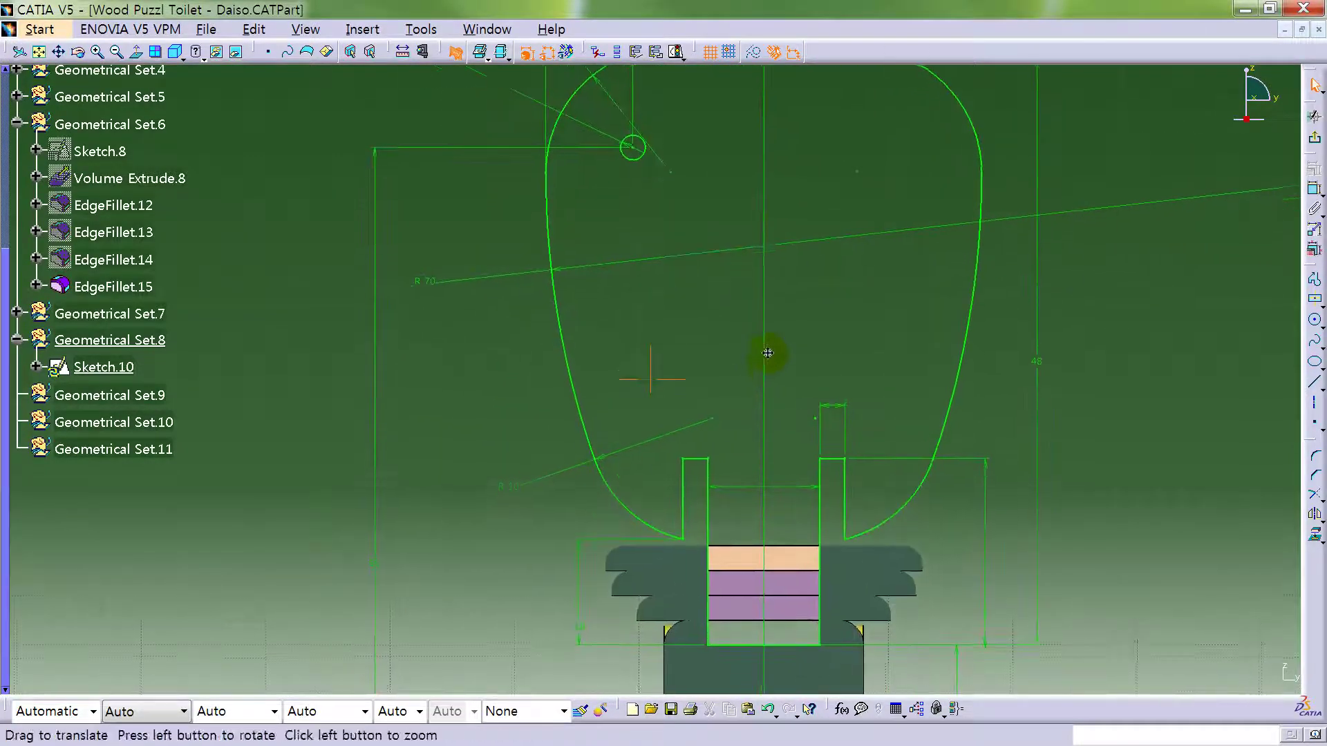
click(1318, 303)
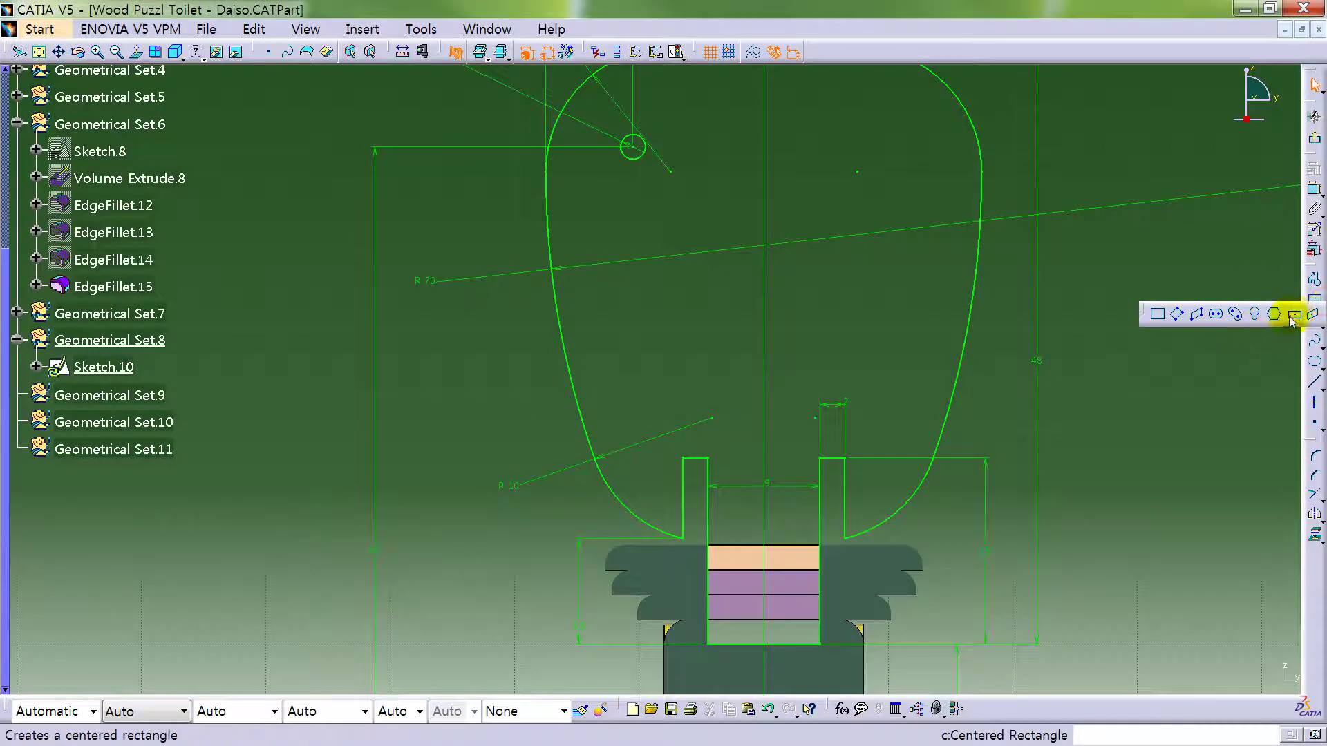
click(1179, 315)
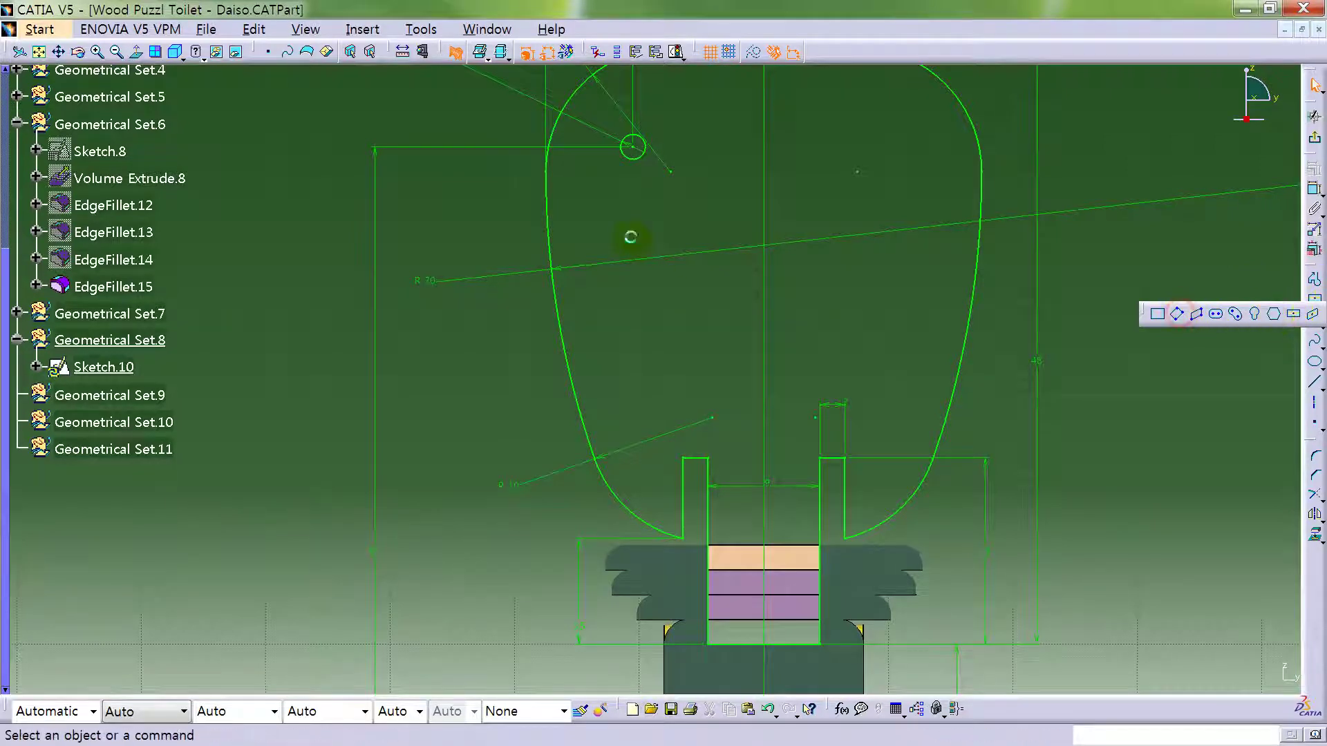
click(655, 221)
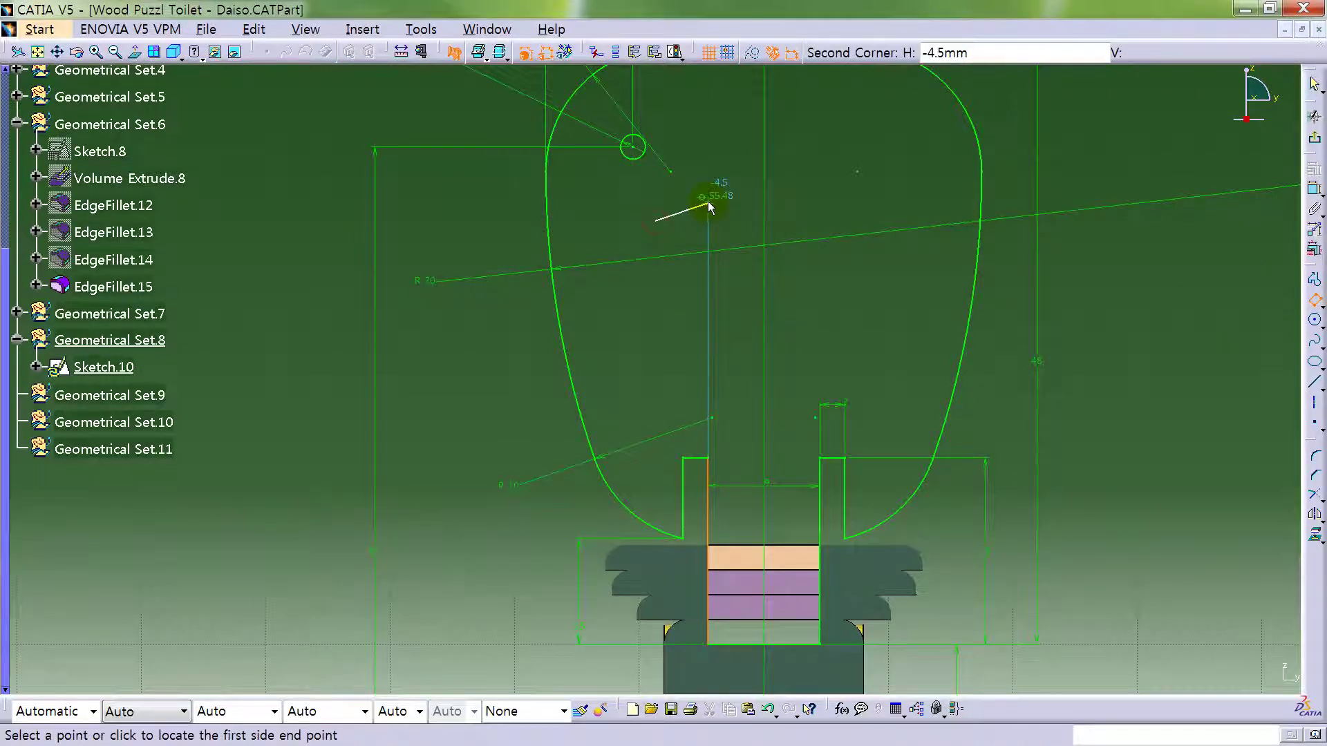
click(700, 209)
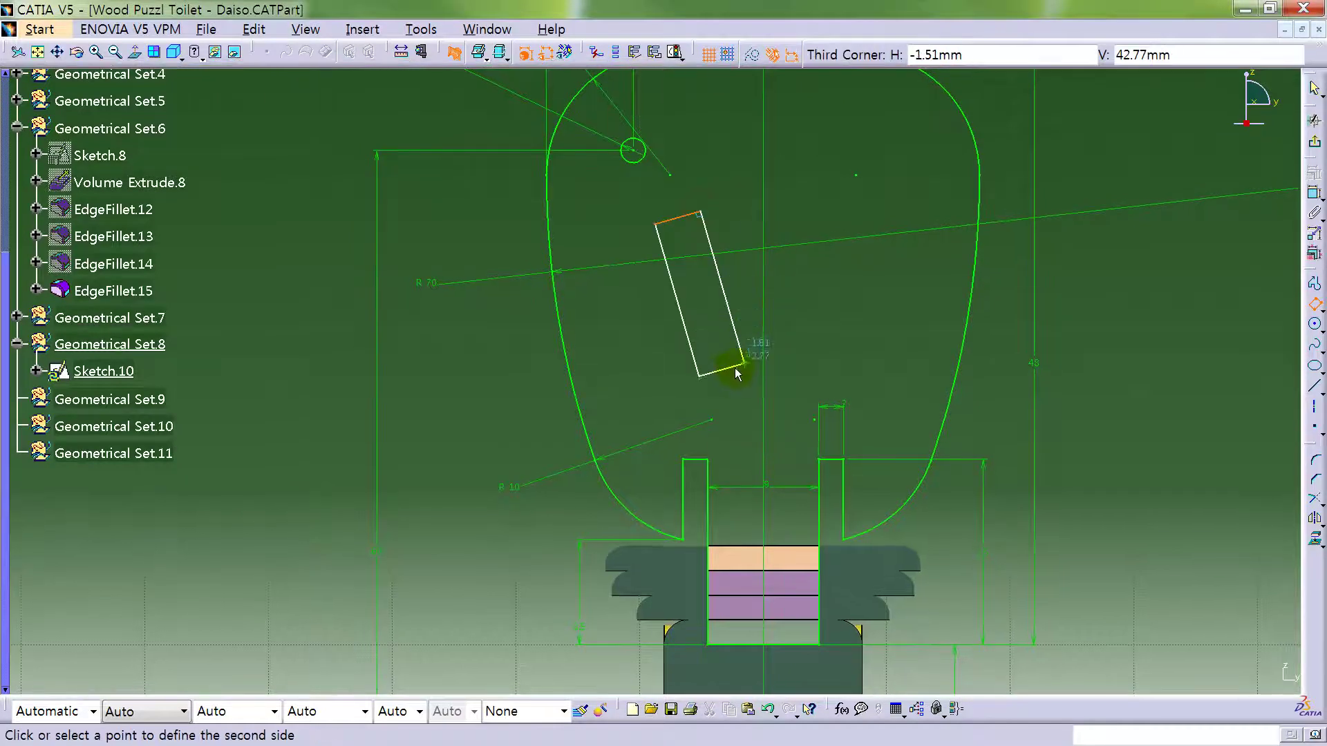
click(736, 372)
click(1168, 331)
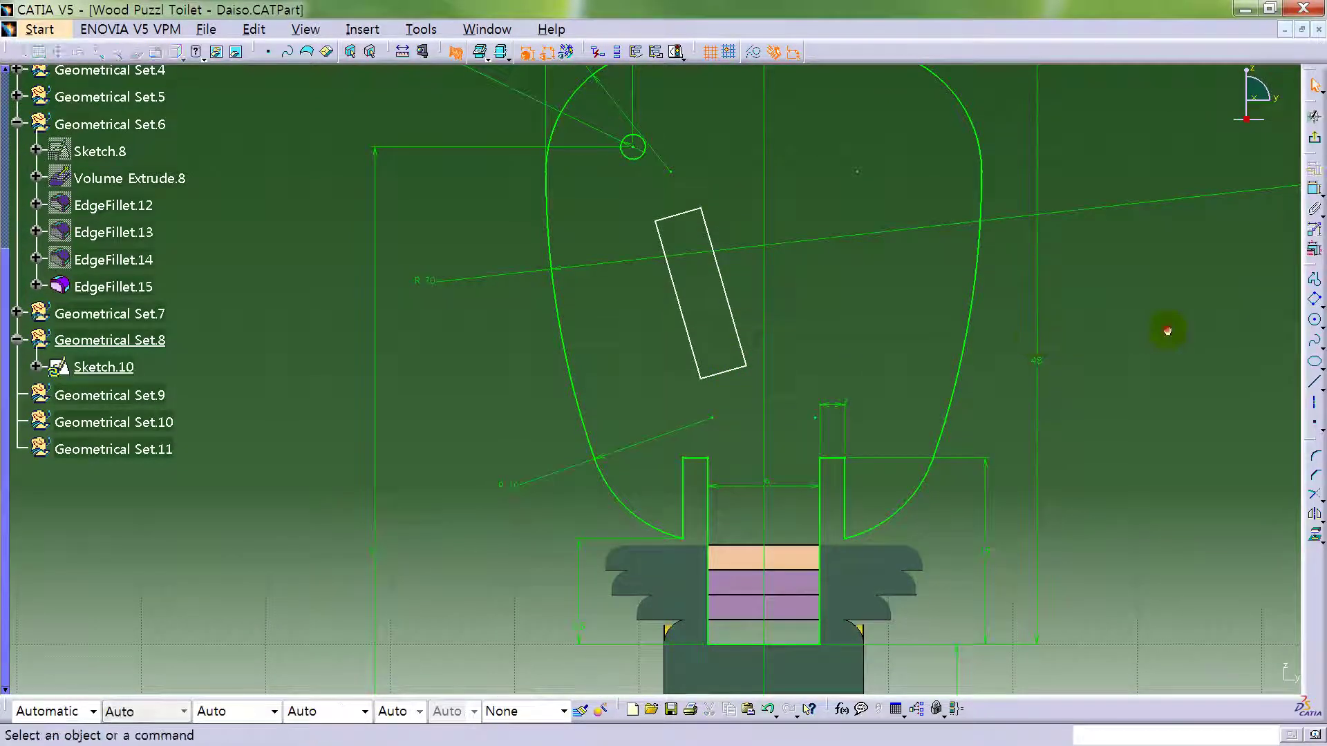
- Dimension the angle between the rectangle's right long side and the vertical axis and set it to 6.5°
click(1314, 188)
mouse_move(815, 296)
middle_down()
mouse_move(792, 277)
mouse_move(792, 255)
middle_up()
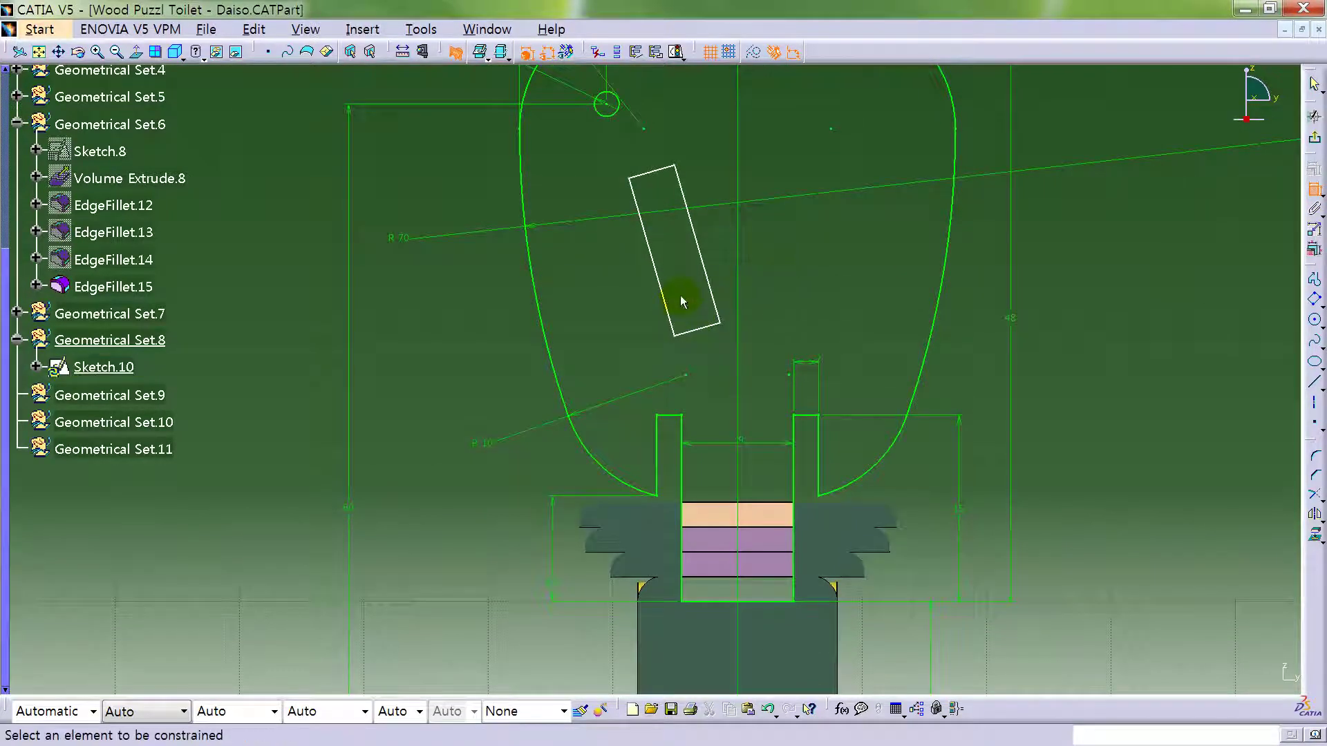
click(706, 284)
mouse_move(860, 291)
middle_down()
mouse_move(852, 334)
mouse_move(755, 472)
middle_up()
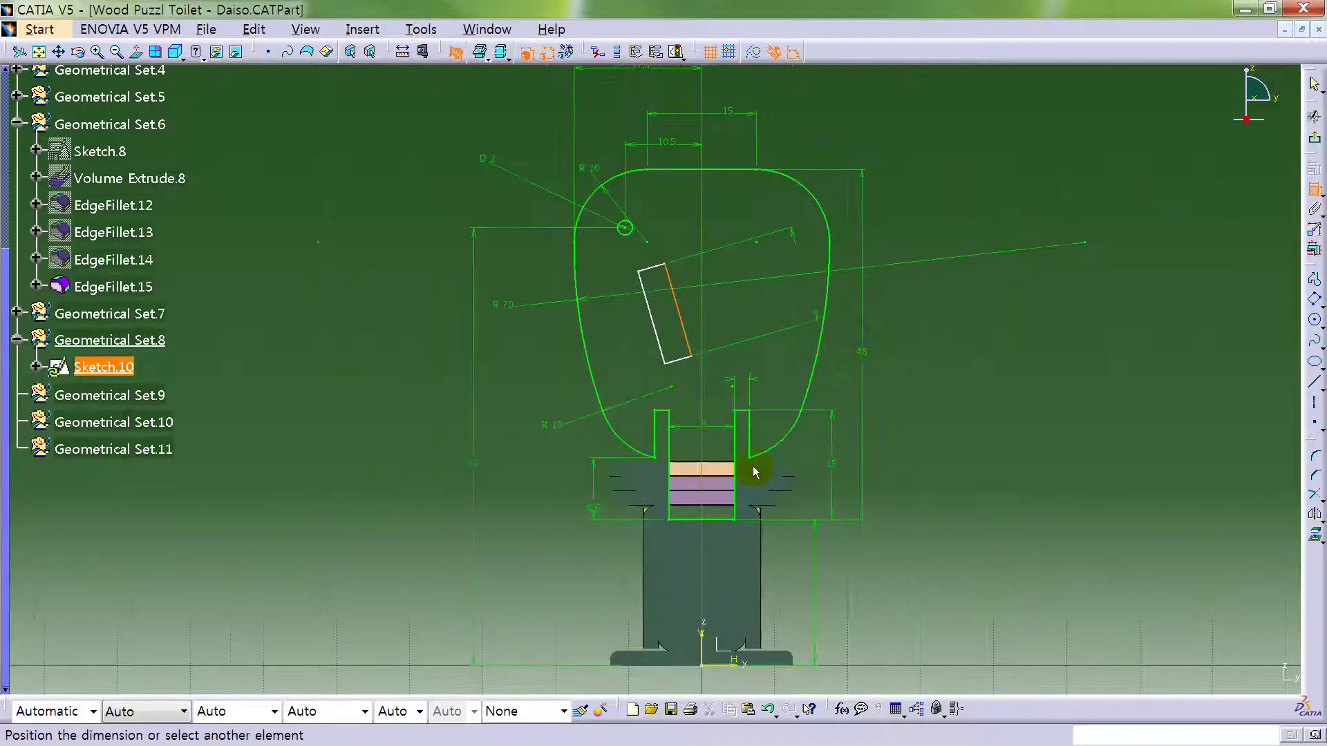
click(701, 636)
click(694, 251)
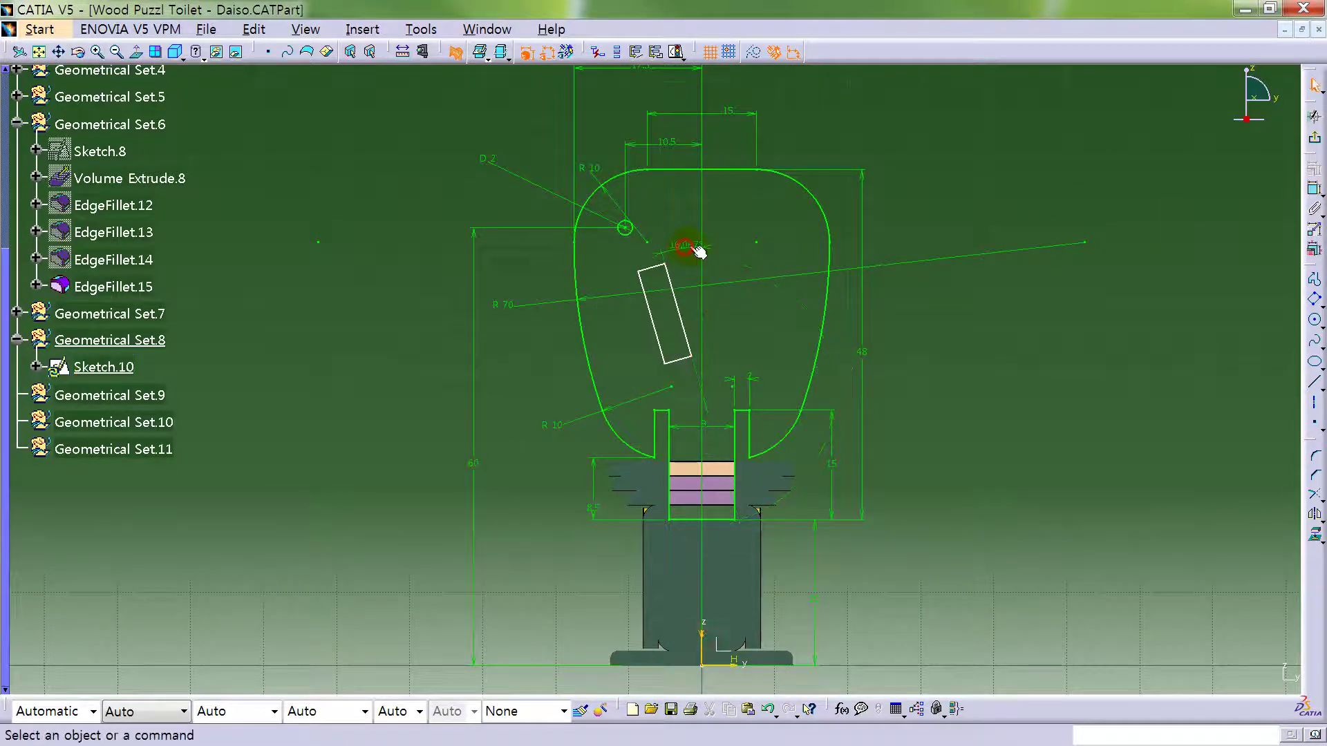
double_click(688, 246)
text(6.5deg)
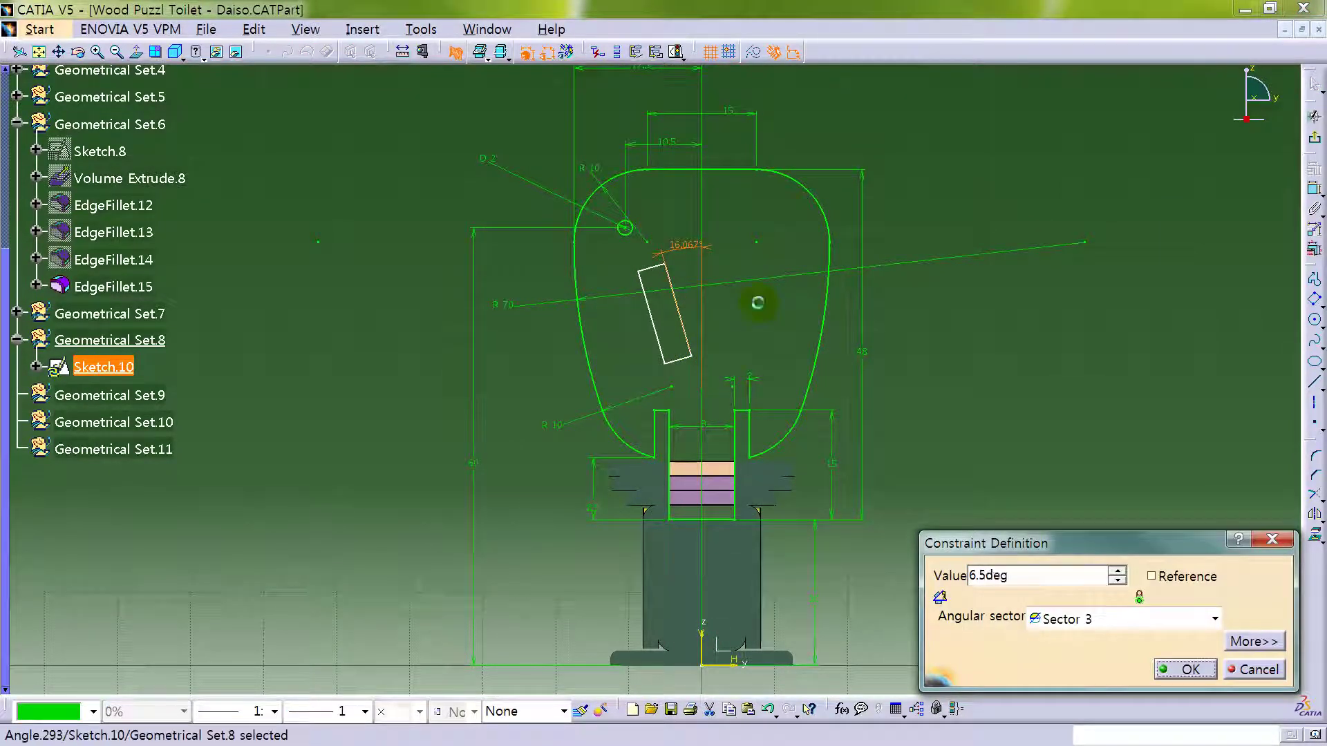
key(Return)
- Dimension the rectangle's lower-right corner from the vertical axis and set the distance to 8.5 mm
mouse_move(755, 340)
middle_down()
mouse_move(761, 329)
mouse_move(752, 355)
mouse_move(796, 293)
middle_up()
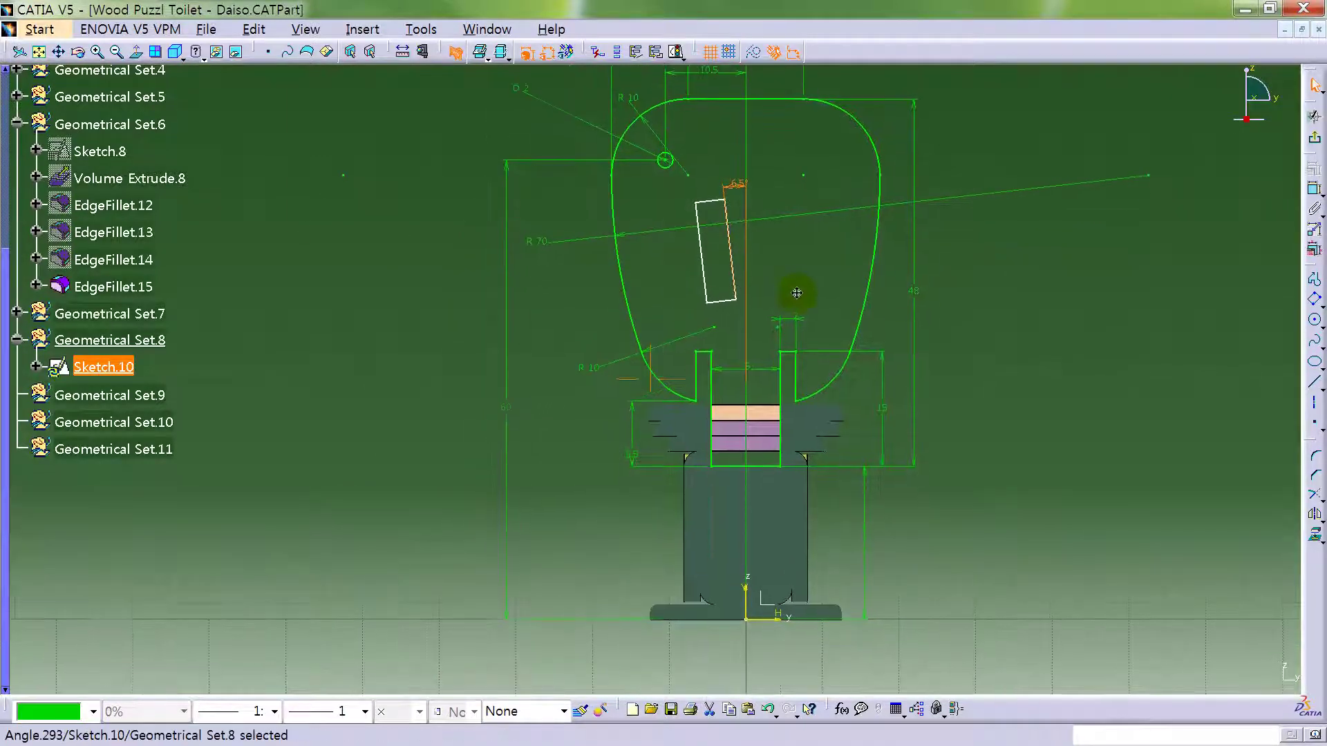
click(1313, 187)
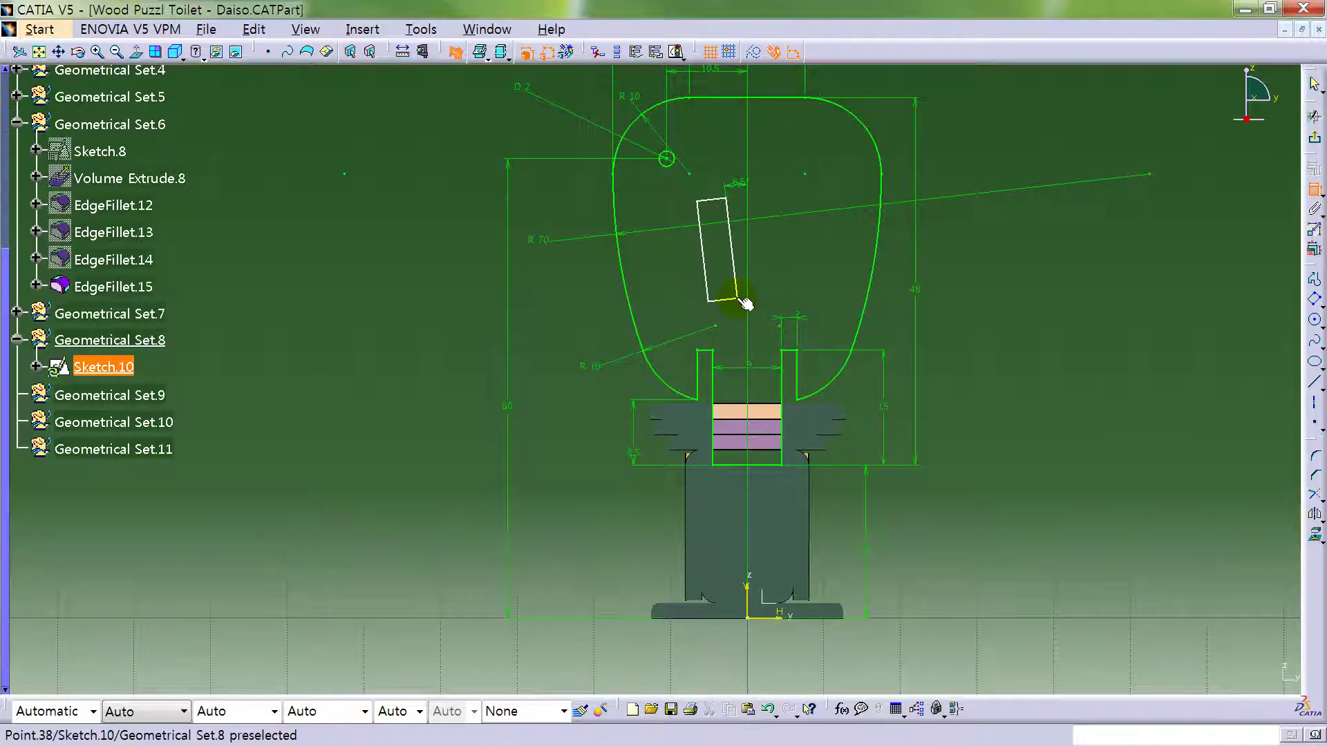
click(738, 299)
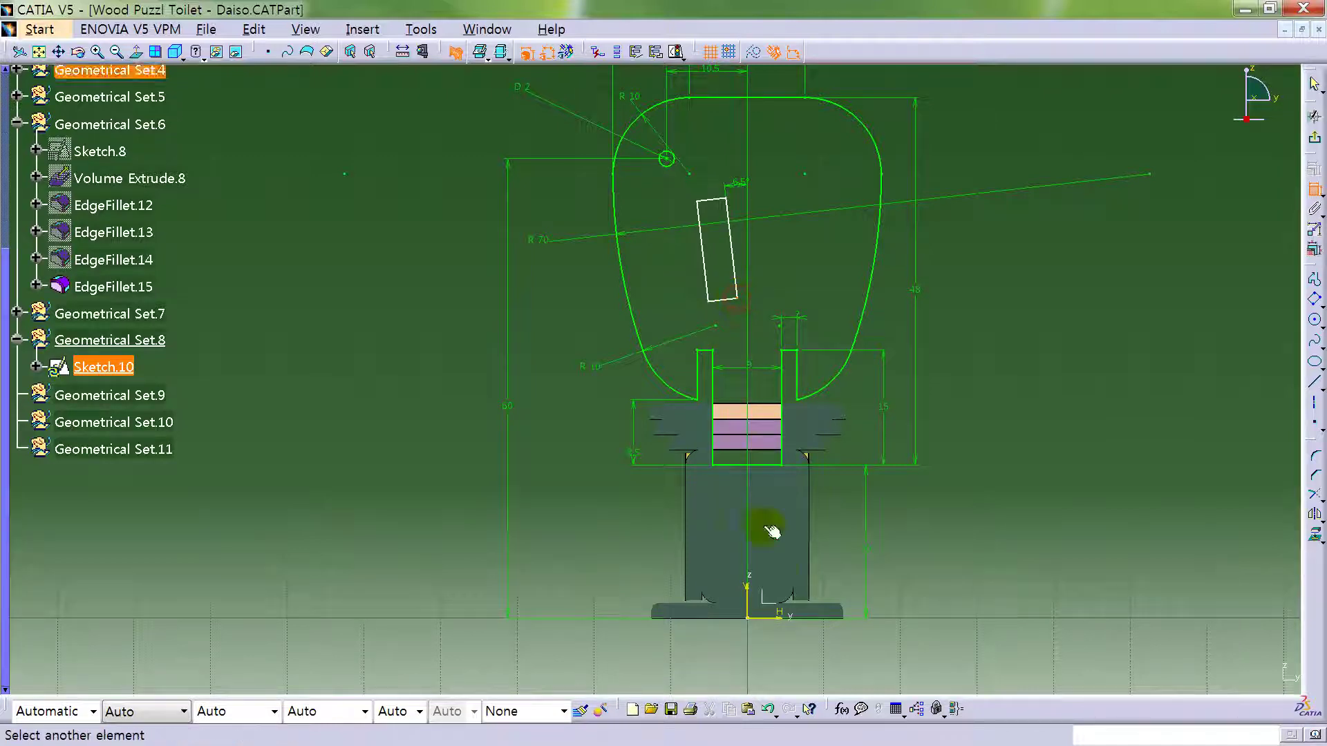
click(746, 600)
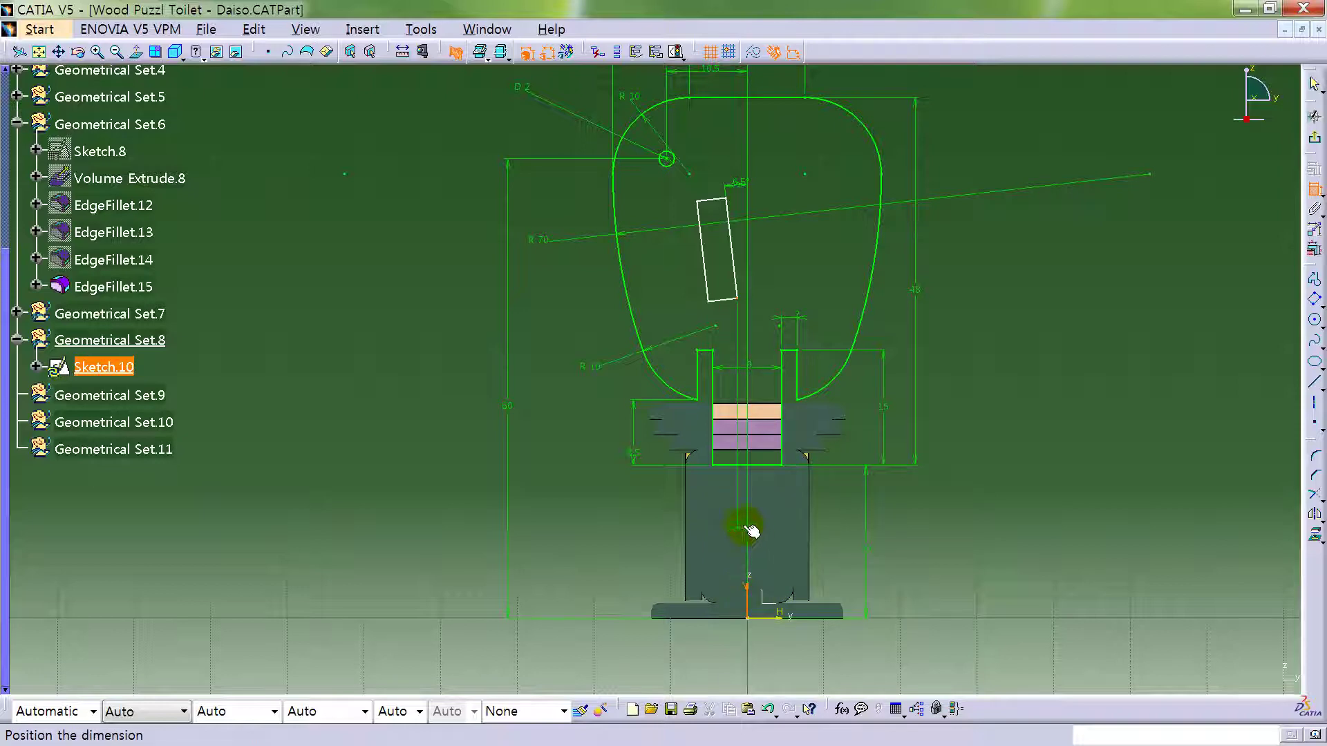
click(649, 527)
double_click(653, 521)
text(8.5mm)
key(Return)
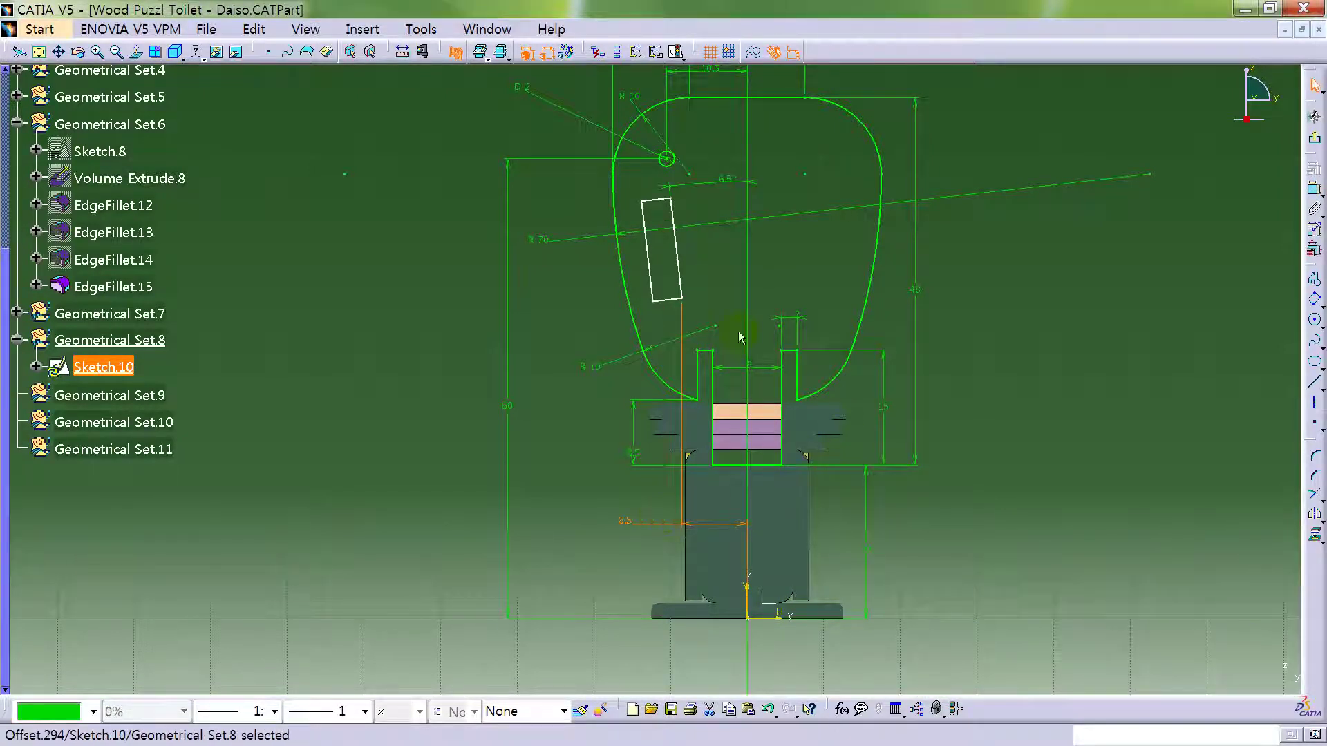
- Dimension the rectangle's lower short side and set its length to 2 mm
click(668, 301)
click(1316, 189)
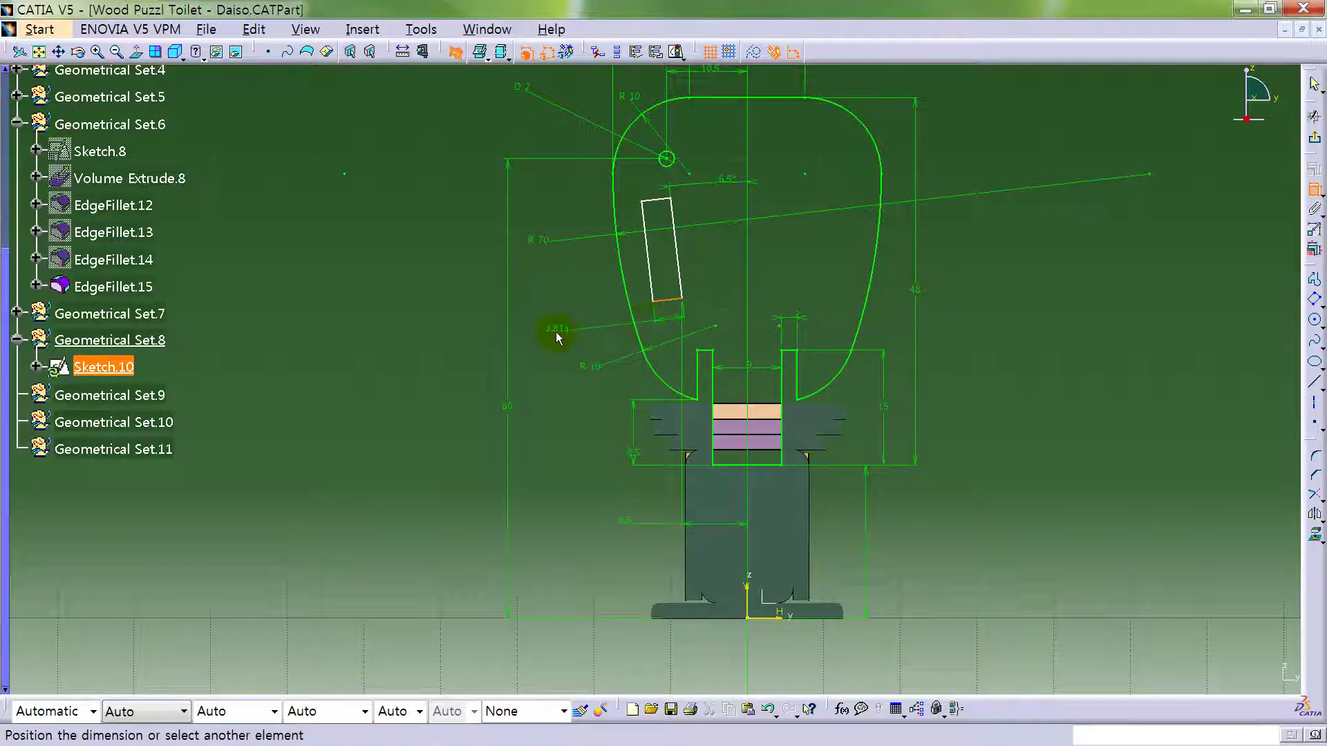
click(555, 332)
double_click(556, 330)
text(2mm)
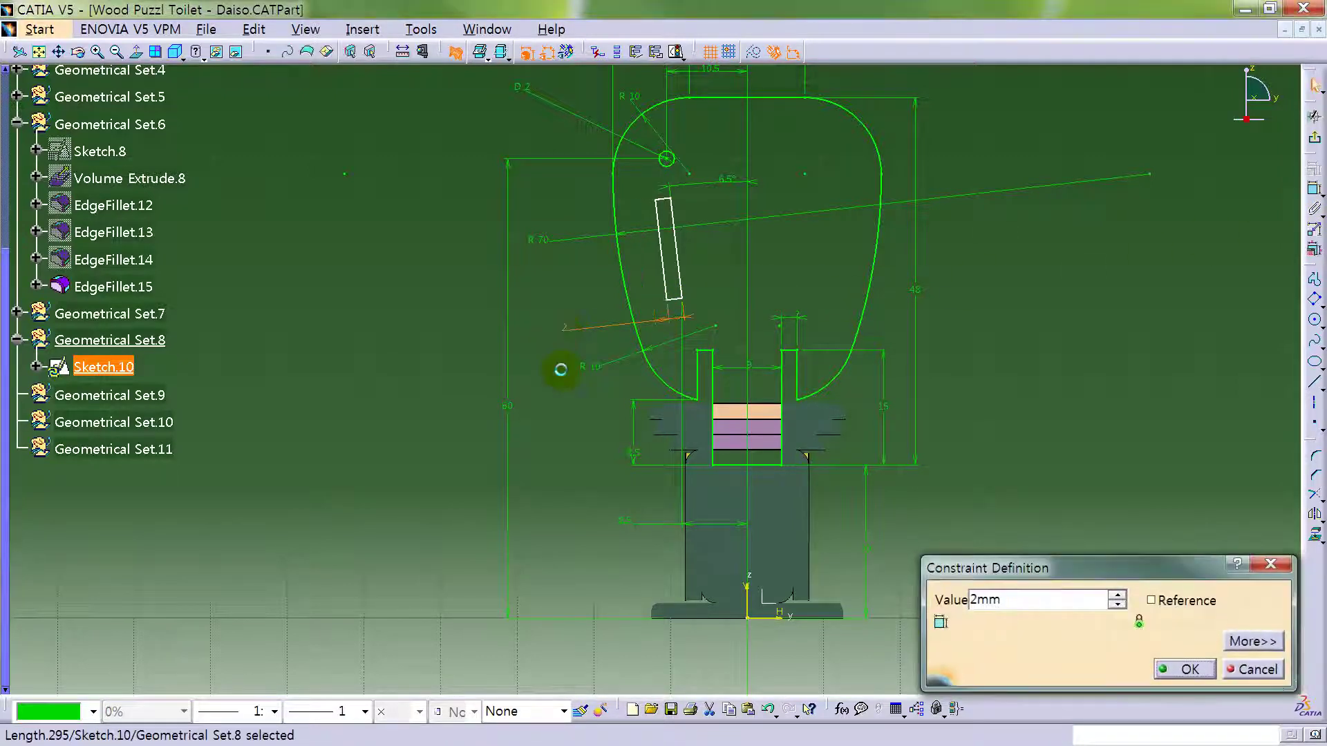
key(Return)
- Dimension the rectangle's right long side and set its length to 10 mm
click(678, 261)
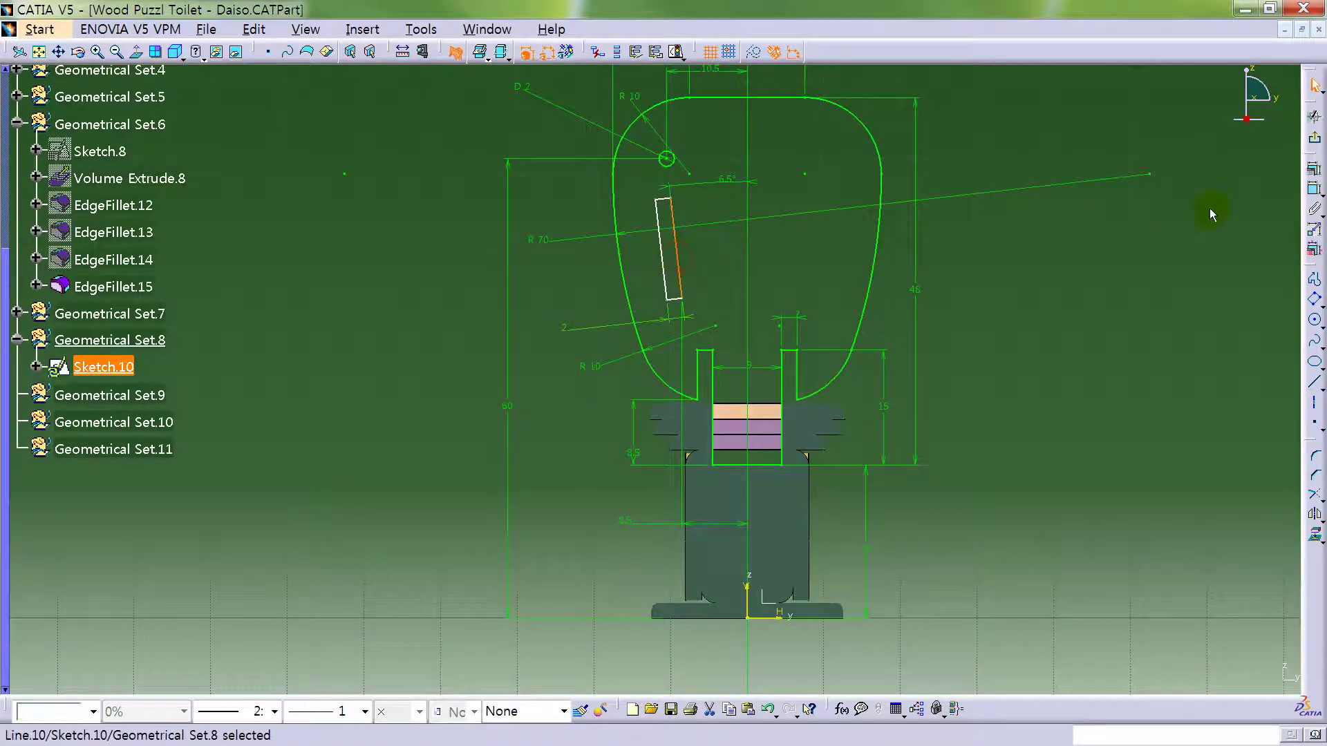
click(1315, 188)
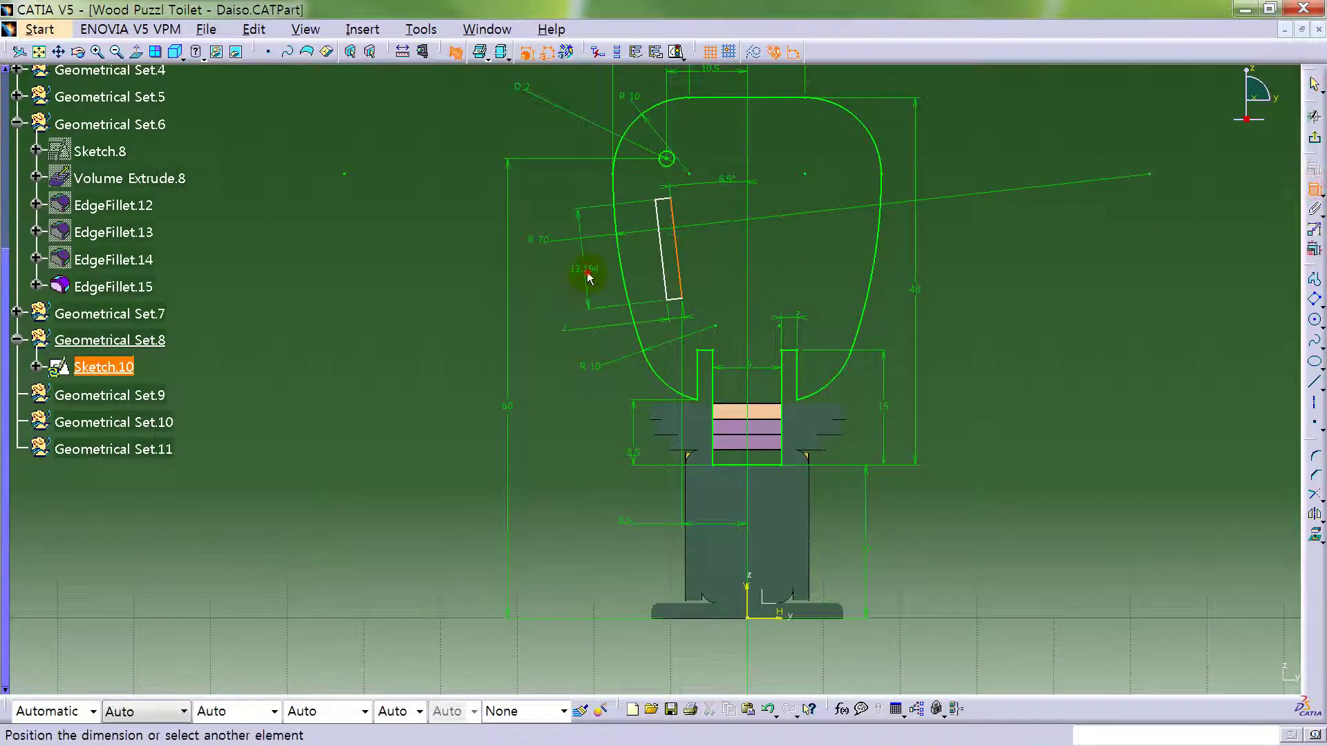
click(588, 276)
double_click(586, 276)
text(10)
key(Return)
click(1138, 325)
- Dimension the rectangle's lower-right corner from the tab's bottom edge and set the vertical distance to 21 mm
scroll(1033, 403, up, 1)
mouse_move(1037, 397)
middle_down()
mouse_move(1087, 380)
mouse_move(1207, 382)
middle_up()
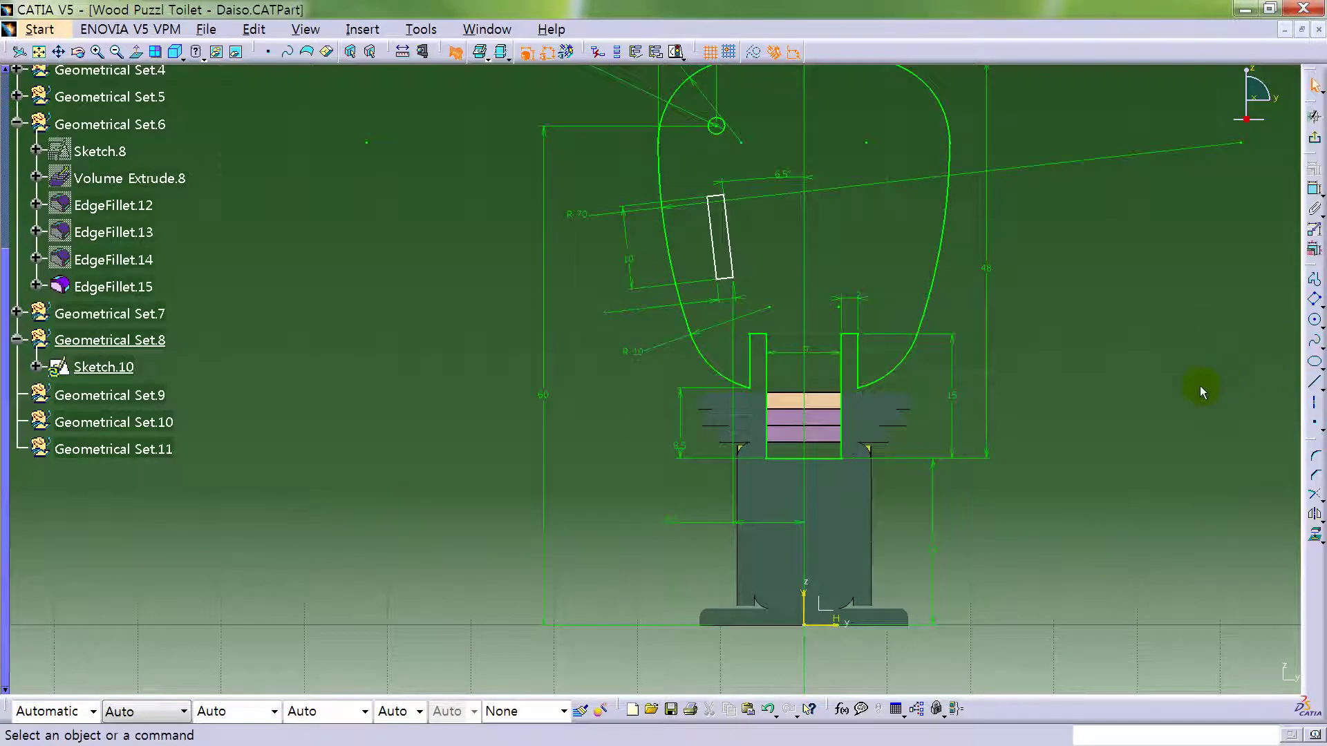
click(1314, 188)
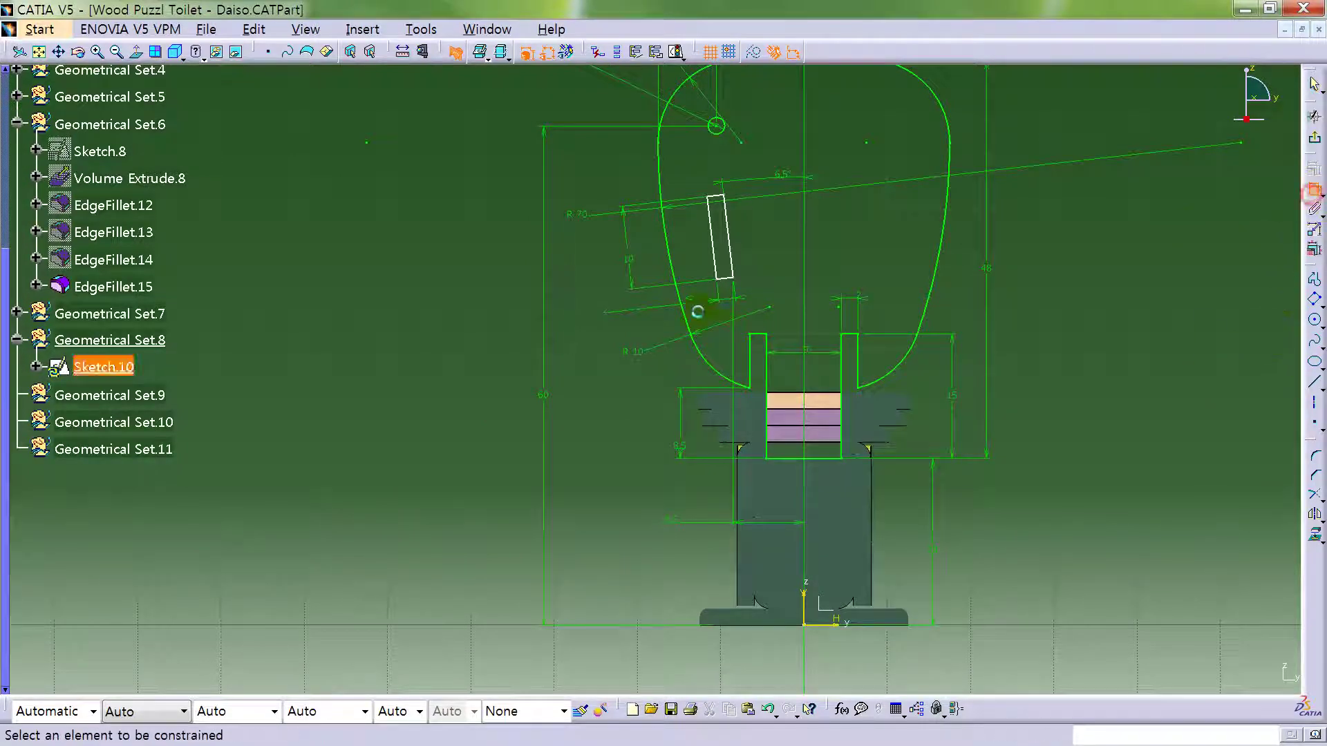
click(734, 277)
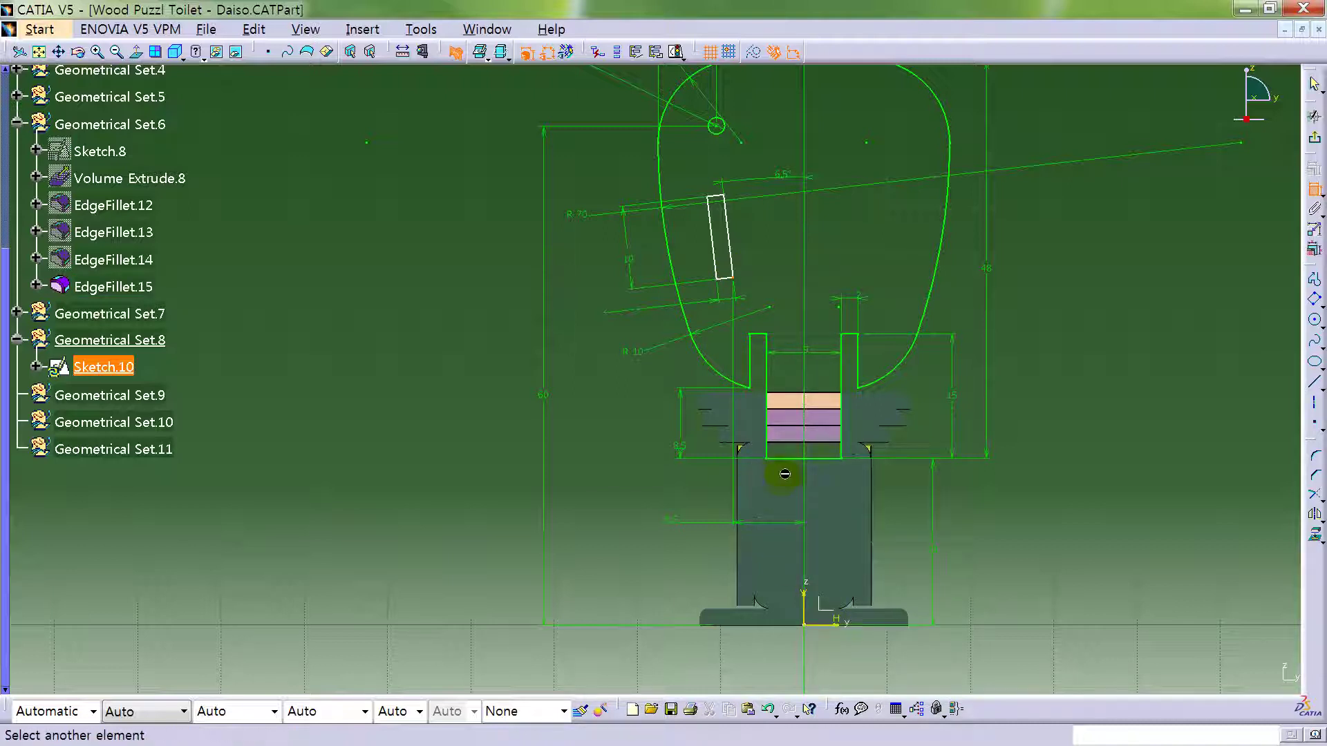
click(824, 460)
click(586, 395)
double_click(592, 391)
text(2)
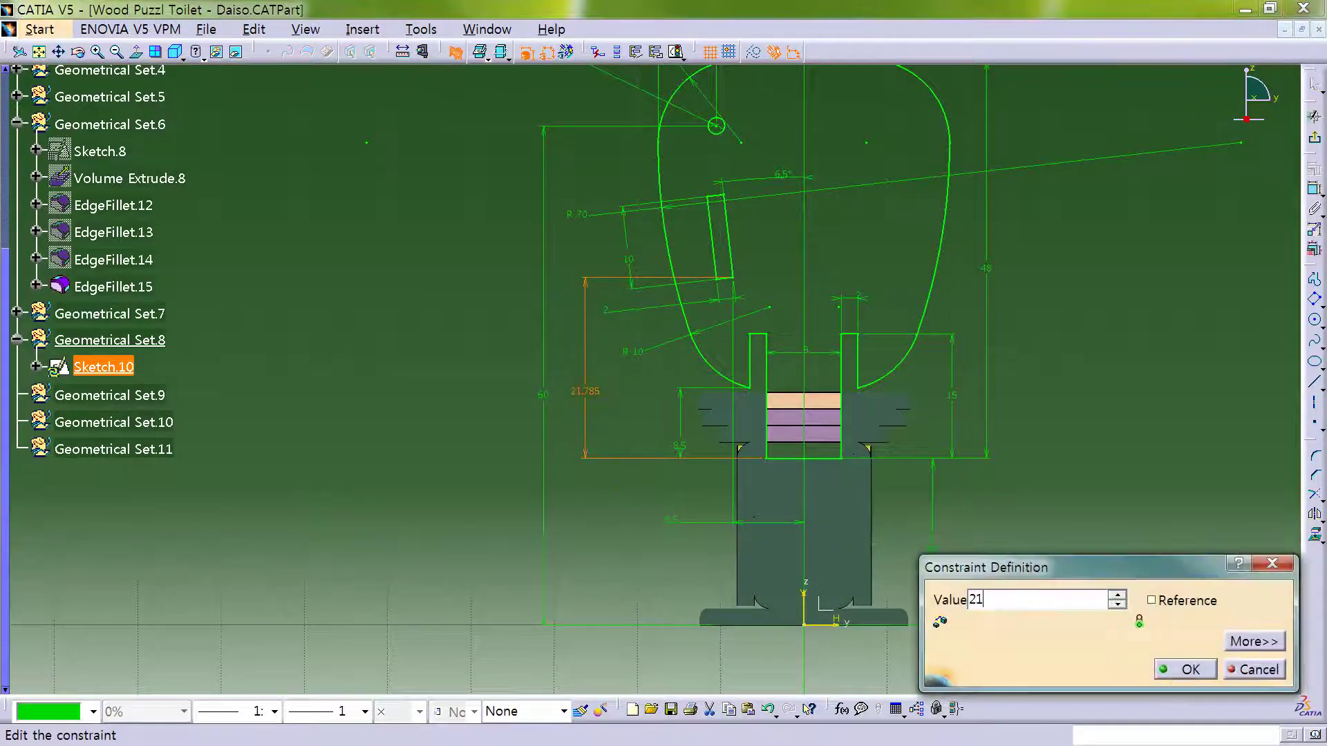
text(1)
key(Return)
- Reposition the lower R 10, R 70, and the rectangle's 2 mm and 10 mm dimensions to tidy the sketch annotations
click(640, 354)
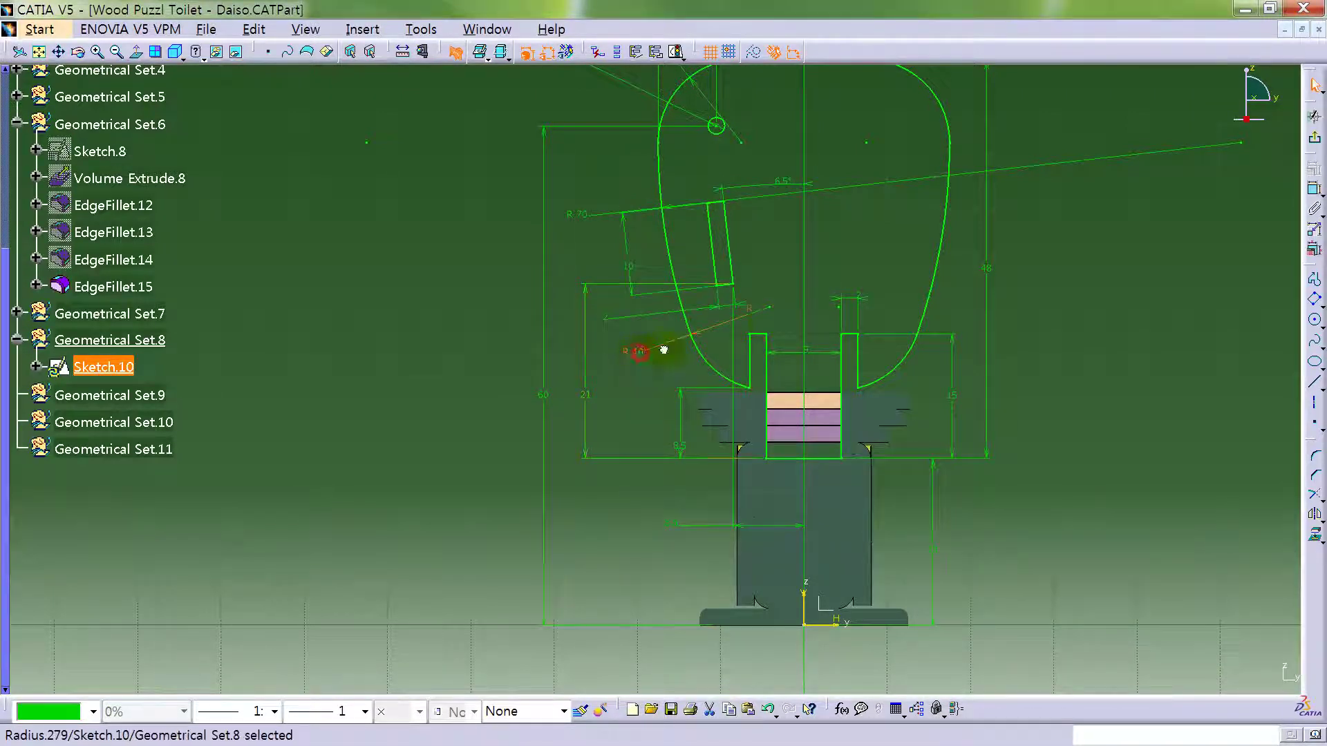
click(617, 318)
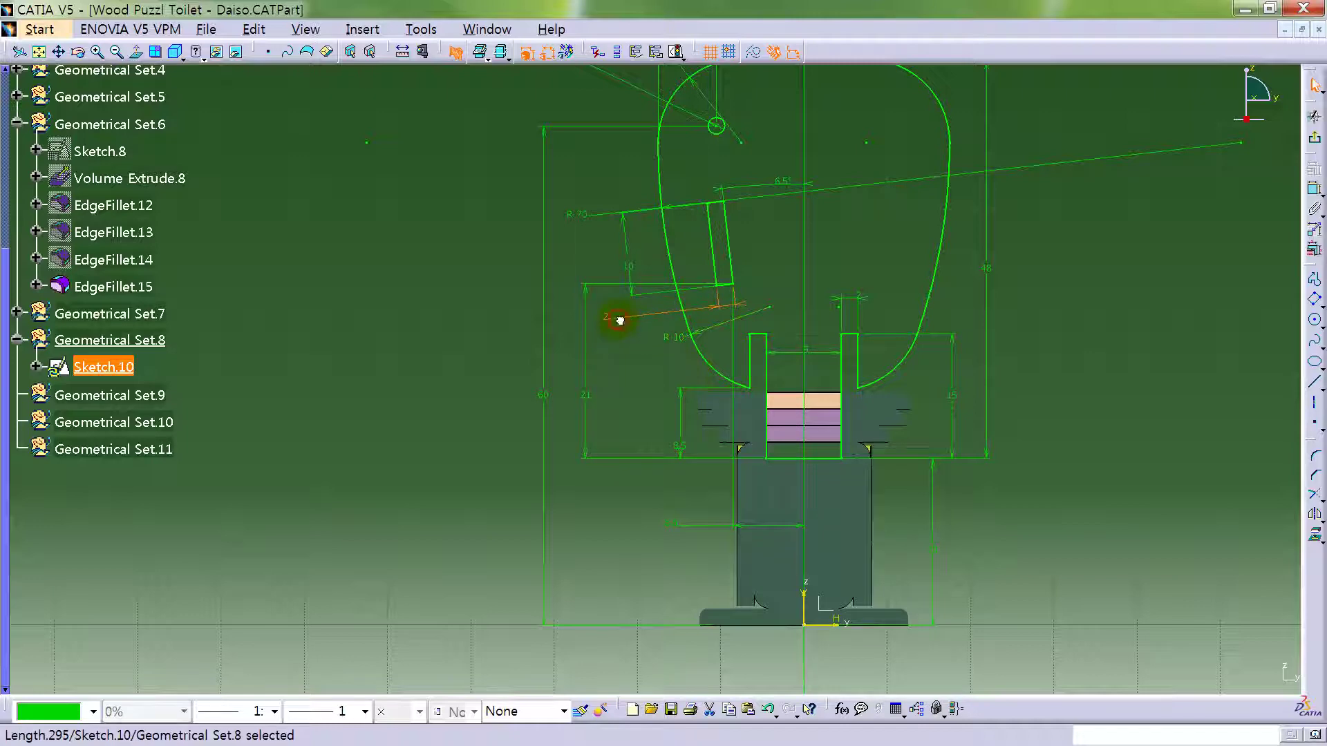
mouse_move(936, 328)
middle_down()
mouse_move(924, 373)
mouse_move(874, 400)
mouse_move(891, 385)
mouse_move(877, 435)
mouse_move(895, 424)
middle_up()
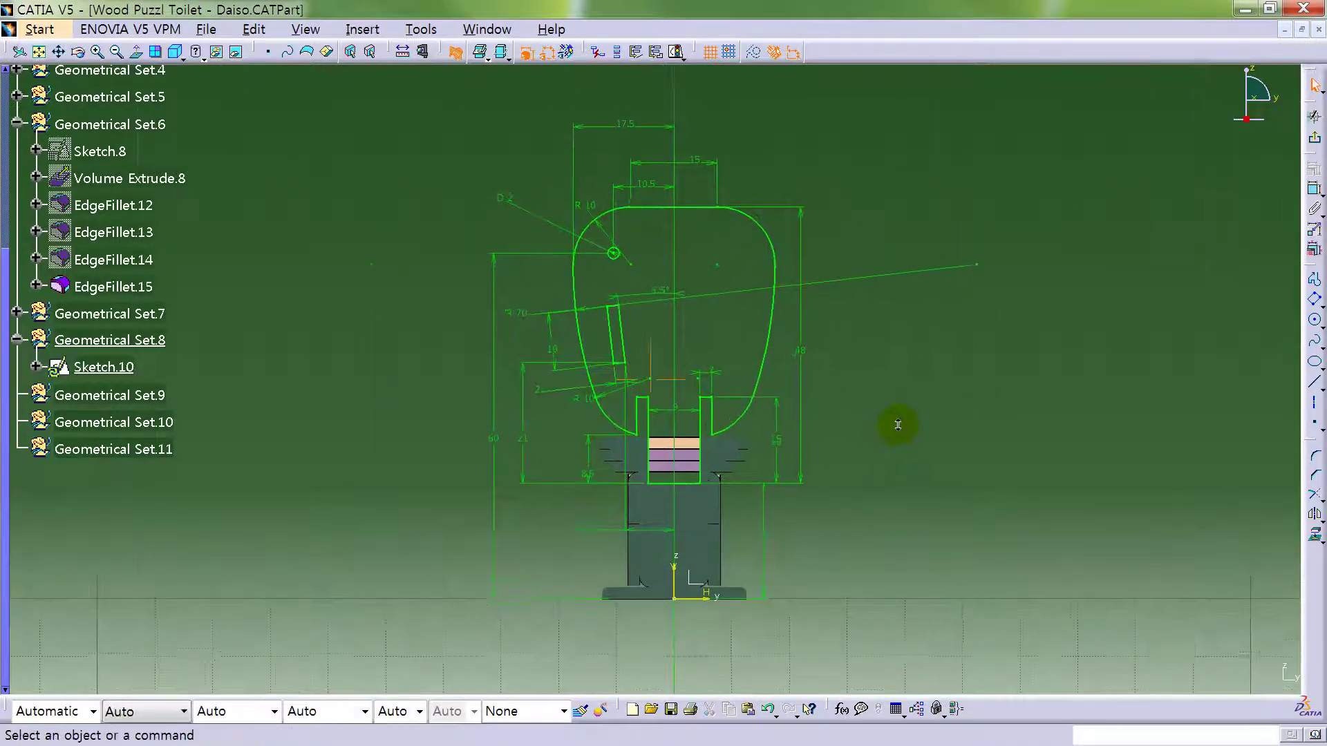
click(861, 284)
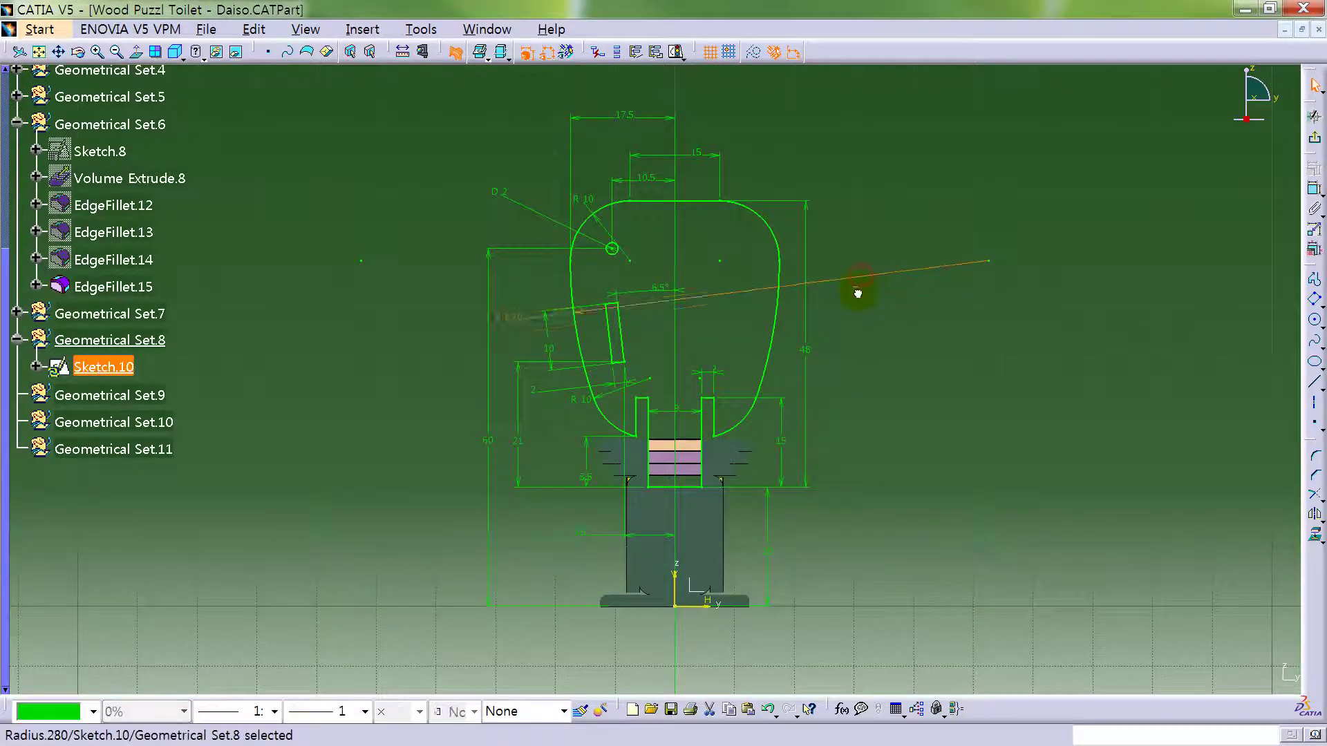
click(551, 356)
click(865, 183)
middle_drag(983, 444, 984, 429)
scroll(1033, 391, up, 2)
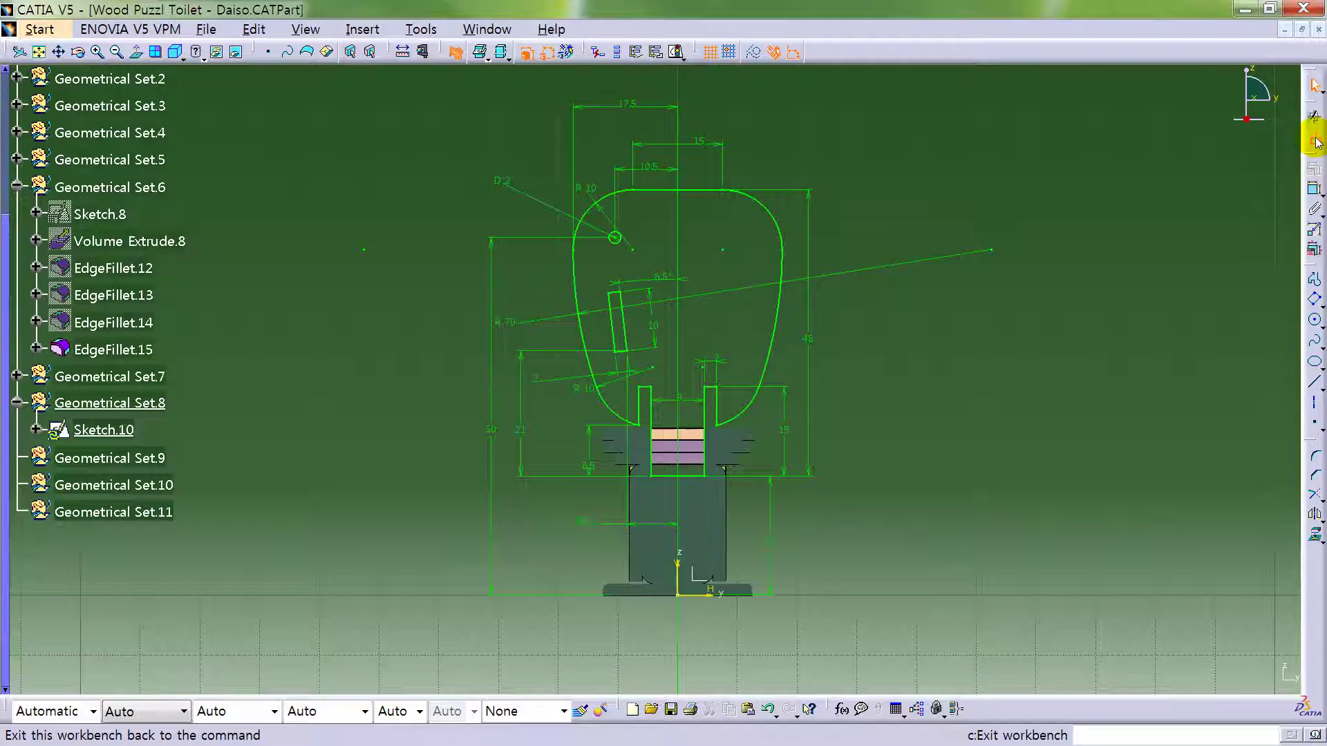
- Mirror all four sides of the tilted 2 by 10 mm rectangle about the sketch's vertical axis
click(966, 415)
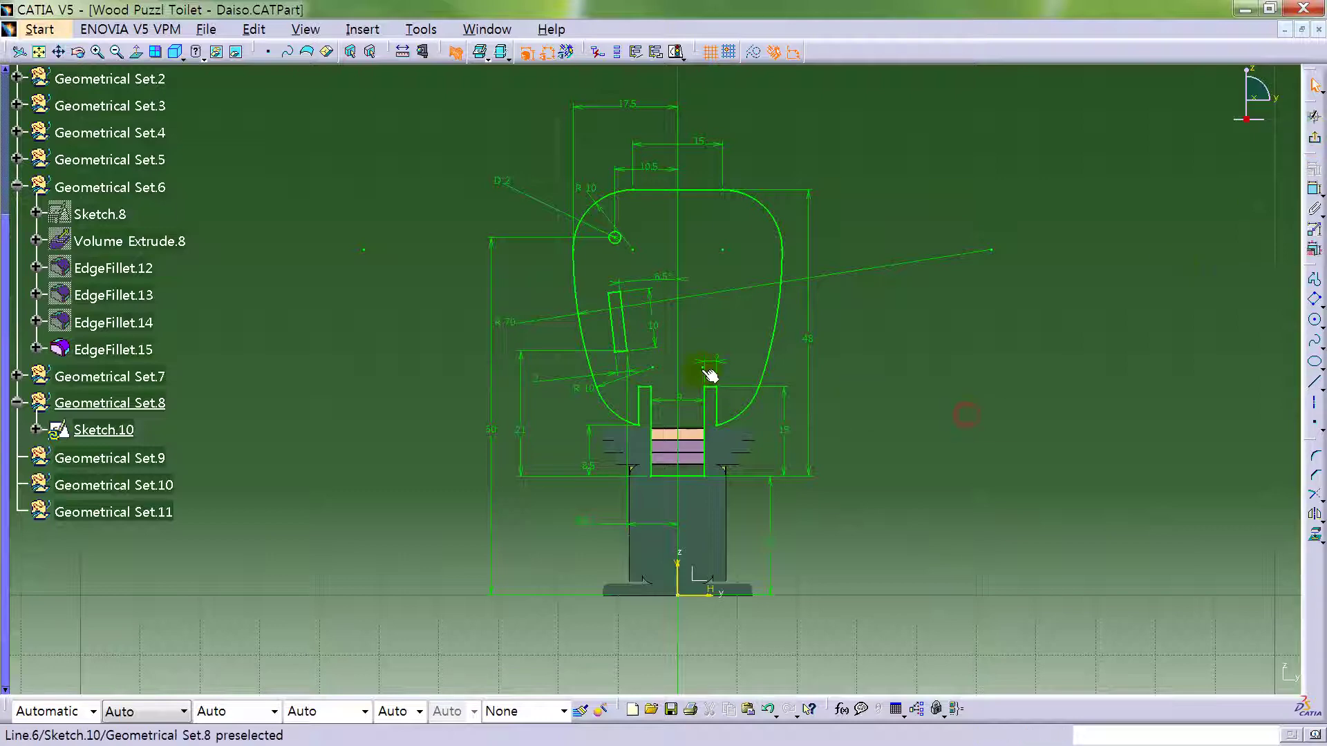
right_click(624, 322)
mouse_move(708, 537)
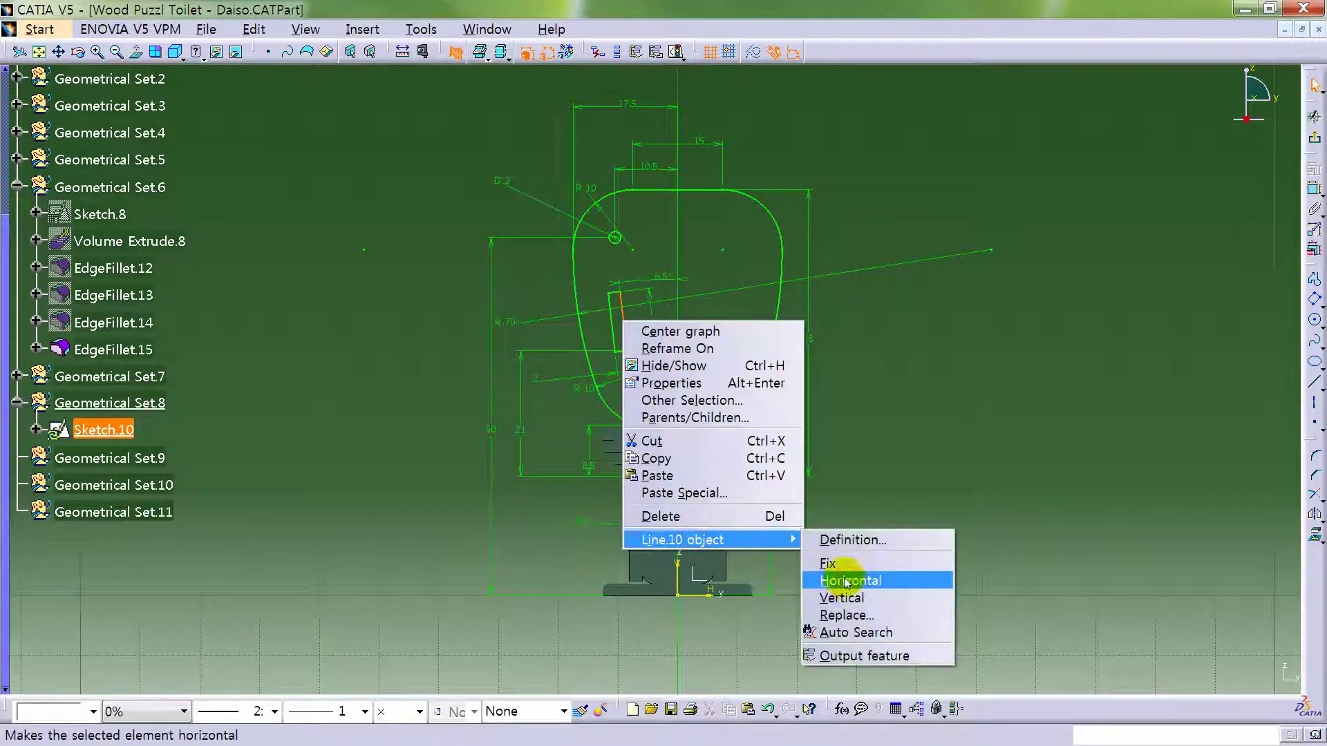
click(851, 630)
click(1315, 517)
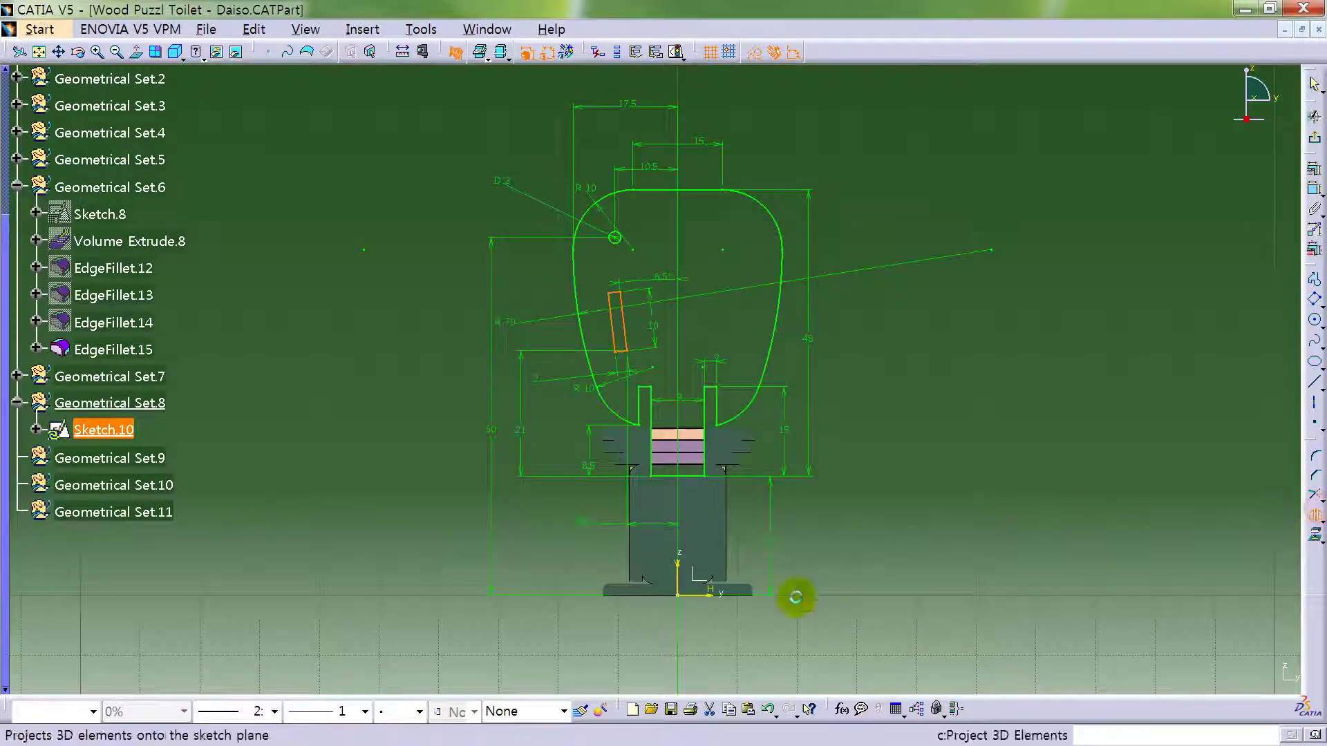
click(677, 584)
click(1043, 440)
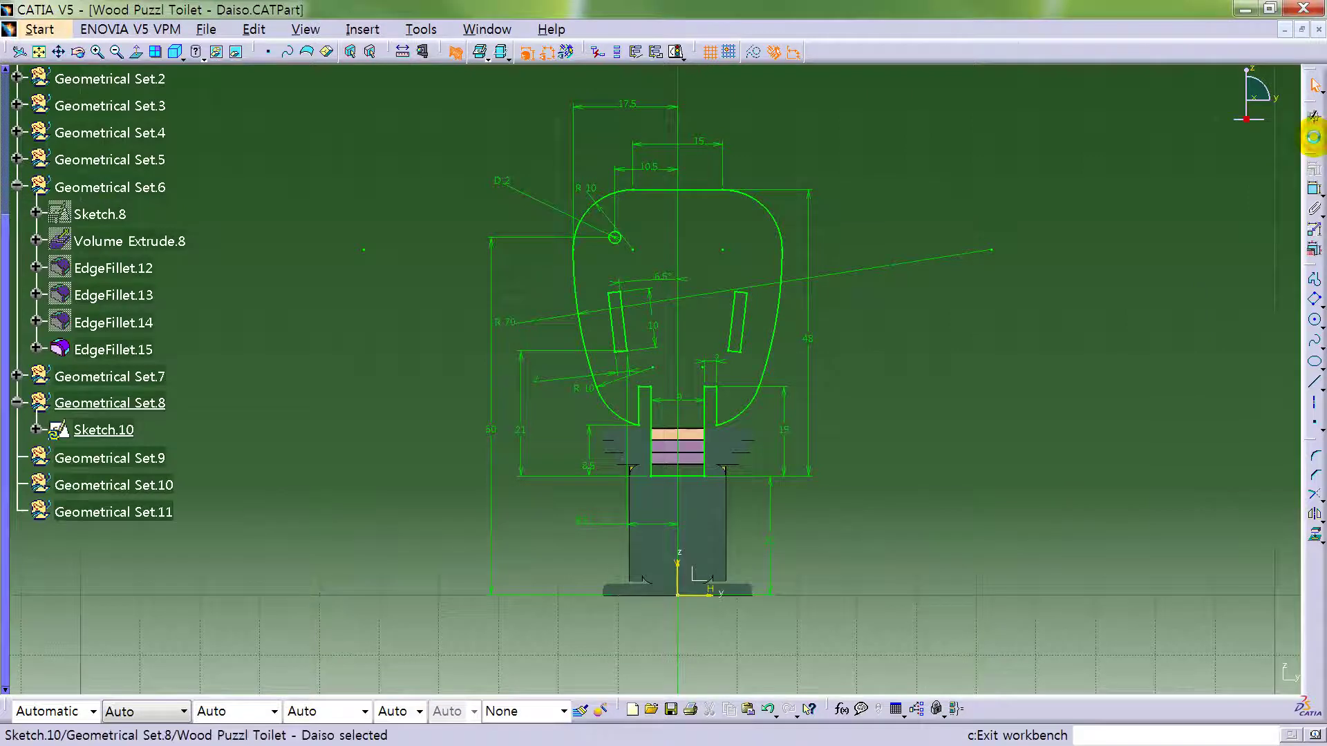
- Exit the sketch, extrude Sketch.10 as a volume by 2 mm along its normal, and hide the sketch
click(1313, 137)
mouse_move(874, 370)
middle_down()
mouse_move(760, 373)
mouse_move(912, 290)
middle_up()
click(1260, 245)
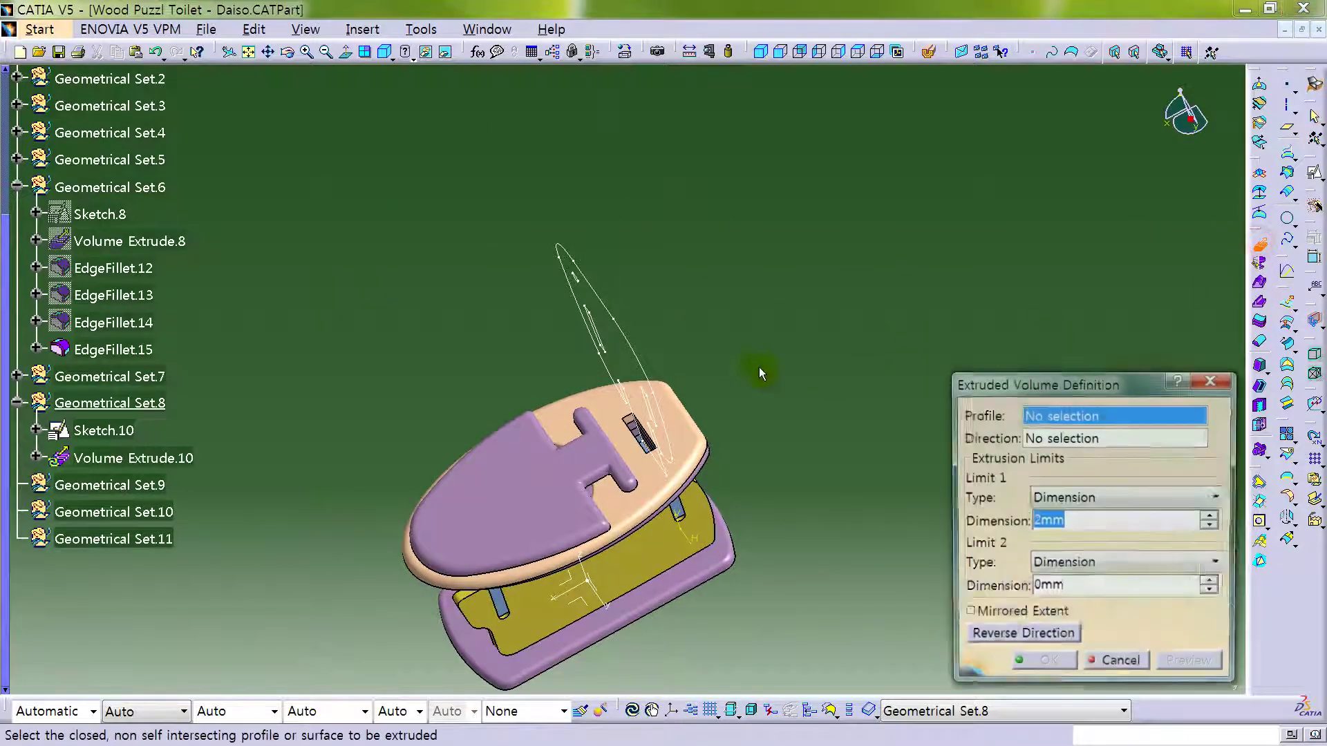
click(651, 376)
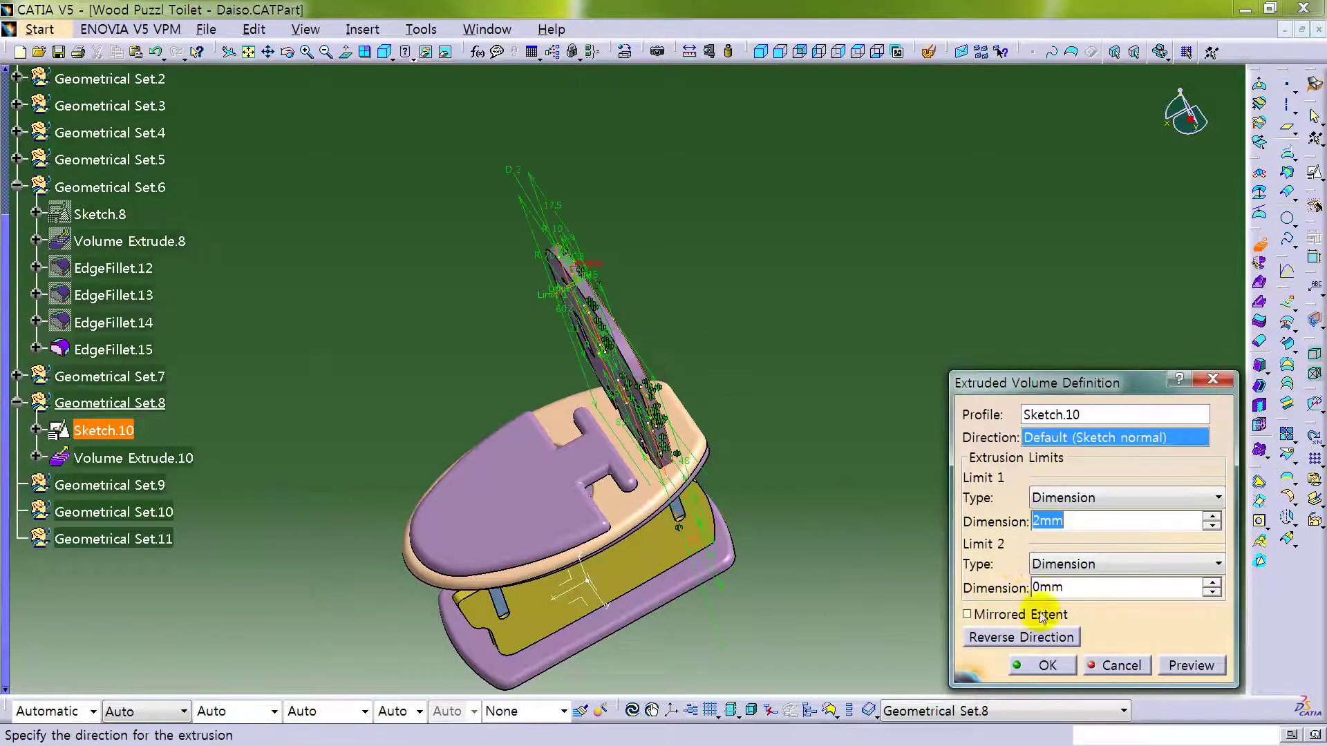
click(1047, 666)
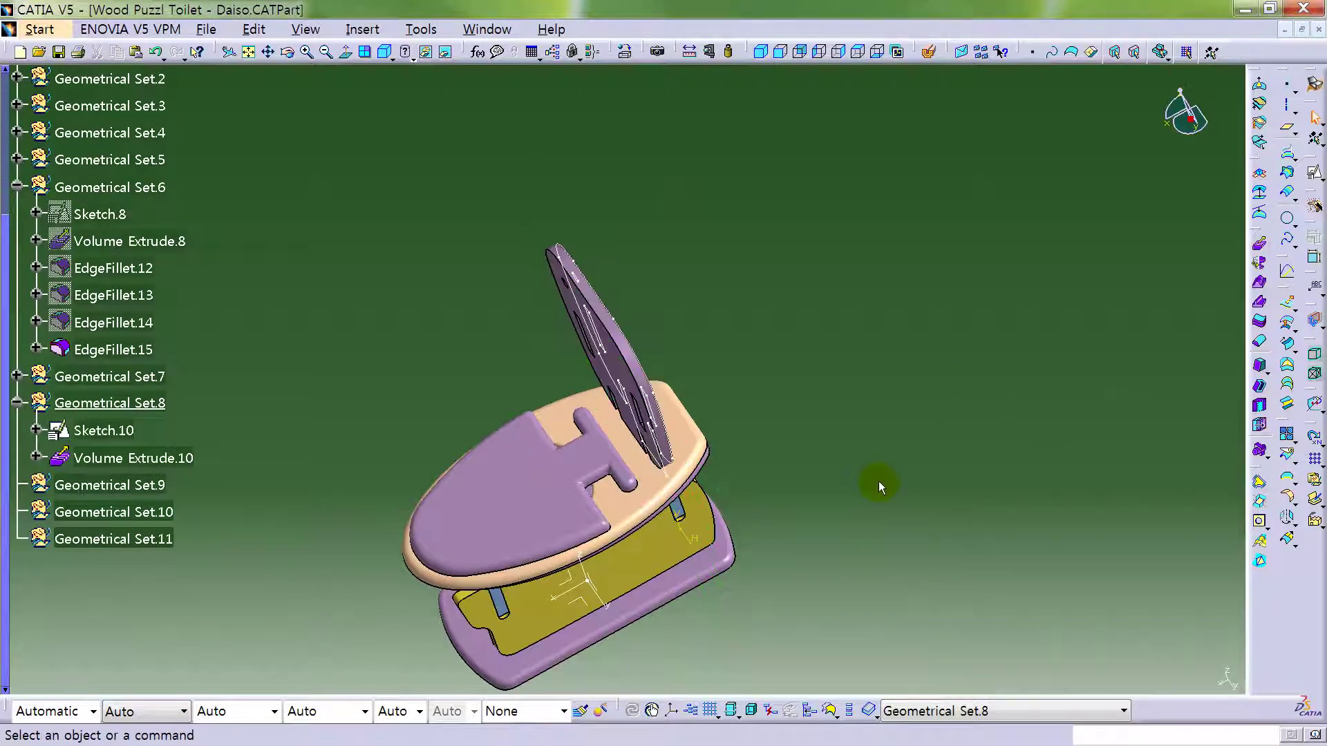
right_click(586, 280)
click(640, 314)
- Fillet the two pointed lower corner edges beside the tab slots of the upright plate with a 0.5 mm radius
mouse_move(385, 483)
middle_down()
mouse_move(622, 468)
mouse_move(723, 406)
mouse_move(765, 356)
mouse_move(658, 370)
mouse_move(963, 376)
mouse_move(836, 470)
mouse_move(749, 450)
mouse_move(749, 356)
mouse_move(819, 332)
middle_up()
click(1287, 496)
click(744, 352)
middle_drag(729, 339, 786, 450)
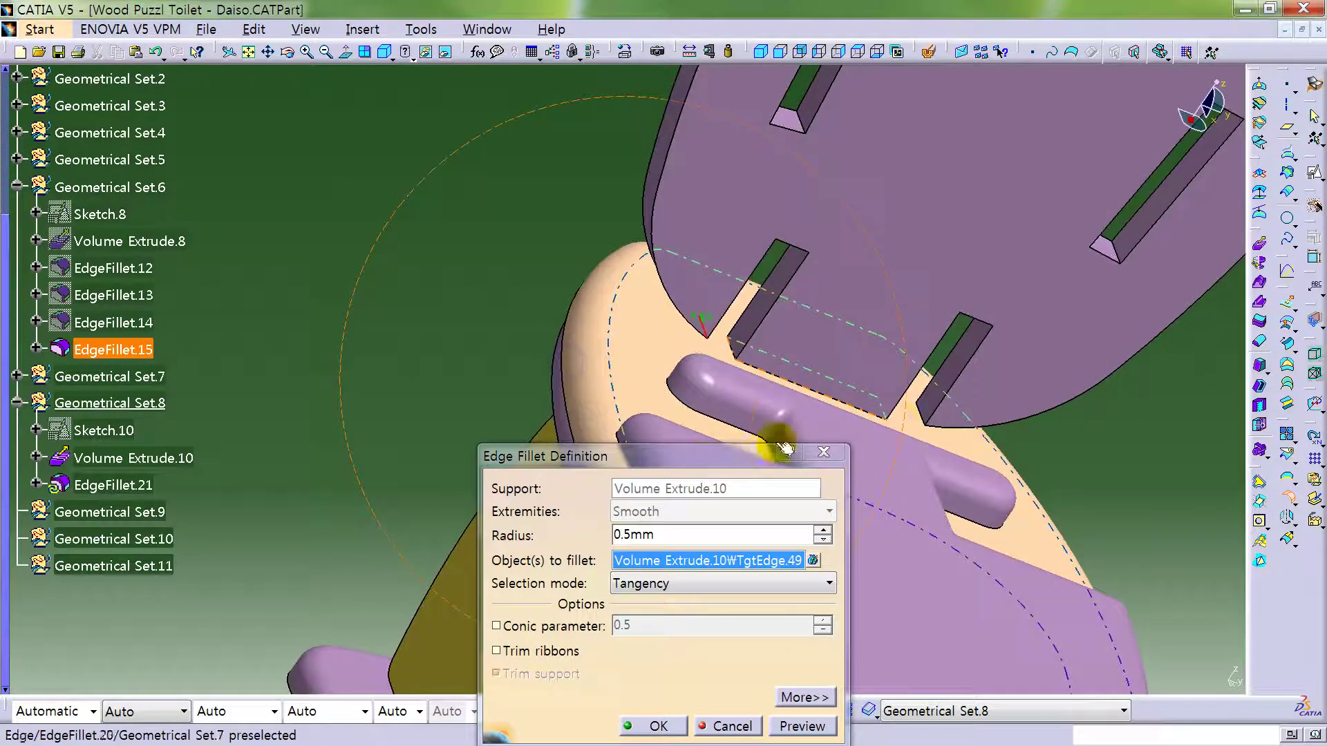
click(925, 410)
click(654, 725)
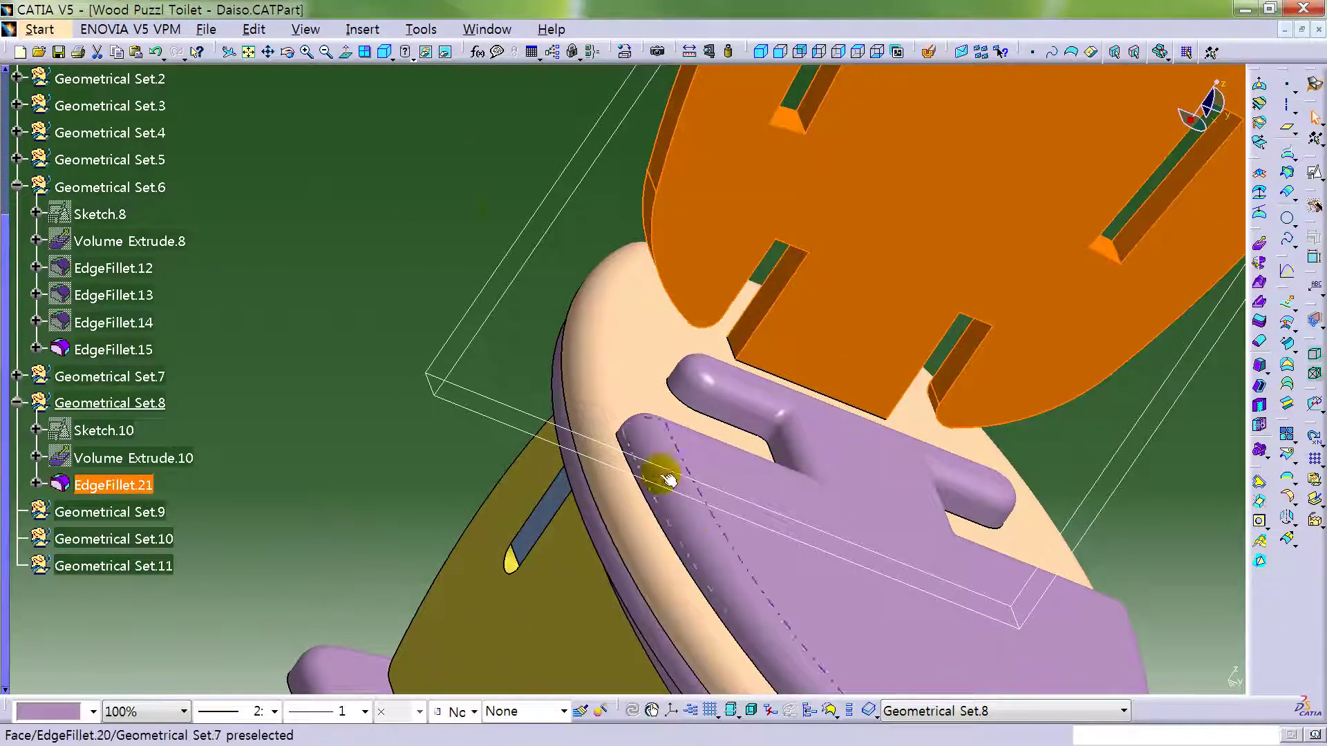
click(437, 191)
- Define Geometrical Set.9 as the in-work object and collapse Geometrical Set.8 in the tree
middle_drag(560, 242, 254, 450)
click(156, 484)
click(448, 299)
right_click(160, 511)
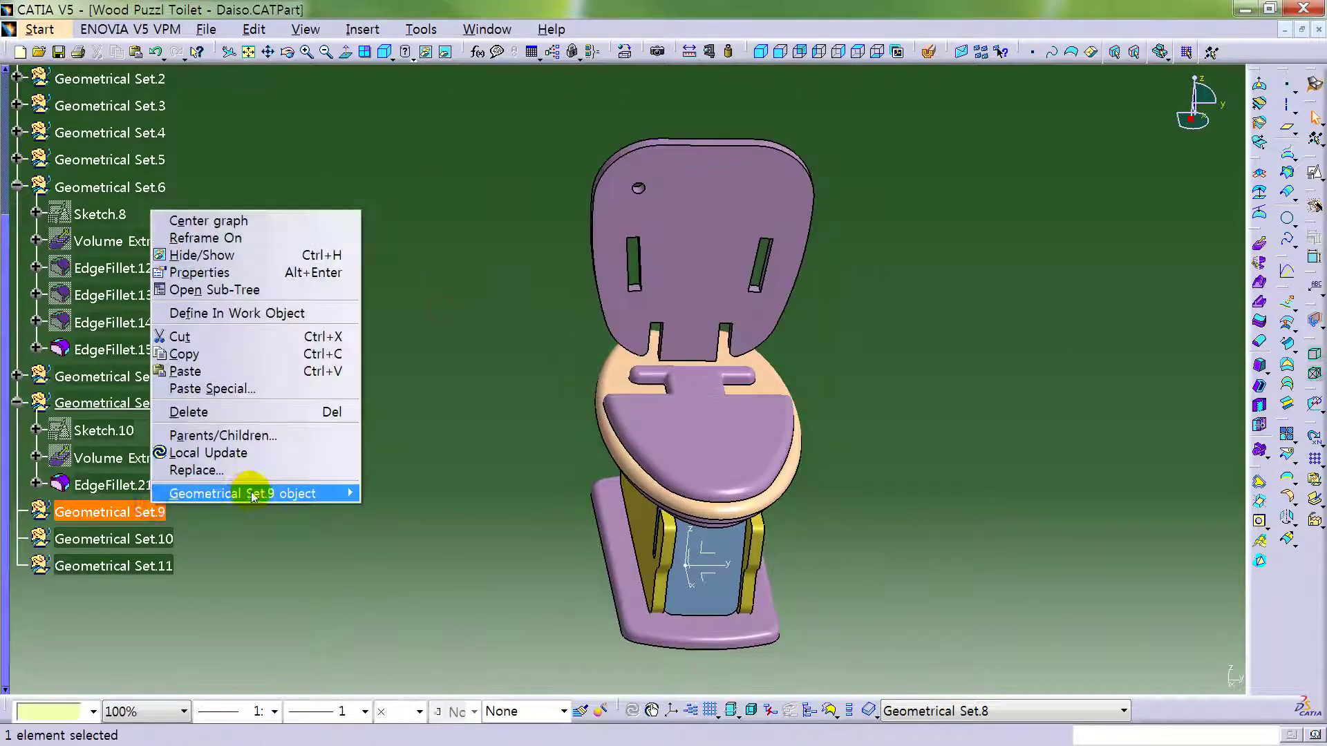
click(335, 308)
click(17, 403)
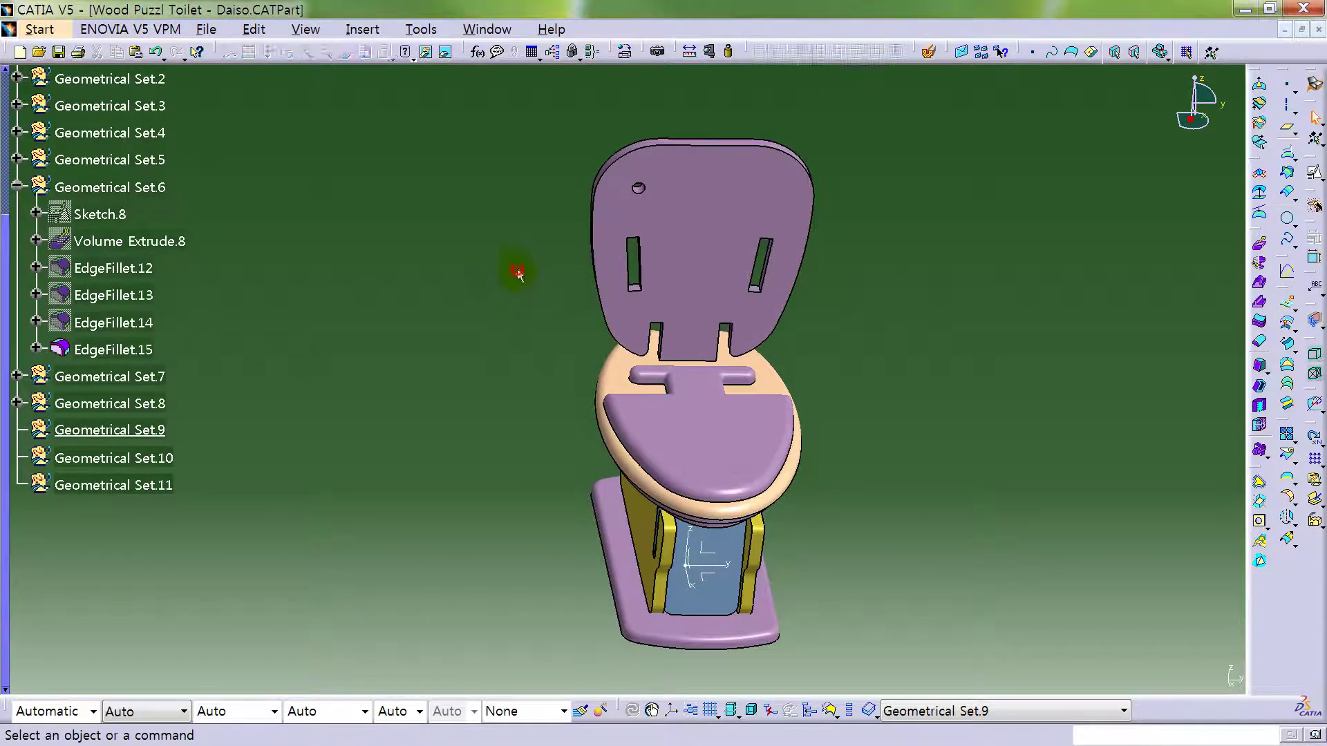
- Create a positioned sketch on the beige seat's top face with the V direction reversed
middle_drag(933, 310, 1045, 207)
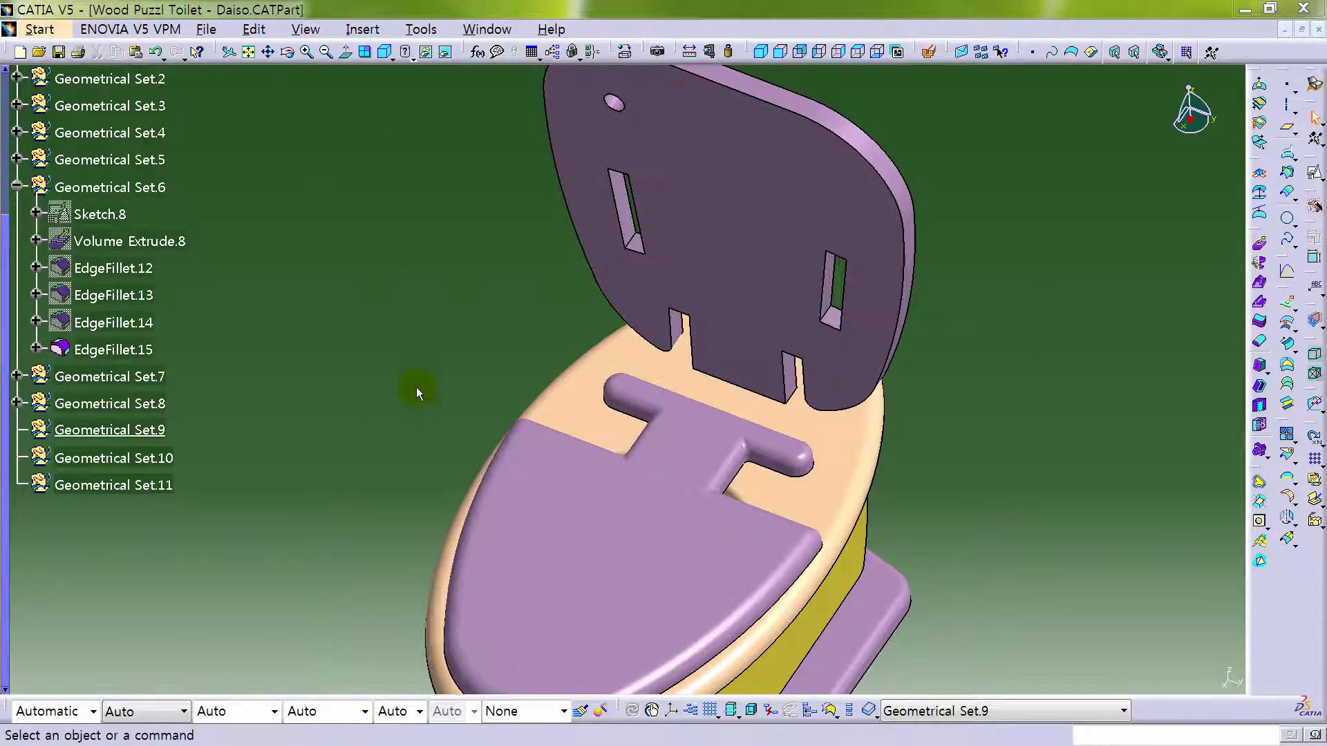
middle_drag(460, 400, 457, 419)
middle_drag(710, 423, 753, 405)
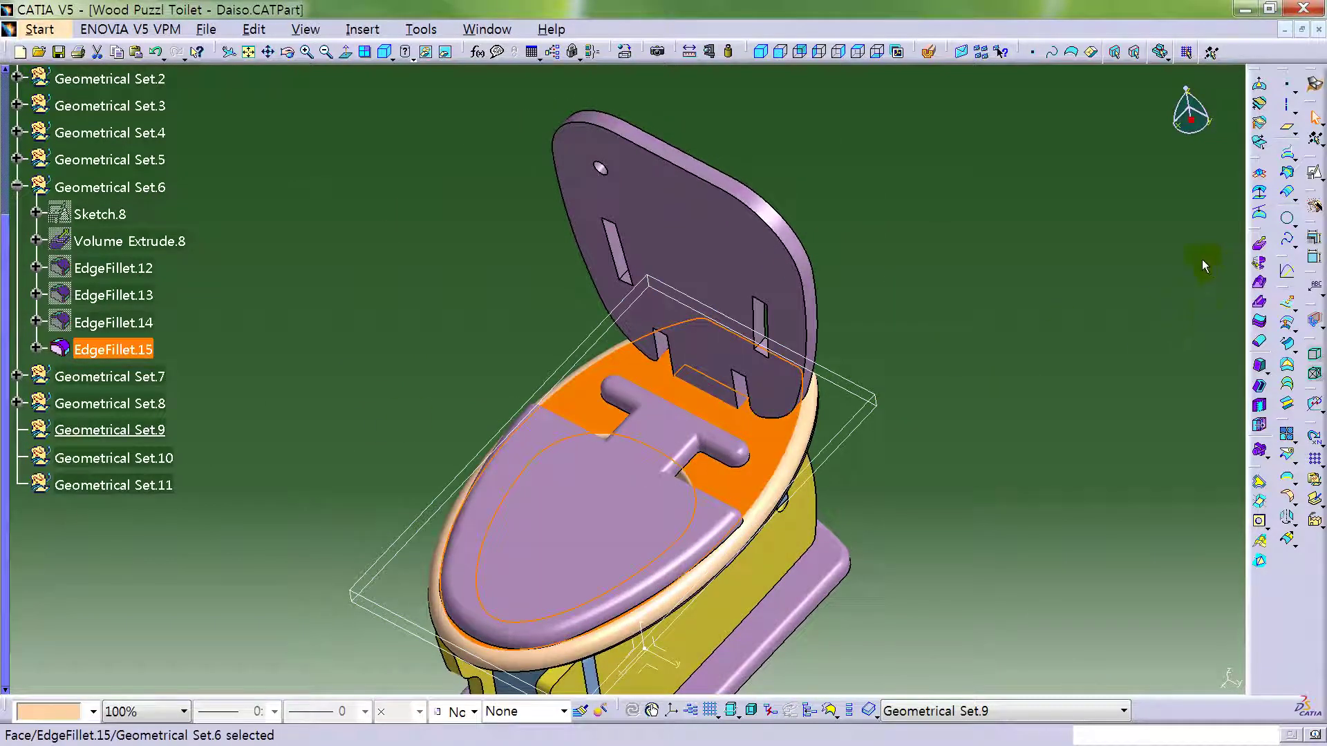
click(1280, 235)
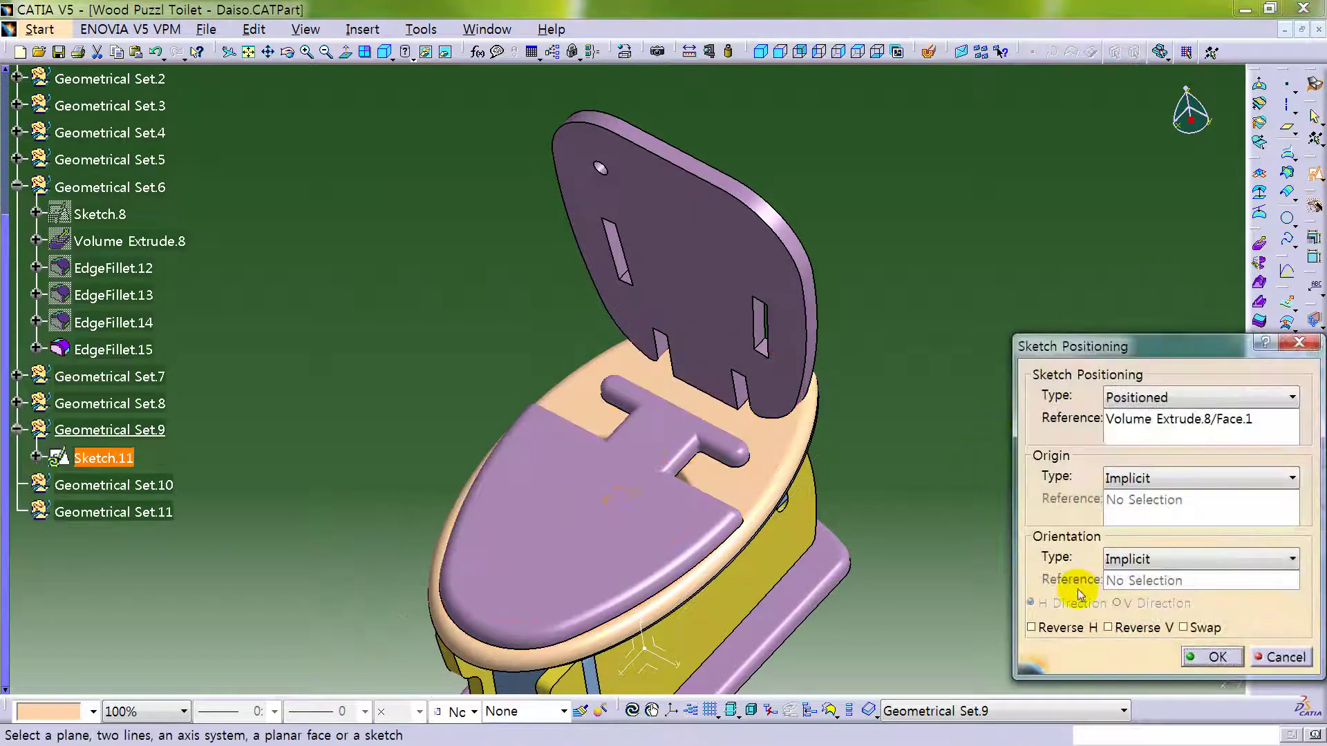
click(1120, 629)
click(1213, 653)
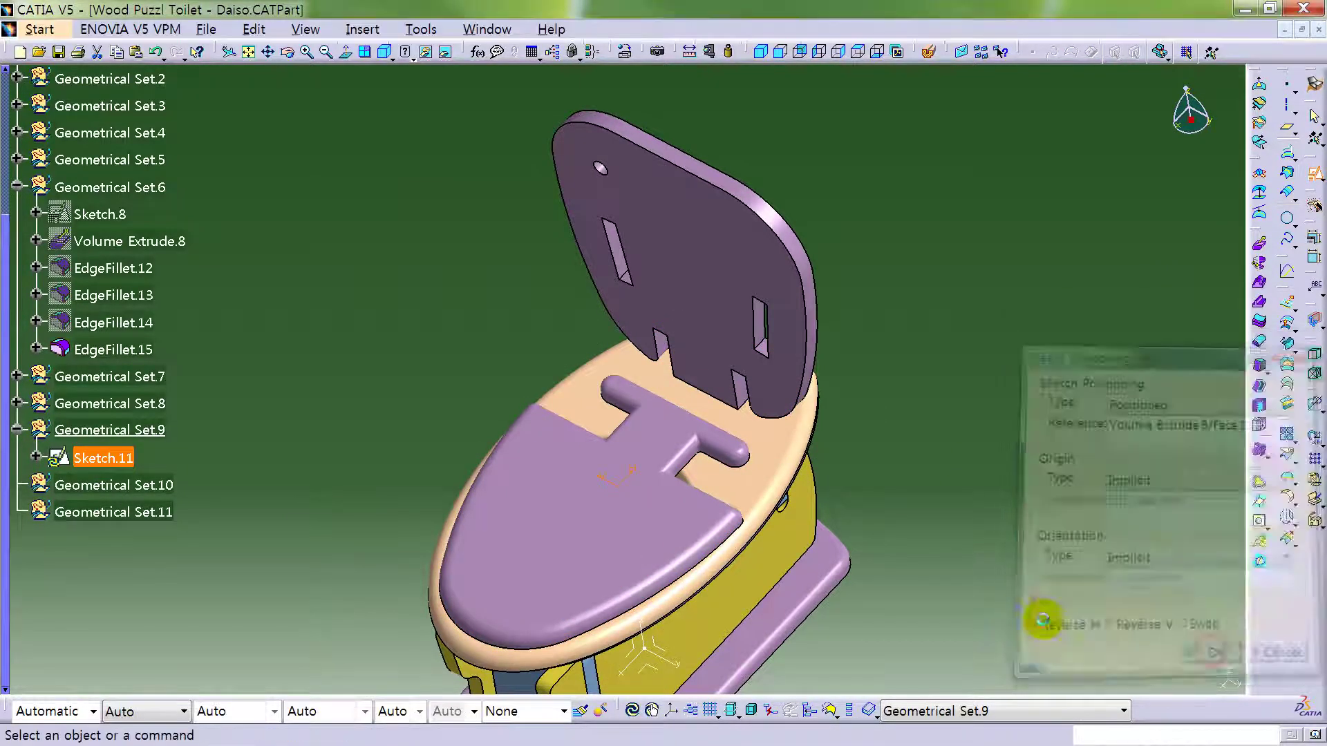
- Hide Geometrical Set.8 so the upright plate does not cover the sketch area
middle_drag(905, 441, 891, 408)
right_click(110, 404)
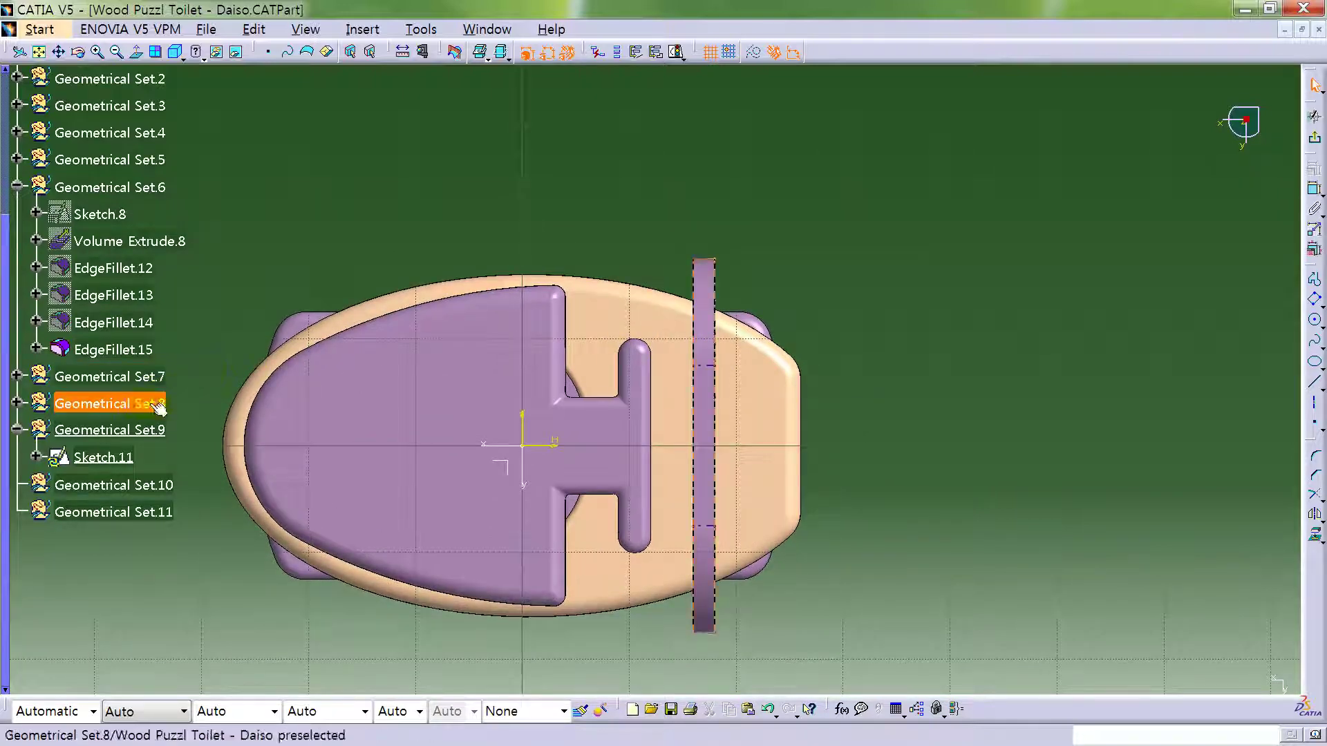
click(192, 453)
middle_drag(853, 450, 887, 401)
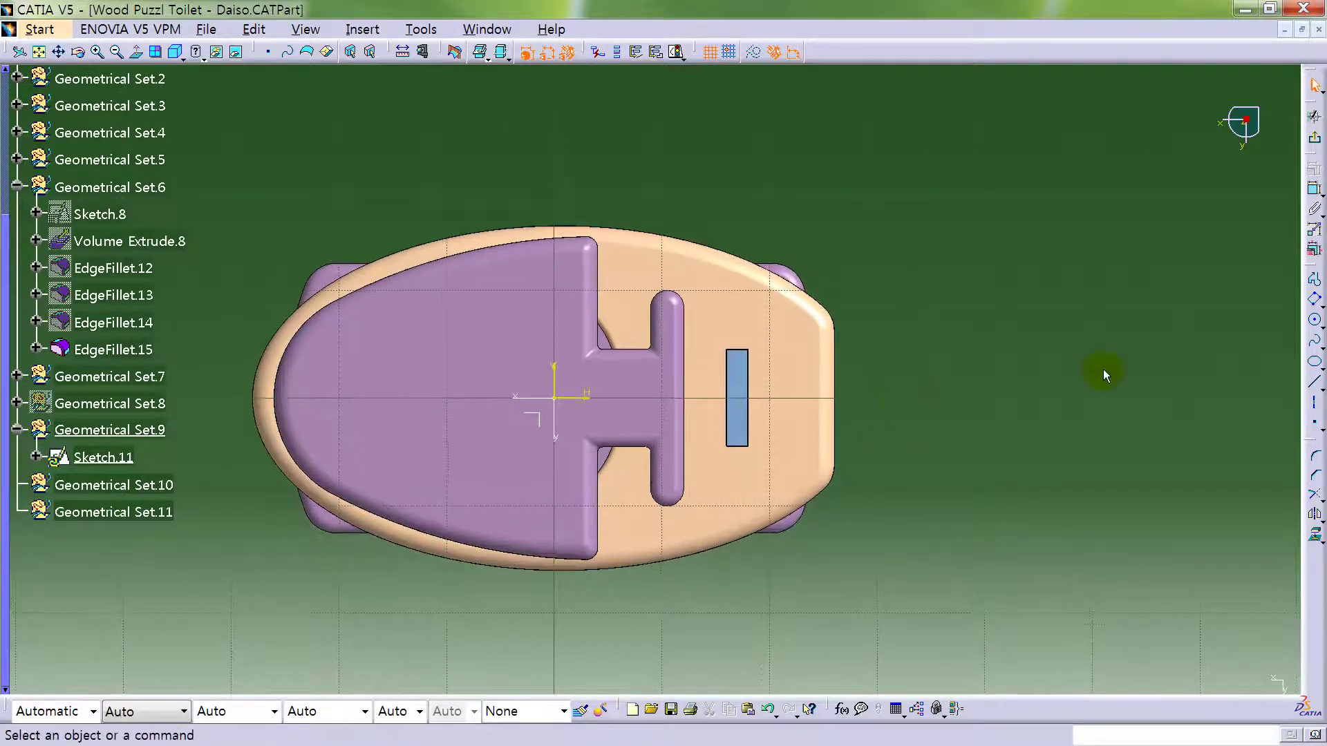
- Sketch two overlapping centered rectangles on the horizontal axis, centered at about H 27 and 37 mm and about 33 and 16 mm tall
click(1317, 302)
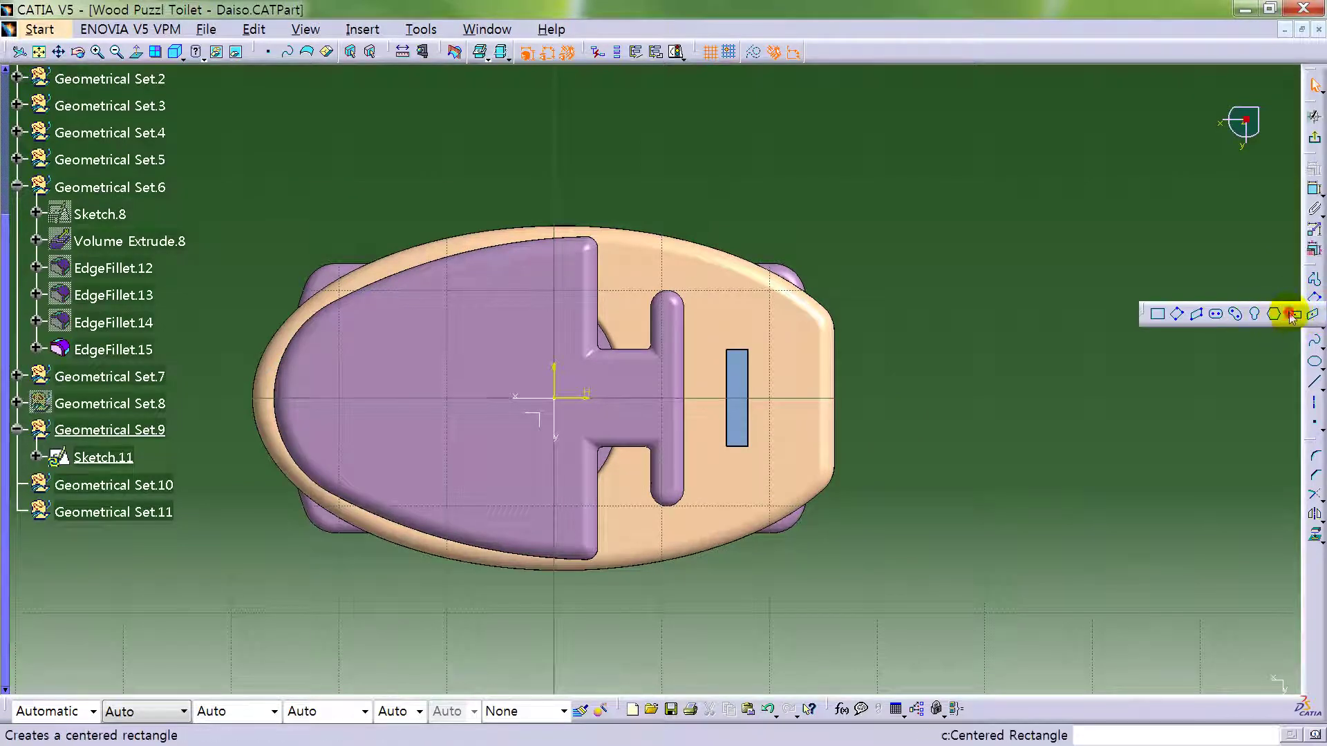
click(1293, 313)
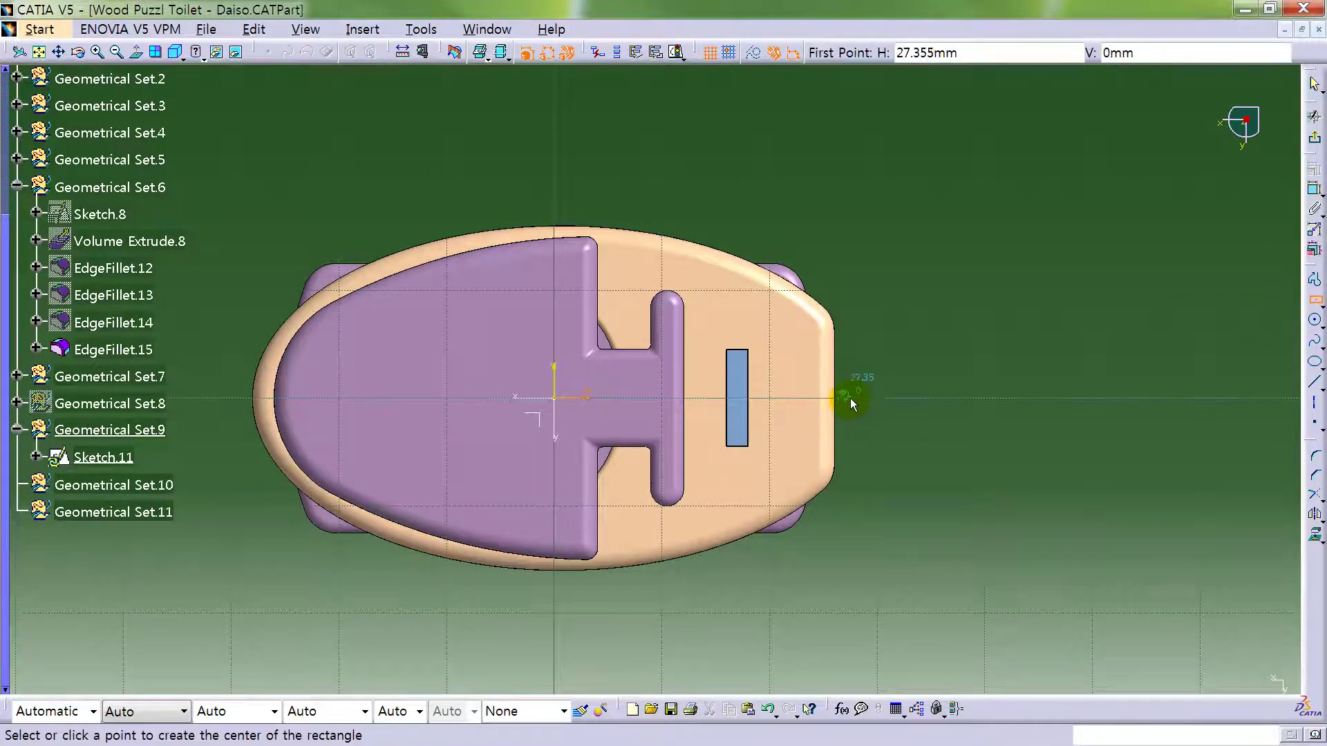
click(850, 398)
click(918, 220)
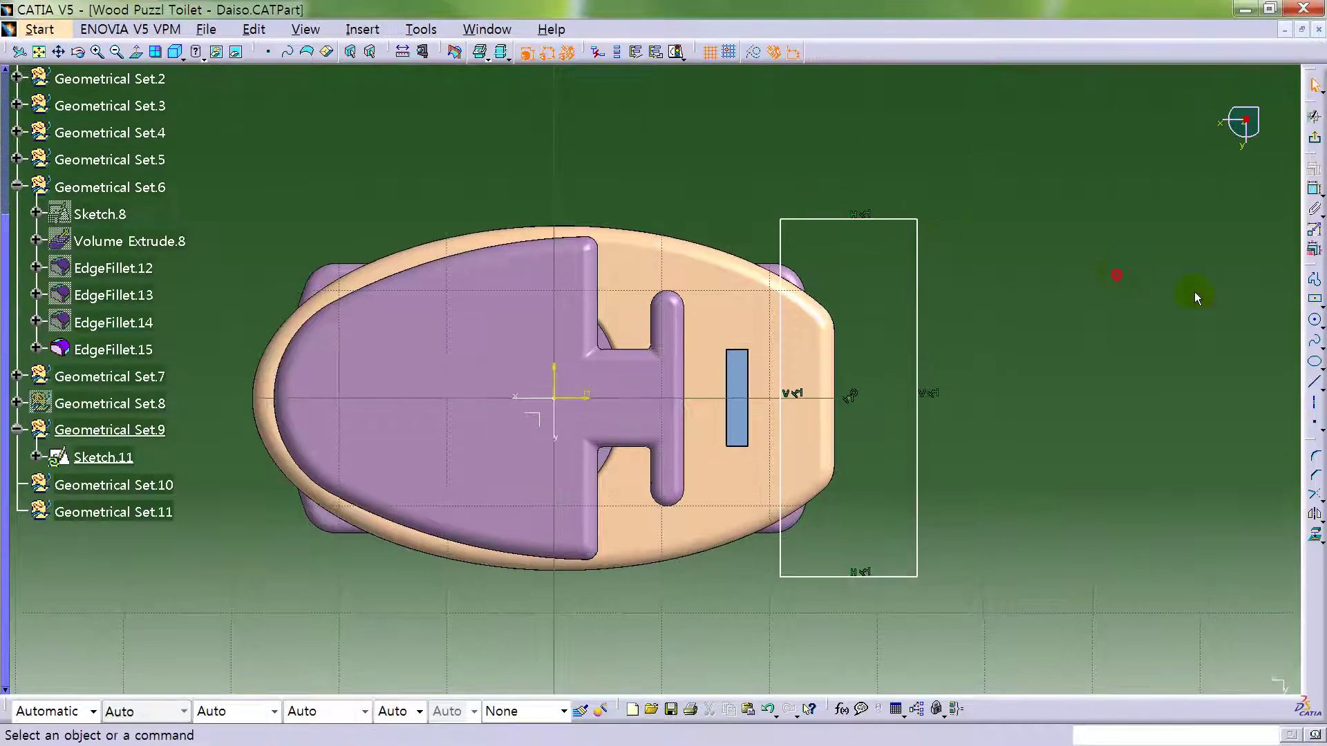
click(1312, 302)
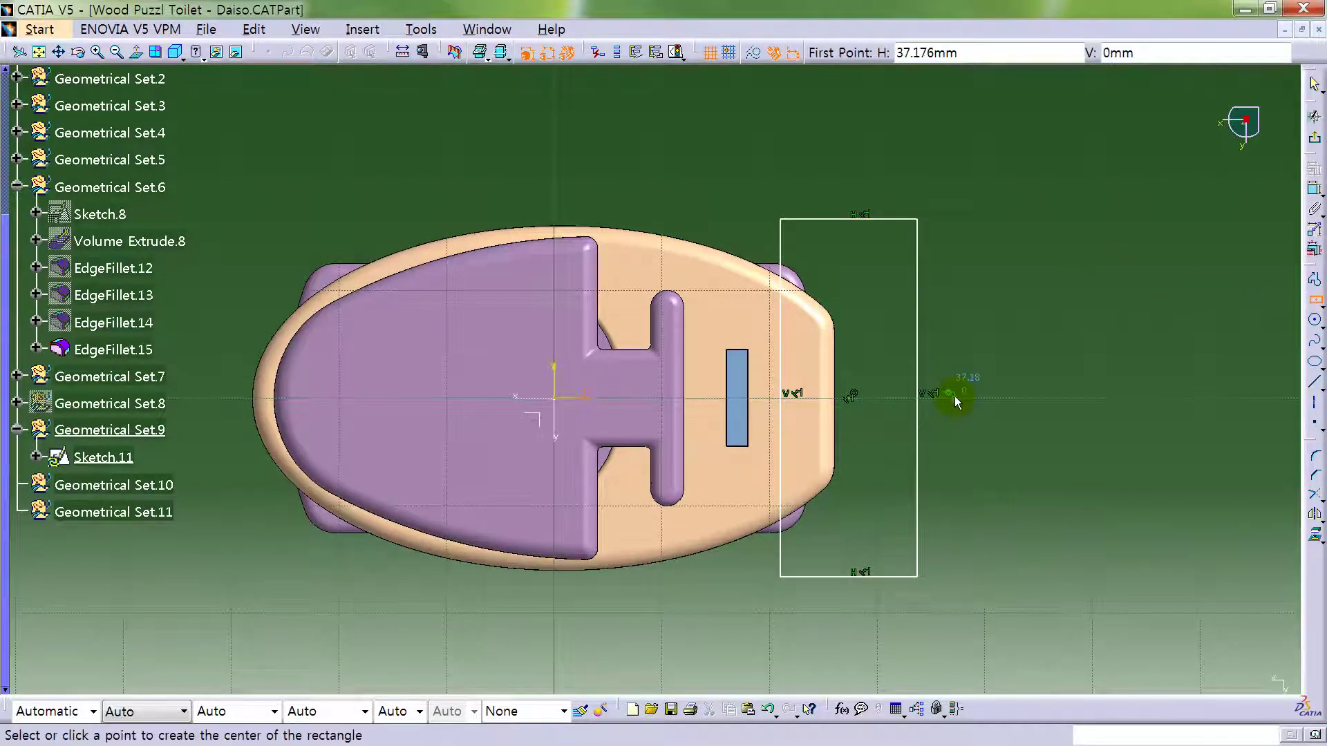
click(955, 396)
click(1015, 312)
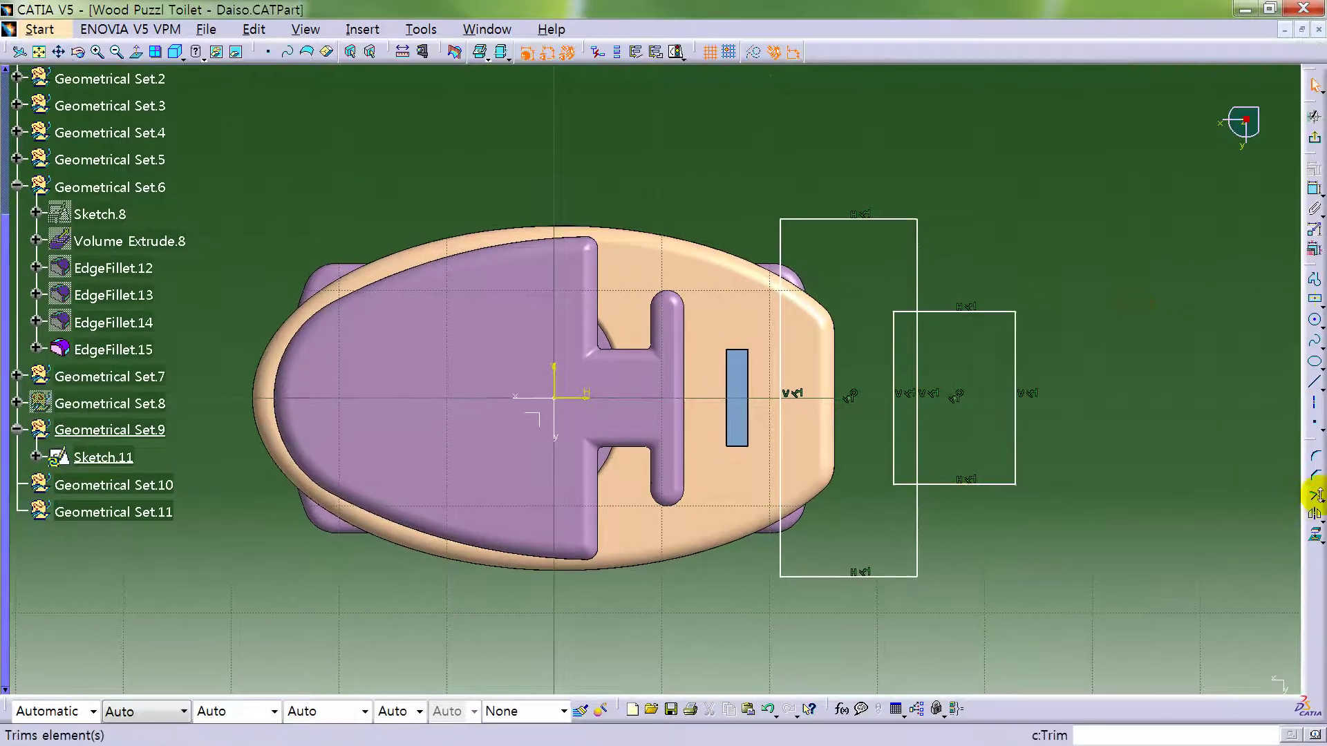
- Trim the overlapping segments and stub ends of the two rectangles into one closed T-shaped outline
click(1319, 501)
click(1276, 510)
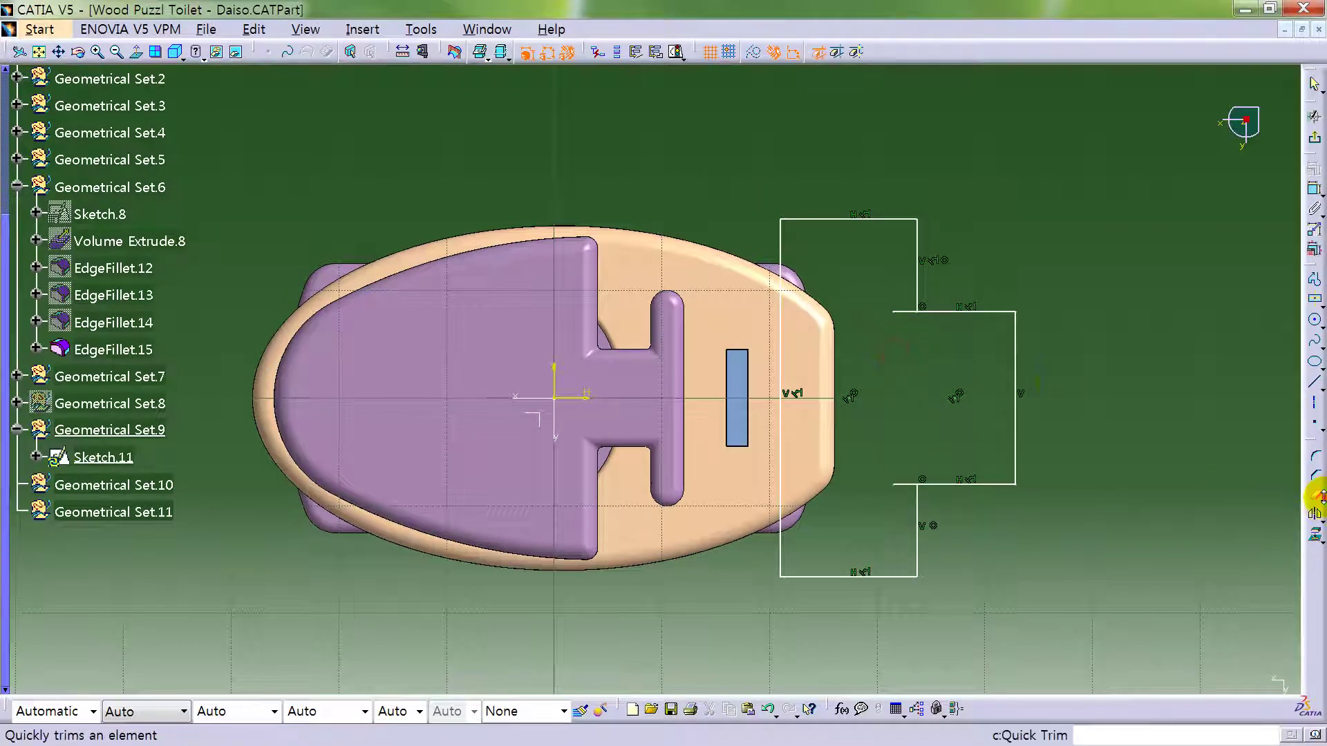
click(1318, 496)
click(1230, 514)
click(919, 298)
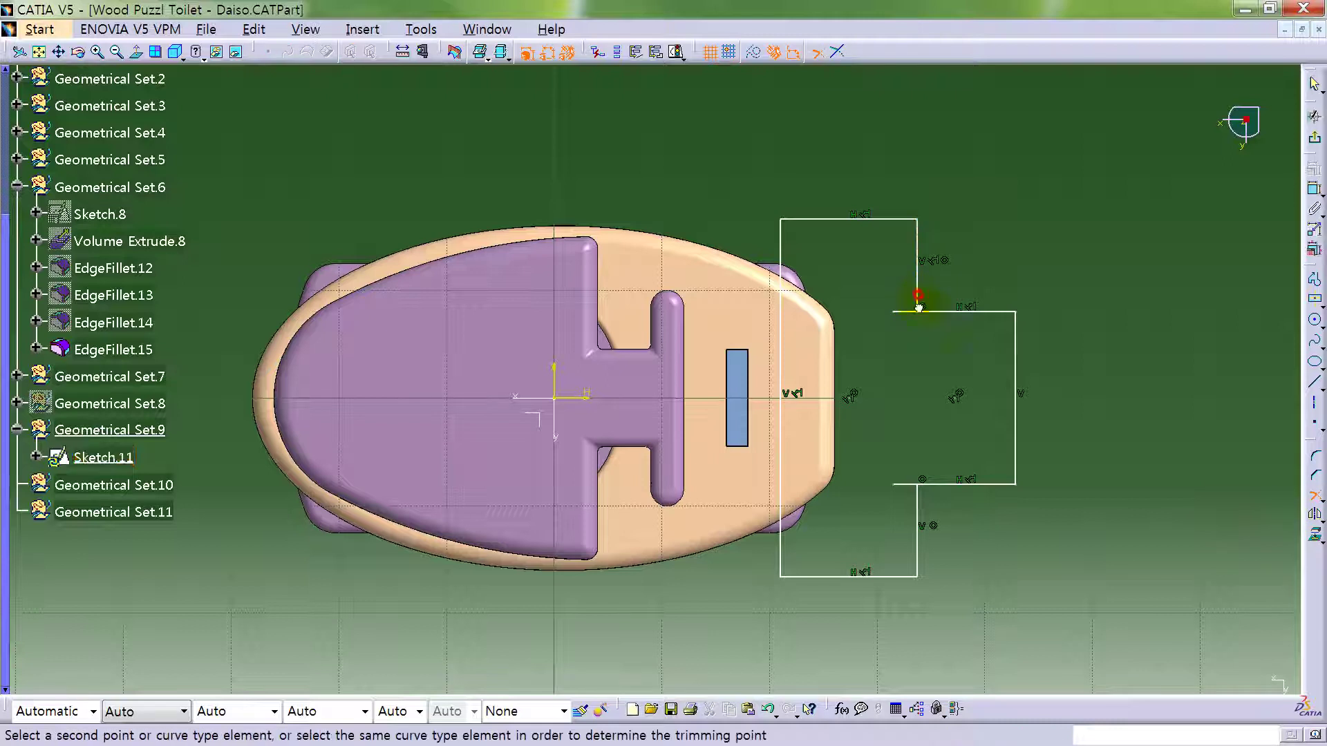
click(953, 484)
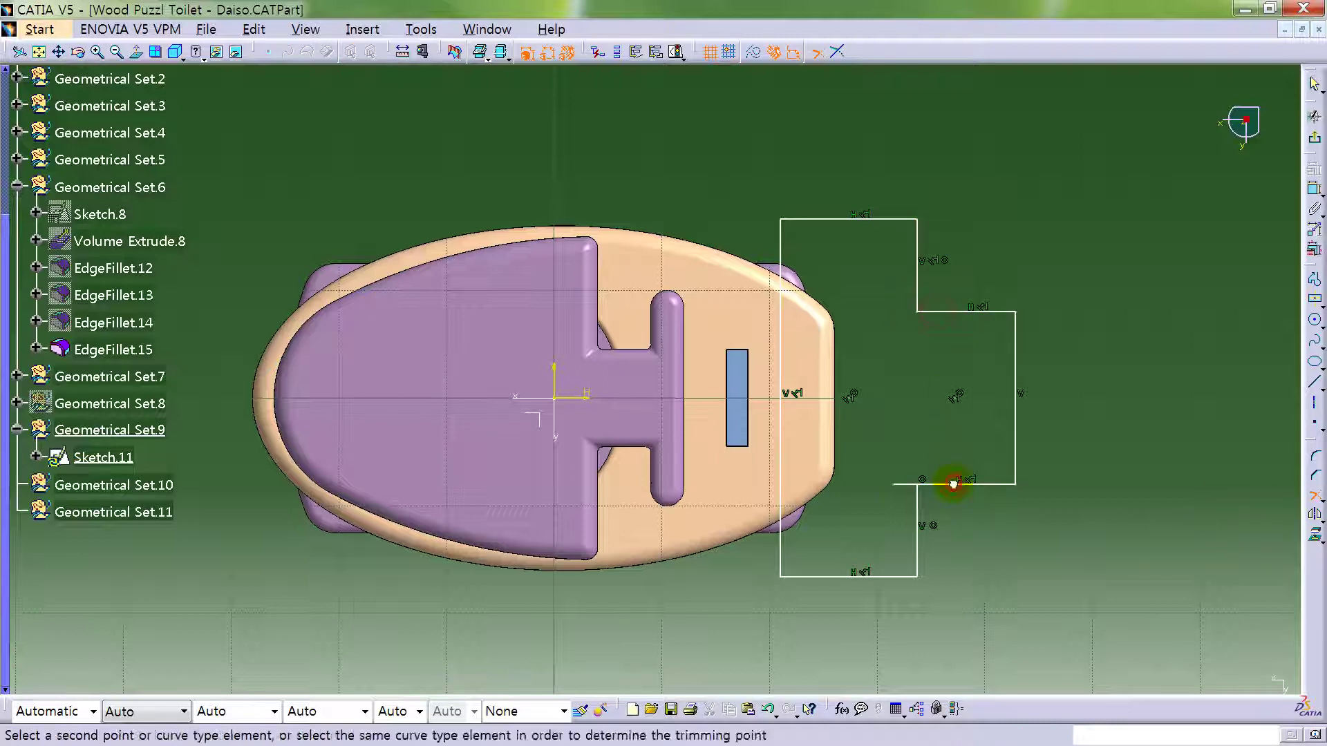
click(918, 504)
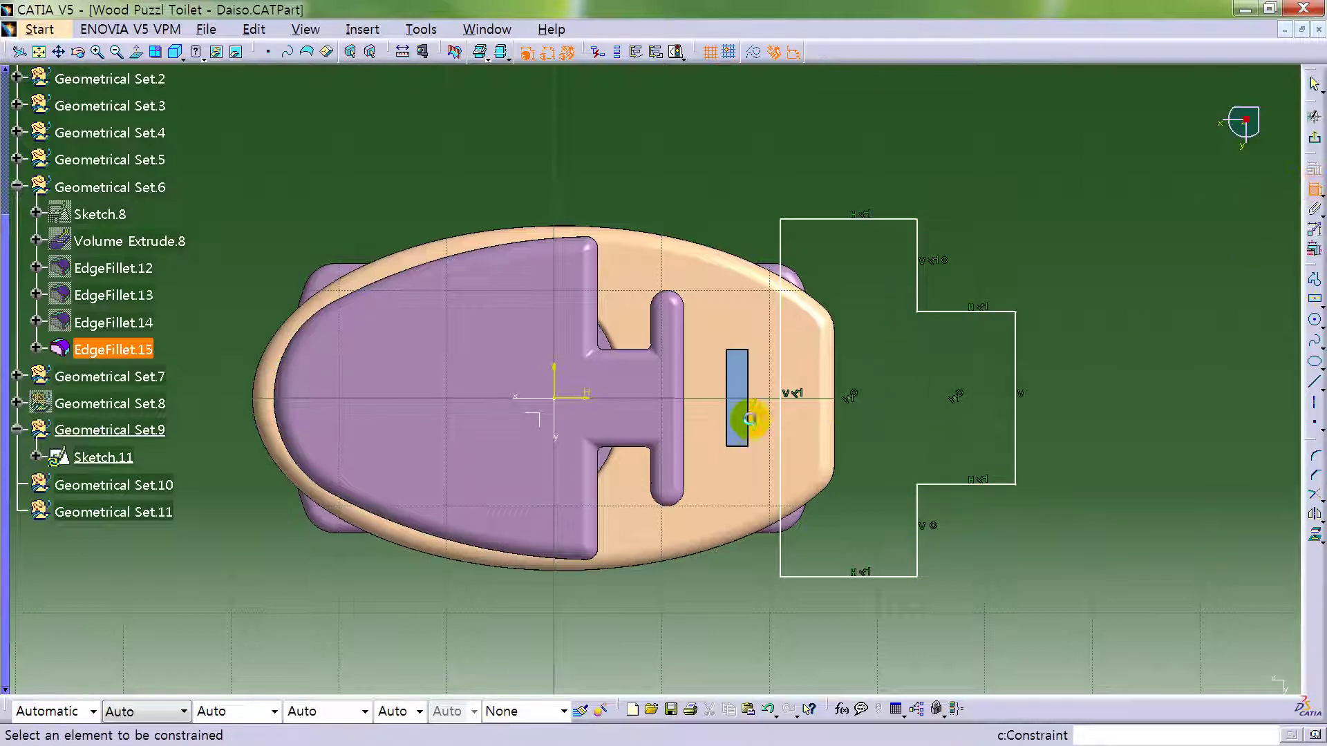
- Make the T outline's long left edge coincident with the right edge of the blue block in the seat
click(788, 335)
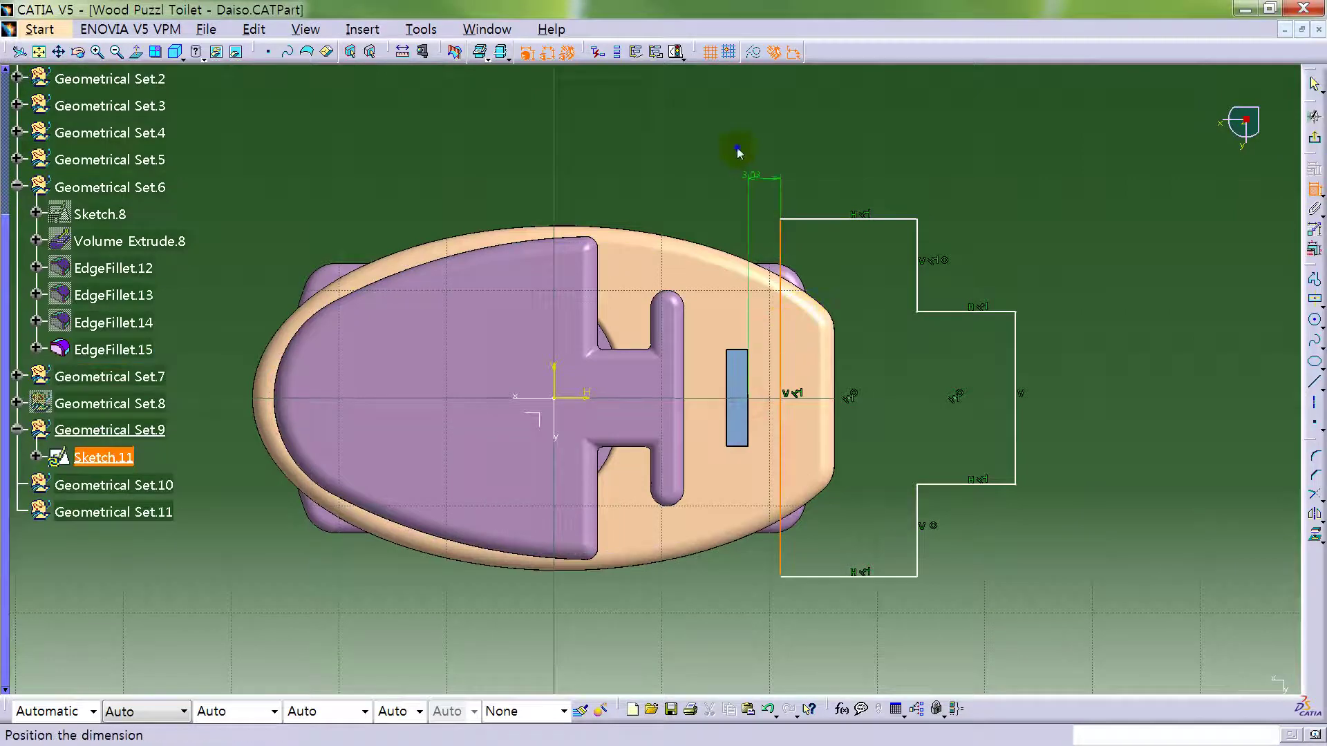
right_click(740, 148)
click(808, 265)
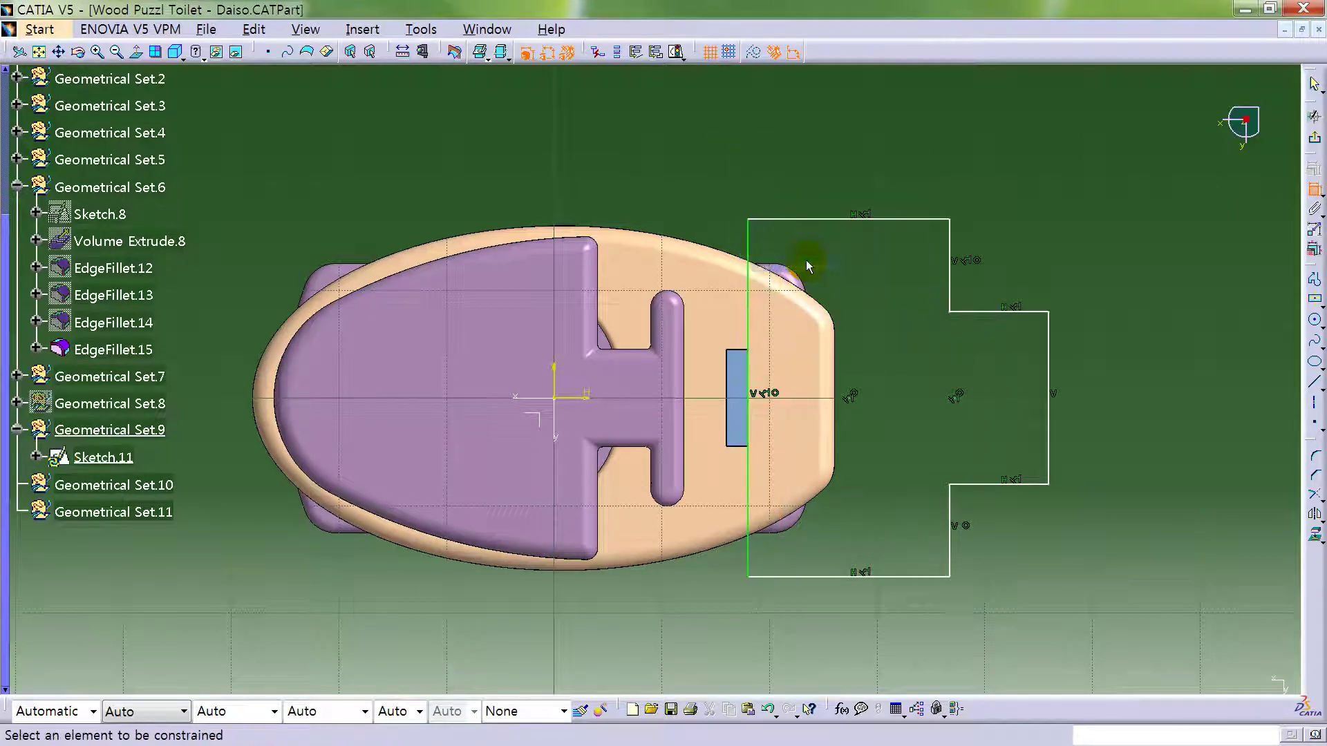
- Dimension the horizontal width of the T outline's tall section and set it to 9 mm
click(839, 223)
click(824, 188)
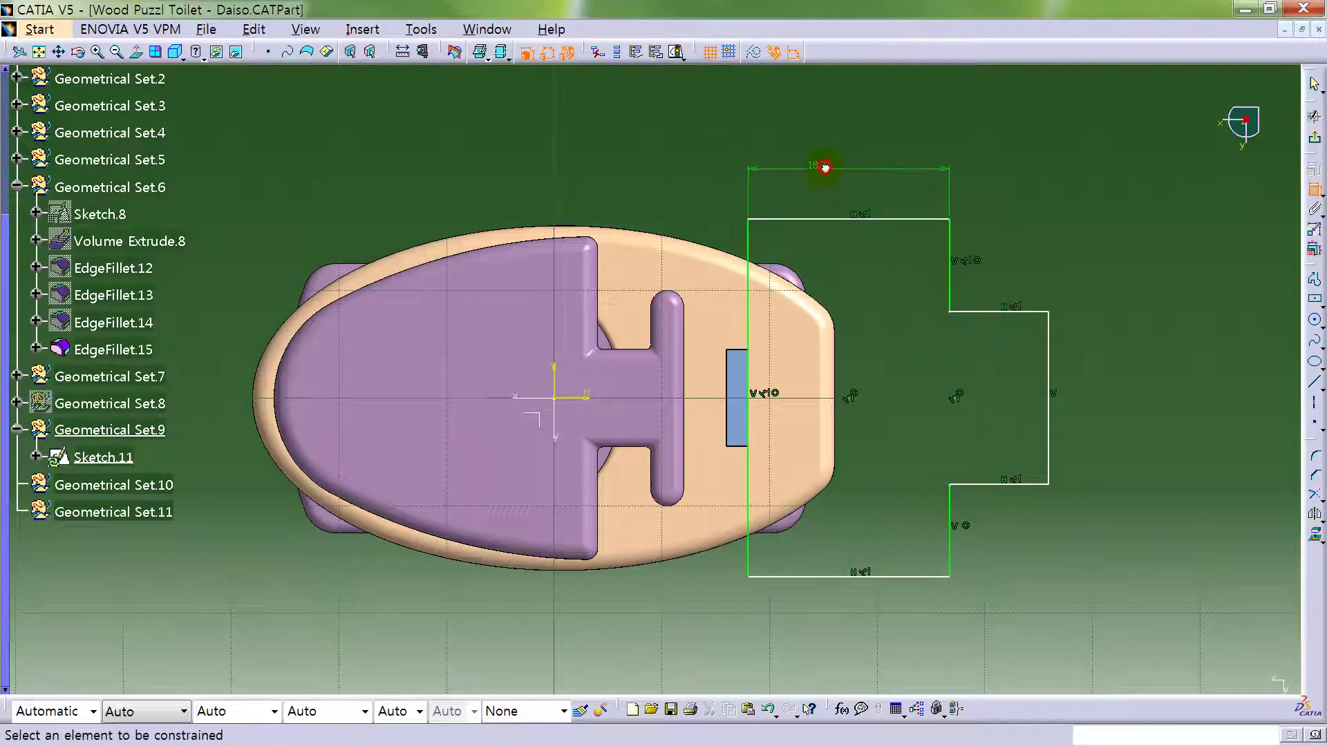
double_click(824, 188)
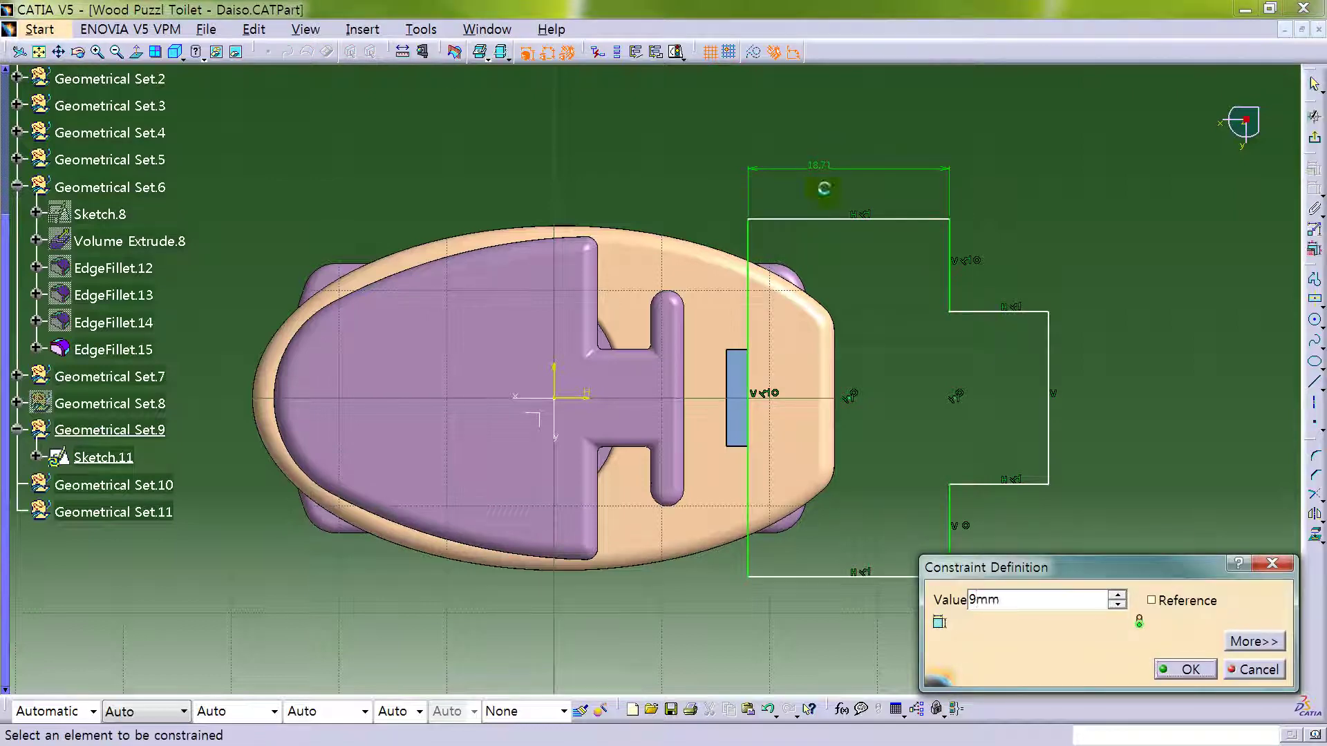
key(Return)
- Dimension the right end edge of the T outline's narrow section and set its length to 10 mm
click(943, 358)
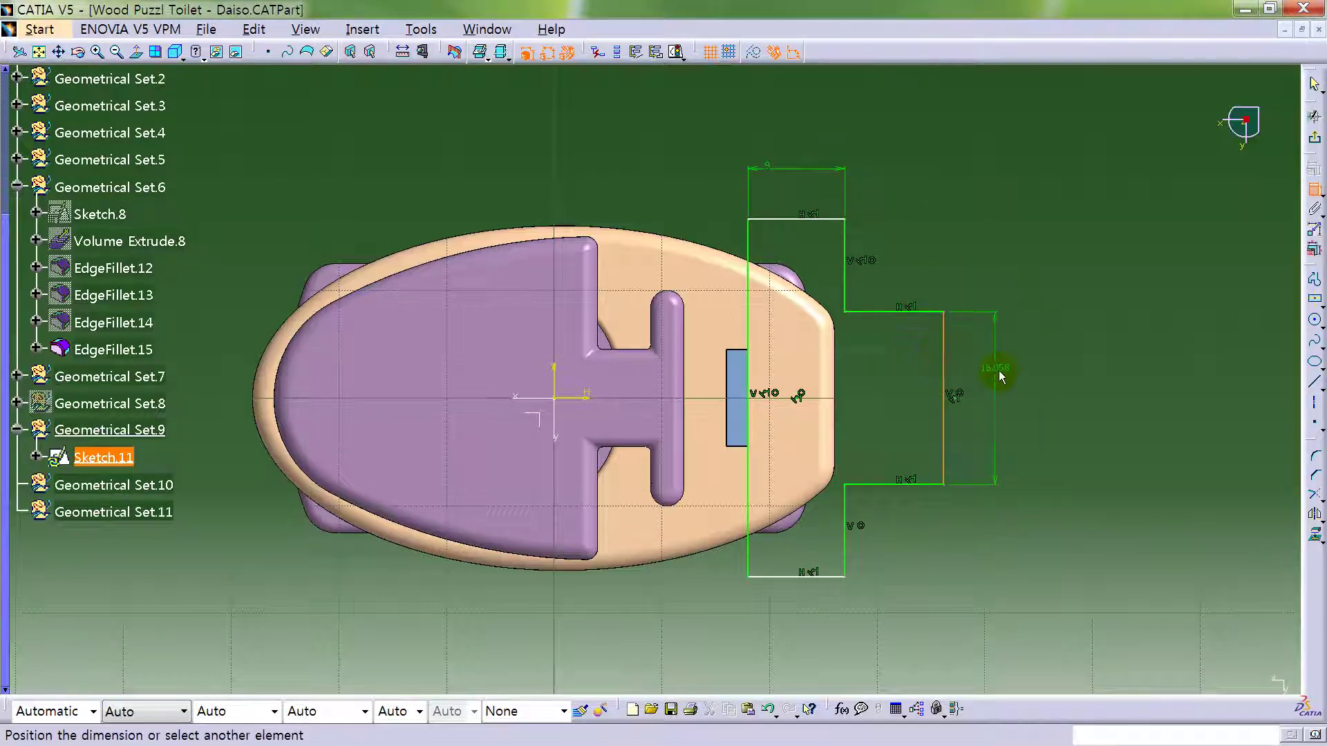
double_click(1001, 370)
text(10mm)
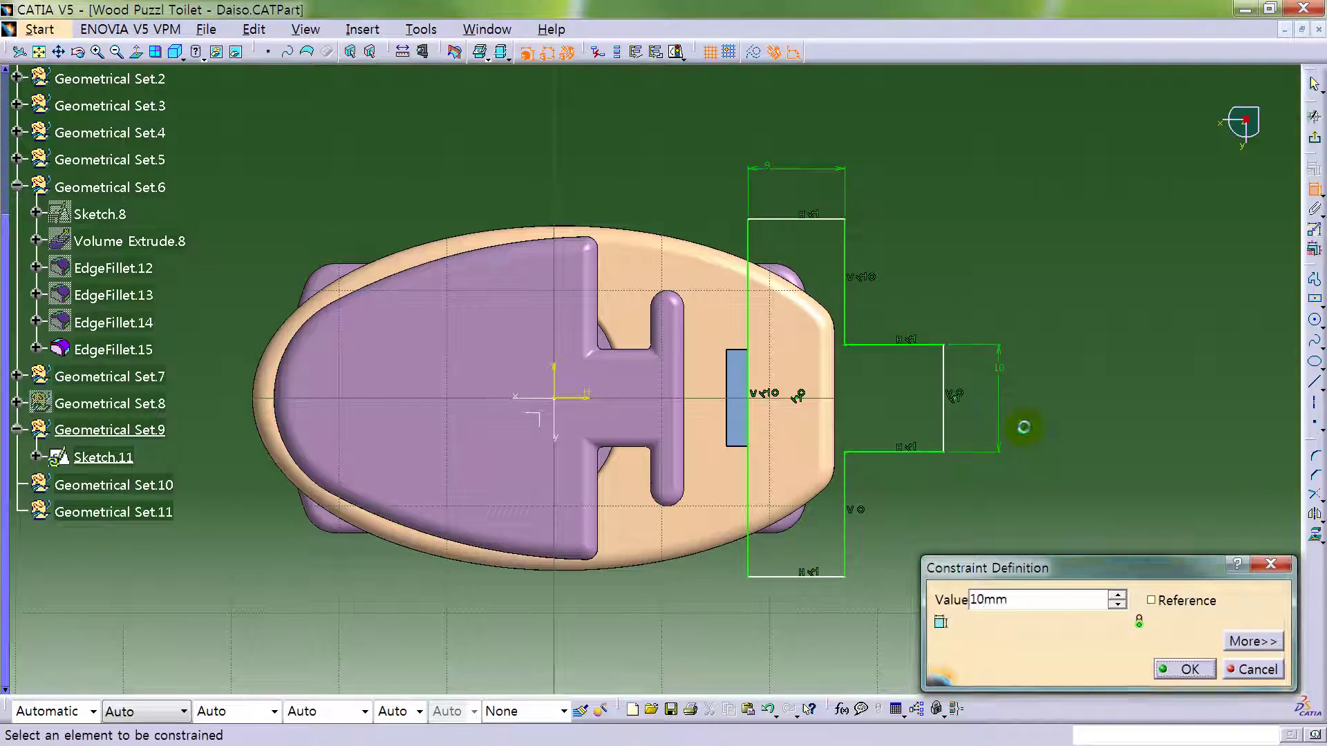
key(Return)
- Dimension the distance between the tall section's upper and lower edges and set it to 30 mm
click(794, 219)
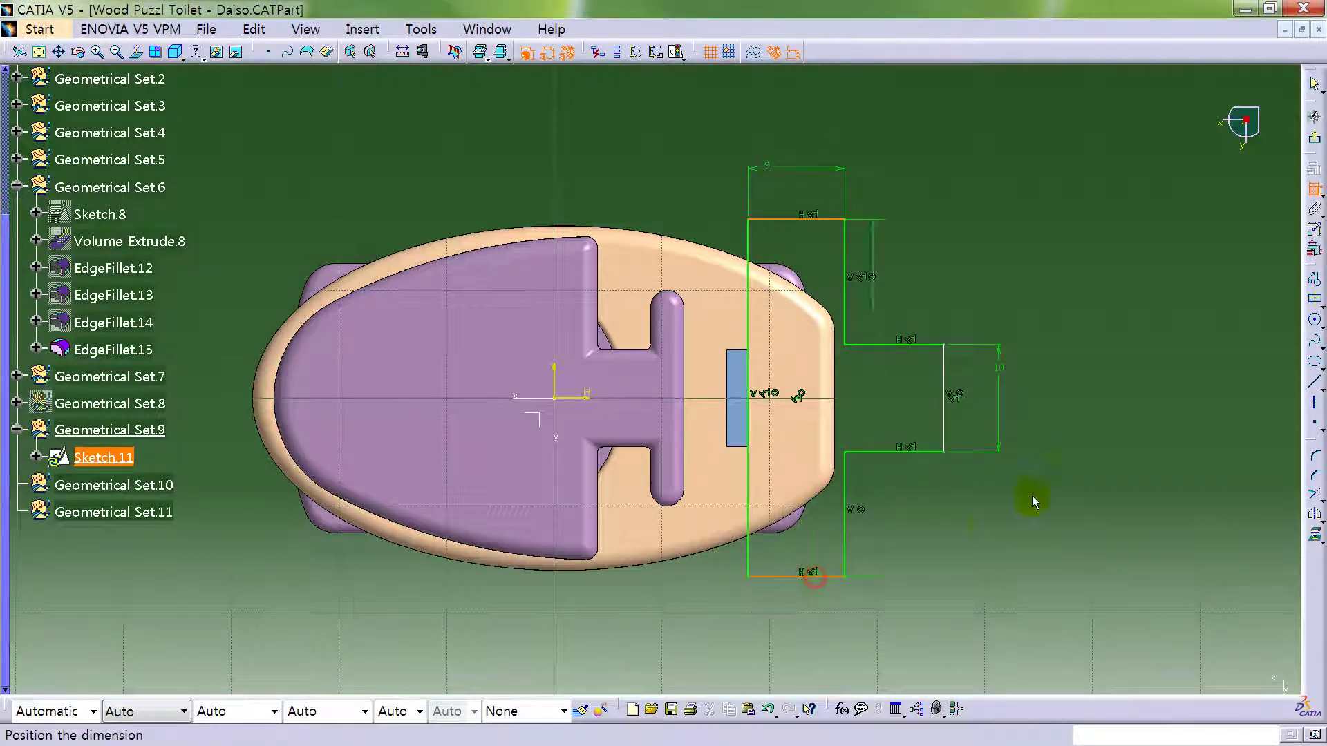
double_click(1046, 430)
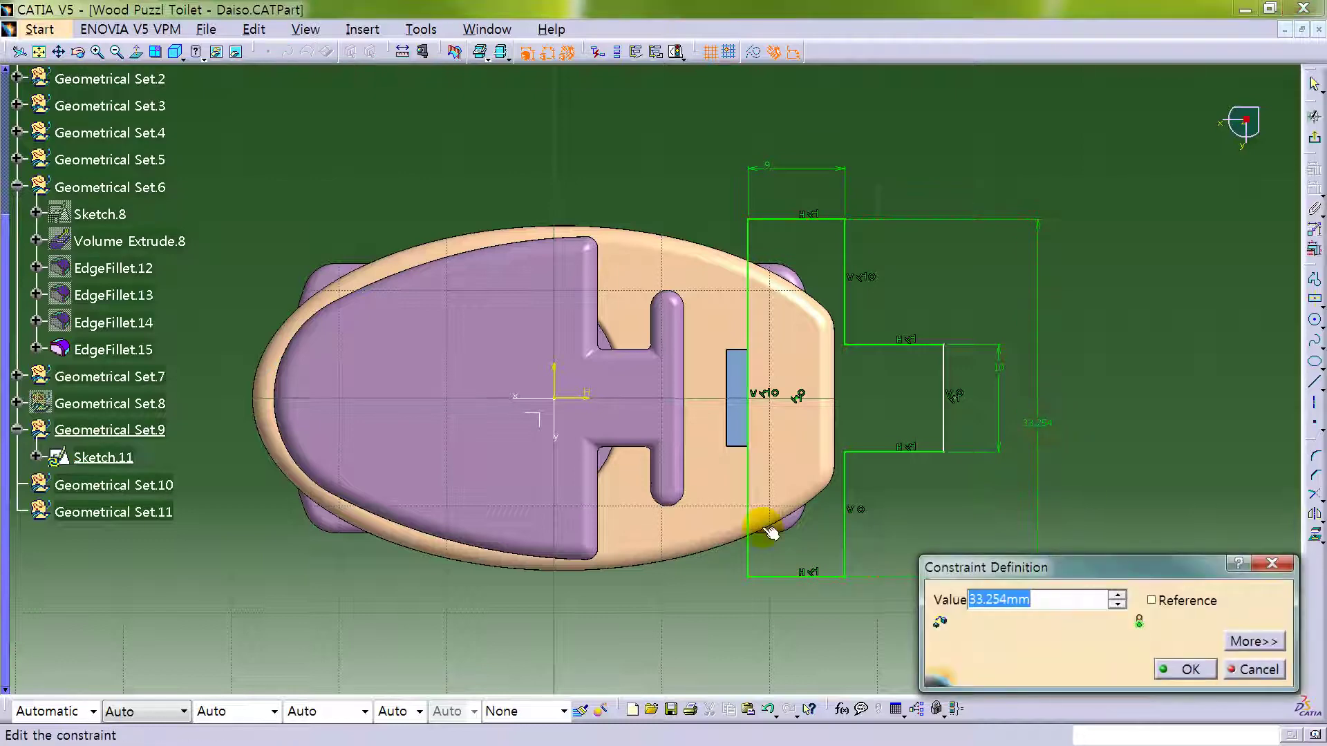
key(Return)
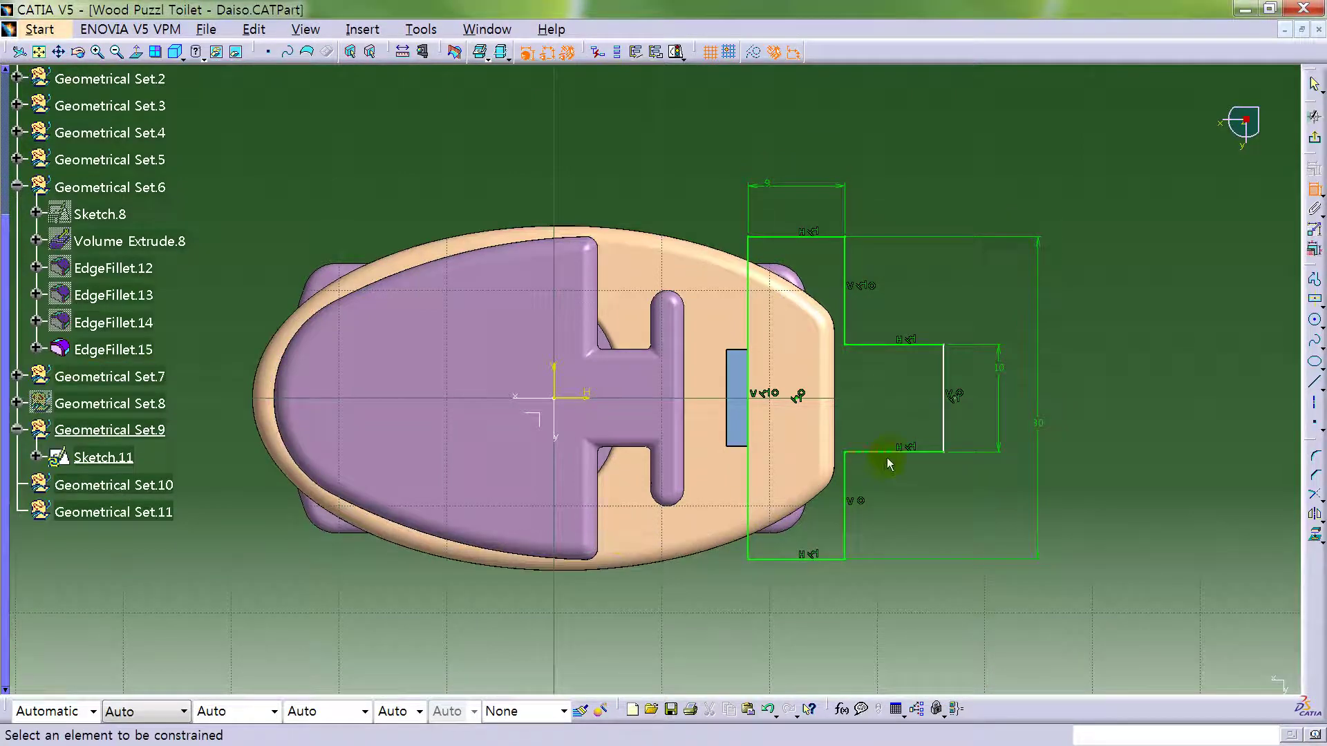
- Dimension the lower horizontal edge of the T outline's narrow section and set its length to 2 mm
click(889, 453)
click(901, 293)
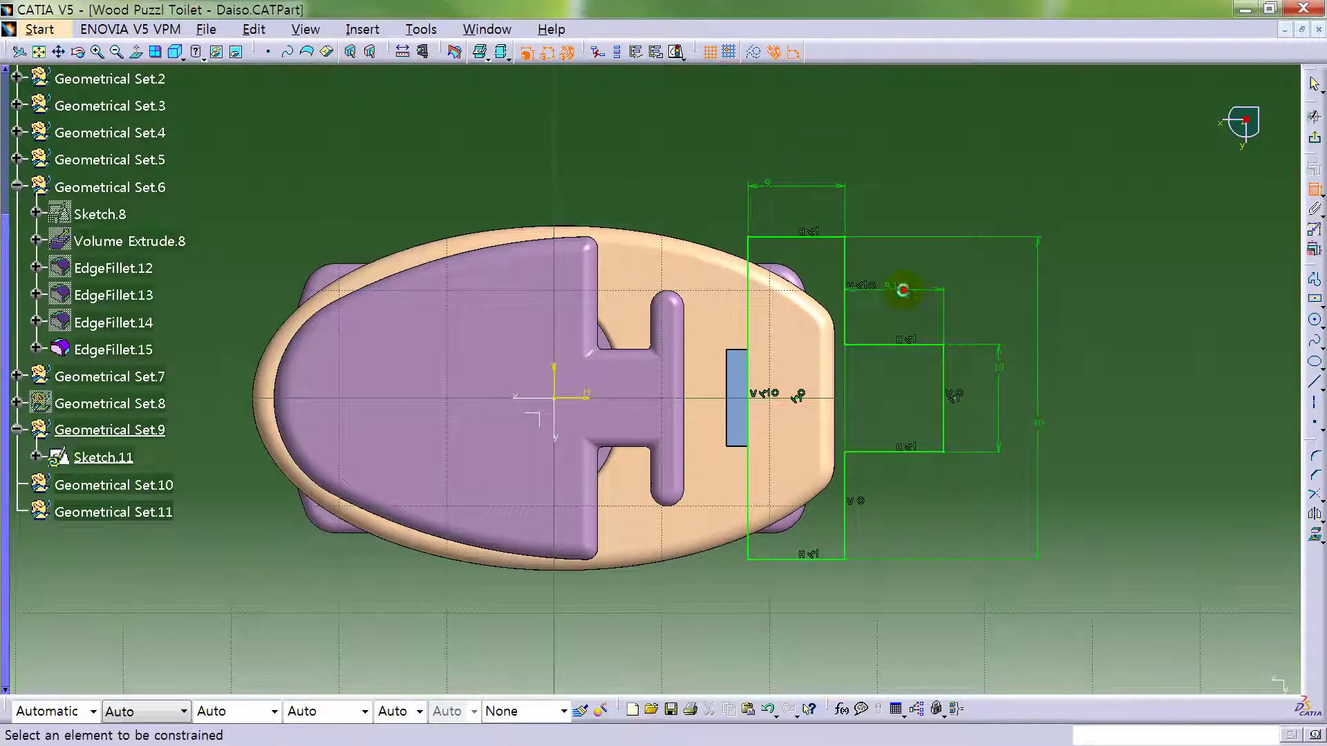
double_click(904, 293)
text(2)
key(Return)
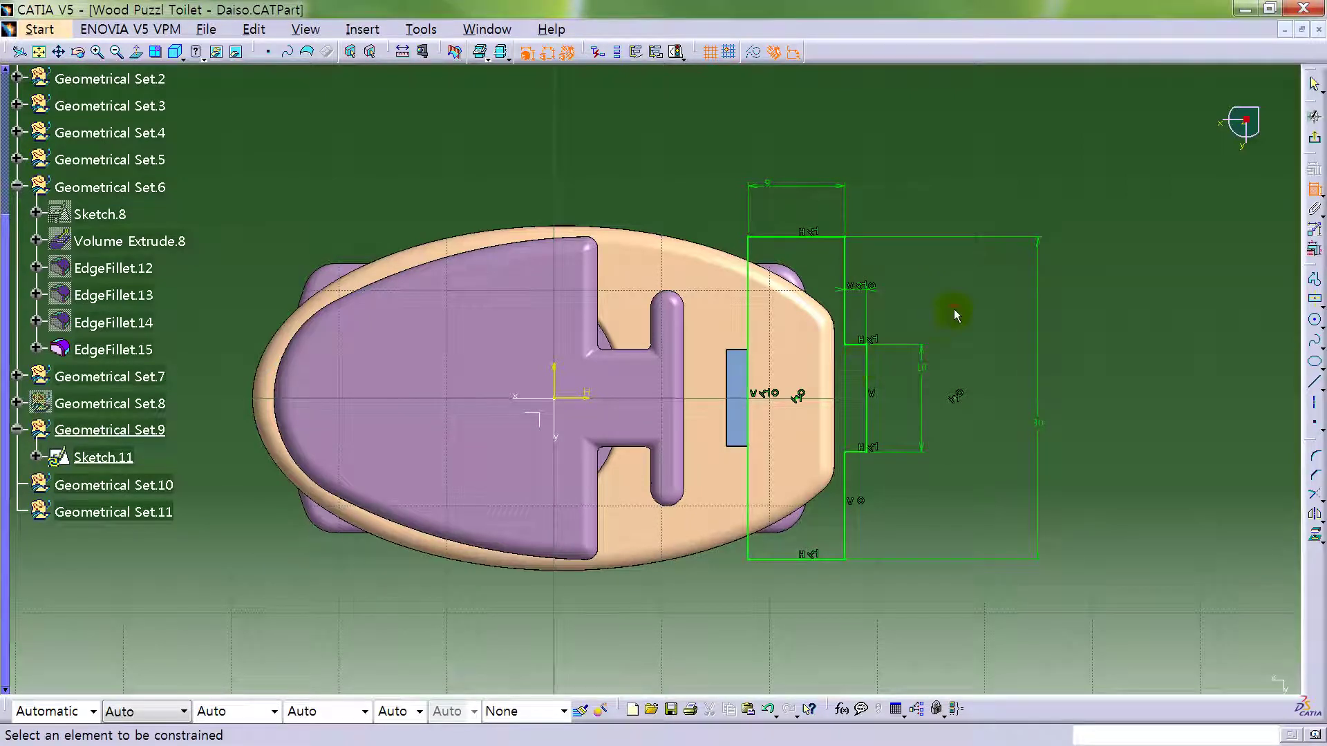
- Hide the geometrical constraint symbols in the sketch and exit to the 3D model
click(596, 52)
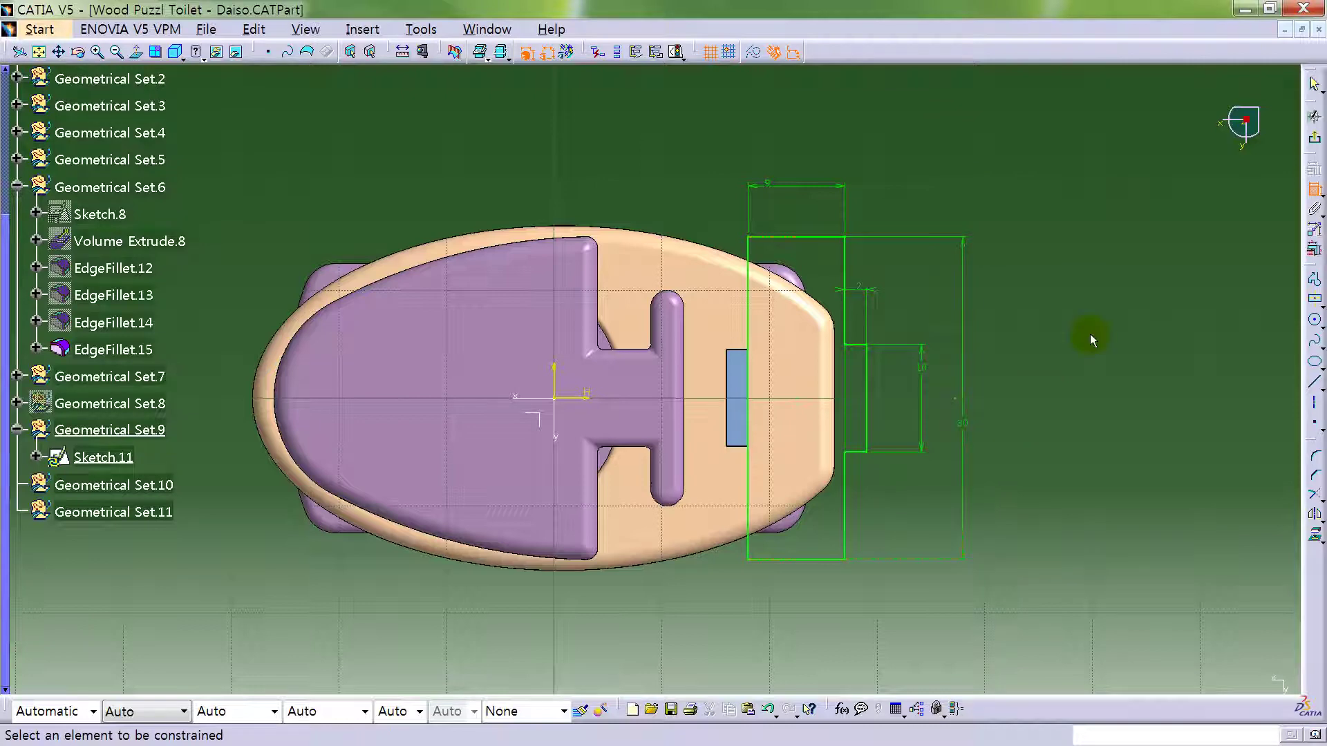
click(1257, 231)
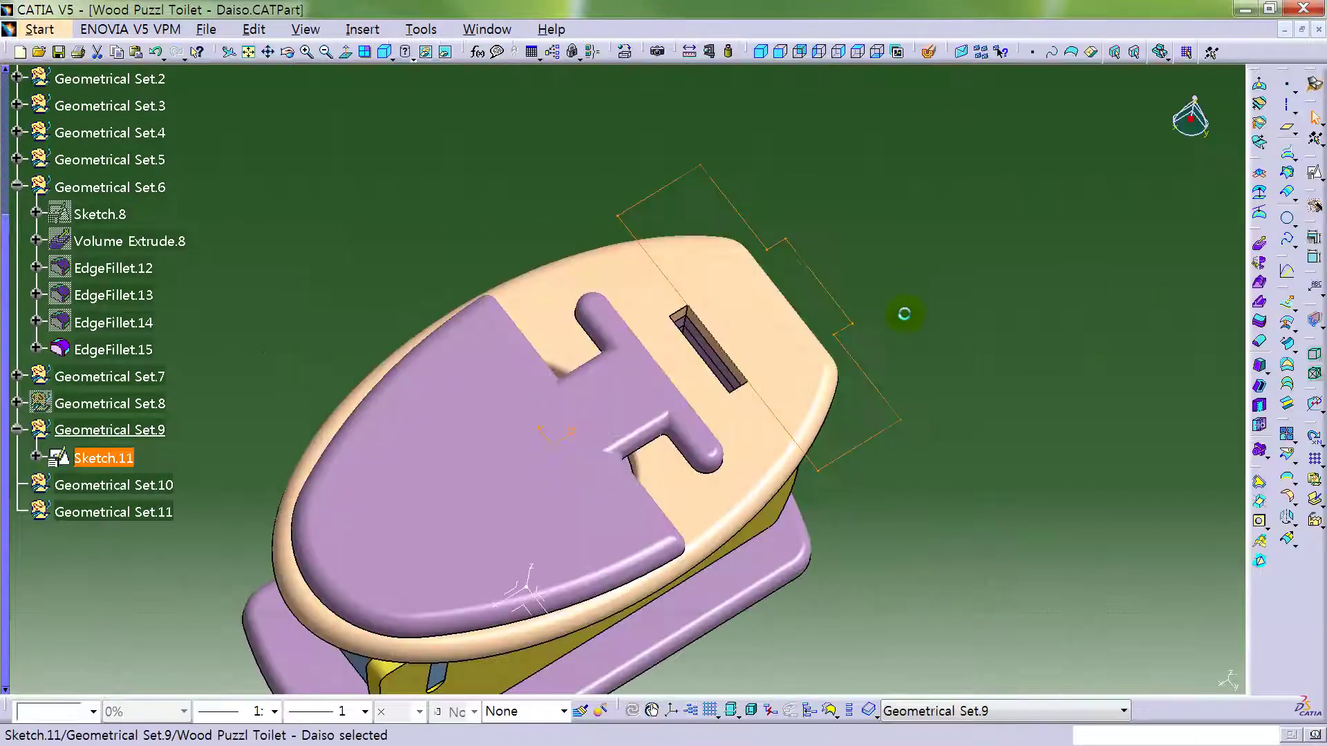
mouse_move(936, 334)
middle_down()
mouse_move(880, 465)
mouse_move(493, 474)
middle_up()
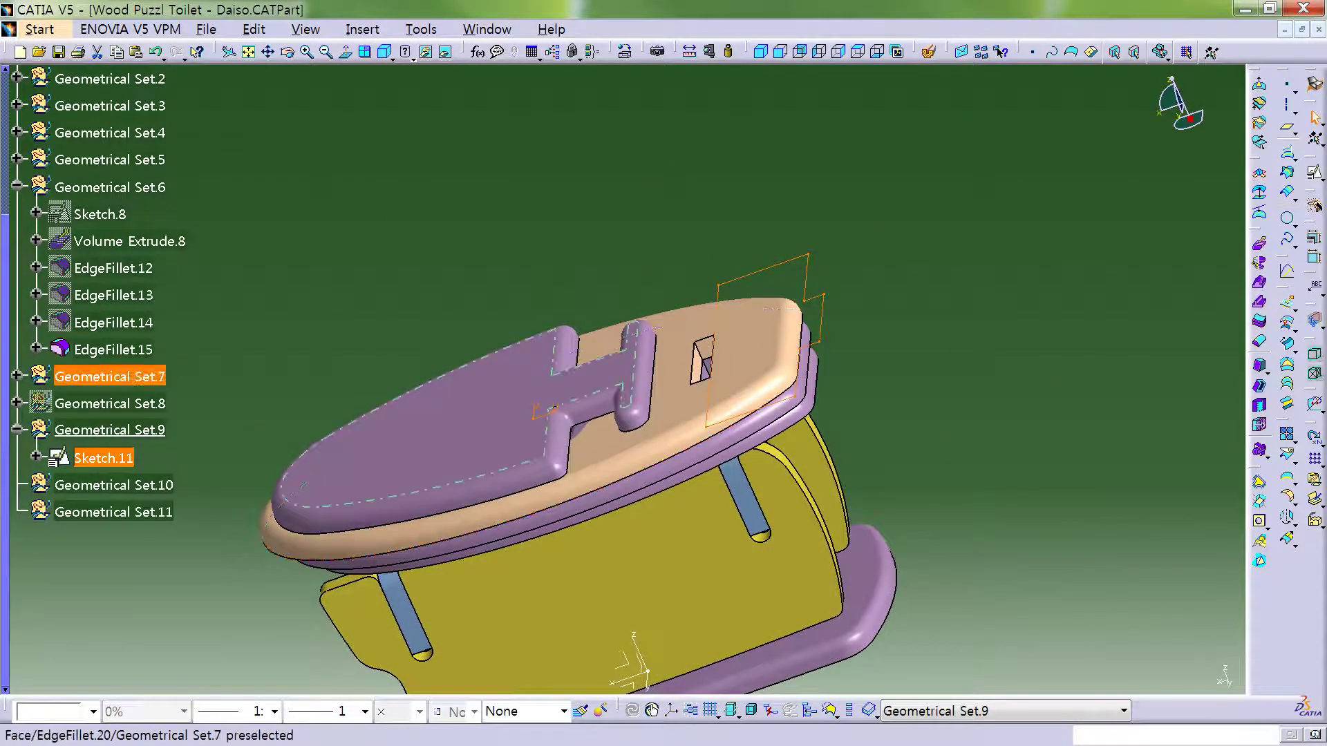
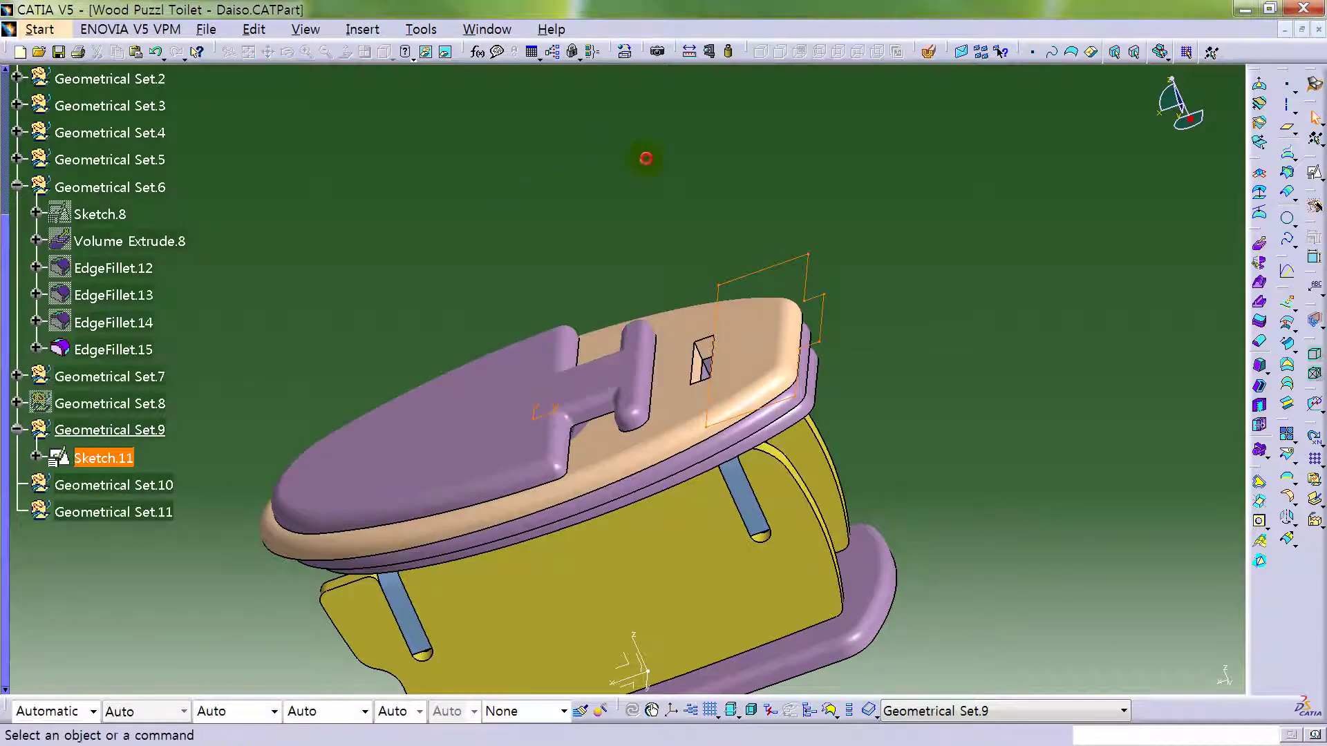
click(643, 214)
mouse_move(643, 213)
middle_down()
mouse_move(657, 356)
mouse_move(813, 257)
mouse_move(795, 205)
middle_up()
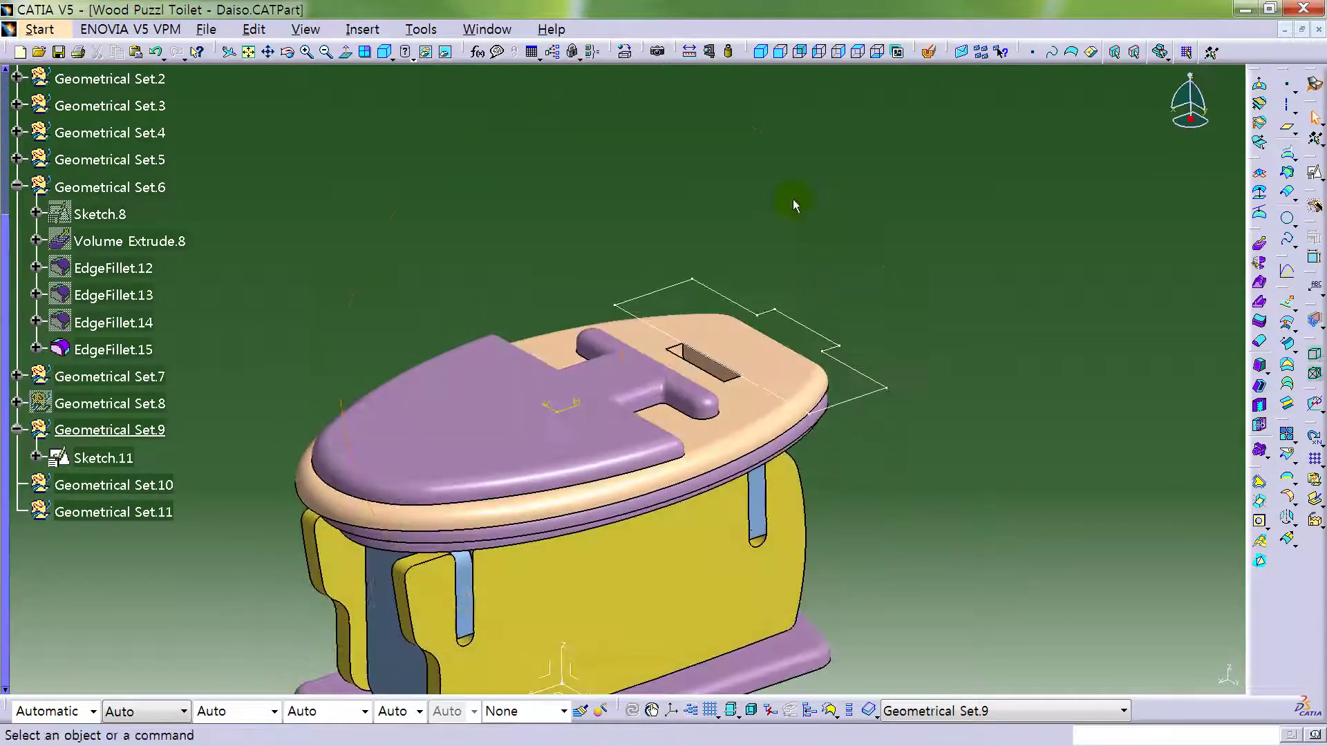
middle_drag(775, 252, 775, 405)
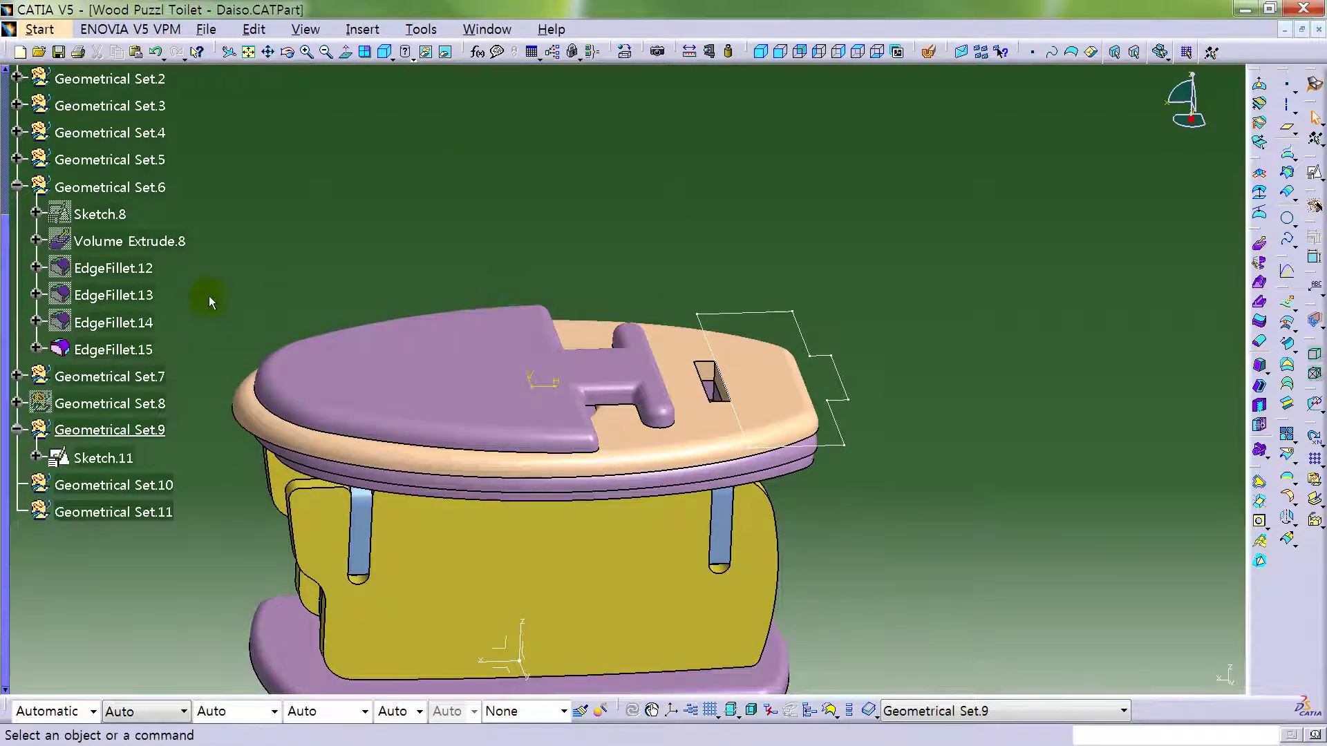
- Show Geometrical Set.8 containing the upright back plate
right_click(156, 404)
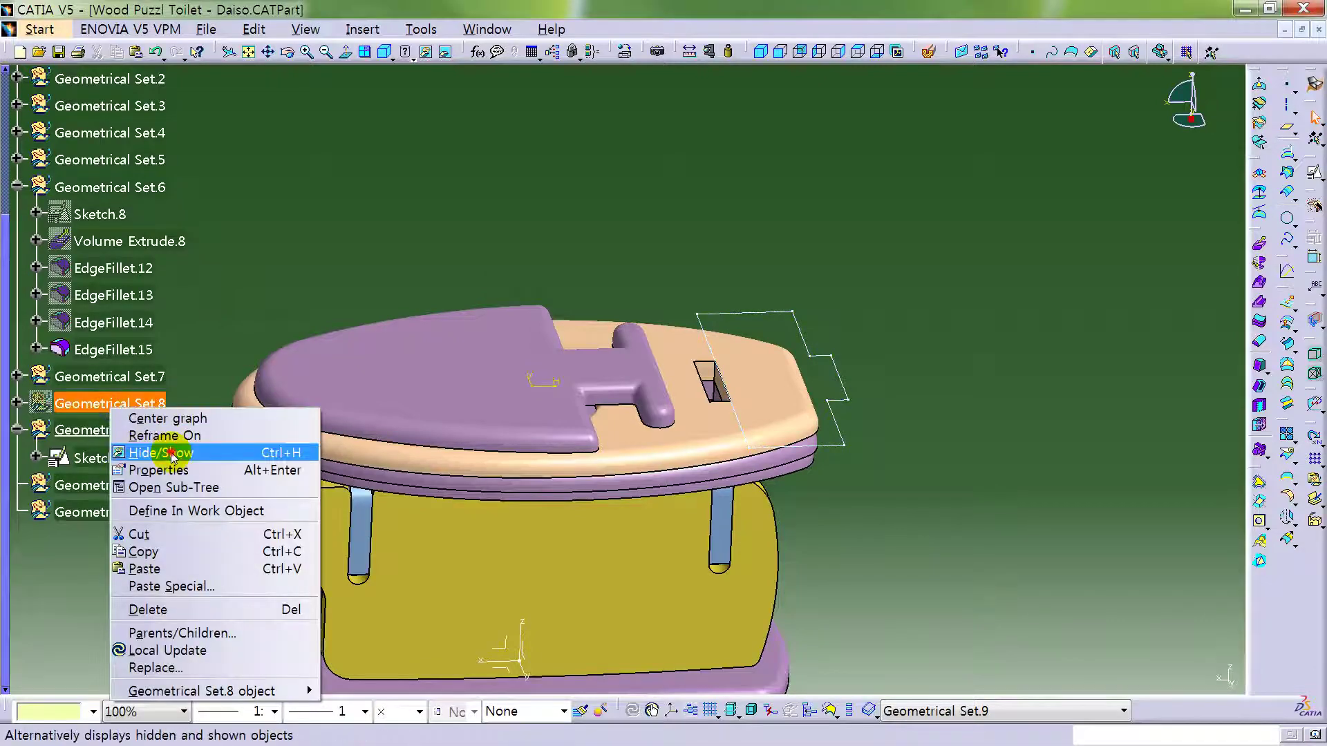
click(207, 451)
middle_drag(664, 376, 559, 405)
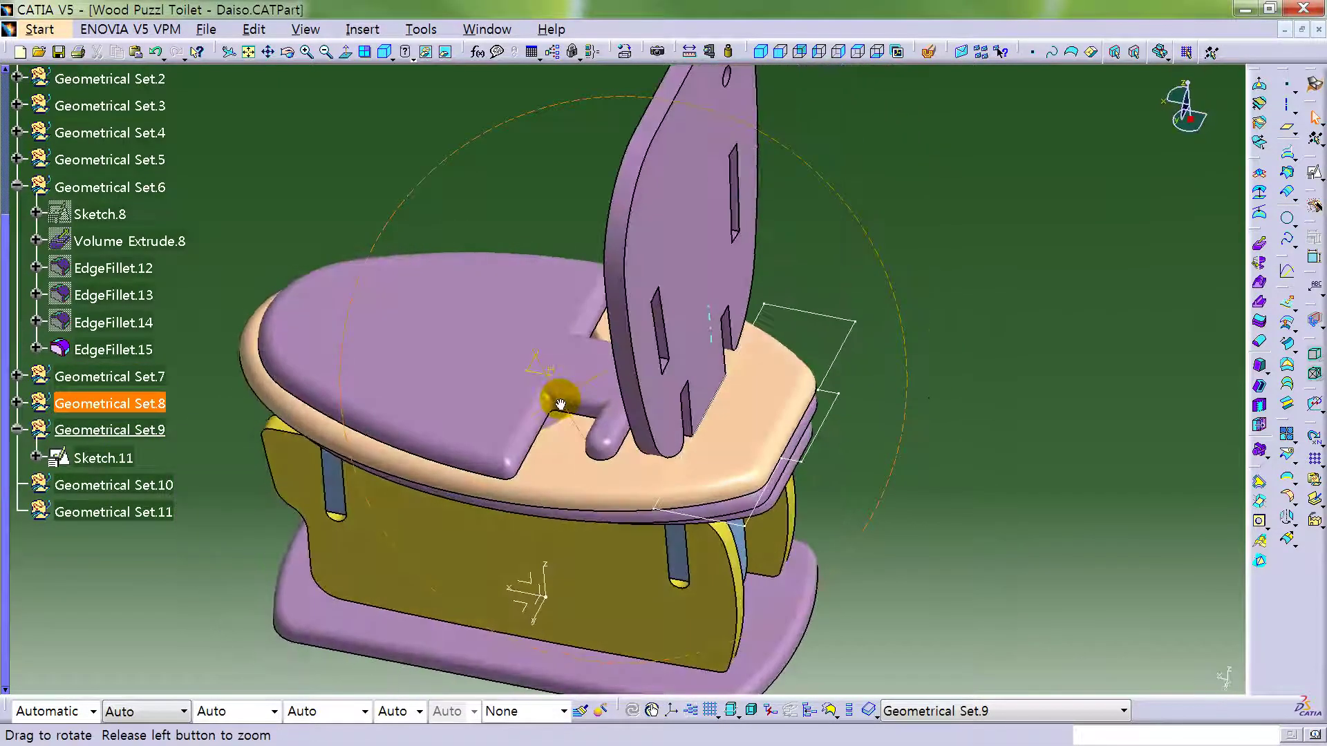
click(909, 435)
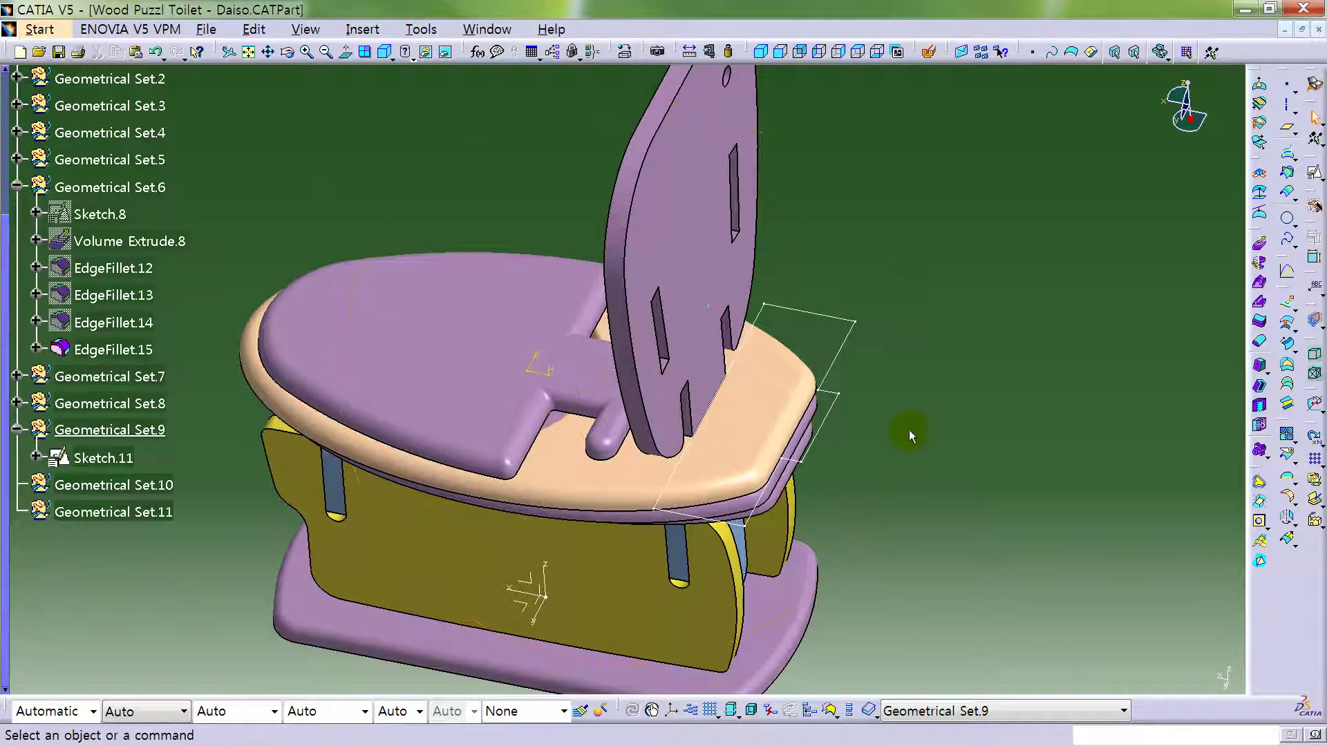
- Collapse Geometrical Set.9 in the tree and define Geometrical Set.10 as the work object
right_click(826, 420)
click(166, 422)
click(170, 435)
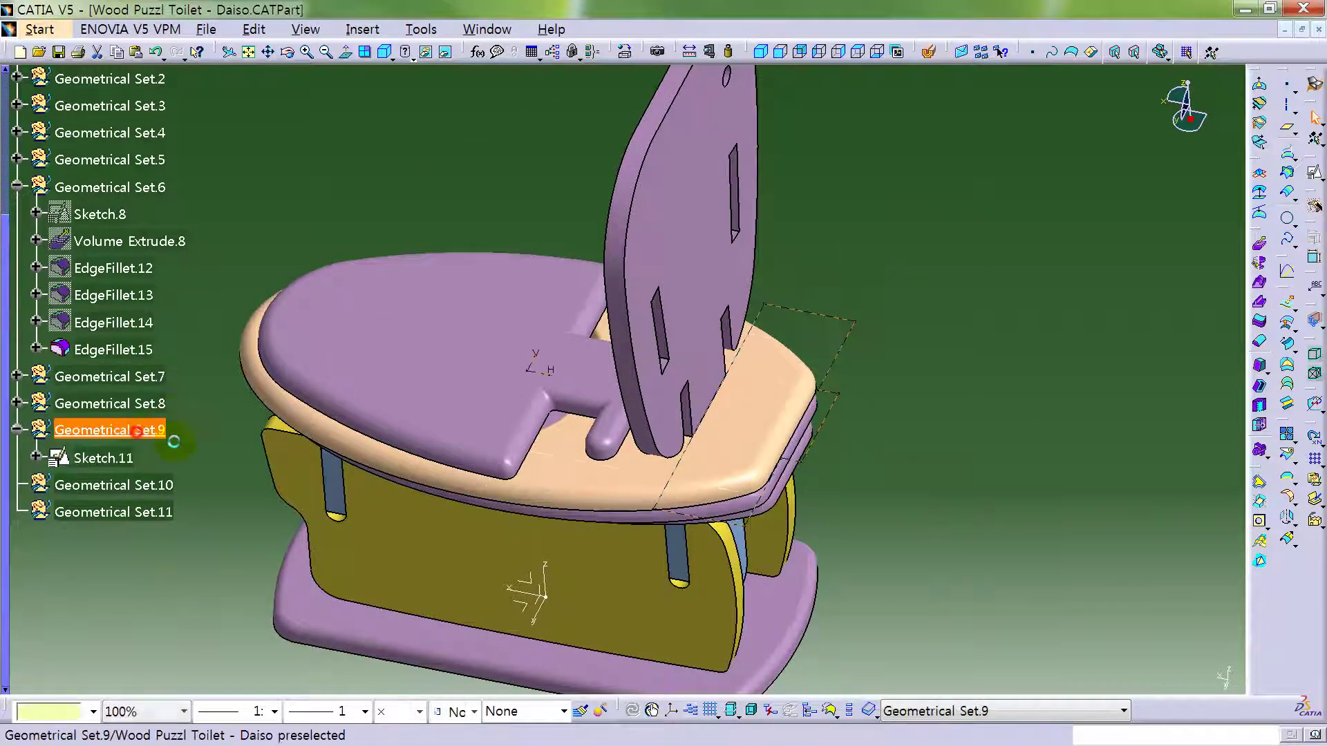
click(15, 430)
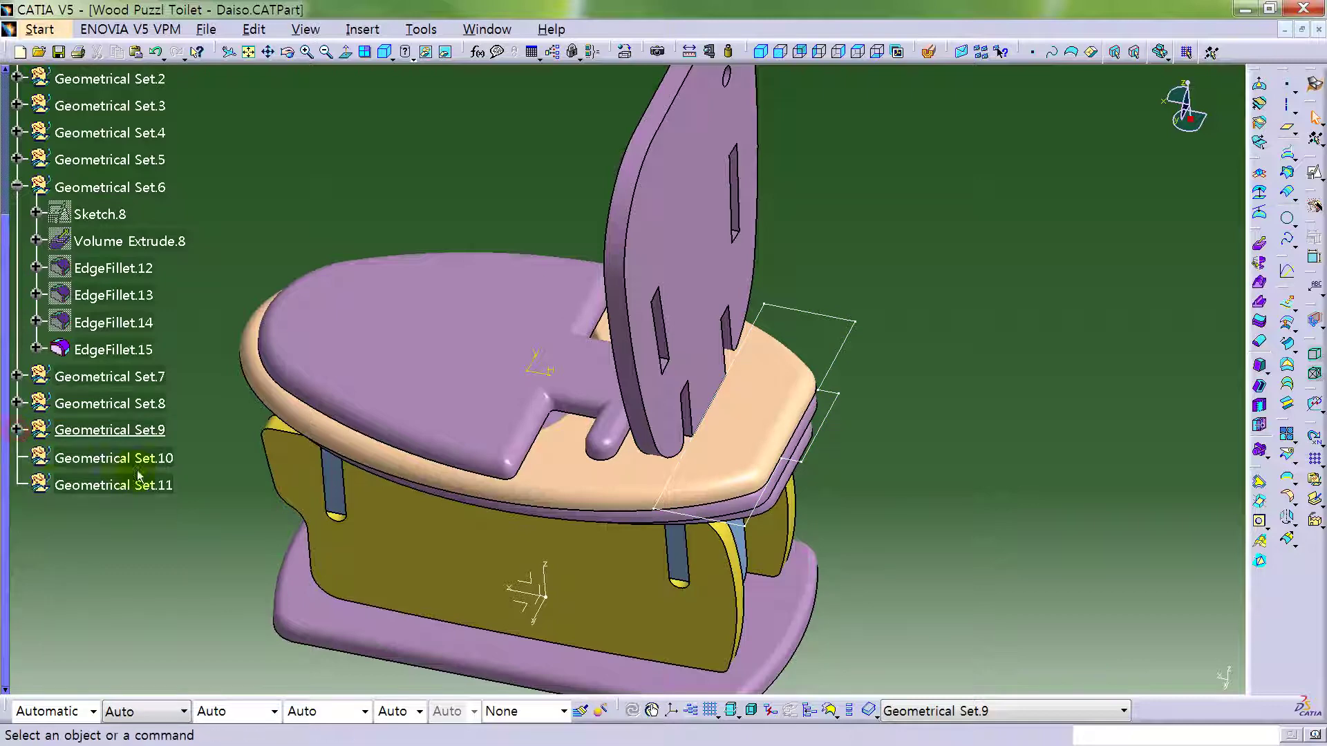
right_click(142, 458)
click(249, 265)
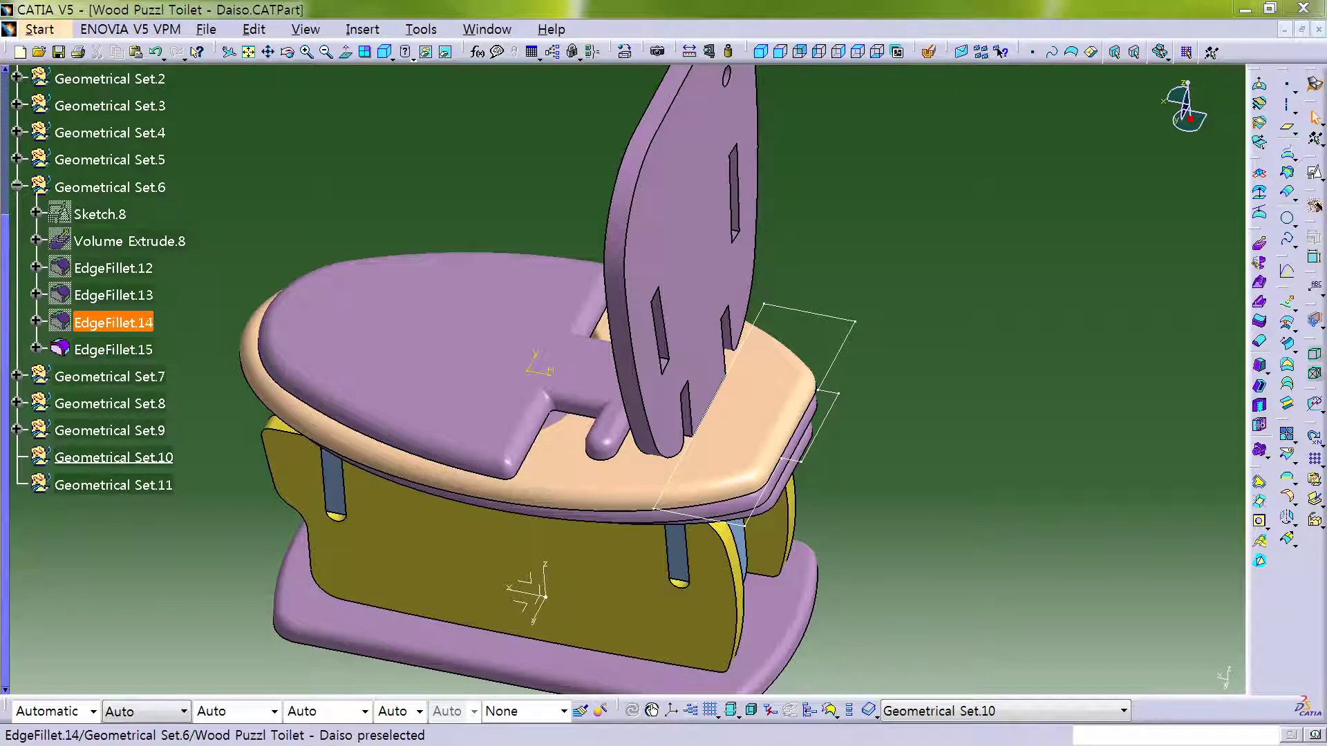
- Create a positioned sketch on the long inner side face of the back plate's upper slot nearest the viewer
middle_drag(680, 397, 635, 296)
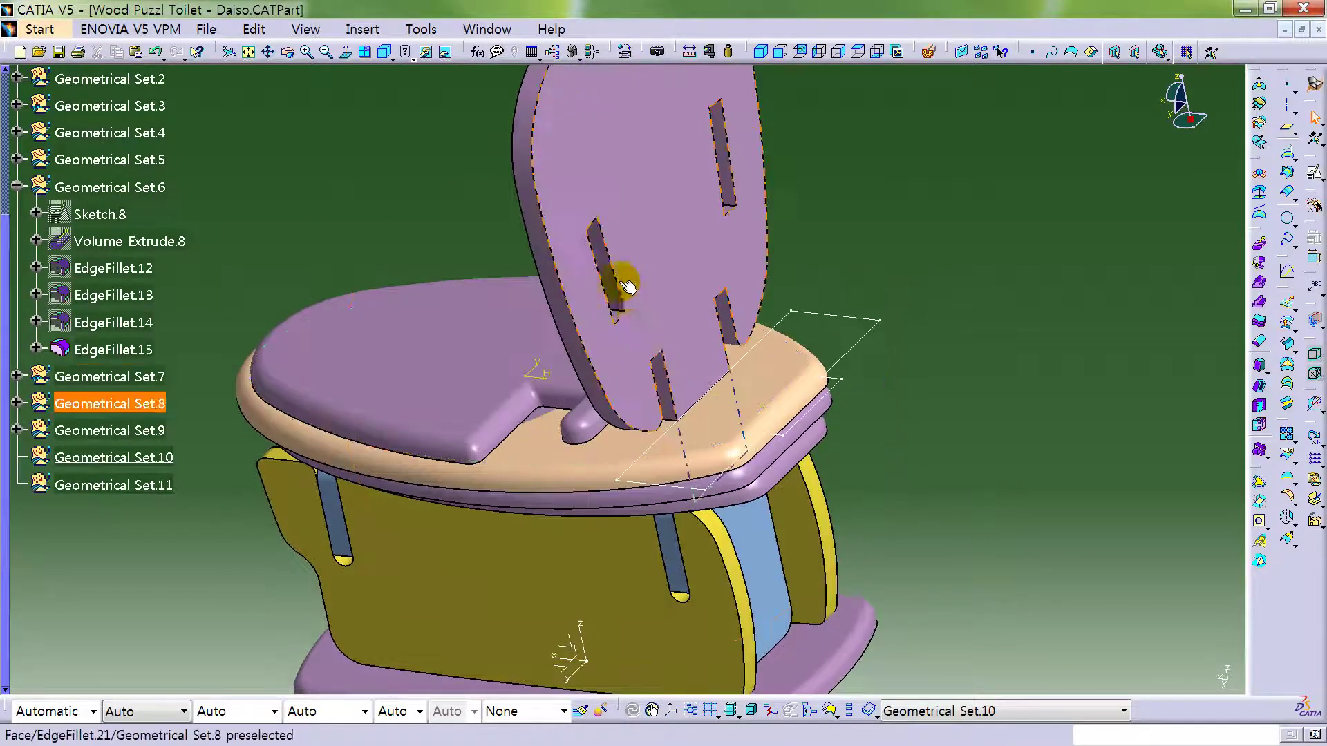
click(608, 268)
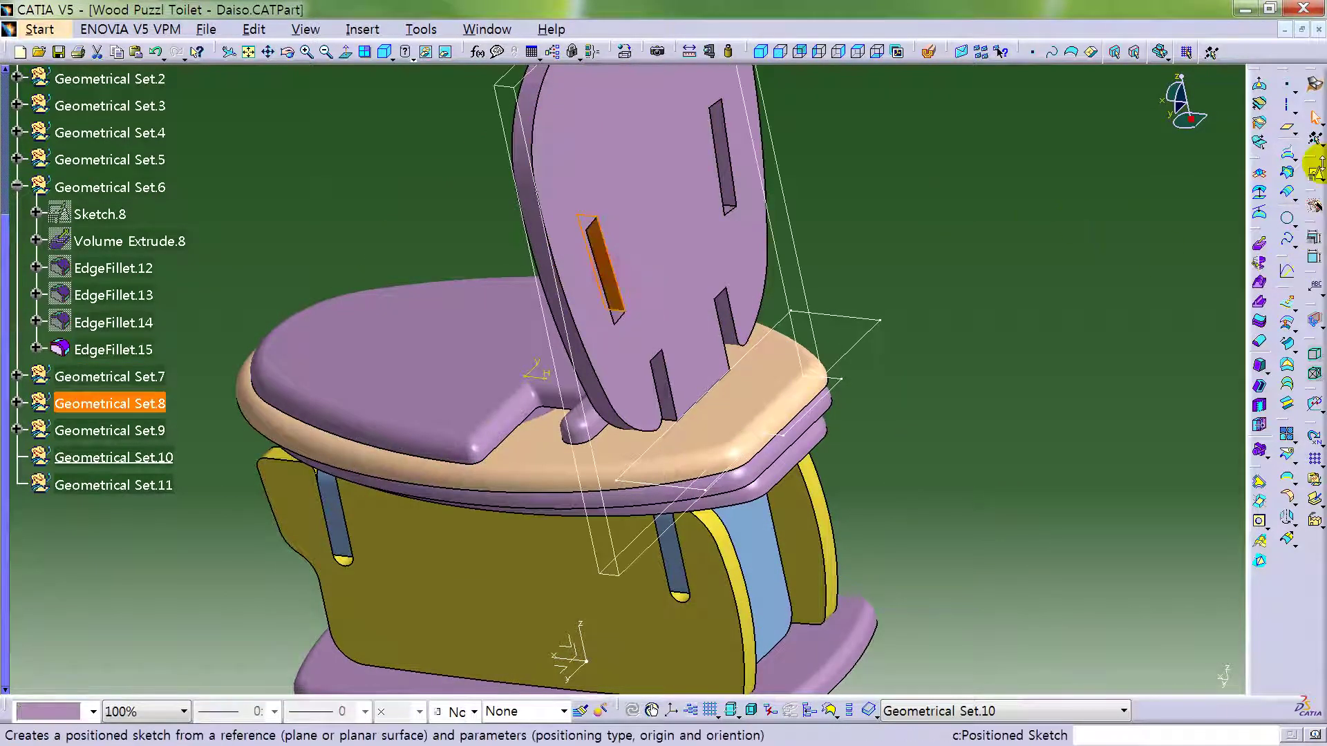
click(1315, 177)
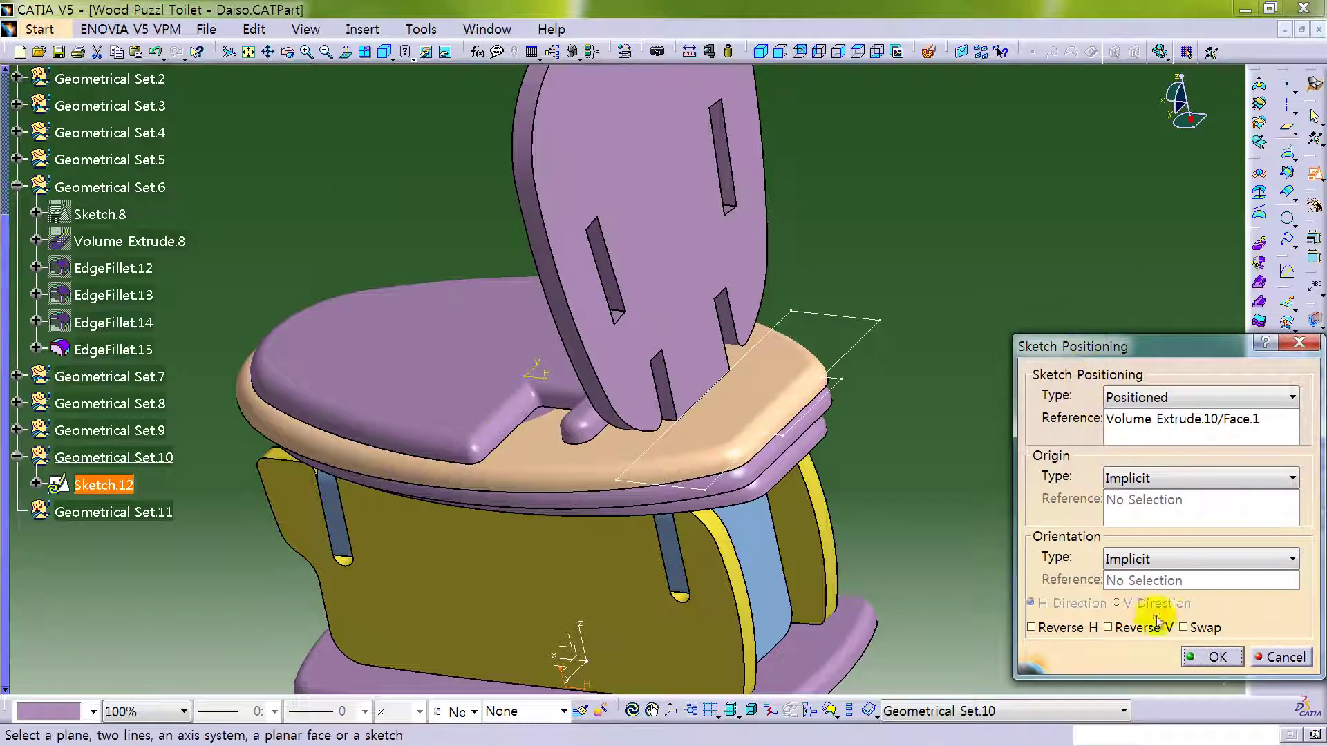
click(1211, 660)
- Cut the part by the sketch plane and project the slot face's outline into the sketch
mouse_move(781, 341)
middle_down()
mouse_move(798, 391)
mouse_move(774, 325)
mouse_move(844, 361)
mouse_move(909, 329)
mouse_move(754, 324)
mouse_move(772, 327)
mouse_move(752, 397)
mouse_move(767, 385)
mouse_move(747, 403)
middle_up()
click(456, 55)
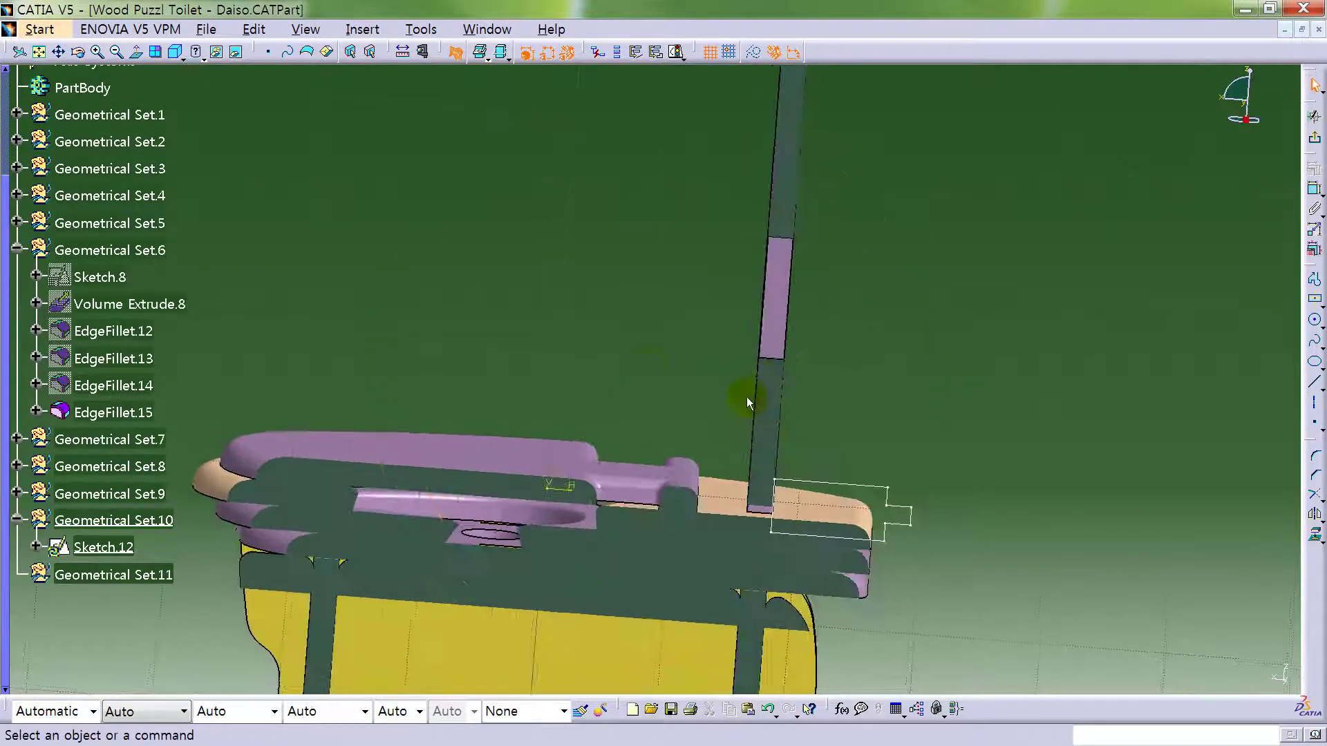
click(136, 55)
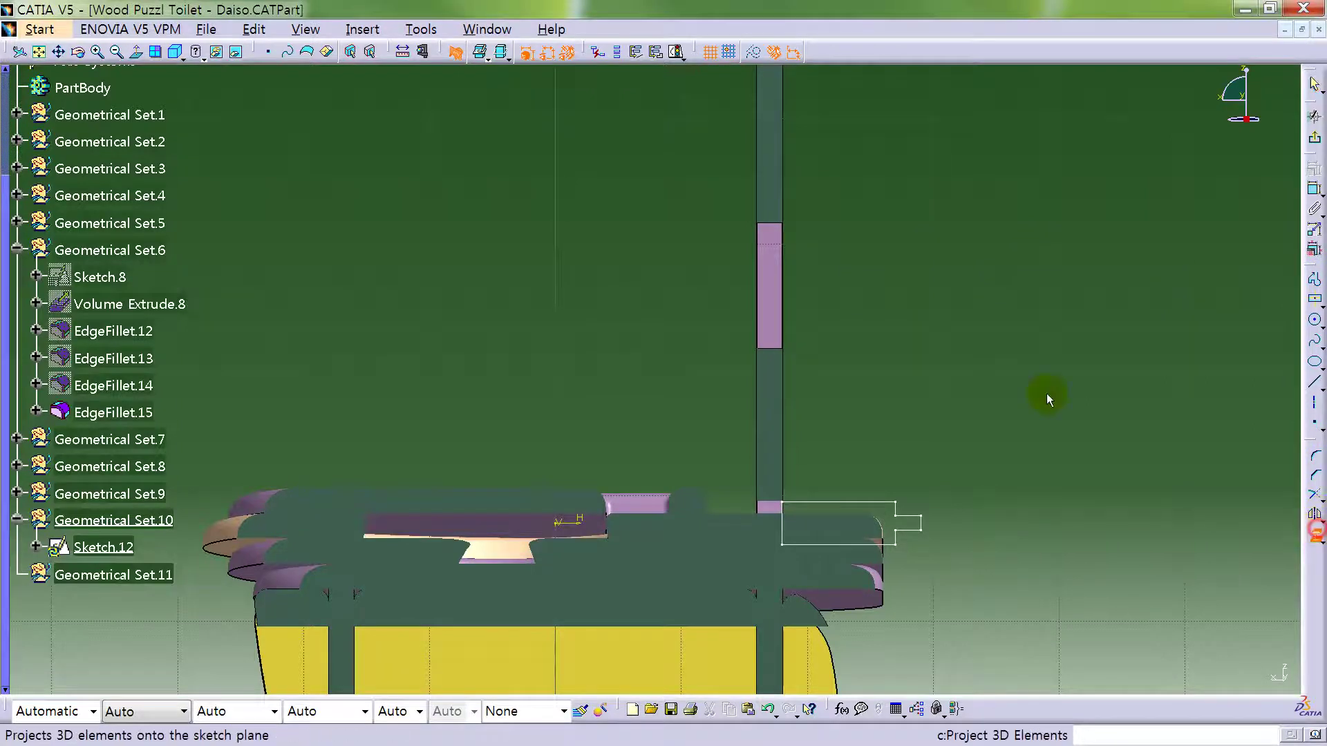
click(765, 263)
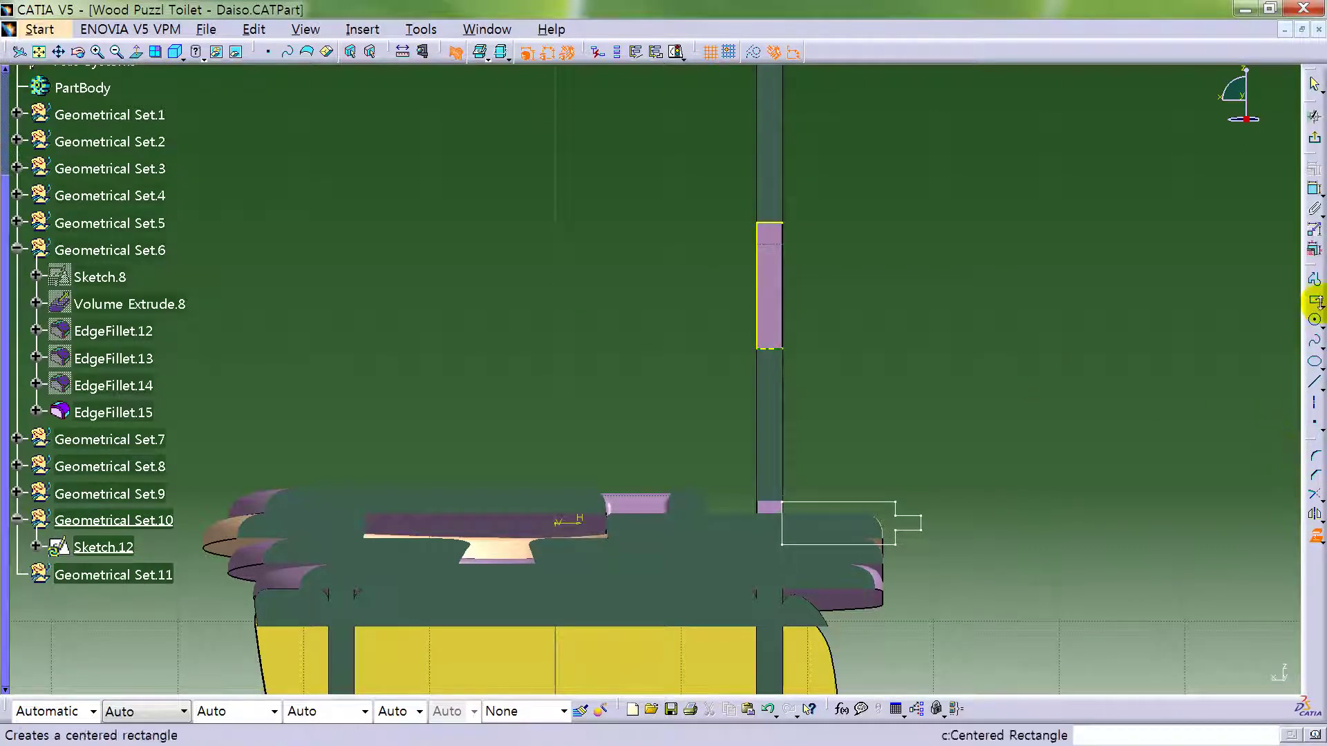
- Draw an open four-segment profile from the projected slot's upper outer corner: up, outward, down to slot level, and a short outward segment
click(1315, 279)
click(781, 222)
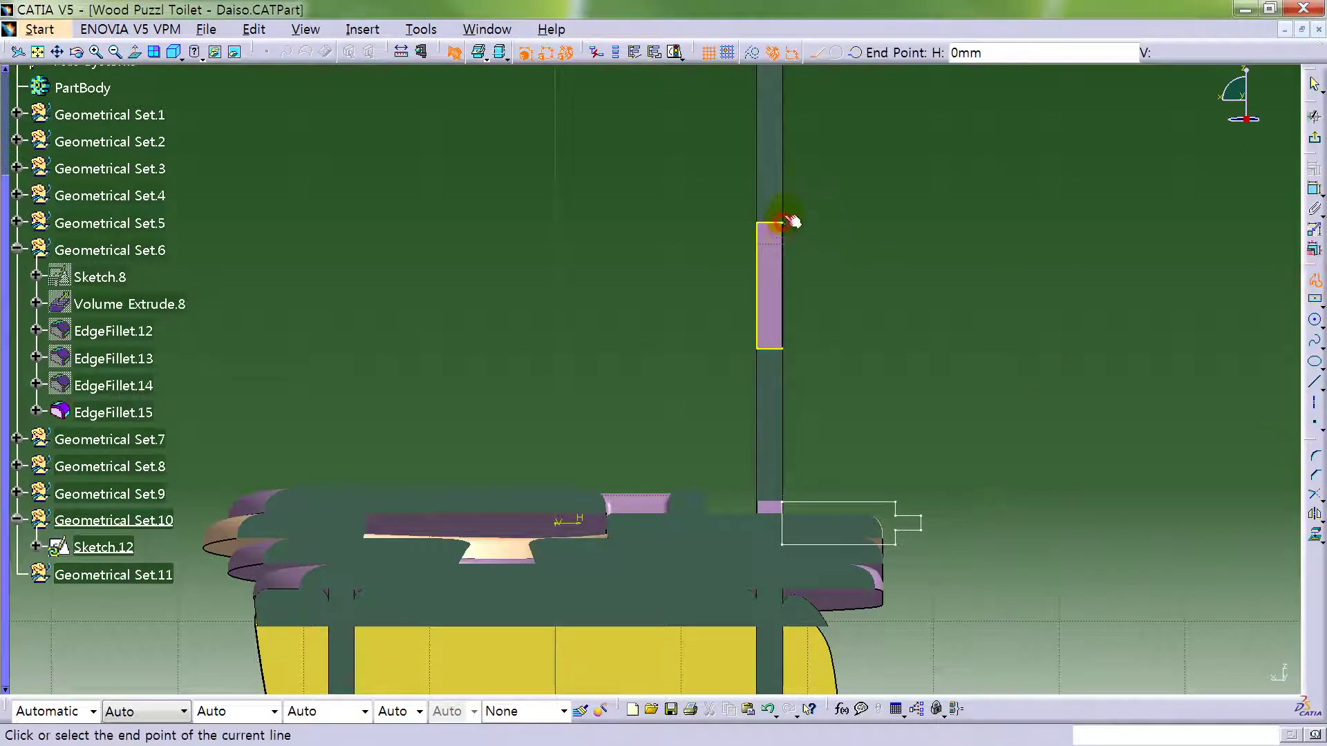
middle_drag(802, 152, 806, 256)
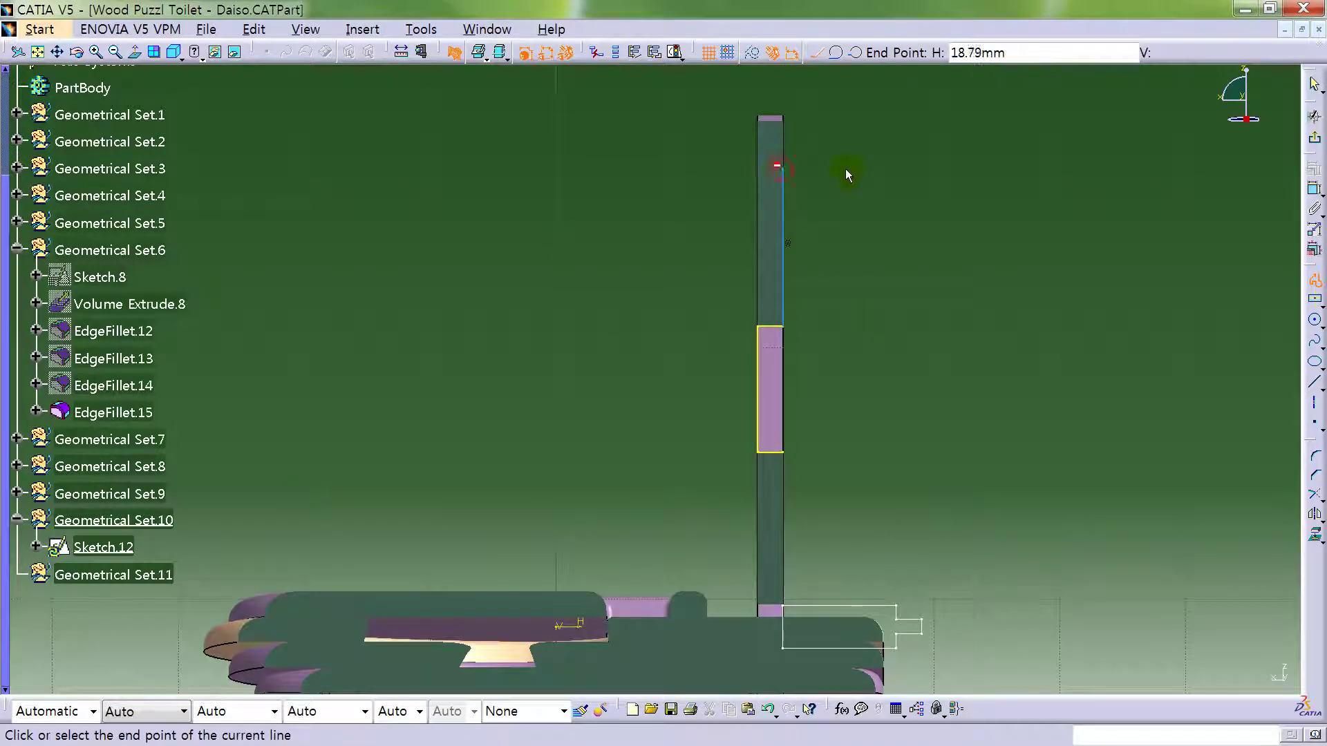
click(914, 170)
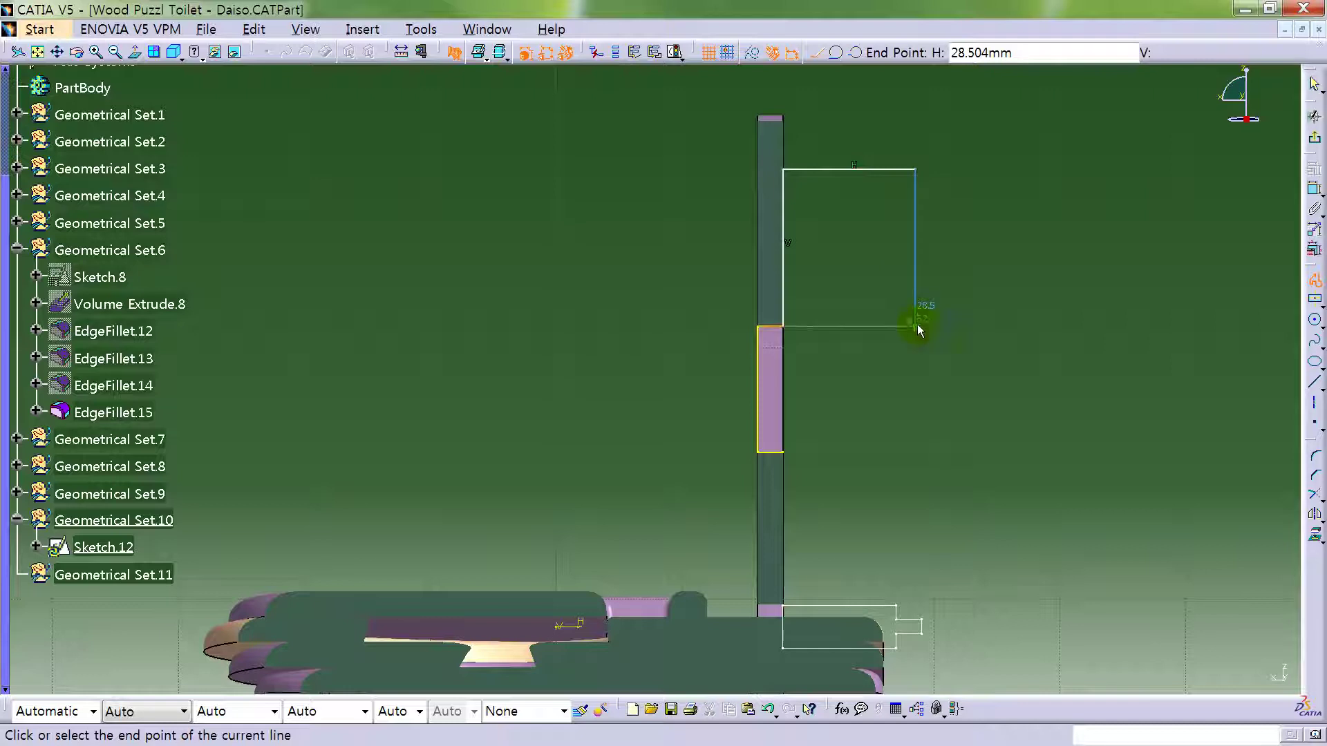
click(917, 322)
double_click(949, 329)
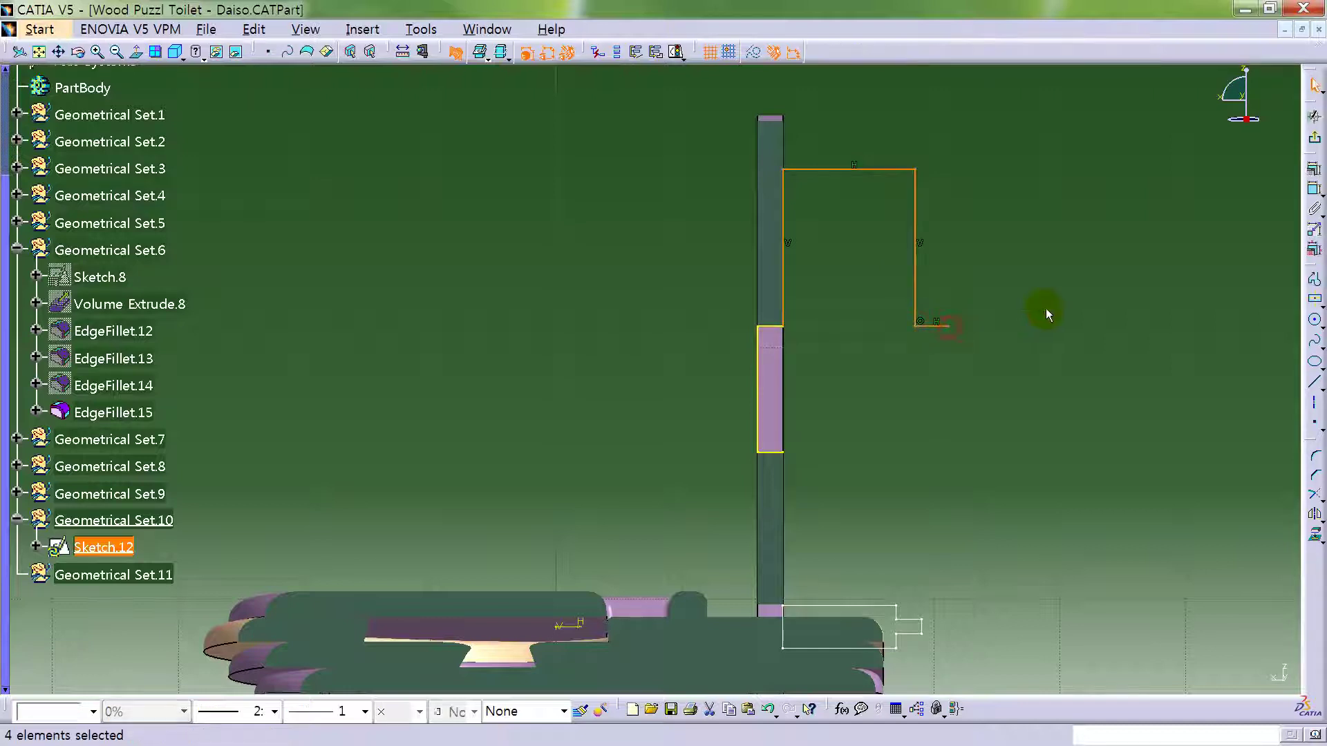
click(1045, 311)
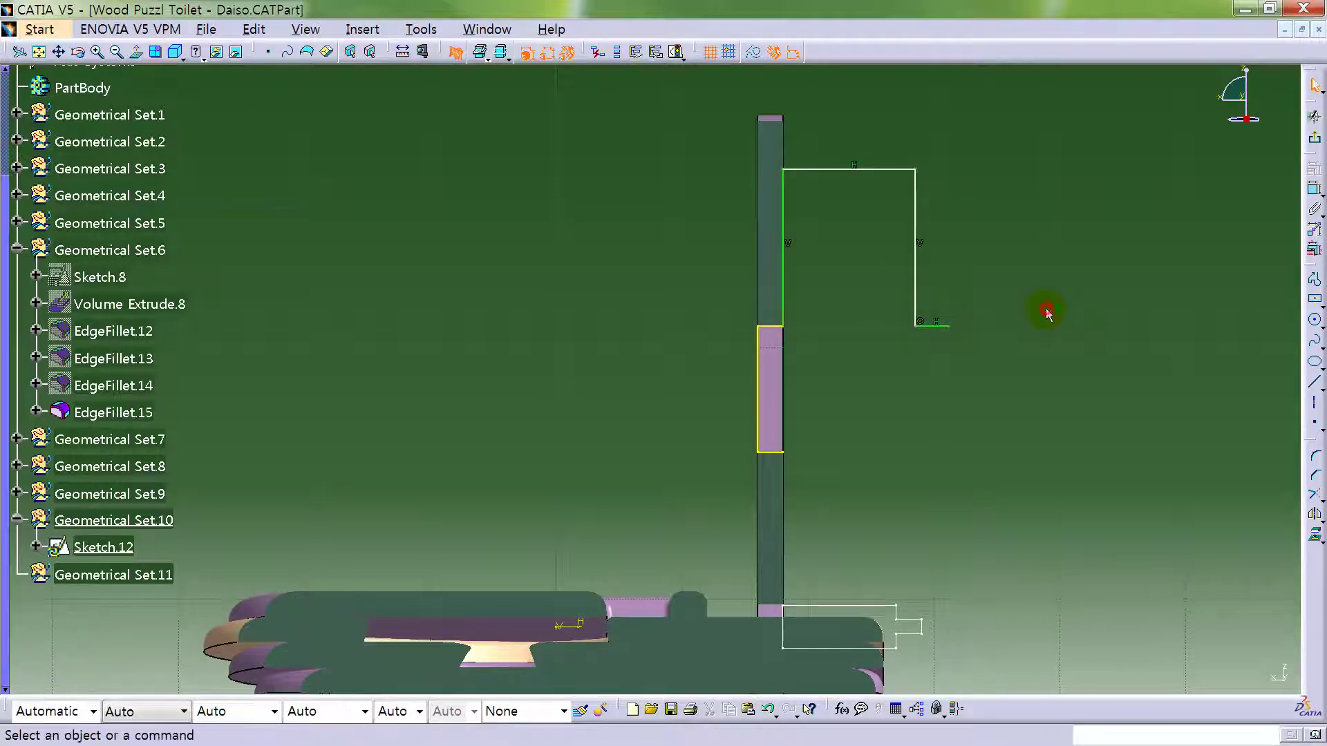
- Draw an axis line across the middle of the projected slot, extending outward past the open profile
click(1314, 404)
click(712, 379)
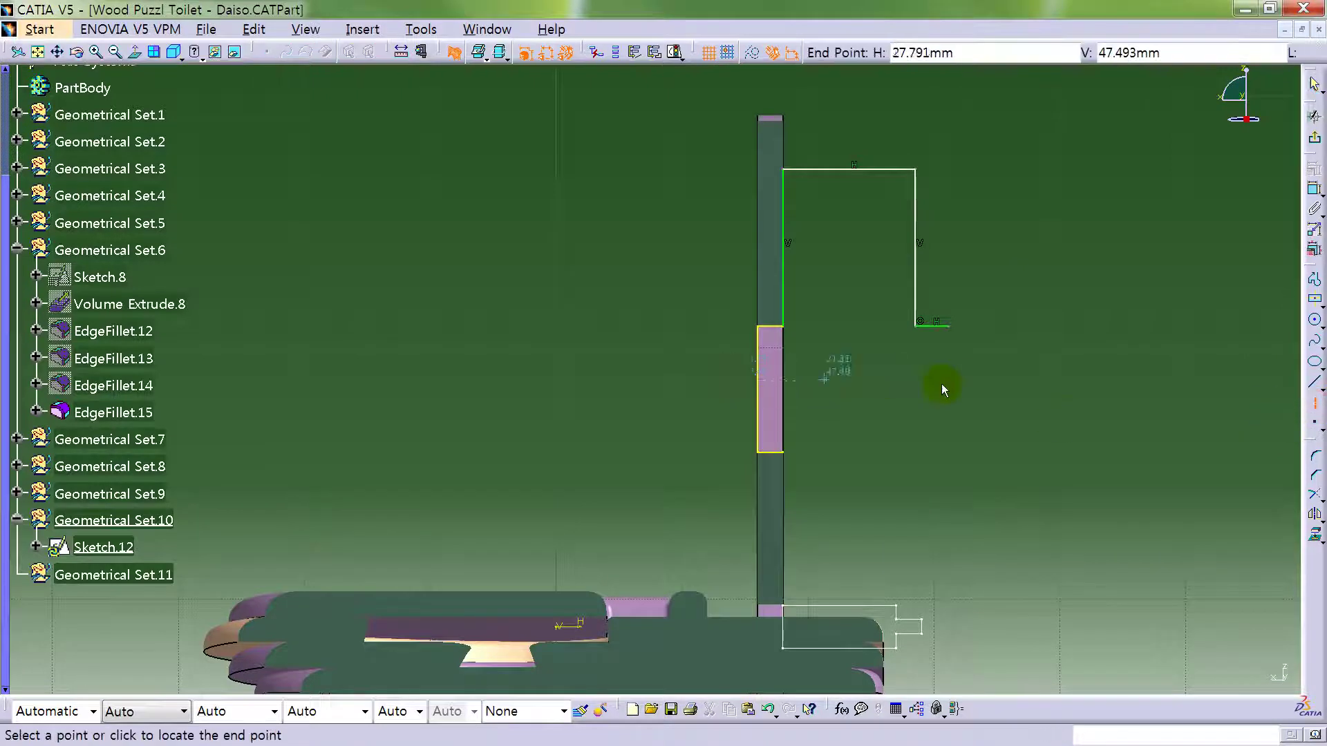
click(978, 376)
click(1066, 297)
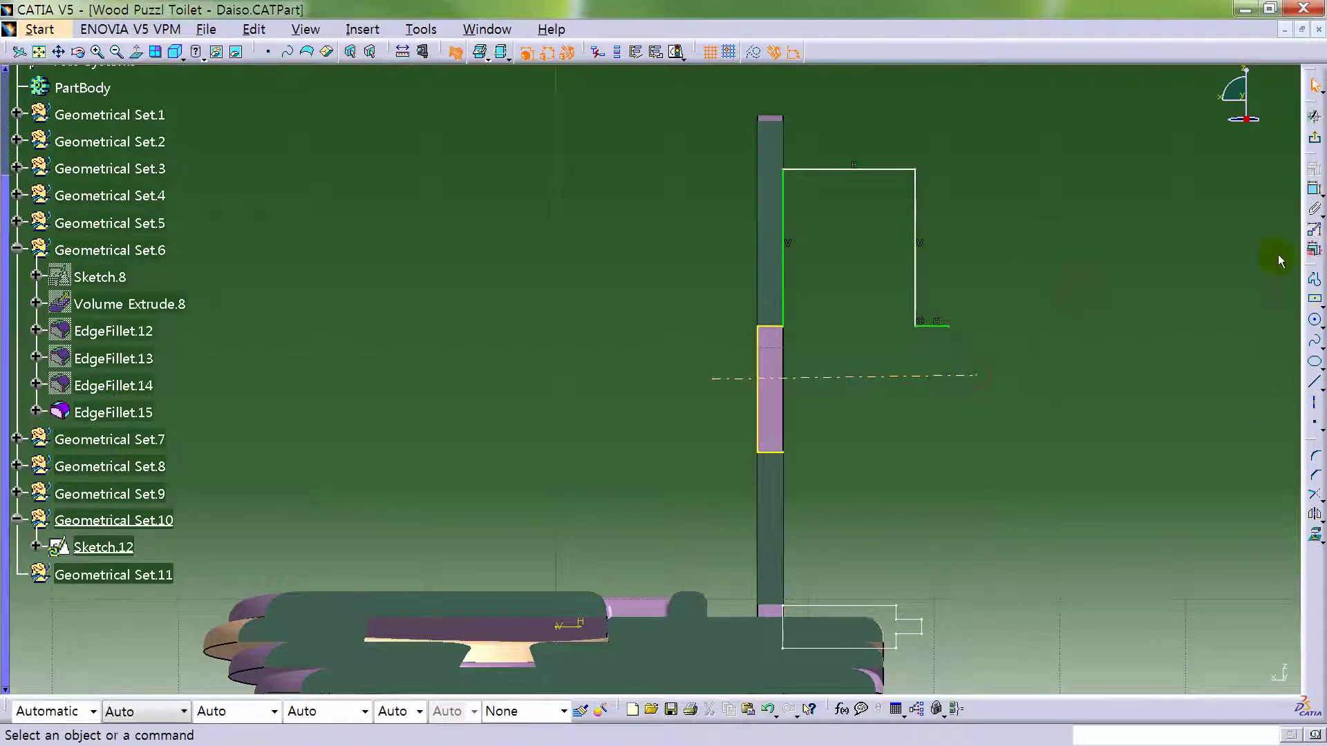
- Constrain the projected slot's upper and lower edges to be symmetric about the axis line
click(783, 453)
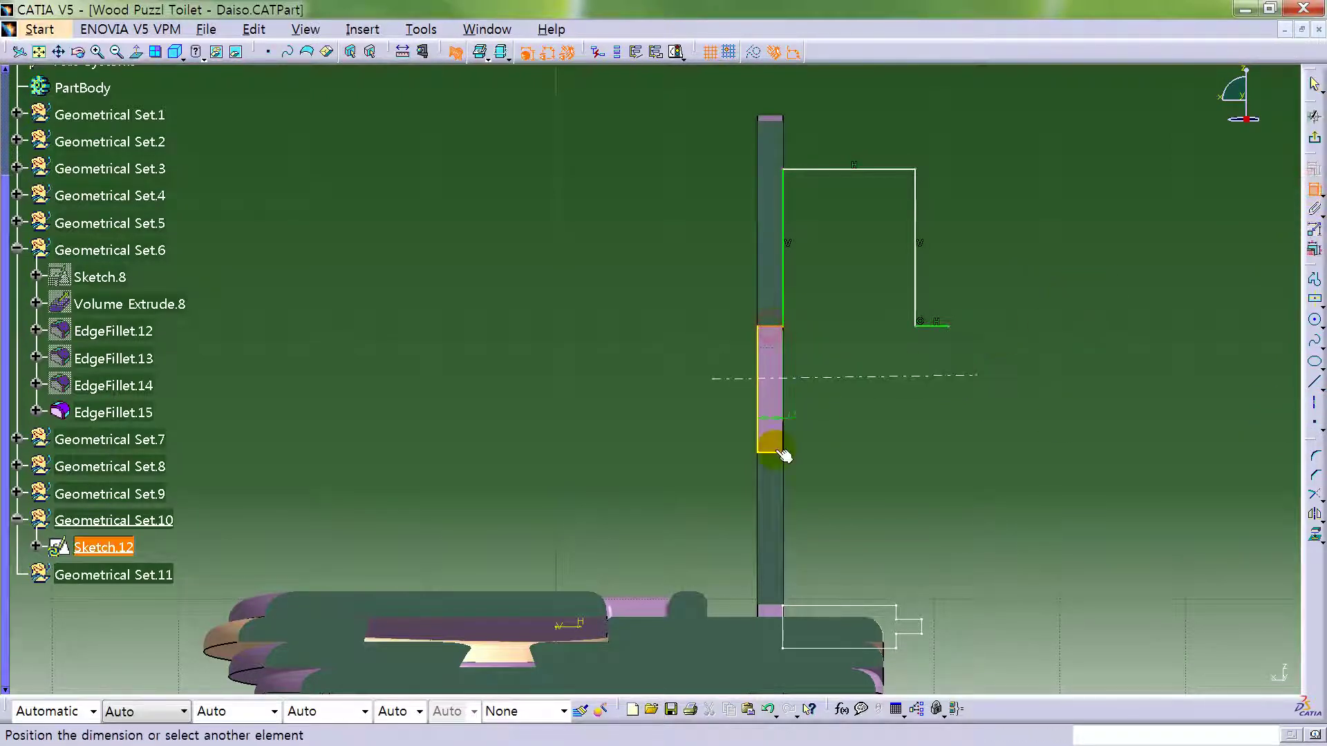
right_click(919, 425)
click(992, 493)
click(919, 378)
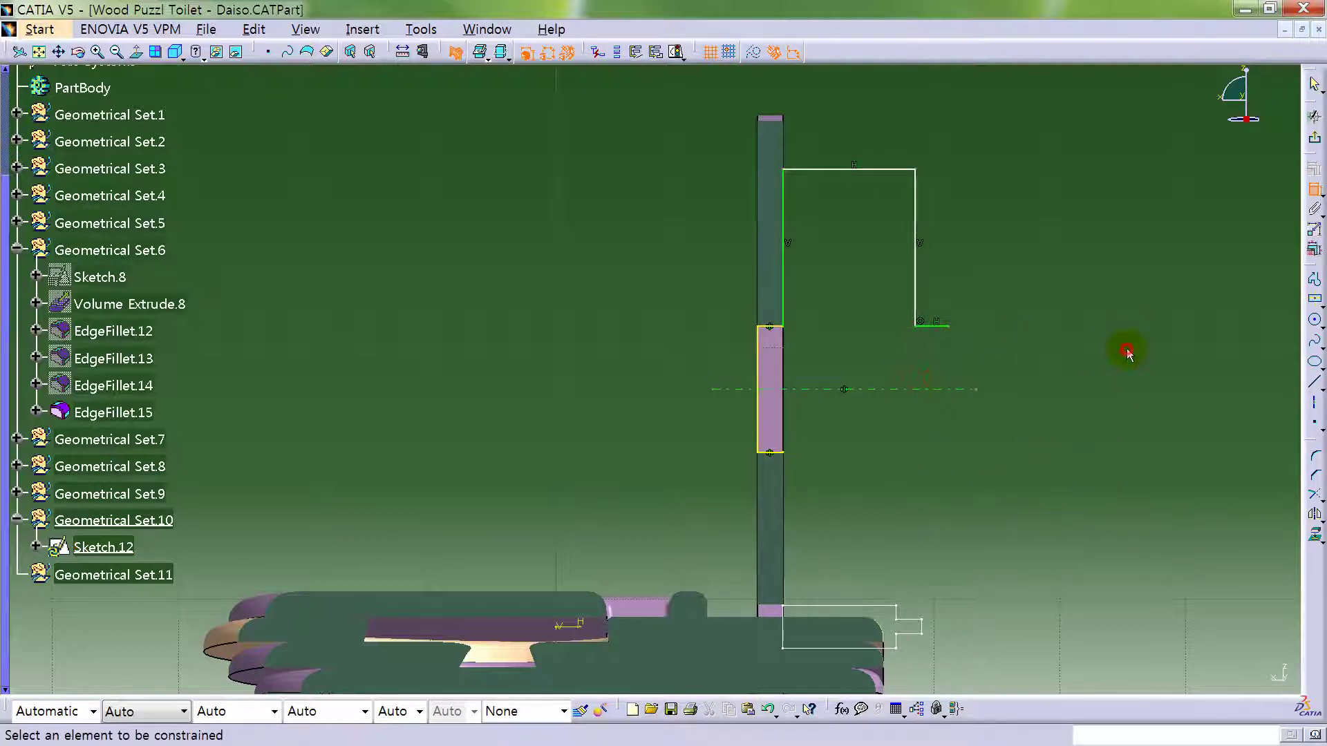
click(769, 330)
click(1315, 190)
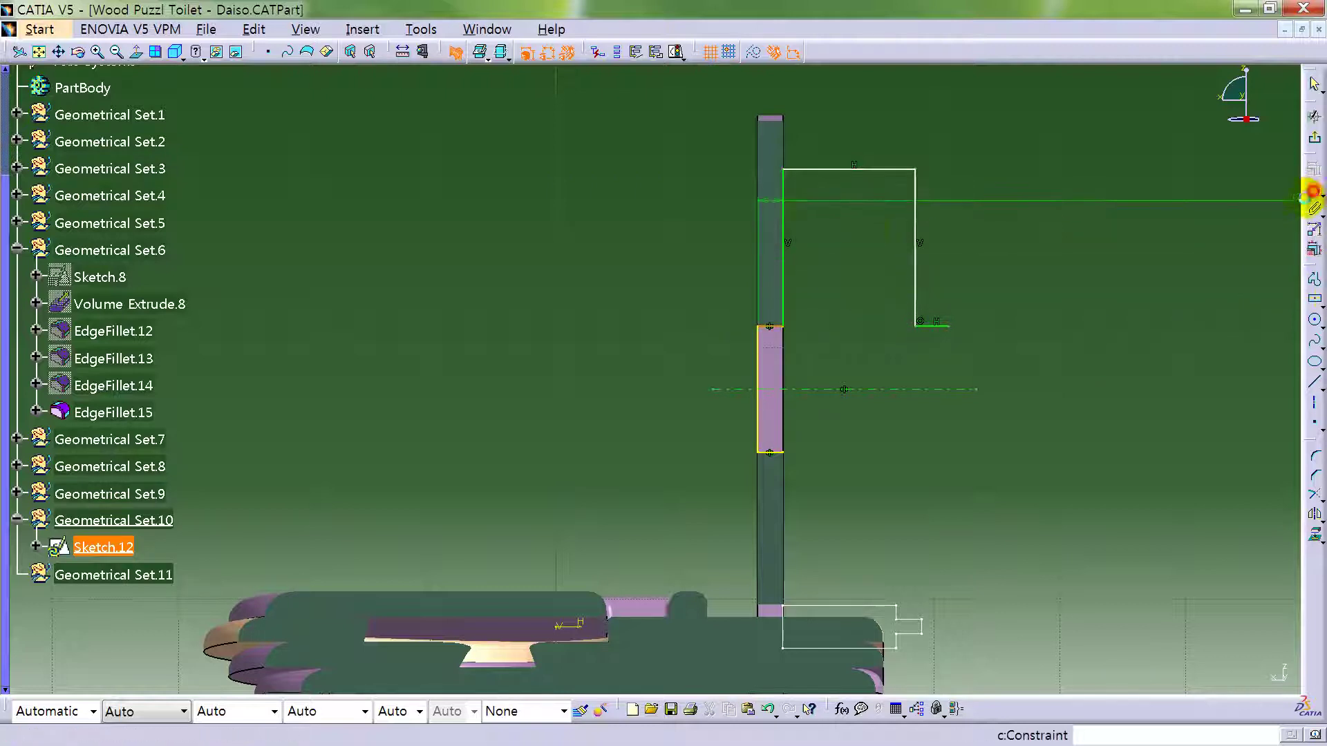
- Mirror the connected open profile about the axis line through the slot's middle
click(788, 218)
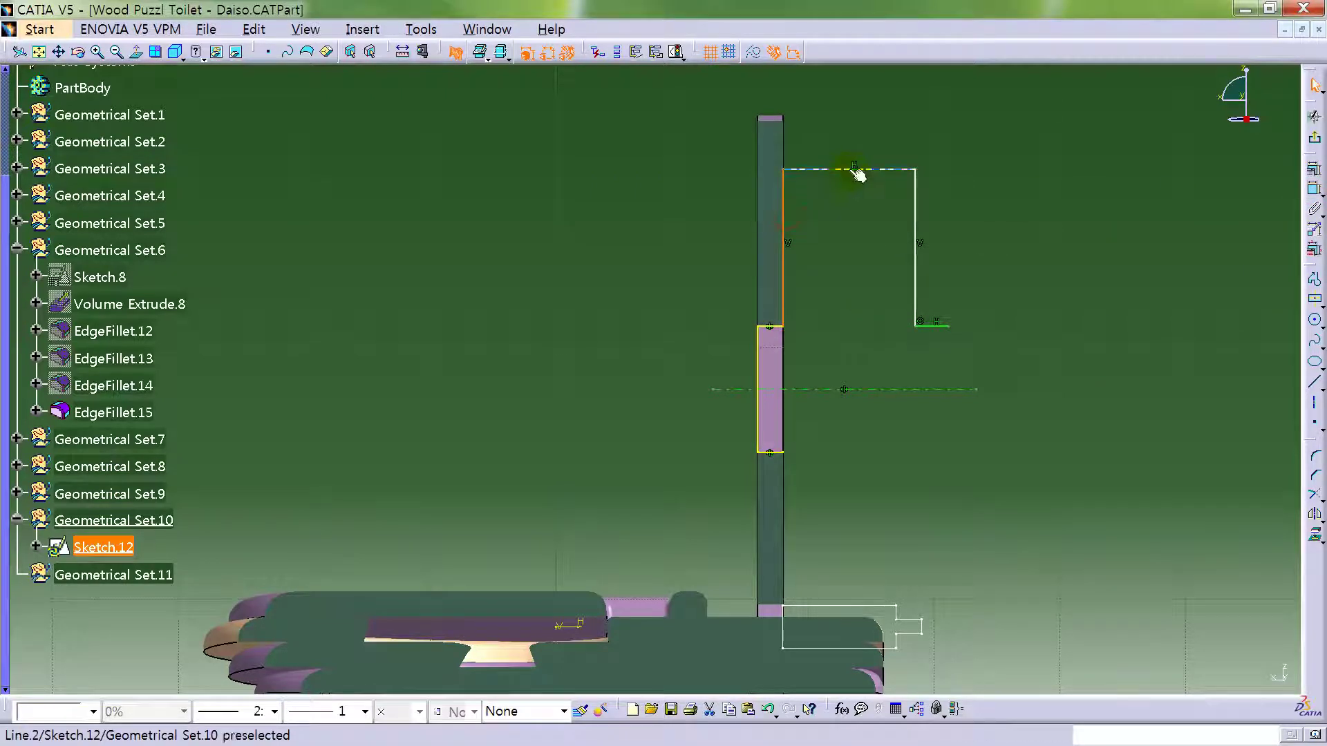
ctrl+click(856, 170)
drag(1085, 354, 1084, 351)
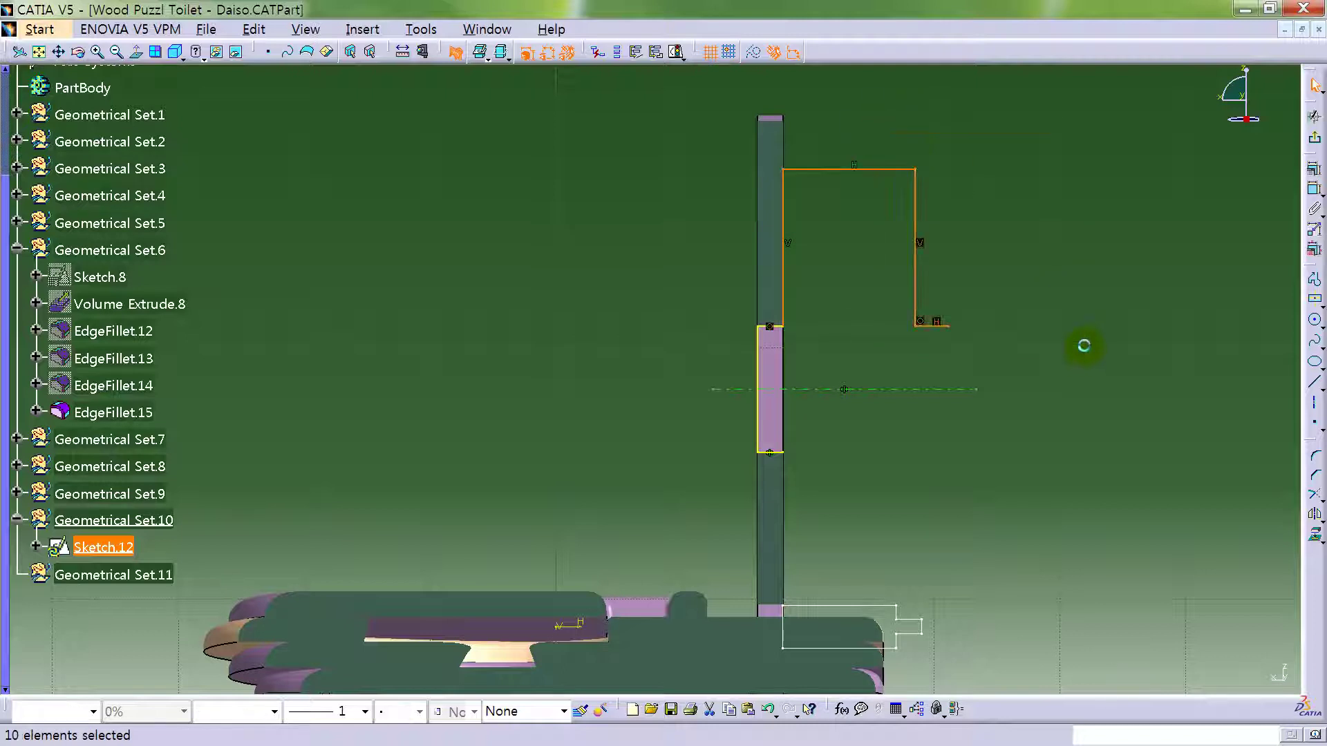
click(1315, 515)
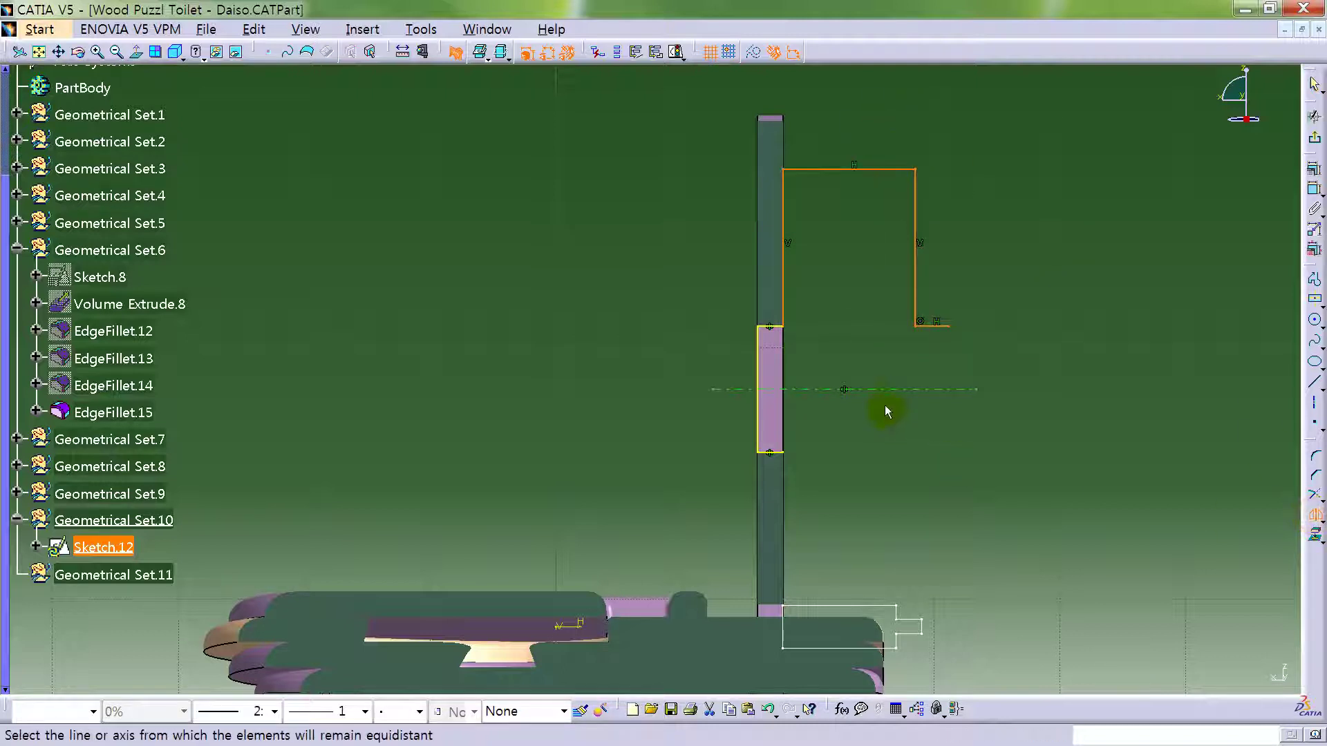
click(910, 391)
- Close the mirrored profile with a vertical line joining the outer ends of the two short segments
middle_drag(1037, 345, 1022, 358)
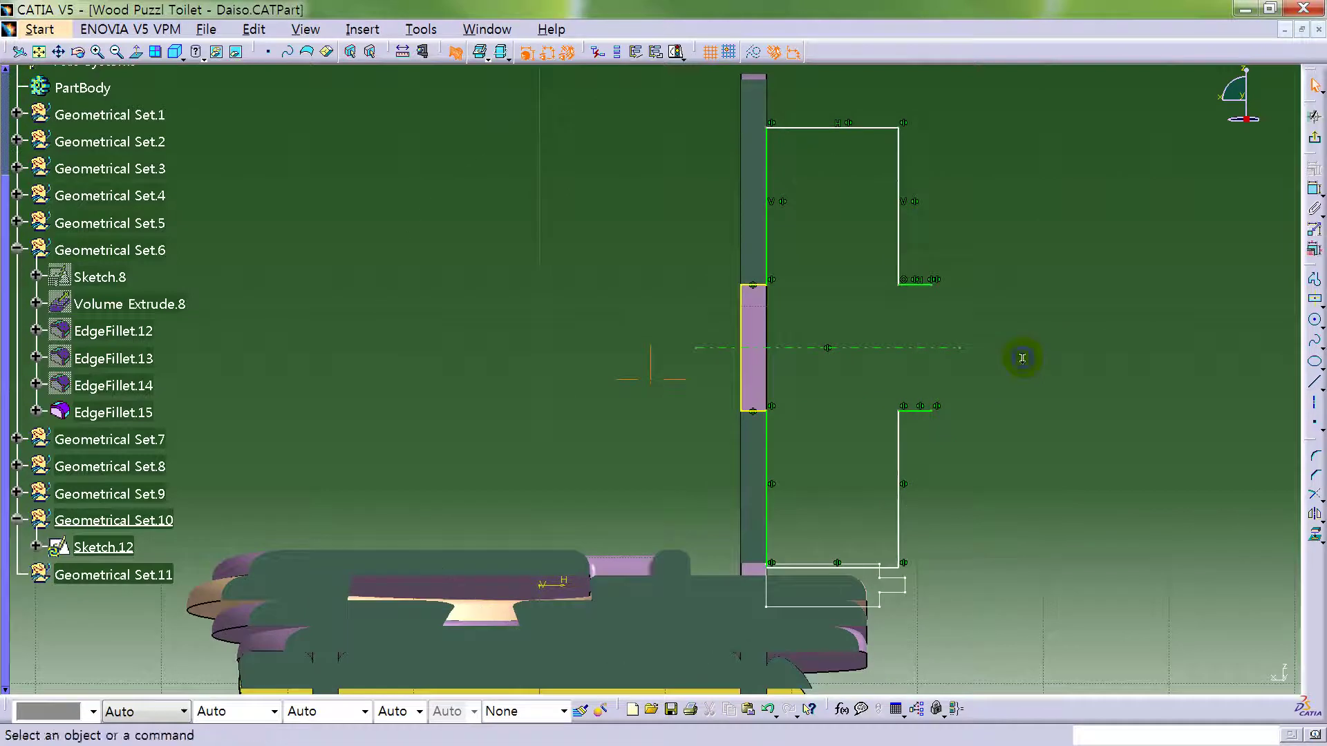
click(1315, 382)
click(934, 285)
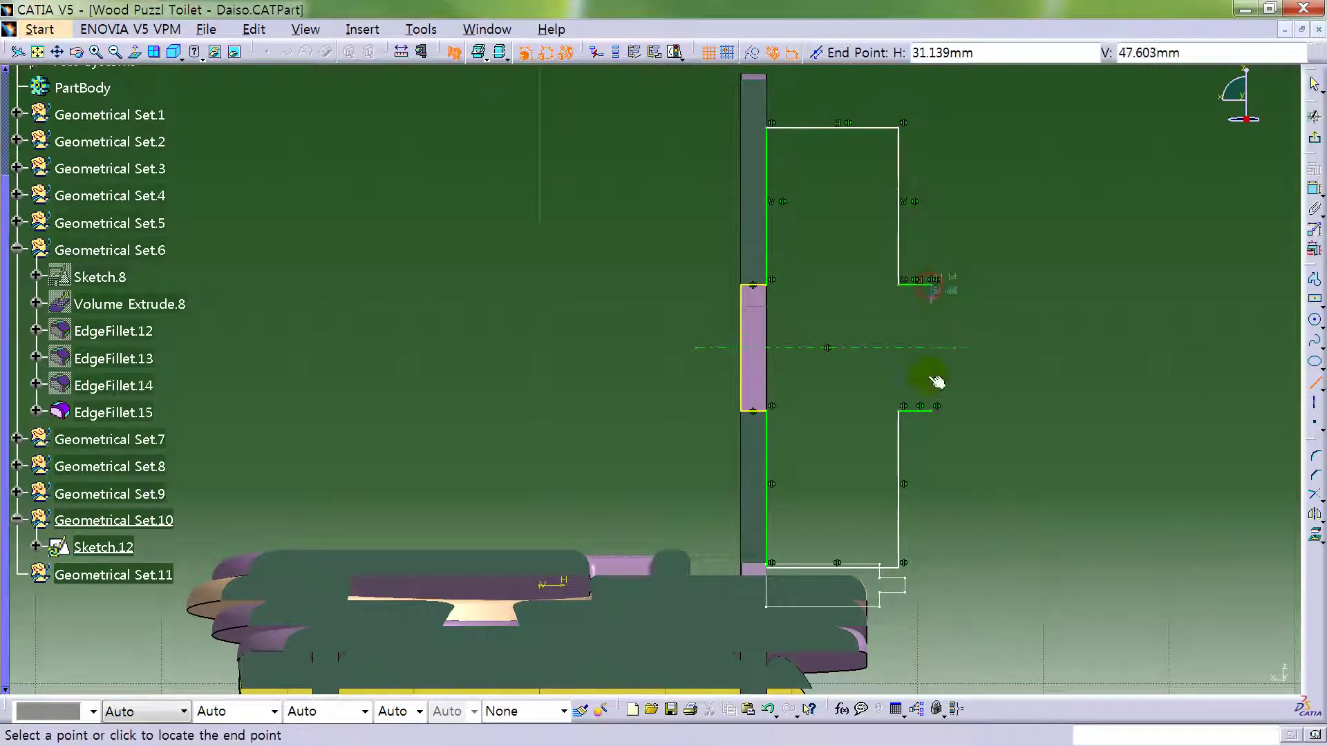
click(937, 410)
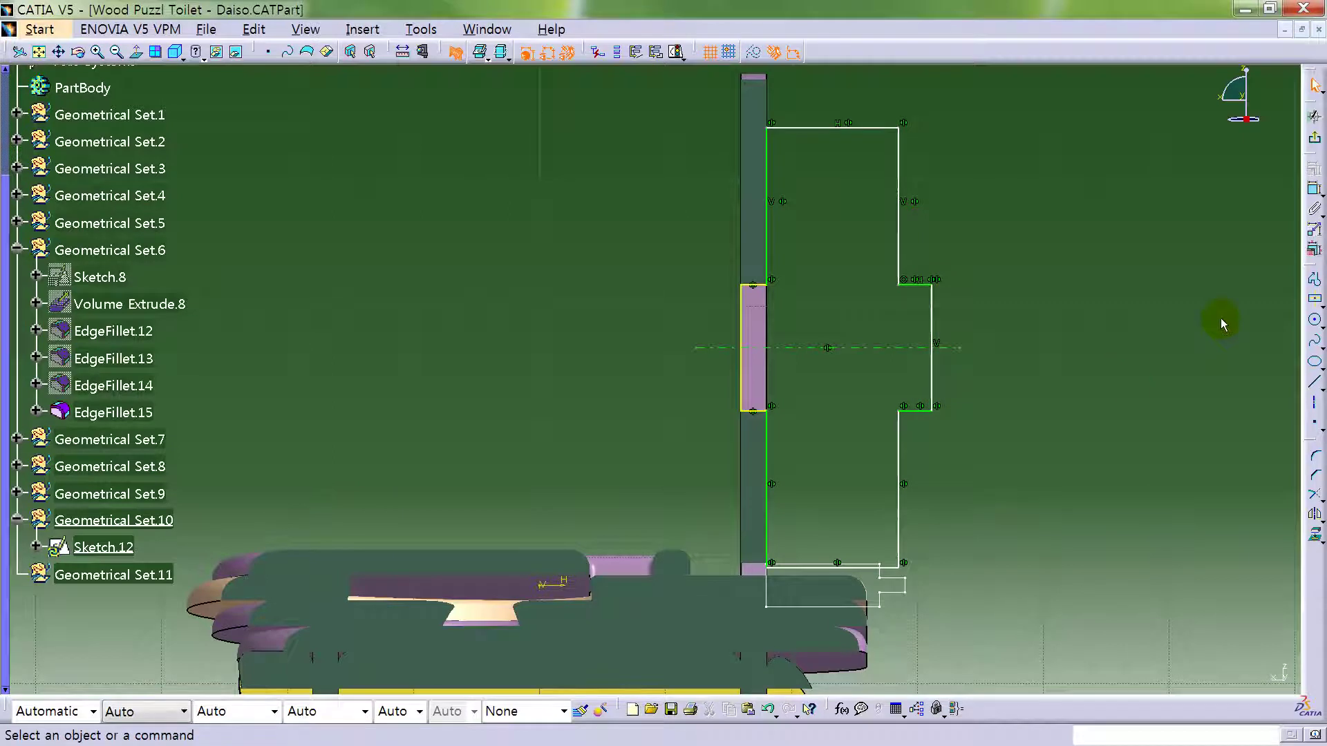
- Dimension the profile's overall height between its upper and lower edges and set it to 34.6 mm
click(1314, 188)
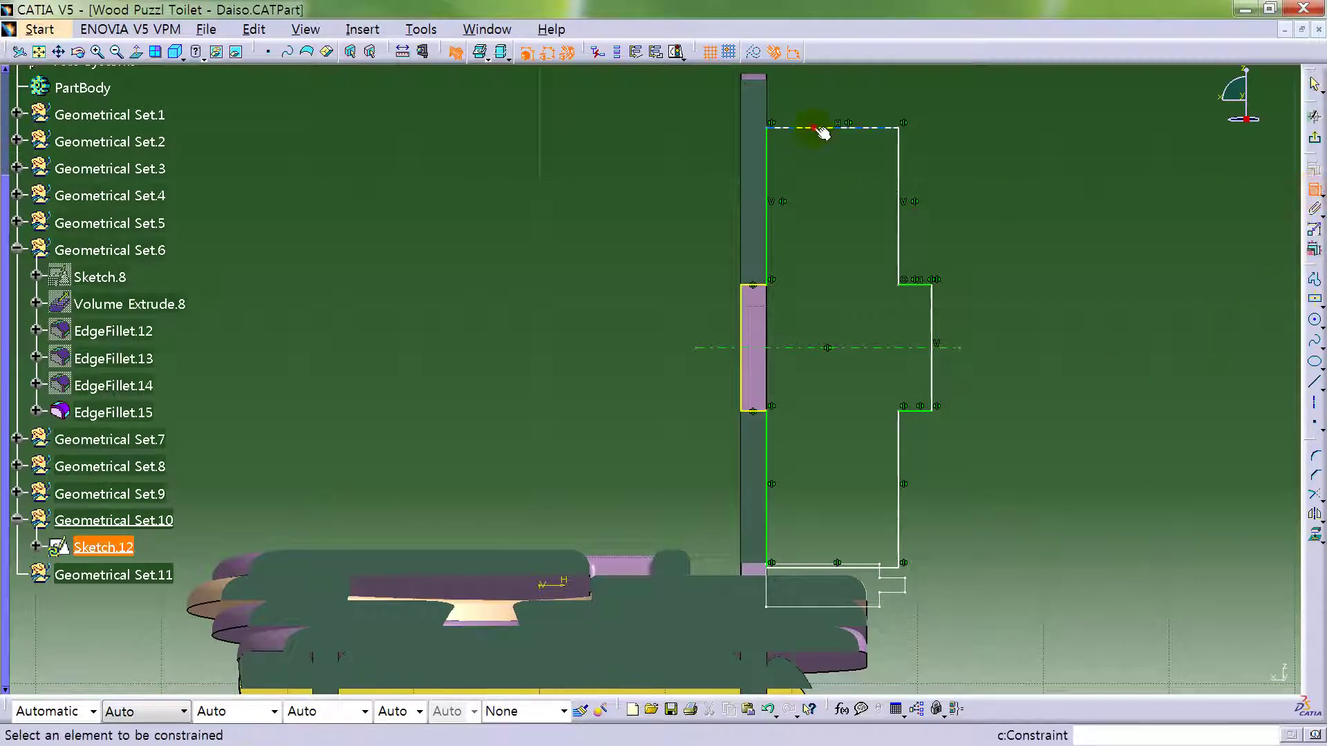
click(819, 129)
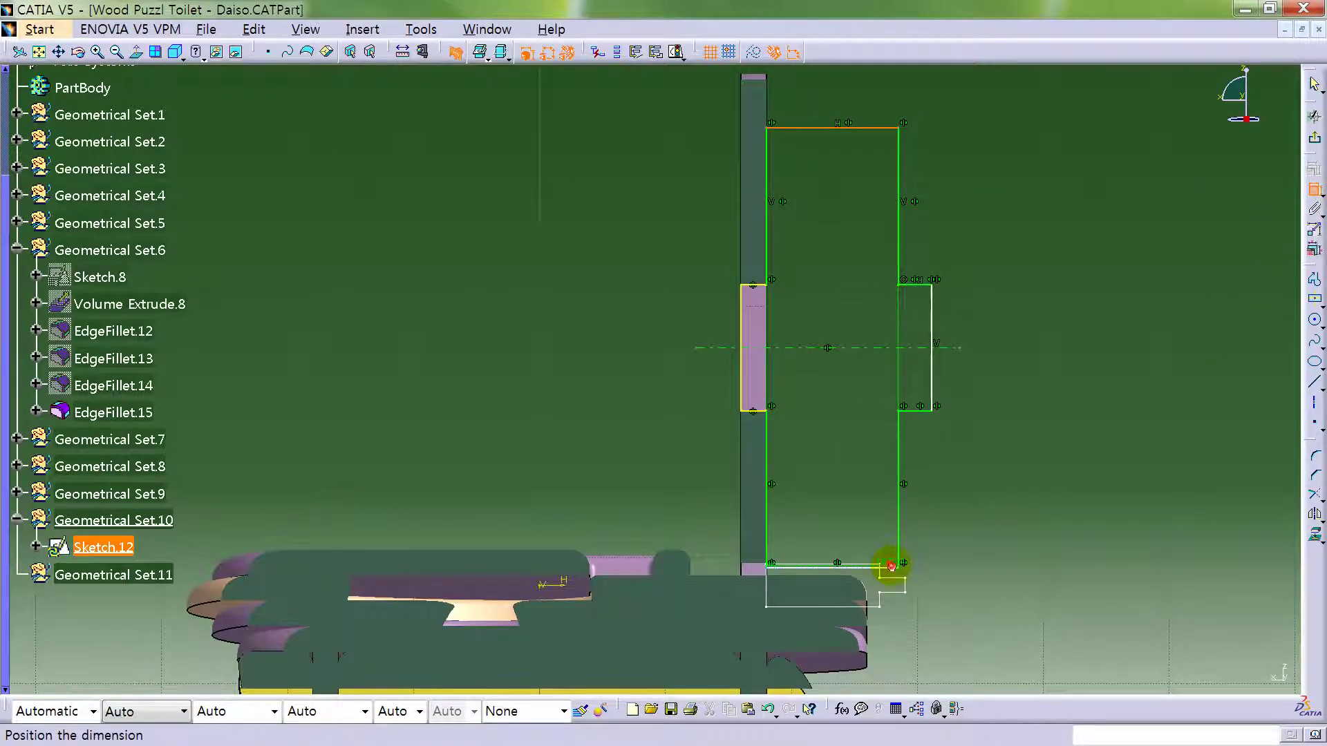
click(655, 386)
double_click(655, 384)
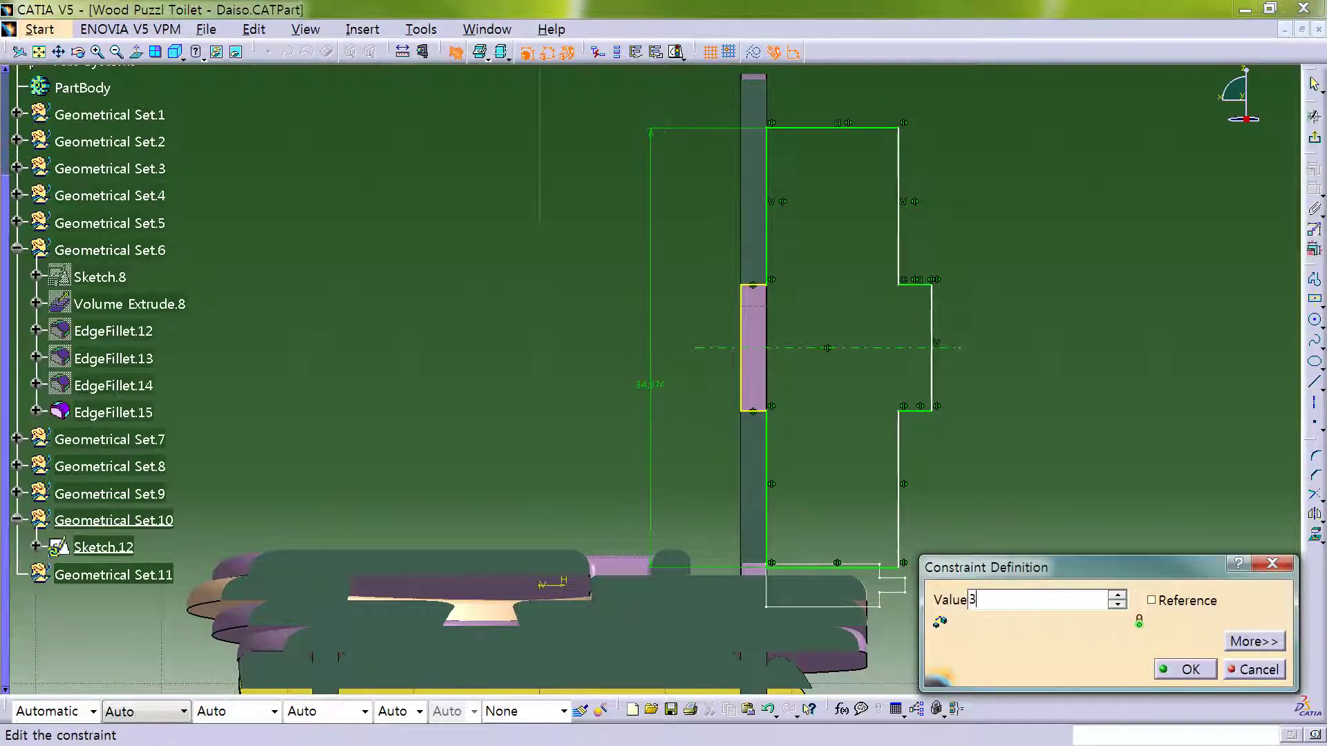
key(Return)
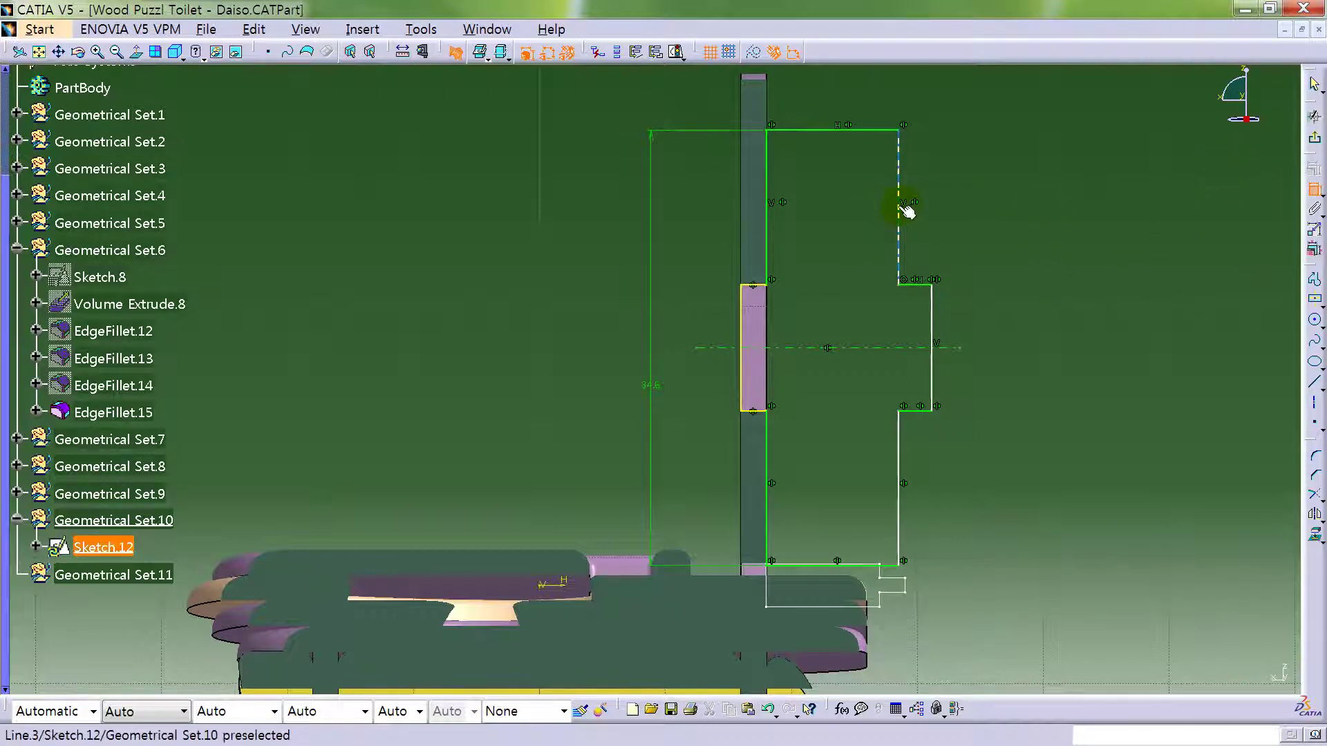
- Dimension the short horizontal edge of the protruding tab and set its length to 2 mm
click(912, 286)
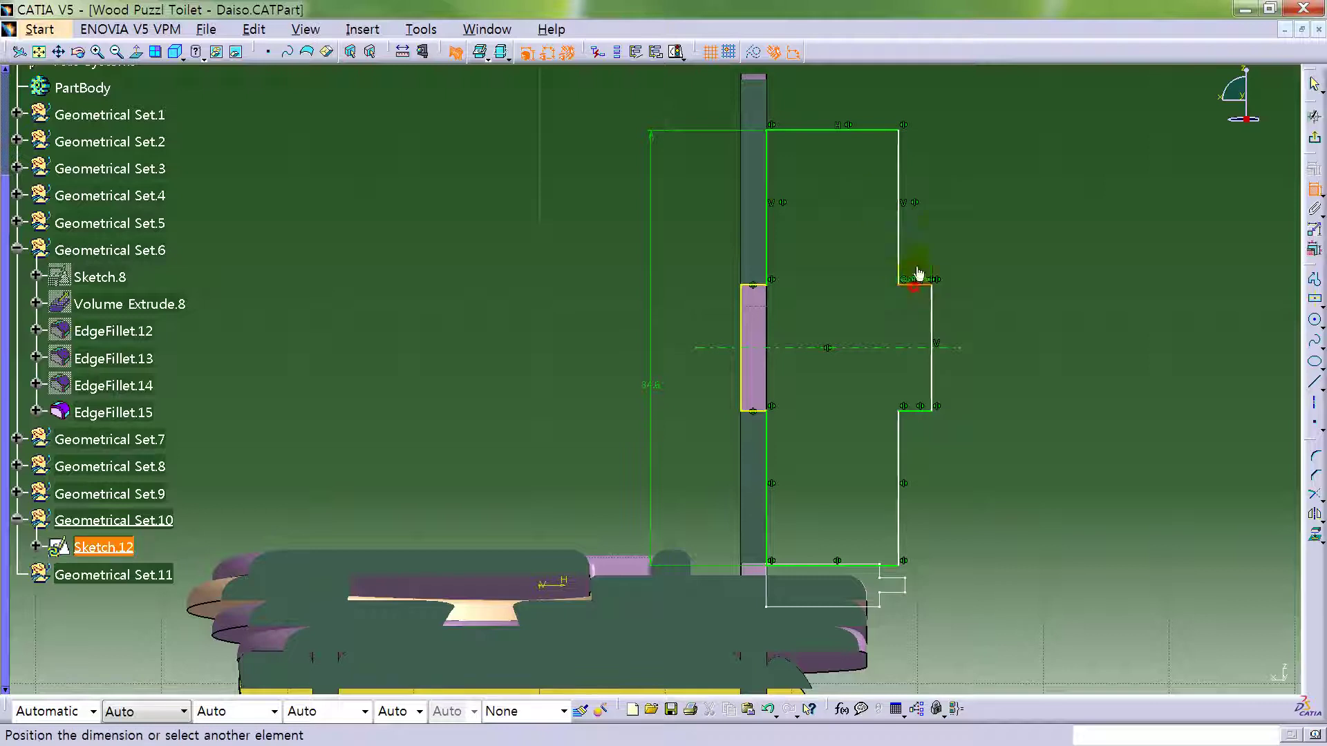
click(953, 223)
double_click(954, 223)
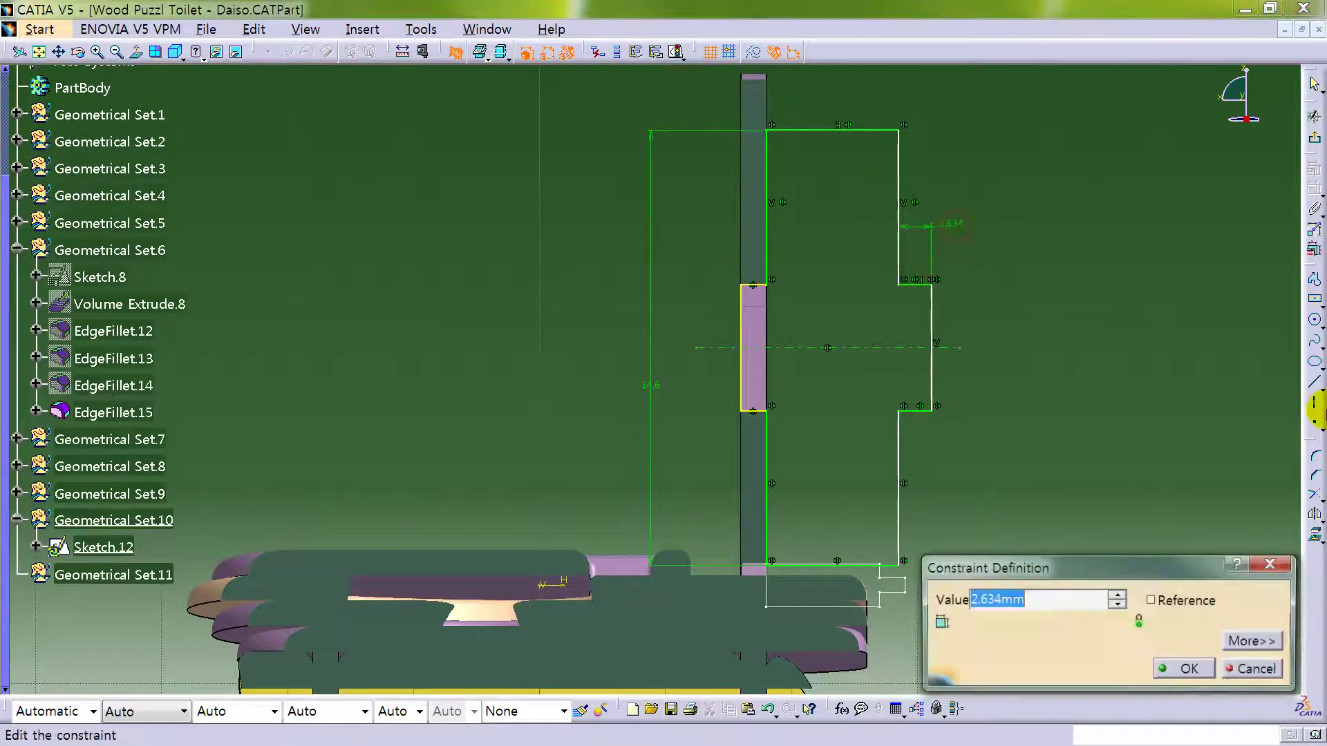
text(2)
key(Return)
- Dimension the profile's top edge, set its length to 9 mm, and exit the sketch
click(855, 130)
click(851, 89)
double_click(844, 88)
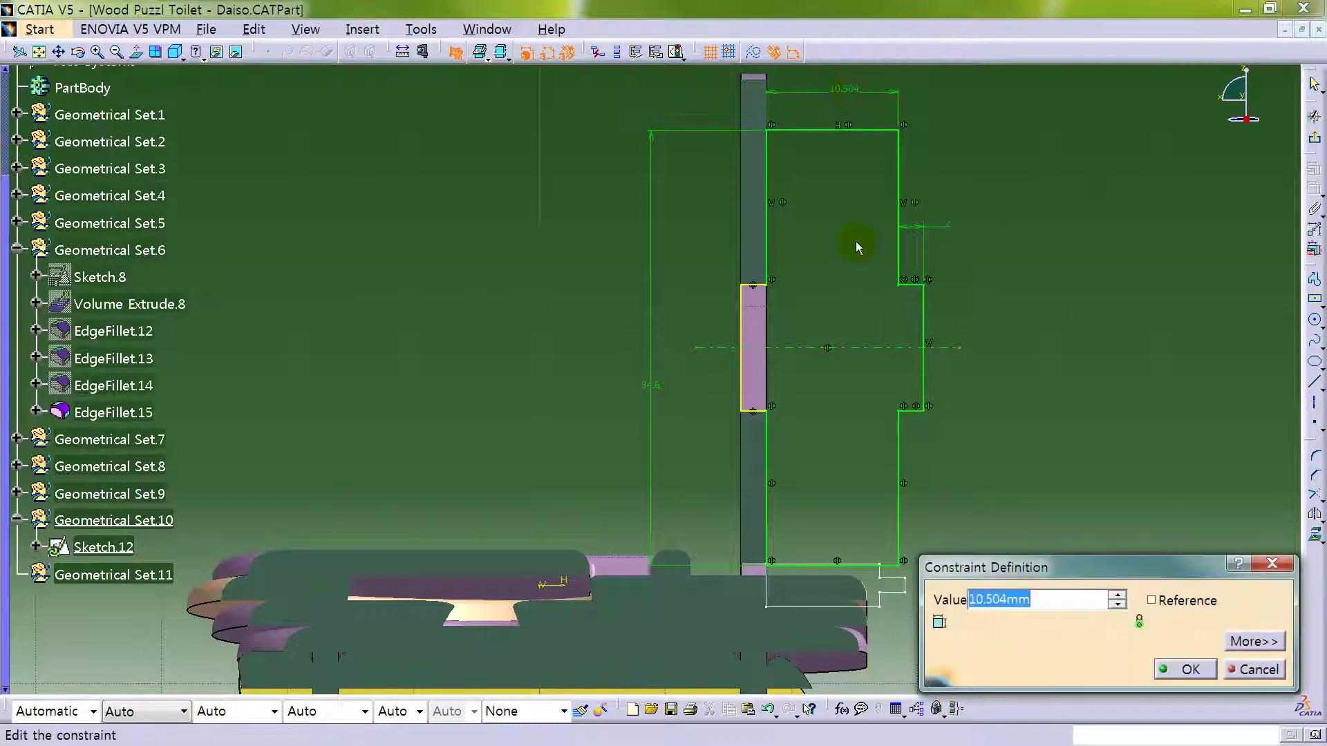
key(Return)
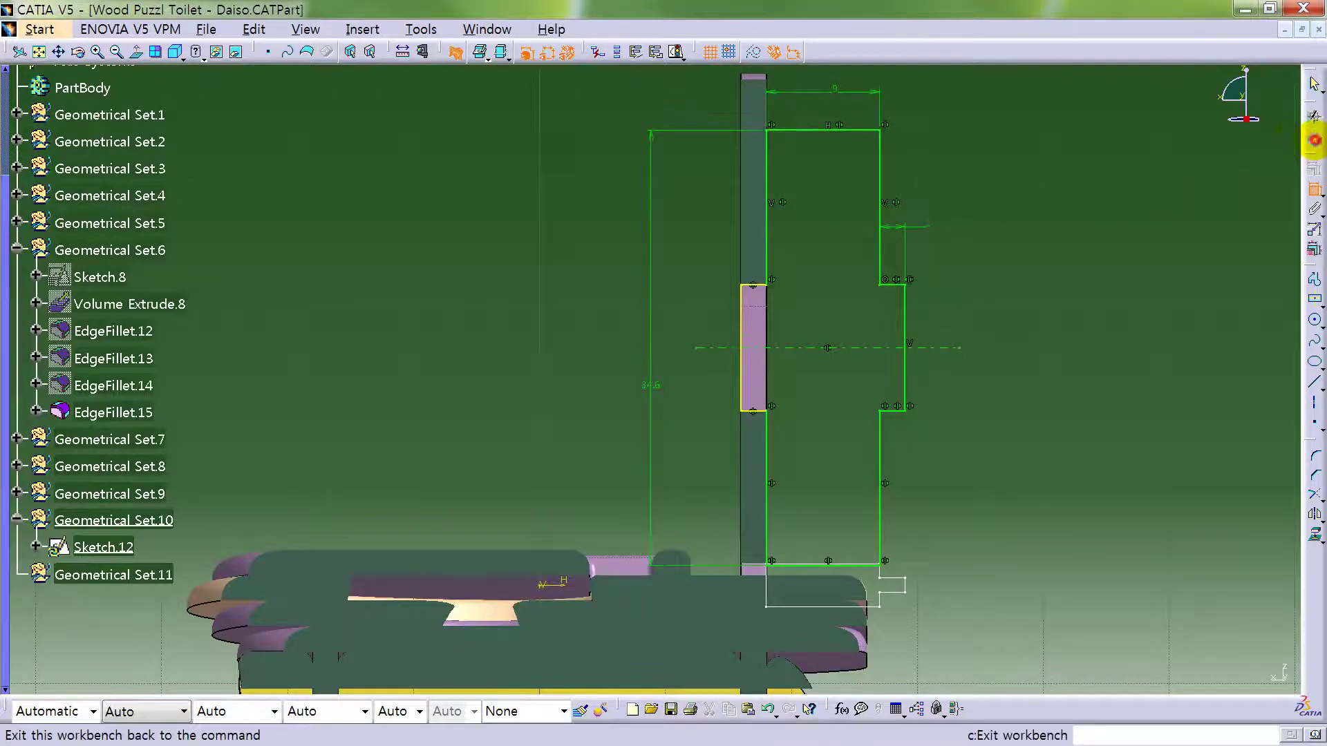
click(1314, 138)
- Extrude the T-shaped profile as a volume 2 mm along the sketch normal
middle_drag(995, 342, 1051, 291)
middle_drag(839, 414, 1099, 350)
click(1258, 250)
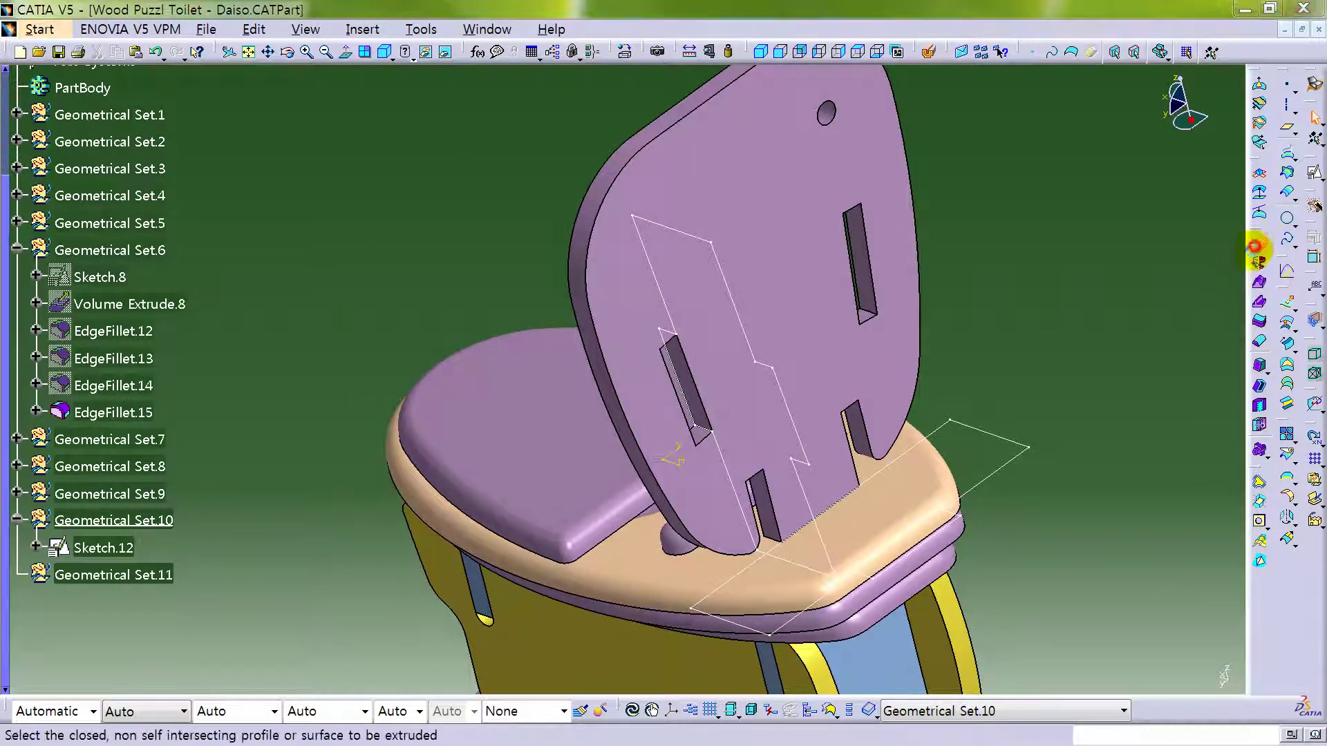
click(772, 371)
mouse_move(764, 477)
middle_down()
mouse_move(725, 385)
mouse_move(629, 447)
middle_up()
click(1047, 666)
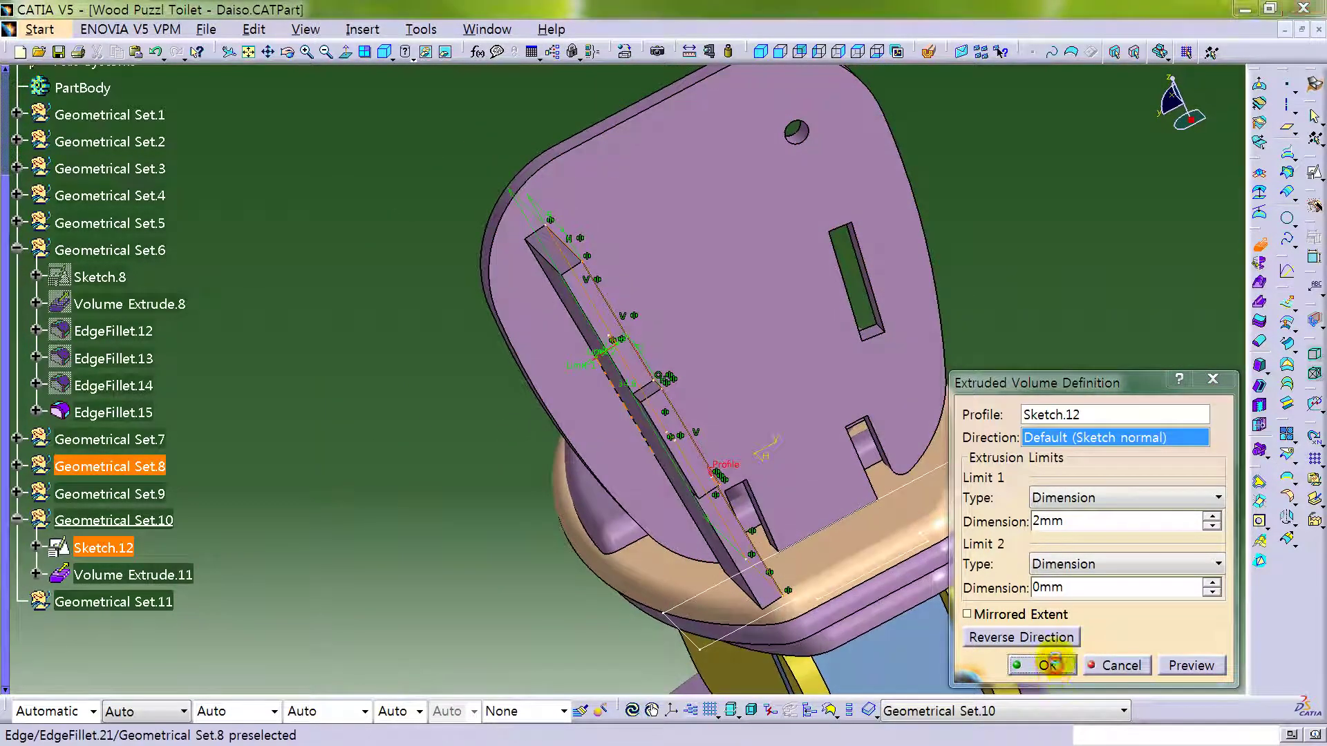
- Hide the T-profile sketch used for the extruded volume on the back plate
middle_drag(810, 303, 695, 370)
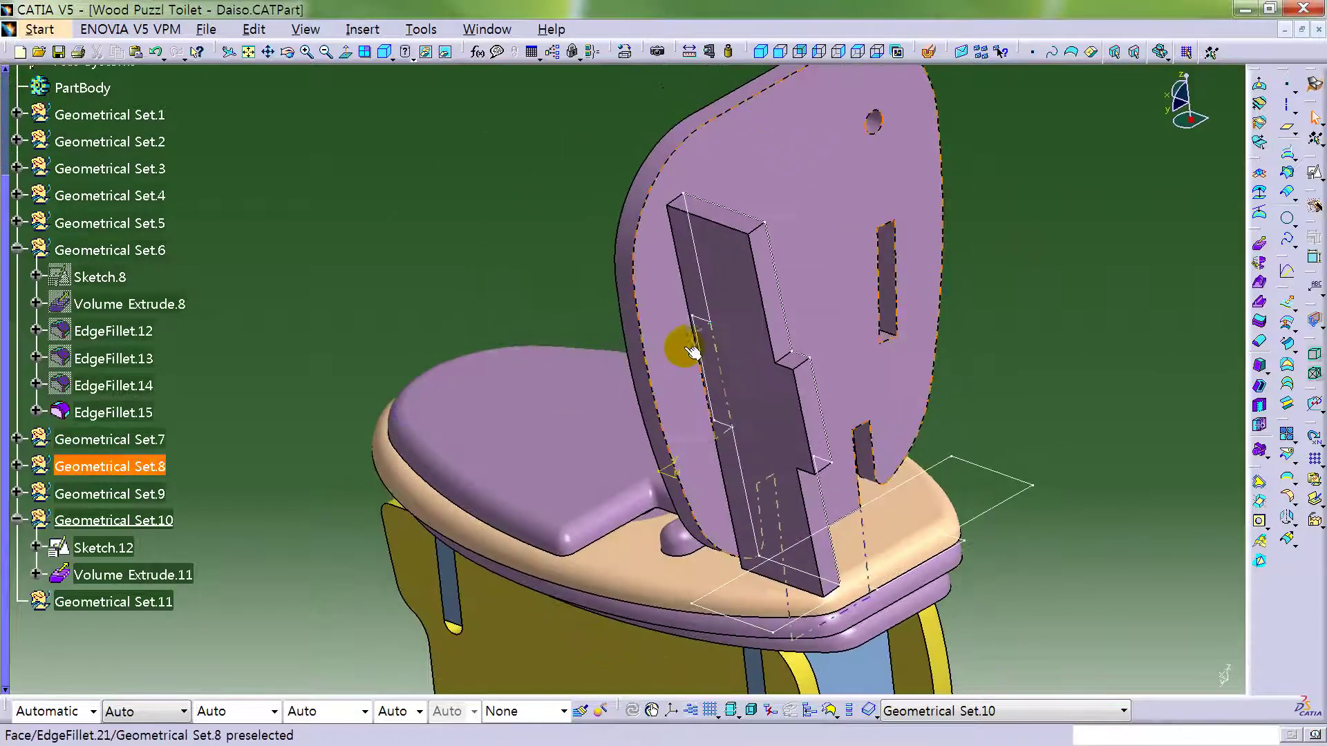
right_click(704, 299)
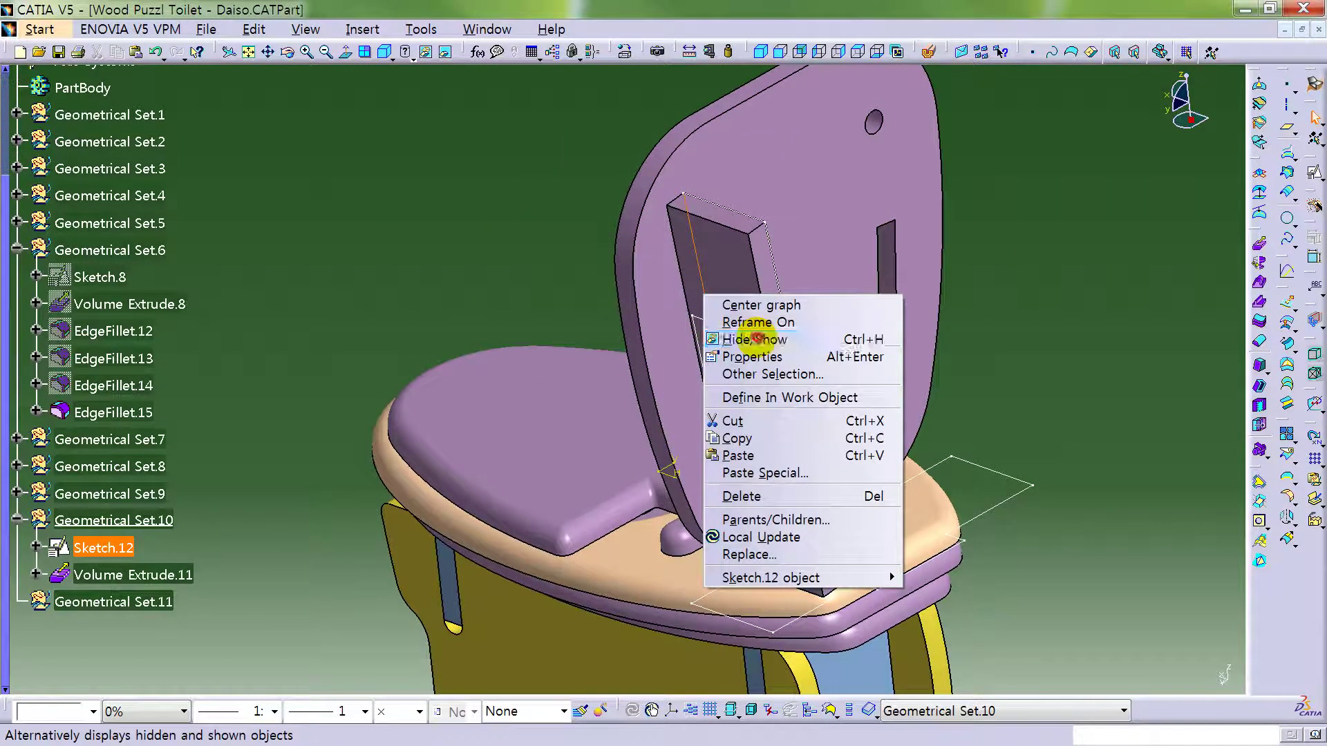
click(757, 340)
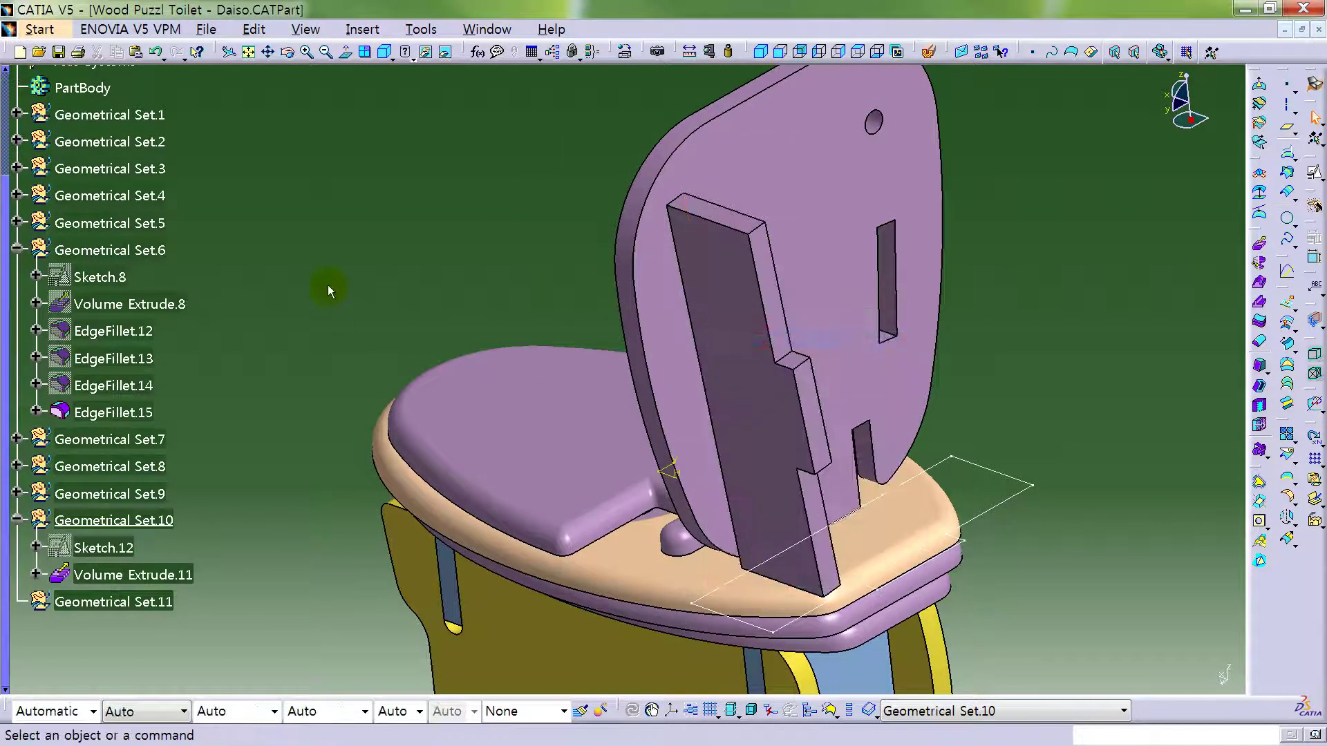
click(1280, 486)
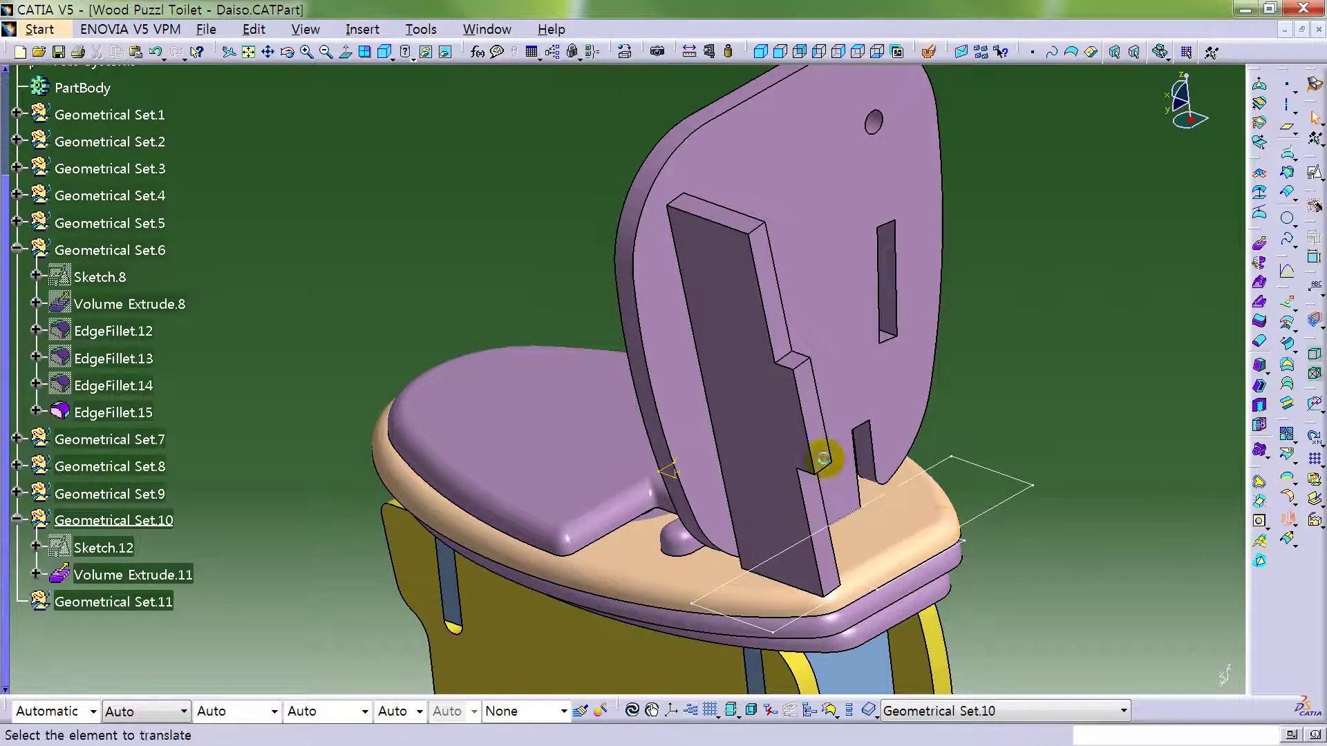
click(758, 388)
middle_drag(335, 296, 334, 376)
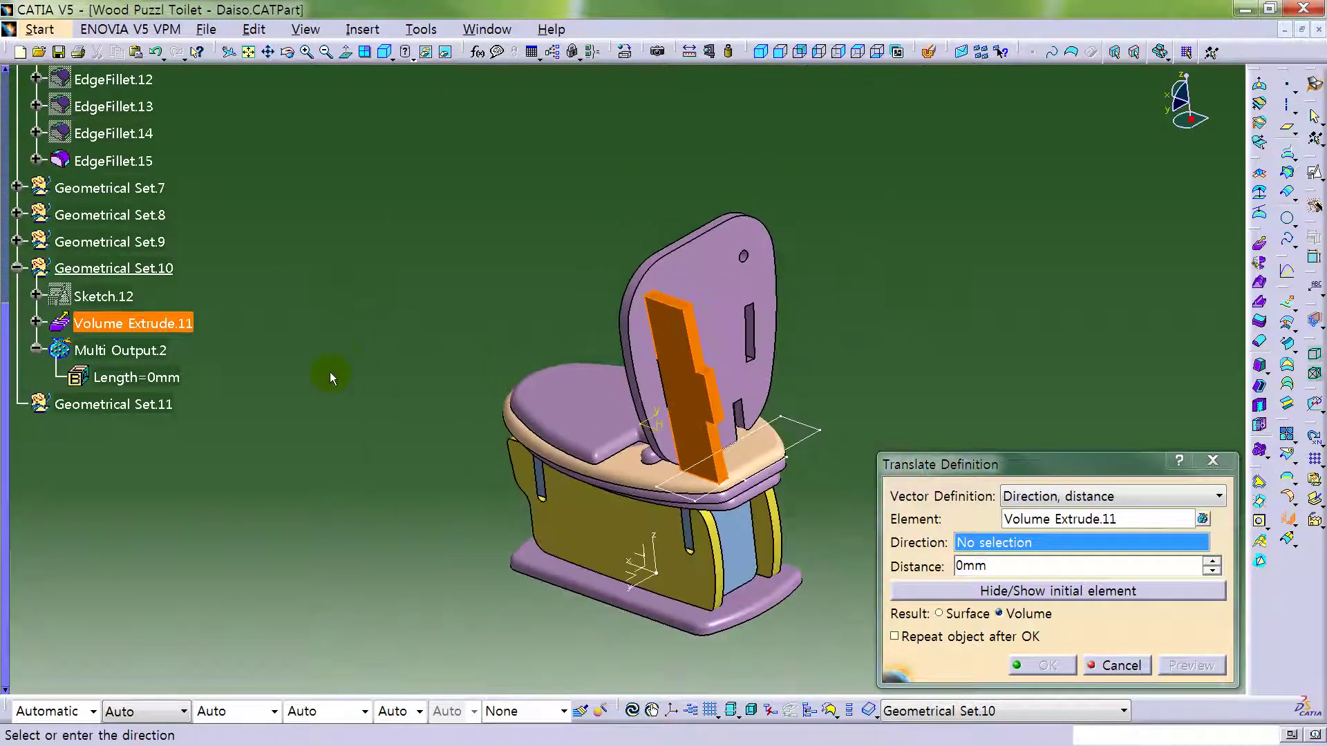
click(645, 557)
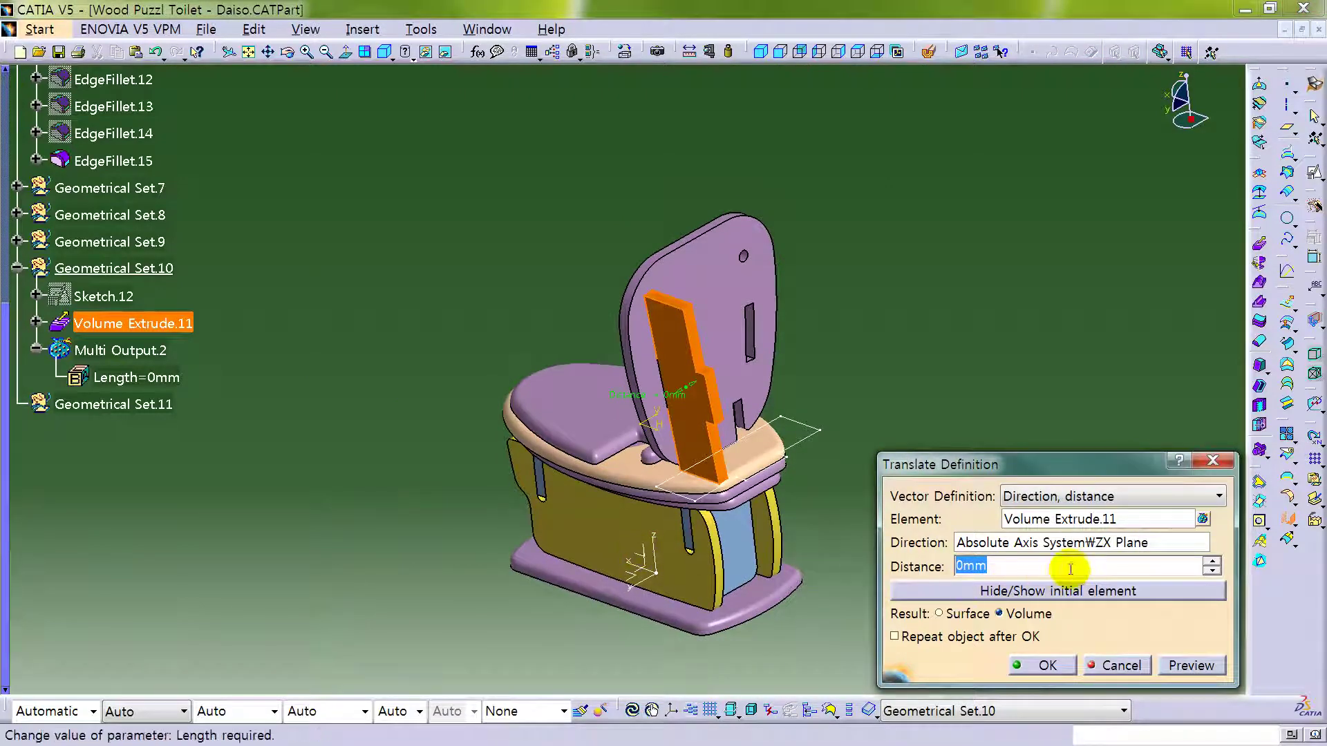
click(1258, 527)
click(1217, 536)
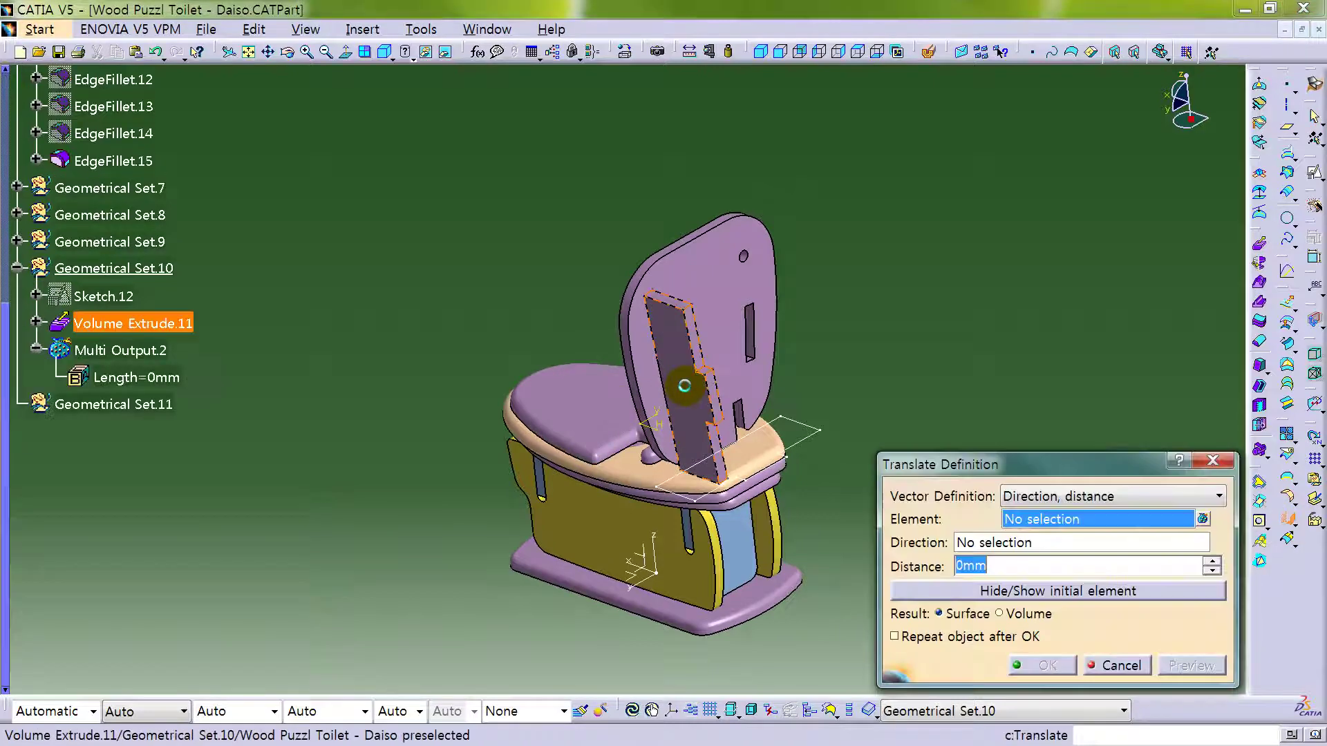
click(695, 391)
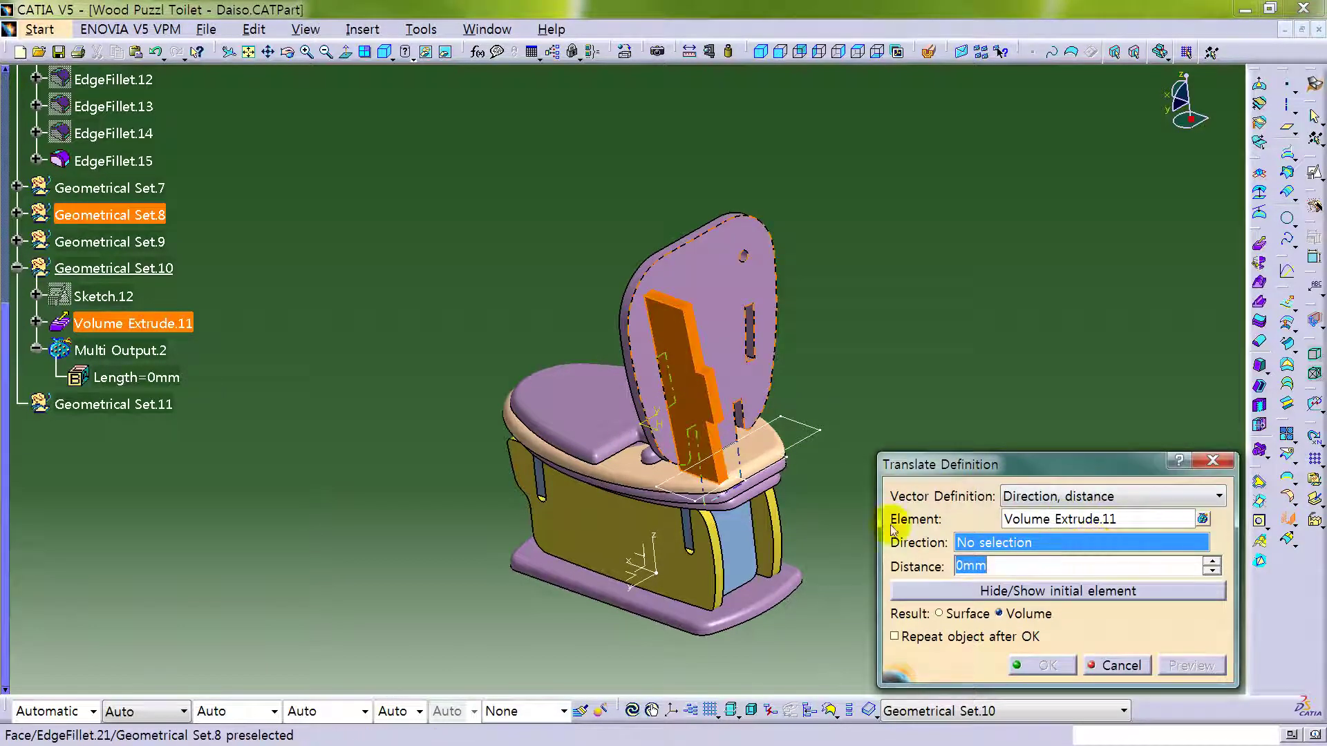
click(650, 560)
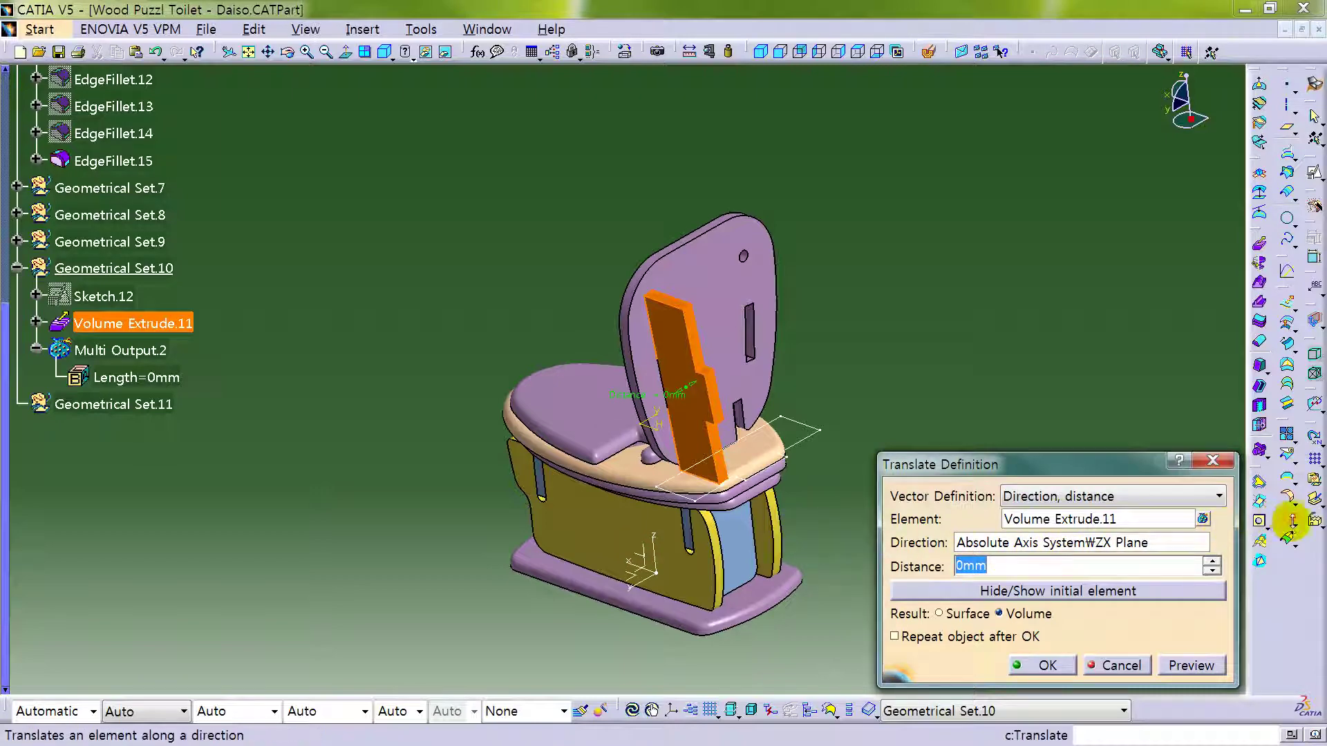
- Create a symmetric copy of the extruded T-shaped volume about the absolute axis system's ZX plane
click(1295, 520)
click(1255, 542)
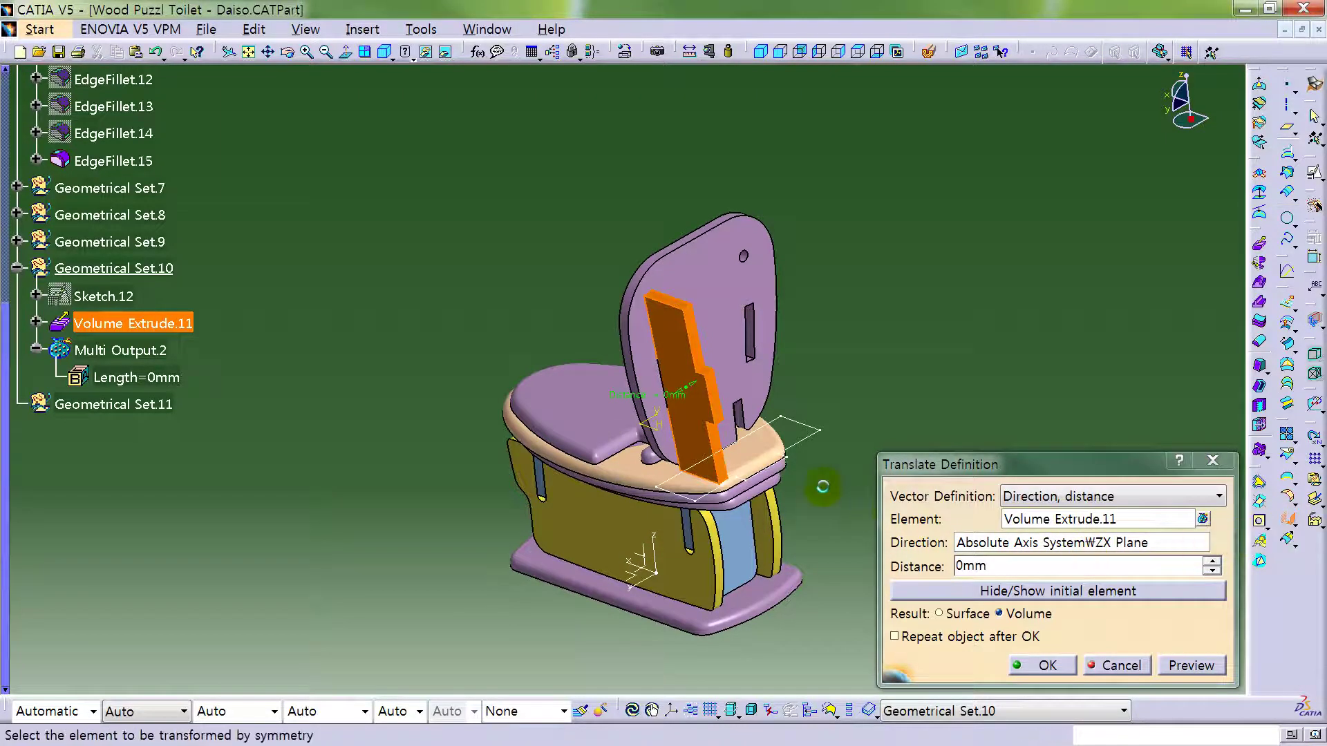
click(641, 553)
click(1050, 665)
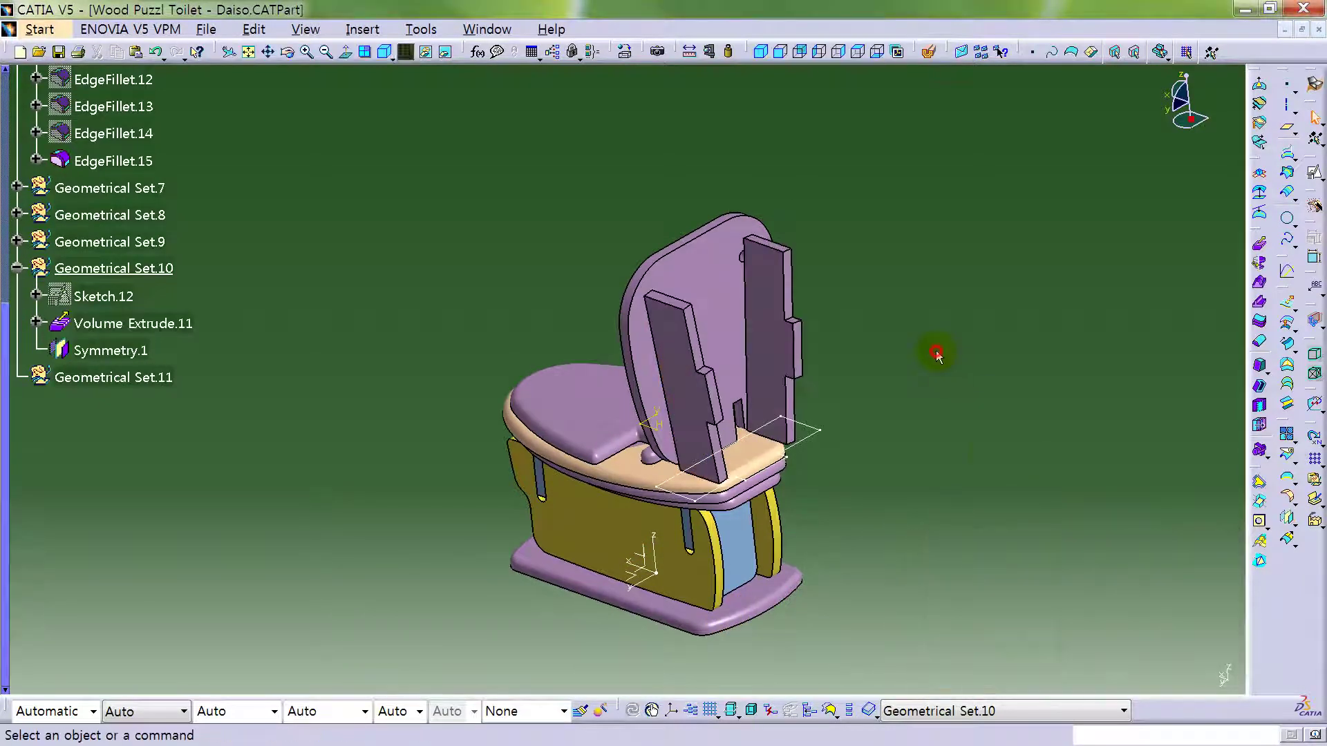
- Colour the extruded T-shaped volume and its symmetric copy orange
middle_drag(906, 323, 802, 425)
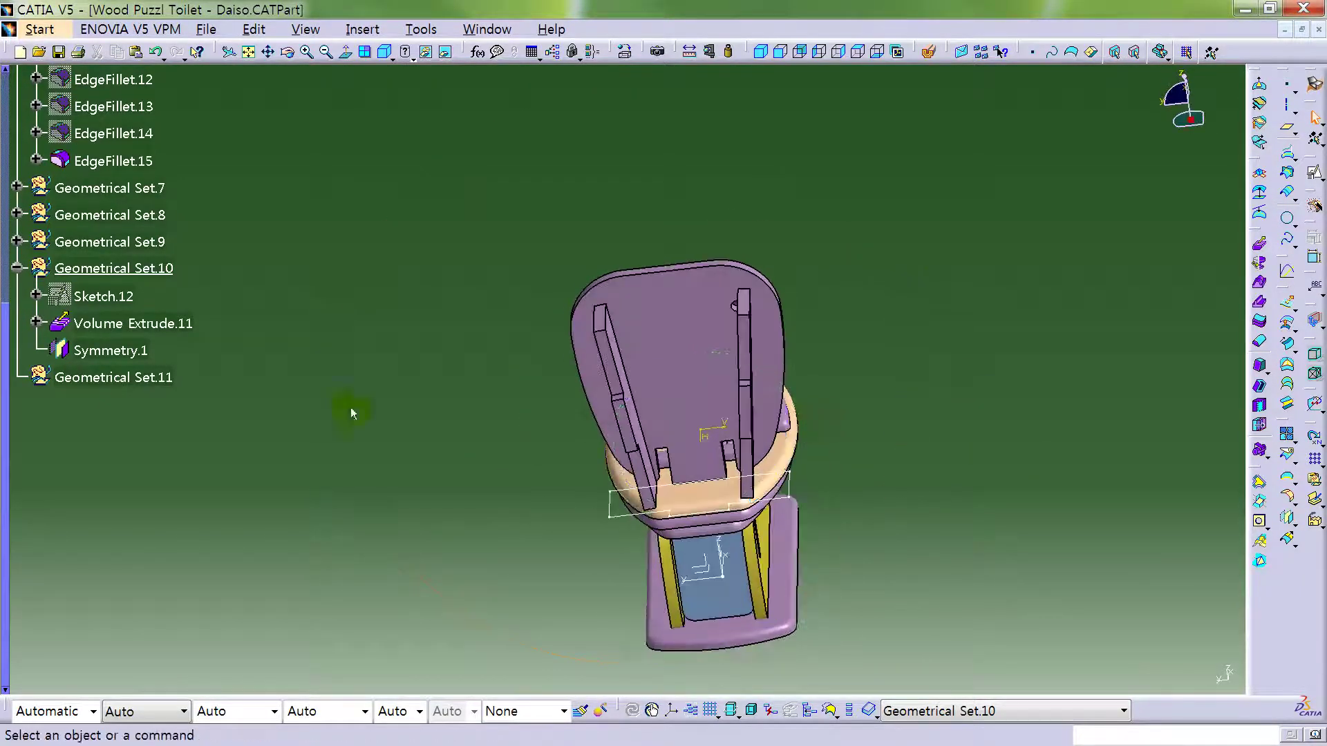
click(110, 350)
ctrl+click(161, 323)
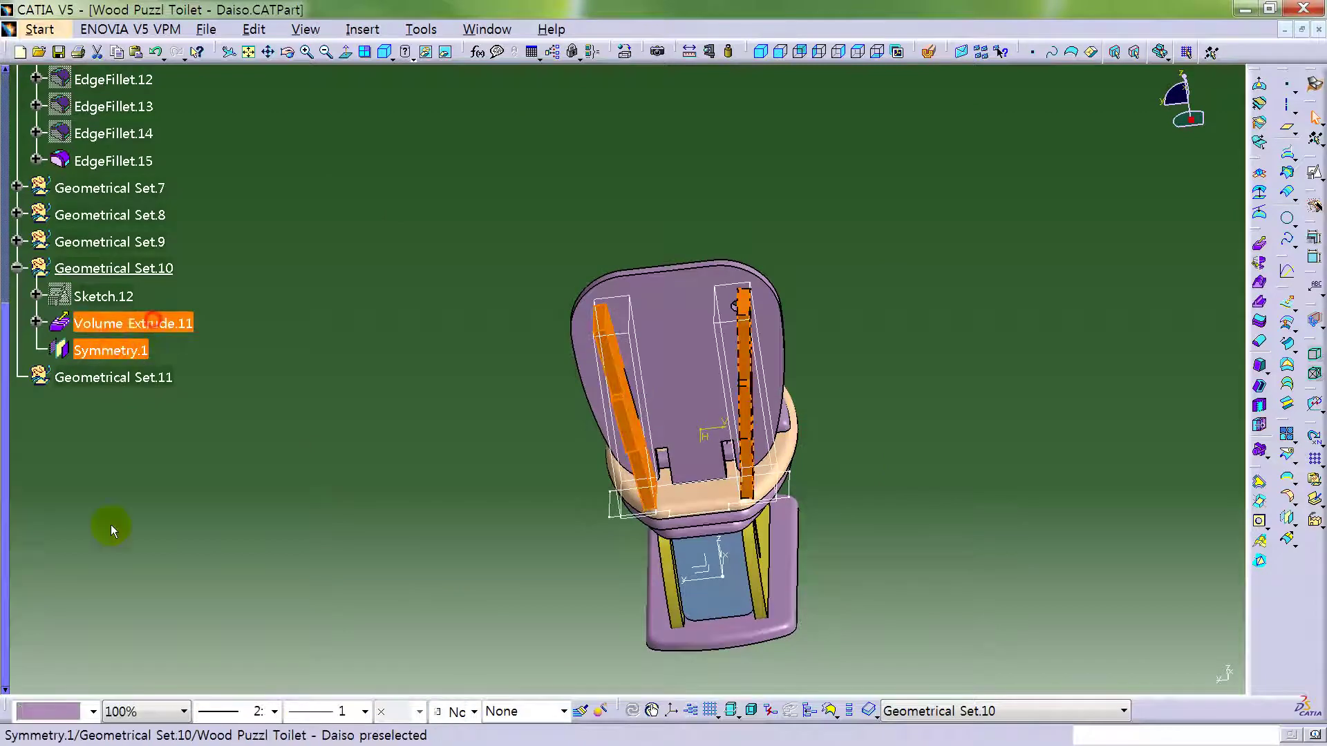
click(93, 712)
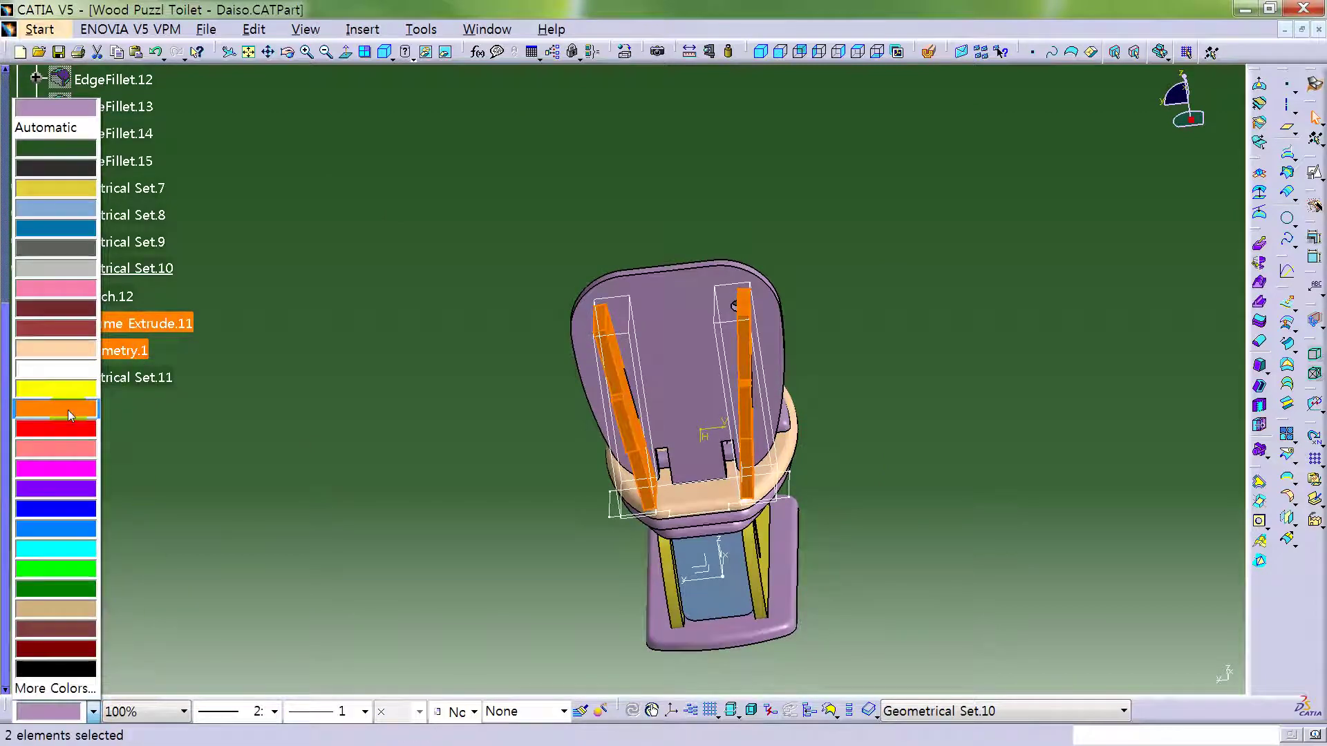
click(70, 410)
click(339, 442)
middle_drag(400, 465, 834, 459)
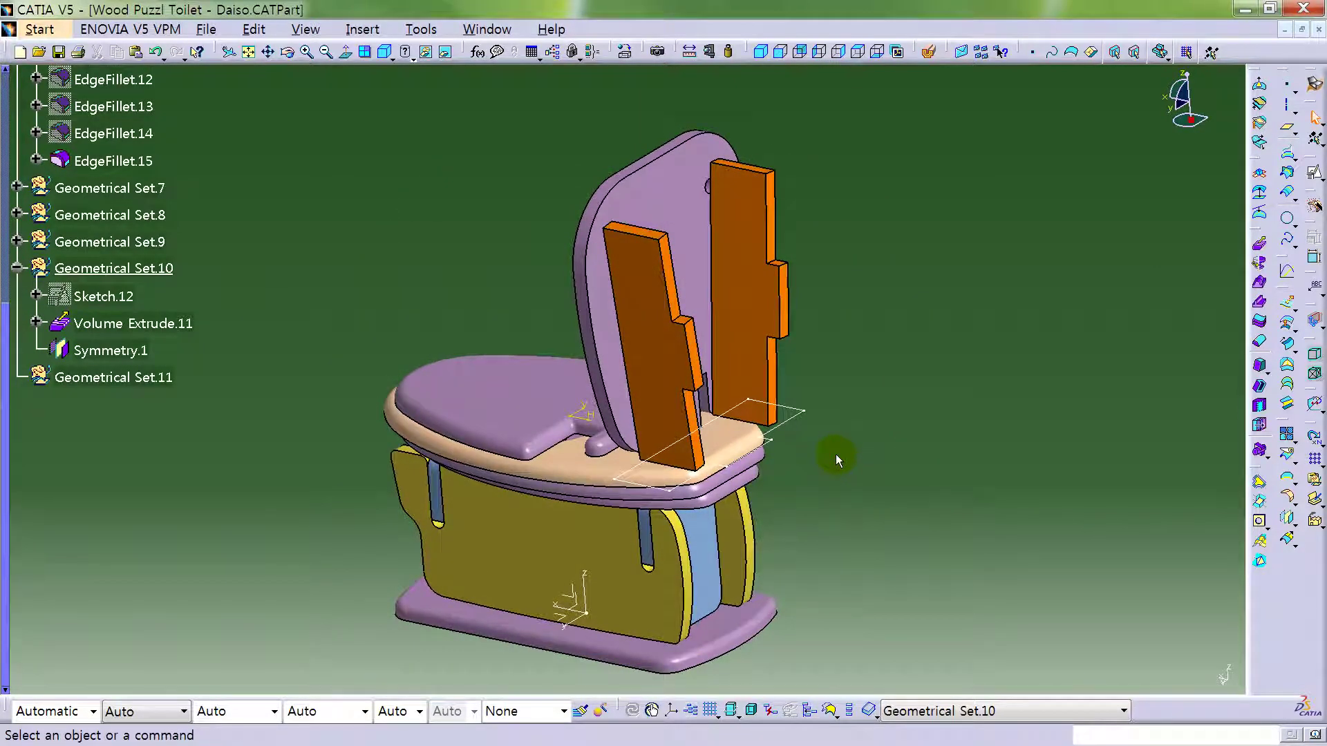
click(146, 242)
click(192, 253)
click(141, 242)
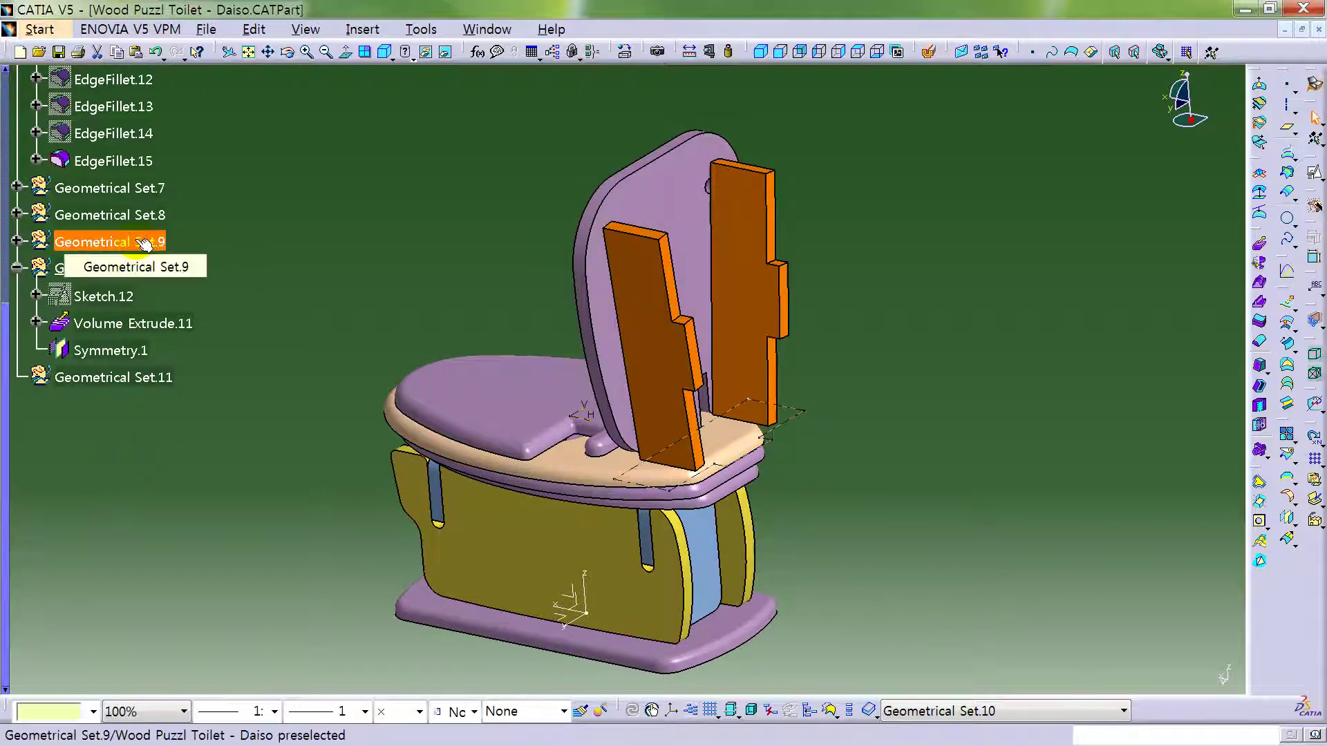
click(331, 259)
right_click(143, 242)
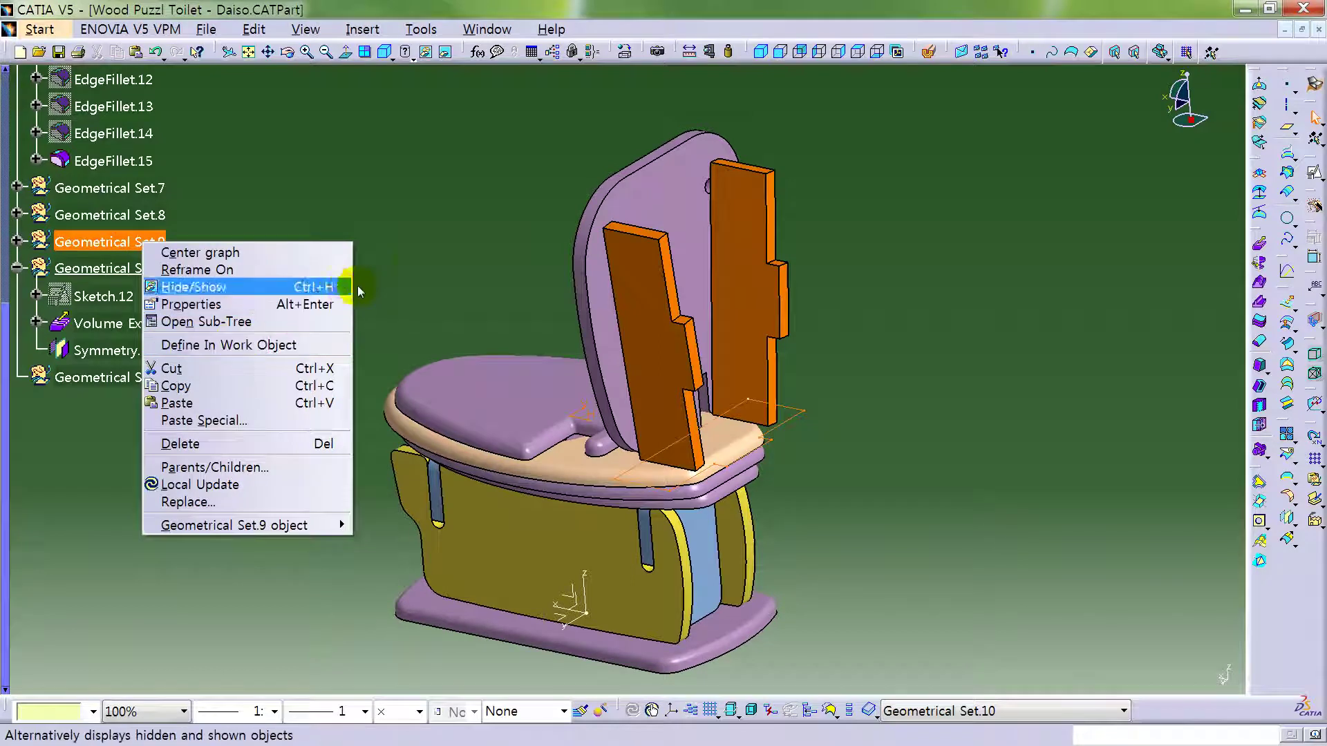
click(432, 245)
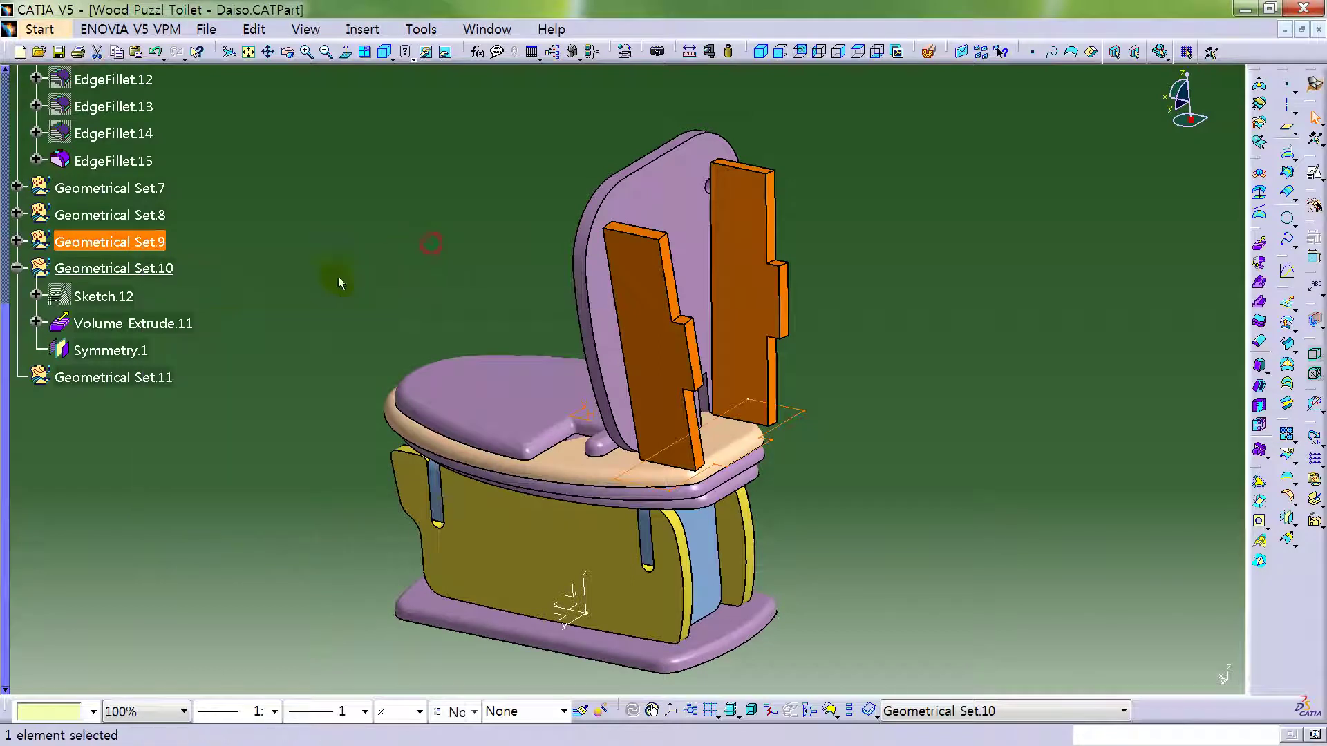
- Make Geometrical Set.11 the work object and start a positioned sketch on the narrow rear face of the original orange T-shaped piece
right_click(125, 373)
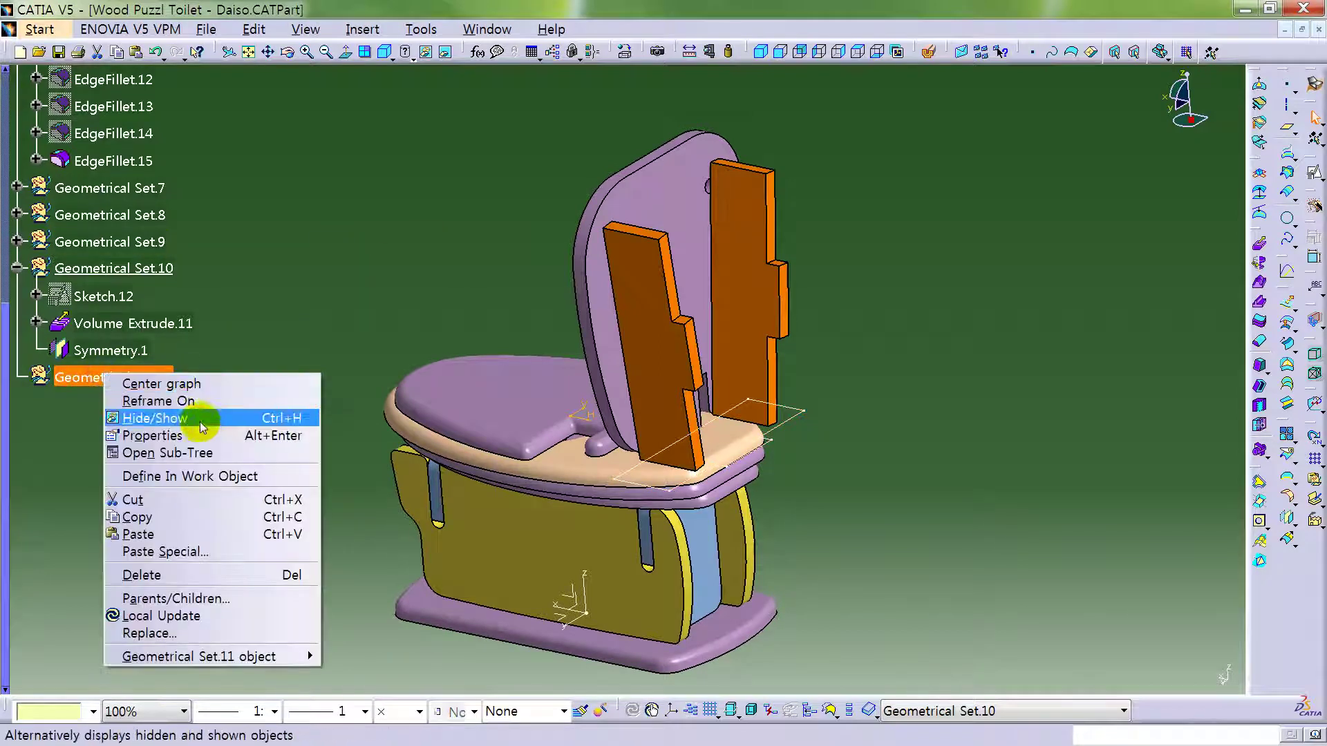
click(224, 477)
middle_drag(927, 479, 930, 432)
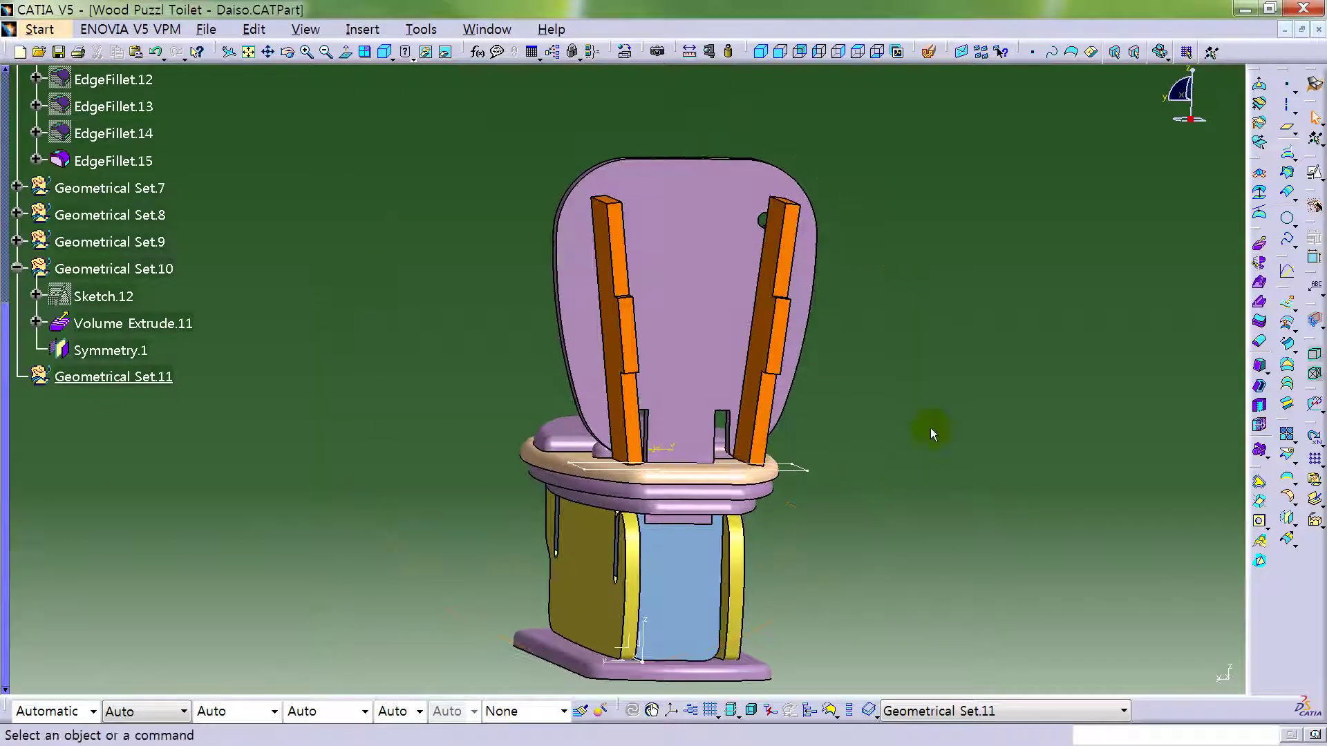
middle_drag(731, 394, 645, 290)
click(645, 288)
click(1315, 173)
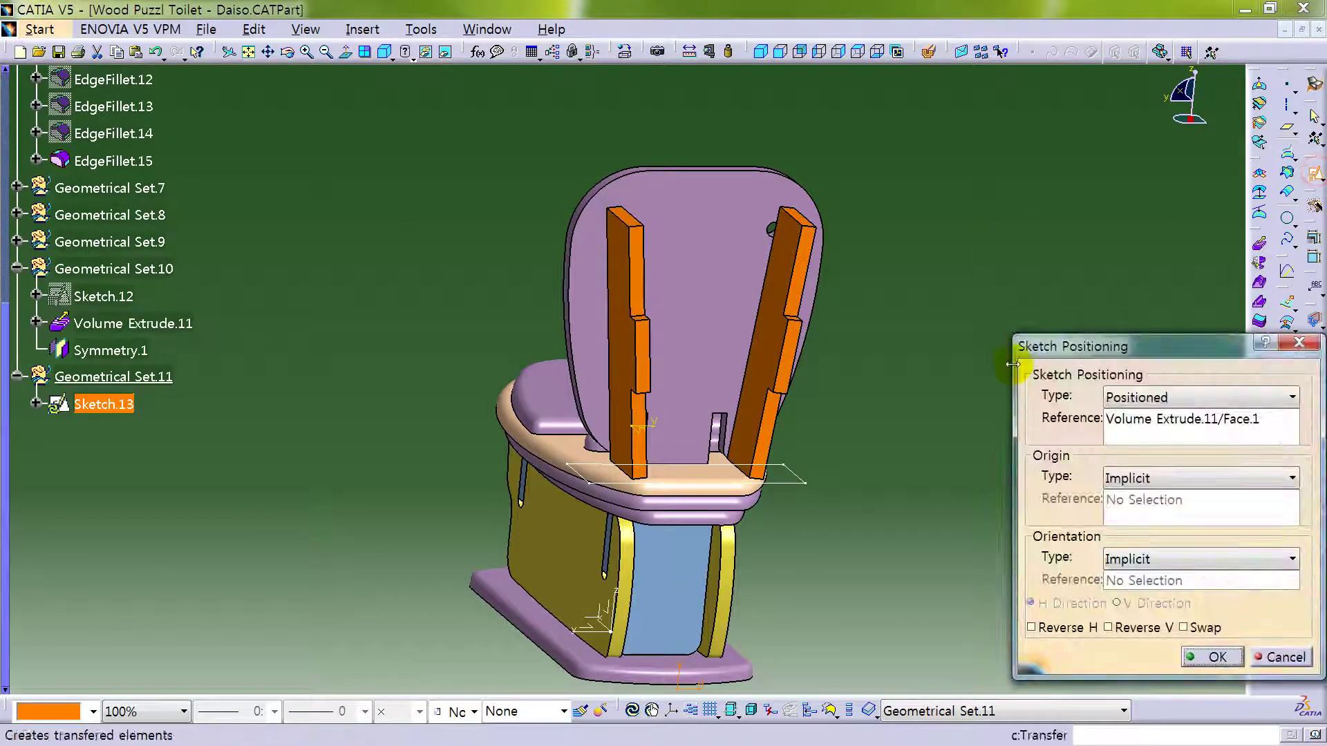
click(1215, 658)
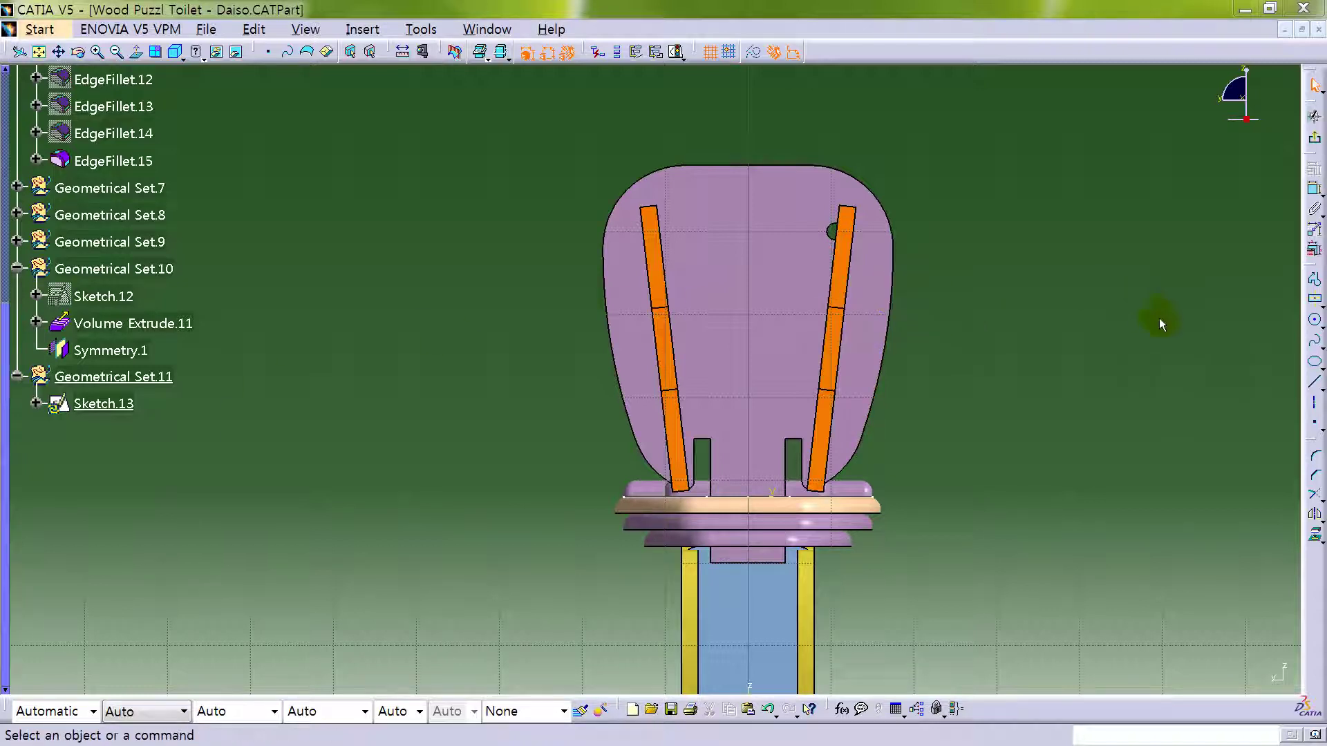
- Project the left, top and right outline edges of the back plate, including its rounded corners, onto the sketch plane
click(1314, 535)
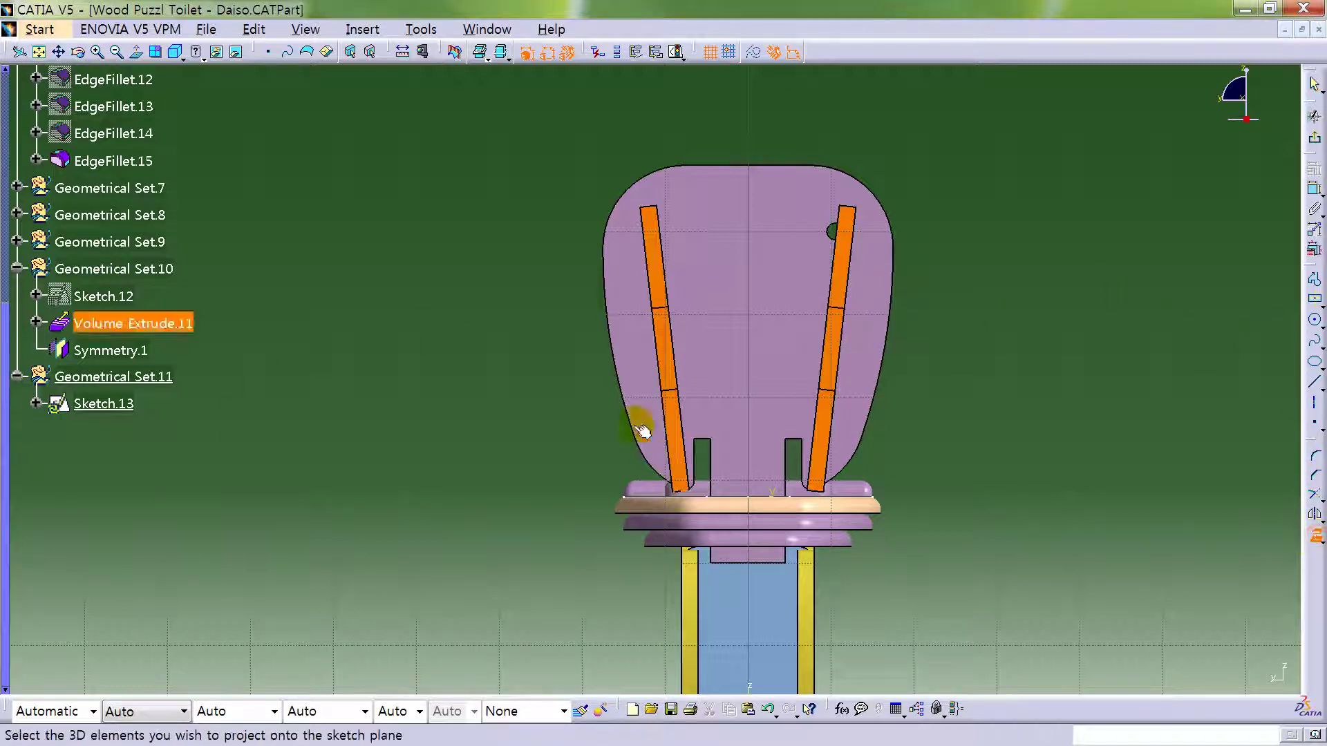
click(624, 375)
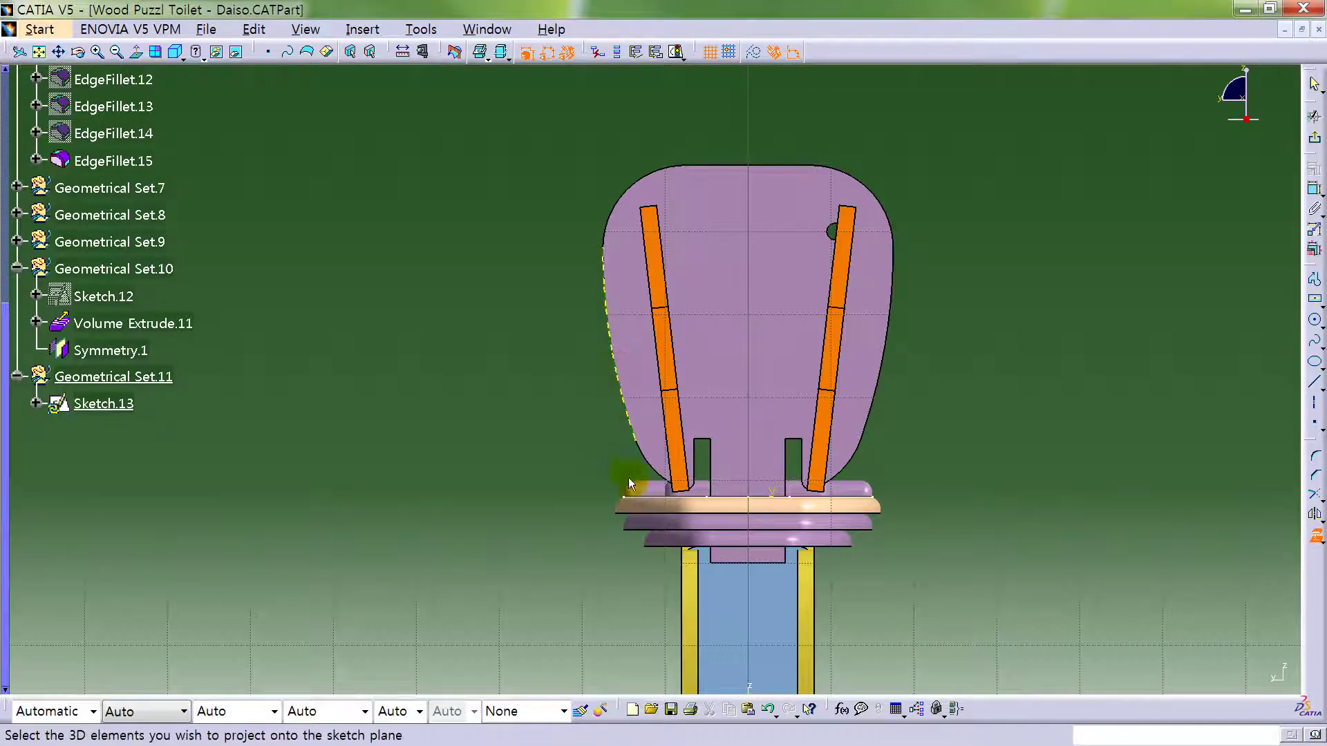
click(639, 454)
click(617, 206)
click(719, 166)
click(853, 181)
click(892, 304)
click(854, 455)
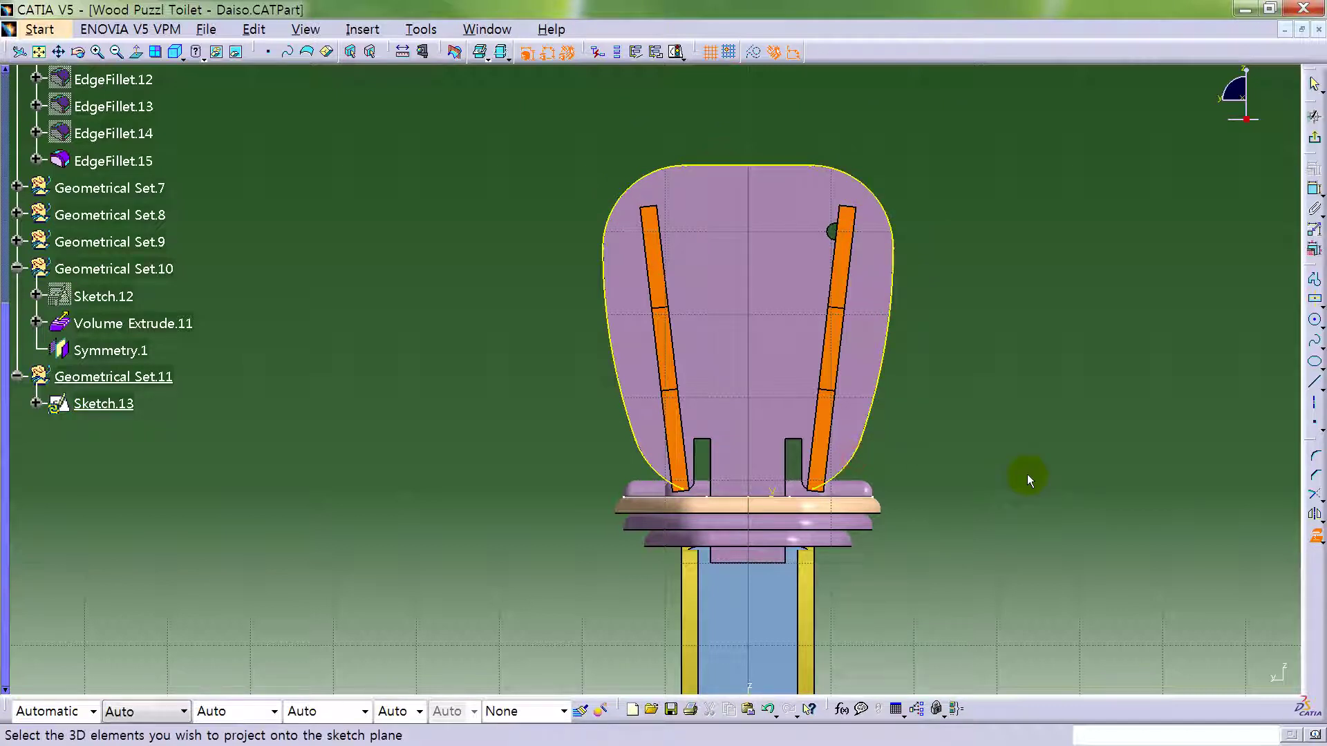
- Close the bottom of the projected outline with a horizontal line between its two lower curve ends
ctrl+middle_drag(1043, 527, 1224, 458)
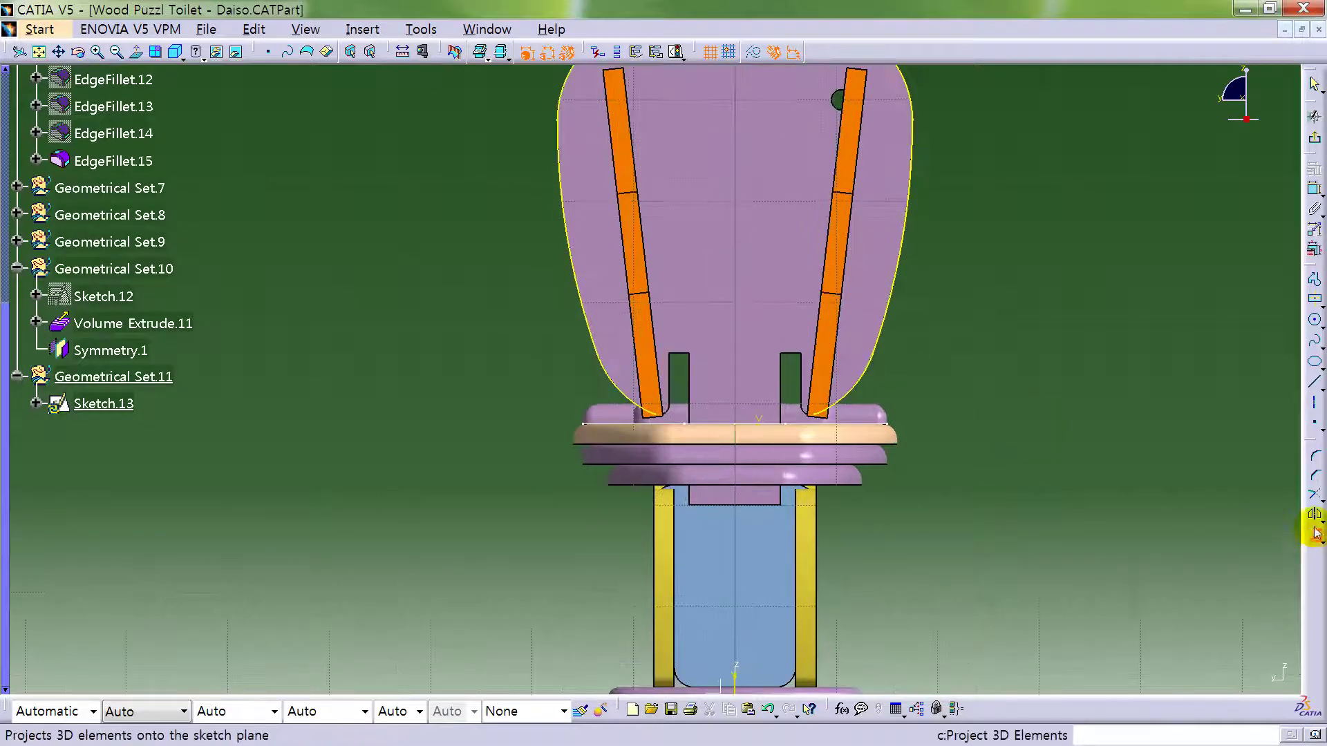
click(1314, 384)
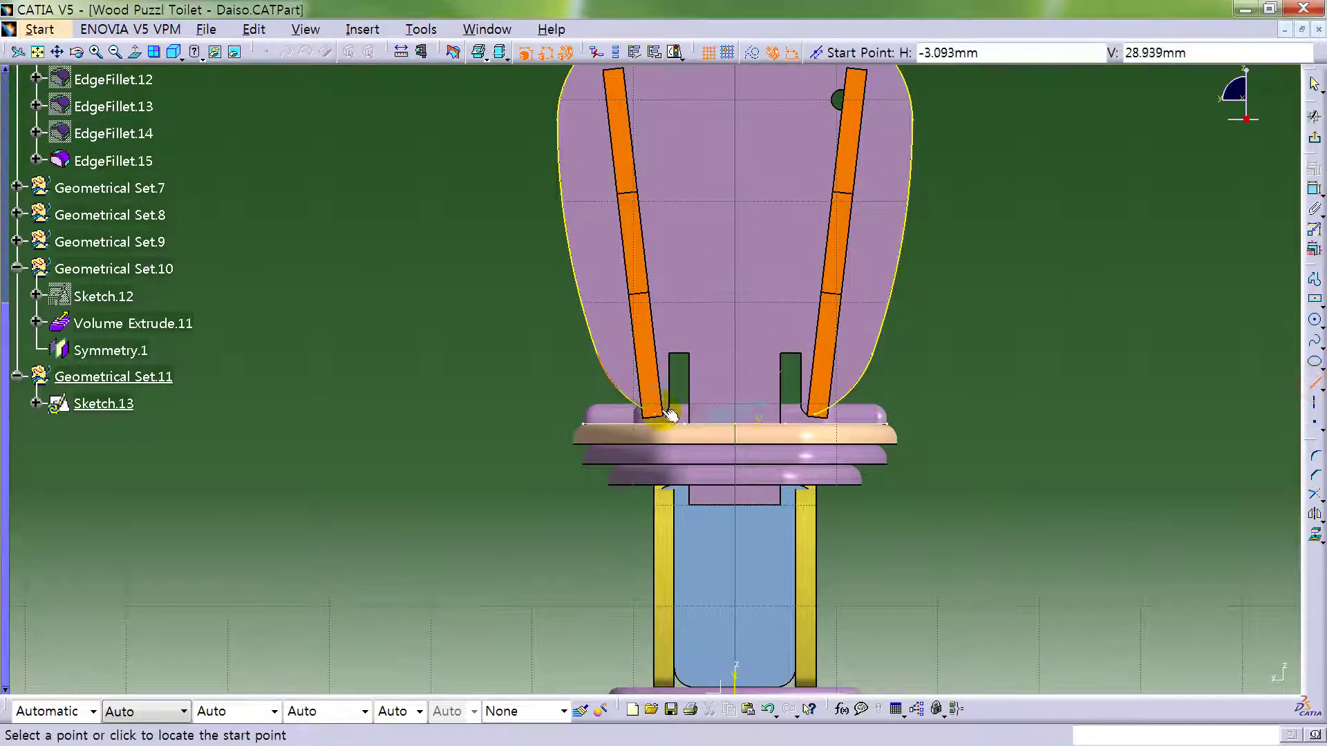
click(654, 413)
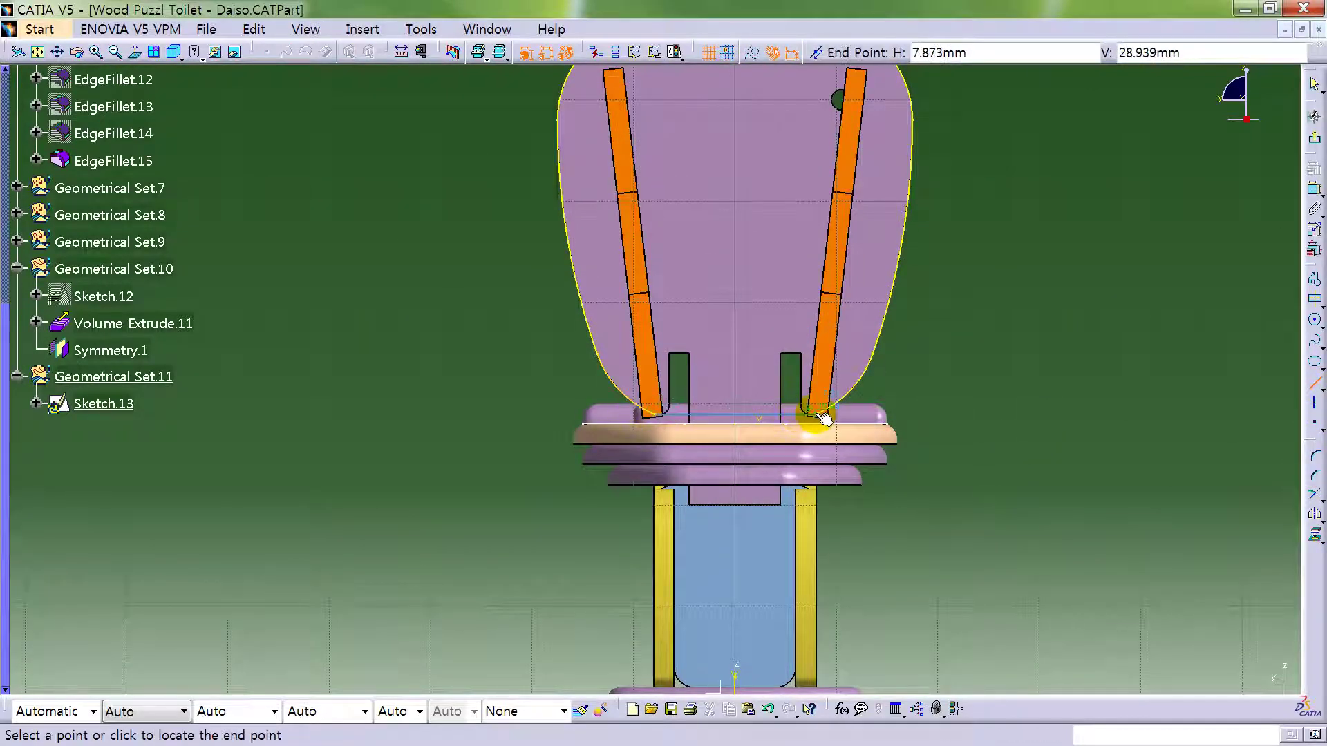
click(822, 414)
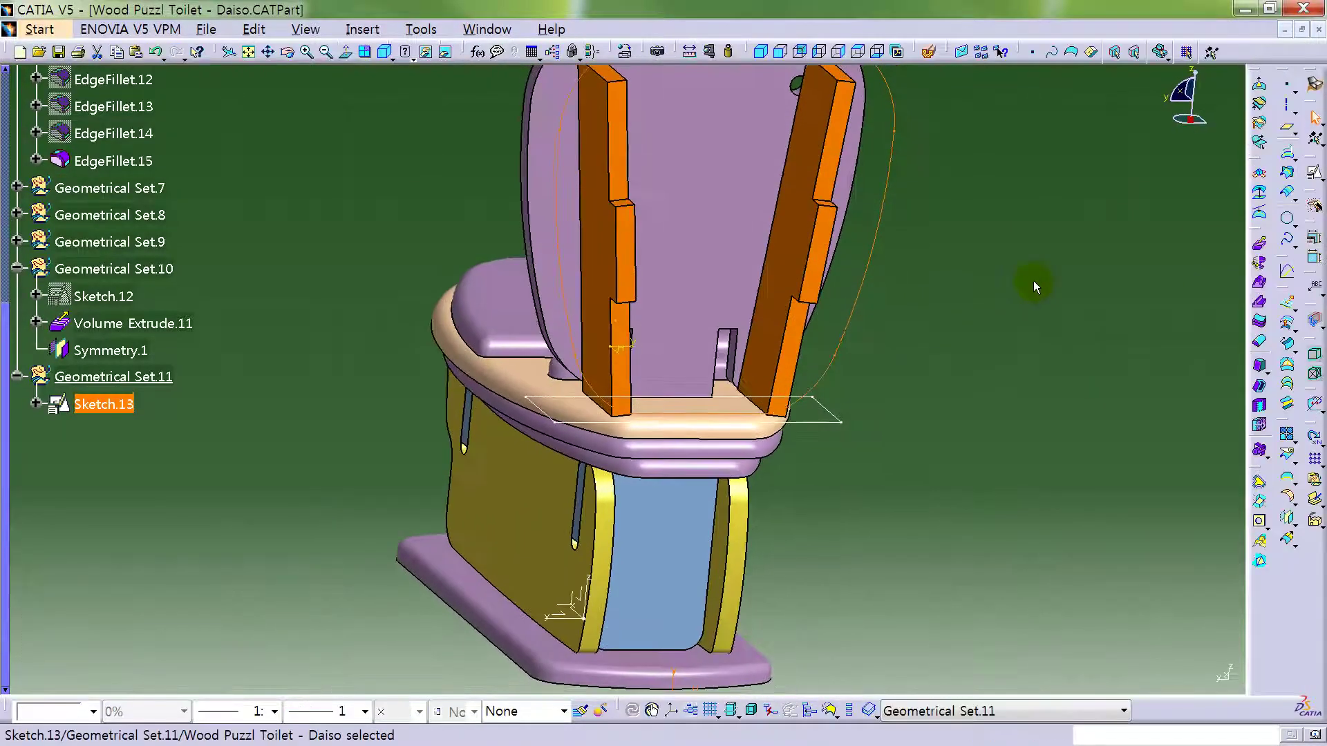
- Reopen Sketch.13 with Geometrical Set.10 hidden and project the edges of both slanted slots in the back plate
double_click(844, 345)
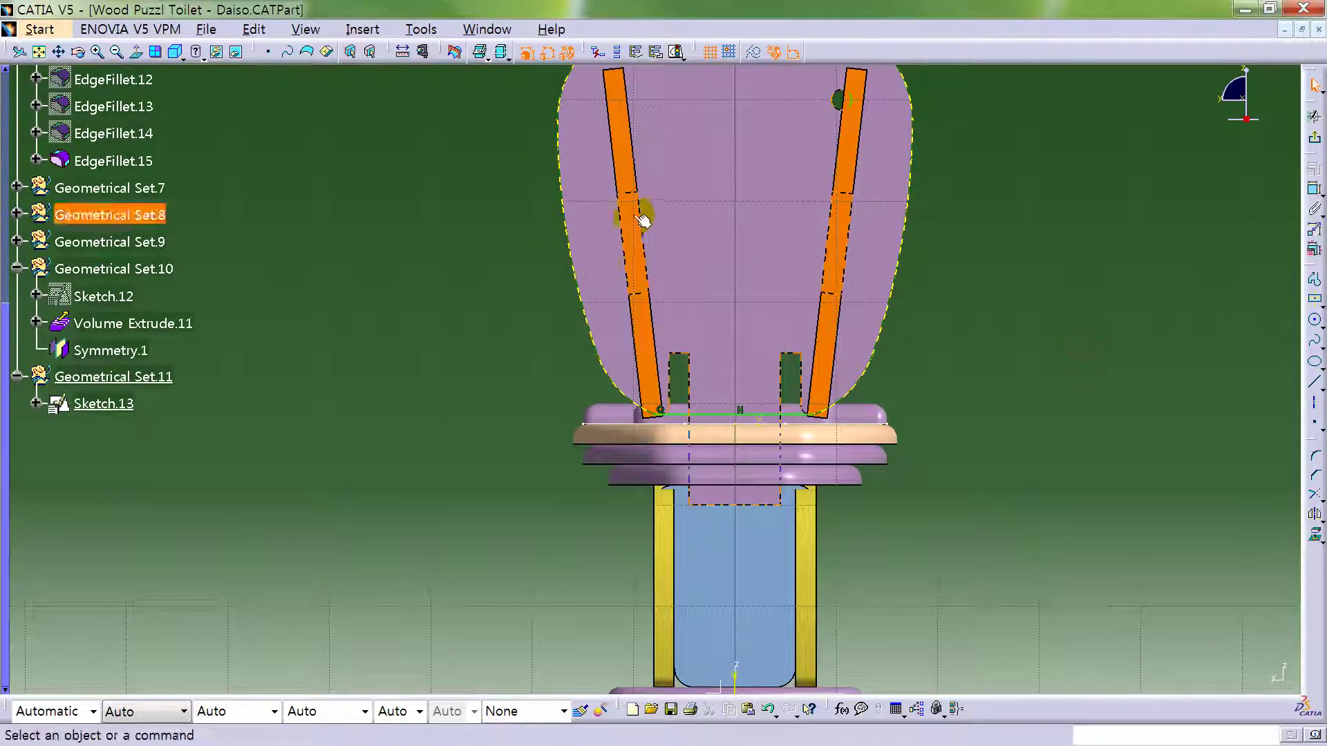
right_click(148, 273)
click(207, 312)
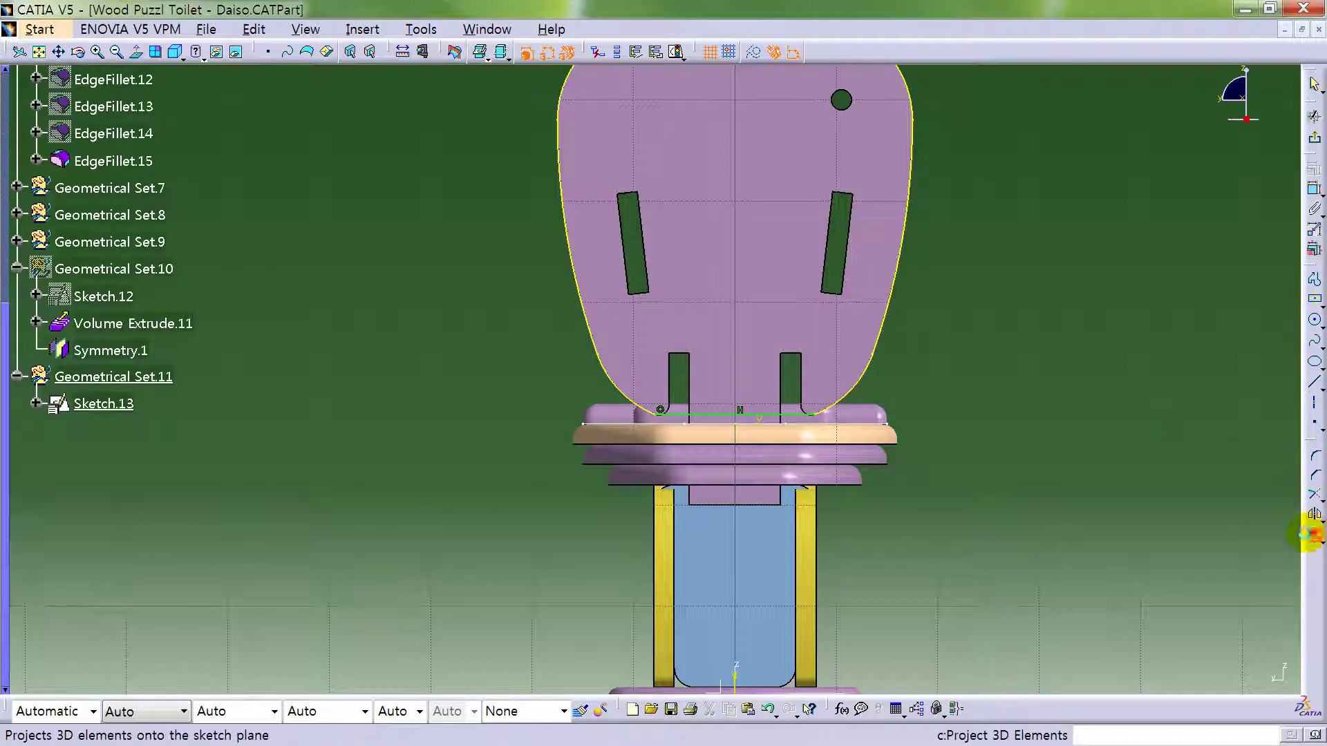
click(1314, 533)
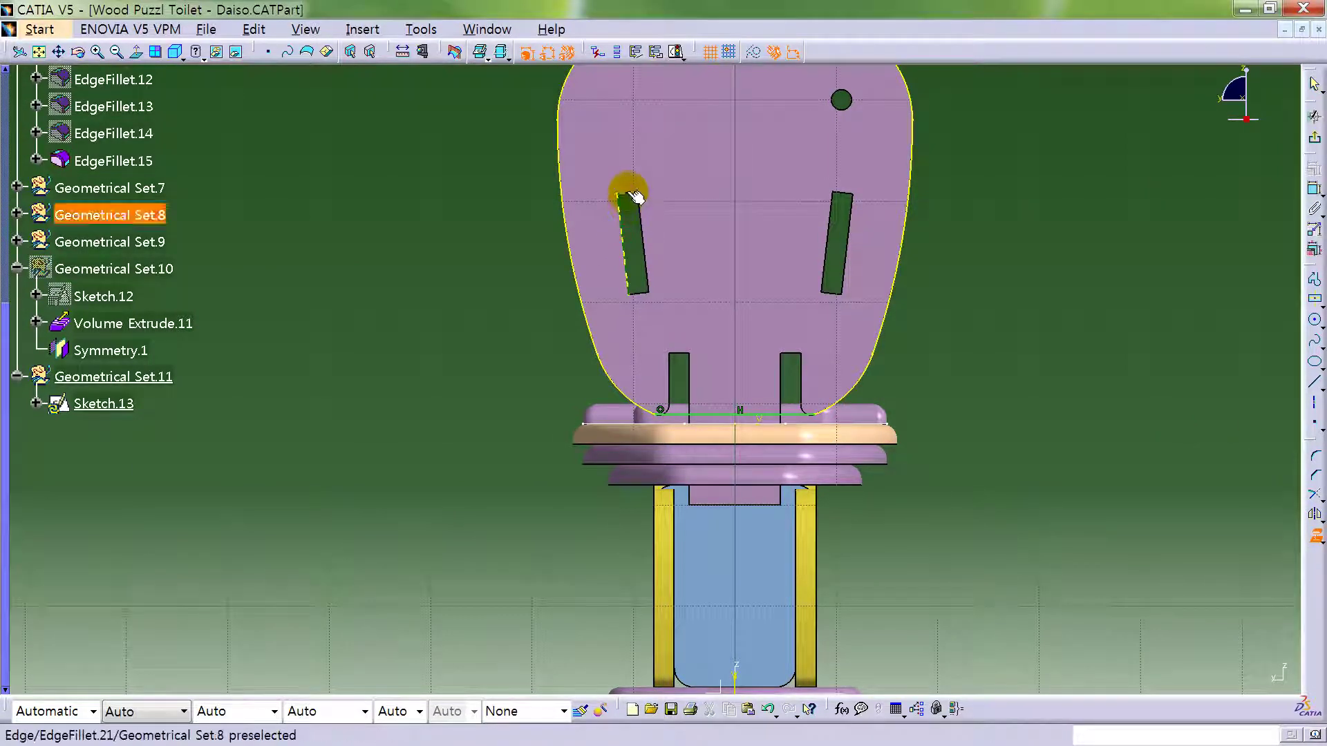
click(641, 292)
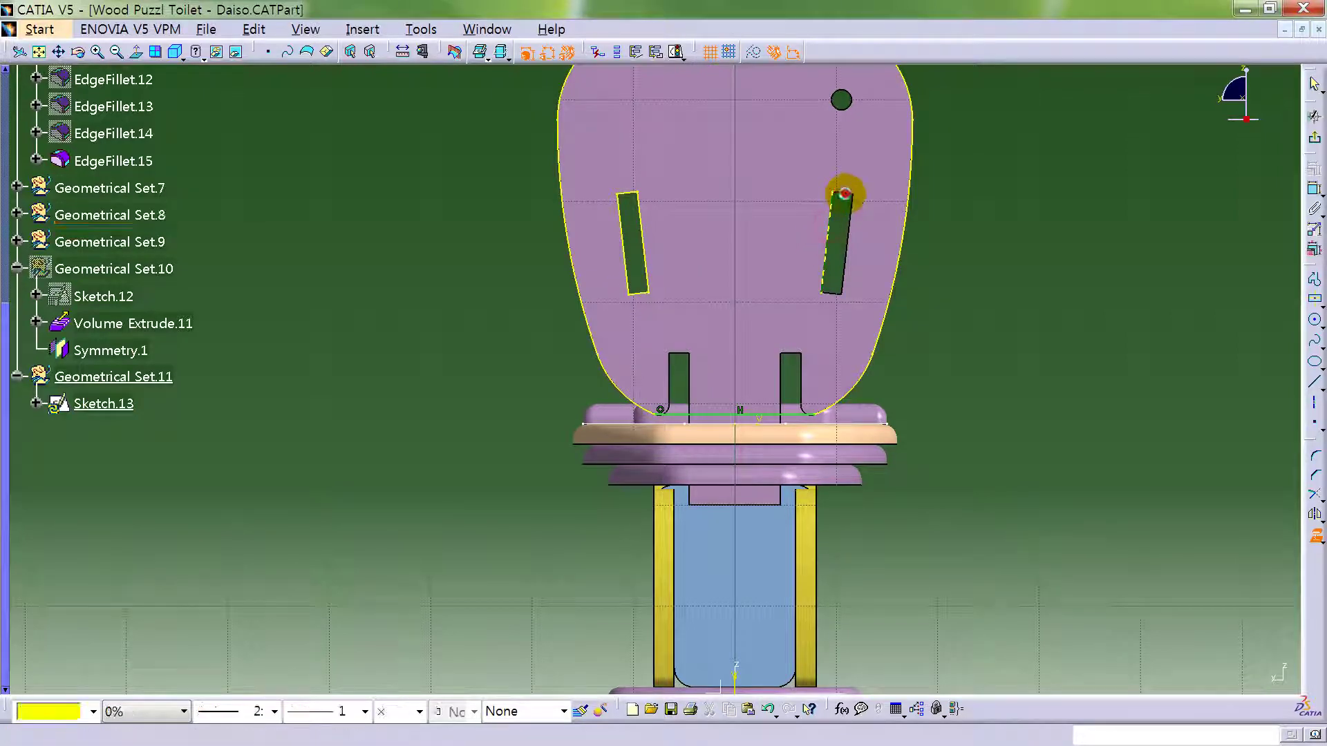
- Draw a centred rectangle on the vertical axis near the plate's upper edge and set its width to 10 mm
middle_drag(686, 374, 657, 548)
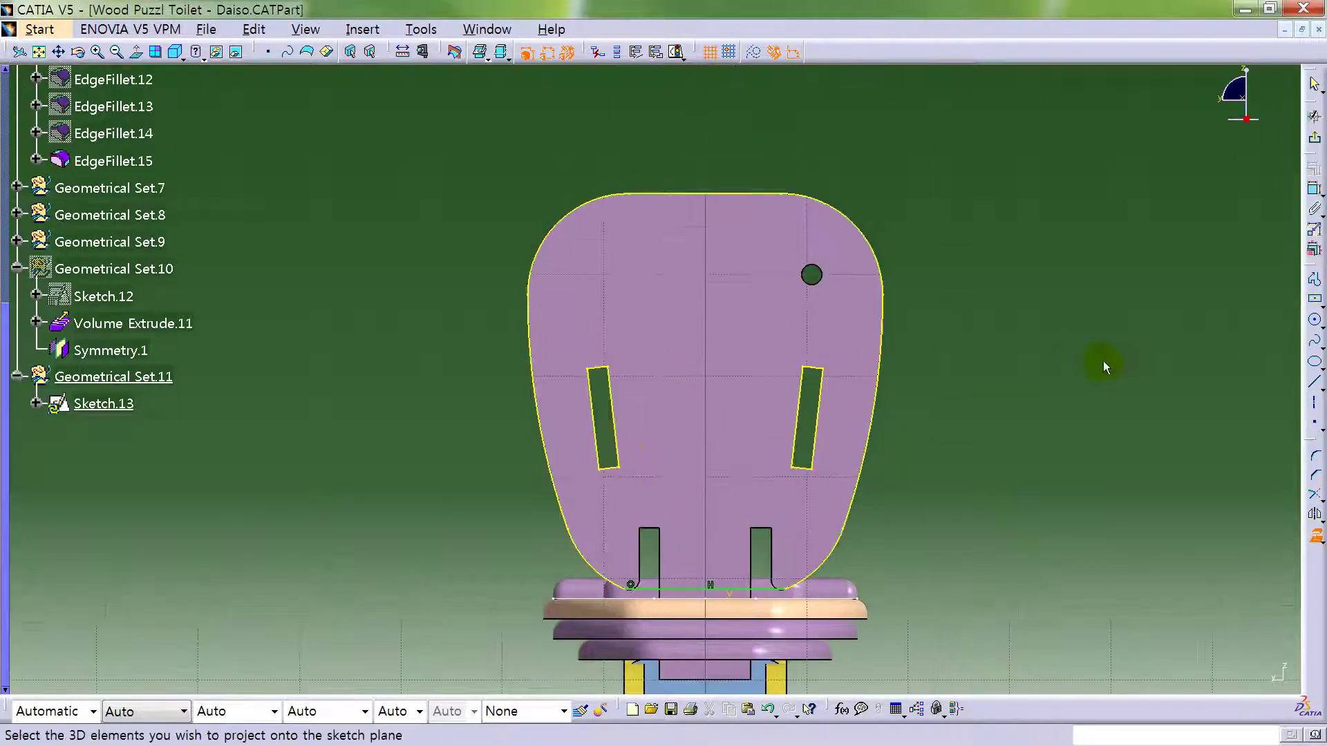
click(1314, 297)
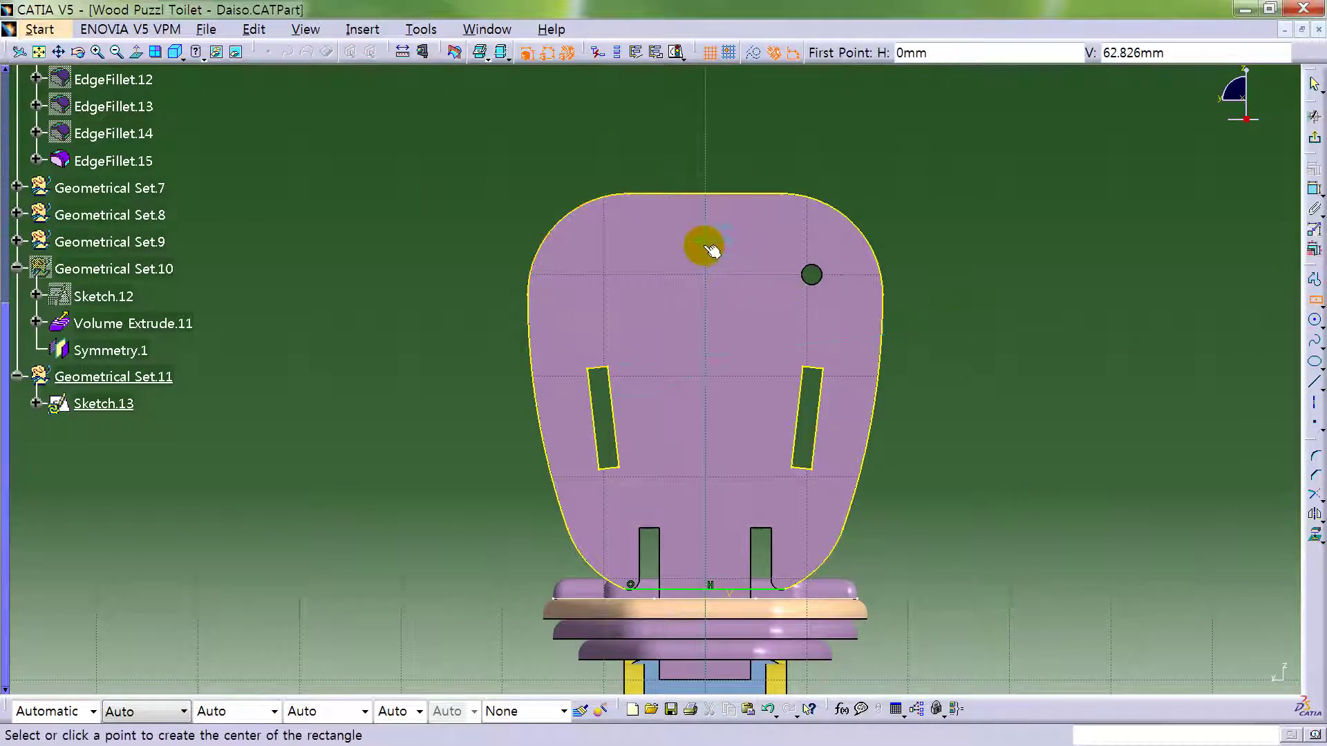
click(707, 245)
click(776, 228)
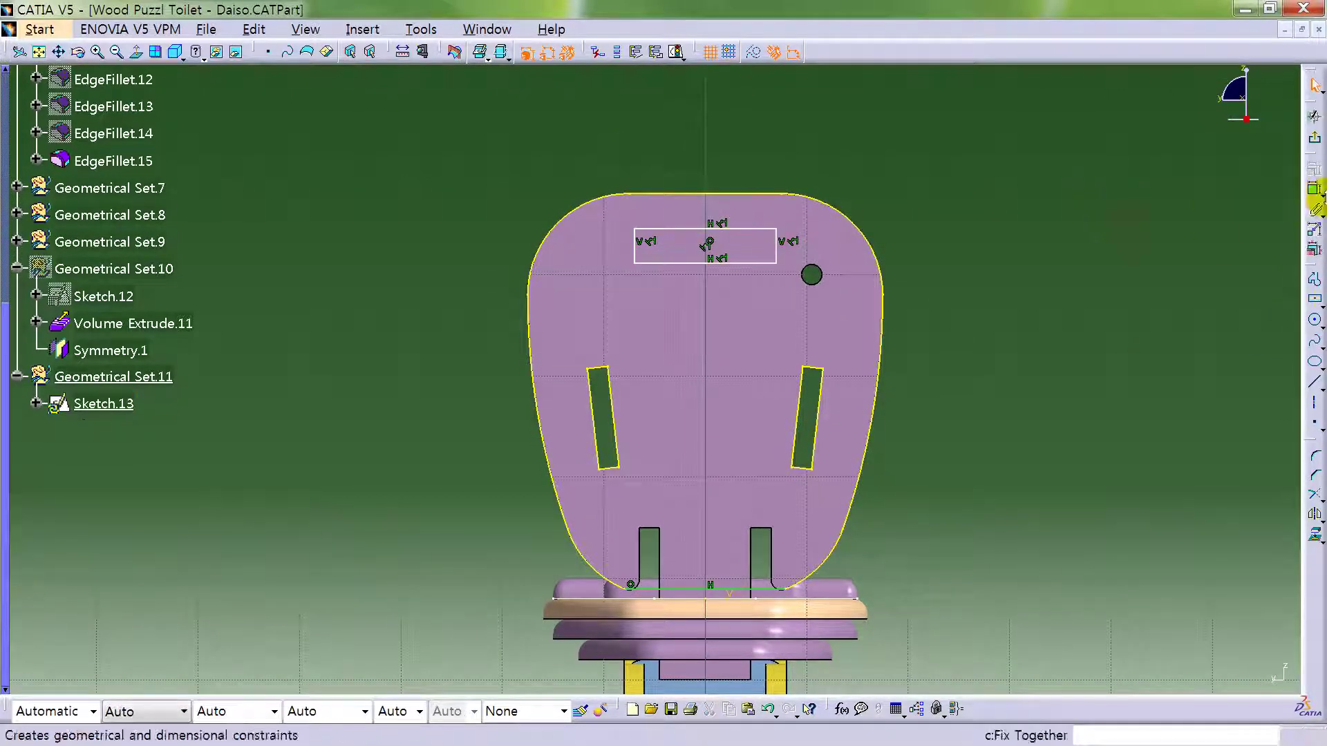
click(724, 163)
double_click(727, 160)
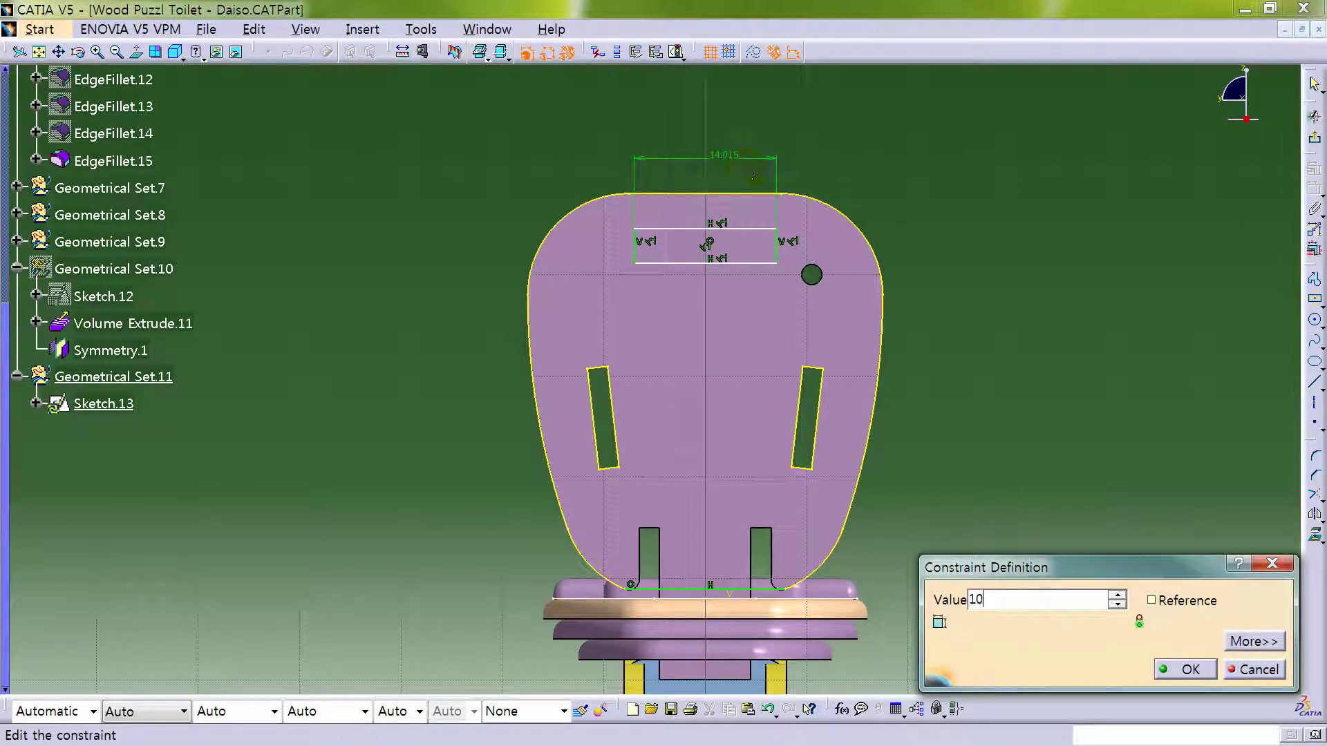
text(10)
key(Return)
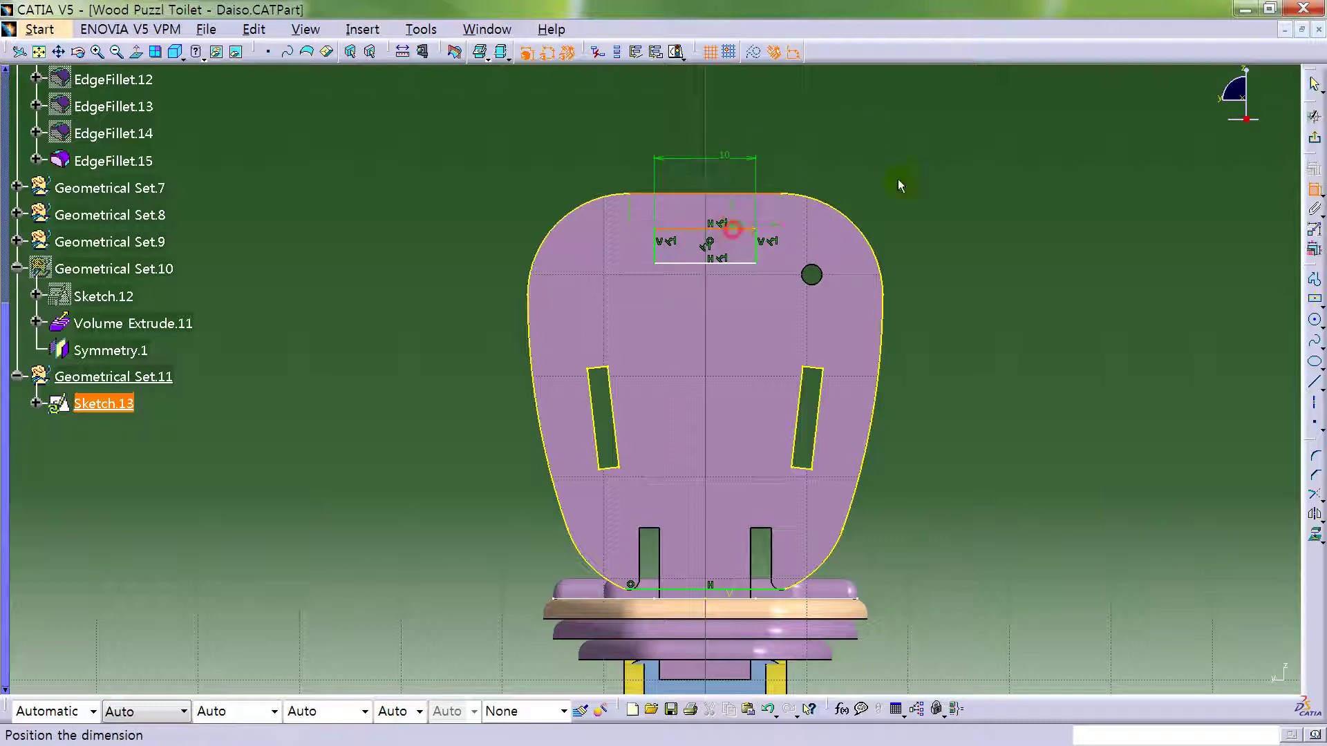
- Constrain the rectangle 3 mm below the outline's top edge and set its height to 2 mm
double_click(919, 155)
text(3)
key(Return)
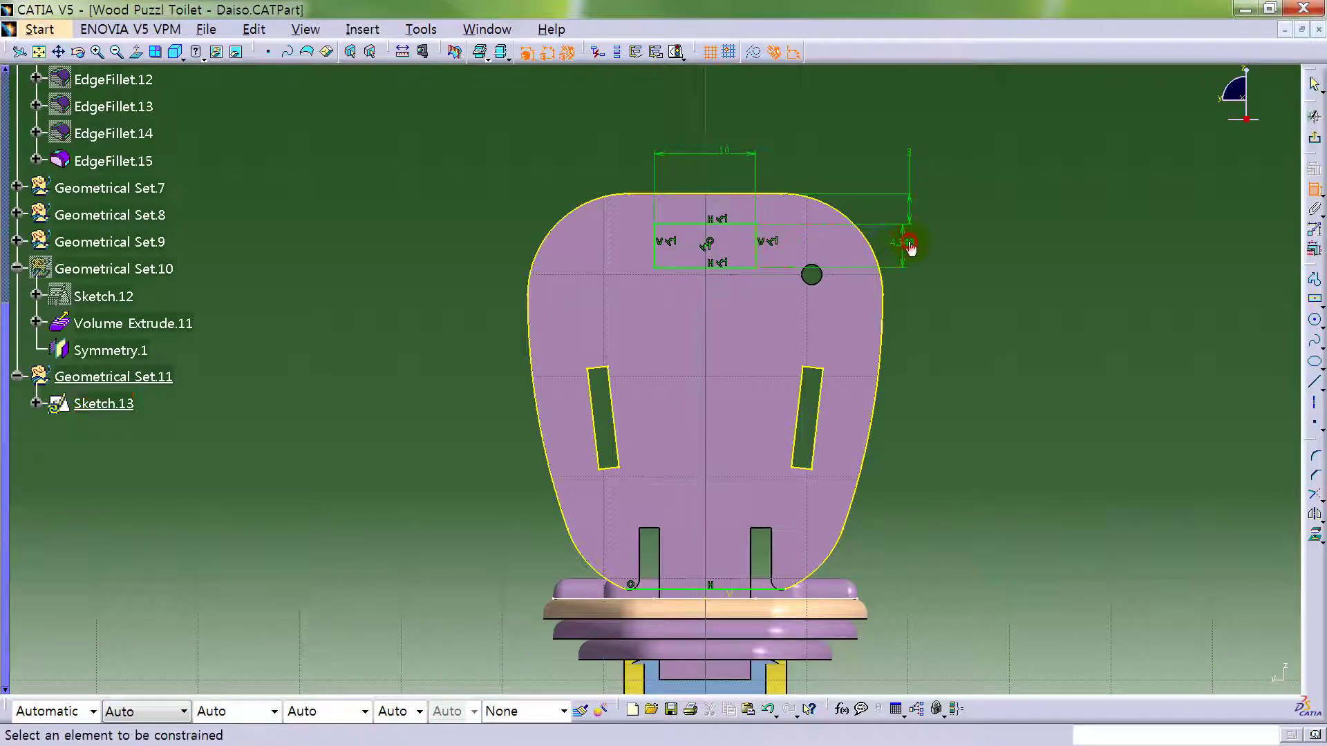
double_click(908, 245)
text(2)
key(Return)
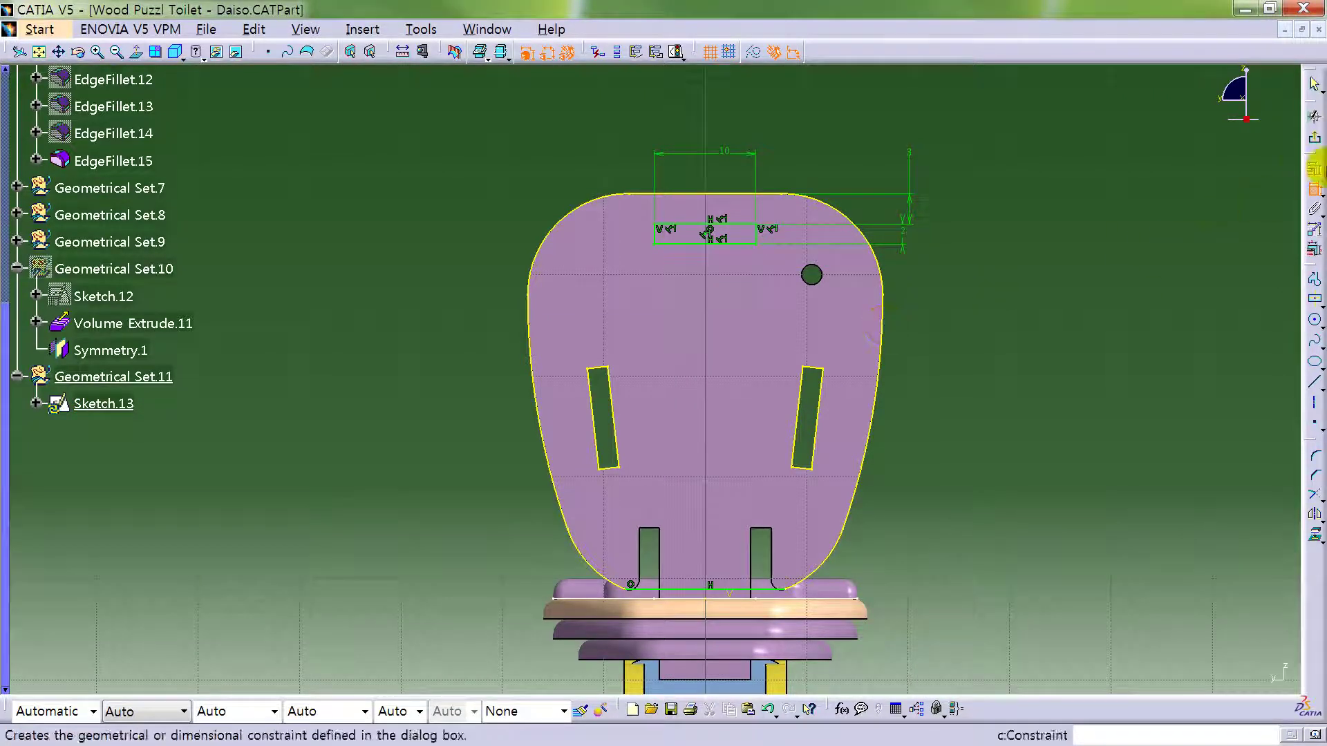
- Exit the sketch and show Geometrical Set.10 with the orange supports again
middle_drag(1001, 286, 560, 277)
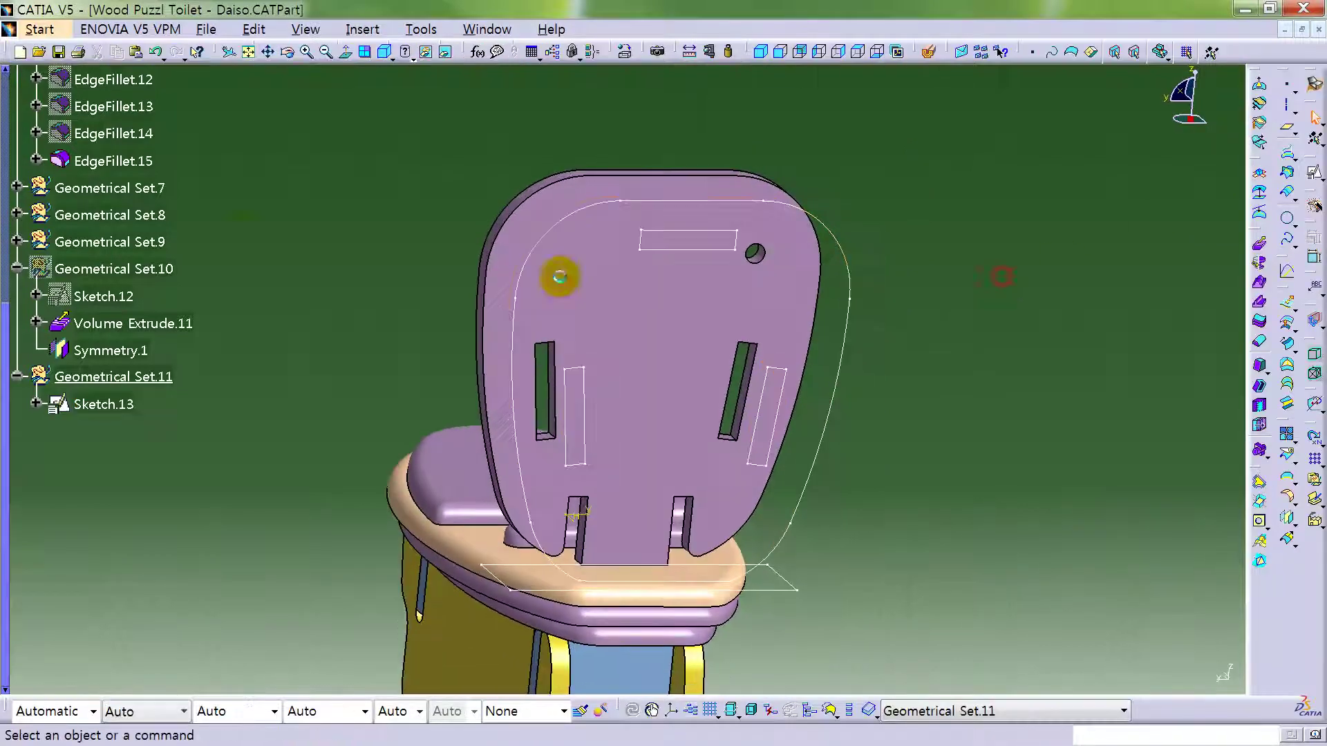
right_click(148, 269)
click(183, 304)
- Extrude Sketch.13 as a 2 mm thick volume along the sketch normal to form the rear plate
middle_drag(413, 186, 594, 330)
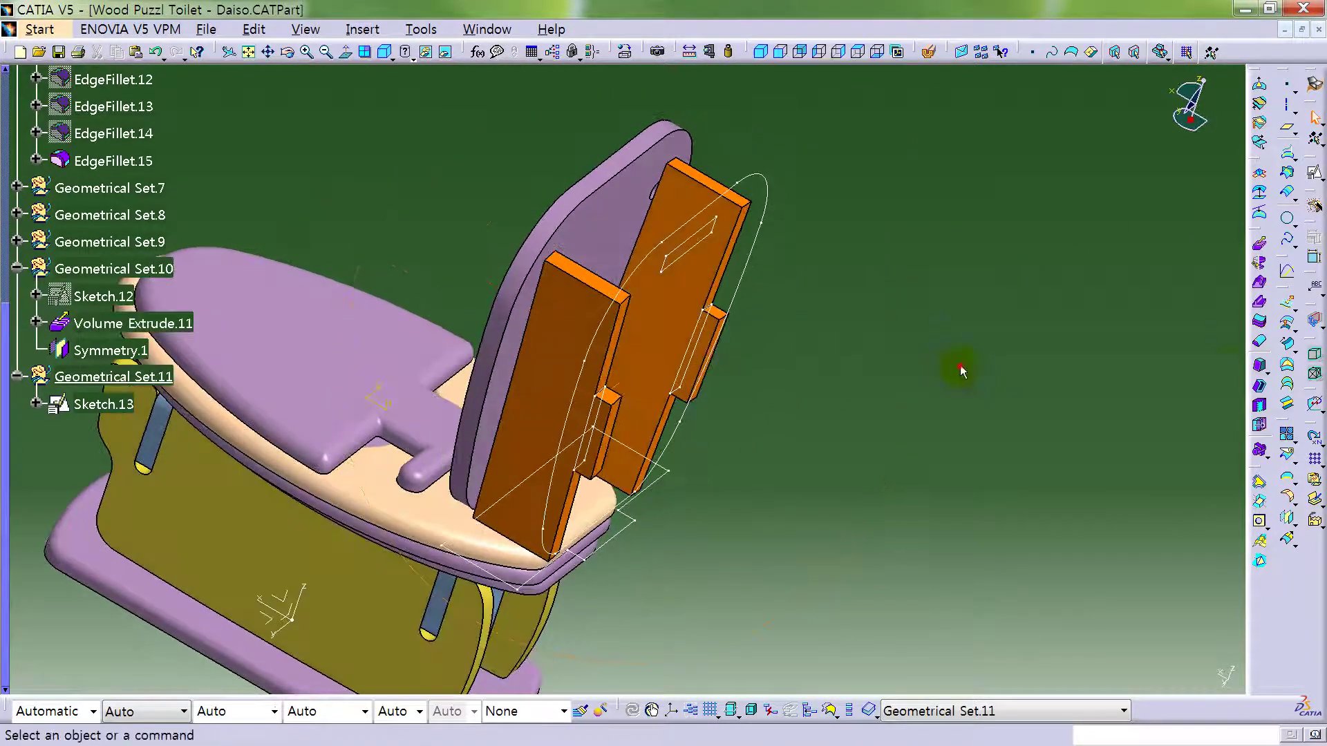
click(1257, 248)
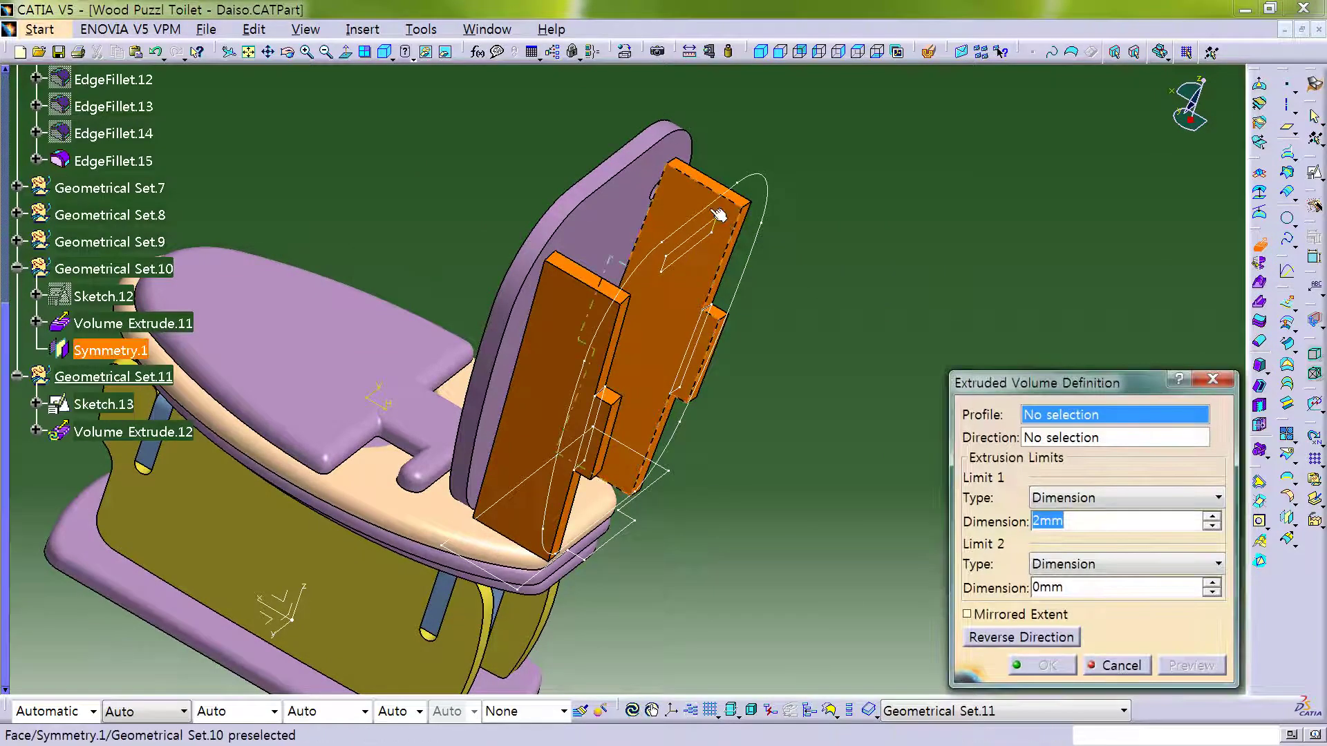
click(736, 240)
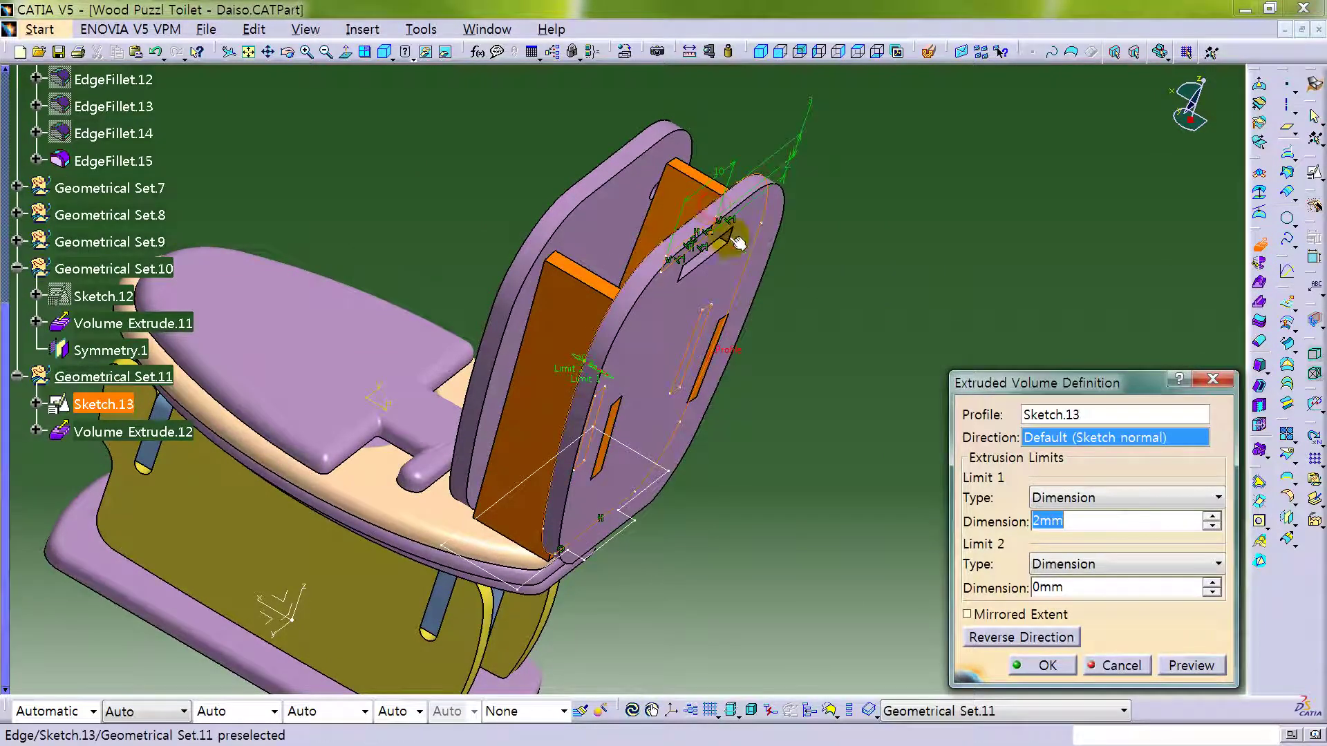
click(1047, 665)
- Fillet the two short corner edges at the bottom of the new rear plate
middle_drag(859, 500, 986, 269)
click(1288, 495)
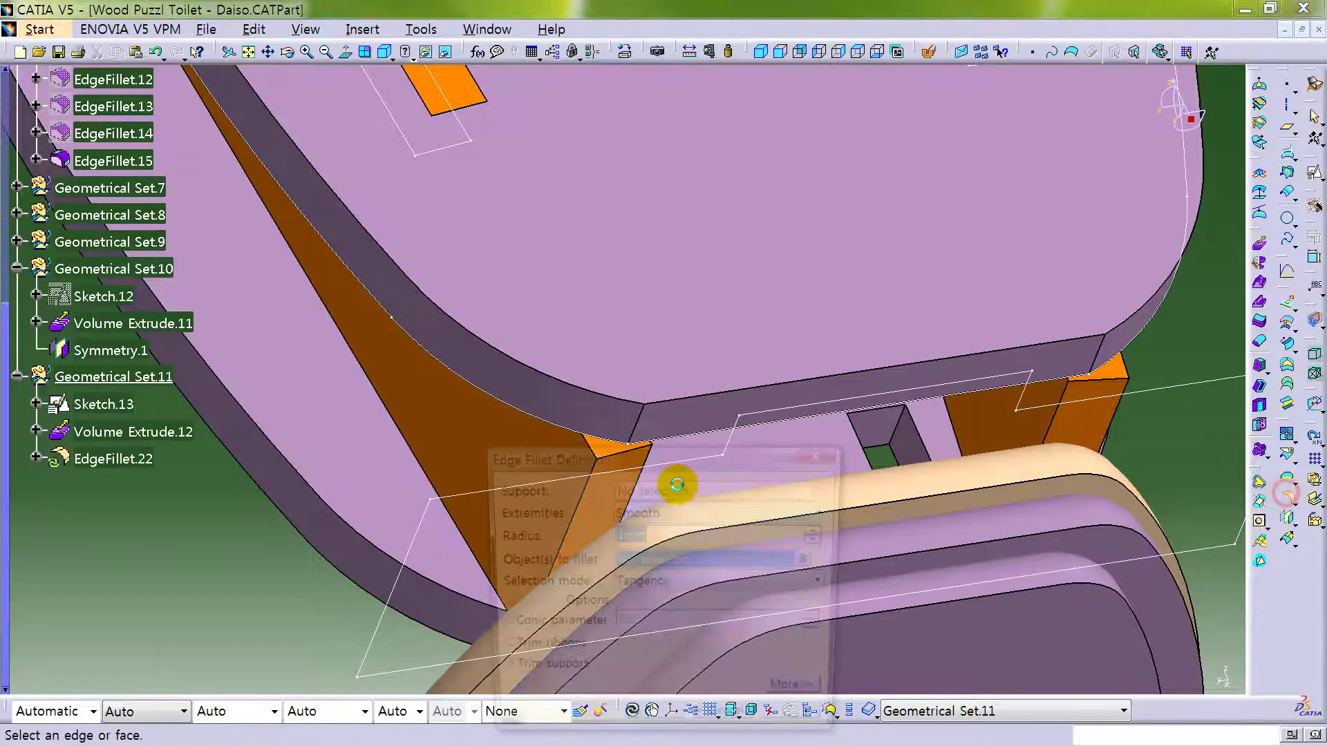
click(632, 416)
click(1098, 356)
click(659, 724)
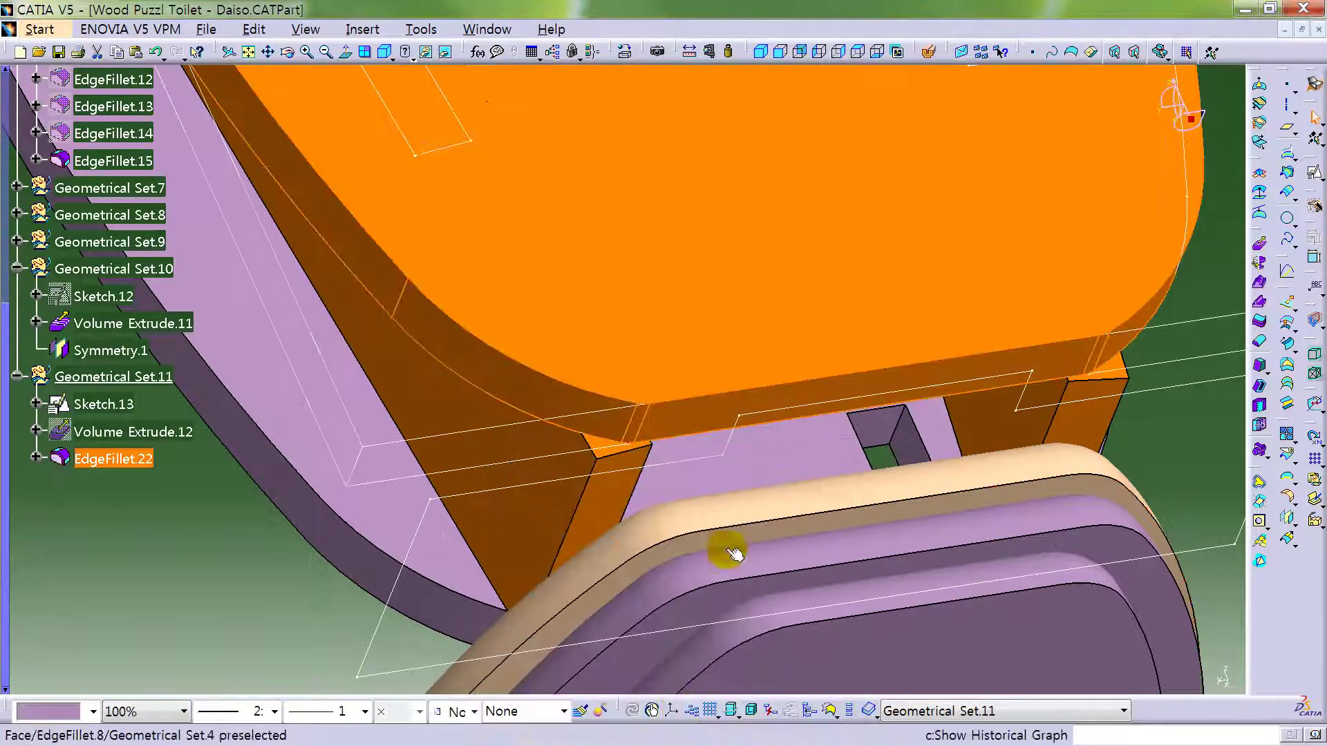
- Hide the profile sketch of the rear plate
mouse_move(746, 424)
middle_down()
mouse_move(764, 521)
mouse_move(993, 335)
mouse_move(785, 186)
mouse_move(720, 331)
mouse_move(705, 329)
middle_up()
click(993, 335)
right_click(758, 270)
click(829, 316)
- Expand Geometrical Set.9 and make it the work object
middle_drag(607, 283, 772, 483)
middle_drag(622, 251, 783, 482)
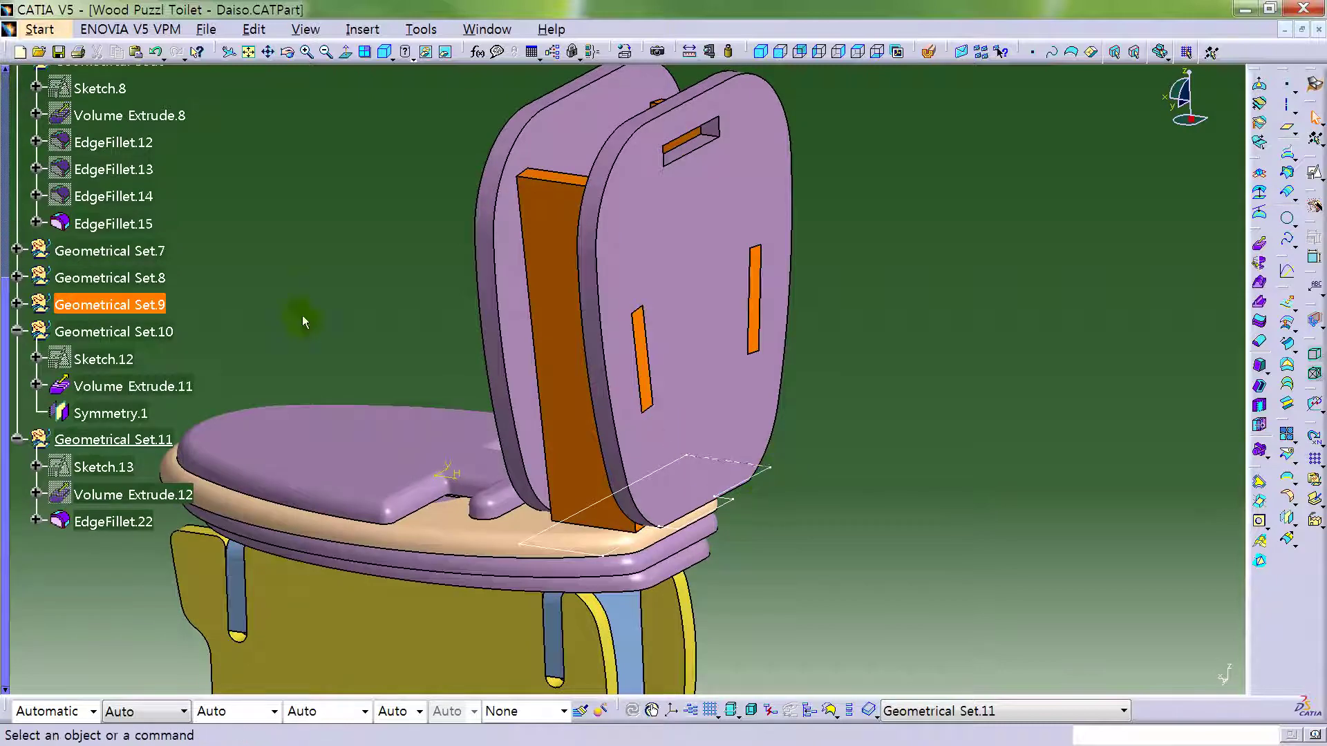
click(16, 304)
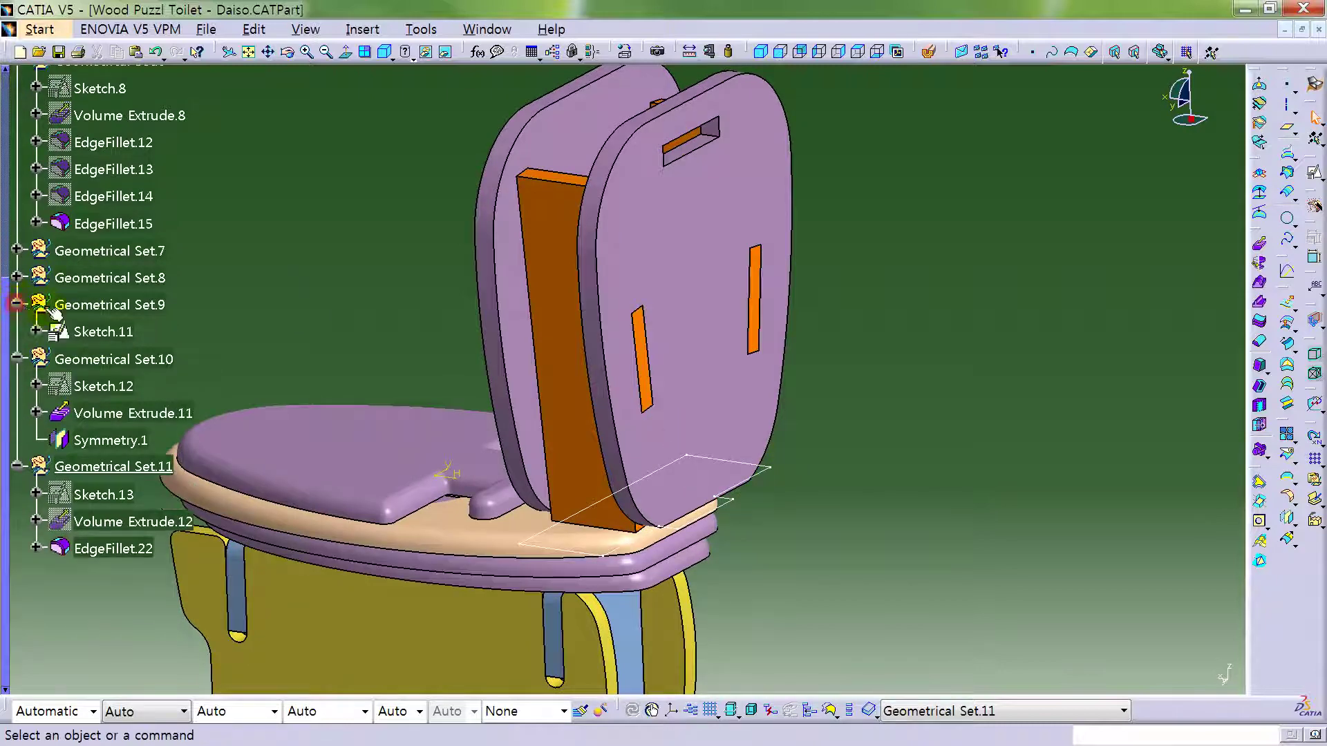
right_click(103, 332)
click(192, 436)
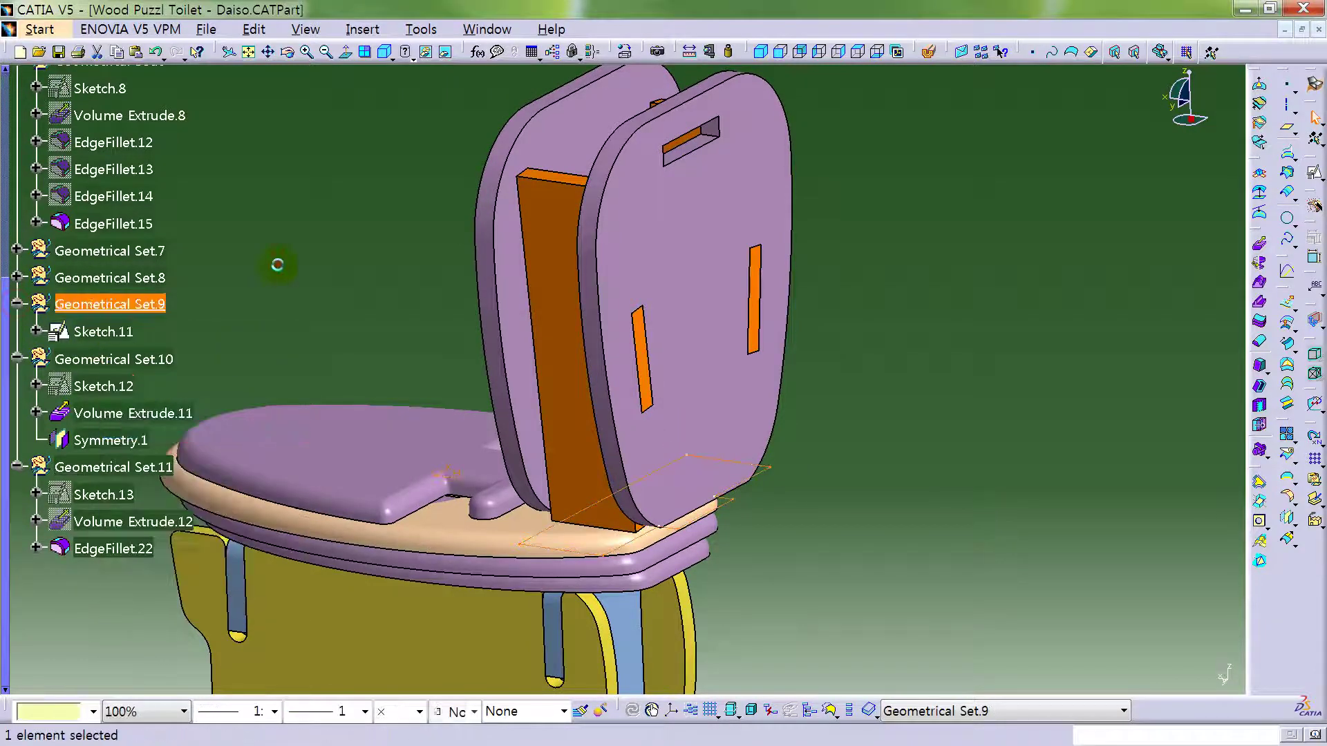
- Change the support of Sketch.11 to a long inner face of the rectangular slot near the top of the rear plate
right_click(104, 332)
mouse_move(221, 614)
click(410, 637)
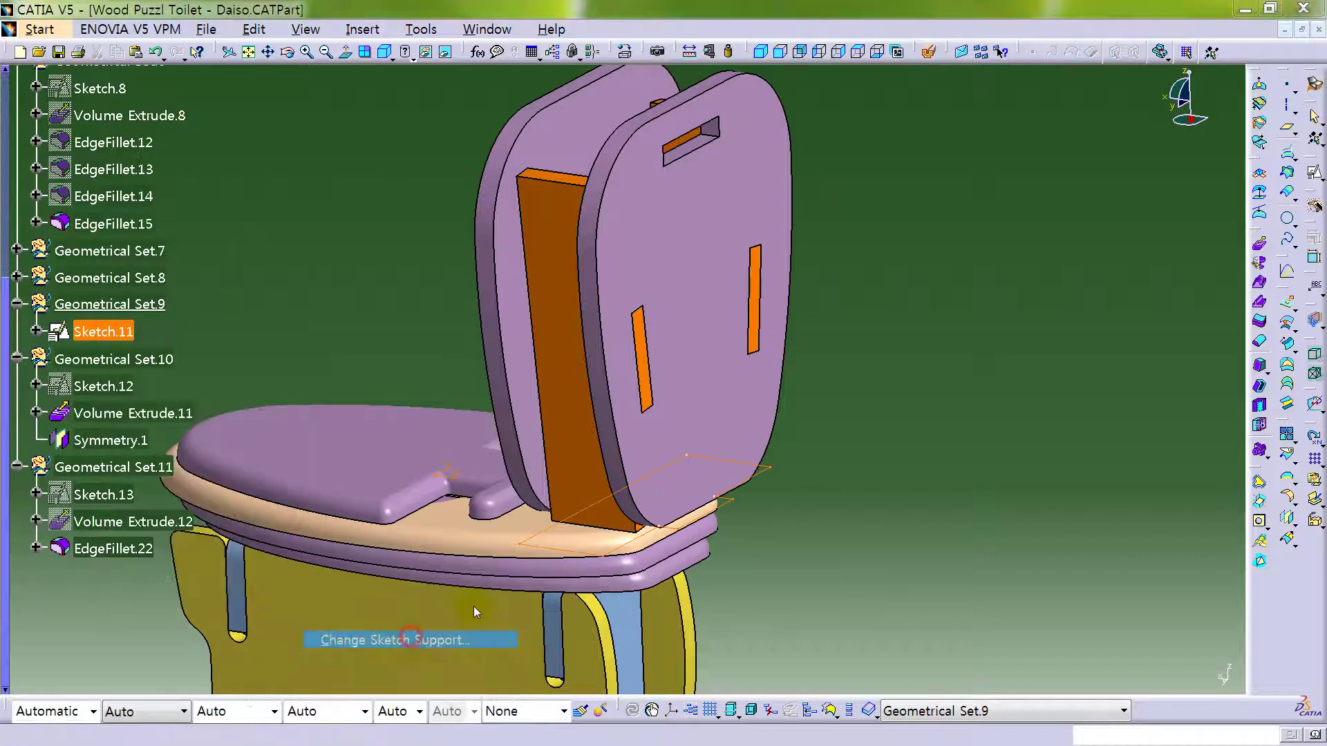
click(855, 443)
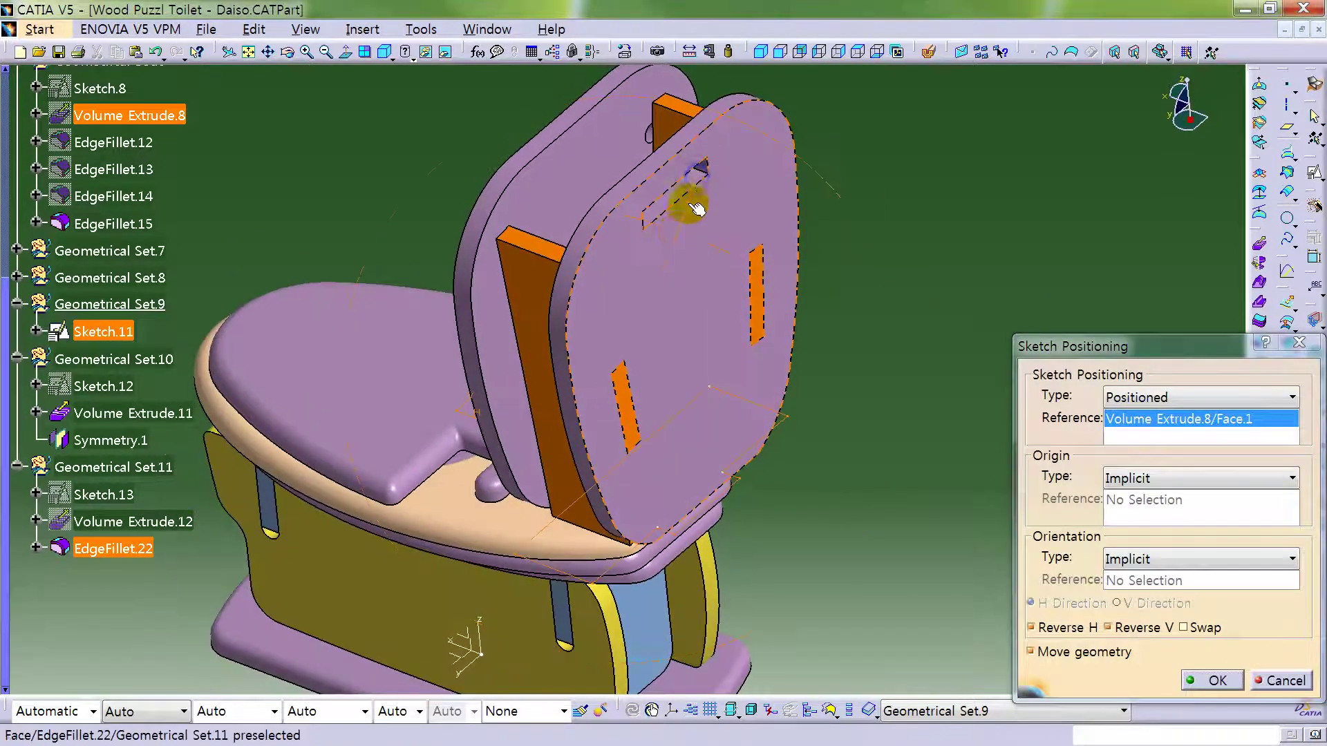
click(693, 181)
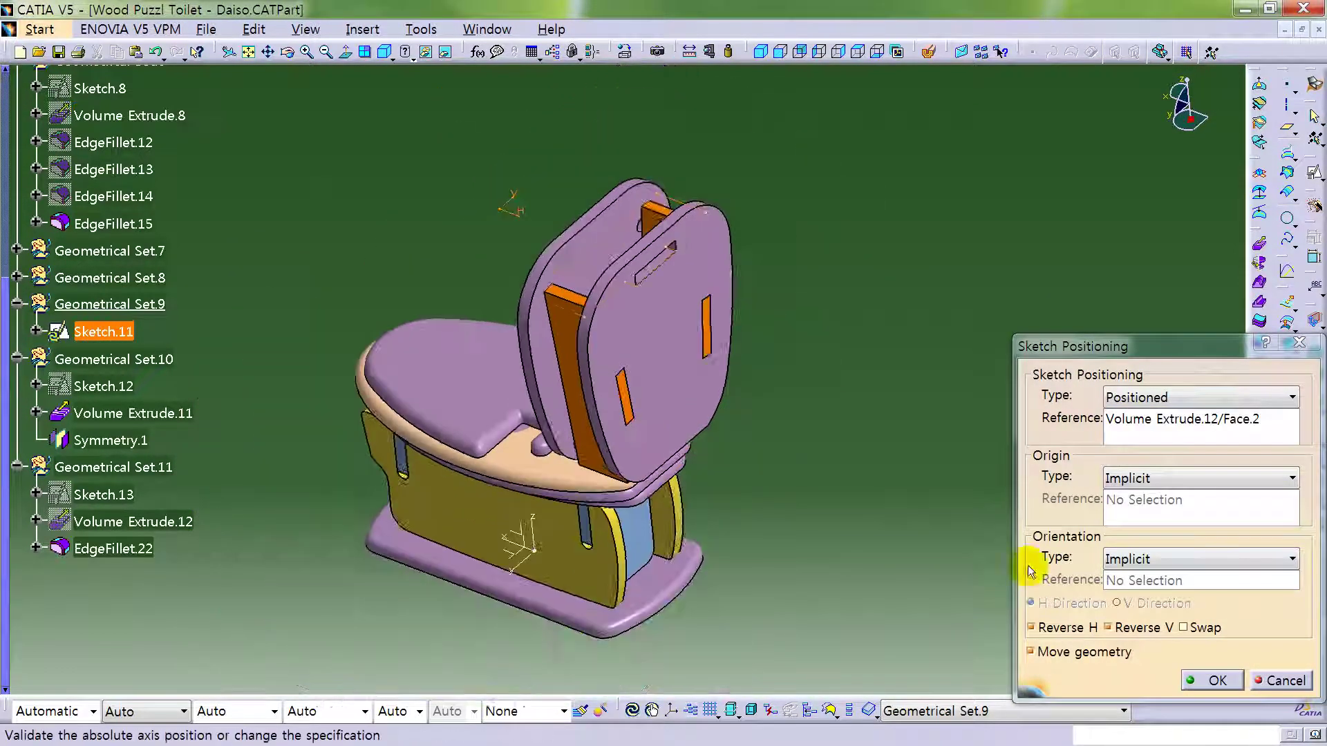
click(1212, 681)
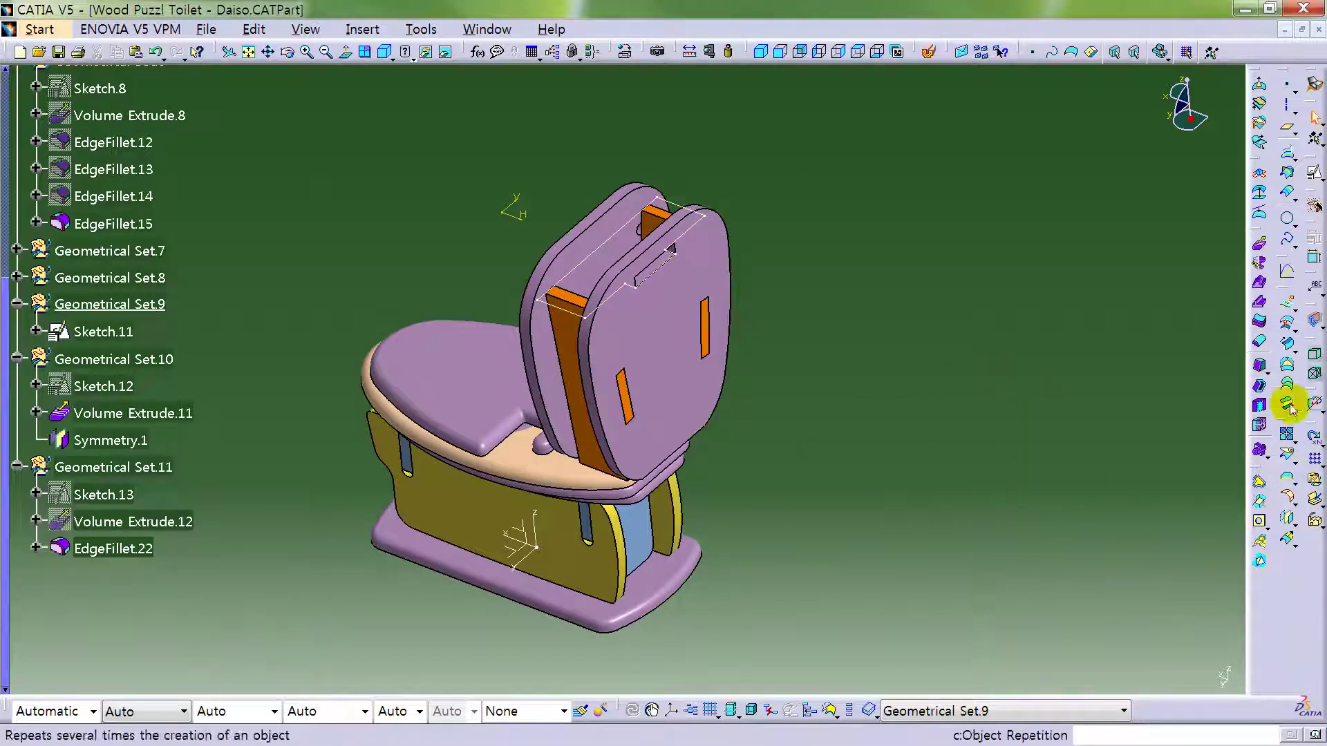
- Extrude Sketch.11 as a 2 mm thick volume along the sketch normal, forming the board between the two plates
click(1259, 253)
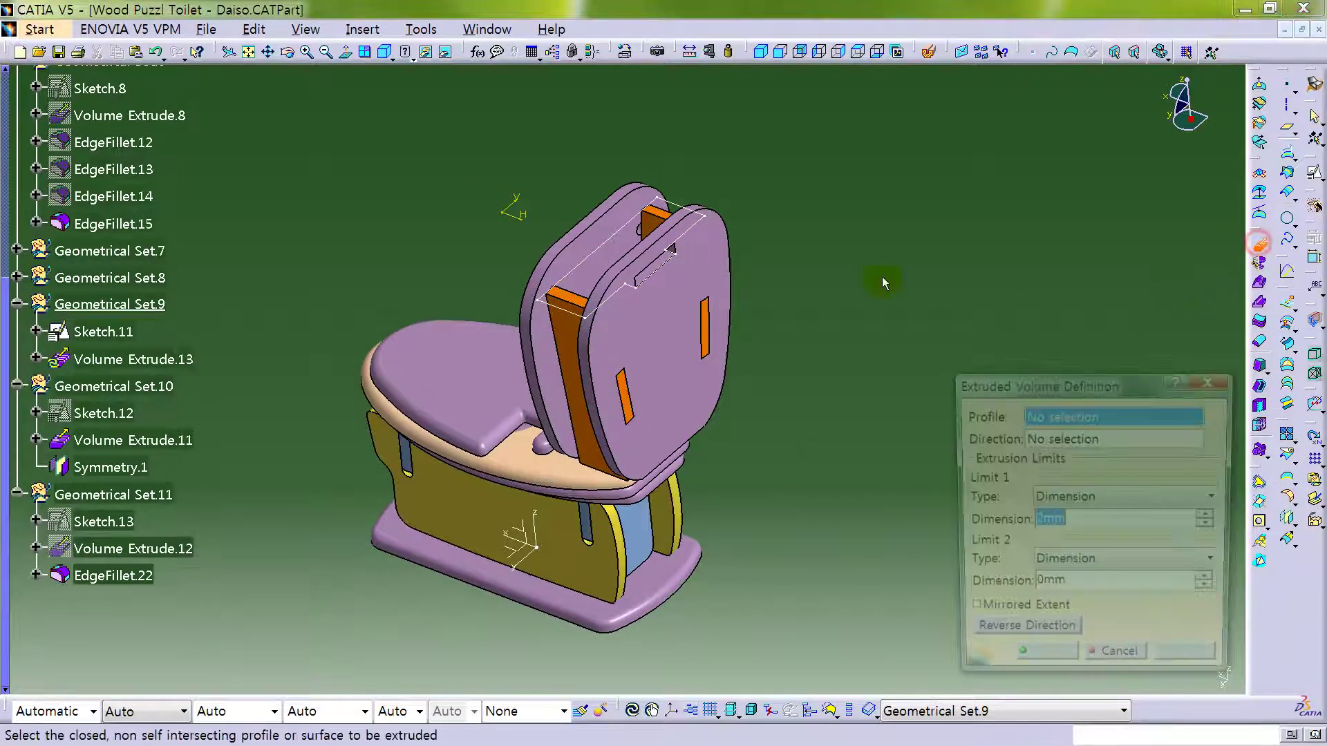
click(693, 340)
middle_drag(695, 347, 574, 408)
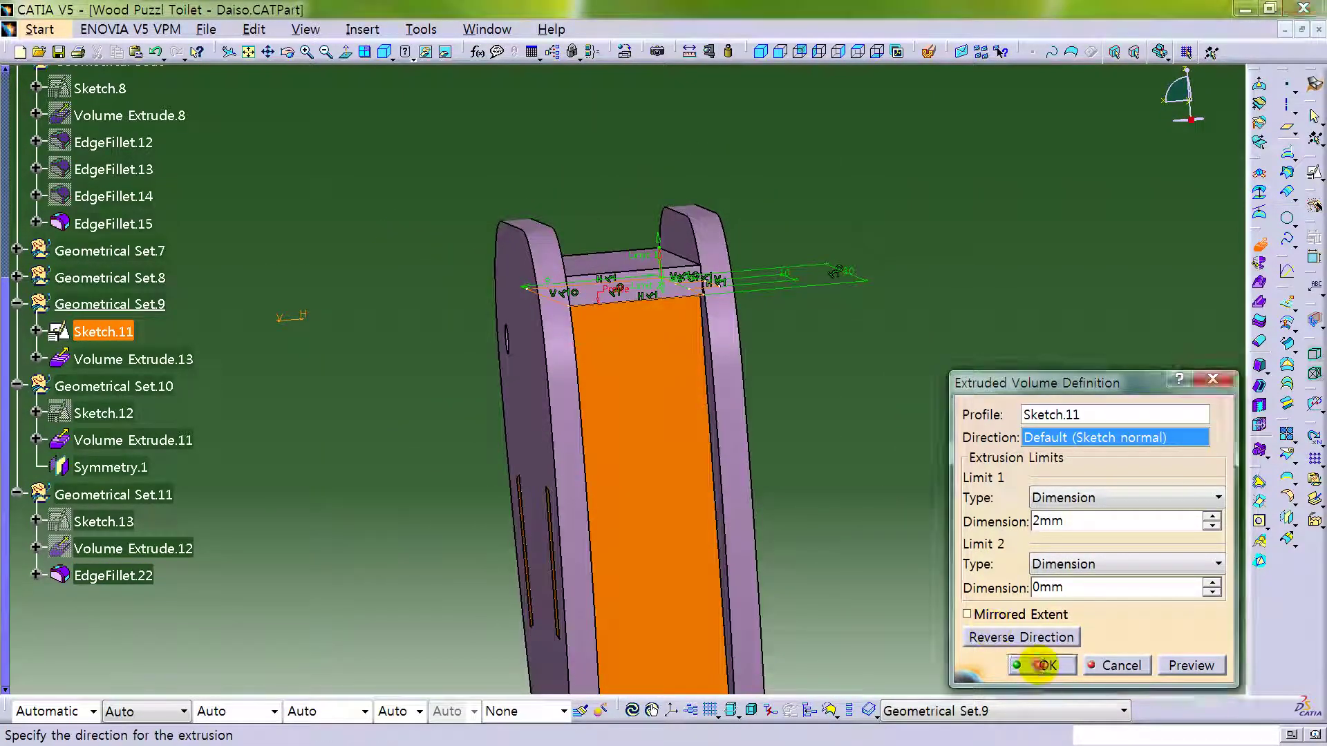
click(1042, 667)
- Hide Sketch.11, the profile of the connecting board
click(676, 295)
right_click(676, 296)
click(731, 343)
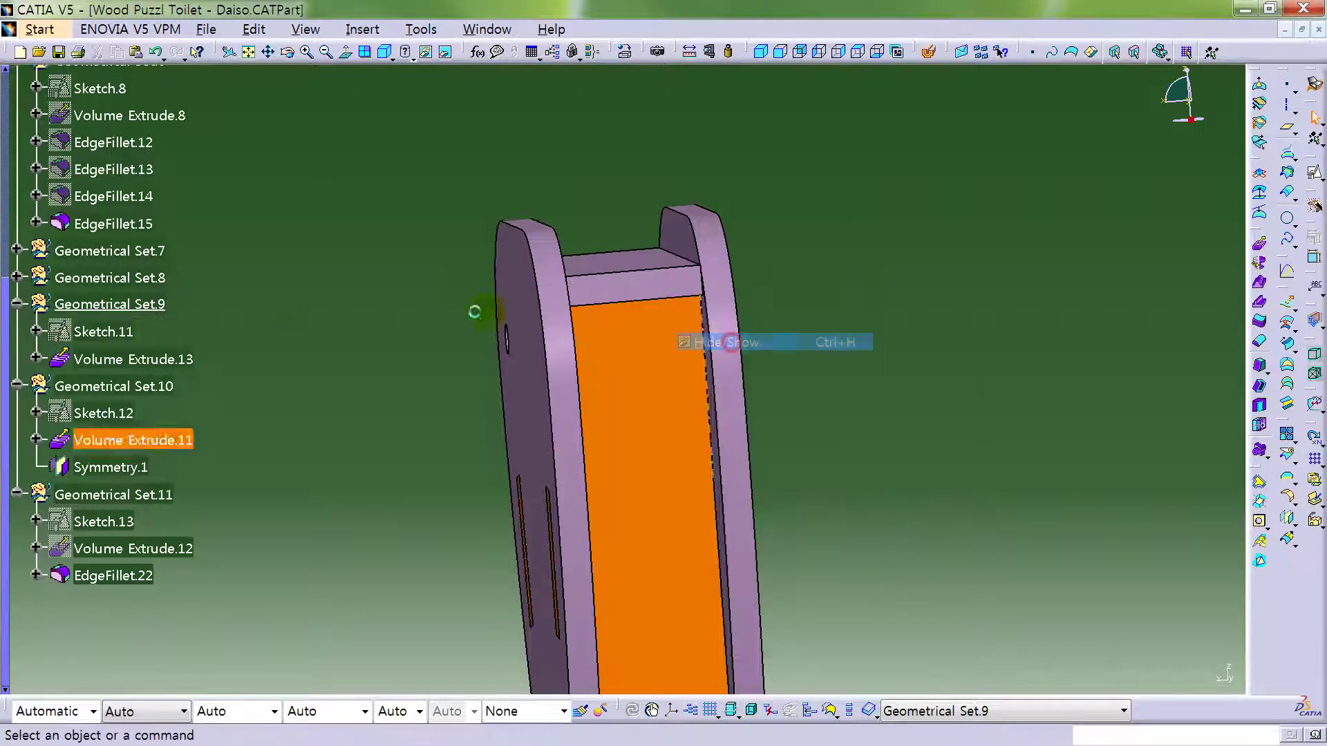
- Colour Volume Extrude.13, the board connecting the two plates, orange
click(159, 359)
click(93, 711)
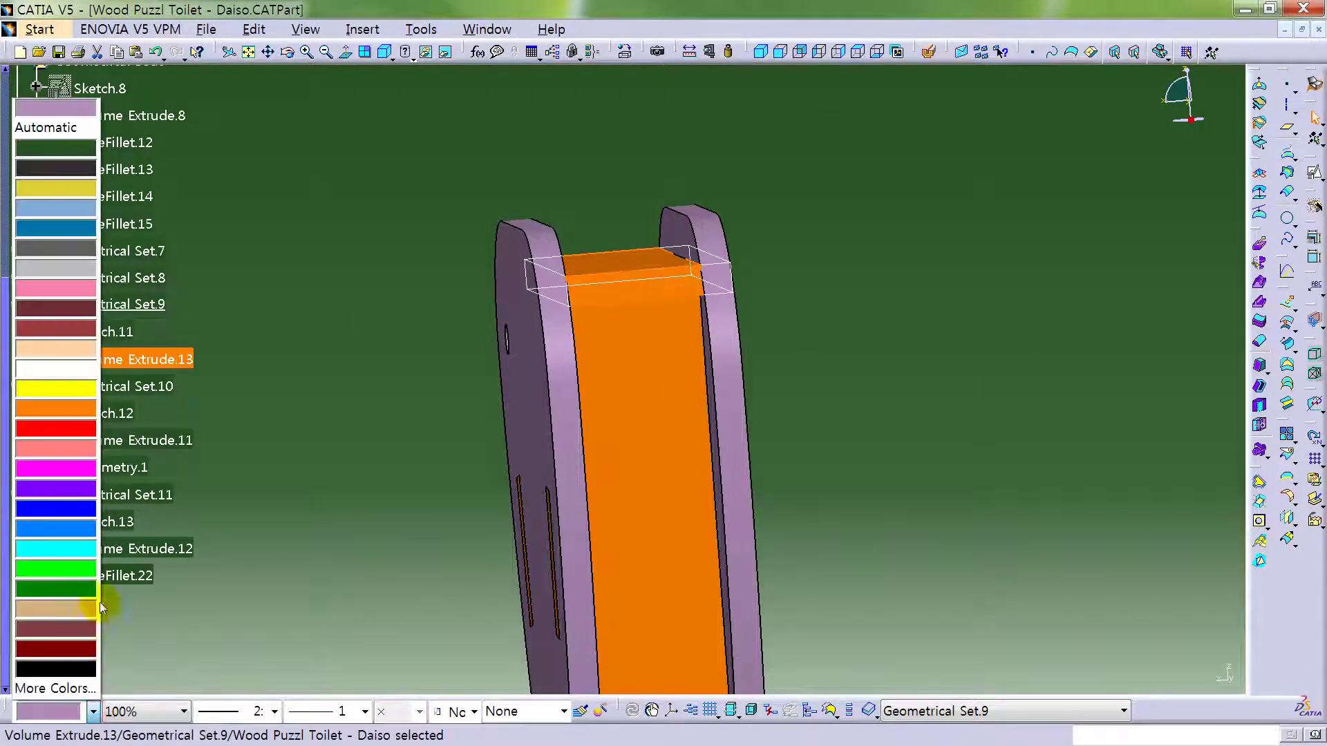
click(66, 406)
click(776, 228)
middle_drag(776, 228, 864, 442)
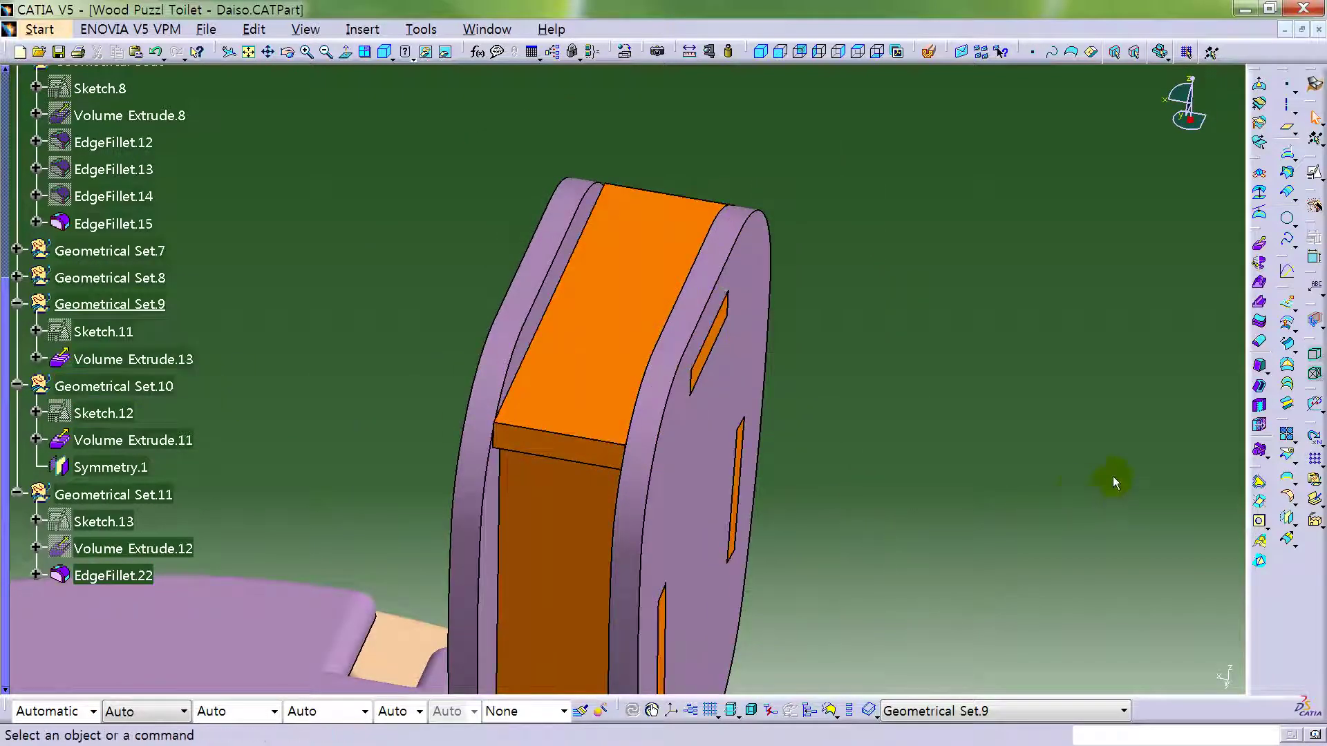
- Fillet the two short corner edges at opposite ends of one long side of the connecting board with a 3 mm radius
click(1290, 500)
scroll(484, 478, up, 5)
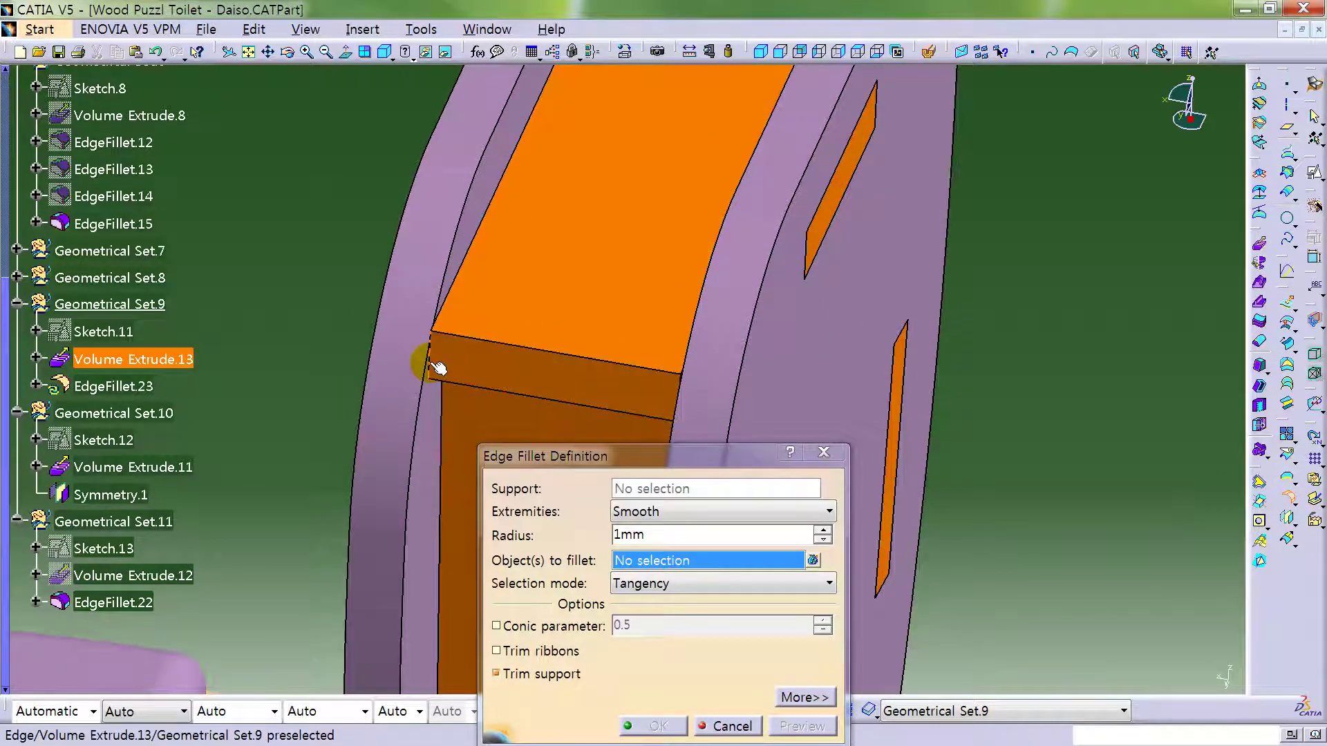
middle_drag(470, 340, 486, 213)
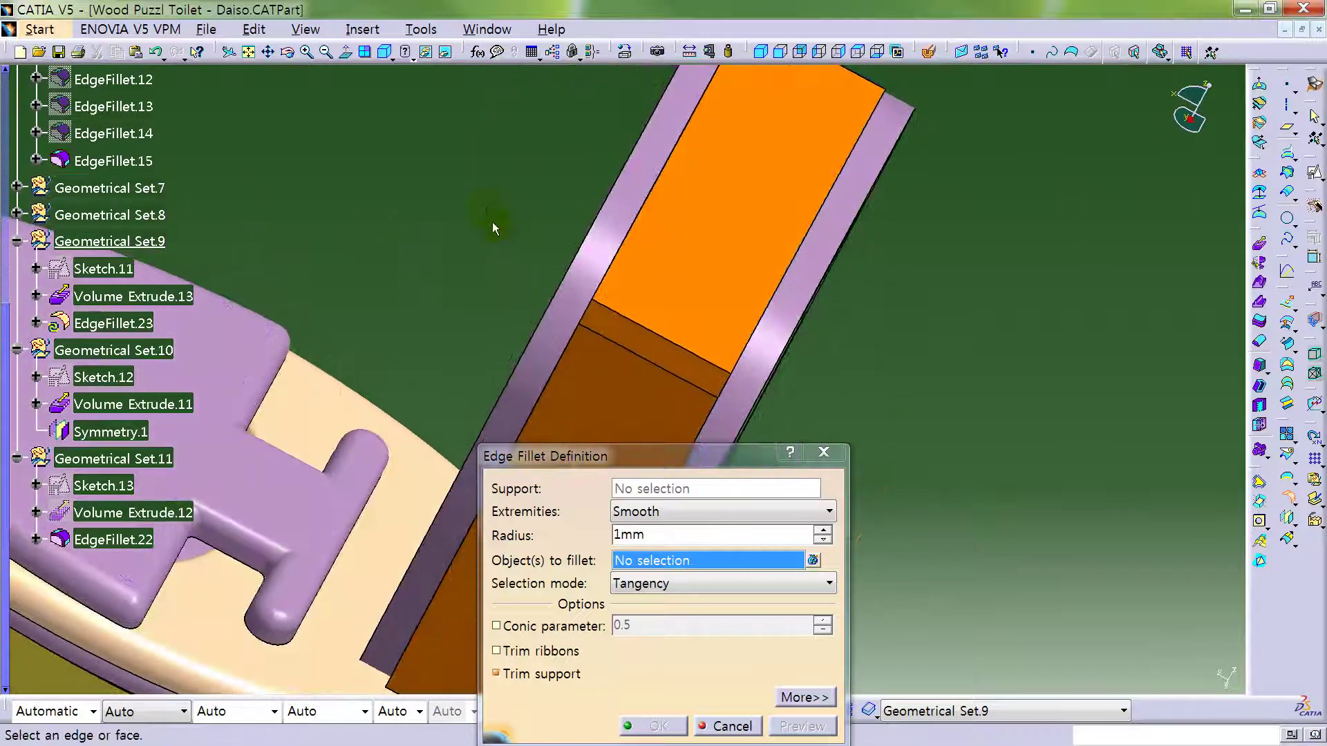
middle_drag(620, 356, 657, 249)
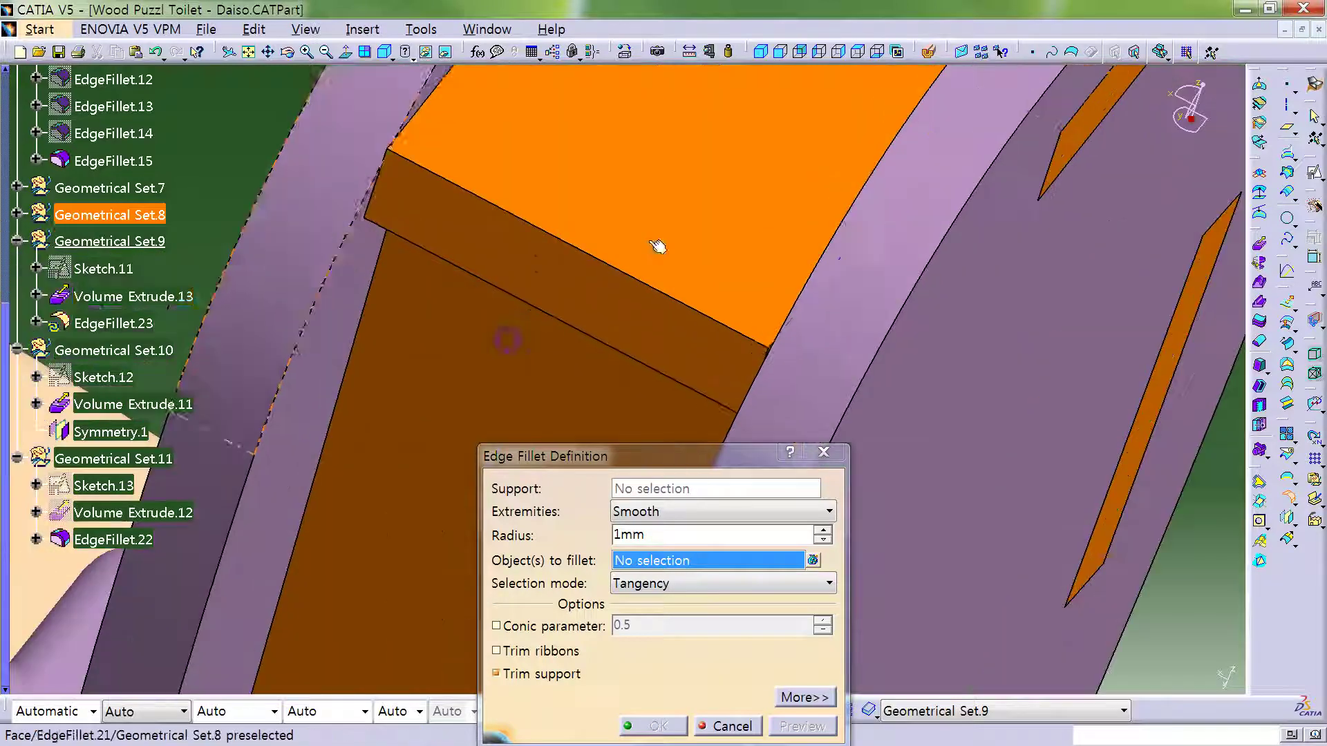
click(372, 200)
middle_drag(372, 200, 897, 395)
click(862, 404)
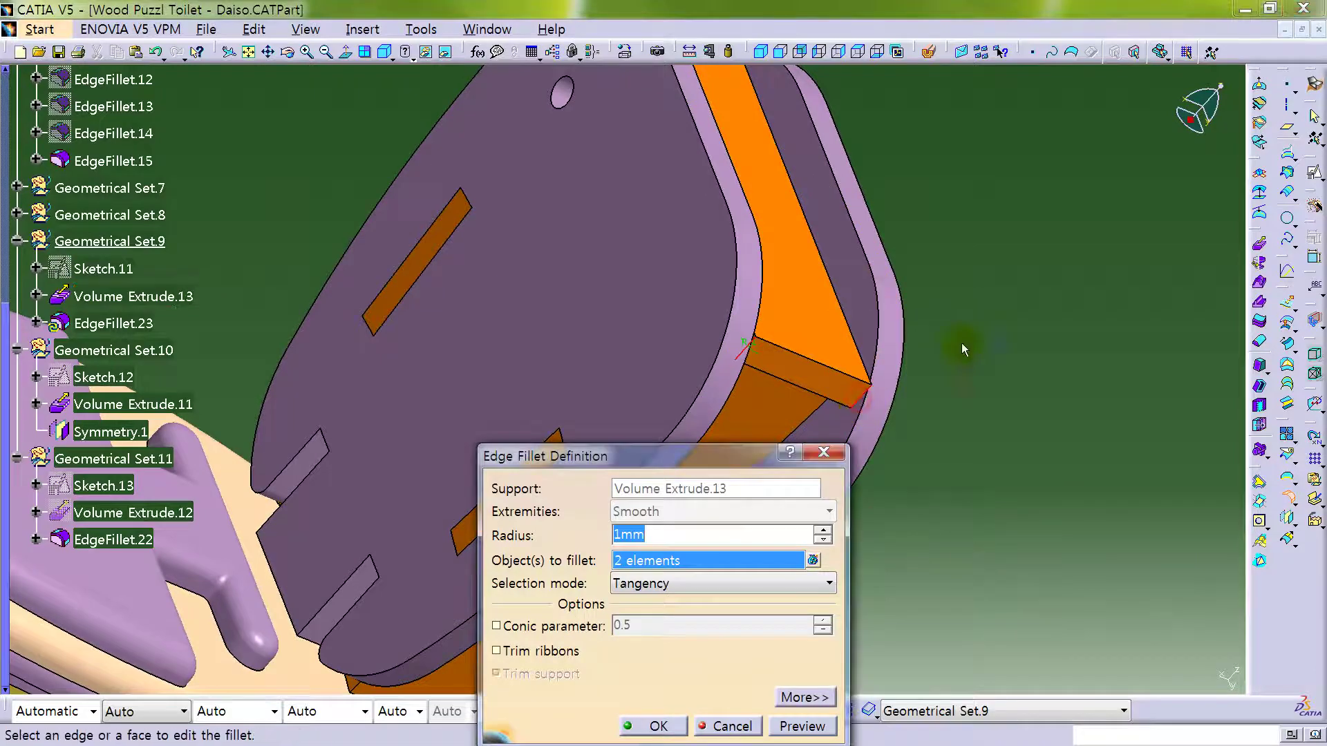
key(Return)
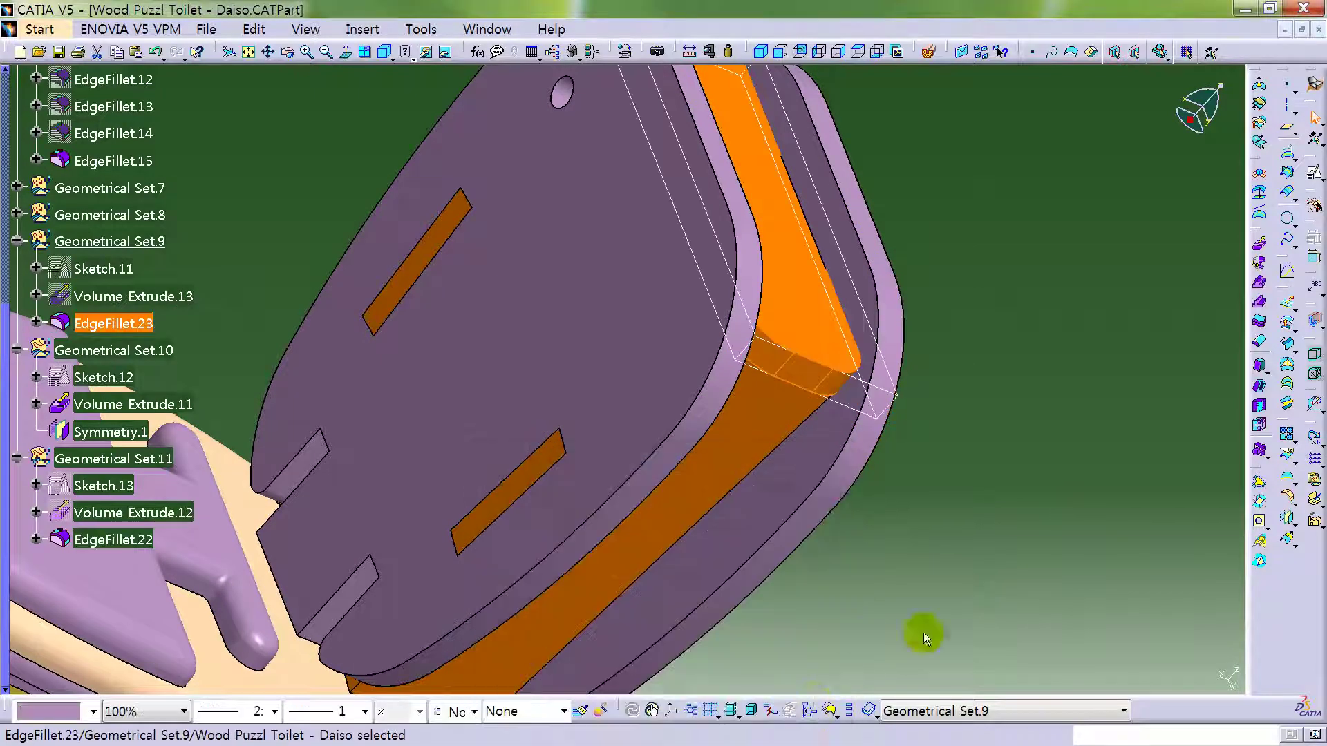
- Add the connecting board's two remaining corner edges to the 3 mm EdgeFillet.23
double_click(114, 323)
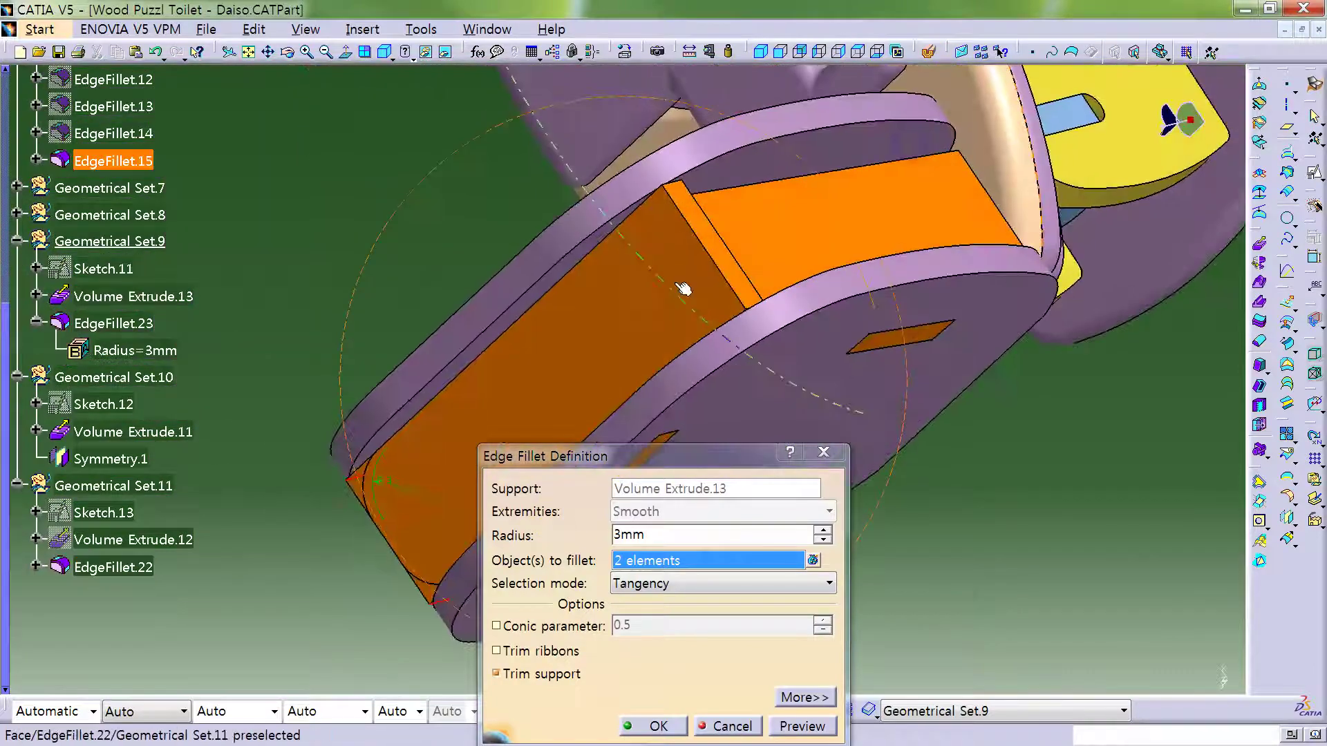
click(675, 182)
middle_drag(838, 201, 602, 302)
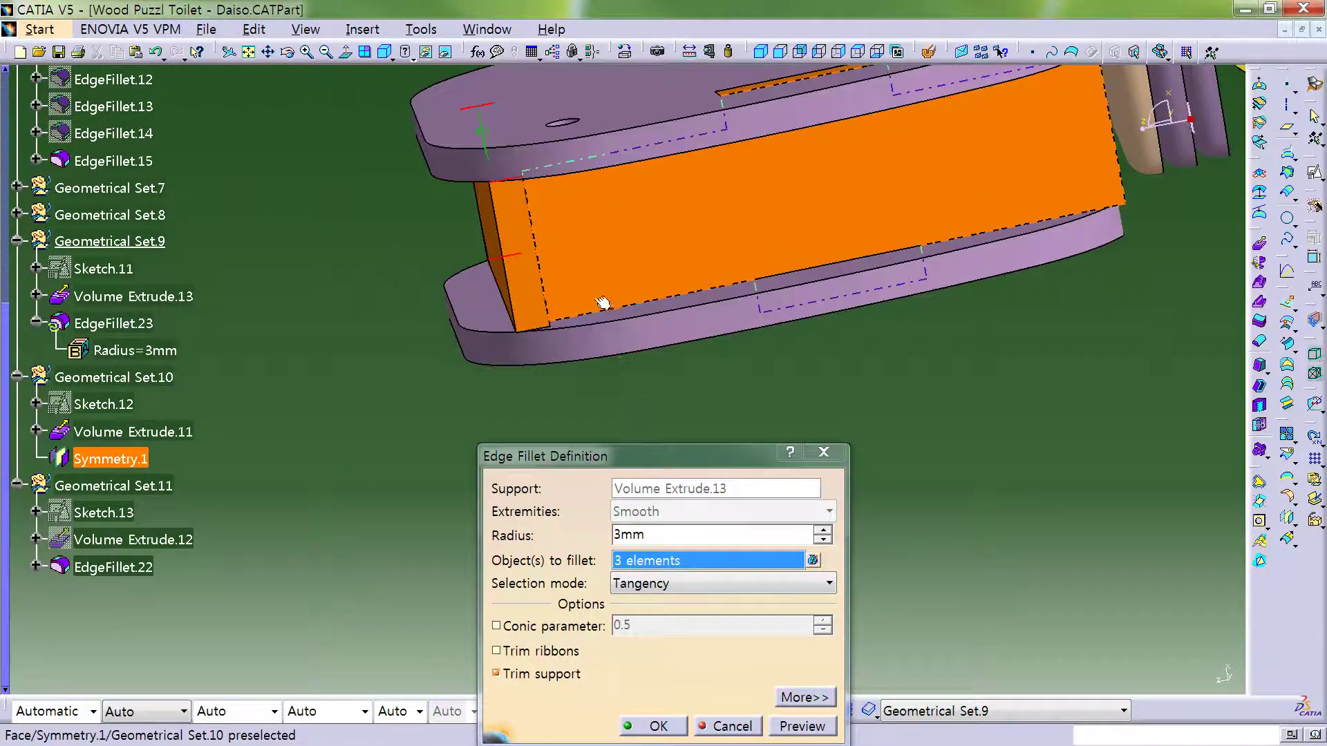
click(543, 332)
click(658, 726)
middle_drag(436, 518, 1125, 446)
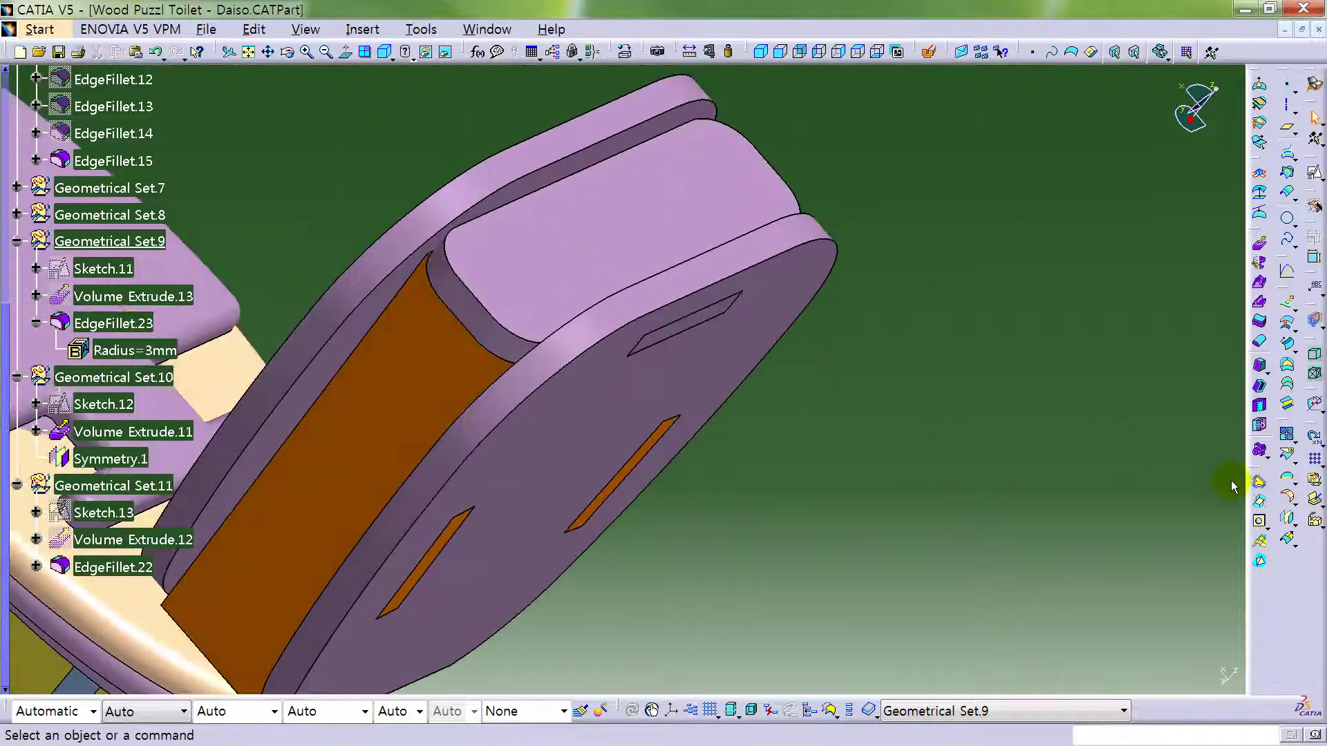
- Fillet the outline of the connecting board's top face with a 1 mm radius
click(1290, 497)
click(481, 305)
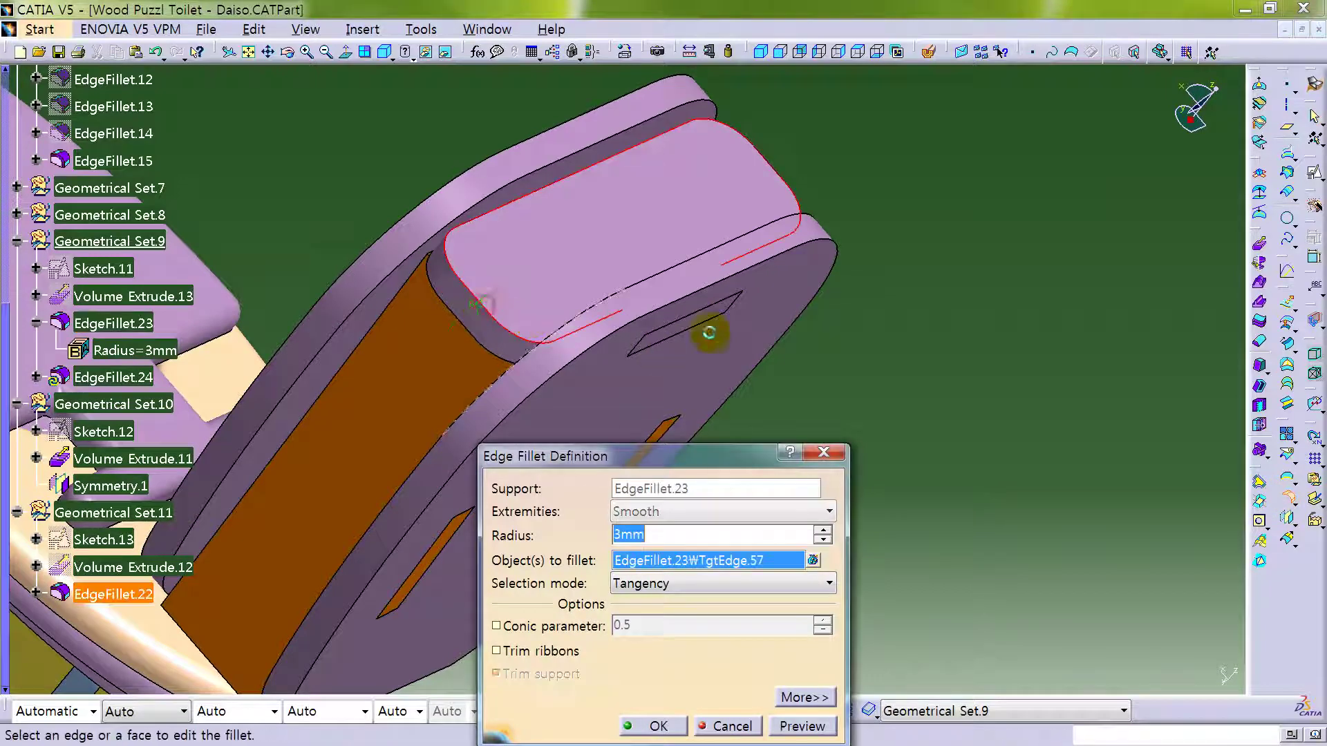
text(1mm)
key(Return)
middle_drag(912, 349, 261, 405)
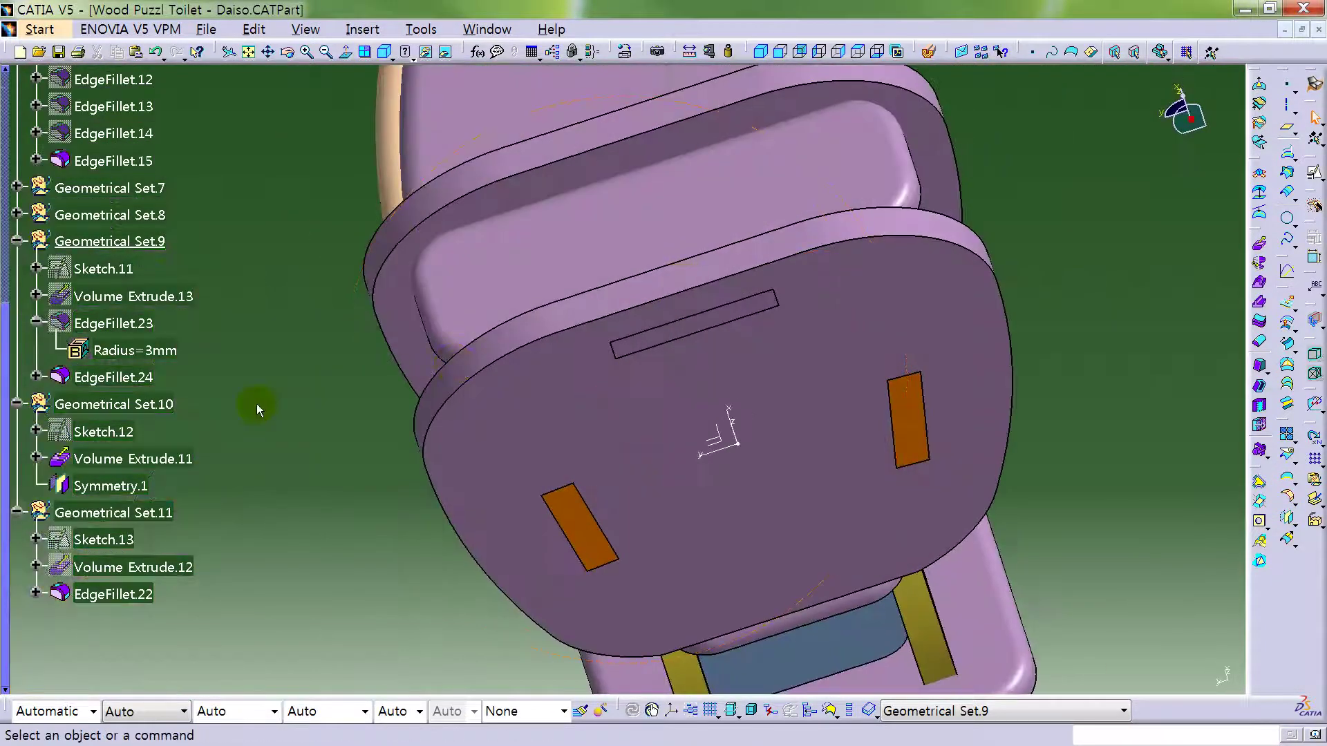
- Colour EdgeFillet.24, the finished connecting board, salmon pink
click(147, 378)
click(93, 712)
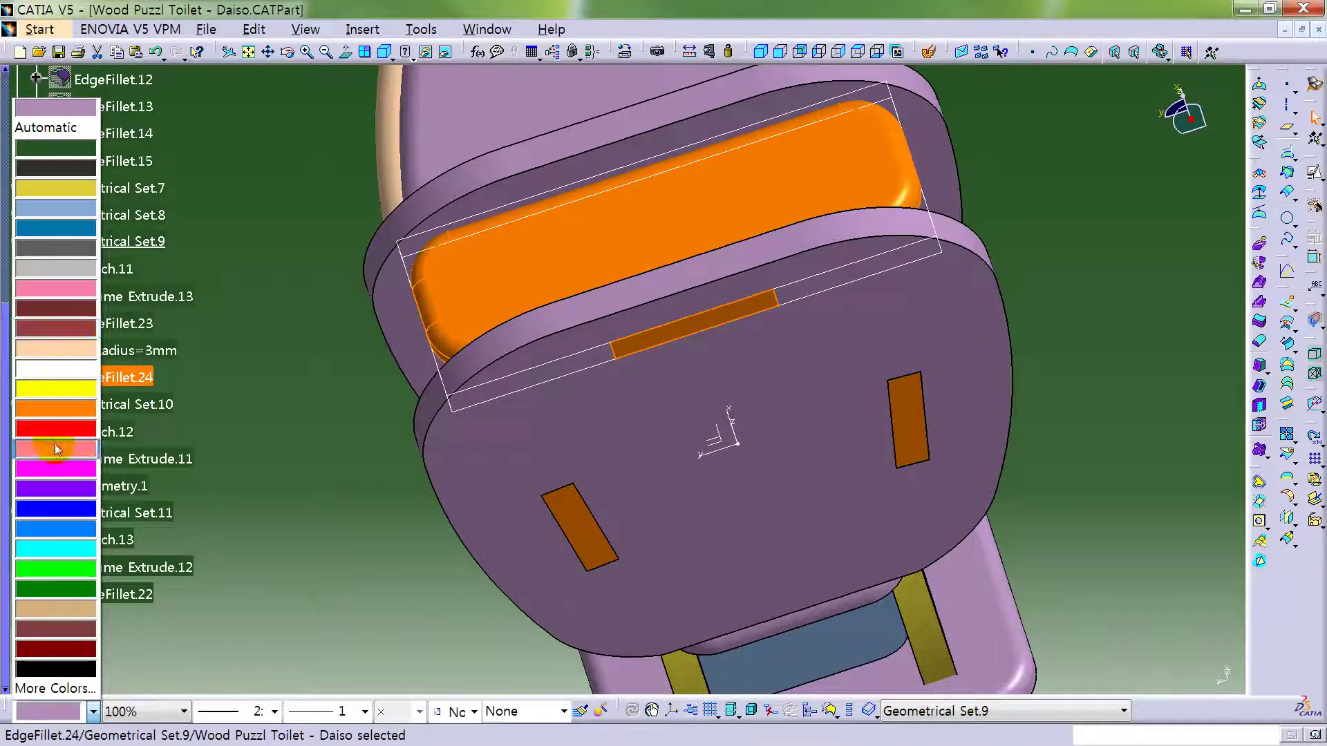
click(58, 449)
middle_drag(415, 484, 842, 430)
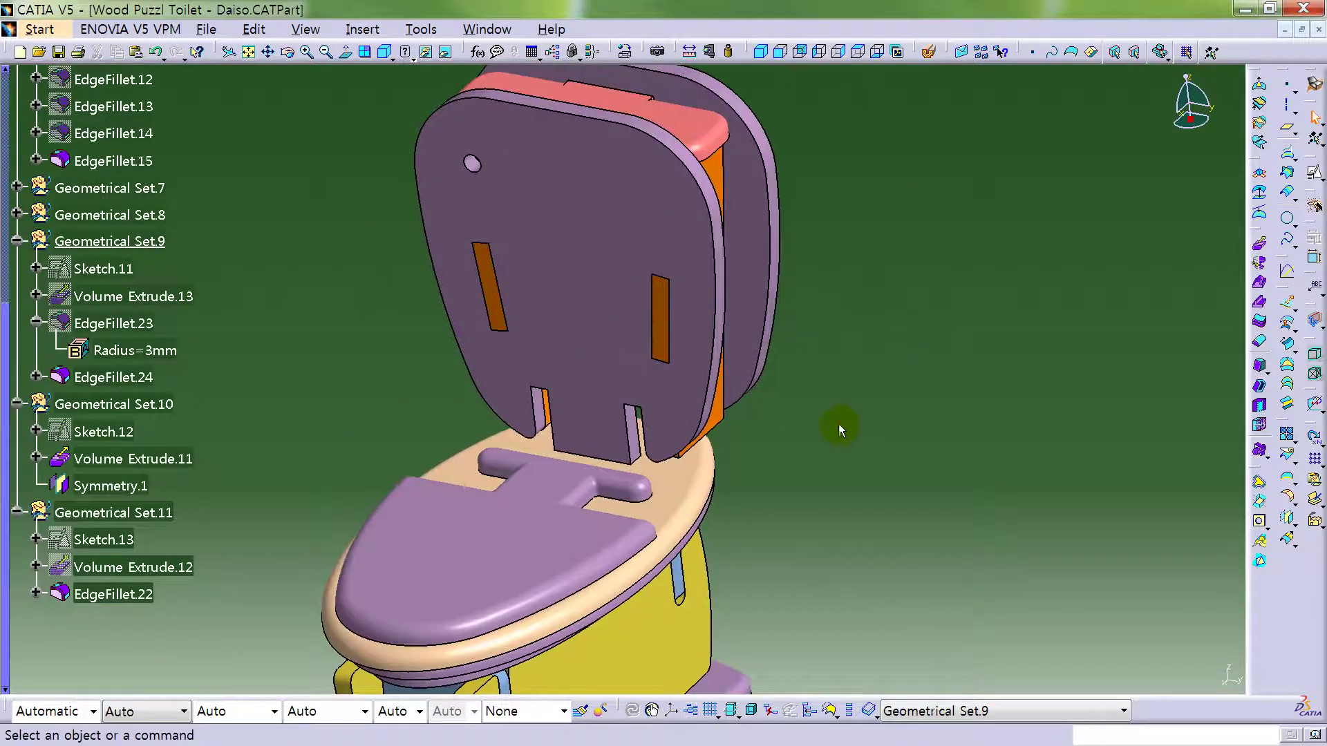
- Collapse Geometrical Set.9 and Geometrical Set.10 in the specification tree
click(17, 241)
click(16, 268)
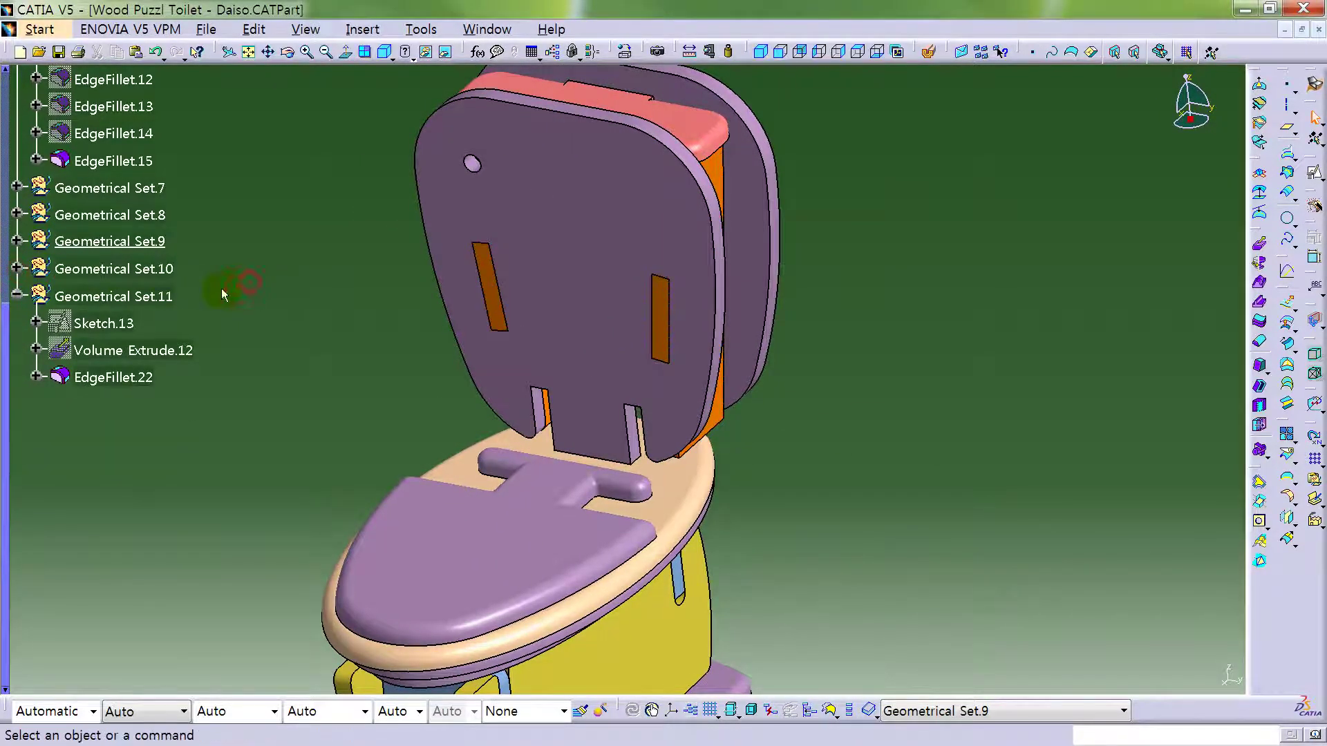
click(113, 296)
click(114, 268)
click(135, 190)
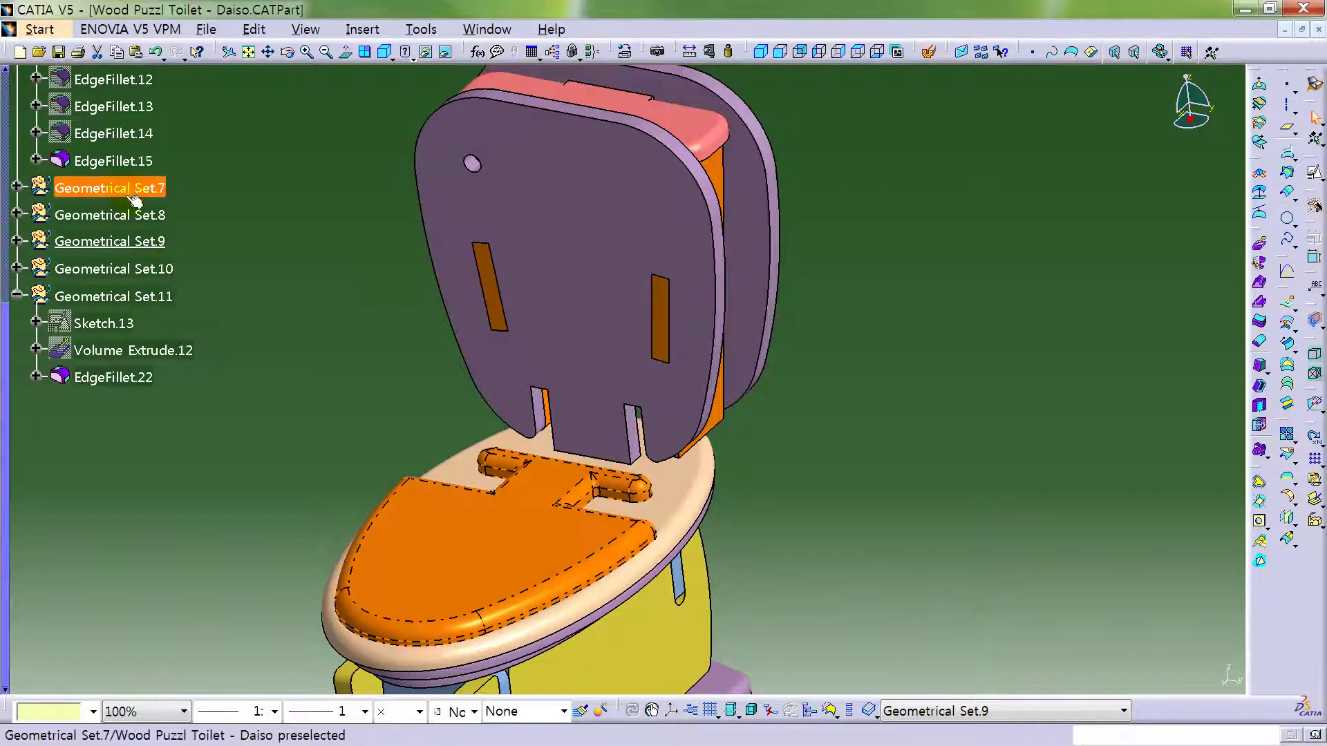
click(111, 241)
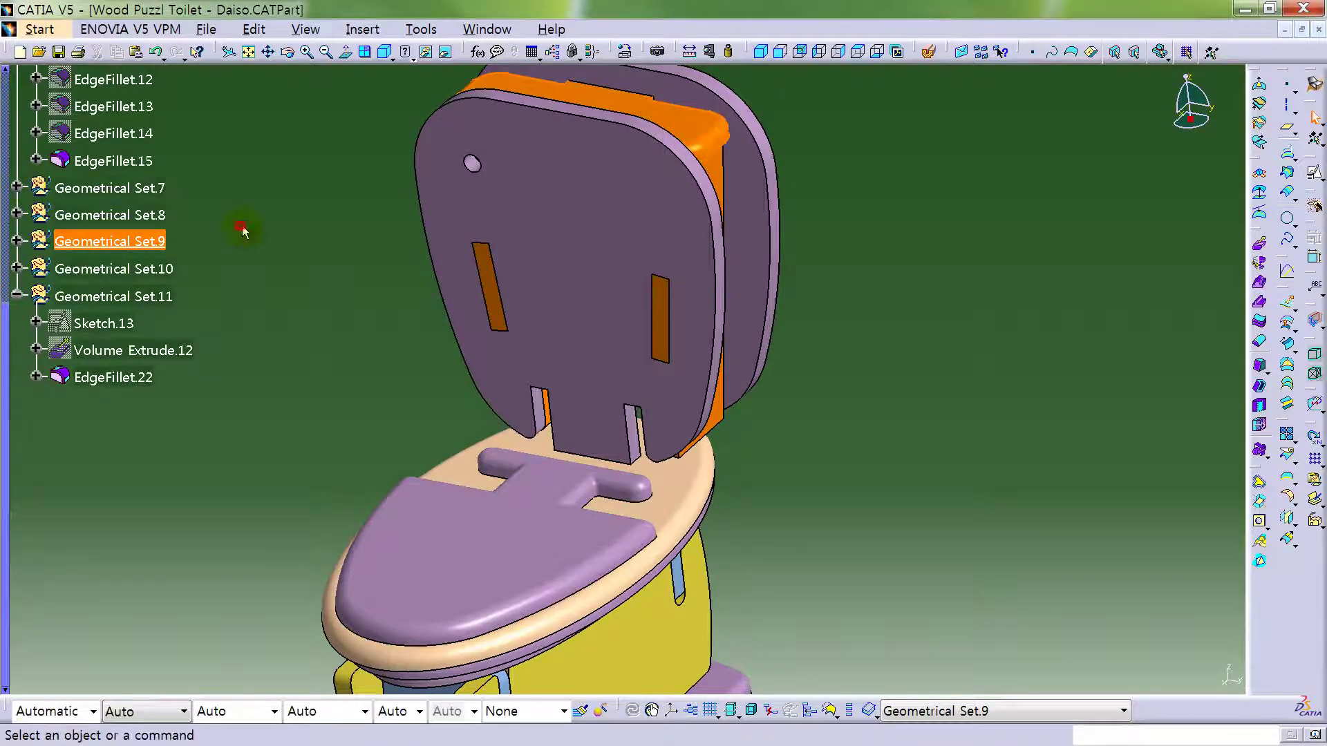
click(304, 255)
- Insert a new geometrical set with the part Wood Puzzl Toilet - Daiso as its father
click(362, 29)
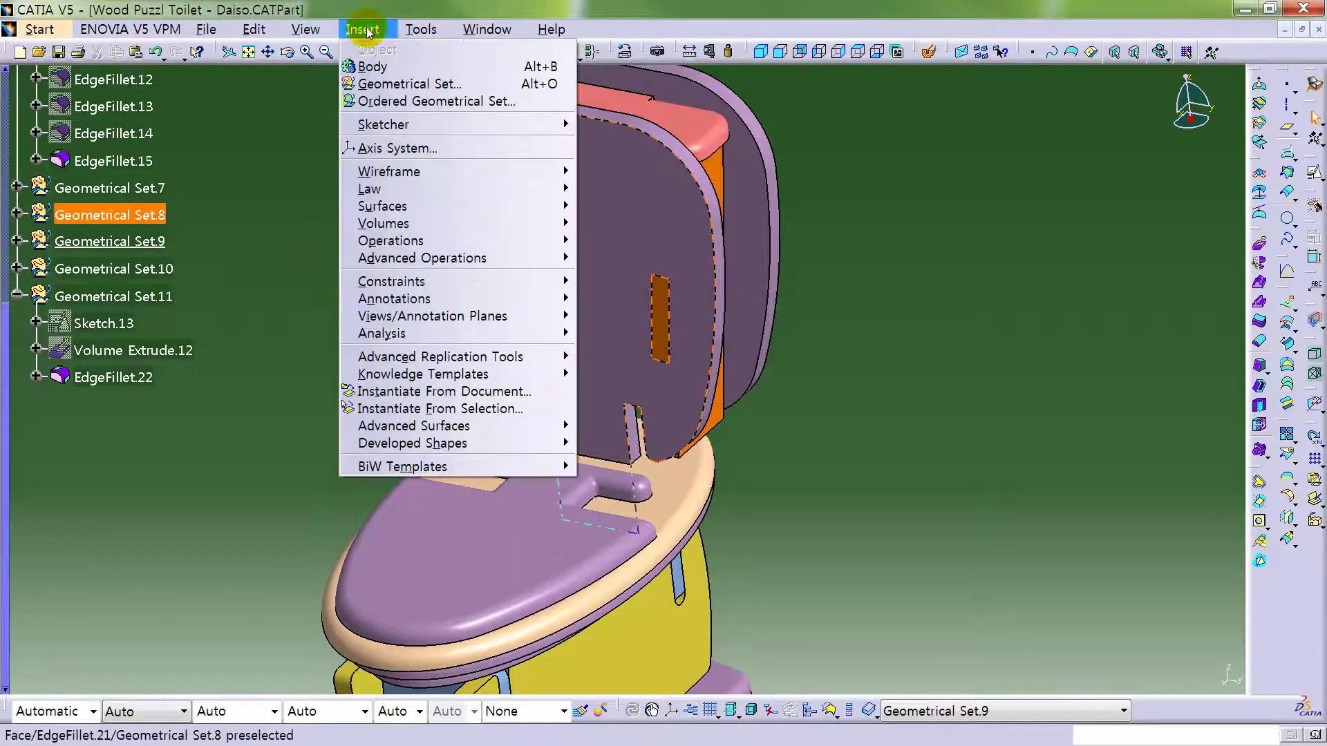
click(377, 91)
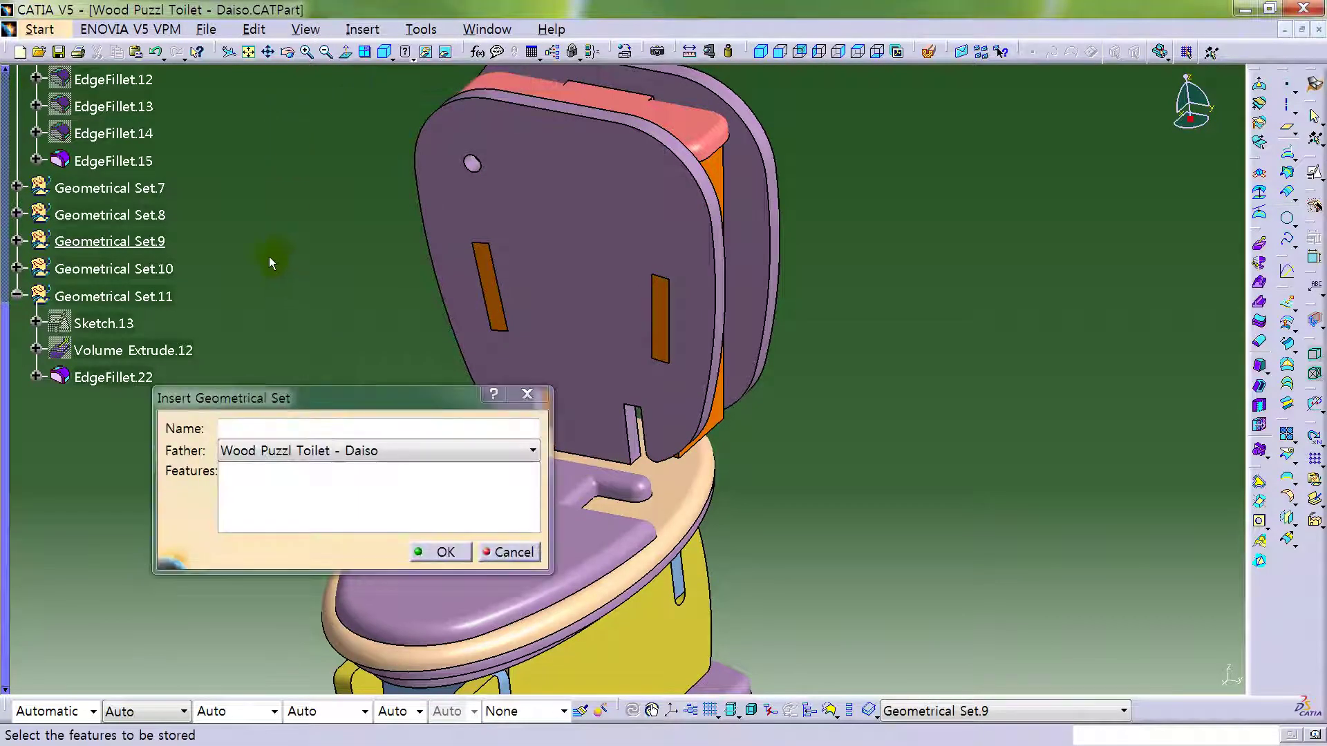
scroll(273, 208, up, 3)
click(183, 269)
click(439, 549)
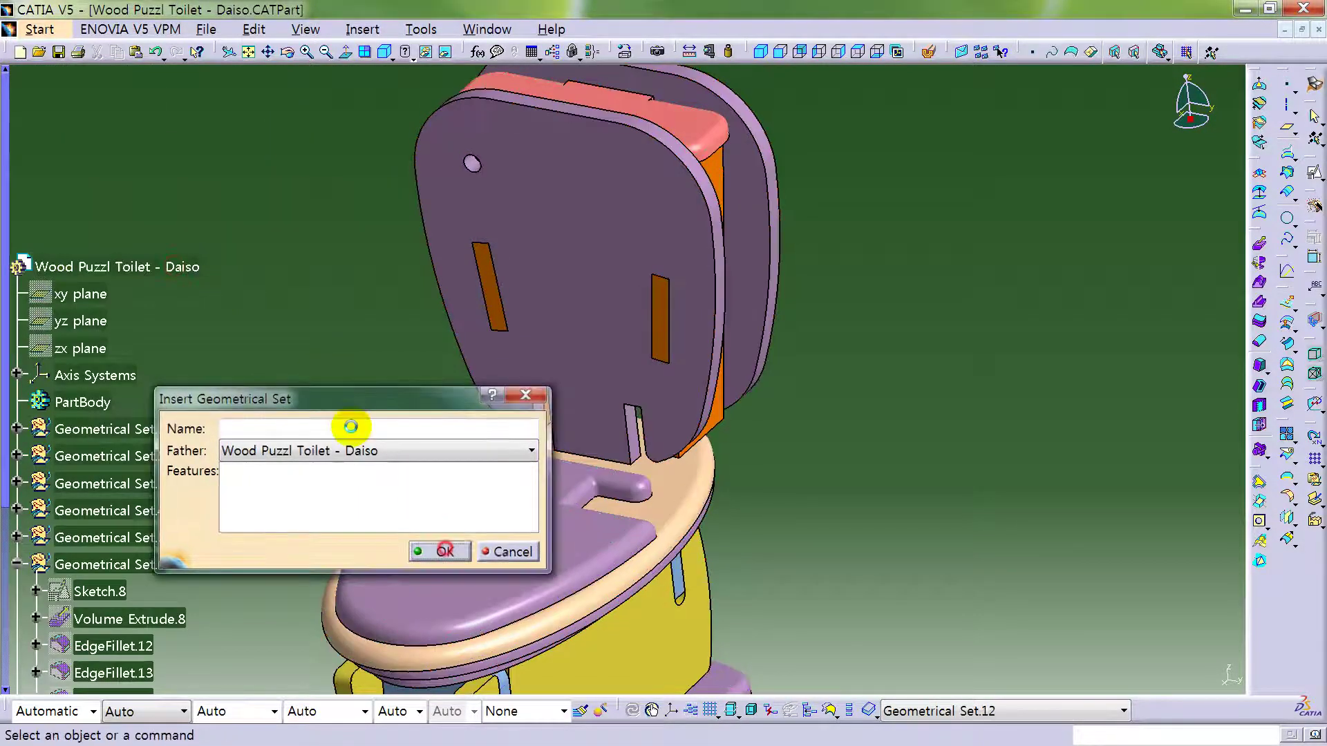
- Collapse Geometrical Set.6 in the specification tree
scroll(236, 391, down, 6)
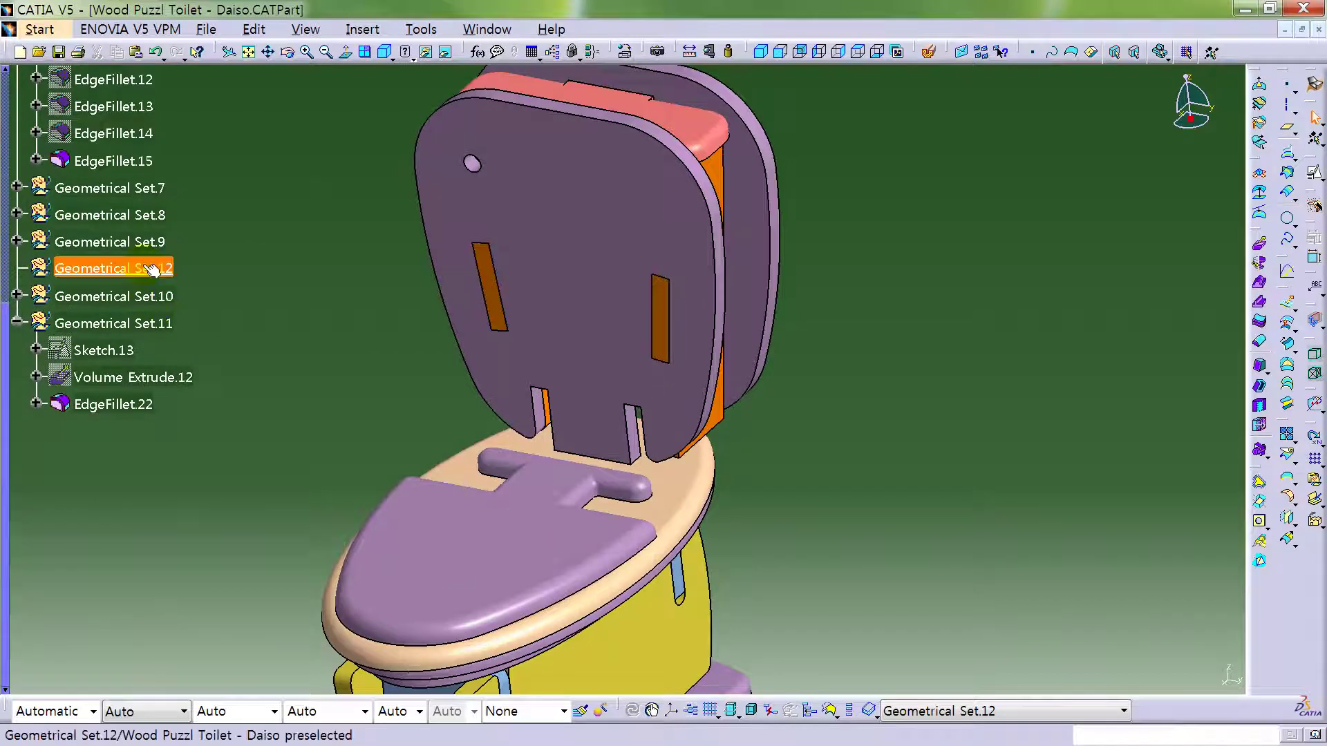
scroll(130, 275, up, 5)
click(16, 374)
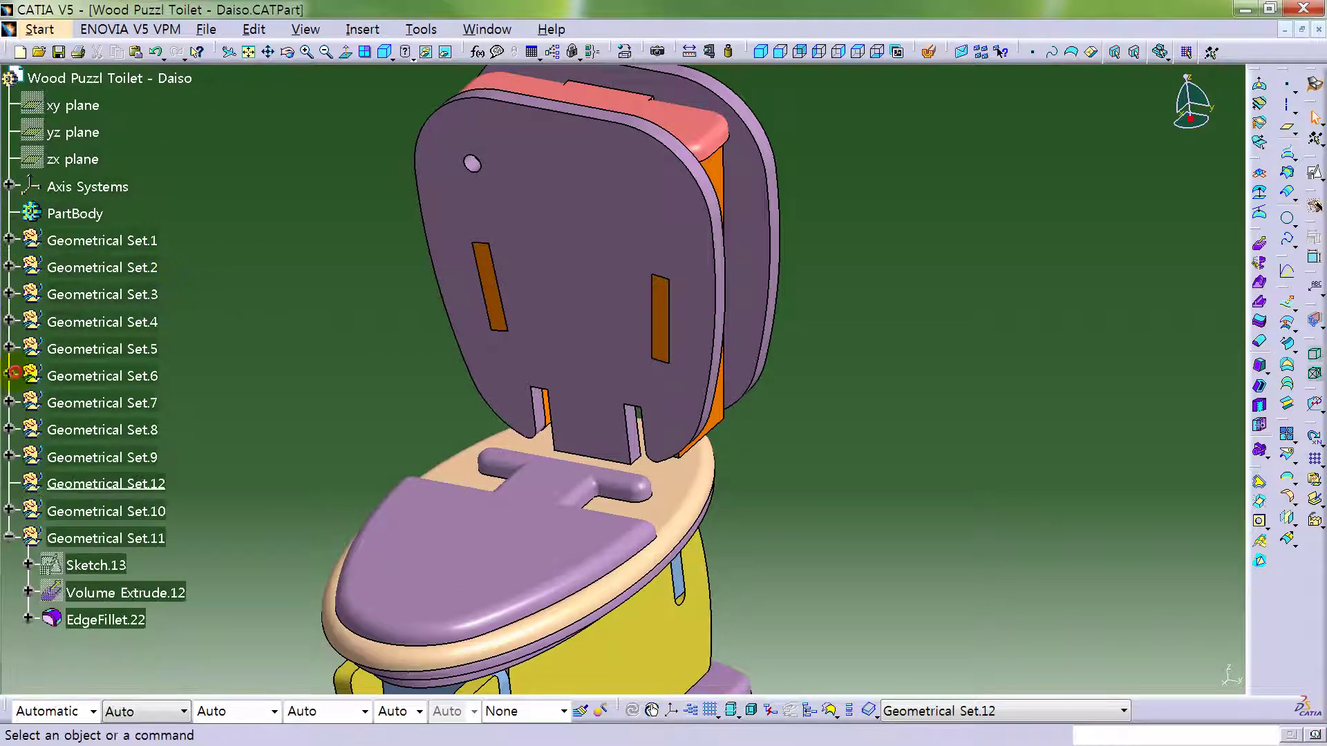
scroll(181, 319, down, 1)
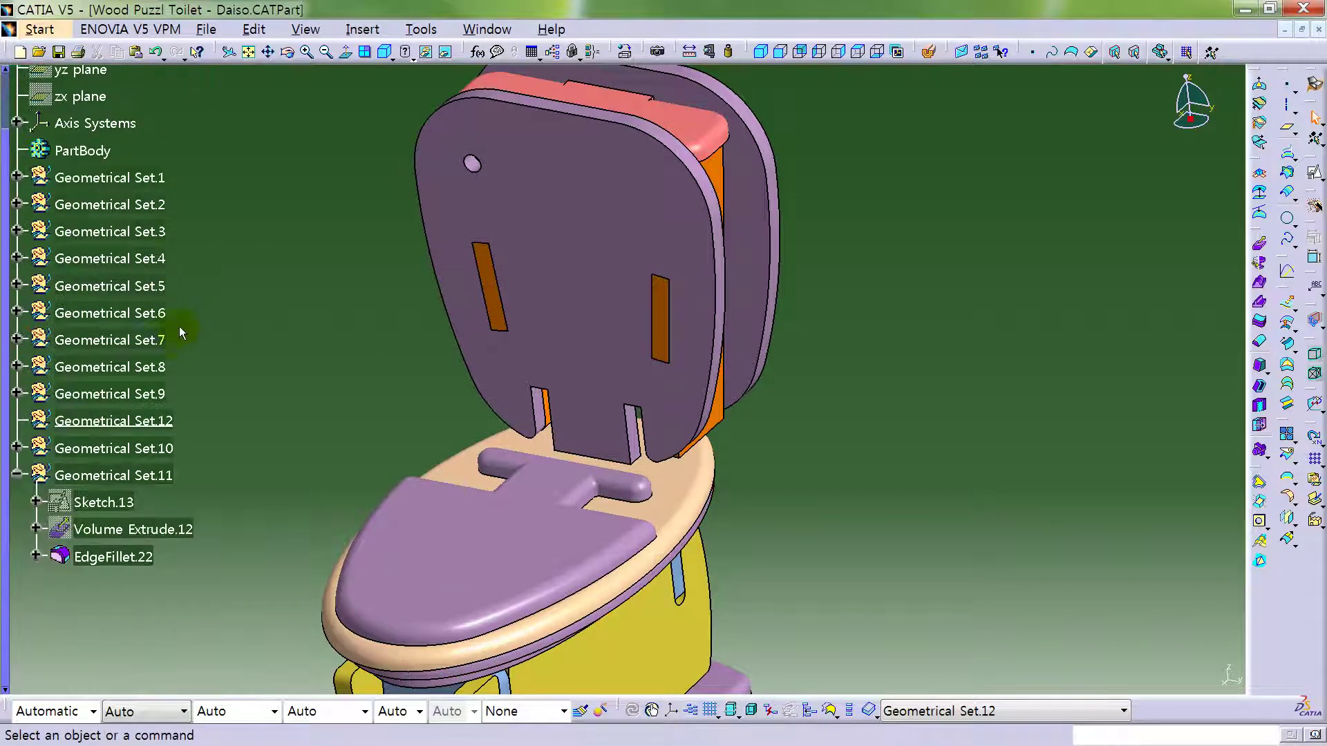
- Reorder the specification tree so that Geometrical Set.12 comes last, after Geometrical Set.11
click(1227, 684)
middle_drag(998, 315, 215, 474)
click(156, 675)
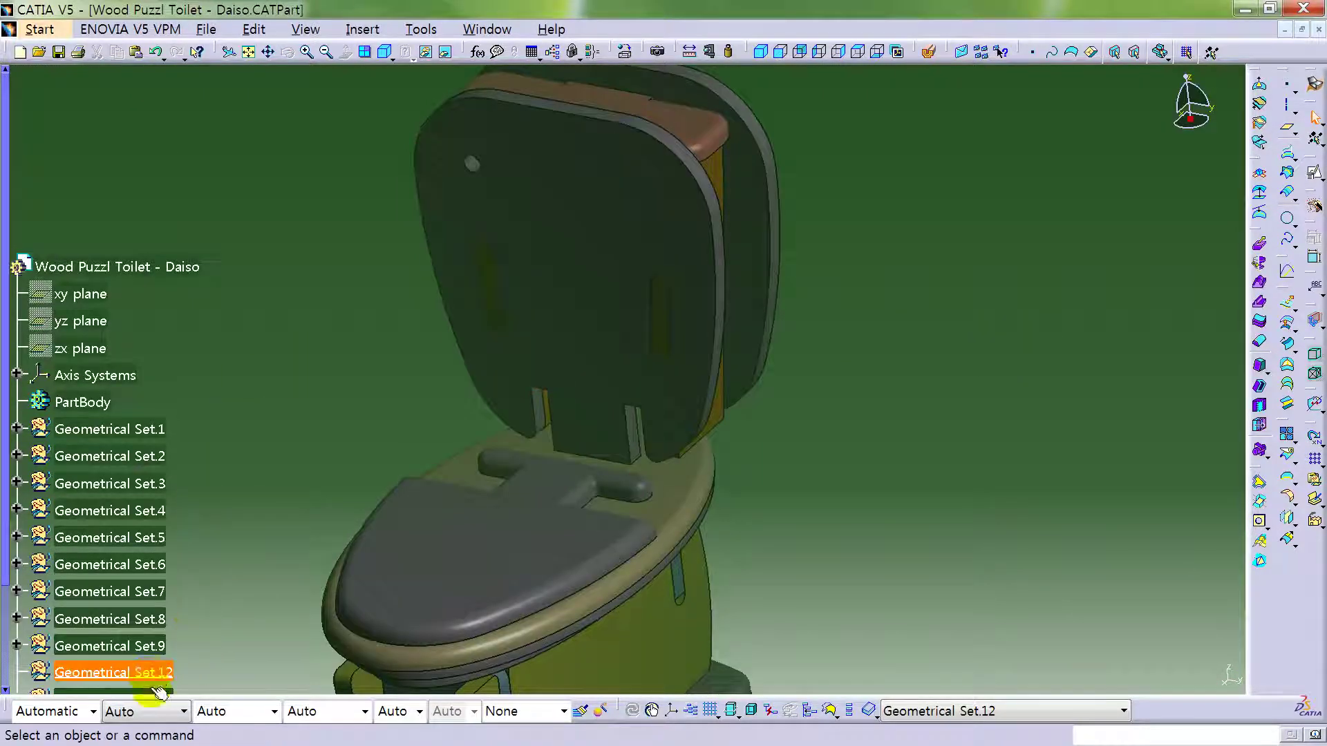
click(165, 272)
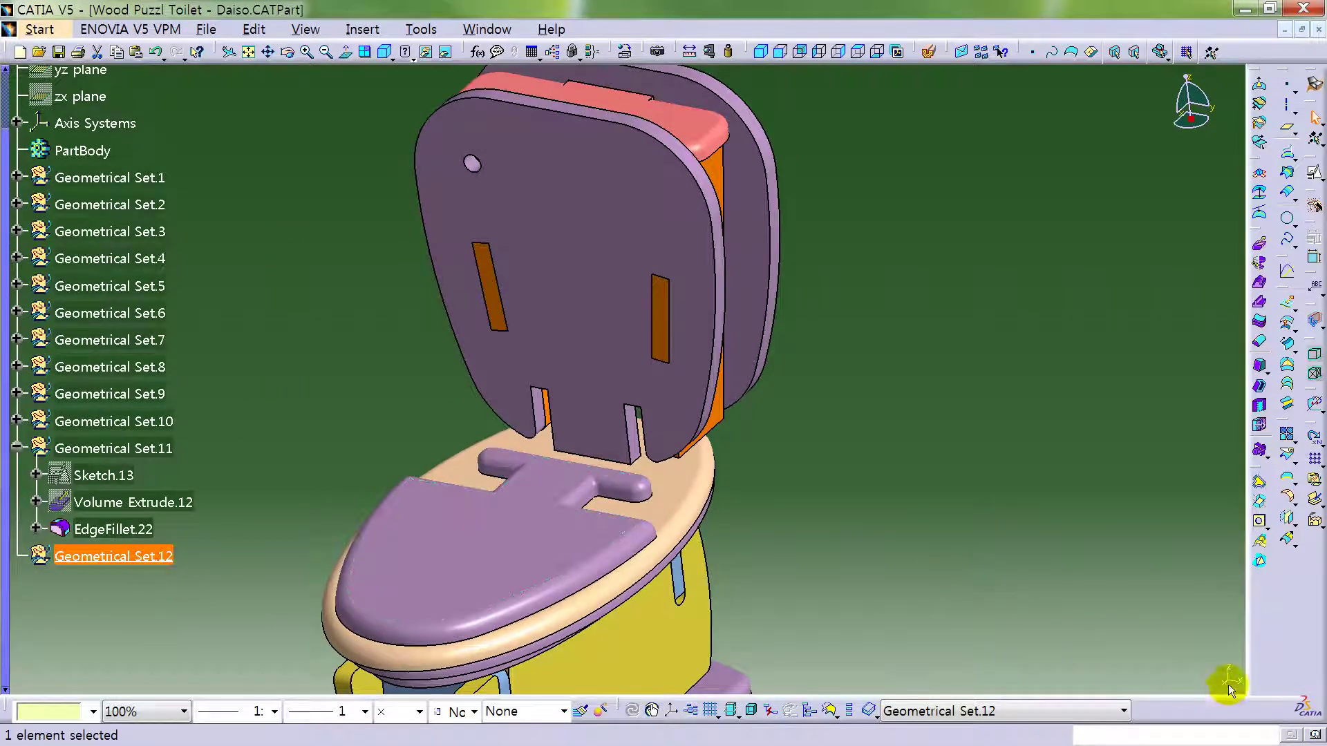
- Start a positioned sketch on the outer face of the plate with the round hole, with implicit origin and orientation
middle_drag(996, 539, 854, 474)
click(857, 474)
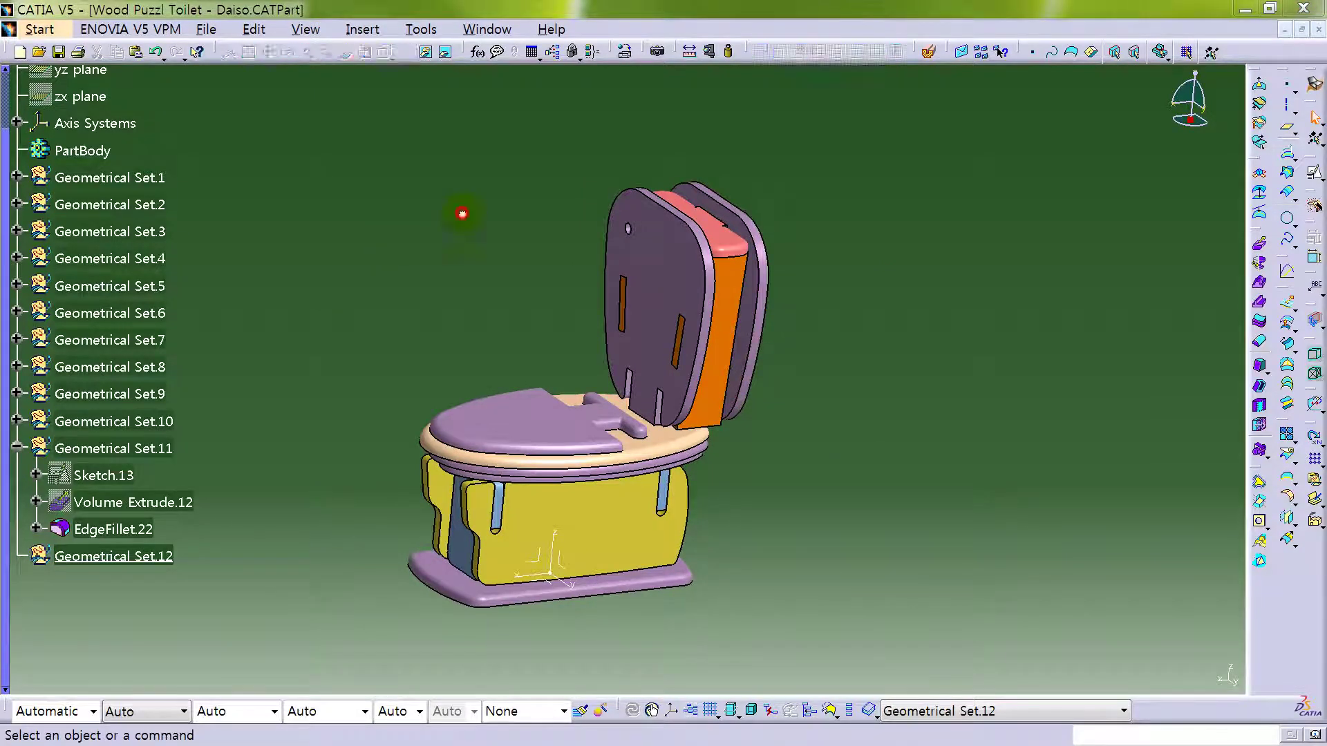
middle_drag(352, 373, 666, 349)
click(670, 315)
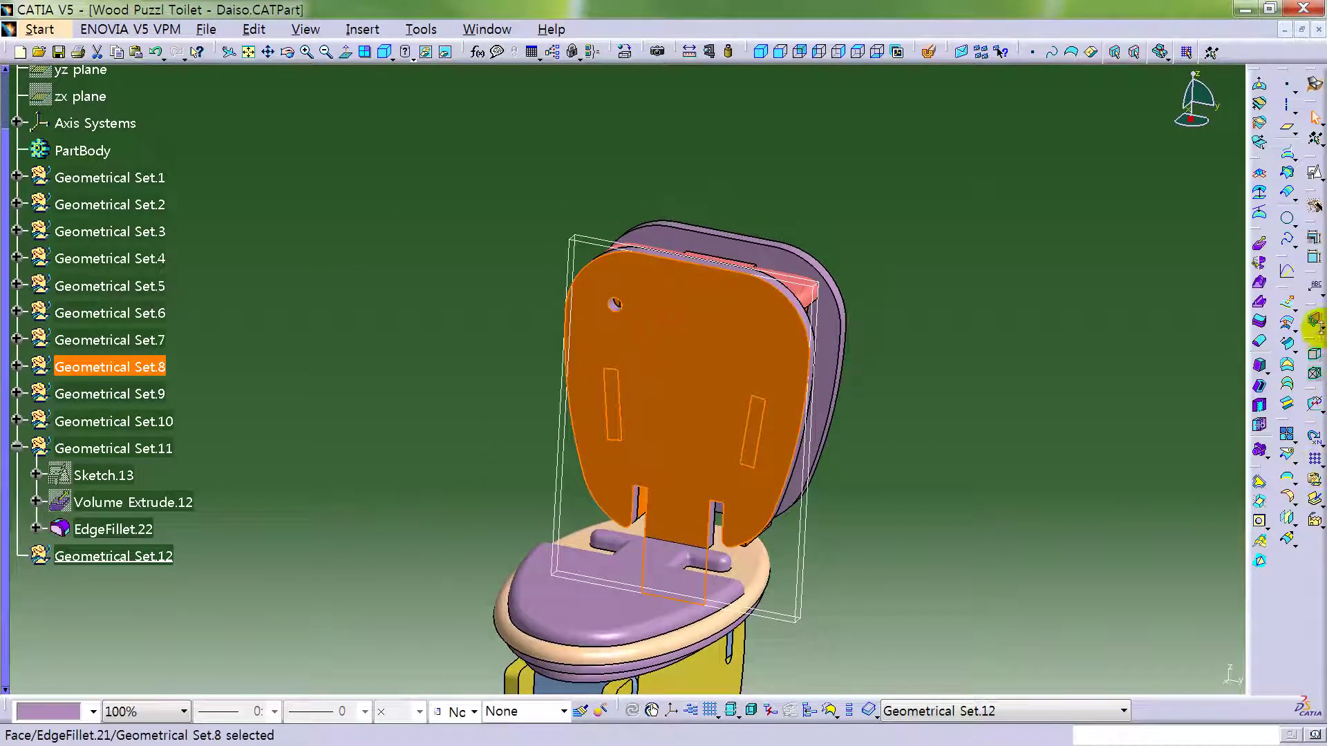
click(1315, 173)
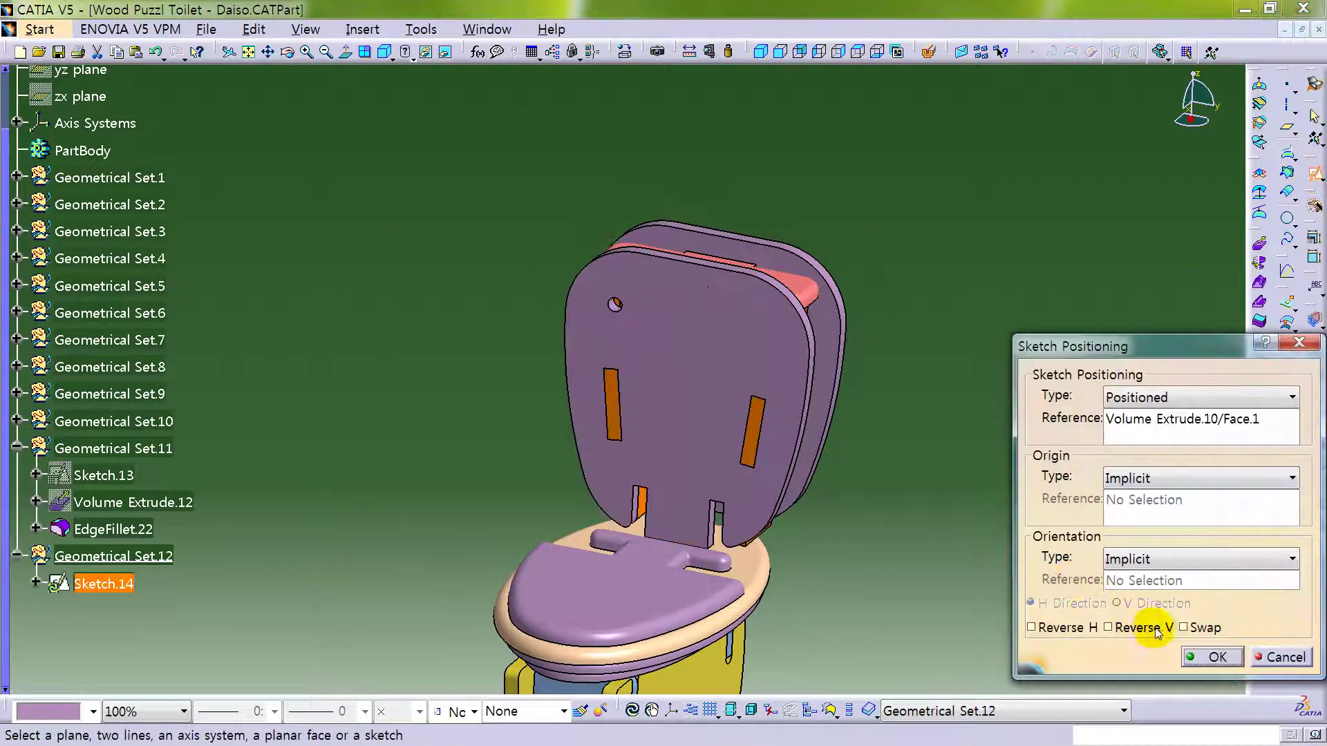
click(1215, 658)
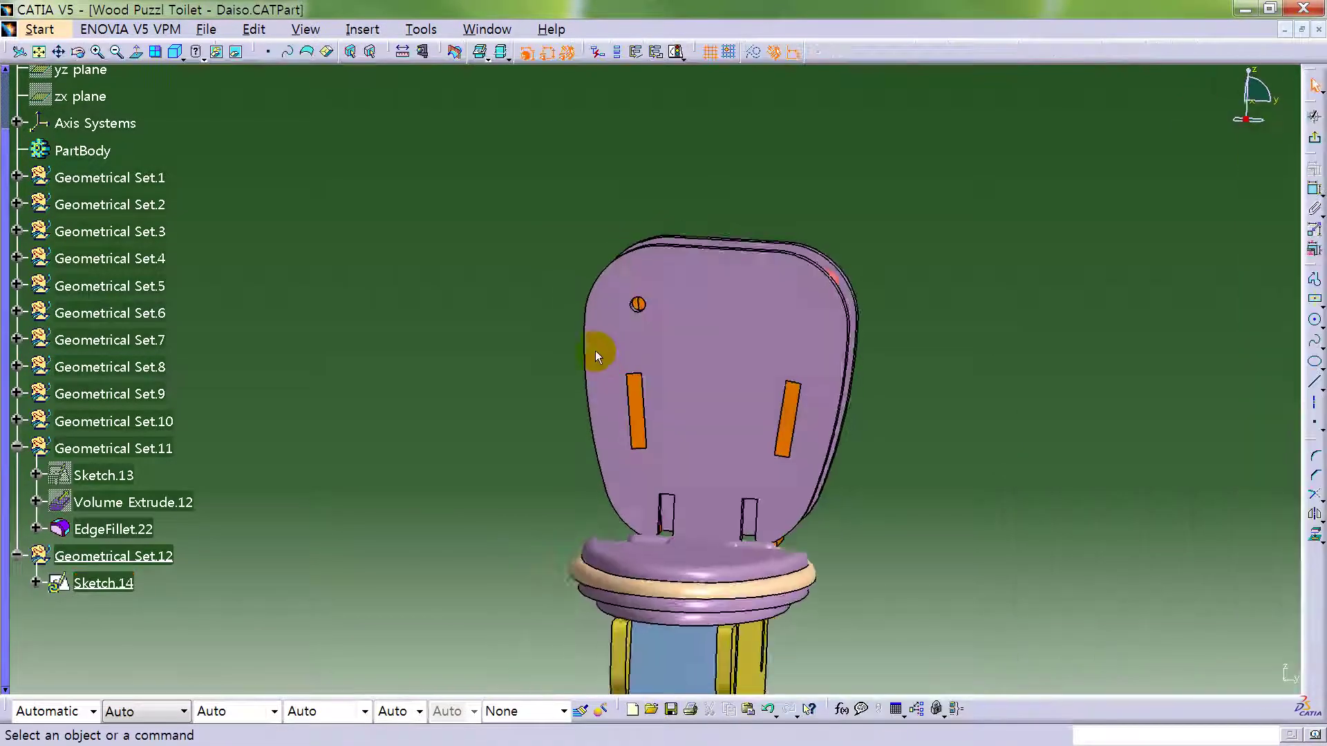
- Project the circular edge of the plate's round hole into Sketch.14
mouse_move(653, 244)
middle_down()
mouse_move(719, 435)
mouse_move(670, 346)
mouse_move(403, 282)
mouse_move(359, 296)
middle_up()
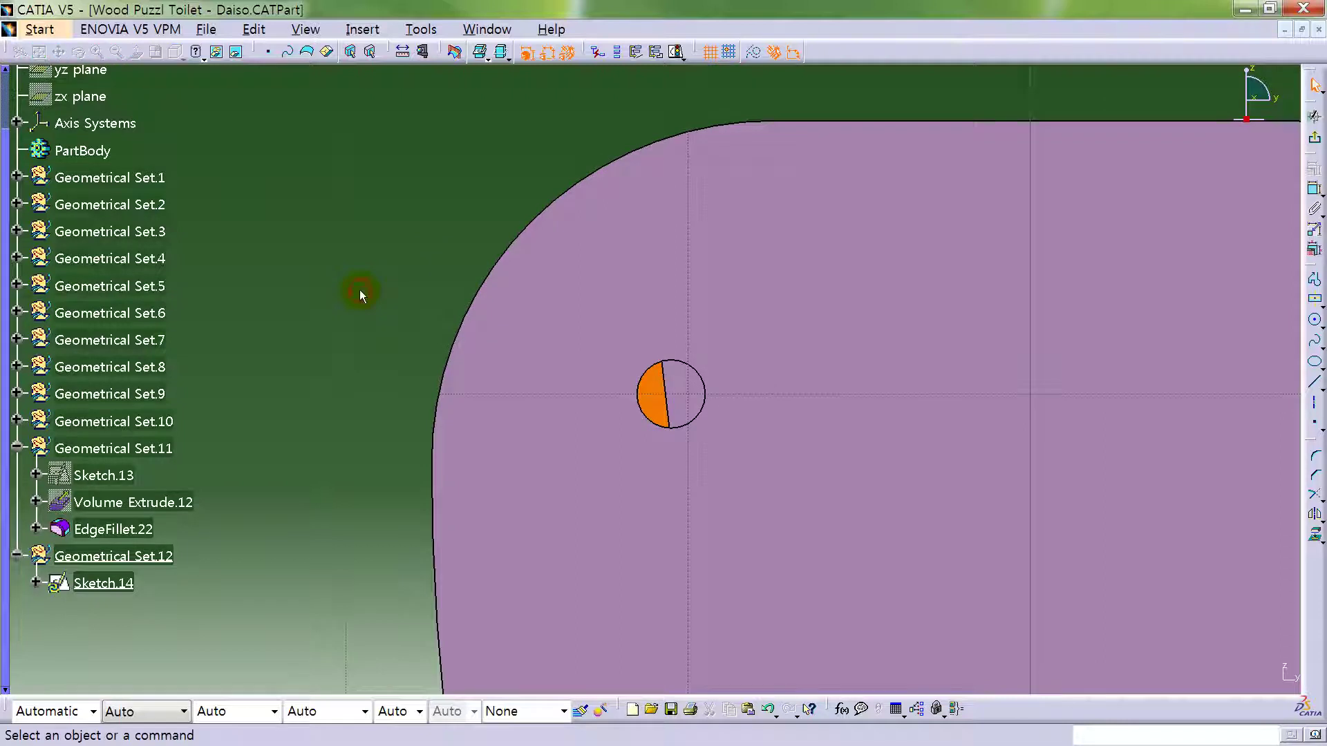
click(624, 405)
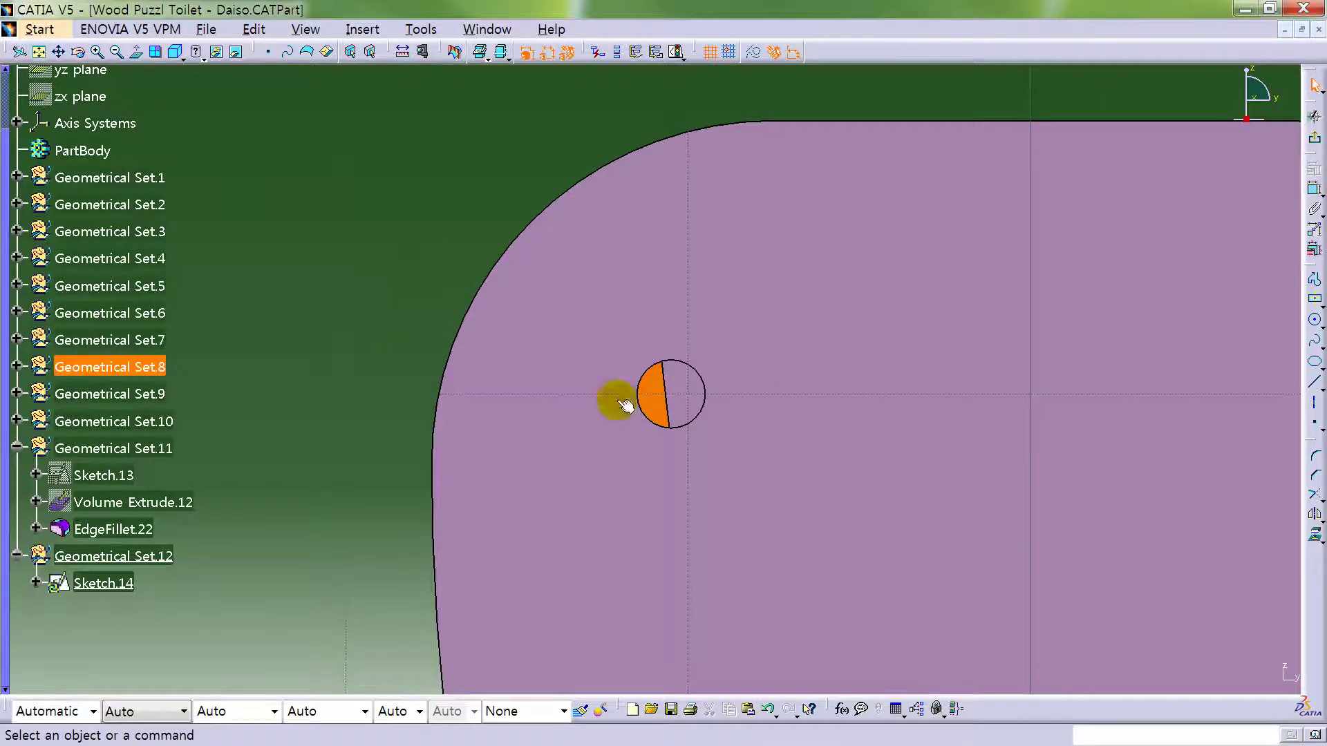
click(1316, 537)
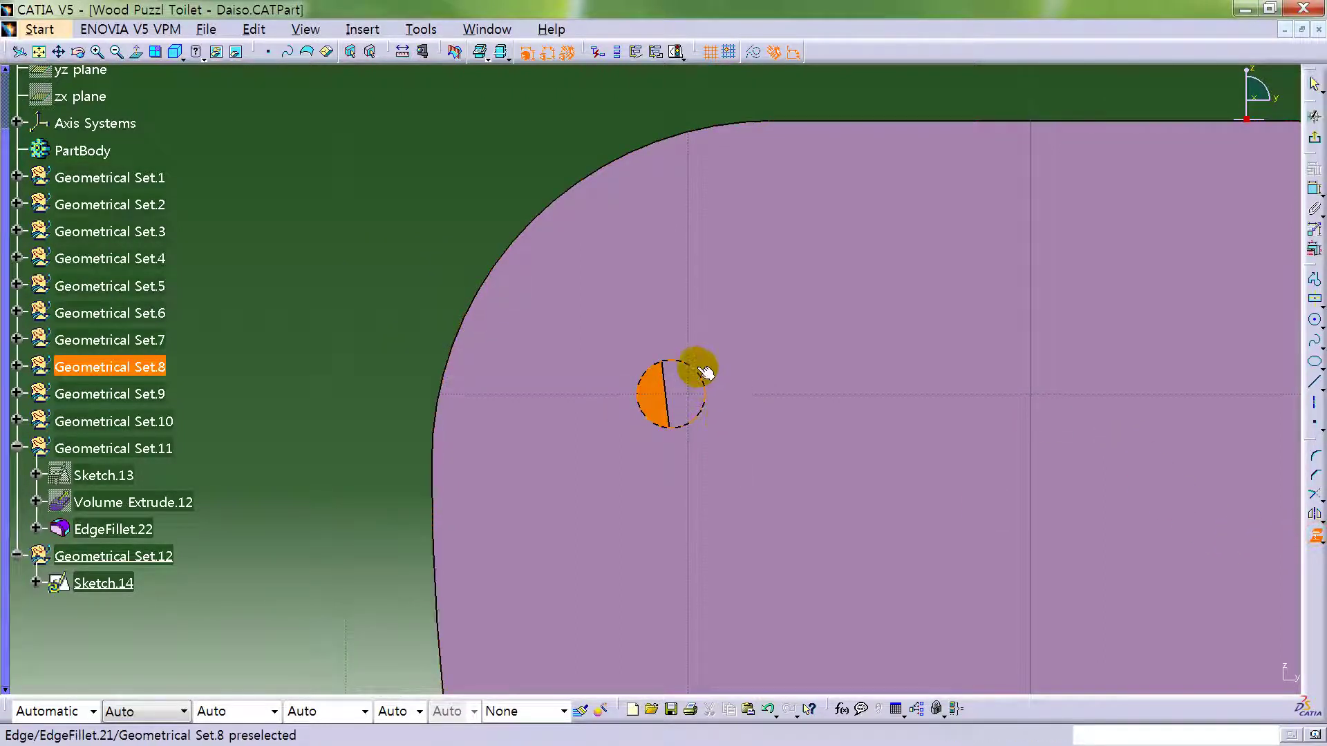
click(1076, 447)
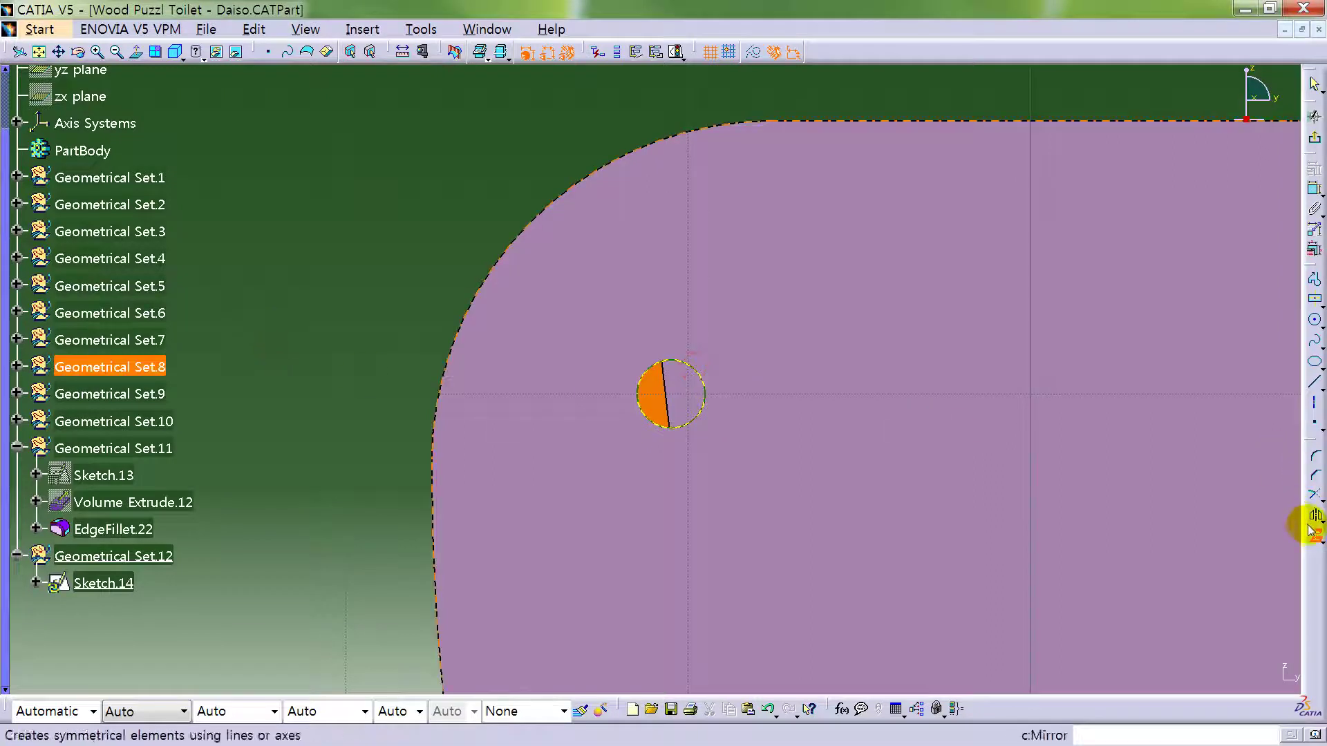
click(1316, 539)
click(1321, 325)
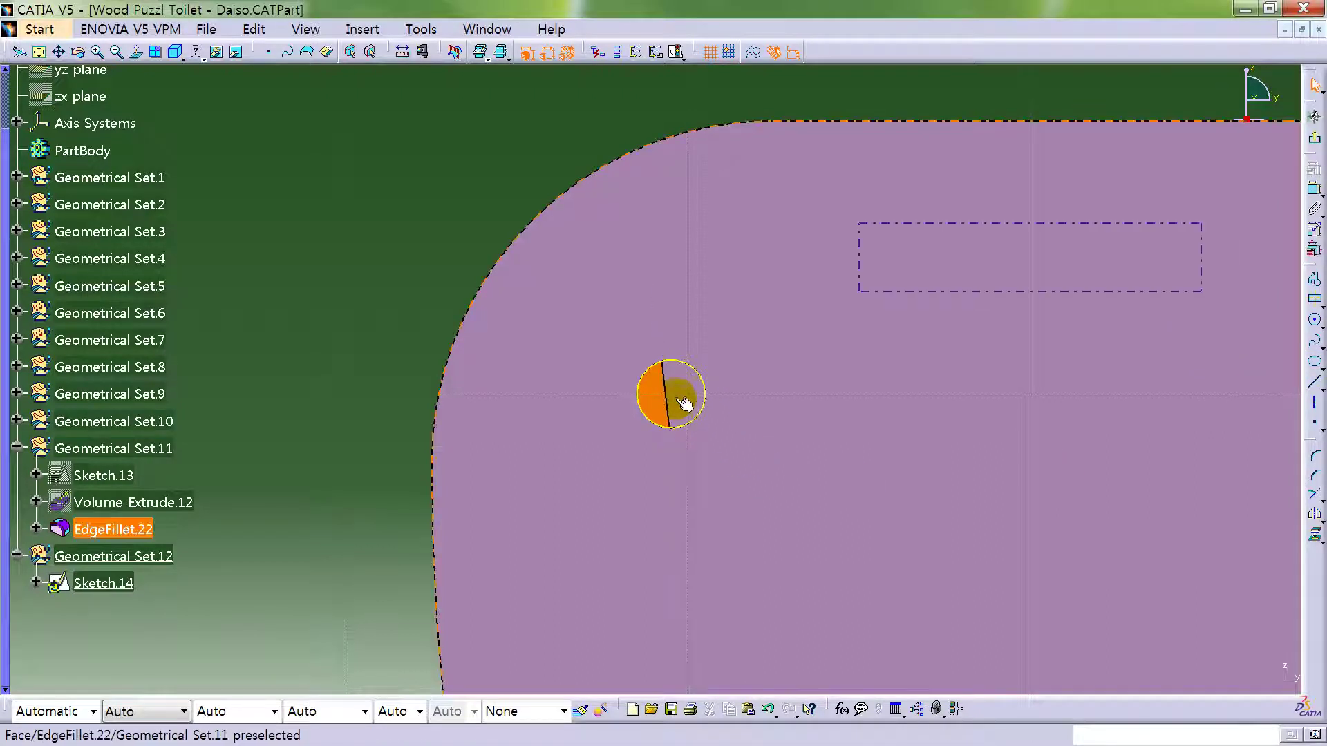
click(681, 377)
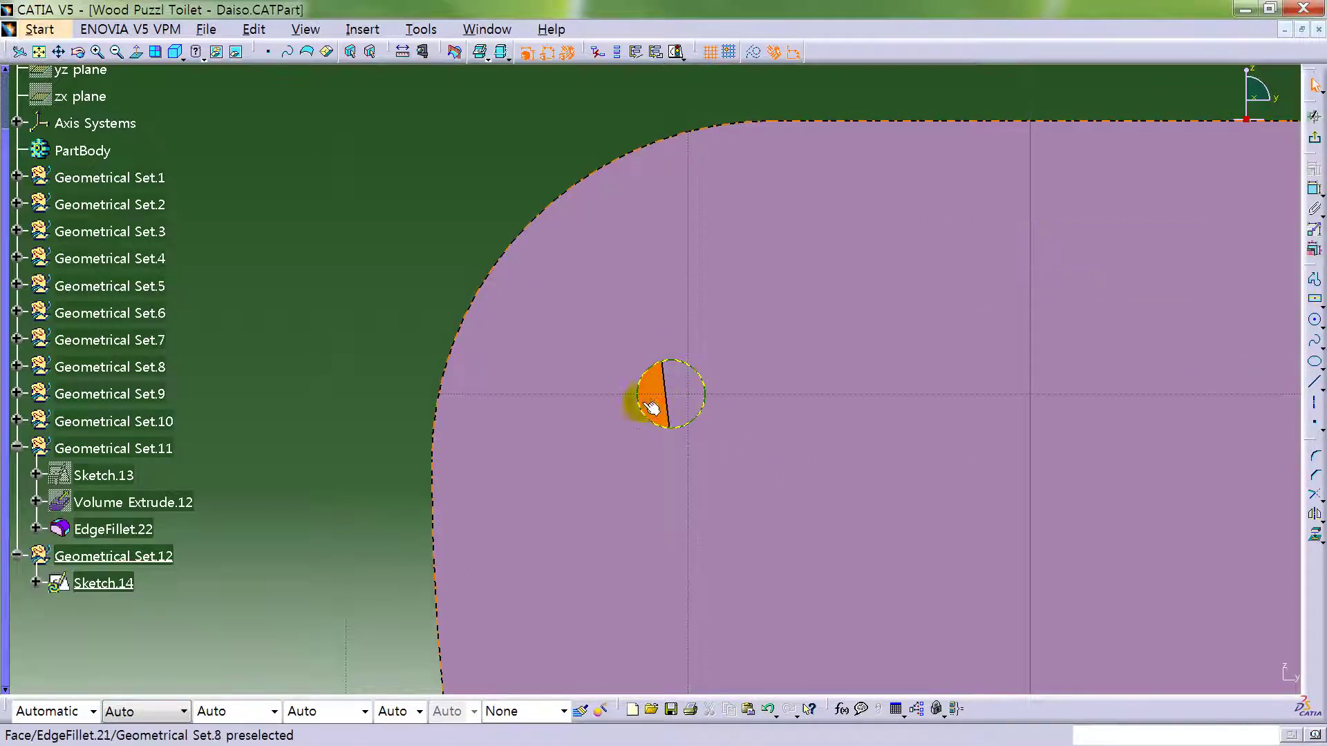
- Draw an ellipse around the projected round hole, with its centre on the hole's centre and its major axis vertical
click(1316, 364)
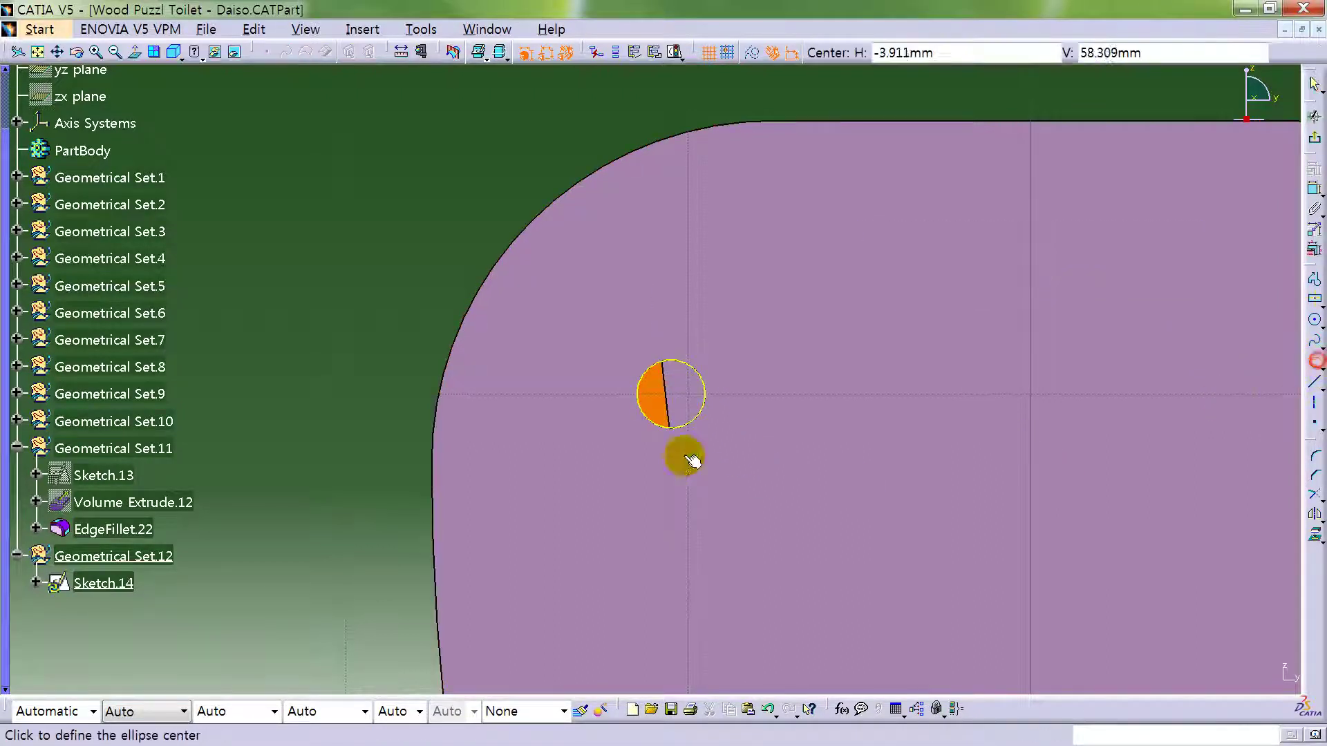
click(677, 391)
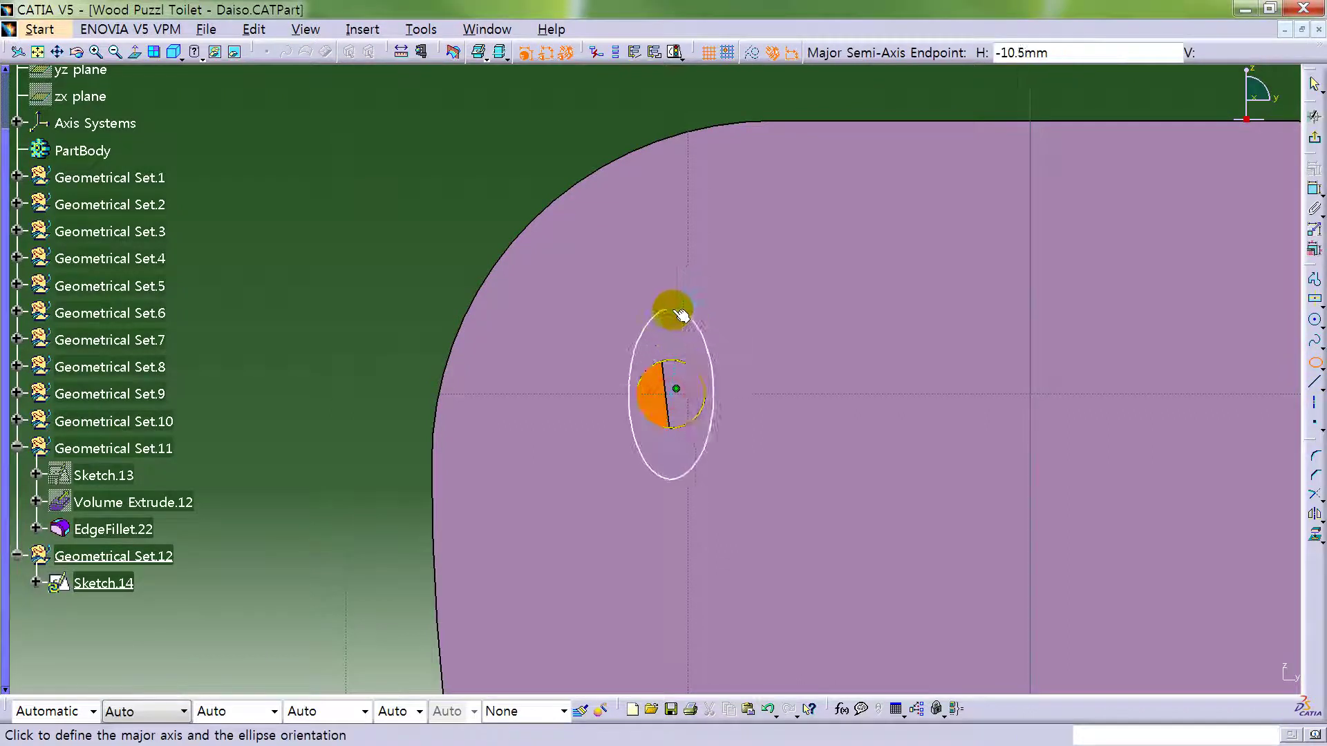
click(674, 311)
click(757, 401)
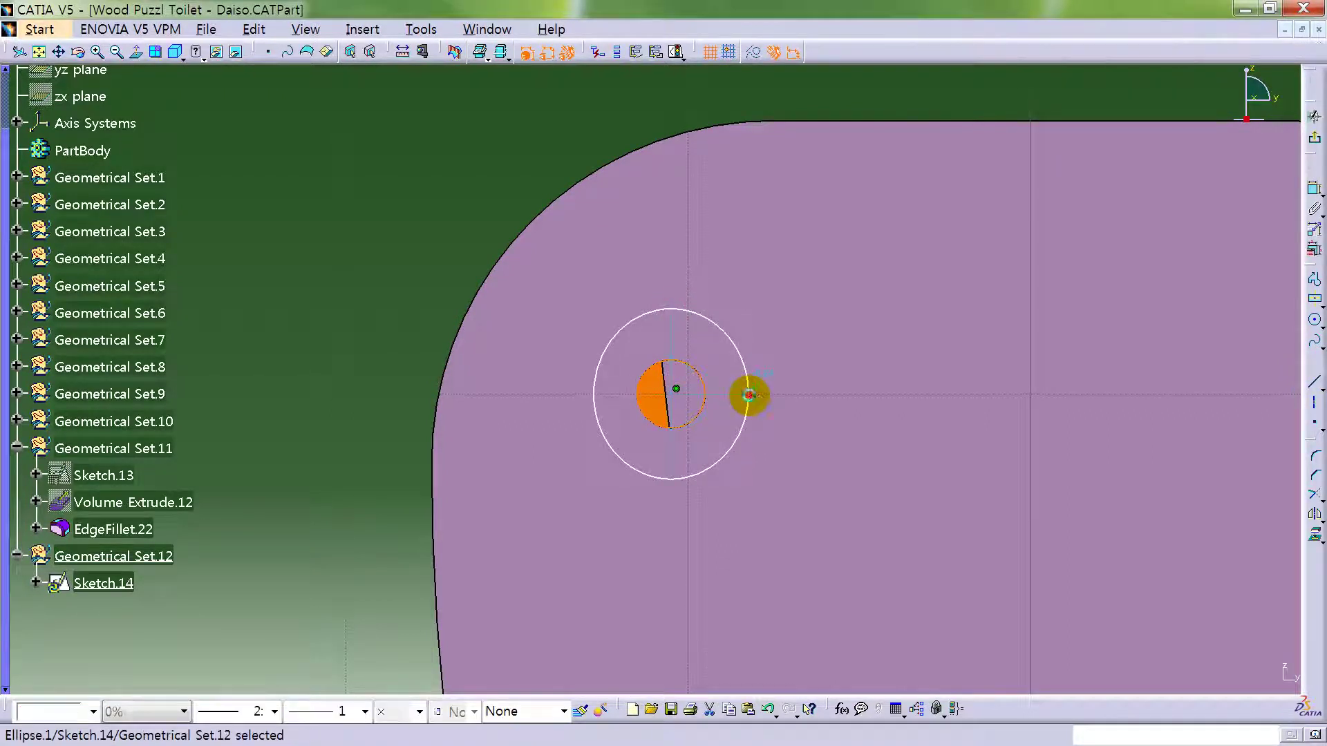
- Draw a horizontal elongated hole with a radius of about 0.86 mm, running from left of the ellipse to inside it
click(1315, 281)
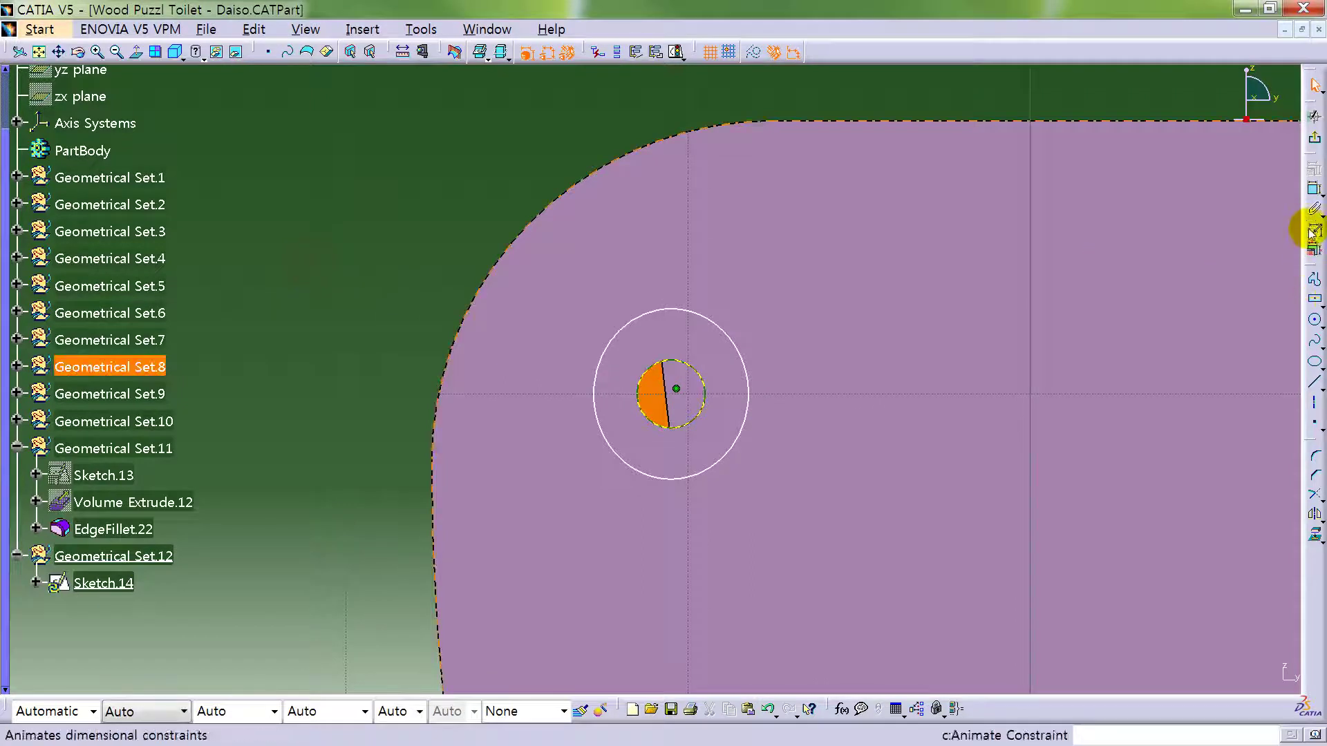
click(1318, 302)
click(1216, 314)
click(512, 395)
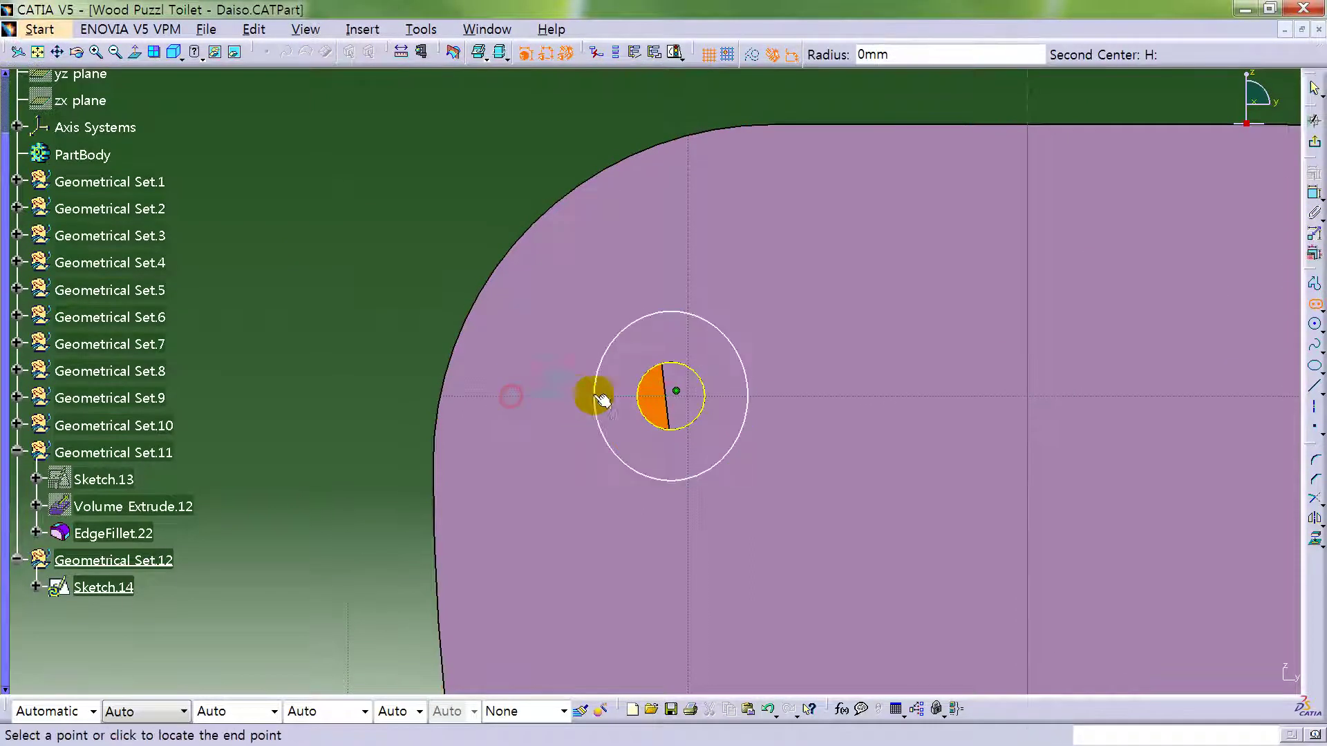
click(626, 398)
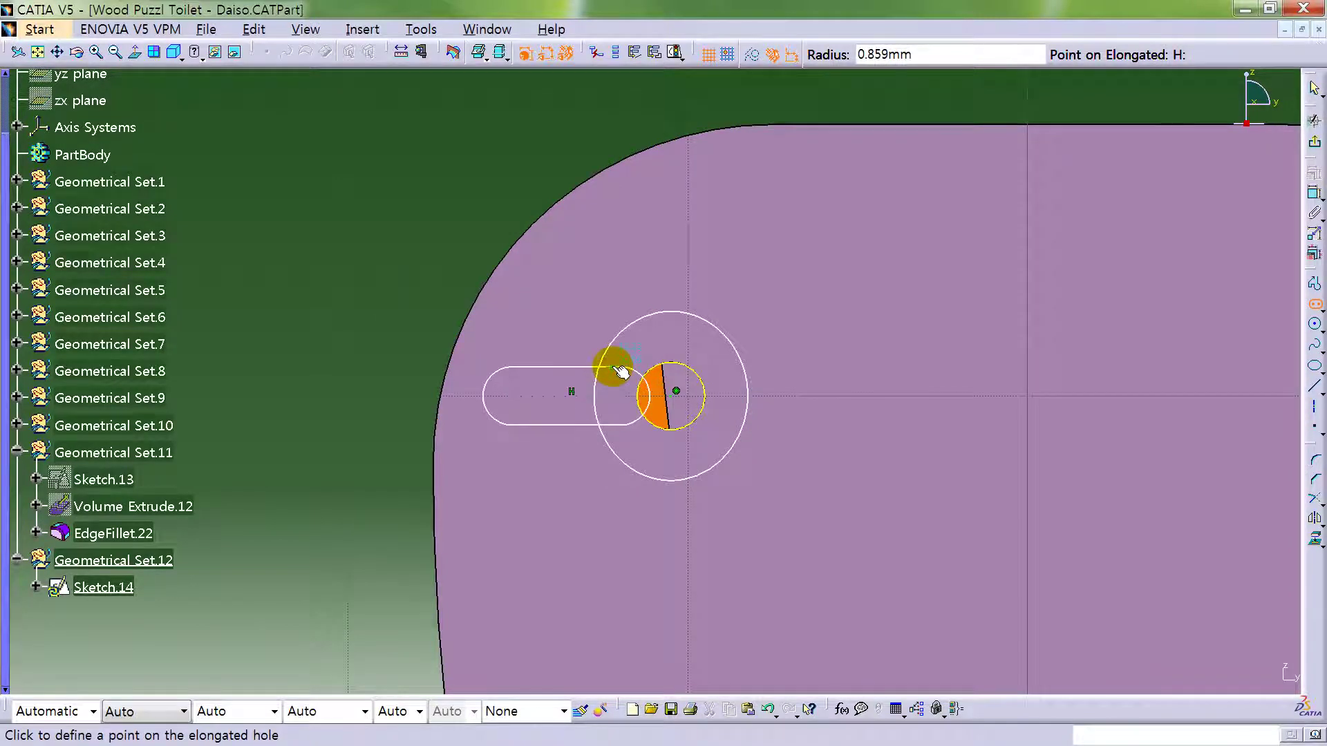
click(621, 372)
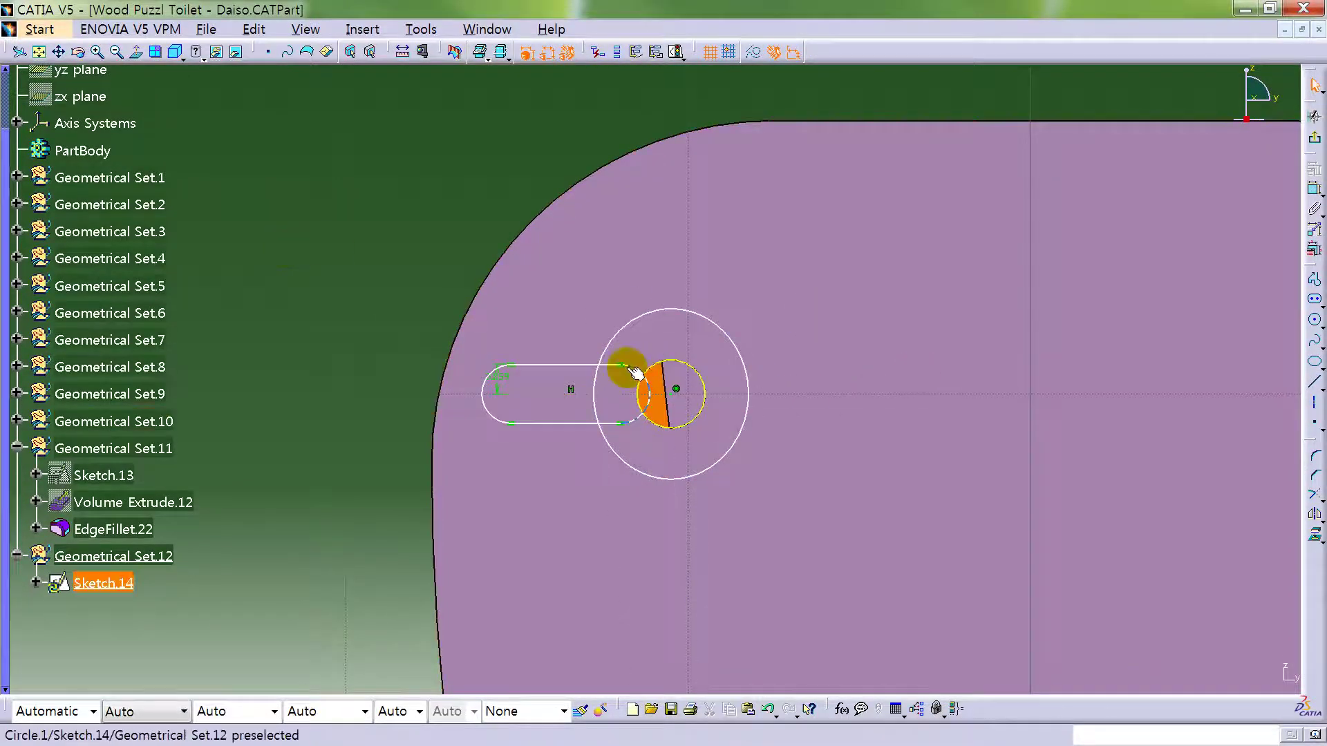
- Delete the elongated hole's inner end arc and trim its two straight lines with the ellipse into one closed outline
click(631, 367)
click(1021, 446)
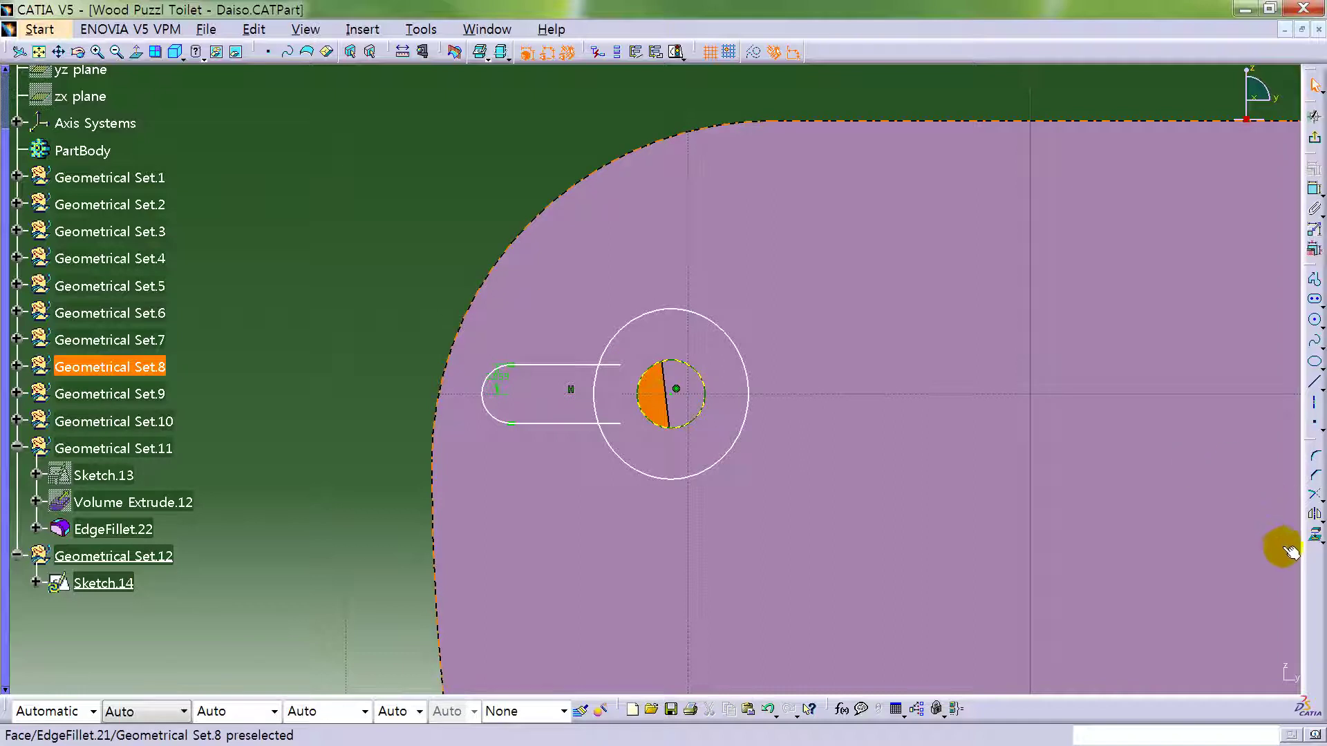
click(1312, 495)
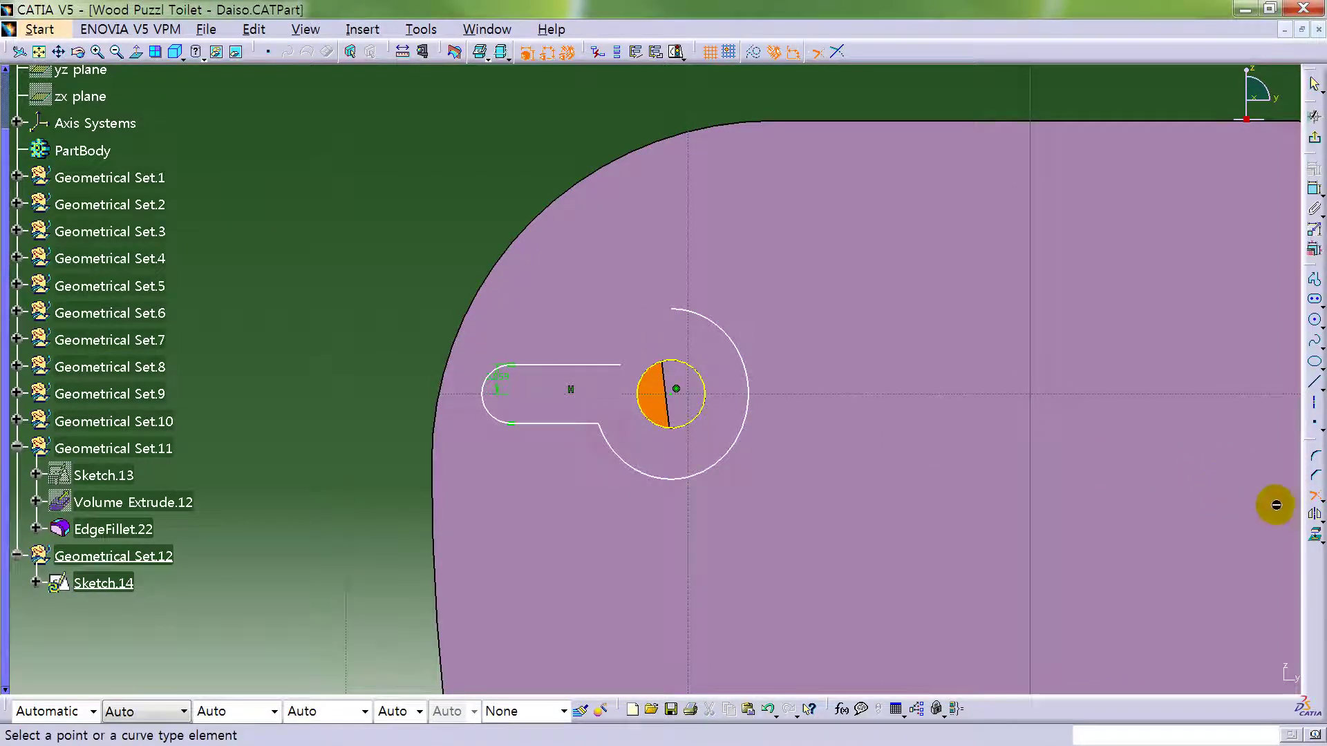
click(735, 345)
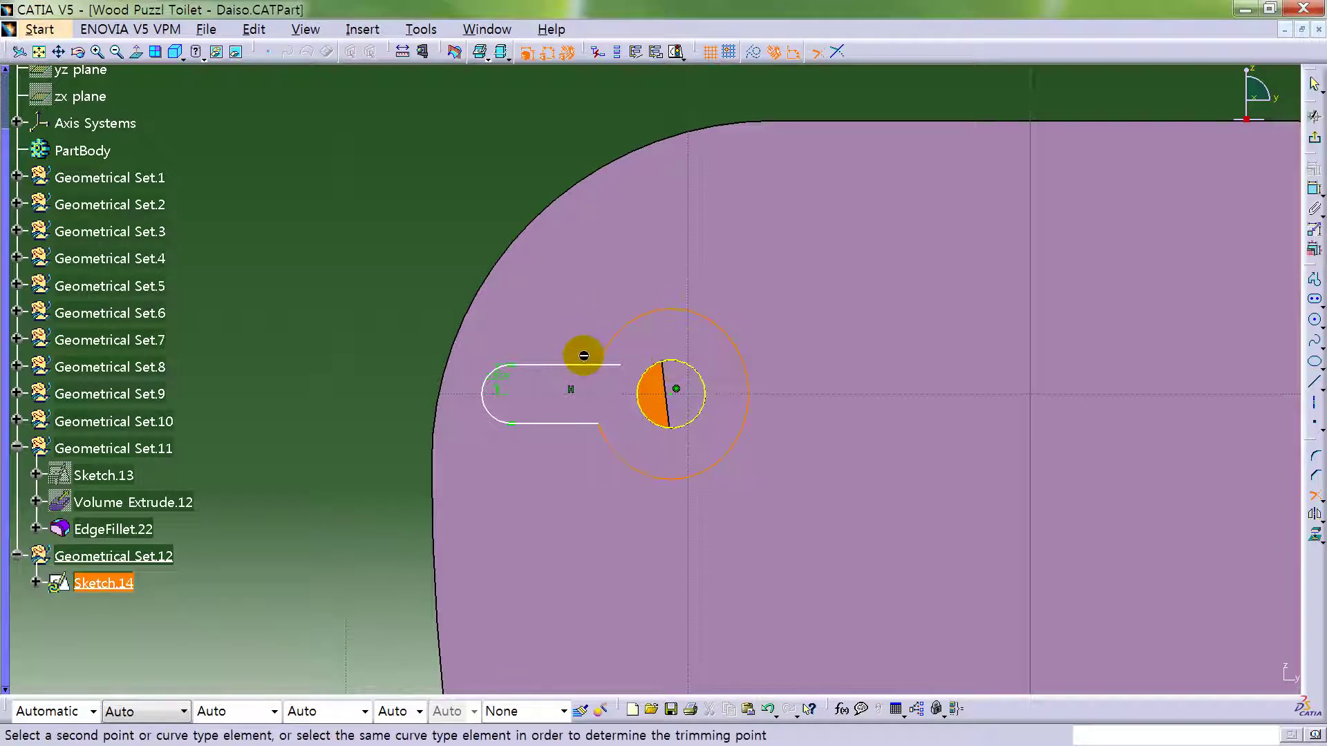
click(593, 368)
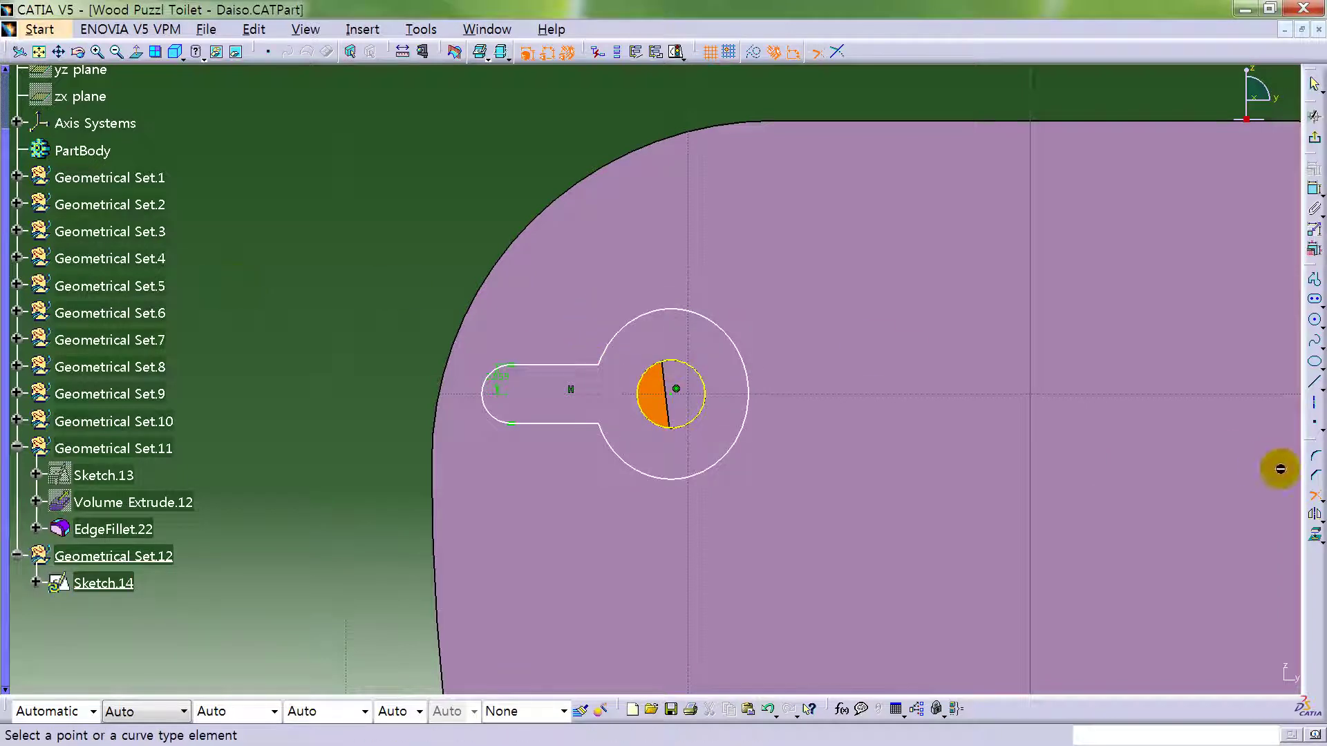
- Set the elongated hole's radius to 1.2 mm
double_click(503, 382)
text(1.2)
key(Return)
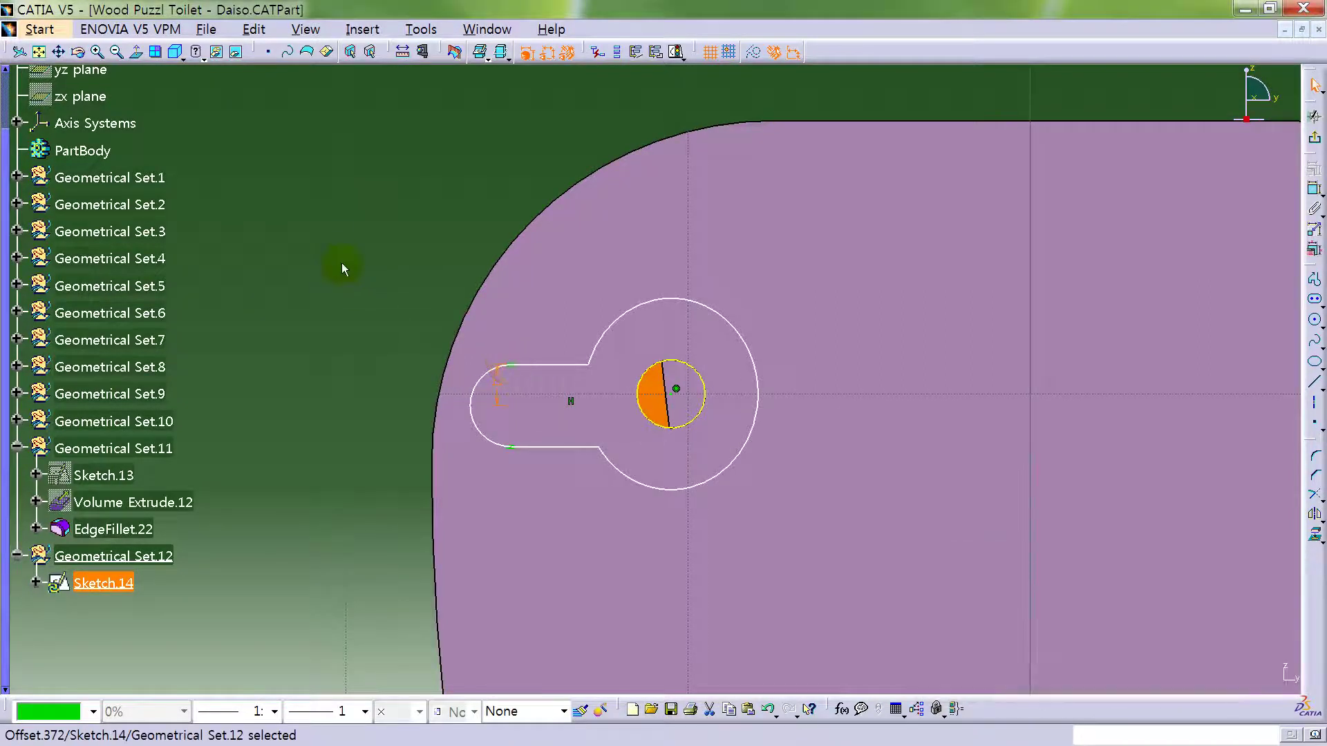
click(341, 263)
click(776, 201)
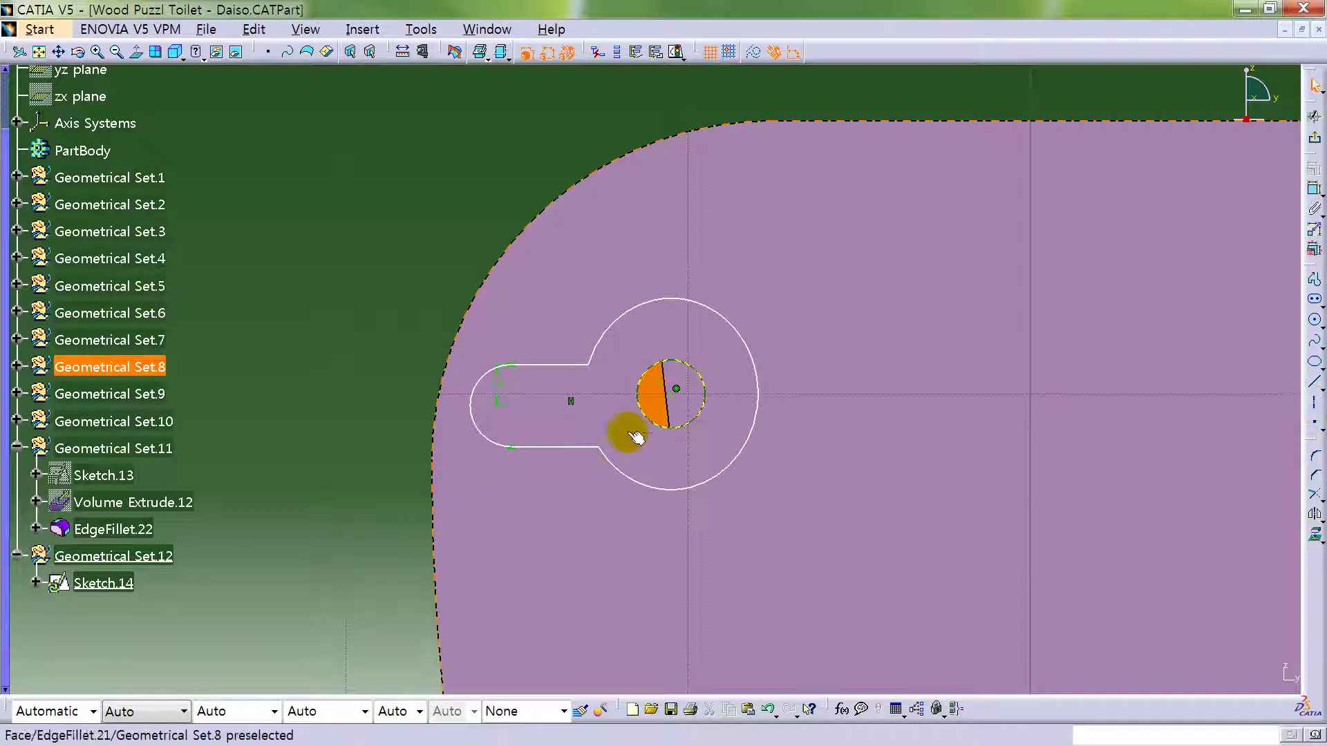
- Move the elongated hole's centre line level with the round hole and constrain it coincident with the hole's centre
drag(578, 400, 581, 392)
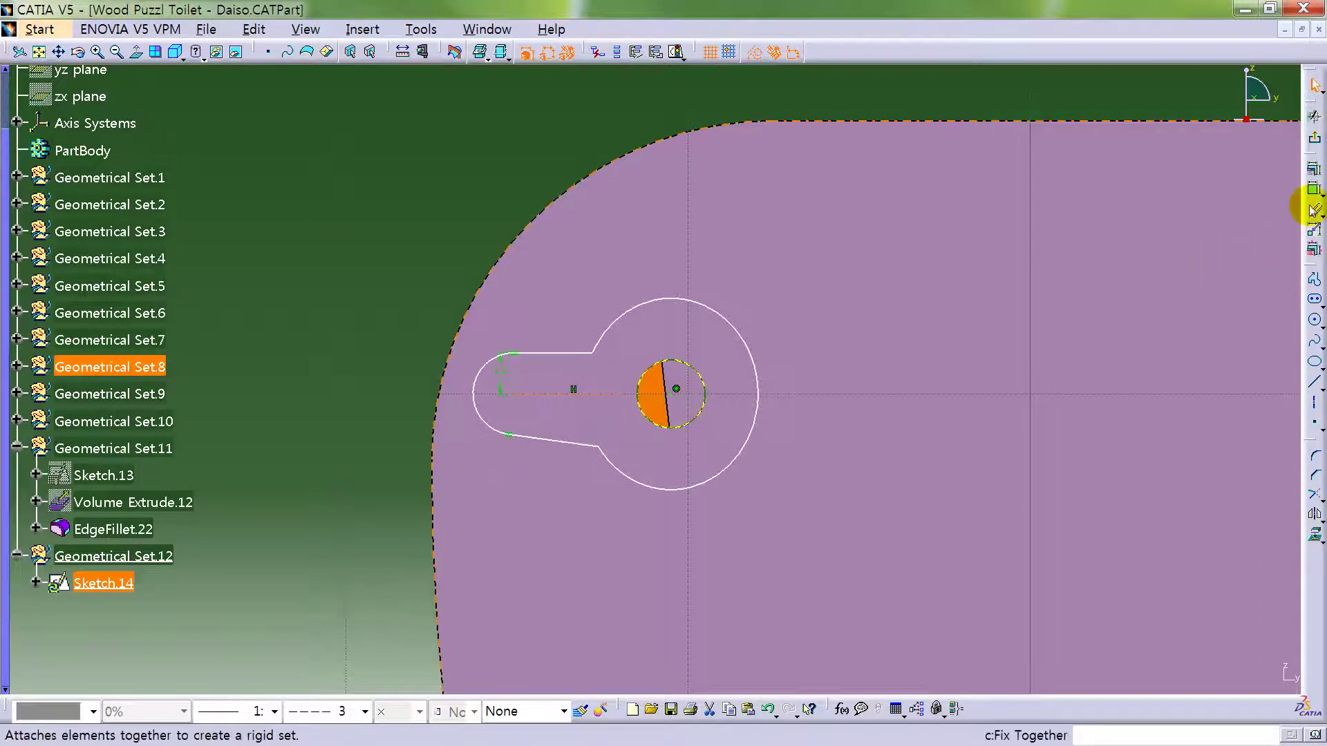
click(1314, 188)
right_click(408, 201)
click(458, 285)
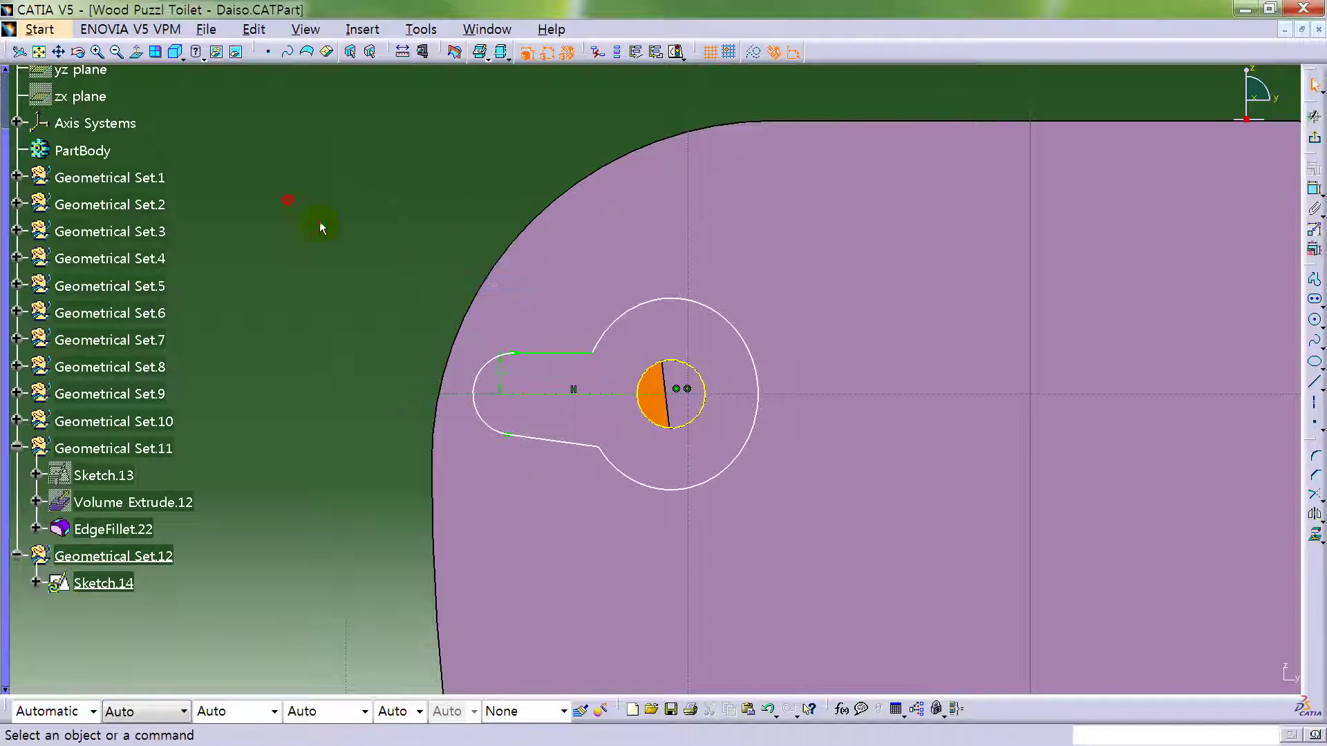
- Constrain the lower straight line horizontal and move the upper line's endpoint back to the ellipse's left side
right_click(566, 441)
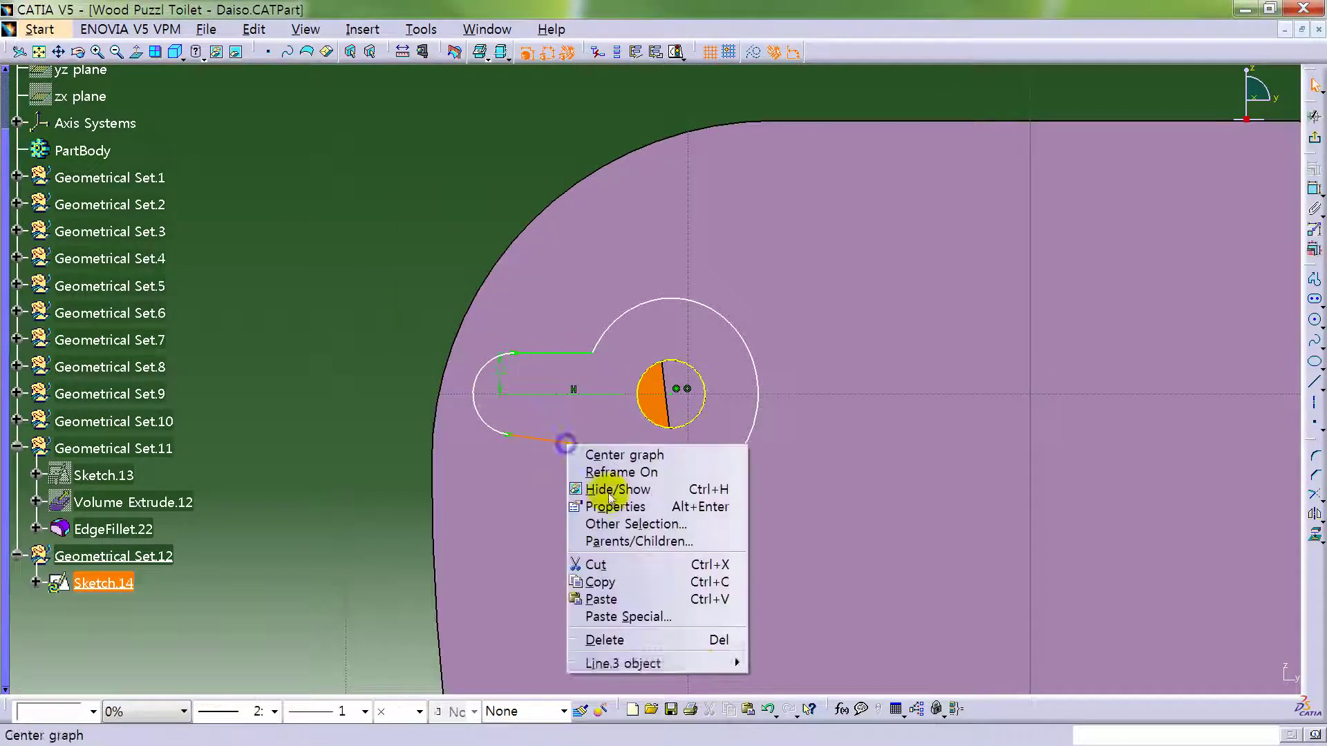
mouse_move(727, 667)
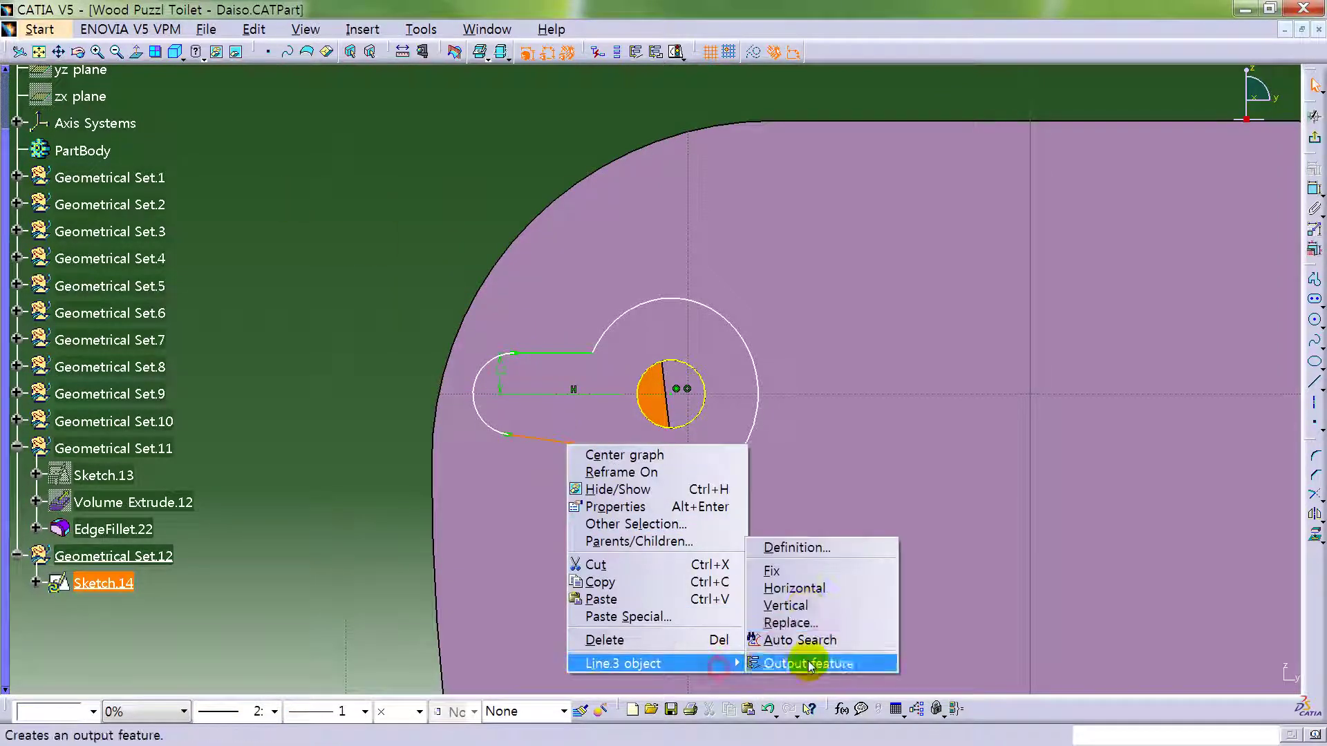
click(804, 588)
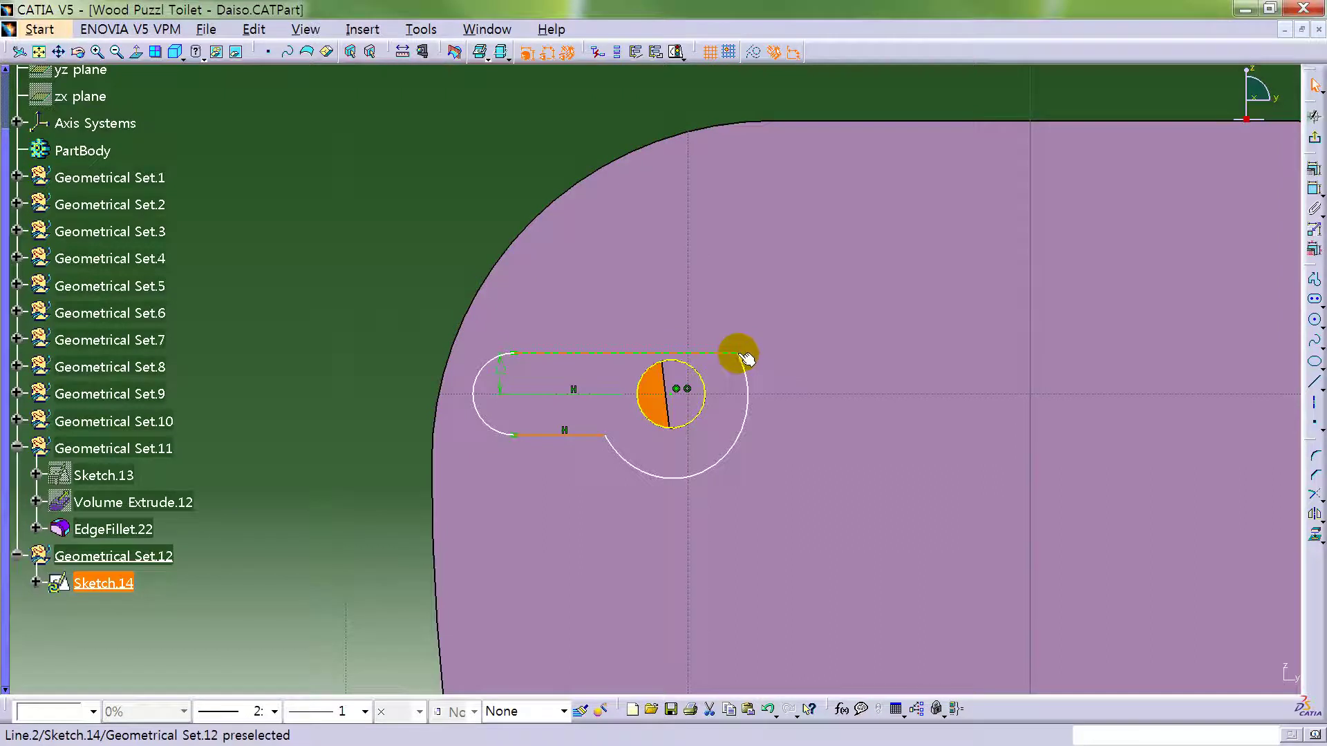
drag(746, 357, 605, 338)
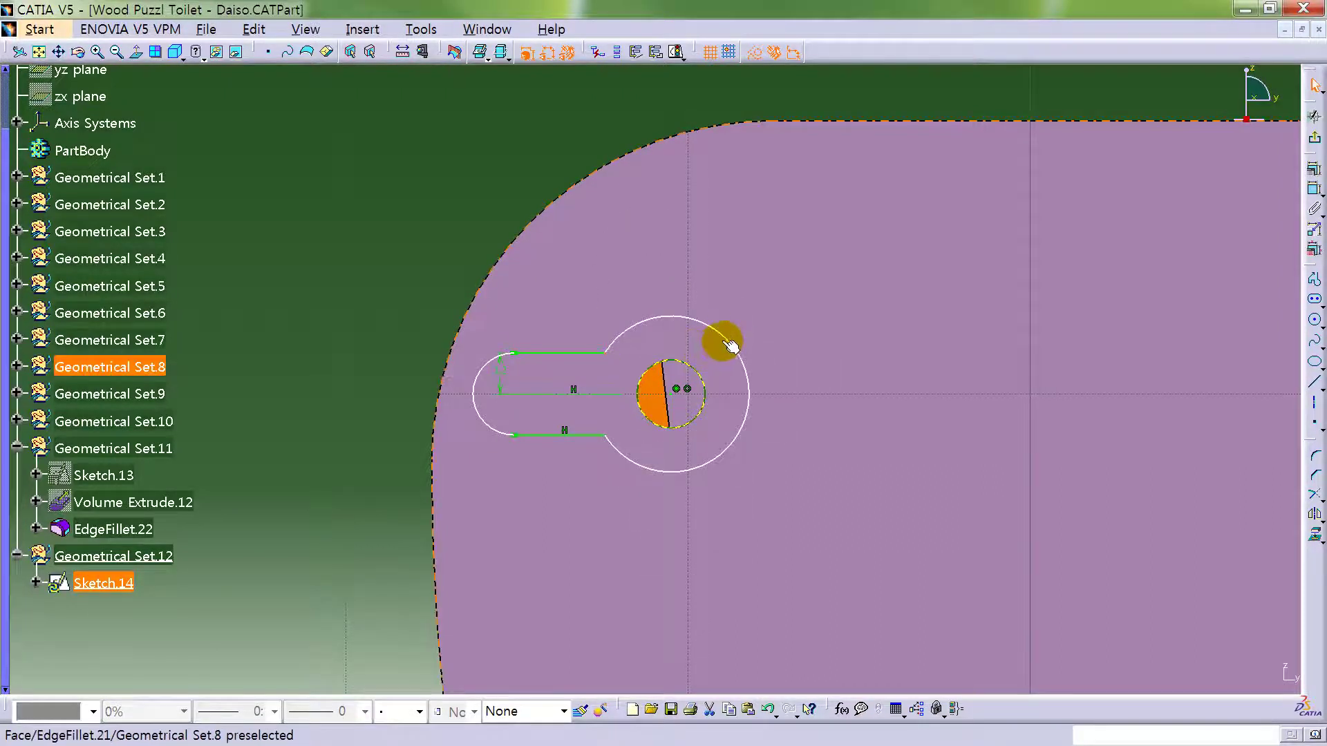
- Apply a vertical constraint to the ellipse
click(726, 338)
click(1314, 188)
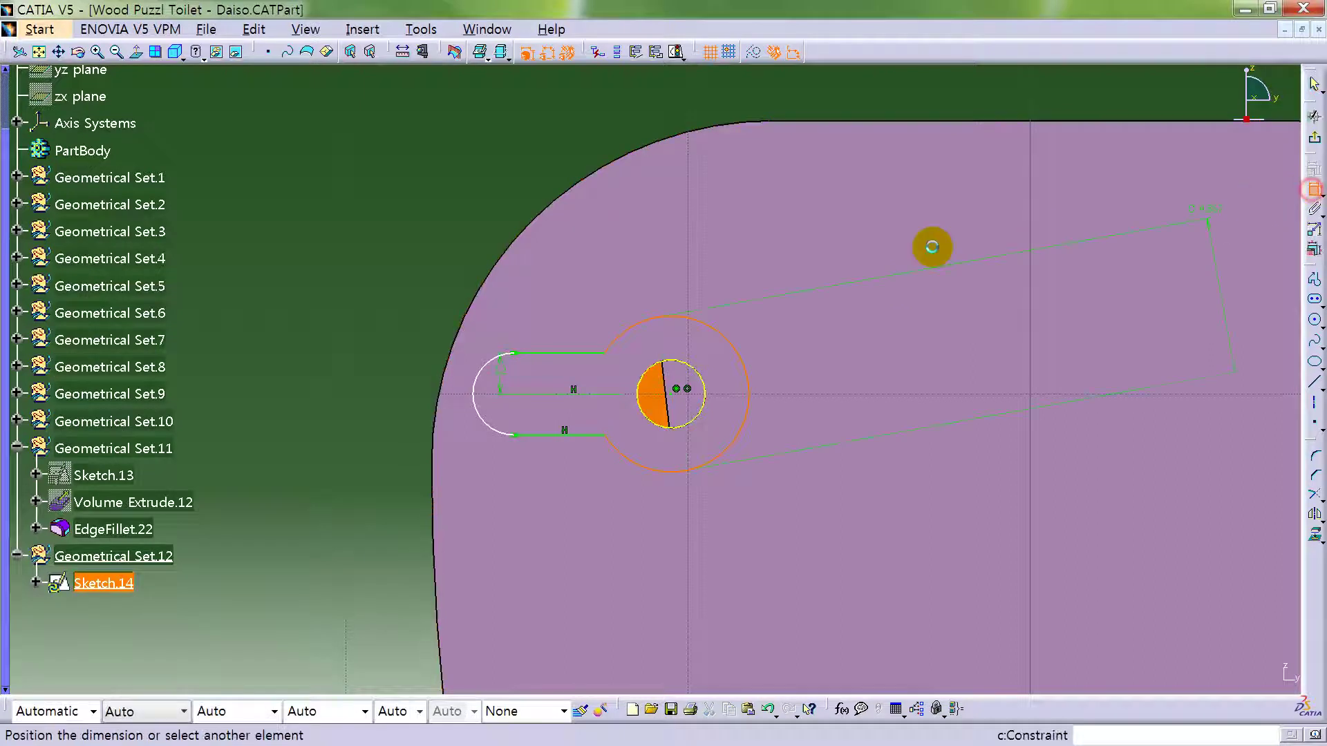
click(1313, 189)
click(1314, 189)
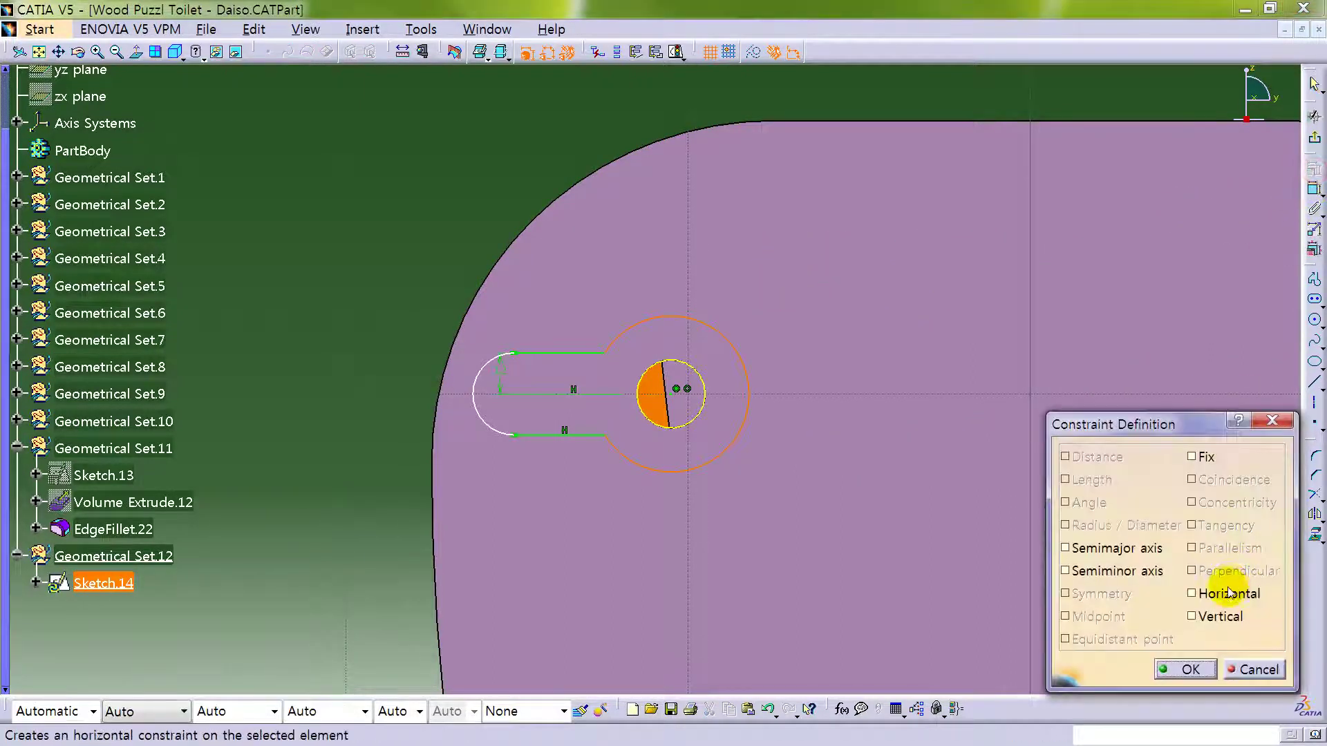
click(1193, 617)
click(1186, 669)
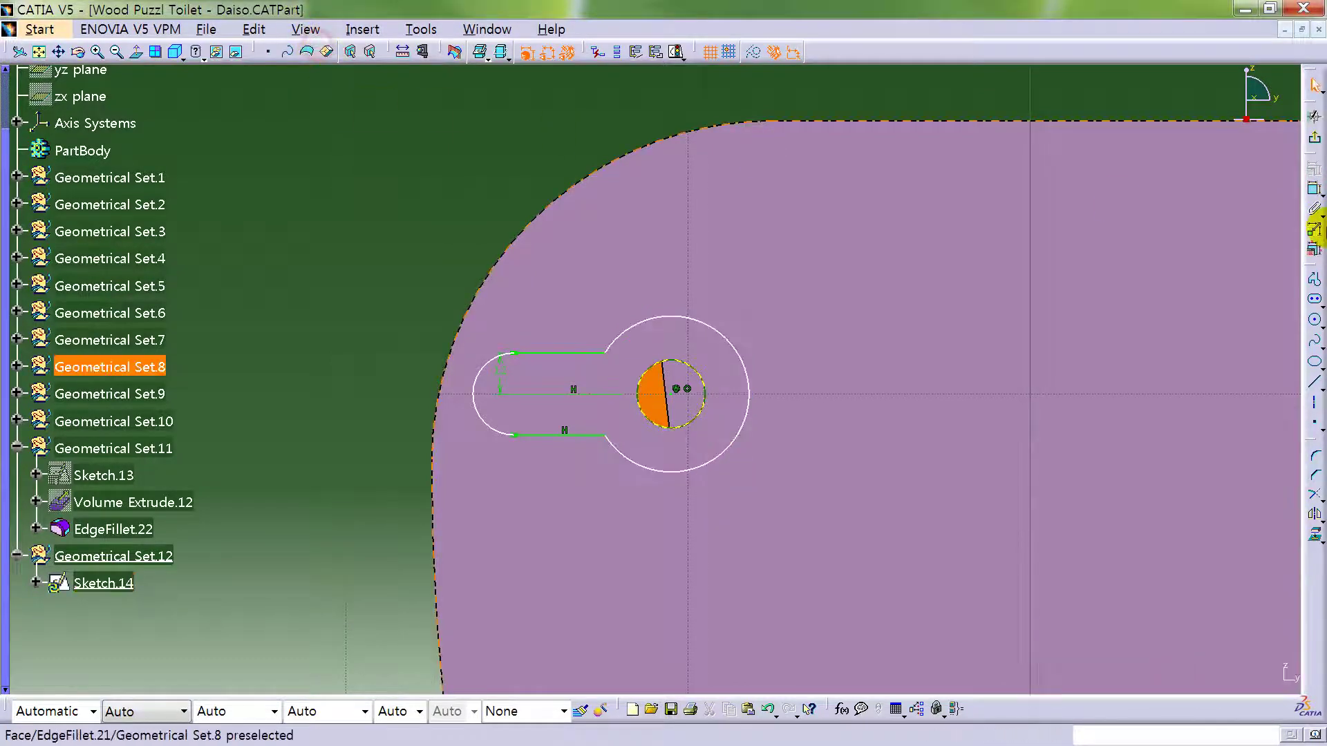
- Dimension the ellipse's vertical axis and set its diameter to 7.5 mm
click(1314, 189)
click(738, 351)
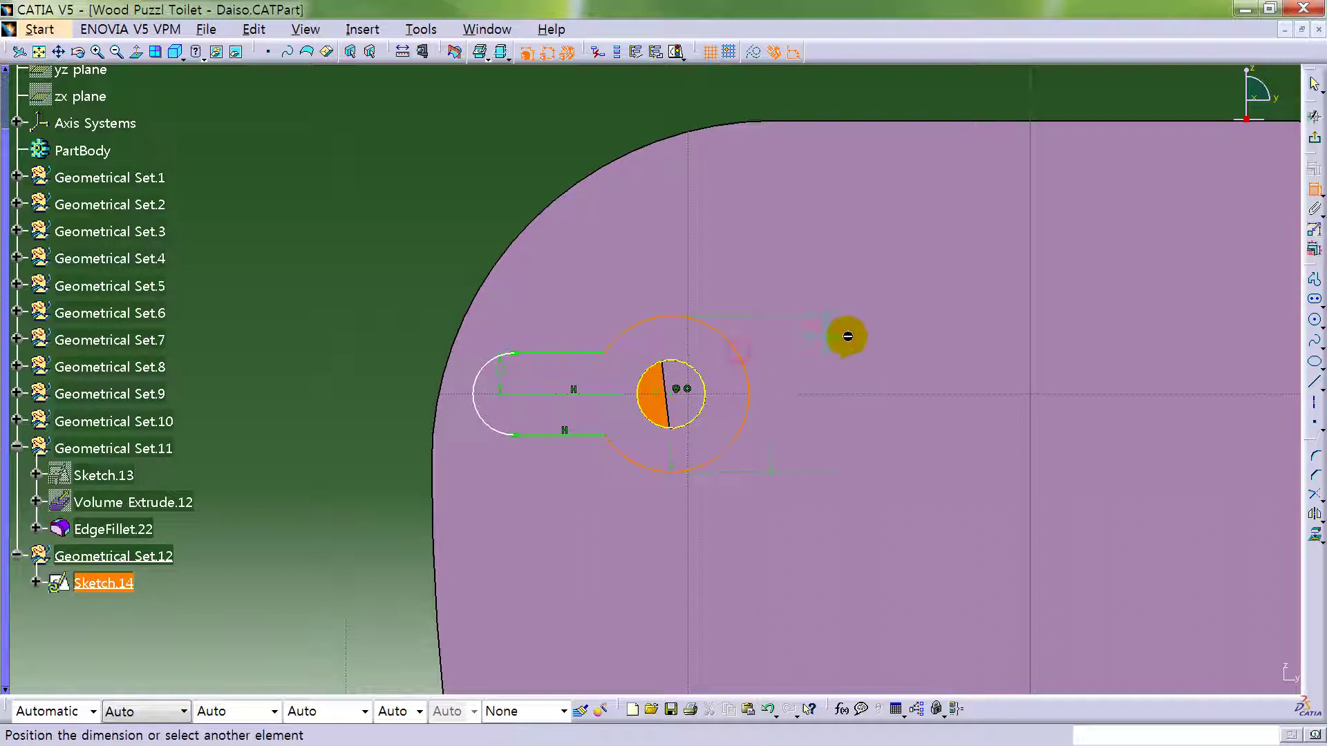
right_click(848, 338)
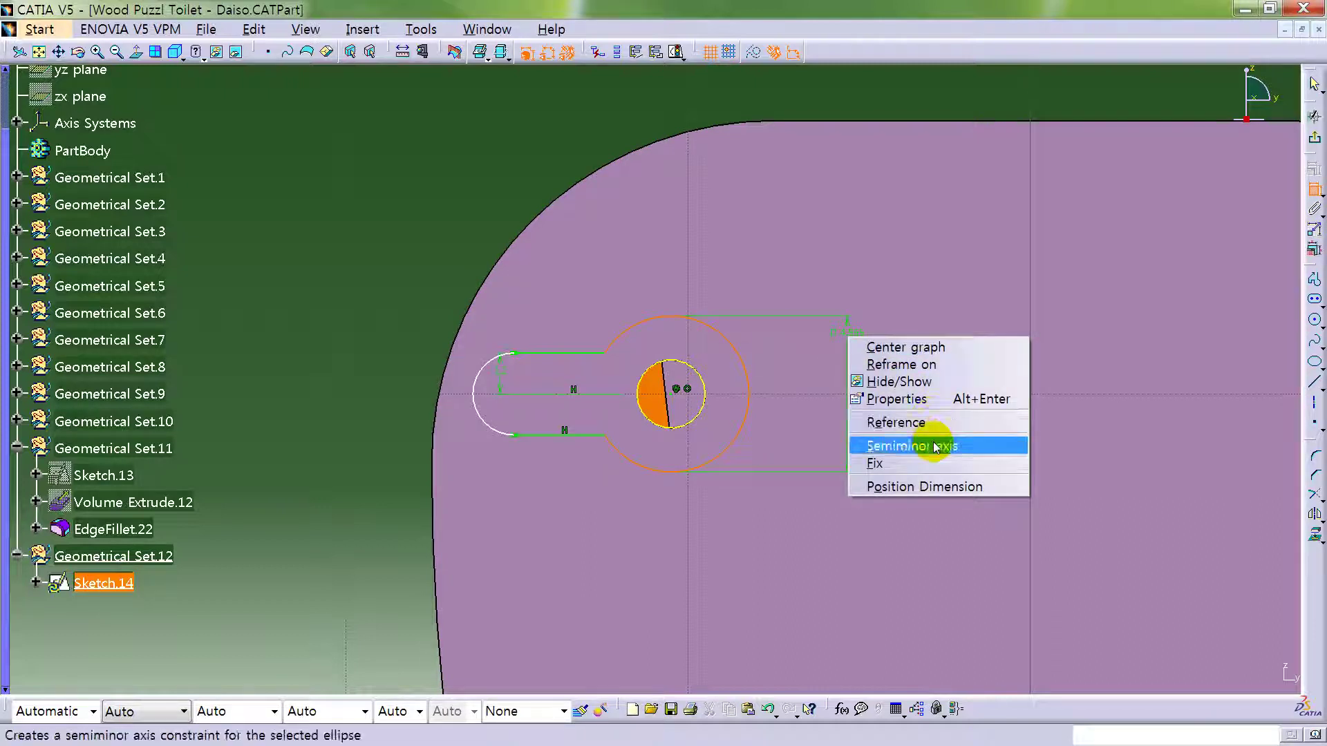
click(788, 335)
click(816, 339)
double_click(816, 339)
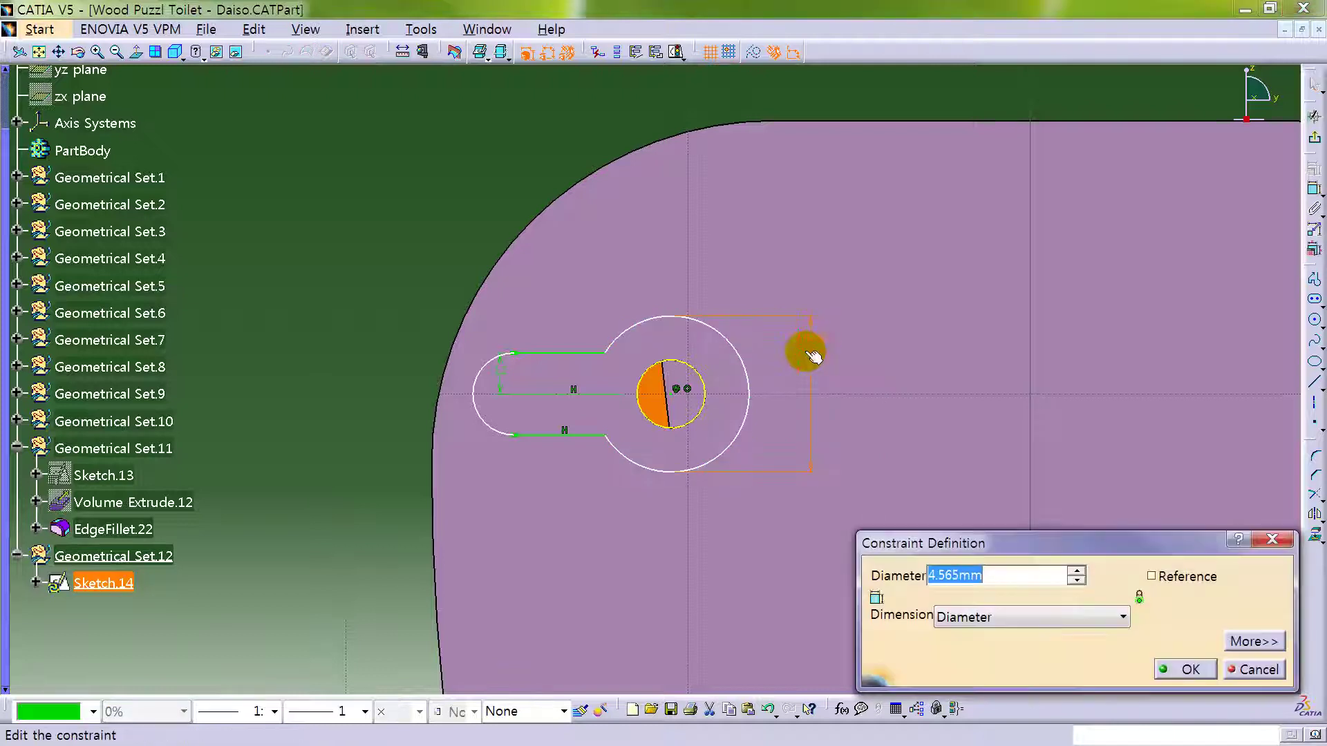
text(7.5)
key(Return)
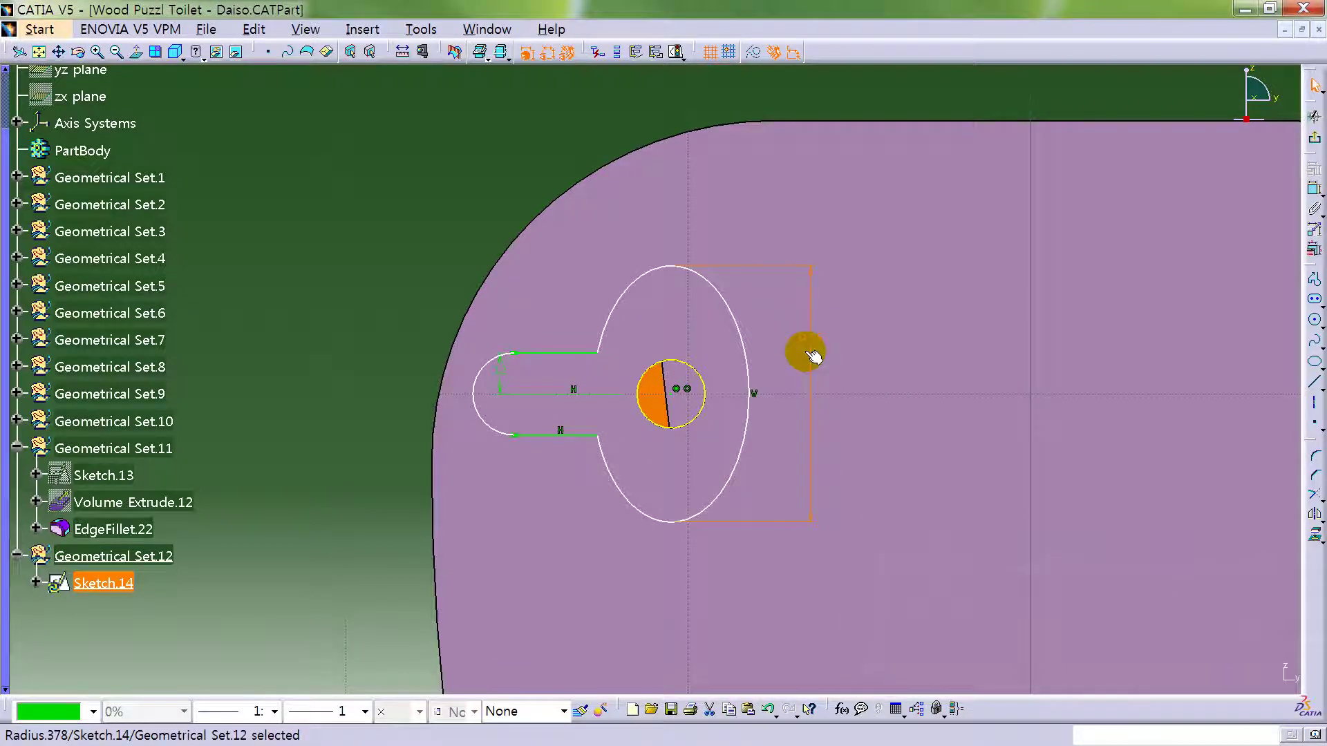
- Dimension the ellipse's horizontal axis as the semiminor axis and set its diameter to 6.5 mm
click(726, 305)
click(1313, 189)
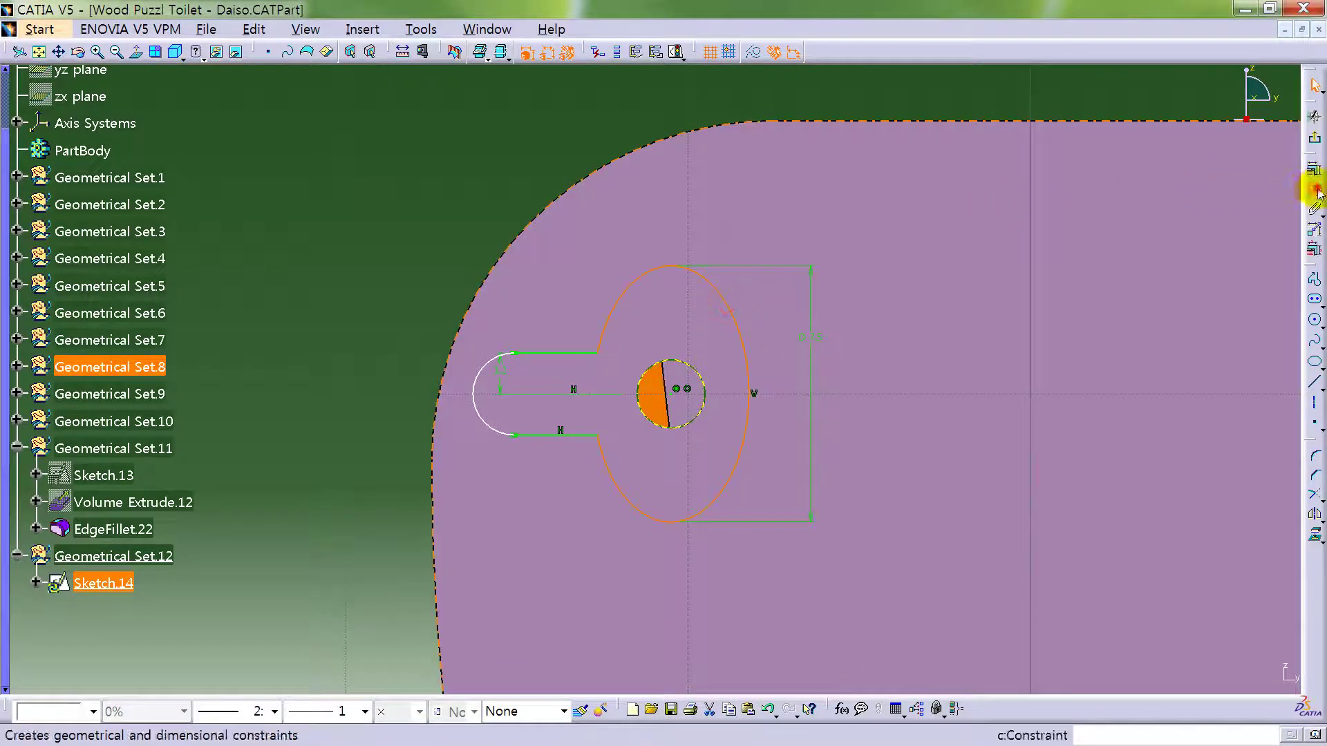
right_click(838, 188)
click(921, 299)
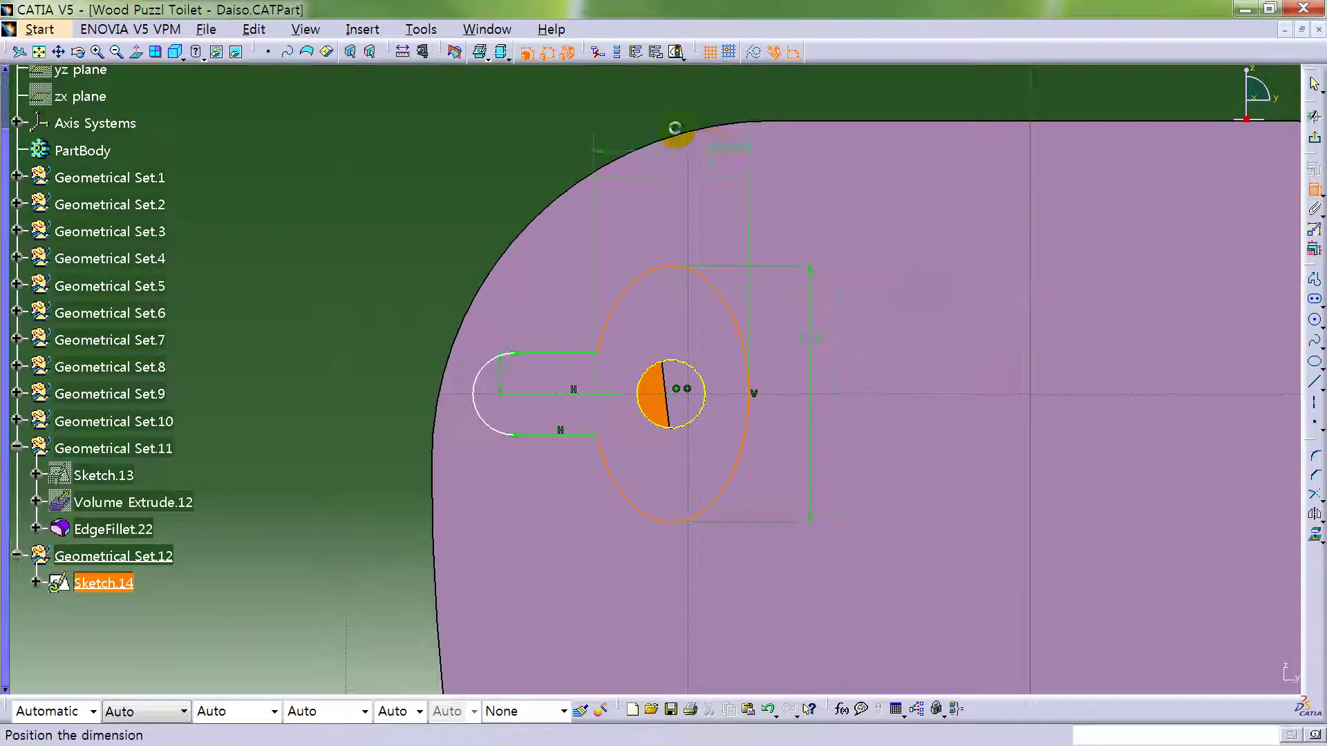
double_click(673, 112)
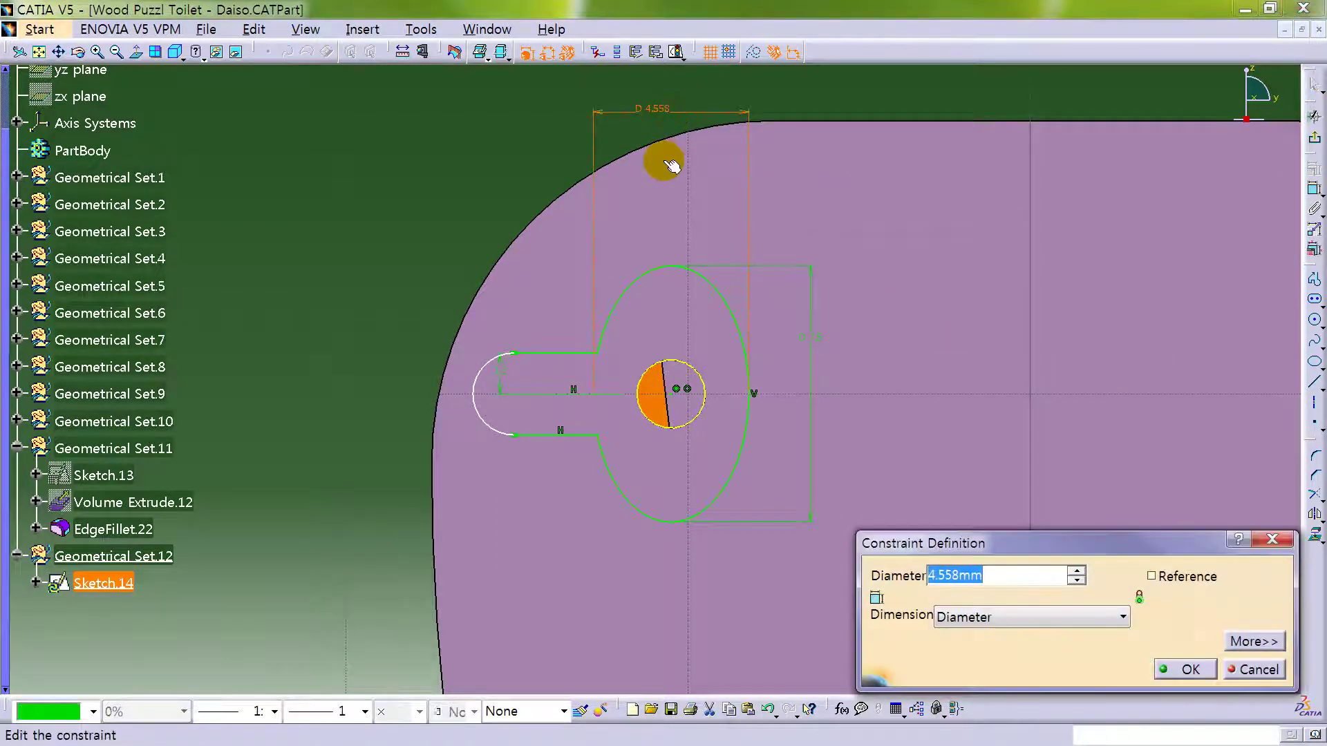
key(Return)
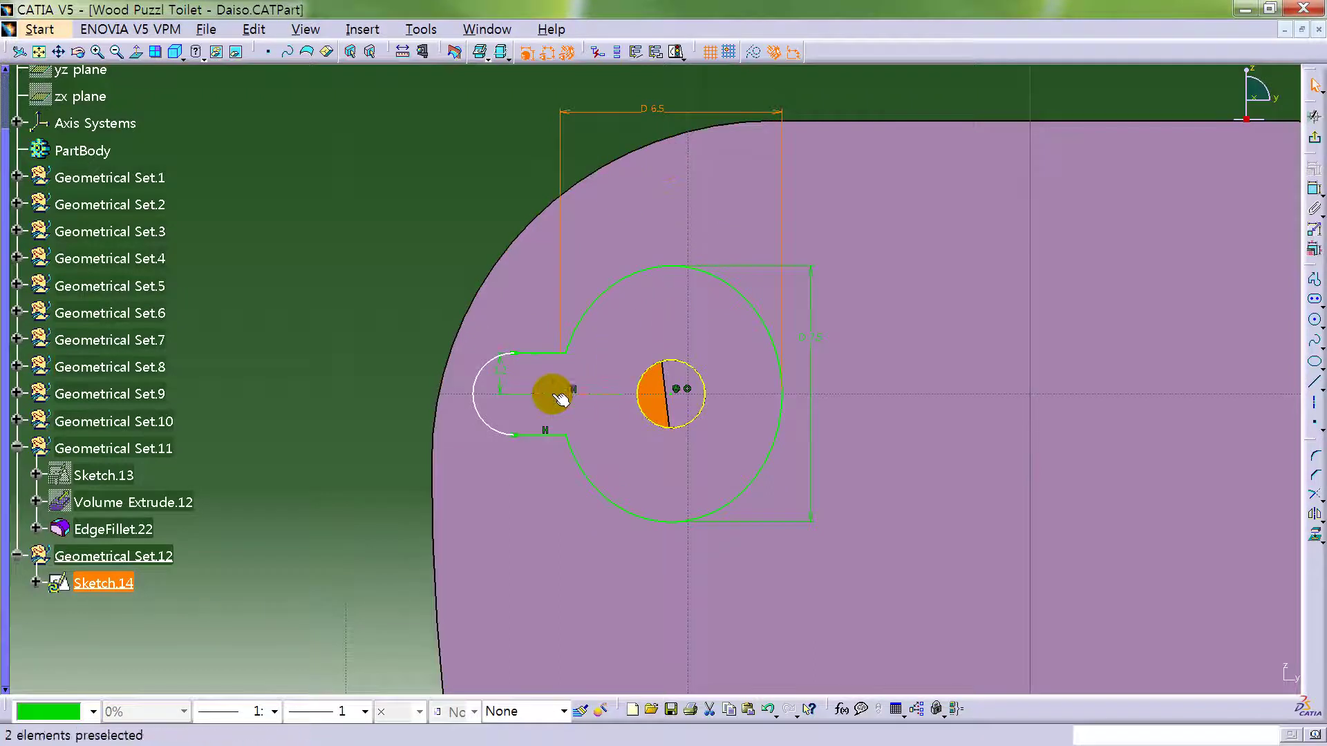
- Dimension the upper straight line's length at 3 mm and move the 6.5 mm diameter dimension below the ellipse
click(1271, 219)
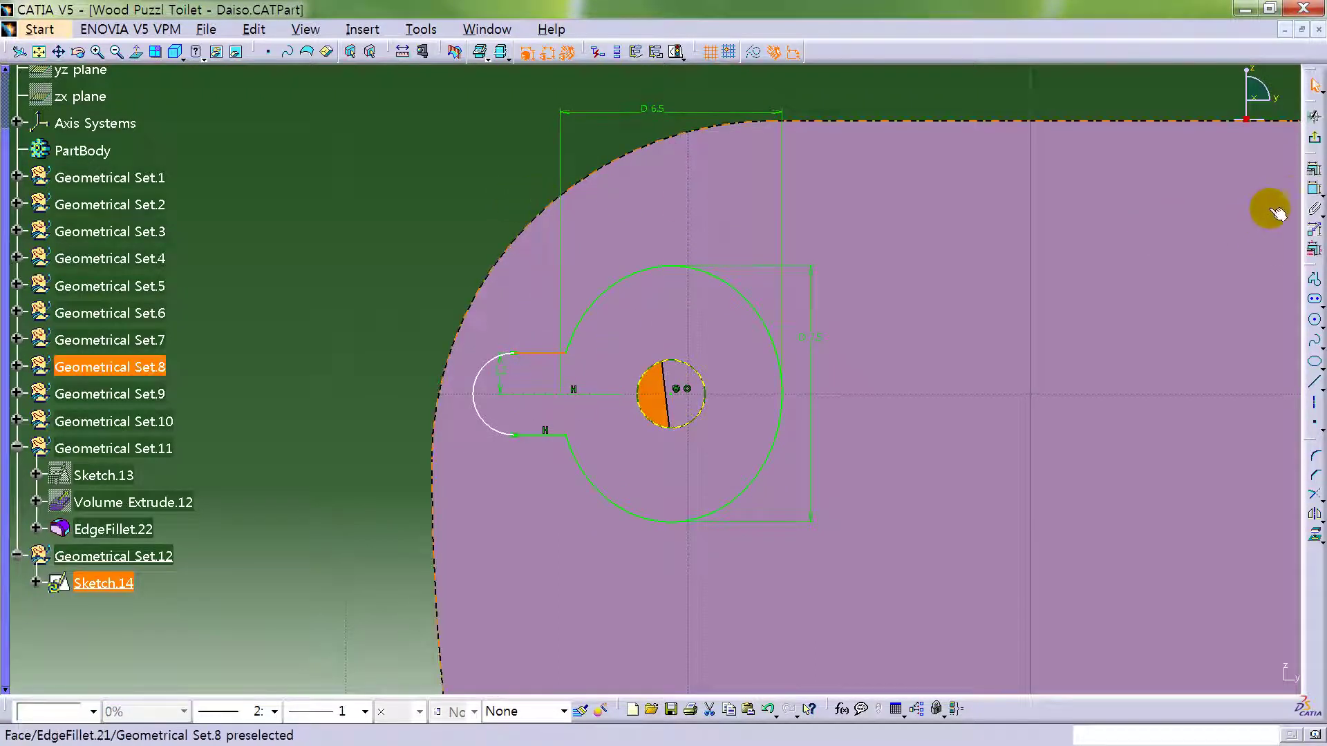
click(1315, 190)
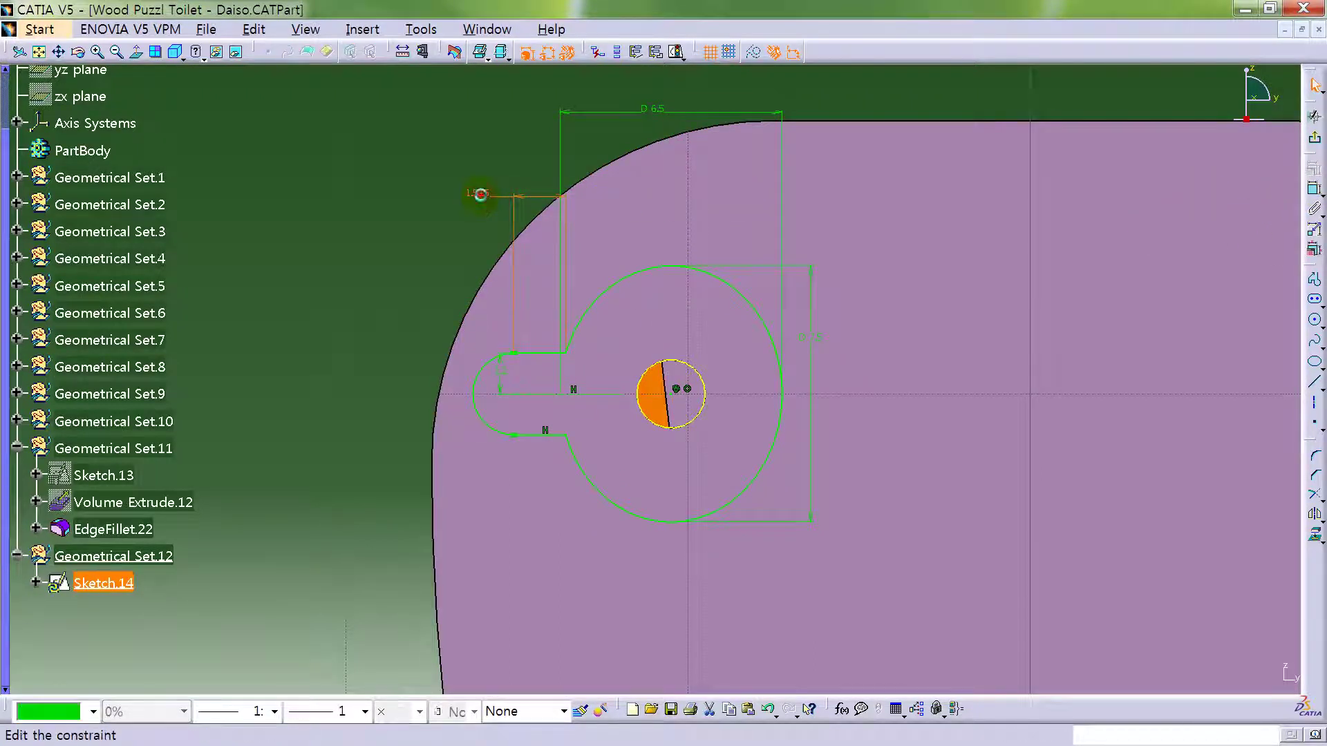
double_click(480, 195)
key(Return)
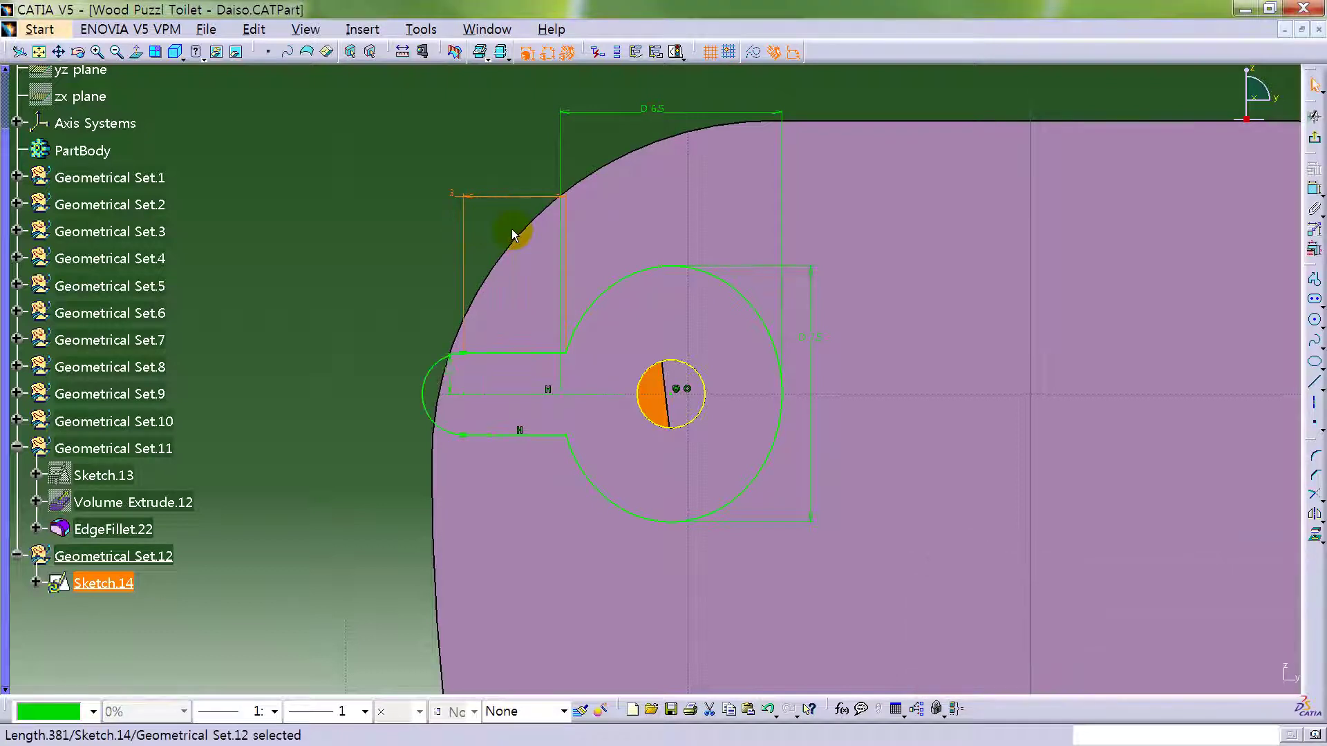
drag(694, 120, 682, 392)
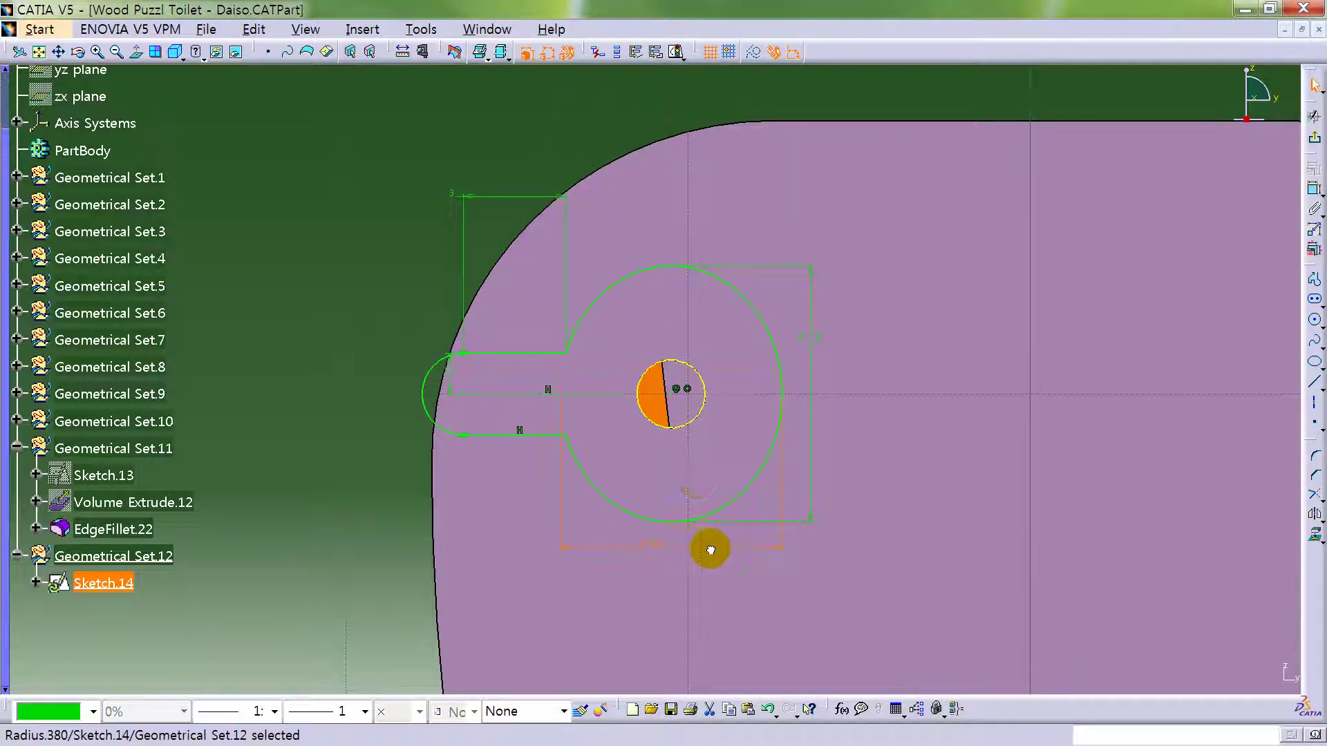
click(289, 366)
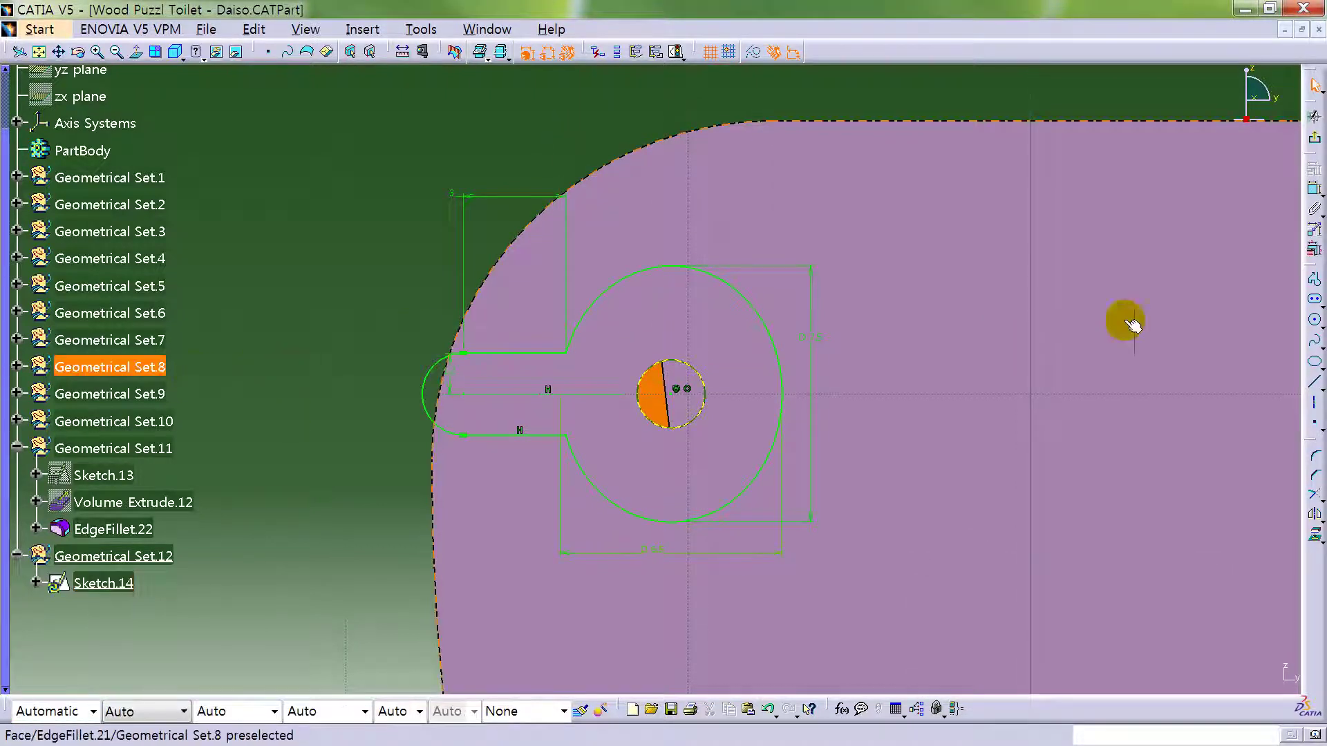
- Finish the handle sketch, extrude it as a 2 mm thick volume along the sketch normal, and hide the sketch
click(1315, 136)
middle_drag(868, 290, 735, 251)
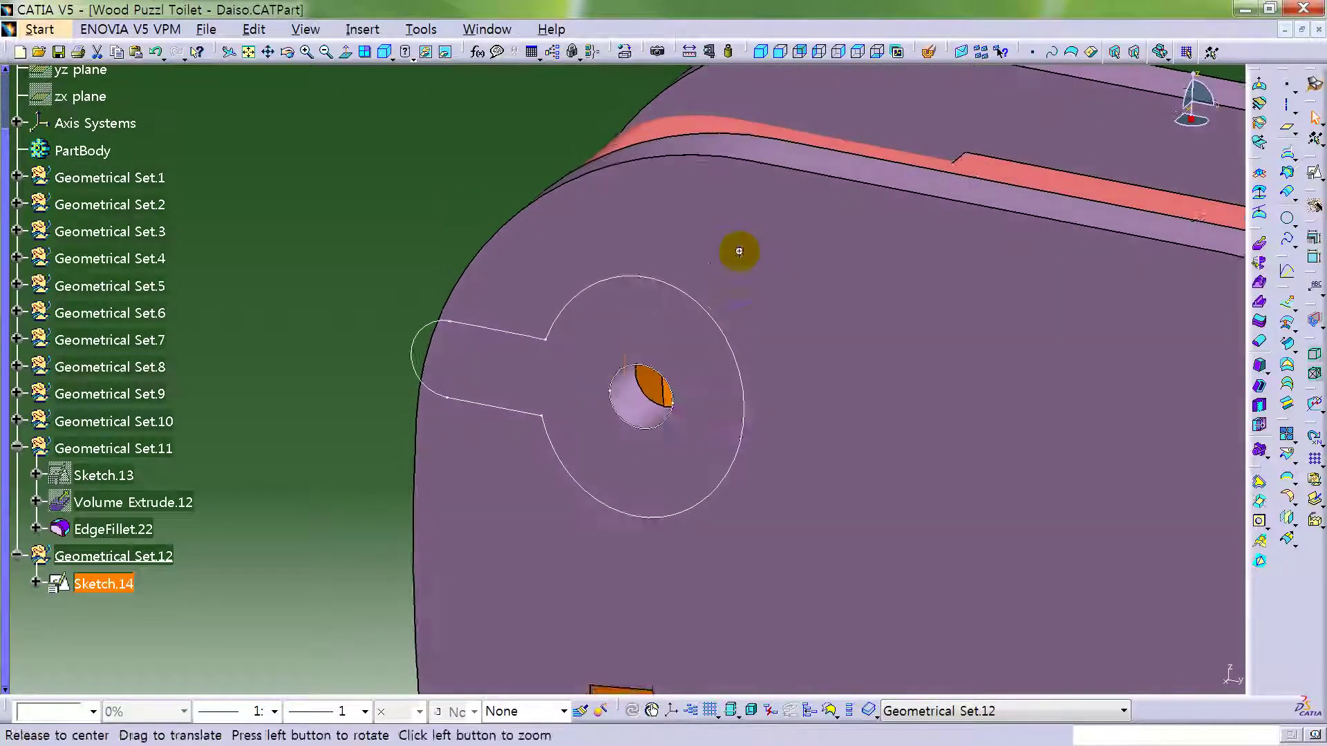
click(1259, 243)
mouse_move(622, 387)
middle_down()
mouse_move(533, 415)
mouse_move(757, 457)
mouse_move(862, 379)
mouse_move(982, 457)
middle_up()
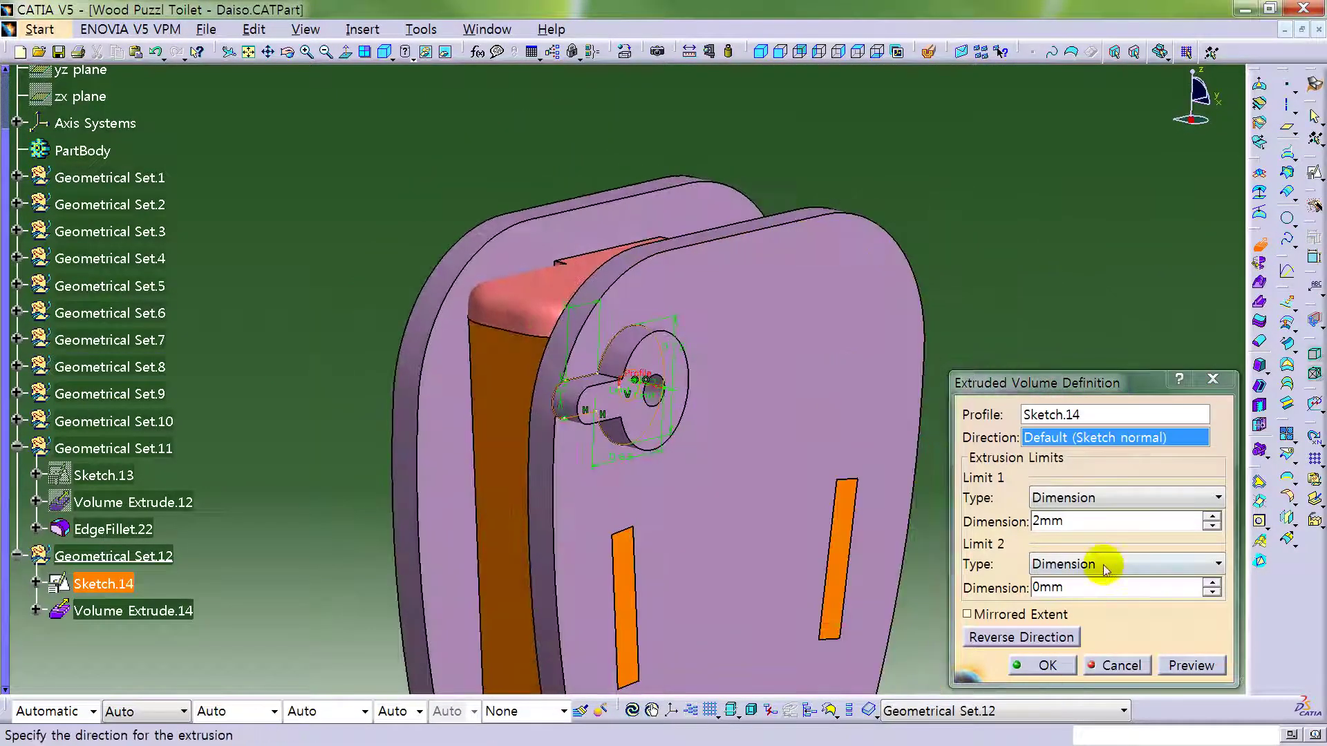
click(1045, 668)
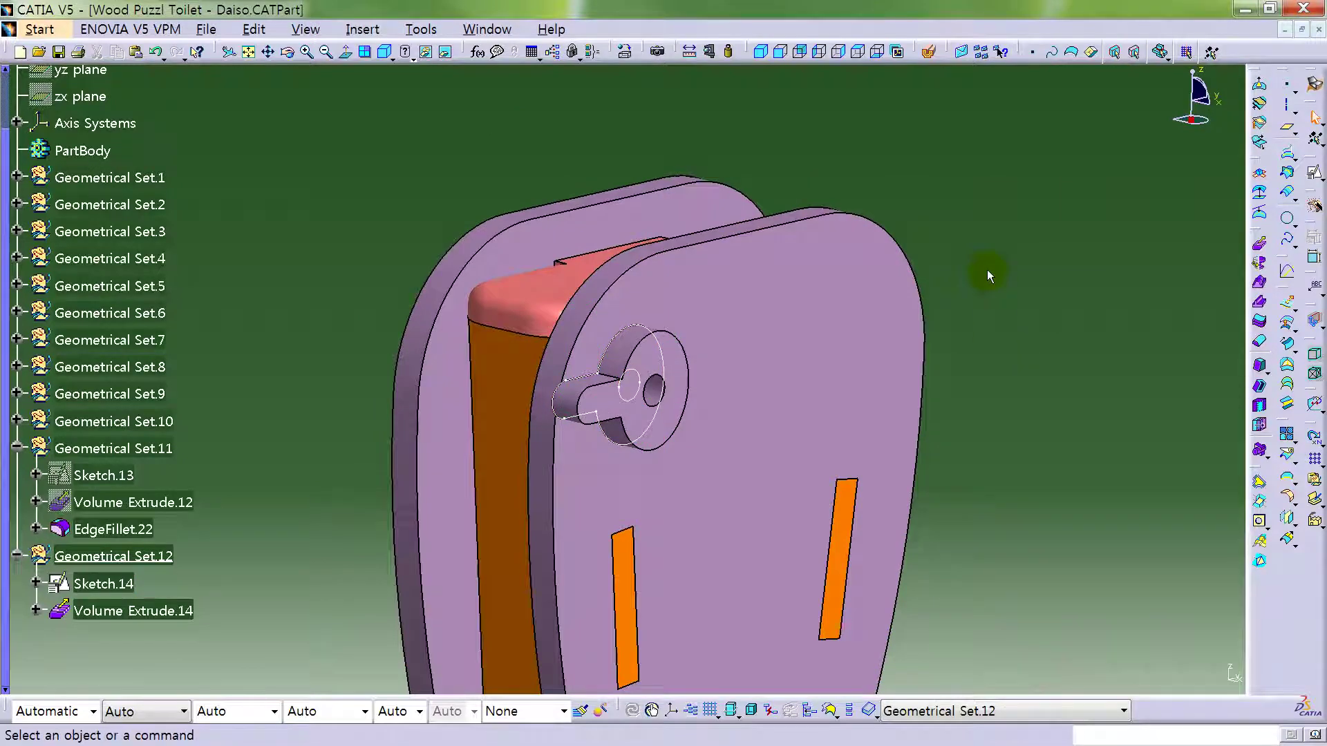
right_click(633, 397)
click(684, 441)
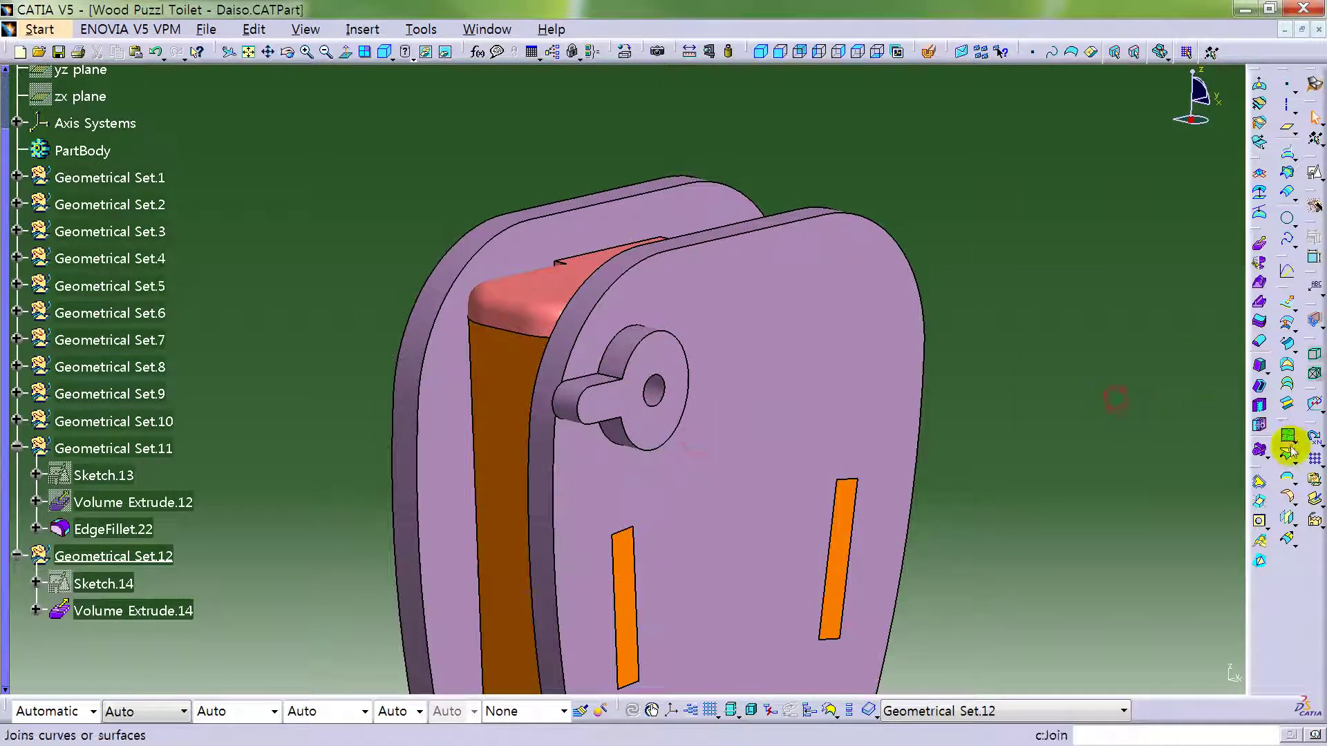
- Fillet the handle's outer face outline and the corner edges between arm and ellipse with a 1 mm radius
click(1287, 499)
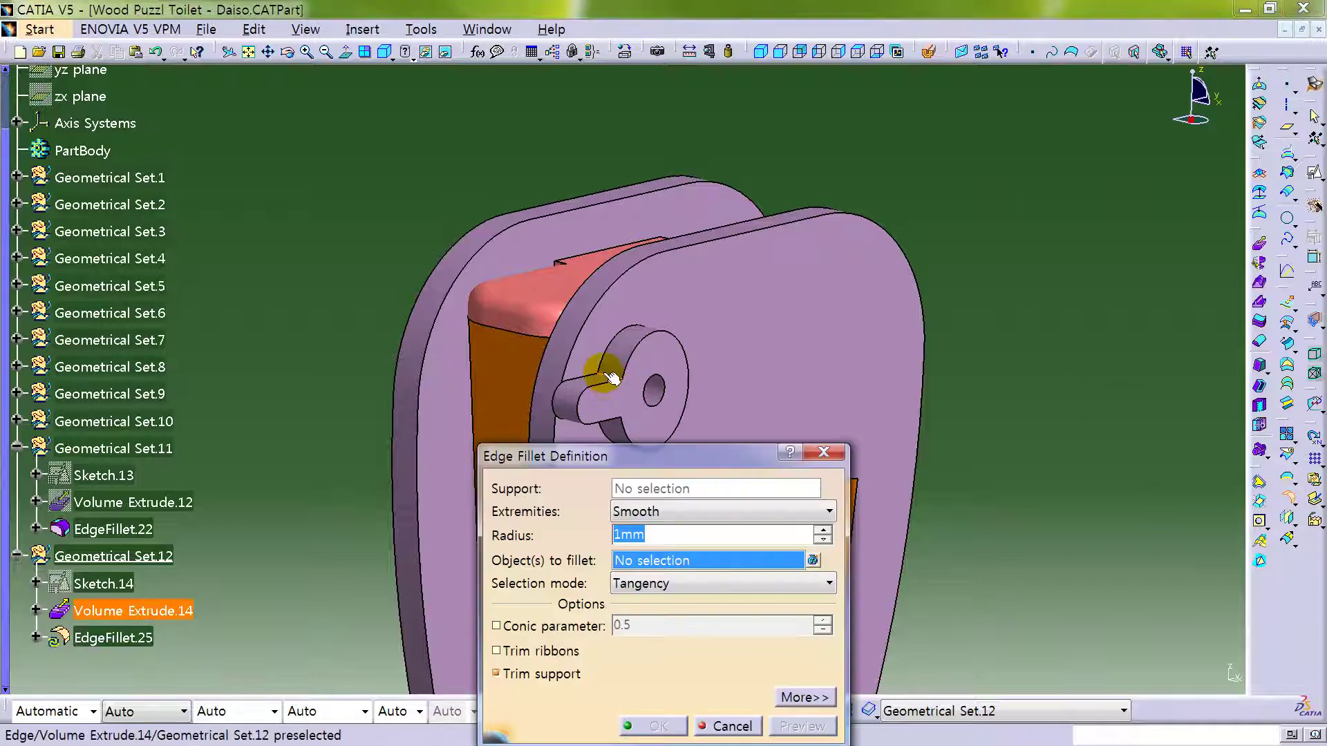
click(611, 378)
middle_drag(611, 377, 608, 391)
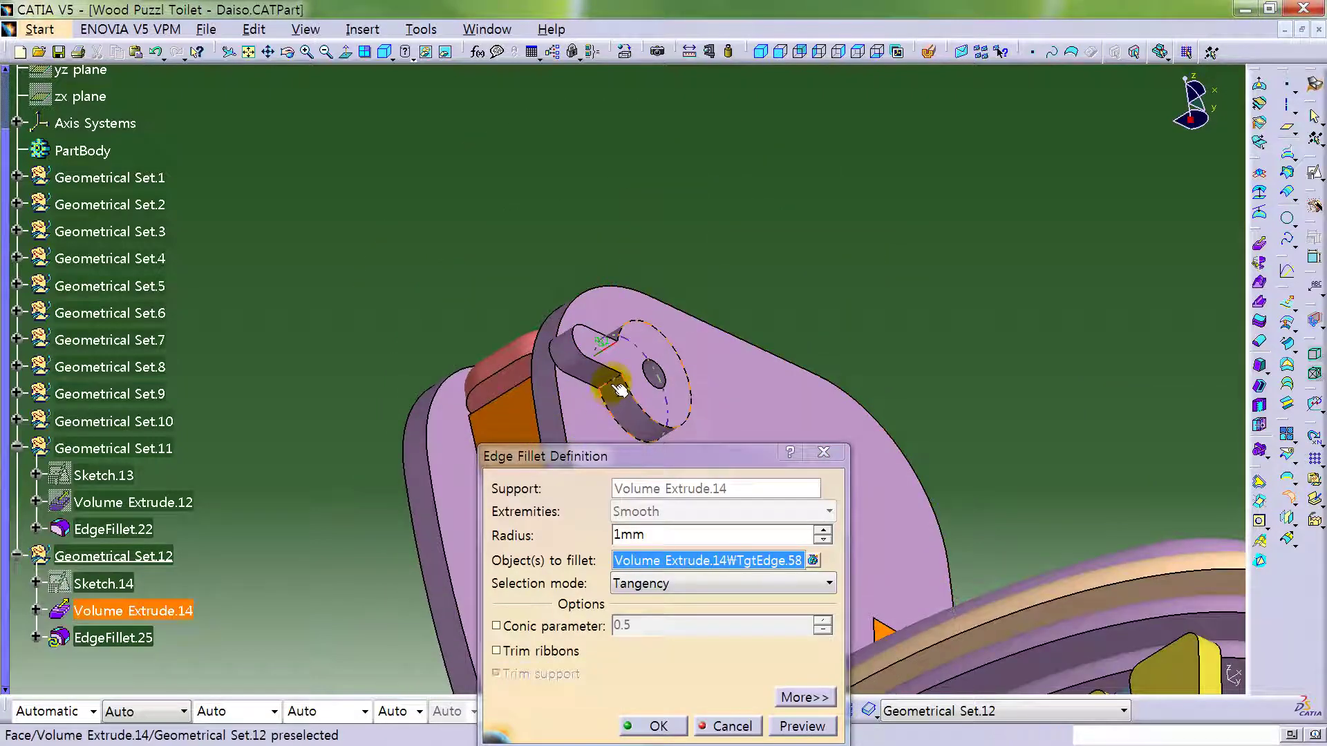
click(594, 378)
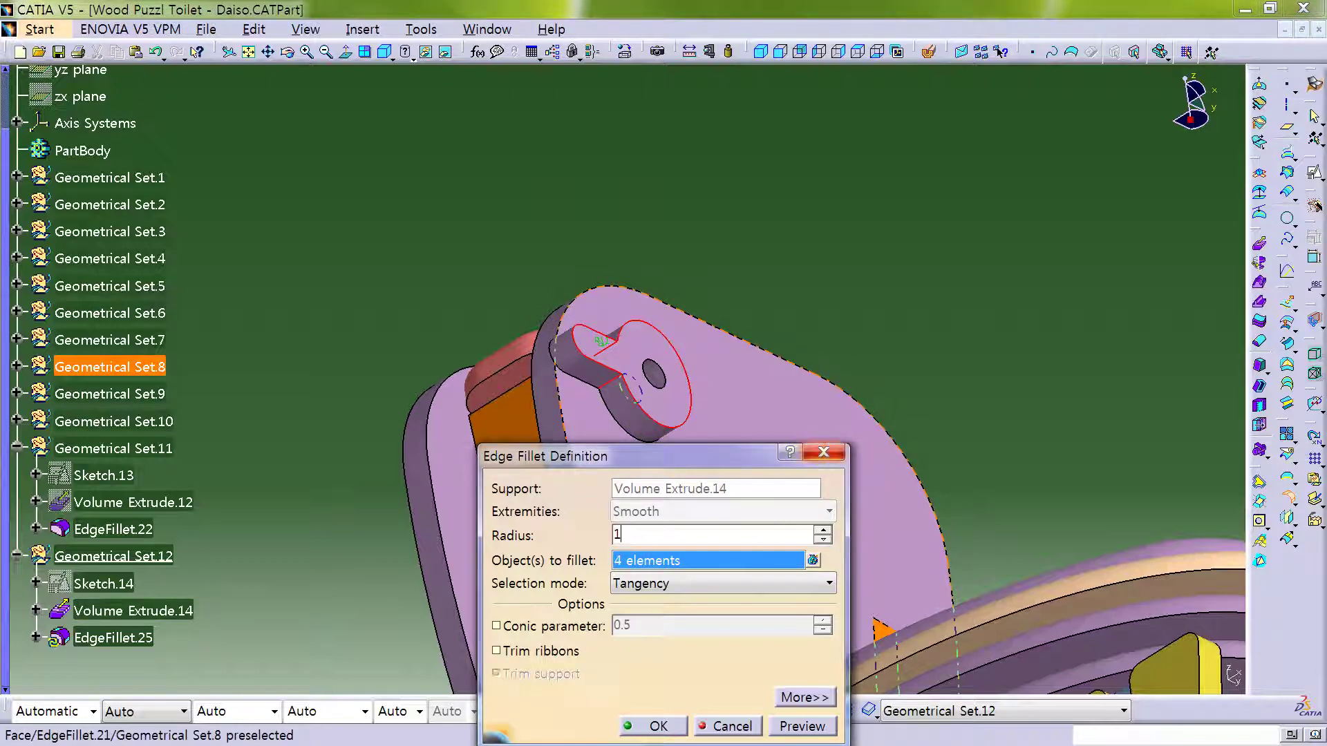
click(823, 452)
middle_drag(811, 249, 764, 297)
middle_drag(498, 193, 815, 422)
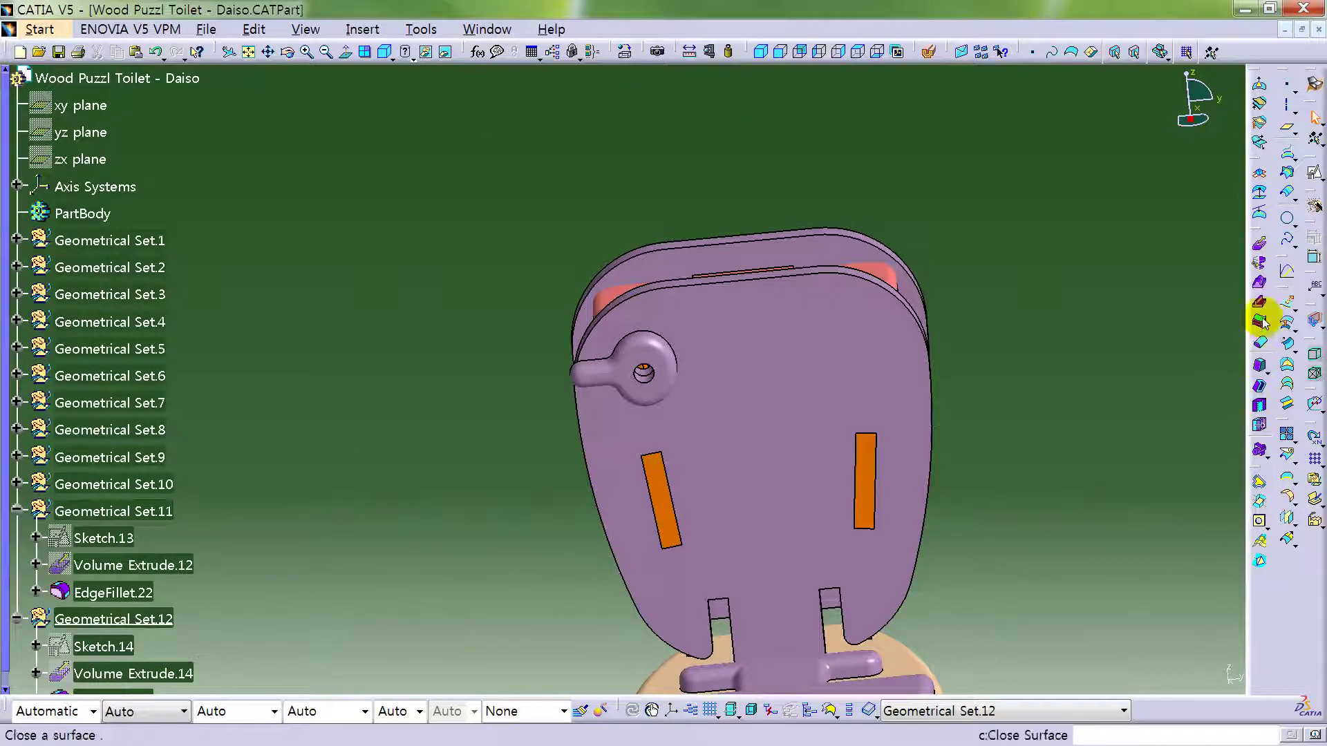
- Extrude the circular edge of the handle's hole as a 2 mm volume, using the plate's front face as direction
click(1259, 244)
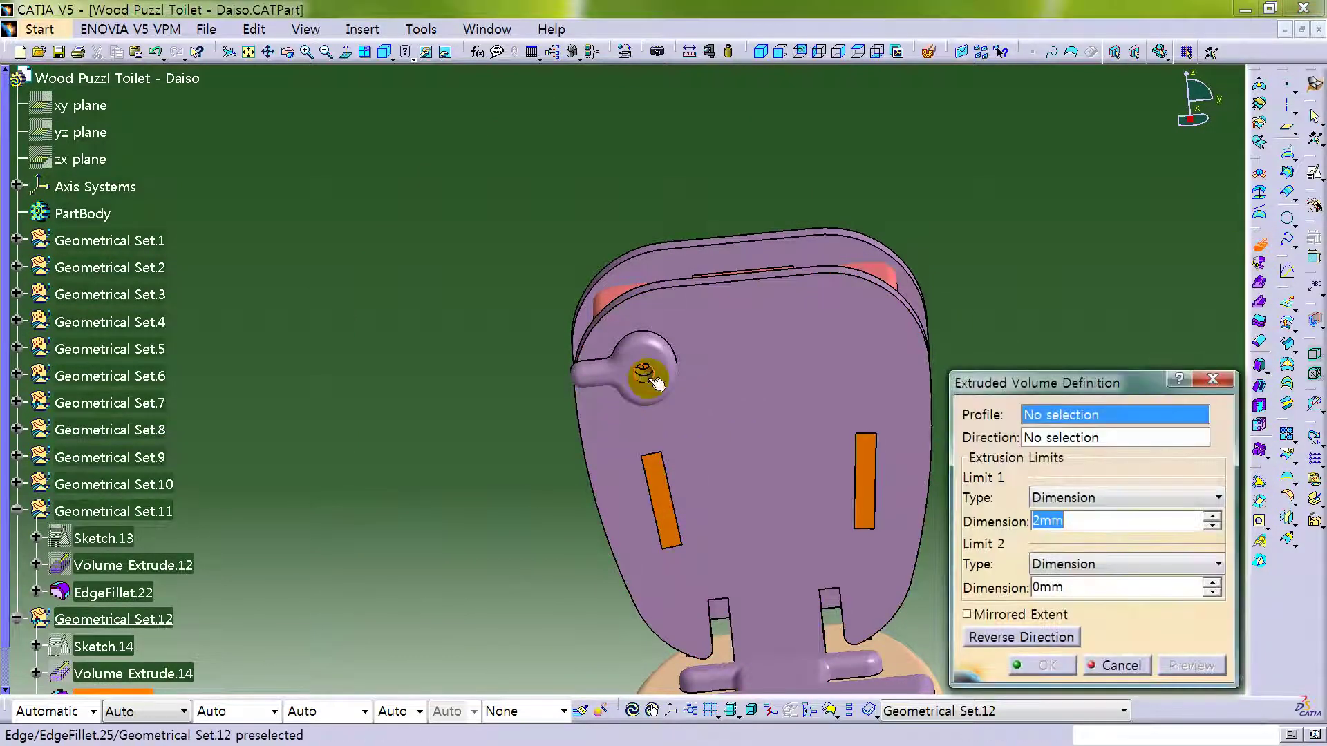
click(655, 382)
middle_drag(684, 477, 717, 438)
click(717, 438)
middle_drag(562, 480, 909, 486)
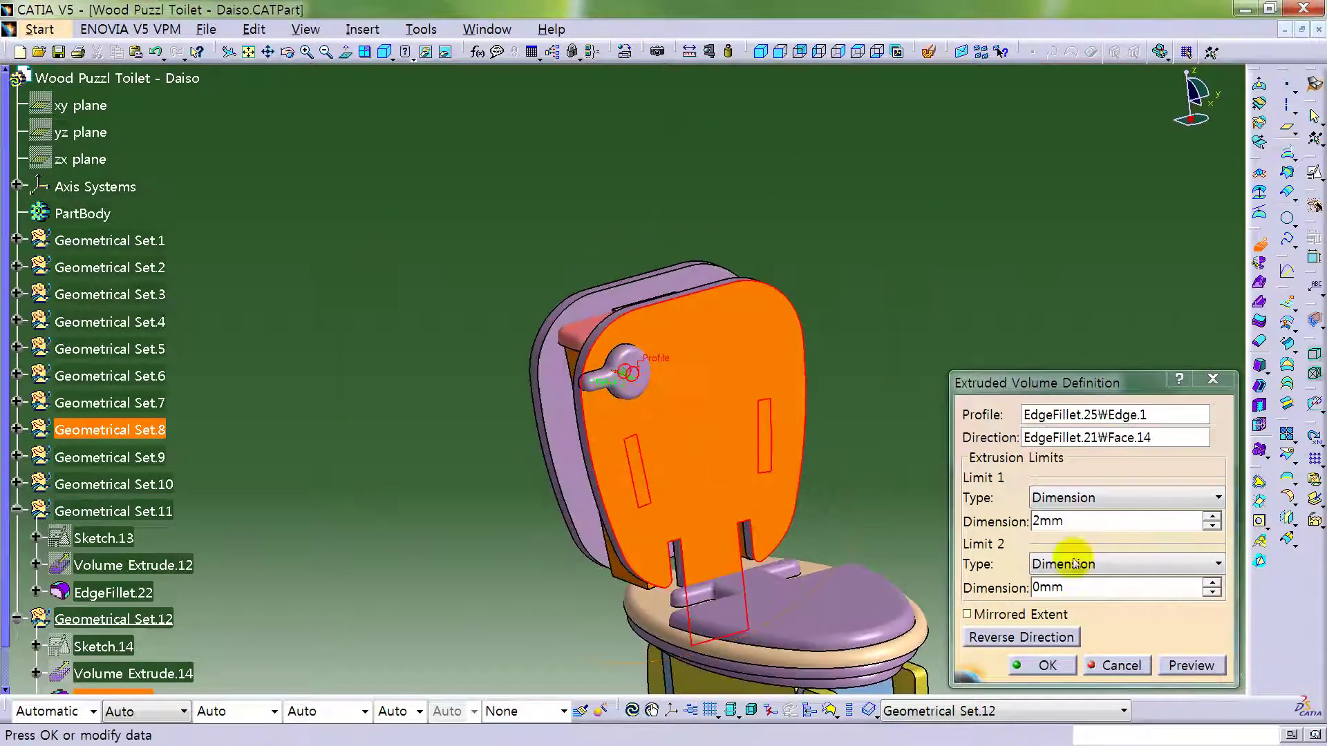
click(1044, 666)
middle_drag(687, 438, 568, 408)
middle_drag(850, 213, 1007, 341)
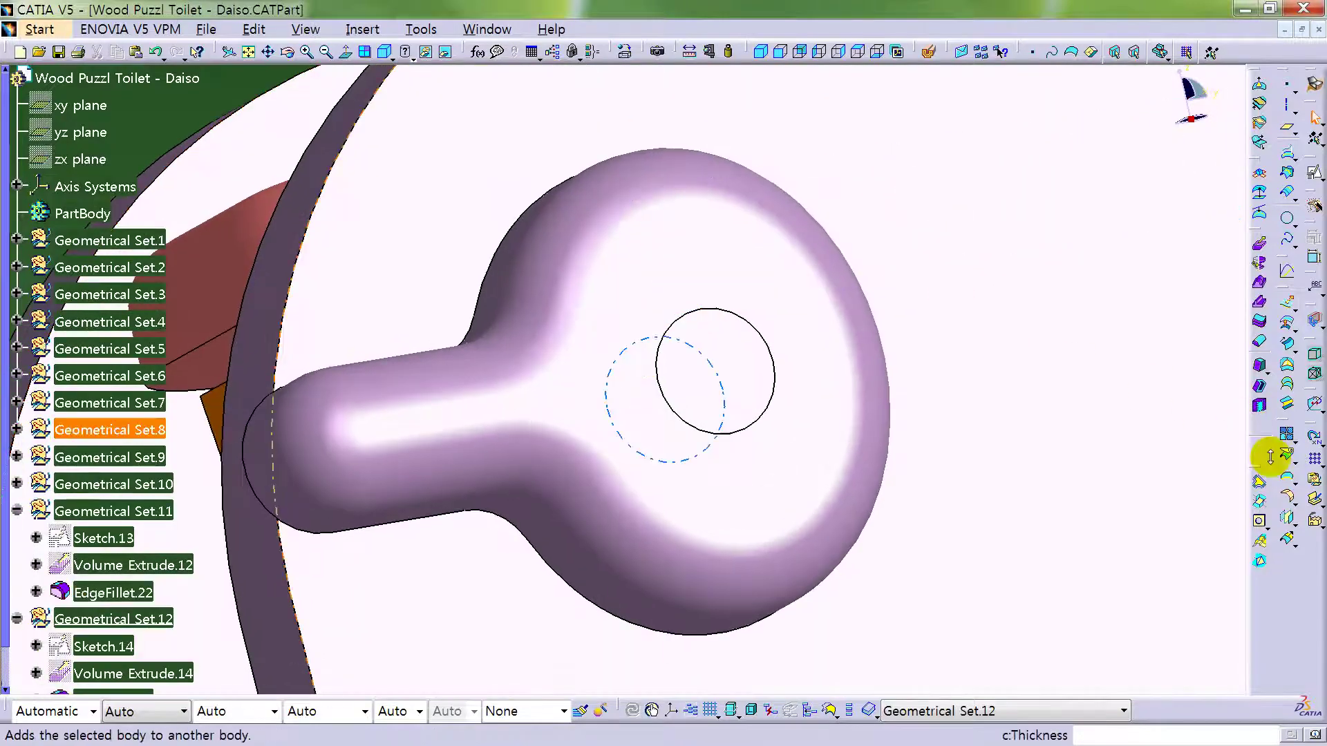
- Fillet the outer end face of the round pin in the handle's hole with a 0.2 mm radius
click(1288, 499)
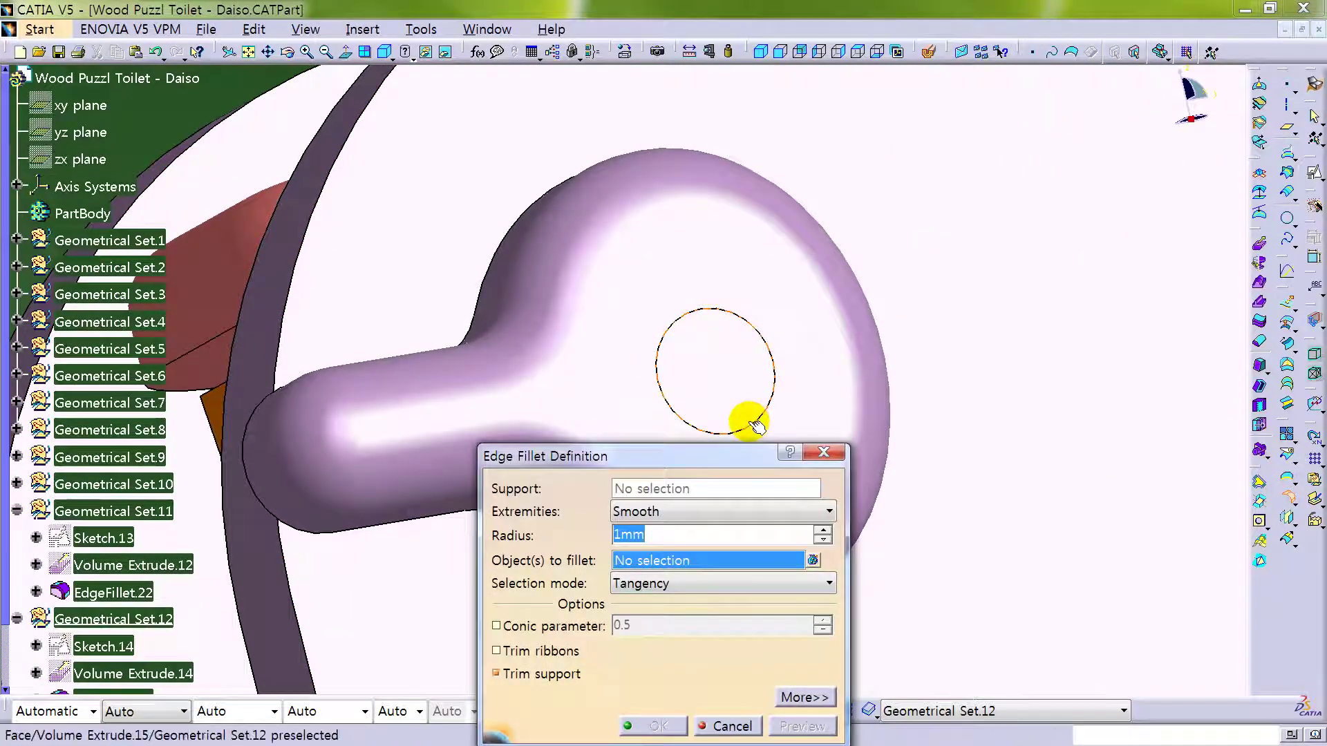
click(756, 425)
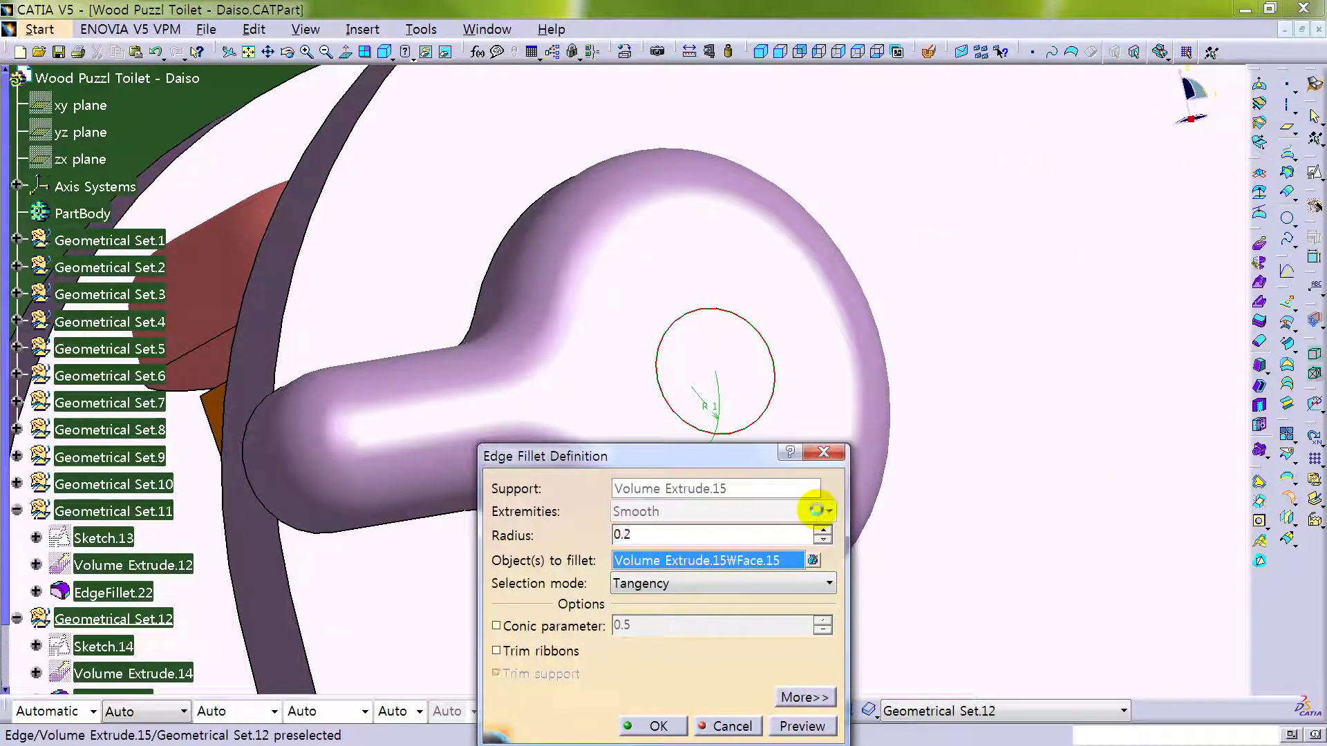
key(Return)
middle_drag(815, 510, 246, 282)
middle_drag(334, 237, 614, 499)
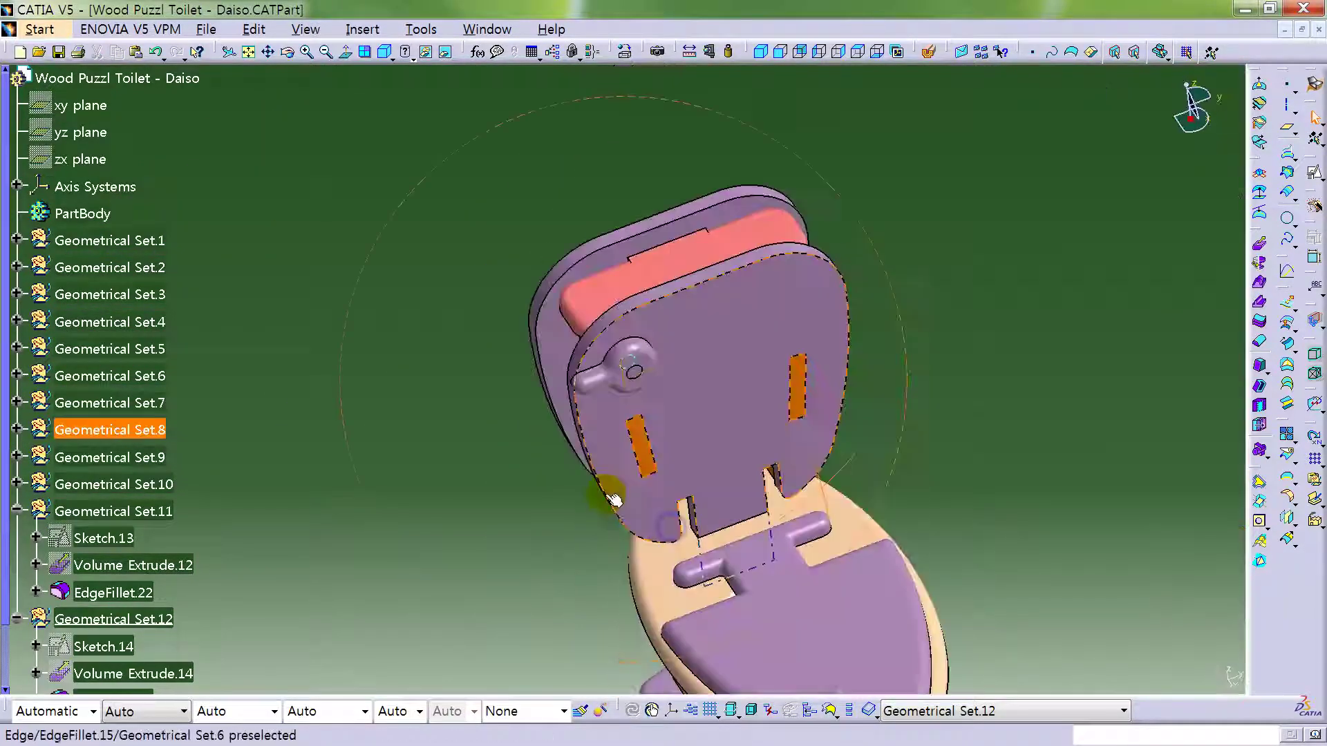
scroll(438, 433, down, 3)
middle_drag(814, 335, 832, 420)
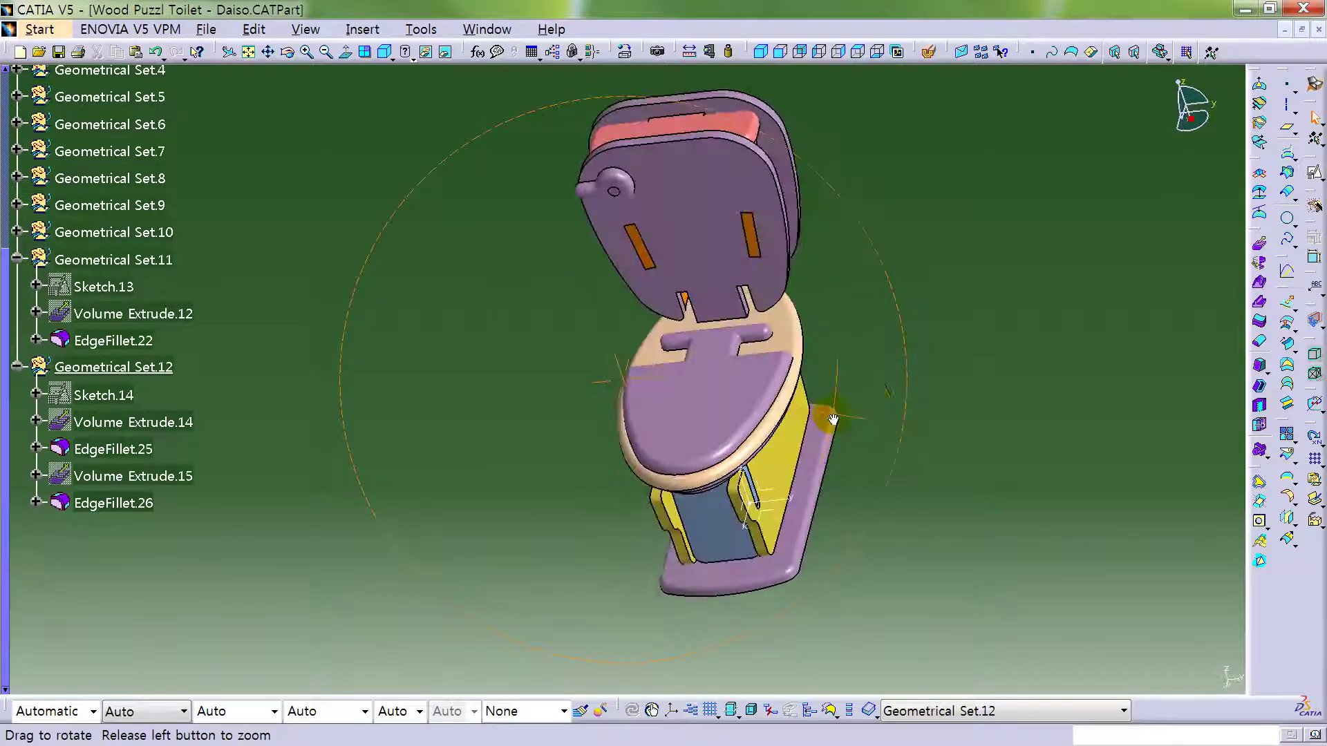
- Collapse Geometrical Set.11 and Geometrical Set.12 in the tree and insert a new geometrical set under the part
click(16, 260)
click(16, 285)
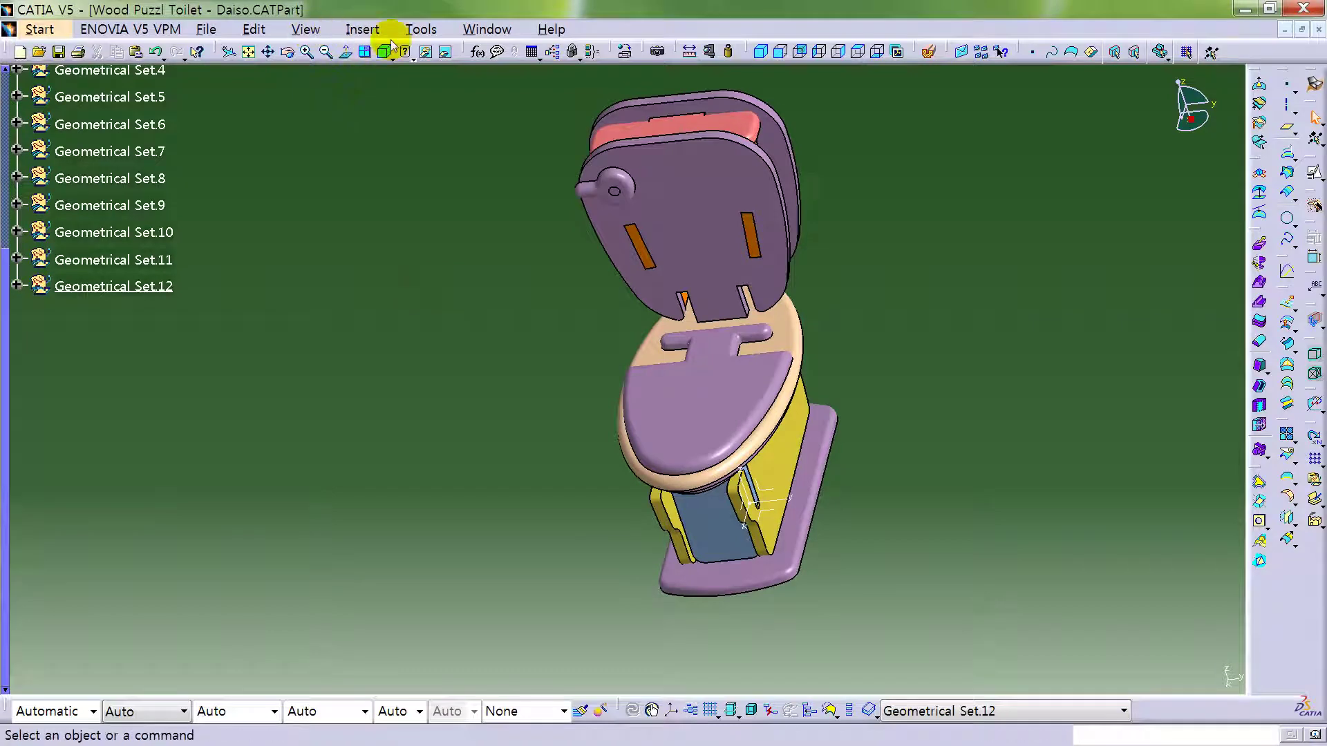
click(362, 29)
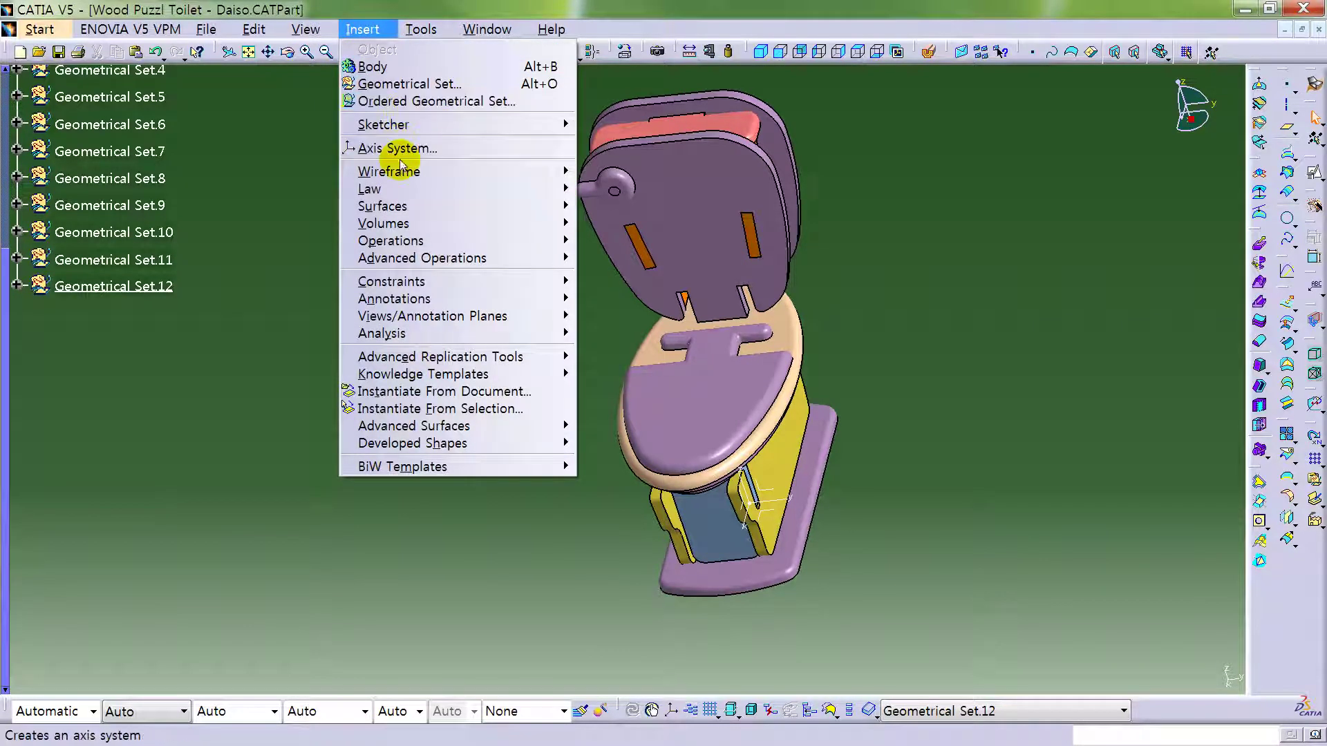
click(415, 83)
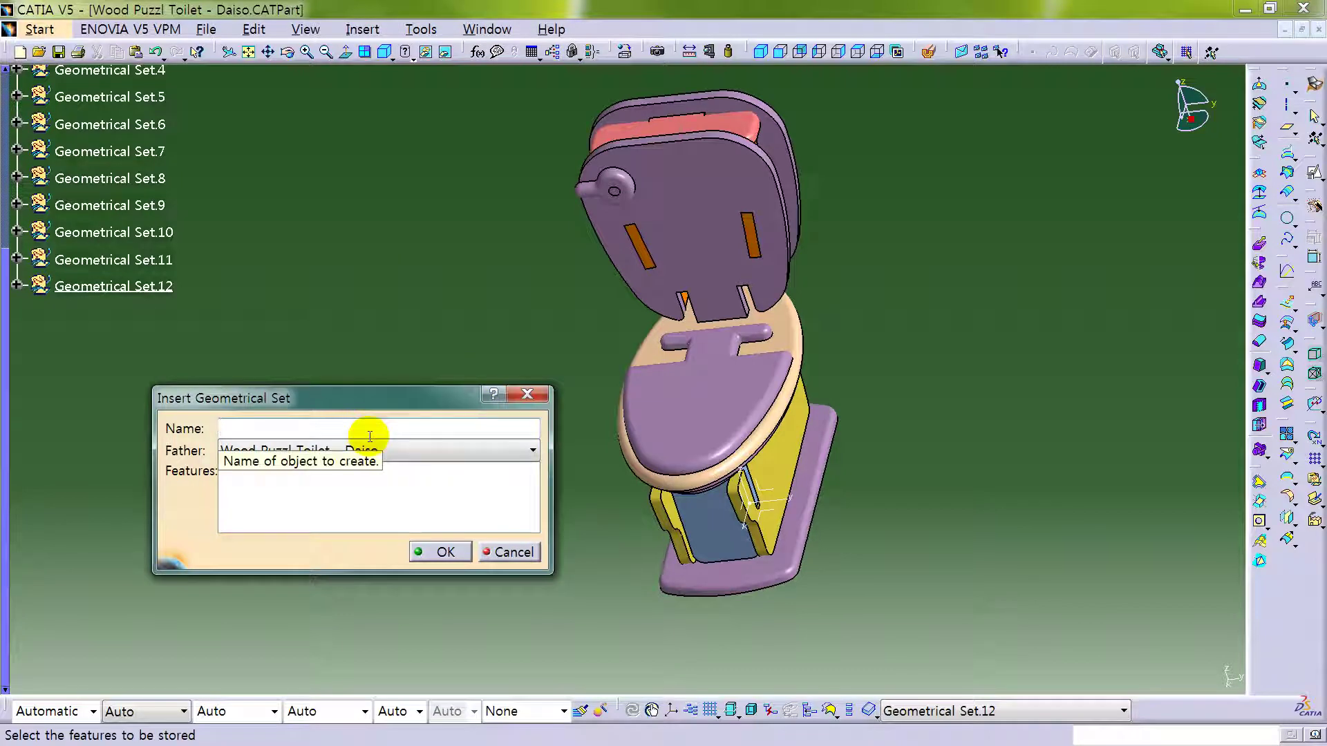
scroll(111, 270, up, 5)
click(443, 551)
click(340, 382)
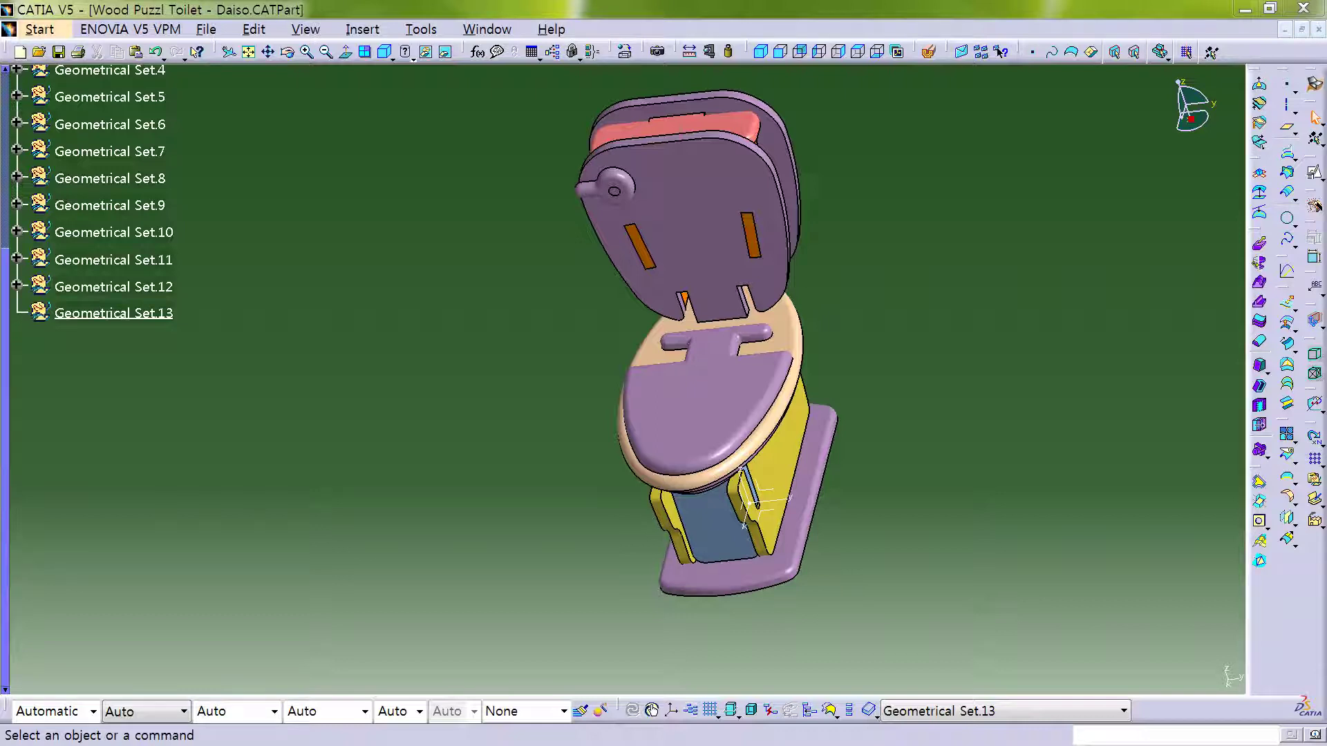
- Create a positioned sketch on the absolute axis system's ZX plane with Reverse V and Swap enabled
middle_drag(465, 509, 691, 567)
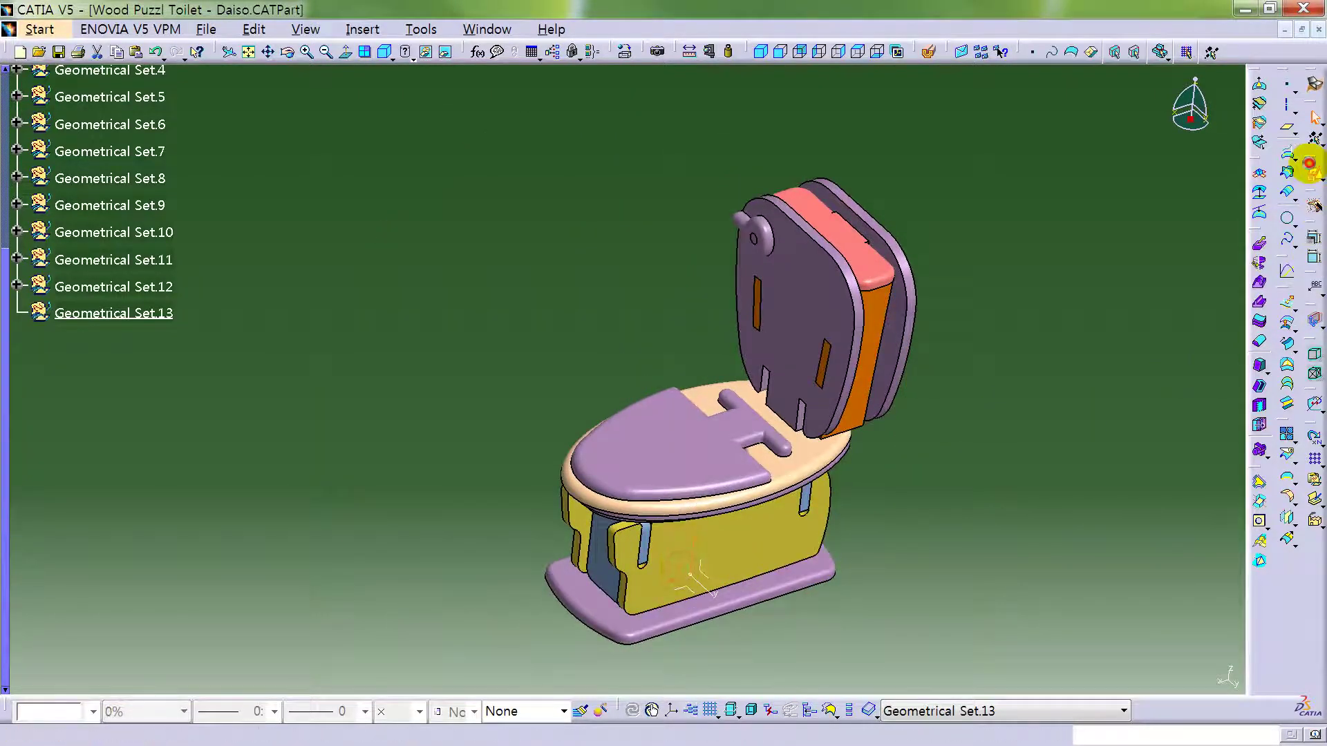
click(1315, 174)
click(1120, 627)
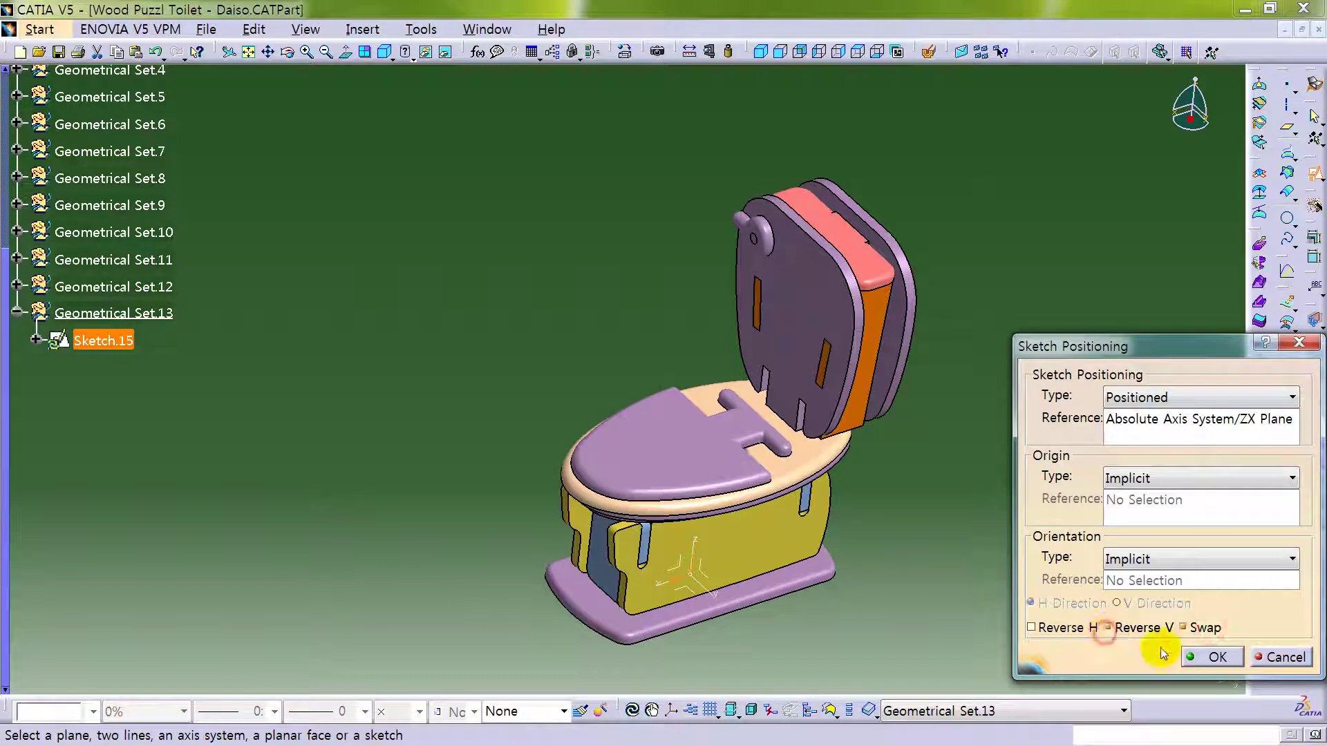
click(1202, 657)
middle_drag(1141, 501, 995, 320)
mouse_move(705, 298)
middle_down()
mouse_move(717, 281)
mouse_move(706, 288)
middle_up()
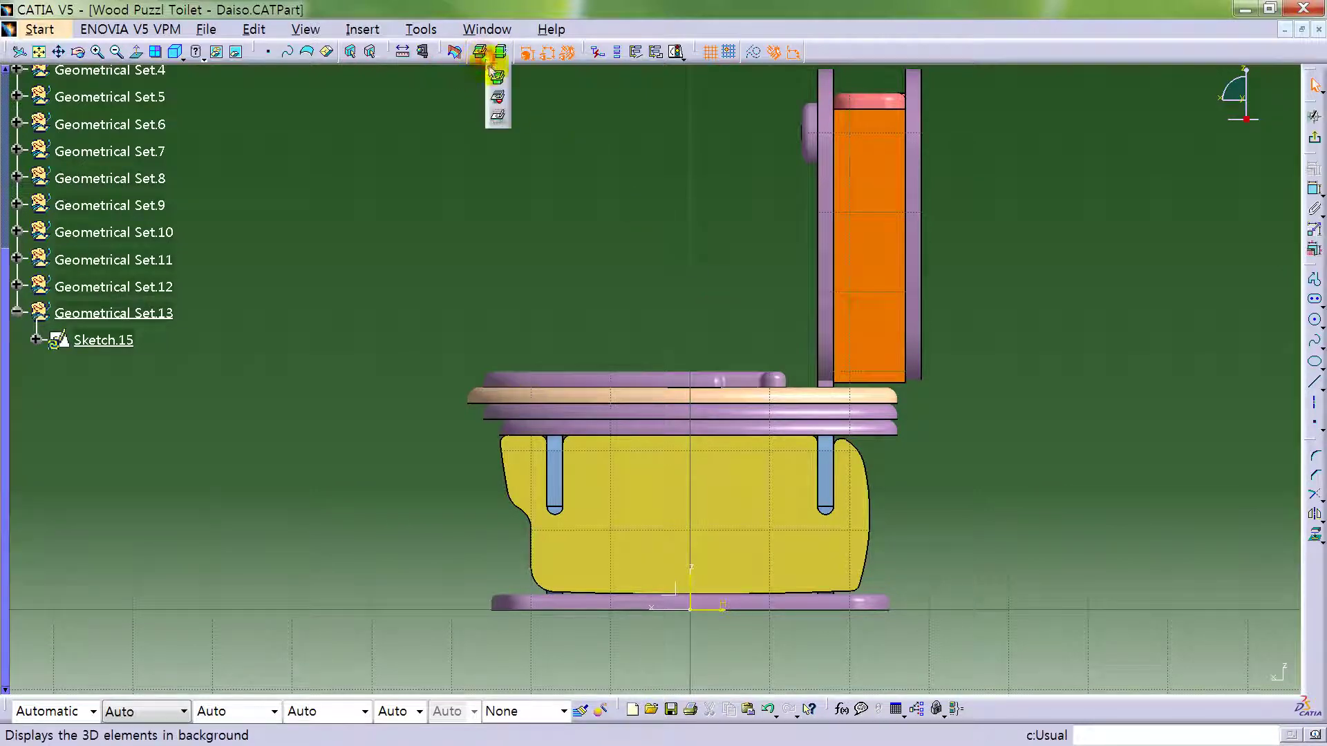
- Cut the part by the sketch plane and display the background 3D elements at normal intensity
click(456, 53)
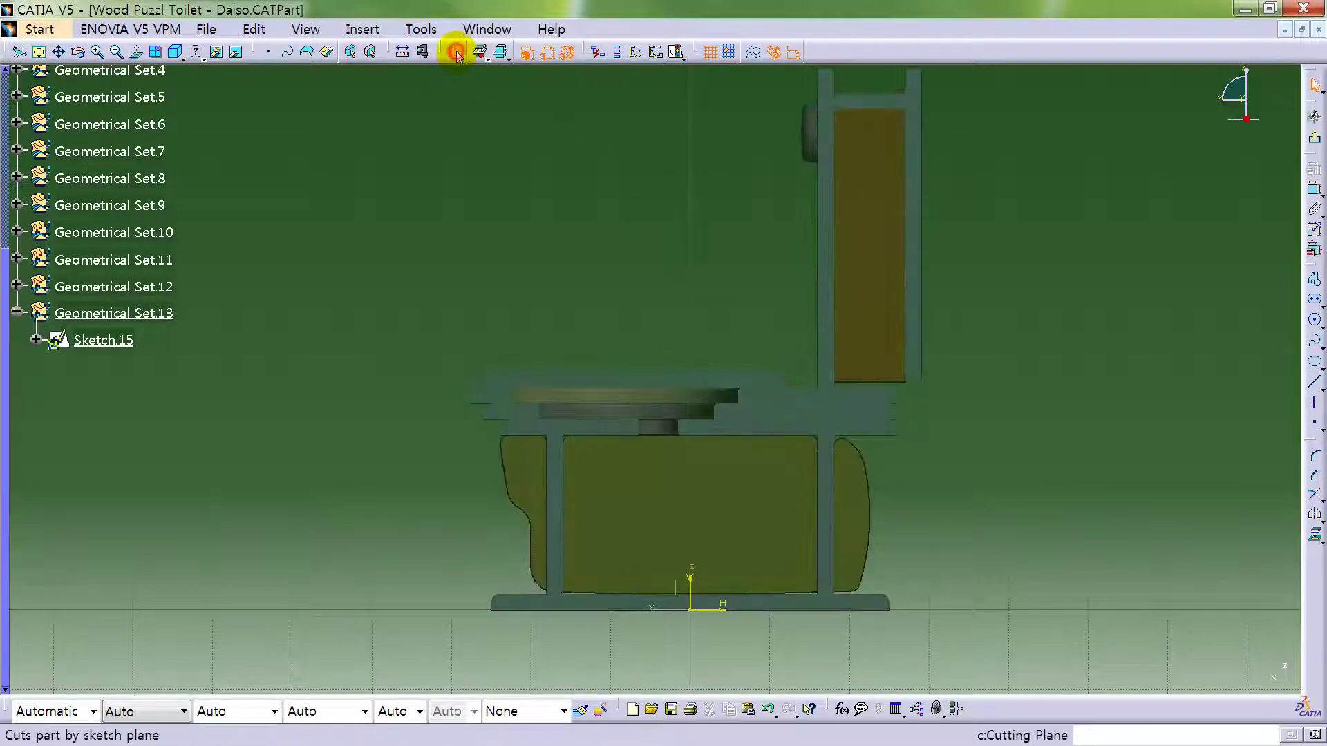
middle_drag(711, 299, 604, 311)
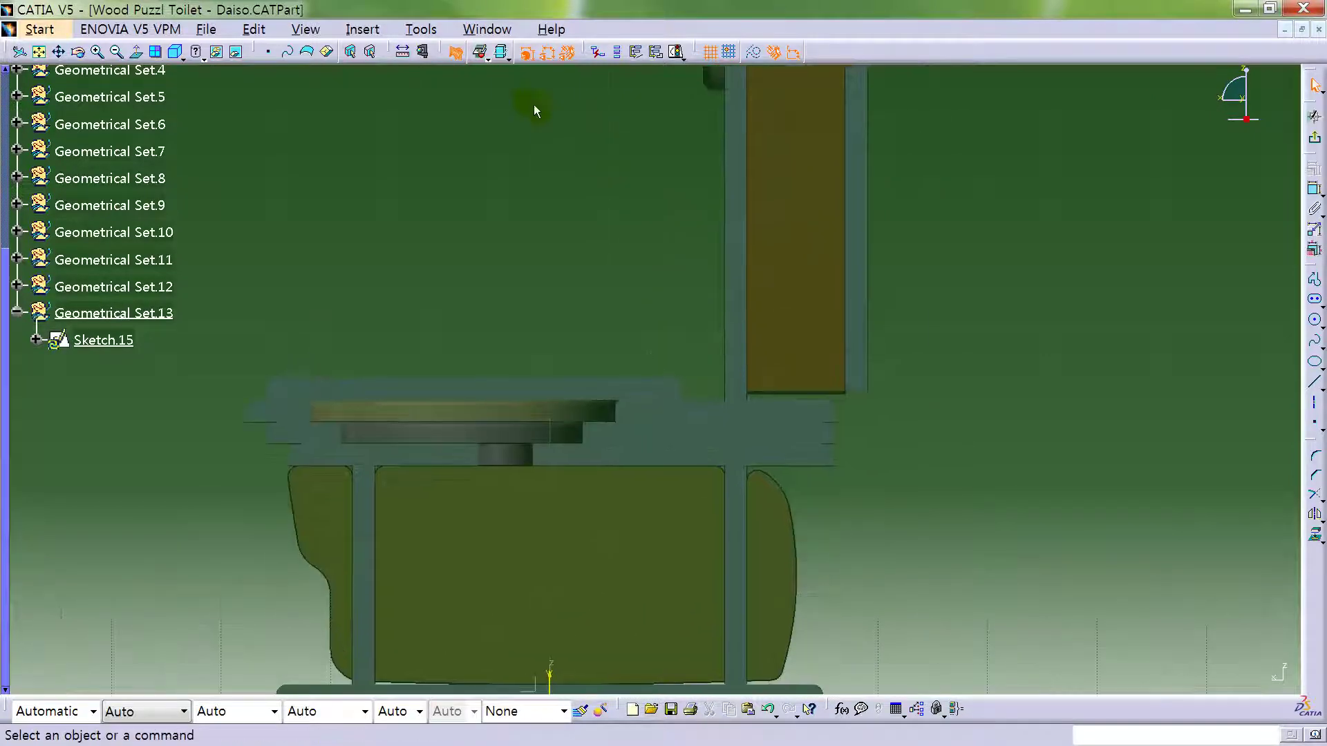
click(507, 58)
click(500, 87)
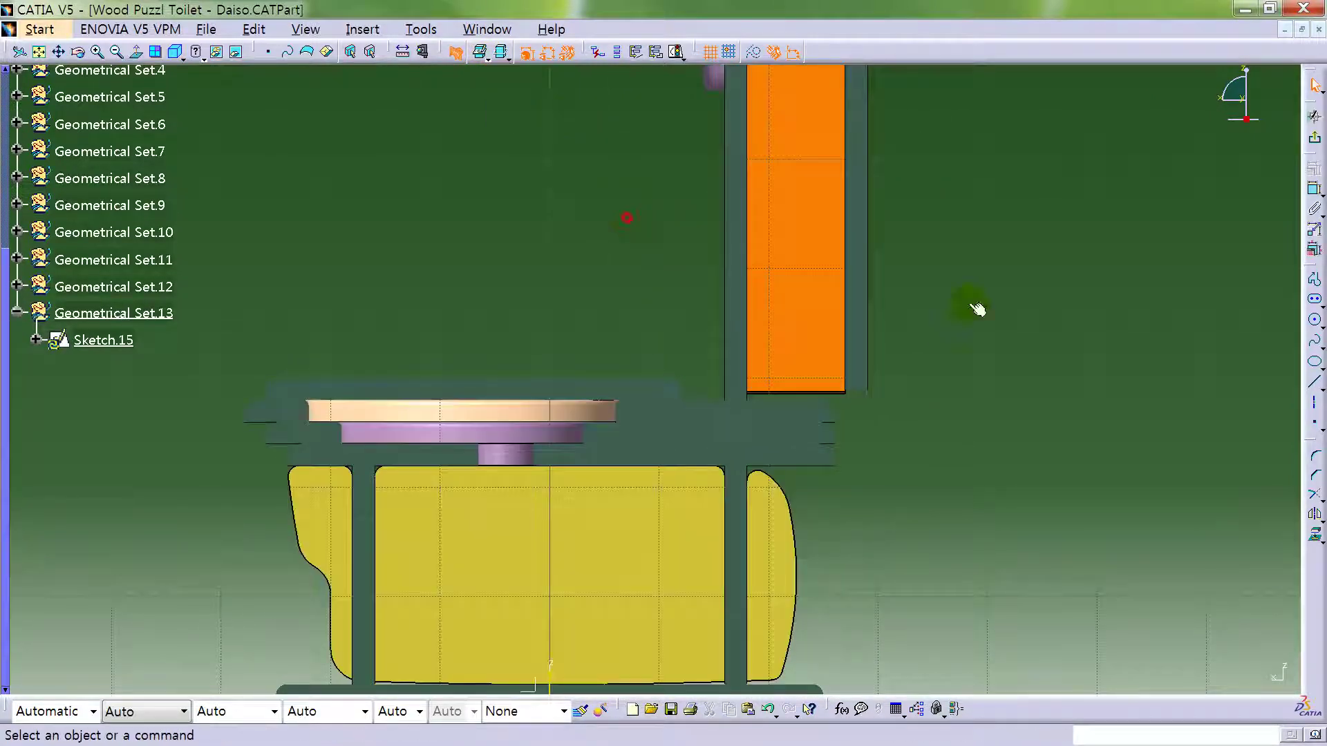
- Start a profile above the seat lid with a vertical line at about H 1 mm, rising from the seat ring's upper edge
click(1314, 280)
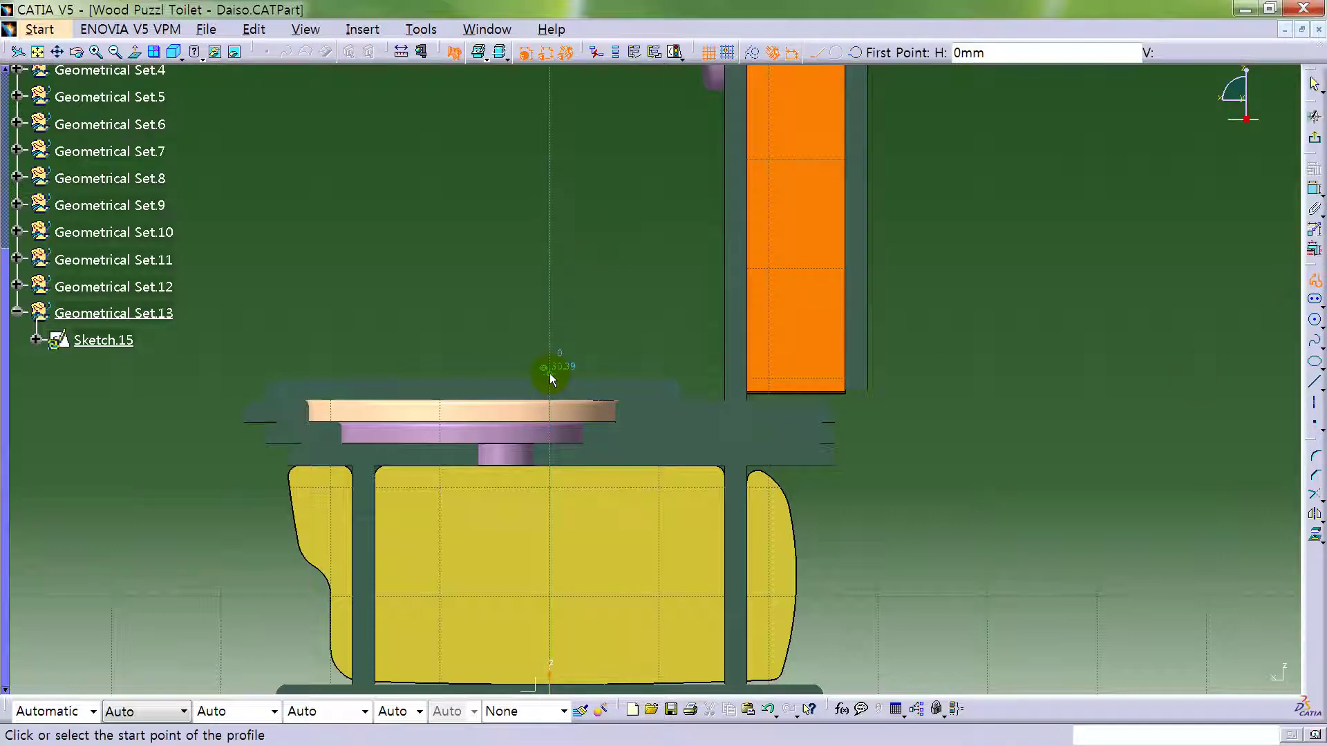
middle_drag(595, 281, 594, 354)
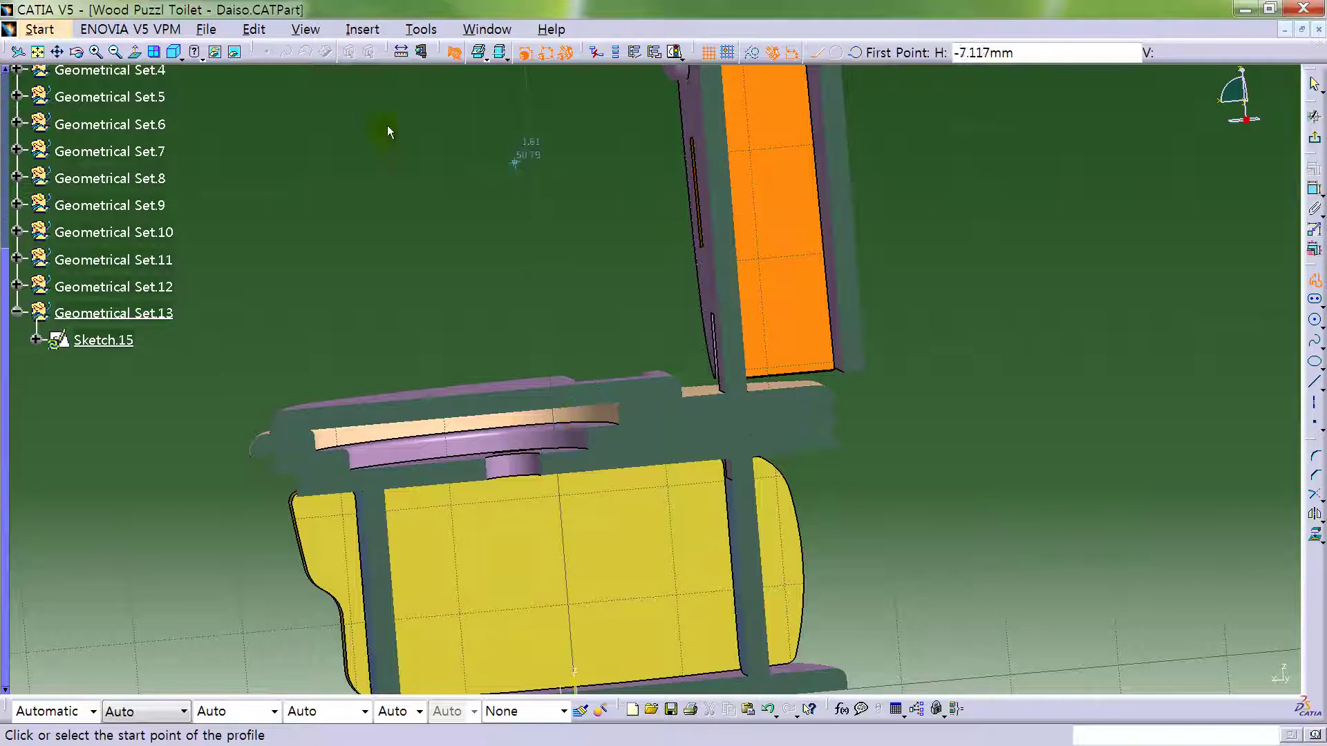
click(134, 52)
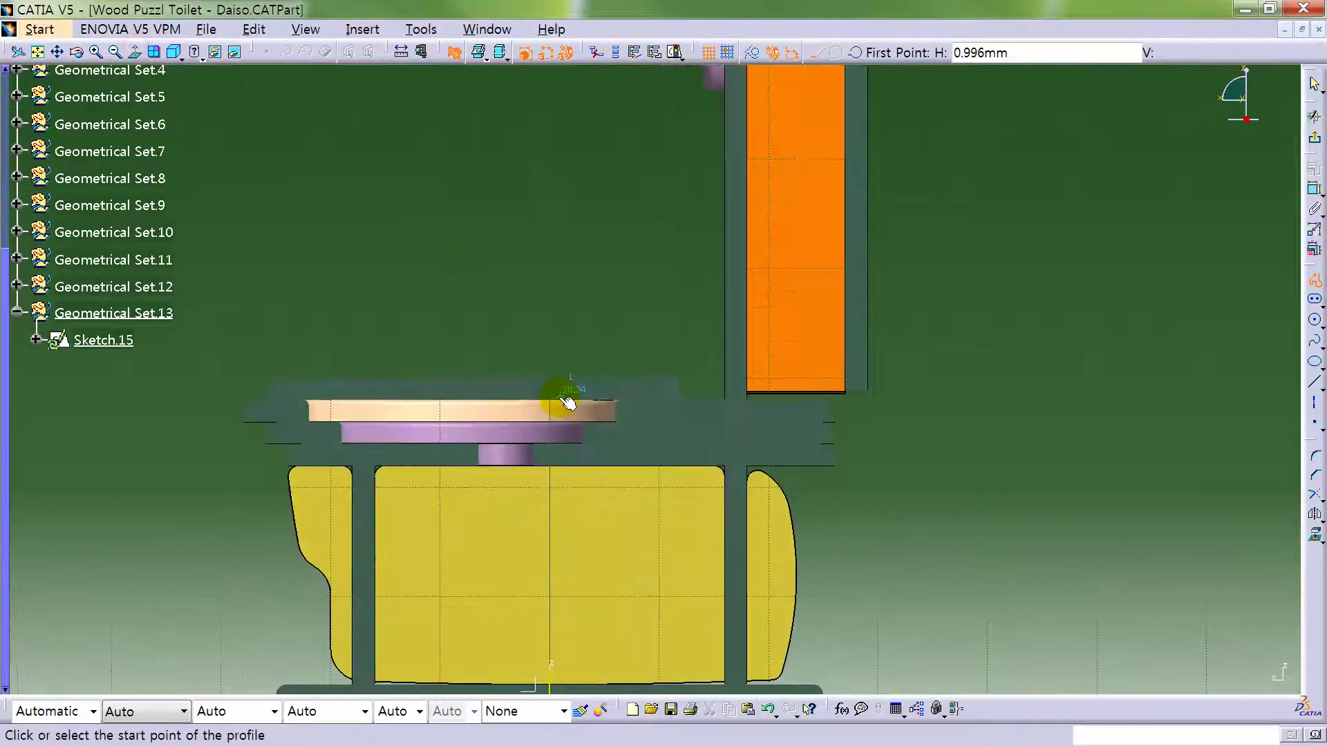
click(561, 400)
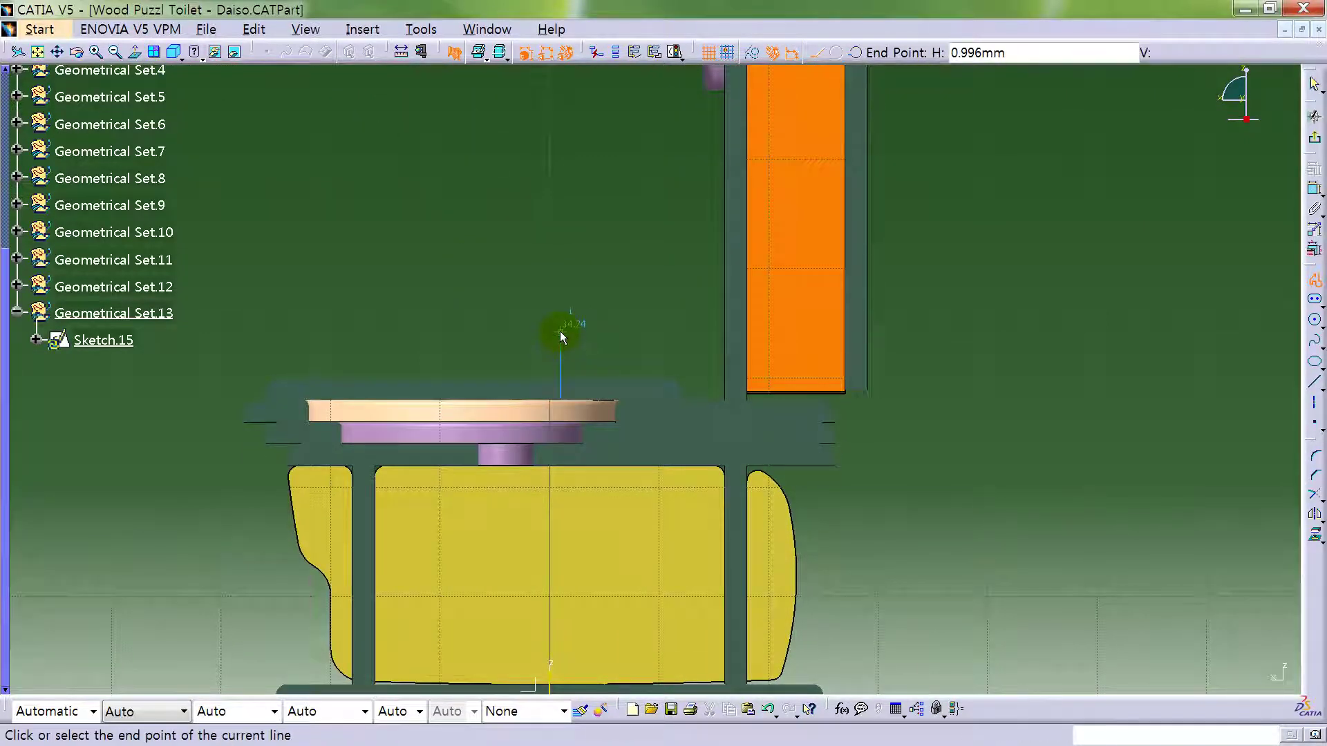
click(560, 325)
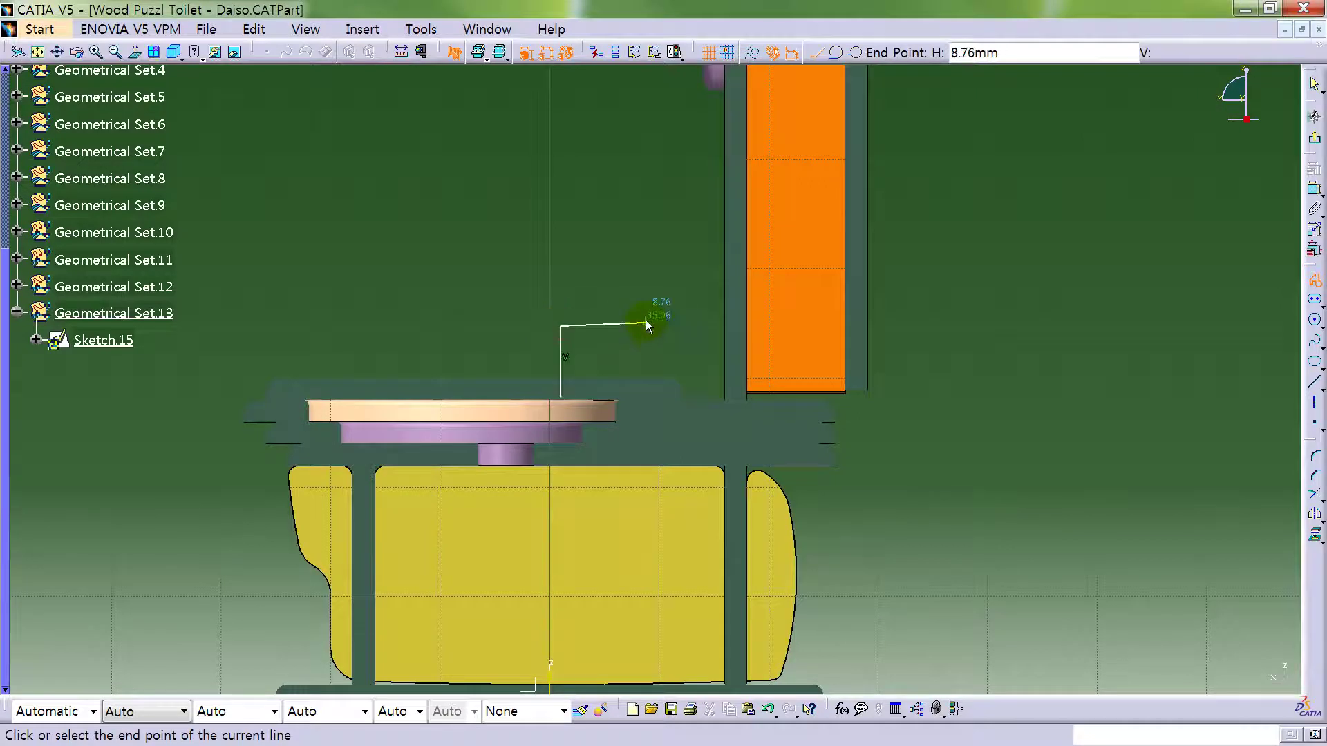